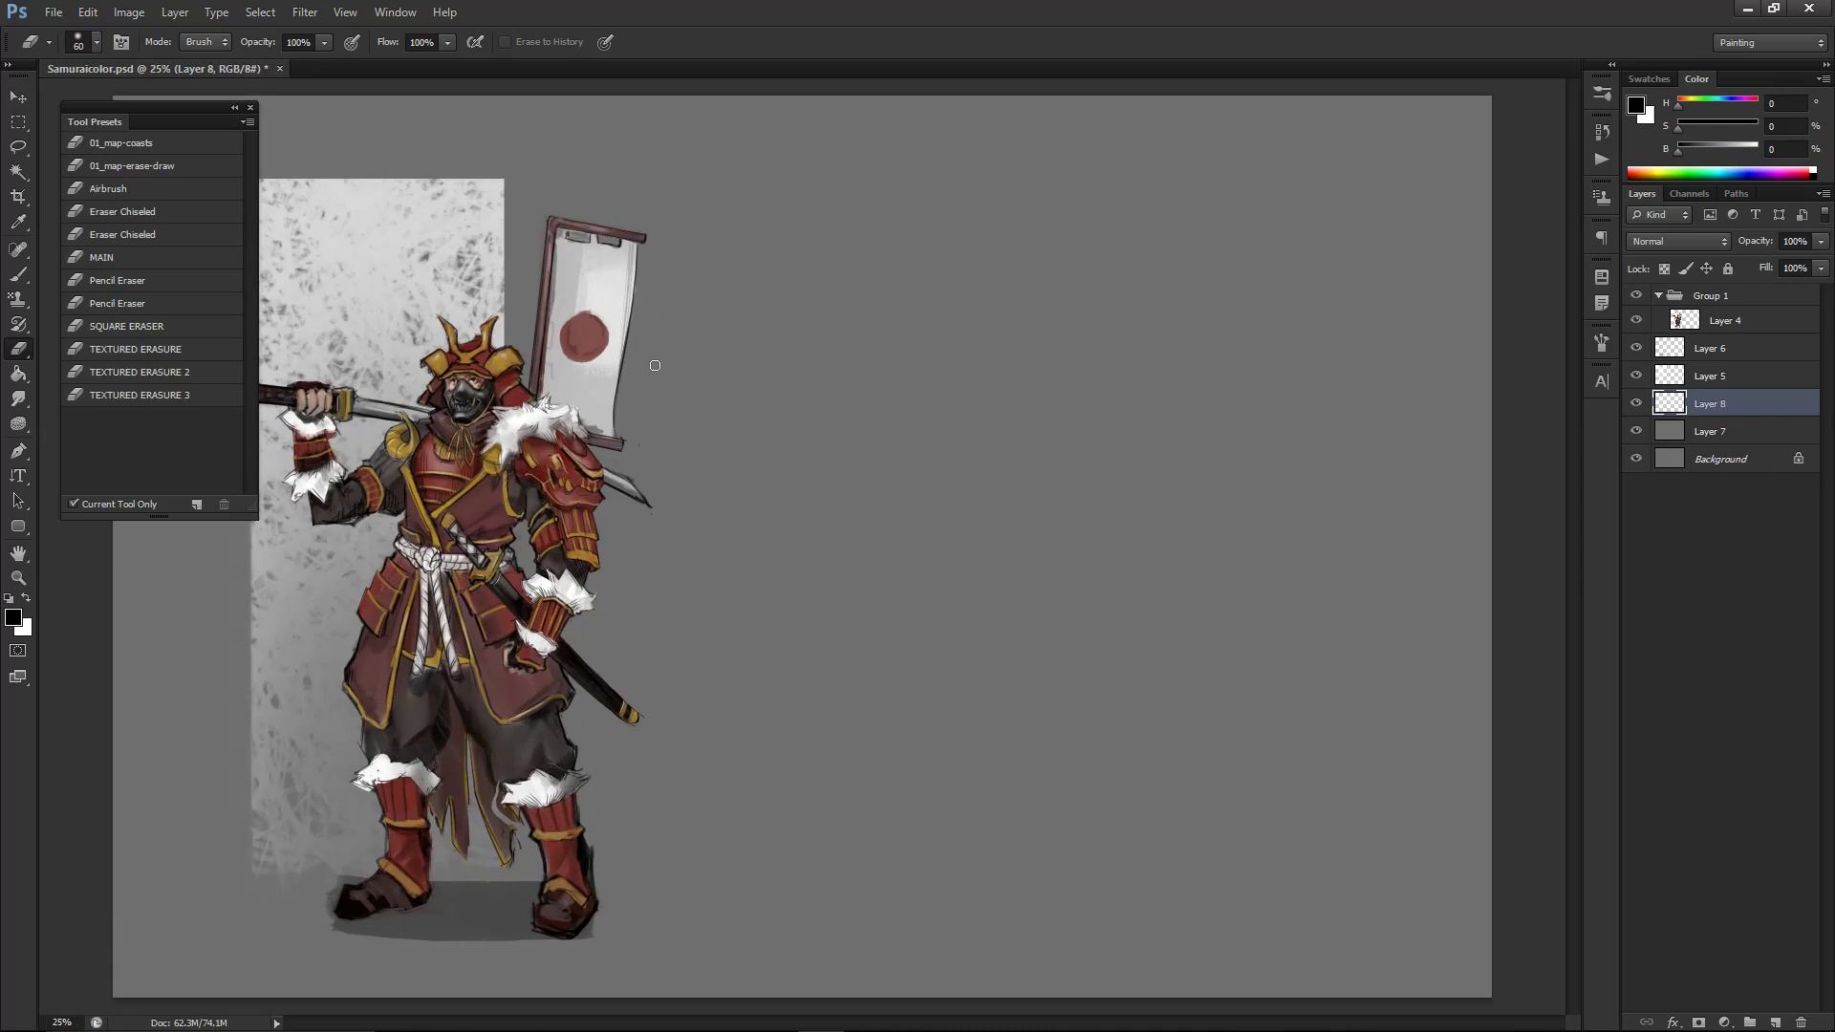
# - On Layer 8, draw a tall torso box from four straight black brush lines on the empty canvas beside the samurai
pyautogui.press('b')
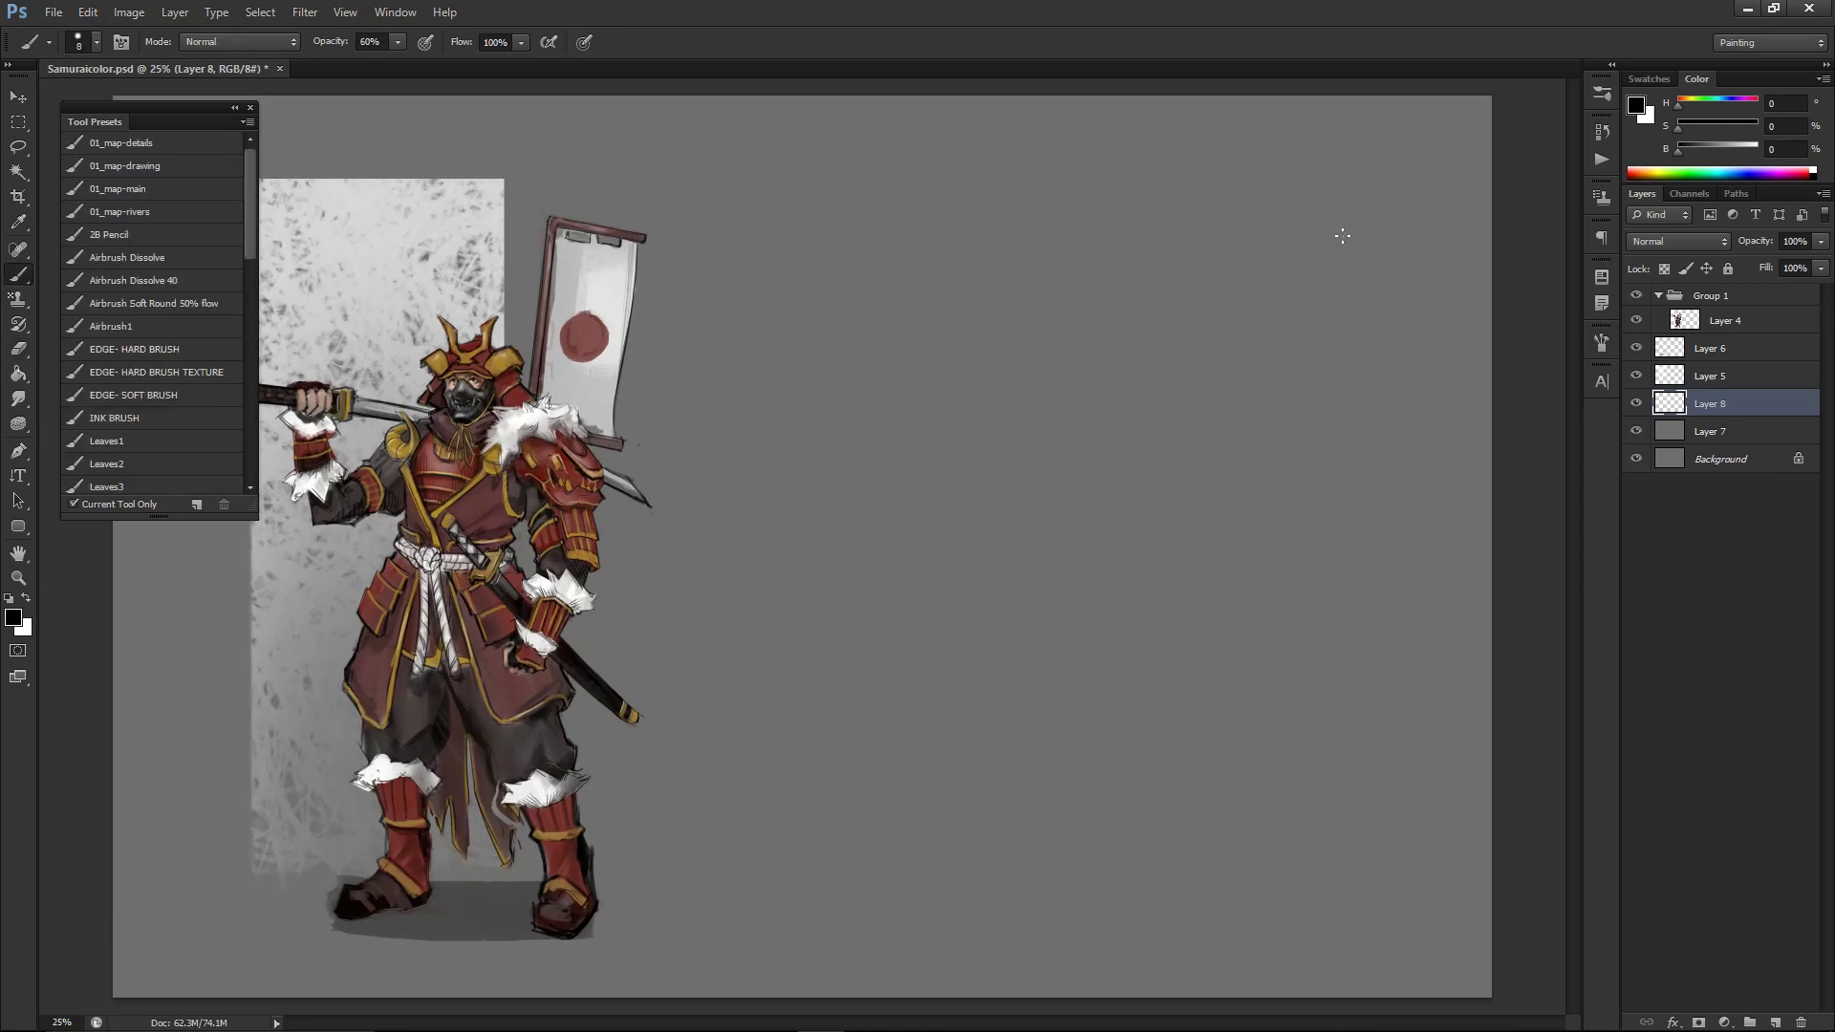
pyautogui.click(1638, 404)
pyautogui.click(1638, 405)
pyautogui.moveTo(845, 296); pyautogui.dragTo(1099, 296)
pyautogui.hotkey('ctrl', 'z')
pyautogui.moveTo(862, 330); pyautogui.dragTo(1099, 331)
pyautogui.moveTo(896, 304); pyautogui.dragTo(897, 598)
pyautogui.hotkey('ctrl', 'z')
pyautogui.moveTo(896, 287)
pyautogui.mouseDown()
pyautogui.moveTo(896, 564)
pyautogui.moveTo(1101, 564)
pyautogui.mouseUp()
pyautogui.hotkey('ctrl', 'z')
pyautogui.moveTo(874, 577); pyautogui.dragTo(1059, 577)
pyautogui.moveTo(1050, 286); pyautogui.dragTo(1050, 610)
pyautogui.hotkey('ctrl', 'z')
pyautogui.moveTo(1054, 298); pyautogui.dragTo(1055, 612)
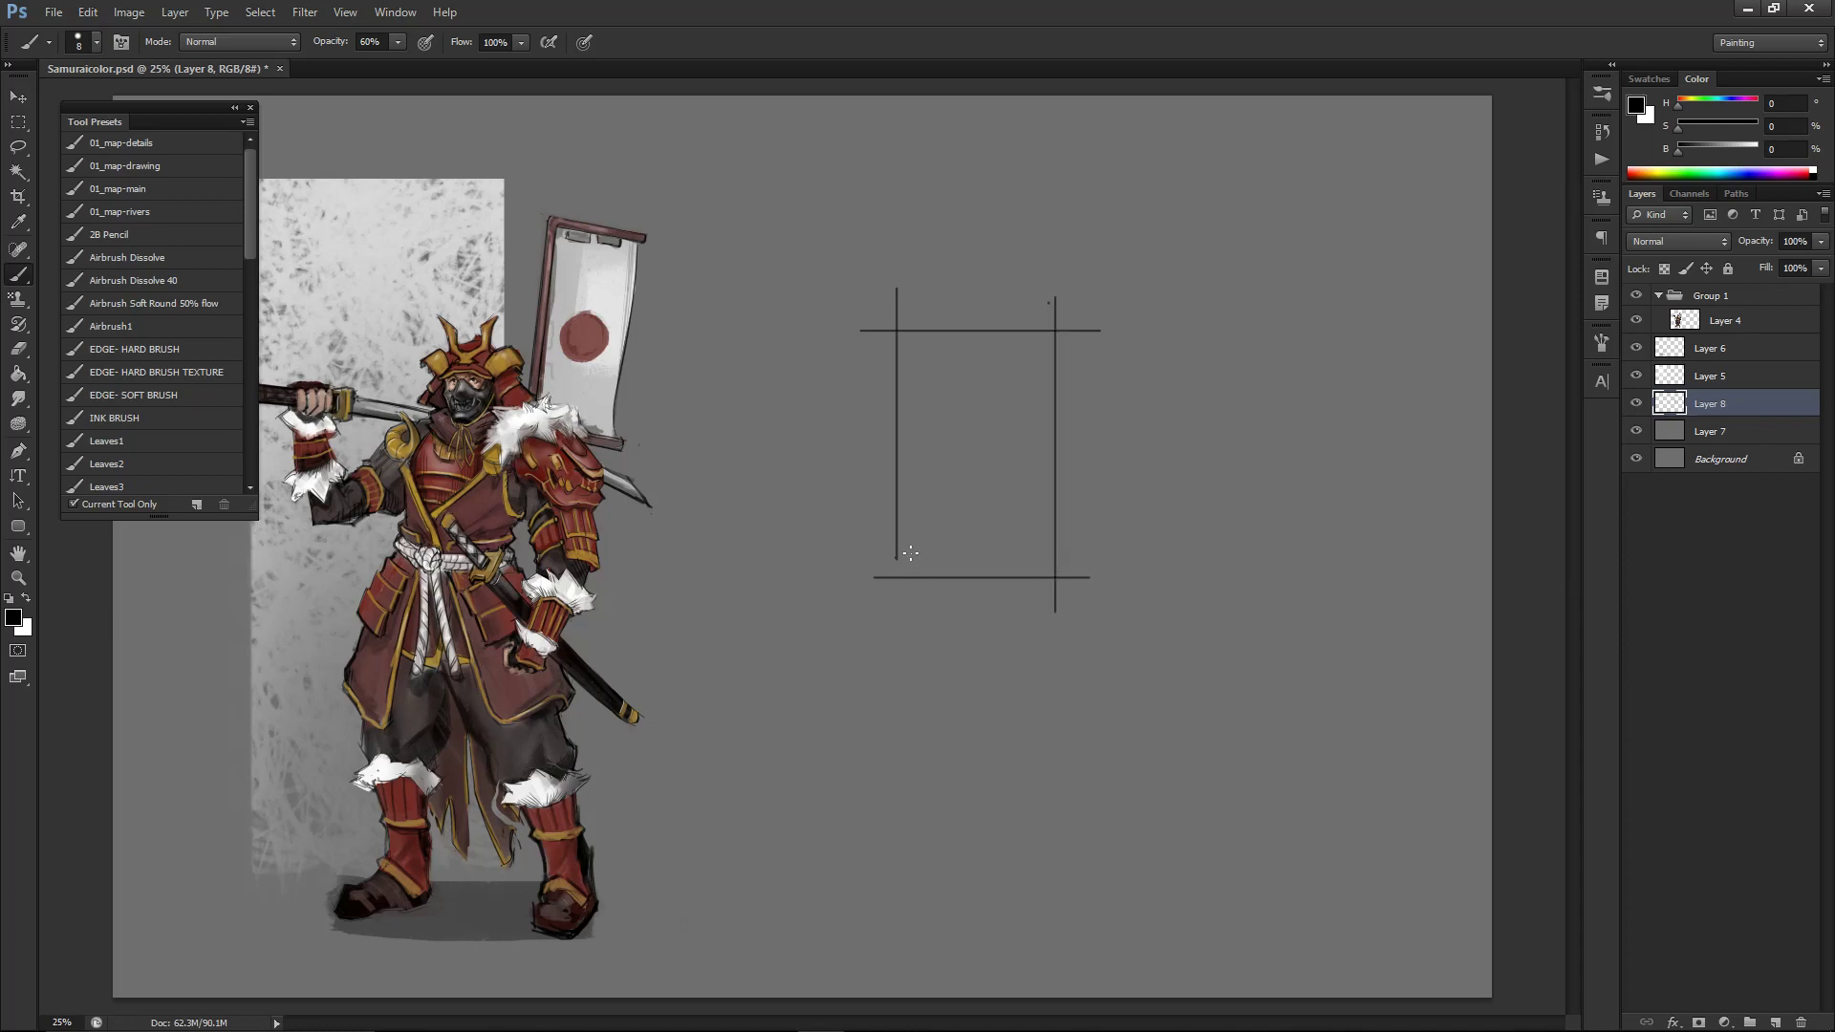
# - Scale the torso box to about 97% width and 95% height, and shift it slightly to the right
pyautogui.hotkey('ctrl', 't')
pyautogui.moveTo(980, 617); pyautogui.dragTo(981, 596)
pyautogui.moveTo(1097, 440); pyautogui.dragTo(1090, 440)
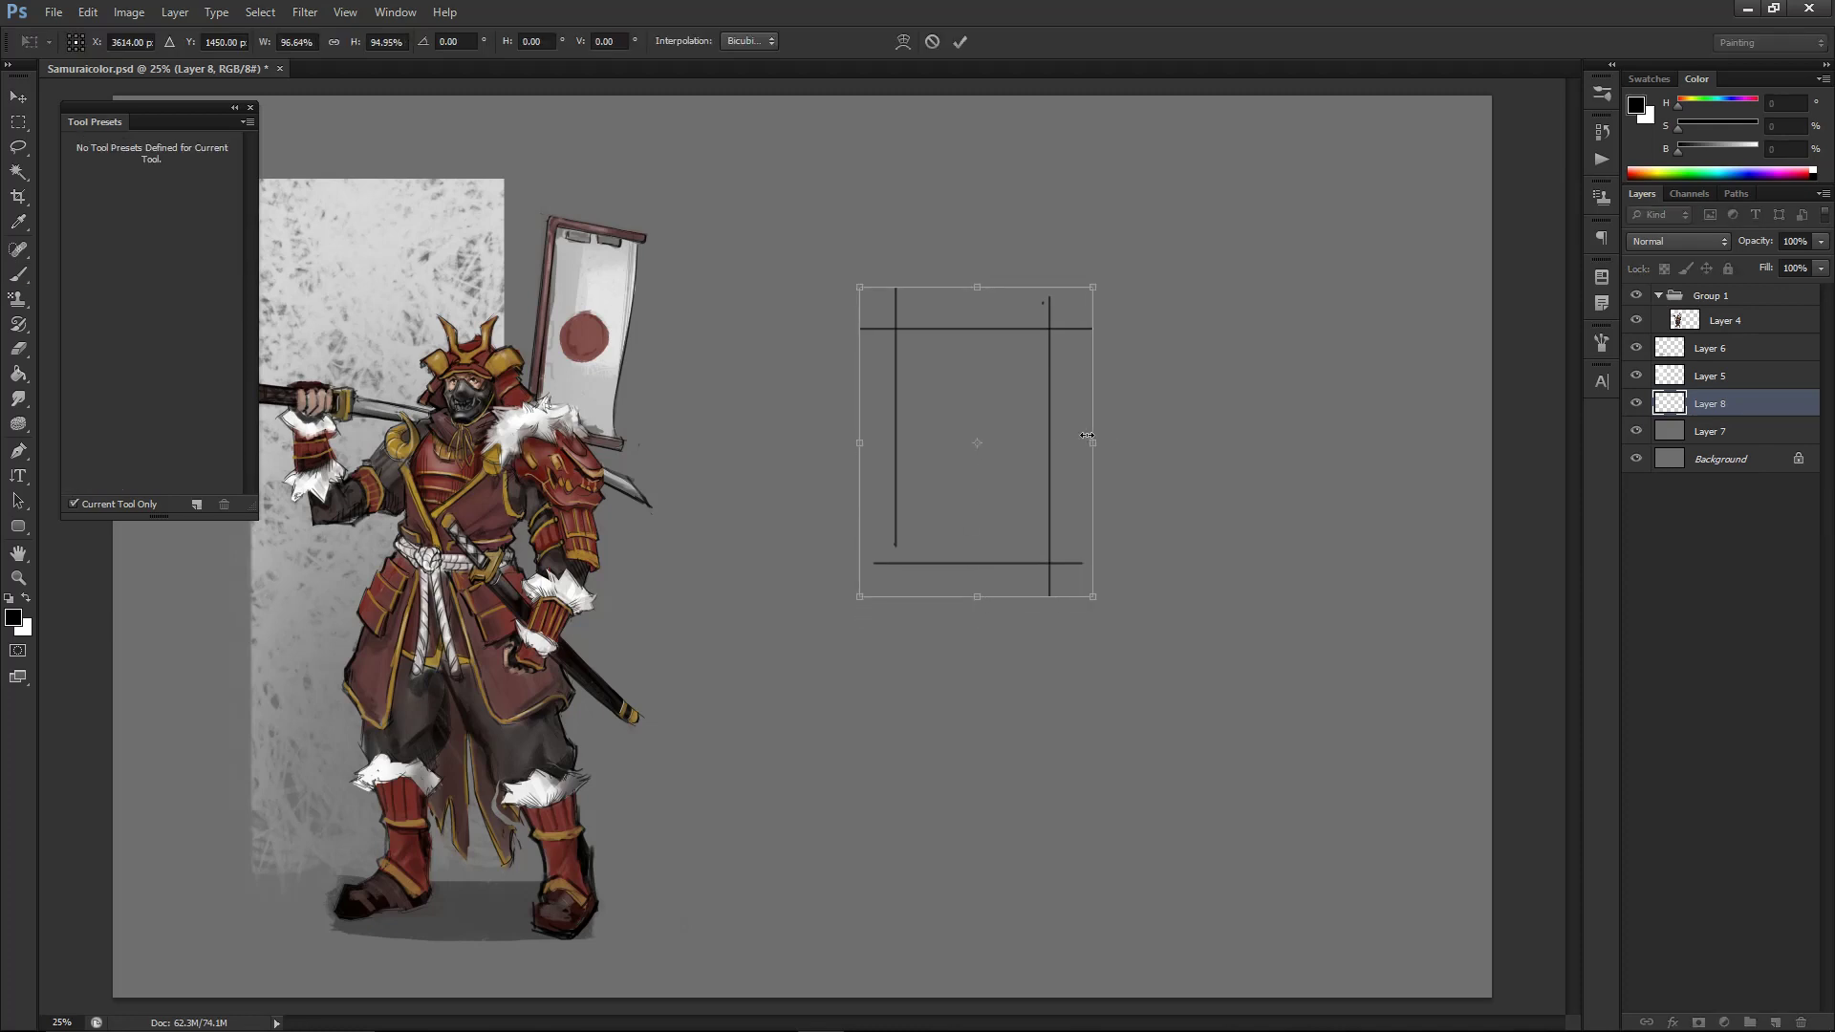
pyautogui.press('Return')
pyautogui.press('b')
pyautogui.moveTo(950, 431); pyautogui.dragTo(976, 434)
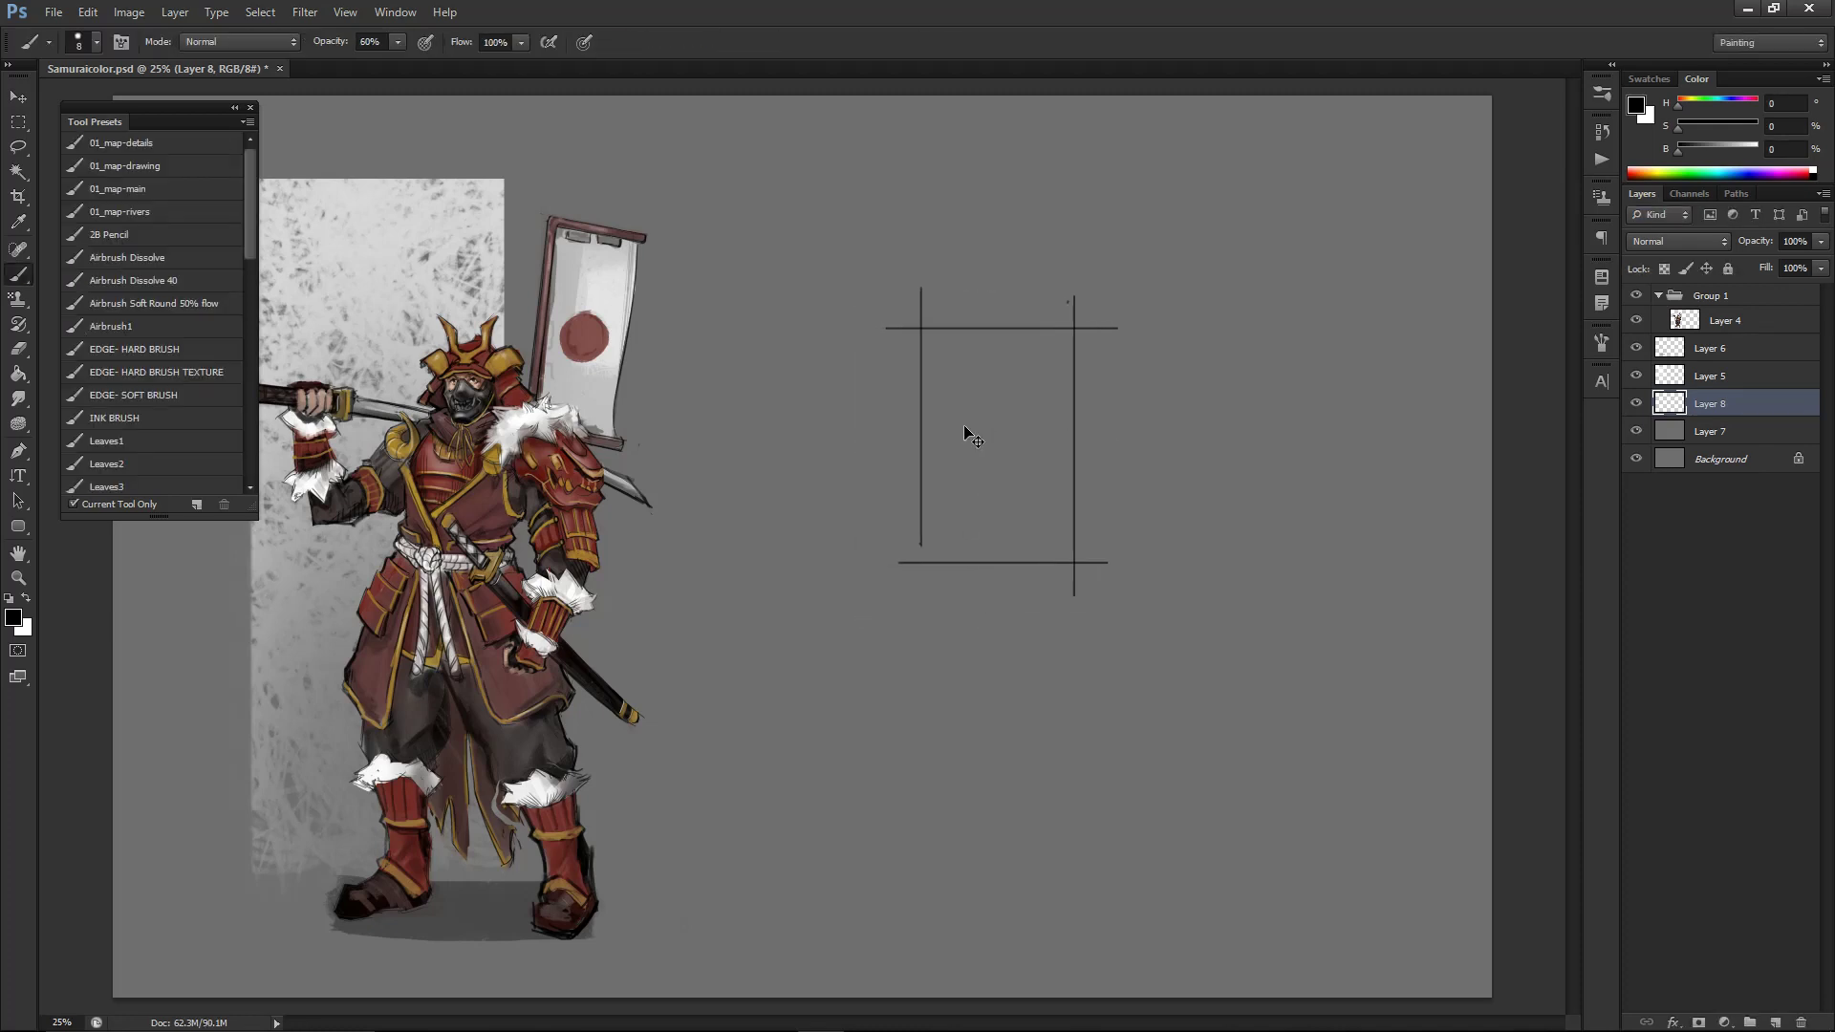
# - Erase the overhanging line ends around the torso box with an enlarged MAIN eraser preset
pyautogui.press('e')
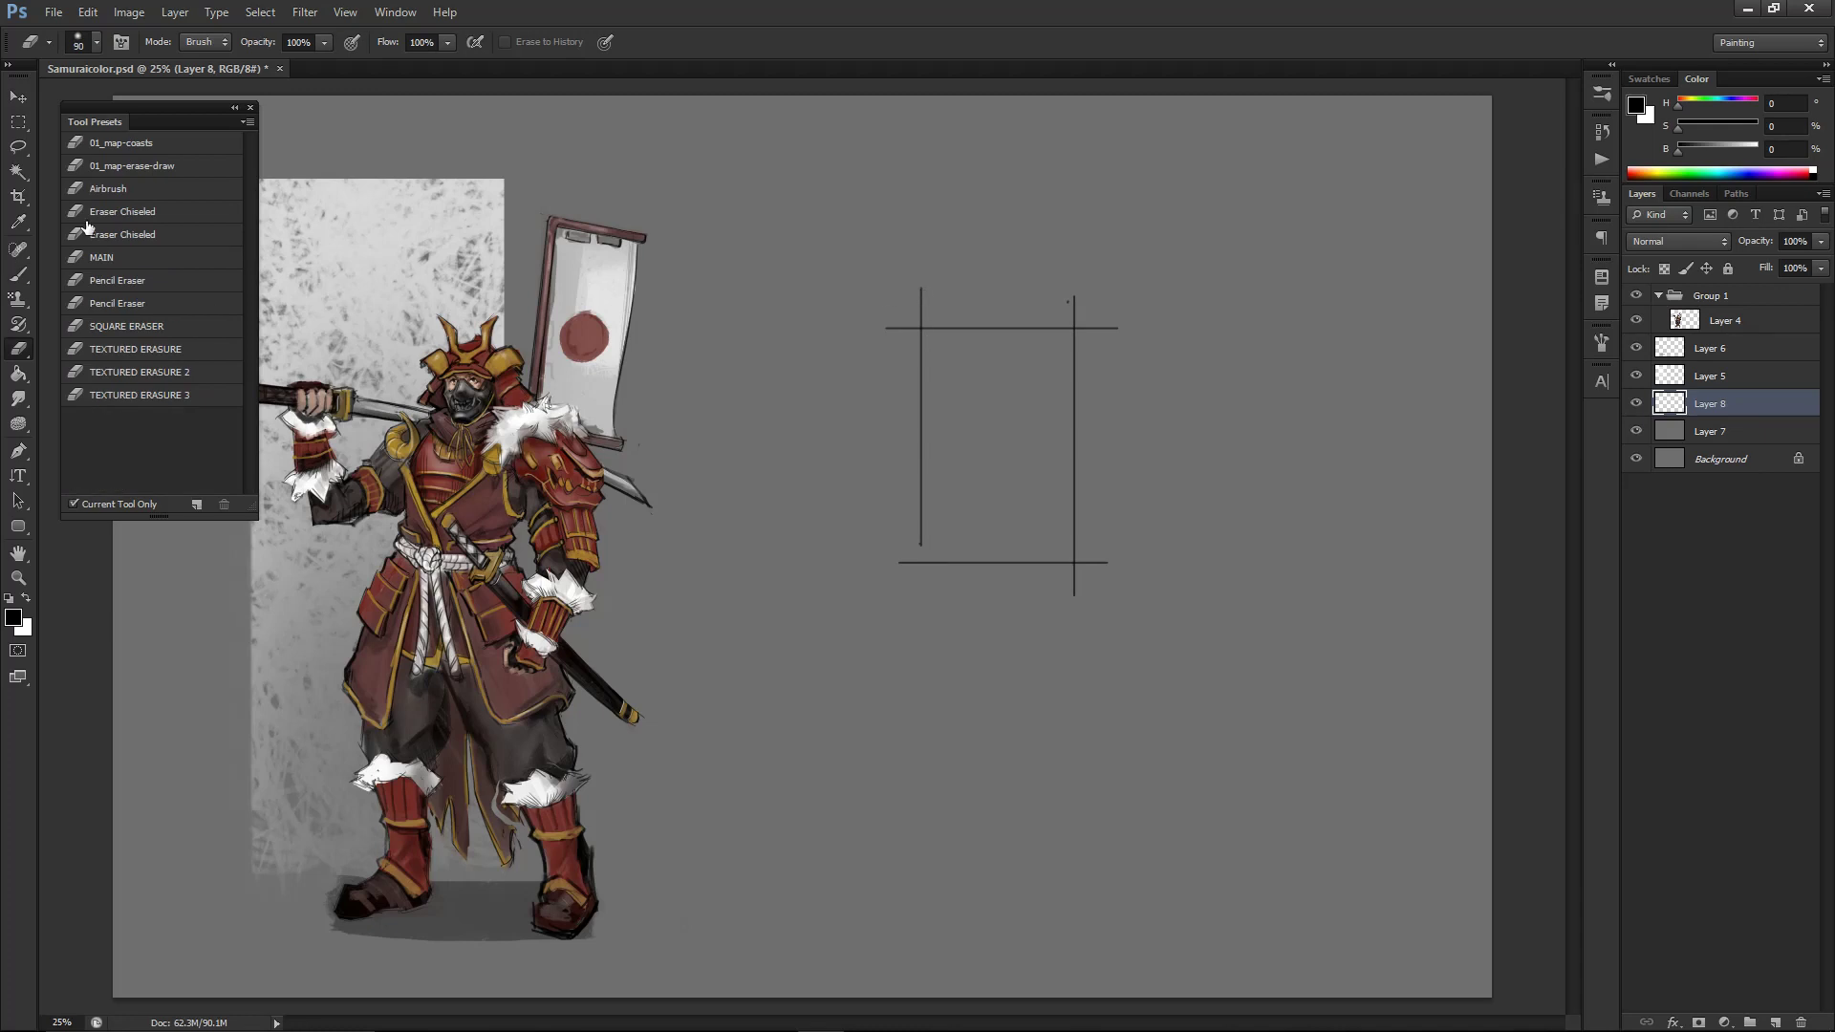
pyautogui.click(103, 256)
pyautogui.press(']')
pyautogui.press(']')
pyautogui.moveTo(919, 280); pyautogui.dragTo(921, 322)
pyautogui.moveTo(1072, 288); pyautogui.dragTo(1074, 317)
pyautogui.moveTo(1109, 566); pyautogui.dragTo(1095, 565)
pyautogui.moveTo(884, 326); pyautogui.dragTo(915, 328)
pyautogui.moveTo(895, 563); pyautogui.dragTo(915, 562)
# - Draw a short vertical centre line across the lower edge of the torso box
pyautogui.press('b')
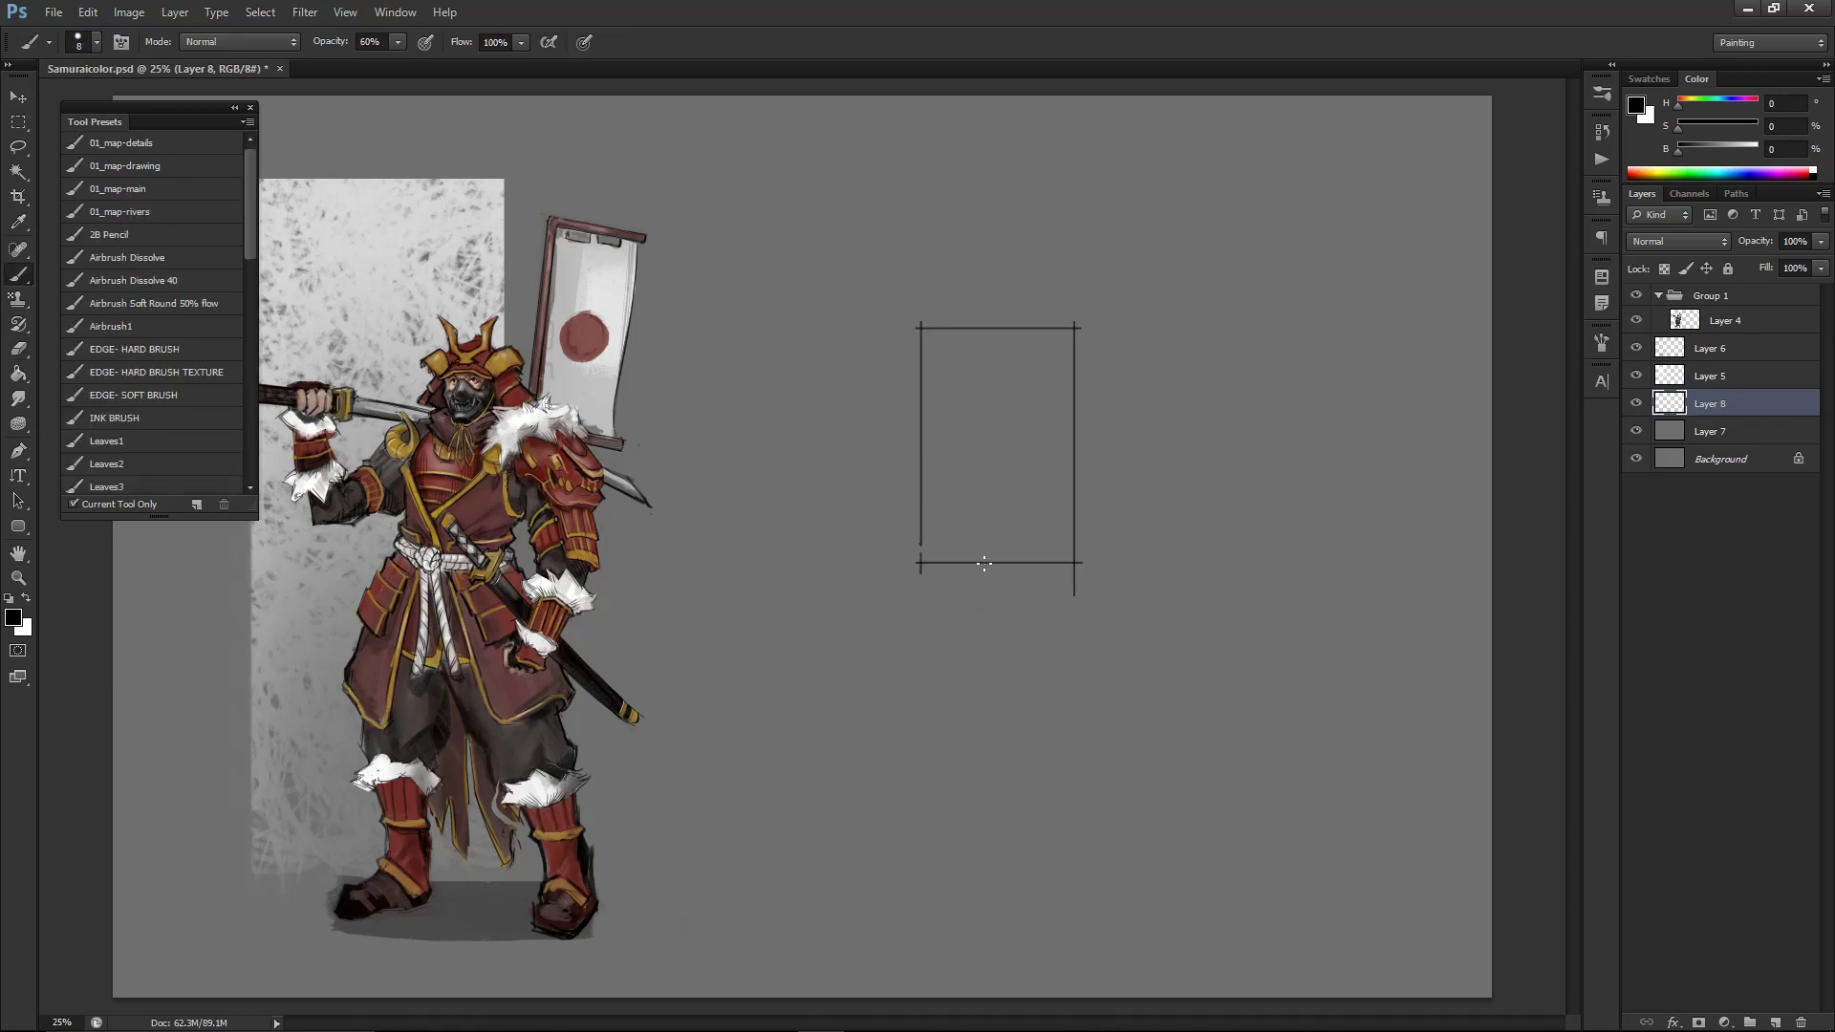
pyautogui.hotkey('ctrl', 'z')
pyautogui.moveTo(994, 587); pyautogui.dragTo(992, 616)
pyautogui.hotkey('ctrl', 'z')
pyautogui.moveTo(992, 533); pyautogui.dragTo(992, 619)
# - Squash the torso box vertically so that it becomes slightly shorter
pyautogui.hotkey('ctrl', 't')
pyautogui.moveTo(993, 328)
pyautogui.mouseDown()
pyautogui.moveTo(995, 297)
pyautogui.moveTo(994, 335)
pyautogui.mouseUp()
pyautogui.press('Return')
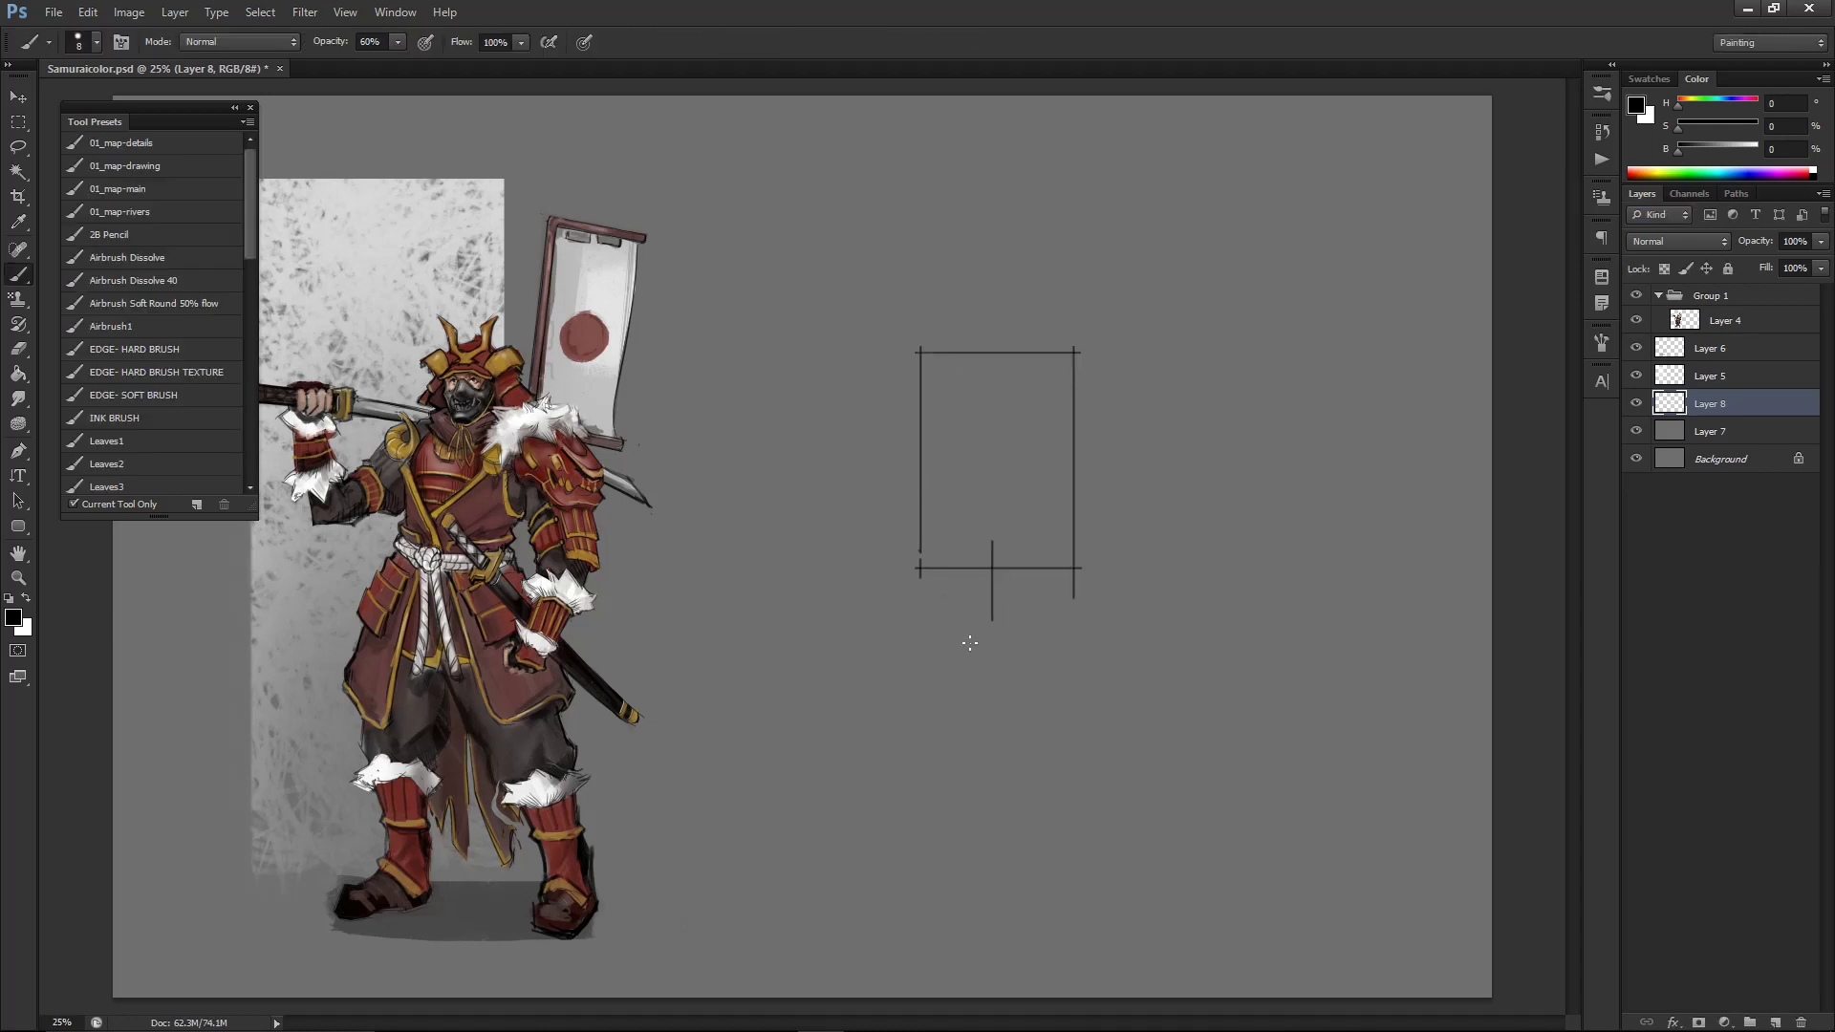
# - Draw a wide, short pelvis box just below the torso box
pyautogui.moveTo(935, 619); pyautogui.dragTo(1077, 619)
pyautogui.hotkey('ctrl', 'z')
pyautogui.moveTo(913, 610)
pyautogui.mouseDown()
pyautogui.moveTo(1078, 610)
pyautogui.moveTo(961, 621)
pyautogui.moveTo(1069, 605)
pyautogui.moveTo(921, 598)
pyautogui.moveTo(923, 691)
pyautogui.moveTo(922, 669)
pyautogui.moveTo(899, 680)
pyautogui.moveTo(1049, 680)
pyautogui.mouseUp()
pyautogui.hotkey('ctrl', 'z')
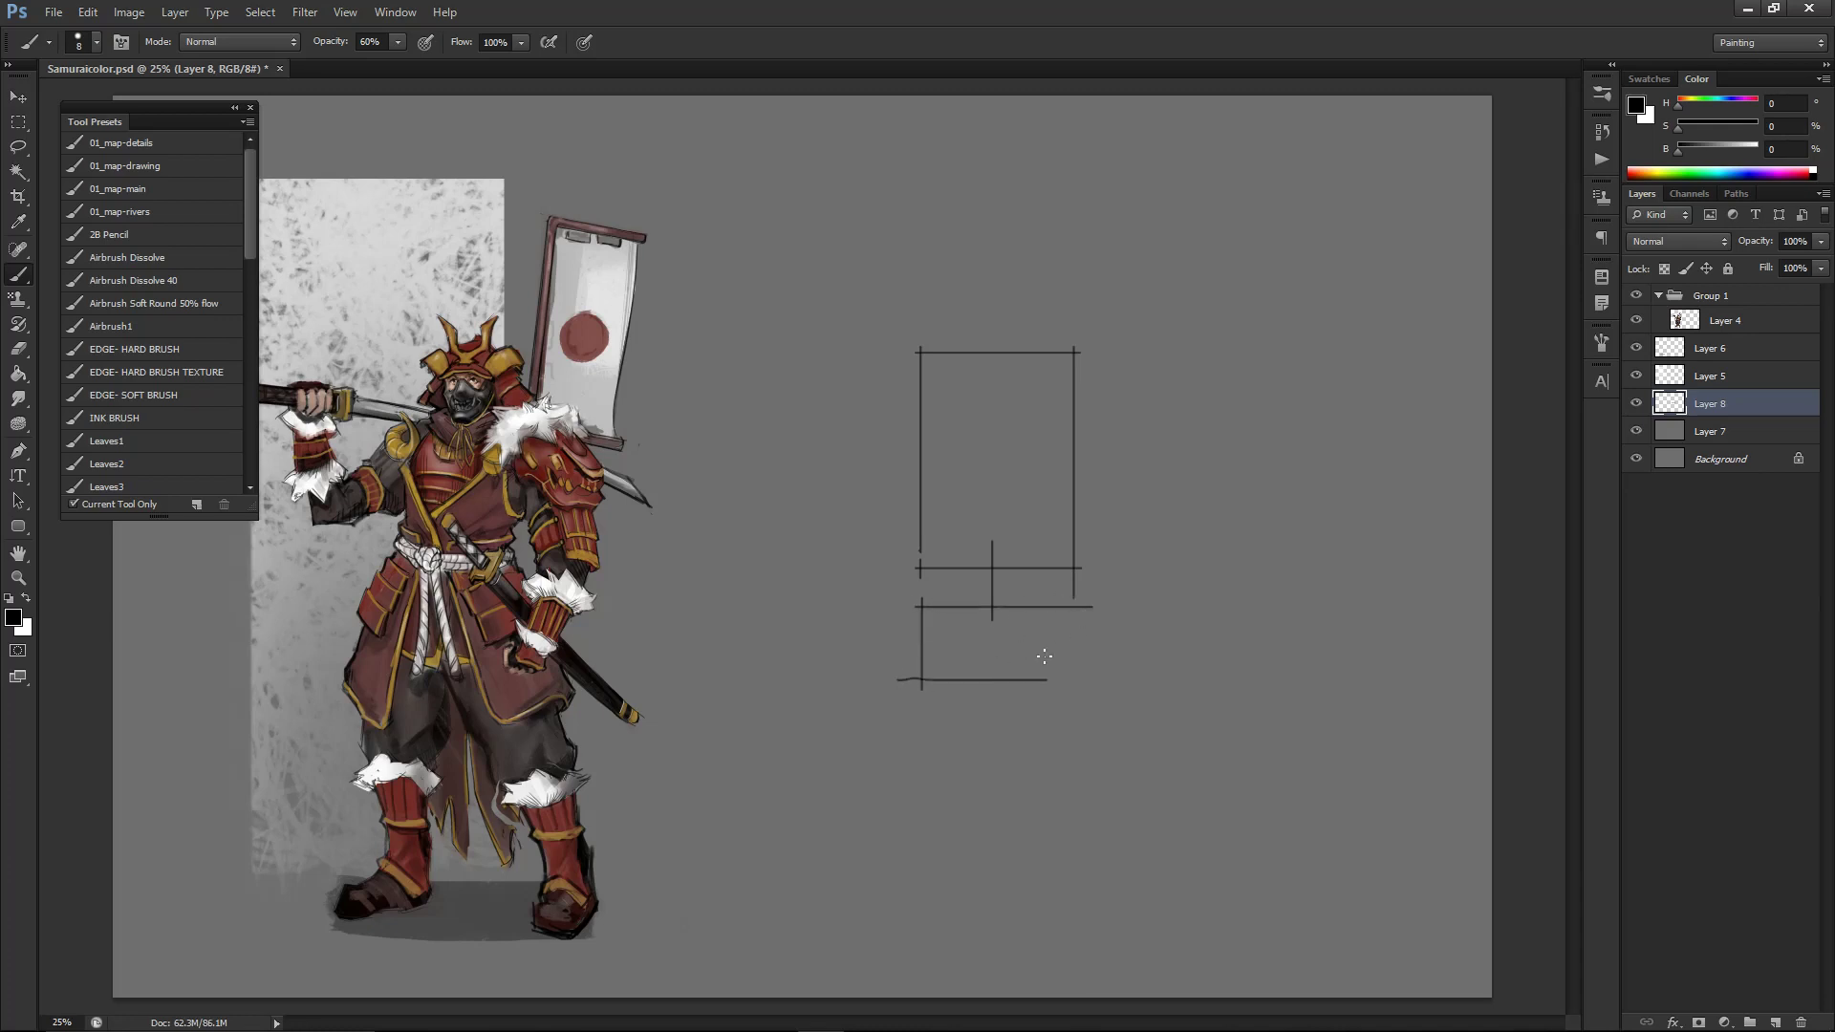
pyautogui.moveTo(1068, 607); pyautogui.dragTo(1069, 677)
pyautogui.hotkey('ctrl', 'z')
pyautogui.moveTo(1063, 607); pyautogui.dragTo(1063, 684)
# - Move the sketch up and draw a short vertical neck line across the torso box's upper edge
pyautogui.moveTo(1027, 531)
pyautogui.mouseDown()
pyautogui.moveTo(1023, 423)
pyautogui.moveTo(997, 476)
pyautogui.mouseUp()
pyautogui.moveTo(989, 292)
pyautogui.mouseDown()
pyautogui.moveTo(989, 213)
pyautogui.moveTo(996, 316)
pyautogui.mouseUp()
pyautogui.hotkey('ctrl', 'z')
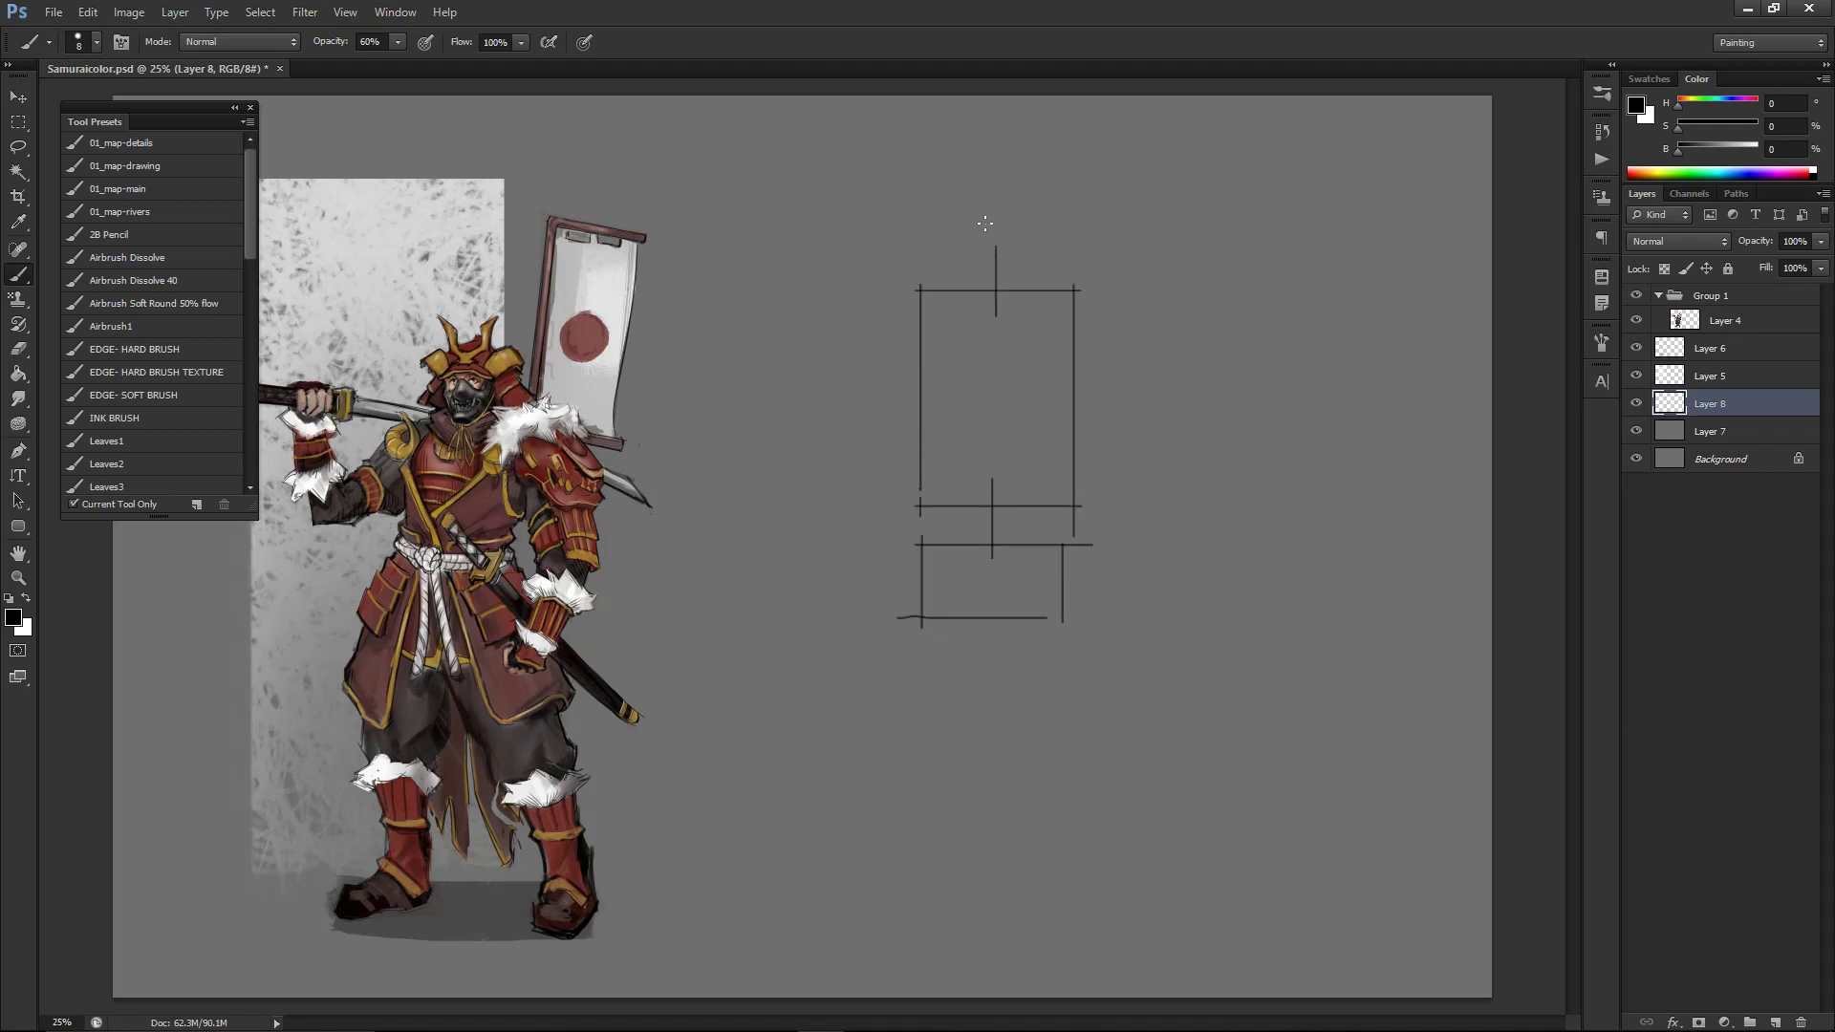
pyautogui.hotkey('ctrl', 'z')
# - Draw a small upright head box above the neck line and erase the excess at its lower right corner
pyautogui.moveTo(956, 153)
pyautogui.mouseDown()
pyautogui.moveTo(956, 257)
pyautogui.moveTo(1057, 262)
pyautogui.moveTo(1027, 155)
pyautogui.moveTo(1039, 168)
pyautogui.mouseUp()
pyautogui.hotkey('ctrl', 'z')
pyautogui.hotkey('ctrl', 'z')
pyautogui.hotkey('ctrl', 'z')
pyautogui.press('e')
pyautogui.moveTo(1046, 266); pyautogui.dragTo(1052, 260)
pyautogui.press('b')
# - Draw a long horizontal shoulder line extending past both sides of the torso box's top
pyautogui.moveTo(1055, 276); pyautogui.dragTo(1153, 295)
pyautogui.hotkey('ctrl', 'z')
pyautogui.moveTo(834, 298); pyautogui.dragTo(1177, 298)
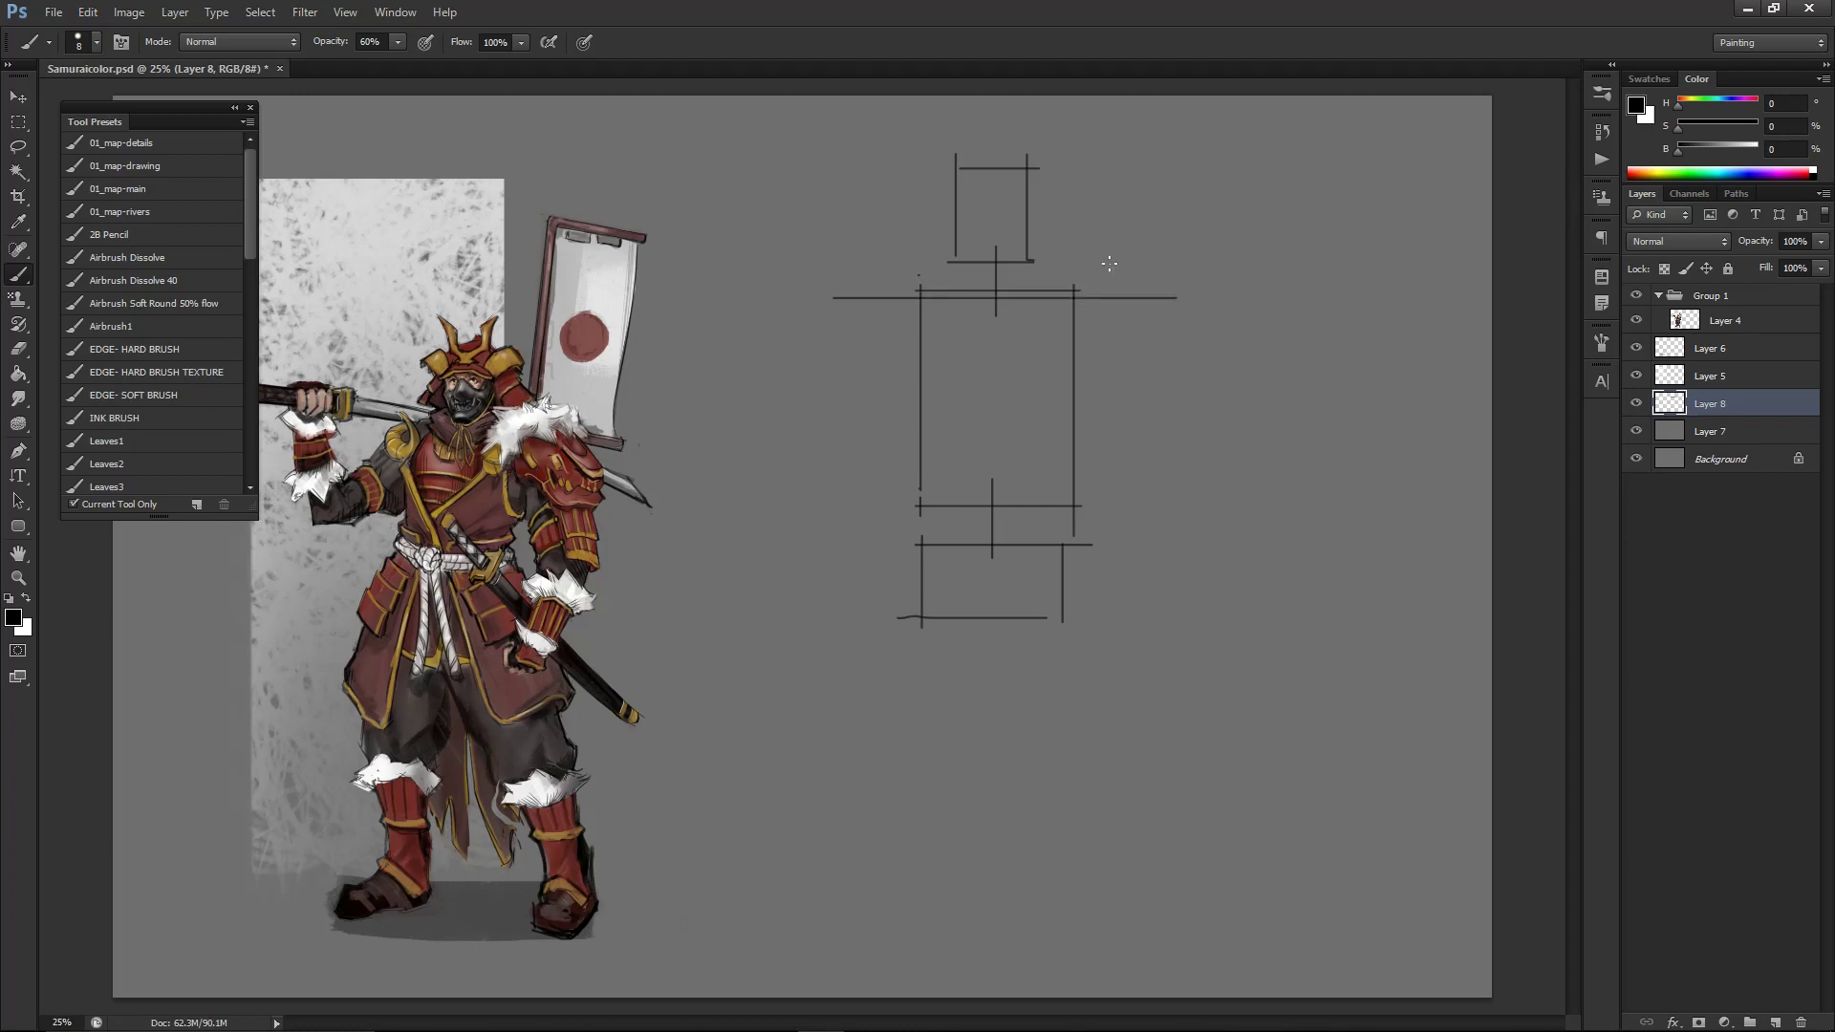
# - Sketch the outer contour of the left-hand arm from the shoulder line down to the wrist
pyautogui.moveTo(845, 467)
pyautogui.mouseDown()
pyautogui.moveTo(881, 299)
pyautogui.moveTo(842, 457)
pyautogui.mouseUp()
pyautogui.hotkey('ctrl', 'z')
pyautogui.moveTo(846, 428); pyautogui.dragTo(859, 647)
pyautogui.hotkey('ctrl', 'z')
pyautogui.moveTo(840, 413); pyautogui.dragTo(836, 640)
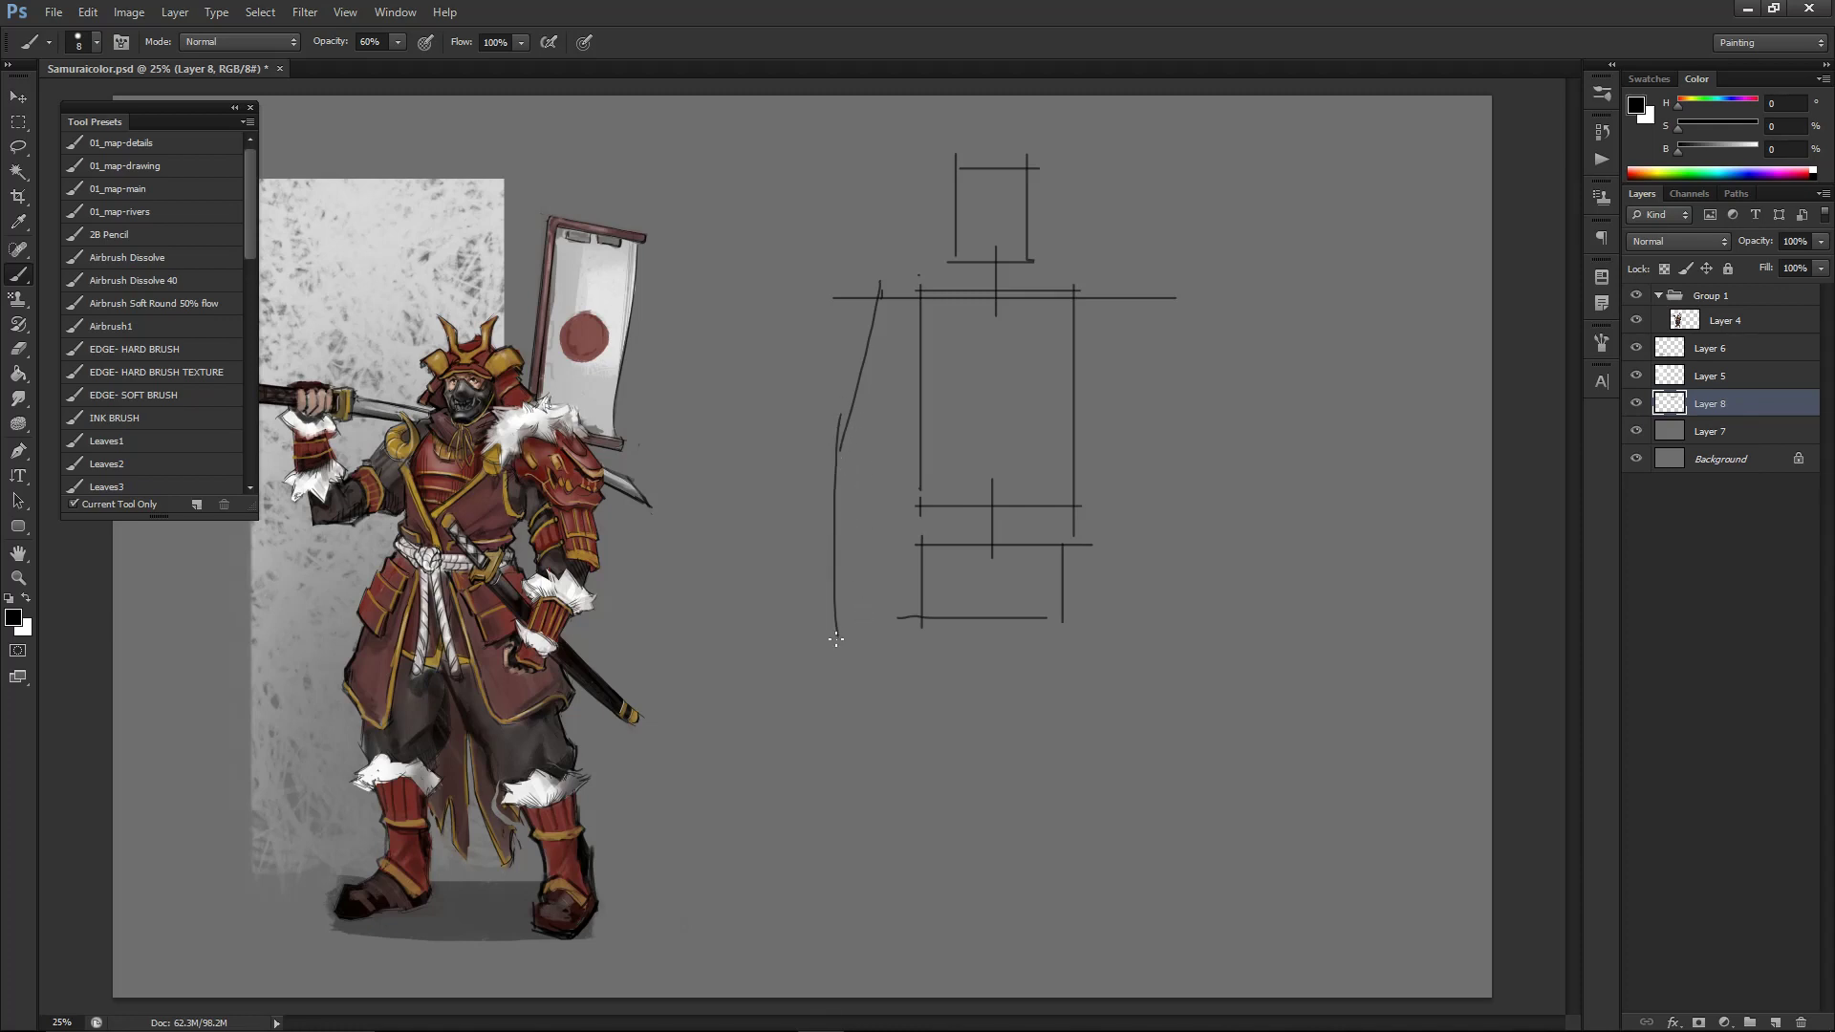
# - Sketch the matching outer contour of the right-hand arm down to the wrist, and nudge the sketch up
pyautogui.moveTo(1120, 308); pyautogui.dragTo(1143, 437)
pyautogui.hotkey('ctrl', 'z')
pyautogui.moveTo(1112, 270); pyautogui.dragTo(1151, 446)
pyautogui.hotkey('ctrl', 'z')
pyautogui.moveTo(1106, 297); pyautogui.dragTo(1141, 442)
pyautogui.hotkey('ctrl', 'z')
pyautogui.moveTo(1111, 304)
pyautogui.mouseDown()
pyautogui.moveTo(1143, 450)
pyautogui.moveTo(1133, 579)
pyautogui.mouseUp()
pyautogui.hotkey('ctrl', 'z')
pyautogui.moveTo(1145, 428); pyautogui.dragTo(1134, 619)
pyautogui.hotkey('ctrl', 'z')
pyautogui.moveTo(1154, 403); pyautogui.dragTo(1136, 660)
pyautogui.click(1131, 657)
pyautogui.keyDown('ctrl'); pyautogui.moveTo(994, 487); pyautogui.dragTo(997, 476); pyautogui.keyUp('ctrl')
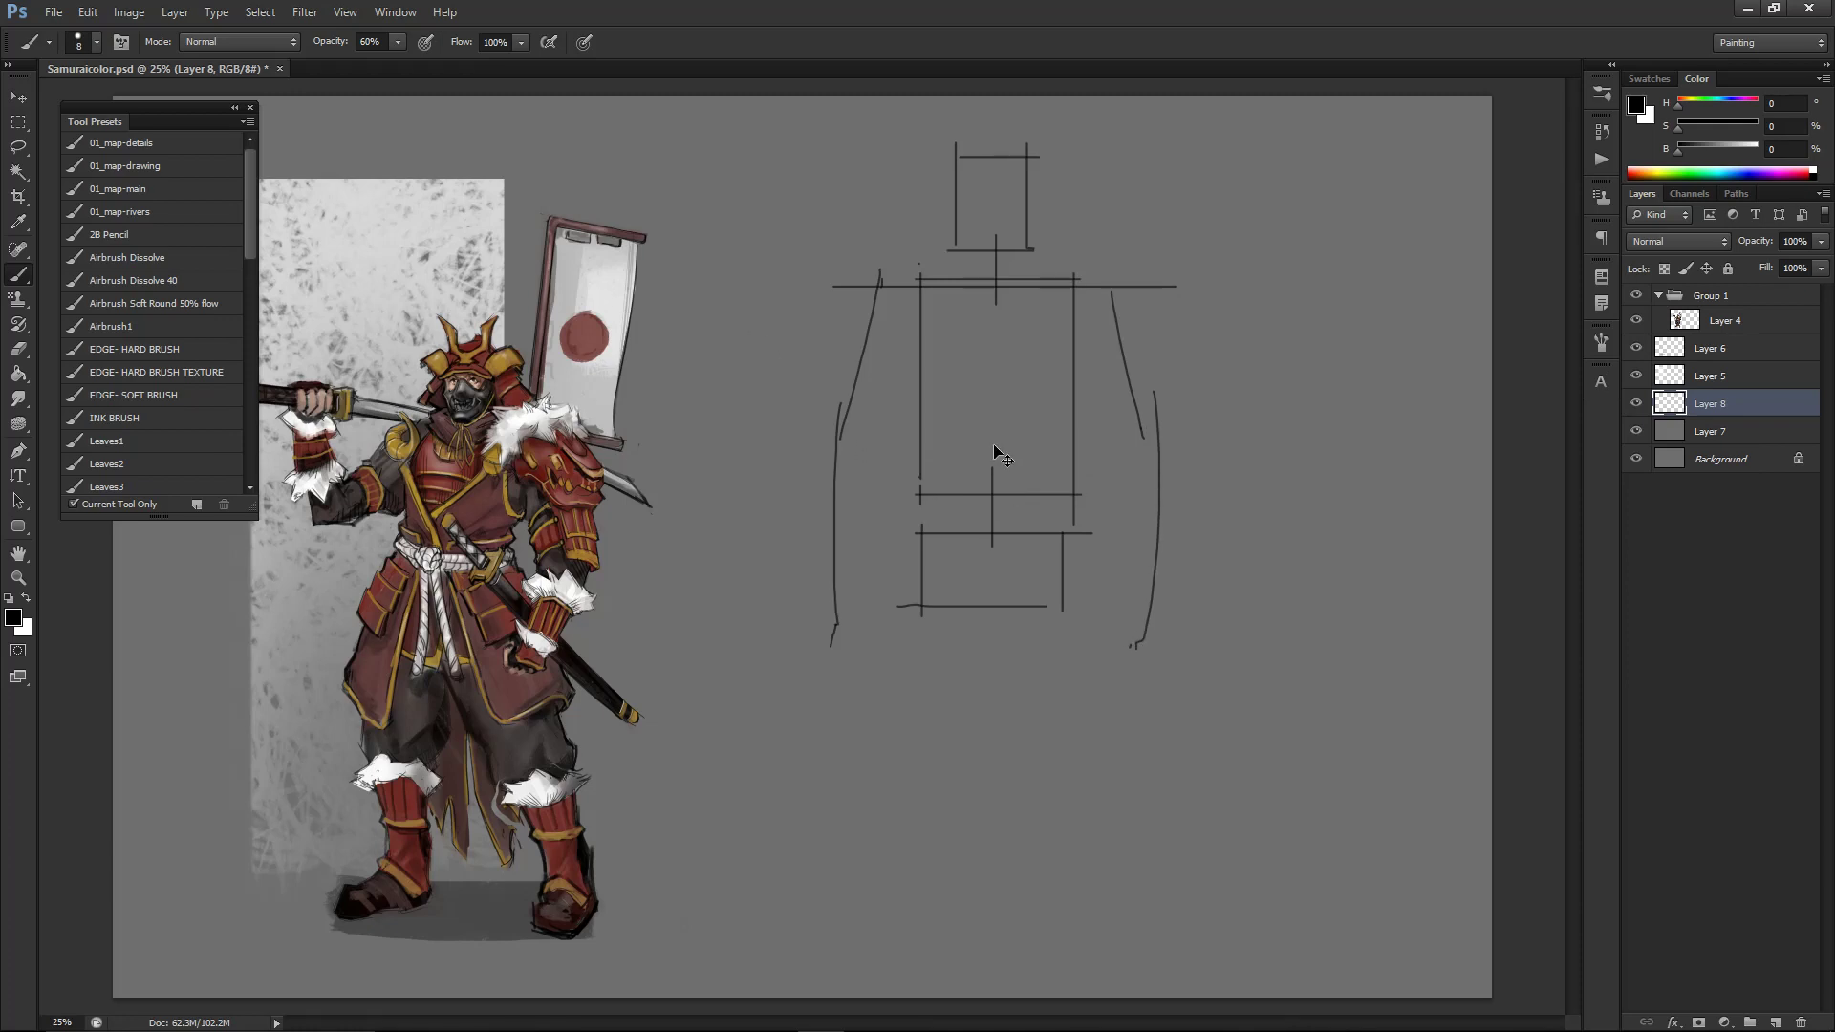
pyautogui.hotkey('ctrl', 'g')
pyautogui.hotkey('ctrl', 't')
pyautogui.press('Escape')
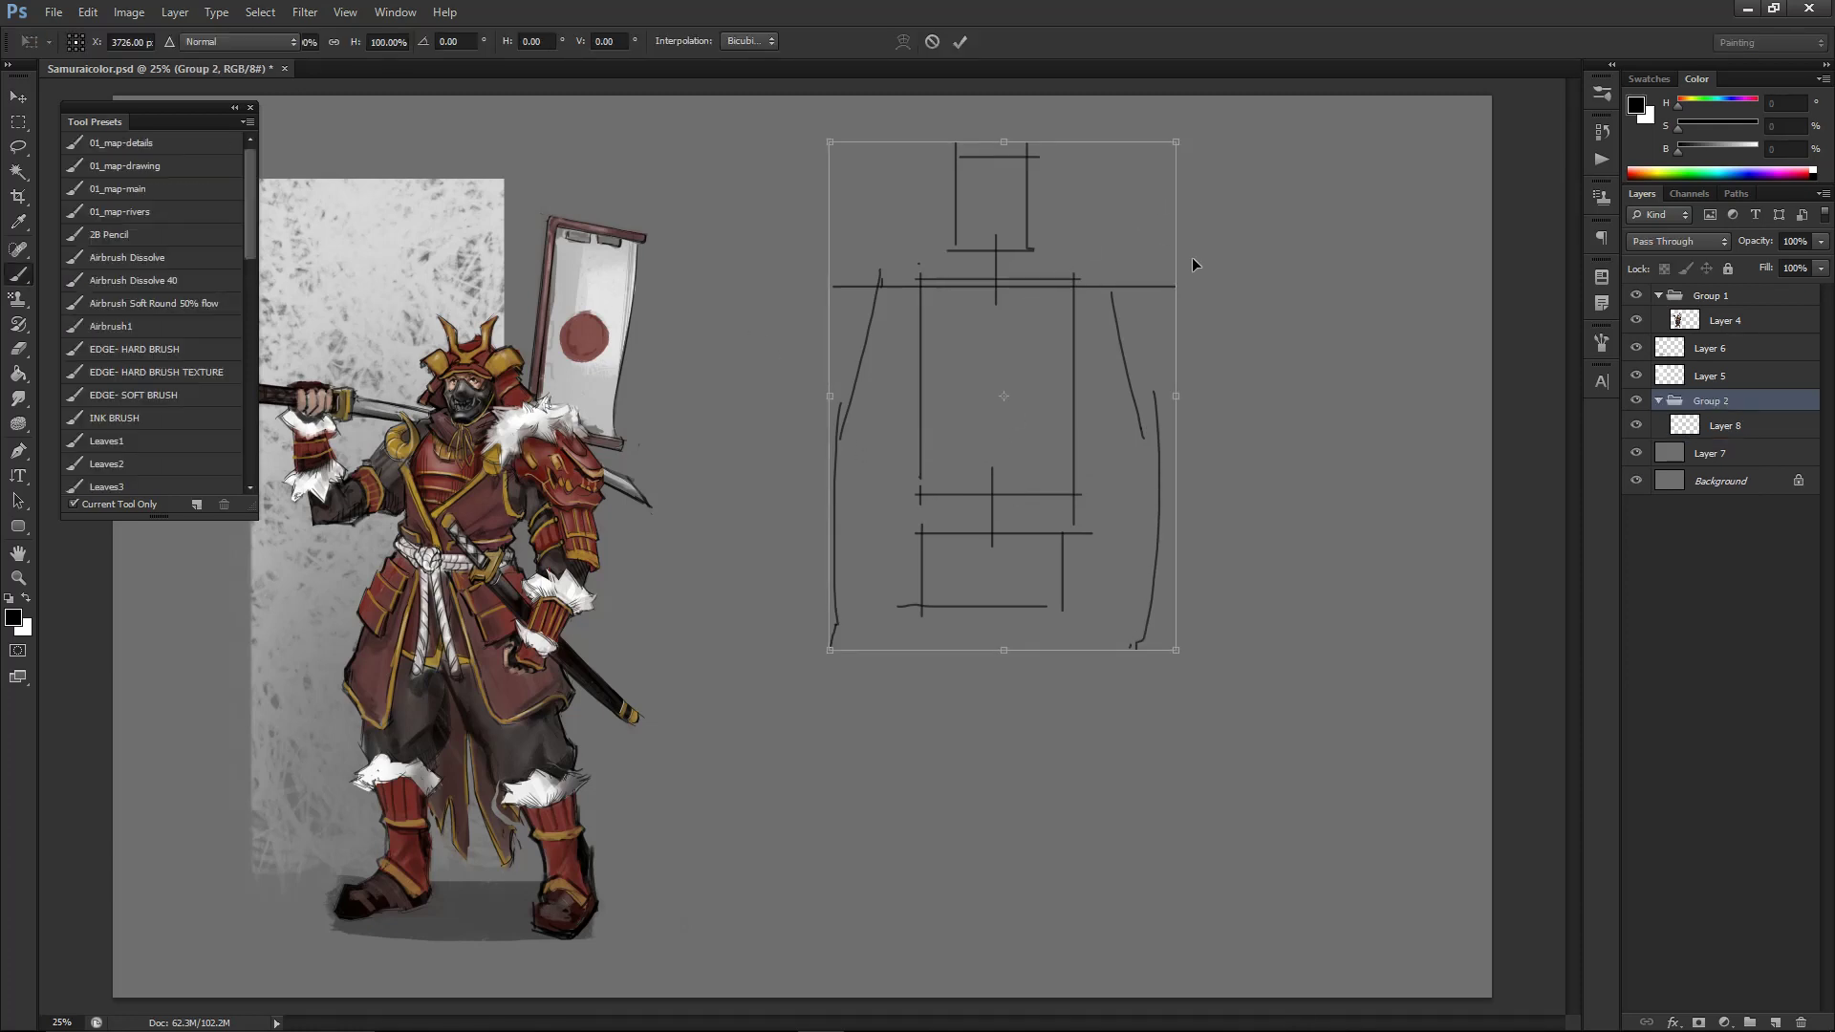
pyautogui.hotkey('ctrl', 'shift', 'g')
# - Scale the whole figure sketch down proportionally to leave room for the legs
pyautogui.hotkey('ctrl', 't')
pyautogui.moveTo(1175, 142)
pyautogui.keyDown('shift'); pyautogui.mouseDown()
pyautogui.moveTo(1058, 250)
pyautogui.moveTo(1057, 206)
pyautogui.mouseUp(); pyautogui.keyUp('shift')
pyautogui.press('Return')
pyautogui.press('b')
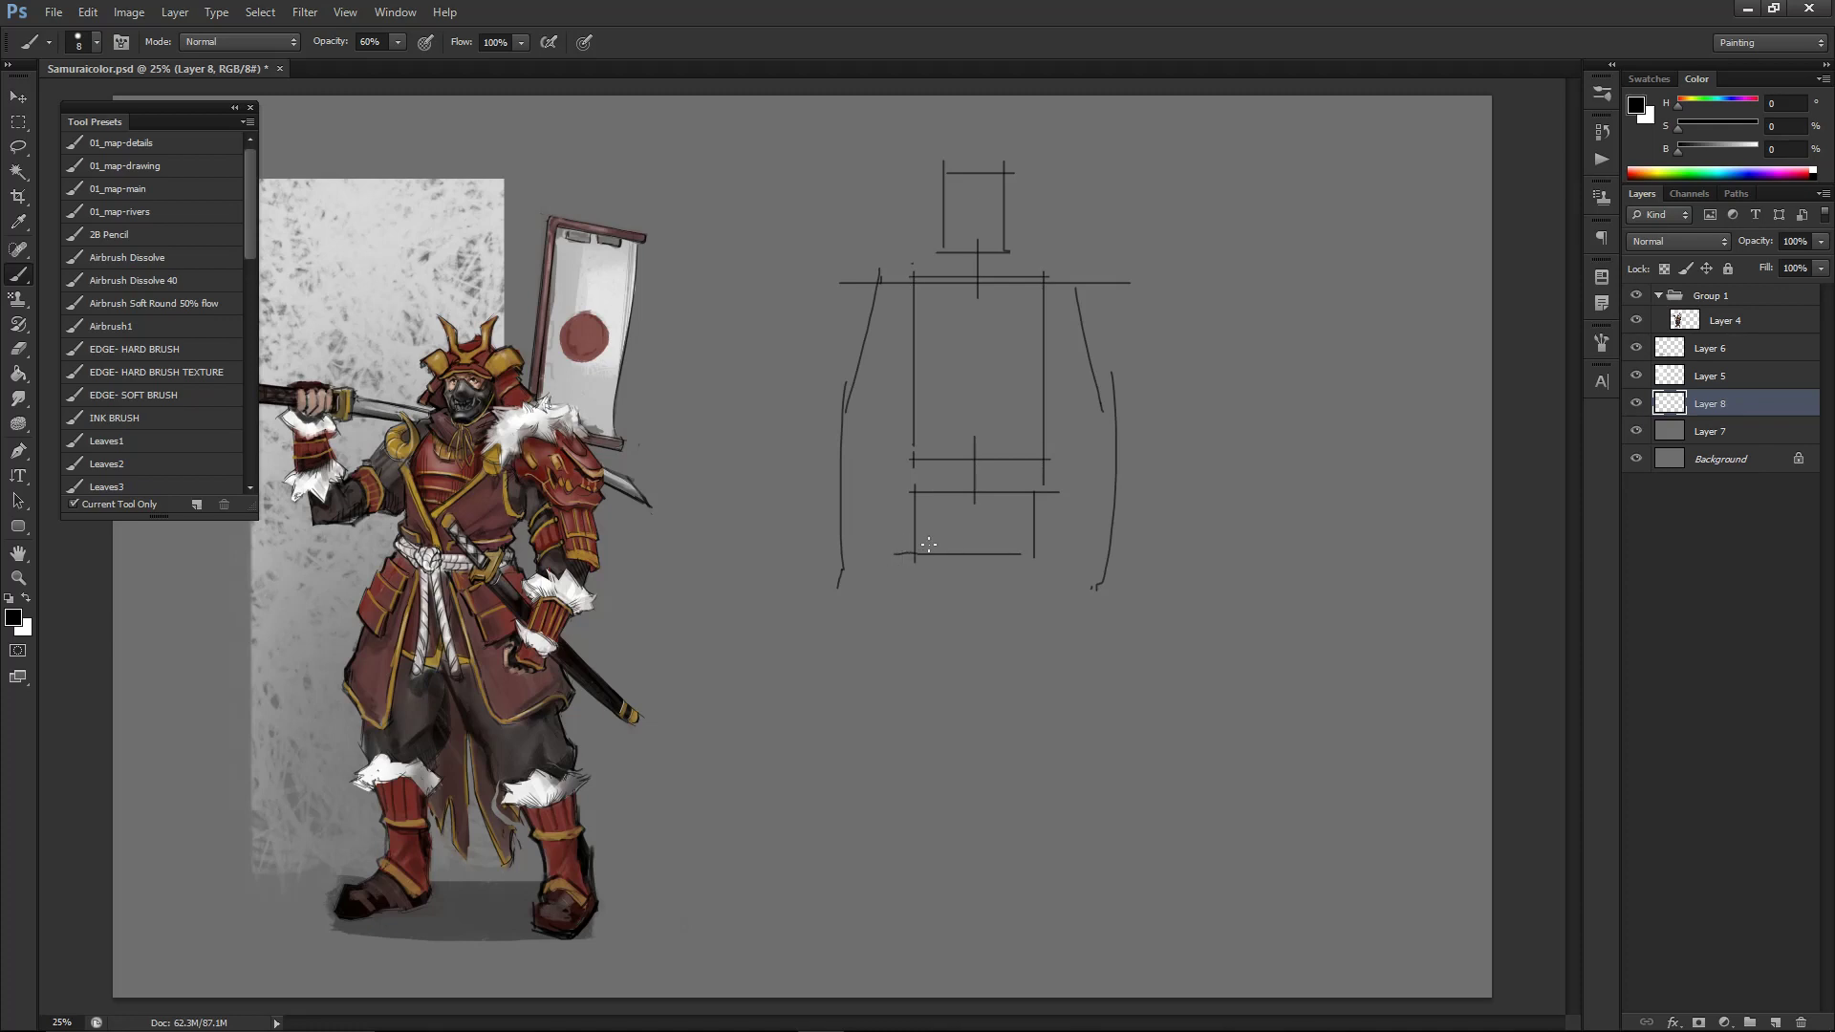
# - Draw the left-hand leg with long straight lines tapering from the hip to a short ankle line
pyautogui.moveTo(898, 497); pyautogui.dragTo(905, 757)
pyautogui.hotkey('ctrl', 'z')
pyautogui.moveTo(914, 630); pyautogui.dragTo(911, 728)
pyautogui.hotkey('ctrl', 'z')
pyautogui.moveTo(906, 620); pyautogui.dragTo(908, 758)
pyautogui.hotkey('ctrl', 'z')
pyautogui.moveTo(905, 588)
pyautogui.mouseDown()
pyautogui.moveTo(890, 843)
pyautogui.moveTo(893, 564)
pyautogui.mouseUp()
pyautogui.hotkey('ctrl', 'z')
pyautogui.moveTo(905, 868); pyautogui.dragTo(948, 565)
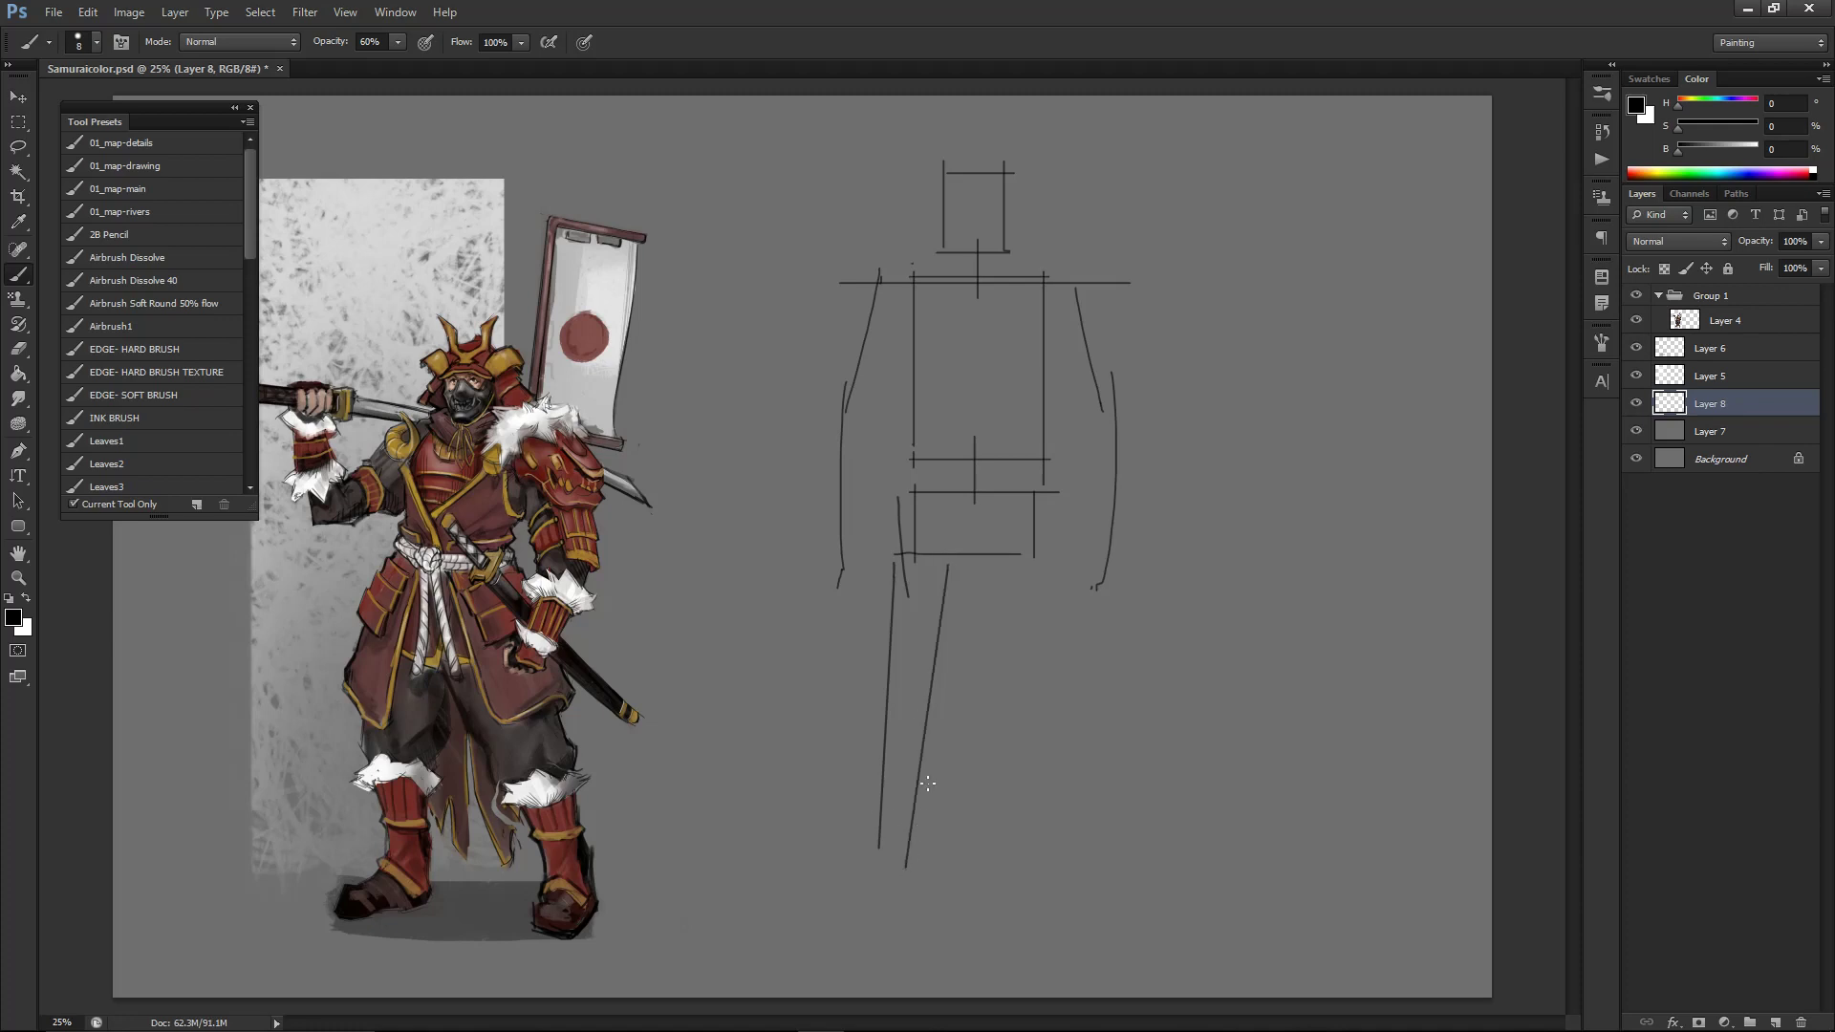
pyautogui.hotkey('ctrl', 'z')
pyautogui.keyDown('shift'); pyautogui.click(884, 898); pyautogui.keyUp('shift')
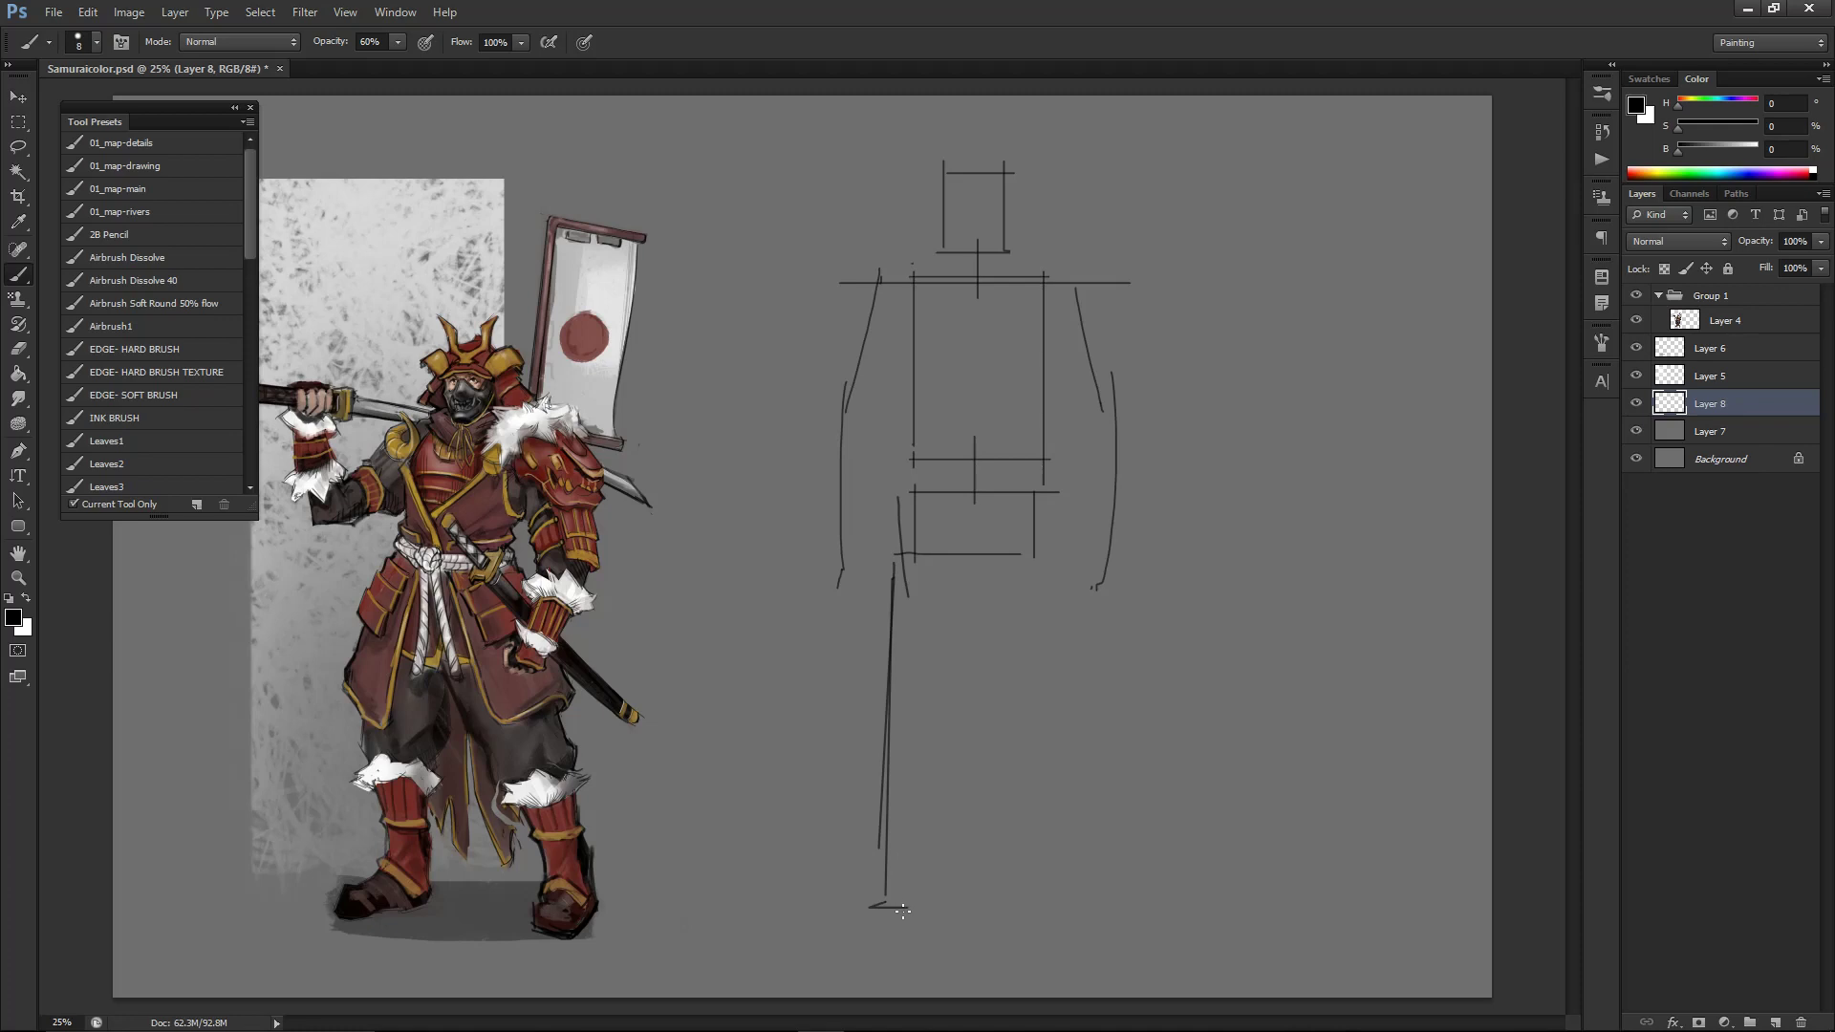
pyautogui.moveTo(881, 901)
pyautogui.mouseDown()
pyautogui.moveTo(918, 901)
pyautogui.moveTo(958, 577)
pyautogui.moveTo(991, 603)
pyautogui.mouseUp()
# - Draw the right-hand leg's ankle line and straight outer contour from the hip down
pyautogui.moveTo(1016, 900)
pyautogui.mouseDown()
pyautogui.moveTo(972, 579)
pyautogui.moveTo(1042, 905)
pyautogui.mouseUp()
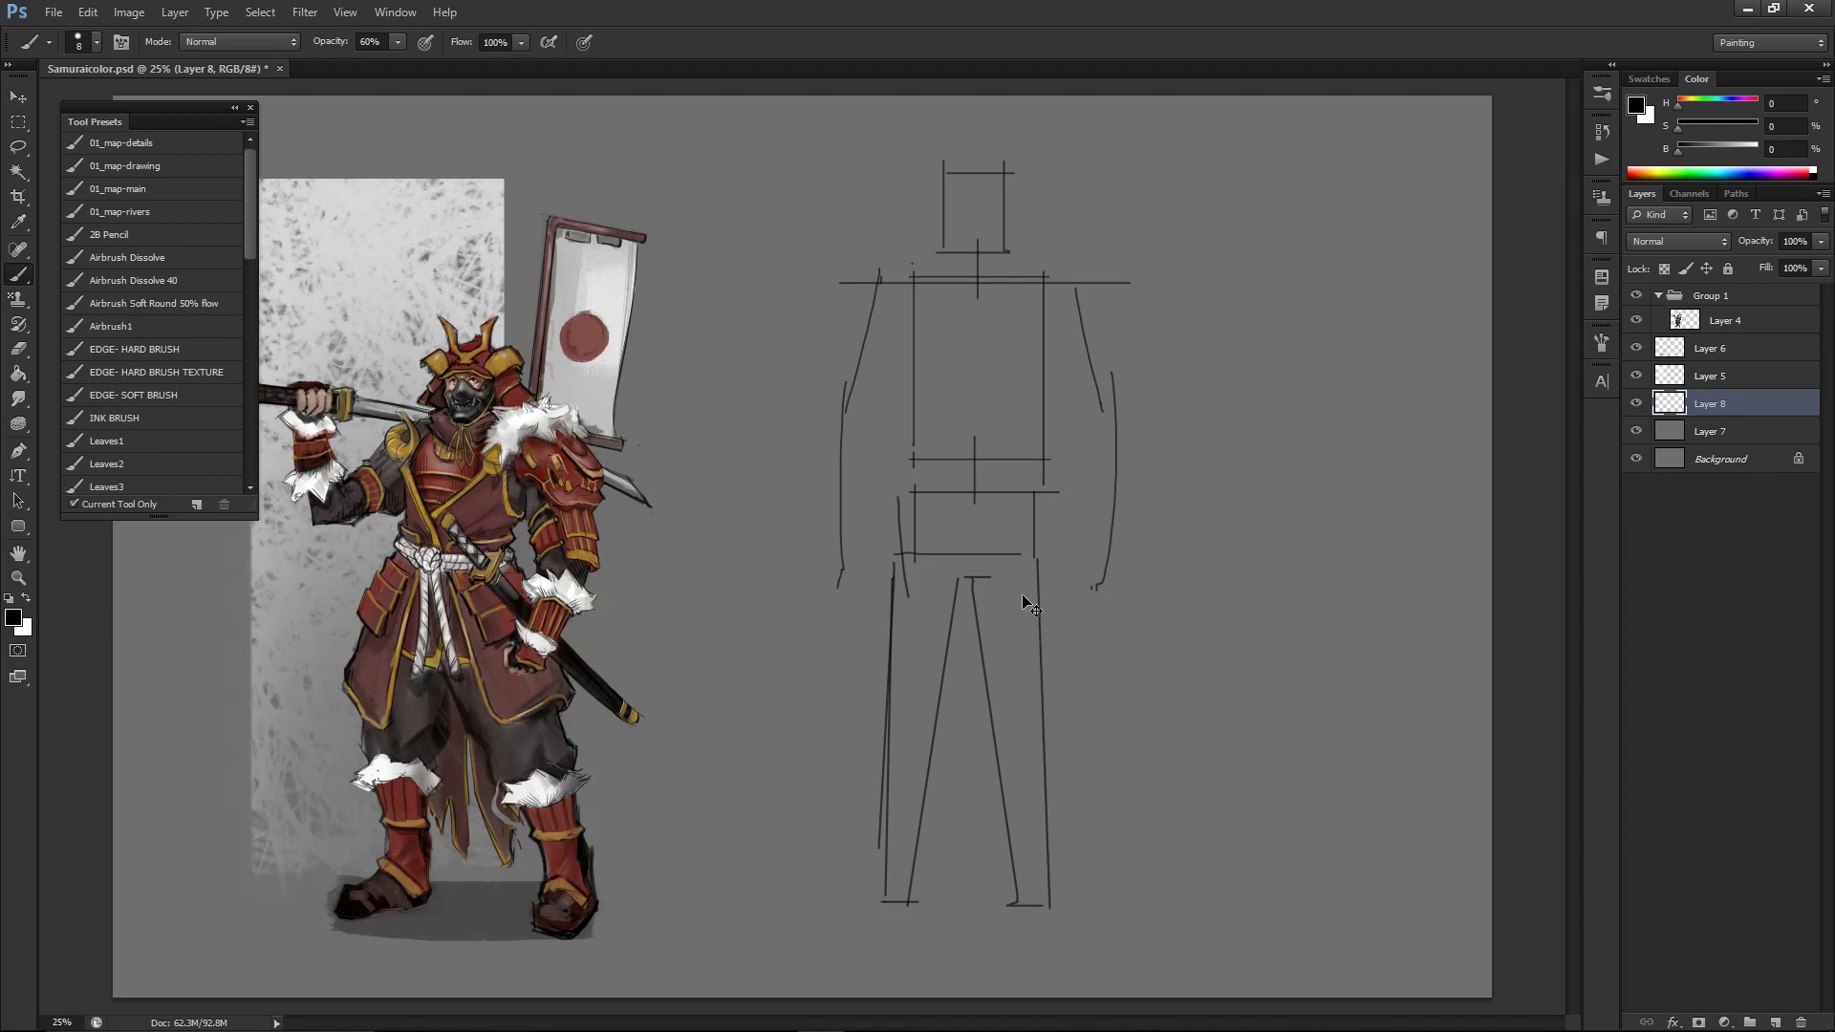
pyautogui.moveTo(1035, 559); pyautogui.dragTo(1055, 901)
pyautogui.moveTo(1029, 565); pyautogui.dragTo(1055, 898)
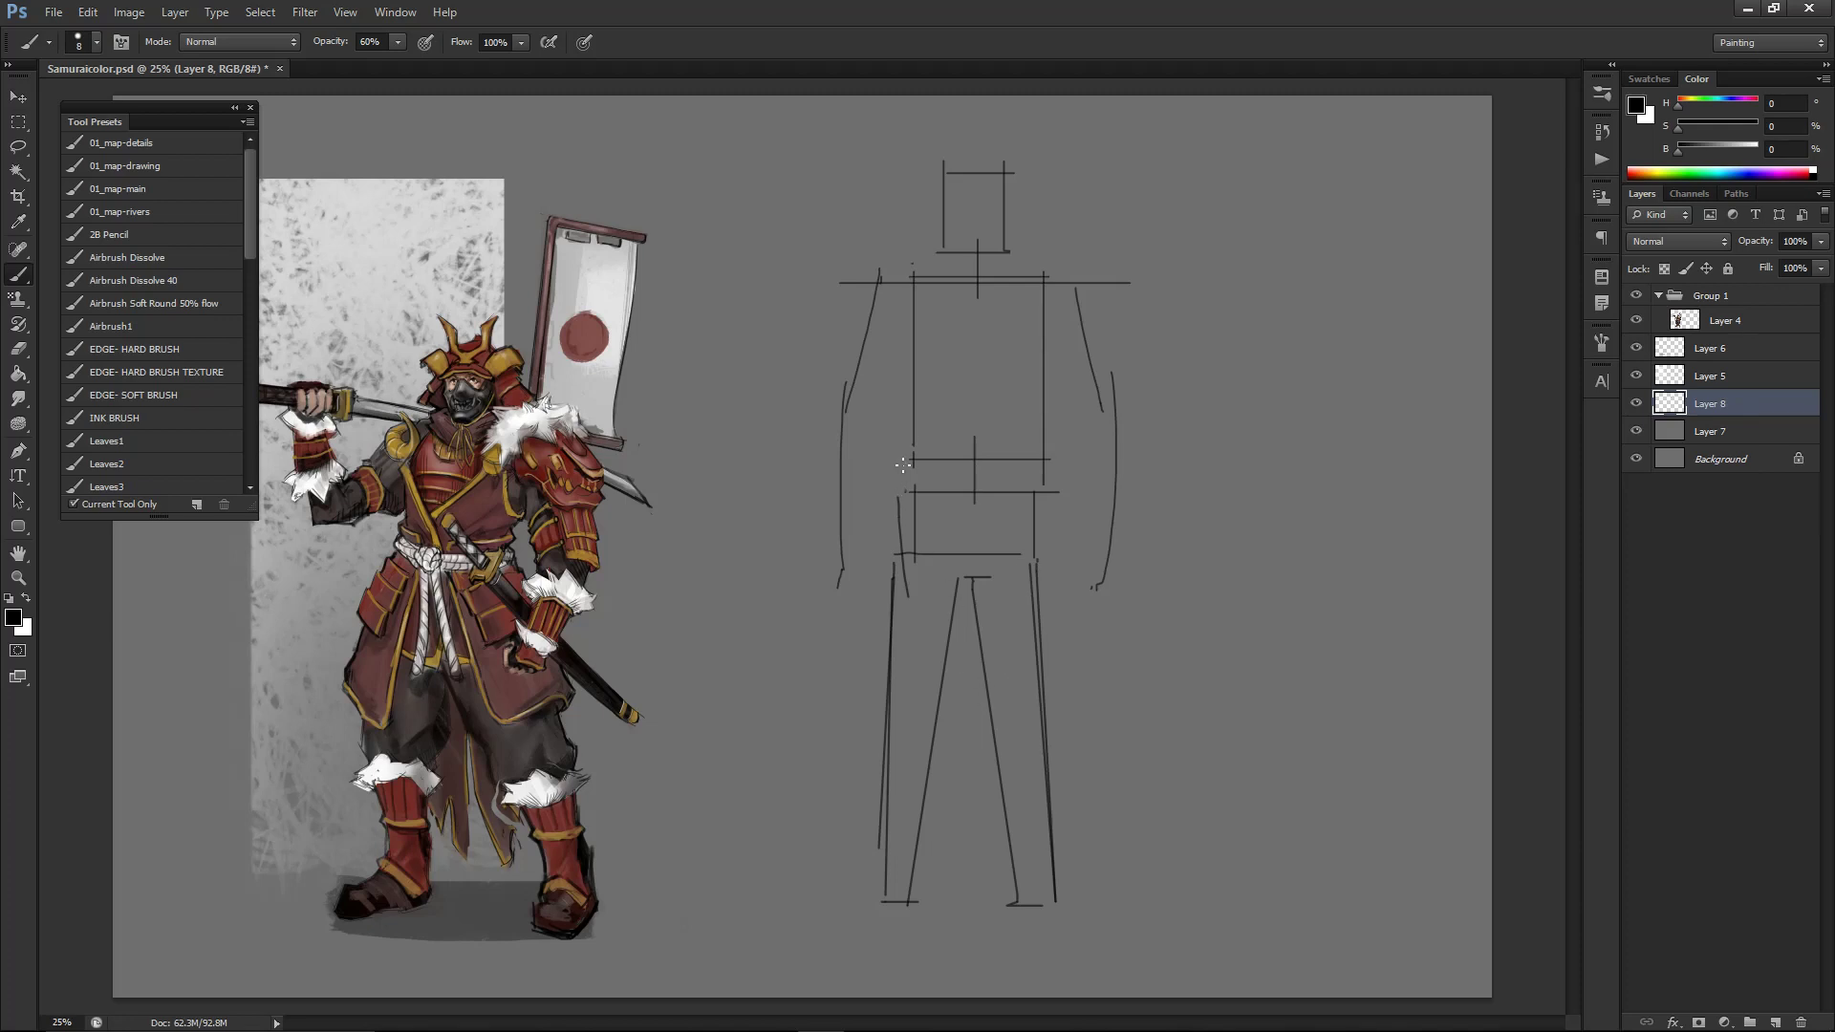
# - Draw slanted lines on both sides of the torso, tapering from the shoulders to the waist
pyautogui.moveTo(882, 292); pyautogui.dragTo(913, 444)
pyautogui.hotkey('ctrl', 'z')
pyautogui.moveTo(892, 292); pyautogui.dragTo(914, 437)
pyautogui.moveTo(1070, 286); pyautogui.dragTo(1037, 415)
# - Erase the short line between the legs and extend the inner leg lines to meet at the crotch
pyautogui.press('e')
pyautogui.press('b')
pyautogui.moveTo(974, 575); pyautogui.dragTo(938, 631)
pyautogui.hotkey('ctrl', 'z')
pyautogui.moveTo(966, 528)
pyautogui.mouseDown()
pyautogui.moveTo(948, 608)
pyautogui.moveTo(983, 568)
pyautogui.moveTo(980, 639)
pyautogui.mouseUp()
pyautogui.hotkey('ctrl', 'z')
# - Mark the left-hand arm's elbow and sketch its upper arm from shoulder and armpit down to the elbow
pyautogui.moveTo(837, 414); pyautogui.dragTo(853, 415)
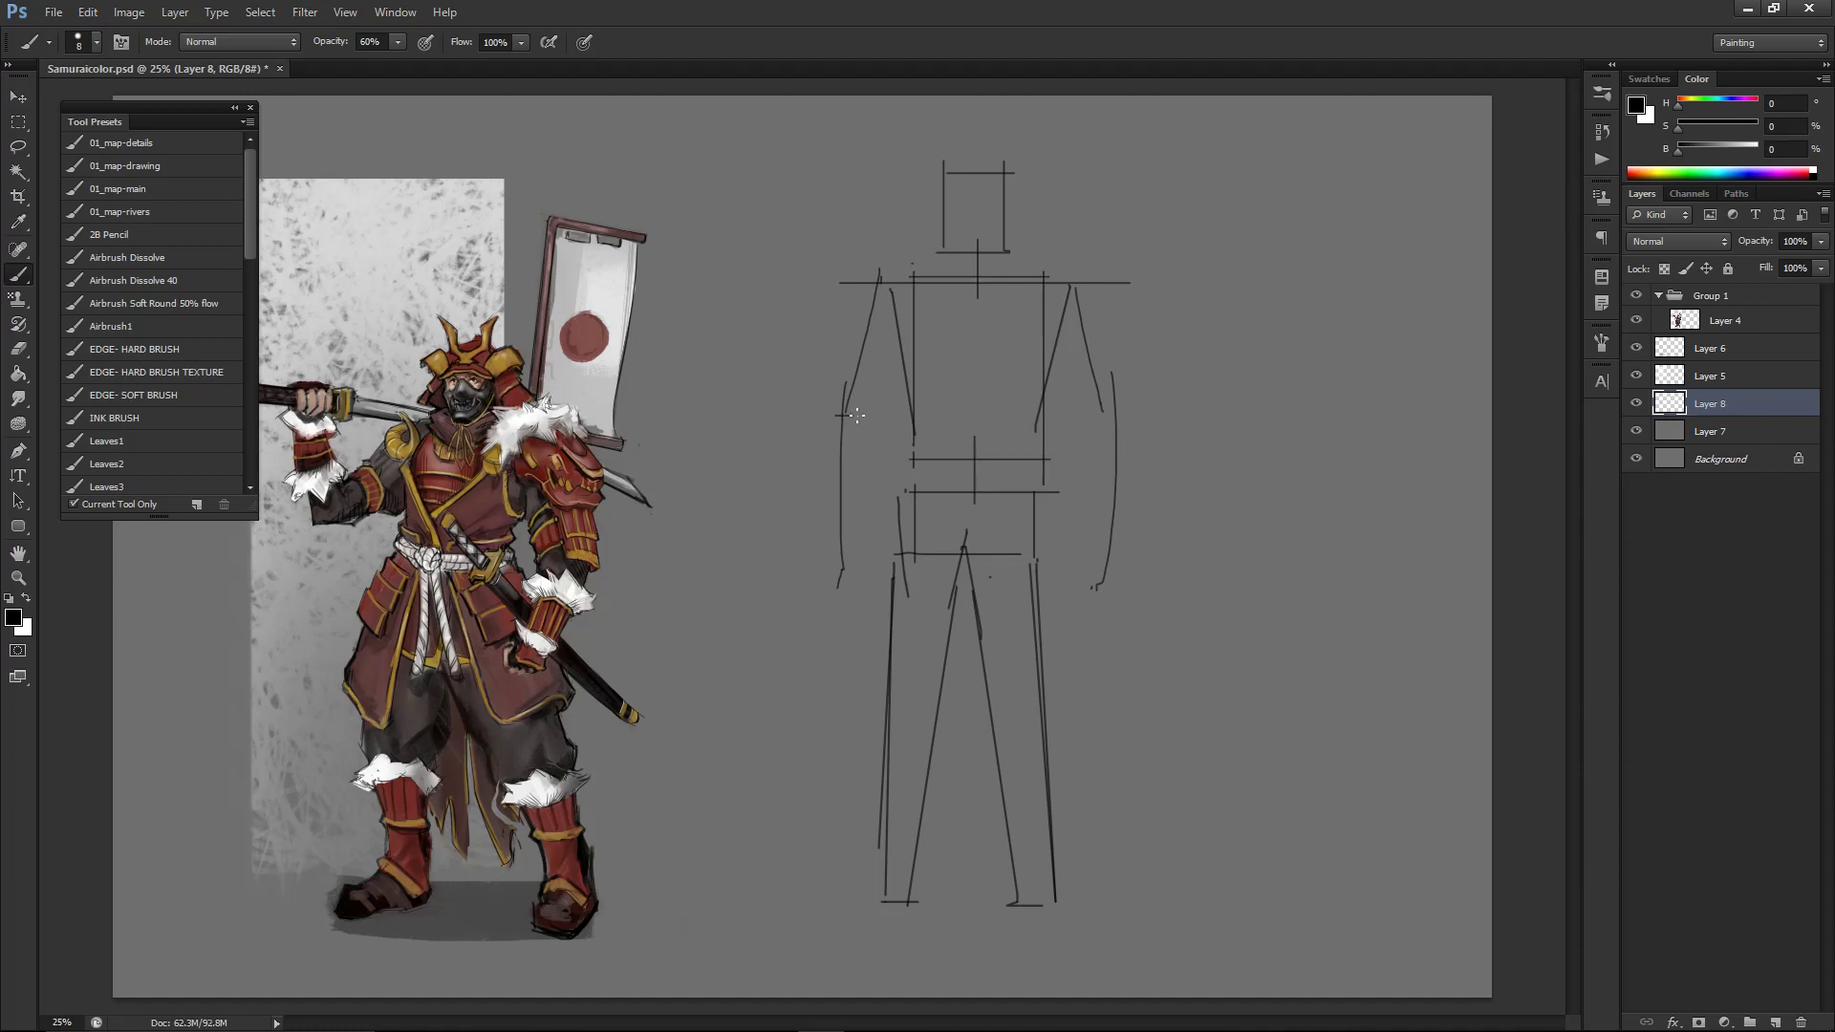
pyautogui.moveTo(901, 312); pyautogui.dragTo(853, 427)
pyautogui.hotkey('ctrl', 'z')
pyautogui.moveTo(908, 316); pyautogui.dragTo(840, 443)
pyautogui.moveTo(854, 351); pyautogui.dragTo(861, 282)
pyautogui.hotkey('ctrl', 'z')
pyautogui.hotkey('ctrl', 'z')
pyautogui.moveTo(853, 353)
pyautogui.mouseDown()
pyautogui.moveTo(858, 295)
pyautogui.moveTo(836, 415)
pyautogui.moveTo(871, 413)
pyautogui.mouseUp()
pyautogui.hotkey('ctrl', 'z')
pyautogui.moveTo(895, 346); pyautogui.dragTo(861, 435)
pyautogui.hotkey('ctrl', 'z')
pyautogui.moveTo(892, 354); pyautogui.dragTo(862, 427)
pyautogui.hotkey('ctrl', 'z')
# - Sketch the left-hand forearm down to the wrist and reinforce the upper arm and armpit contours
pyautogui.moveTo(896, 351); pyautogui.dragTo(858, 579)
pyautogui.hotkey('ctrl', 'z')
pyautogui.hotkey('ctrl', 'z')
pyautogui.moveTo(872, 440)
pyautogui.mouseDown()
pyautogui.moveTo(857, 573)
pyautogui.moveTo(840, 568)
pyautogui.mouseUp()
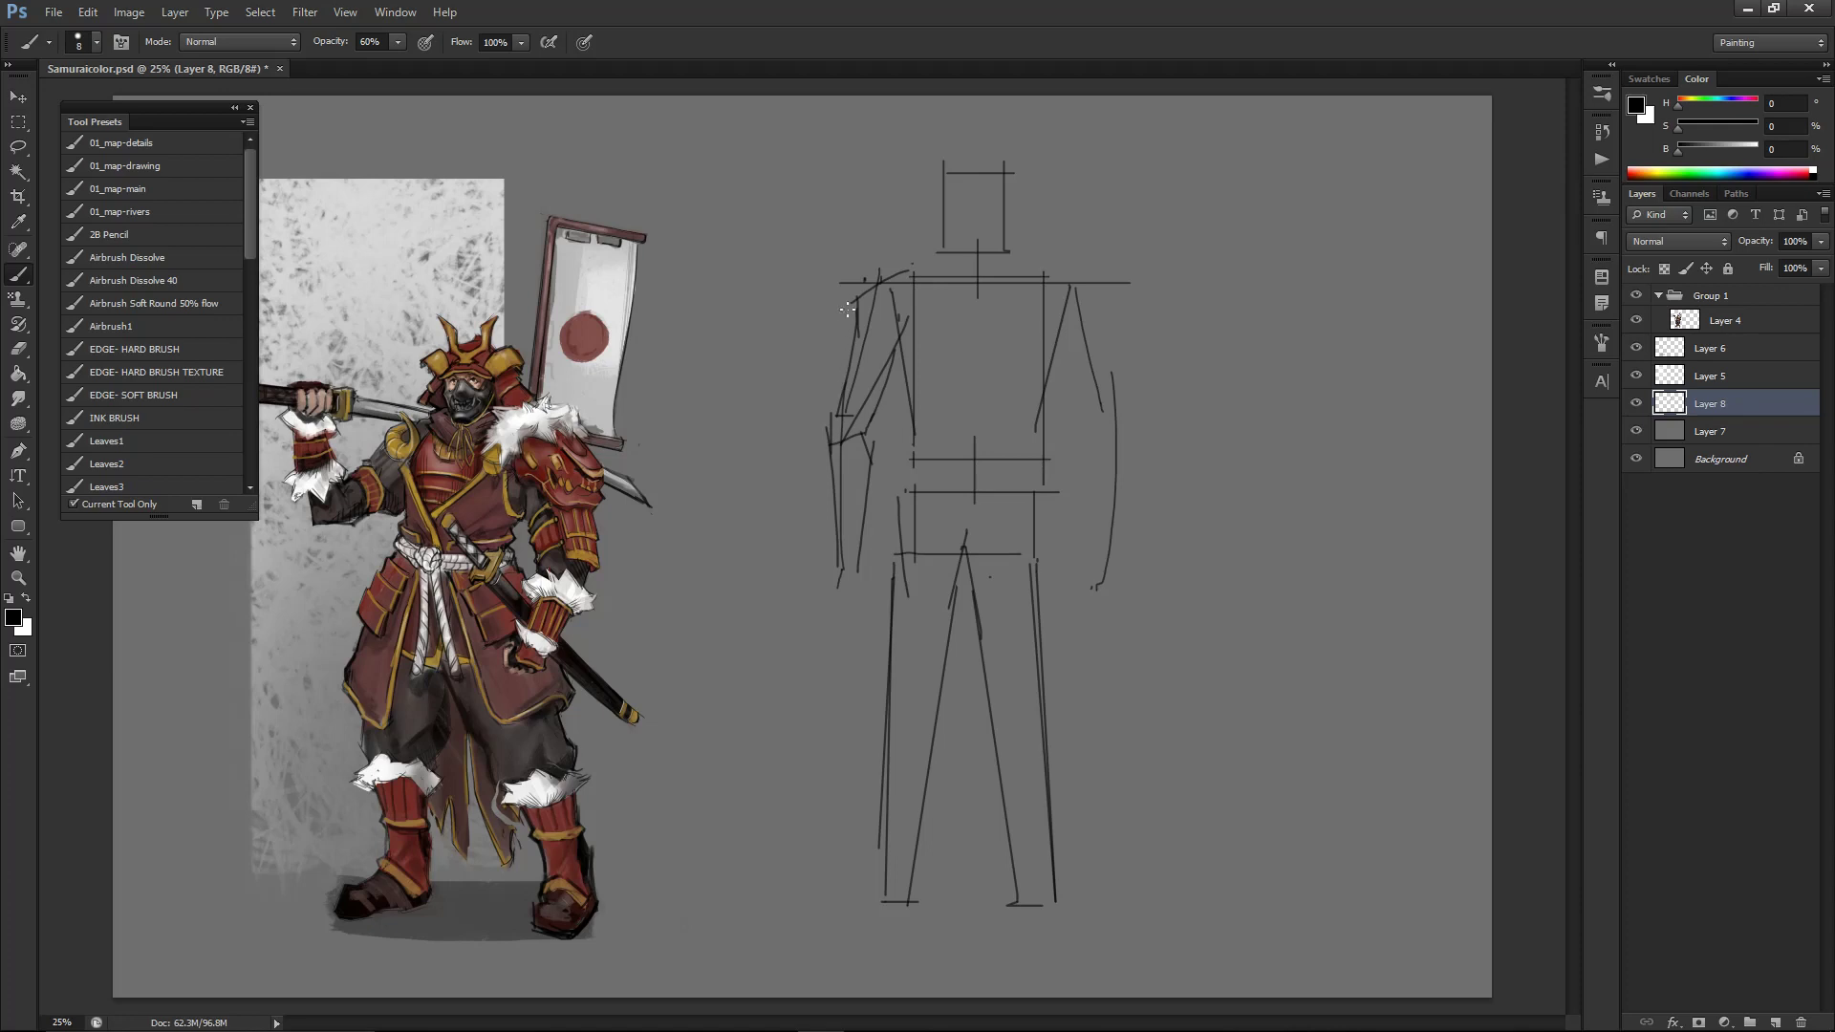
pyautogui.moveTo(854, 302); pyautogui.dragTo(850, 344)
pyautogui.moveTo(833, 439); pyautogui.dragTo(853, 315)
pyautogui.moveTo(900, 364); pyautogui.dragTo(913, 393)
# - Sketch the right-hand arm's armpit lines and angled shoulder contour
pyautogui.moveTo(1052, 388); pyautogui.dragTo(1060, 348)
pyautogui.hotkey('ctrl', 'z')
pyautogui.hotkey('ctrl', 'z')
pyautogui.moveTo(1070, 360); pyautogui.dragTo(1042, 316)
pyautogui.moveTo(1114, 394)
pyautogui.mouseDown()
pyautogui.moveTo(1088, 281)
pyautogui.moveTo(1113, 397)
pyautogui.mouseUp()
pyautogui.moveTo(1098, 307); pyautogui.dragTo(1052, 279)
# - Transform the whole figure so that it narrows slightly toward the head and becomes a little shorter
pyautogui.hotkey('ctrl', 't')
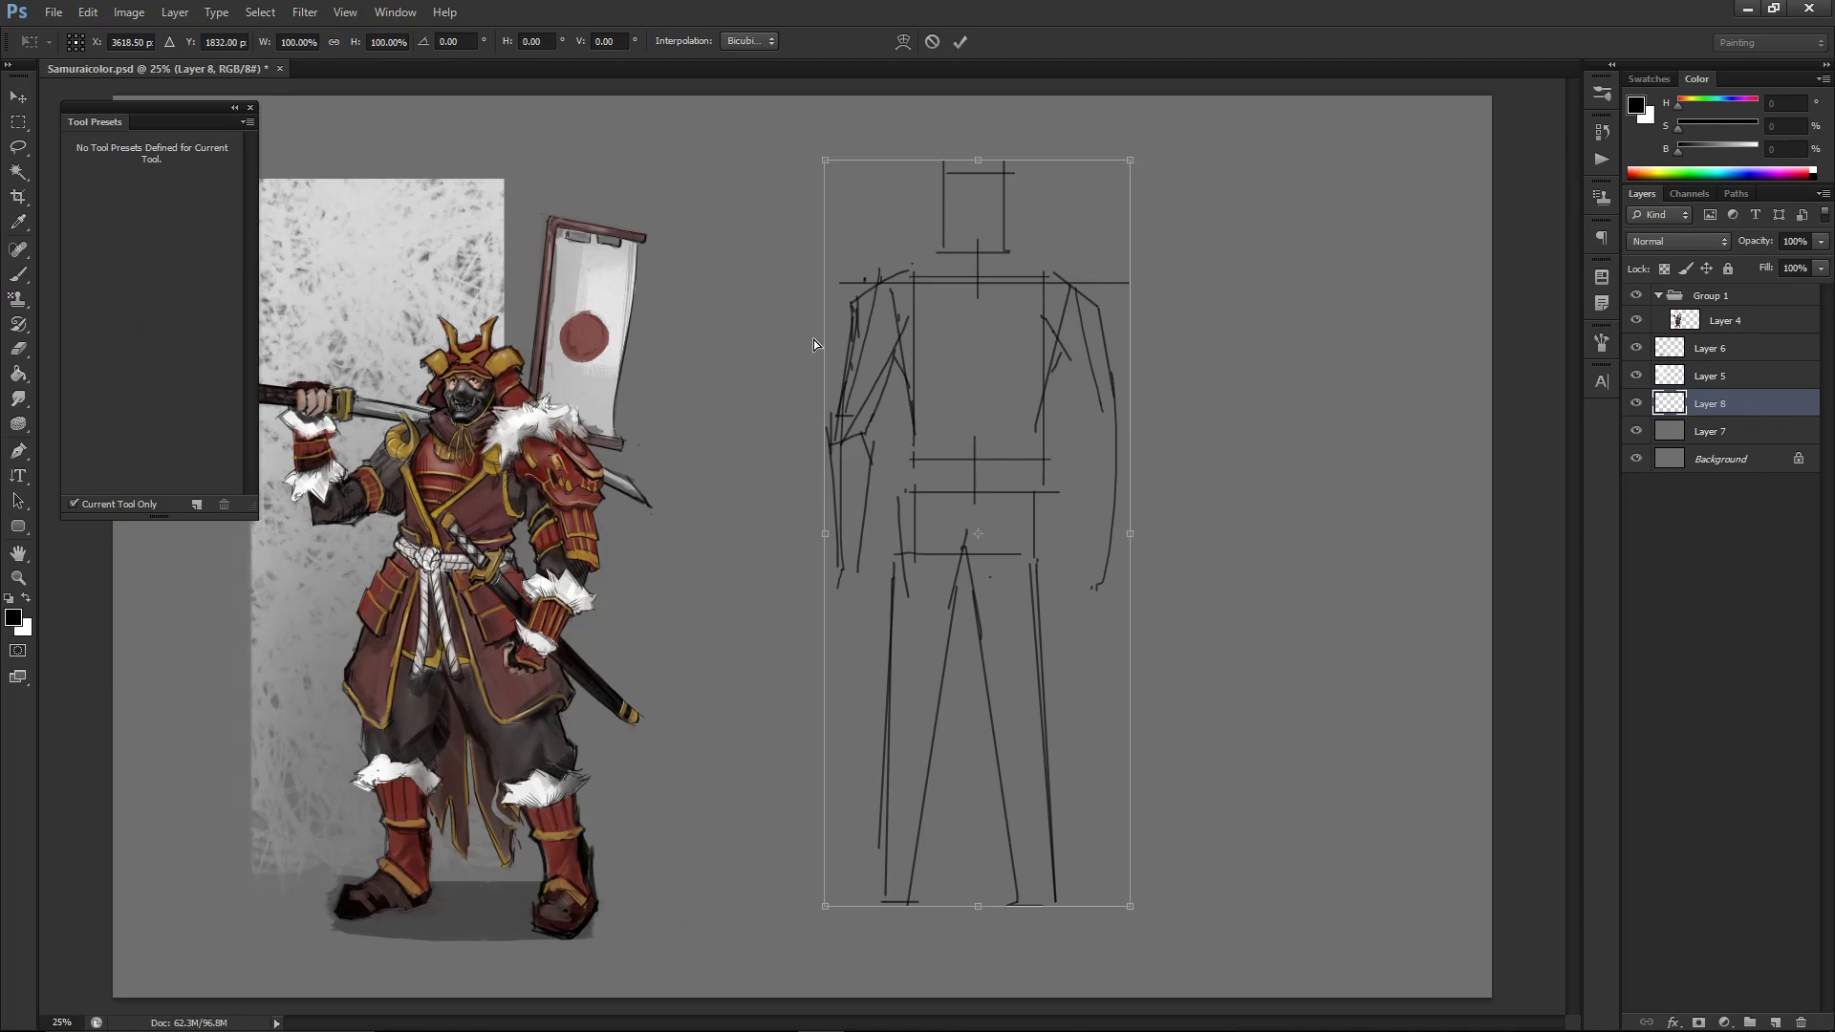
pyautogui.moveTo(818, 160); pyautogui.dragTo(836, 159)
pyautogui.moveTo(1130, 160); pyautogui.dragTo(1121, 168)
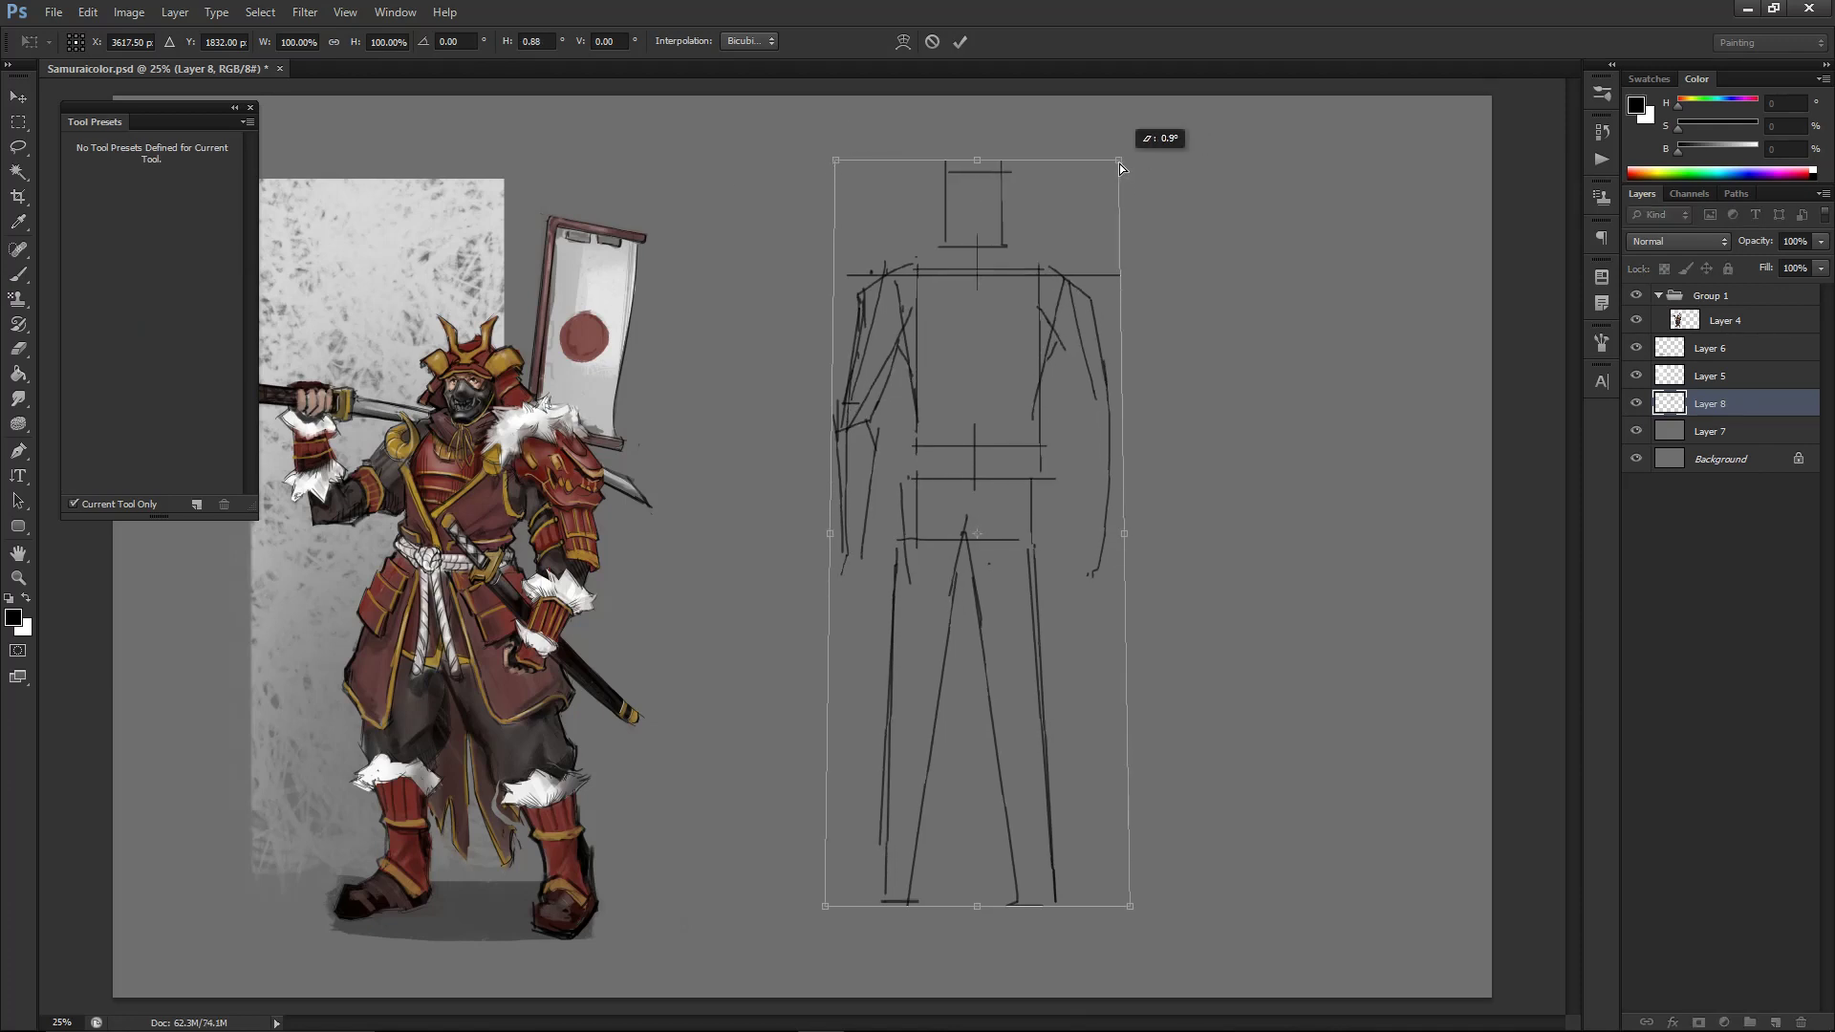
pyautogui.moveTo(976, 161); pyautogui.dragTo(977, 173)
pyautogui.press('Return')
# - Lasso the pelvis and legs, shorten them to about 91% height, shift them slightly right, and deselect
pyautogui.press('l')
pyautogui.moveTo(896, 487)
pyautogui.mouseDown()
pyautogui.moveTo(1057, 516)
pyautogui.moveTo(1093, 636)
pyautogui.moveTo(1037, 959)
pyautogui.moveTo(861, 904)
pyautogui.moveTo(867, 548)
pyautogui.mouseUp()
pyautogui.hotkey('ctrl', 't')
pyautogui.moveTo(972, 965); pyautogui.dragTo(973, 921)
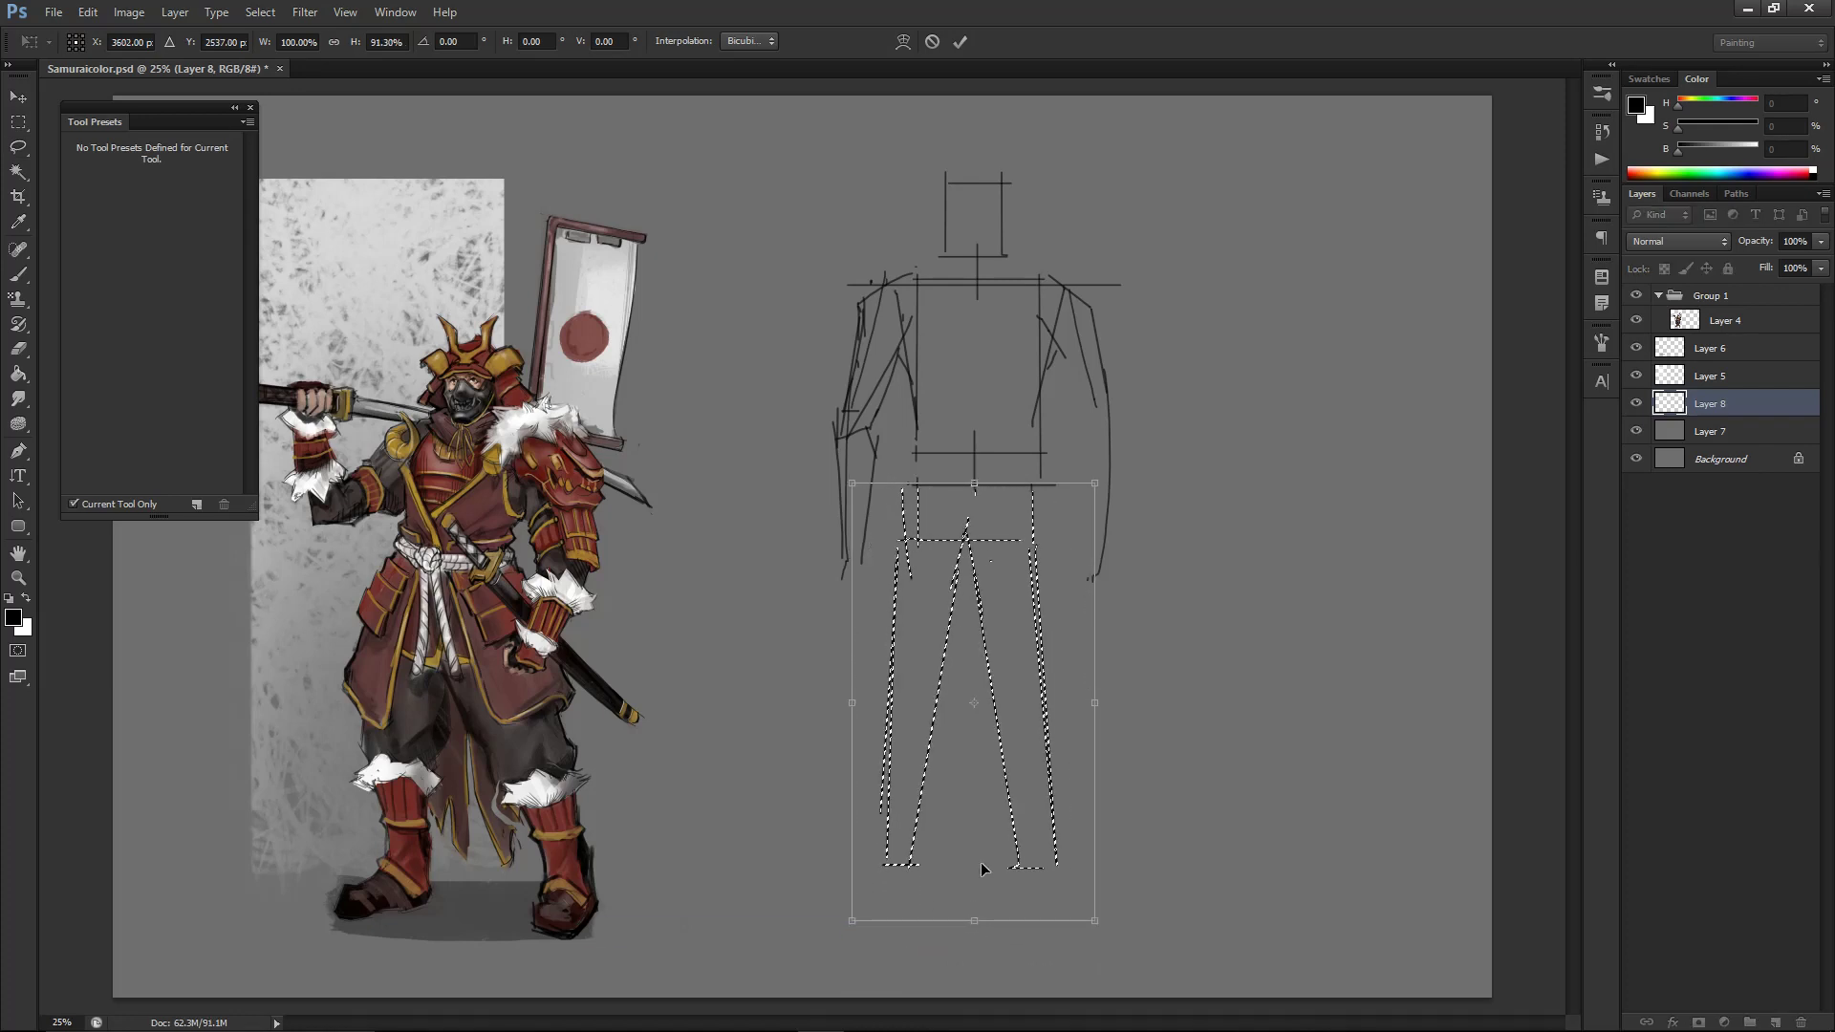
pyautogui.press('Return')
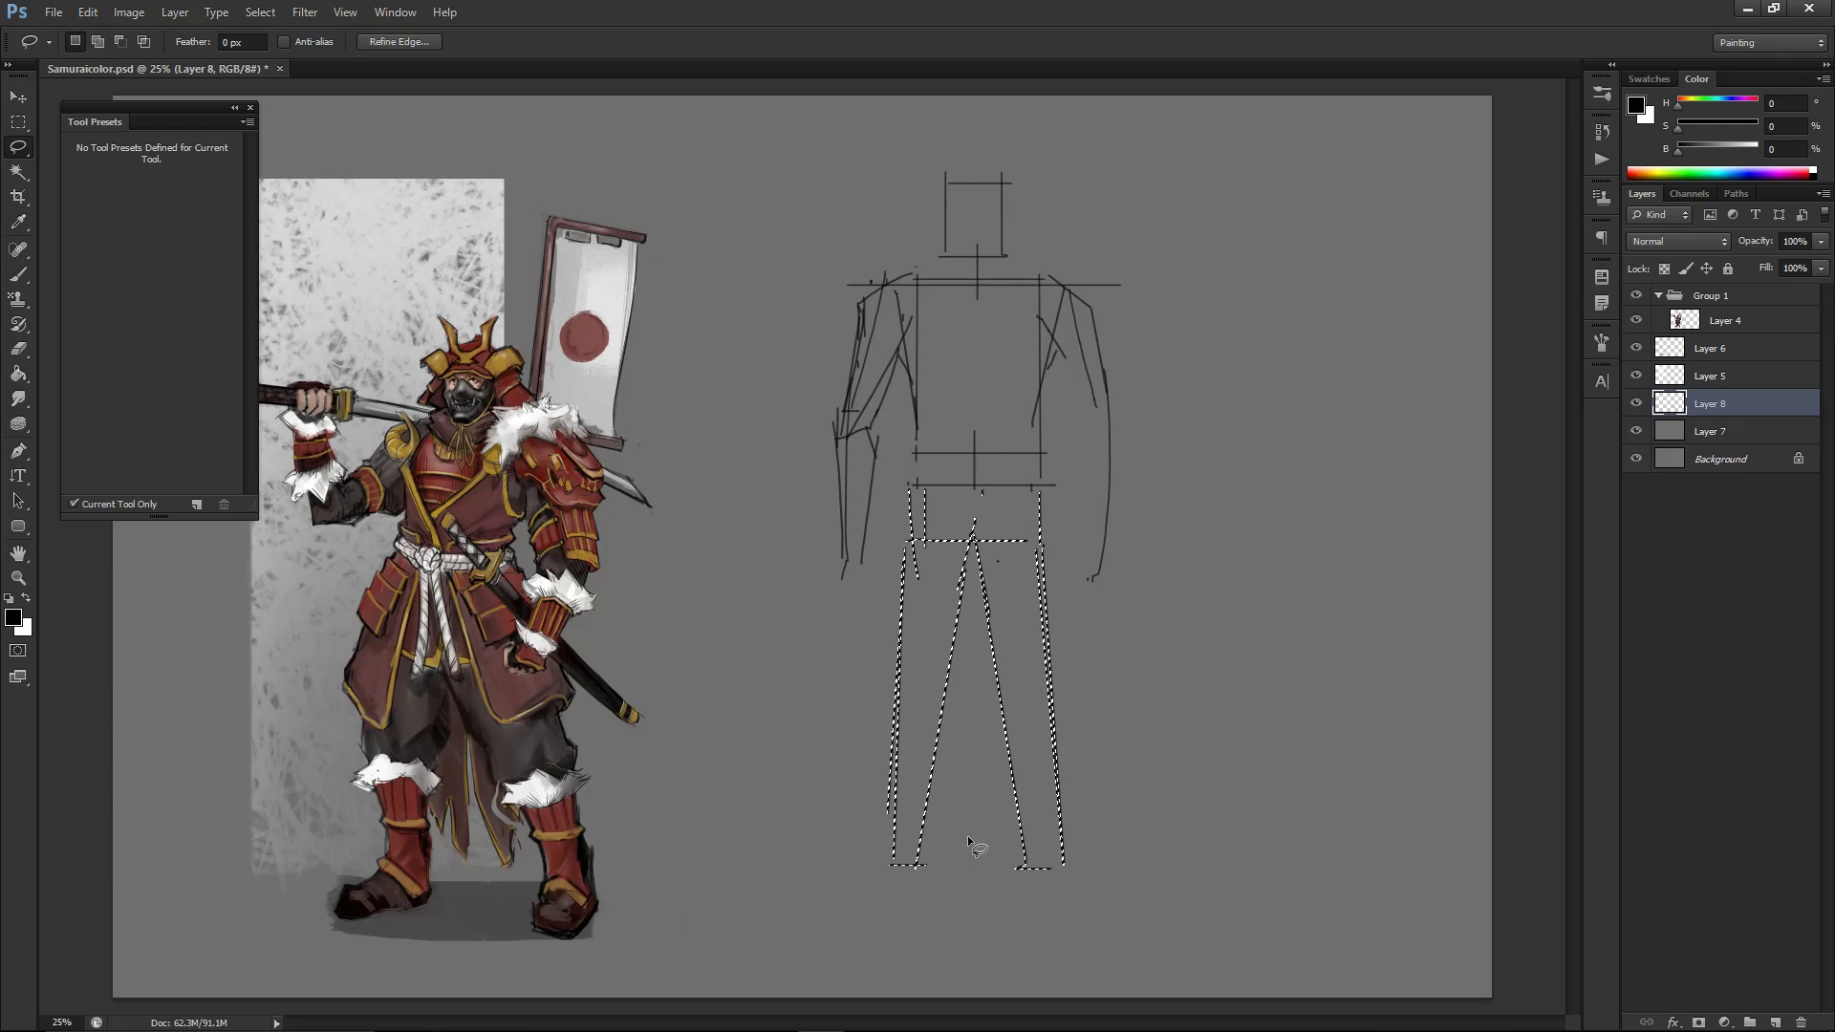
pyautogui.hotkey('ctrl', 'd')
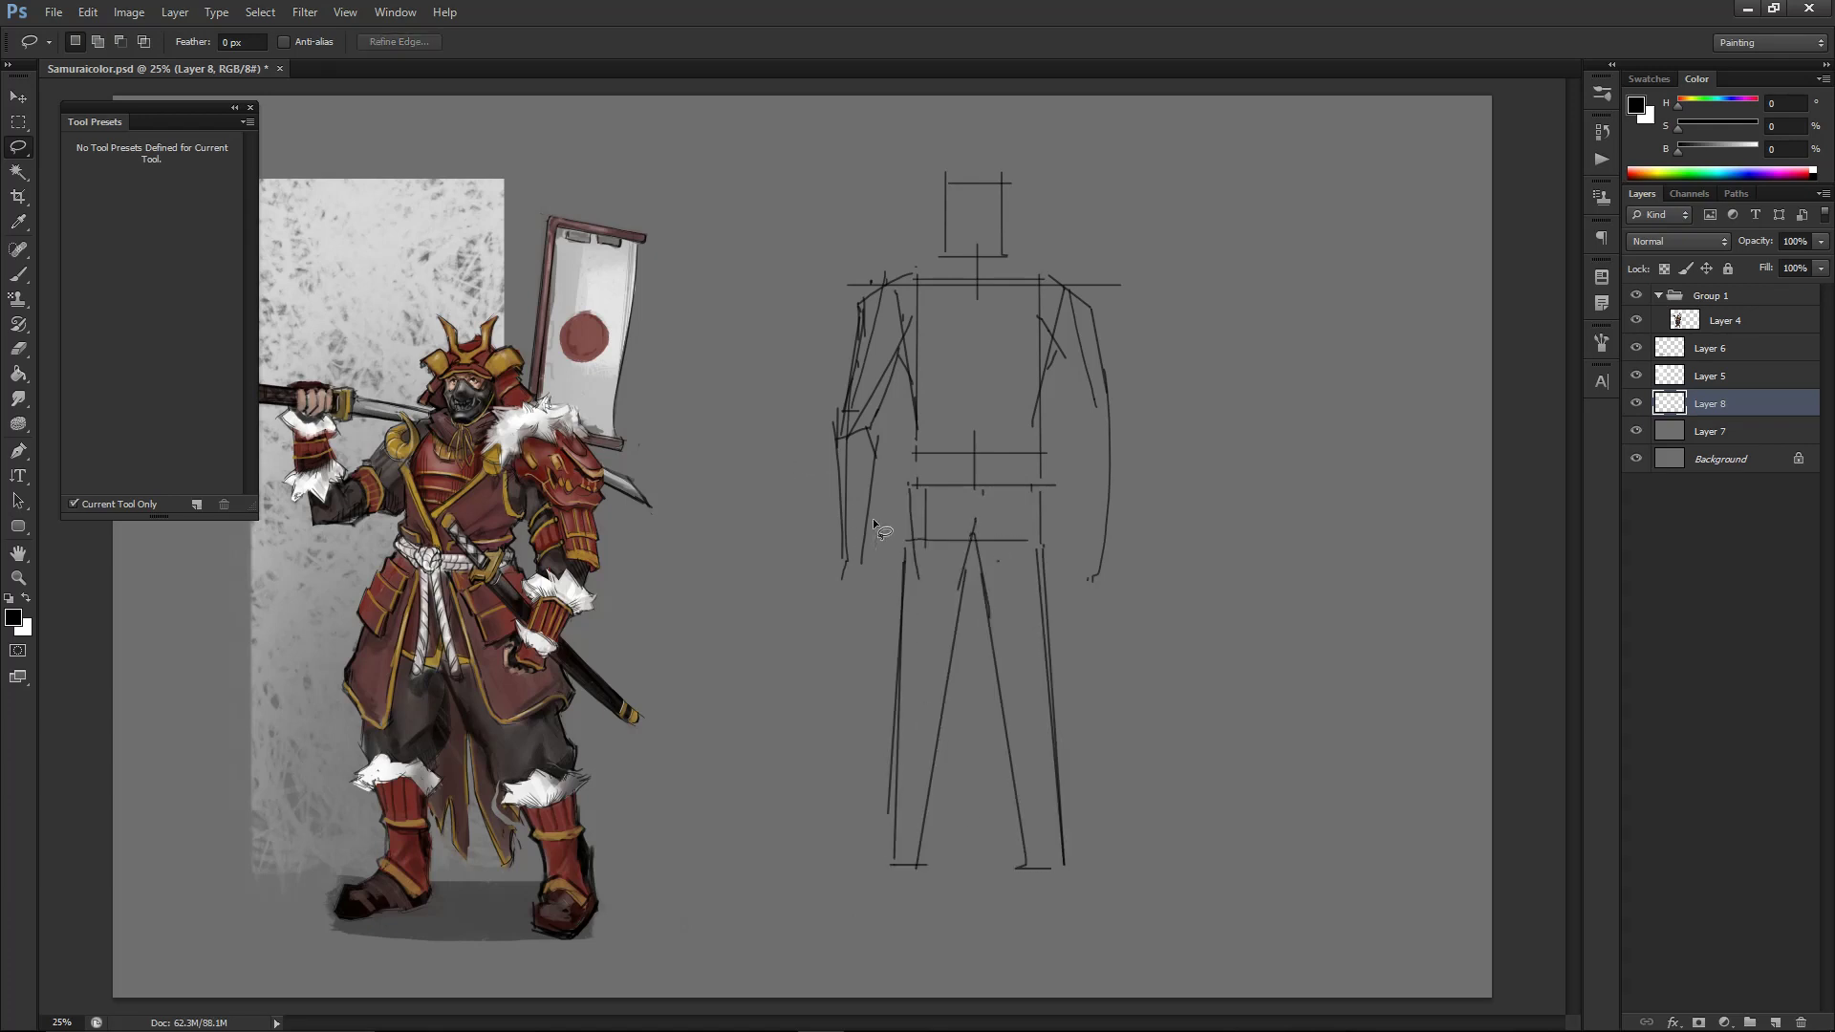
# - Sketch simple hand shapes at the ends of both arms
pyautogui.press('b')
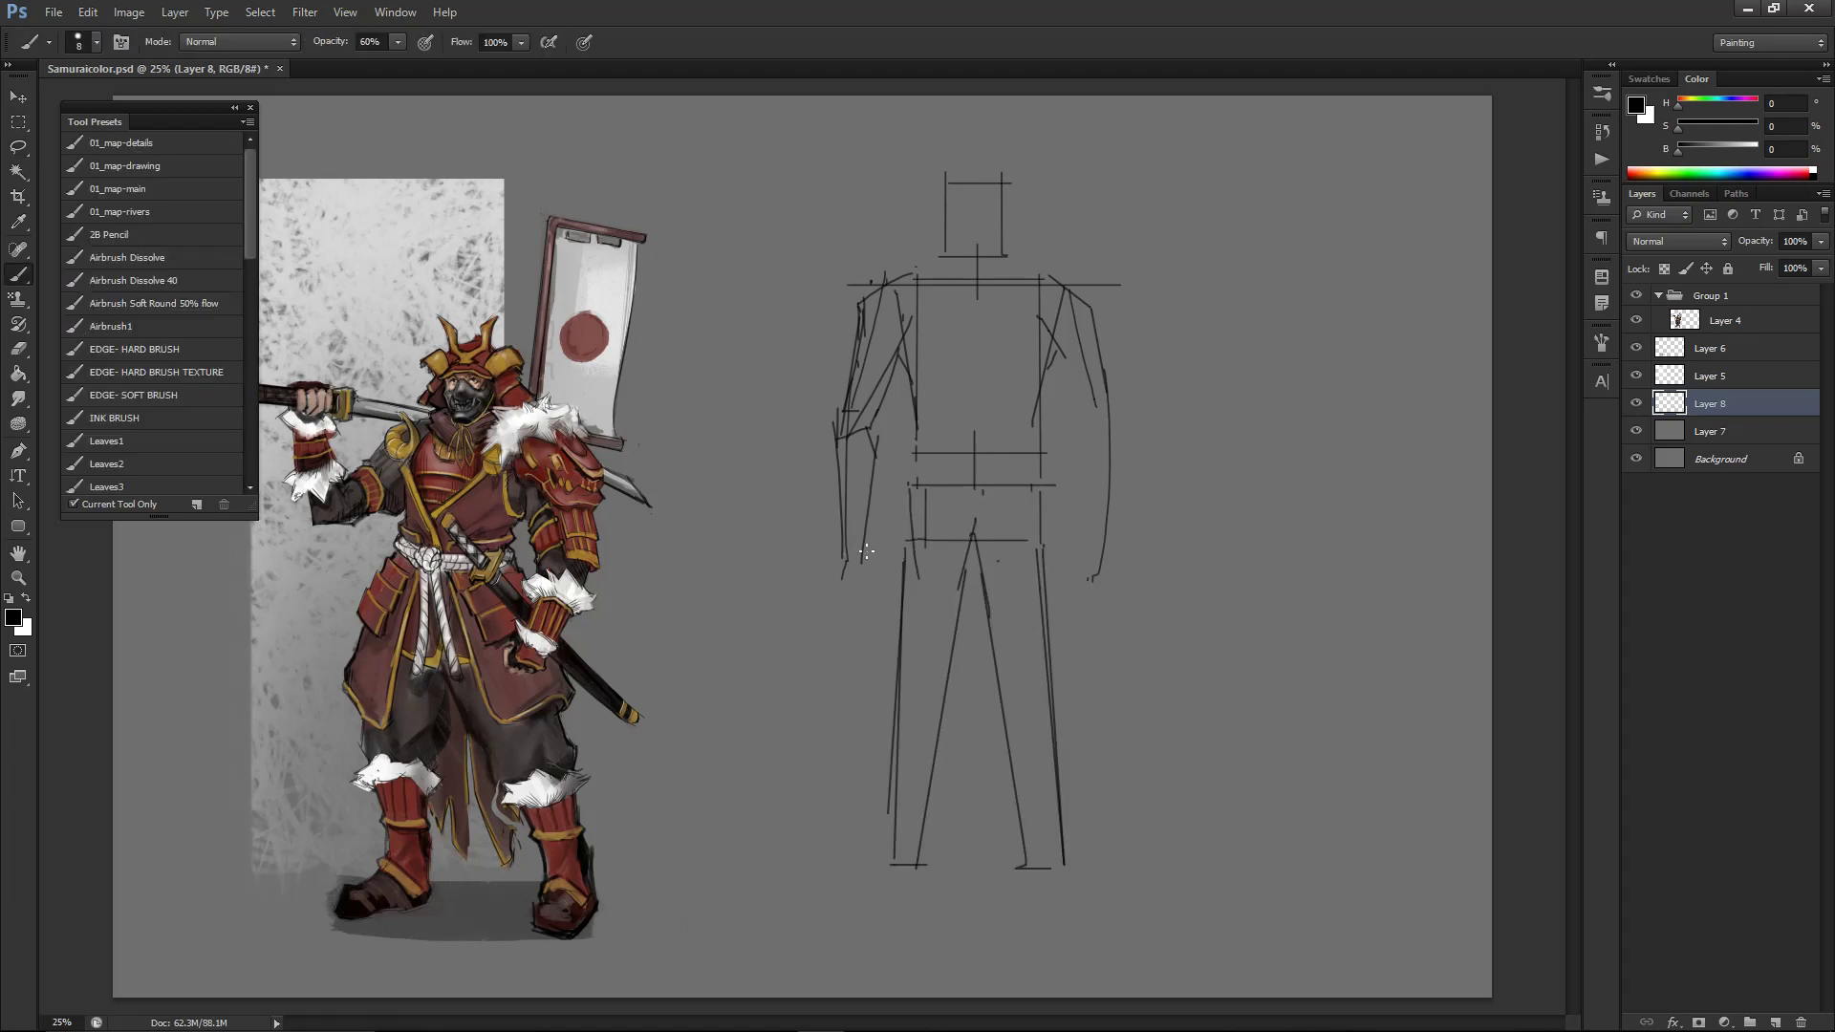
pyautogui.moveTo(846, 542)
pyautogui.mouseDown()
pyautogui.moveTo(878, 569)
pyautogui.moveTo(871, 520)
pyautogui.moveTo(852, 637)
pyautogui.moveTo(835, 544)
pyautogui.moveTo(855, 577)
pyautogui.mouseUp()
pyautogui.press('e')
pyautogui.press('b')
pyautogui.hotkey('ctrl', 'z')
pyautogui.moveTo(1111, 540); pyautogui.dragTo(1099, 567)
# - Block in the left-hand thigh with side lines and a horizontal knee line
pyautogui.moveTo(961, 726); pyautogui.dragTo(966, 574)
pyautogui.moveTo(942, 744)
pyautogui.mouseDown()
pyautogui.moveTo(961, 719)
pyautogui.moveTo(944, 743)
pyautogui.moveTo(944, 727)
pyautogui.moveTo(908, 743)
pyautogui.moveTo(888, 708)
pyautogui.mouseUp()
pyautogui.hotkey('ctrl', 'z')
pyautogui.hotkey('ctrl', 'z')
pyautogui.hotkey('ctrl', 'z')
pyautogui.moveTo(901, 556)
pyautogui.mouseDown()
pyautogui.moveTo(881, 700)
pyautogui.moveTo(895, 536)
pyautogui.moveTo(986, 711)
pyautogui.mouseUp()
pyautogui.hotkey('ctrl', 'z')
pyautogui.hotkey('ctrl', 'z')
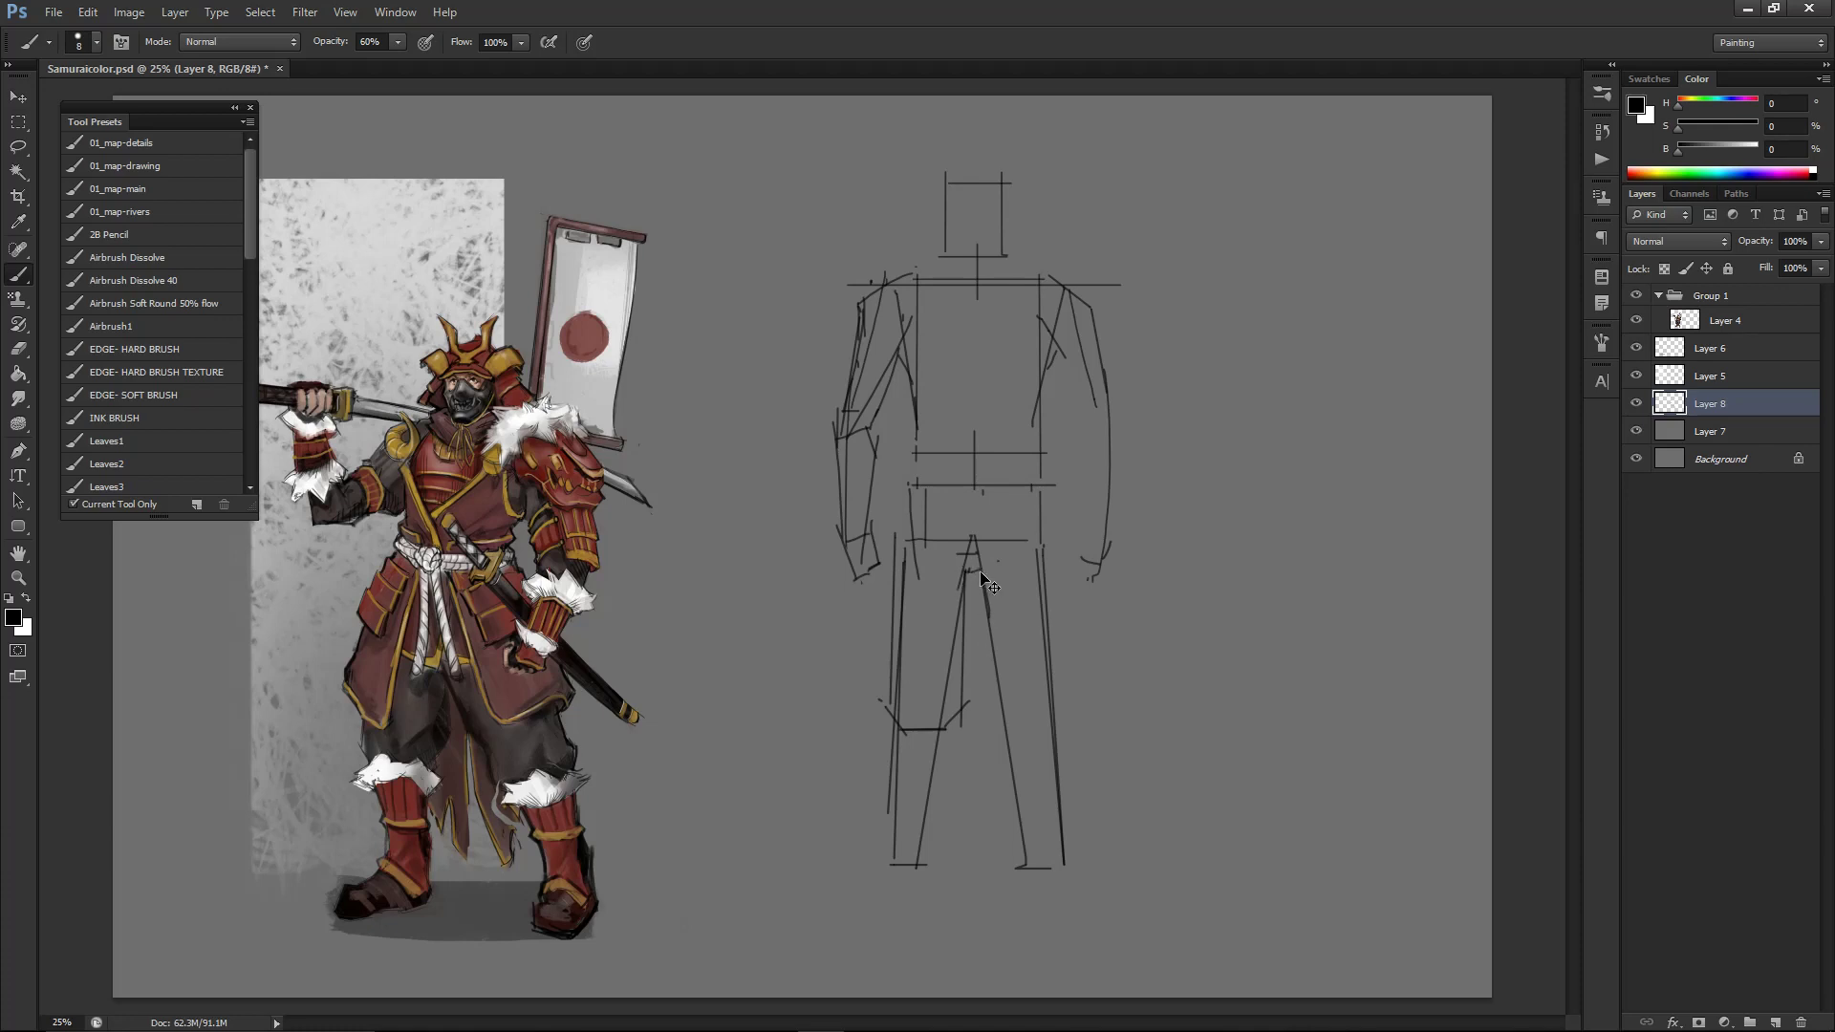
# - Block in the right-hand thigh with angled side lines and a horizontal knee line
pyautogui.keyDown('shift'); pyautogui.click(980, 706); pyautogui.keyUp('shift')
pyautogui.keyDown('shift'); pyautogui.click(996, 726); pyautogui.keyUp('shift')
pyautogui.moveTo(995, 726); pyautogui.dragTo(1052, 723)
pyautogui.keyDown('shift'); pyautogui.click(1042, 545); pyautogui.keyUp('shift')
# - Transform the whole figure so that it widens slightly toward the feet
pyautogui.hotkey('ctrl', 't')
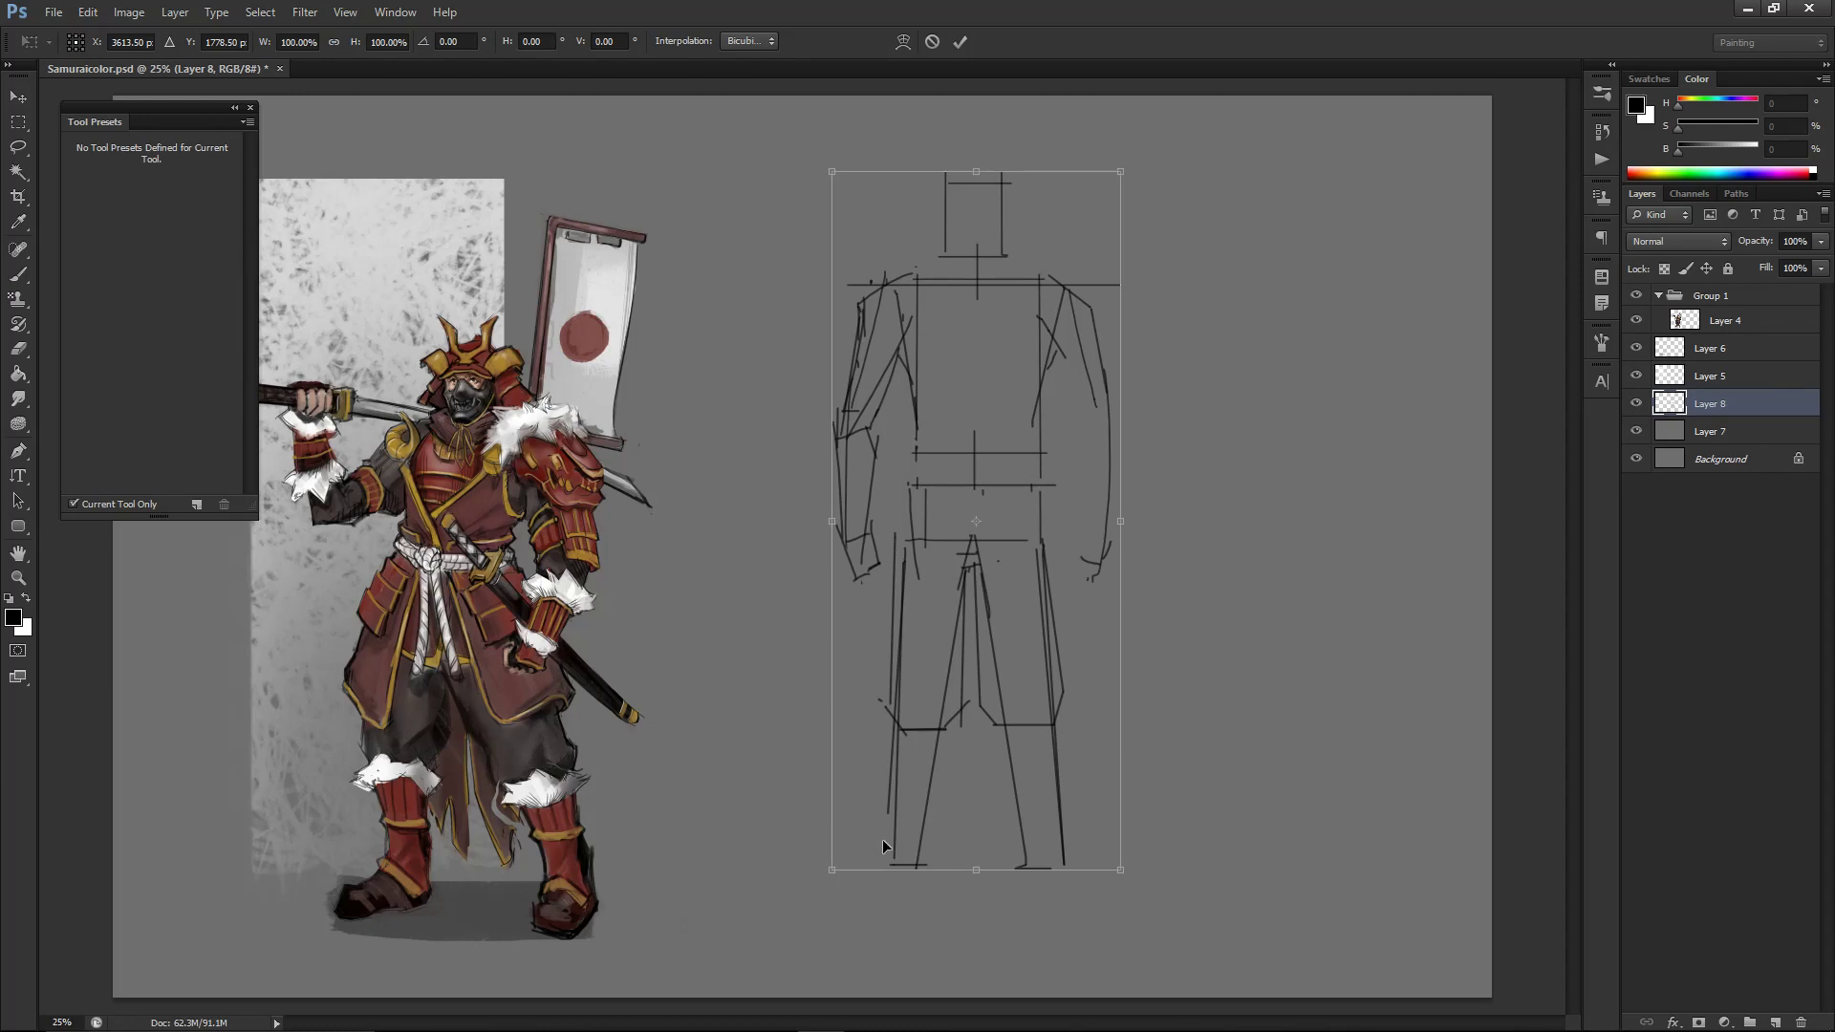
pyautogui.moveTo(834, 880)
pyautogui.mouseDown()
pyautogui.moveTo(840, 860)
pyautogui.moveTo(829, 871)
pyautogui.mouseUp()
pyautogui.moveTo(1117, 872)
pyautogui.mouseDown()
pyautogui.moveTo(1139, 860)
pyautogui.moveTo(1128, 870)
pyautogui.mouseUp()
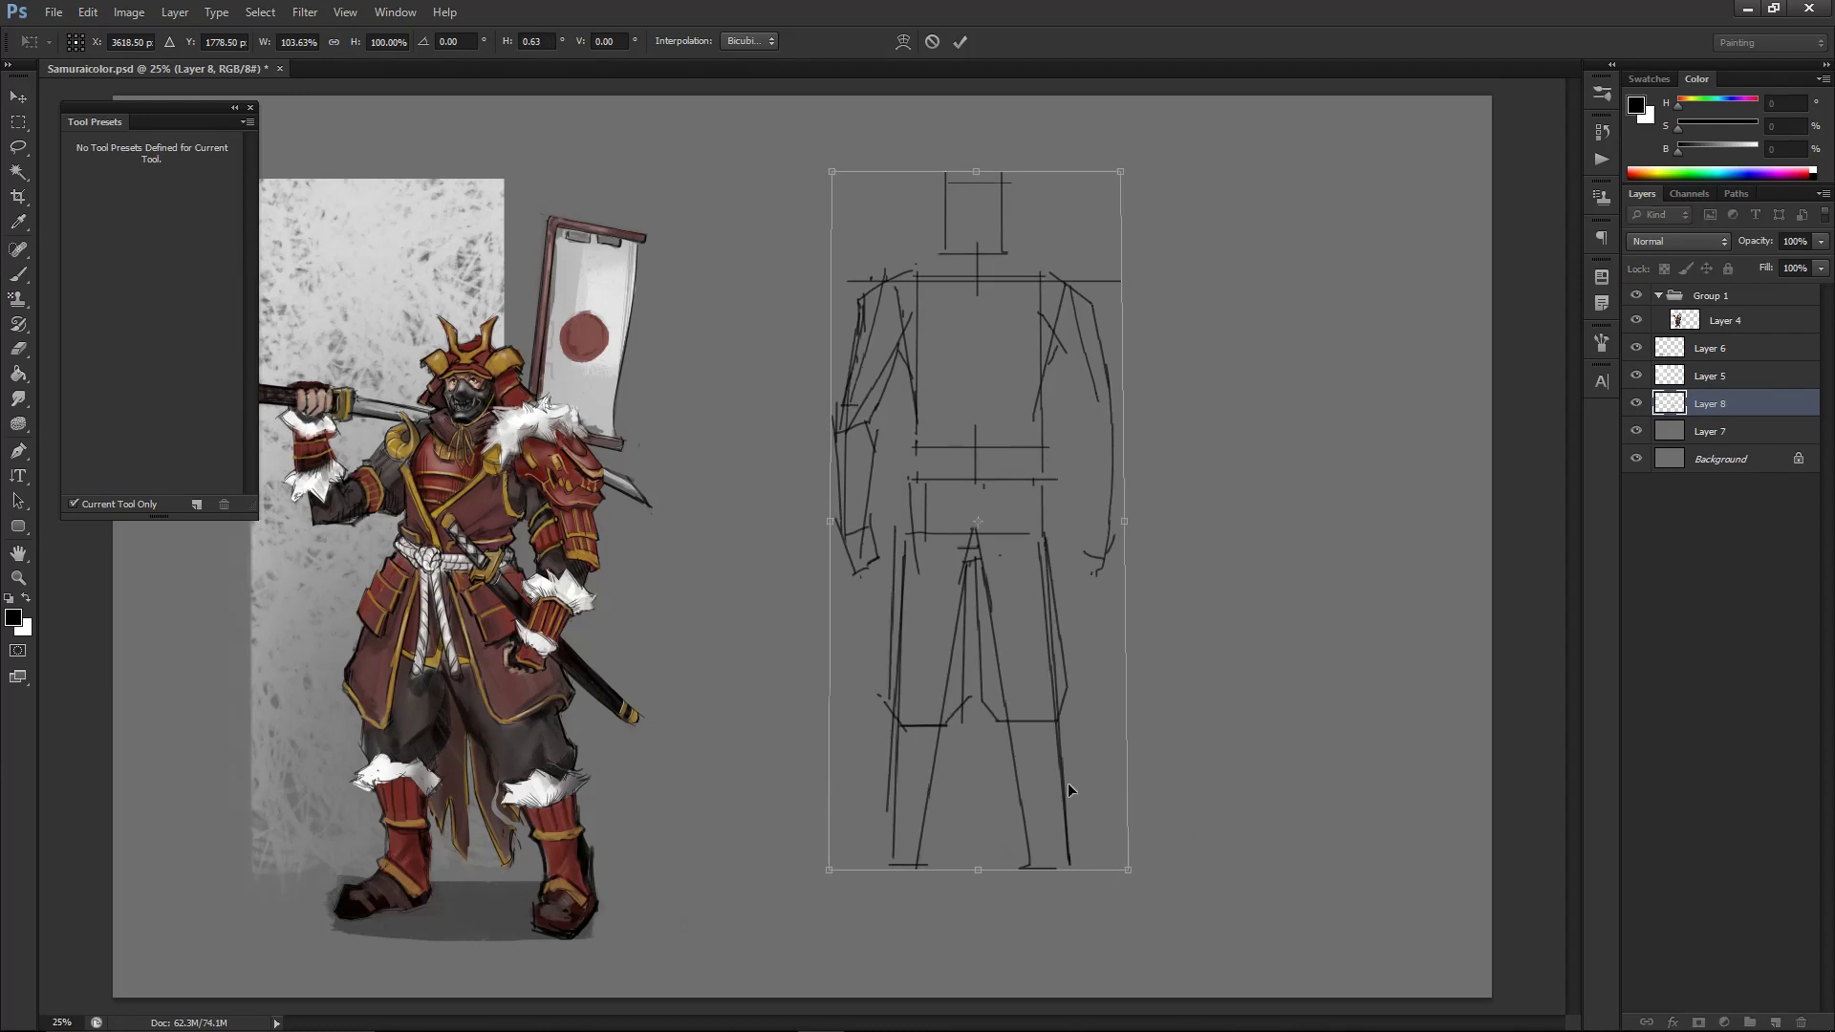
pyautogui.press('Return')
# - Lasso the left-hand arm, rotate it about 5.4° so the hand swings outward, shift it slightly outward, and deselect
pyautogui.press('l')
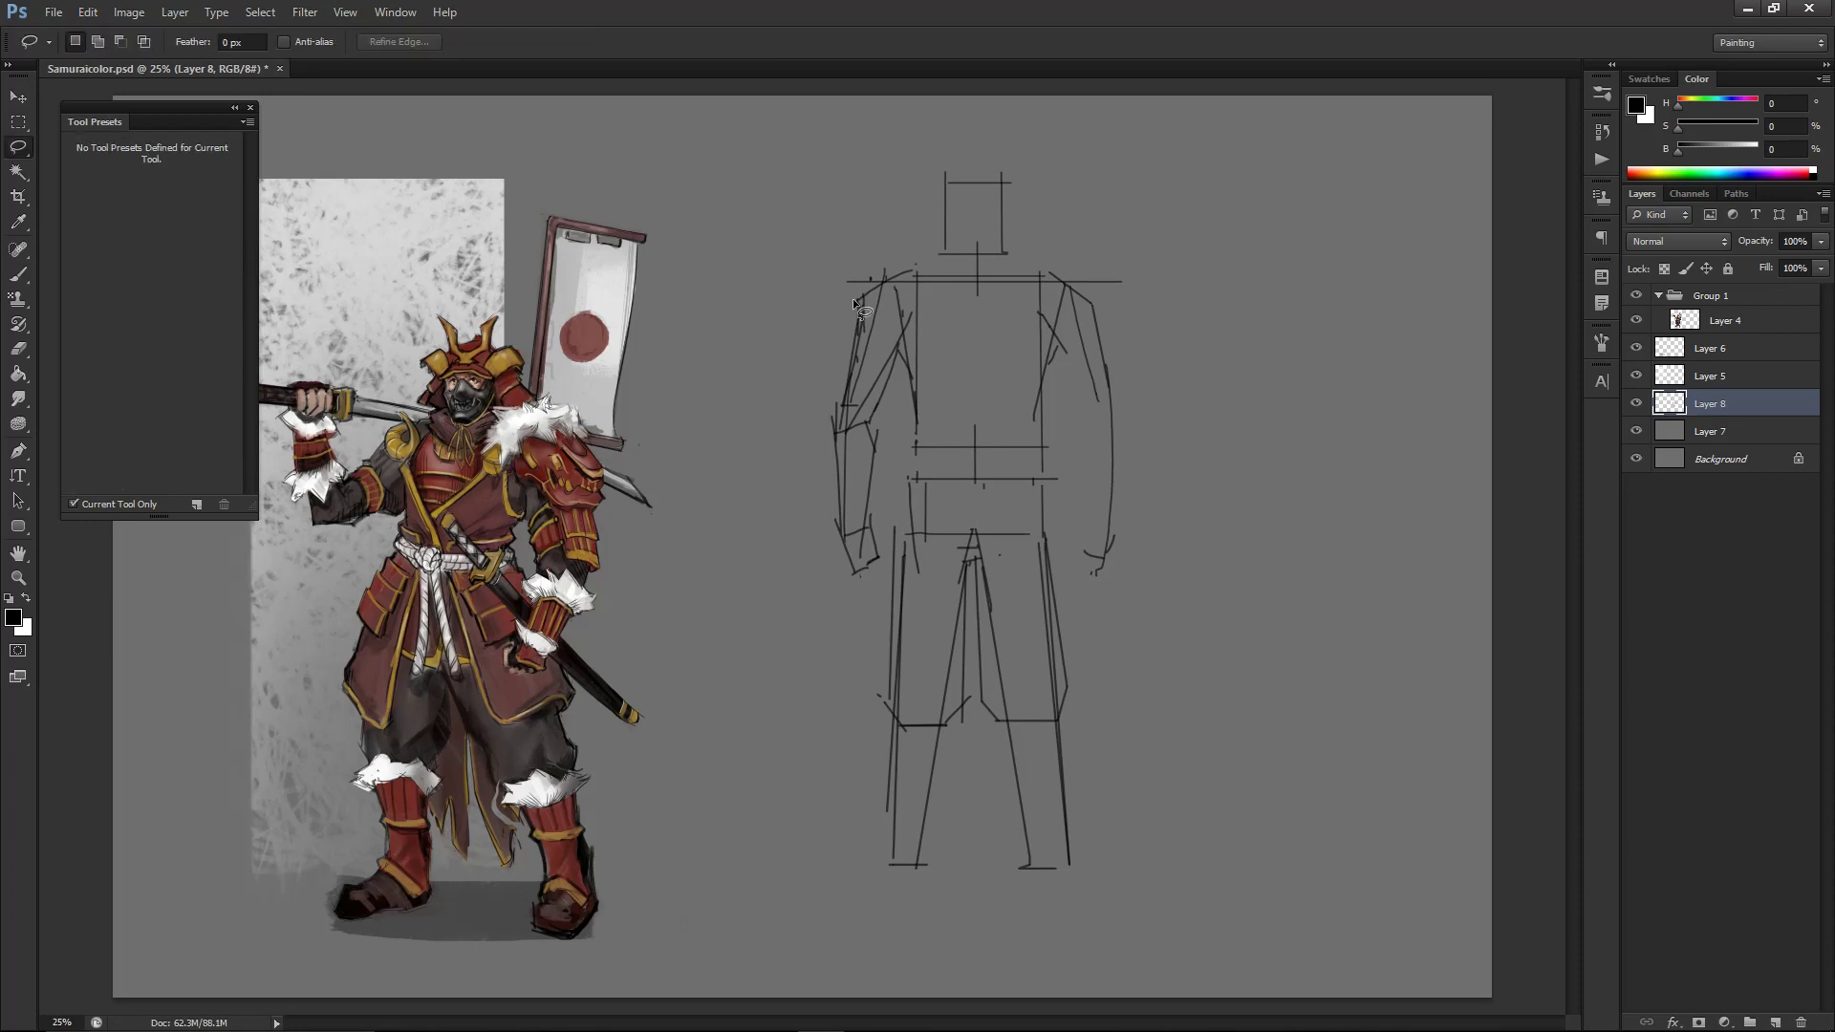
pyautogui.moveTo(891, 524)
pyautogui.mouseDown()
pyautogui.moveTo(877, 616)
pyautogui.moveTo(758, 398)
pyautogui.moveTo(843, 285)
pyautogui.mouseUp()
pyautogui.hotkey('ctrl', 't')
pyautogui.moveTo(941, 600); pyautogui.dragTo(932, 613)
pyautogui.moveTo(851, 485); pyautogui.dragTo(843, 481)
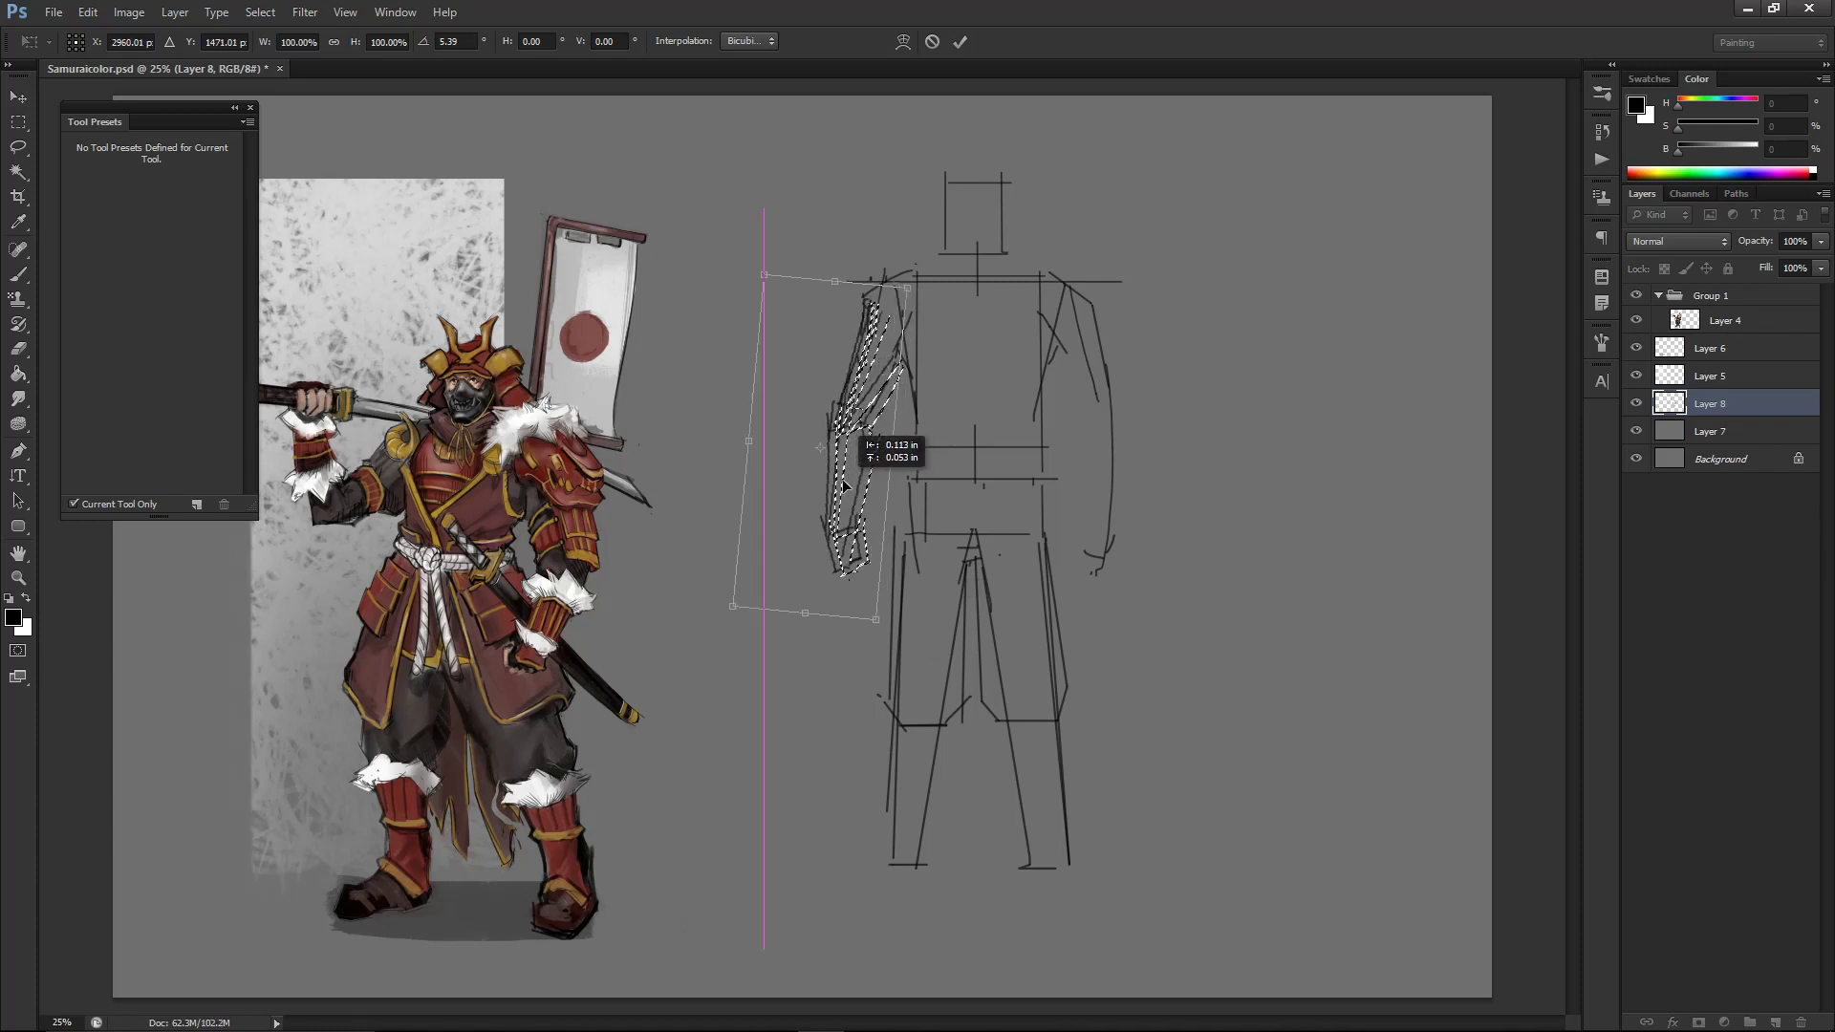
pyautogui.press('Return')
pyautogui.hotkey('ctrl', 'd')
# - Lasso the right-hand arm, rotate it about -4.4°, shift it slightly outward from the torso, and deselect
pyautogui.moveTo(1118, 292)
pyautogui.mouseDown()
pyautogui.moveTo(1084, 398)
pyautogui.moveTo(1089, 635)
pyautogui.moveTo(1151, 291)
pyautogui.mouseUp()
pyautogui.hotkey('ctrl', 't')
pyautogui.moveTo(1260, 438); pyautogui.dragTo(1259, 423)
pyautogui.moveTo(1114, 486); pyautogui.dragTo(1120, 484)
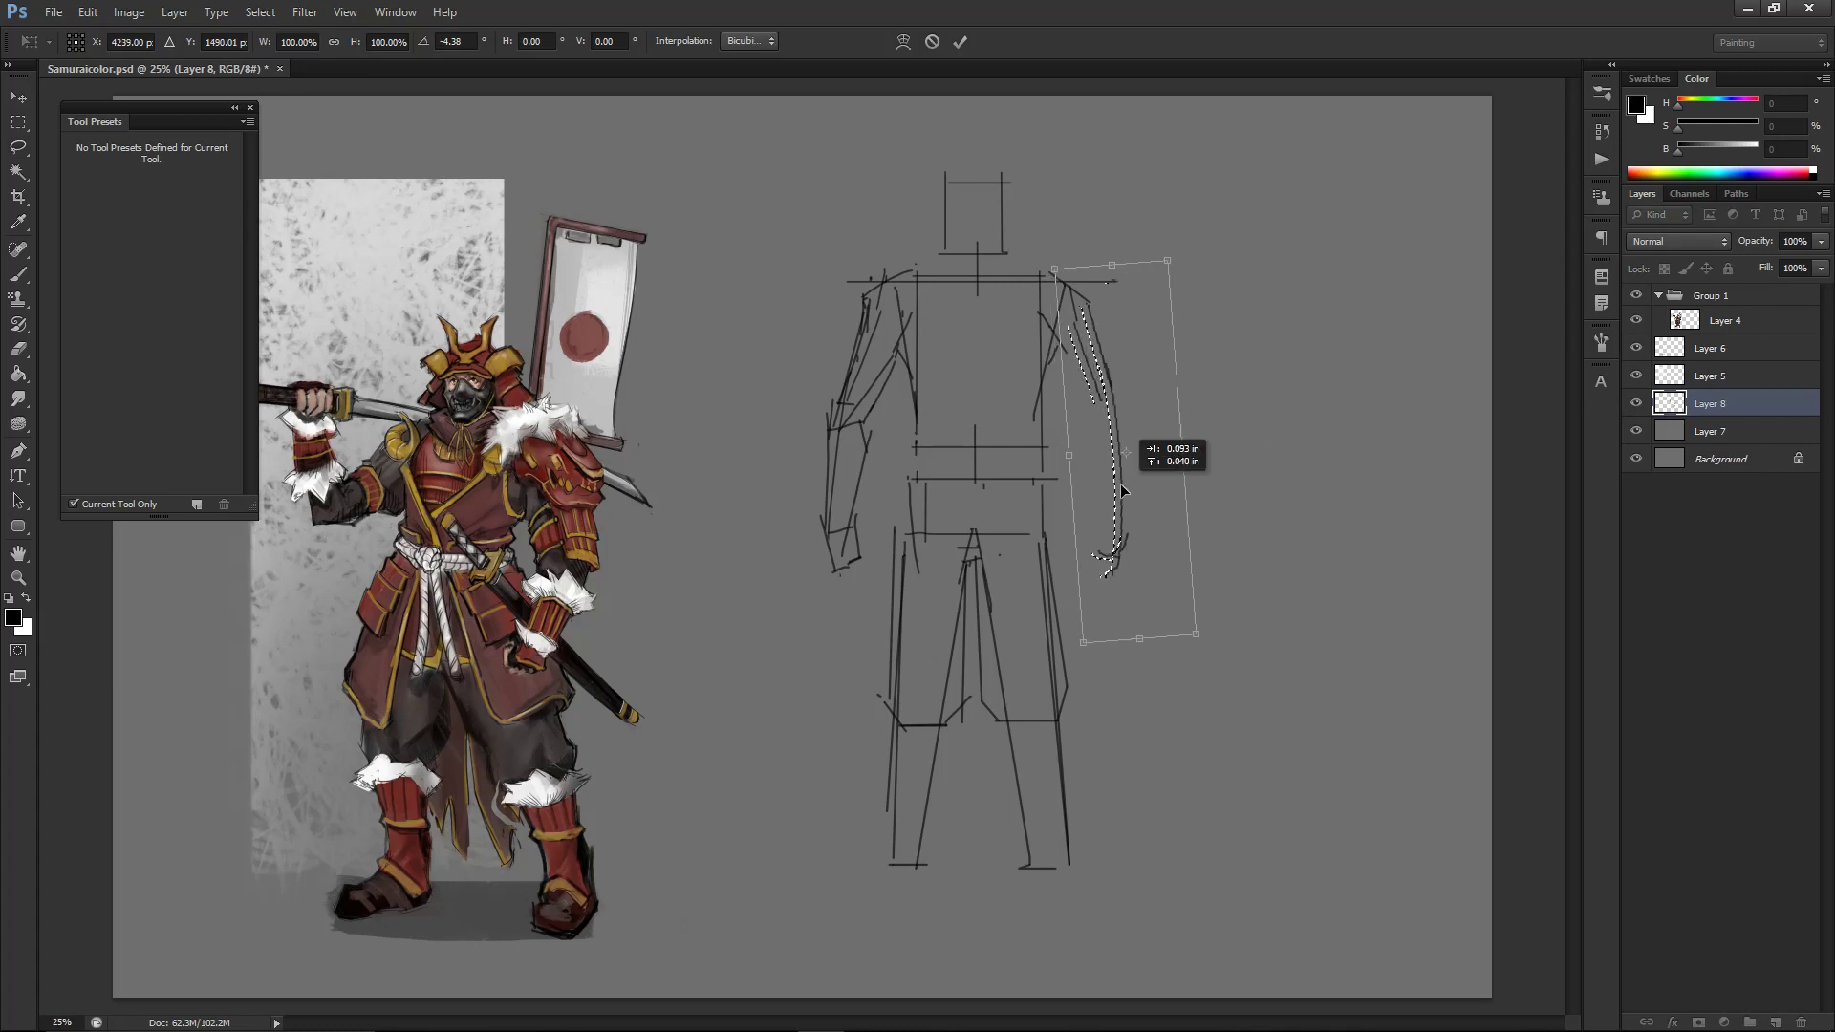
pyautogui.press('Return')
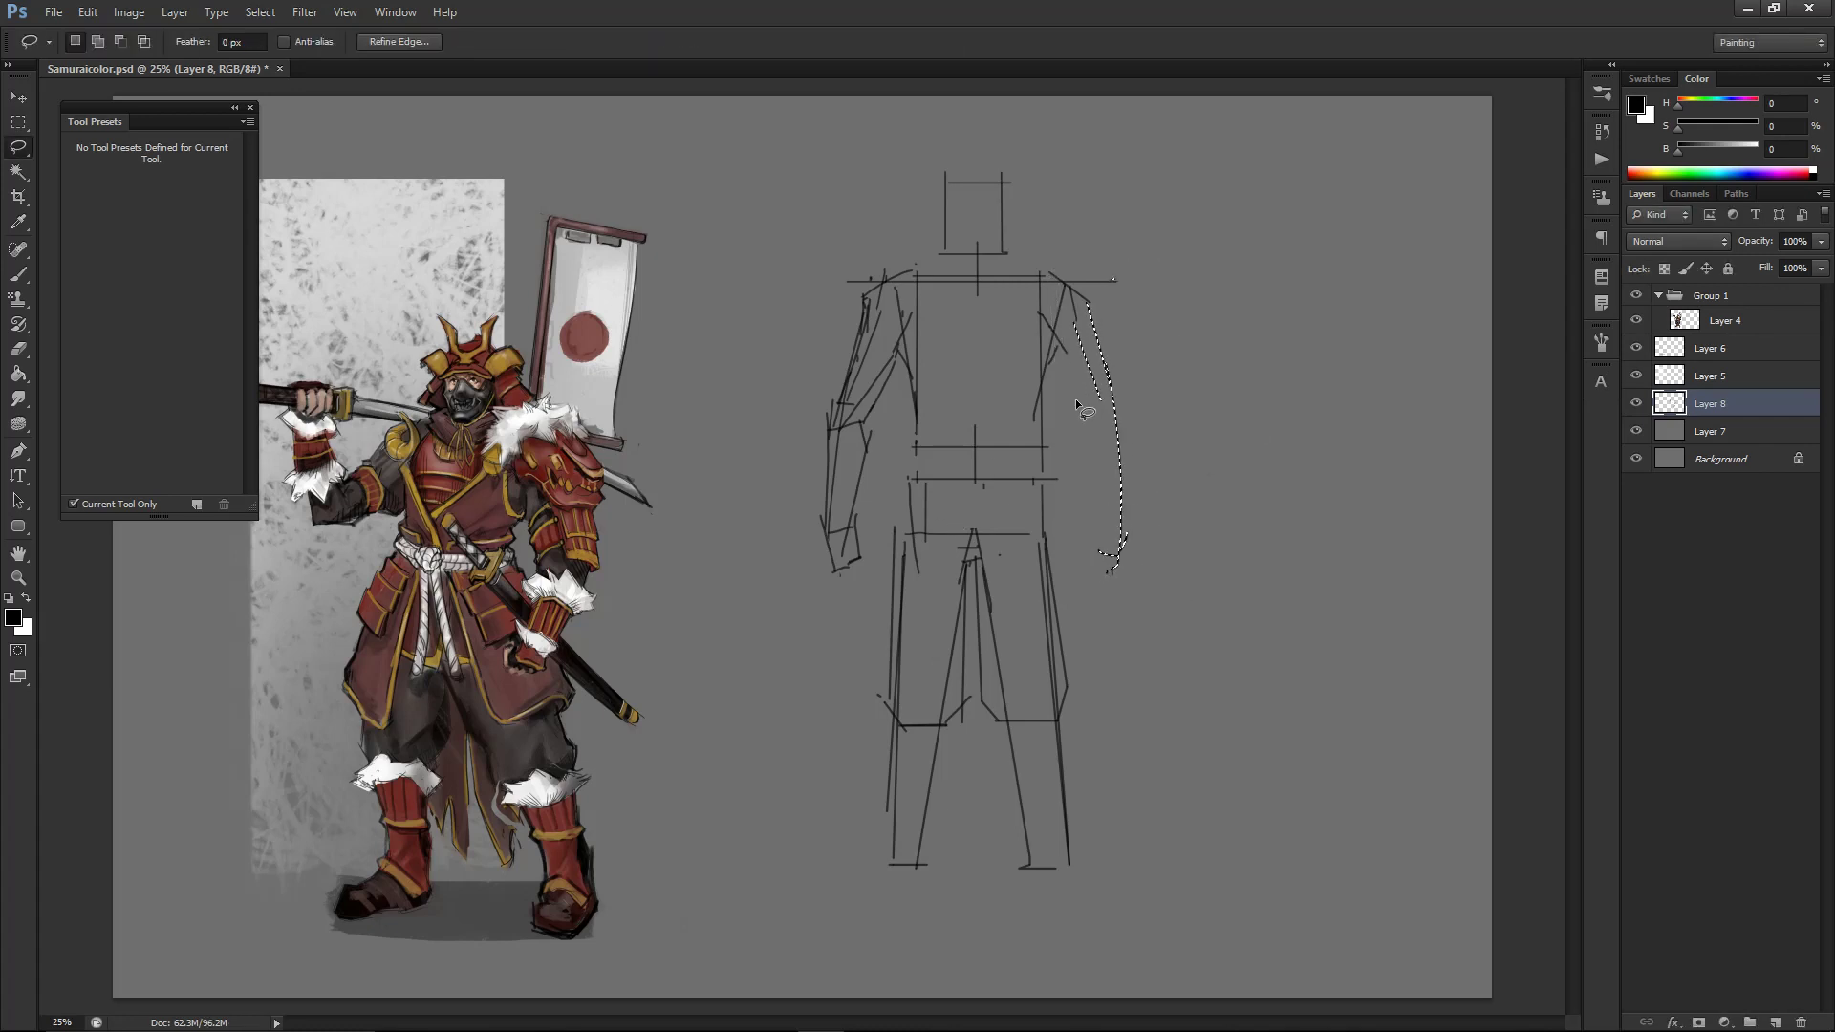
pyautogui.press('b')
pyautogui.hotkey('ctrl', 'd')
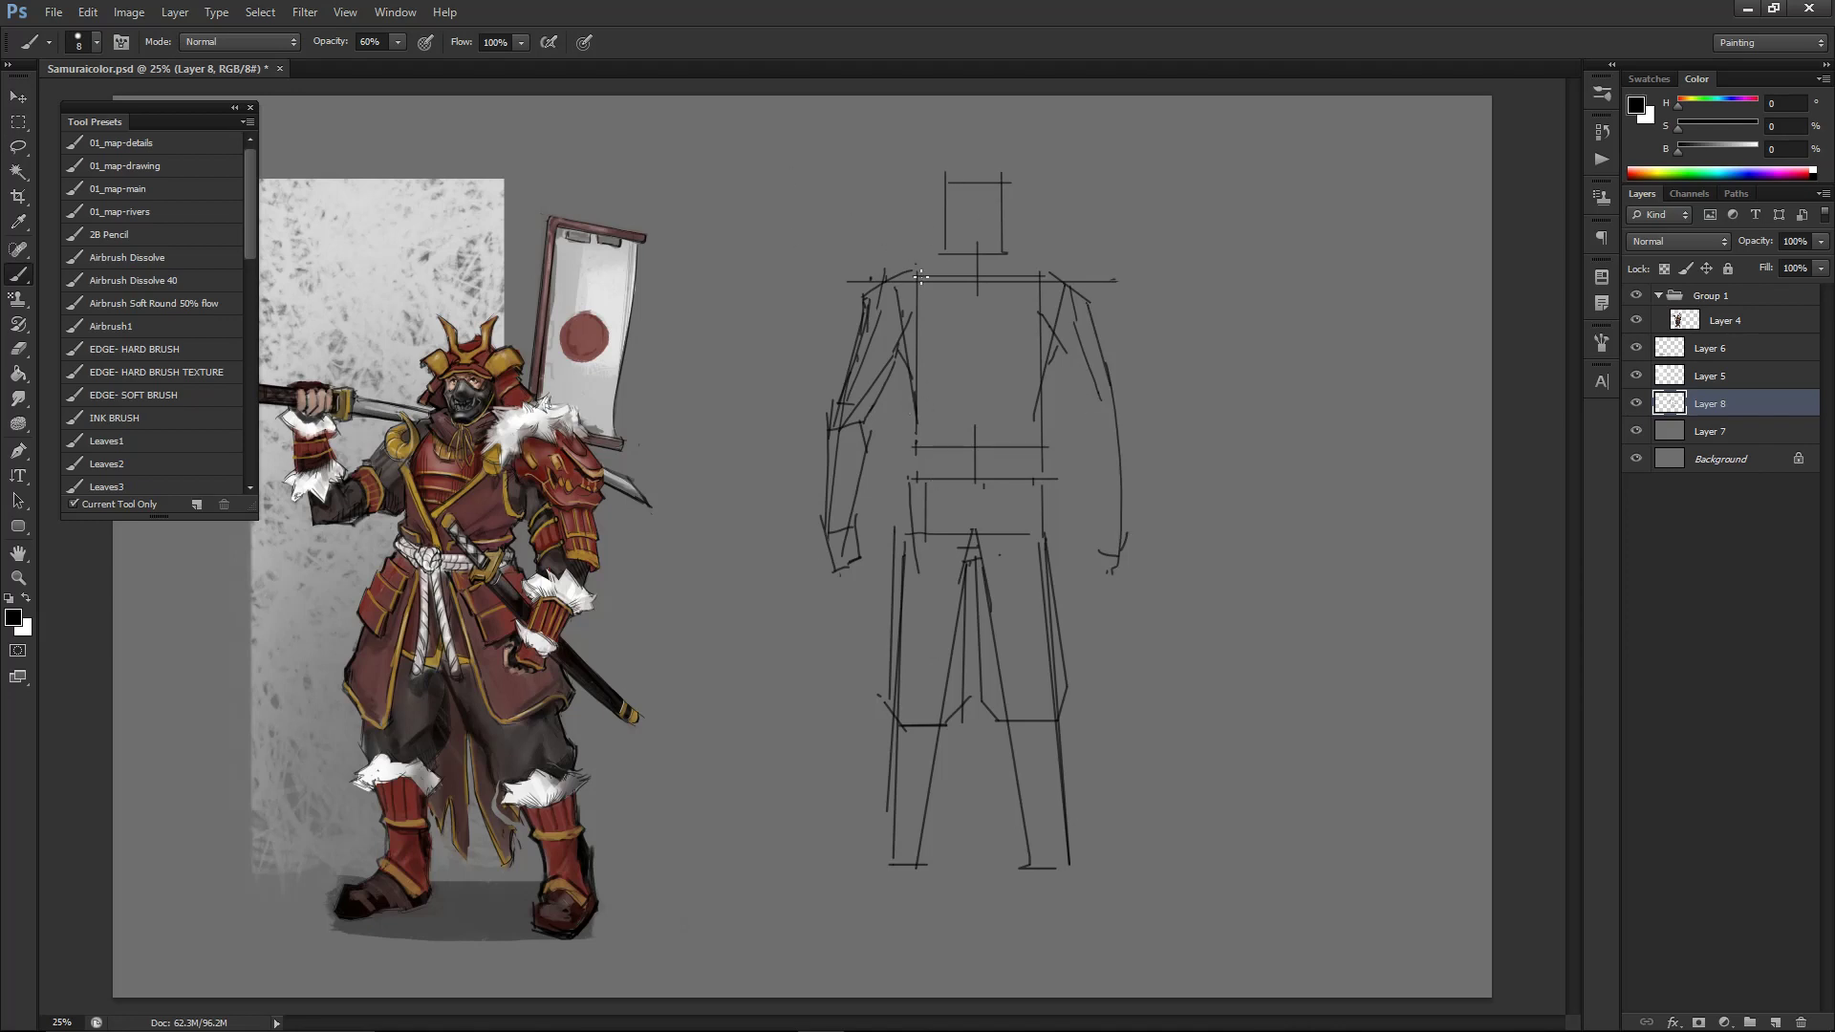
# - Sketch sloping shoulder lines from the base of the neck toward both shoulders
pyautogui.moveTo(901, 274)
pyautogui.mouseDown()
pyautogui.moveTo(946, 249)
pyautogui.moveTo(943, 263)
pyautogui.mouseUp()
pyautogui.hotkey('ctrl', 'z')
pyautogui.moveTo(943, 265)
pyautogui.mouseDown()
pyautogui.moveTo(1008, 260)
pyautogui.moveTo(1055, 287)
pyautogui.mouseUp()
# - Redraw the outer outline of the left-hand upper arm and erase the old lines inside it
pyautogui.moveTo(846, 346); pyautogui.dragTo(843, 387)
pyautogui.press('e')
pyautogui.moveTo(869, 315)
pyautogui.mouseDown()
pyautogui.moveTo(860, 378)
pyautogui.moveTo(869, 363)
pyautogui.mouseUp()
pyautogui.press('b')
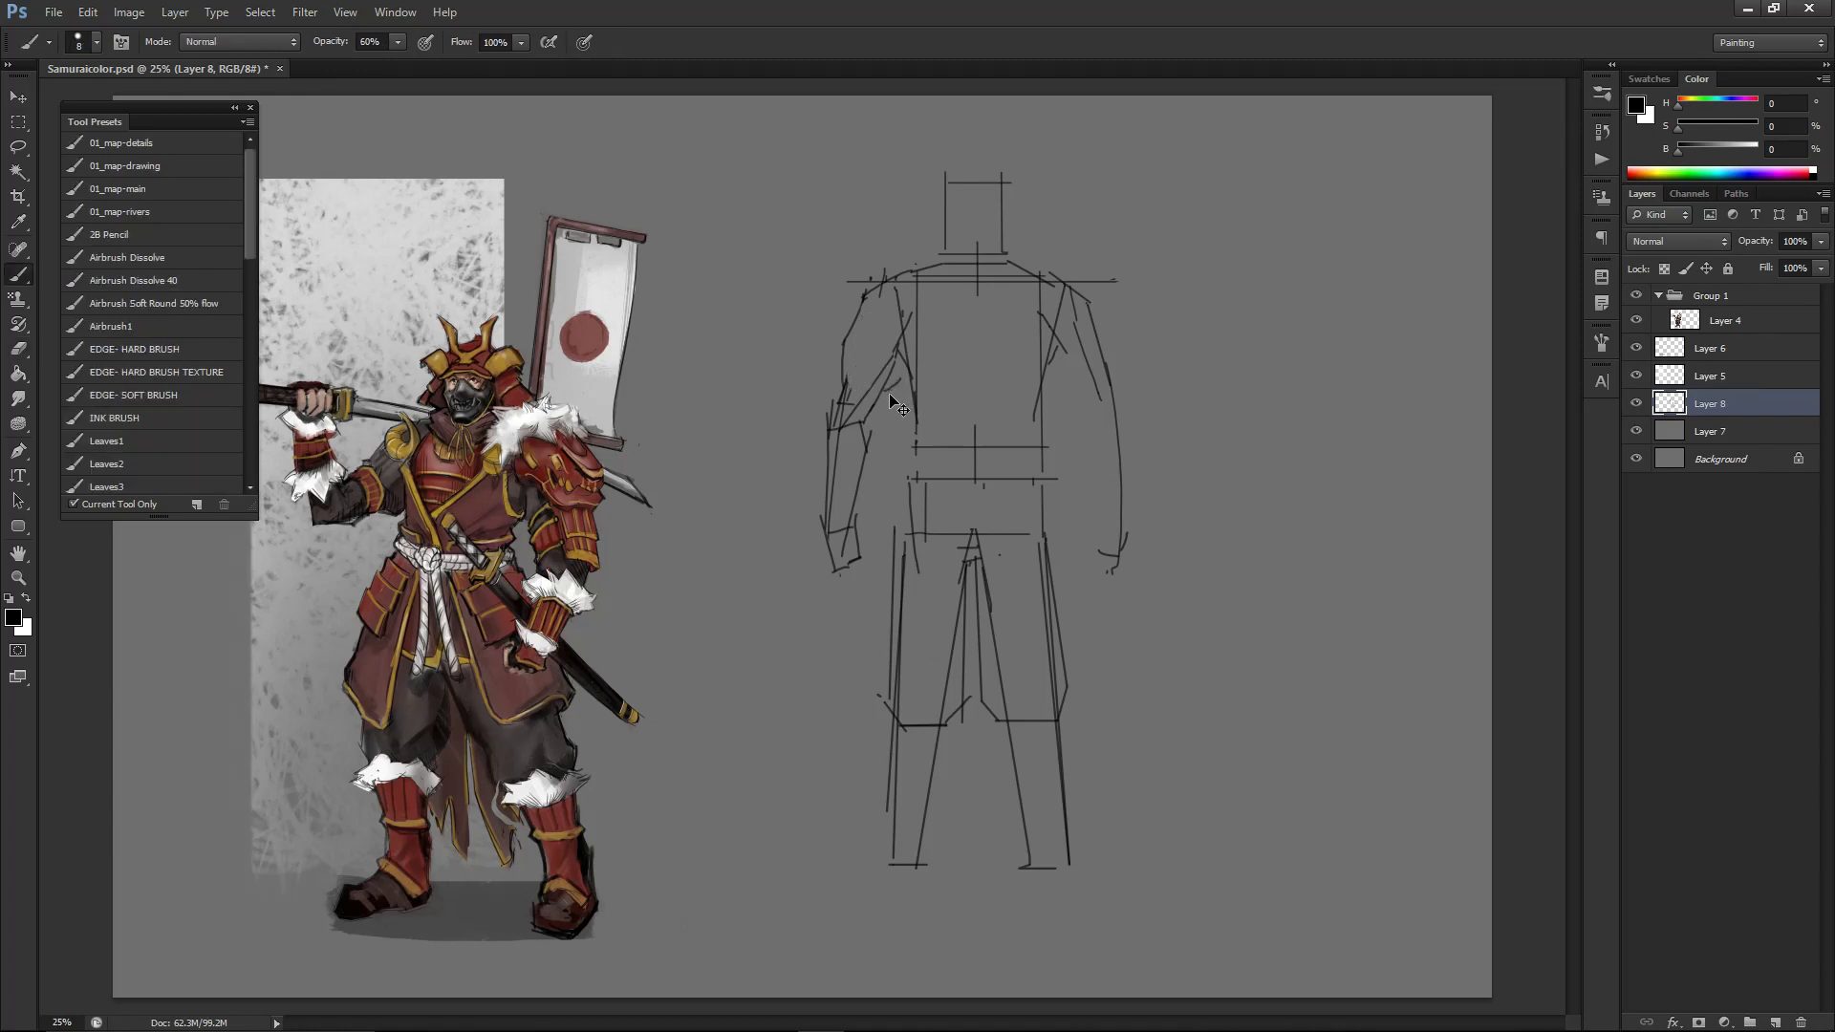
# - Sketch a curved sleeve hem and band around the left-hand elbow, undoing and redrawing the strokes as needed
pyautogui.moveTo(872, 398)
pyautogui.mouseDown()
pyautogui.moveTo(902, 380)
pyautogui.moveTo(882, 390)
pyautogui.mouseUp()
pyautogui.hotkey('ctrl', 'z')
pyautogui.moveTo(904, 364)
pyautogui.mouseDown()
pyautogui.moveTo(900, 399)
pyautogui.moveTo(881, 398)
pyautogui.mouseUp()
pyautogui.hotkey('ctrl', 'z')
pyautogui.hotkey('ctrl', 'z')
pyautogui.hotkey('ctrl', 'z')
pyautogui.hotkey('ctrl', 'z')
pyautogui.hotkey('ctrl', 'z')
pyautogui.hotkey('ctrl', 'z')
pyautogui.hotkey('ctrl', 'z')
pyautogui.hotkey('ctrl', 'z')
pyautogui.hotkey('ctrl', 'z')
pyautogui.hotkey('ctrl', 'z')
pyautogui.moveTo(878, 382); pyautogui.dragTo(881, 397)
pyautogui.moveTo(841, 413); pyautogui.dragTo(871, 400)
pyautogui.moveTo(880, 267); pyautogui.dragTo(883, 281)
# - Sketch a diagonal robe line across the torso from the left-hand armpit to the waist
pyautogui.moveTo(911, 364); pyautogui.dragTo(959, 447)
pyautogui.moveTo(909, 367); pyautogui.dragTo(969, 466)
pyautogui.moveTo(922, 441); pyautogui.dragTo(901, 377)
pyautogui.moveTo(828, 380)
pyautogui.mouseDown()
pyautogui.moveTo(862, 296)
pyautogui.moveTo(834, 341)
pyautogui.moveTo(842, 377)
pyautogui.mouseUp()
pyautogui.hotkey('ctrl', 'alt', 'z')
pyautogui.hotkey('ctrl', 'alt', 'z')
# - Lasso the head, move it down about 0.12 in onto the neckline, and sketch a small collar below it
pyautogui.press('l')
pyautogui.moveTo(960, 132)
pyautogui.mouseDown()
pyautogui.moveTo(941, 260)
pyautogui.moveTo(1014, 260)
pyautogui.moveTo(1040, 153)
pyautogui.moveTo(963, 131)
pyautogui.mouseUp()
pyautogui.click(982, 210)
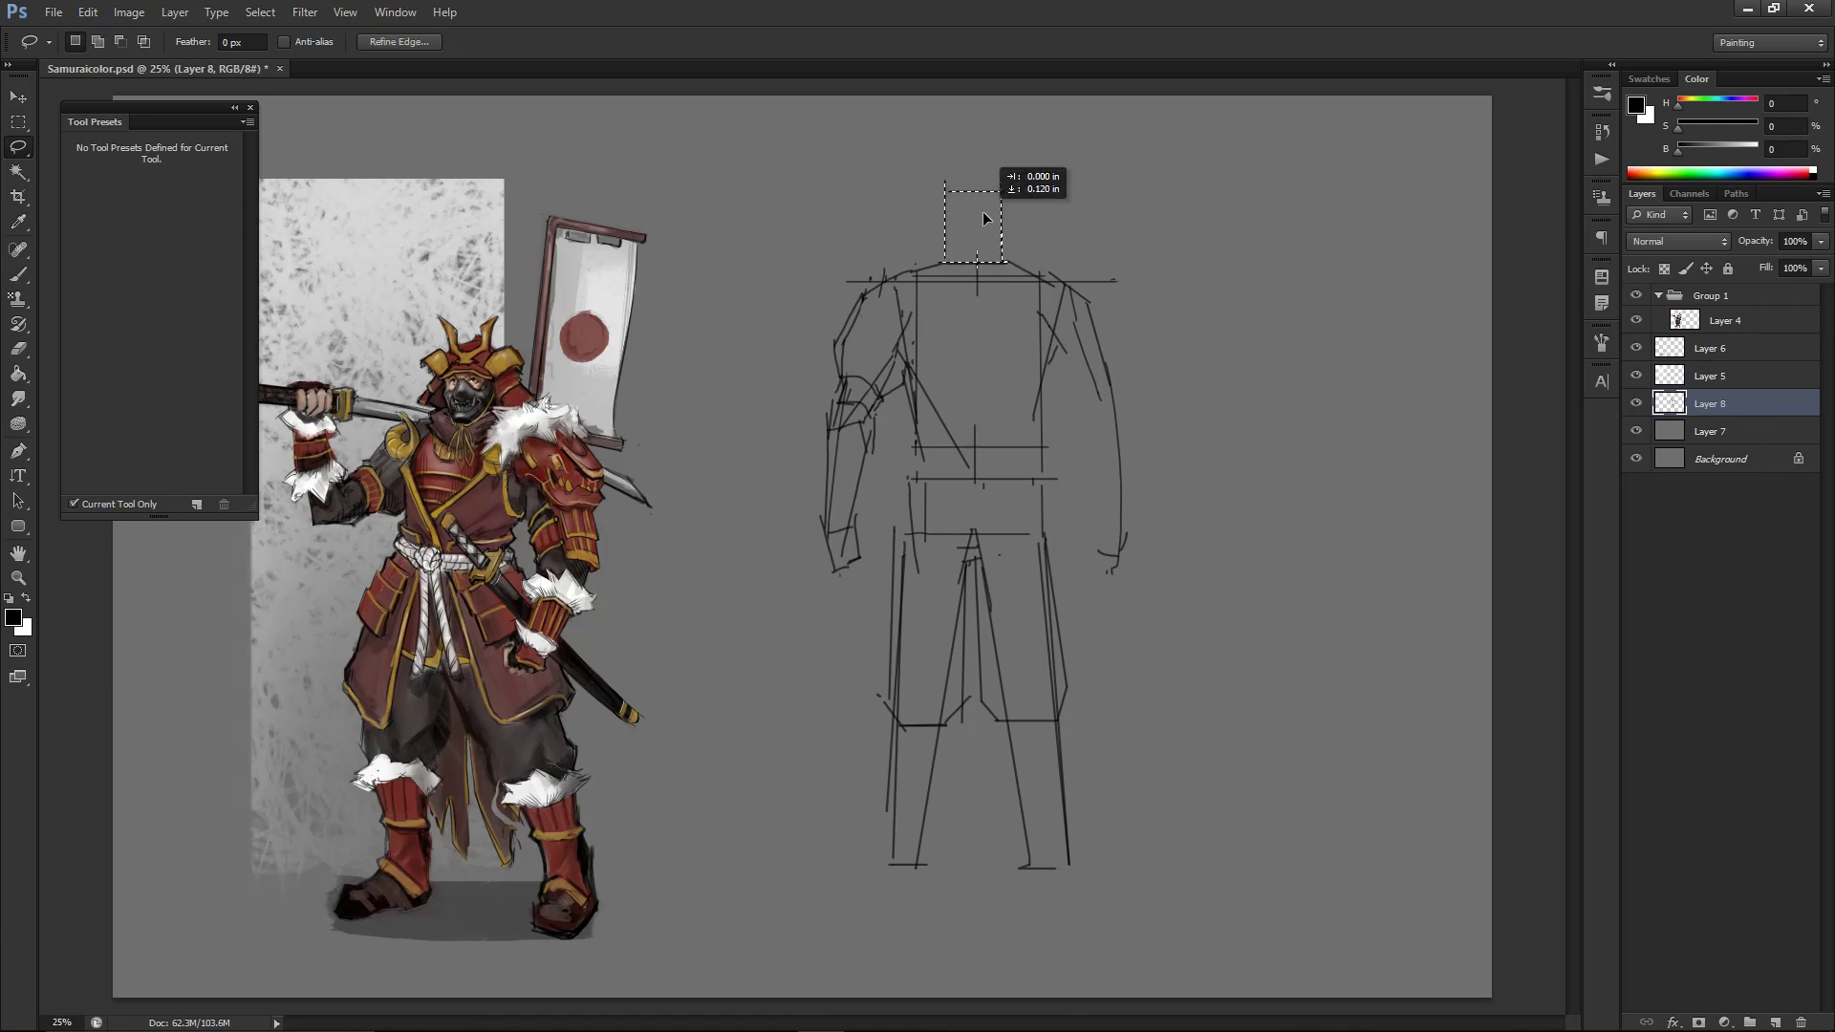
pyautogui.press('b')
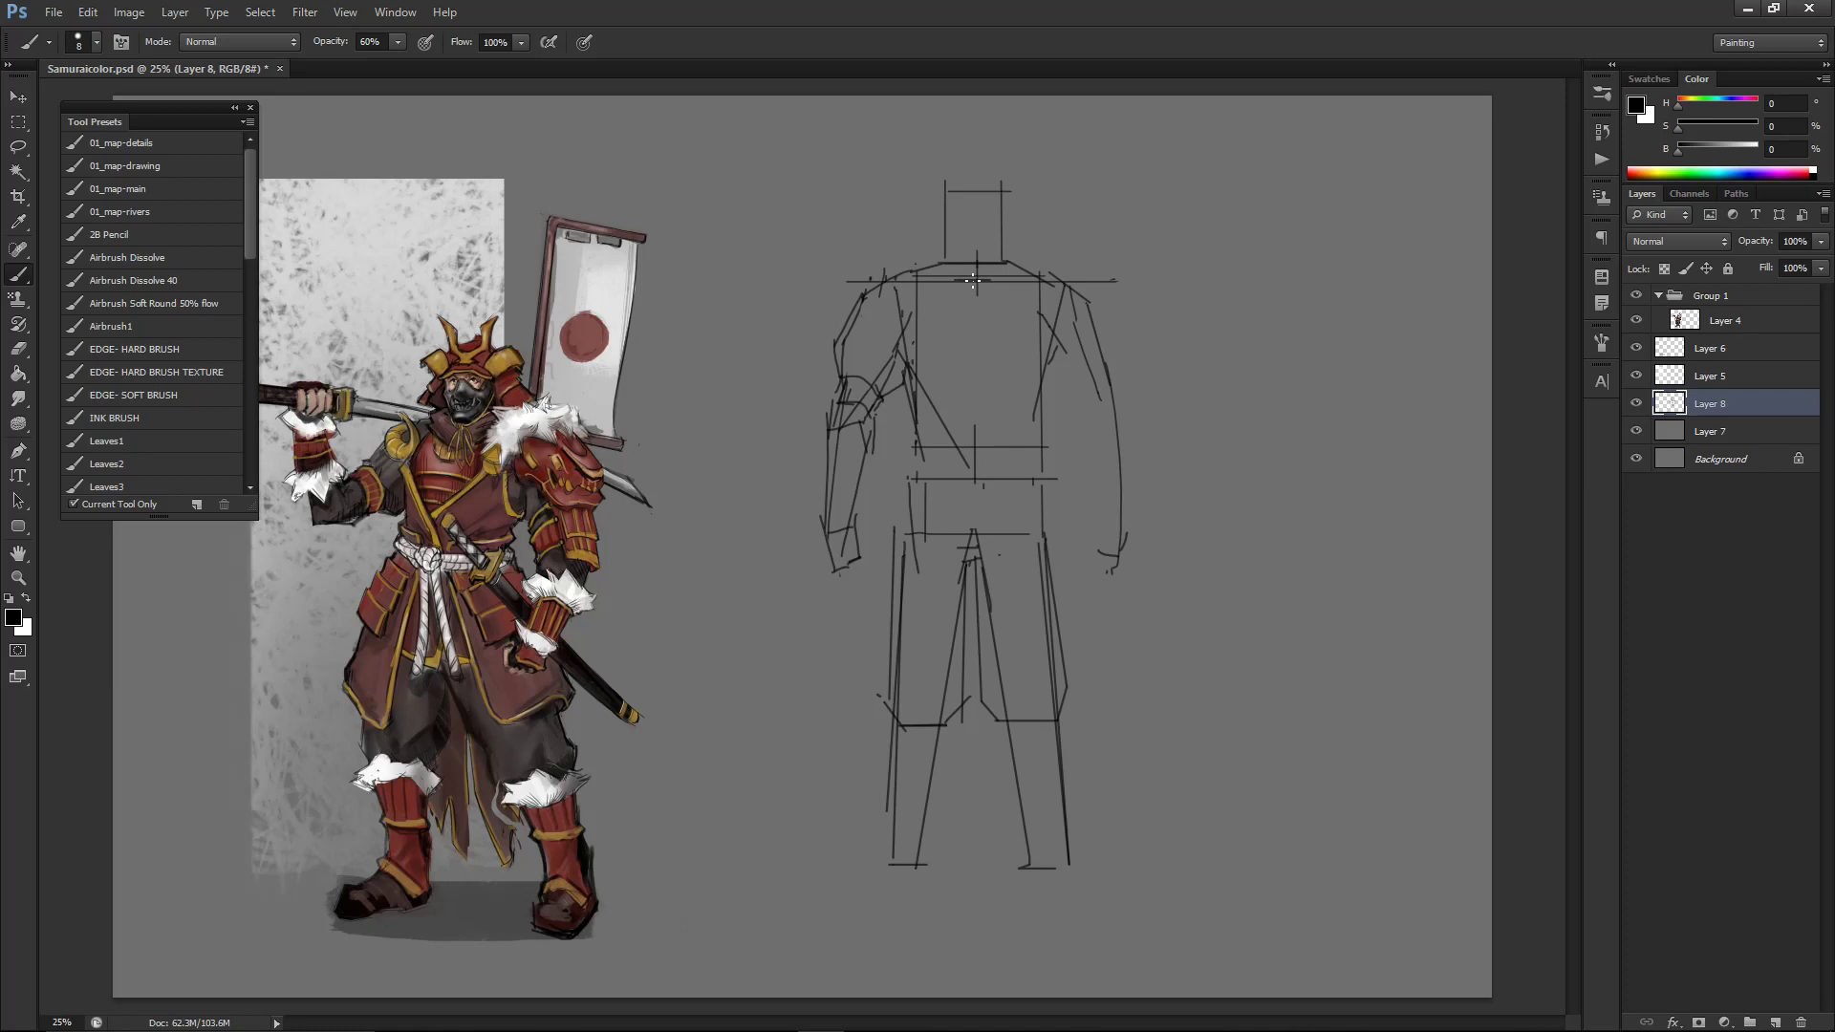
pyautogui.moveTo(951, 265)
pyautogui.mouseDown()
pyautogui.moveTo(981, 322)
pyautogui.moveTo(986, 292)
pyautogui.mouseUp()
pyautogui.hotkey('ctrl', 'z')
# - Lasso the head block, enlarge it to about 118% width and 116% height, and deselect
pyautogui.hotkey('ctrl', '-')
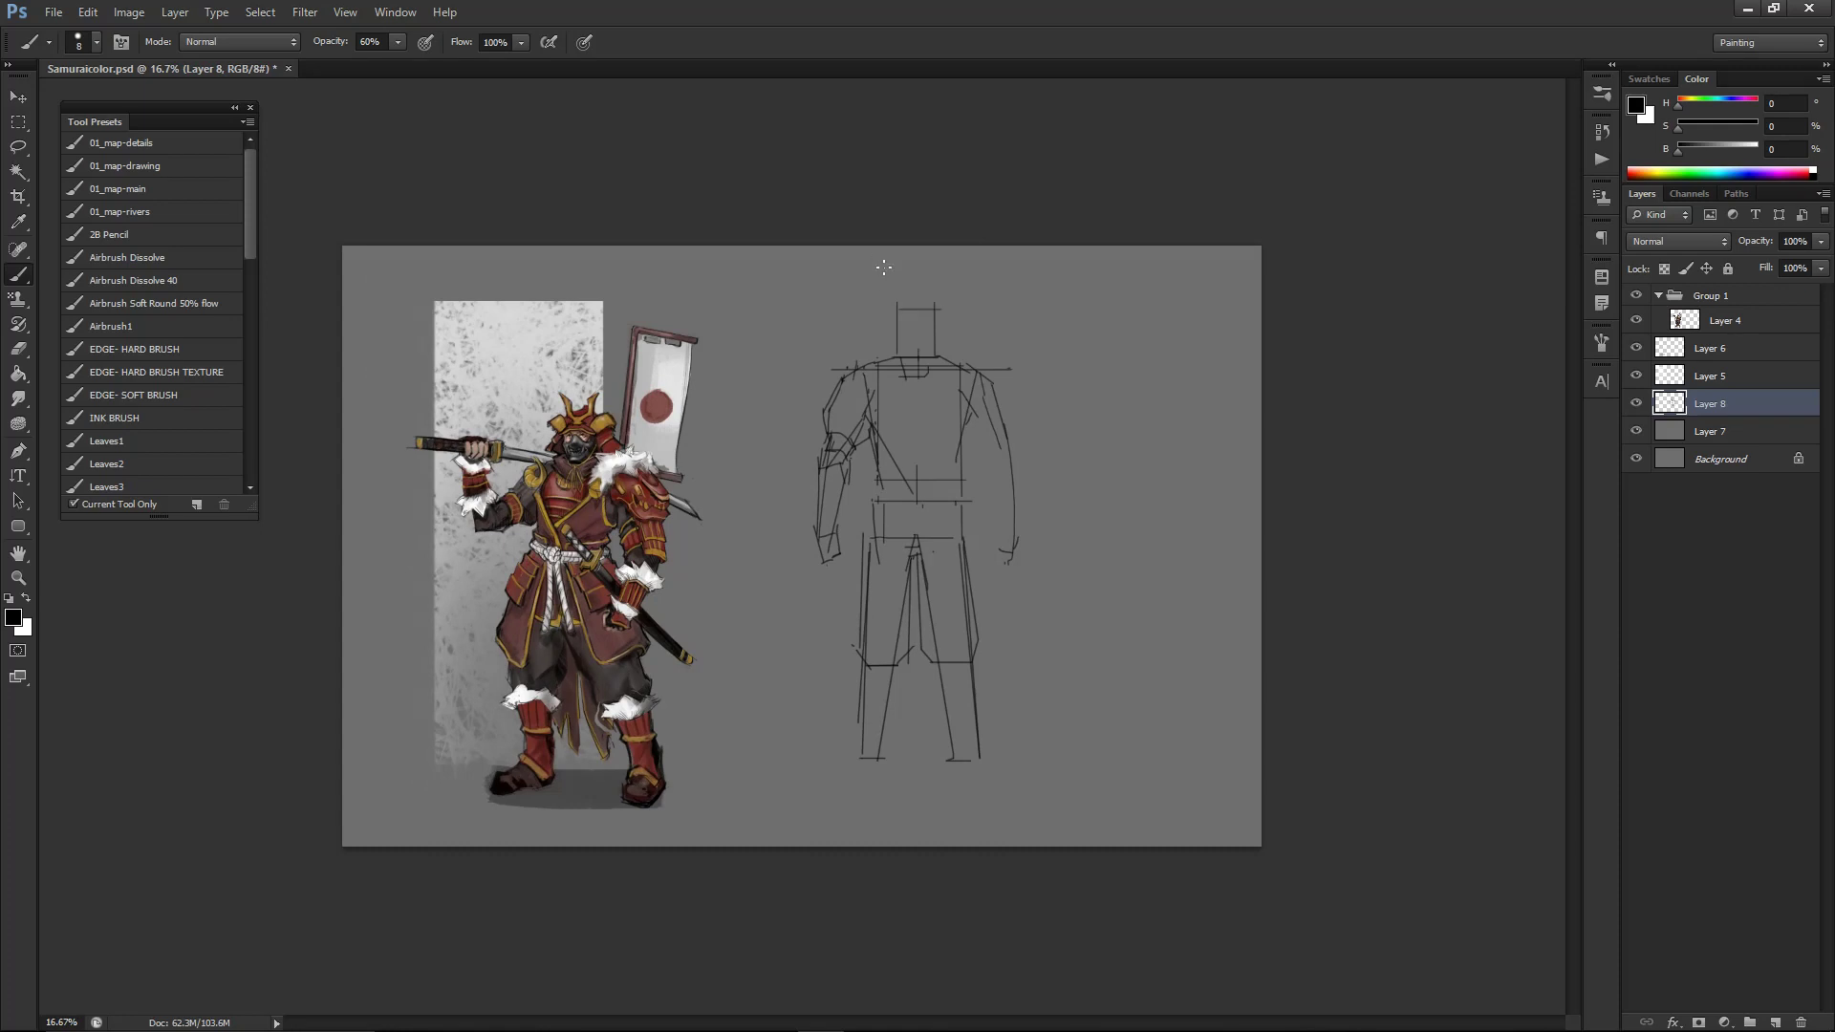
pyautogui.press('l')
pyautogui.moveTo(895, 262)
pyautogui.mouseDown()
pyautogui.moveTo(861, 319)
pyautogui.moveTo(915, 360)
pyautogui.mouseUp()
pyautogui.moveTo(932, 361)
pyautogui.mouseDown()
pyautogui.moveTo(946, 320)
pyautogui.moveTo(896, 268)
pyautogui.mouseUp()
pyautogui.hotkey('ctrl', 't')
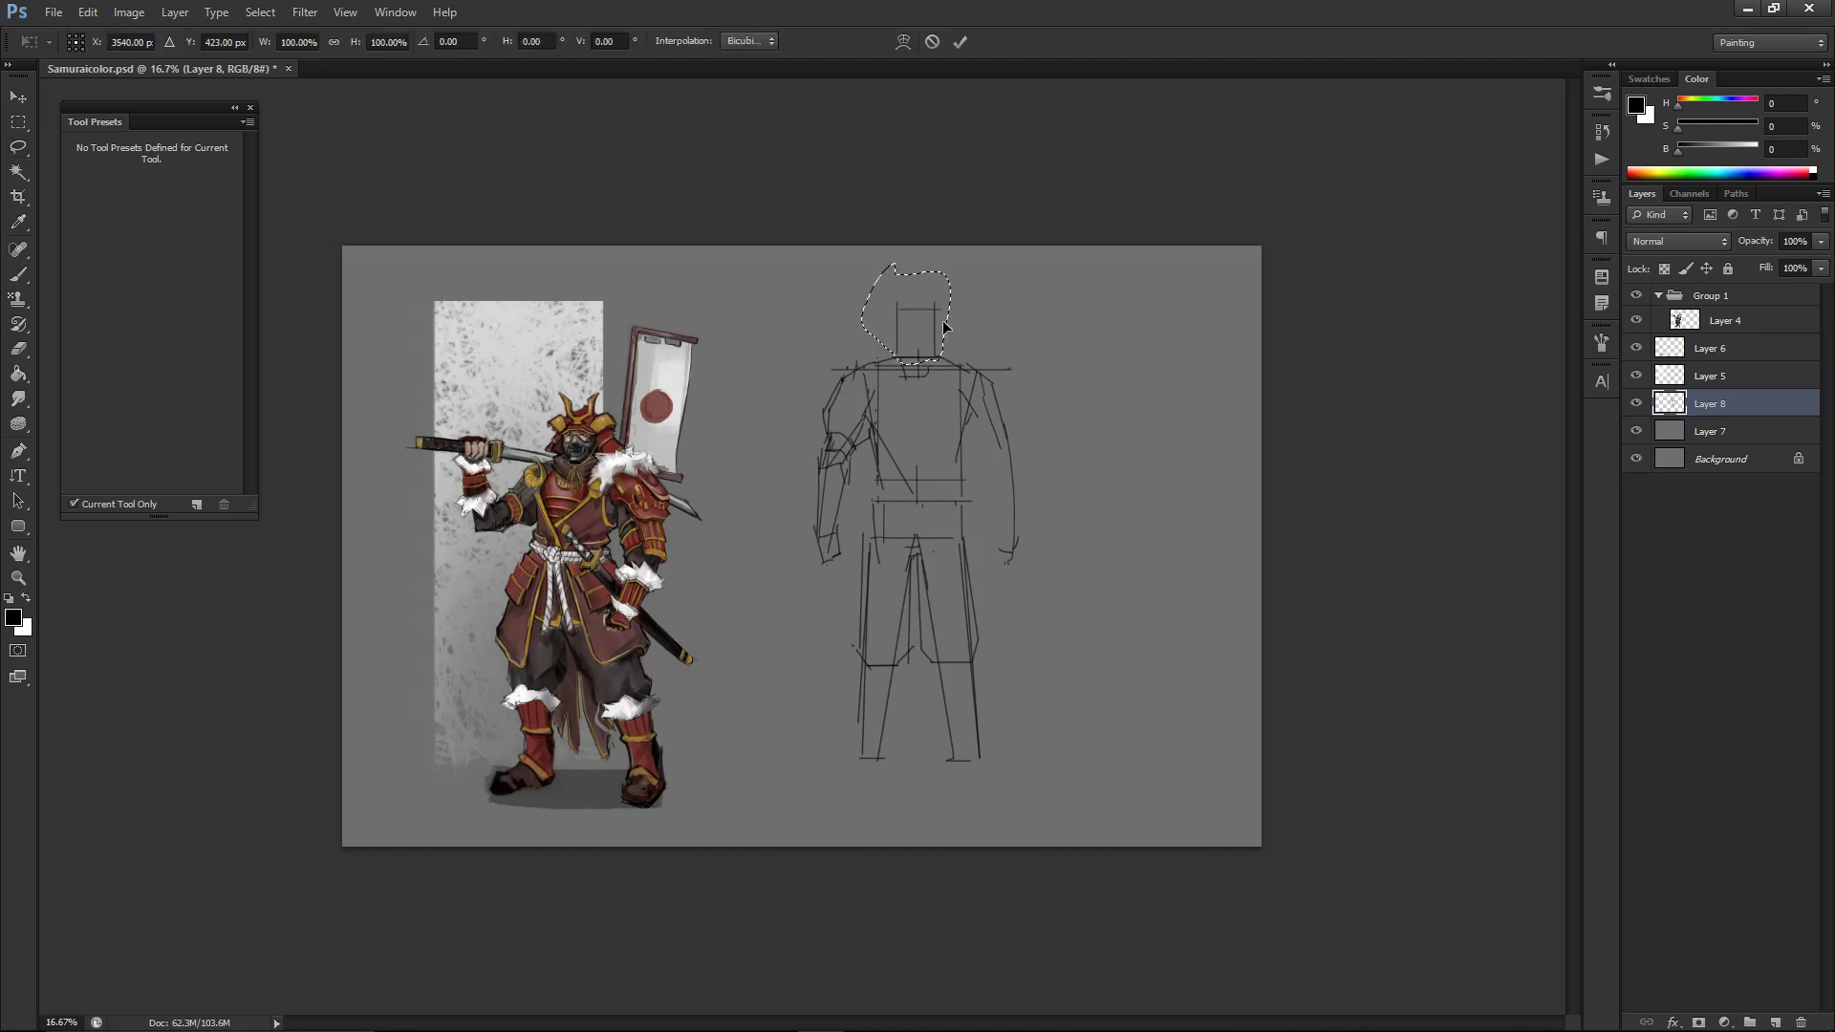
pyautogui.moveTo(858, 259)
pyautogui.mouseDown()
pyautogui.moveTo(847, 247)
pyautogui.moveTo(958, 247)
pyautogui.moveTo(845, 240)
pyautogui.moveTo(904, 236)
pyautogui.mouseUp()
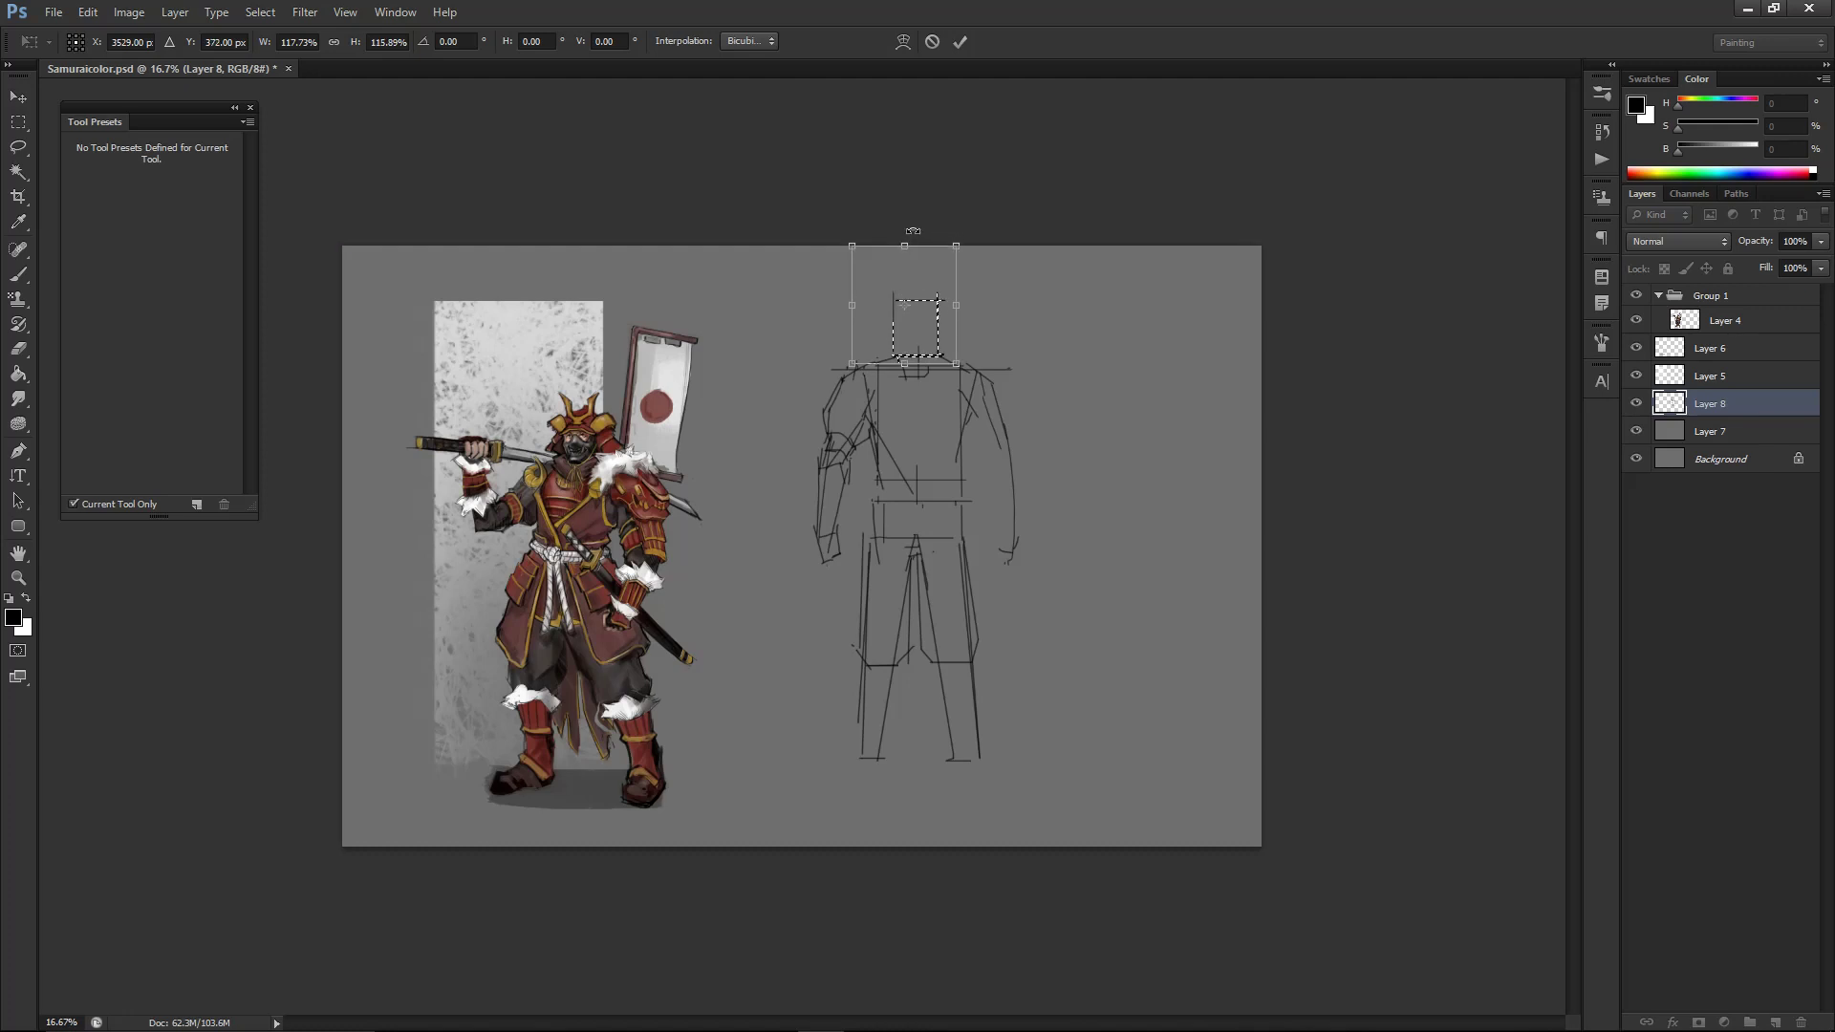
pyautogui.press('Return')
pyautogui.hotkey('ctrl', 'd')
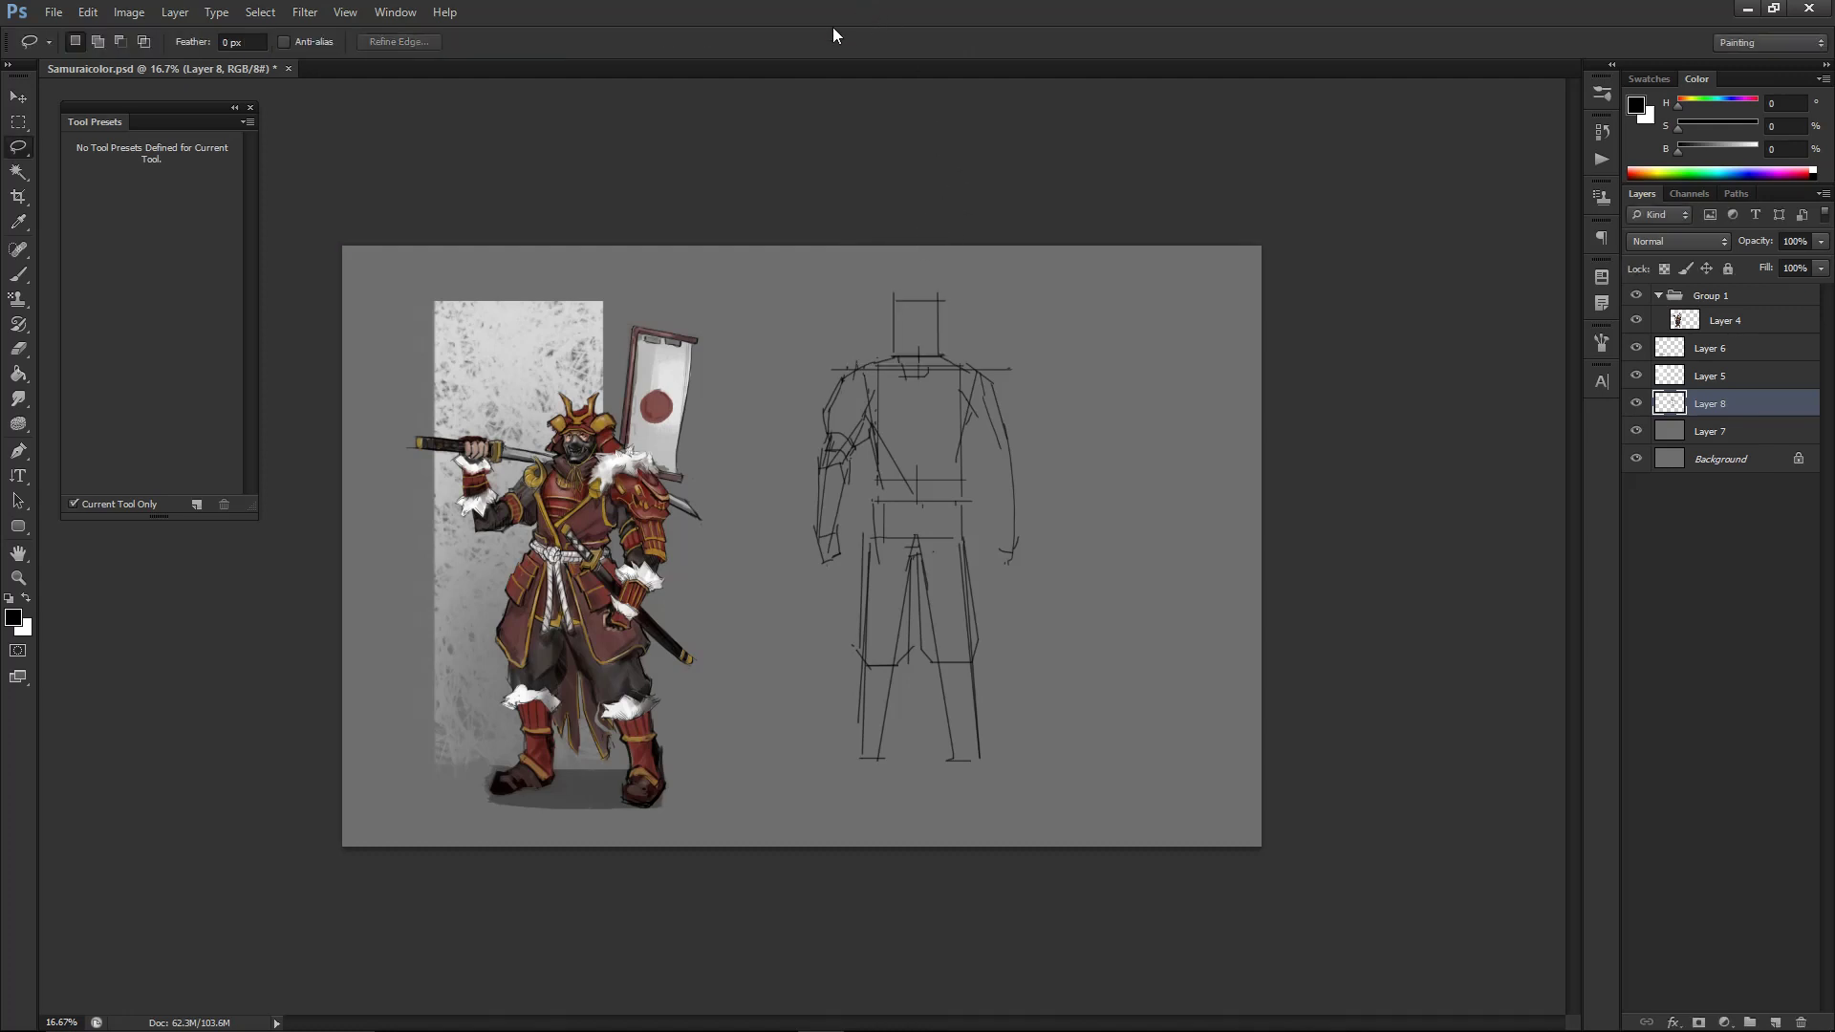
# - Sketch the inner sleeve line near the right-hand armpit and strengthen the torso's left-hand side
pyautogui.hotkey('ctrl', '+')
pyautogui.hotkey('ctrl', '+')
pyautogui.moveTo(935, 318)
pyautogui.mouseDown()
pyautogui.moveTo(927, 379)
pyautogui.moveTo(1008, 412)
pyautogui.mouseUp()
pyautogui.press('b')
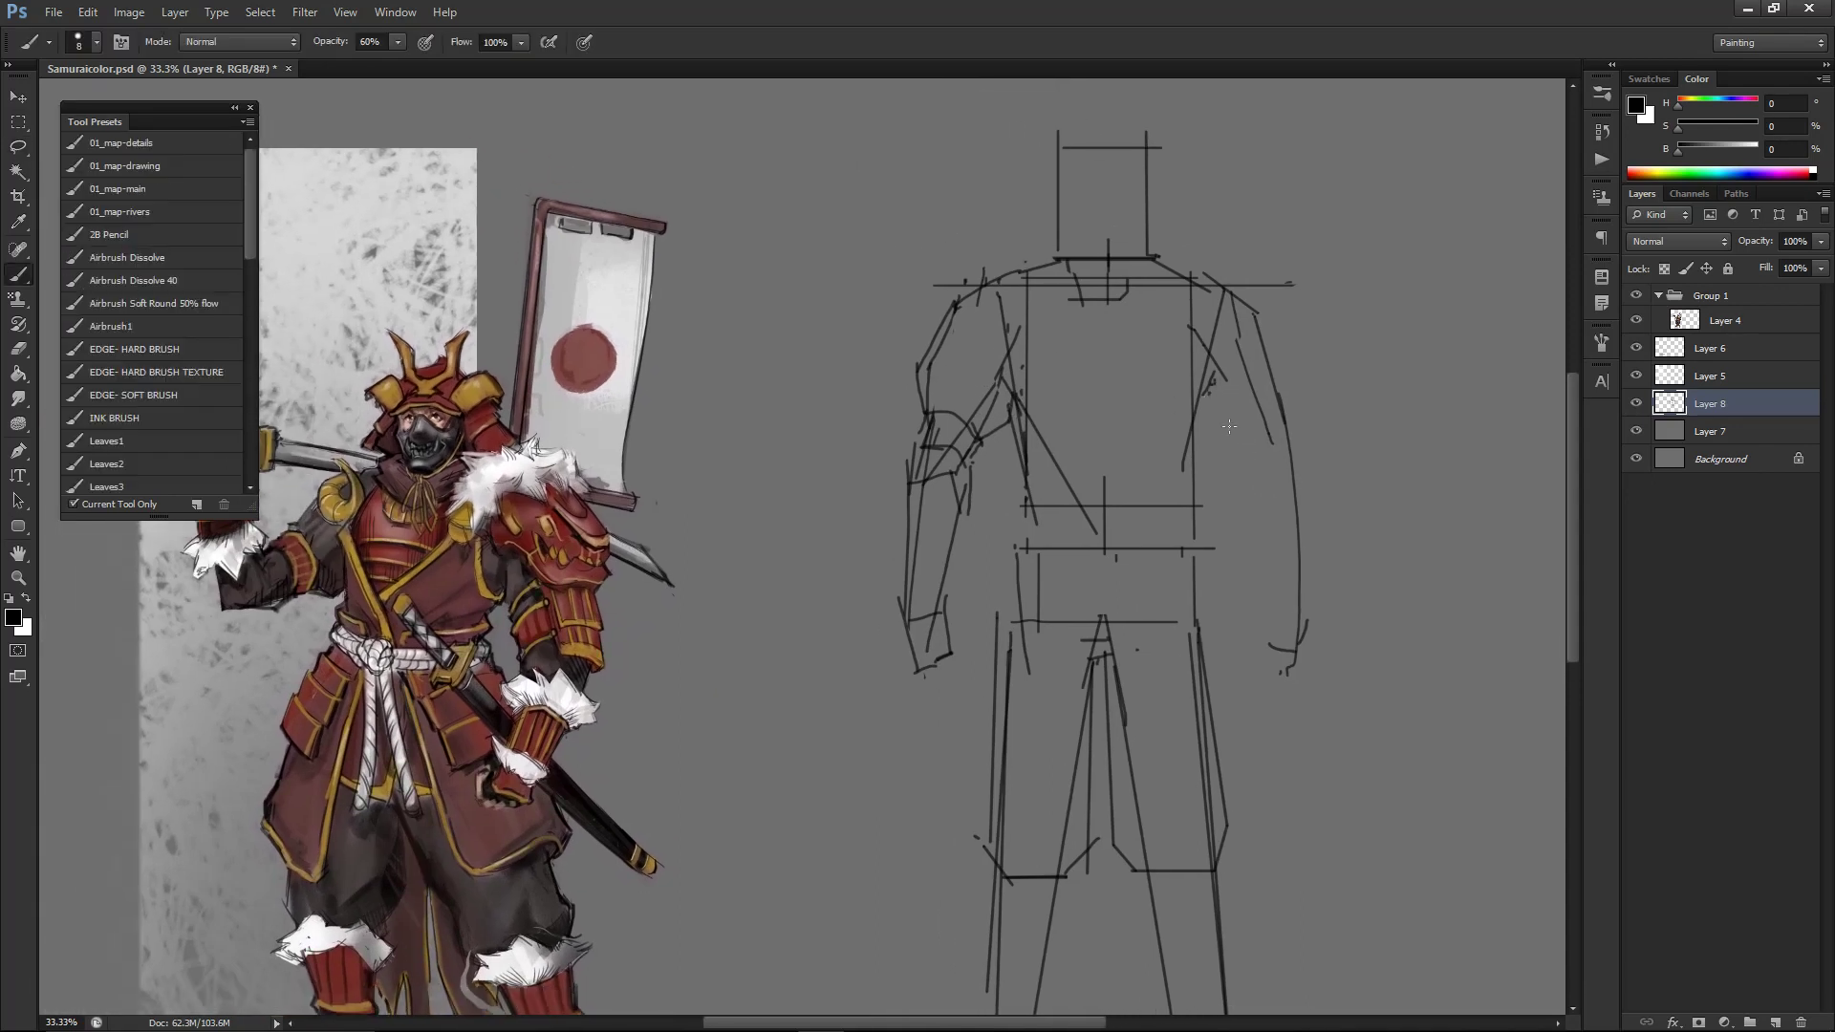
pyautogui.moveTo(1217, 374); pyautogui.dragTo(1231, 429)
pyautogui.moveTo(1246, 421)
pyautogui.mouseDown()
pyautogui.moveTo(1271, 411)
pyautogui.moveTo(1244, 428)
pyautogui.mouseUp()
pyautogui.hotkey('ctrl', 'z')
pyautogui.moveTo(1003, 392)
pyautogui.mouseDown()
pyautogui.moveTo(1026, 431)
pyautogui.moveTo(991, 414)
pyautogui.moveTo(1030, 521)
pyautogui.mouseUp()
pyautogui.hotkey('ctrl', 'z')
# - Sketch the sleeve's lower edge and elbow lines on the right-hand arm, undoing unwanted strokes
pyautogui.moveTo(1205, 396); pyautogui.dragTo(1221, 445)
pyautogui.moveTo(1220, 432); pyautogui.dragTo(1246, 512)
pyautogui.hotkey('ctrl', 'z')
pyautogui.hotkey('ctrl', 'z')
pyautogui.moveTo(1226, 446)
pyautogui.mouseDown()
pyautogui.moveTo(1244, 501)
pyautogui.moveTo(1221, 441)
pyautogui.moveTo(1255, 522)
pyautogui.moveTo(1250, 494)
pyautogui.moveTo(1298, 494)
pyautogui.mouseUp()
pyautogui.hotkey('ctrl', 'z')
pyautogui.hotkey('ctrl', 'z')
pyautogui.hotkey('ctrl', 'z')
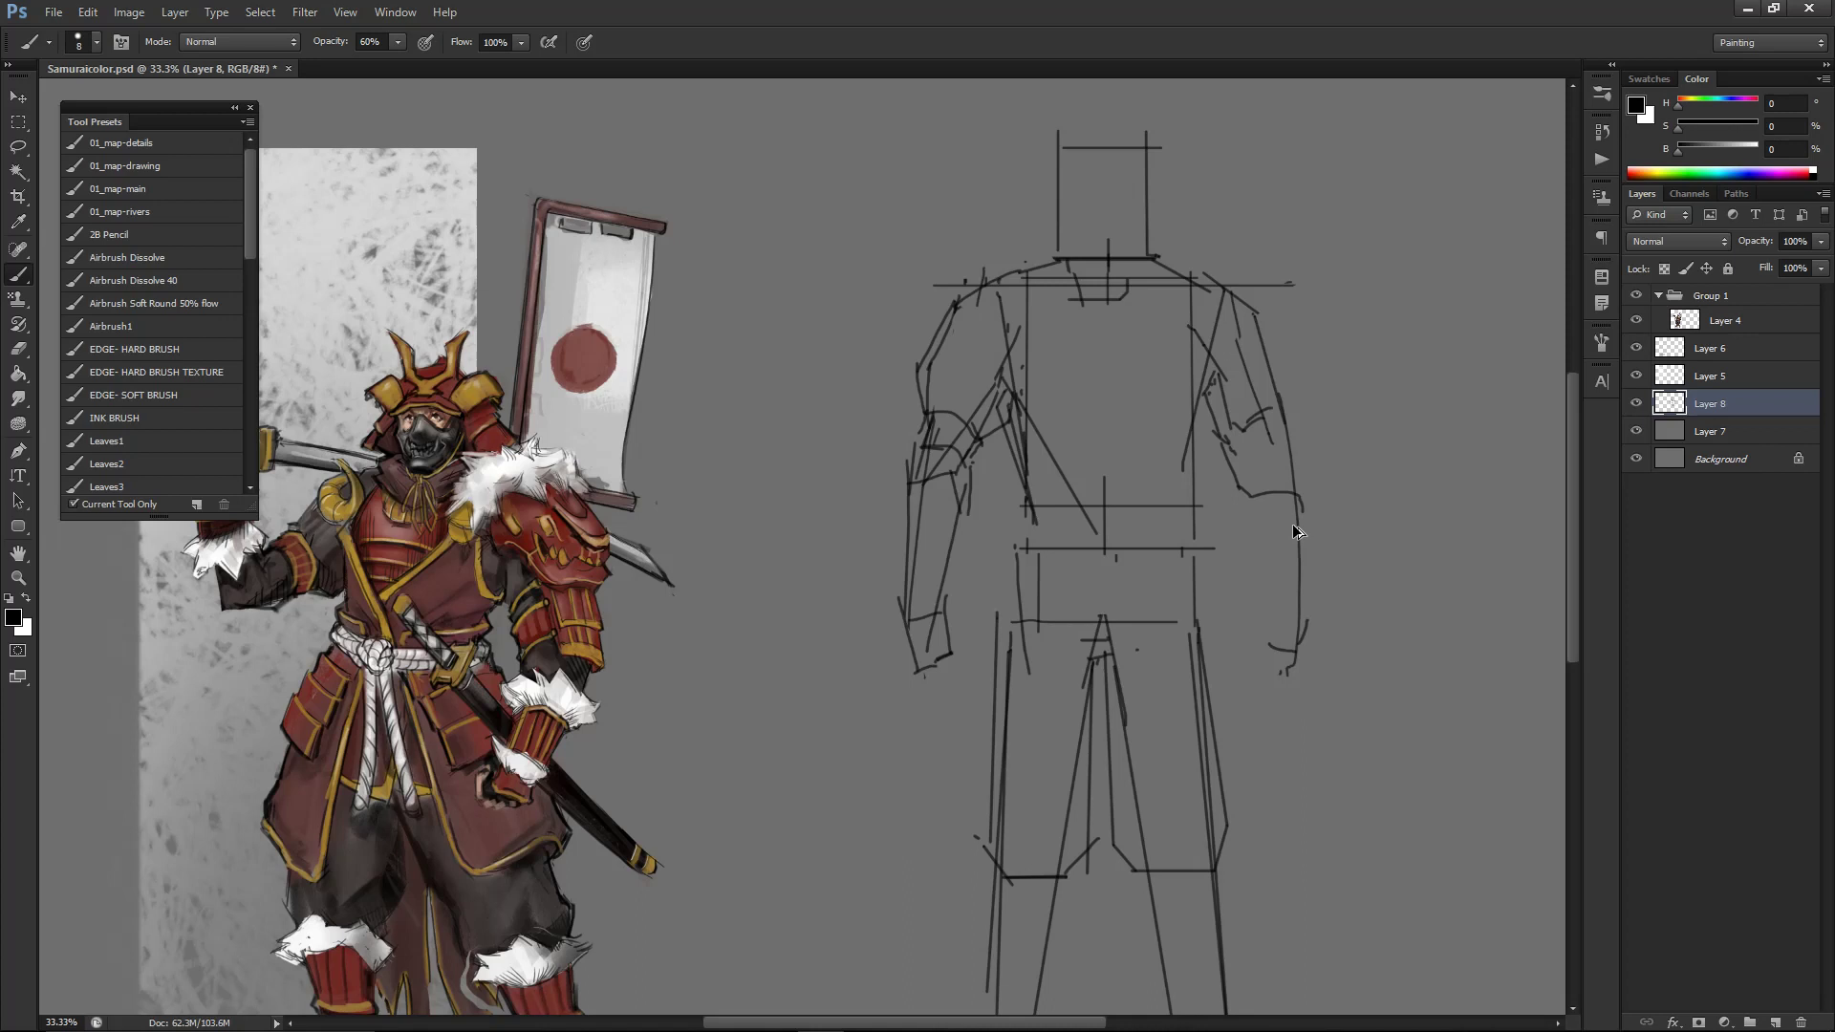
# - Sketch curved bands across both forearms and a straight outer edge along the right-hand forearm
pyautogui.hotkey('ctrl', 'z')
pyautogui.hotkey('ctrl', 'z')
pyautogui.moveTo(1269, 522); pyautogui.dragTo(1306, 542)
pyautogui.hotkey('ctrl', 'z')
pyautogui.hotkey('ctrl', 'z')
pyautogui.moveTo(895, 557); pyautogui.dragTo(956, 557)
pyautogui.moveTo(1301, 492); pyautogui.dragTo(1302, 524)
pyautogui.moveTo(1309, 478); pyautogui.dragTo(1305, 530)
# - Redraw the outer sleeve and hem above the right-hand elbow and erase the old arm outline there
pyautogui.moveTo(1309, 460)
pyautogui.mouseDown()
pyautogui.moveTo(1286, 382)
pyautogui.moveTo(1279, 458)
pyautogui.mouseUp()
pyautogui.hotkey('ctrl', 'z')
pyautogui.moveTo(1254, 370)
pyautogui.mouseDown()
pyautogui.moveTo(1293, 470)
pyautogui.moveTo(1279, 458)
pyautogui.mouseUp()
pyautogui.hotkey('ctrl', 'z')
pyautogui.hotkey('ctrl', 'z')
pyautogui.press('e')
pyautogui.press('b')
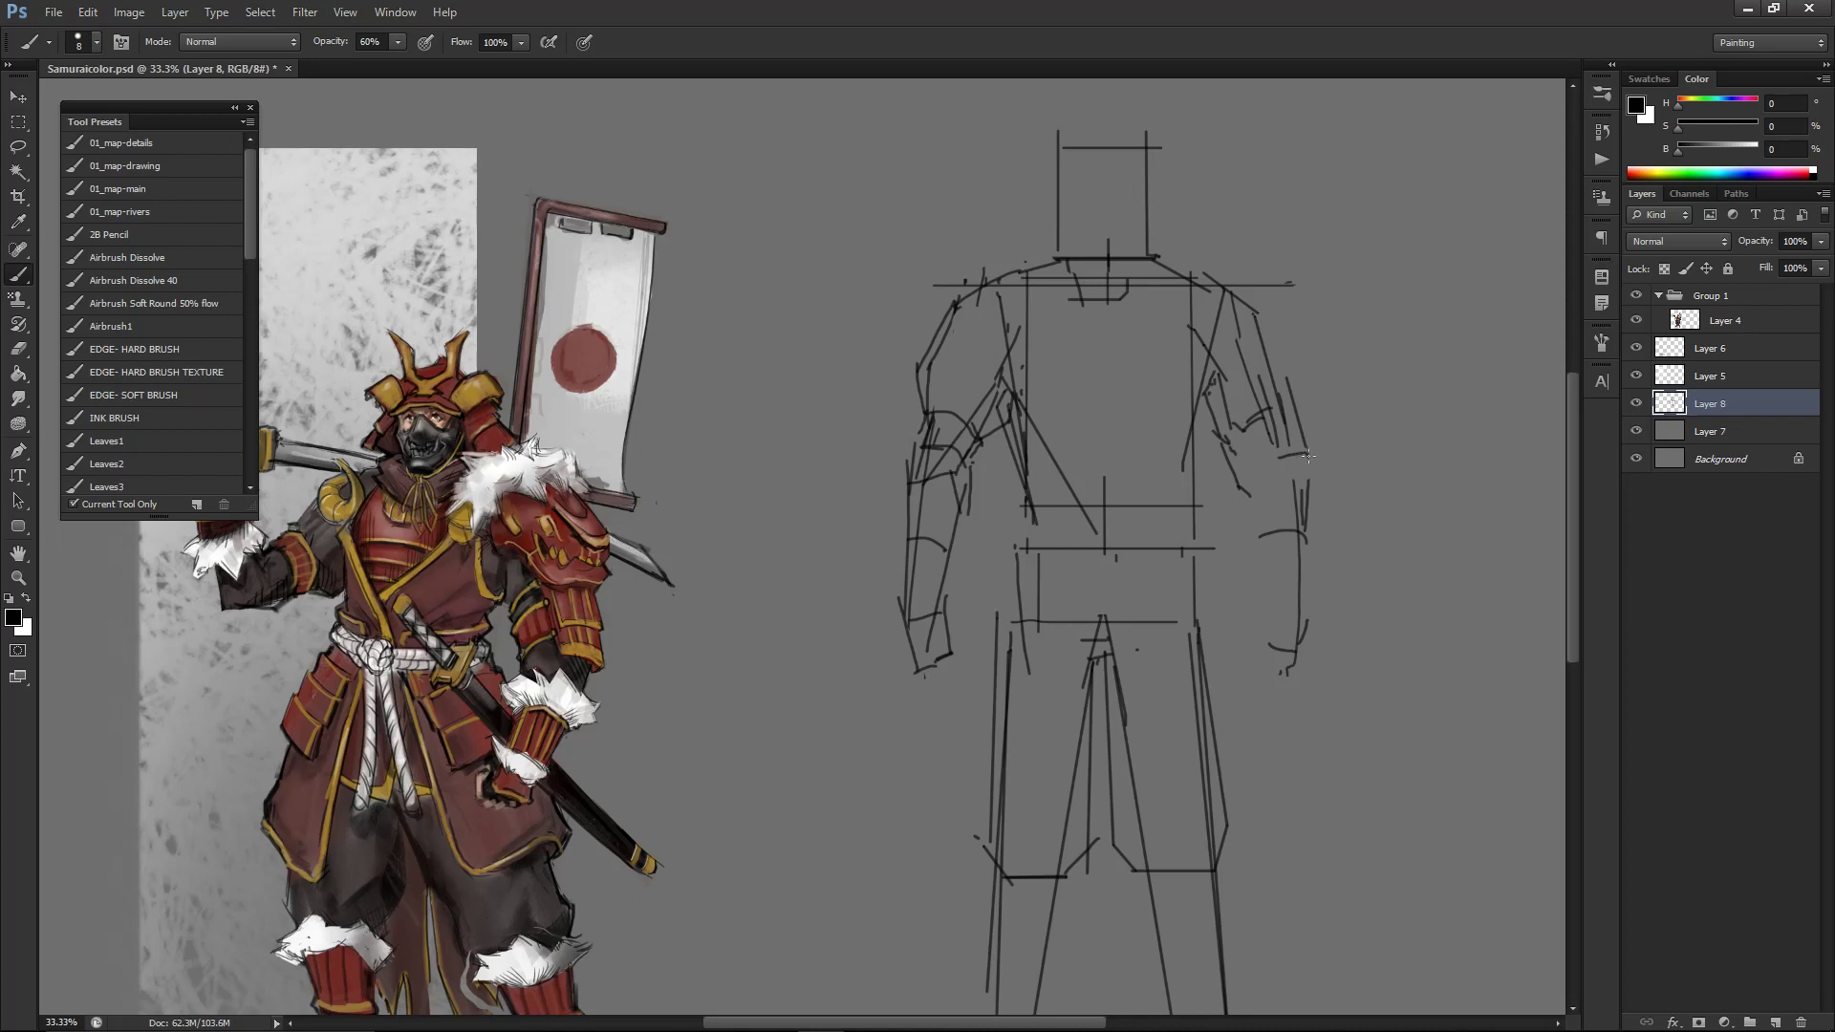
pyautogui.moveTo(1299, 460); pyautogui.dragTo(1311, 484)
pyautogui.hotkey('ctrl', 'z')
pyautogui.moveTo(1295, 451); pyautogui.dragTo(1304, 485)
# - Sketch a jagged-edged shoulder guard over the right-hand shoulder and upper arm
pyautogui.moveTo(1262, 387); pyautogui.dragTo(1320, 381)
pyautogui.hotkey('ctrl', 'z')
pyautogui.click(1295, 382)
pyautogui.moveTo(1298, 376)
pyautogui.mouseDown()
pyautogui.moveTo(1322, 385)
pyautogui.moveTo(1305, 373)
pyautogui.mouseUp()
pyautogui.hotkey('ctrl', 'z')
pyautogui.moveTo(1301, 368); pyautogui.dragTo(1306, 372)
pyautogui.hotkey('ctrl', 'z')
pyautogui.hotkey('ctrl', 'z')
pyautogui.moveTo(1295, 317)
pyautogui.mouseDown()
pyautogui.moveTo(1310, 360)
pyautogui.moveTo(1296, 319)
pyautogui.mouseUp()
pyautogui.moveTo(1202, 271); pyautogui.dragTo(1292, 318)
# - Erase the outer outline of the left-hand upper arm and redraw it as a straighter sleeve from shoulder to elbow
pyautogui.hotkey('ctrl', '-')
pyautogui.hotkey('ctrl', '-')
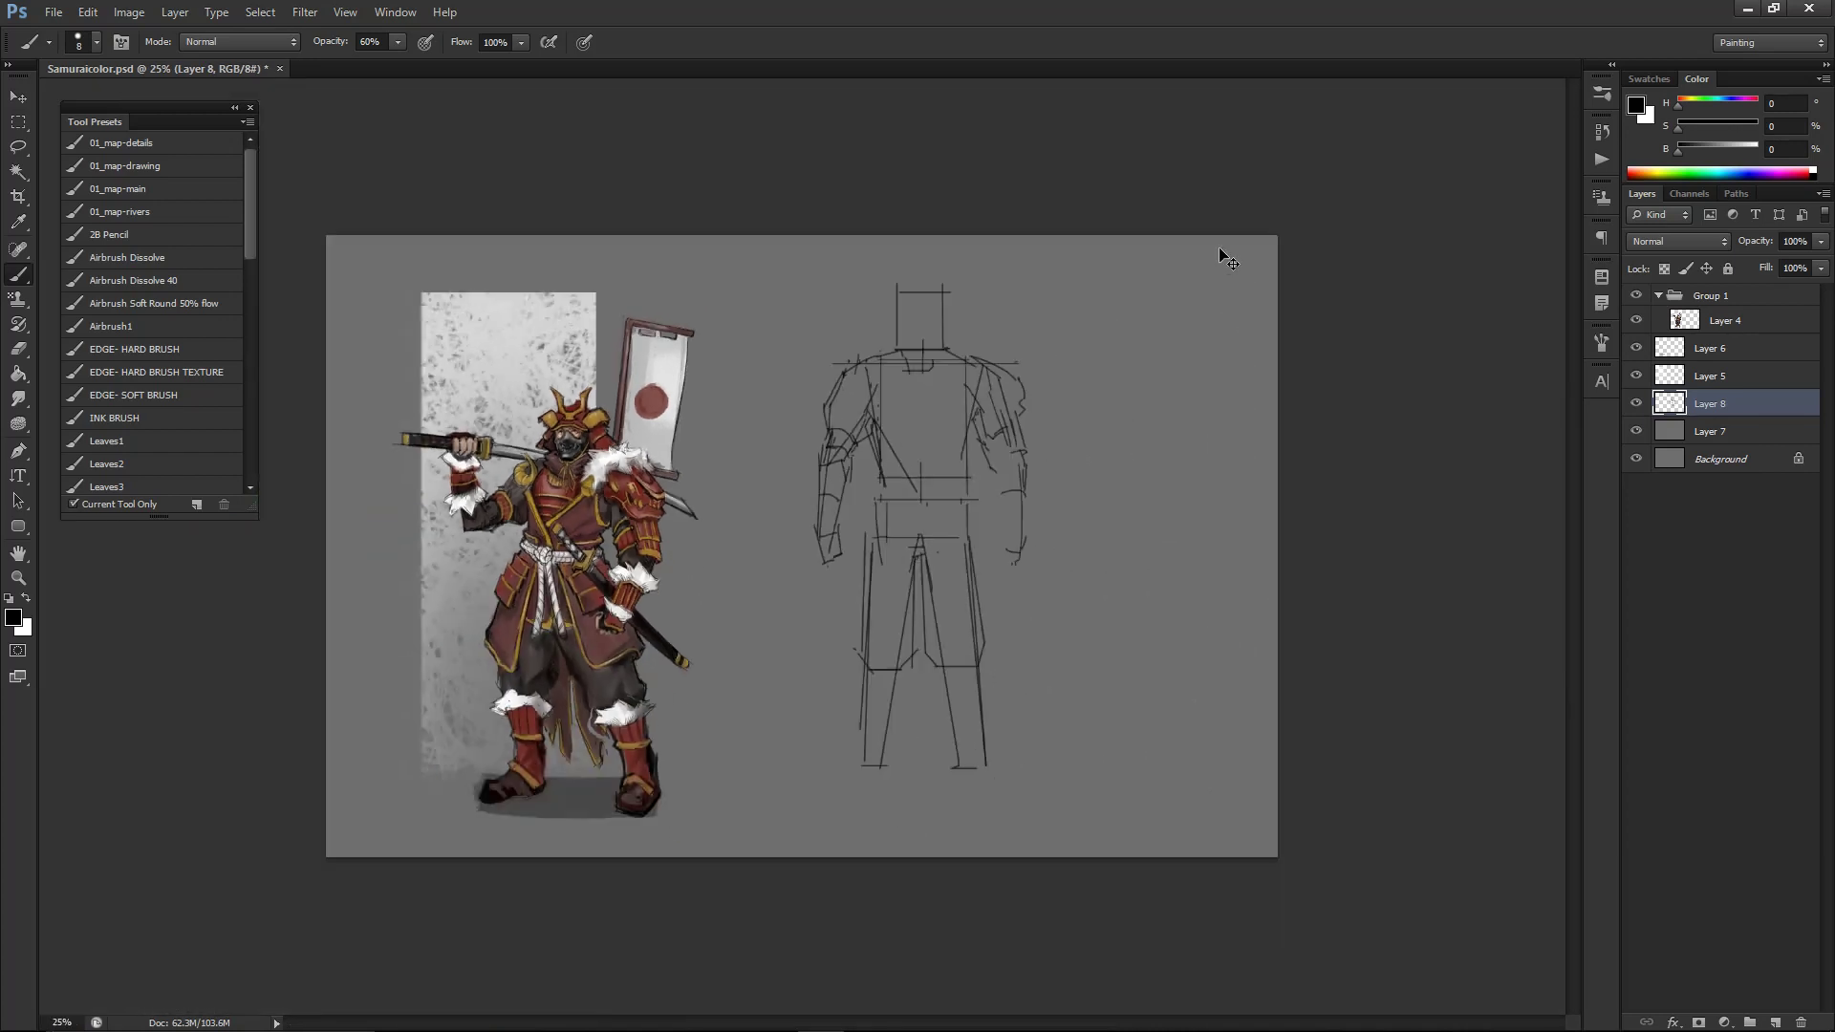
pyautogui.hotkey('ctrl', 'shift', 'h')
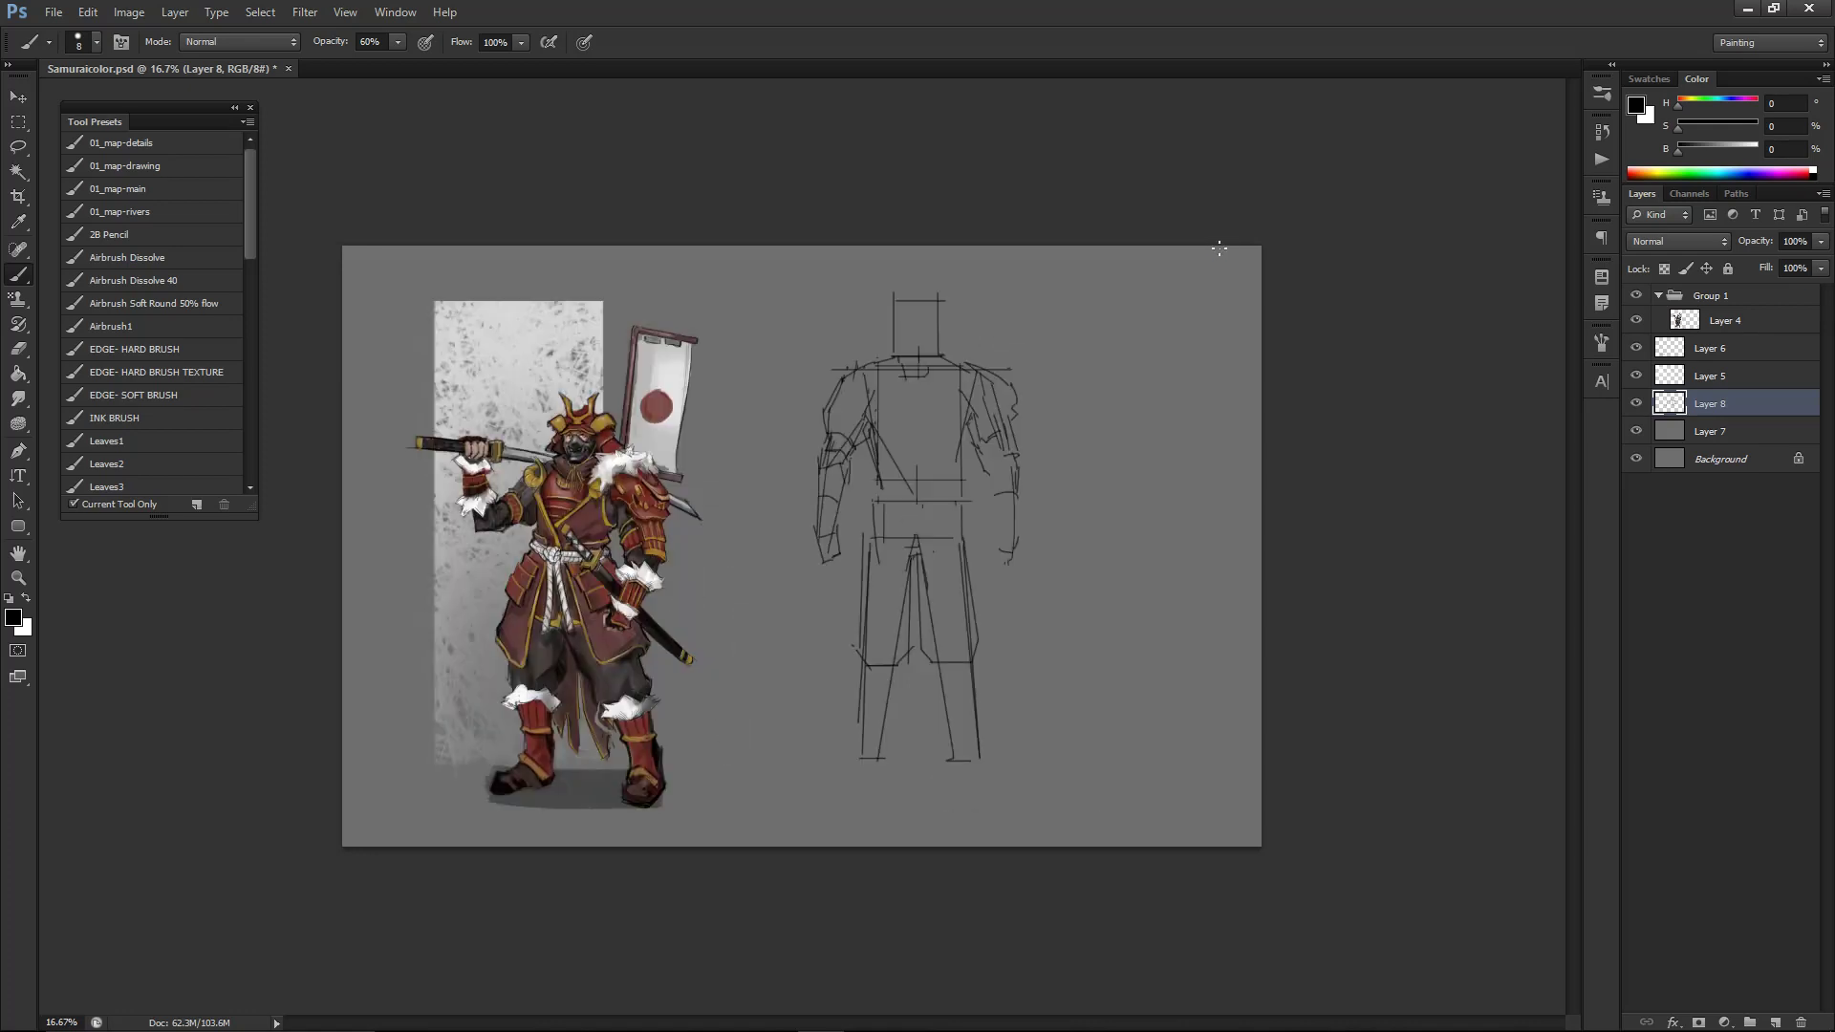
pyautogui.hotkey('ctrl', '+')
pyautogui.hotkey('ctrl', '+')
pyautogui.moveTo(573, 321)
pyautogui.mouseDown()
pyautogui.moveTo(997, 406)
pyautogui.moveTo(934, 373)
pyautogui.mouseUp()
pyautogui.press('e')
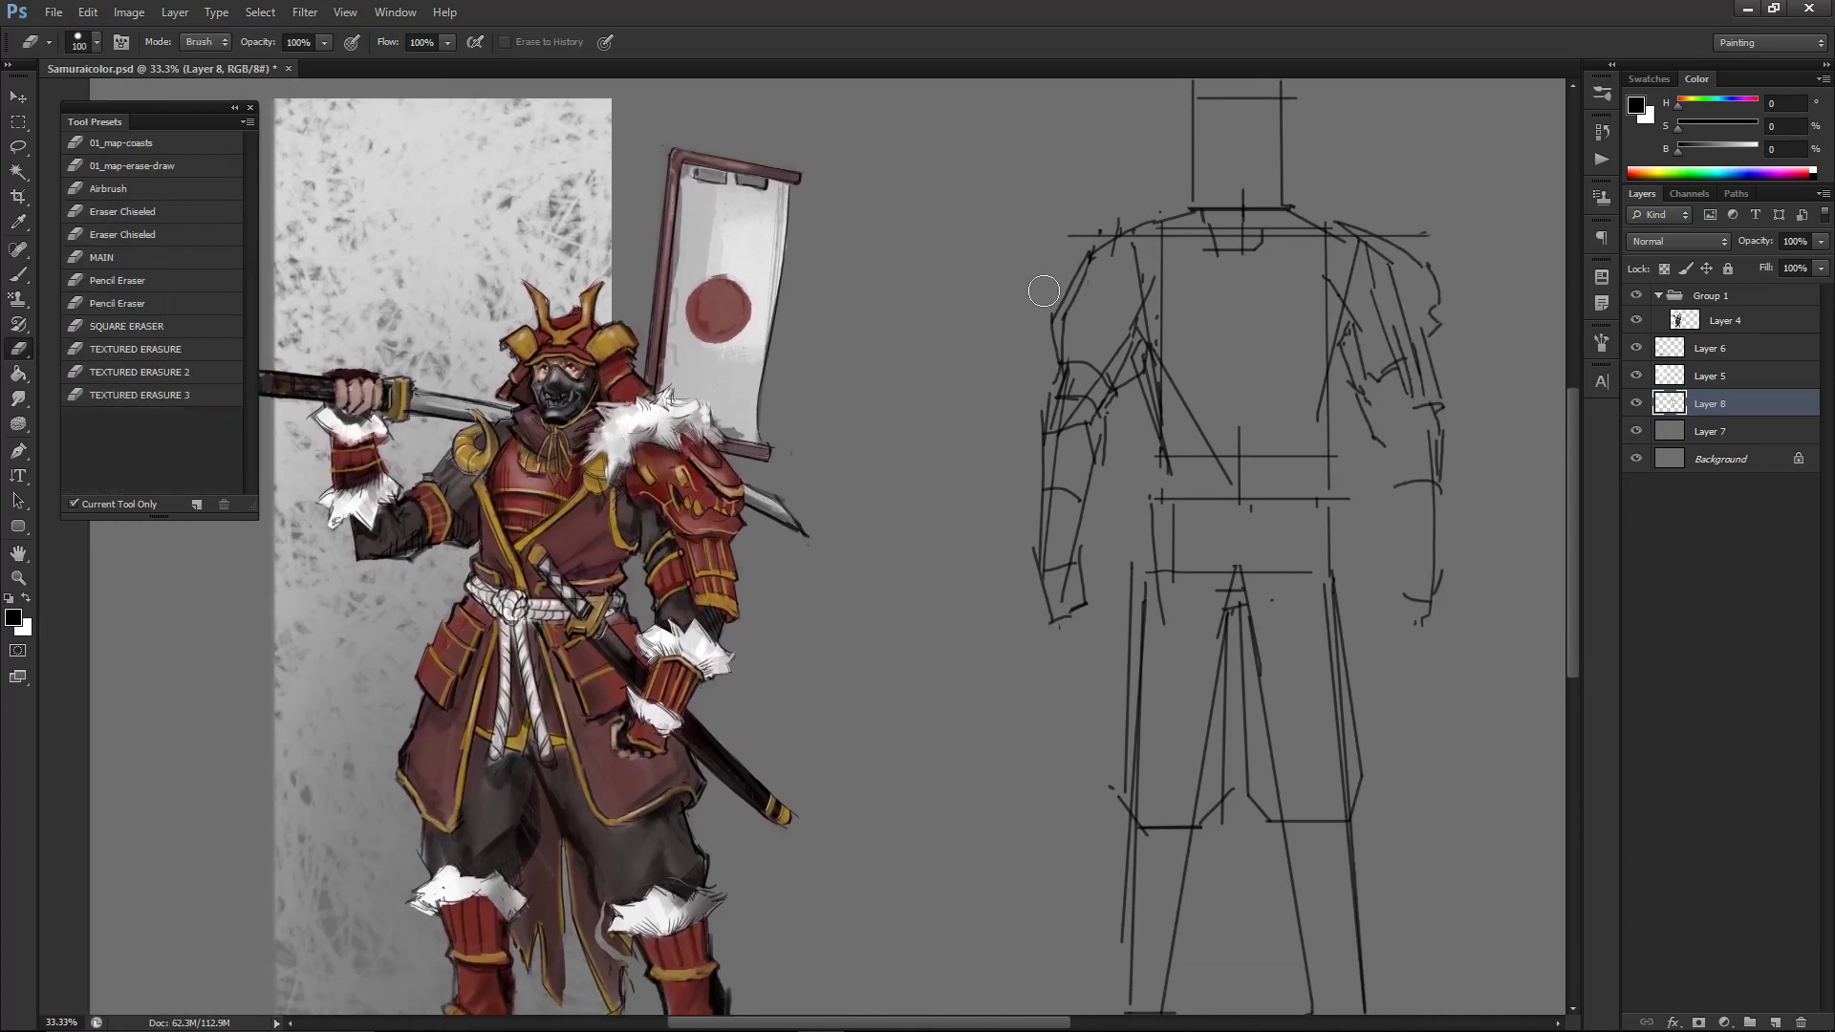
pyautogui.press('b')
pyautogui.moveTo(1090, 247); pyautogui.dragTo(1045, 431)
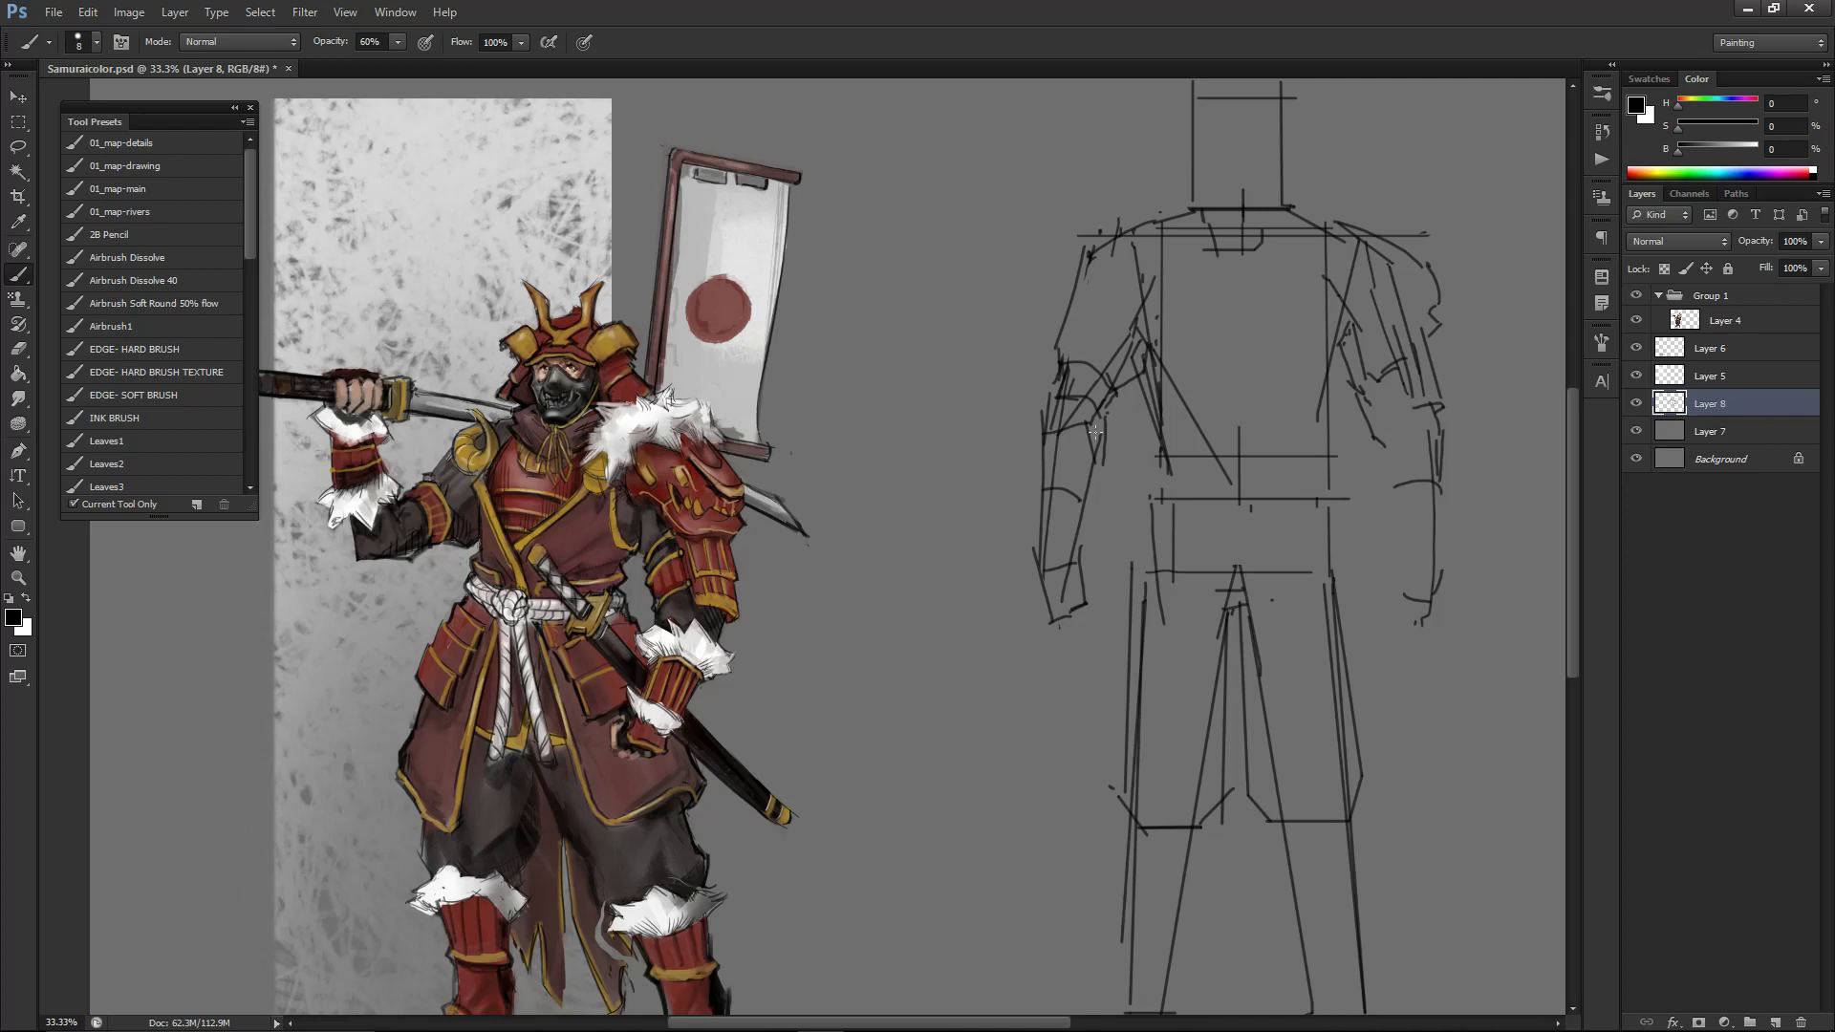
# - Sketch flared cuffs on both forearms and erase the stray lines along the torso's left-hand side
pyautogui.hotkey('ctrl', '-')
pyautogui.hotkey('ctrl', '-')
pyautogui.hotkey('ctrl', '+')
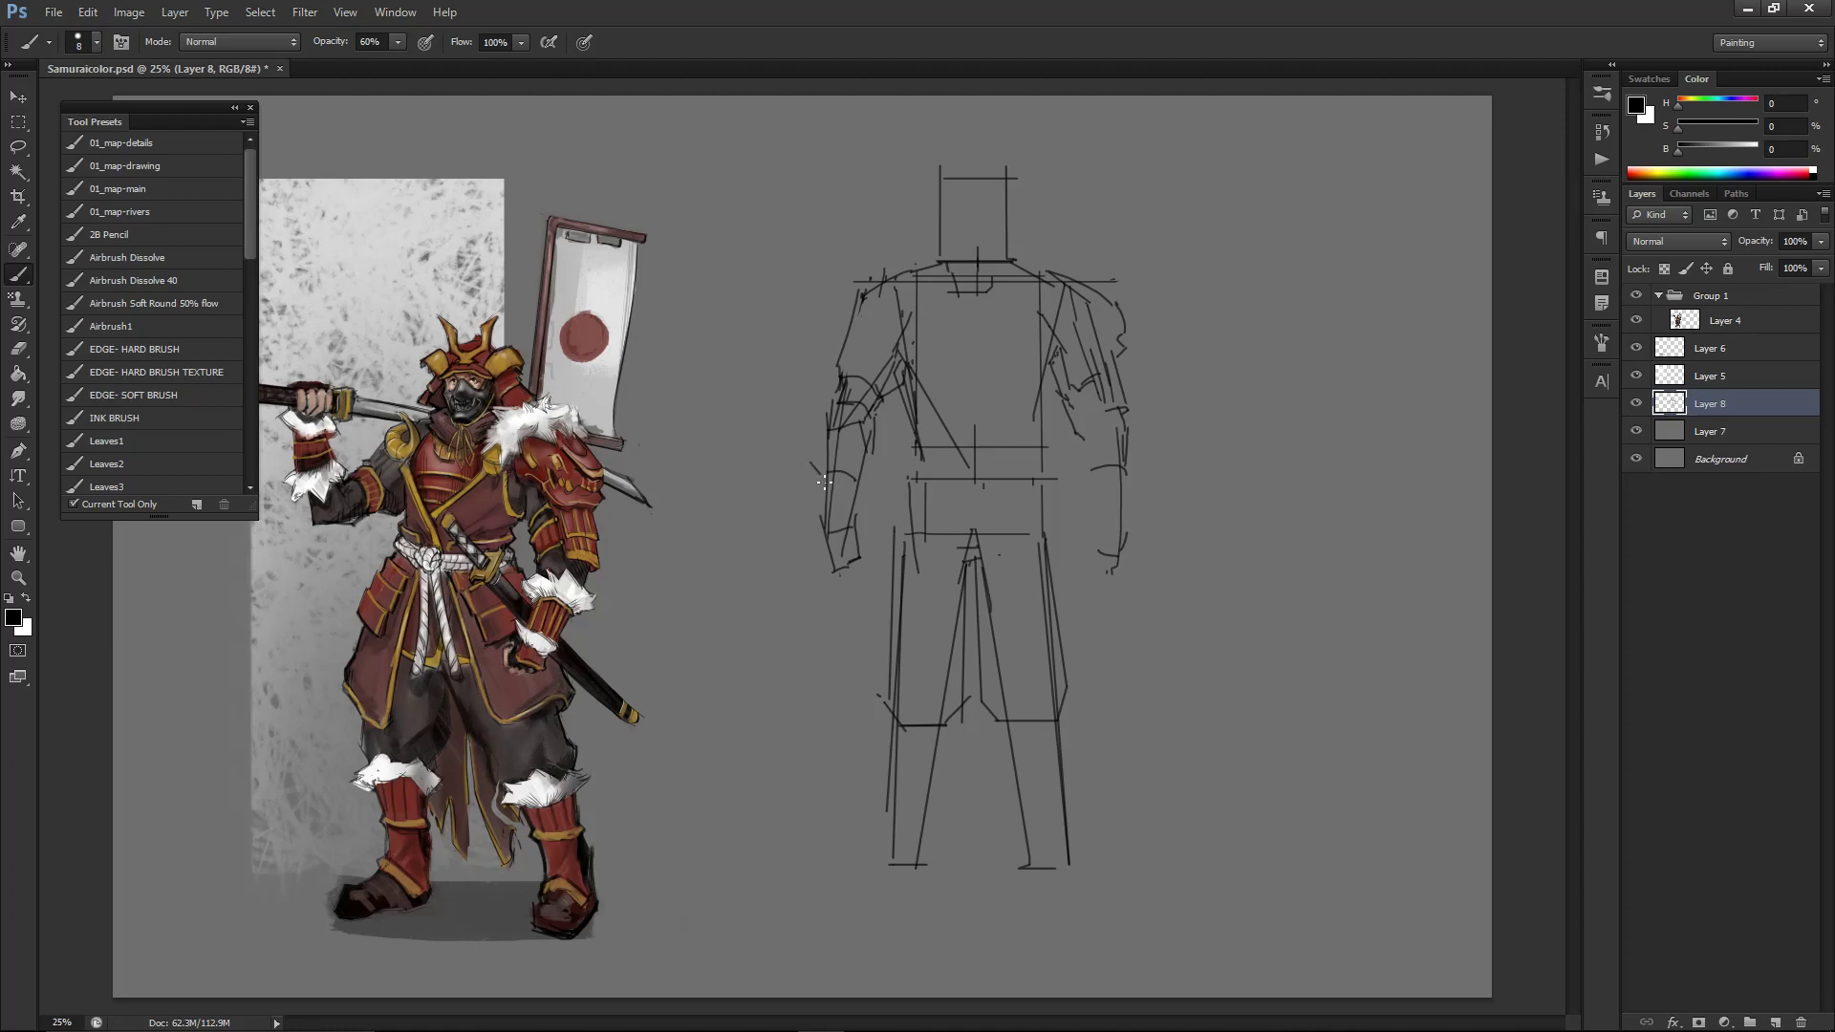
pyautogui.moveTo(799, 465)
pyautogui.mouseDown()
pyautogui.moveTo(829, 450)
pyautogui.moveTo(872, 475)
pyautogui.mouseUp()
pyautogui.moveTo(1071, 461)
pyautogui.mouseDown()
pyautogui.moveTo(1106, 441)
pyautogui.moveTo(1067, 465)
pyautogui.moveTo(1105, 445)
pyautogui.moveTo(1124, 489)
pyautogui.mouseUp()
pyautogui.press('e')
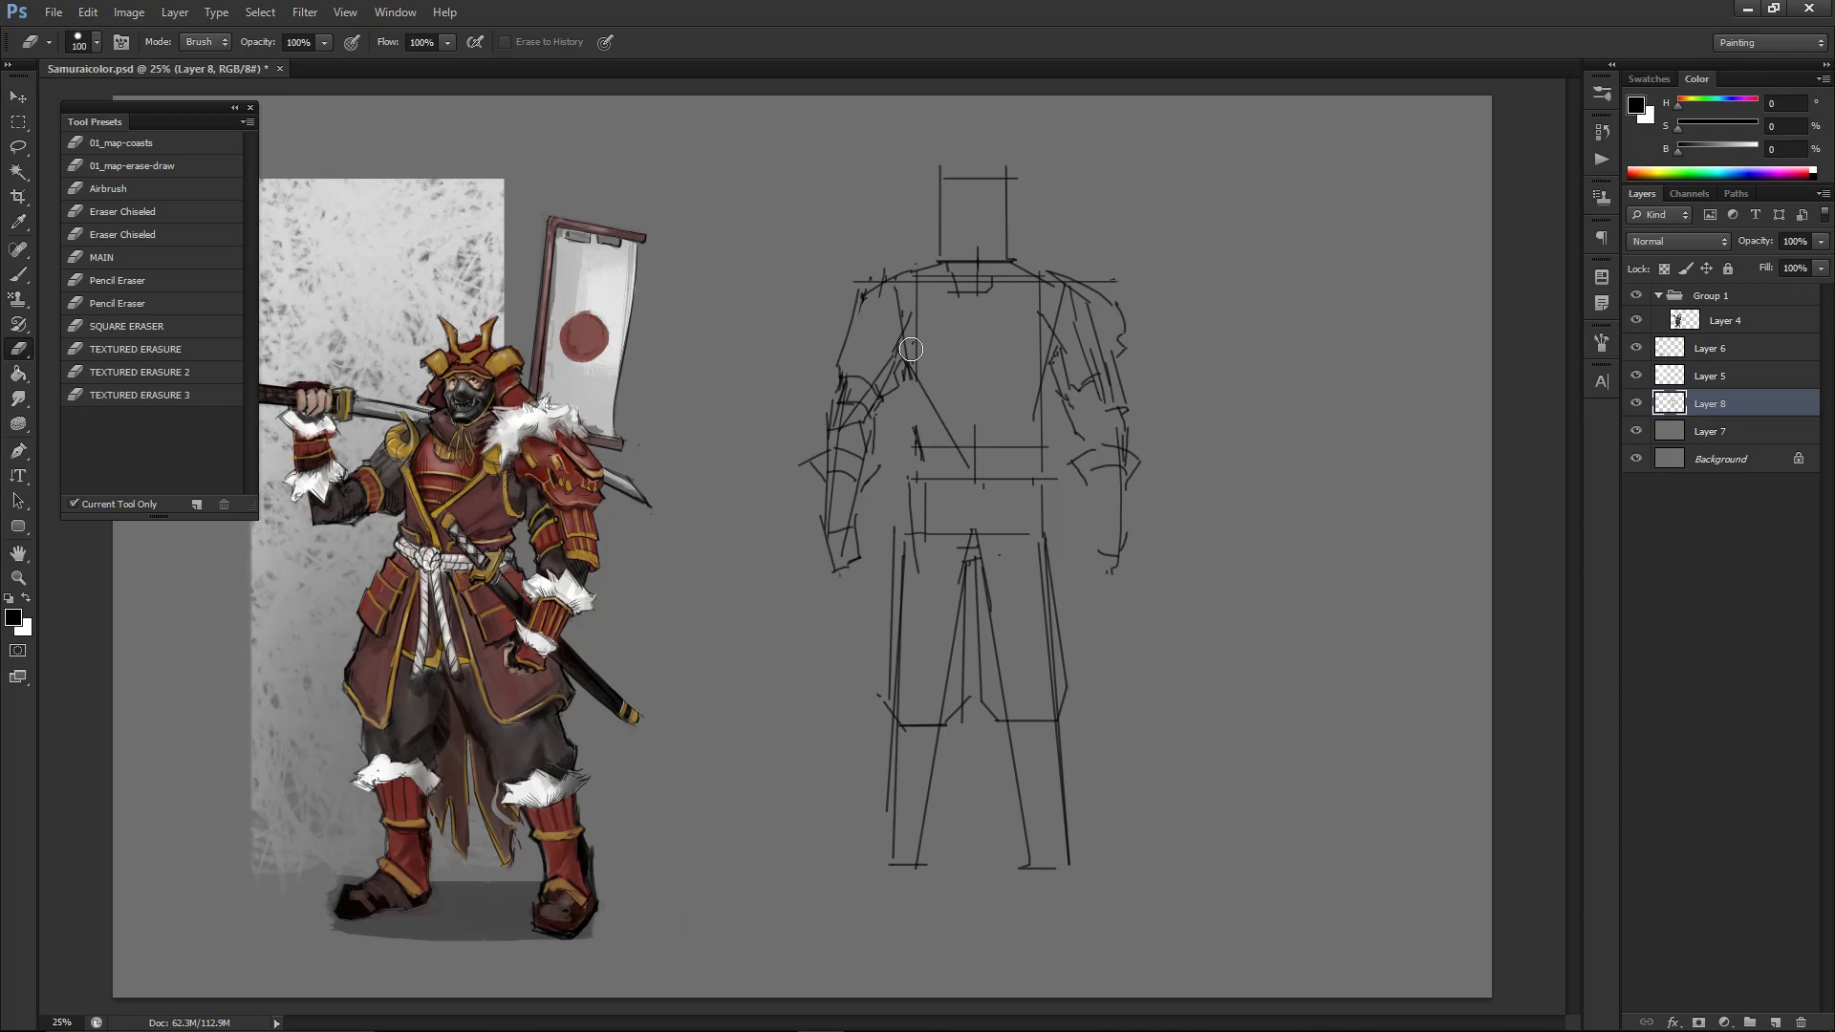
pyautogui.press('b')
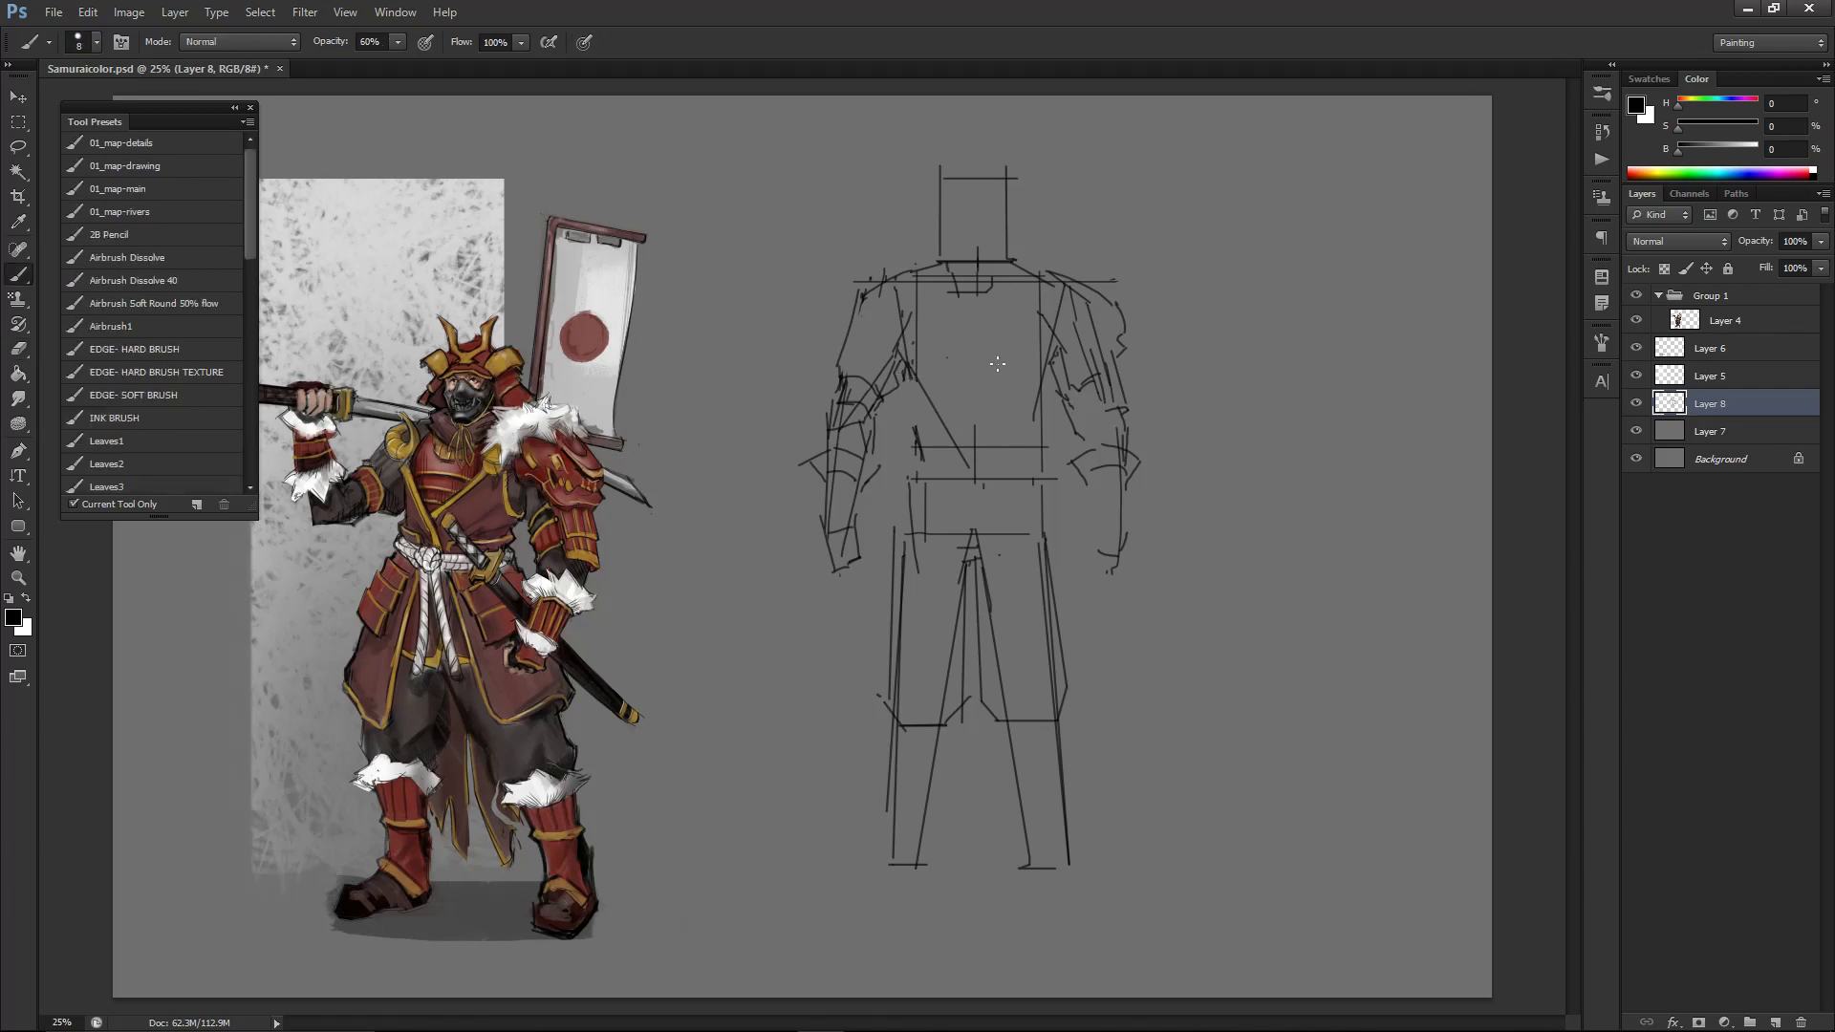
# - Sketch a shallow curved line across the upper chest, undoing and redrawing it as needed
pyautogui.moveTo(923, 310)
pyautogui.mouseDown()
pyautogui.moveTo(1017, 300)
pyautogui.moveTo(998, 311)
pyautogui.moveTo(1023, 317)
pyautogui.mouseUp()
pyautogui.hotkey('ctrl', 'z')
pyautogui.hotkey('ctrl', 'z')
pyautogui.hotkey('ctrl', 'z')
pyautogui.hotkey('ctrl', 'z')
pyautogui.hotkey('ctrl', 'z')
pyautogui.press('l')
pyautogui.moveTo(955, 308)
pyautogui.mouseDown()
pyautogui.moveTo(925, 326)
pyautogui.moveTo(992, 340)
pyautogui.moveTo(1024, 318)
pyautogui.moveTo(941, 316)
pyautogui.moveTo(979, 319)
pyautogui.mouseUp()
pyautogui.hotkey('ctrl', 'd')
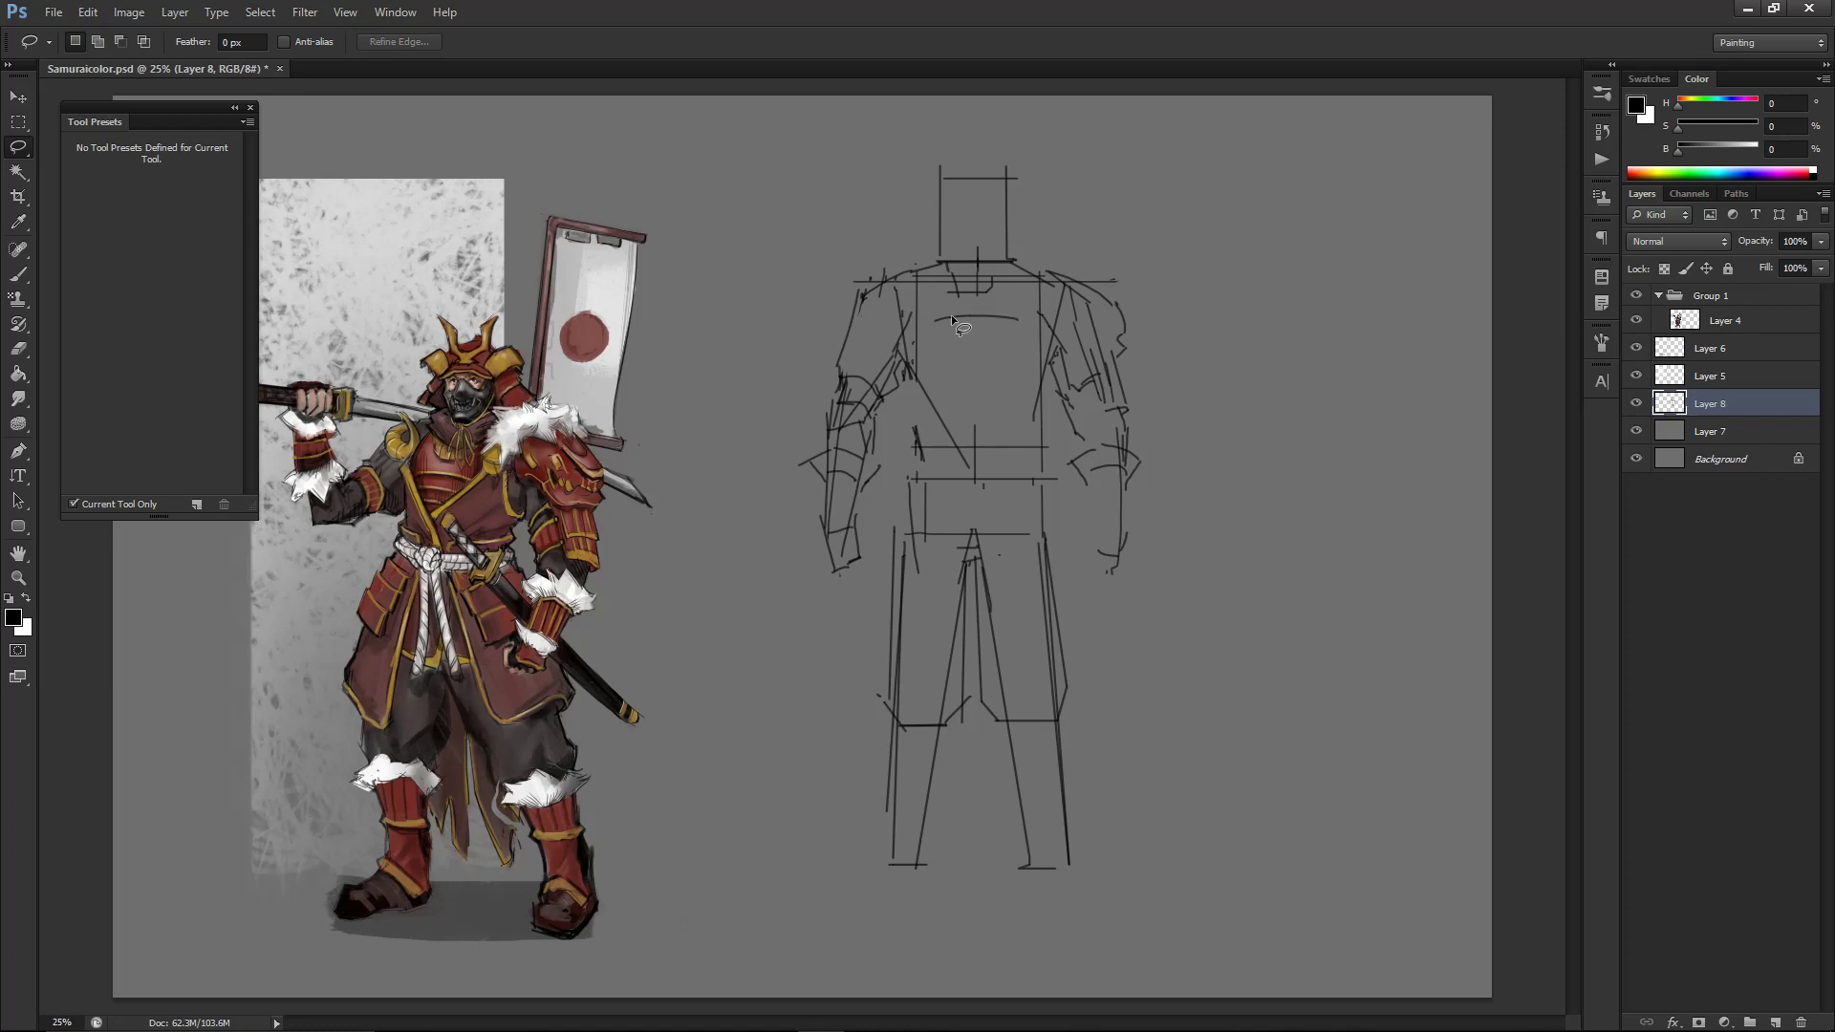
# - Add short horizontal lines down the middle of the chest below the curved line
pyautogui.press('b')
pyautogui.moveTo(973, 353)
pyautogui.mouseDown()
pyautogui.moveTo(969, 444)
pyautogui.moveTo(991, 342)
pyautogui.mouseUp()
pyautogui.hotkey('ctrl', 'z')
pyautogui.hotkey('ctrl', 'z')
pyautogui.hotkey('ctrl', 'z')
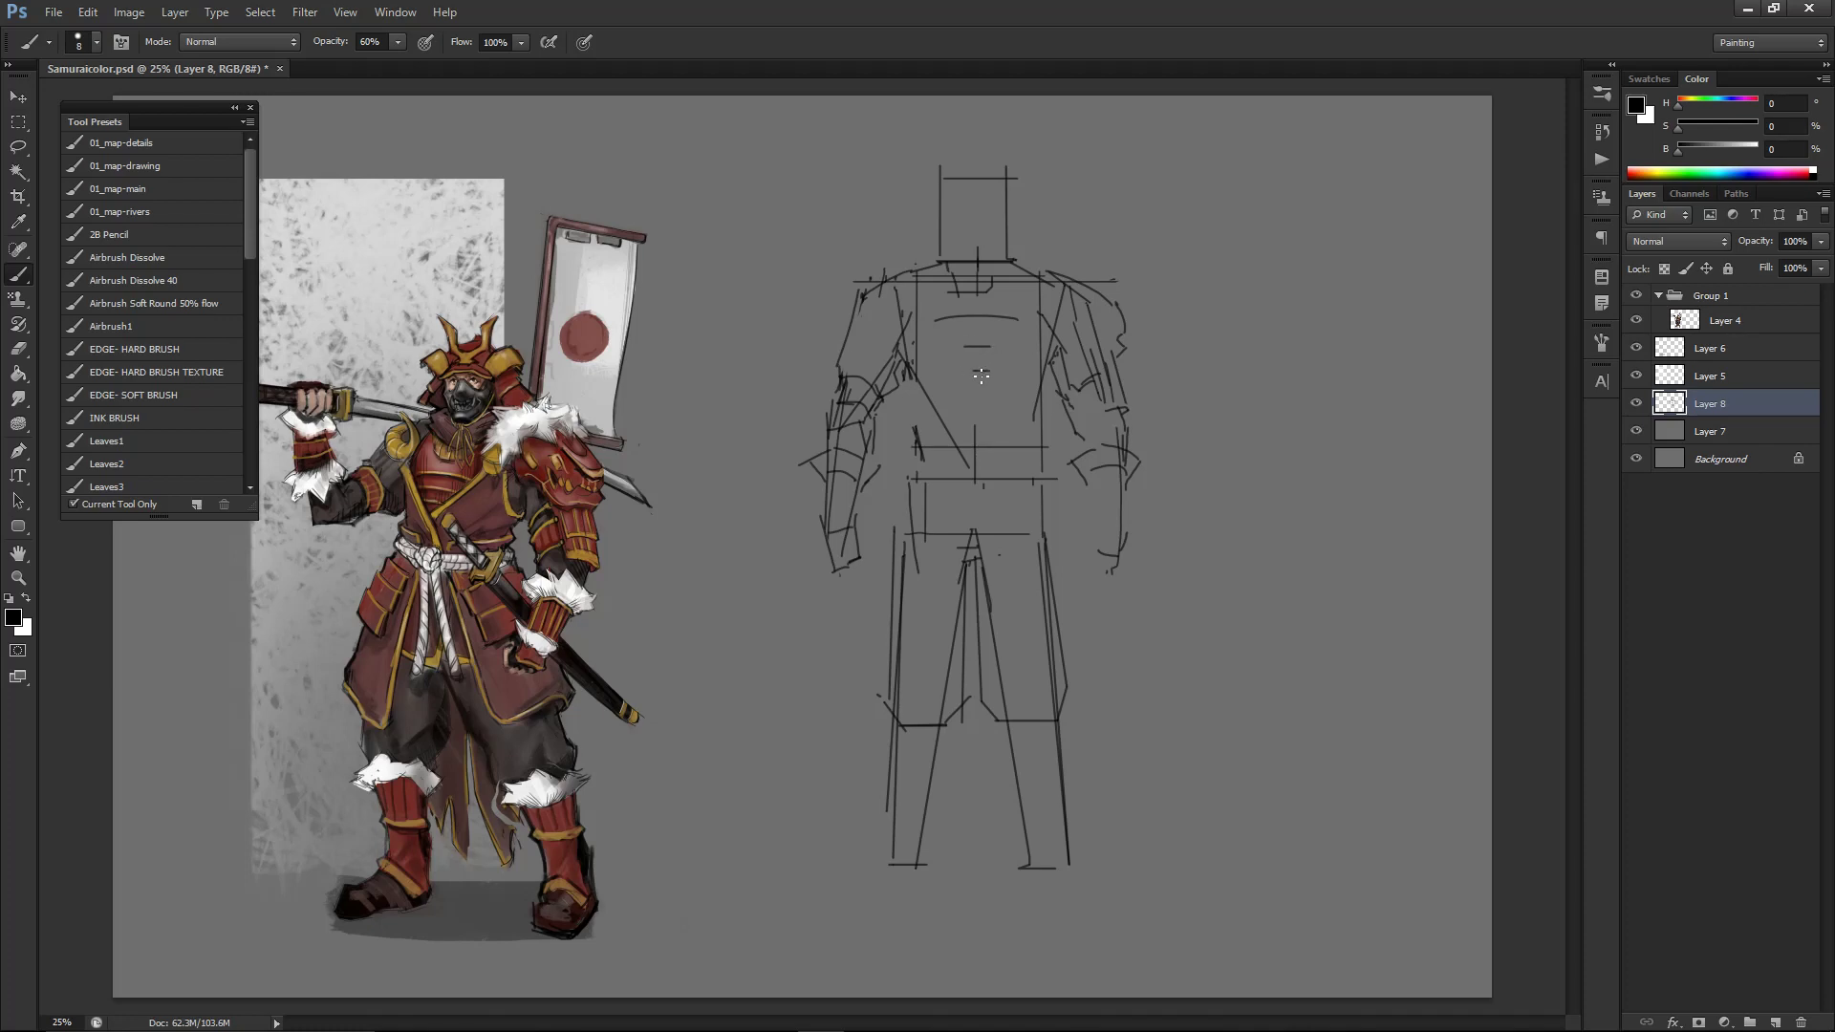
pyautogui.moveTo(965, 370); pyautogui.dragTo(978, 369)
pyautogui.keyDown('shift'); pyautogui.click(977, 412); pyautogui.keyUp('shift')
# - Sketch crossing diagonal lines that form a V-shaped robe opening over the chest
pyautogui.moveTo(918, 343); pyautogui.dragTo(980, 409)
pyautogui.hotkey('ctrl', 'z')
pyautogui.moveTo(919, 347); pyautogui.dragTo(1004, 438)
pyautogui.hotkey('ctrl', 'z')
pyautogui.moveTo(1023, 358); pyautogui.dragTo(981, 397)
pyautogui.hotkey('ctrl', 'z')
# - Erase stray marks beside the chest and redraw the torso's side line from the armpit towards the waist
pyautogui.press('e')
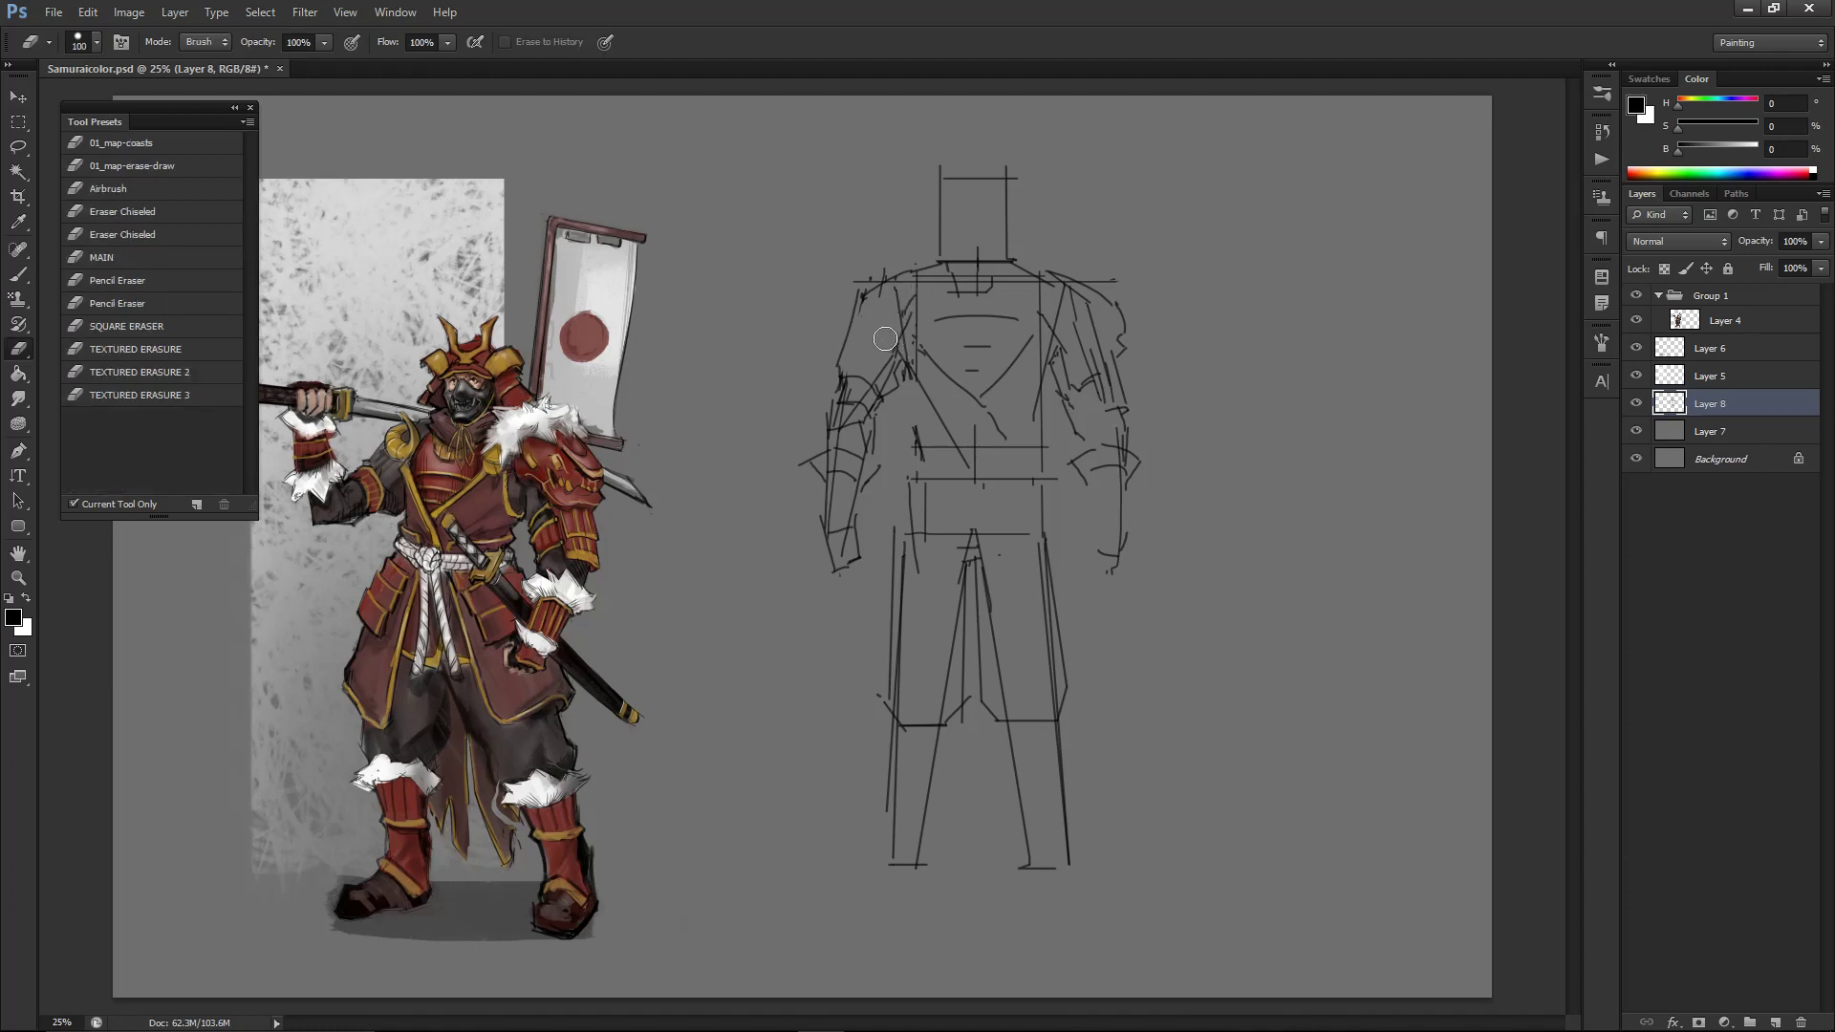
pyautogui.press('b')
pyautogui.moveTo(901, 323); pyautogui.dragTo(918, 375)
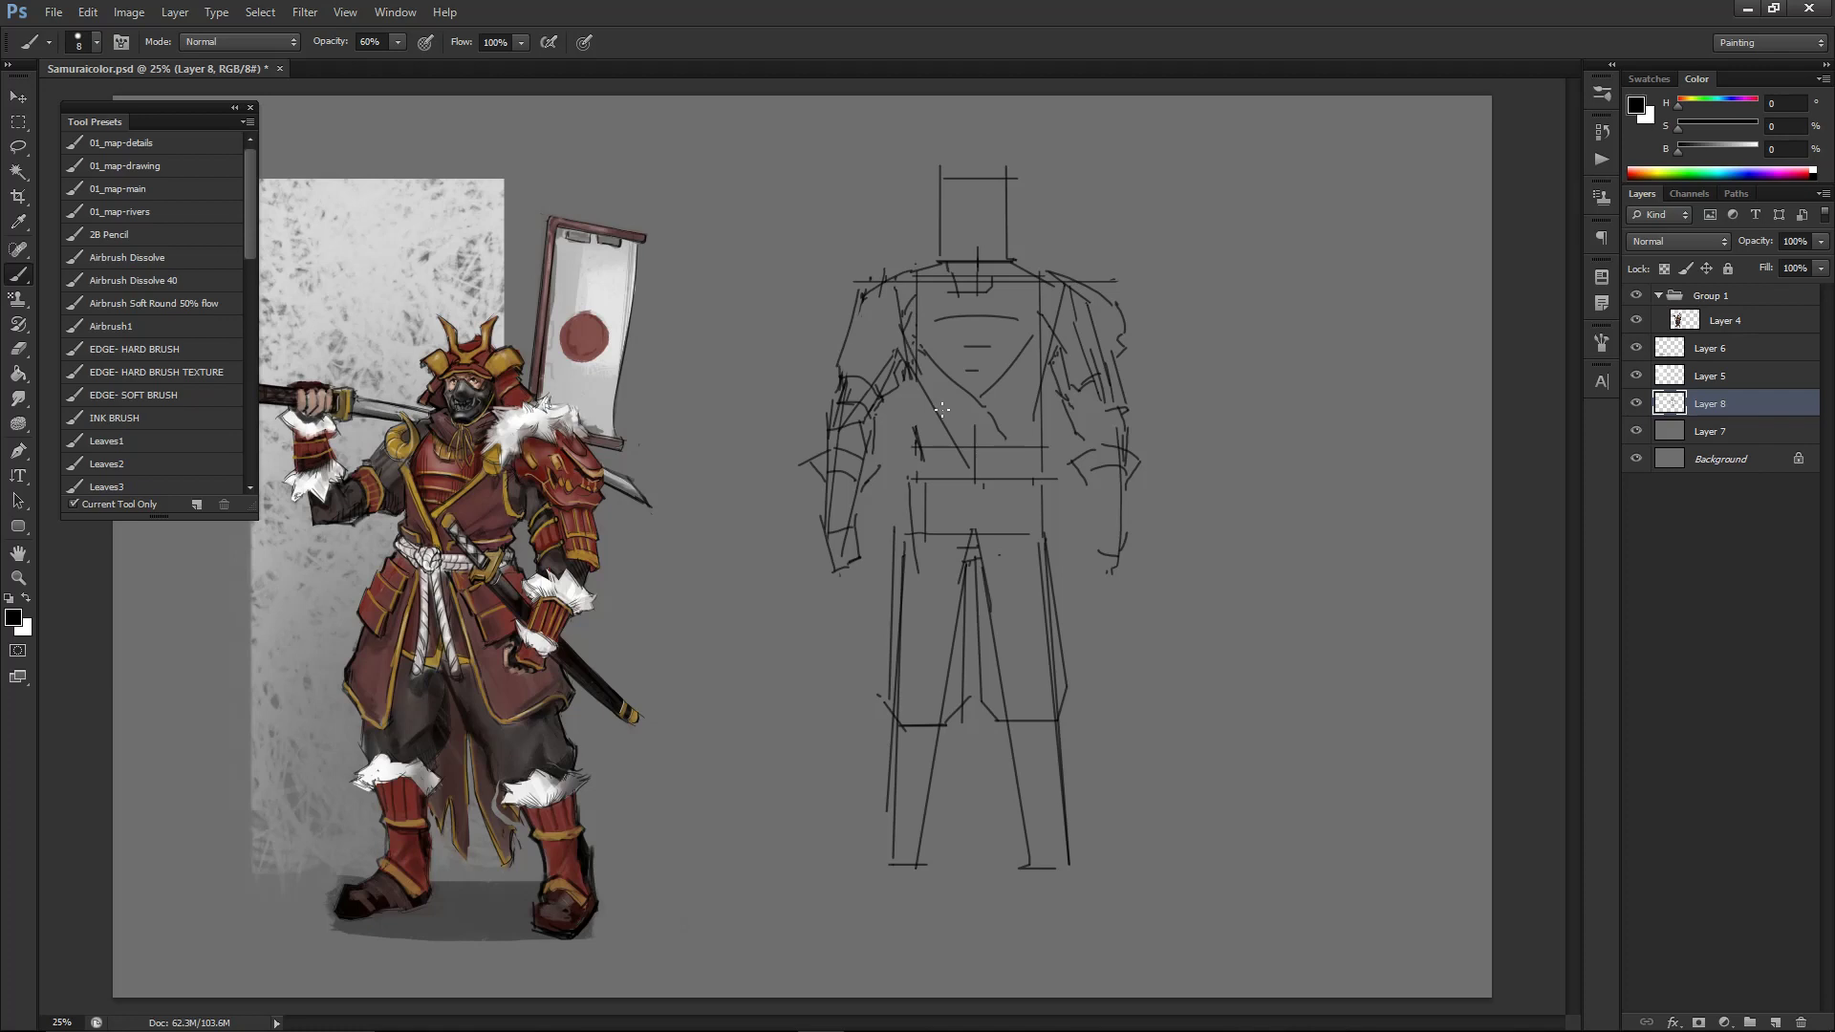
pyautogui.hotkey('ctrl', 'z')
pyautogui.moveTo(898, 313); pyautogui.dragTo(914, 408)
pyautogui.press('e')
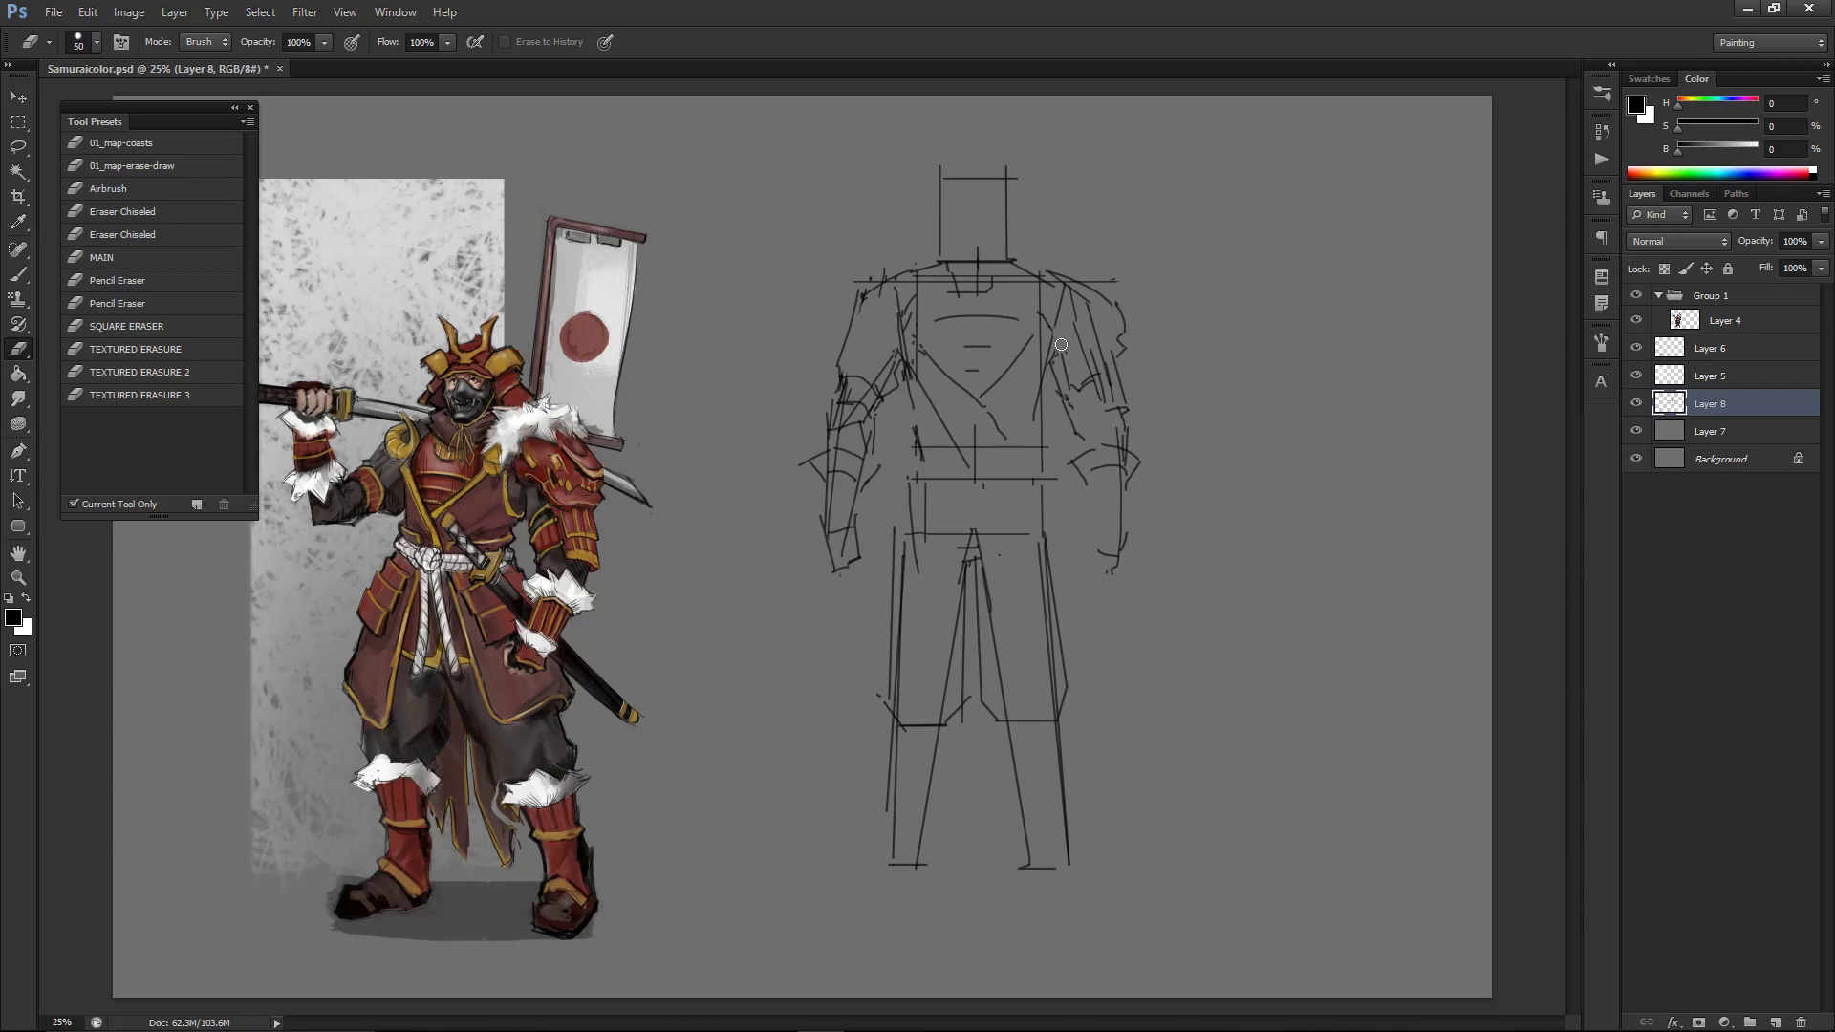
pyautogui.press('b')
pyautogui.press('e')
pyautogui.press('b')
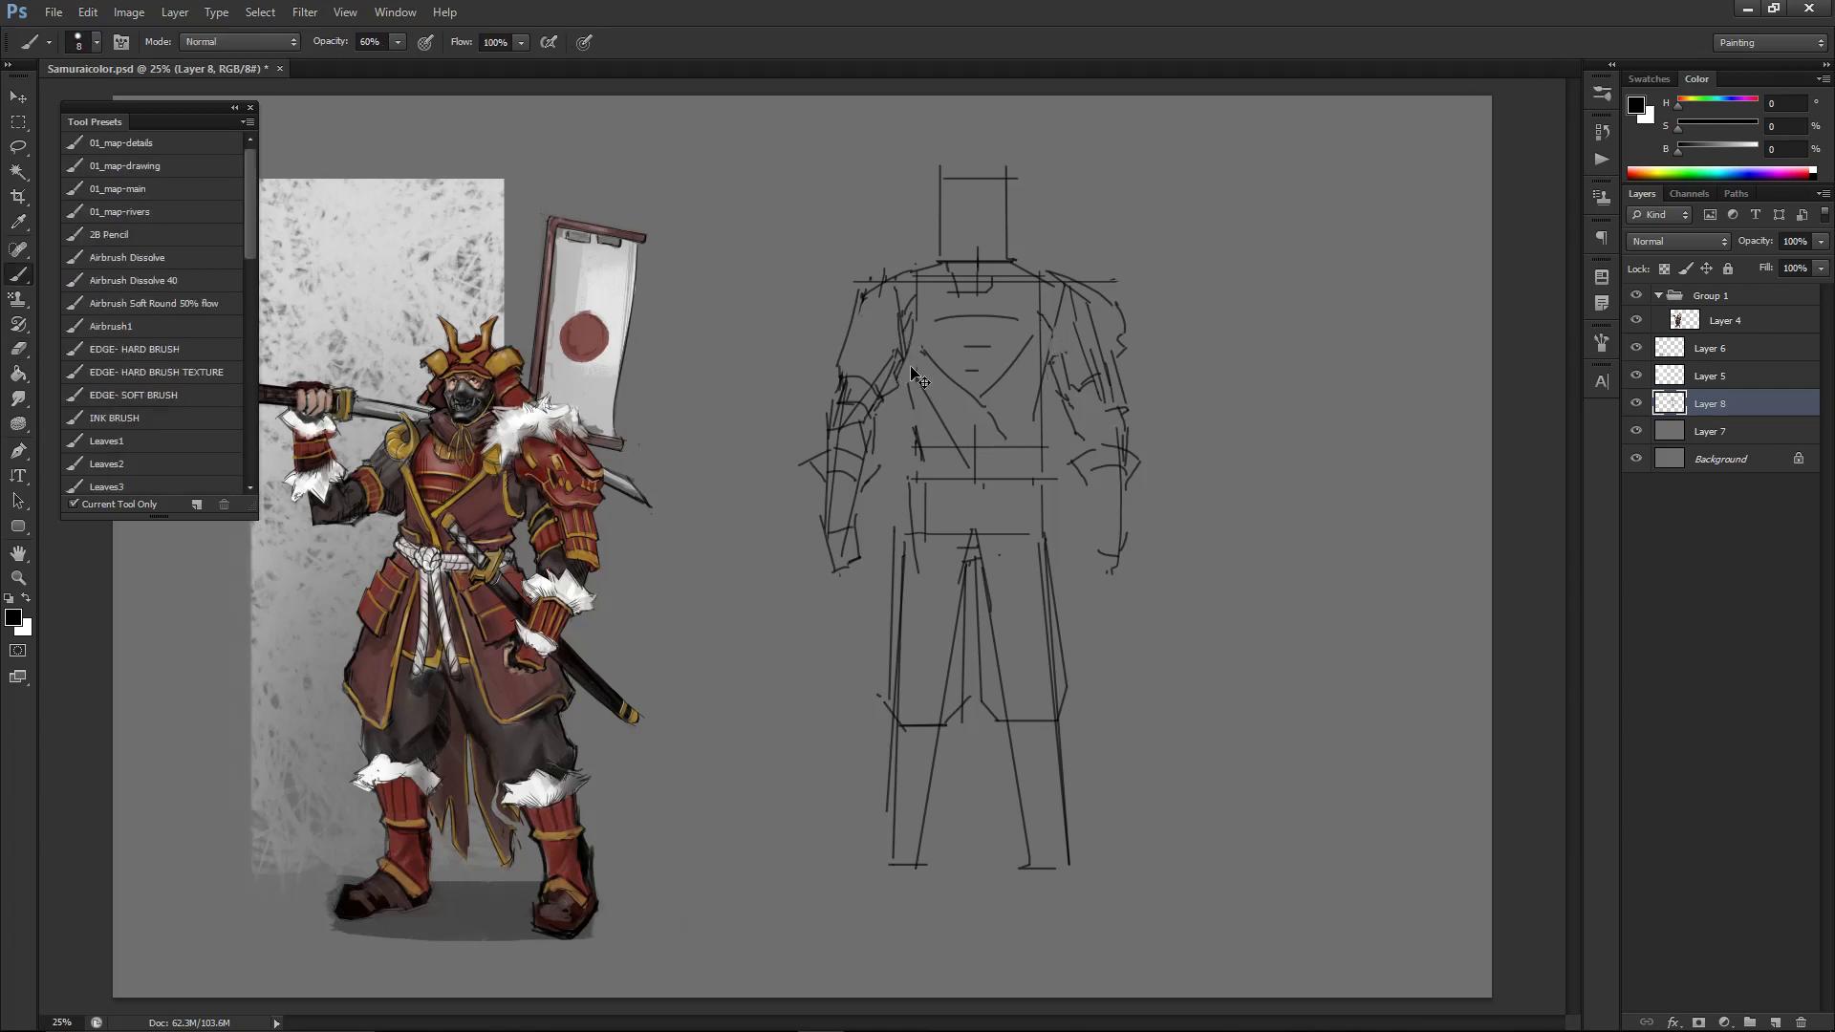
pyautogui.hotkey('ctrl', 'z')
pyautogui.moveTo(898, 363); pyautogui.dragTo(913, 419)
# - Clean up the lines at the waist and sketch a narrow belt band with angled ends across it
pyautogui.press('e')
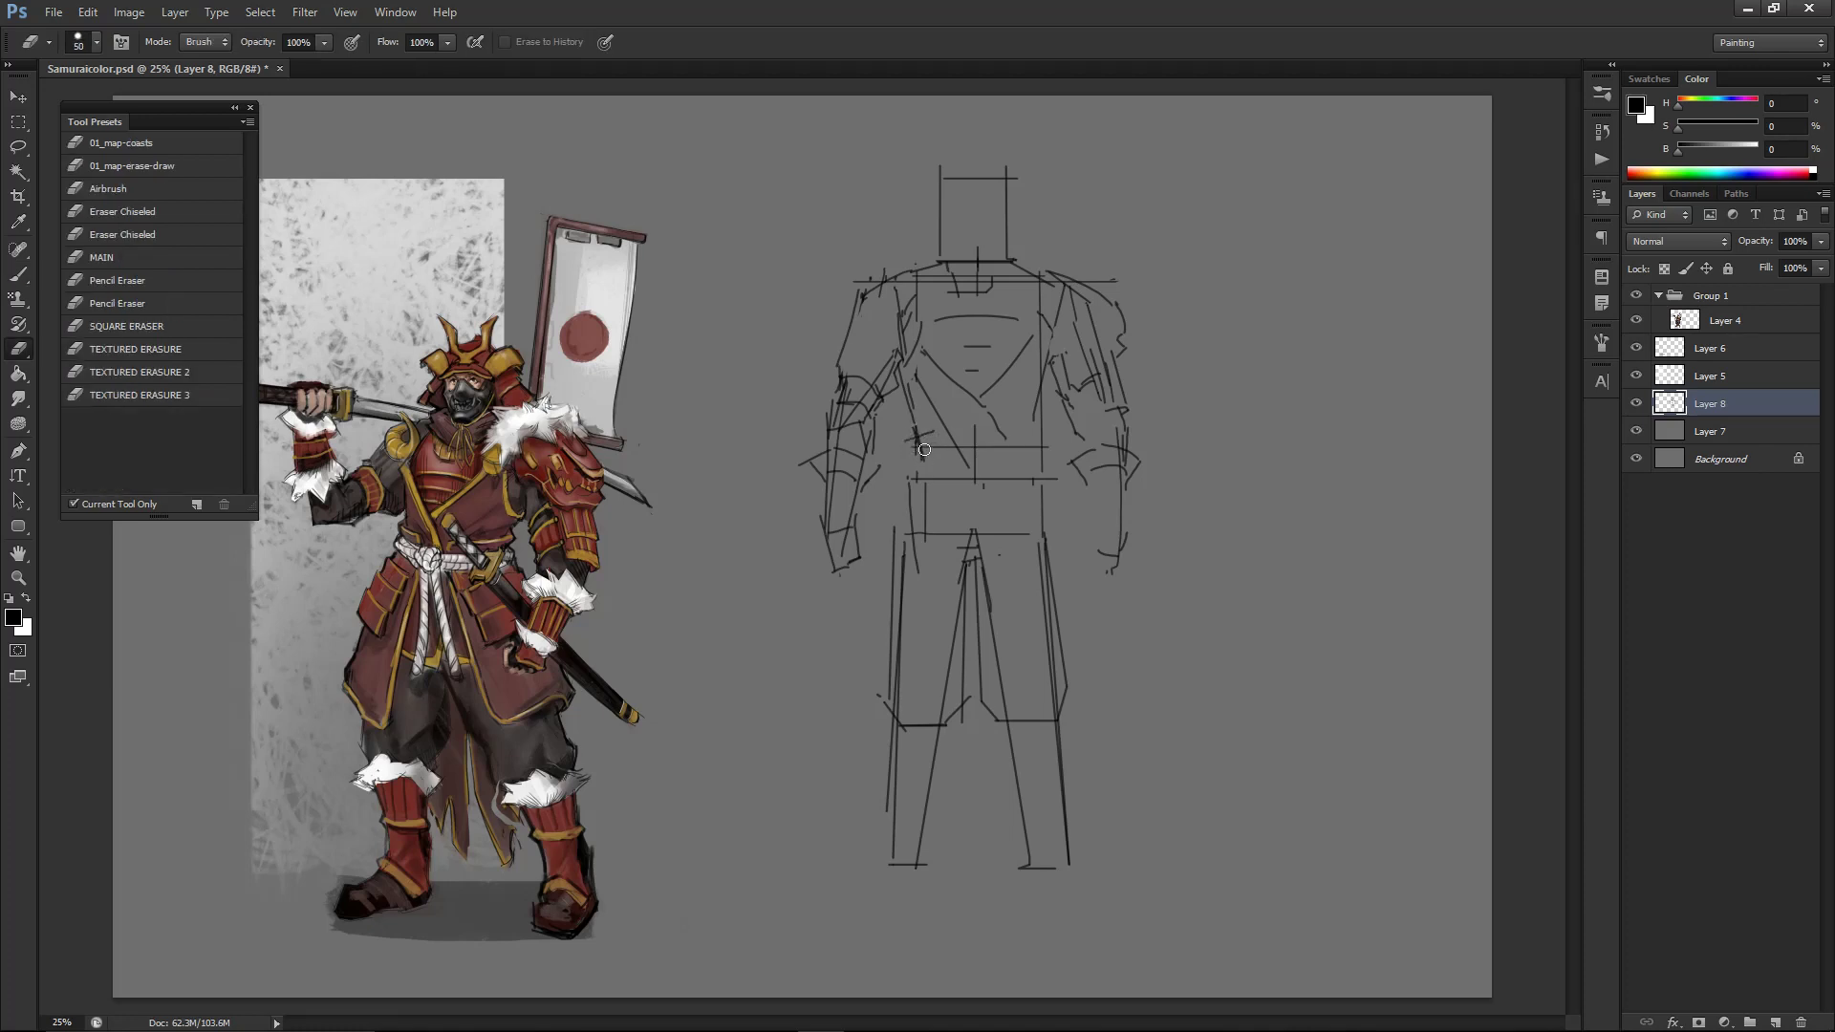
pyautogui.press('b')
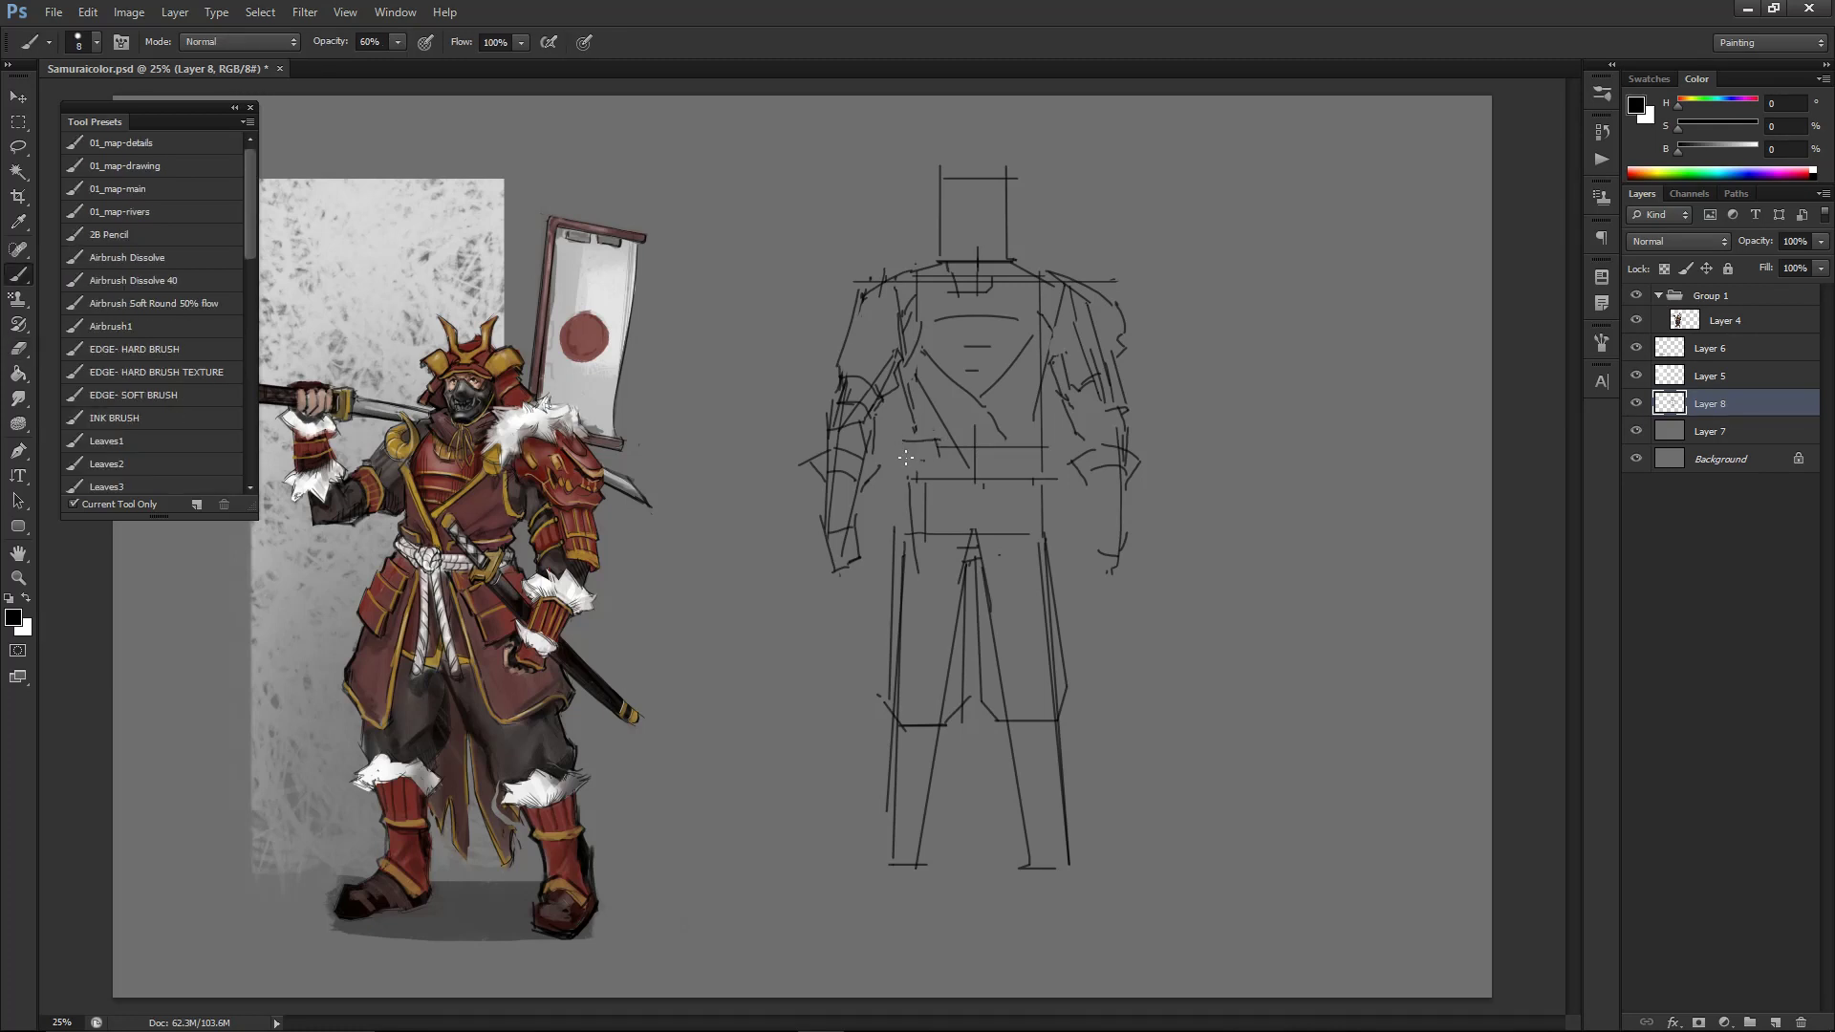
pyautogui.moveTo(1029, 437); pyautogui.dragTo(1021, 454)
pyautogui.moveTo(1010, 440)
pyautogui.mouseDown()
pyautogui.moveTo(1004, 462)
pyautogui.moveTo(1042, 442)
pyautogui.mouseUp()
pyautogui.hotkey('ctrl', 'z')
# - Sketch a long flared coat skirt from the waist over both thighs, redrawing its slanted outer edges as needed
pyautogui.moveTo(906, 478); pyautogui.dragTo(853, 639)
pyautogui.hotkey('ctrl', 'z')
pyautogui.moveTo(894, 476); pyautogui.dragTo(843, 648)
pyautogui.hotkey('ctrl', 'z')
pyautogui.moveTo(894, 470)
pyautogui.mouseDown()
pyautogui.moveTo(851, 656)
pyautogui.moveTo(905, 679)
pyautogui.mouseUp()
pyautogui.hotkey('ctrl', 'z')
pyautogui.moveTo(1053, 488)
pyautogui.mouseDown()
pyautogui.moveTo(1086, 640)
pyautogui.moveTo(1038, 670)
pyautogui.mouseUp()
pyautogui.hotkey('ctrl', '-')
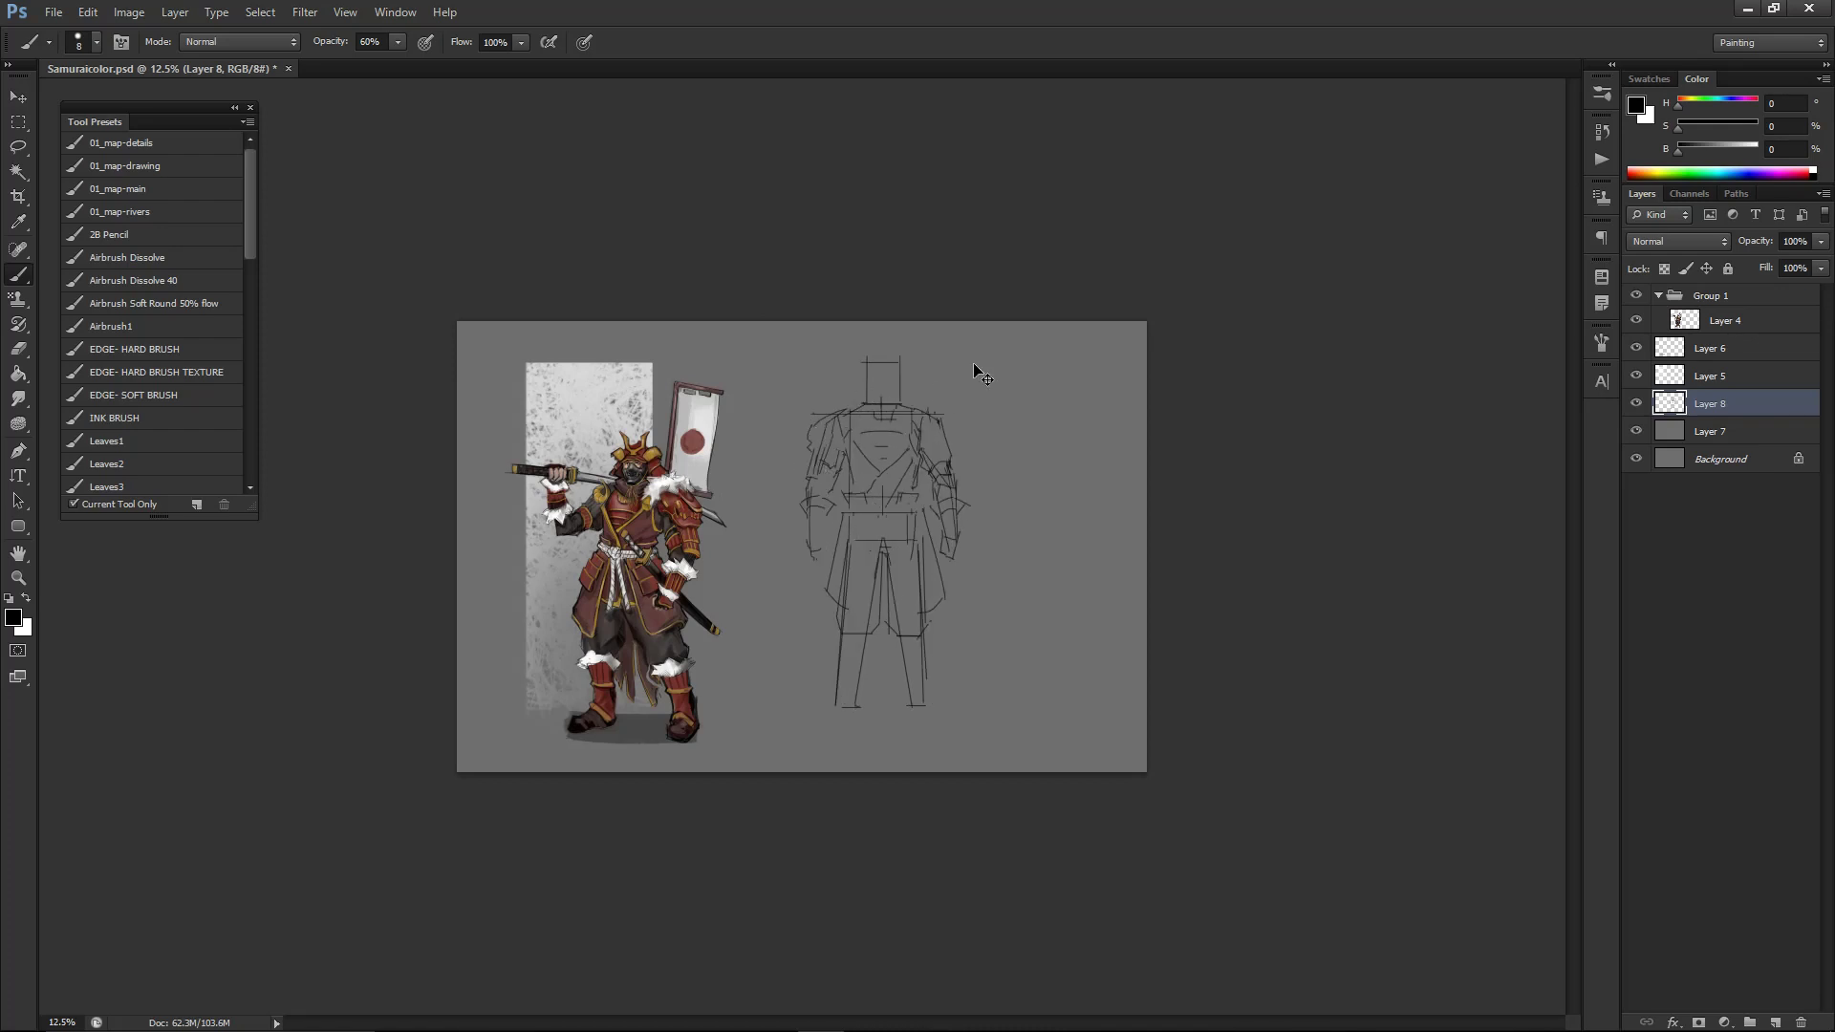
# - Sketch jagged fur strokes on the shoulder beside the neck, undoing and redrawing them as needed
pyautogui.hotkey('ctrl', '+')
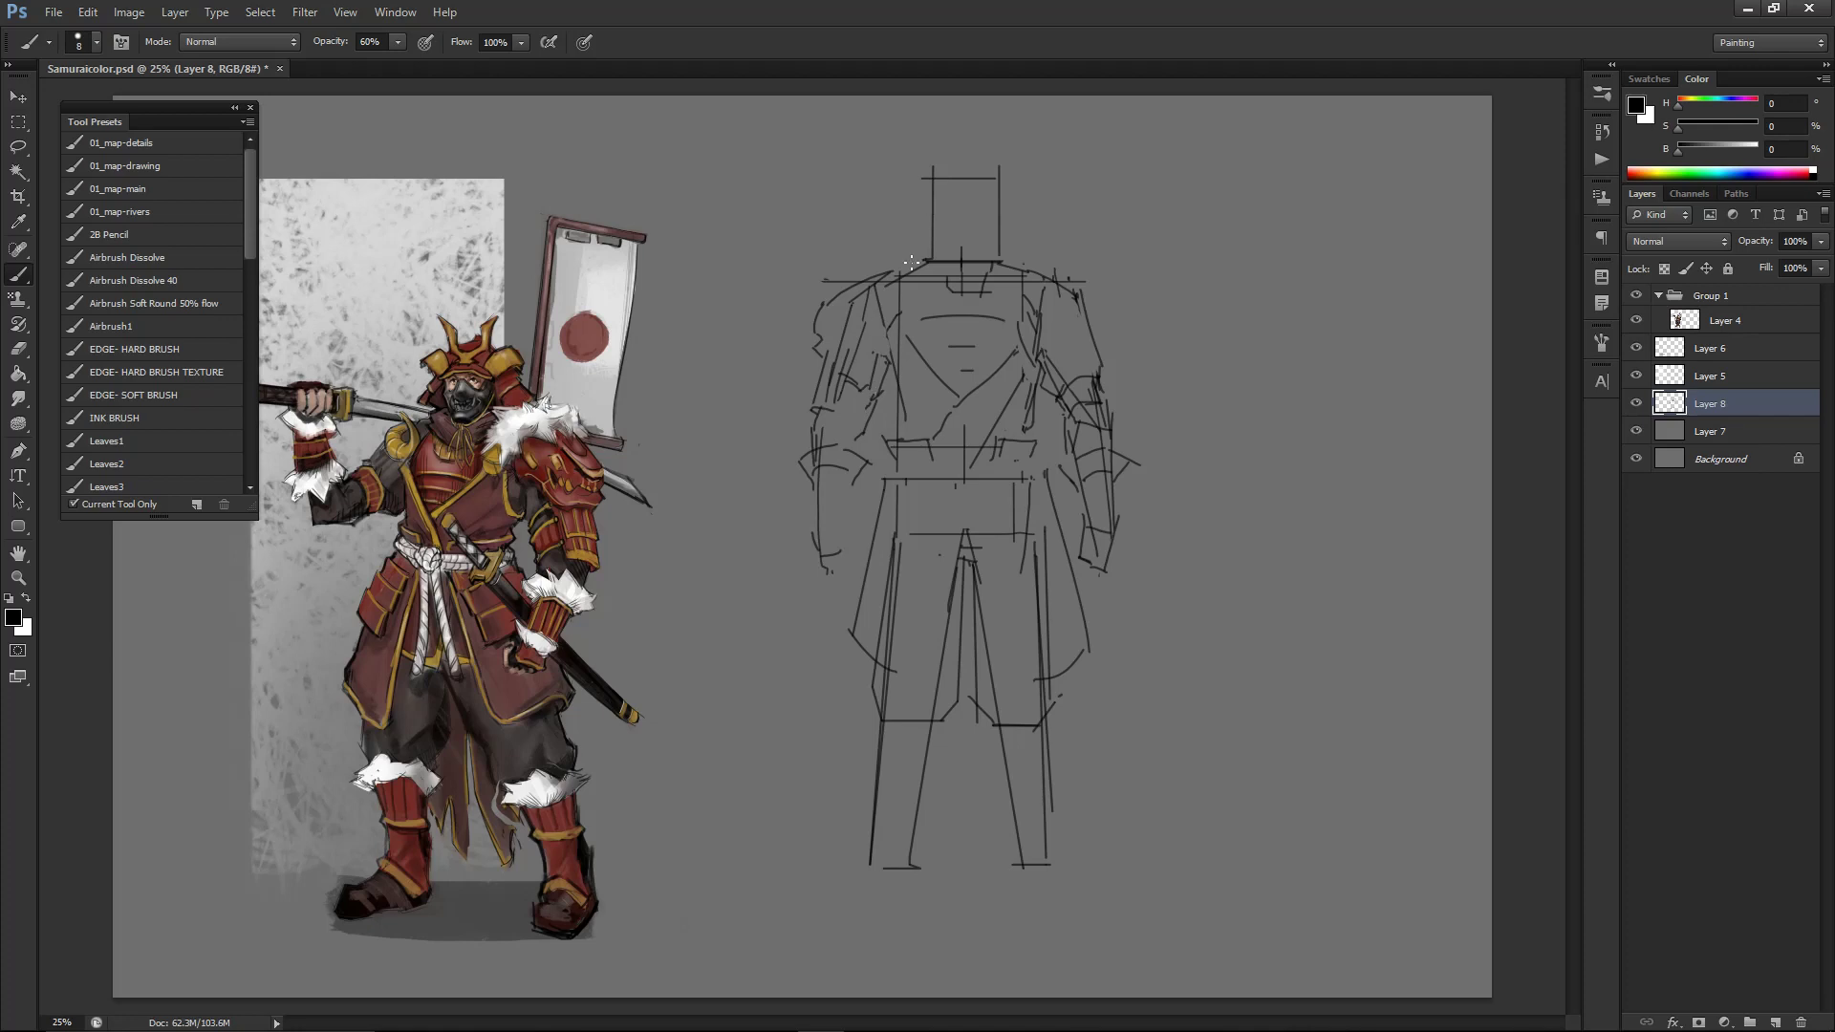
pyautogui.moveTo(879, 260); pyautogui.dragTo(913, 279)
pyautogui.hotkey('ctrl', 'z')
pyautogui.hotkey('ctrl', 'z')
pyautogui.hotkey('ctrl', 'z')
pyautogui.hotkey('ctrl', 'z')
pyautogui.moveTo(879, 242); pyautogui.dragTo(917, 270)
pyautogui.hotkey('ctrl', 'z')
pyautogui.moveTo(898, 309)
pyautogui.mouseDown()
pyautogui.moveTo(933, 340)
pyautogui.moveTo(923, 324)
pyautogui.mouseUp()
# - Sketch a samurai helmet with sides flaring outwards around the block head
pyautogui.moveTo(889, 246); pyautogui.dragTo(942, 175)
pyautogui.moveTo(929, 193); pyautogui.dragTo(886, 234)
pyautogui.hotkey('ctrl', 'z')
pyautogui.moveTo(983, 175)
pyautogui.mouseDown()
pyautogui.moveTo(1047, 234)
pyautogui.moveTo(1023, 219)
pyautogui.moveTo(1049, 238)
pyautogui.moveTo(997, 256)
pyautogui.mouseUp()
pyautogui.hotkey('ctrl', 'z')
pyautogui.hotkey('ctrl', 'z')
pyautogui.hotkey('ctrl', 'z')
pyautogui.hotkey('ctrl', 'z')
# - Lasso the helmet and head, scale them down slightly, nudge them sideways, apply the transform and deselect
pyautogui.hotkey('ctrl', '+')
pyautogui.moveTo(956, 362); pyautogui.dragTo(971, 480)
pyautogui.press('l')
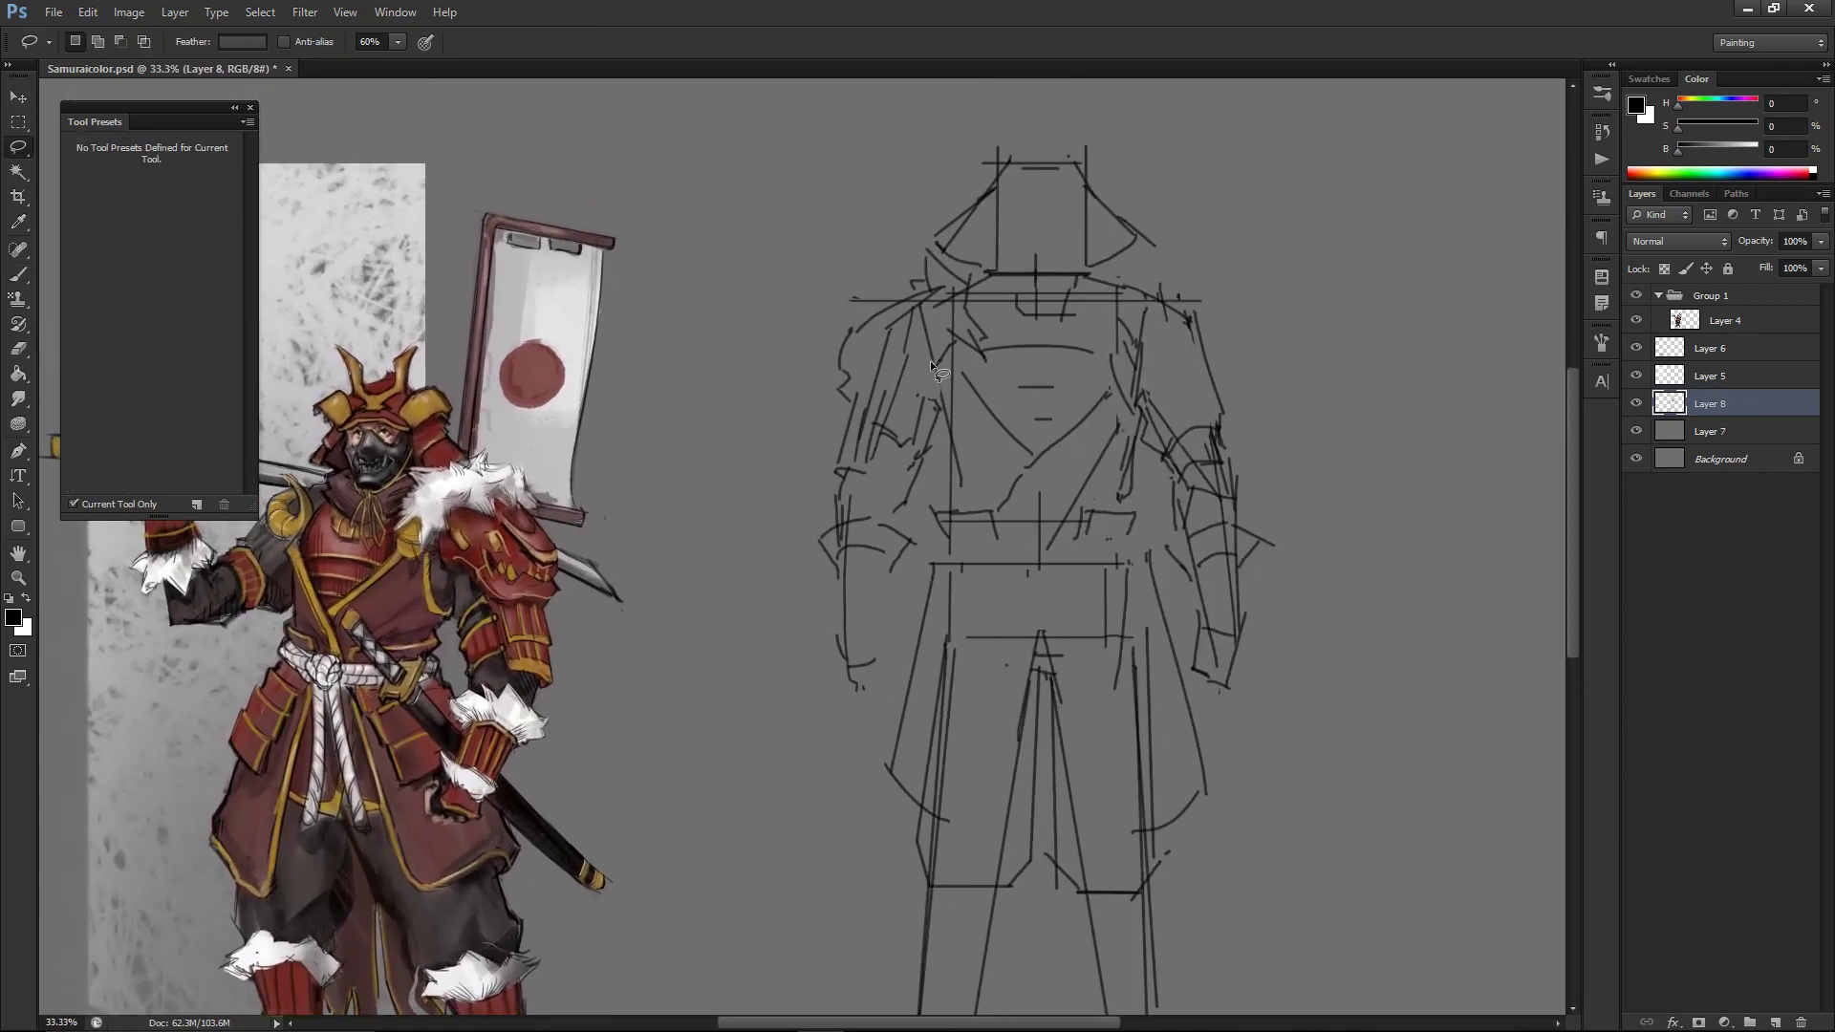
pyautogui.moveTo(953, 178)
pyautogui.mouseDown()
pyautogui.moveTo(925, 236)
pyautogui.moveTo(967, 270)
pyautogui.moveTo(1123, 272)
pyautogui.moveTo(1192, 226)
pyautogui.moveTo(1110, 127)
pyautogui.moveTo(958, 141)
pyautogui.mouseUp()
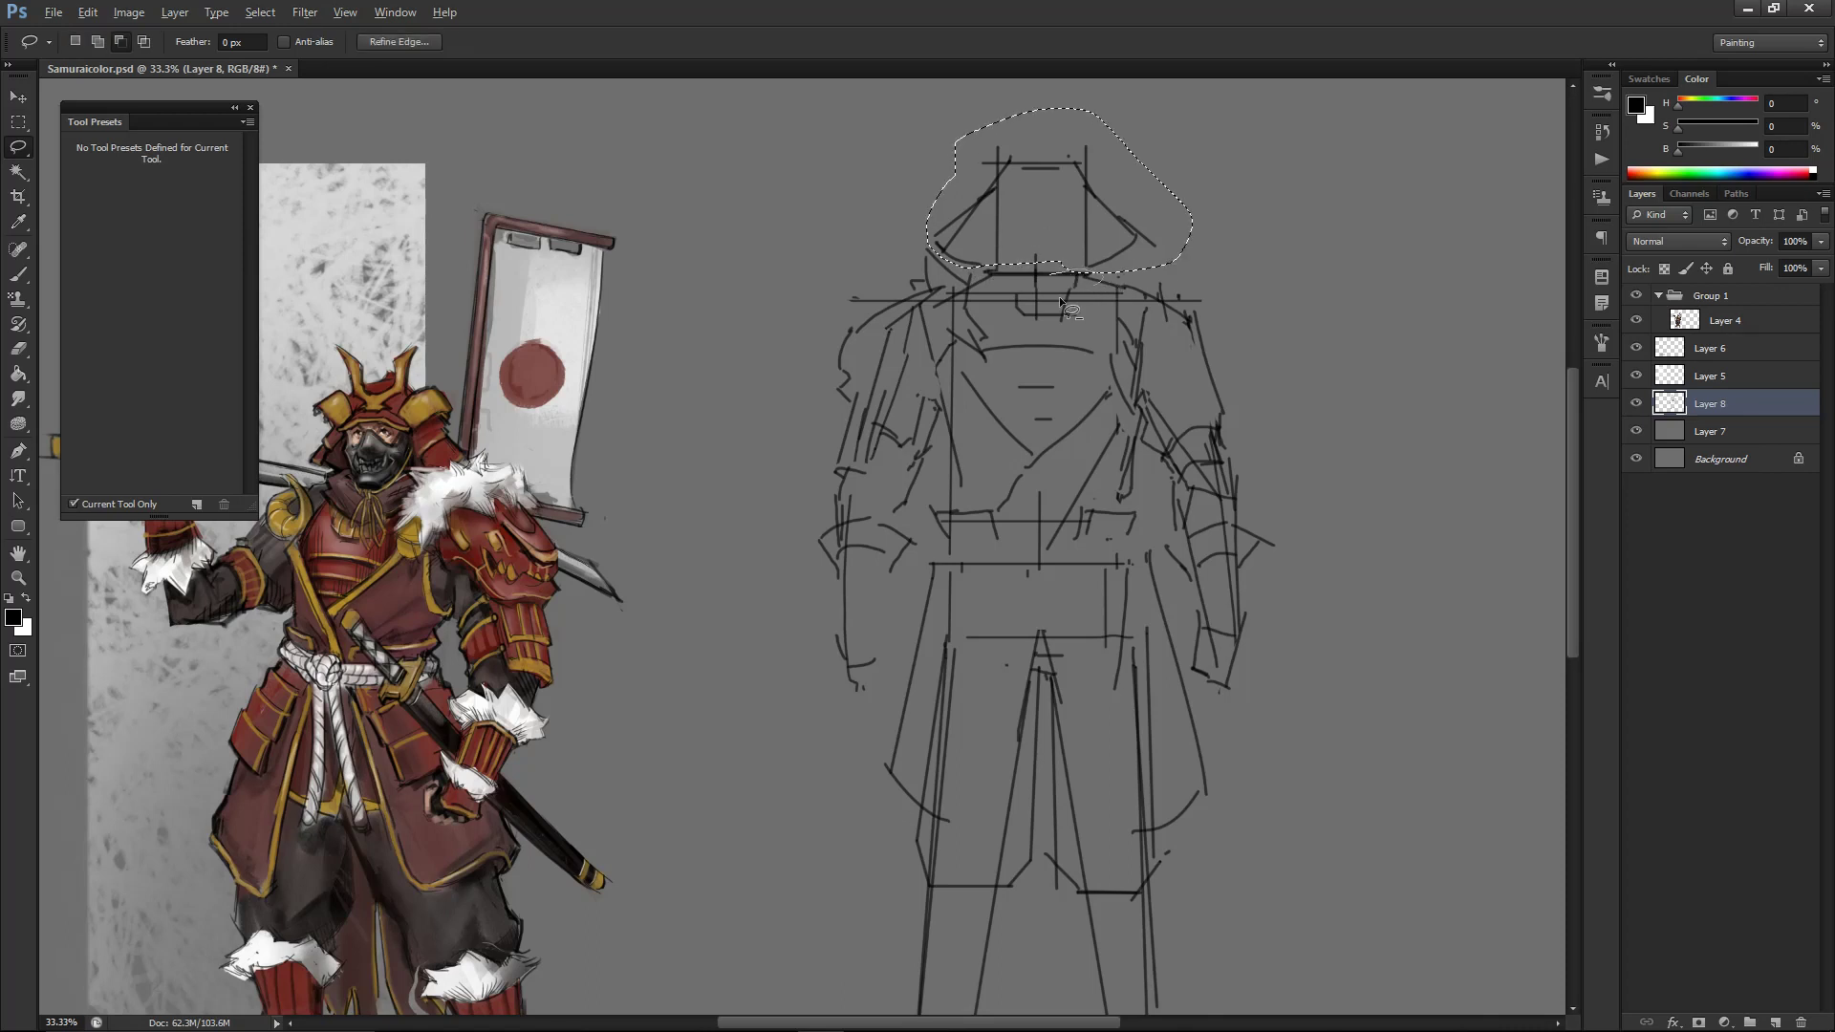
pyautogui.hotkey('ctrl', 't')
pyautogui.moveTo(1191, 108); pyautogui.dragTo(1168, 123)
pyautogui.moveTo(1084, 181); pyautogui.dragTo(1056, 126)
pyautogui.press('Left')
pyautogui.press('Left')
pyautogui.press('Left')
pyautogui.press('Left')
pyautogui.press('Return')
pyautogui.press('l')
pyautogui.hotkey('ctrl', 'd')
pyautogui.press('e')
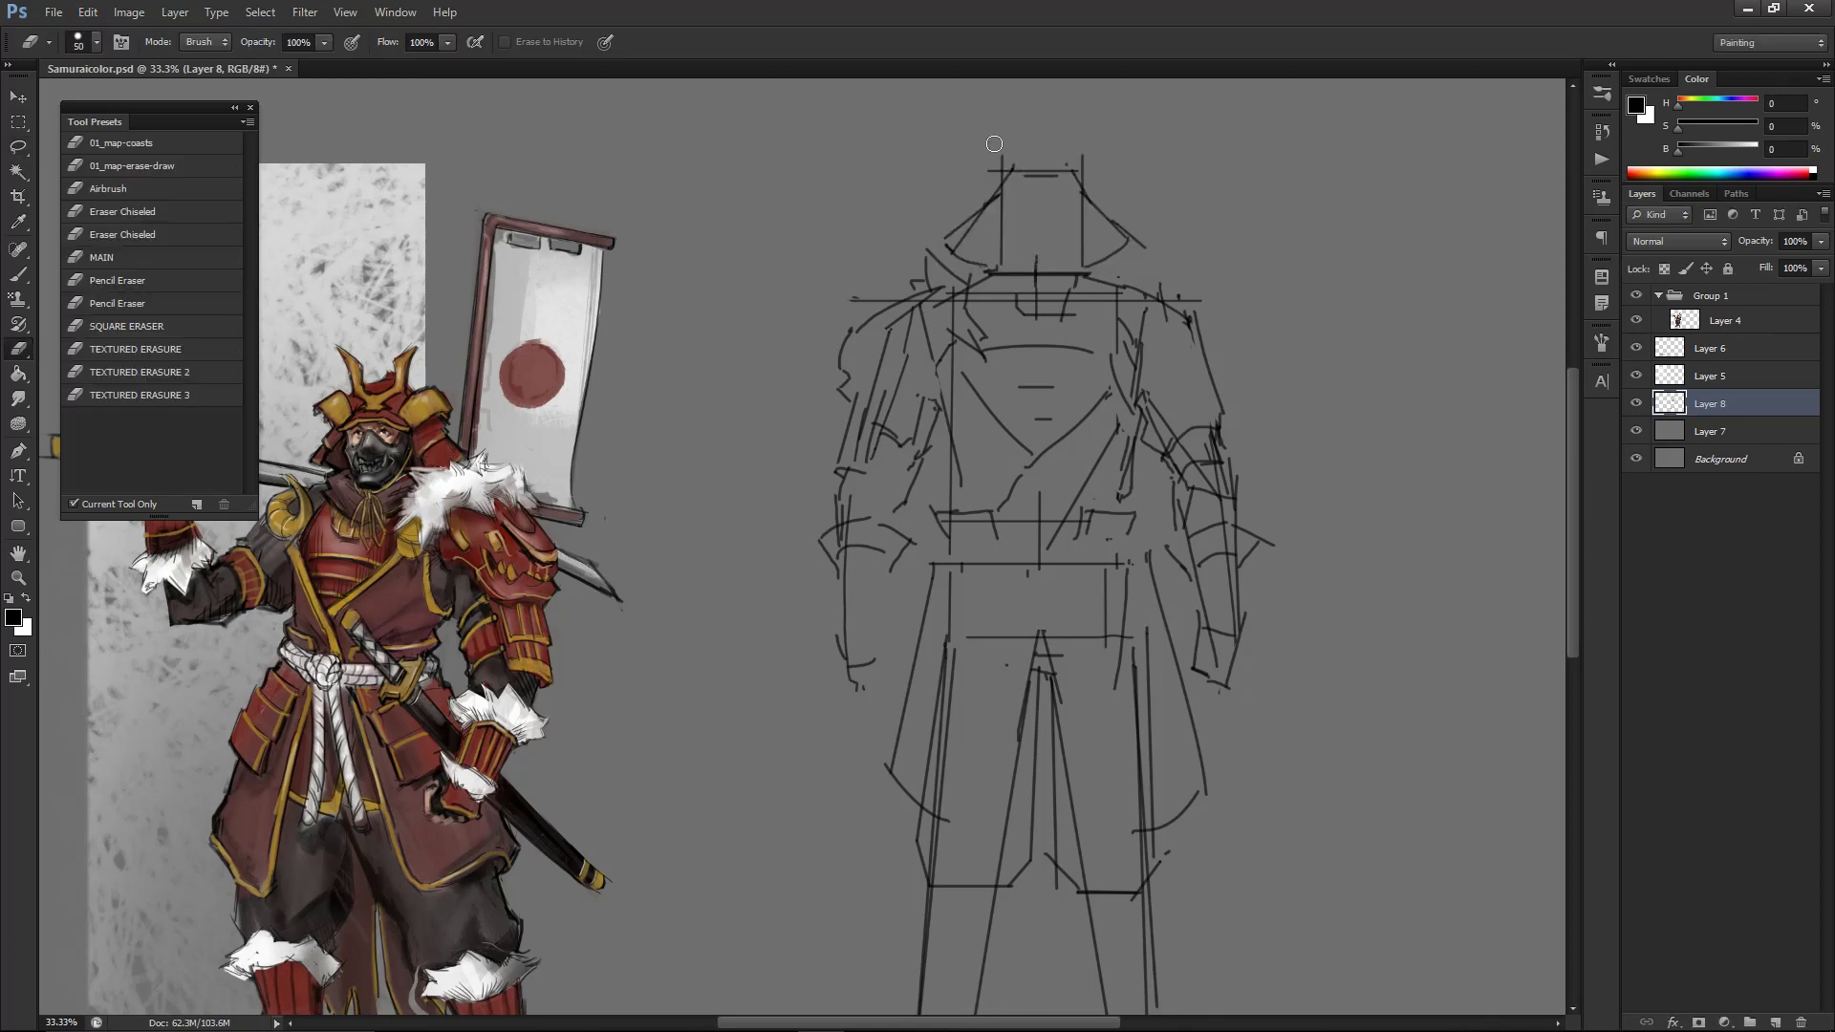
# - Angle the helmet's upper corners and draw a horizontal brow line across the face
pyautogui.press('b')
pyautogui.moveTo(1060, 170); pyautogui.dragTo(1084, 191)
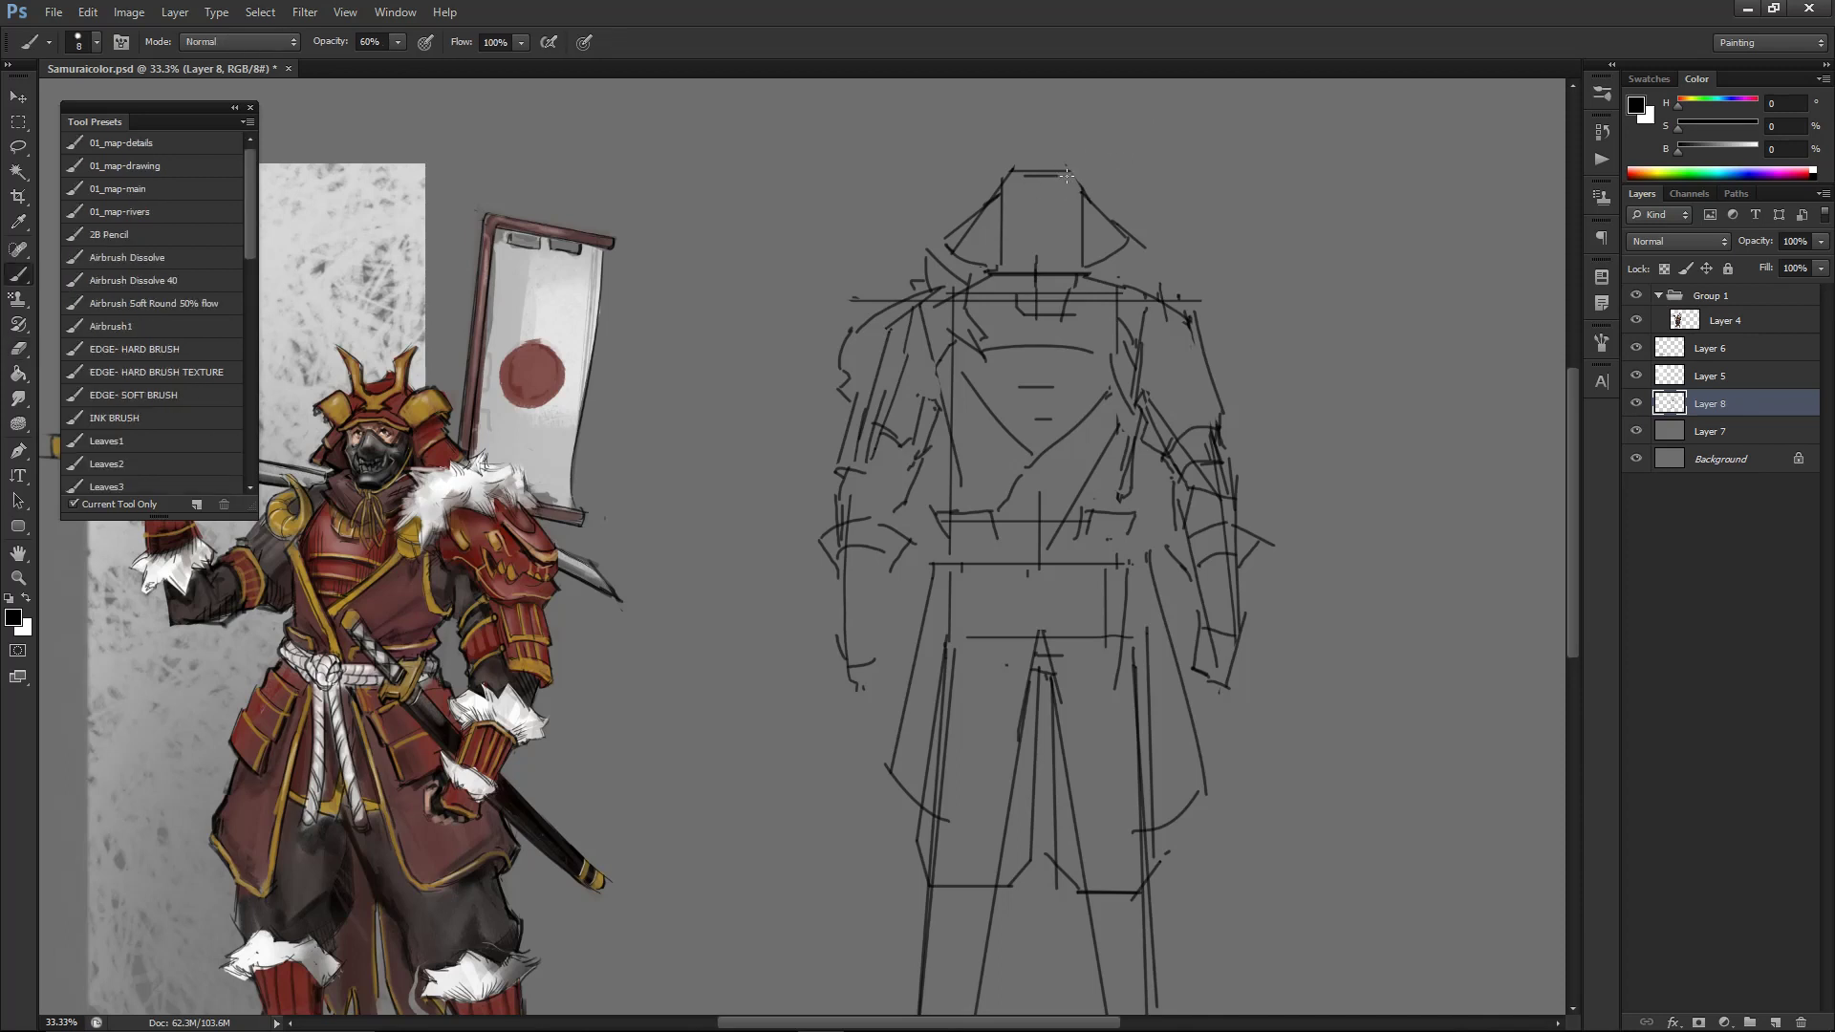
pyautogui.moveTo(1012, 212); pyautogui.dragTo(1070, 212)
# - Draw slanted cheek guards on both sides of the face and erase the excess of the helmet's flared edges
pyautogui.press('e')
pyautogui.moveTo(1087, 192)
pyautogui.mouseDown()
pyautogui.moveTo(1132, 247)
pyautogui.moveTo(1083, 194)
pyautogui.moveTo(1094, 264)
pyautogui.mouseUp()
pyautogui.press('b')
pyautogui.moveTo(994, 210)
pyautogui.mouseDown()
pyautogui.moveTo(974, 262)
pyautogui.moveTo(954, 252)
pyautogui.moveTo(974, 272)
pyautogui.mouseUp()
pyautogui.press('e')
pyautogui.press('b')
pyautogui.press('e')
pyautogui.moveTo(1116, 256)
pyautogui.mouseDown()
pyautogui.moveTo(1134, 240)
pyautogui.moveTo(1102, 253)
pyautogui.mouseUp()
pyautogui.press('b')
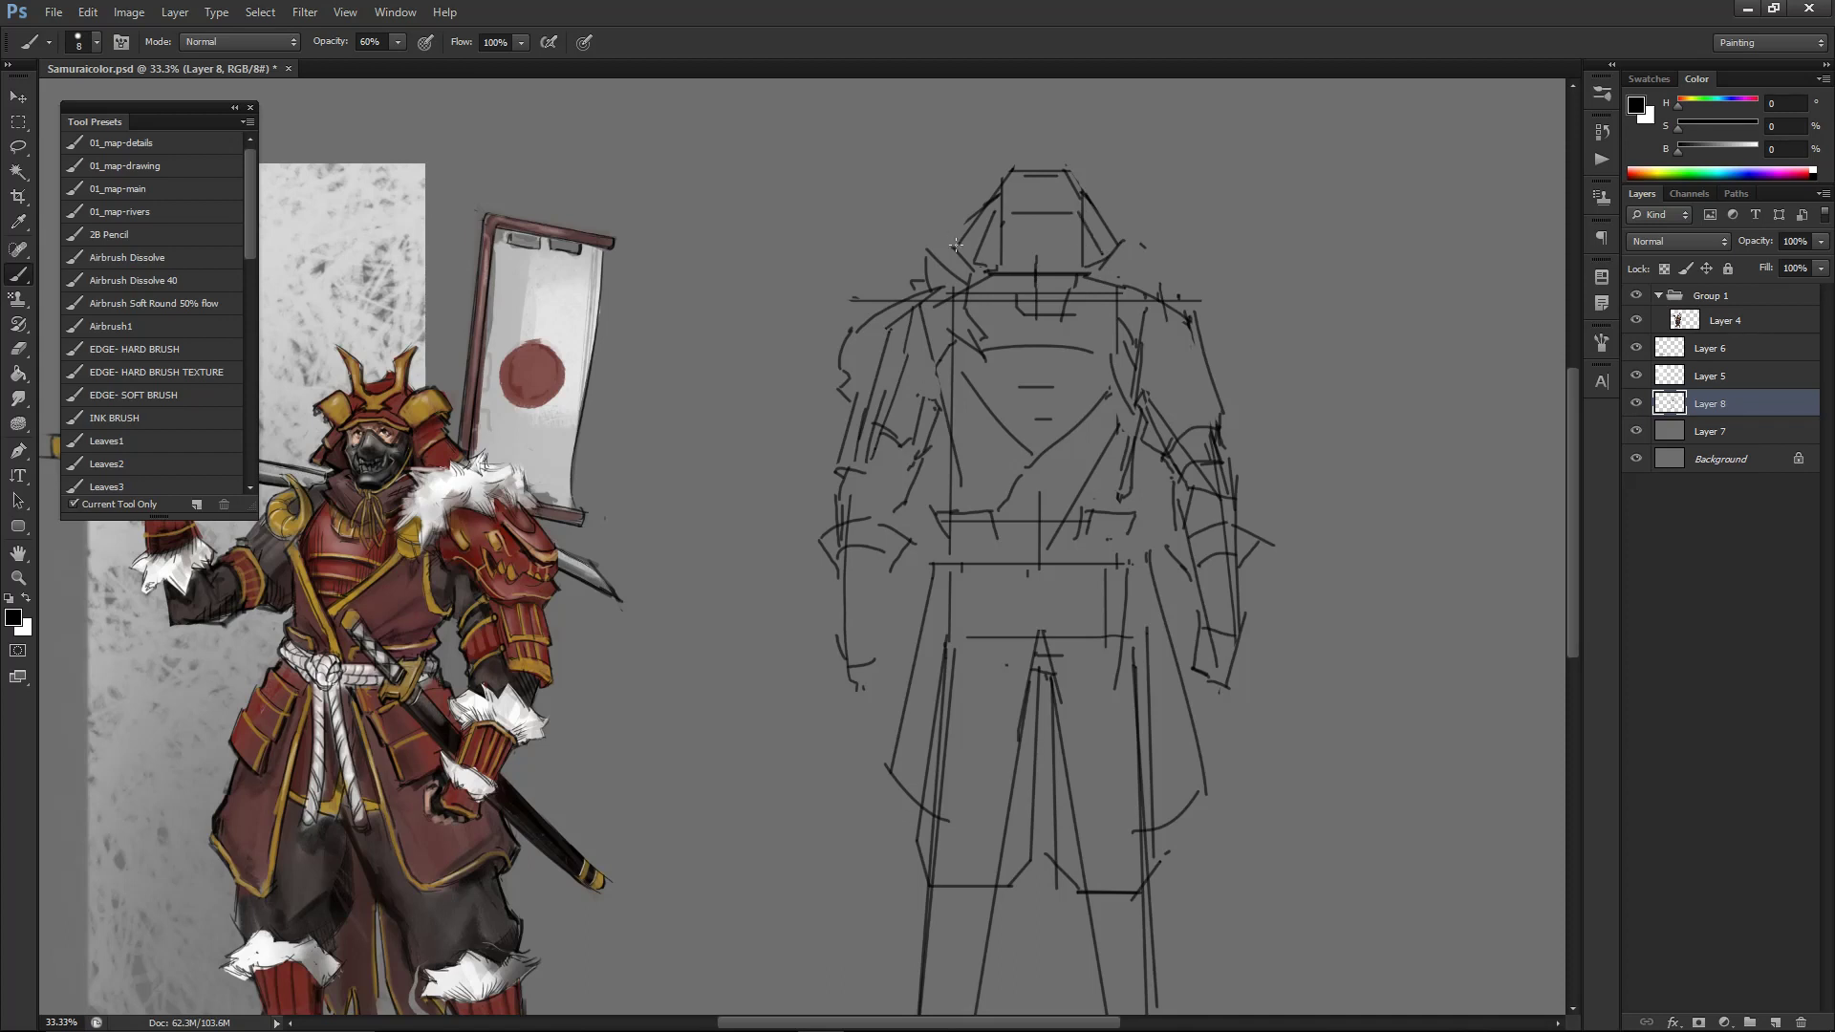
pyautogui.moveTo(975, 249)
pyautogui.mouseDown()
pyautogui.moveTo(997, 222)
pyautogui.moveTo(989, 241)
pyautogui.moveTo(1072, 213)
pyautogui.moveTo(1103, 237)
pyautogui.mouseUp()
# - Reshape the trouser legs so their edges taper to the hems below the knees, erasing the surplus lines
pyautogui.hotkey('ctrl', '-')
pyautogui.hotkey('ctrl', '-')
pyautogui.hotkey('ctrl', '-')
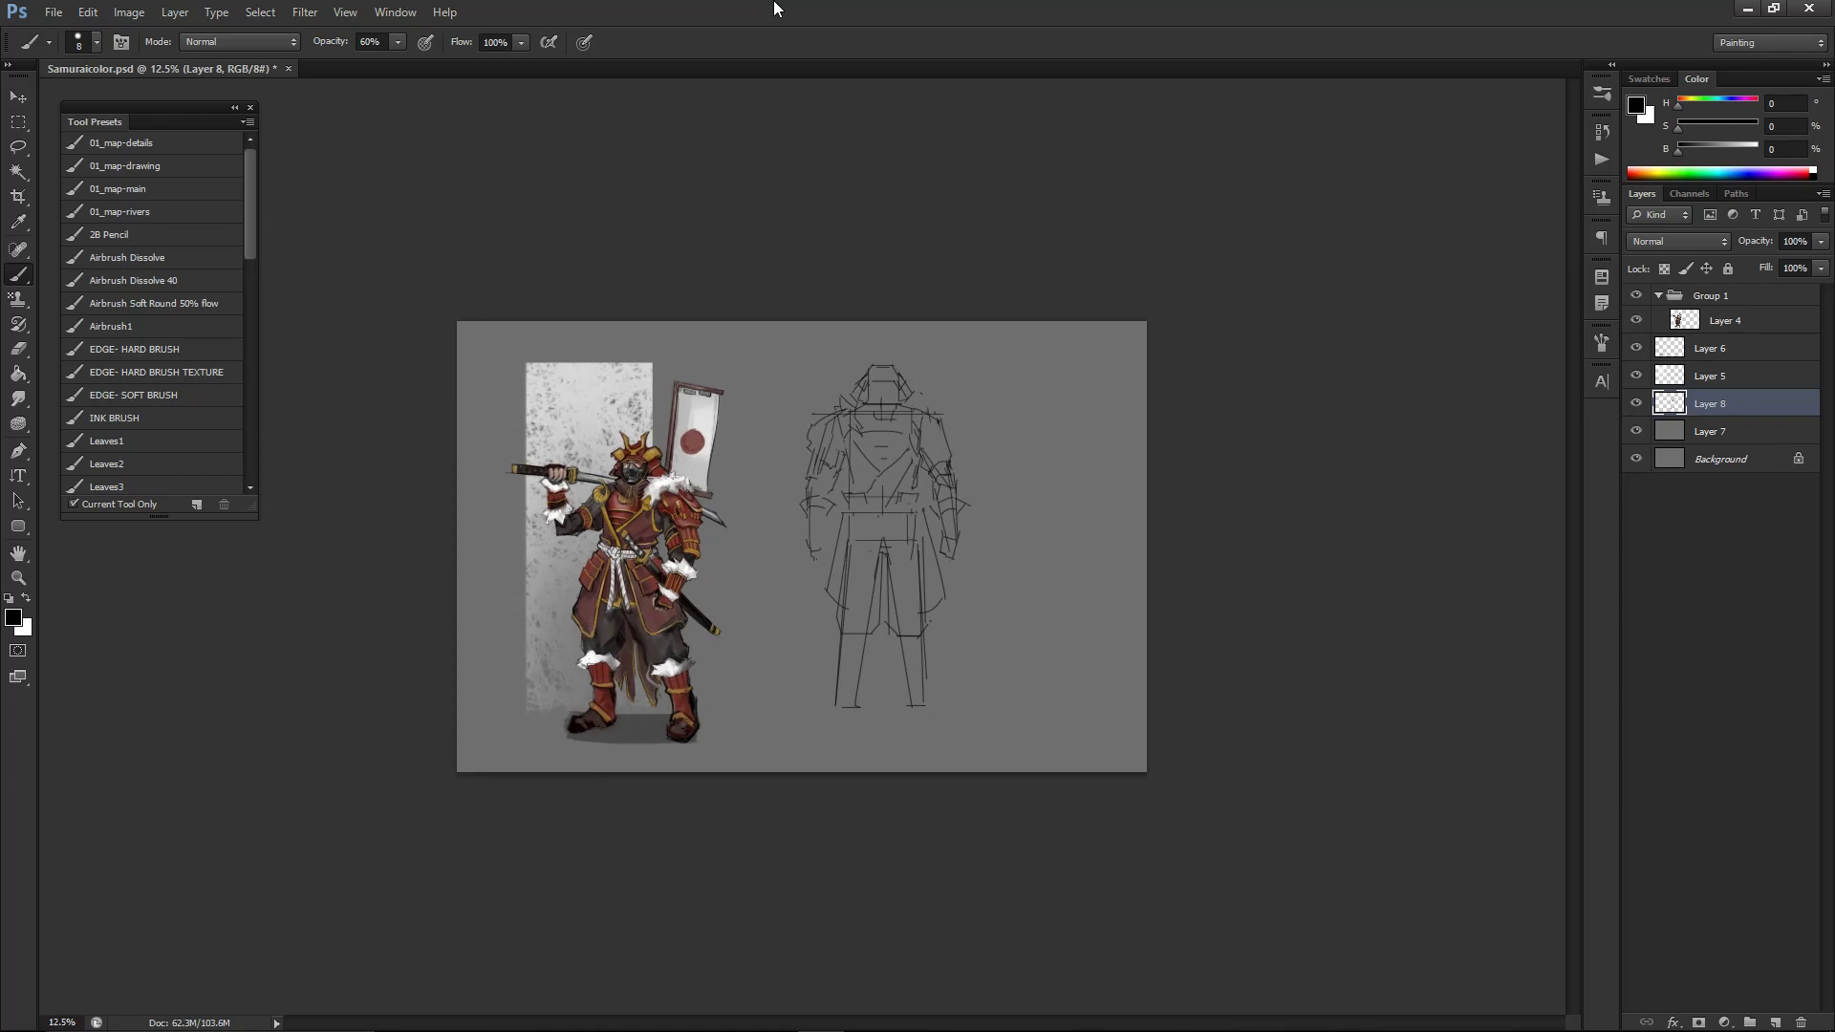
pyautogui.hotkey('ctrl', '+')
pyautogui.hotkey('ctrl', '+')
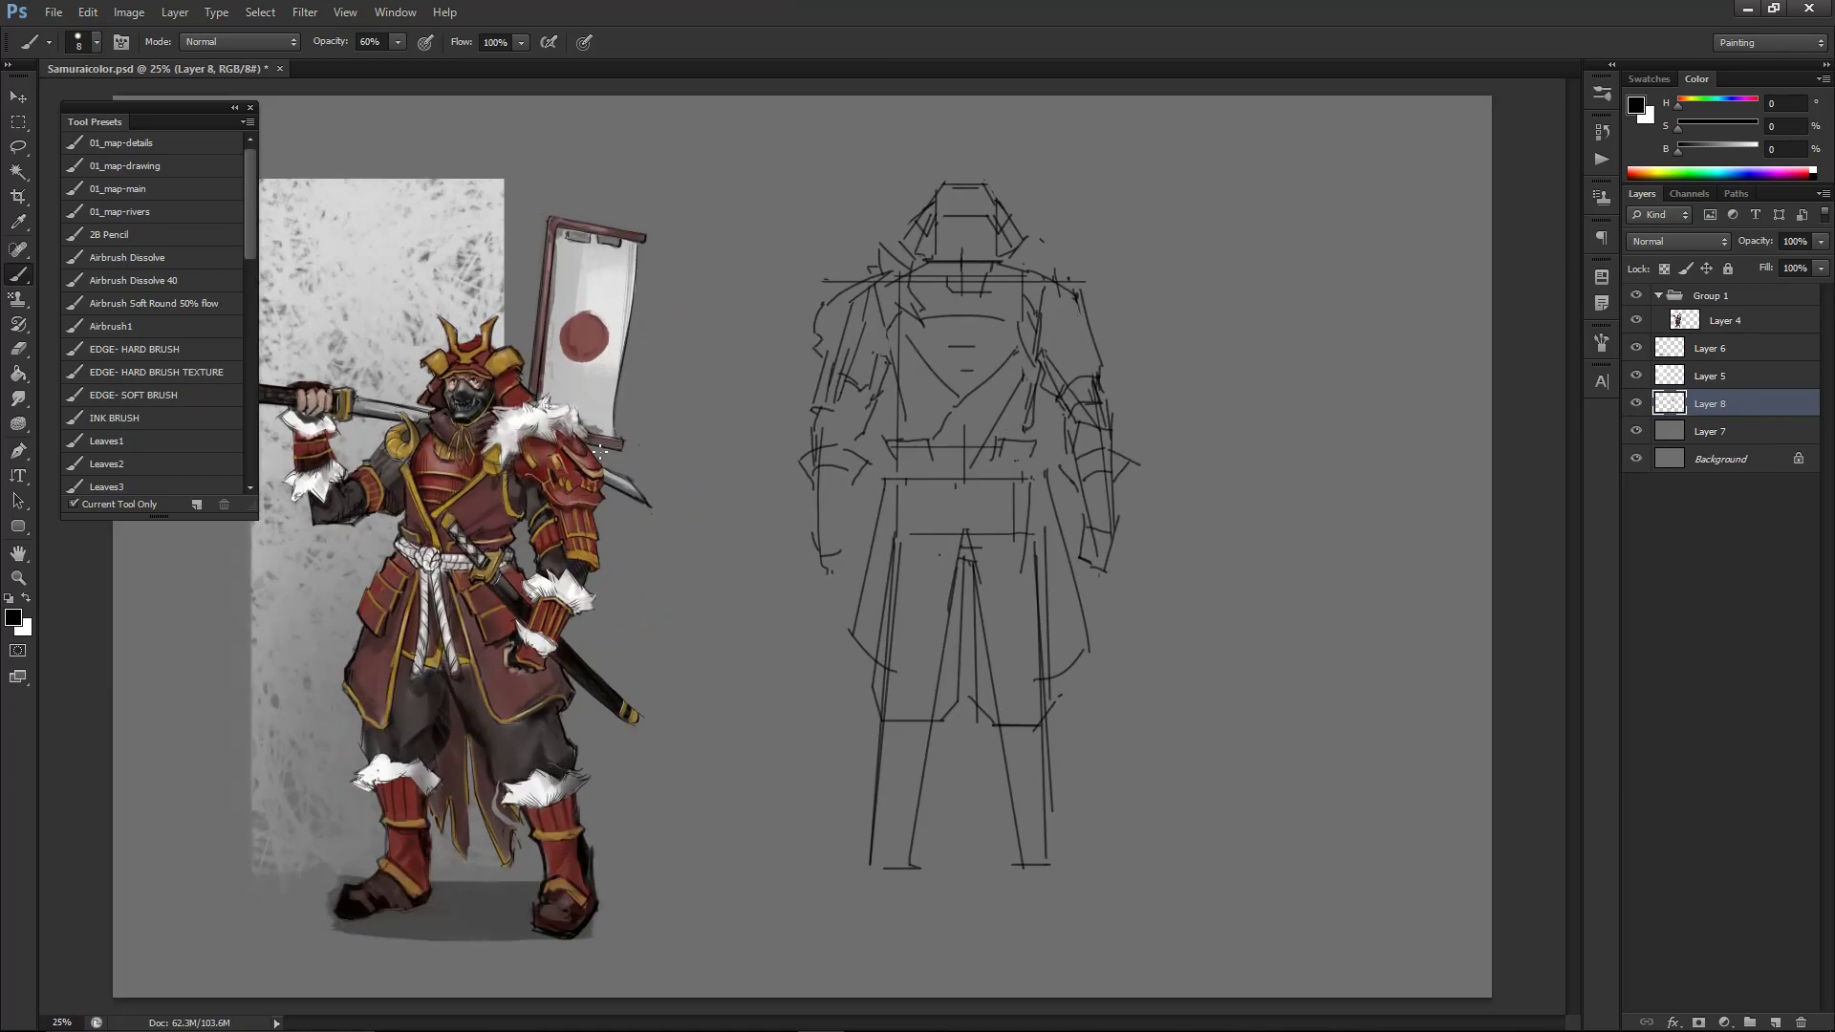
pyautogui.moveTo(890, 655)
pyautogui.mouseDown()
pyautogui.moveTo(906, 673)
pyautogui.moveTo(867, 685)
pyautogui.moveTo(882, 717)
pyautogui.mouseUp()
pyautogui.press('r')
pyautogui.press('e')
pyautogui.moveTo(945, 721)
pyautogui.mouseDown()
pyautogui.moveTo(958, 696)
pyautogui.moveTo(937, 718)
pyautogui.mouseUp()
pyautogui.press('b')
pyautogui.press('e')
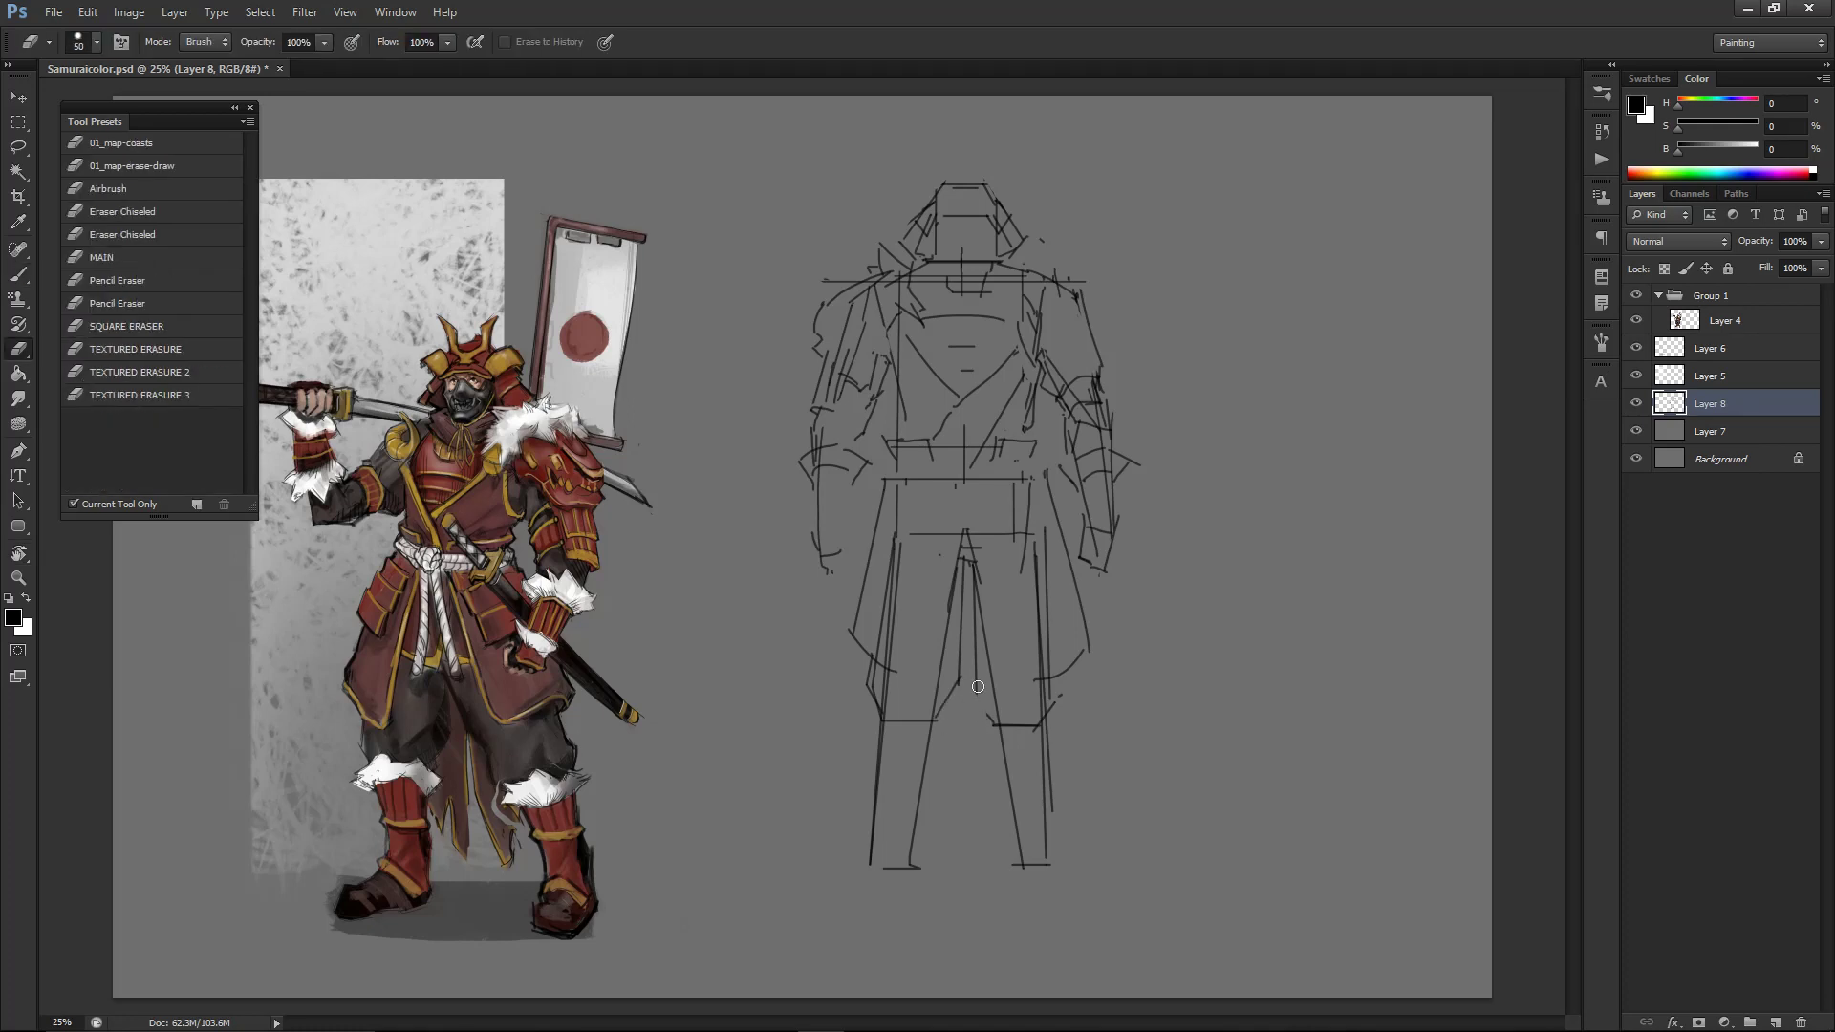
pyautogui.press('b')
pyautogui.moveTo(973, 690); pyautogui.dragTo(984, 712)
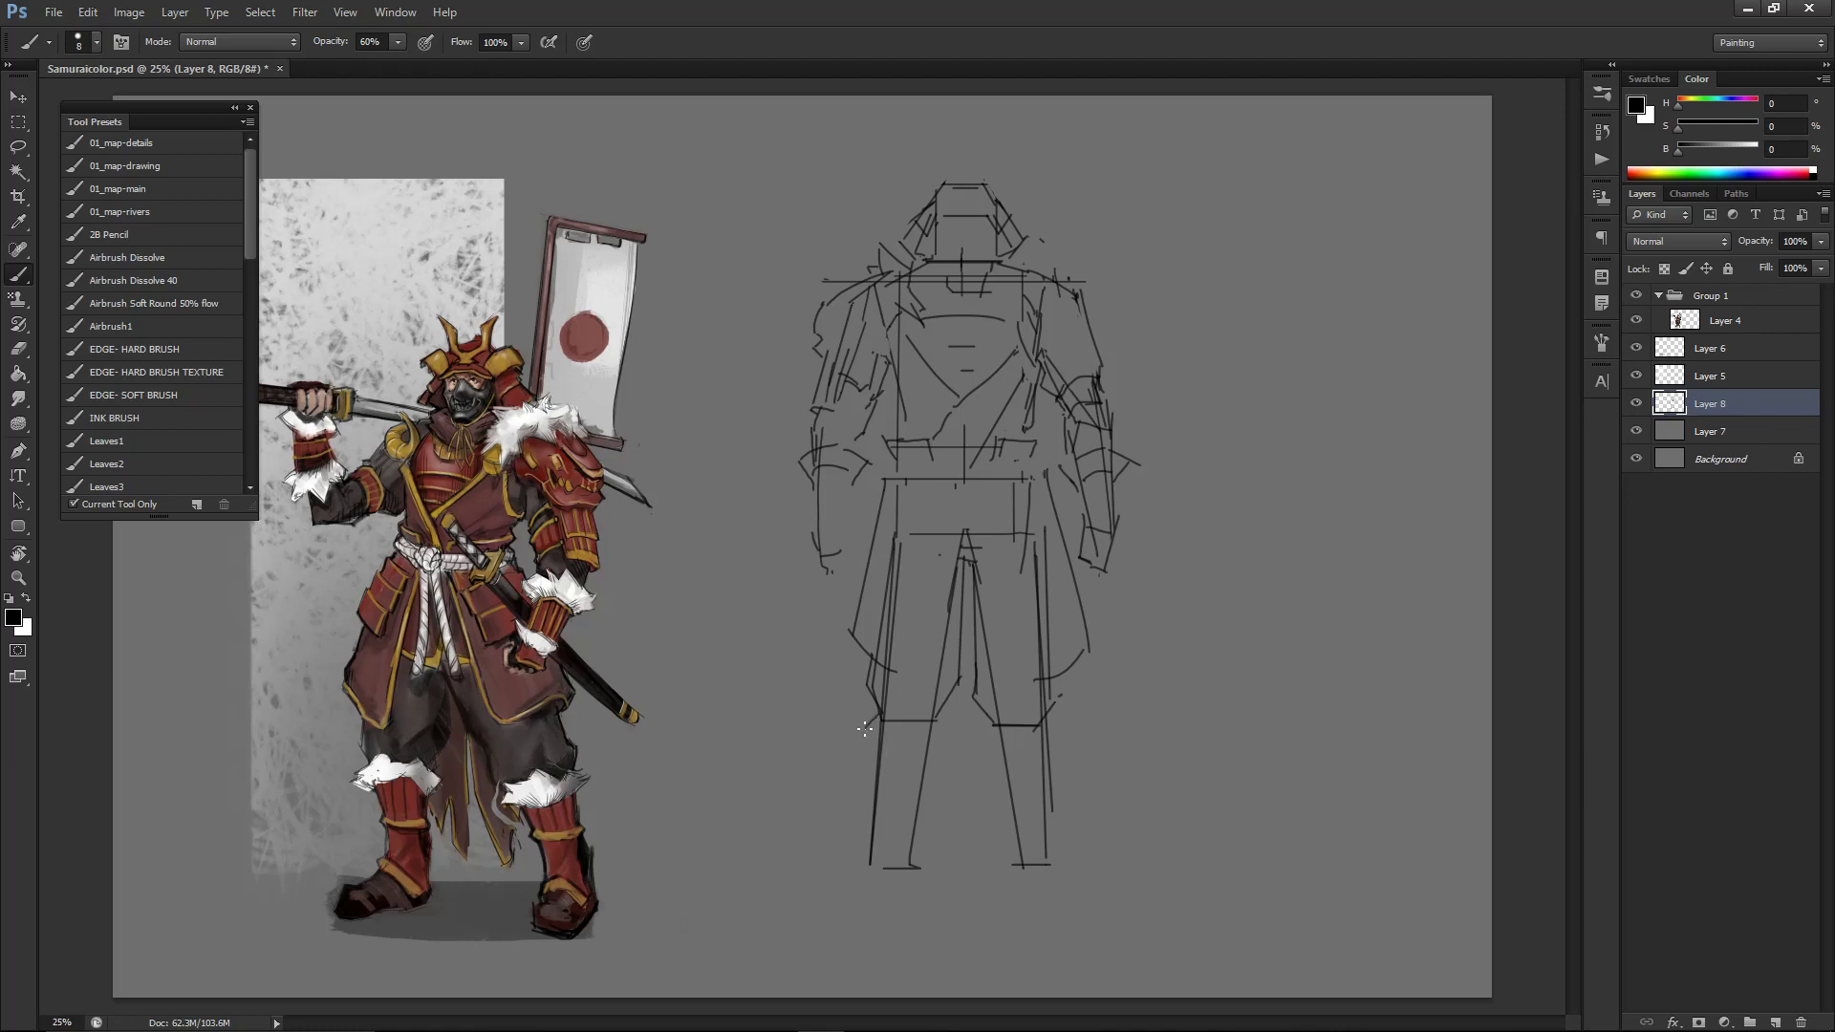
# - Sketch a jagged fur cuff with a curved lower edge around the left-hand leg below the knee
pyautogui.moveTo(881, 708)
pyautogui.mouseDown()
pyautogui.moveTo(857, 727)
pyautogui.moveTo(872, 741)
pyautogui.mouseUp()
pyautogui.moveTo(883, 740); pyautogui.dragTo(928, 734)
pyautogui.hotkey('ctrl', 'z')
pyautogui.hotkey('ctrl', 'z')
pyautogui.moveTo(928, 735)
pyautogui.mouseDown()
pyautogui.moveTo(870, 850)
pyautogui.moveTo(863, 808)
pyautogui.mouseUp()
# - Draw the left-hand leg's shin guard edge and a blocky boot at the ankle, undoing unwanted strokes
pyautogui.press('e')
pyautogui.press('b')
pyautogui.moveTo(871, 734)
pyautogui.mouseDown()
pyautogui.moveTo(871, 863)
pyautogui.moveTo(877, 819)
pyautogui.moveTo(876, 863)
pyautogui.moveTo(921, 877)
pyautogui.moveTo(916, 841)
pyautogui.moveTo(924, 890)
pyautogui.moveTo(877, 885)
pyautogui.moveTo(880, 900)
pyautogui.moveTo(877, 881)
pyautogui.moveTo(879, 902)
pyautogui.mouseUp()
pyautogui.hotkey('ctrl', 'z')
pyautogui.hotkey('ctrl', 'z')
pyautogui.hotkey('ctrl', 'z')
pyautogui.hotkey('ctrl', 'z')
pyautogui.hotkey('ctrl', 'z')
pyautogui.hotkey('ctrl', 'z')
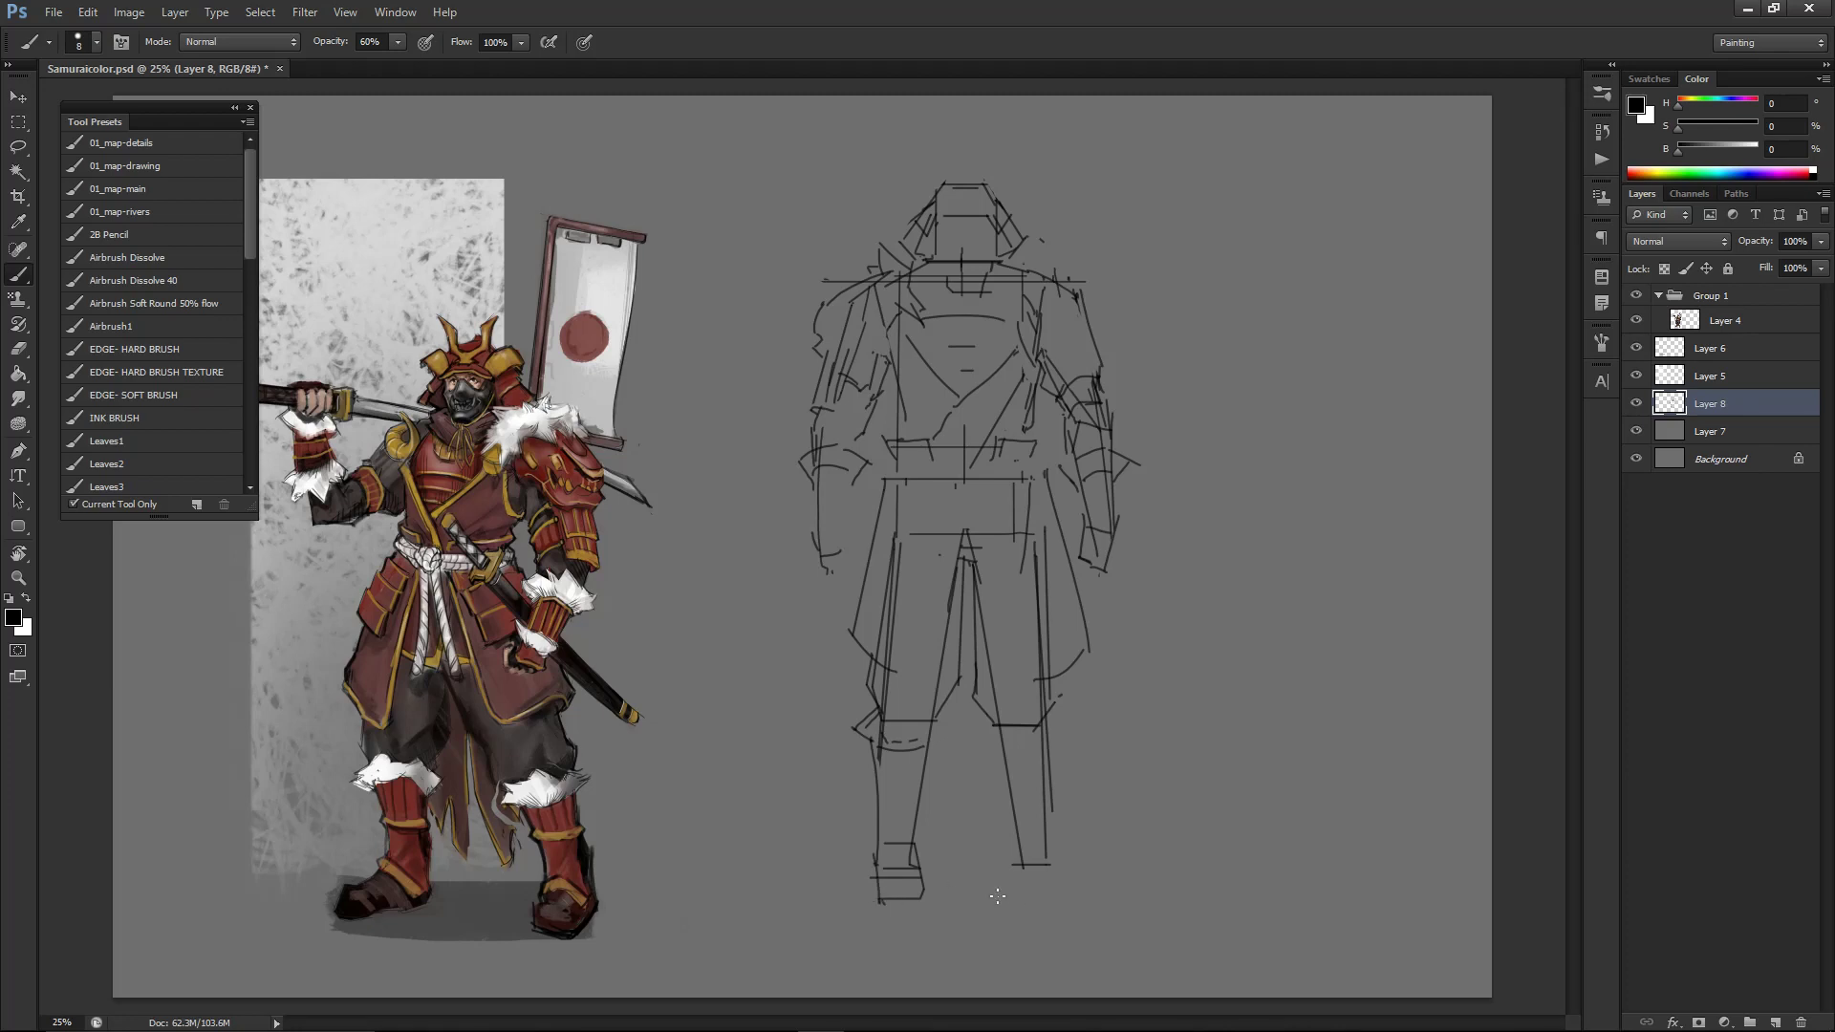
# - Sketch a matching boot on the right-hand leg and a horizontal guide line between the feet
pyautogui.moveTo(863, 896); pyautogui.dragTo(1075, 888)
pyautogui.hotkey('ctrl', 'z')
pyautogui.moveTo(925, 887); pyautogui.dragTo(1046, 908)
pyautogui.hotkey('ctrl', 'z')
pyautogui.moveTo(1011, 885)
pyautogui.mouseDown()
pyautogui.moveTo(1020, 845)
pyautogui.moveTo(1050, 842)
pyautogui.mouseUp()
pyautogui.hotkey('ctrl', 'z')
pyautogui.hotkey('ctrl', 'z')
pyautogui.moveTo(1056, 855); pyautogui.dragTo(1046, 897)
# - Add short finishing strokes to the outer edges of both boots
pyautogui.hotkey('ctrl', '-')
pyautogui.hotkey('ctrl', '-')
pyautogui.hotkey('ctrl', '+')
pyautogui.hotkey('ctrl', '+')
pyautogui.moveTo(873, 887); pyautogui.dragTo(883, 904)
pyautogui.moveTo(1063, 884); pyautogui.dragTo(1060, 886)
# - Add jagged fur tips to the inner sides of both knee cuffs and sketch the right-hand cuff's lower curve
pyautogui.moveTo(941, 711); pyautogui.dragTo(951, 736)
pyautogui.moveTo(981, 713); pyautogui.dragTo(992, 737)
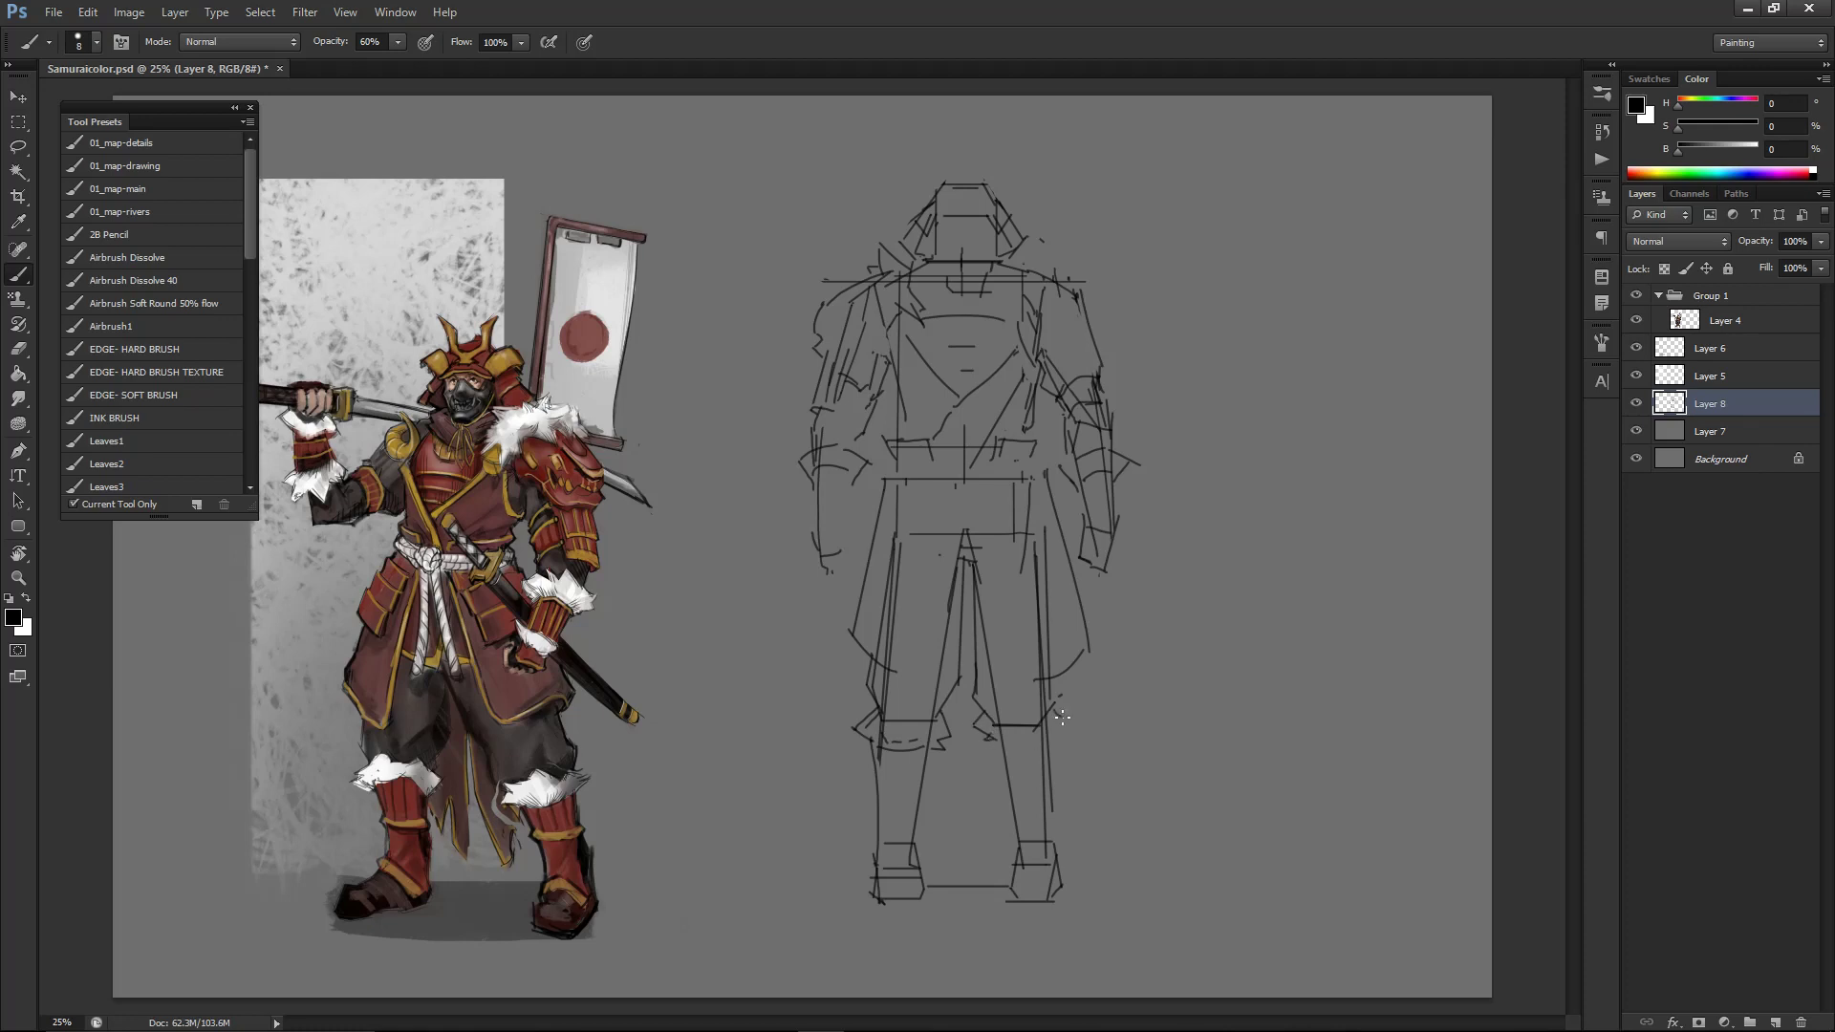
pyautogui.moveTo(1064, 722); pyautogui.dragTo(1009, 751)
pyautogui.hotkey('ctrl', 'z')
pyautogui.press('e')
pyautogui.press('b')
# - Draw the outer shin edge of the right-hand leg from the fur cuff to the boot, redrawing it until it fits
pyautogui.moveTo(1059, 760); pyautogui.dragTo(1059, 840)
pyautogui.hotkey('ctrl', 'z')
pyautogui.hotkey('ctrl', 'z')
pyautogui.hotkey('ctrl', 'z')
pyautogui.moveTo(1052, 770); pyautogui.dragTo(1052, 846)
pyautogui.hotkey('ctrl', 'z')
pyautogui.moveTo(1060, 755); pyautogui.dragTo(1057, 826)
pyautogui.hotkey('ctrl', 'z')
pyautogui.moveTo(1056, 760); pyautogui.dragTo(1055, 849)
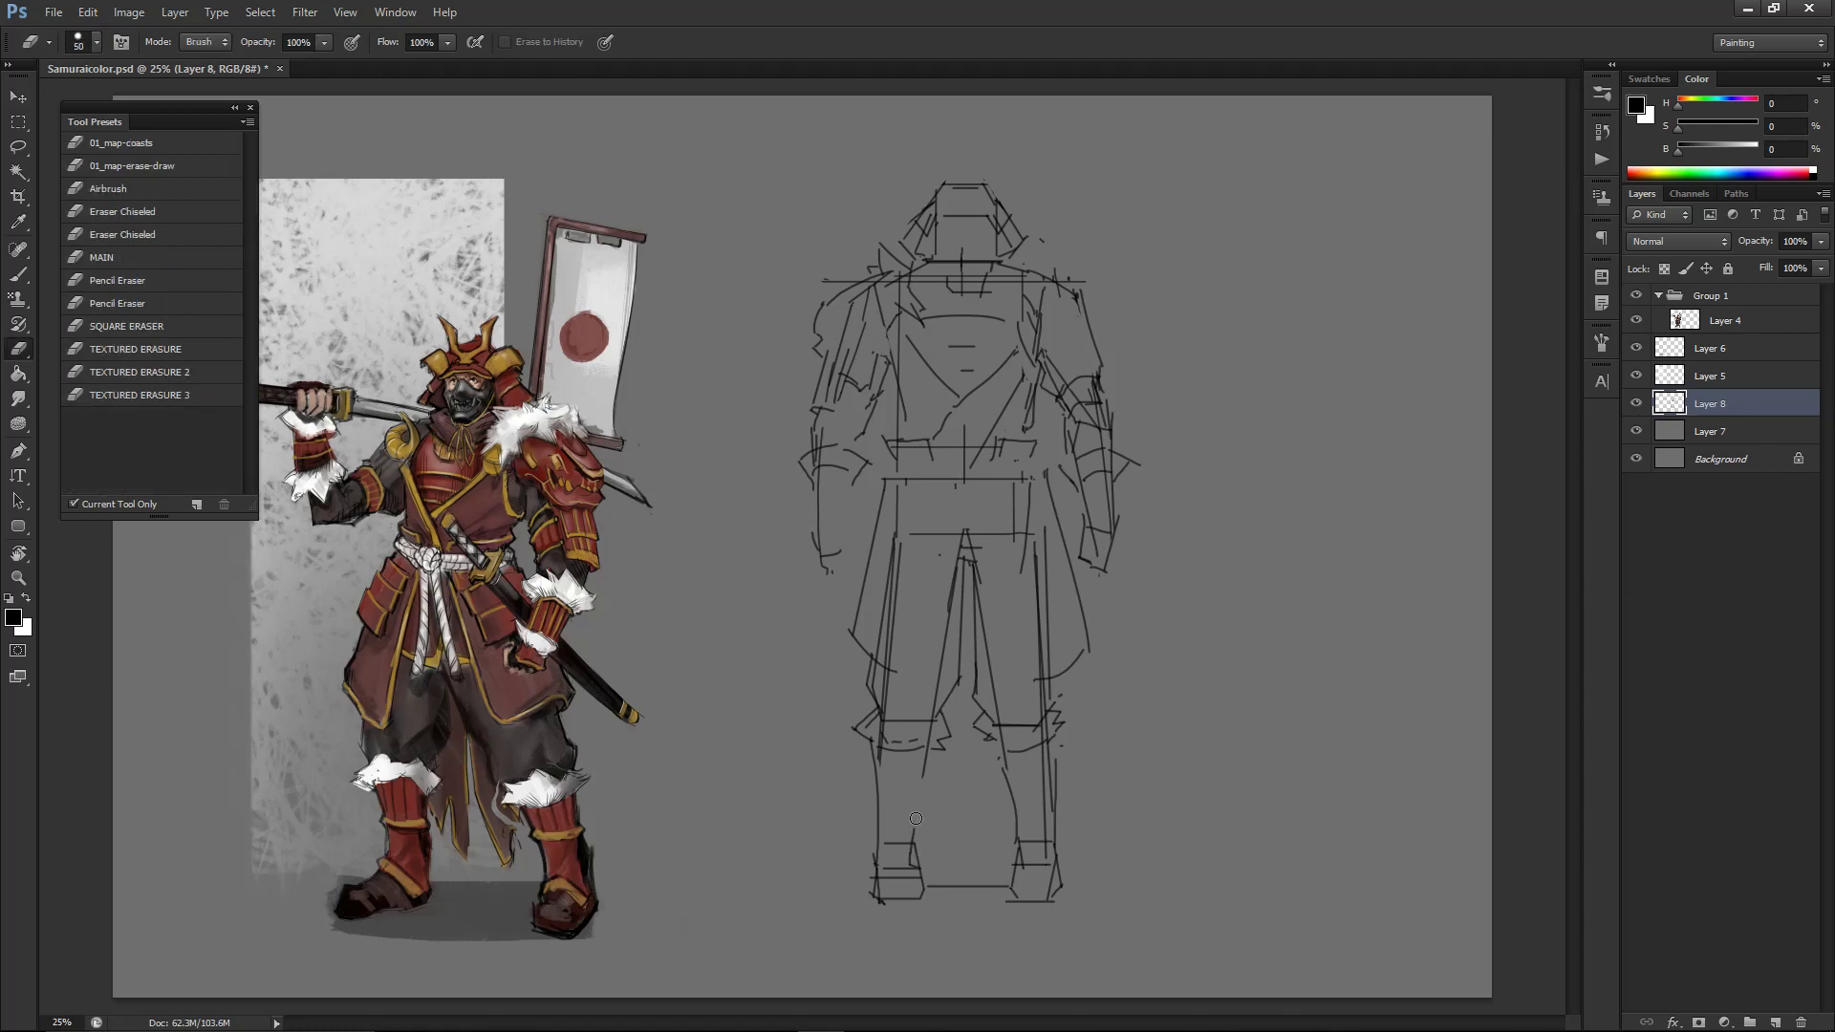
# - Replace the left-hand leg's straight inner shin line with a curved calf edge and try another outer shin stroke
pyautogui.moveTo(926, 778); pyautogui.dragTo(914, 838)
pyautogui.hotkey('ctrl', 'z')
pyautogui.moveTo(930, 771); pyautogui.dragTo(913, 840)
pyautogui.moveTo(868, 773); pyautogui.dragTo(877, 845)
pyautogui.hotkey('ctrl', 'z')
pyautogui.hotkey('ctrl', 'z')
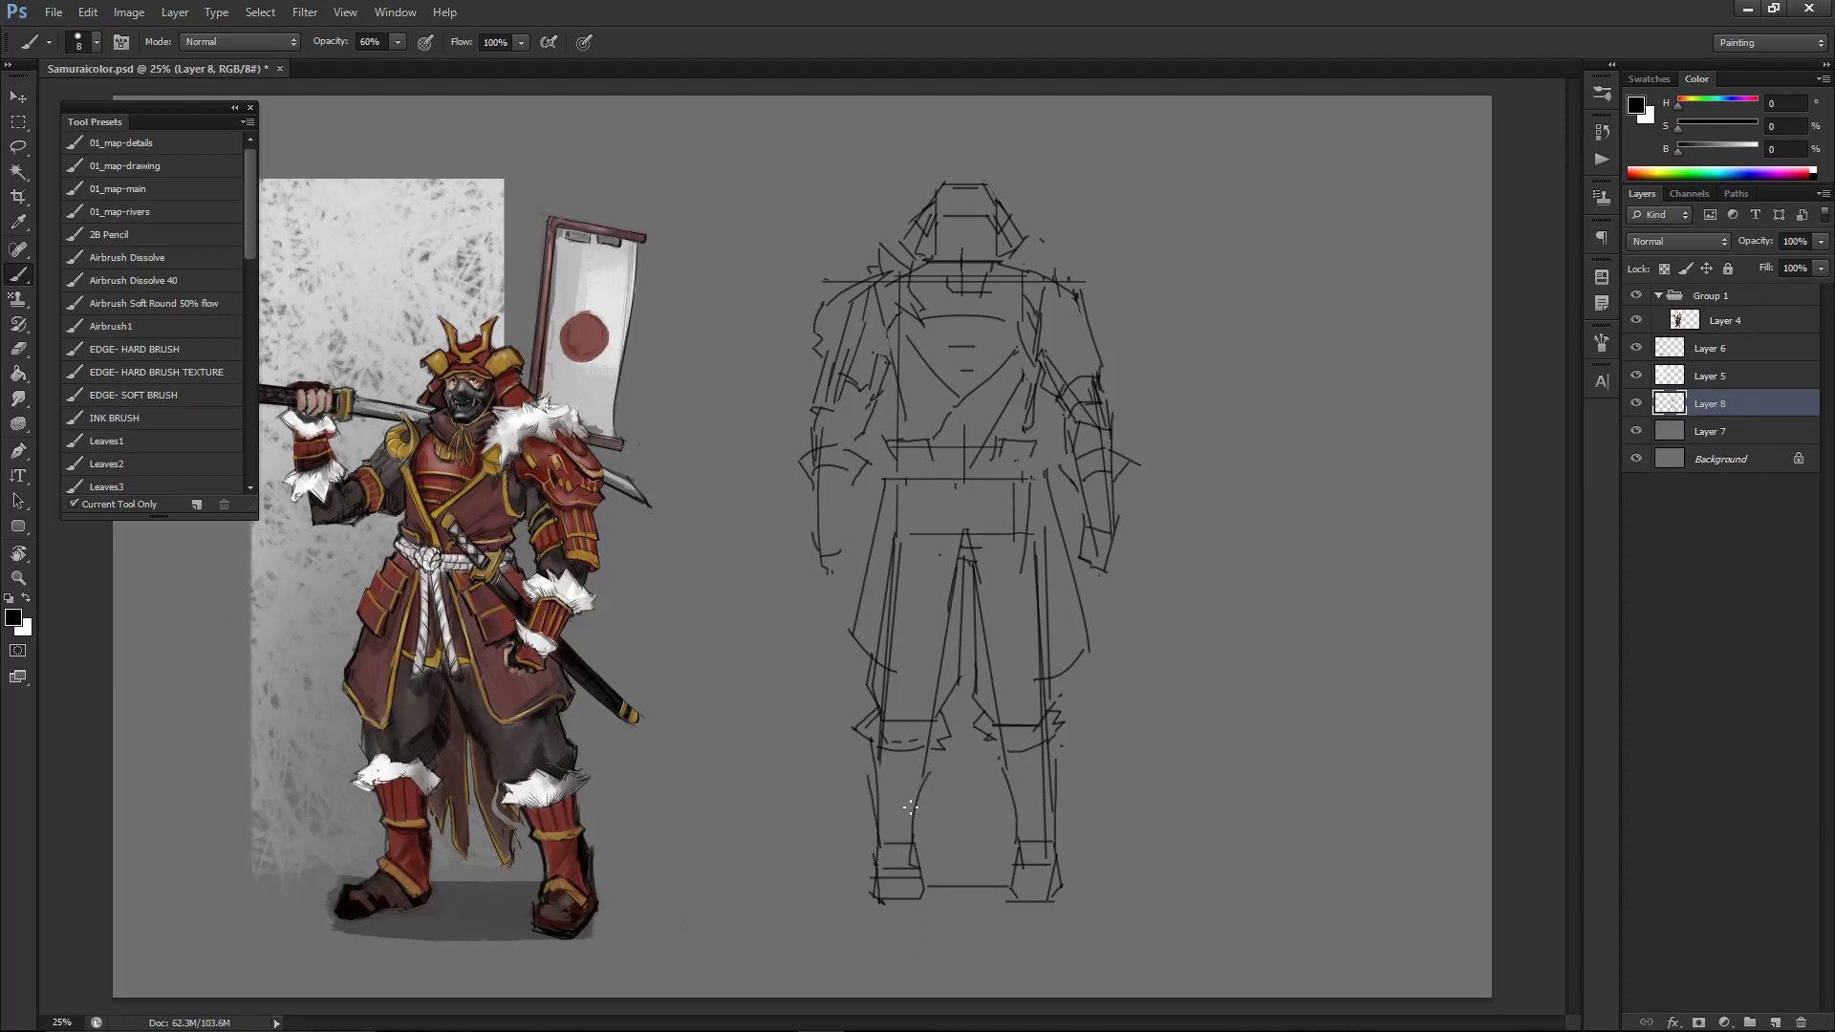
# - Sketch baggy trouser bulges on the outer sides of both knees above the cuffs and erase overlapping lines
pyautogui.moveTo(863, 713)
pyautogui.mouseDown()
pyautogui.moveTo(839, 738)
pyautogui.moveTo(863, 749)
pyautogui.mouseUp()
pyautogui.hotkey('ctrl', 'alt', 'z')
pyautogui.moveTo(867, 662); pyautogui.dragTo(860, 697)
pyautogui.hotkey('ctrl', 'z')
pyautogui.press('e')
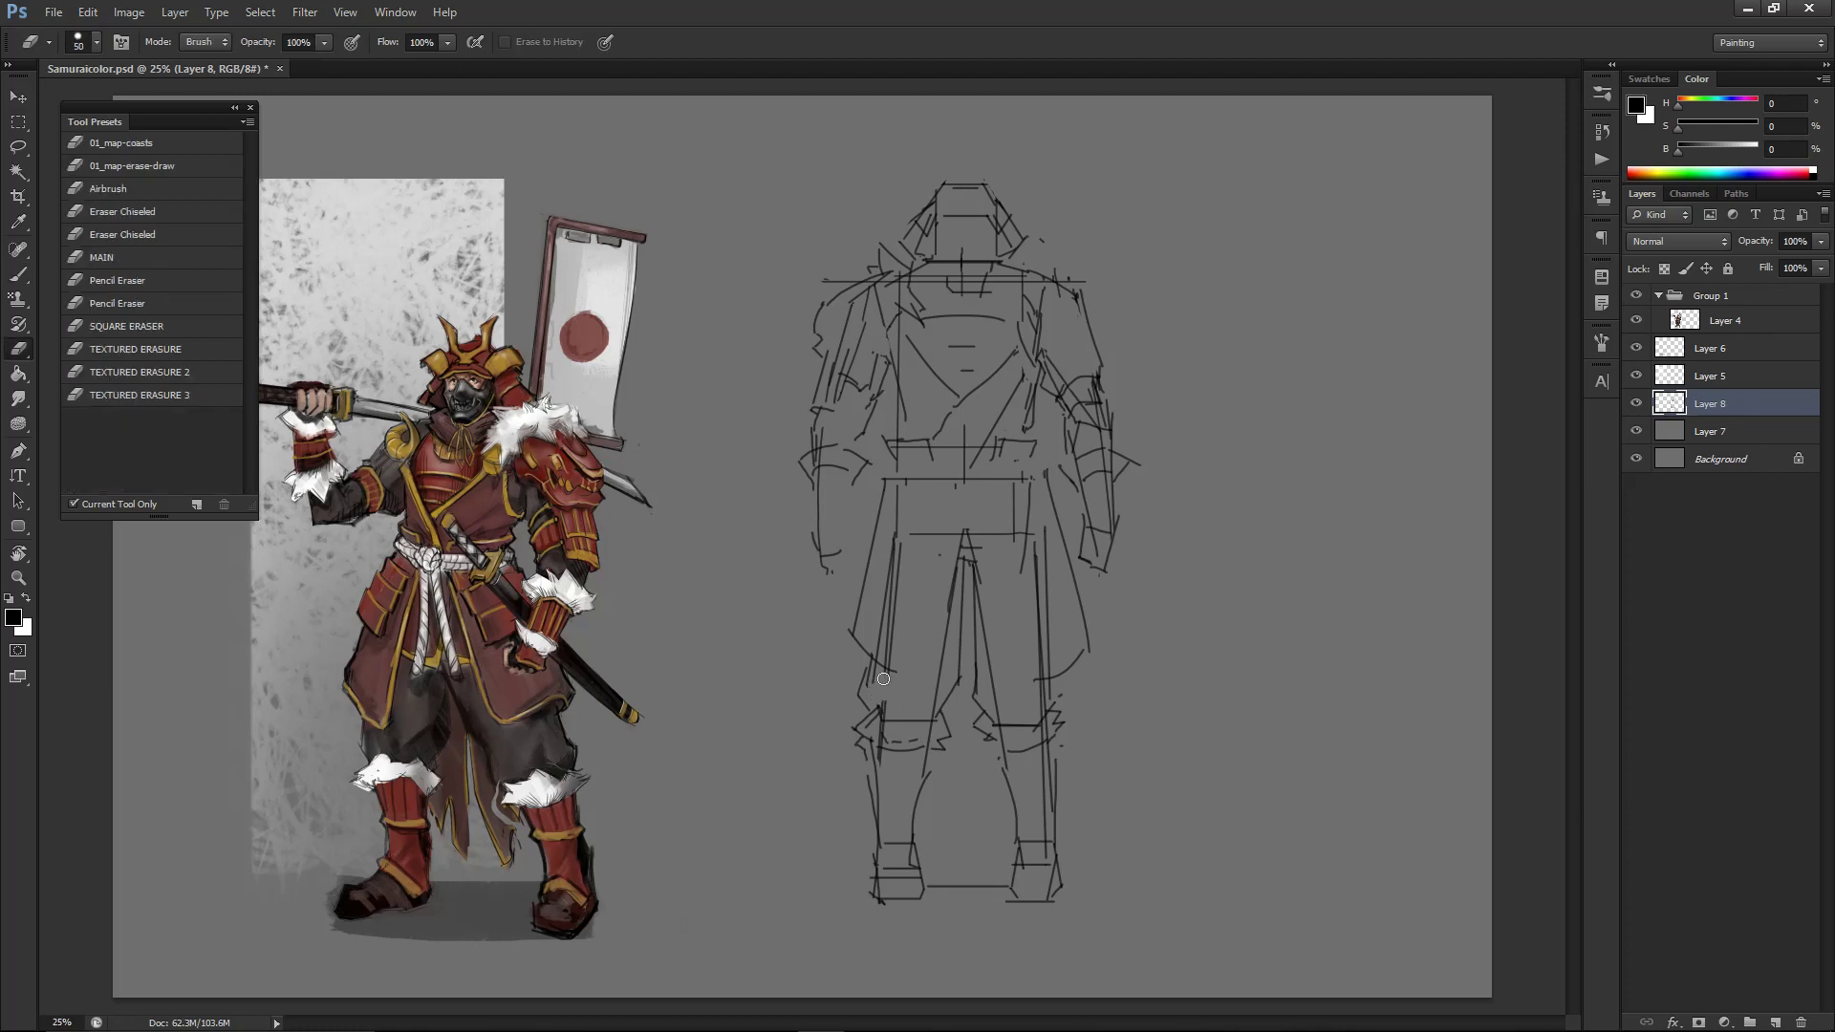
pyautogui.press('b')
pyautogui.moveTo(1057, 672); pyautogui.dragTo(1065, 700)
# - Erase one outer edge of the flared coat skirt and redraw it between the waist and the hem
pyautogui.hotkey('ctrl', '-')
pyautogui.hotkey('ctrl', '-')
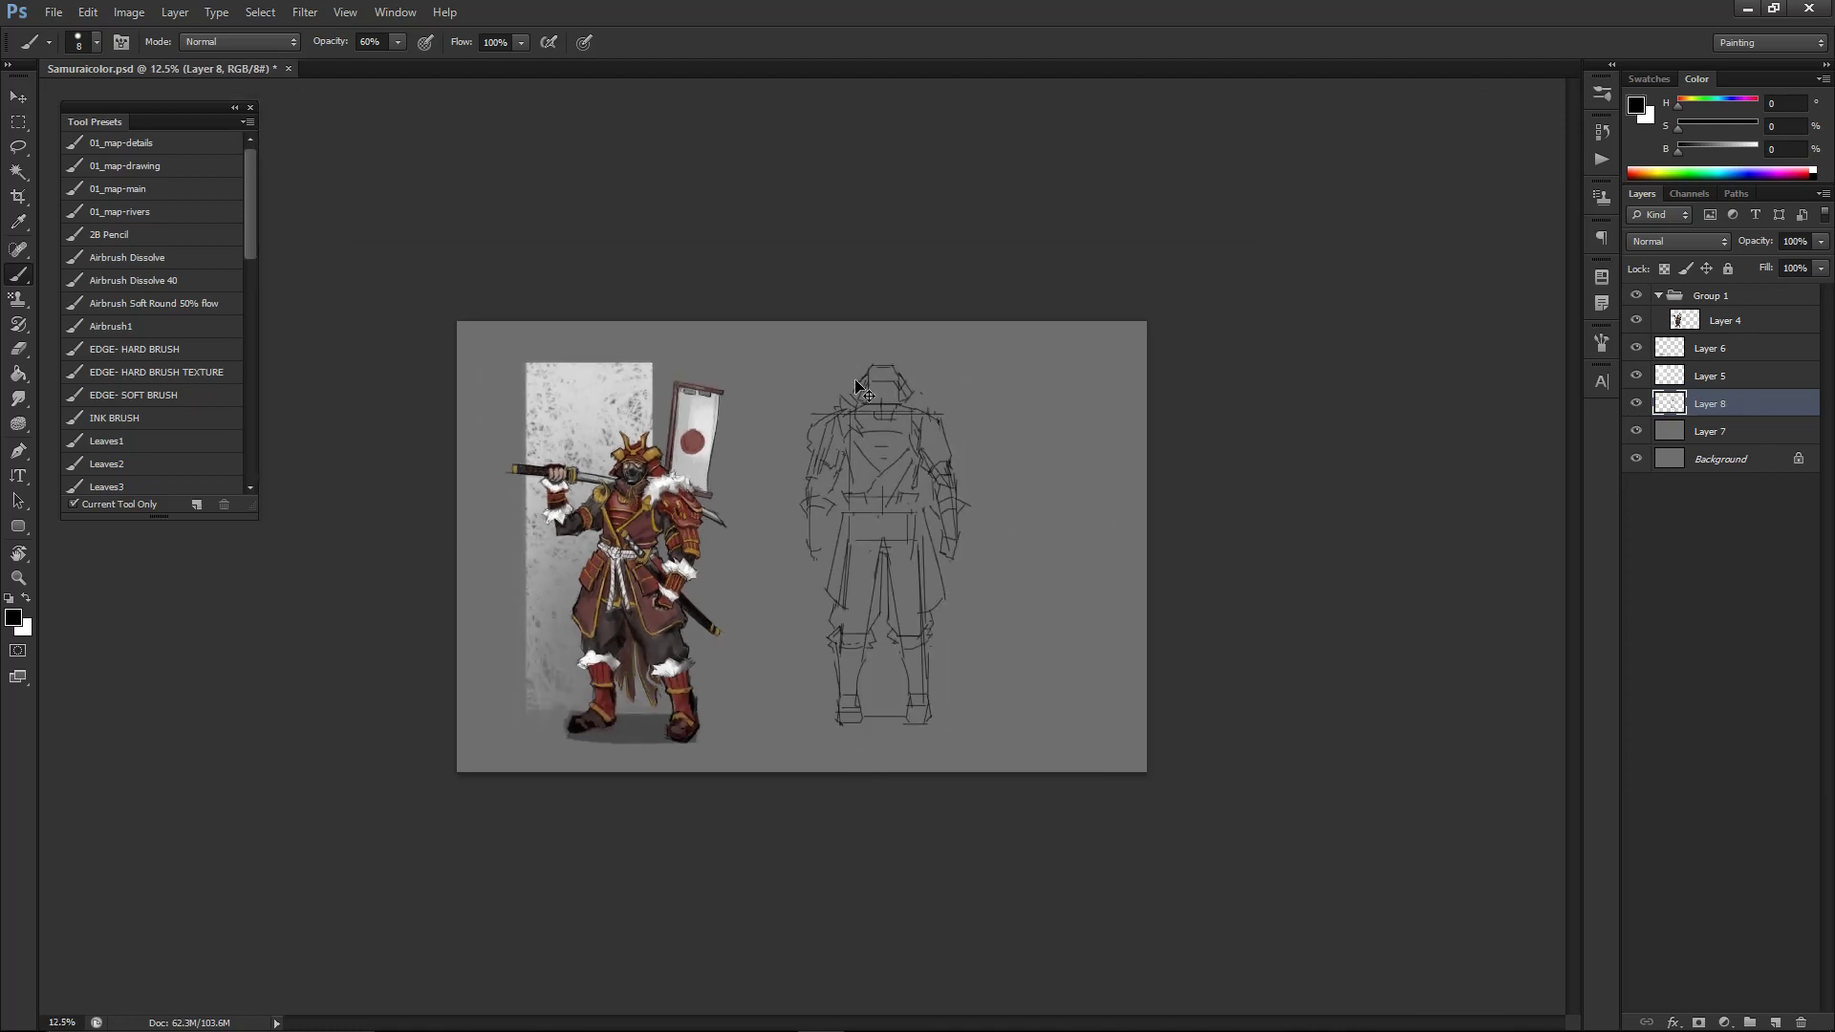
pyautogui.hotkey('ctrl', '+')
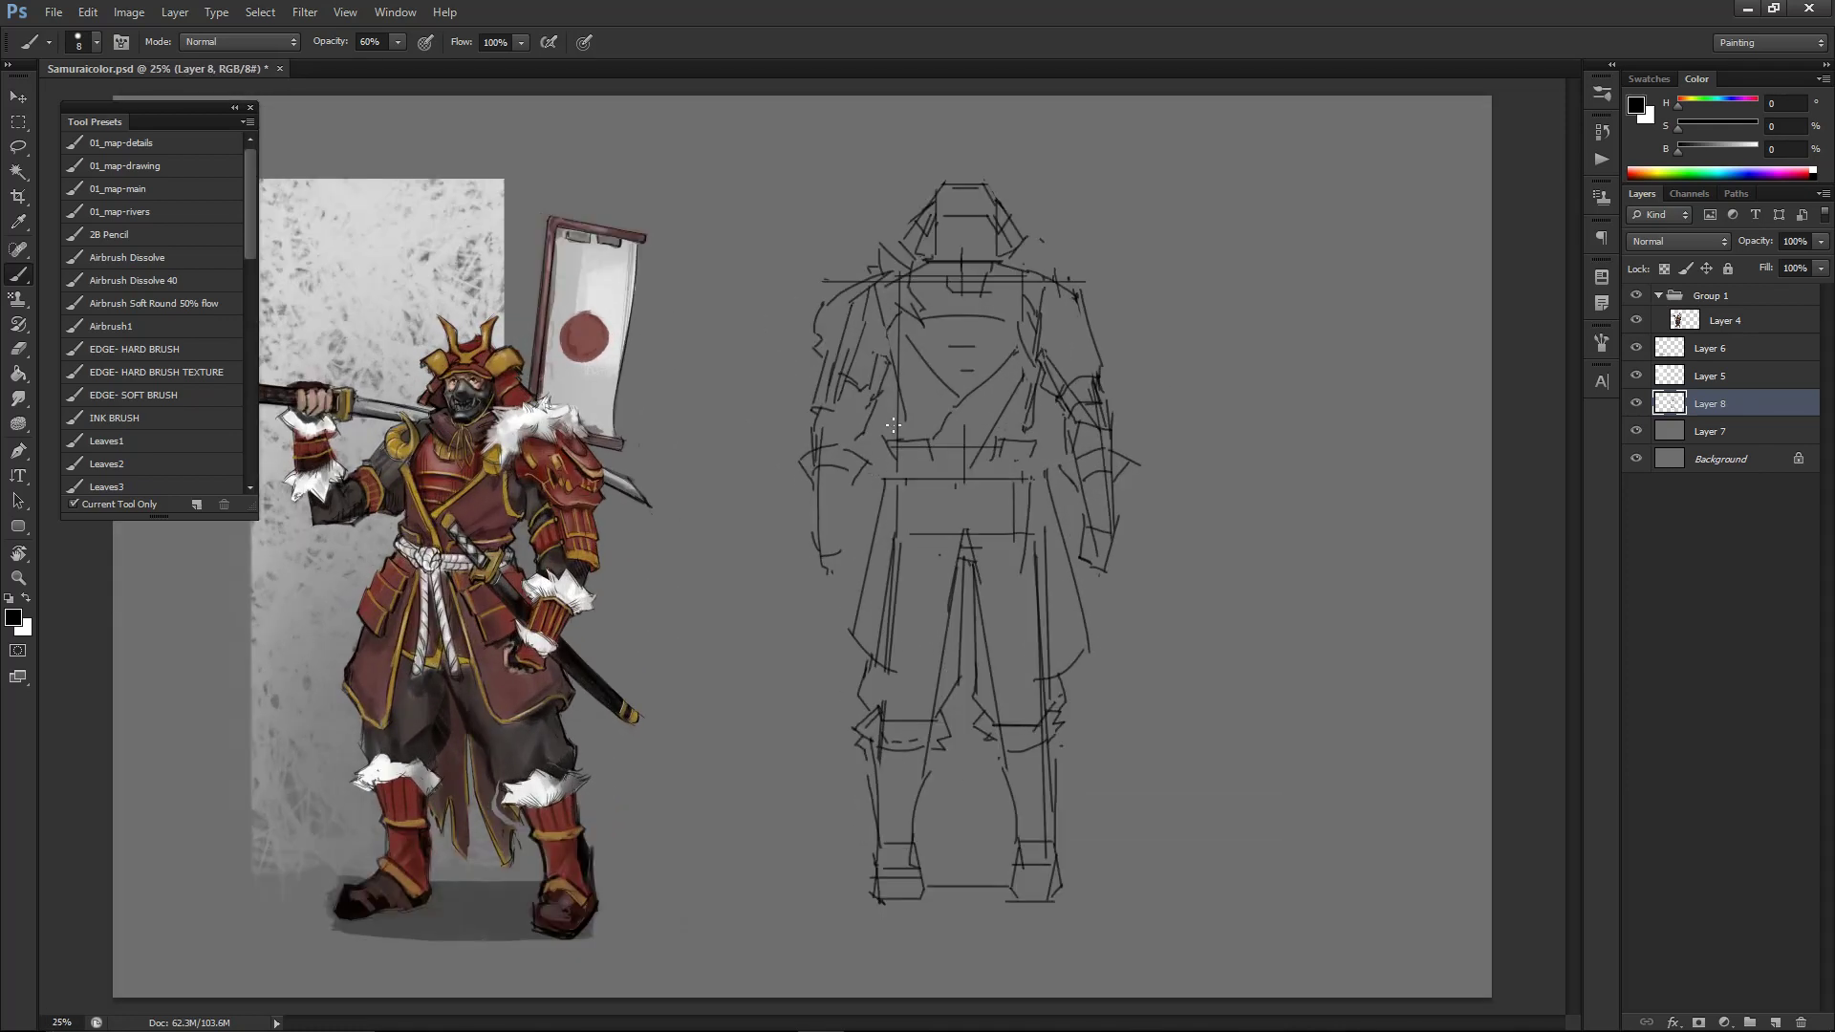
pyautogui.hotkey('ctrl', 'z')
pyautogui.hotkey('ctrl', 'z')
pyautogui.hotkey('ctrl', 'z')
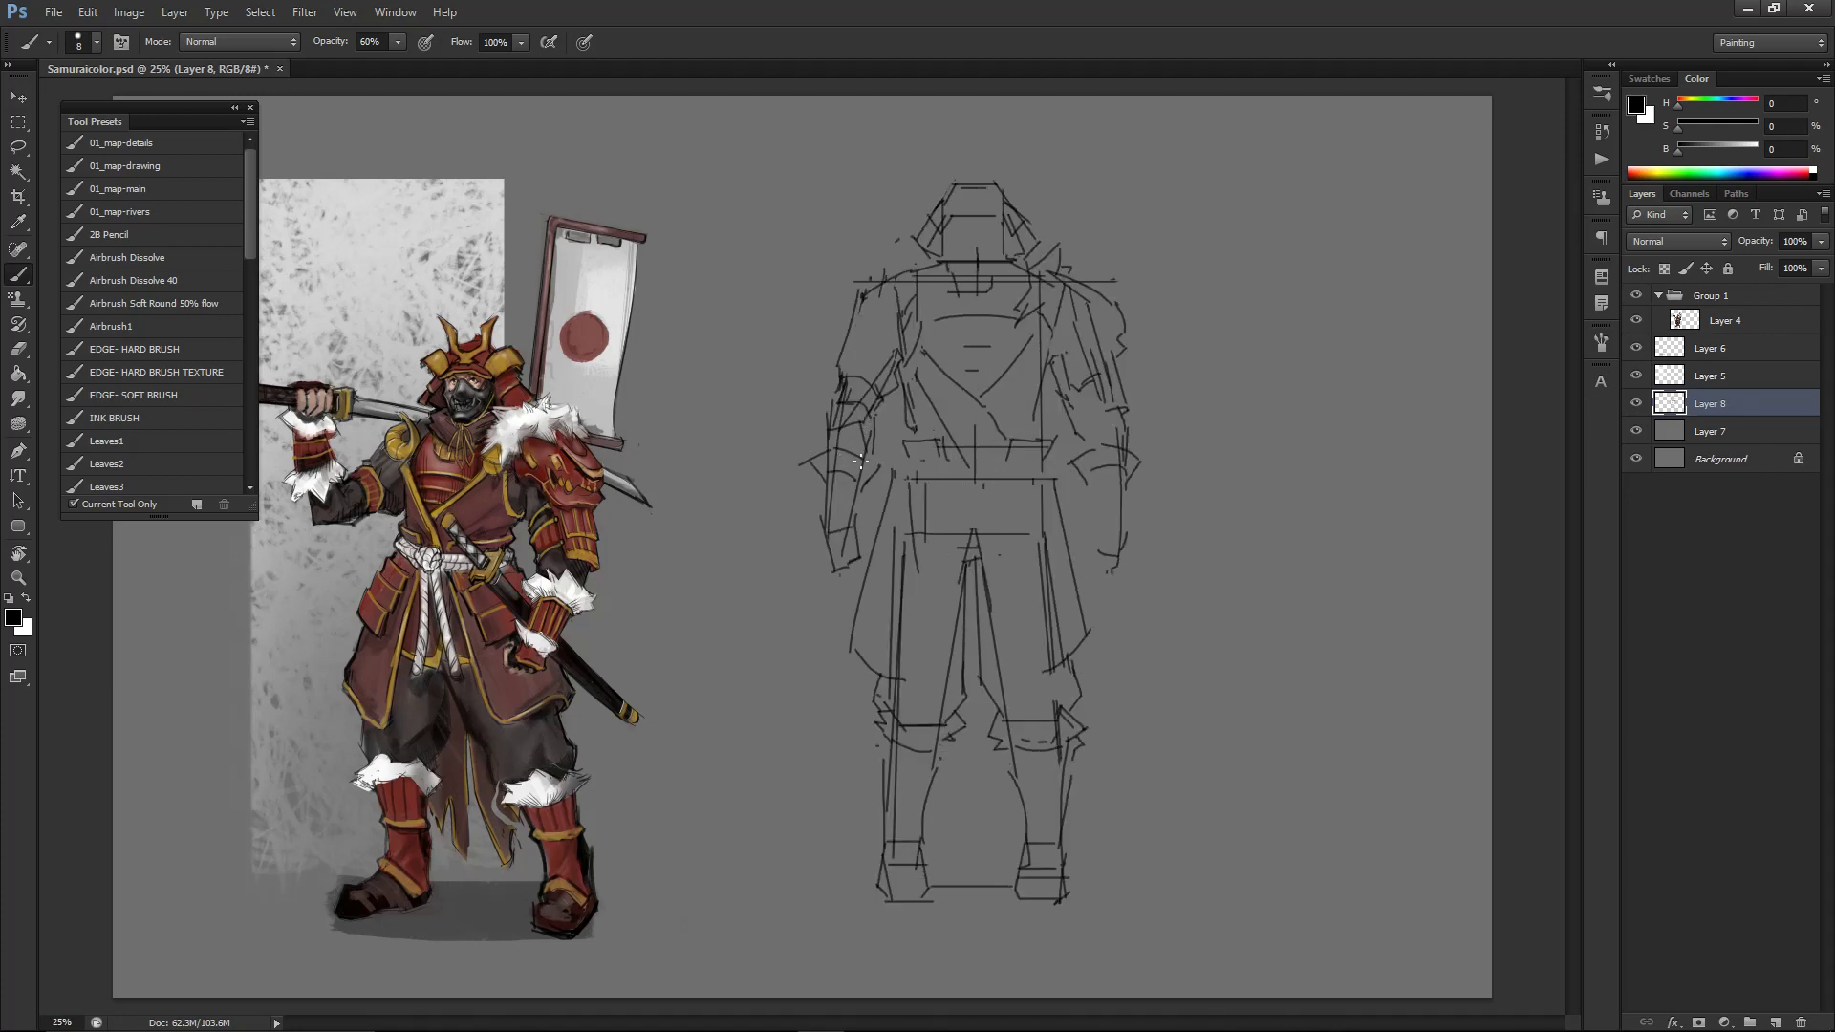
pyautogui.press('e')
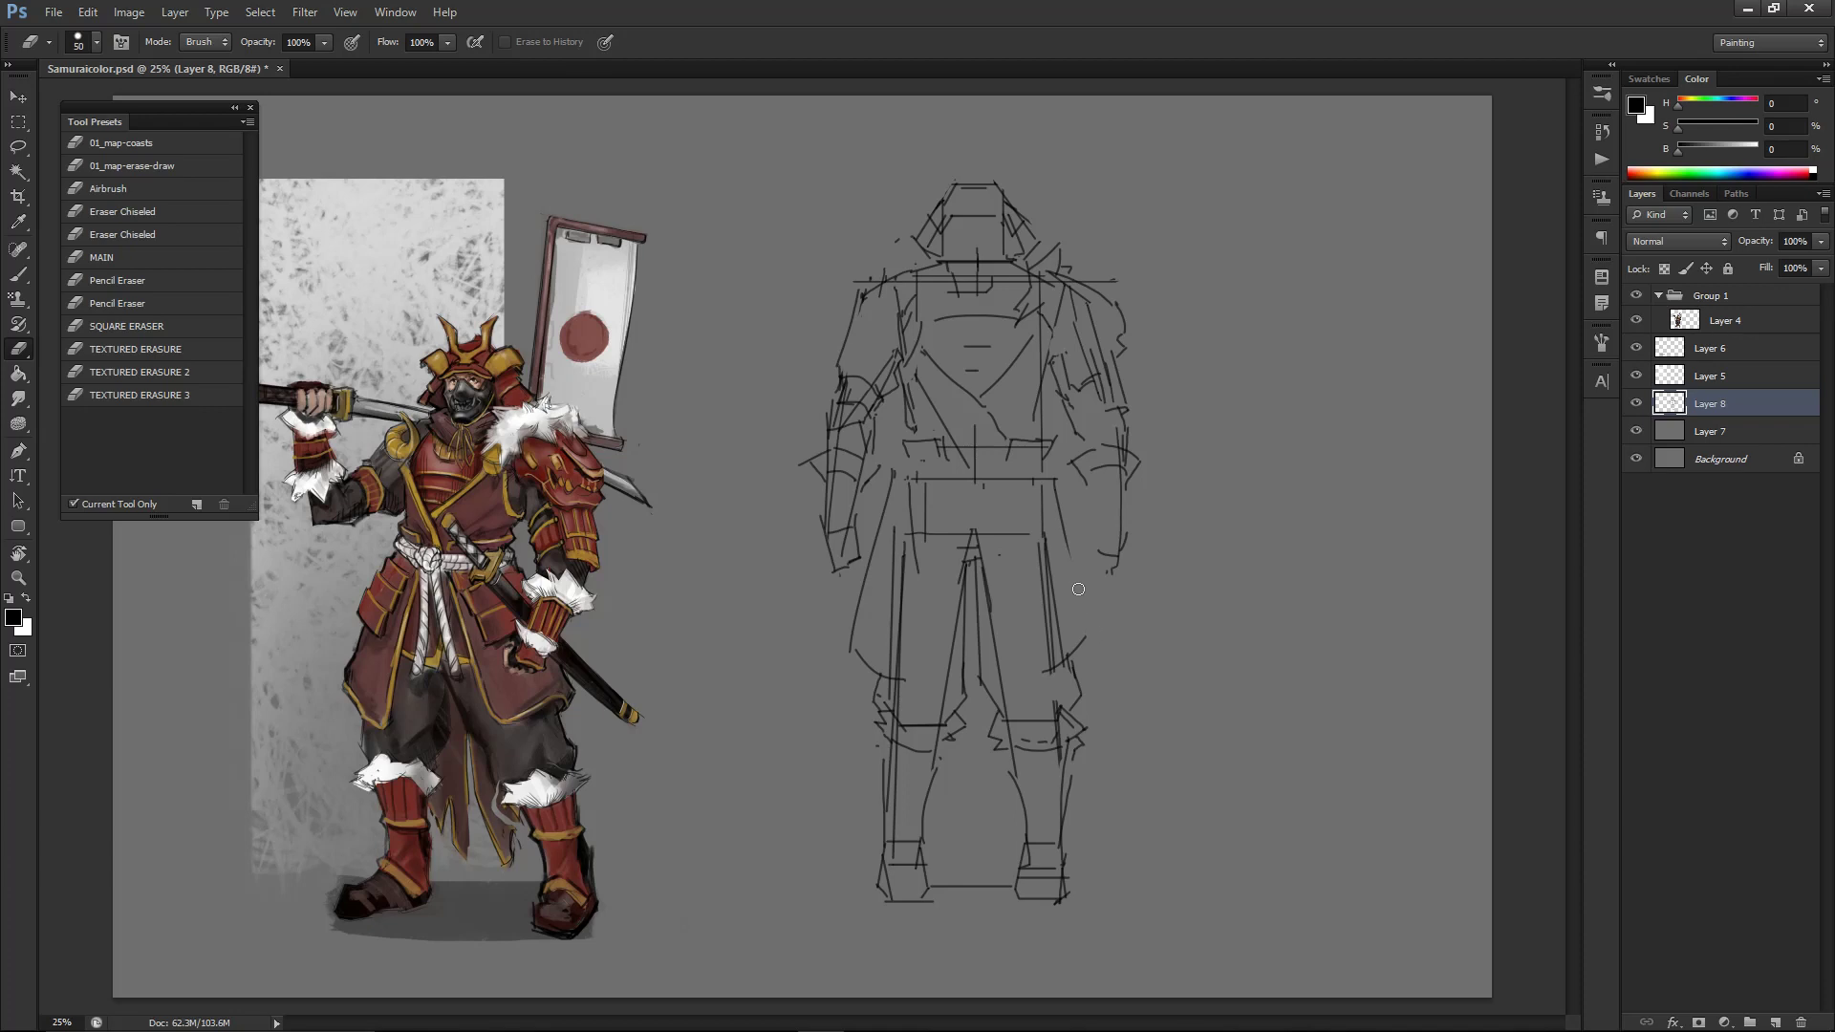
pyautogui.press('b')
pyautogui.moveTo(1094, 638); pyautogui.dragTo(1052, 493)
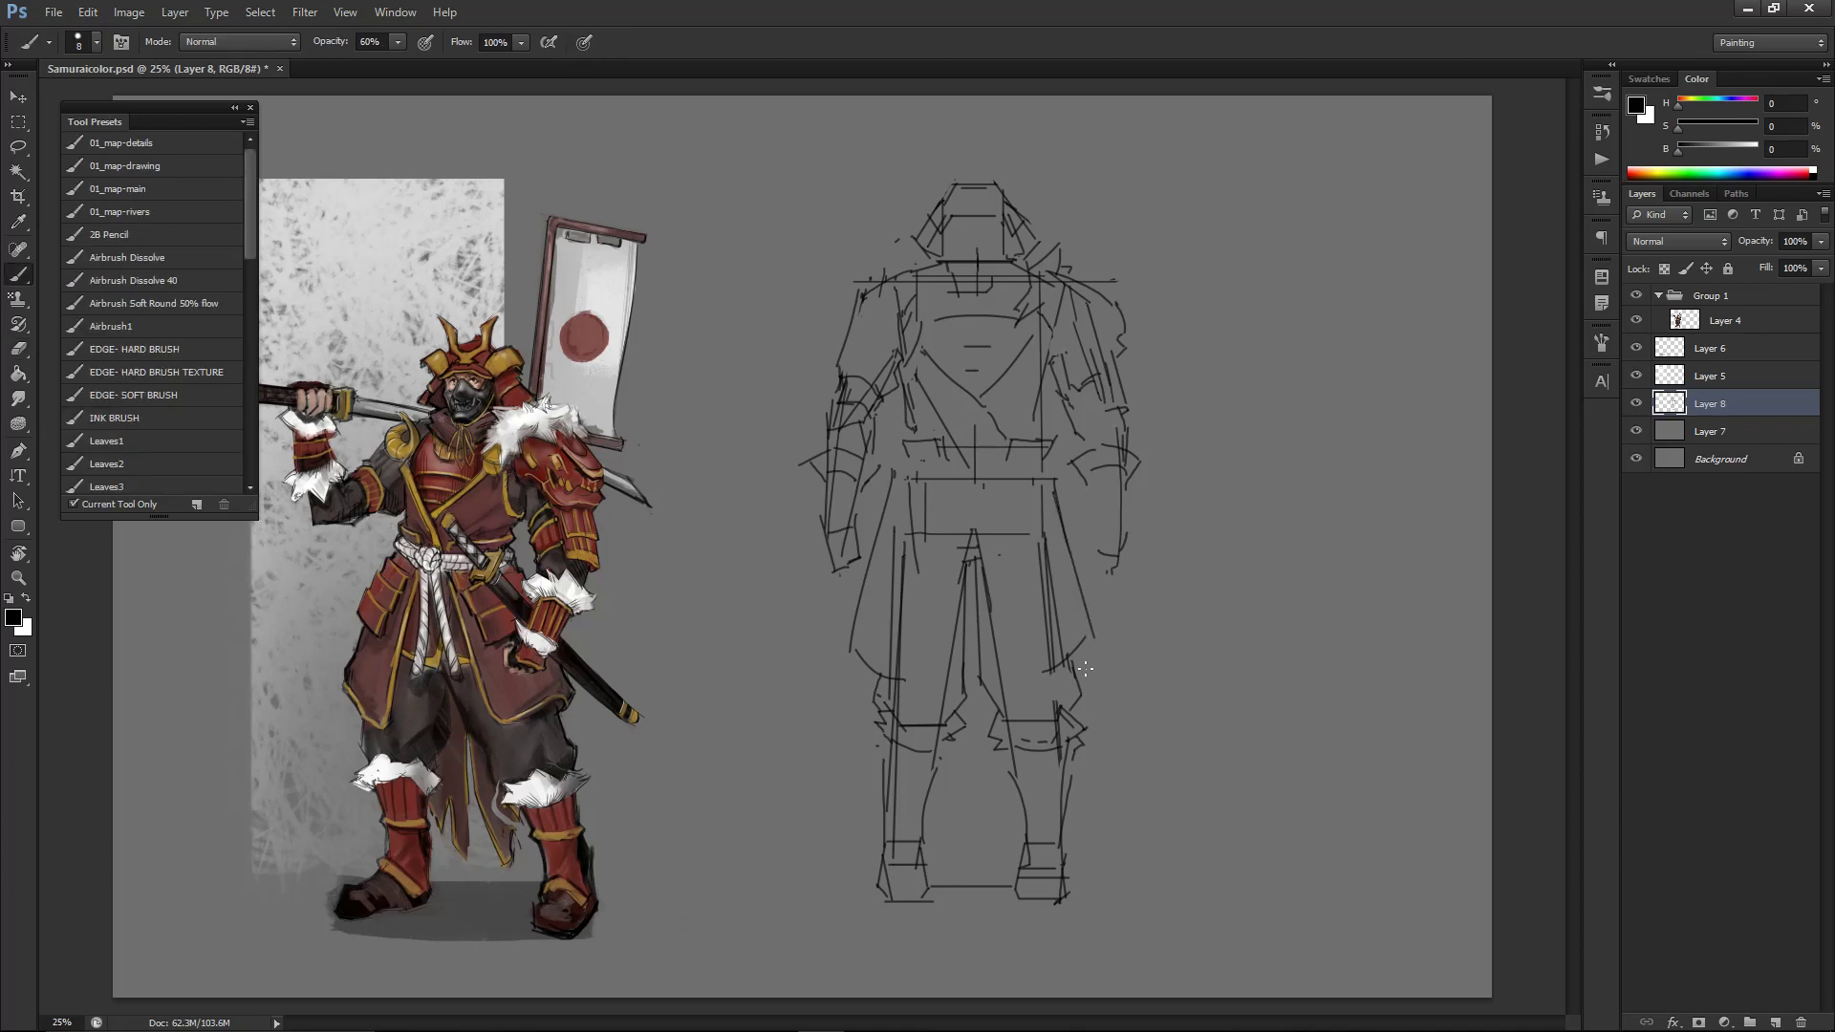
# - Sketch the angled hem corners of the coat skirt above both knees, redrawing the right-hand one until it fits
pyautogui.moveTo(1096, 643); pyautogui.dragTo(1052, 675)
pyautogui.hotkey('ctrl', 'z')
pyautogui.click(1040, 683)
pyautogui.hotkey('ctrl', 'z')
pyautogui.moveTo(907, 686); pyautogui.dragTo(915, 679)
# - Draw the two inner front edges of the coat skirt, flaring from the centre of the waist down to the hem
pyautogui.moveTo(961, 482); pyautogui.dragTo(918, 674)
pyautogui.hotkey('ctrl', 'z')
pyautogui.moveTo(960, 479); pyautogui.dragTo(919, 670)
pyautogui.hotkey('ctrl', 'z')
pyautogui.moveTo(1001, 483); pyautogui.dragTo(1040, 673)
pyautogui.hotkey('ctrl', '-')
pyautogui.hotkey('ctrl', '-')
pyautogui.hotkey('ctrl', '+')
pyautogui.hotkey('ctrl', '+')
# - Erase the mannequin's hip and outer thigh lines that show through the coat skirt
pyautogui.press('e')
pyautogui.moveTo(896, 593)
pyautogui.mouseDown()
pyautogui.moveTo(897, 669)
pyautogui.moveTo(905, 637)
pyautogui.mouseUp()
pyautogui.click(927, 527)
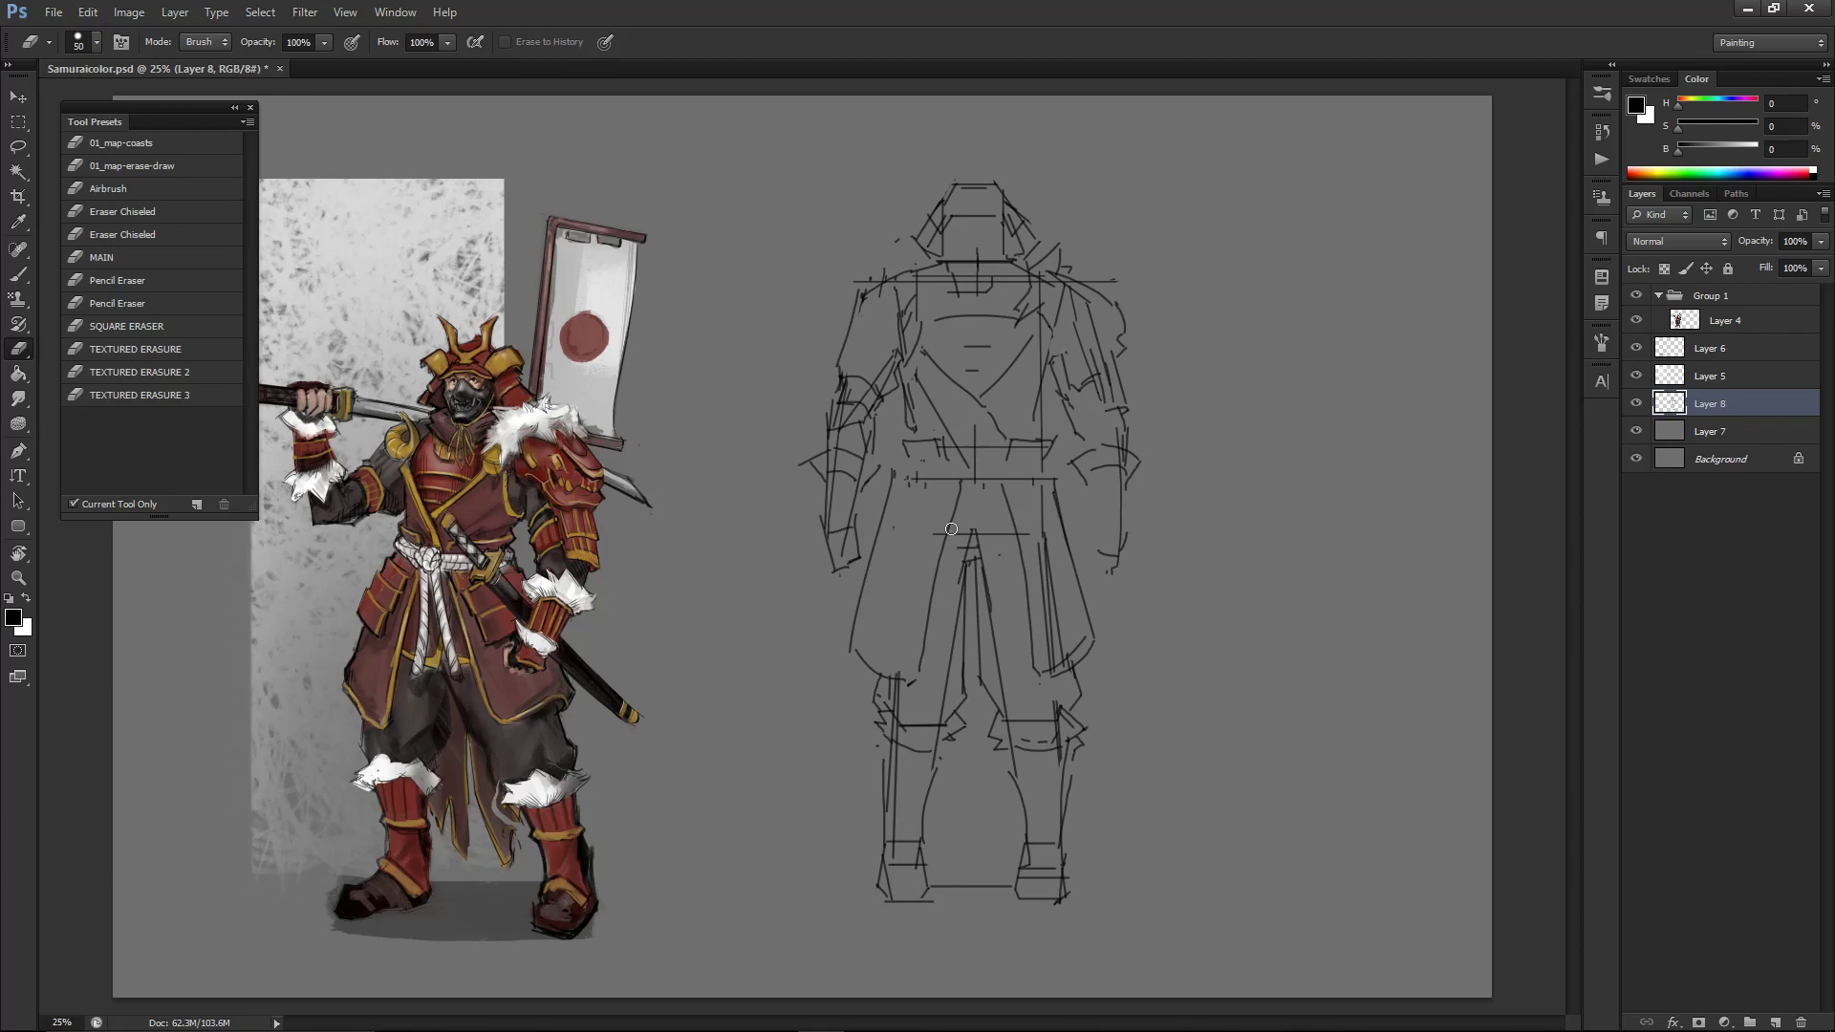
pyautogui.moveTo(1042, 549)
pyautogui.mouseDown()
pyautogui.moveTo(1051, 644)
pyautogui.moveTo(1068, 638)
pyautogui.moveTo(1054, 654)
pyautogui.moveTo(1047, 632)
pyautogui.mouseUp()
pyautogui.press('b')
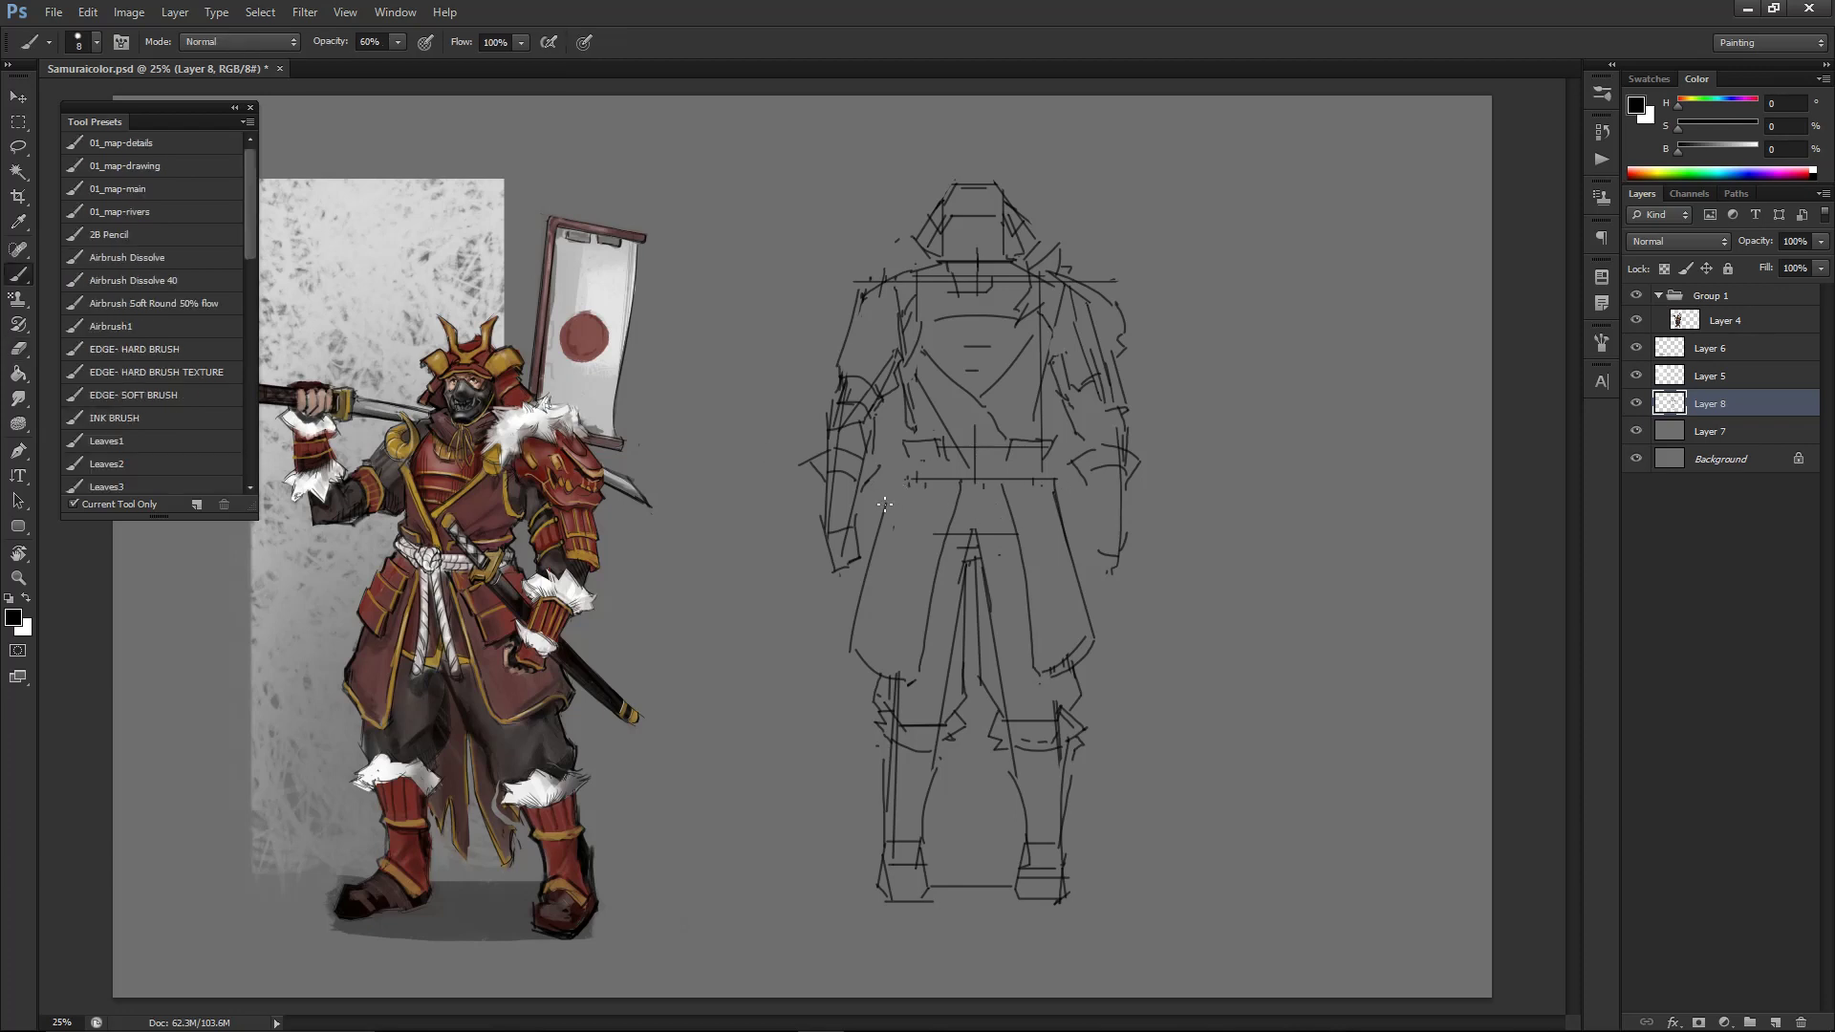
# - Sketch slanted hip panels on both sides of the coat skirt, hanging from the waist to about mid-thigh
pyautogui.moveTo(890, 482); pyautogui.dragTo(865, 557)
pyautogui.moveTo(883, 562)
pyautogui.mouseDown()
pyautogui.moveTo(861, 536)
pyautogui.moveTo(921, 476)
pyautogui.mouseUp()
pyautogui.moveTo(909, 483)
pyautogui.mouseDown()
pyautogui.moveTo(876, 593)
pyautogui.moveTo(856, 575)
pyautogui.mouseUp()
pyautogui.moveTo(1052, 580); pyautogui.dragTo(1084, 556)
pyautogui.moveTo(1052, 478); pyautogui.dragTo(1087, 547)
pyautogui.moveTo(1059, 472); pyautogui.dragTo(1087, 564)
pyautogui.hotkey('ctrl', '-')
pyautogui.hotkey('ctrl', '-')
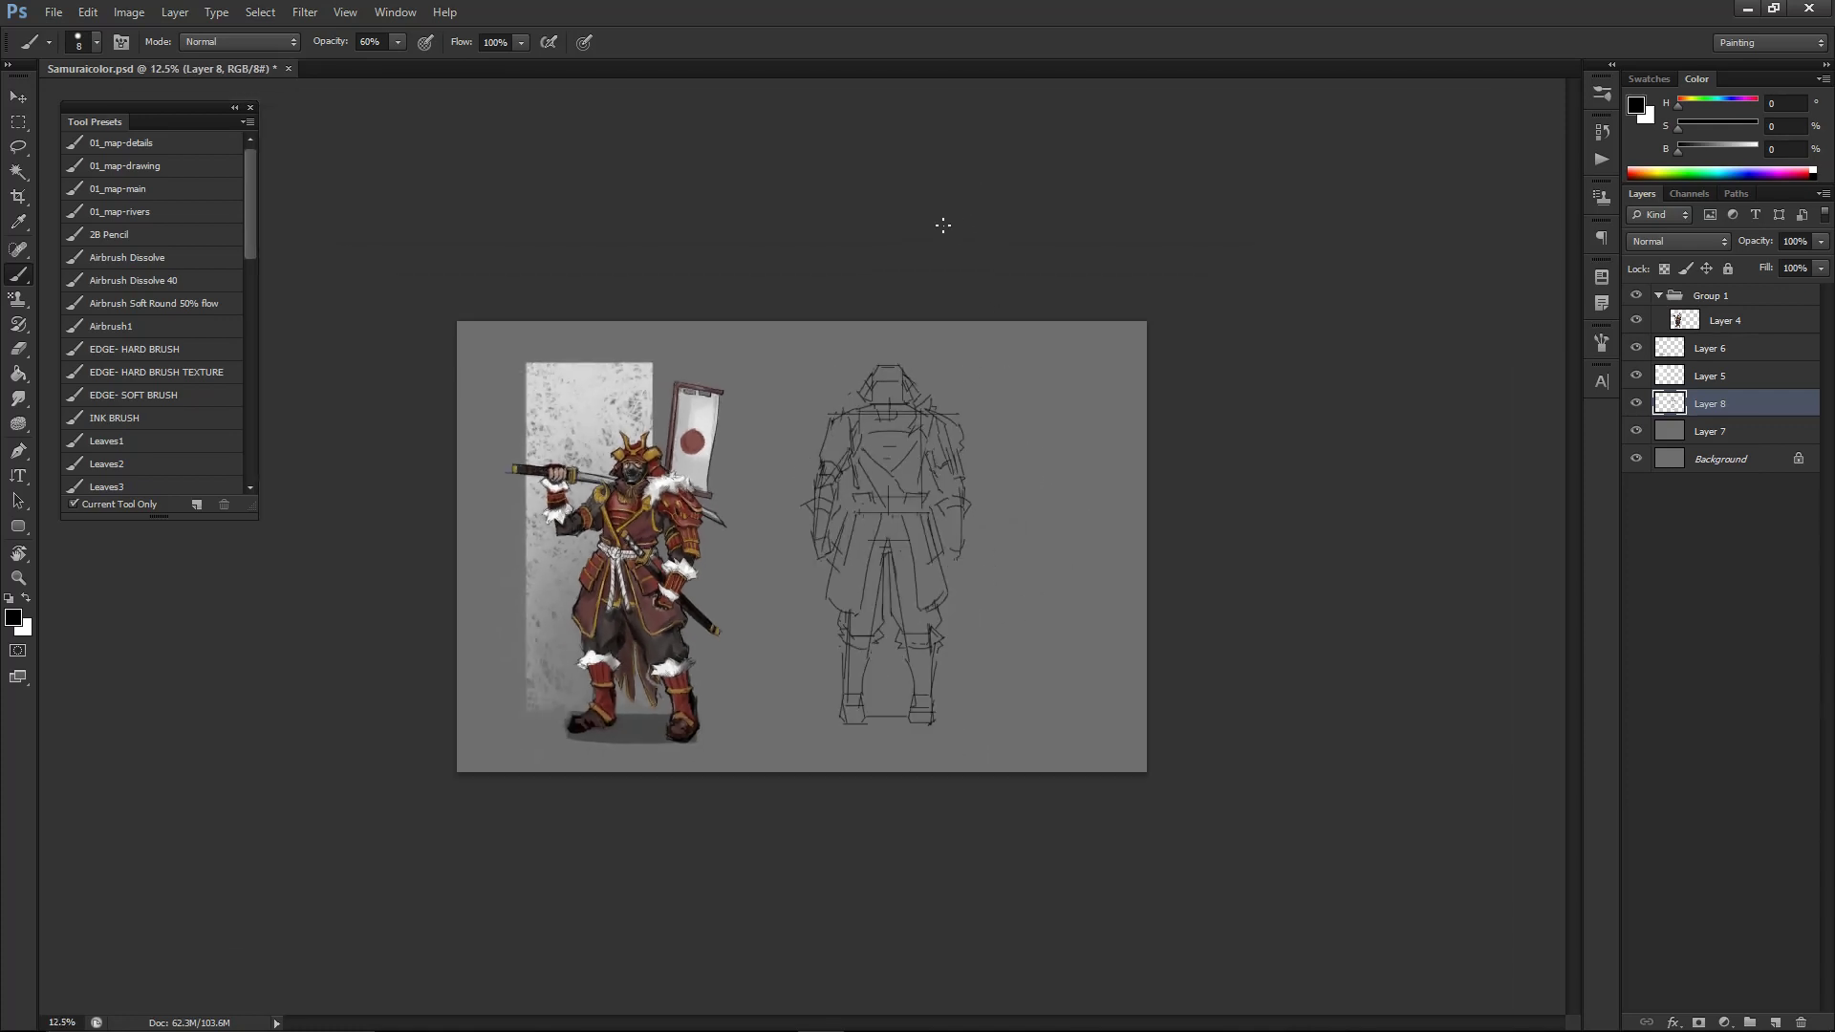
pyautogui.hotkey('ctrl', '+')
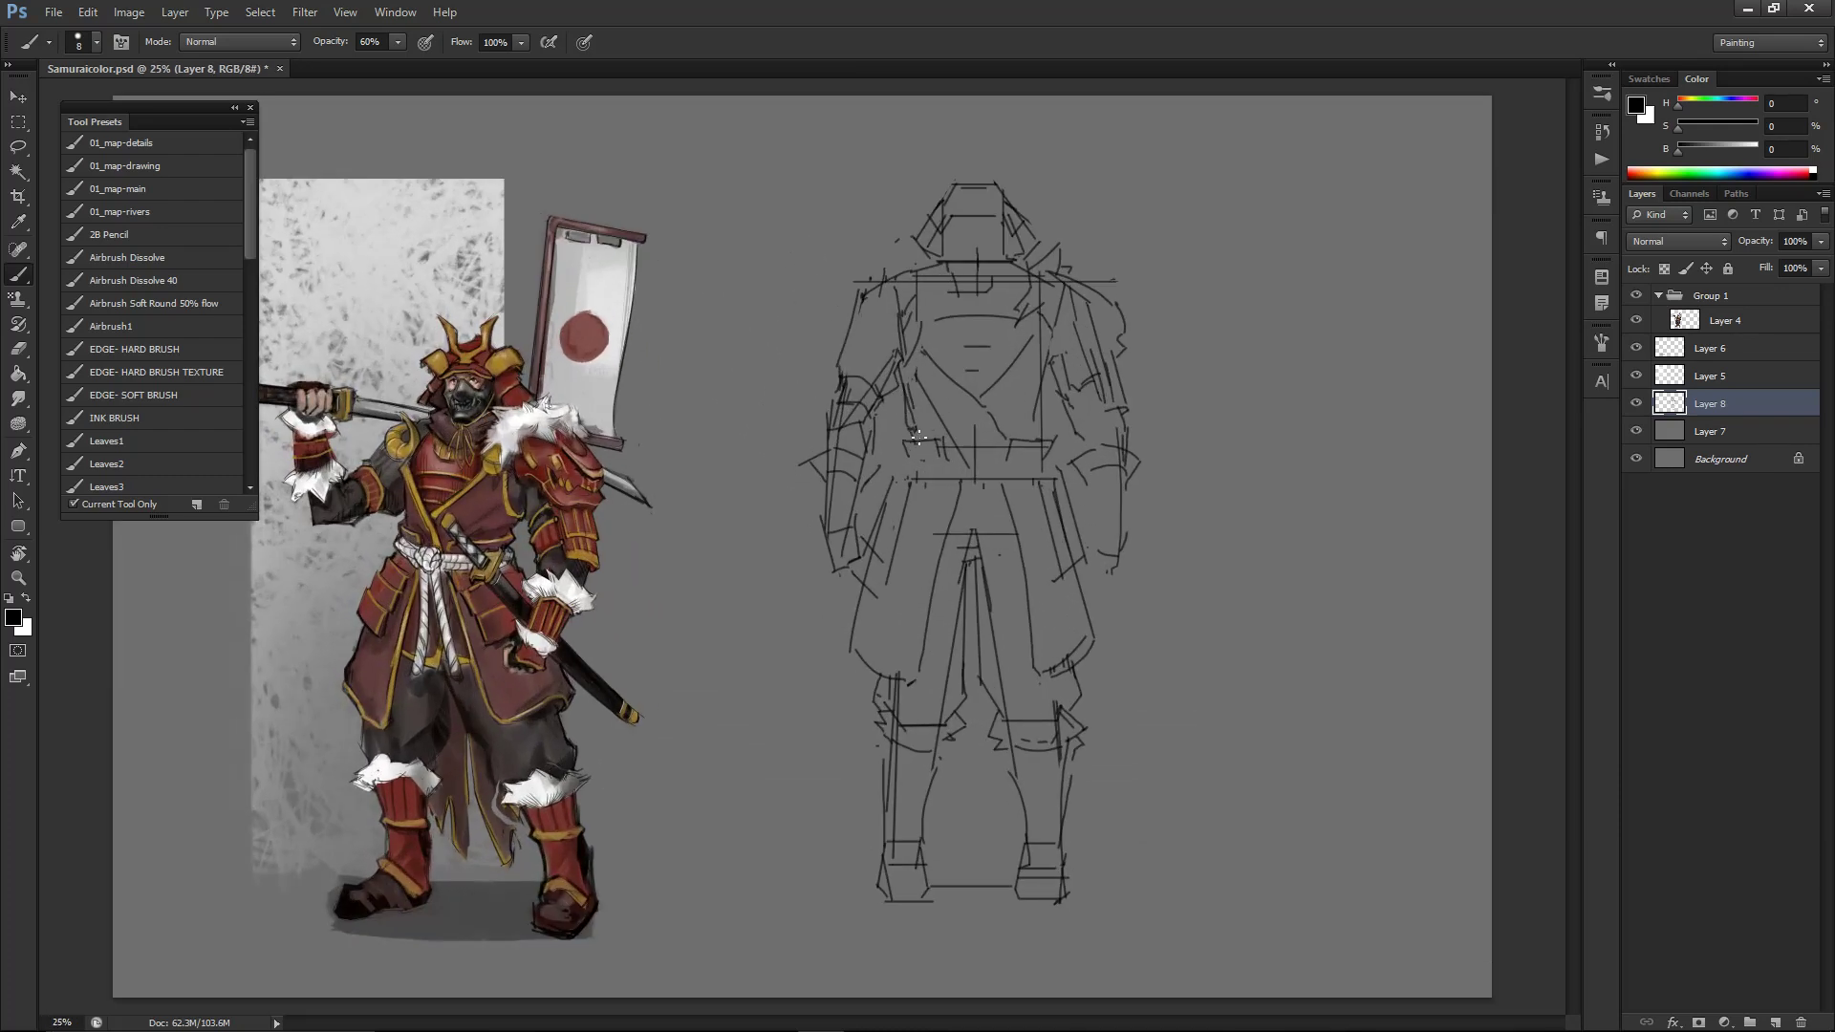
# - Clean up the robe's outline and lapel lines between the chest and the waistband
pyautogui.press('e')
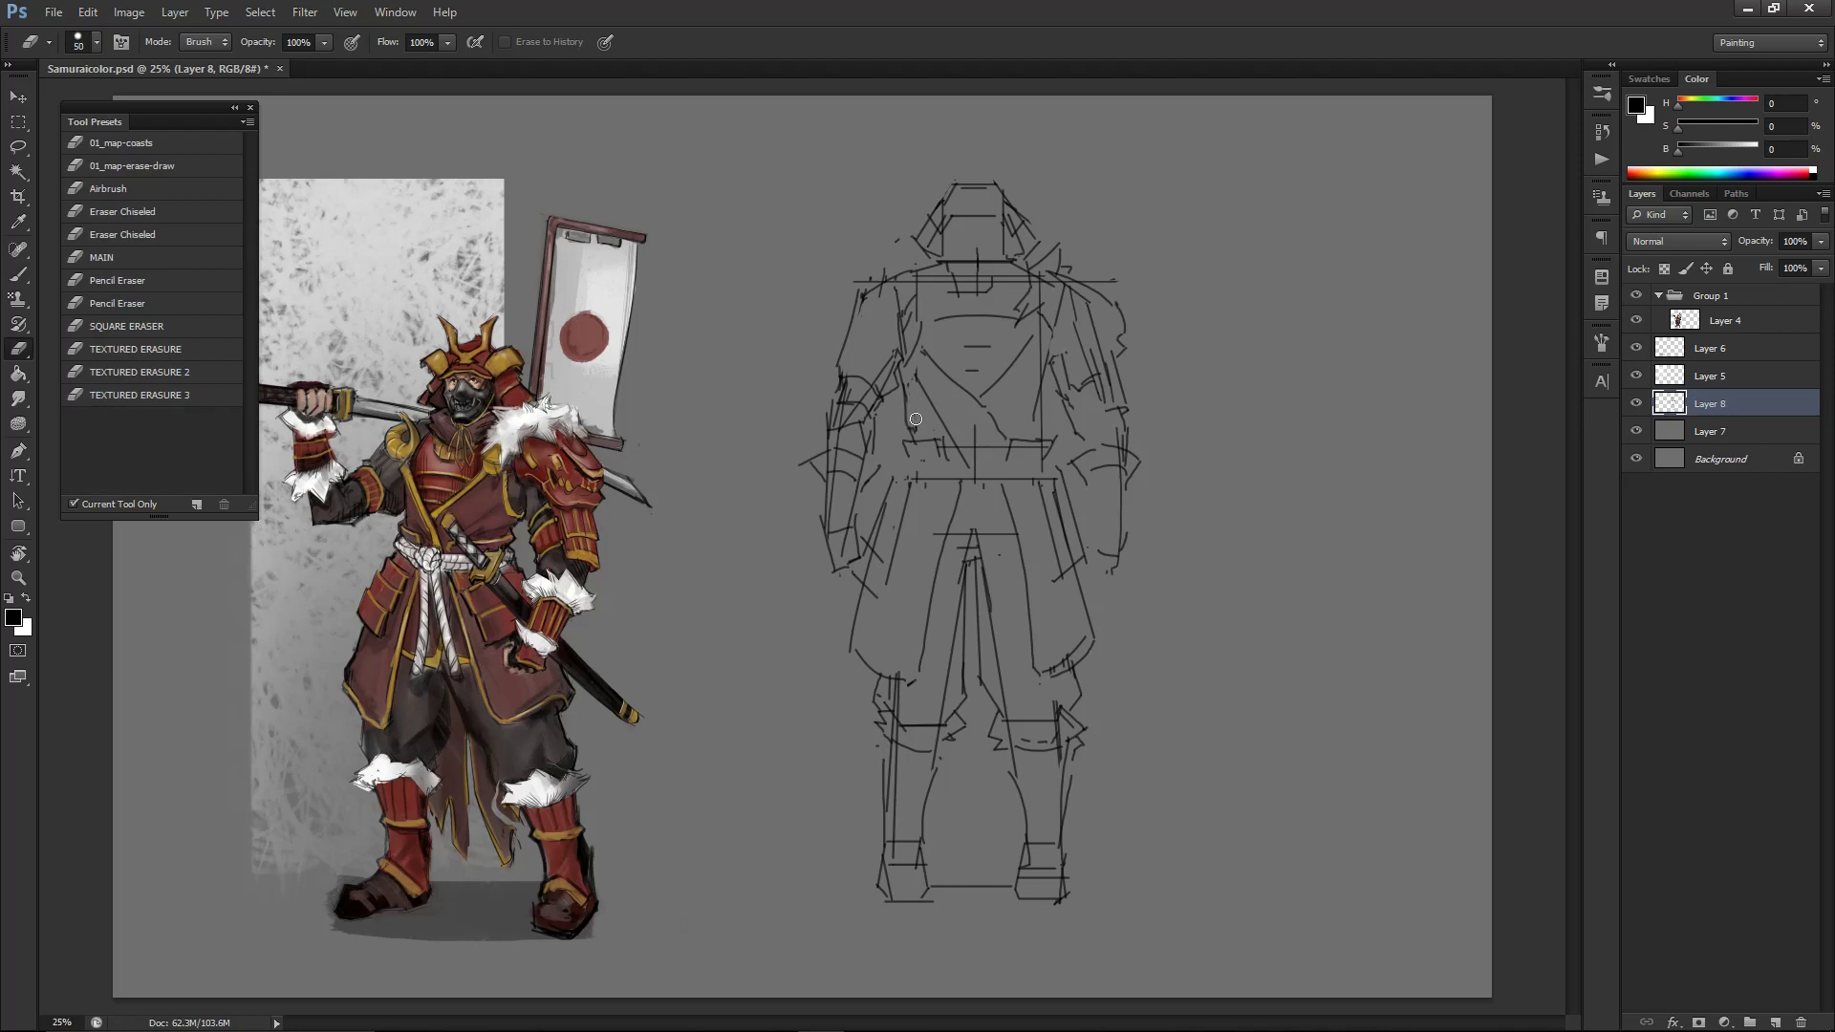
pyautogui.press('b')
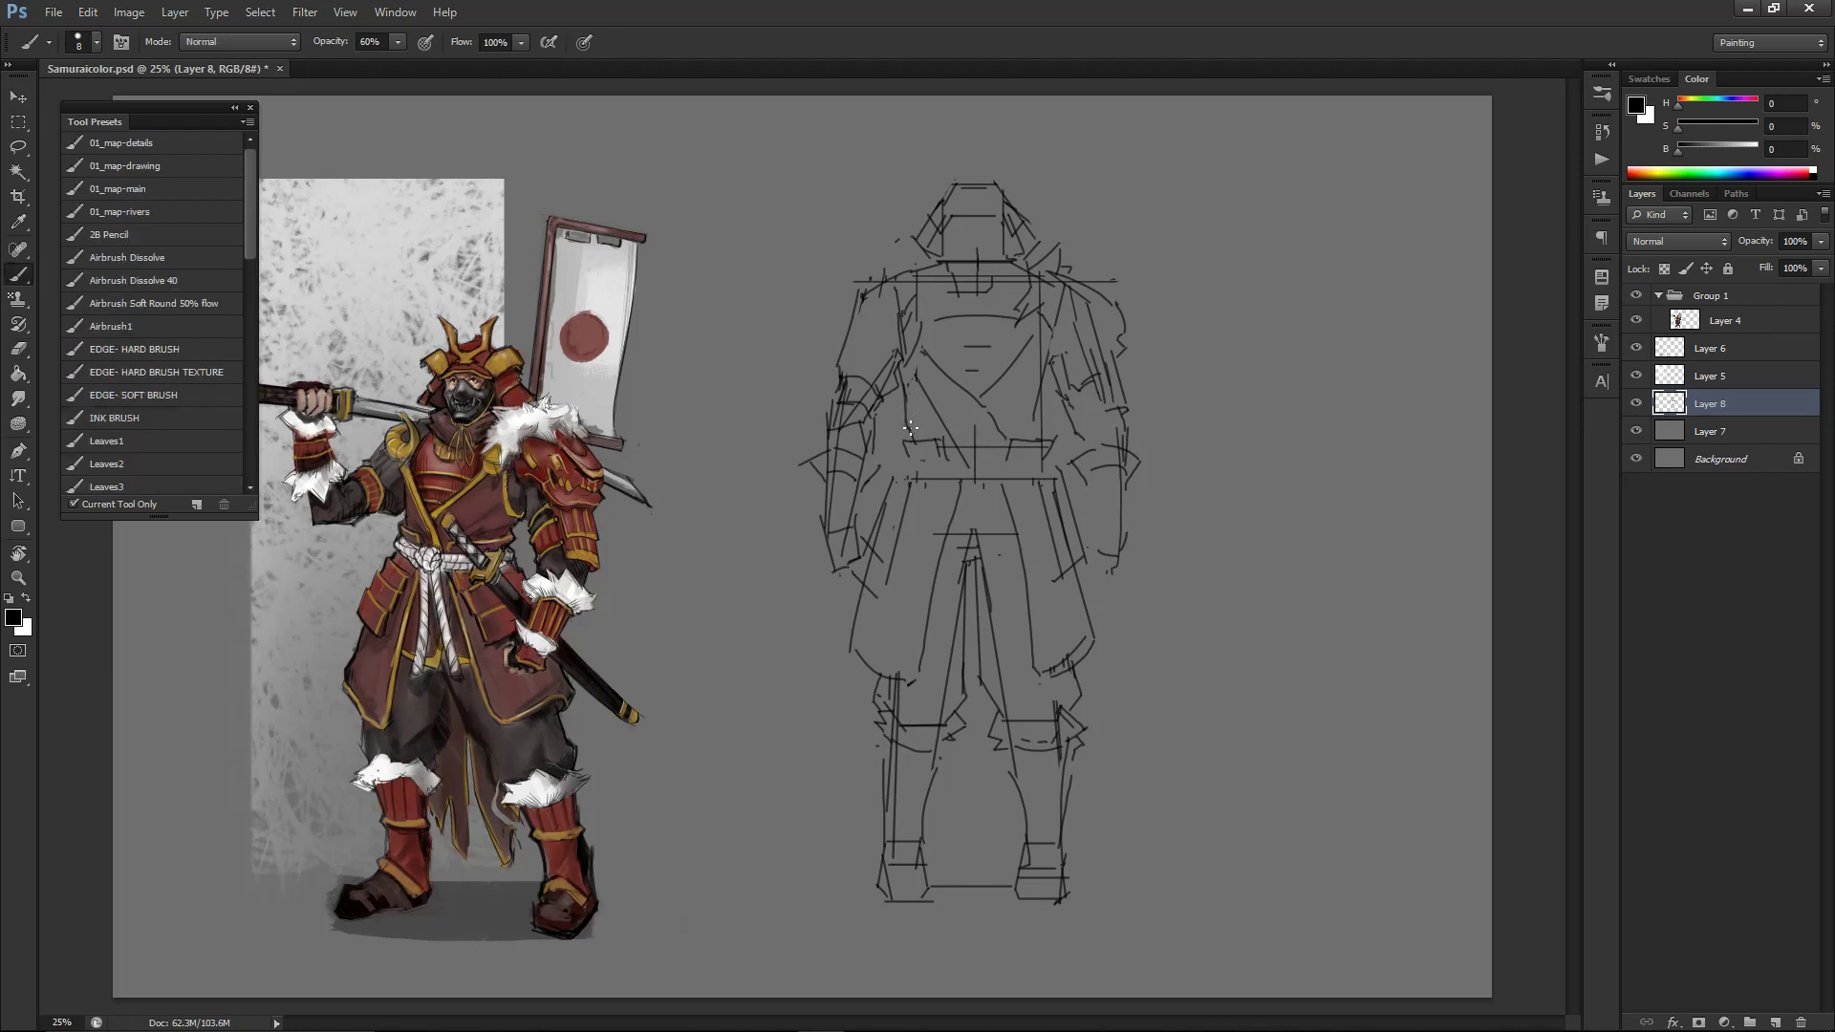
pyautogui.press('e')
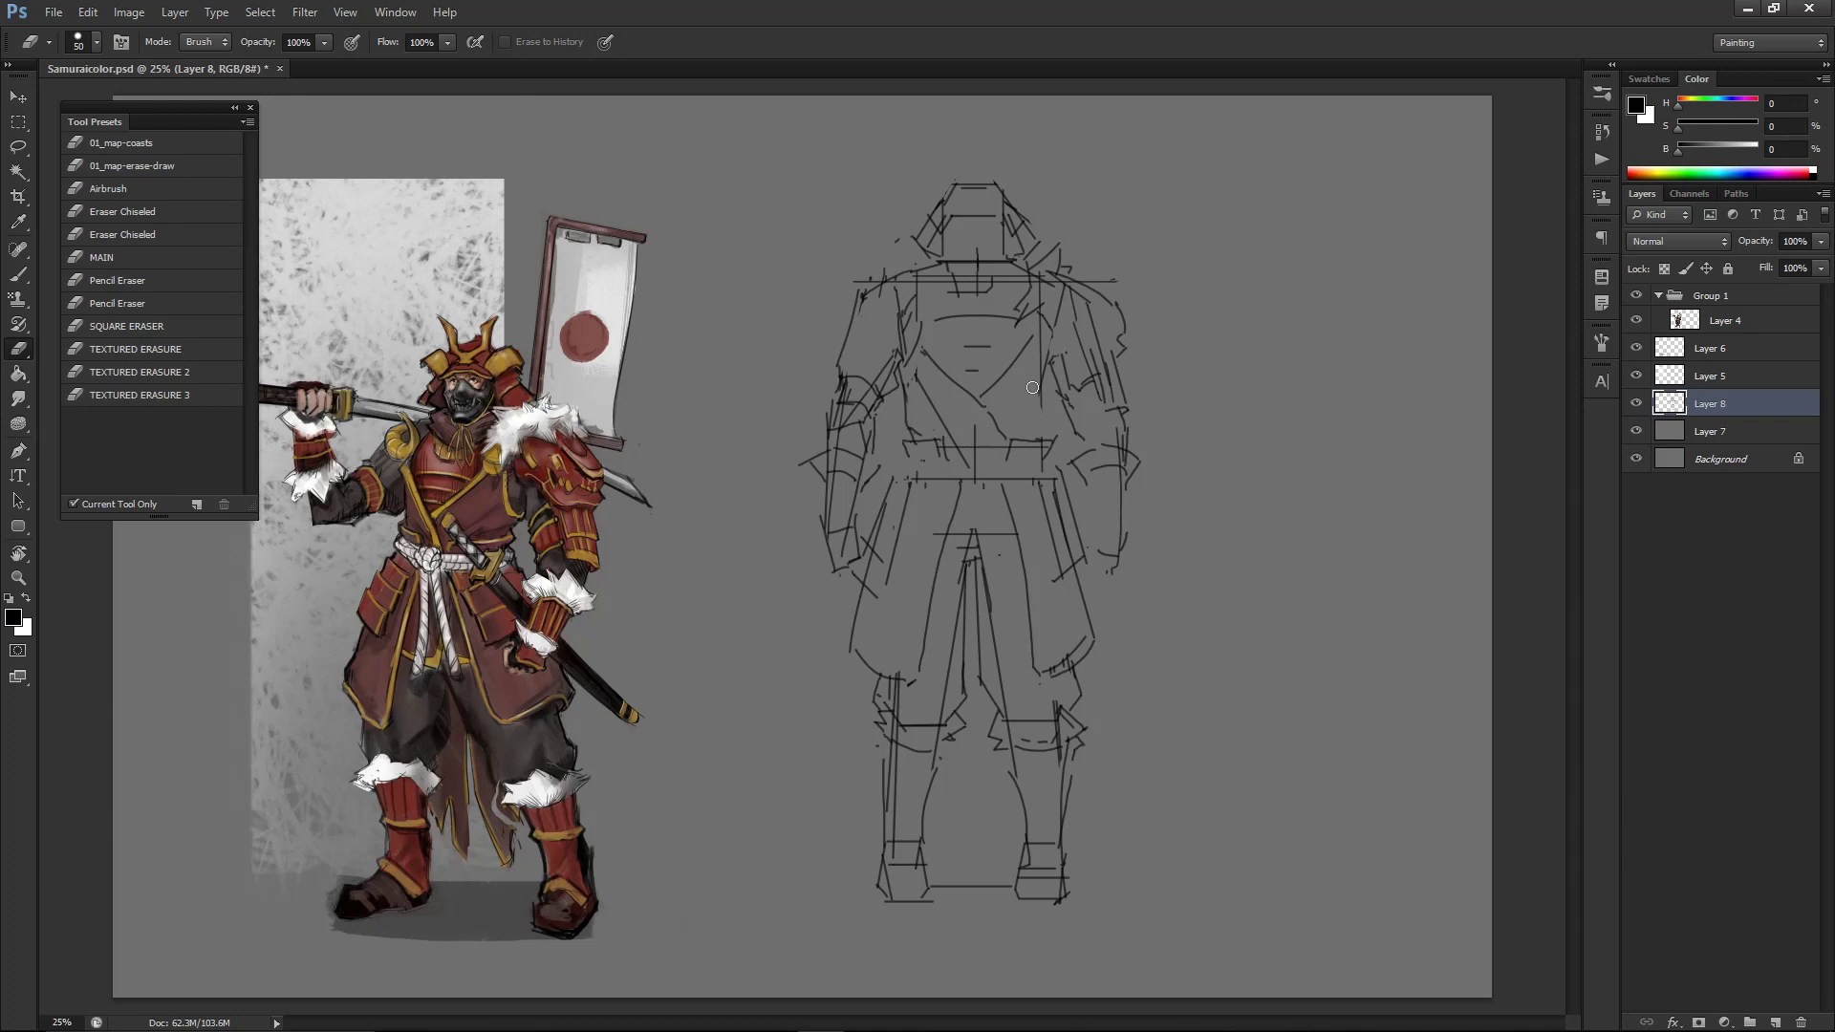
pyautogui.press('b')
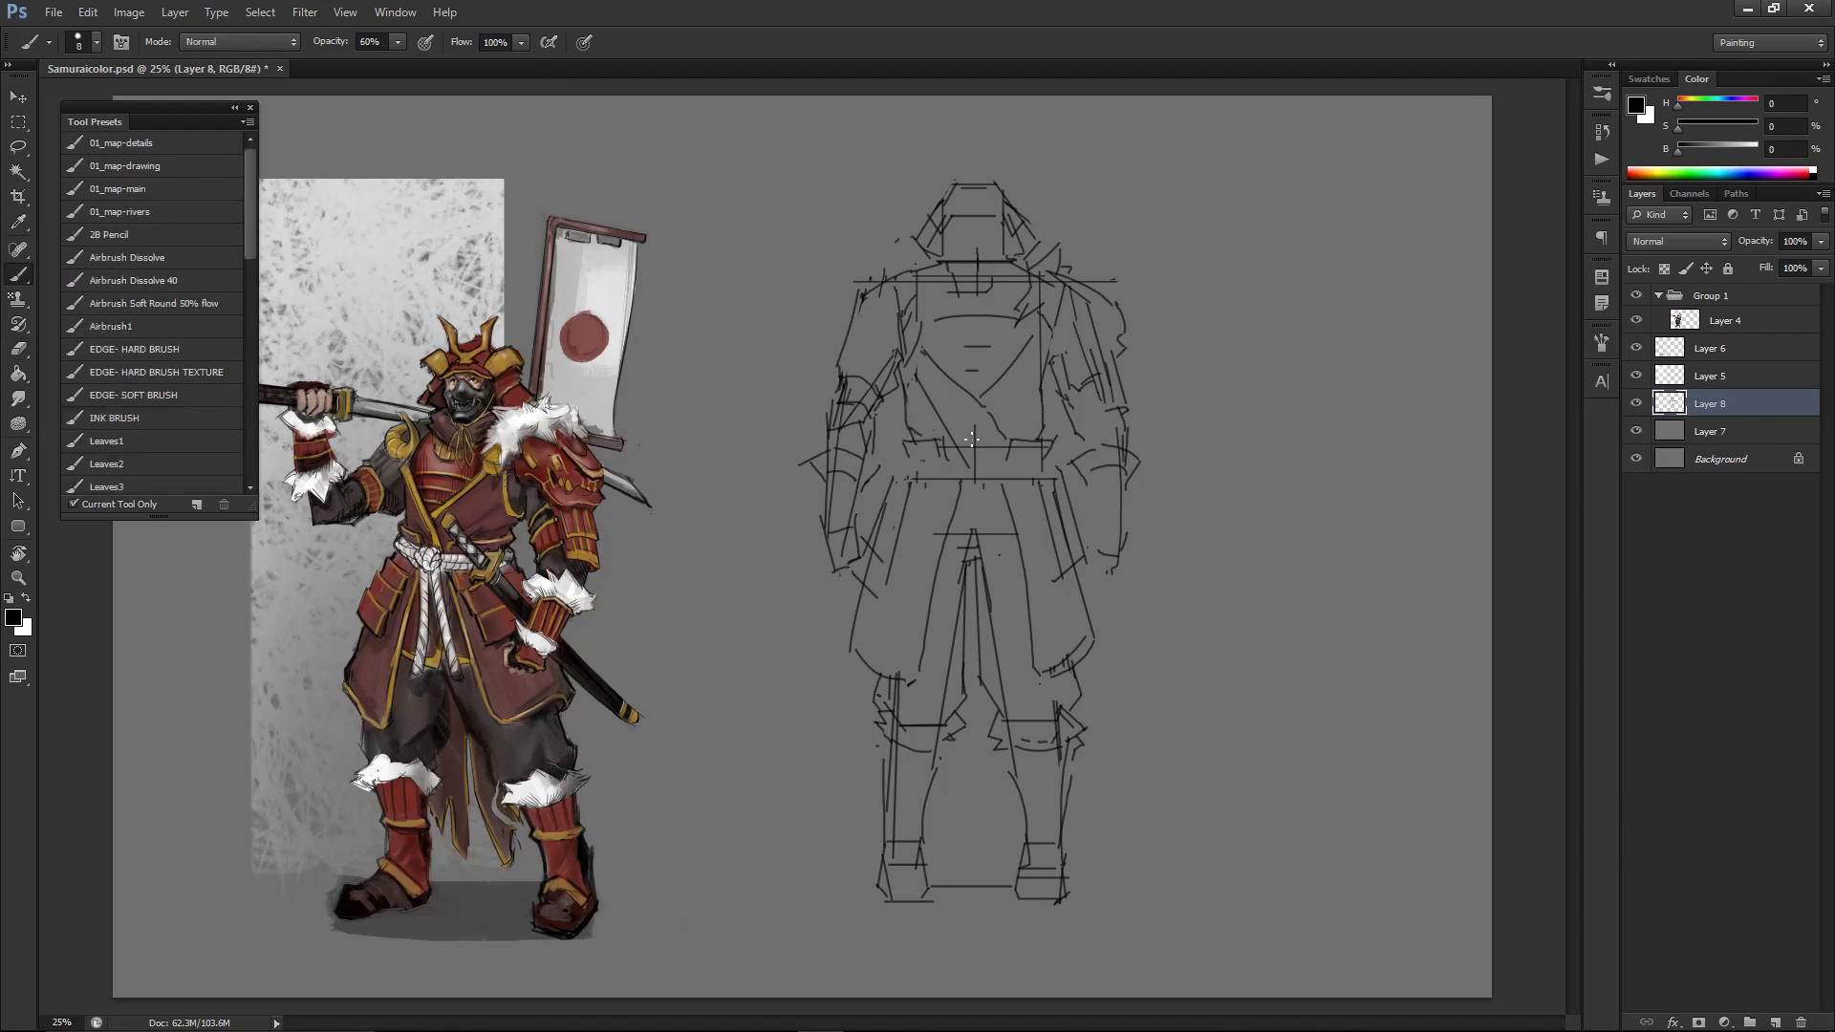
# - Draw the rope belt's line across the waist below the waistband, redrawing it until it fits
pyautogui.moveTo(908, 464); pyautogui.dragTo(1061, 459)
pyautogui.hotkey('ctrl', 'z')
pyautogui.moveTo(913, 460); pyautogui.dragTo(1048, 461)
pyautogui.hotkey('ctrl', 'z')
pyautogui.moveTo(909, 463); pyautogui.dragTo(1030, 471)
pyautogui.hotkey('ctrl', 'z')
pyautogui.moveTo(912, 463); pyautogui.dragTo(1052, 456)
# - Try belt strokes along the left-hand half of the waist and undo them
pyautogui.press('e')
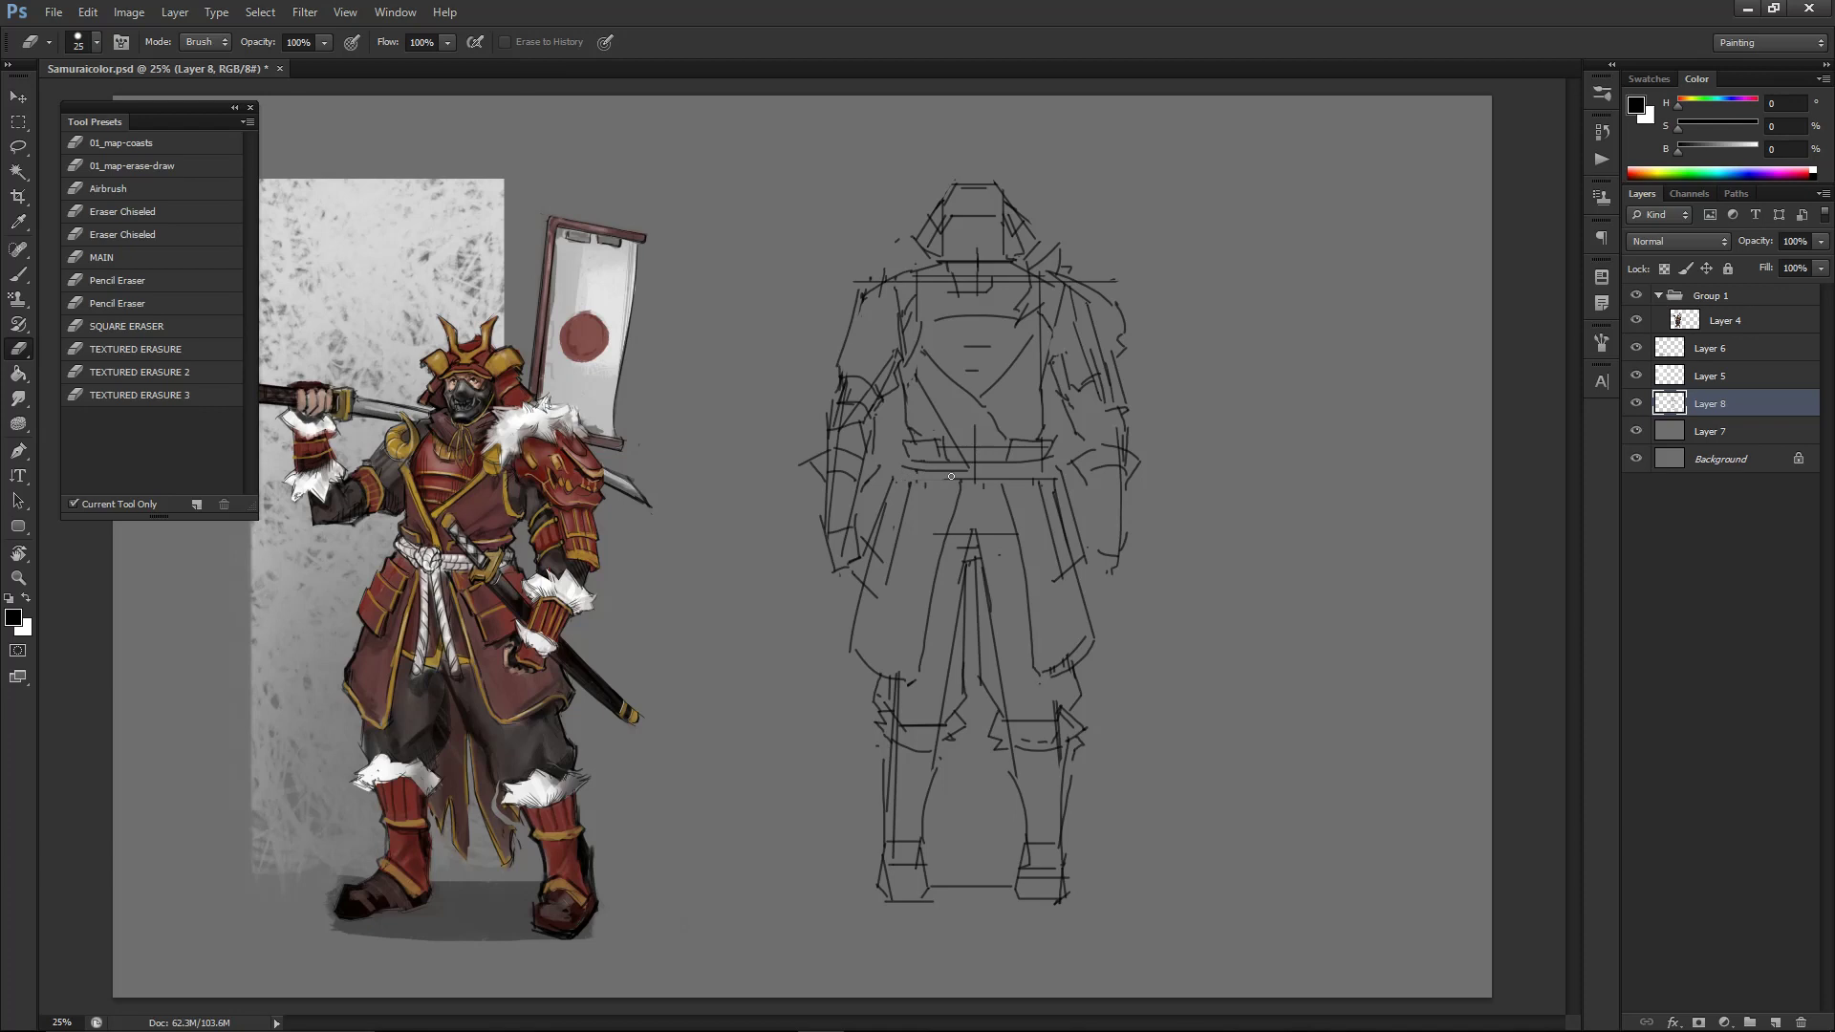
pyautogui.press('b')
pyautogui.moveTo(963, 478); pyautogui.dragTo(904, 485)
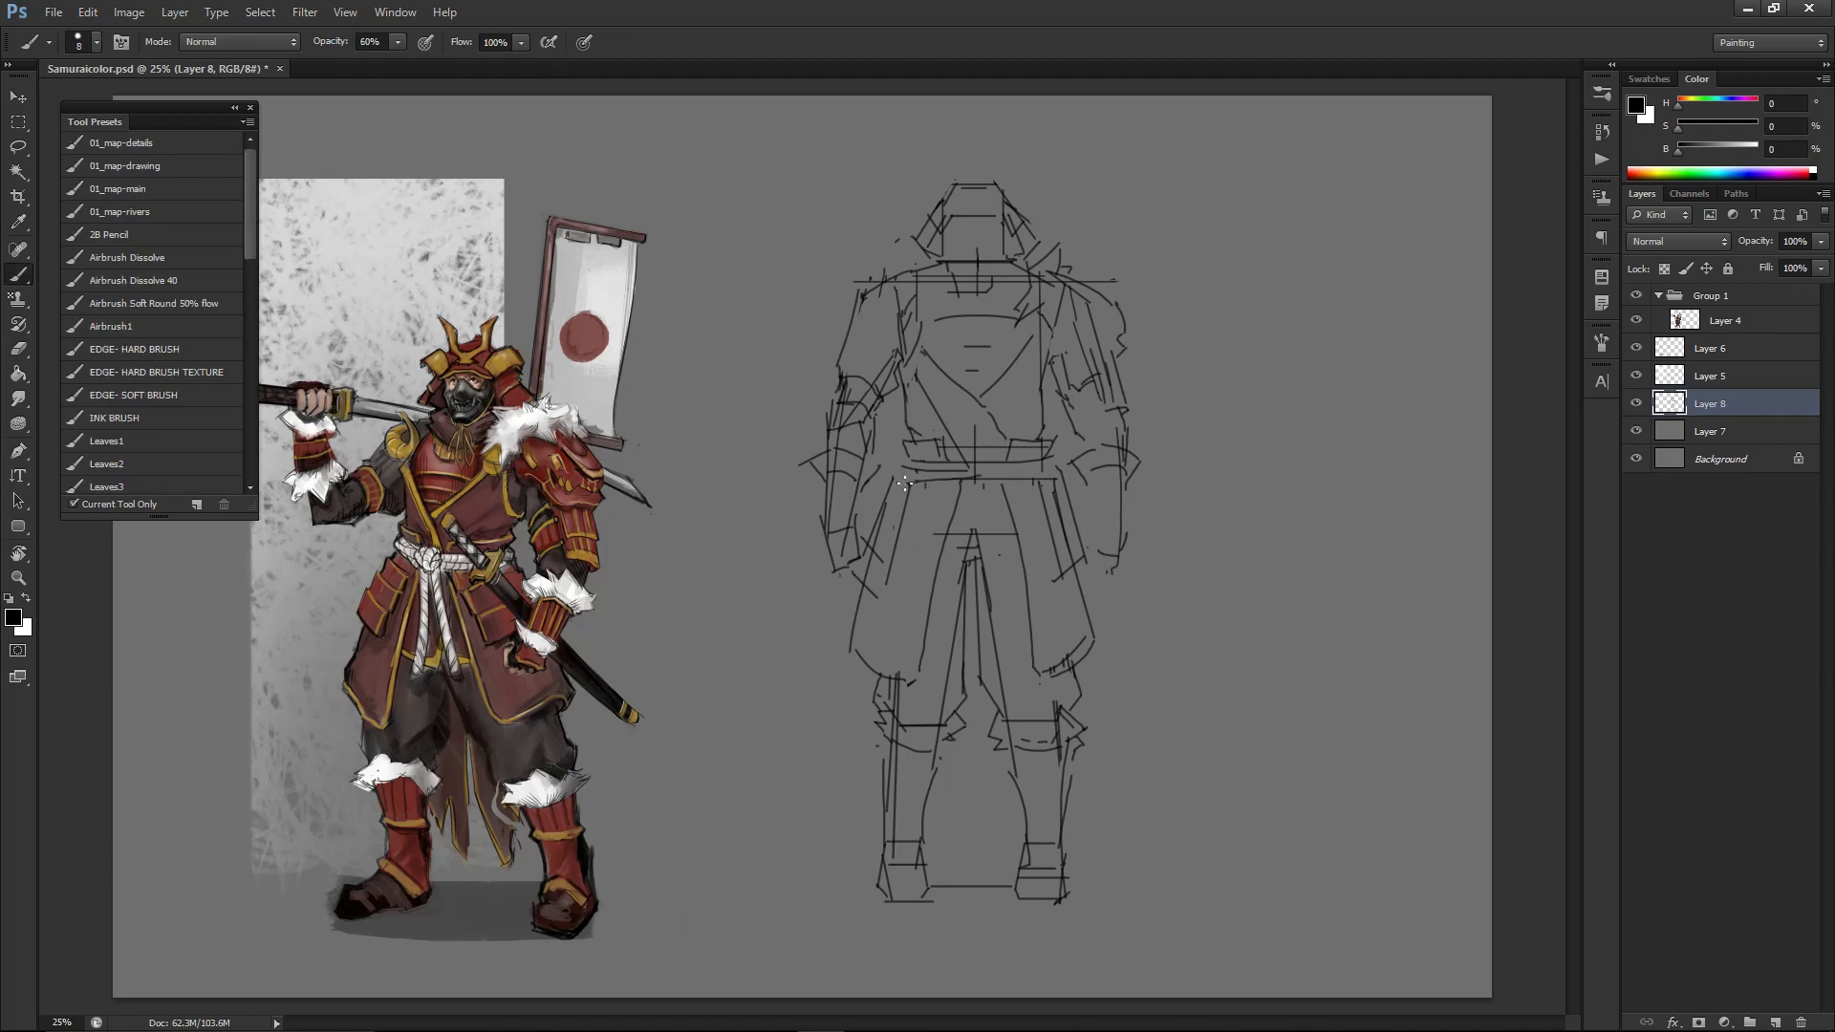
pyautogui.press('e')
pyautogui.press('b')
pyautogui.moveTo(912, 469)
pyautogui.mouseDown()
pyautogui.moveTo(980, 477)
pyautogui.moveTo(944, 474)
pyautogui.moveTo(965, 472)
pyautogui.mouseUp()
pyautogui.hotkey('ctrl', 'z')
pyautogui.hotkey('ctrl', 'z')
pyautogui.hotkey('ctrl', 'z')
pyautogui.hotkey('ctrl', 'z')
pyautogui.hotkey('ctrl', 'z')
pyautogui.hotkey('ctrl', 'z')
# - Redraw the left-hand half of the rope belt as strands tapering toward the centre, erasing stray lines
pyautogui.press('e')
pyautogui.press('b')
pyautogui.press('e')
pyautogui.press('b')
pyautogui.hotkey('ctrl', 'z')
pyautogui.moveTo(905, 457); pyautogui.dragTo(954, 472)
pyautogui.hotkey('ctrl', 'z')
pyautogui.press('e')
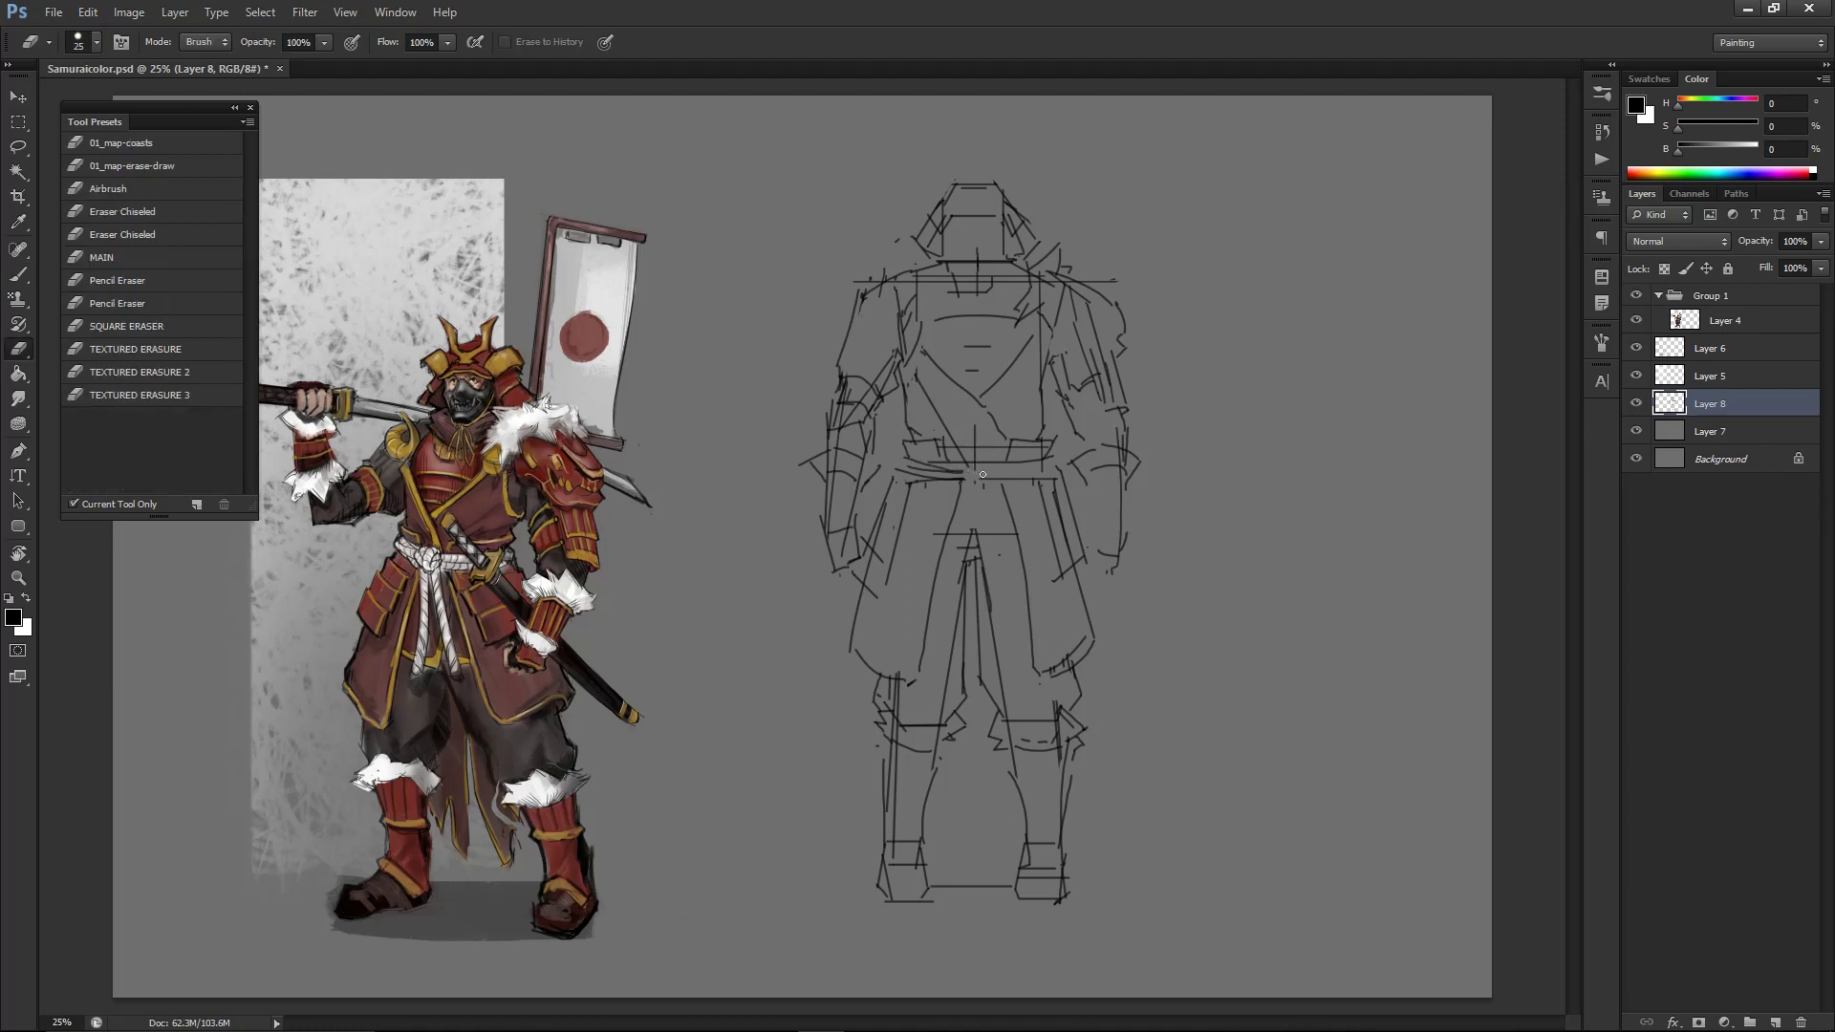
pyautogui.press('b')
pyautogui.press('w')
pyautogui.press('e')
pyautogui.press('b')
# - Sketch a small round knot at the centre of the rope belt
pyautogui.moveTo(957, 472); pyautogui.dragTo(959, 489)
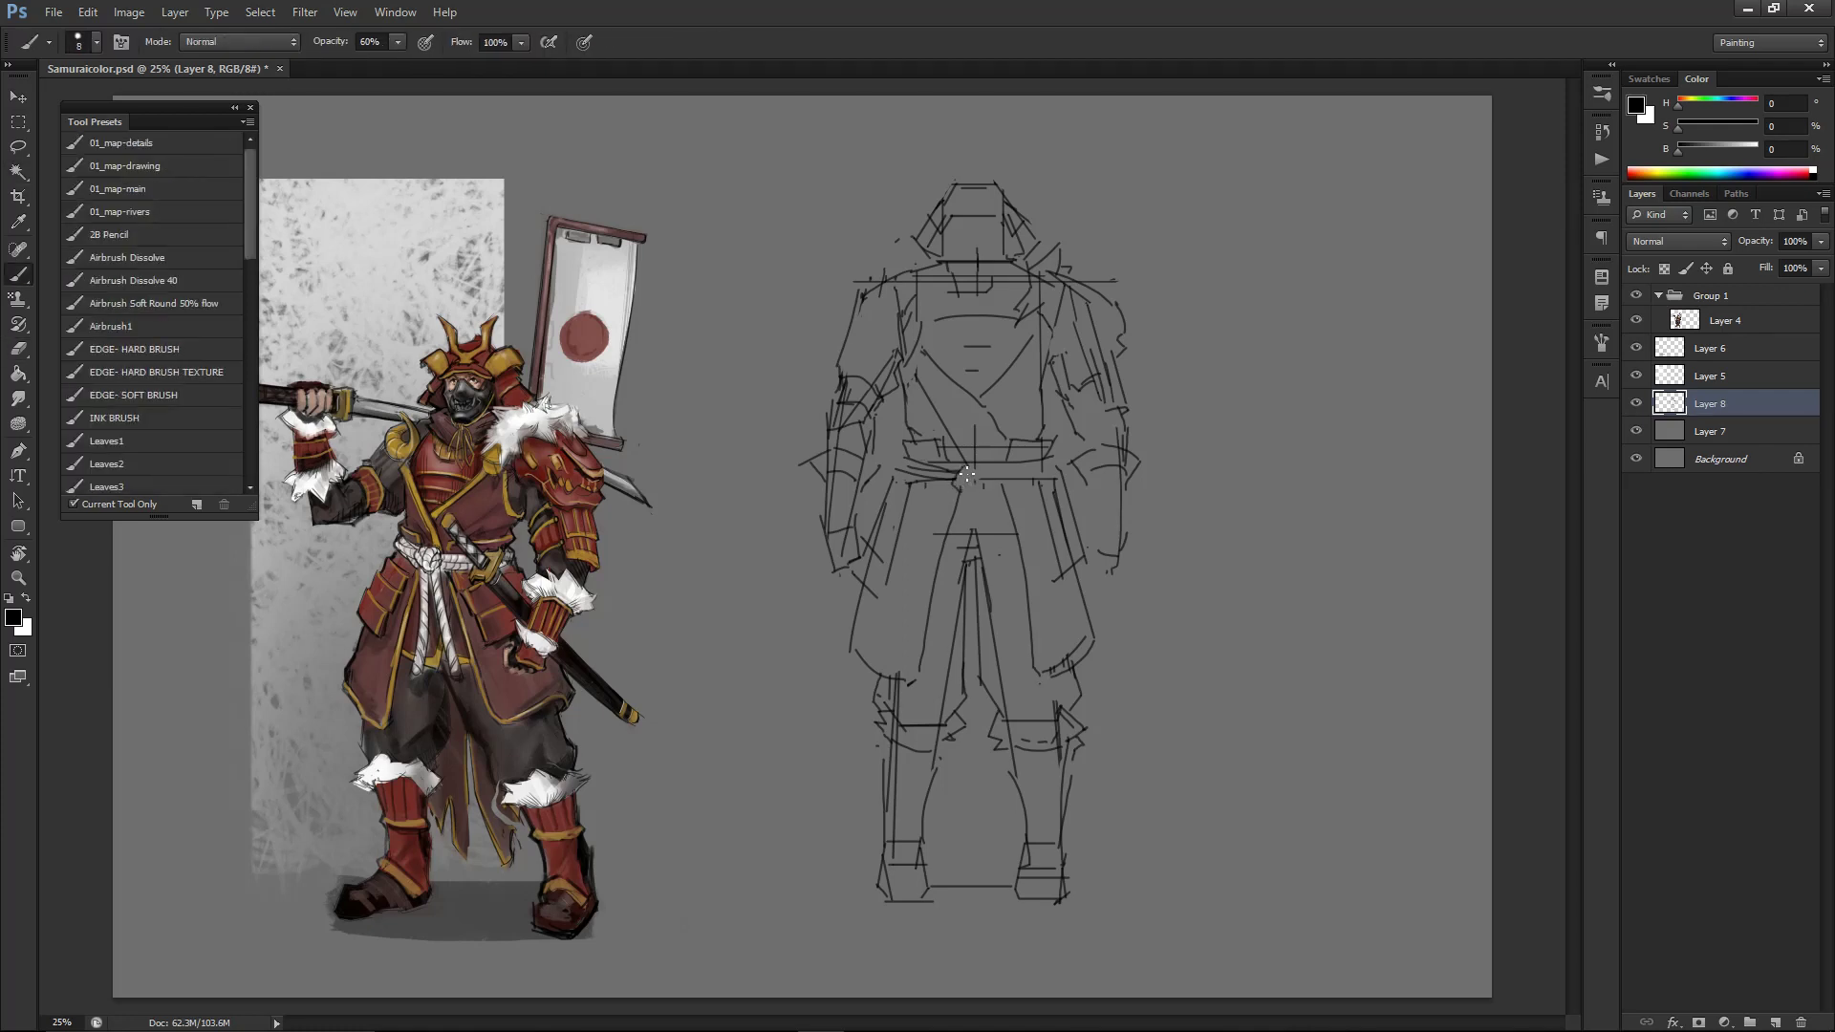
pyautogui.moveTo(958, 483); pyautogui.dragTo(976, 492)
pyautogui.moveTo(973, 483); pyautogui.dragTo(985, 469)
# - Draw the left-hand rope end hanging from the knot between the legs, retrying the stroke several times
pyautogui.moveTo(959, 482); pyautogui.dragTo(951, 623)
pyautogui.hotkey('ctrl', 'z')
pyautogui.moveTo(965, 490); pyautogui.dragTo(956, 609)
pyautogui.hotkey('ctrl', 'z')
pyautogui.moveTo(964, 490); pyautogui.dragTo(958, 602)
pyautogui.hotkey('ctrl', 'z')
pyautogui.moveTo(962, 485); pyautogui.dragTo(955, 617)
pyautogui.hotkey('ctrl', 'z')
# - Draw the right-hand rope end hanging down from the belt knot, redrawing it until it fits
pyautogui.moveTo(979, 494); pyautogui.dragTo(985, 612)
pyautogui.moveTo(988, 477); pyautogui.dragTo(991, 602)
pyautogui.hotkey('ctrl', 'z')
pyautogui.hotkey('ctrl', 'z')
pyautogui.moveTo(986, 473); pyautogui.dragTo(988, 617)
pyautogui.hotkey('ctrl', 'z')
pyautogui.moveTo(985, 475); pyautogui.dragTo(994, 613)
pyautogui.hotkey('ctrl', 'z')
pyautogui.moveTo(983, 475); pyautogui.dragTo(988, 623)
# - Draw the right-hand half of the rope belt as curved strands running from the knot to the hip and tidy them
pyautogui.hotkey('ctrl', '-')
pyautogui.hotkey('ctrl', '+')
pyautogui.hotkey('ctrl', '+')
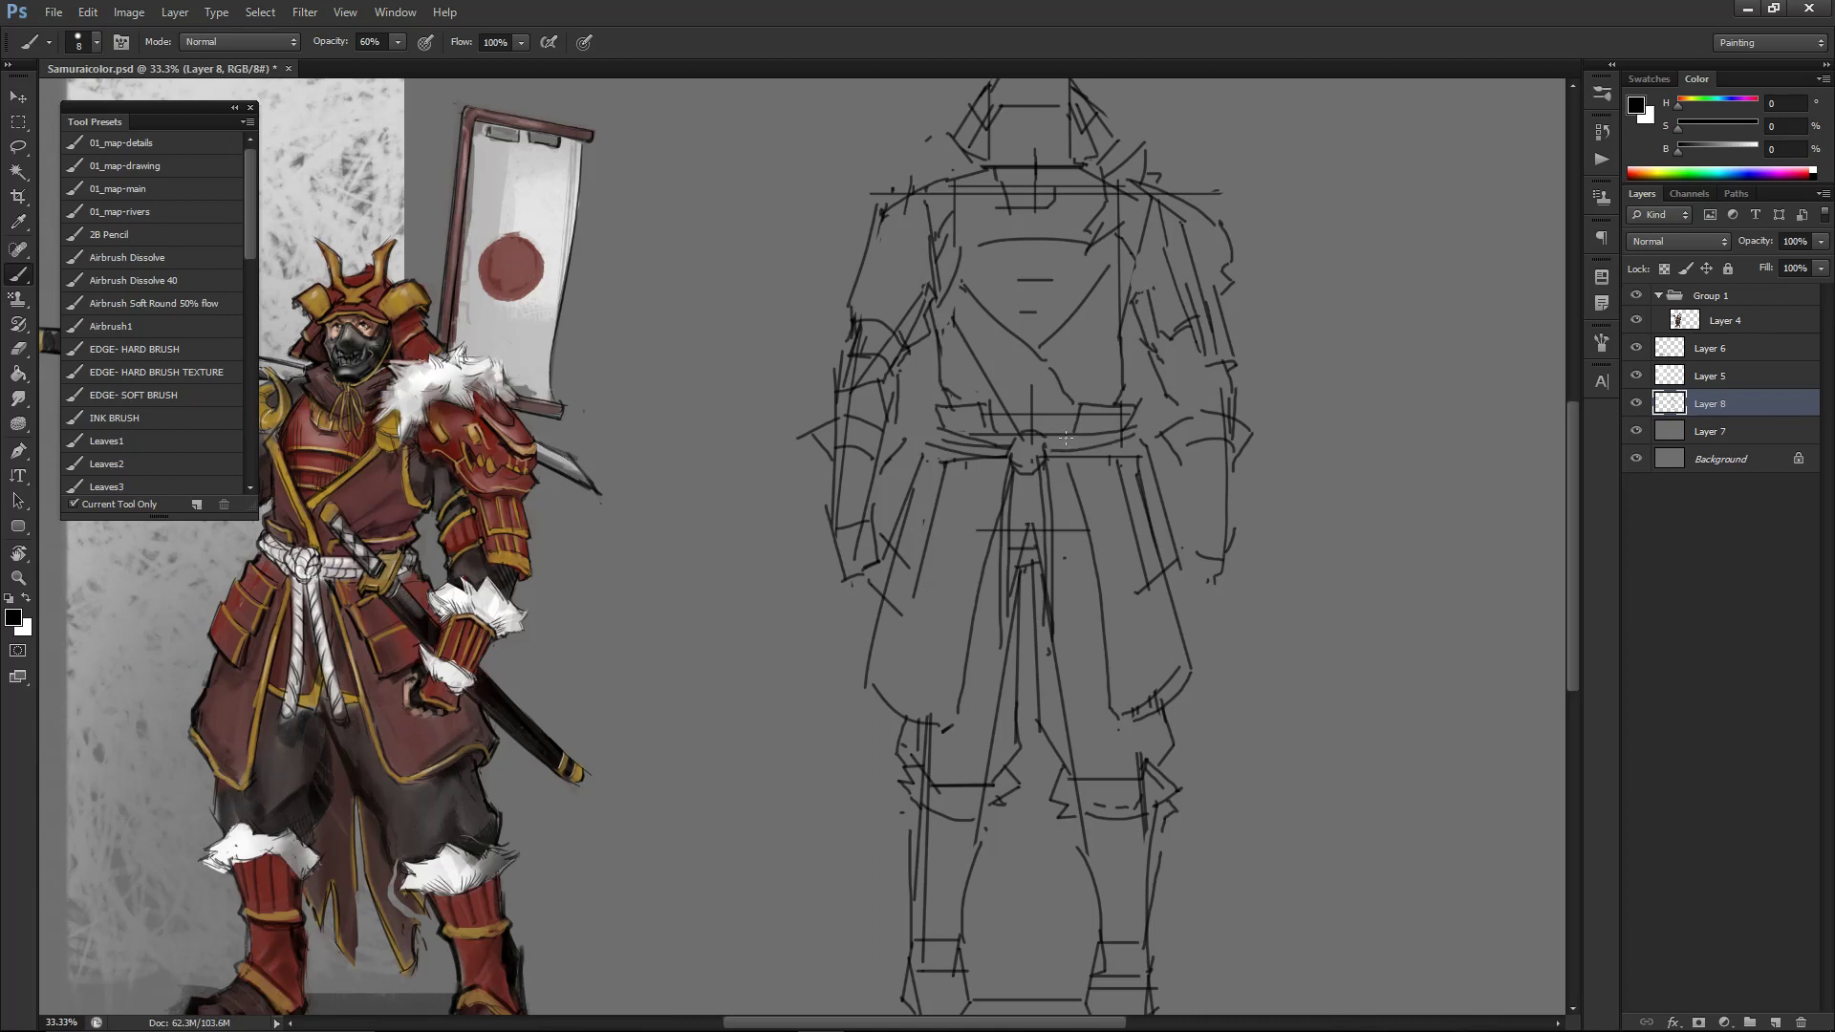
pyautogui.press('e')
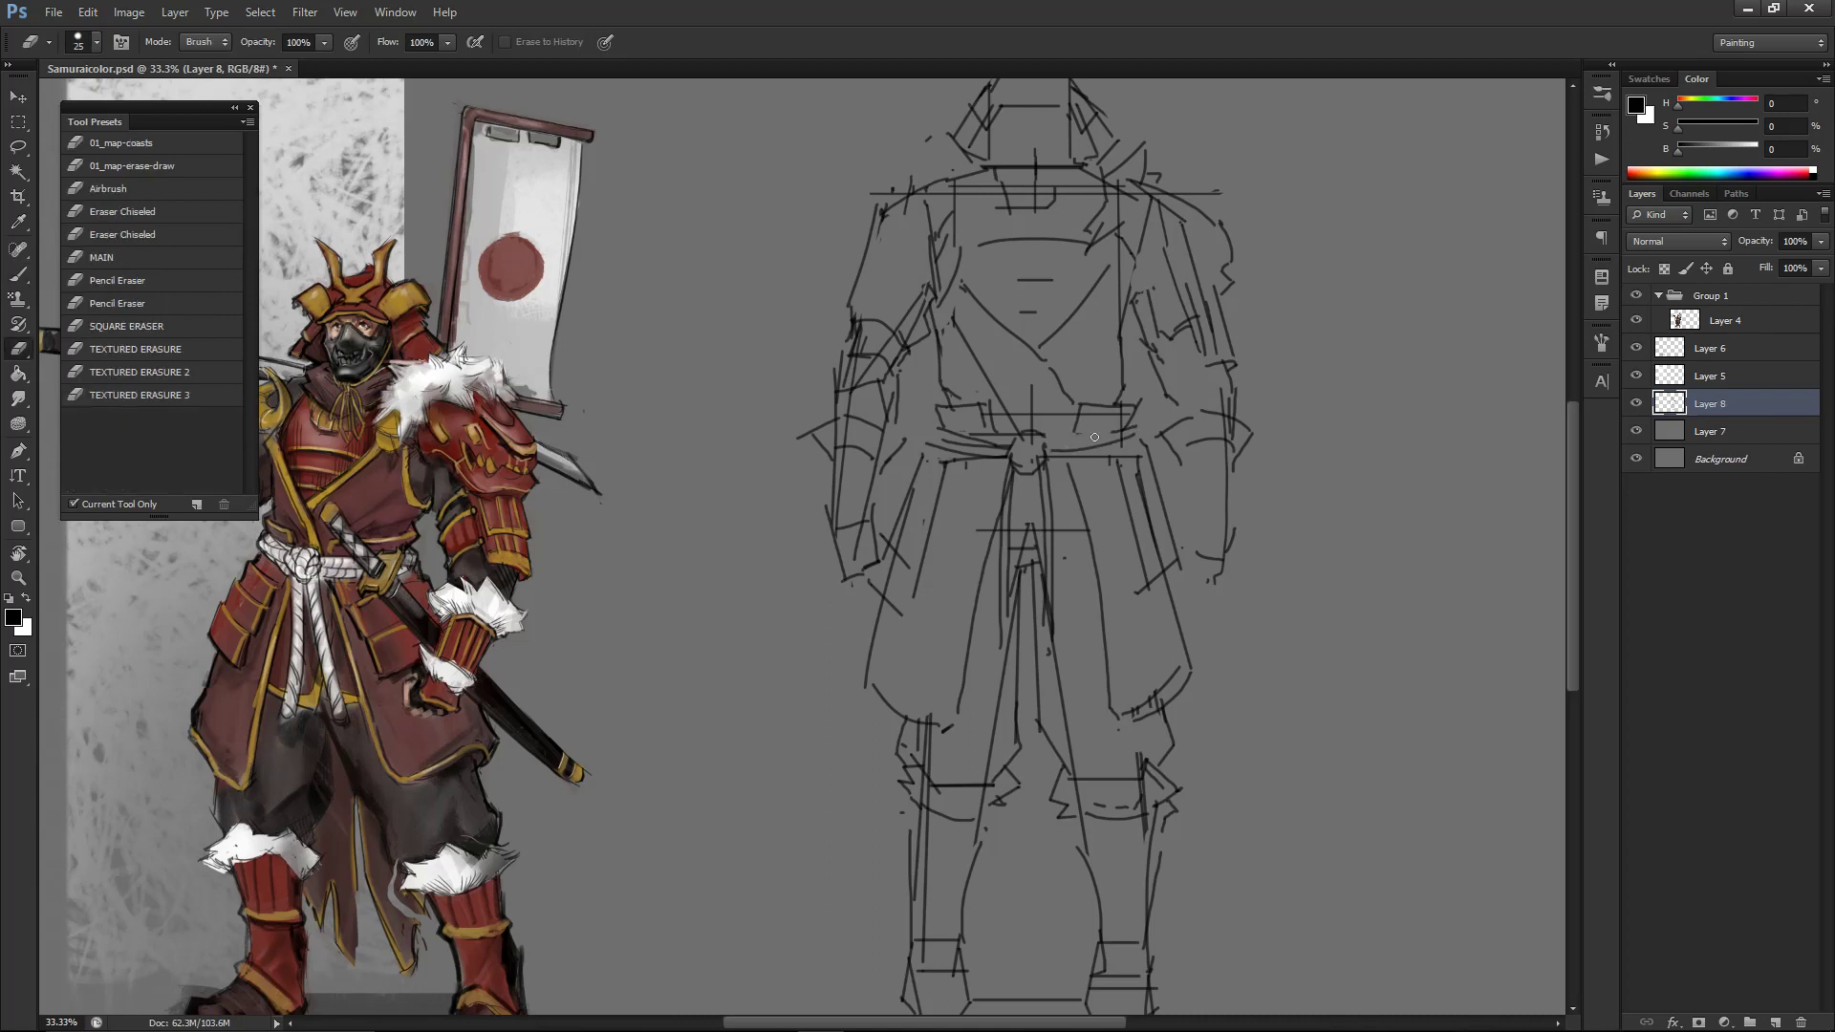
pyautogui.press('b')
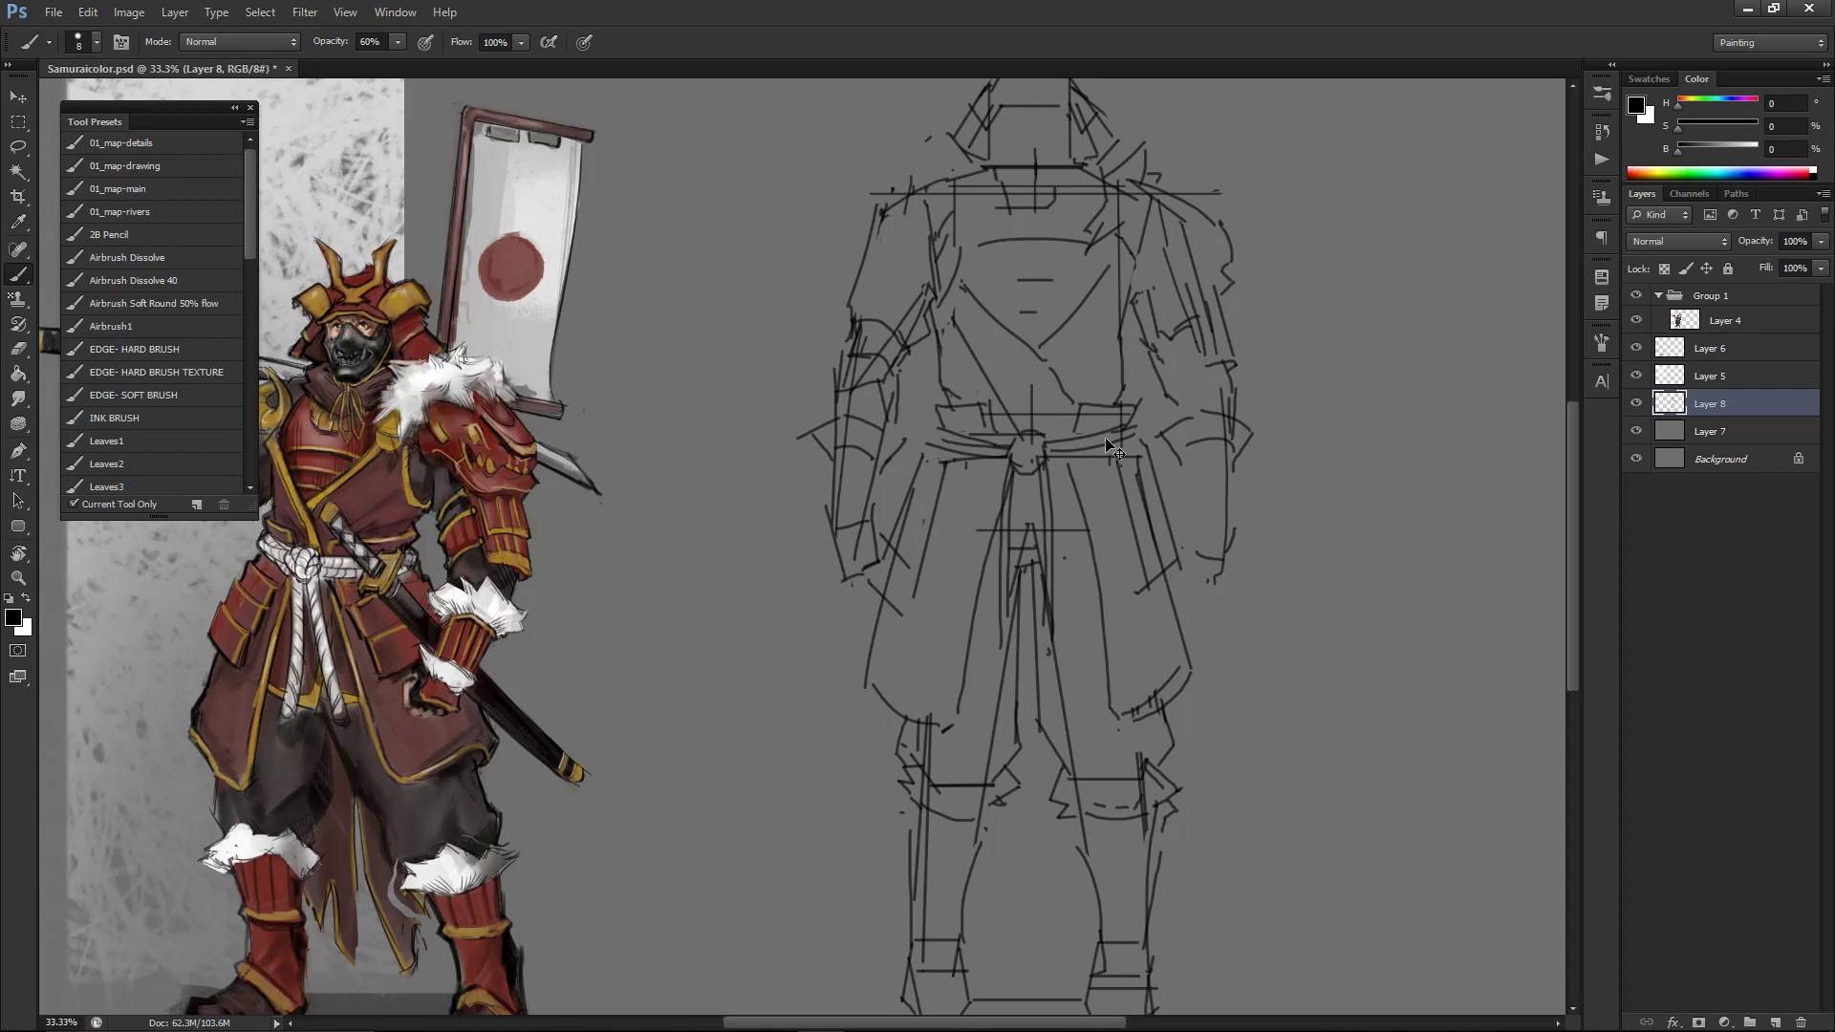
pyautogui.moveTo(1047, 442)
pyautogui.mouseDown()
pyautogui.moveTo(1137, 426)
pyautogui.moveTo(1071, 472)
pyautogui.moveTo(1050, 457)
pyautogui.mouseUp()
pyautogui.hotkey('ctrl', 'z')
pyautogui.press('e')
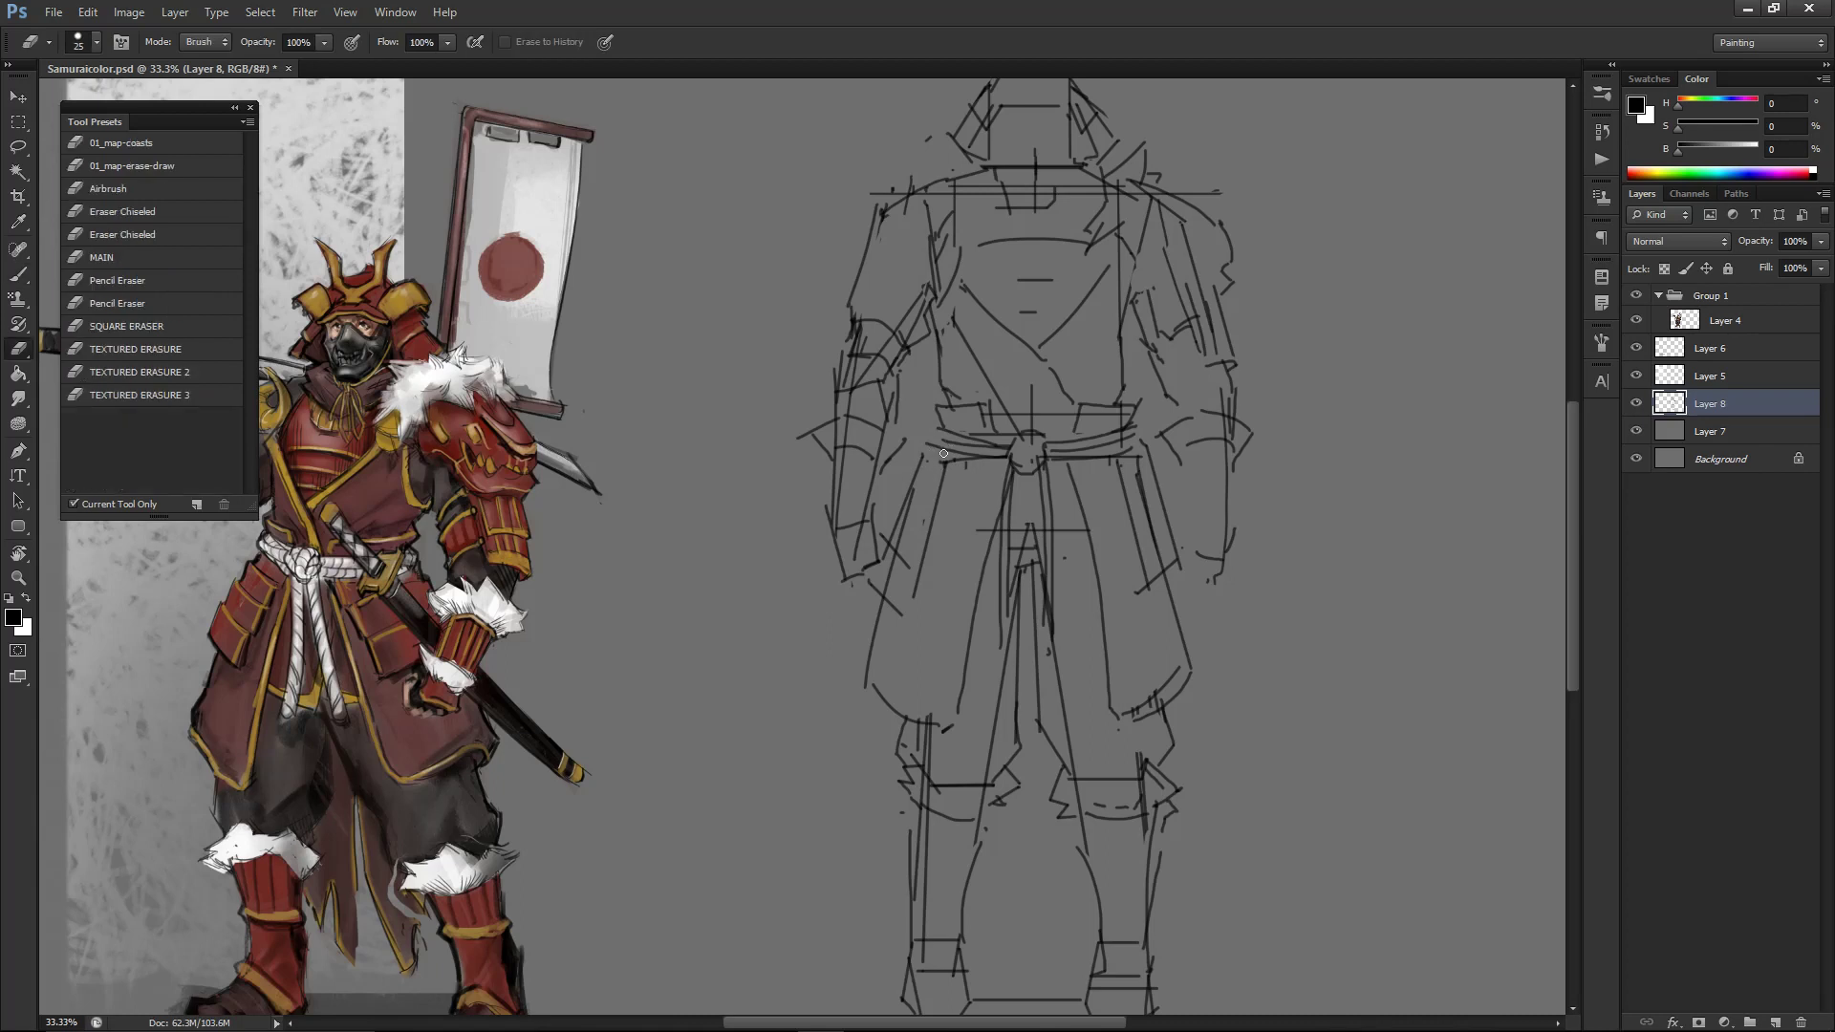
# - Replace the left-hand belt lines with curved strands that round off at the hip and meet the knot
pyautogui.press('b')
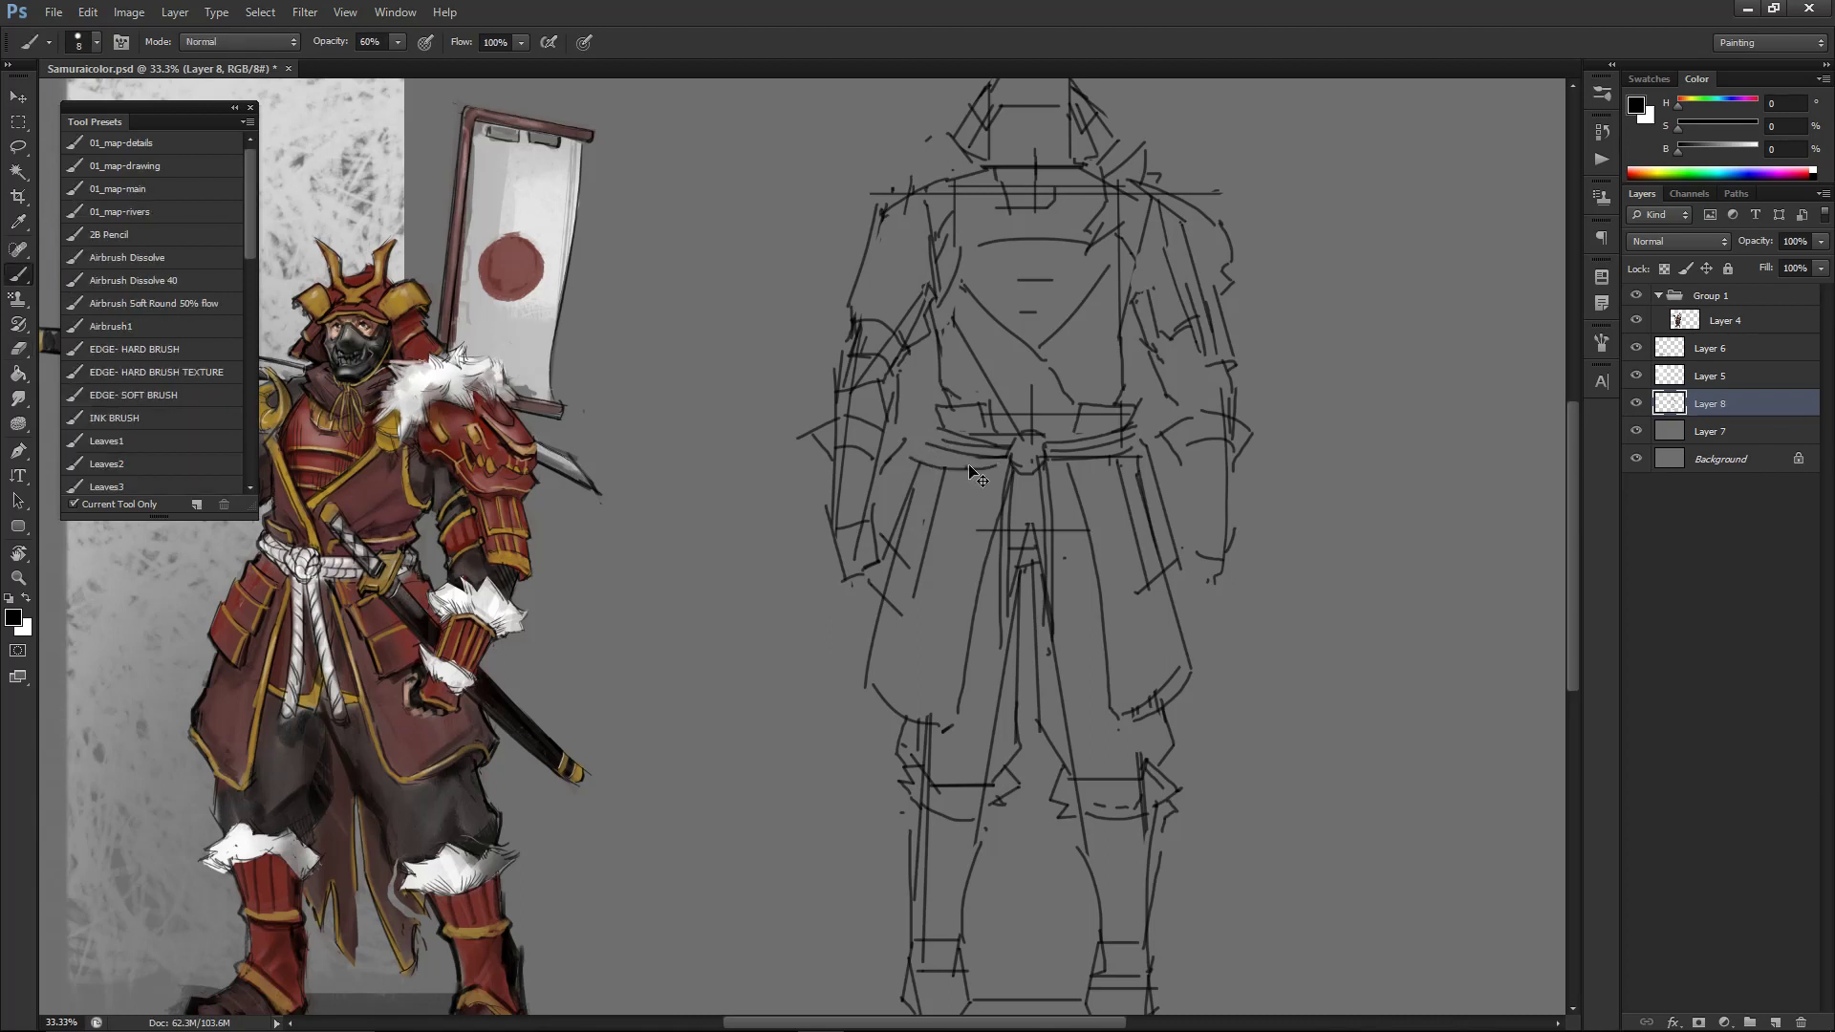
pyautogui.moveTo(989, 461); pyautogui.dragTo(986, 458)
pyautogui.hotkey('ctrl', 'z')
pyautogui.moveTo(923, 435); pyautogui.dragTo(943, 431)
pyautogui.press('e')
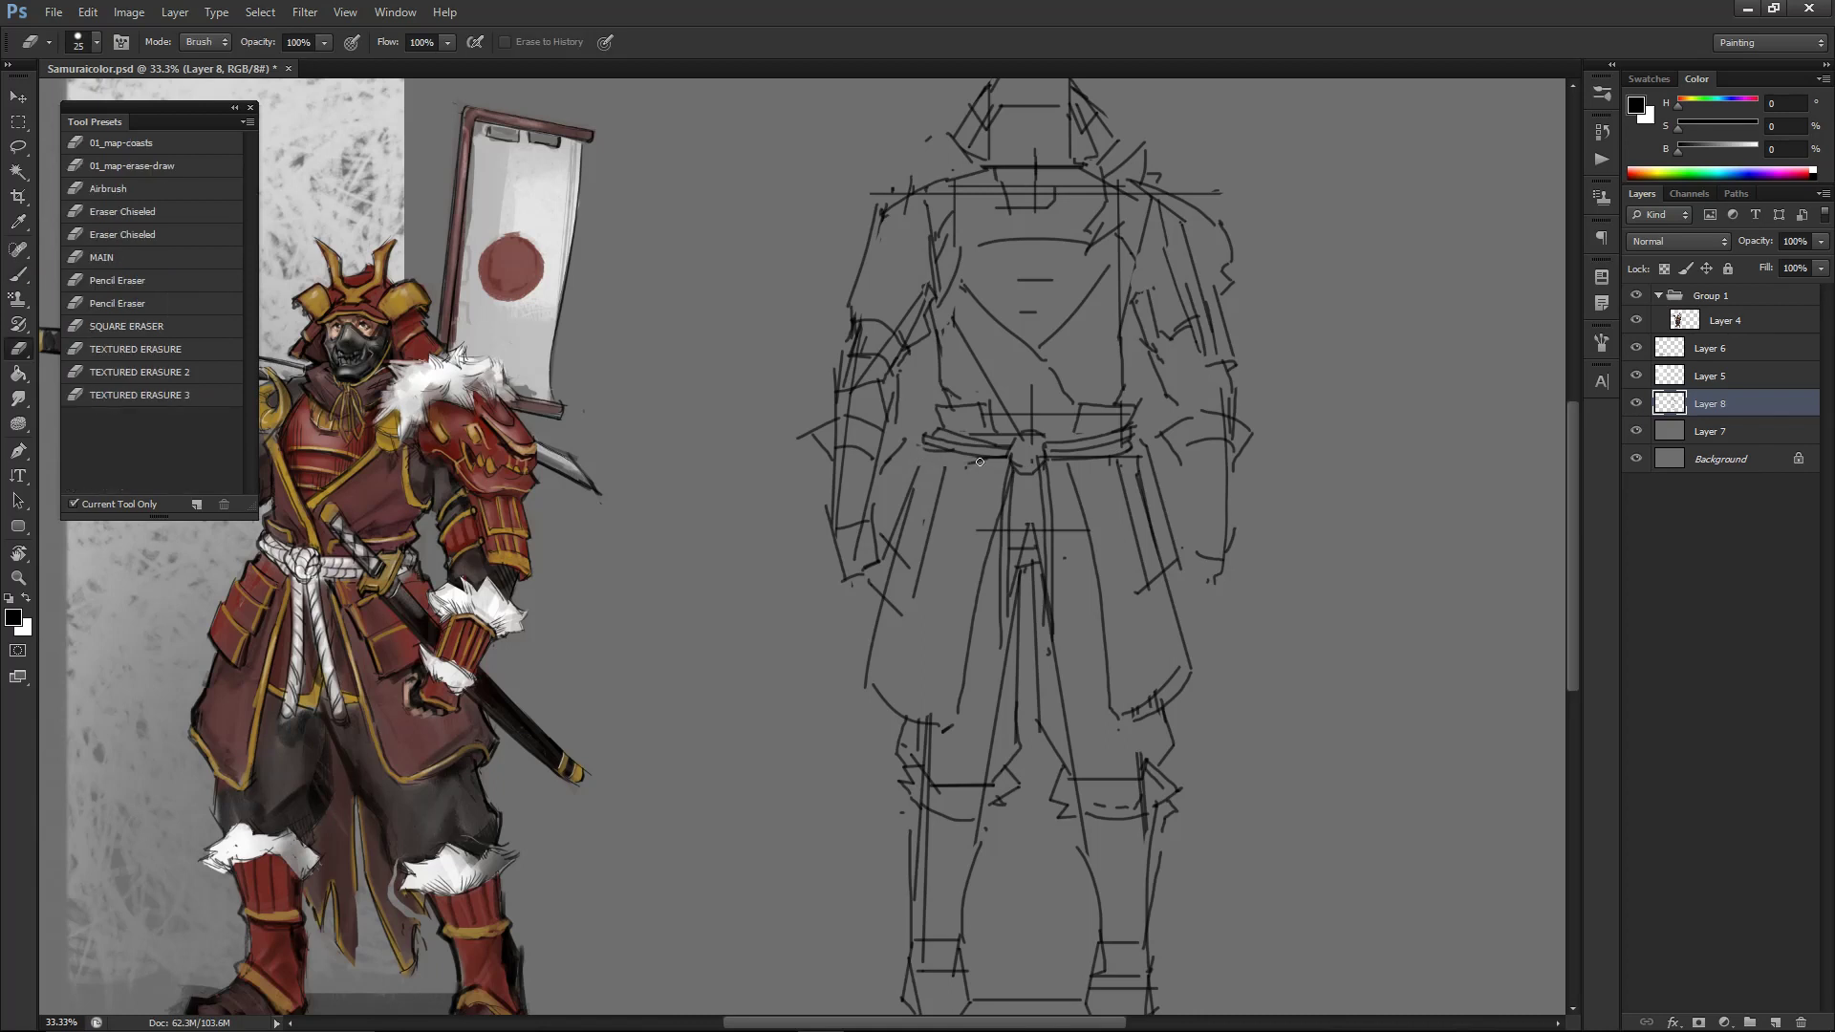
pyautogui.press('b')
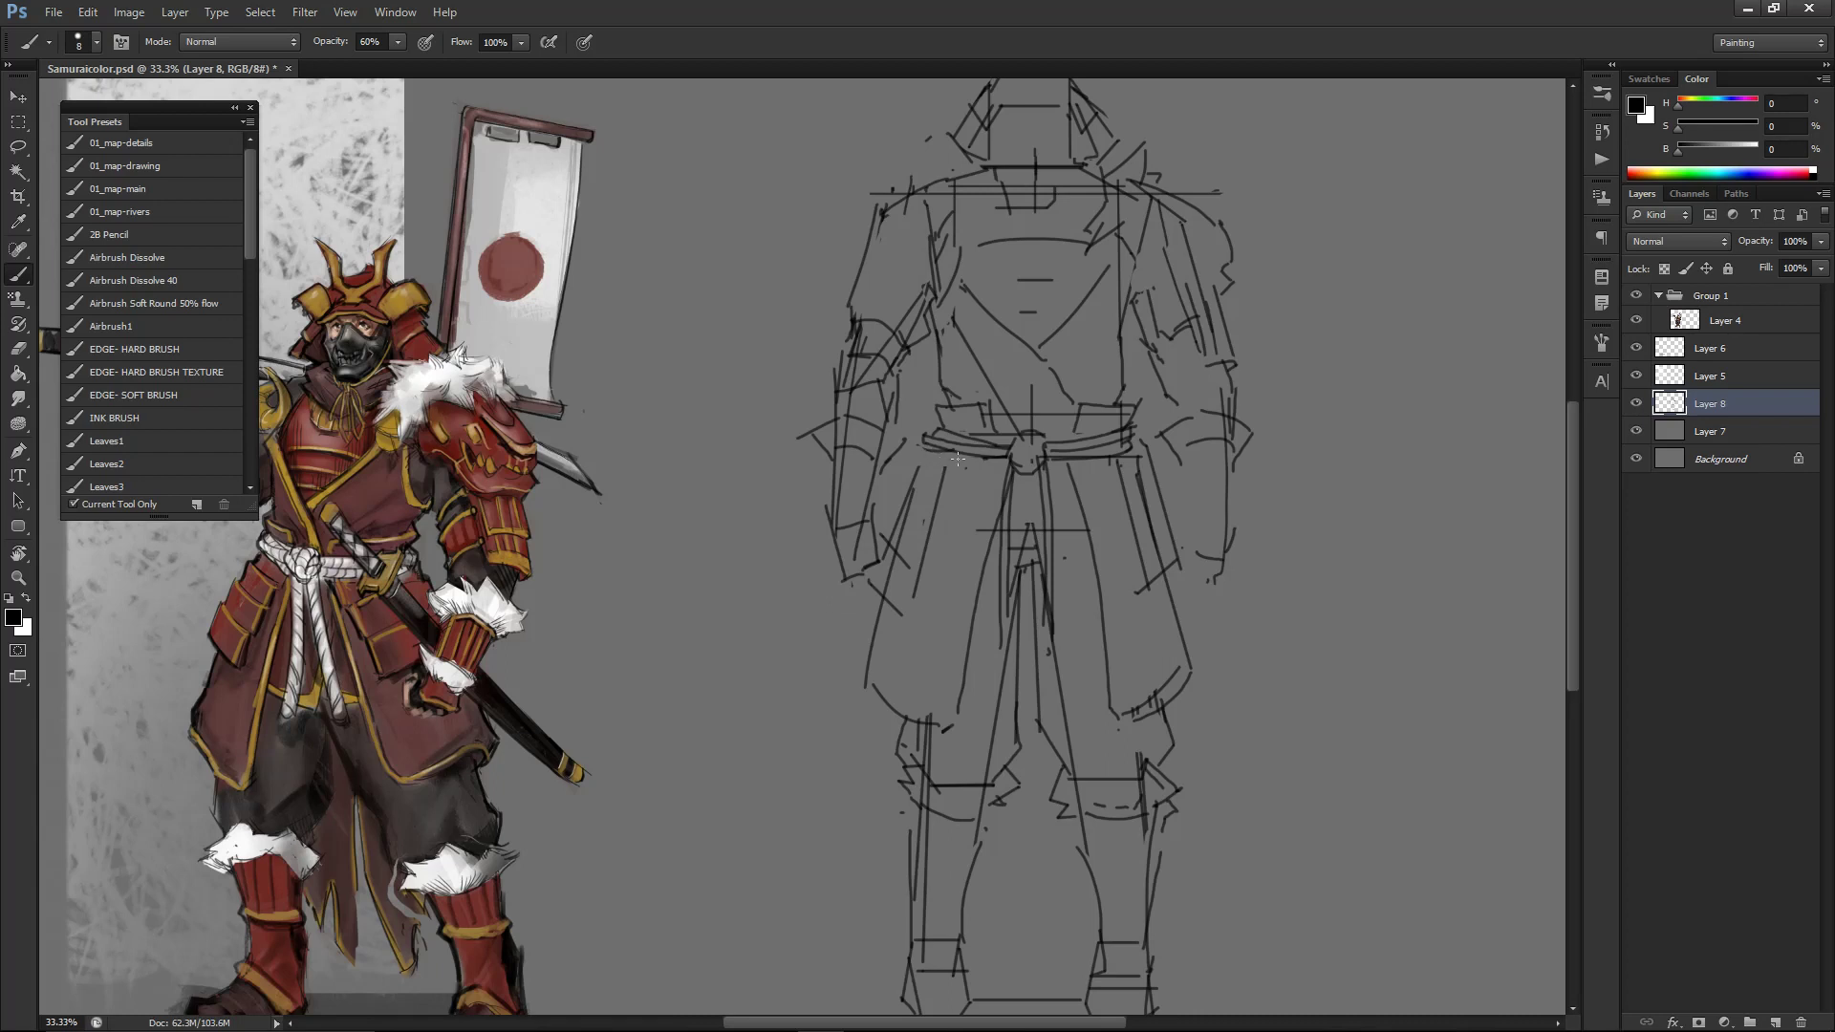
pyautogui.press('e')
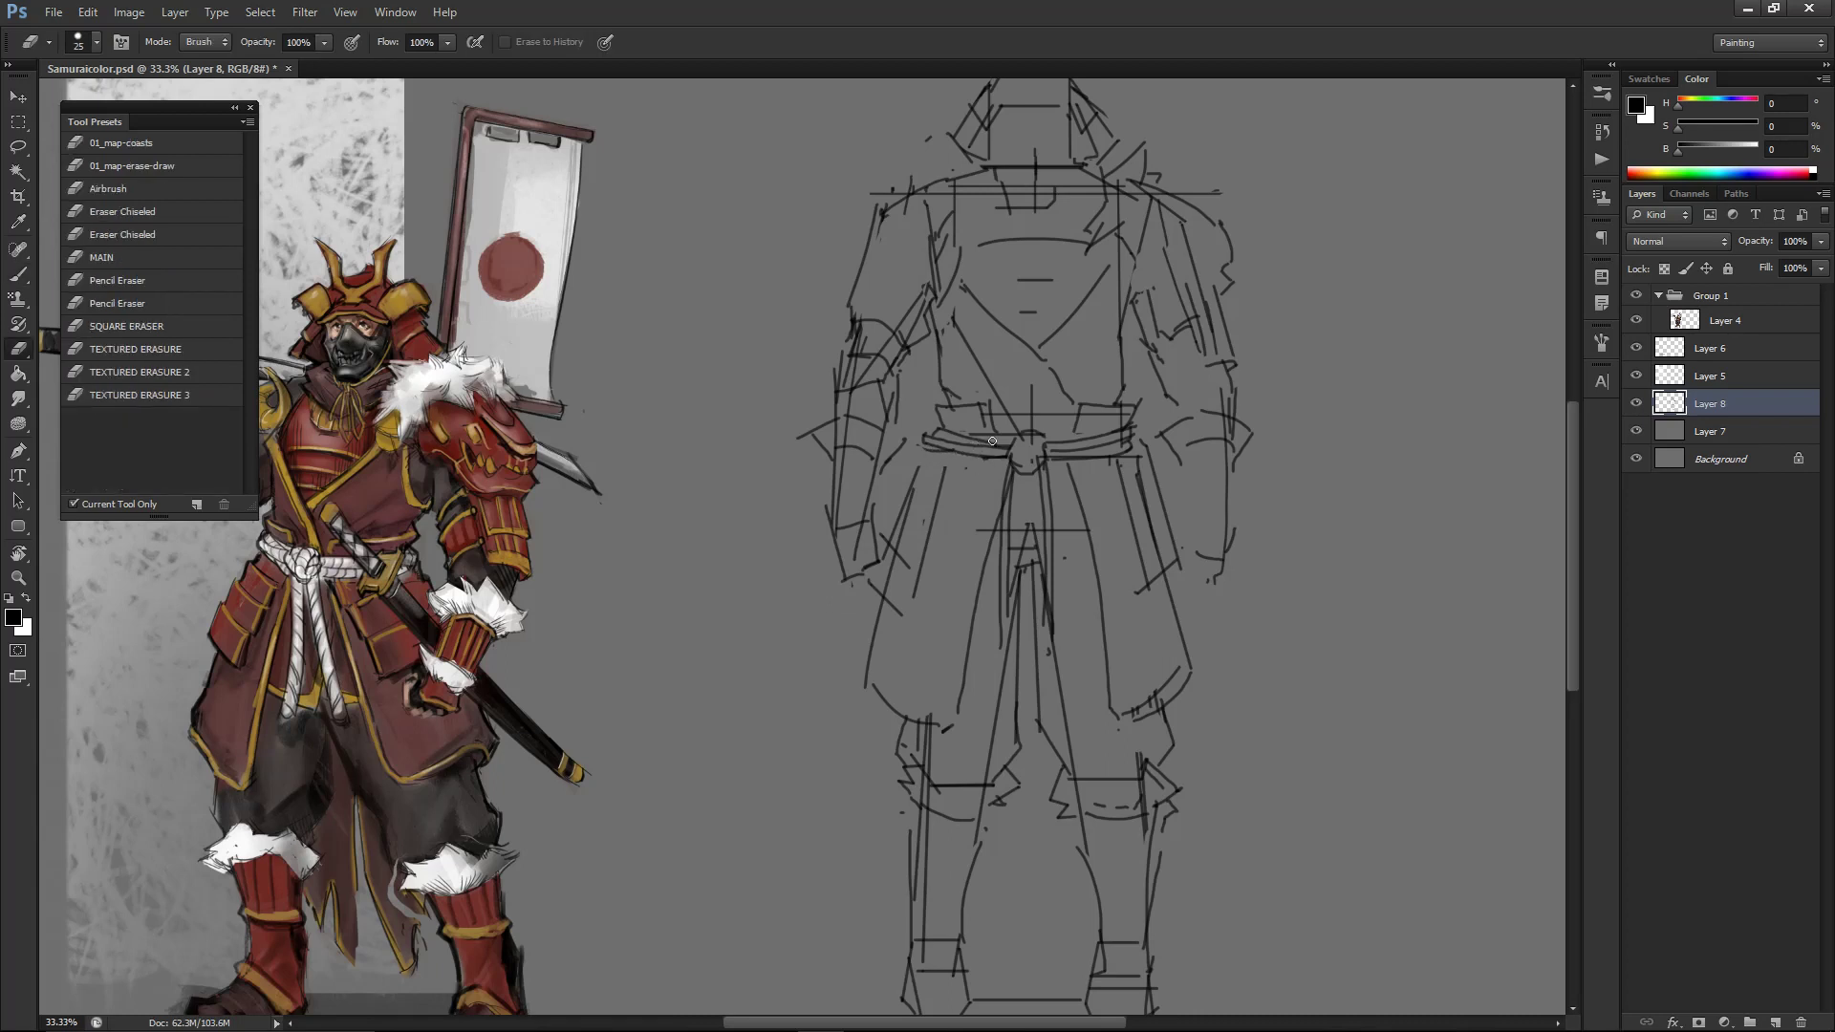
pyautogui.press('b')
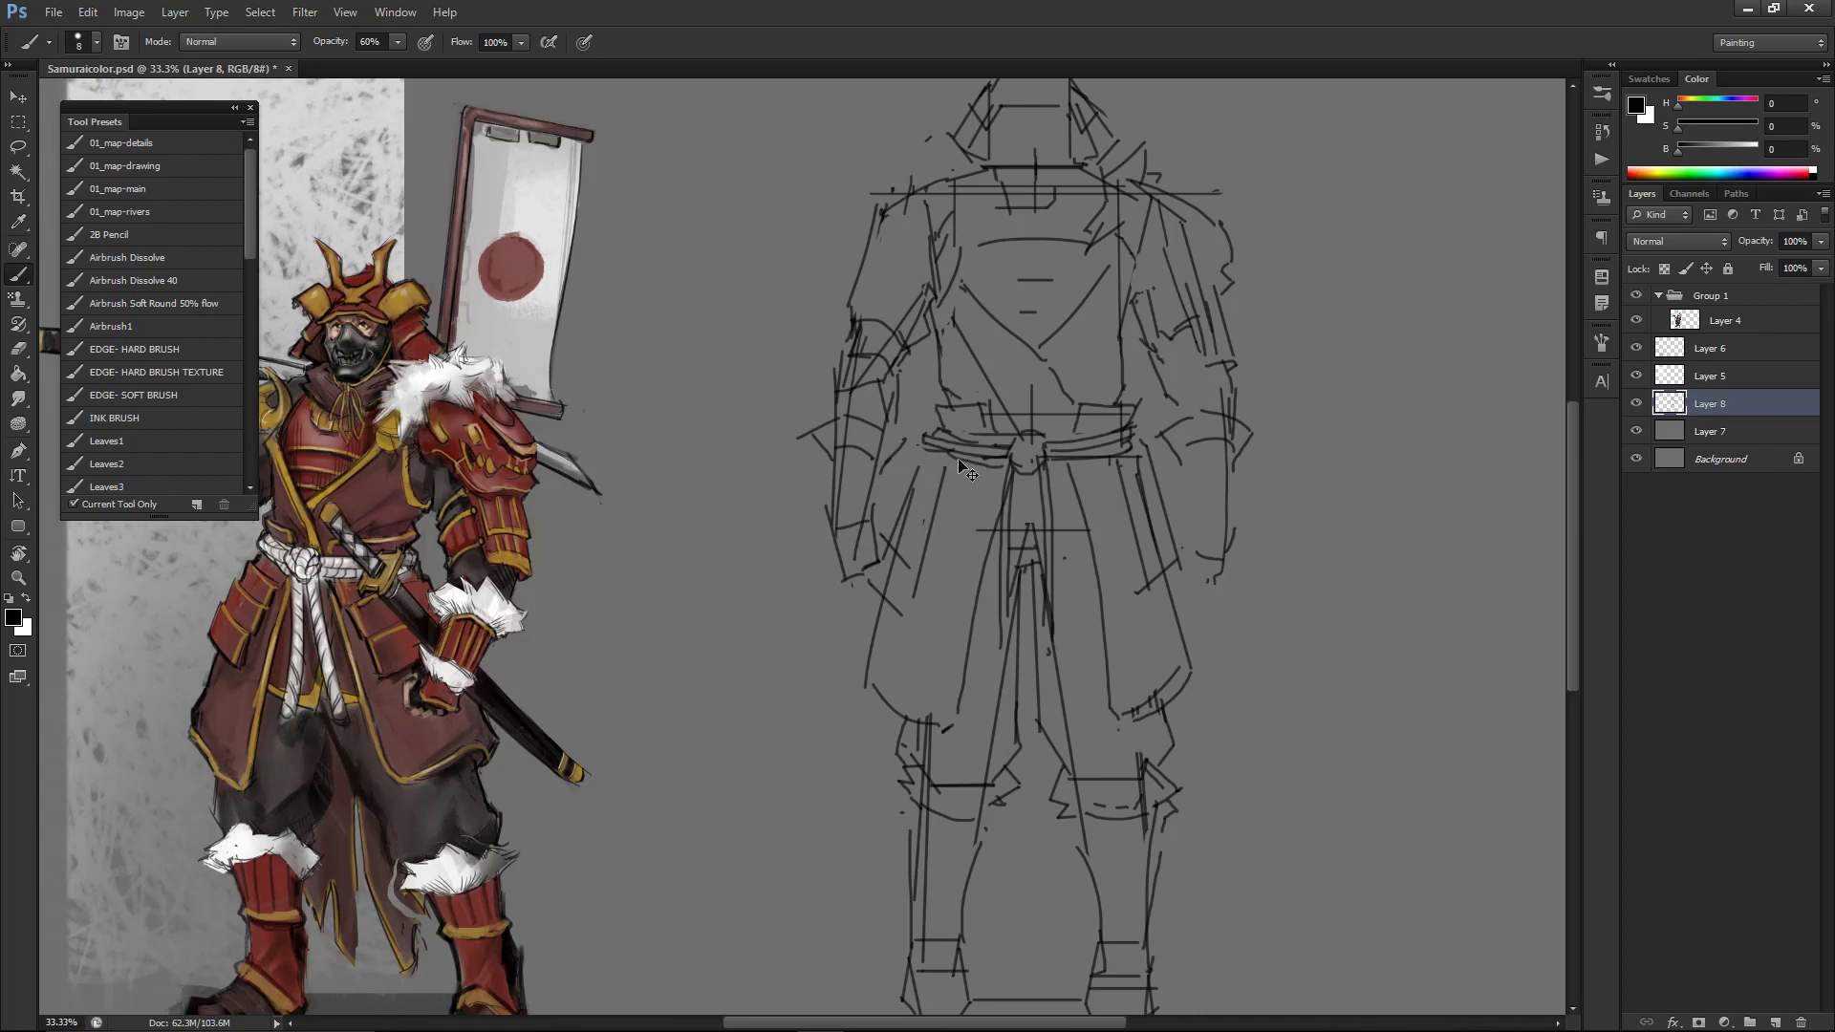
# - Refine the left-hand belt strands by erasing overlaps and touching up their lower edge and outer end
pyautogui.press('e')
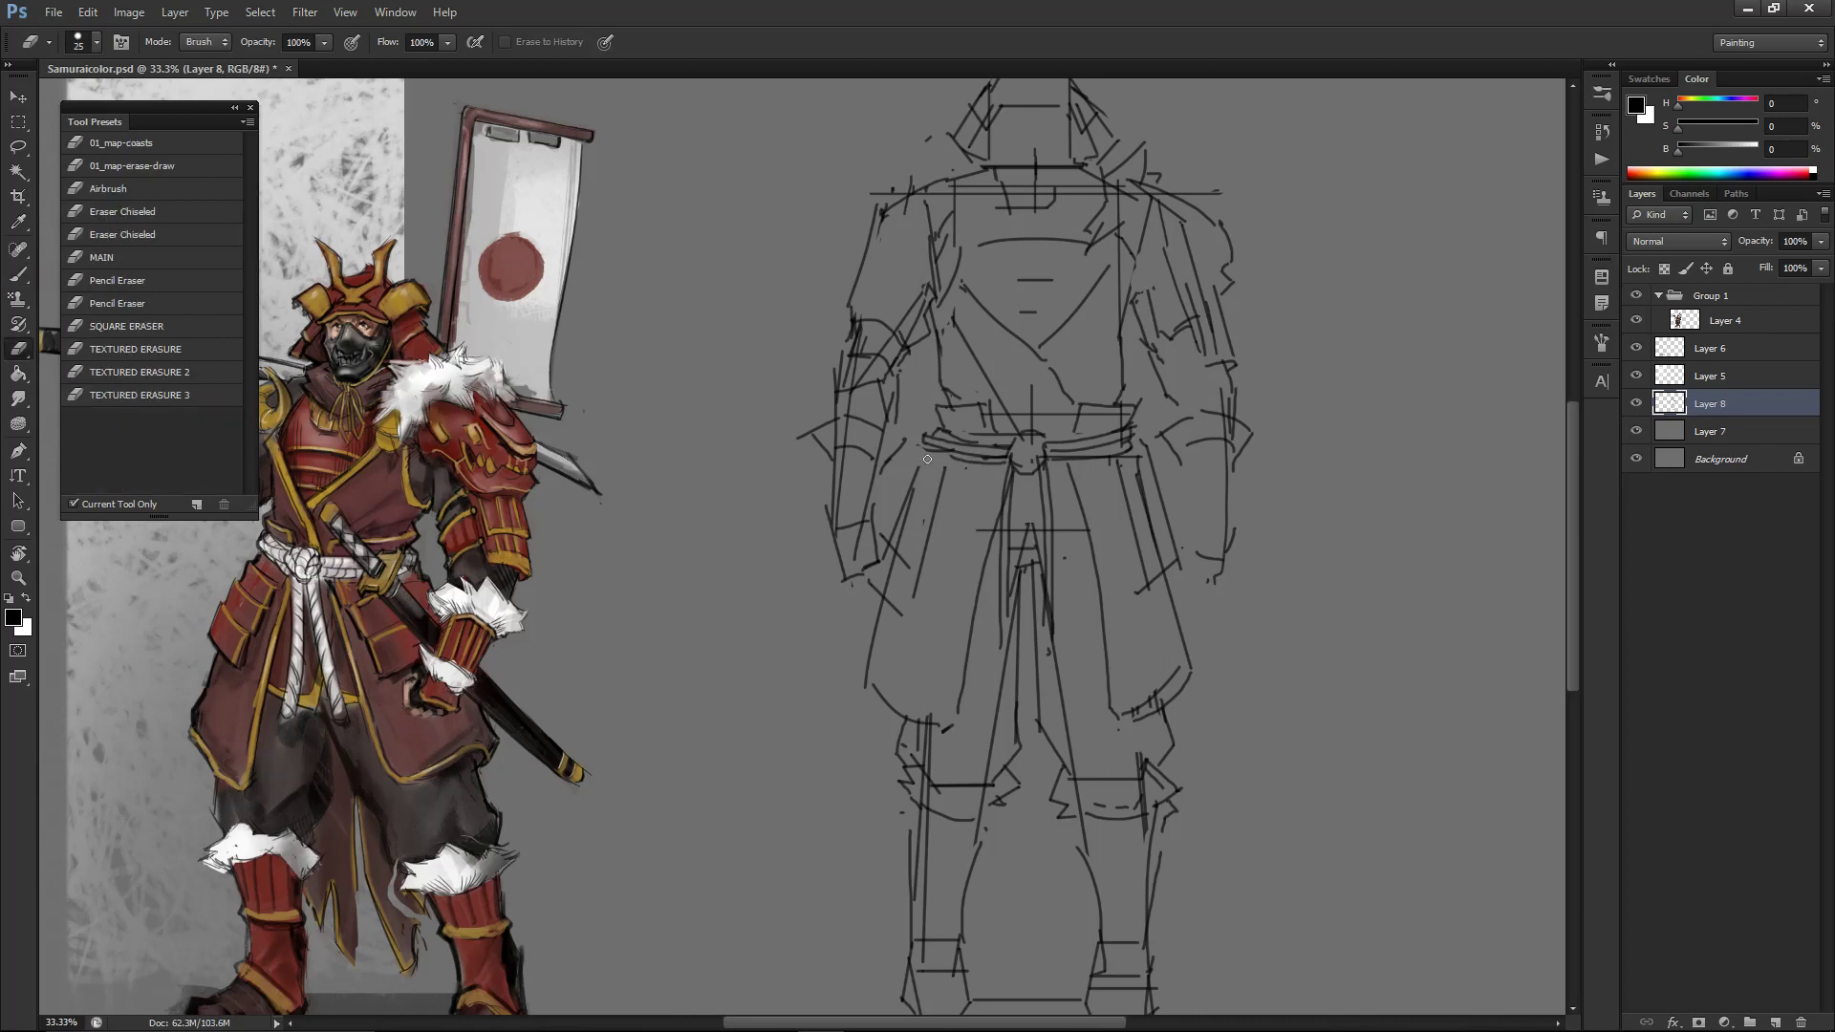
pyautogui.press('b')
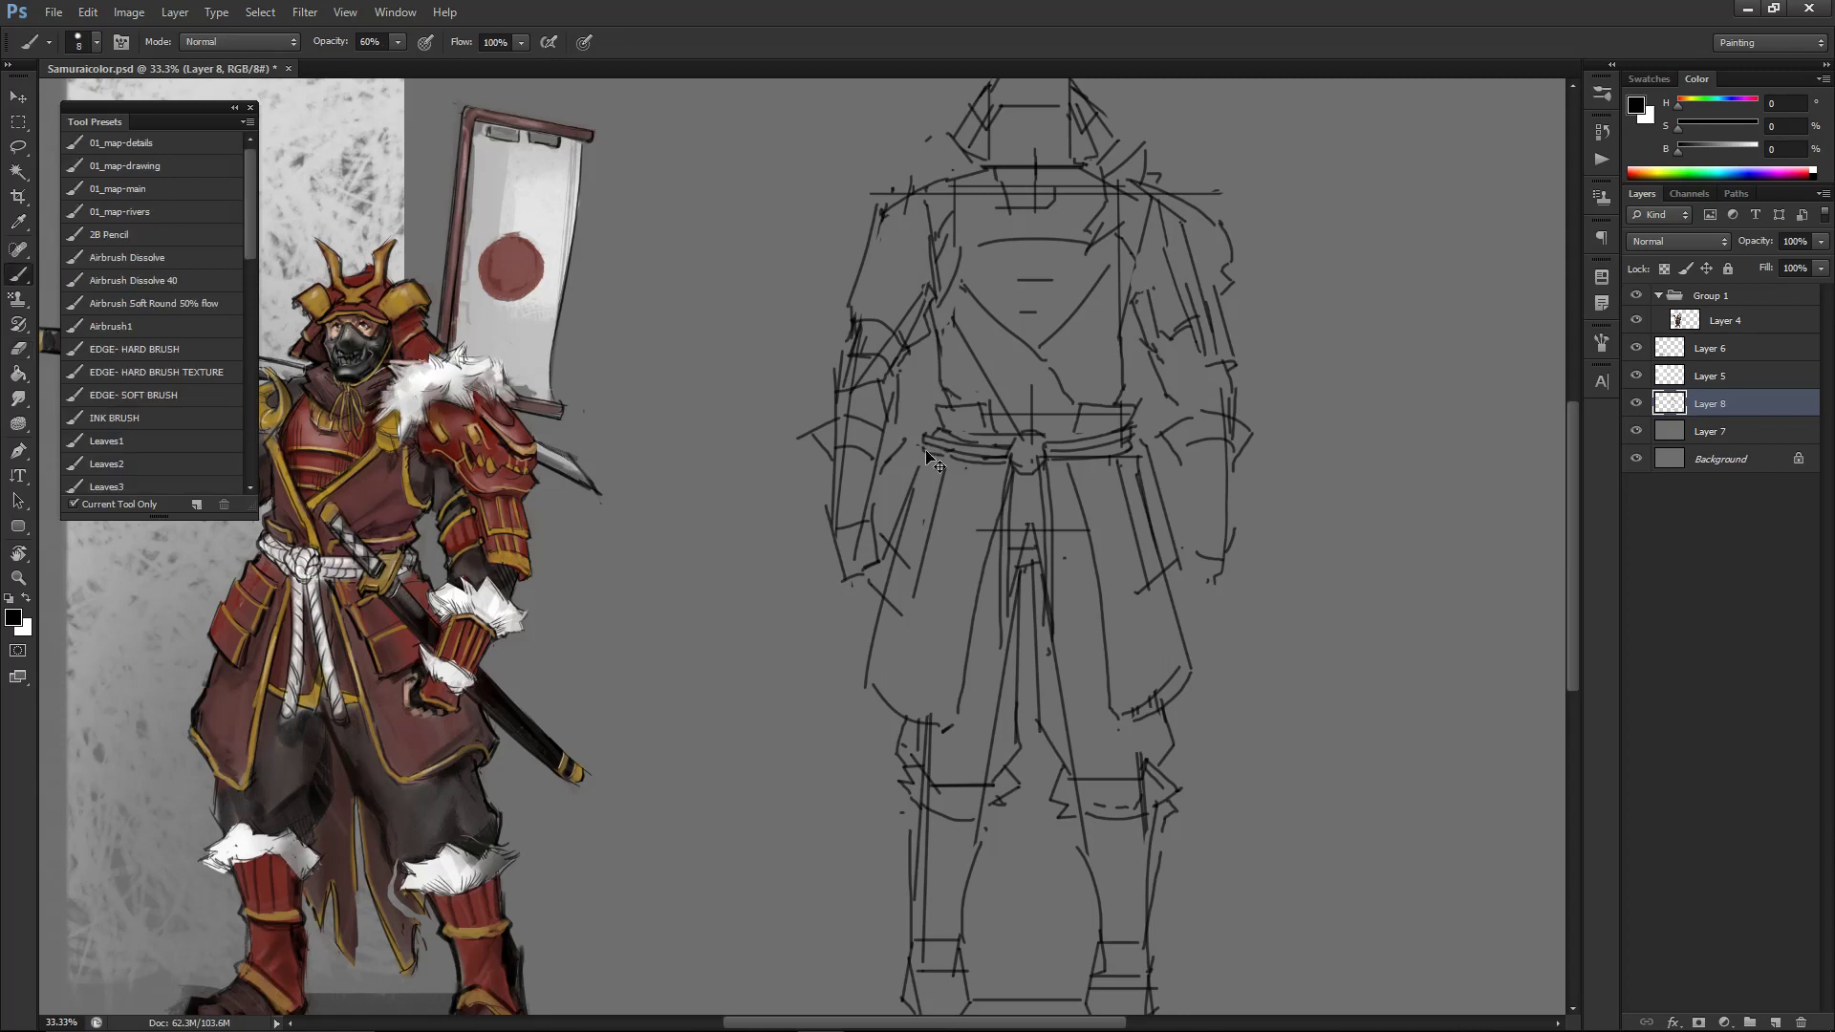
pyautogui.press('e')
pyautogui.moveTo(926, 433); pyautogui.dragTo(934, 438)
pyautogui.press('b')
pyautogui.hotkey('ctrl', 'z')
pyautogui.moveTo(928, 433); pyautogui.dragTo(967, 443)
pyautogui.hotkey('ctrl', 'z')
pyautogui.press('e')
pyautogui.press('b')
# - Try a stroke down the right-hand side of the chest and undo the recent strokes there
pyautogui.scroll(-3, 894, 492)
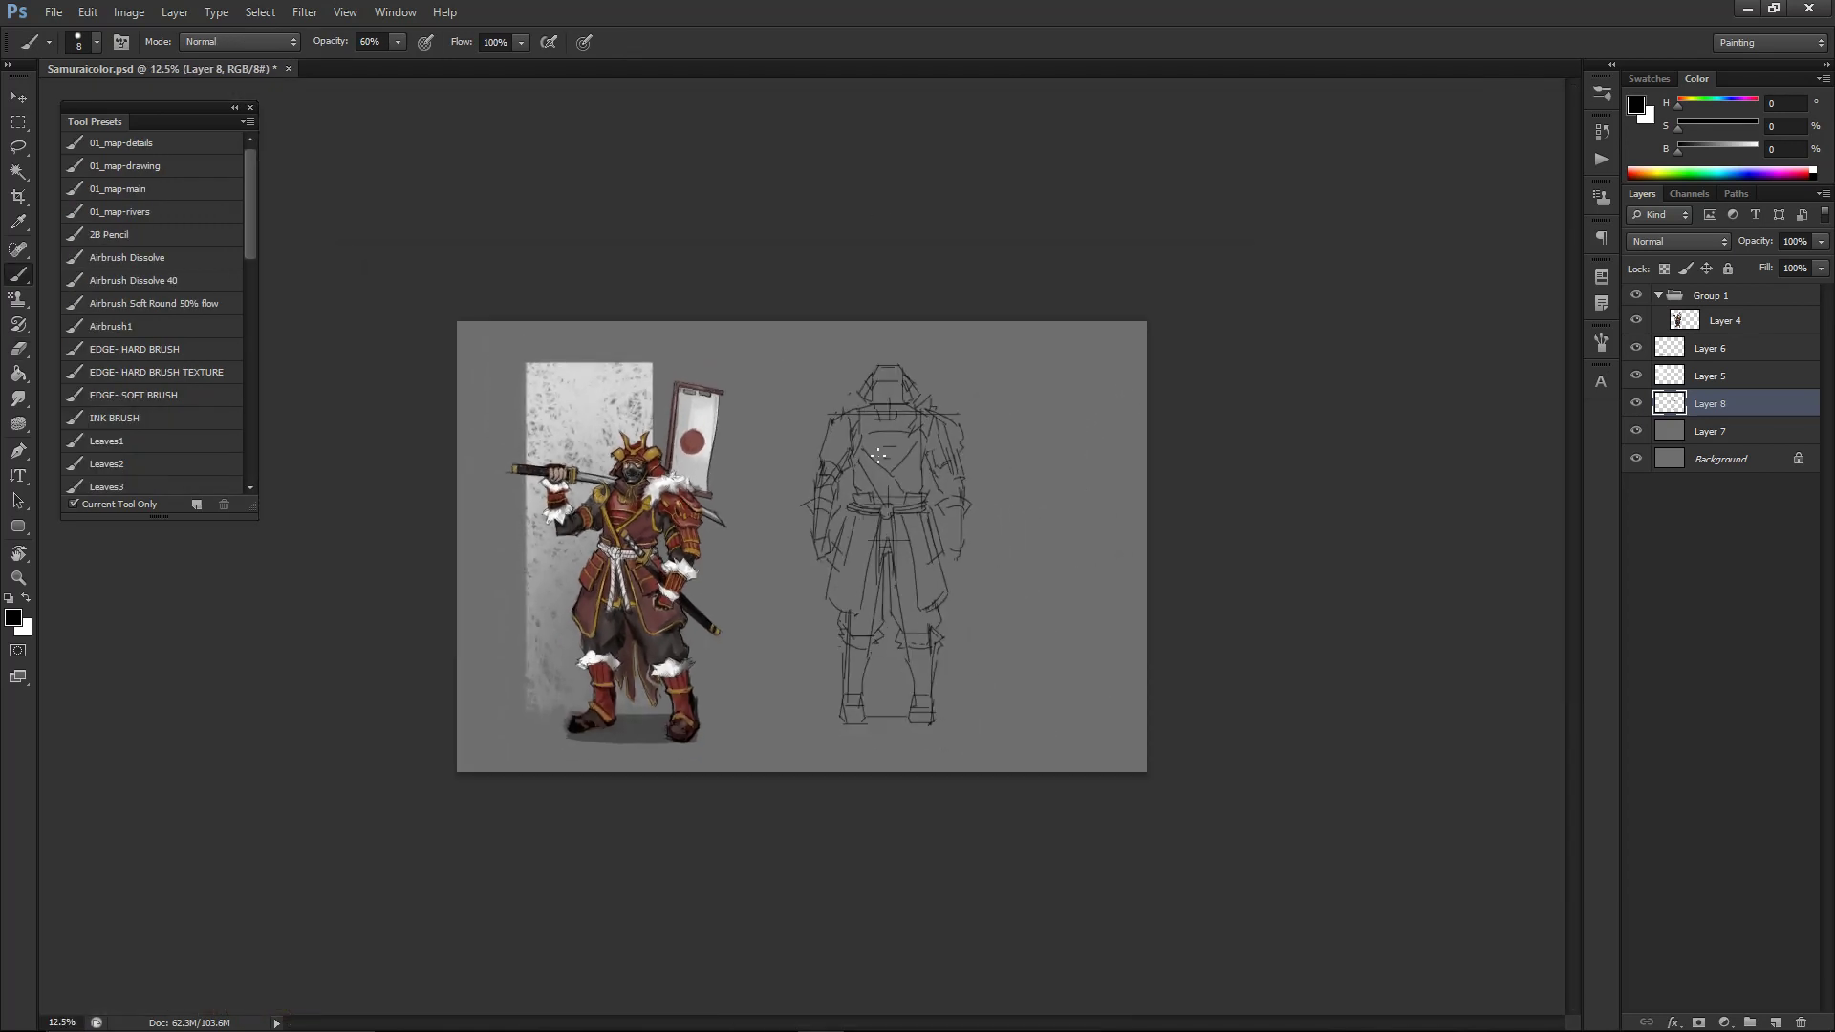
pyautogui.hotkey('ctrl', '+')
pyautogui.hotkey('ctrl', '+')
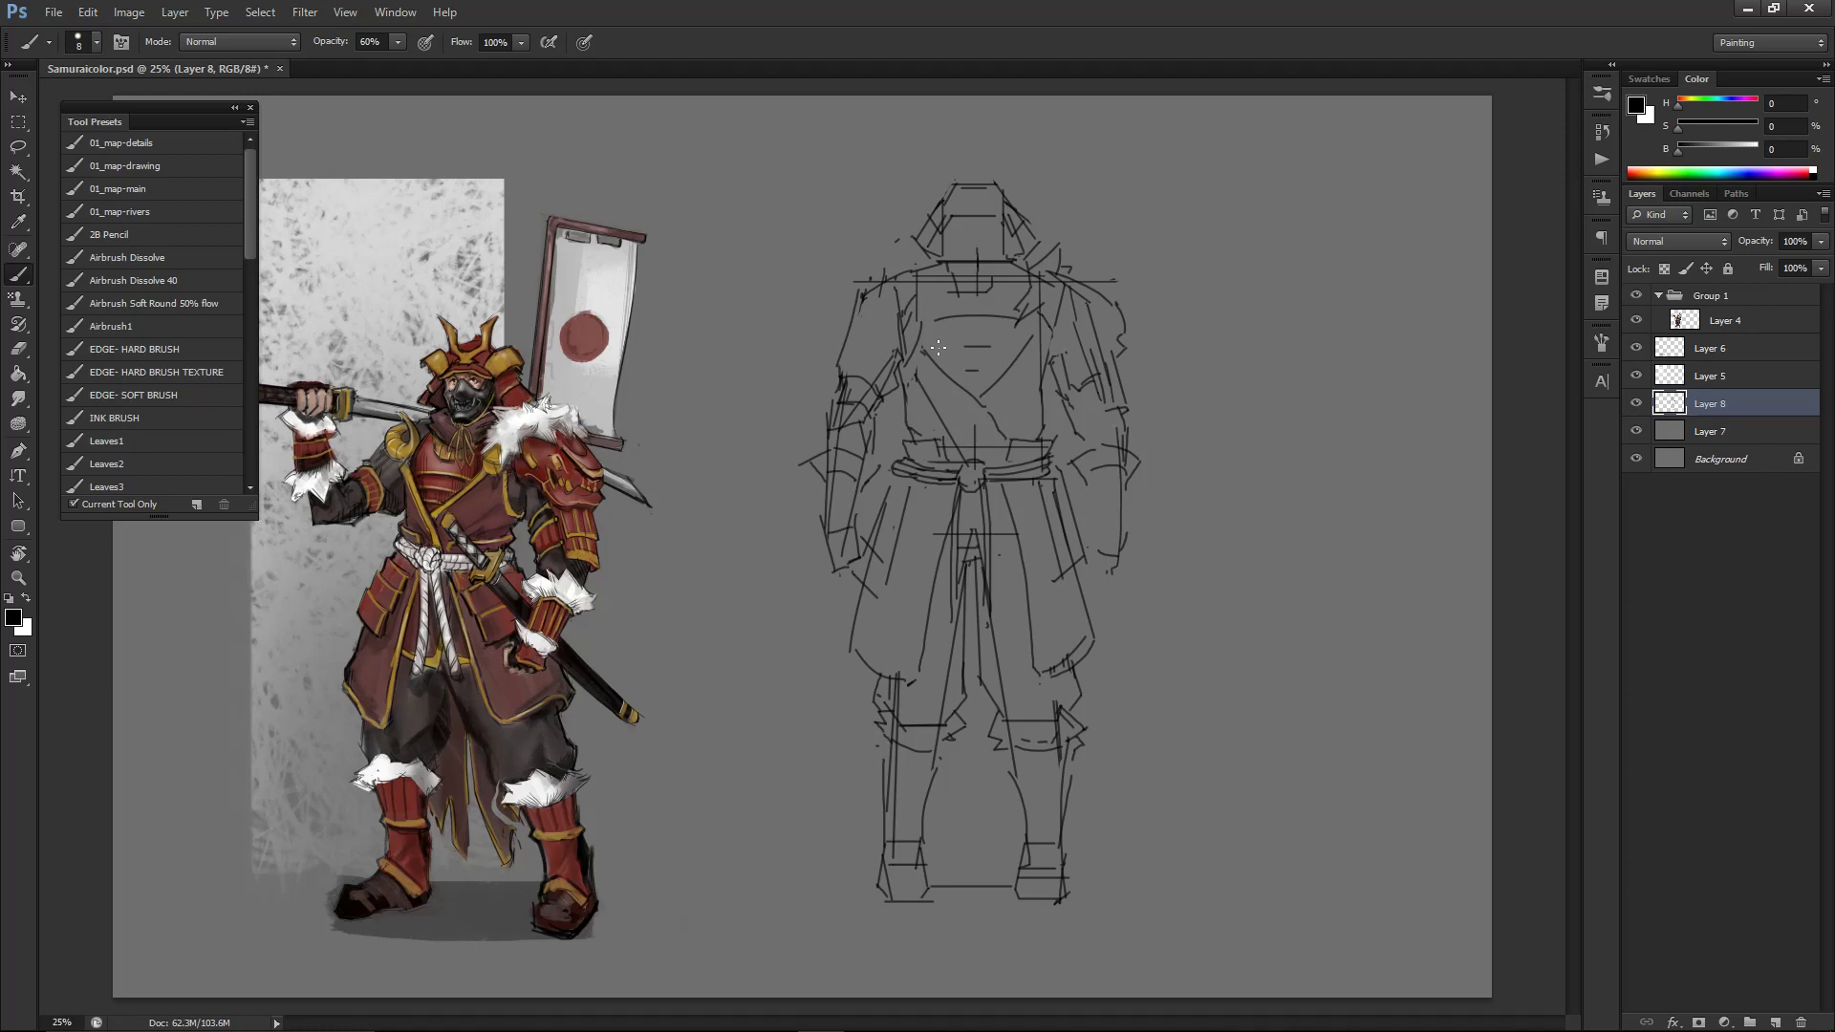
pyautogui.hotkey('ctrl', '-')
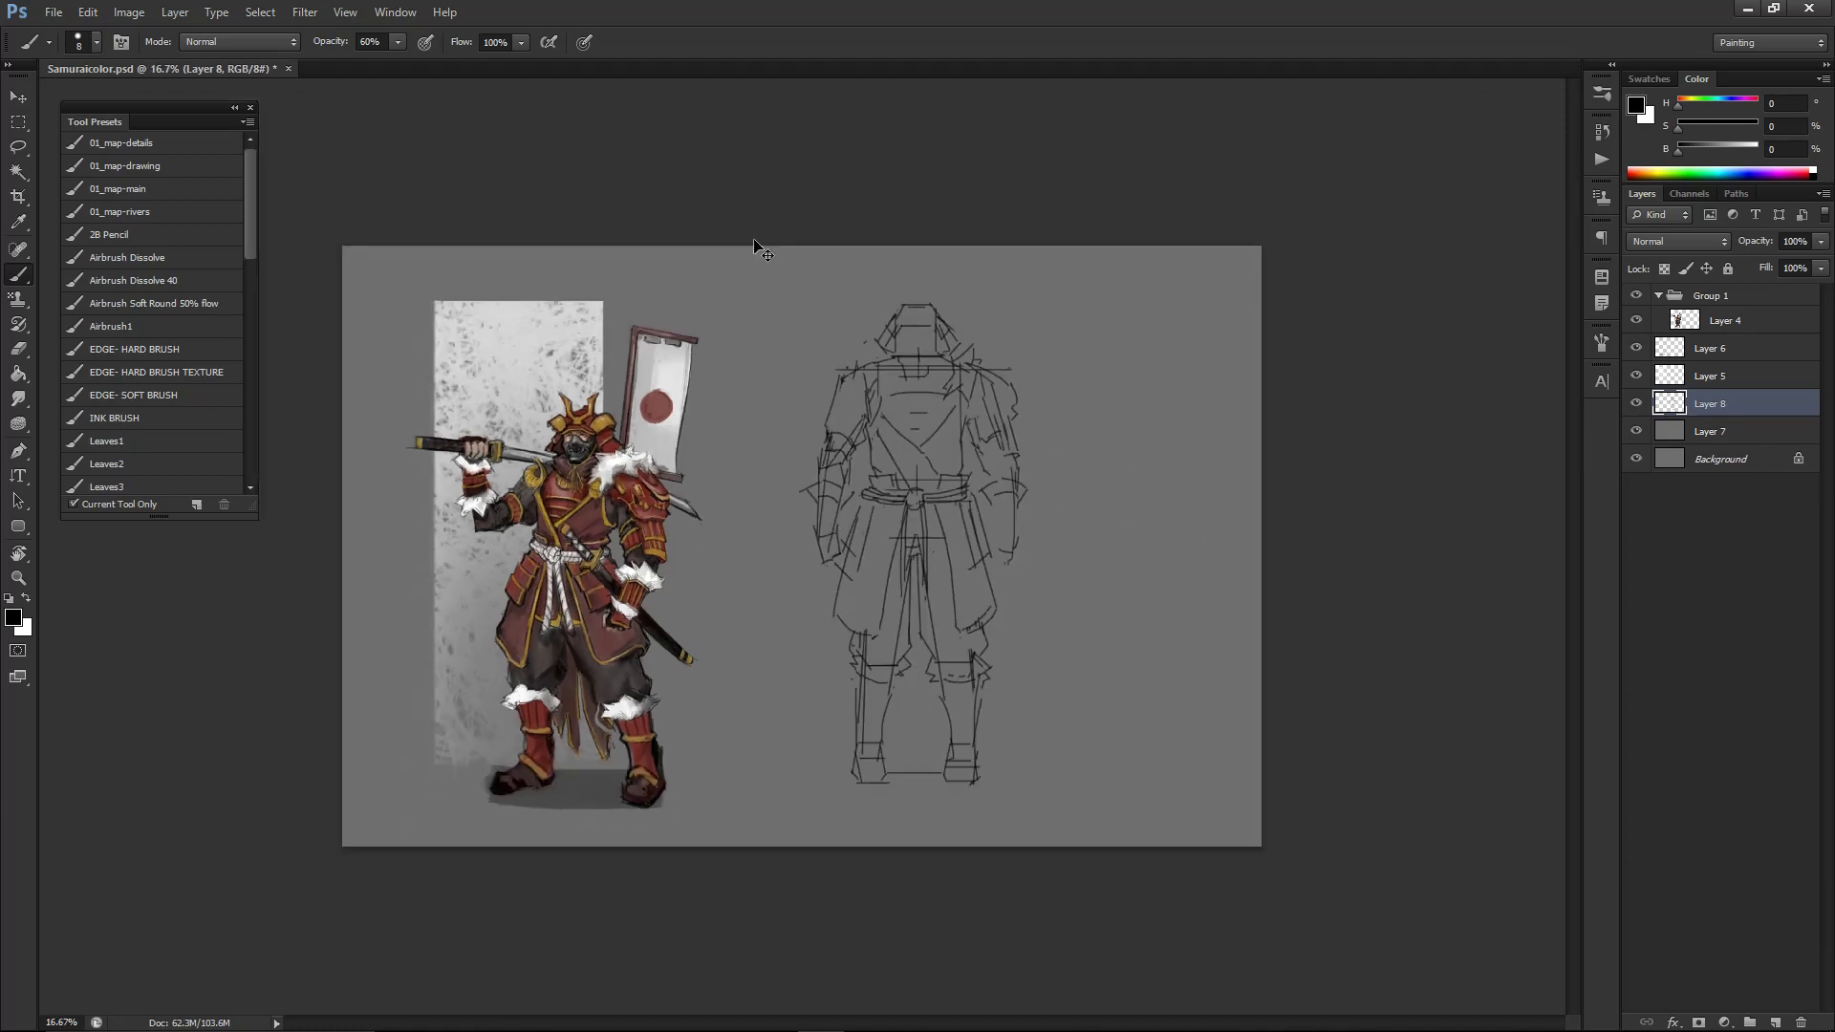
pyautogui.hotkey('ctrl', '+')
pyautogui.hotkey('ctrl', '+')
pyautogui.moveTo(1030, 444); pyautogui.dragTo(1025, 606)
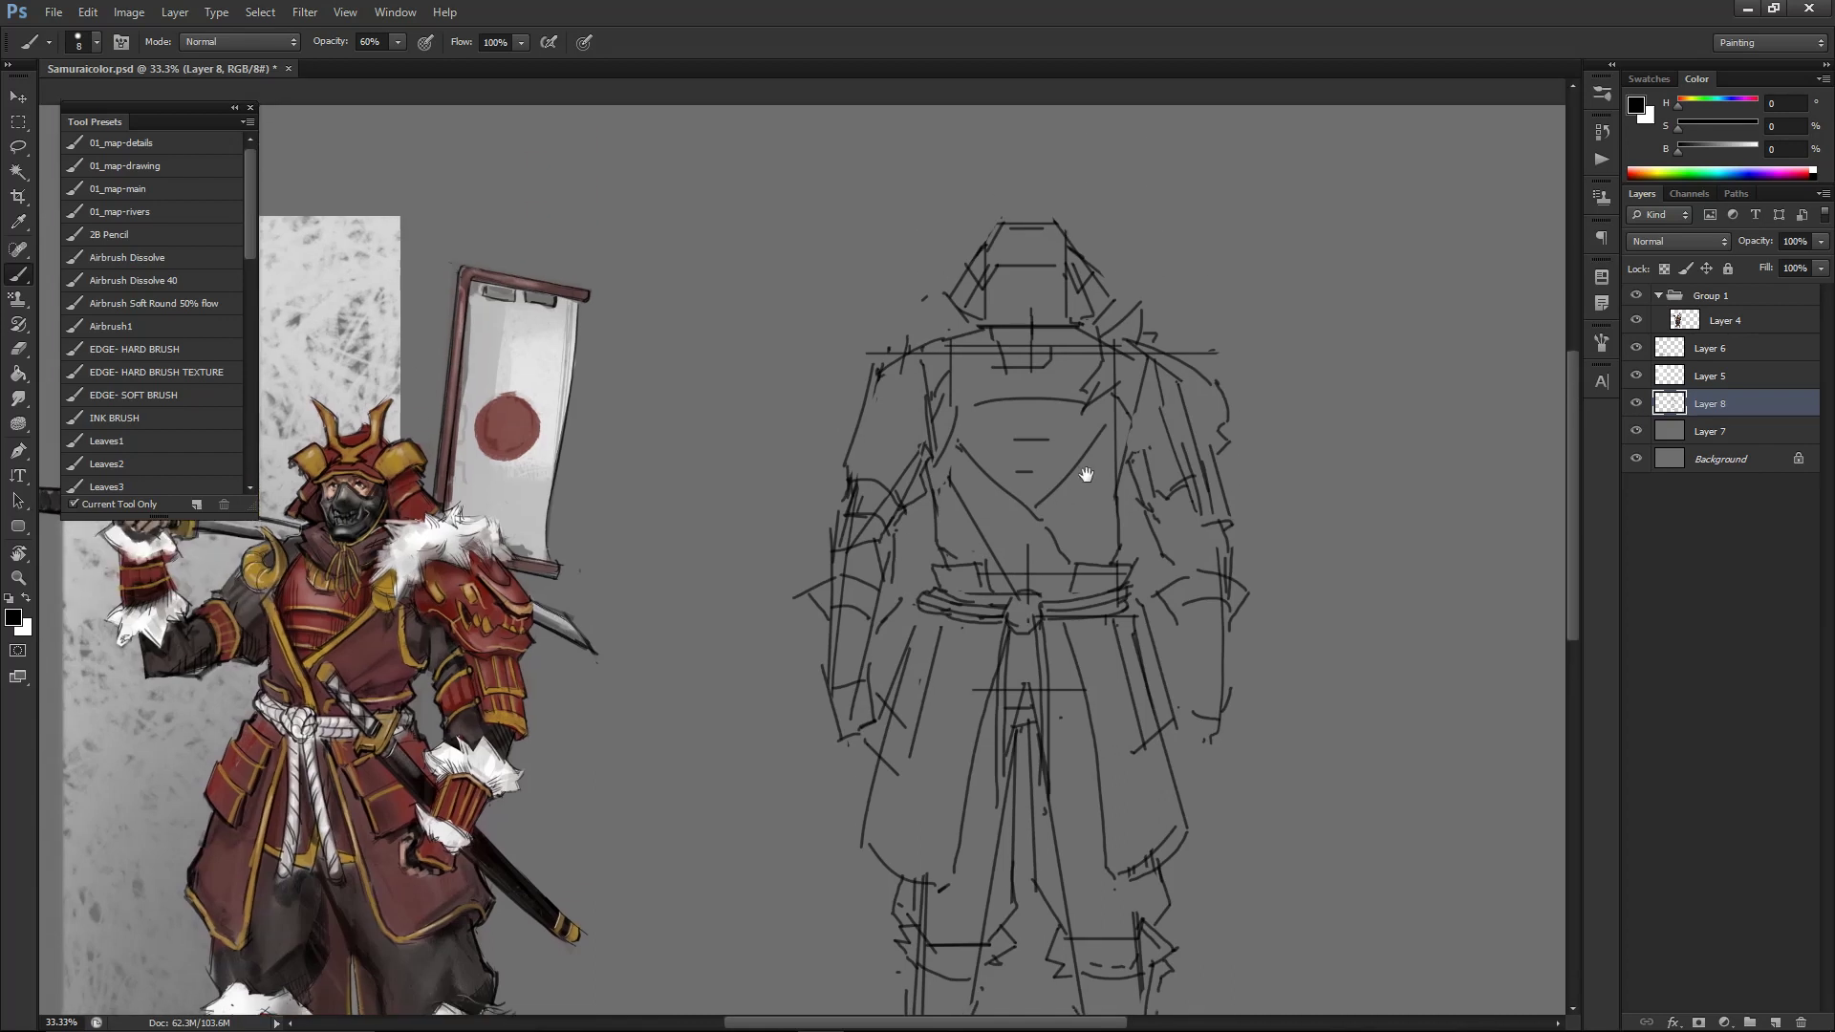
pyautogui.press('e')
pyautogui.press('b')
pyautogui.moveTo(1105, 435)
pyautogui.mouseDown()
pyautogui.moveTo(1141, 503)
pyautogui.moveTo(1116, 444)
pyautogui.moveTo(1136, 508)
pyautogui.moveTo(1119, 486)
pyautogui.moveTo(1112, 504)
pyautogui.mouseUp()
pyautogui.hotkey('ctrl', 'z')
pyautogui.hotkey('ctrl', 'z')
pyautogui.hotkey('ctrl', 'z')
pyautogui.hotkey('ctrl', 'z')
# - Clean up the robe lines around the torso with small erasures and touch-up strokes
pyautogui.press('e')
pyautogui.press('b')
pyautogui.press('e')
pyautogui.press('b')
pyautogui.press('e')
pyautogui.press('b')
pyautogui.press('e')
pyautogui.press('b')
pyautogui.hotkey('ctrl', '-')
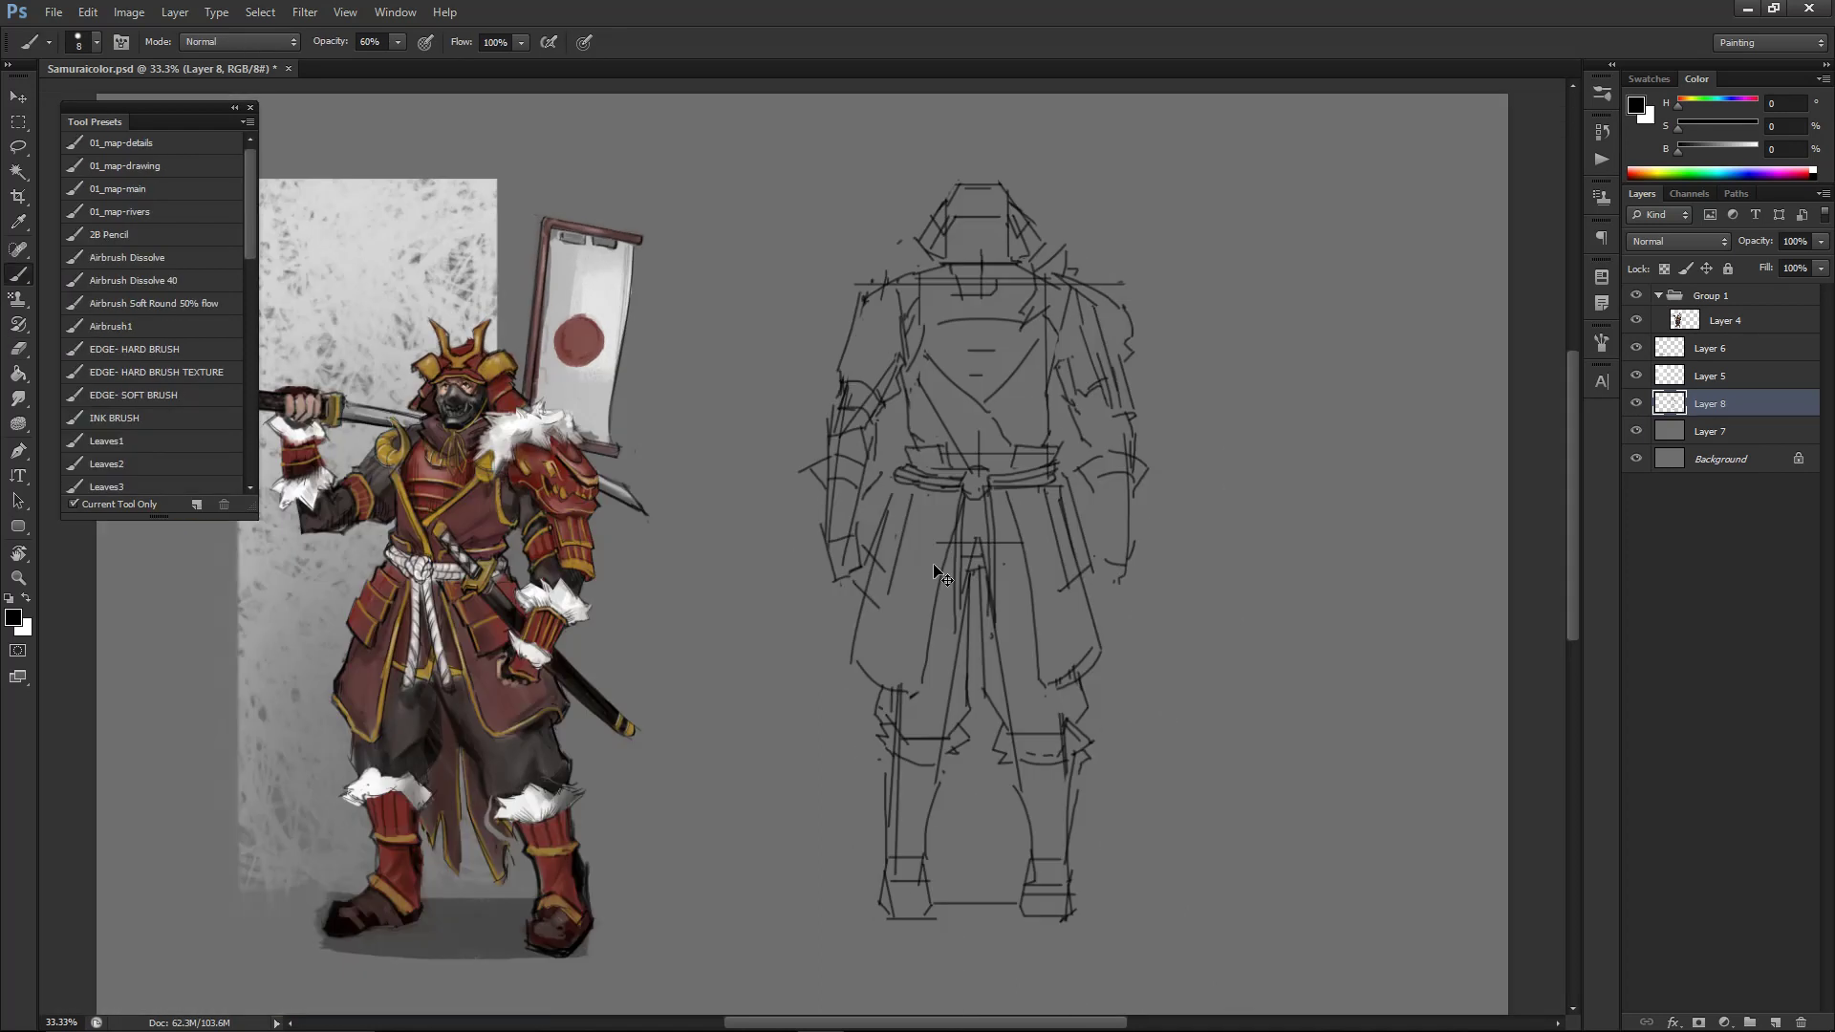
# - Lasso the helmet, chest and arms, move them slightly down toward the belt, and clear the selection
pyautogui.press('l')
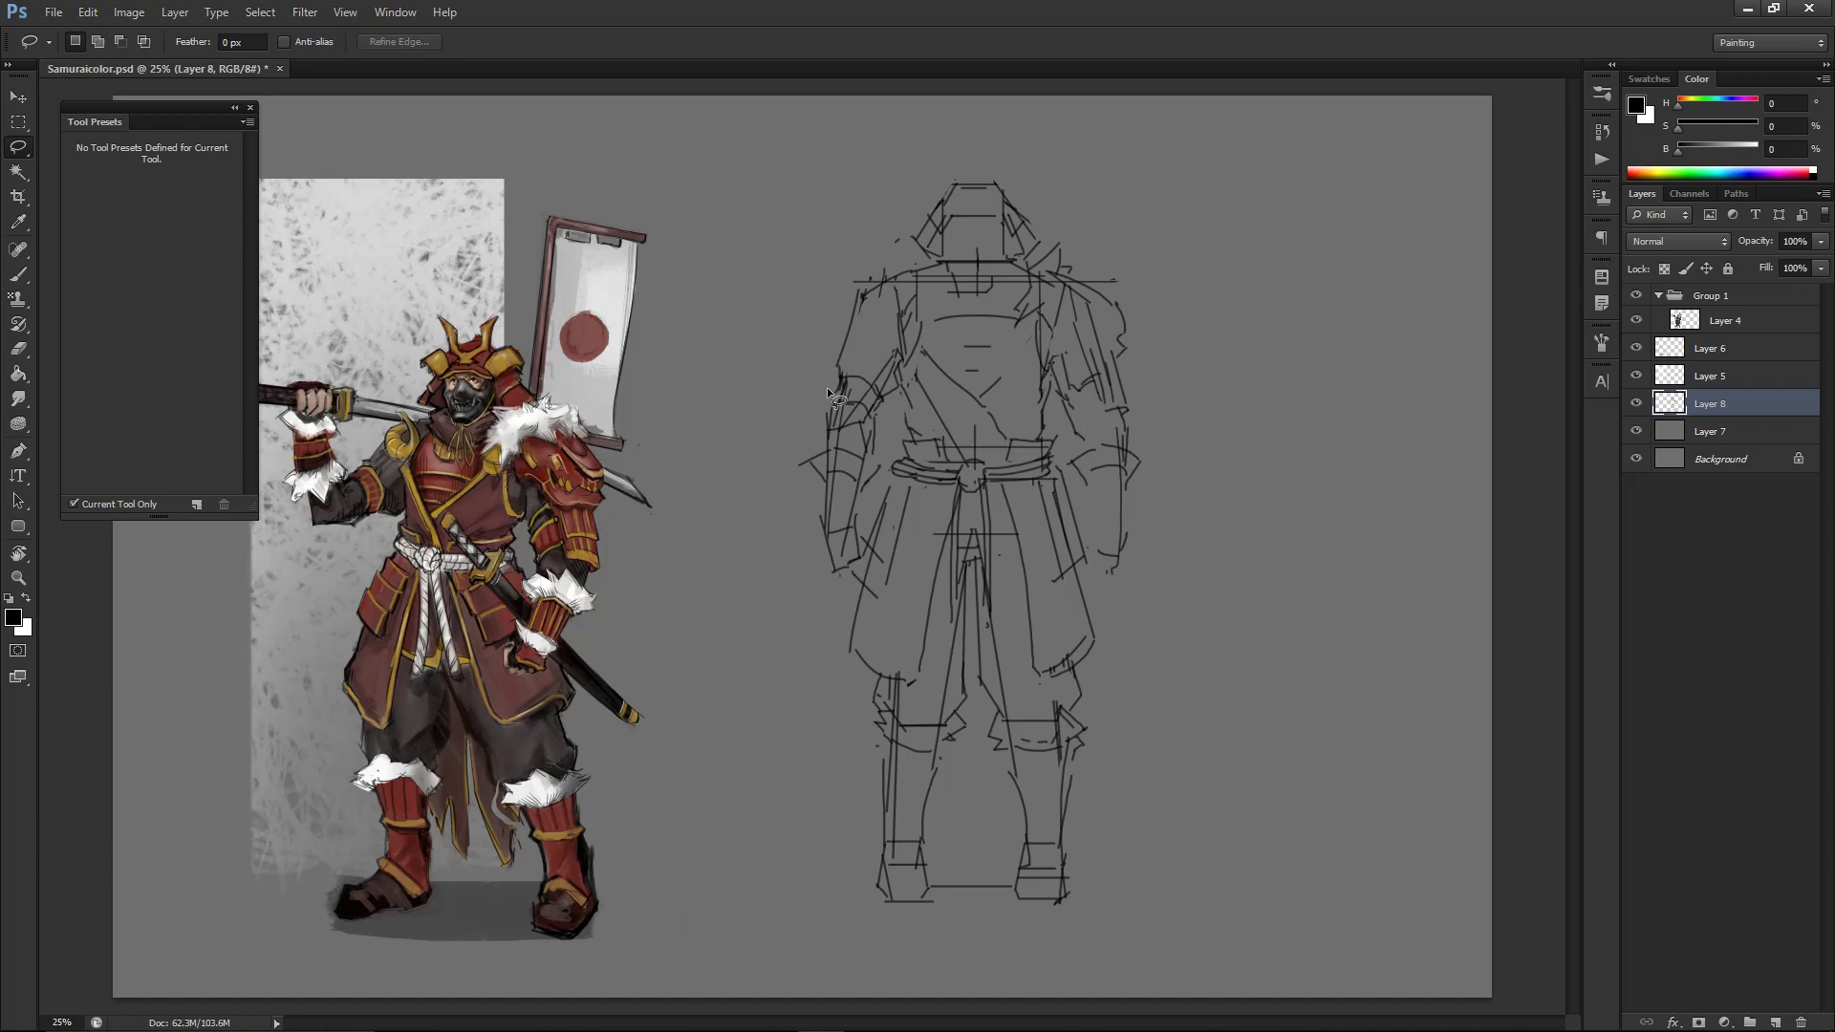
pyautogui.moveTo(839, 191)
pyautogui.mouseDown()
pyautogui.moveTo(800, 246)
pyautogui.moveTo(772, 437)
pyautogui.moveTo(822, 590)
pyautogui.moveTo(857, 574)
pyautogui.mouseUp()
pyautogui.moveTo(898, 408)
pyautogui.mouseDown()
pyautogui.moveTo(913, 367)
pyautogui.moveTo(971, 414)
pyautogui.moveTo(1041, 396)
pyautogui.moveTo(1094, 497)
pyautogui.moveTo(1099, 579)
pyautogui.moveTo(1168, 615)
pyautogui.moveTo(1234, 490)
pyautogui.moveTo(1184, 227)
pyautogui.moveTo(1087, 137)
pyautogui.moveTo(884, 162)
pyautogui.mouseUp()
pyautogui.moveTo(968, 306); pyautogui.dragTo(969, 321)
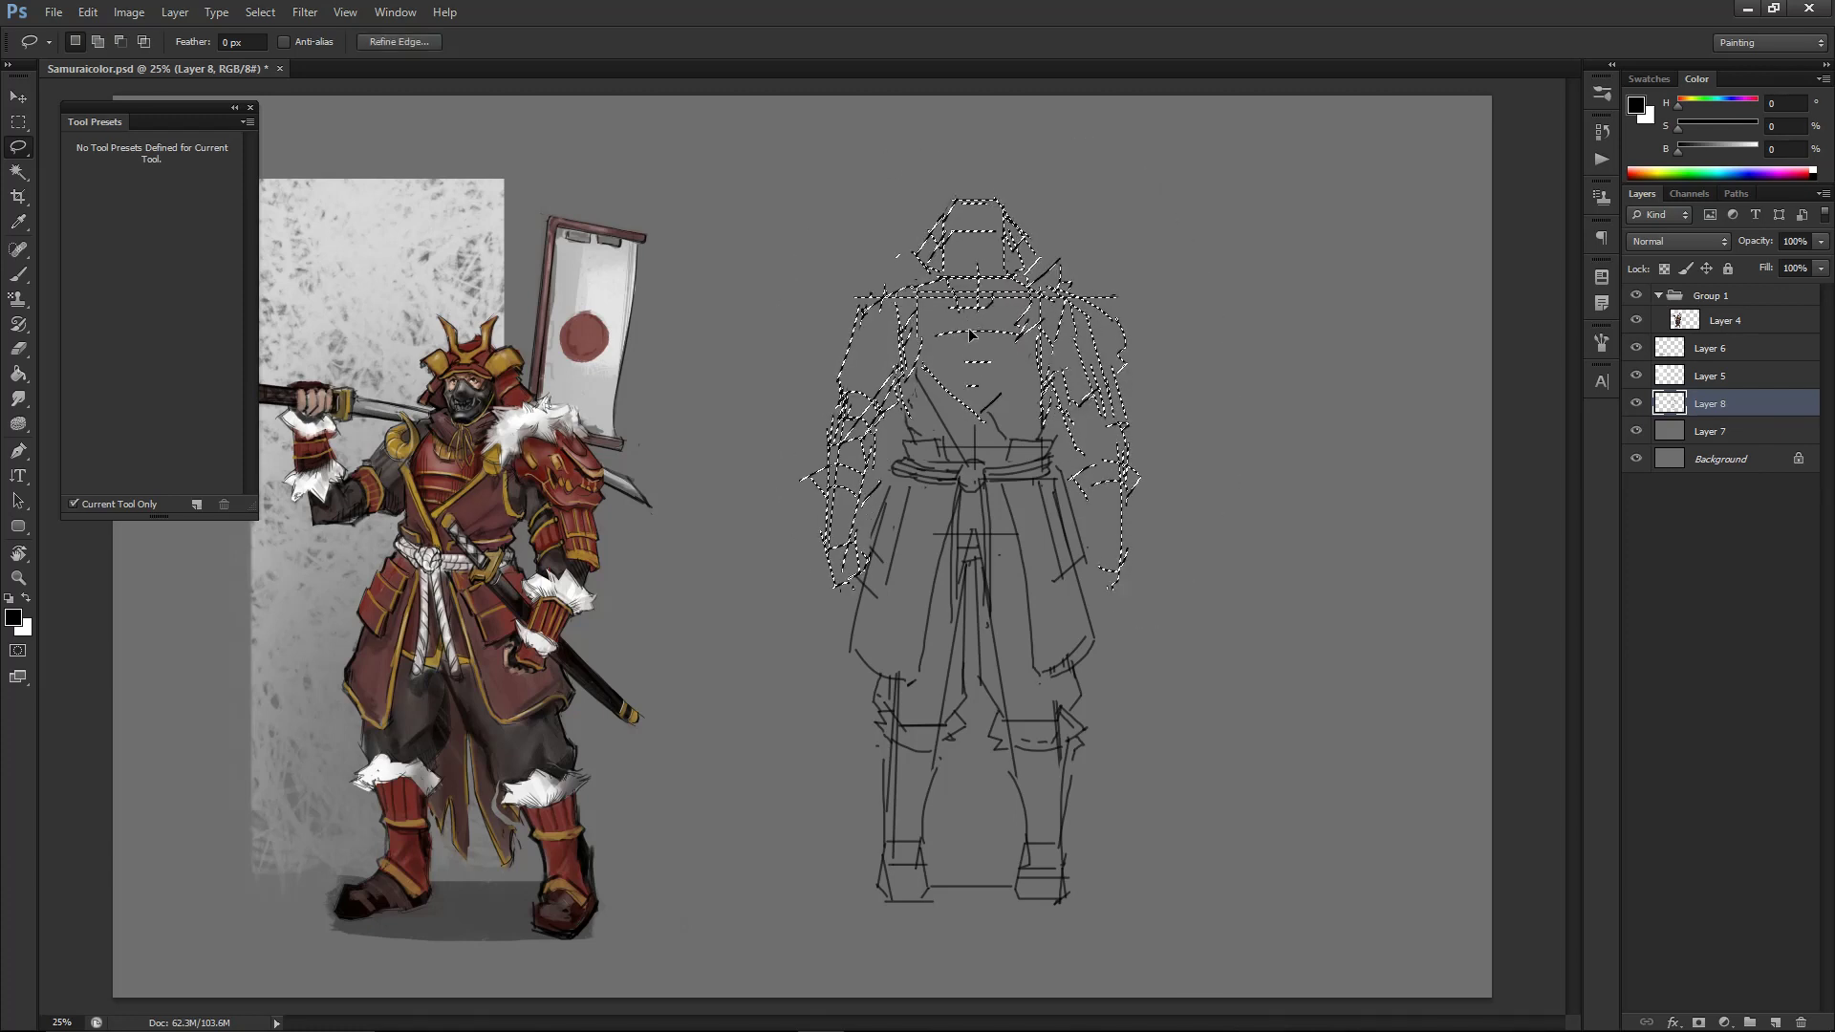
pyautogui.hotkey('ctrl', 'd')
pyautogui.hotkey('ctrl', '-')
pyautogui.hotkey('ctrl', '-')
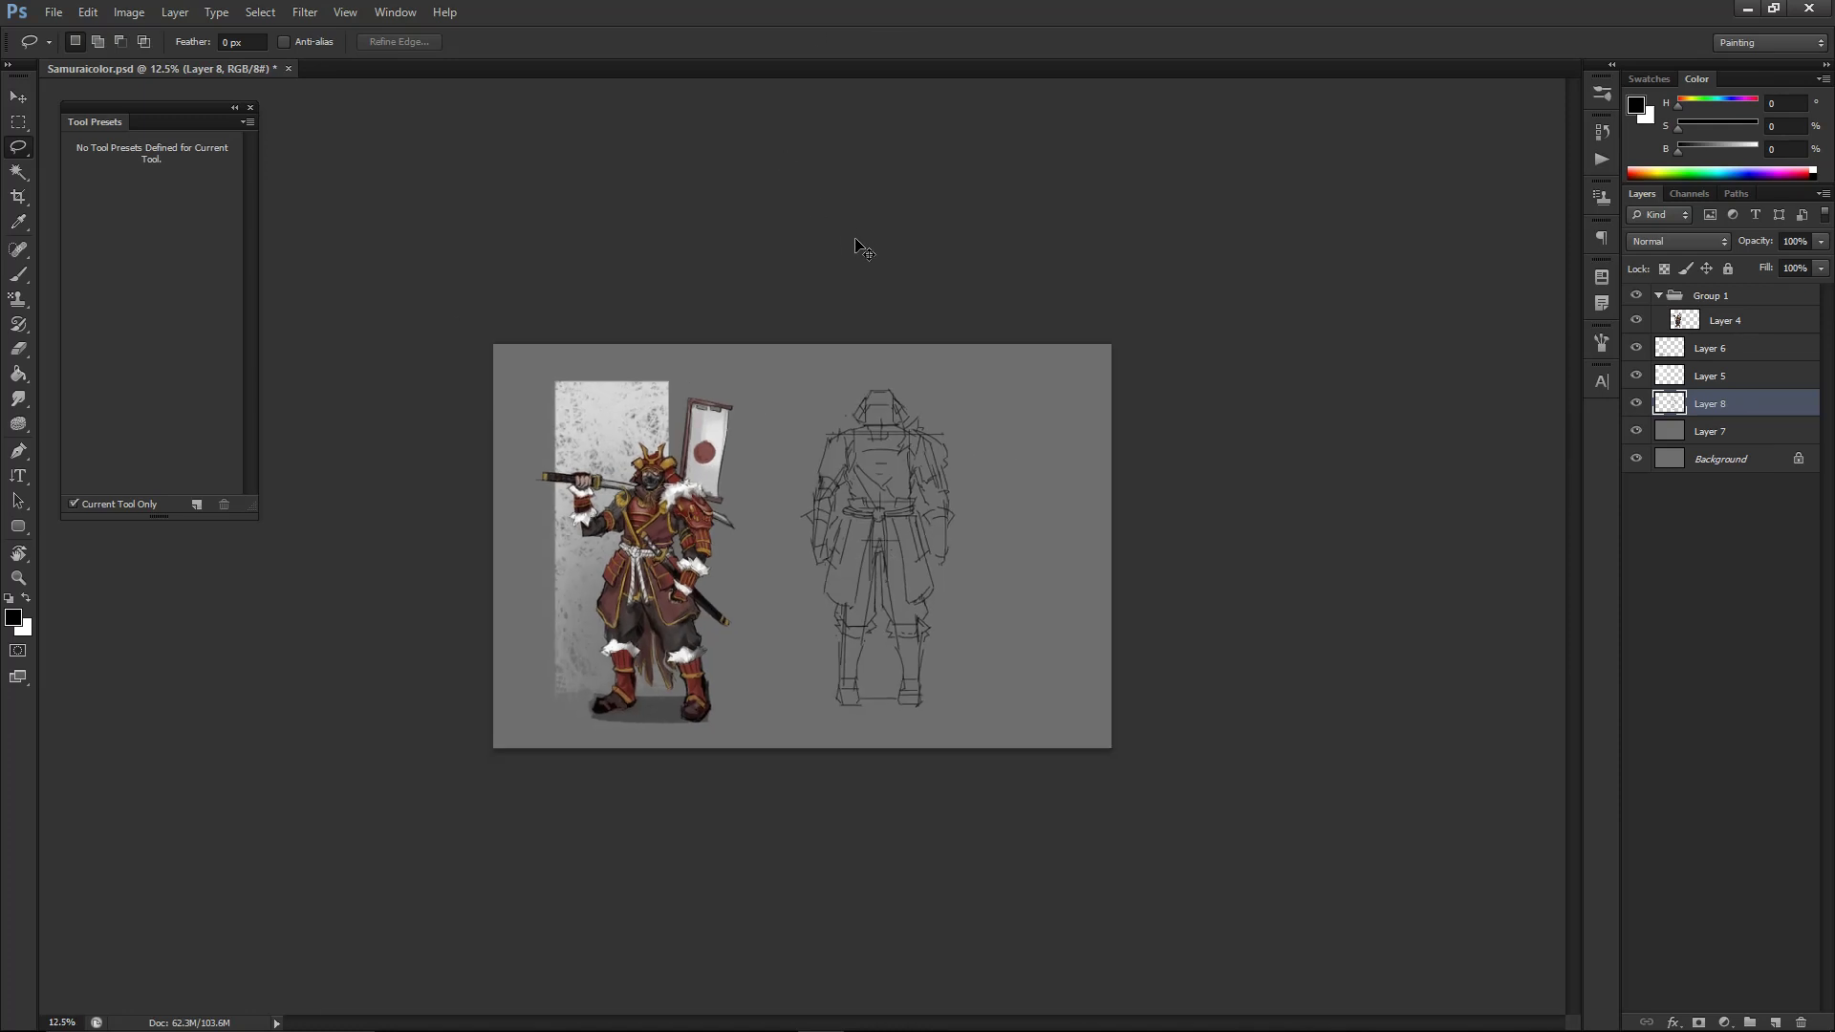
pyautogui.hotkey('ctrl', '+')
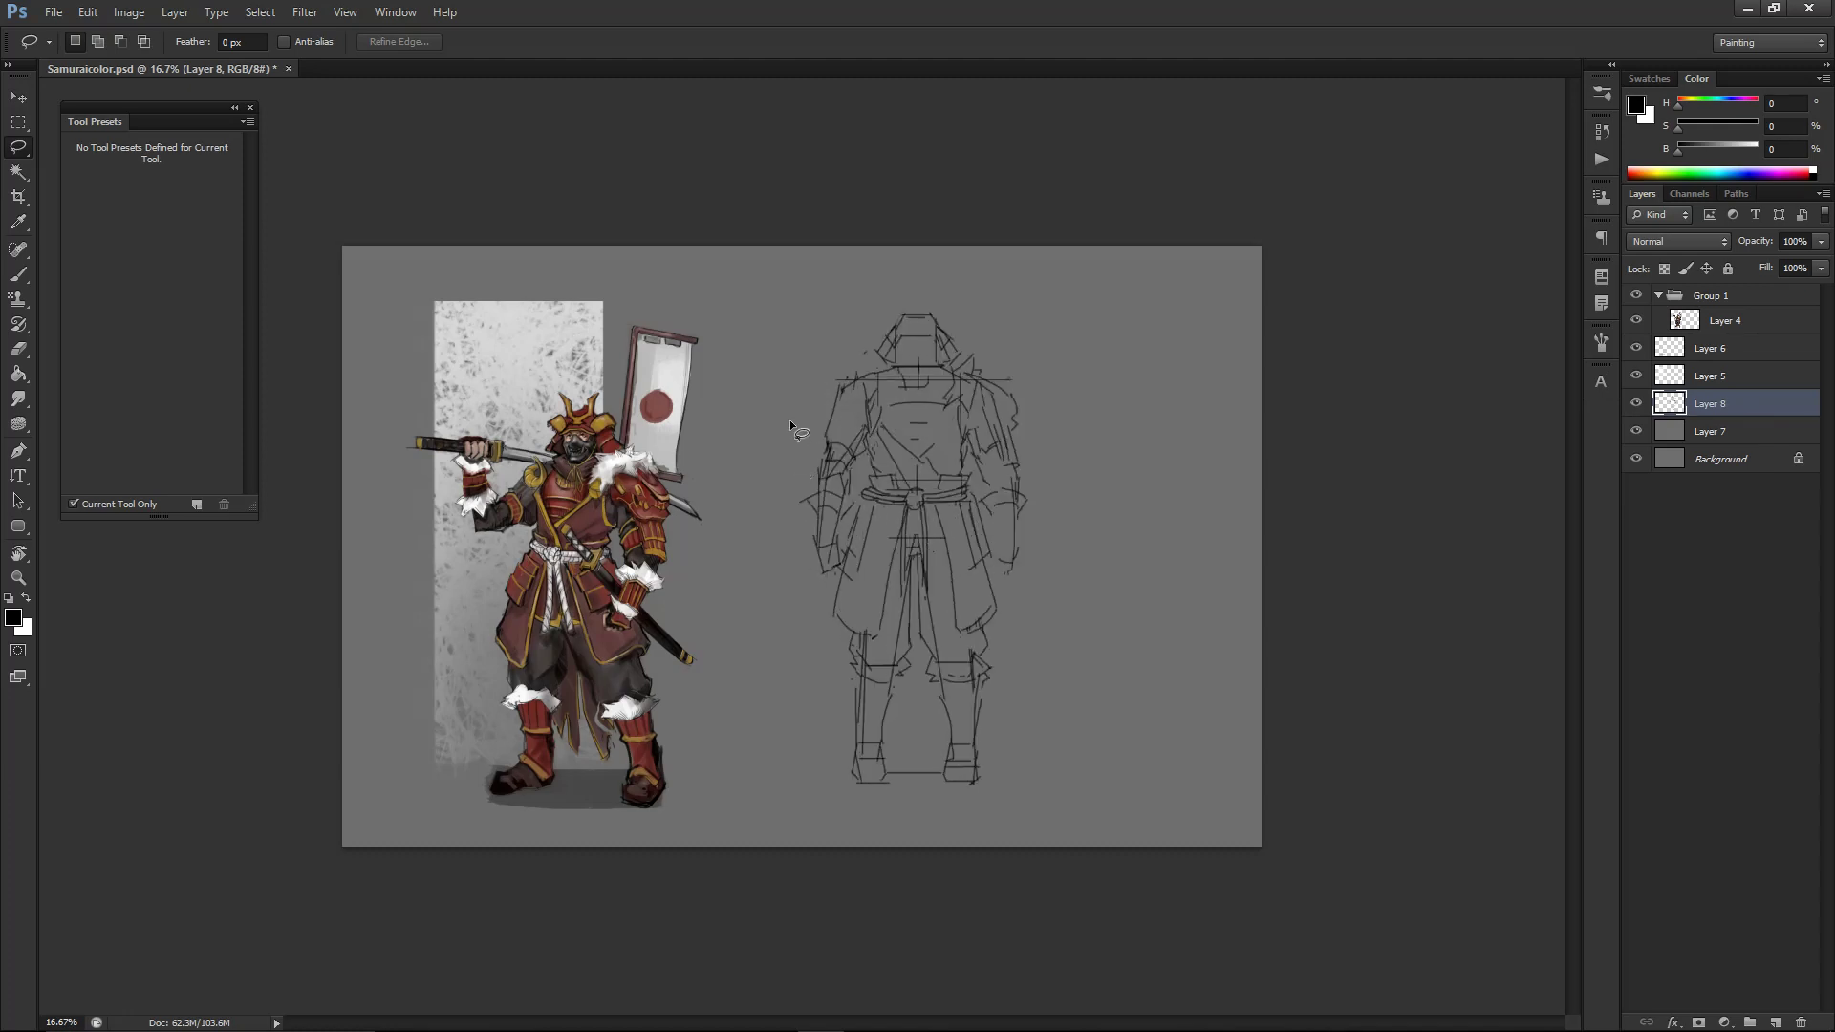
pyautogui.hotkey('ctrl', '+')
# - Sketch the sword handle angled up from the right-hand end of the belt, erasing overlaps and touching up its edges
pyautogui.press('b')
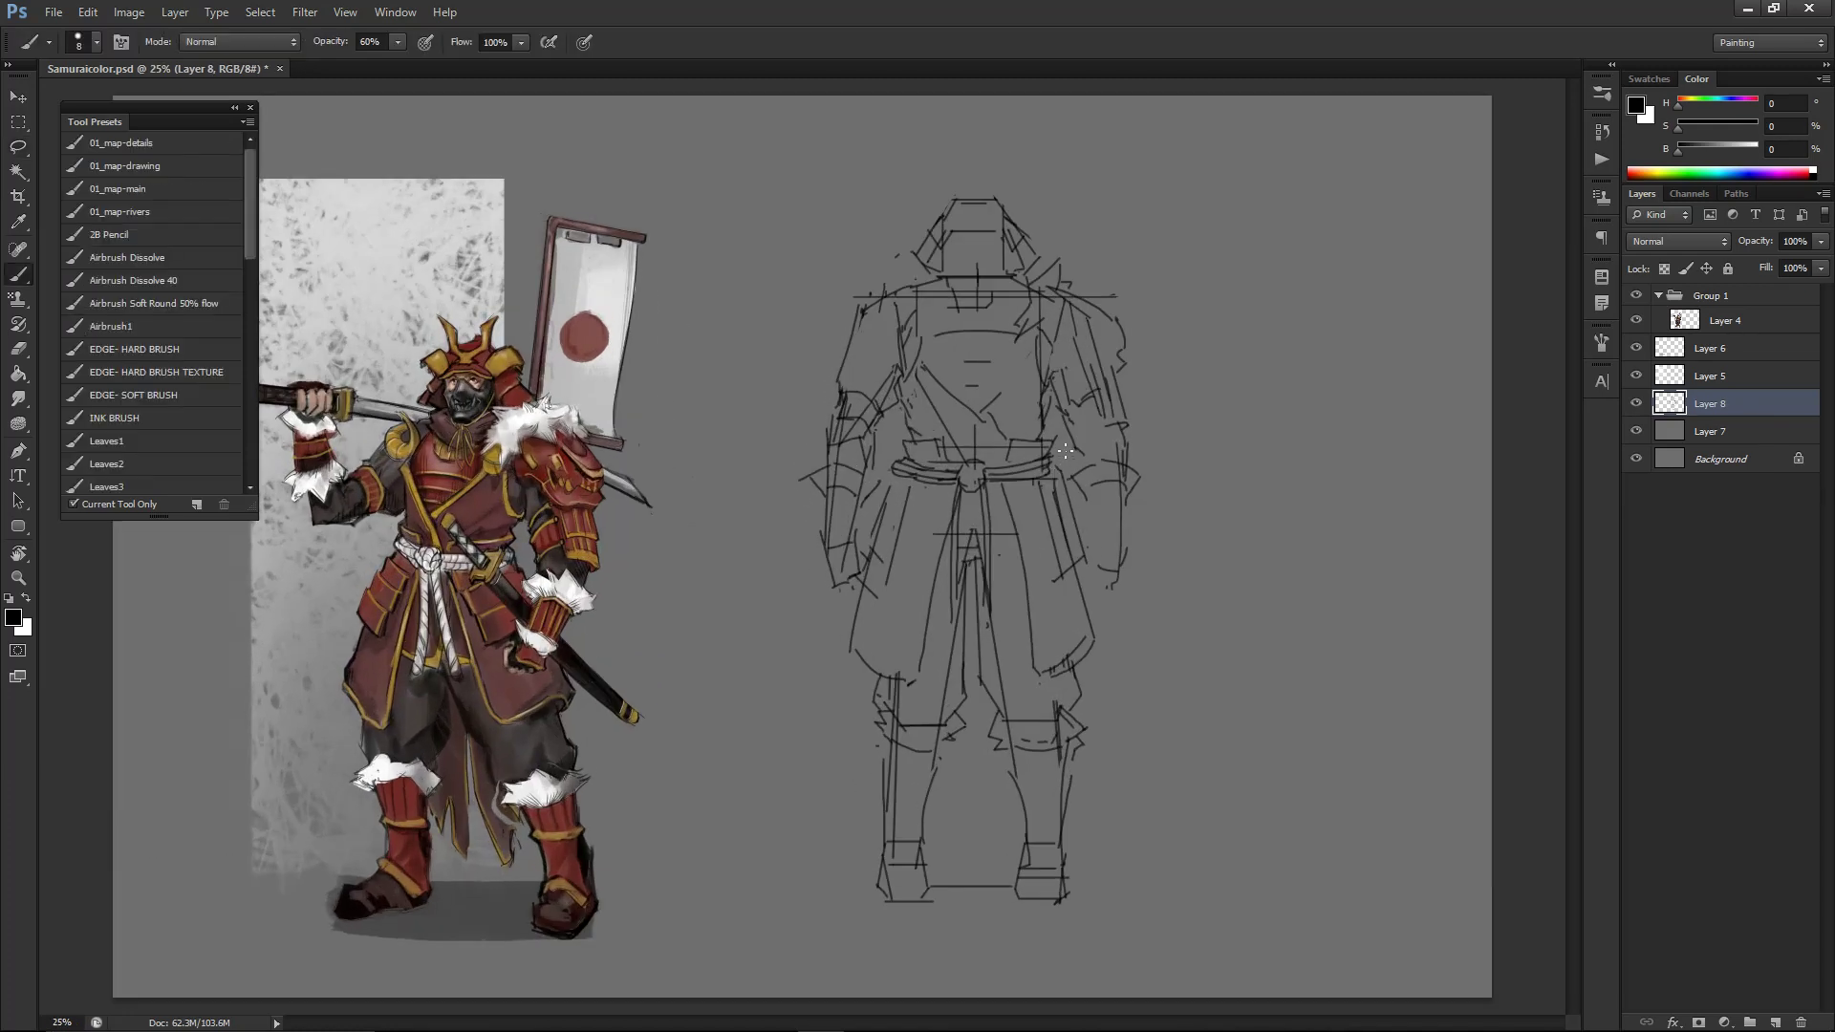
pyautogui.moveTo(1085, 426); pyautogui.dragTo(1065, 456)
pyautogui.moveTo(1095, 432); pyautogui.dragTo(1066, 470)
pyautogui.press('e')
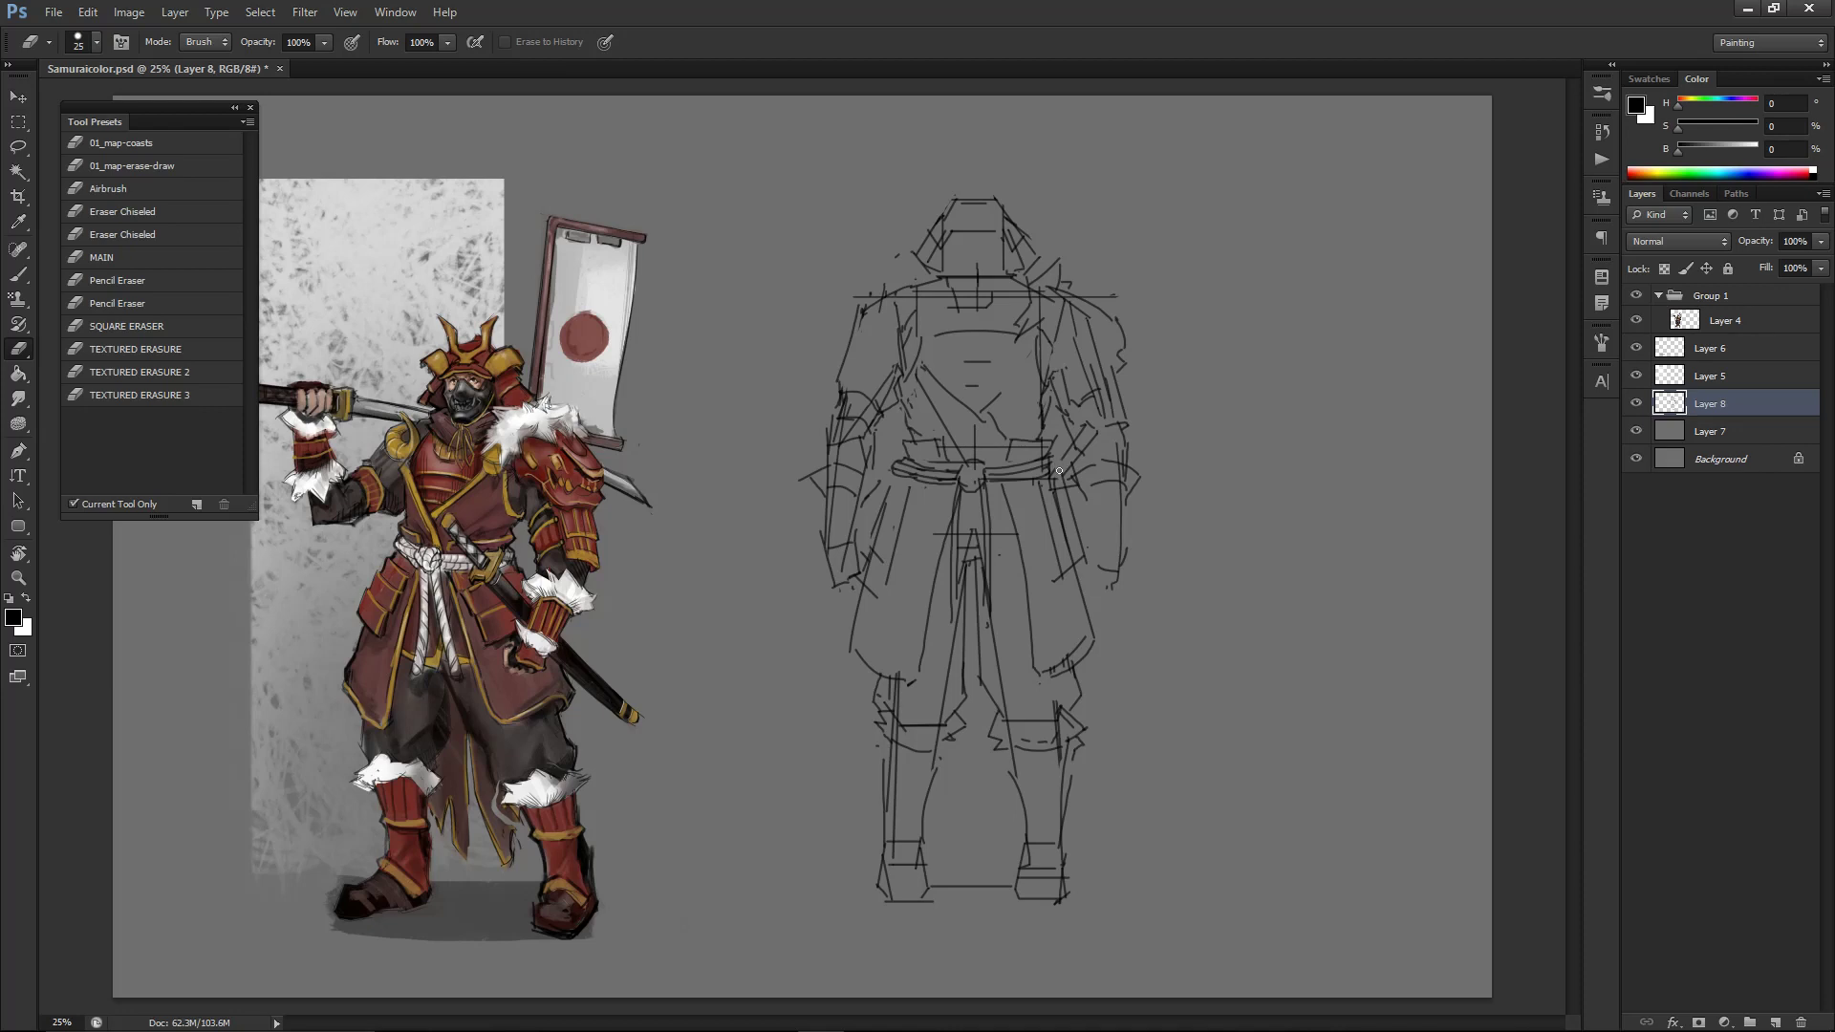
pyautogui.press('b')
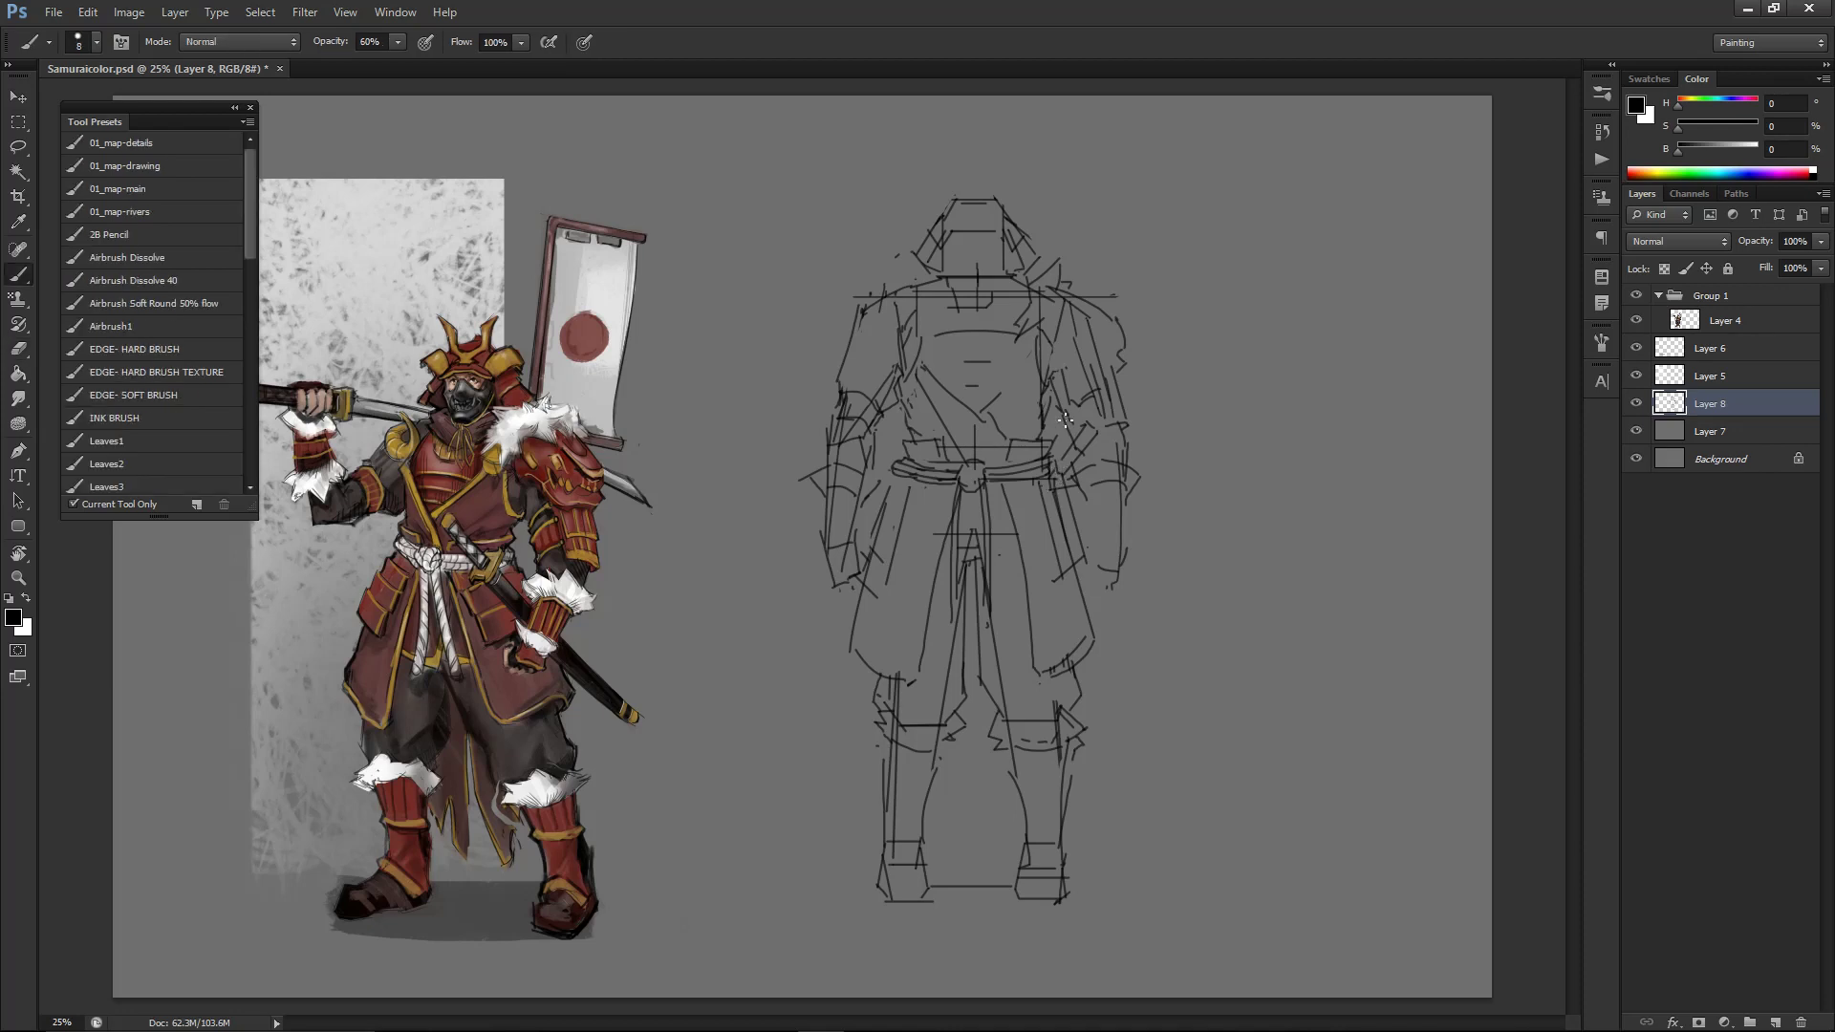
pyautogui.press('e')
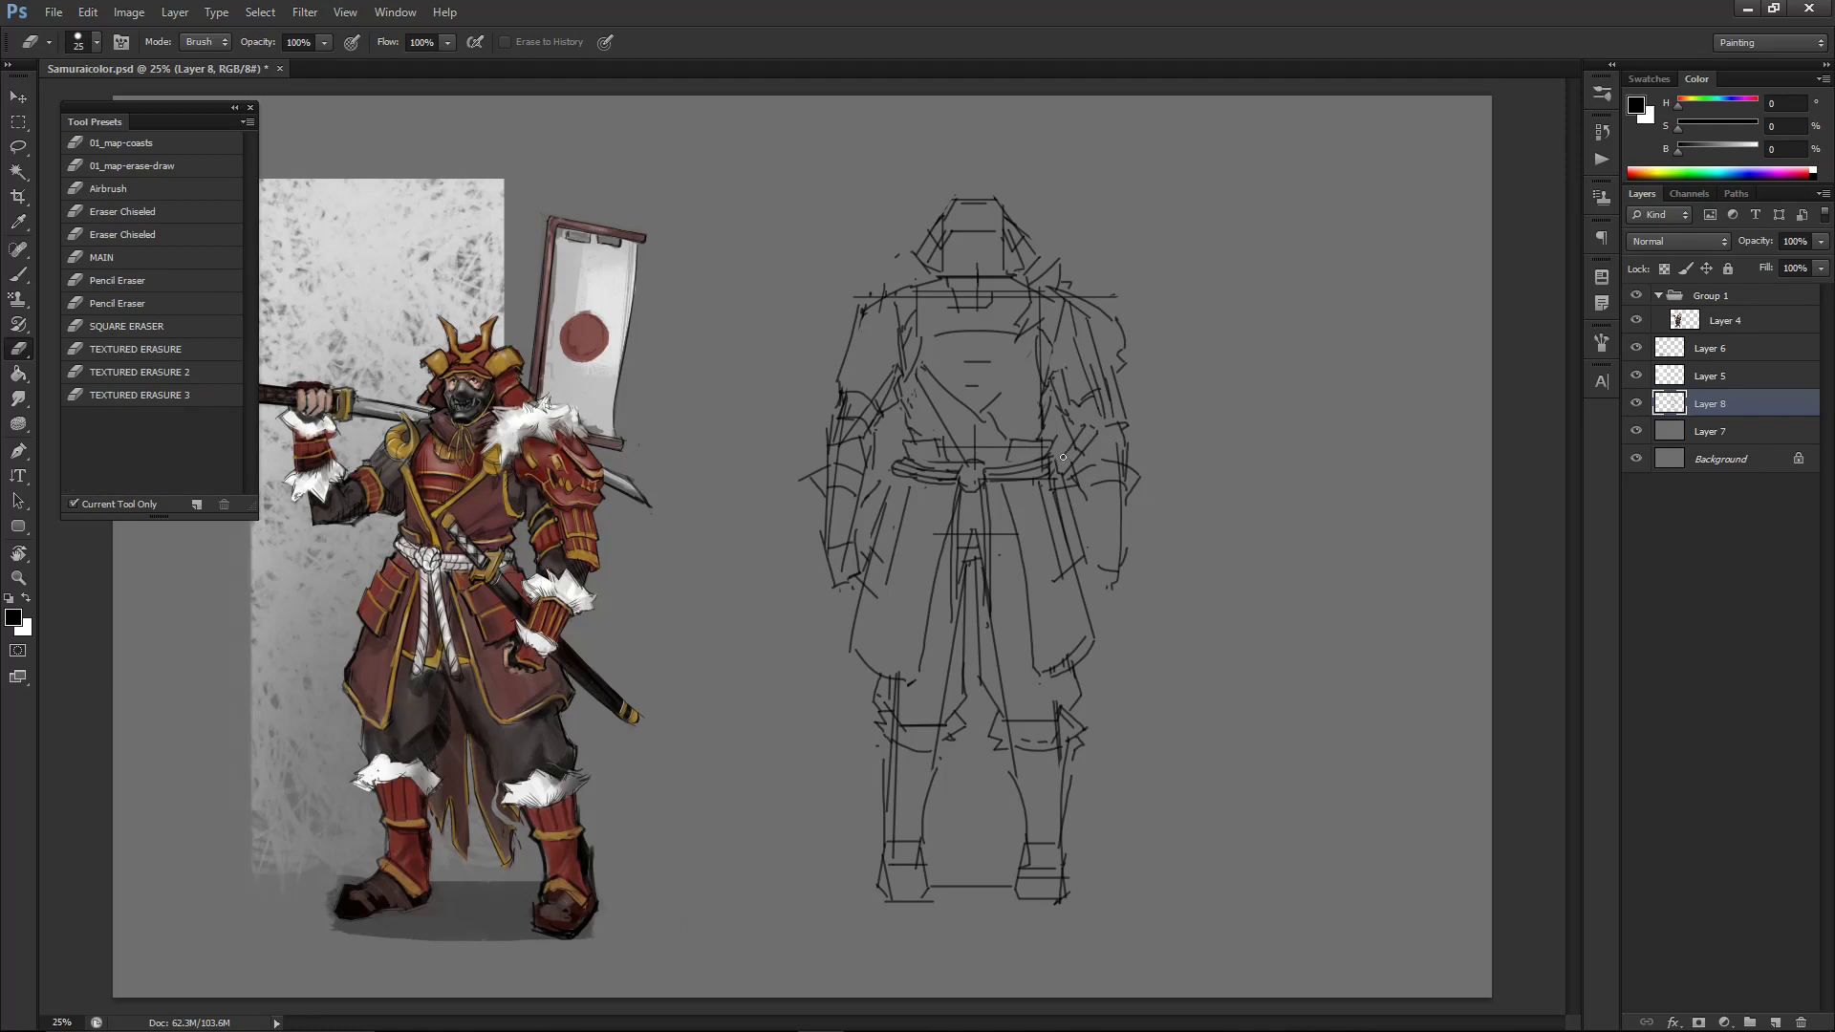
pyautogui.press('b')
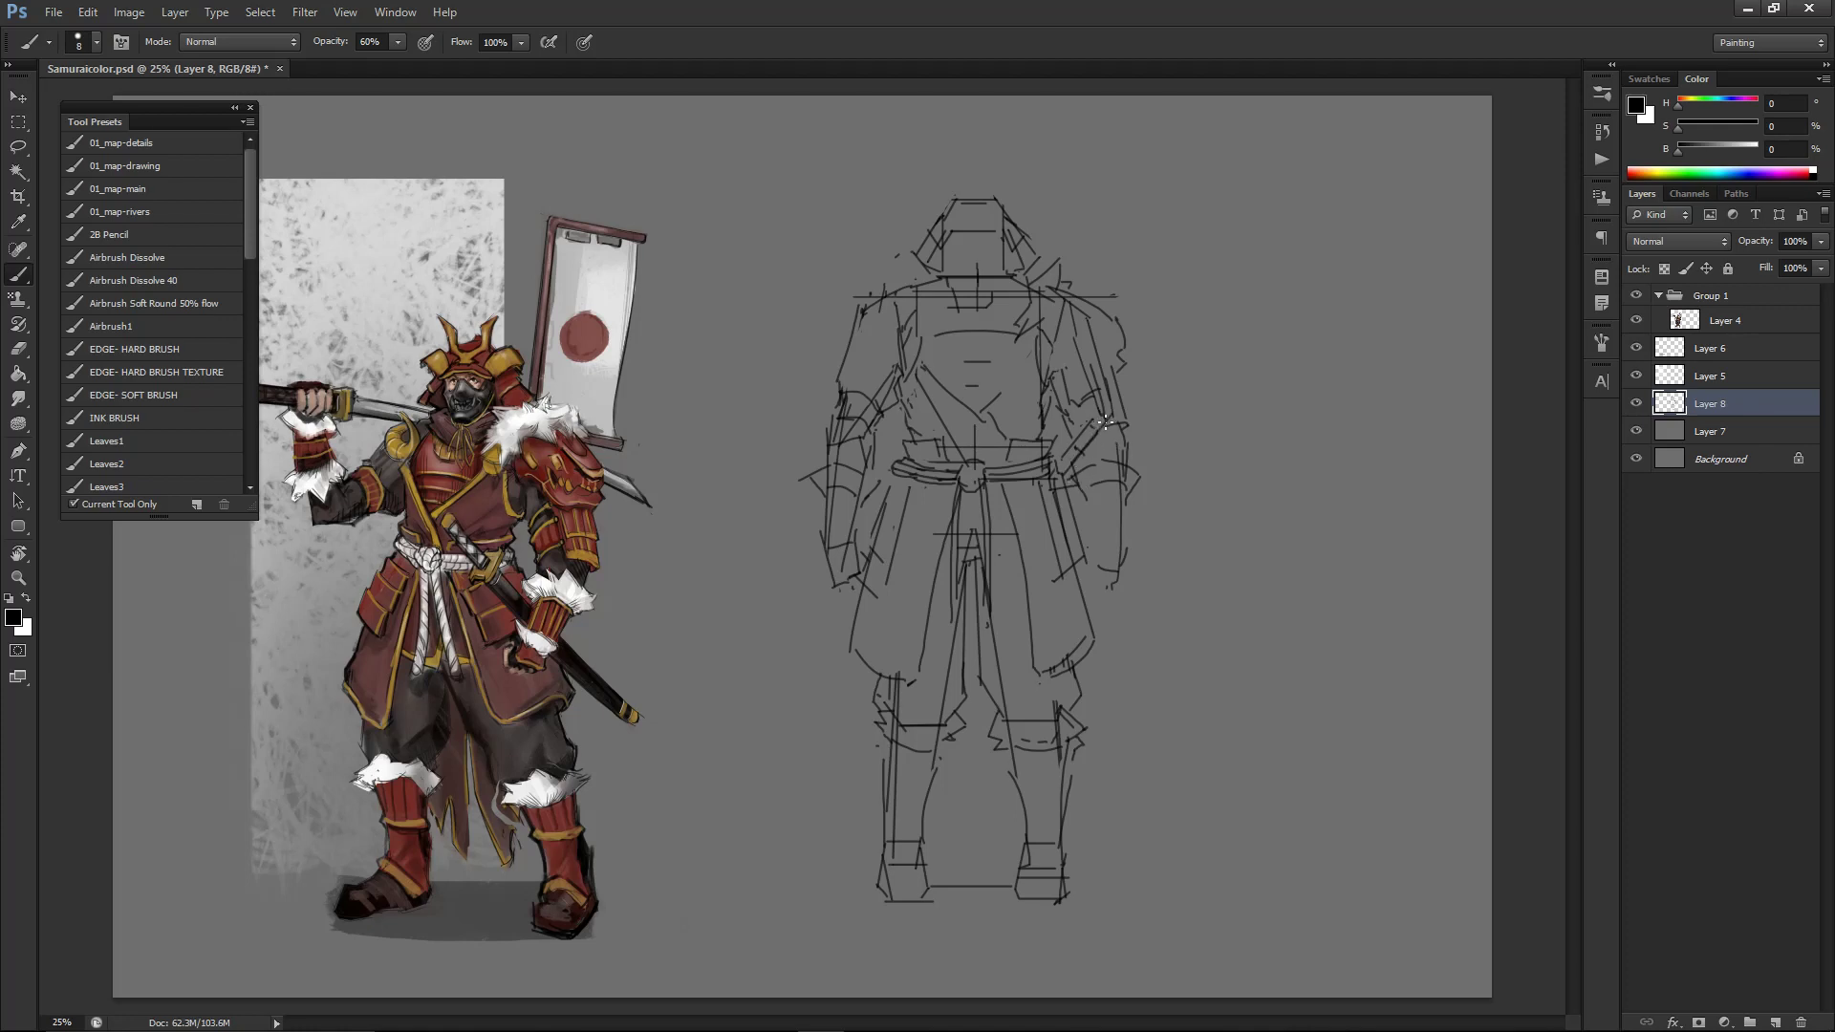
pyautogui.press('e')
pyautogui.press('b')
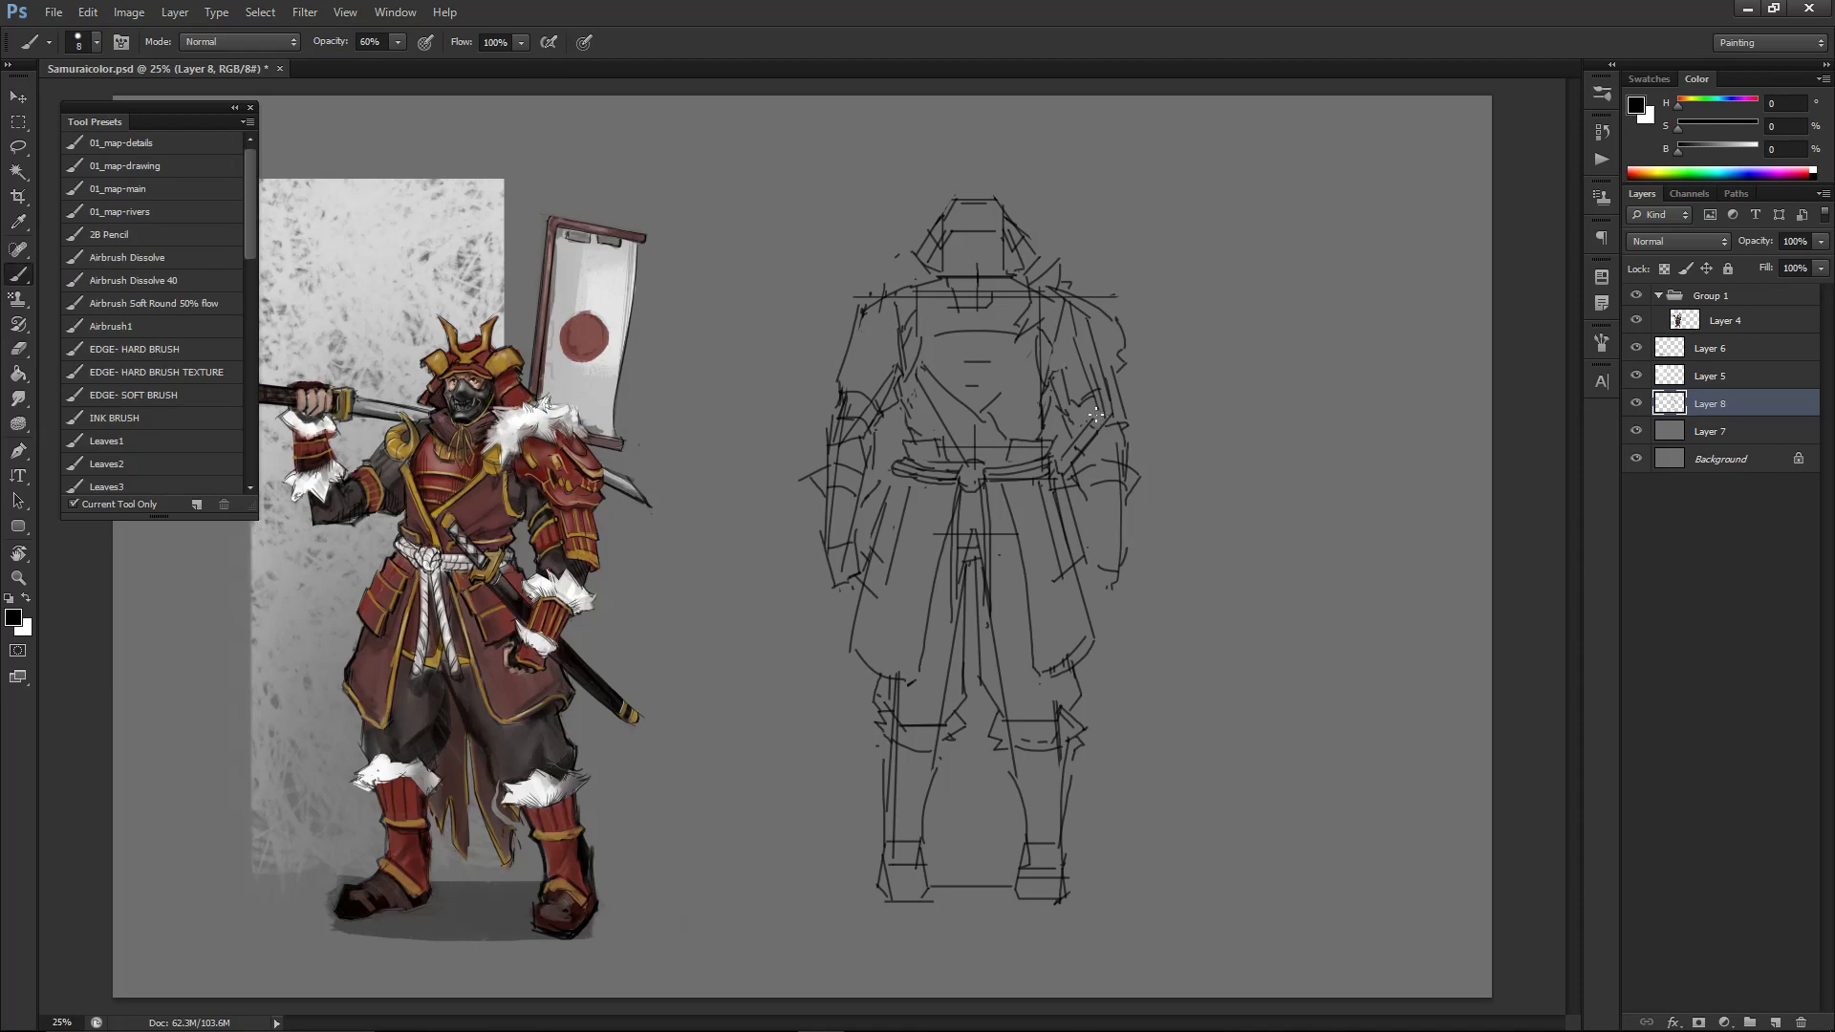
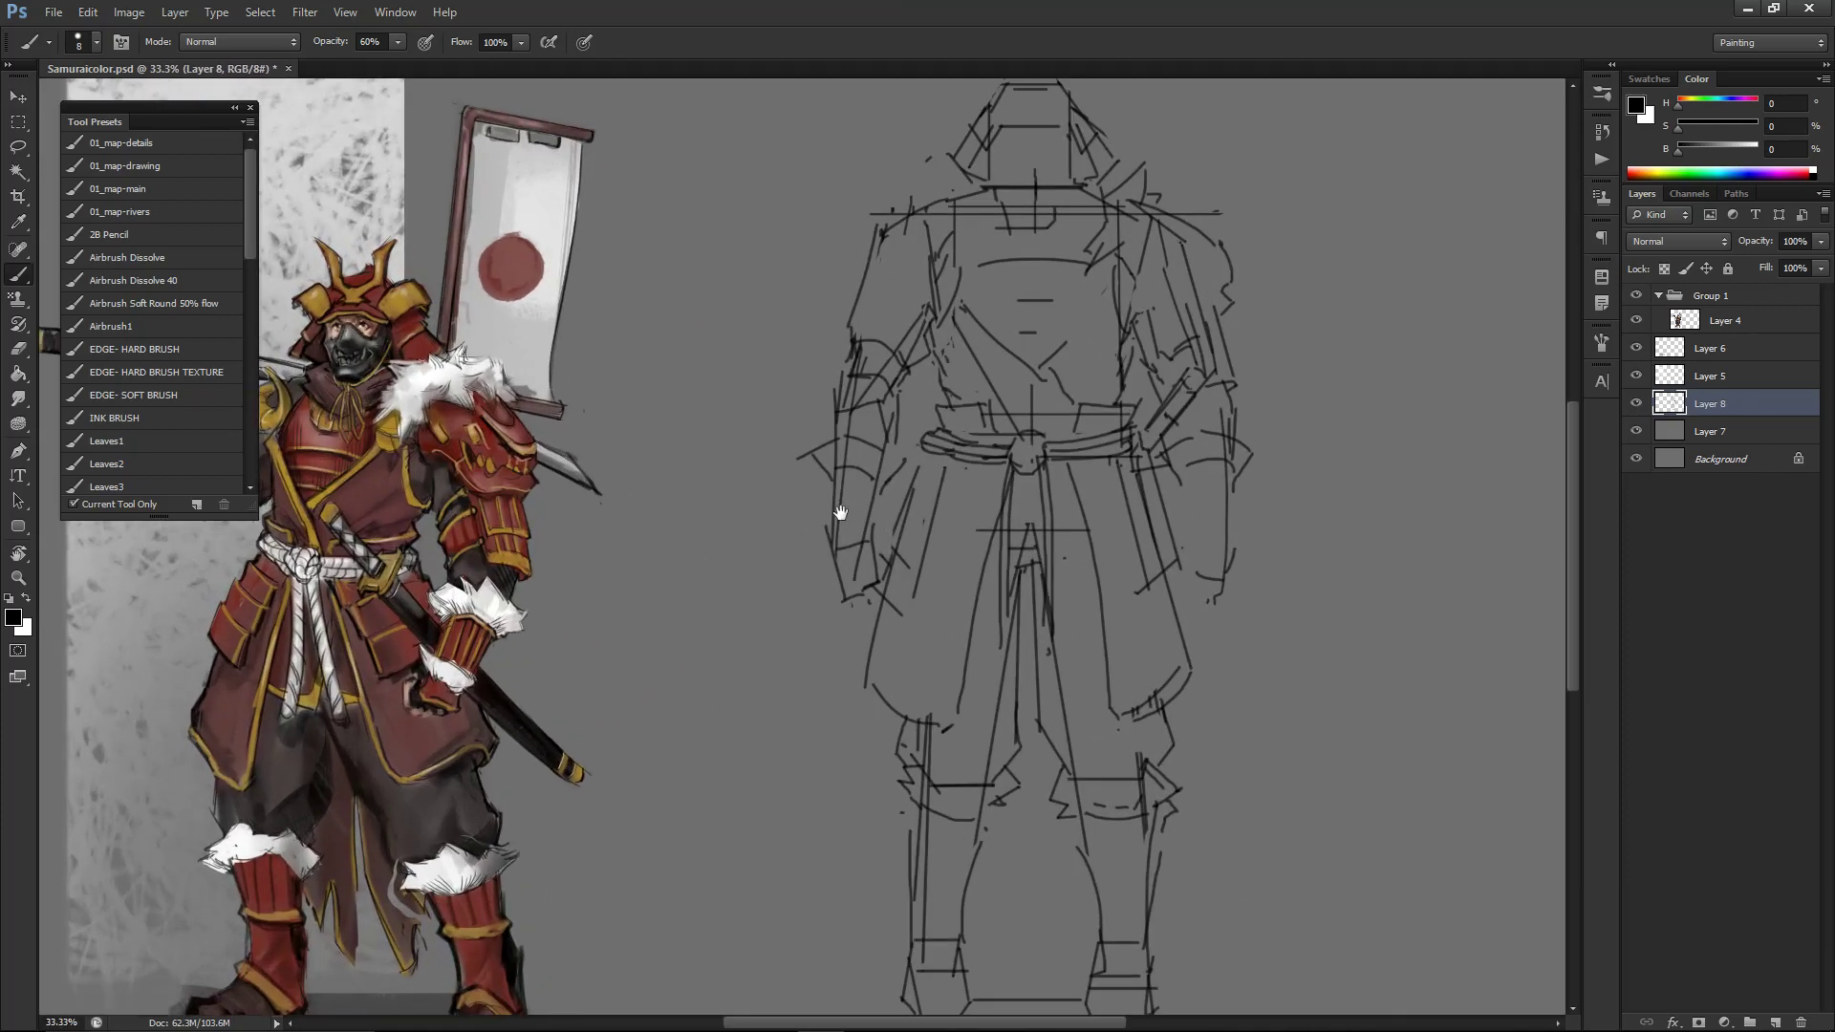
# - Draw spiky fur tufts along the outer side of the left-hand forearm, undoing the stray strokes
pyautogui.moveTo(845, 498); pyautogui.dragTo(942, 524)
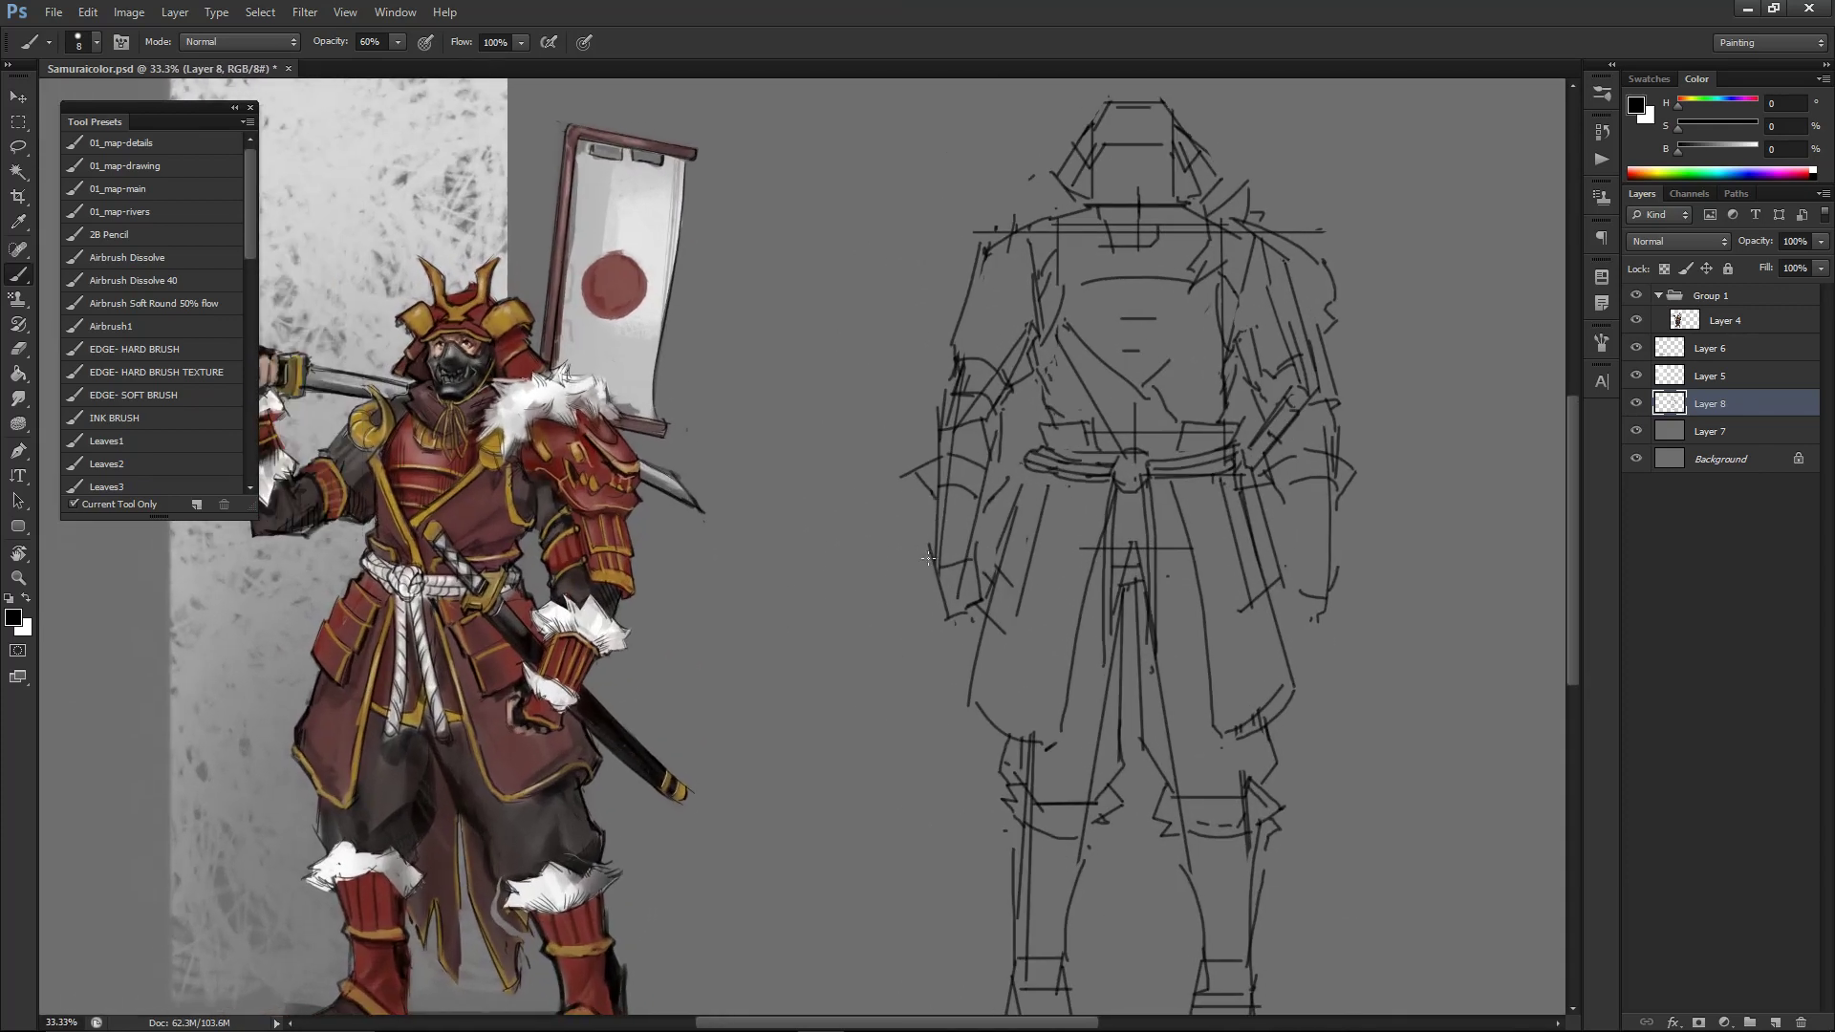
pyautogui.moveTo(917, 622); pyautogui.dragTo(974, 557)
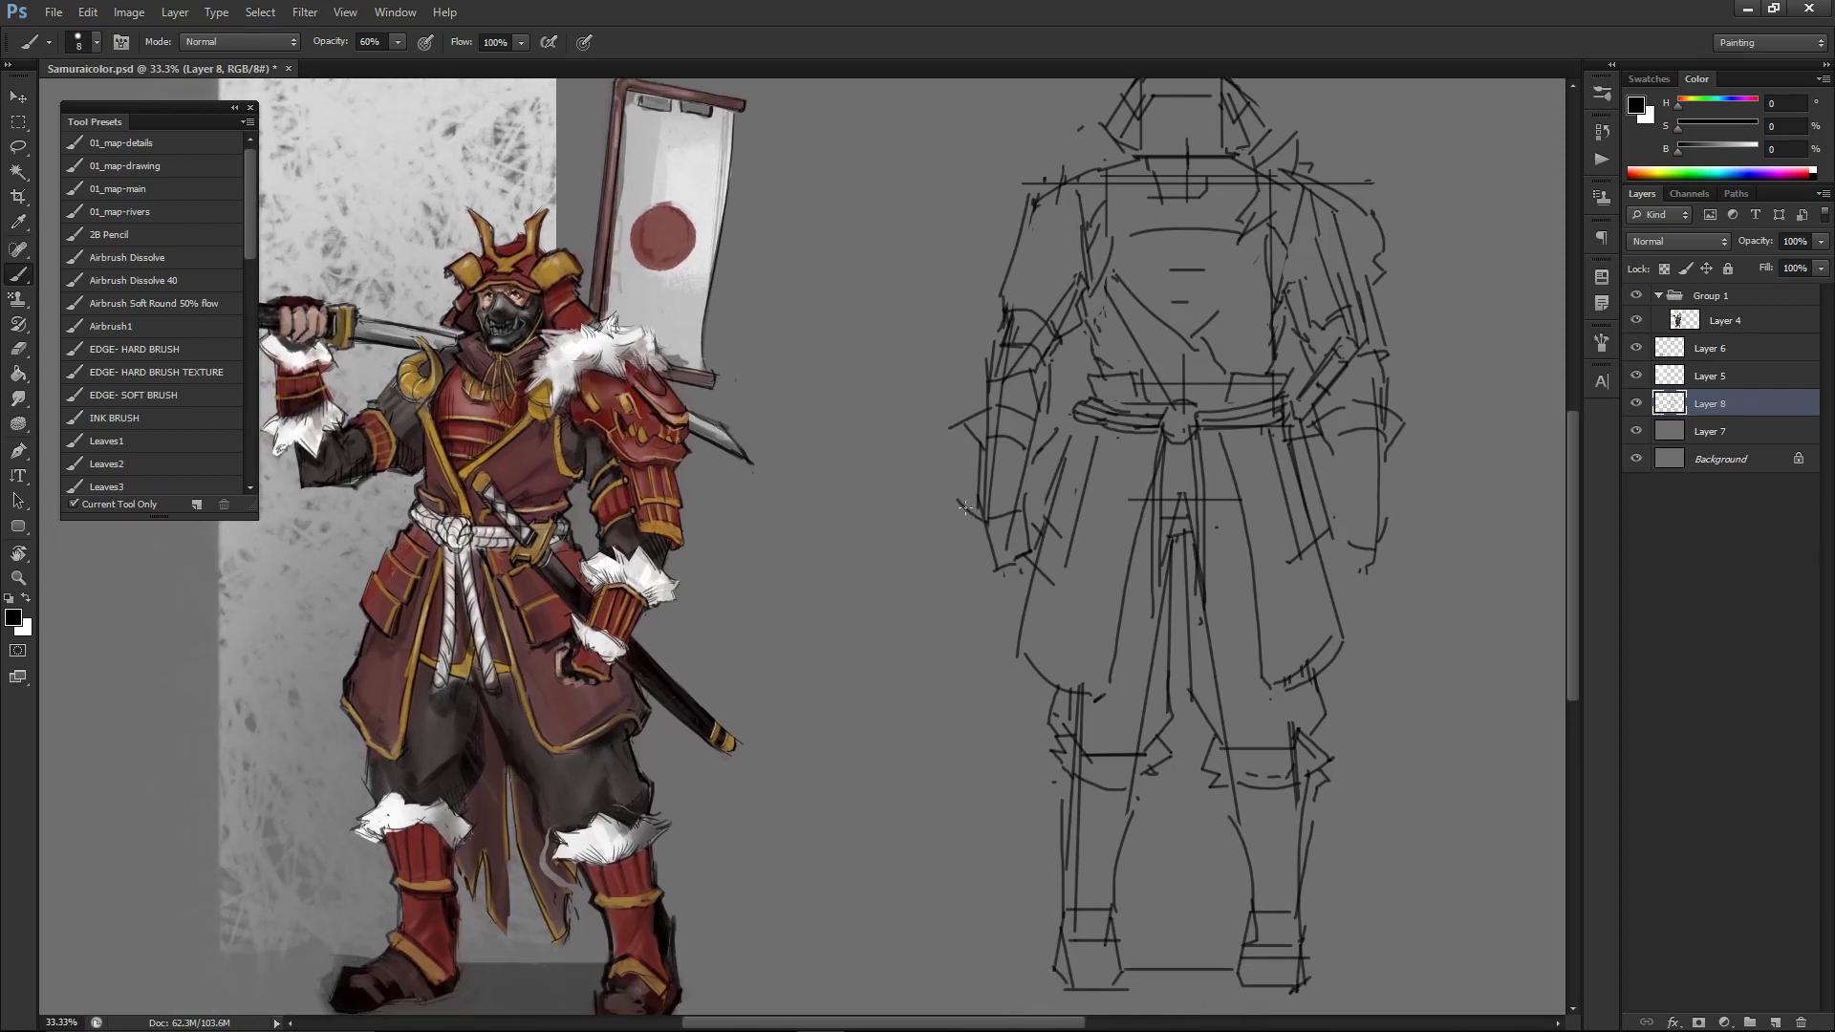
pyautogui.moveTo(936, 426)
pyautogui.mouseDown()
pyautogui.moveTo(974, 451)
pyautogui.moveTo(974, 416)
pyautogui.moveTo(948, 405)
pyautogui.moveTo(974, 415)
pyautogui.mouseUp()
pyautogui.hotkey('ctrl', 'z')
pyautogui.hotkey('ctrl', 'z')
pyautogui.moveTo(940, 405); pyautogui.dragTo(992, 409)
pyautogui.hotkey('ctrl', 'z')
# - Add spiky fur tufts to the outer edge of the right-hand forearm, undoing unwanted attempts
pyautogui.moveTo(1198, 450); pyautogui.dragTo(1010, 500)
pyautogui.moveTo(1234, 466)
pyautogui.mouseDown()
pyautogui.moveTo(1204, 495)
pyautogui.moveTo(1237, 468)
pyautogui.moveTo(1214, 490)
pyautogui.moveTo(1200, 458)
pyautogui.mouseUp()
pyautogui.hotkey('ctrl', 'z')
pyautogui.hotkey('ctrl', 'z')
pyautogui.hotkey('ctrl', 'z')
pyautogui.moveTo(1039, 513); pyautogui.dragTo(1180, 523)
# - Lasso the fur tufts on the right-hand forearm, adjust them slightly, and clear the selection
pyautogui.press('l')
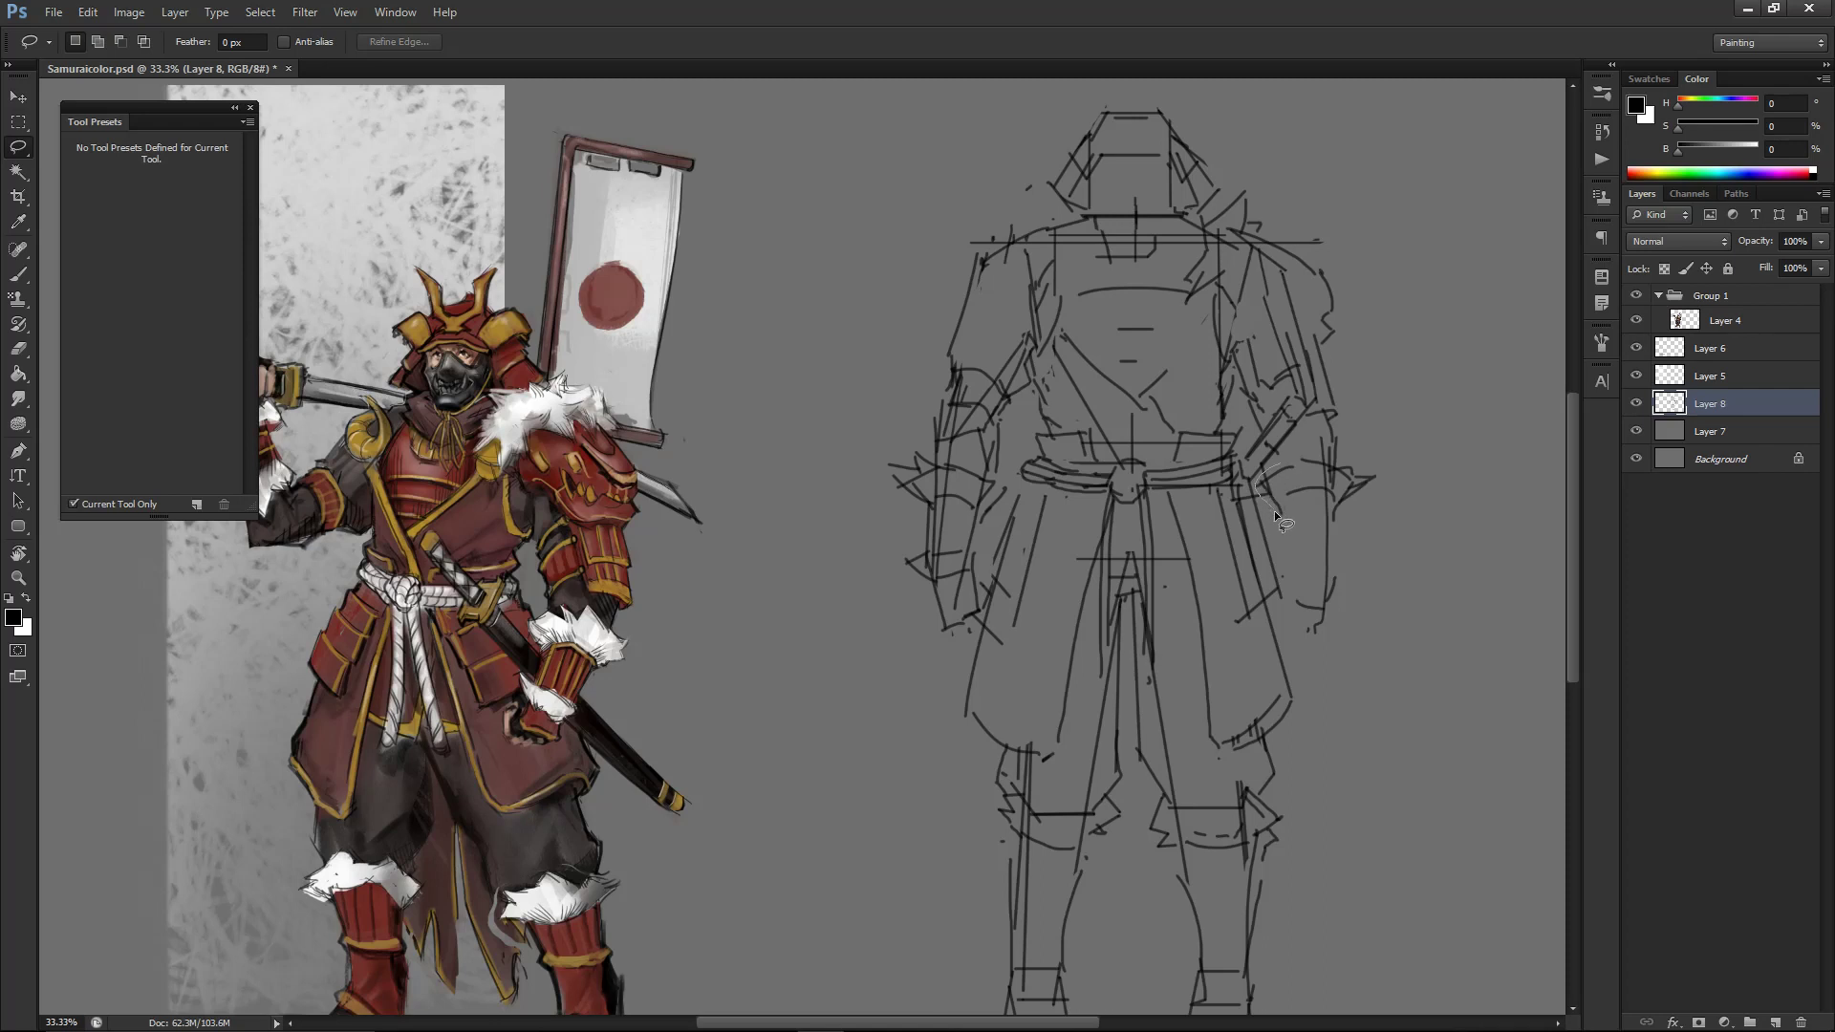
pyautogui.moveTo(1343, 456)
pyautogui.mouseDown()
pyautogui.moveTo(1288, 448)
pyautogui.moveTo(1309, 491)
pyautogui.mouseUp()
pyautogui.hotkey('ctrl', 'd')
pyautogui.press('b')
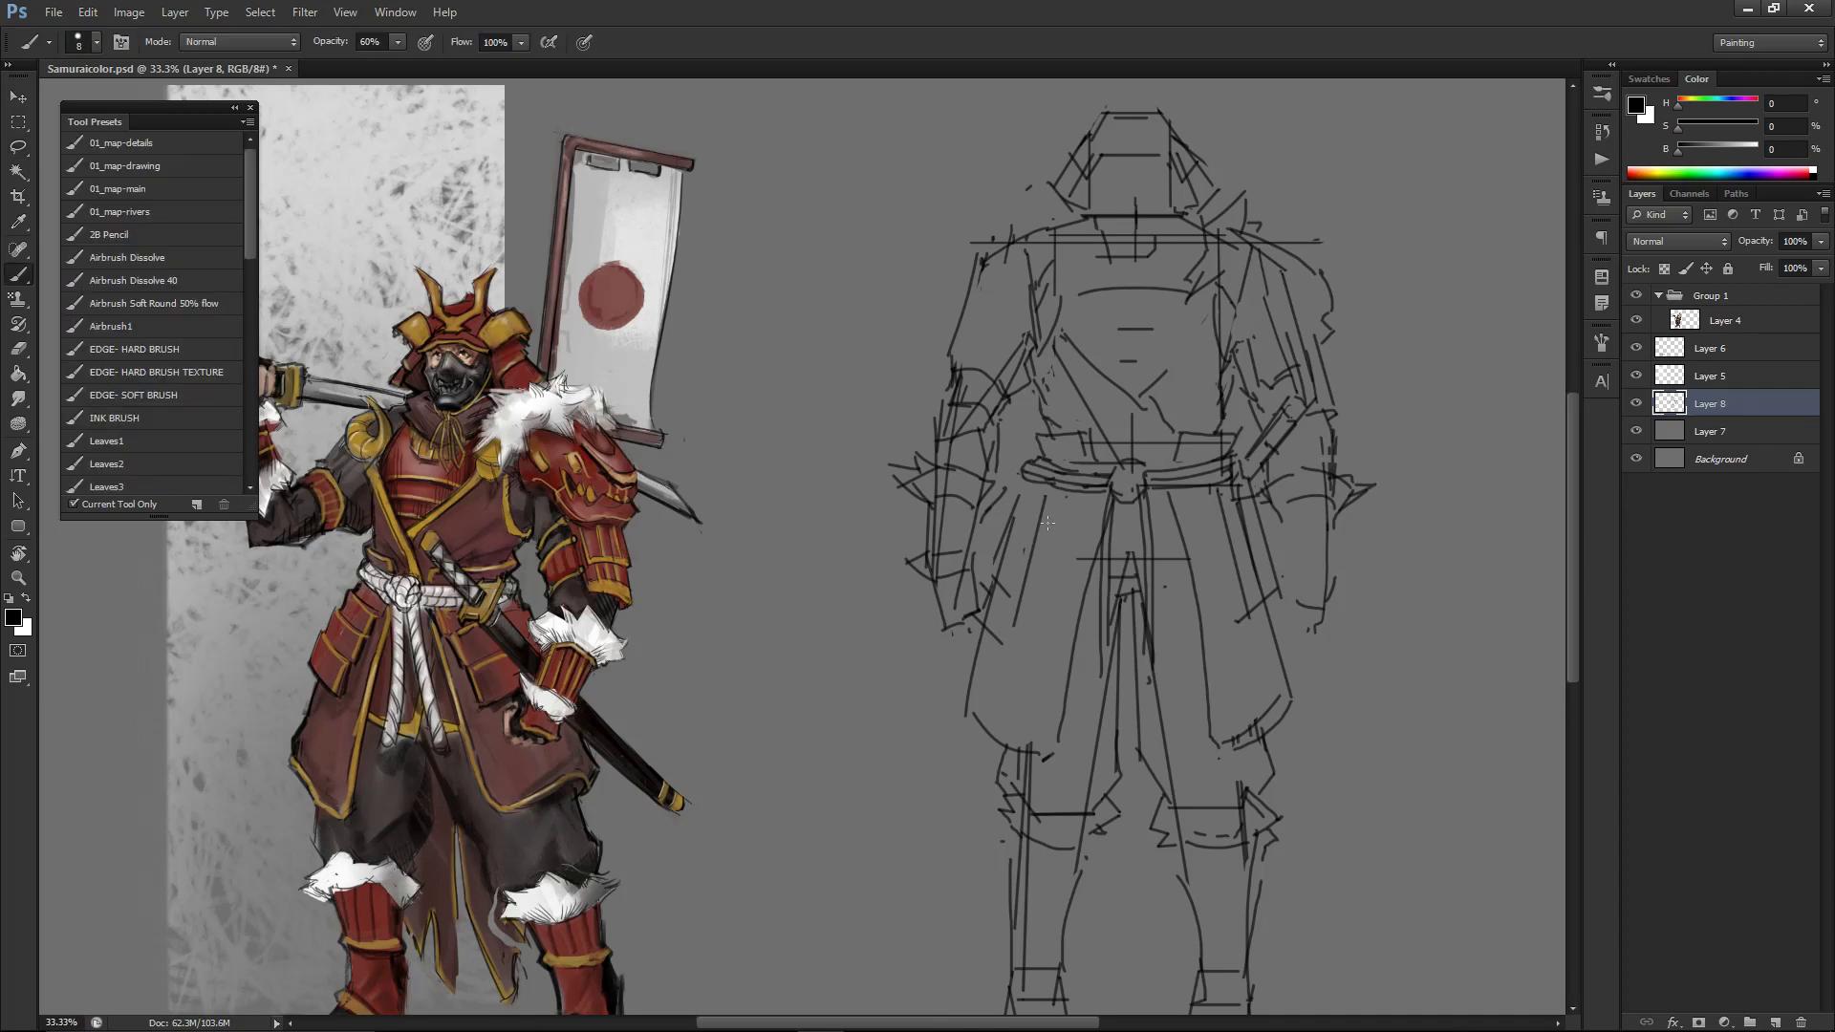
pyautogui.hotkey('ctrl', '-')
pyautogui.hotkey('ctrl', '+')
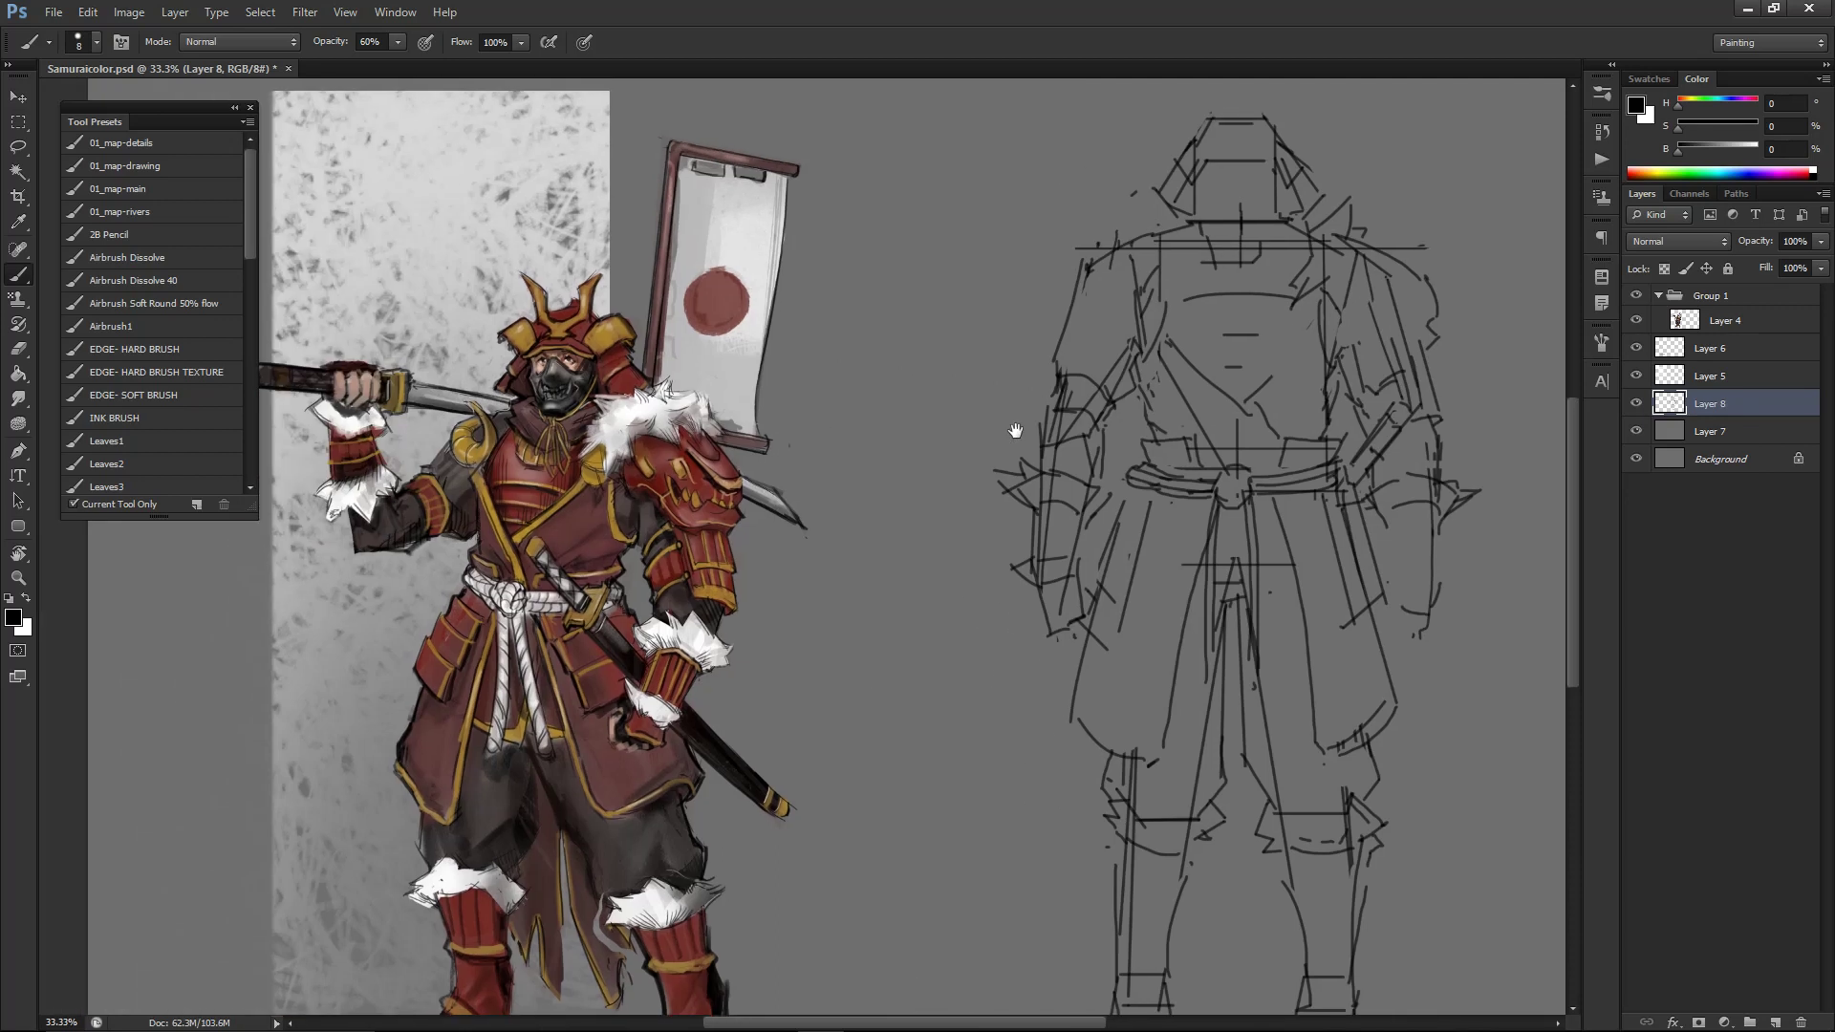
# - Erase the flat line under the helmet and redraw the lower face as a pointed chin overlapping the collar
pyautogui.press('e')
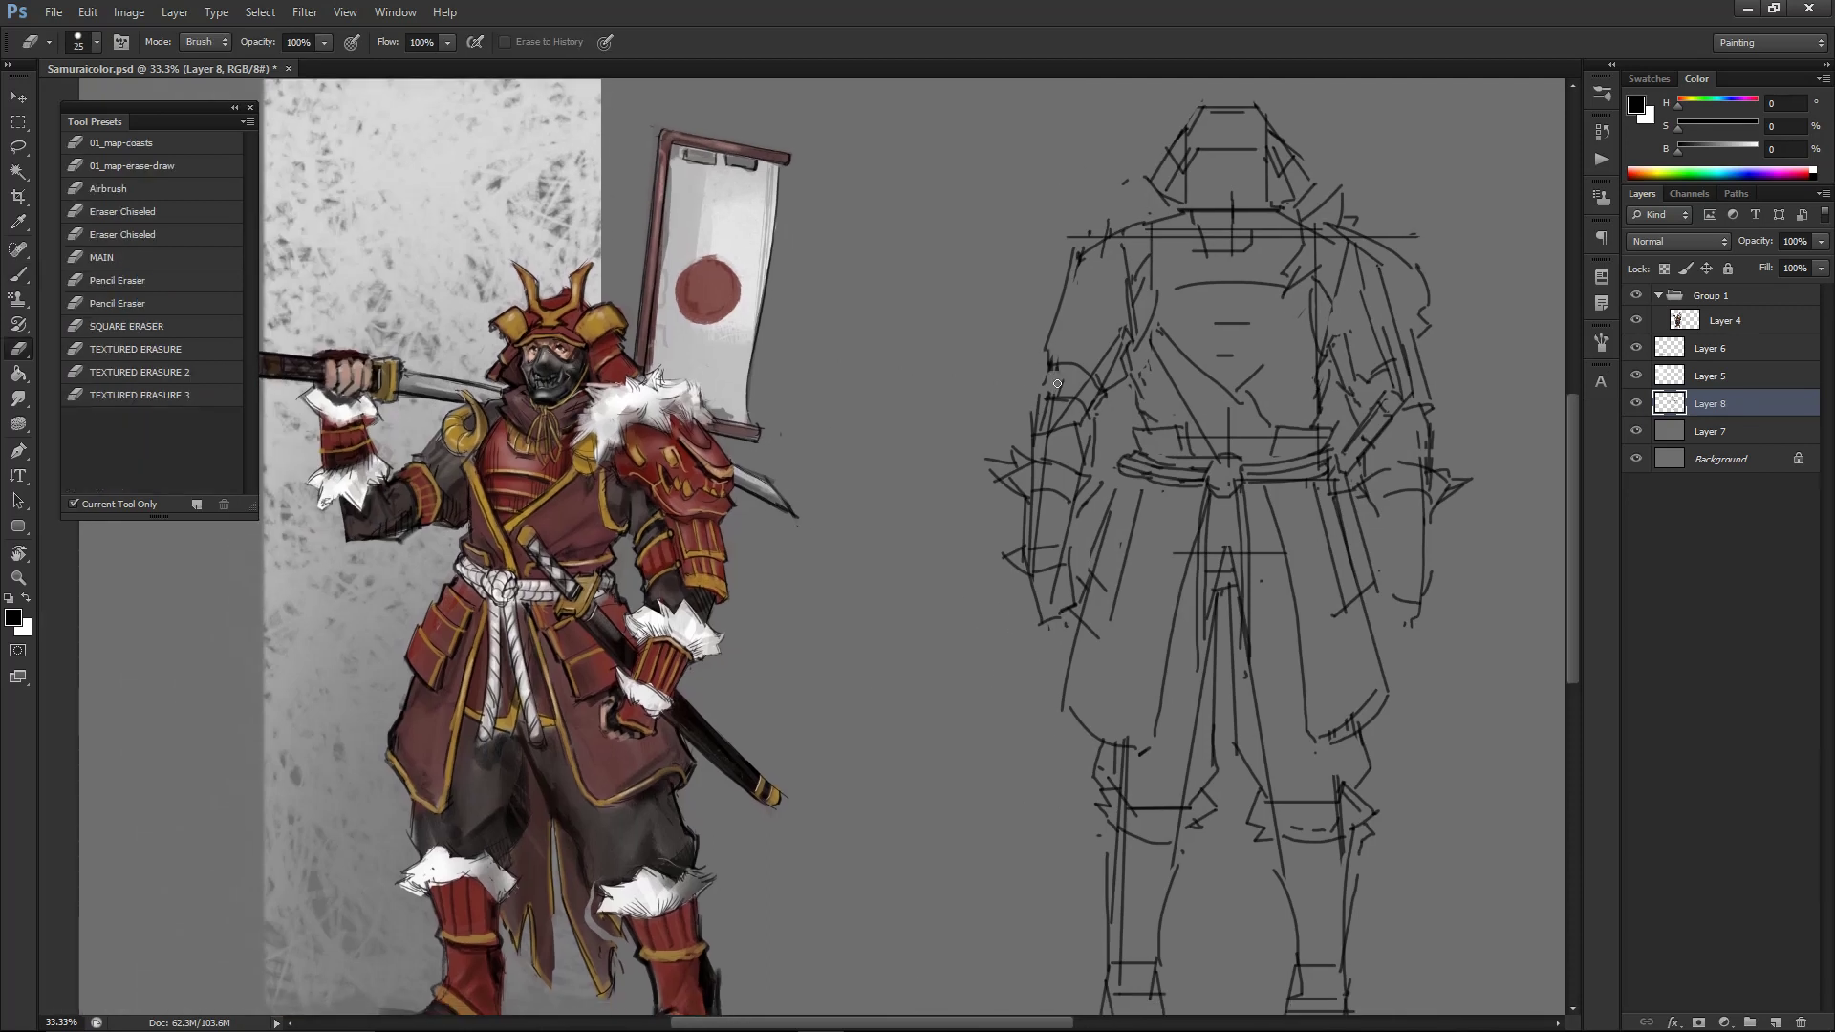
pyautogui.press('b')
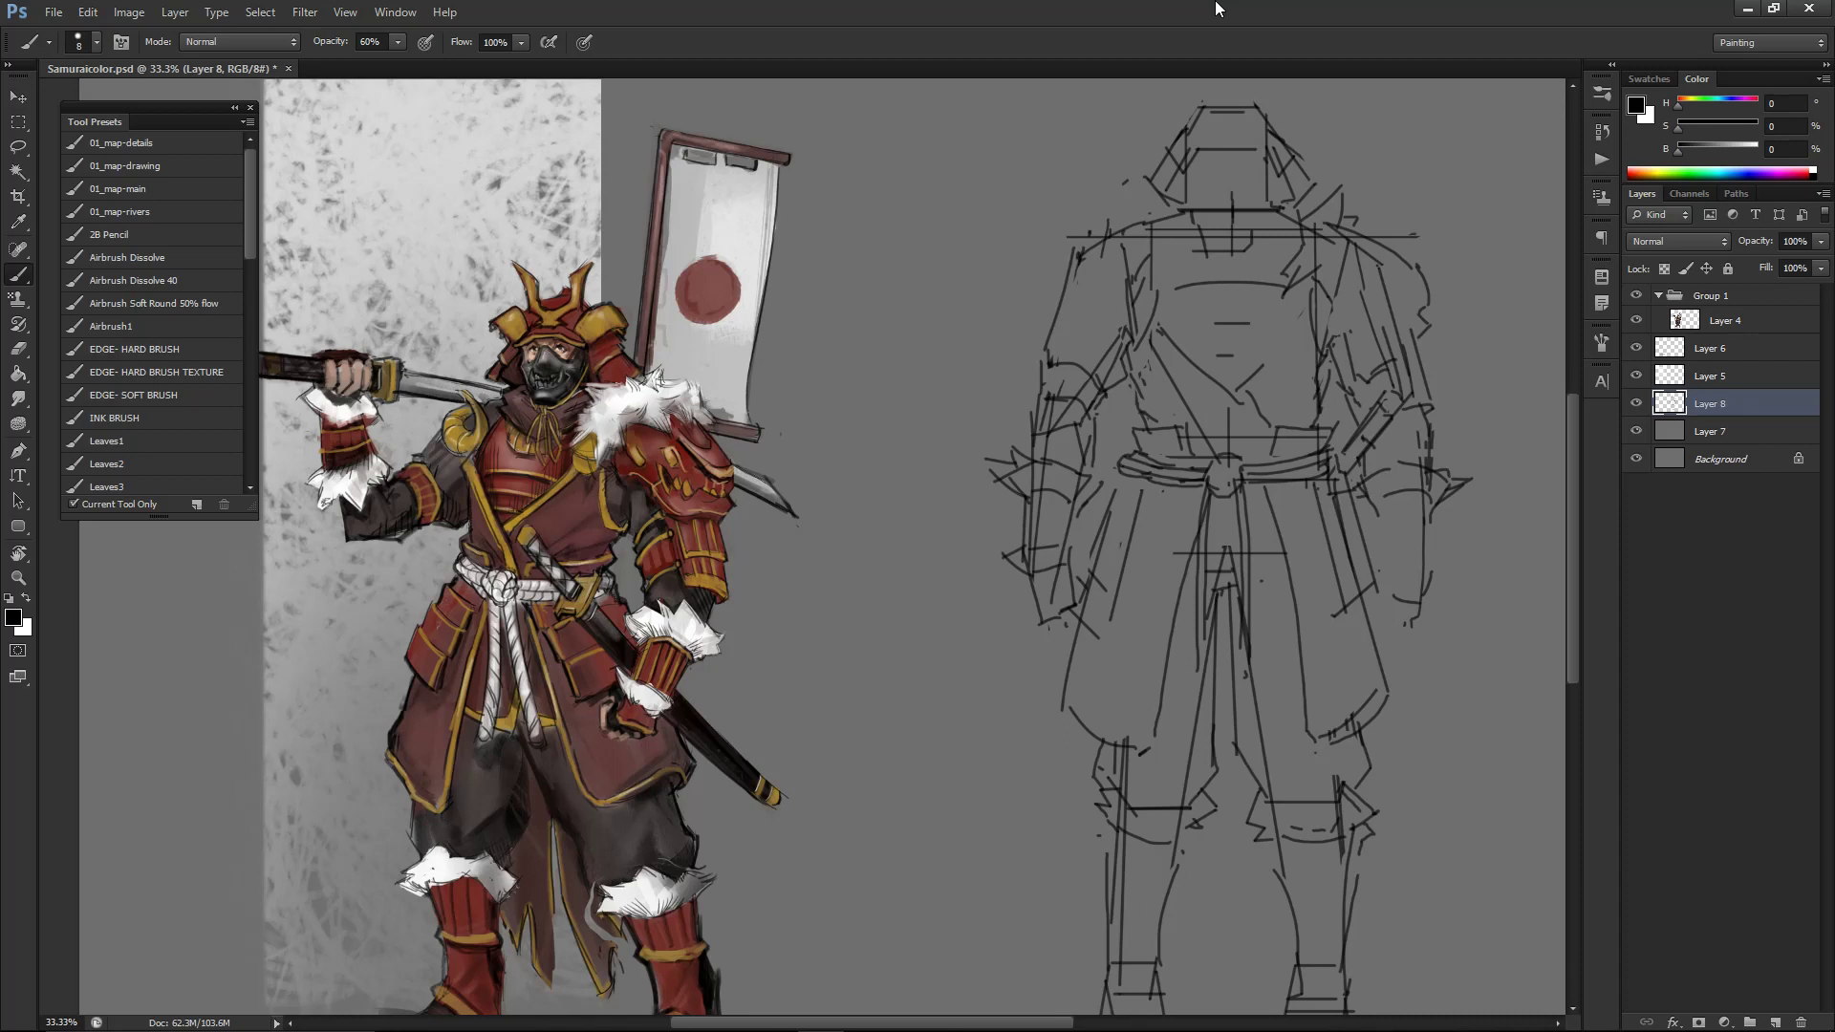
pyautogui.press('e')
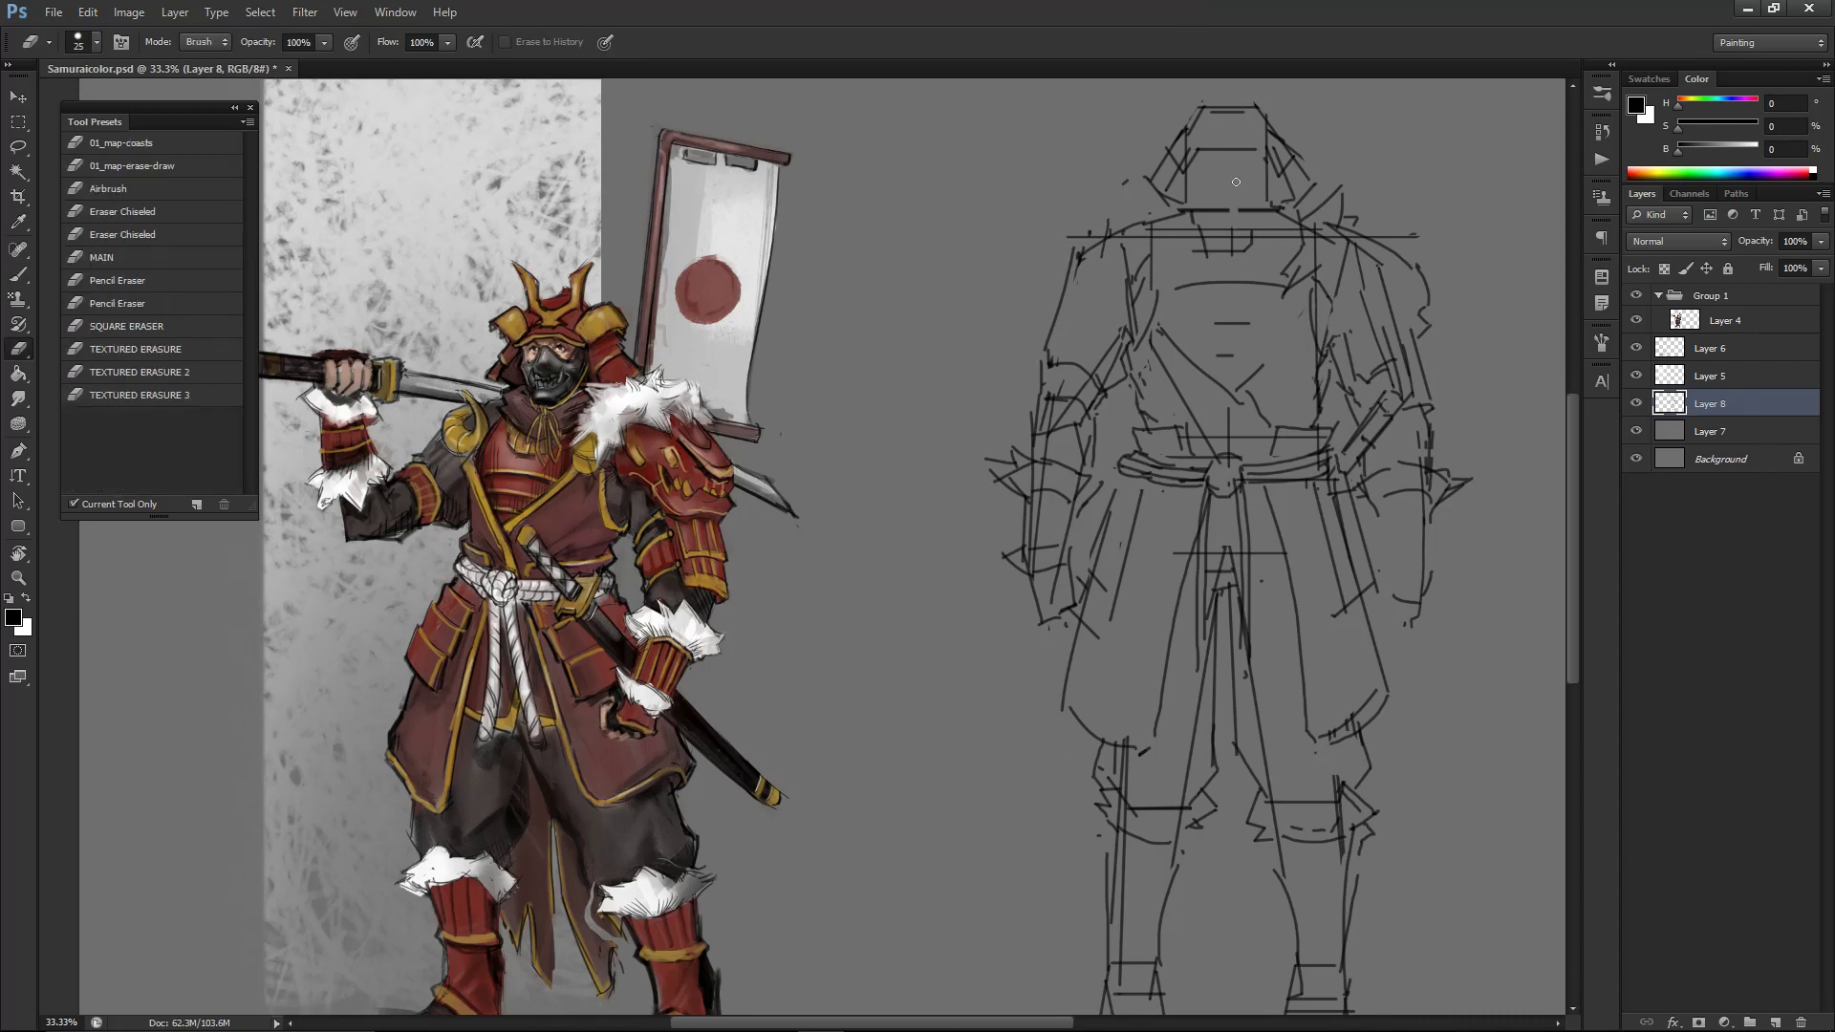
pyautogui.press('b')
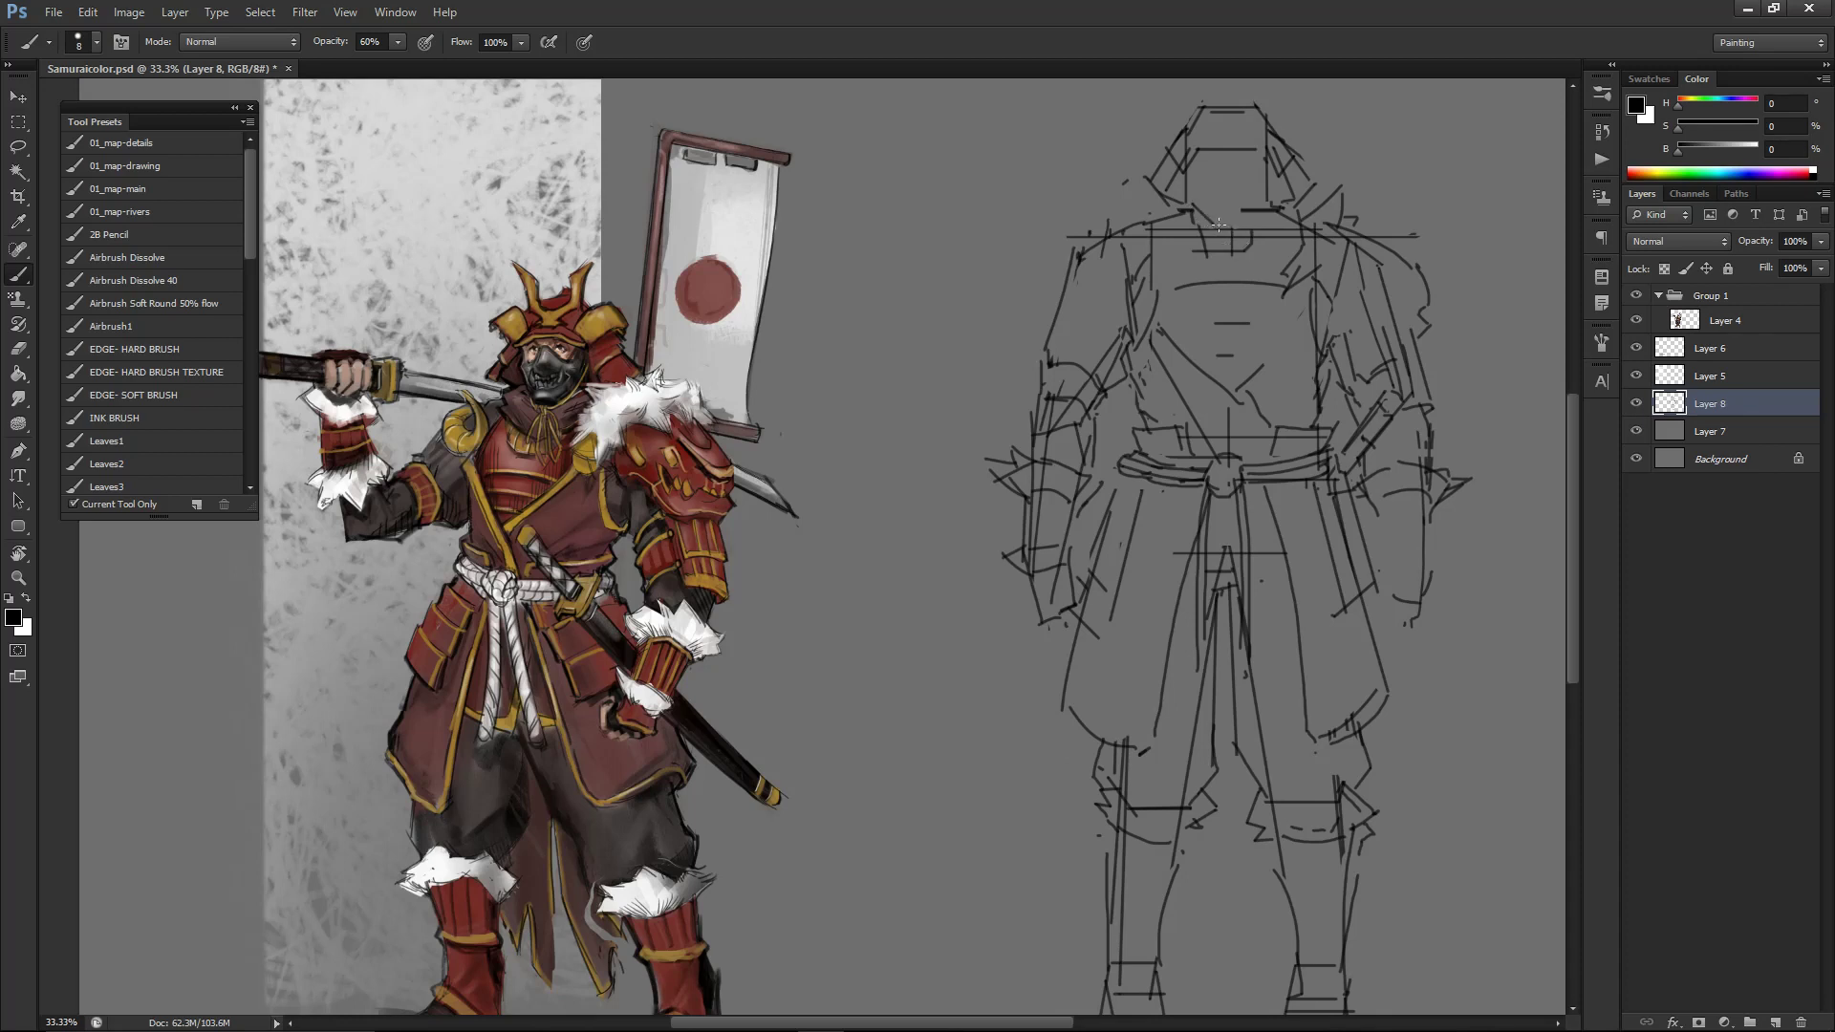
pyautogui.press('e')
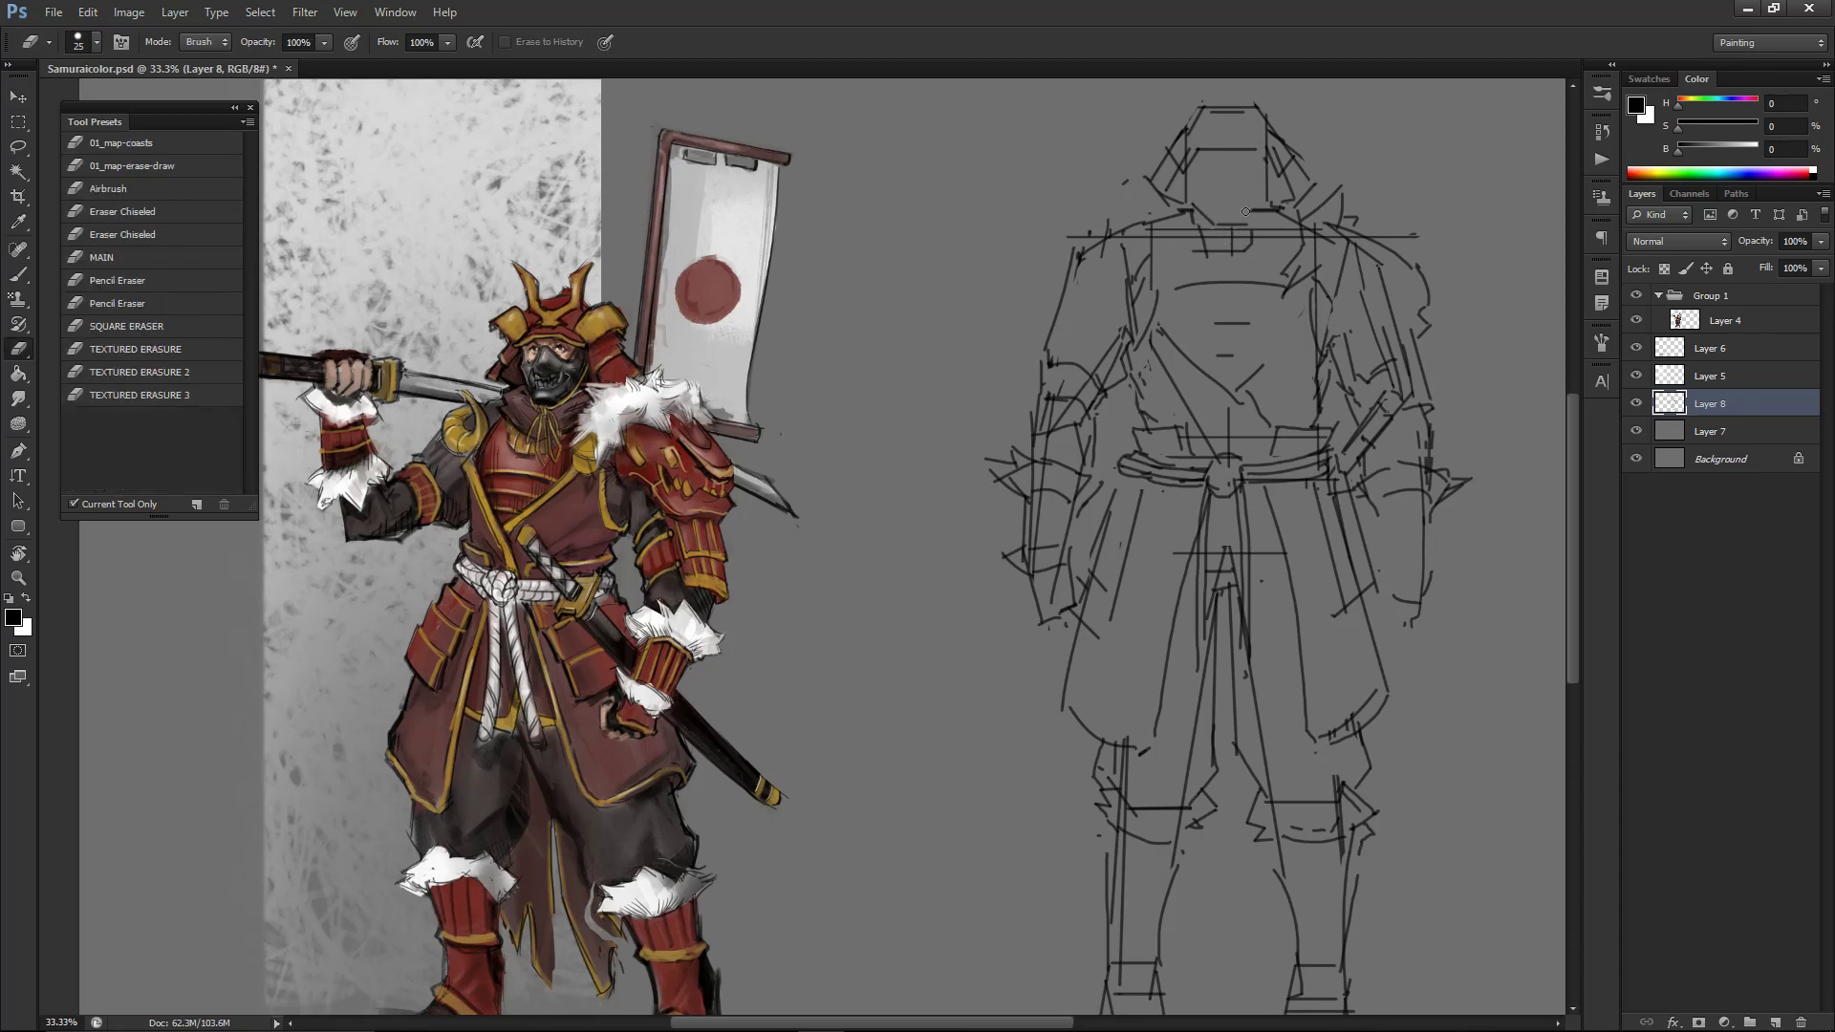
pyautogui.press('b')
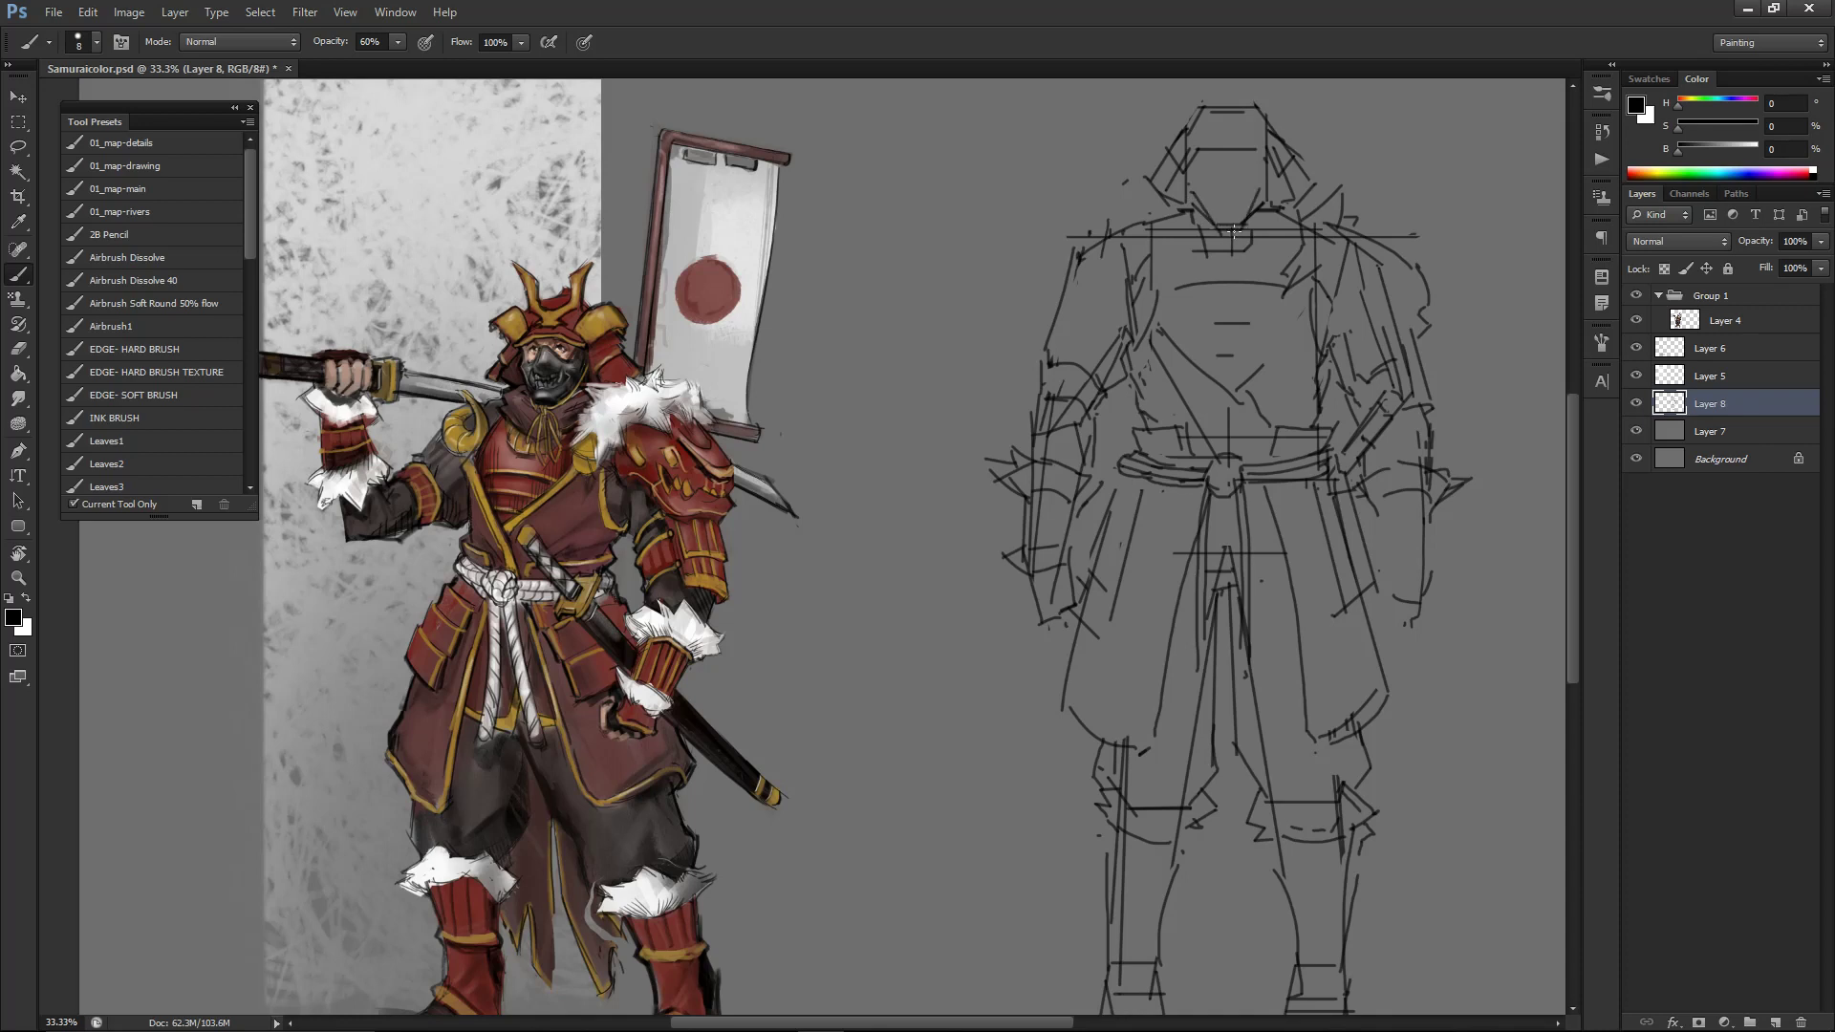
pyautogui.moveTo(1263, 190); pyautogui.dragTo(1235, 225)
# - Draw short horizontal lines across the mask, clean up the old face line, and add the helmet's brow edge
pyautogui.moveTo(1218, 166); pyautogui.dragTo(1234, 167)
pyautogui.moveTo(1203, 160); pyautogui.dragTo(1244, 160)
pyautogui.press('e')
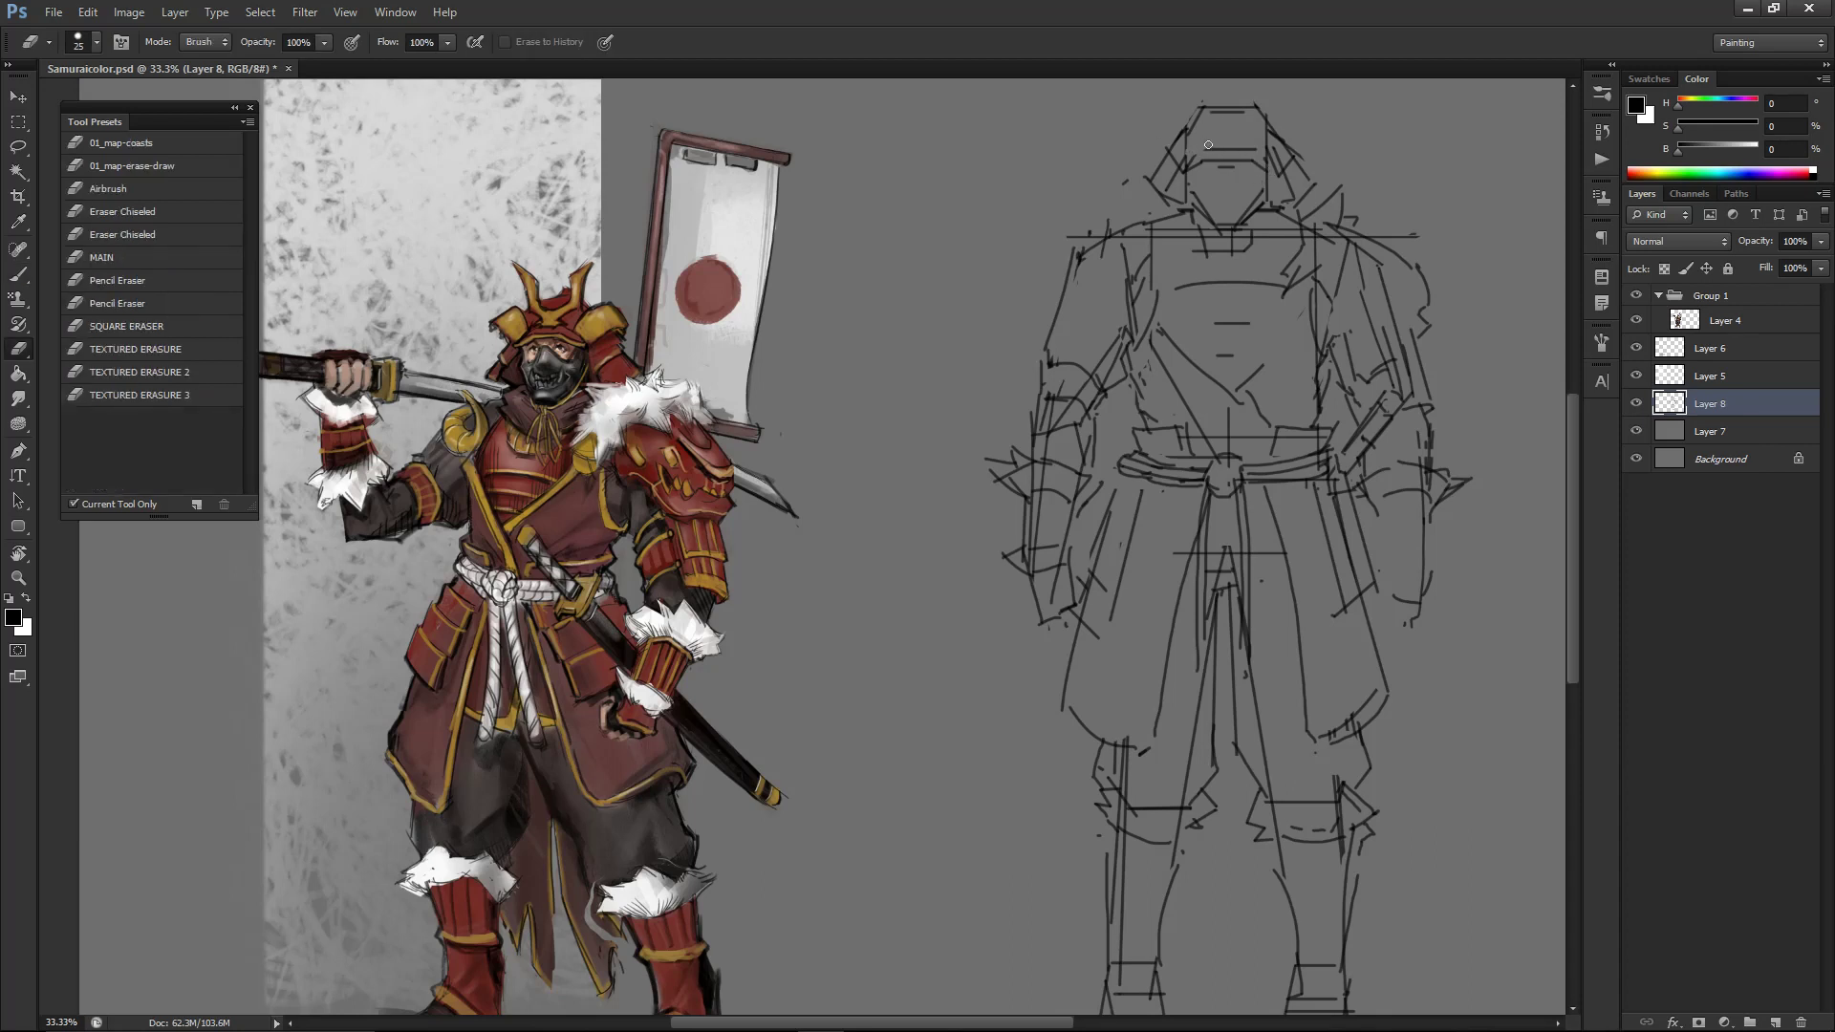
pyautogui.press('b')
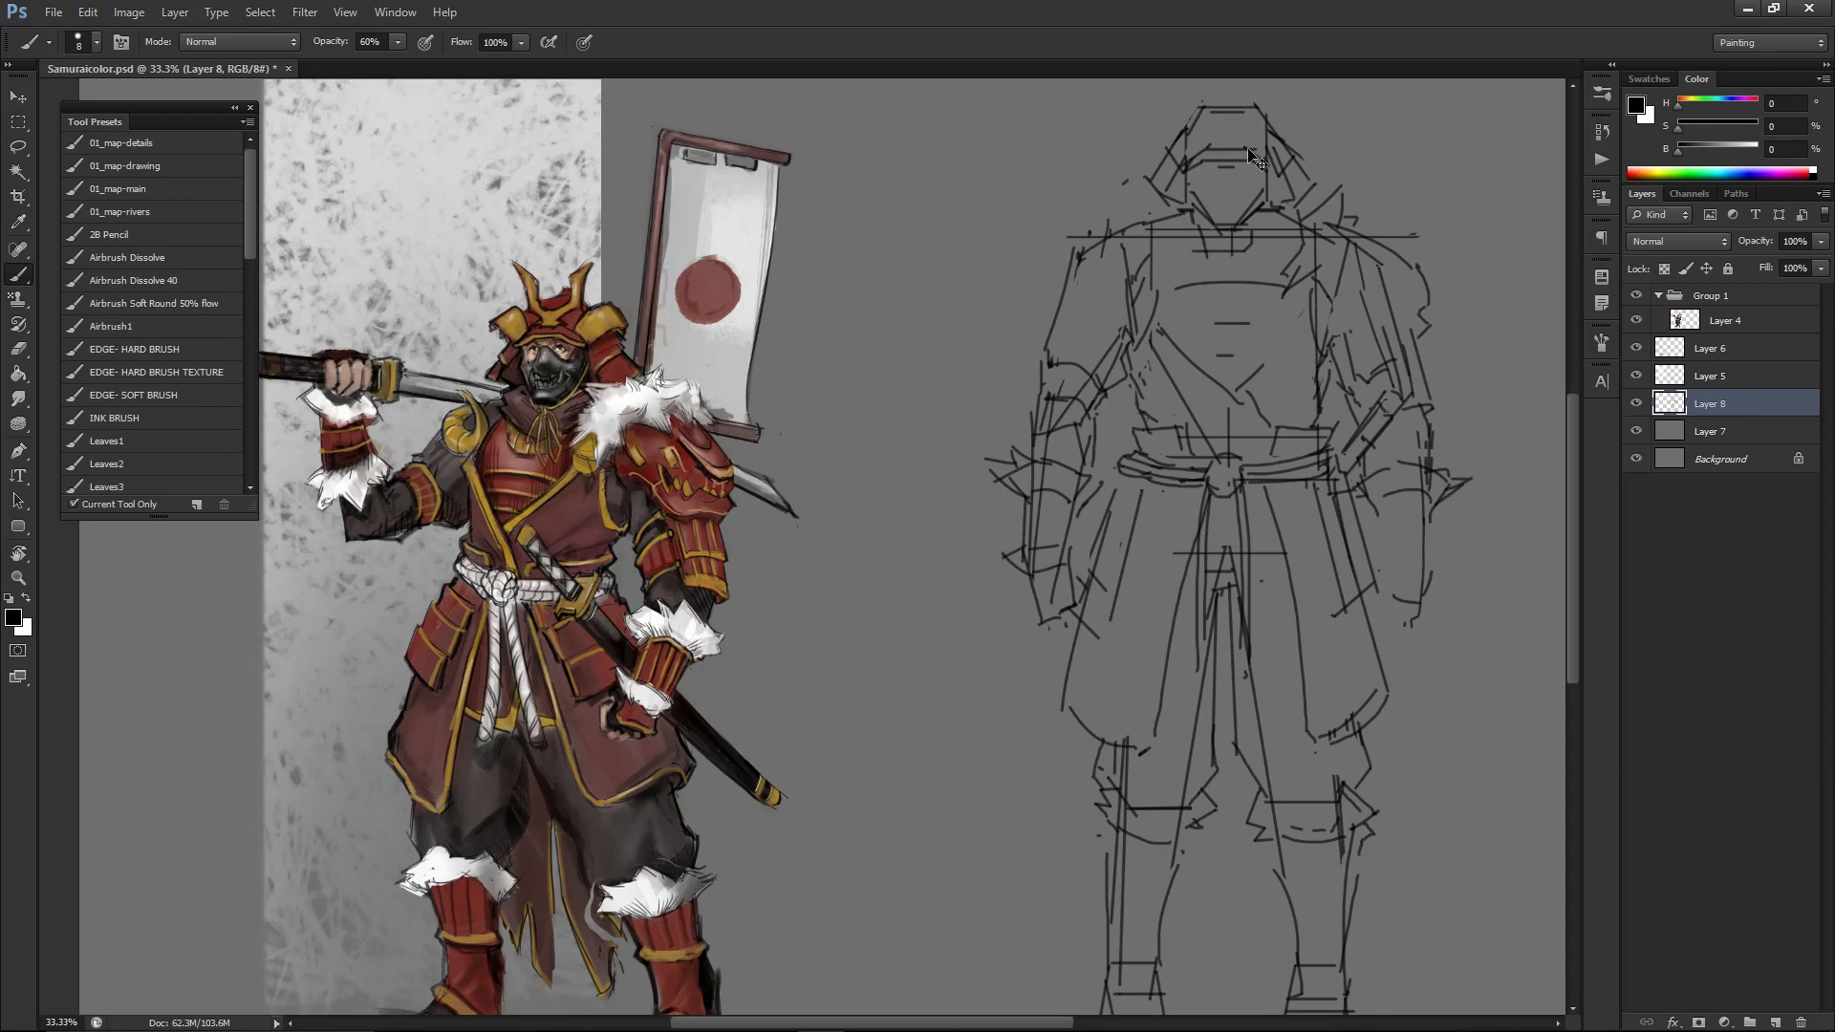
pyautogui.moveTo(1246, 149); pyautogui.dragTo(1266, 169)
pyautogui.hotkey('ctrl', '-')
pyautogui.hotkey('ctrl', '-')
pyautogui.hotkey('ctrl', '+')
pyautogui.hotkey('ctrl', '+')
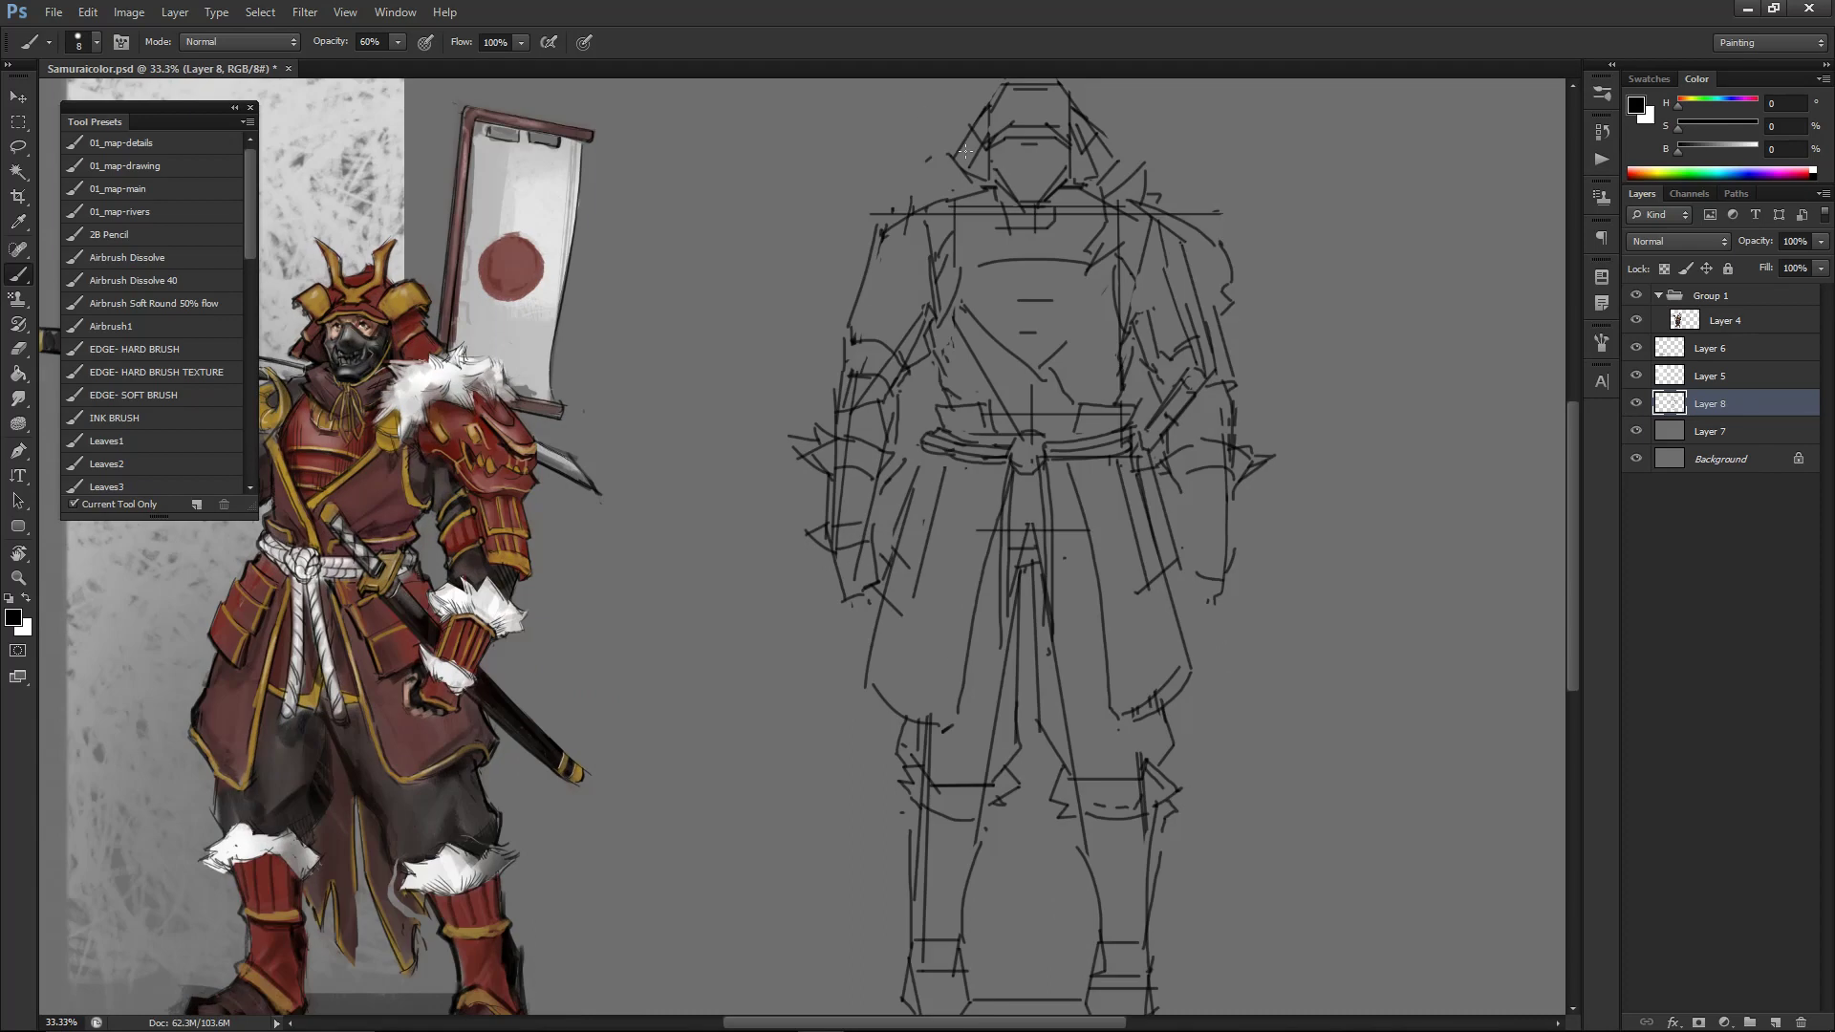
# - Rework both sides of the helmet with angular flared strokes
pyautogui.moveTo(1057, 278); pyautogui.dragTo(1077, 352)
pyautogui.moveTo(981, 179)
pyautogui.mouseDown()
pyautogui.moveTo(1010, 215)
pyautogui.moveTo(1009, 167)
pyautogui.moveTo(1102, 165)
pyautogui.mouseUp()
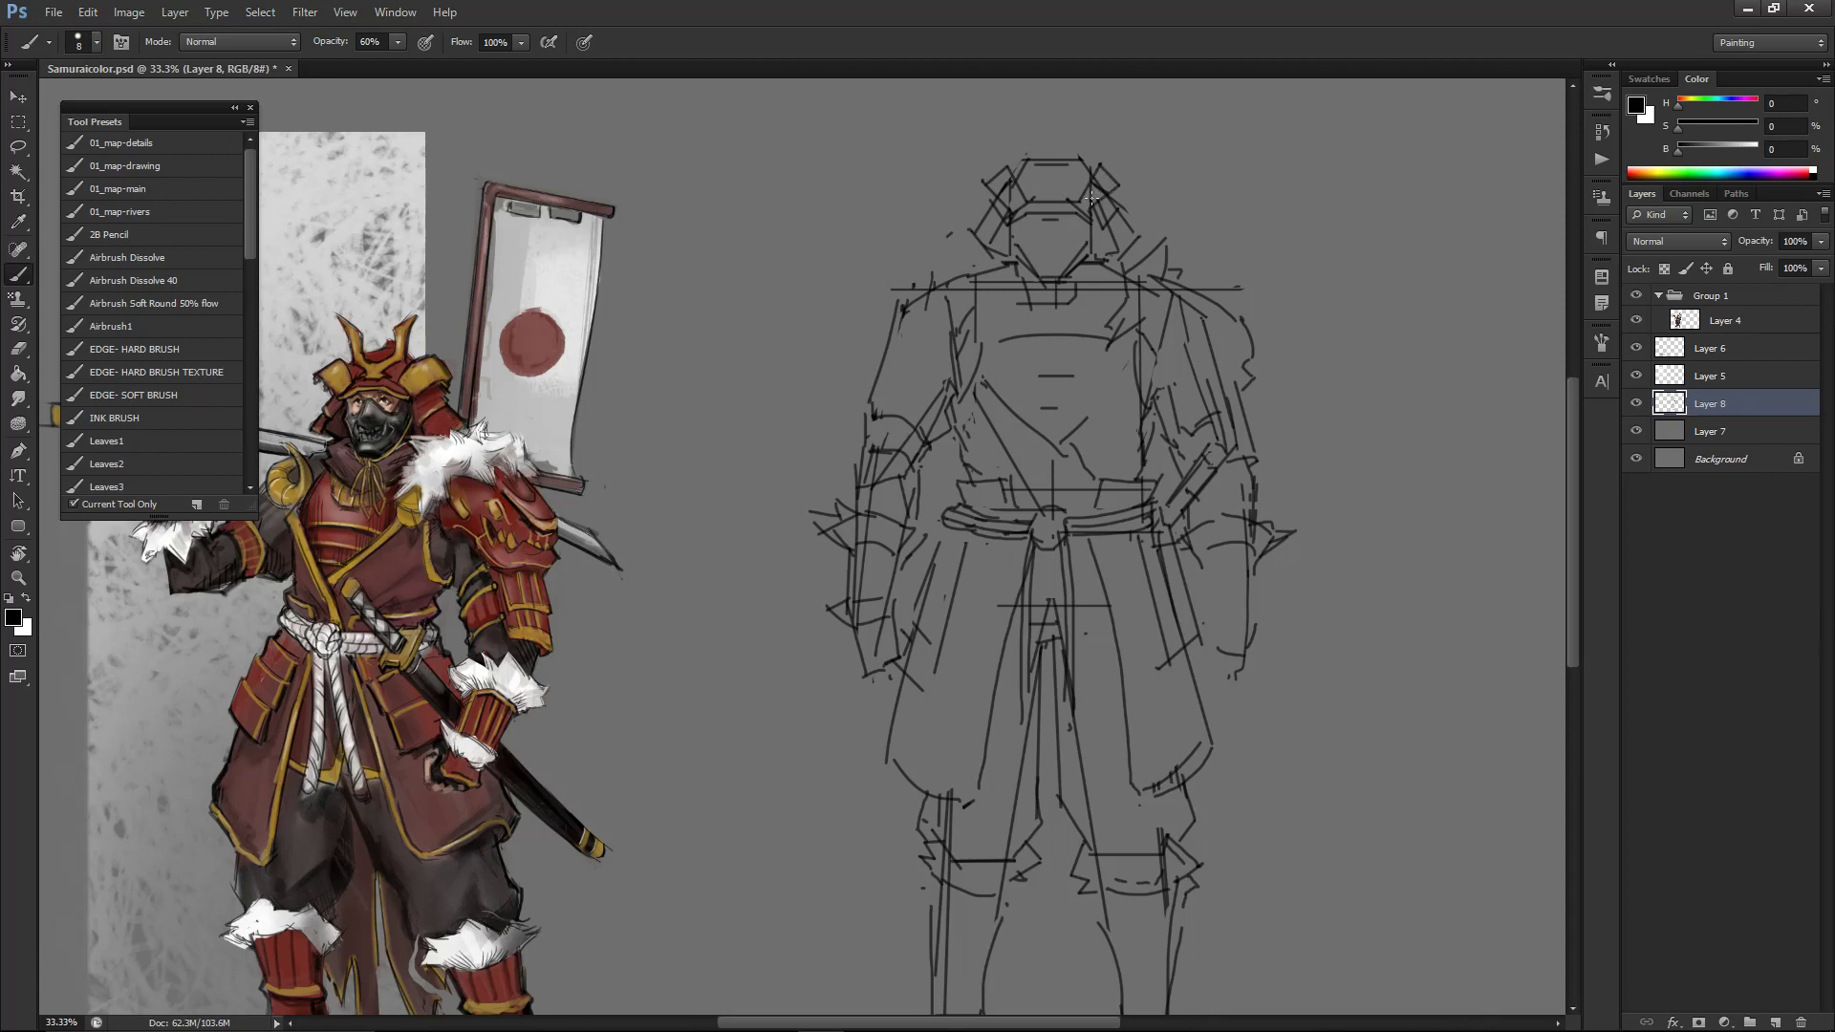
pyautogui.hotkey('ctrl', '-')
pyautogui.hotkey('ctrl', '-')
pyautogui.hotkey('ctrl', '-')
pyautogui.hotkey('ctrl', '+')
pyautogui.hotkey('ctrl', '+')
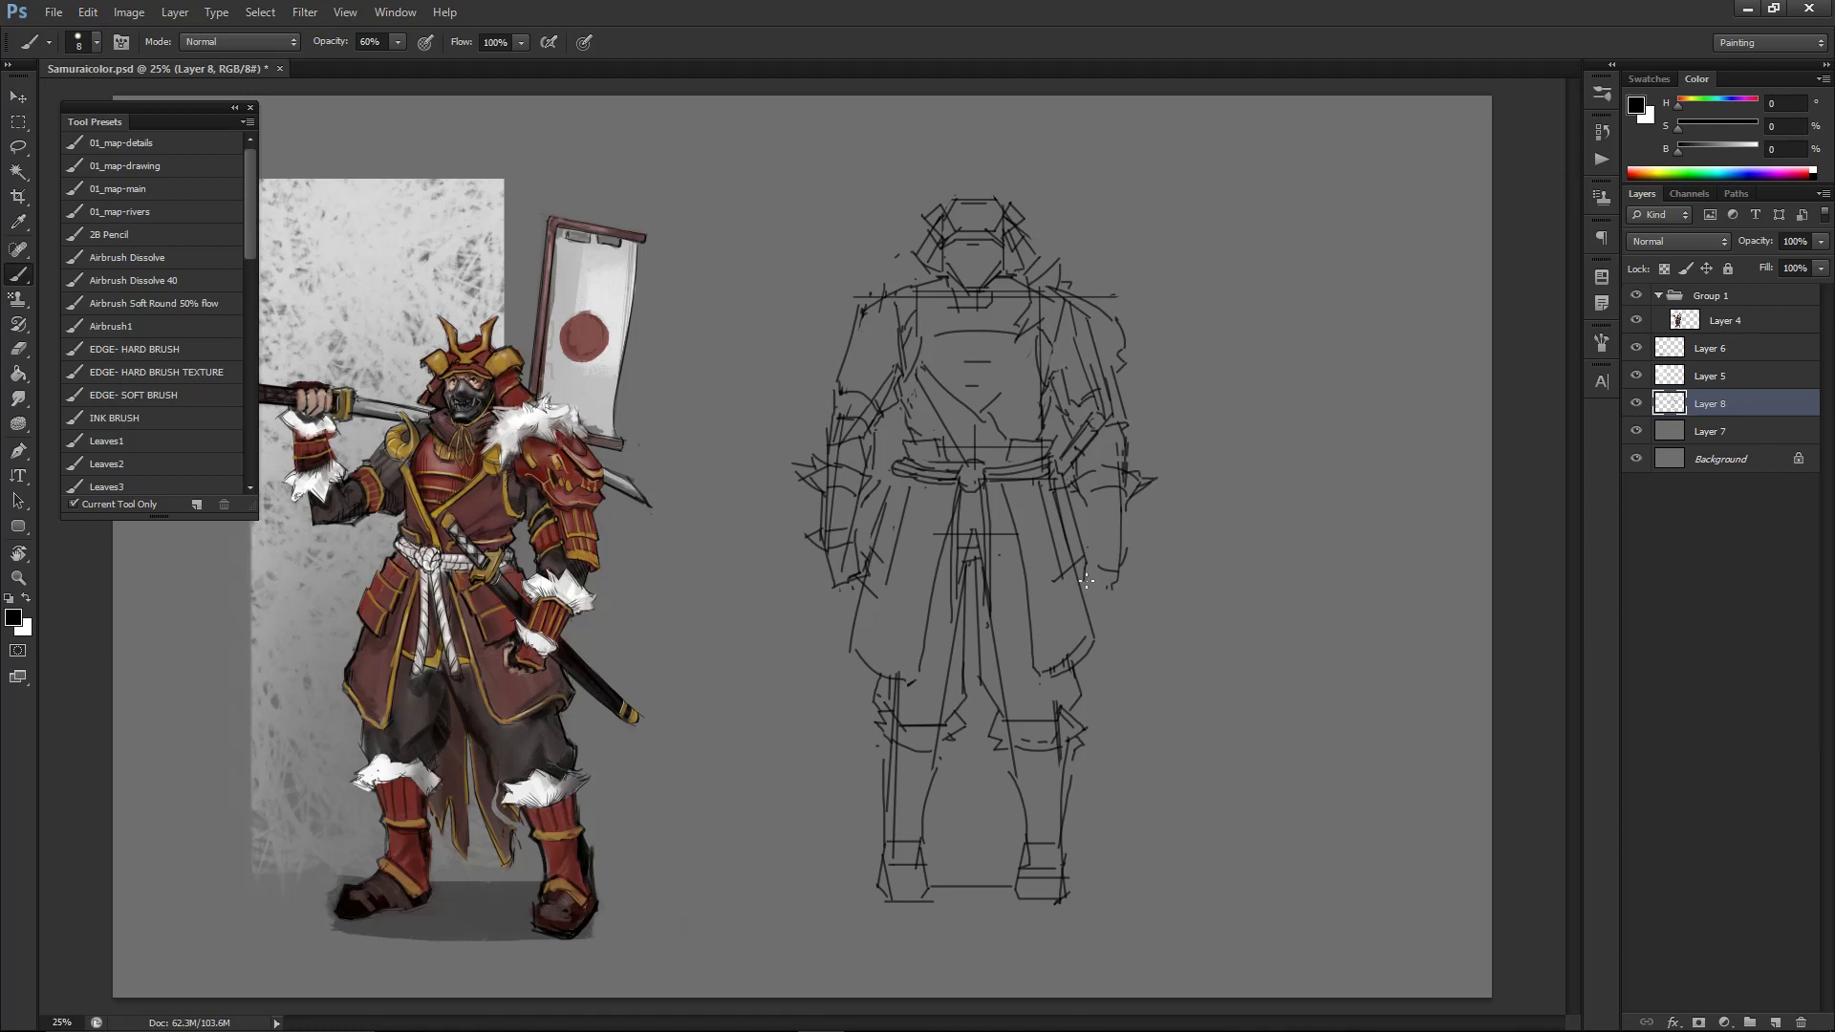
# - Sketch the right-hand fist below the forearm and refine its outline with small erasures and strokes
pyautogui.moveTo(1096, 581); pyautogui.dragTo(1124, 574)
pyautogui.press('e')
pyautogui.moveTo(1082, 558); pyautogui.dragTo(1080, 544)
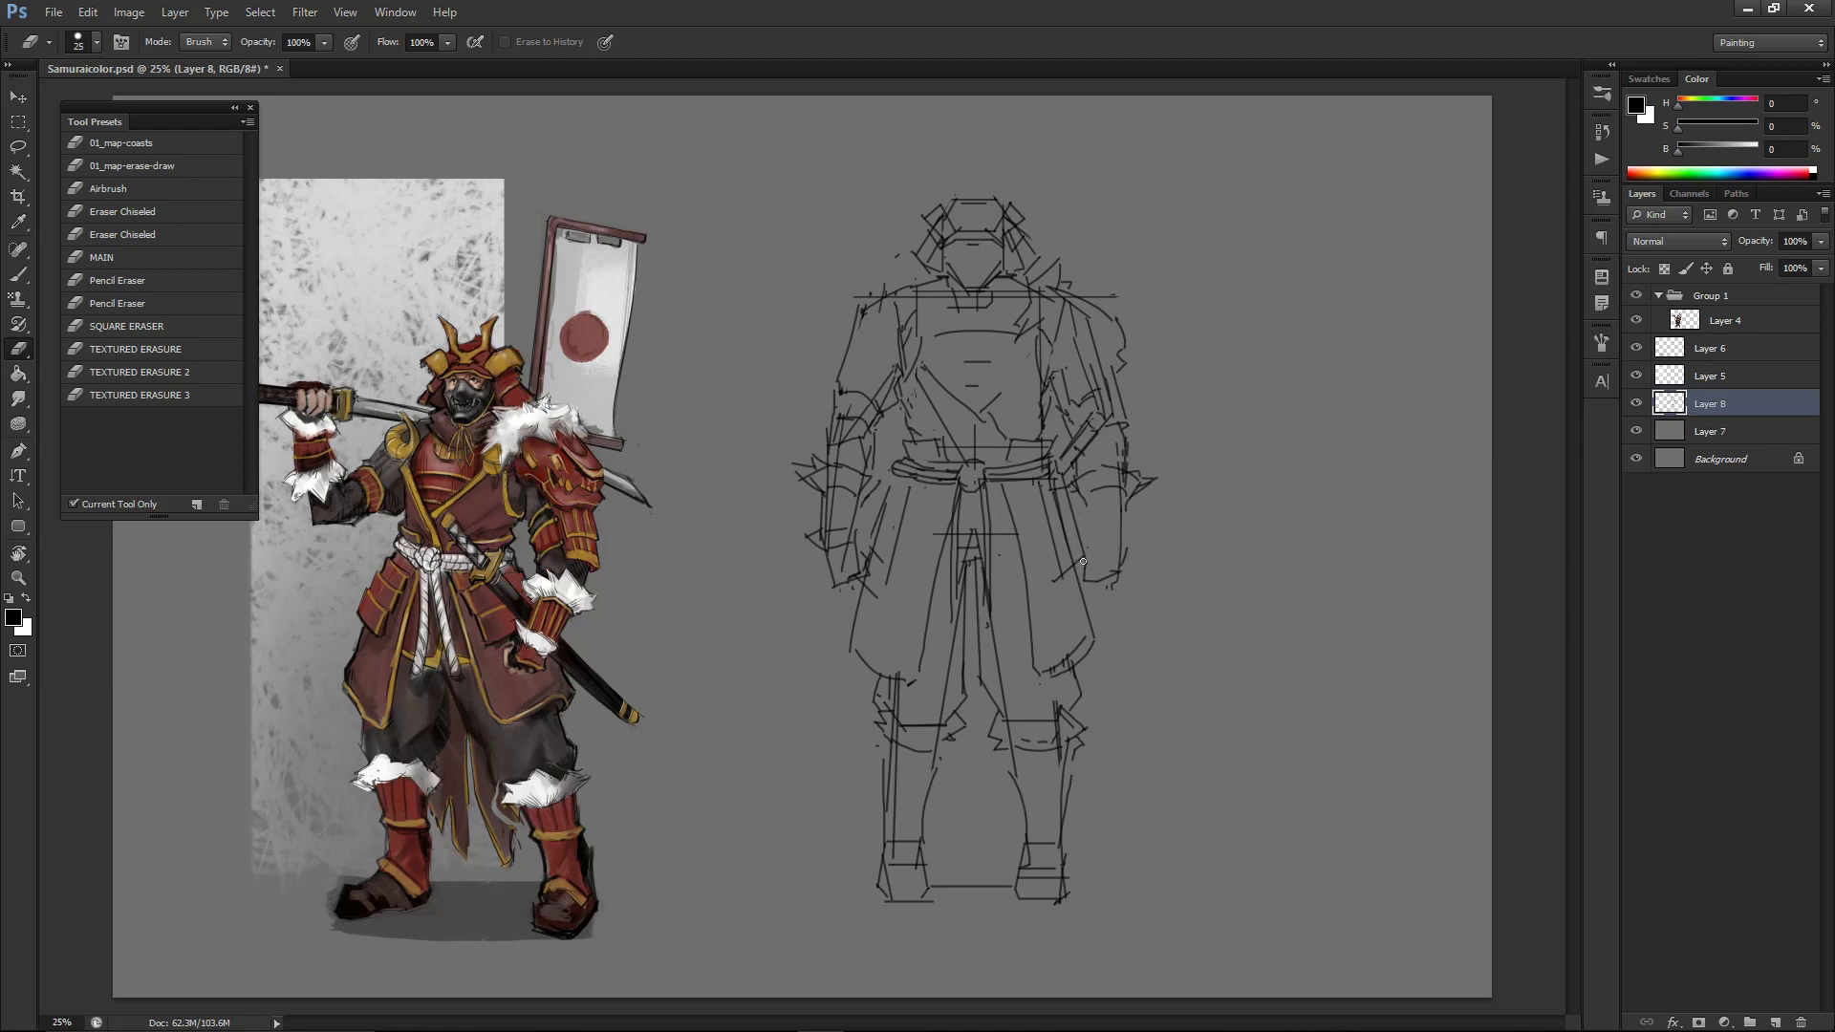
pyautogui.press('b')
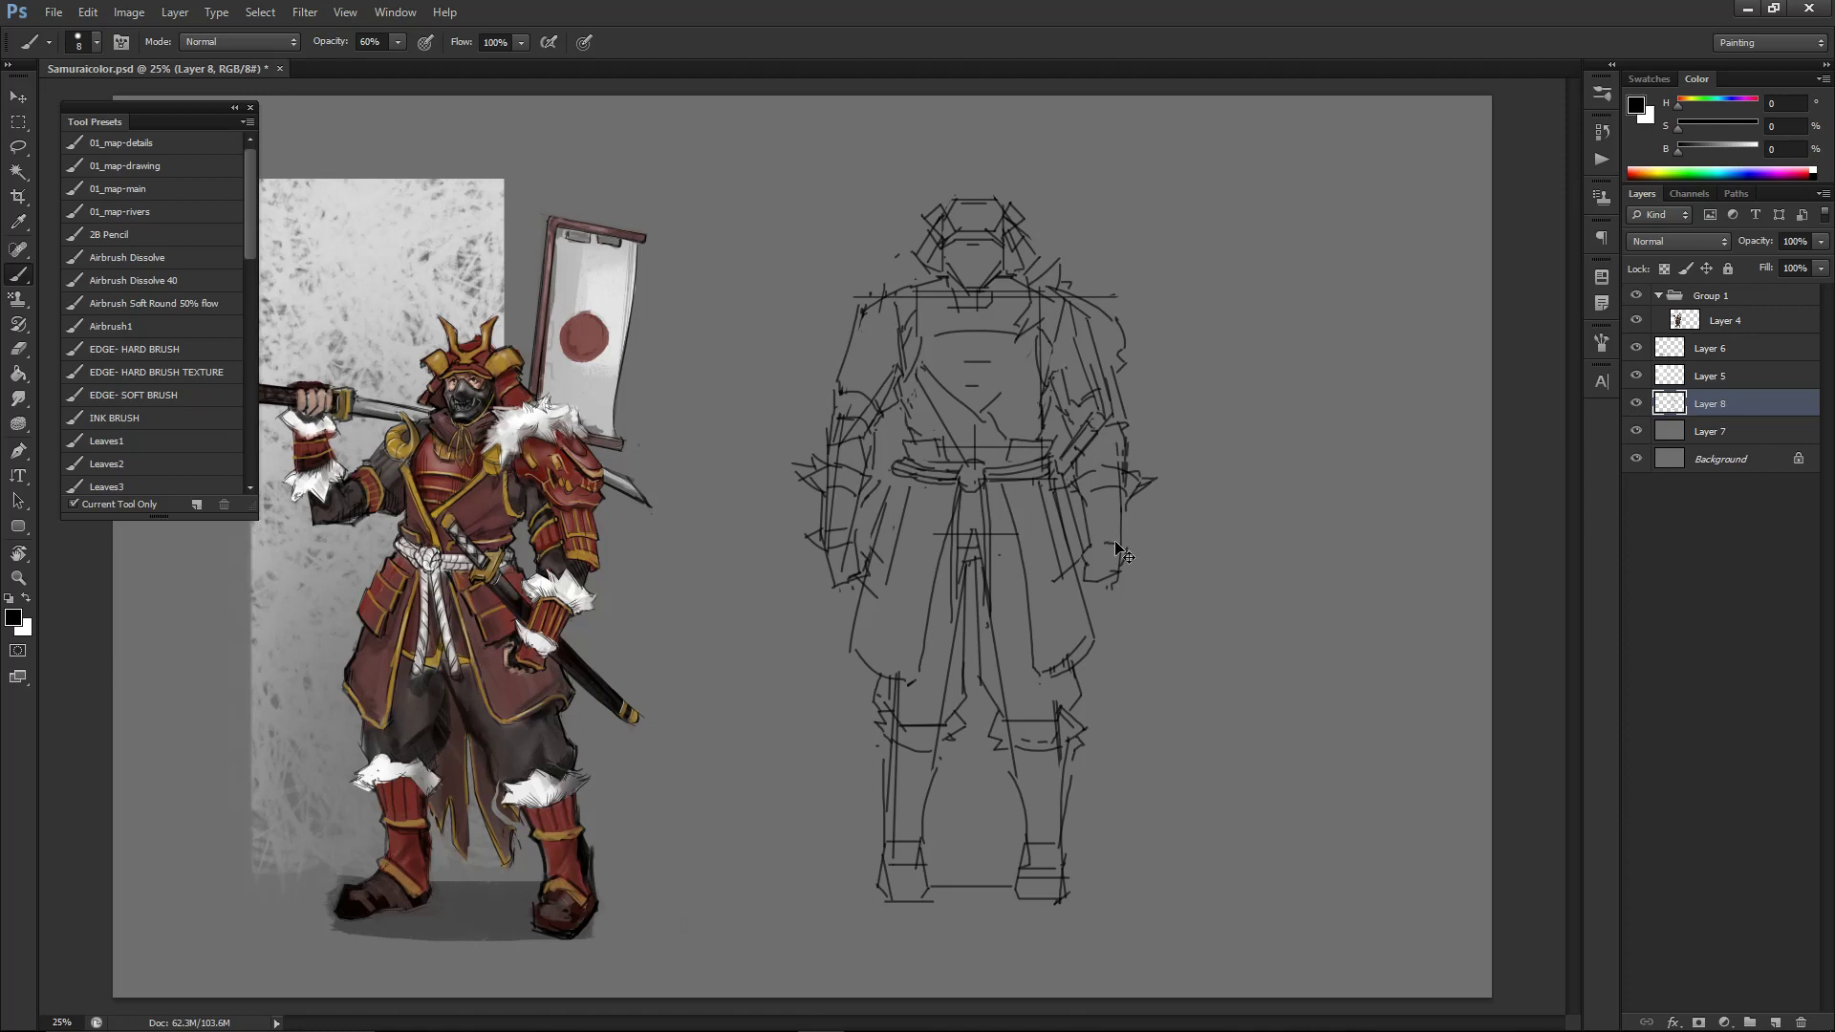
pyautogui.press('e')
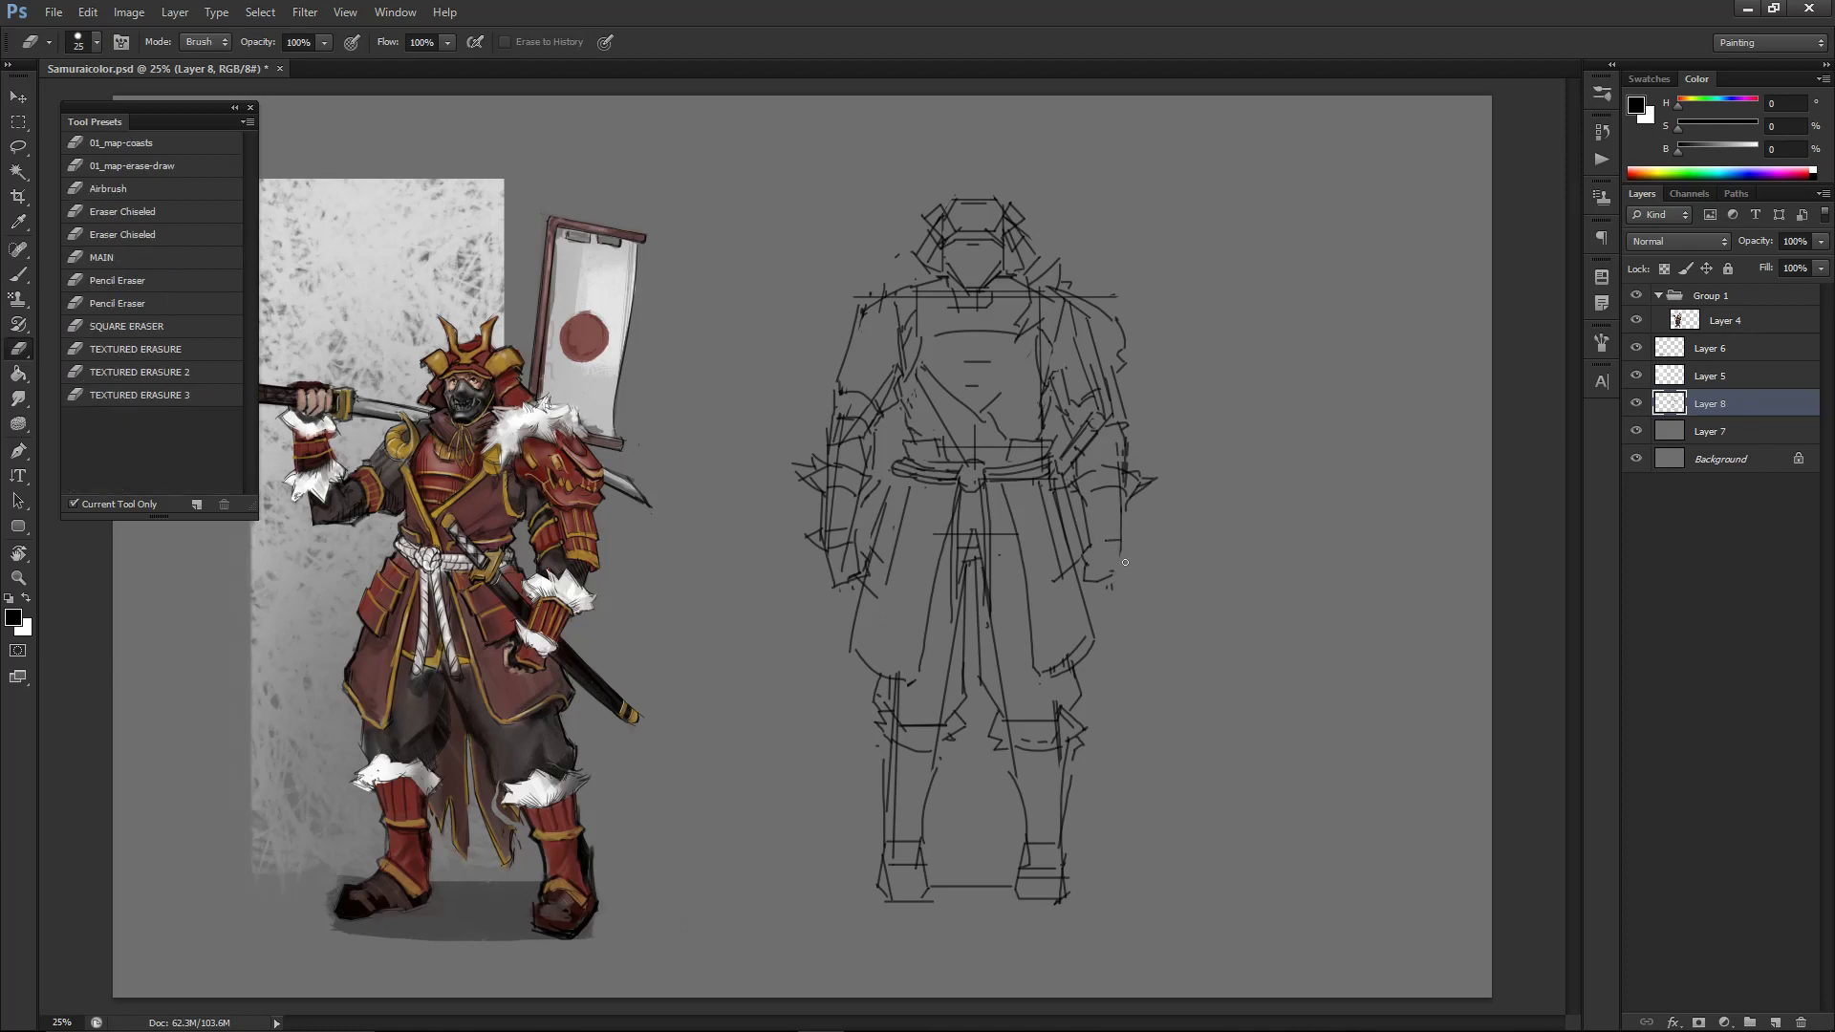
pyautogui.press('b')
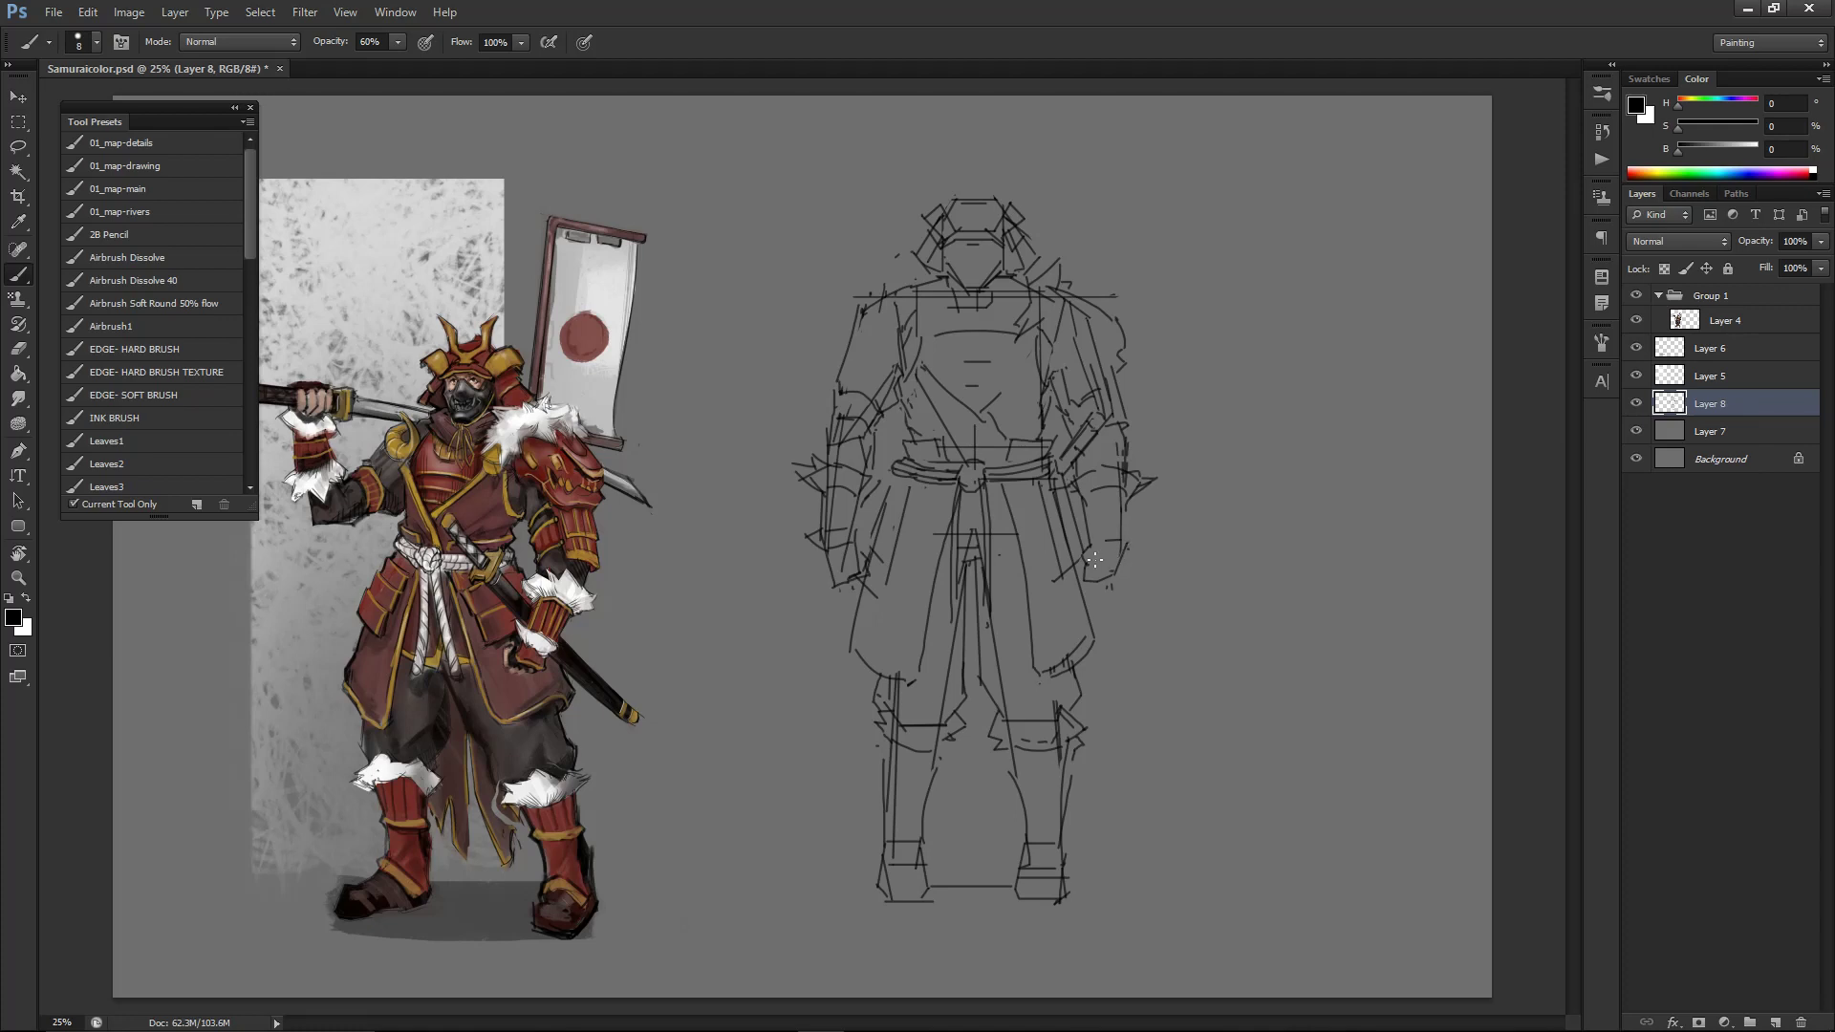
# - Lasso the right-hand fist, shift it slightly down, clear the selection, and add spiky fur at its wrist
pyautogui.press('l')
pyautogui.moveTo(1086, 542)
pyautogui.mouseDown()
pyautogui.moveTo(1097, 597)
pyautogui.moveTo(1135, 546)
pyautogui.moveTo(1089, 541)
pyautogui.moveTo(1102, 576)
pyautogui.mouseUp()
pyautogui.hotkey('ctrl', 'd')
pyautogui.press('b')
pyautogui.moveTo(1139, 536); pyautogui.dragTo(1113, 546)
pyautogui.moveTo(1122, 534); pyautogui.dragTo(1112, 539)
pyautogui.press('e')
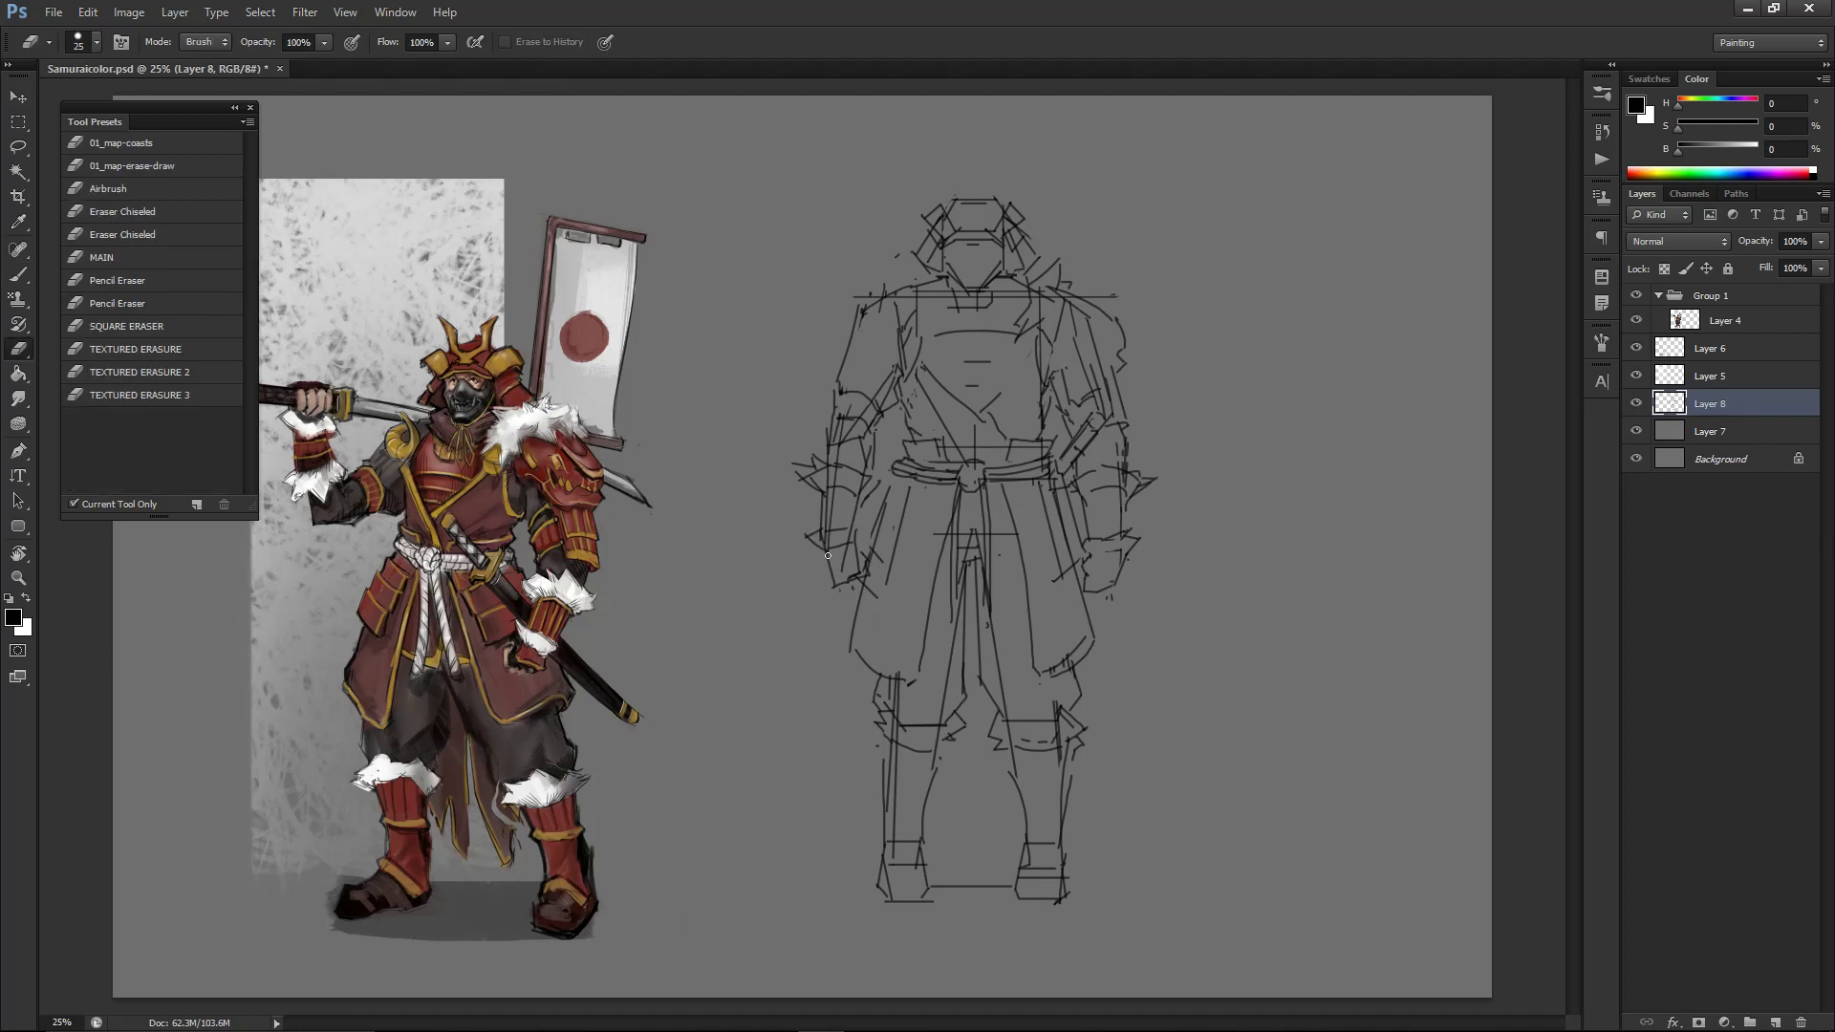
# - Lasso the left-hand fist and wrist fur, nudge them into place, clear the selection, and redraw the inner forearm line
pyautogui.press('l')
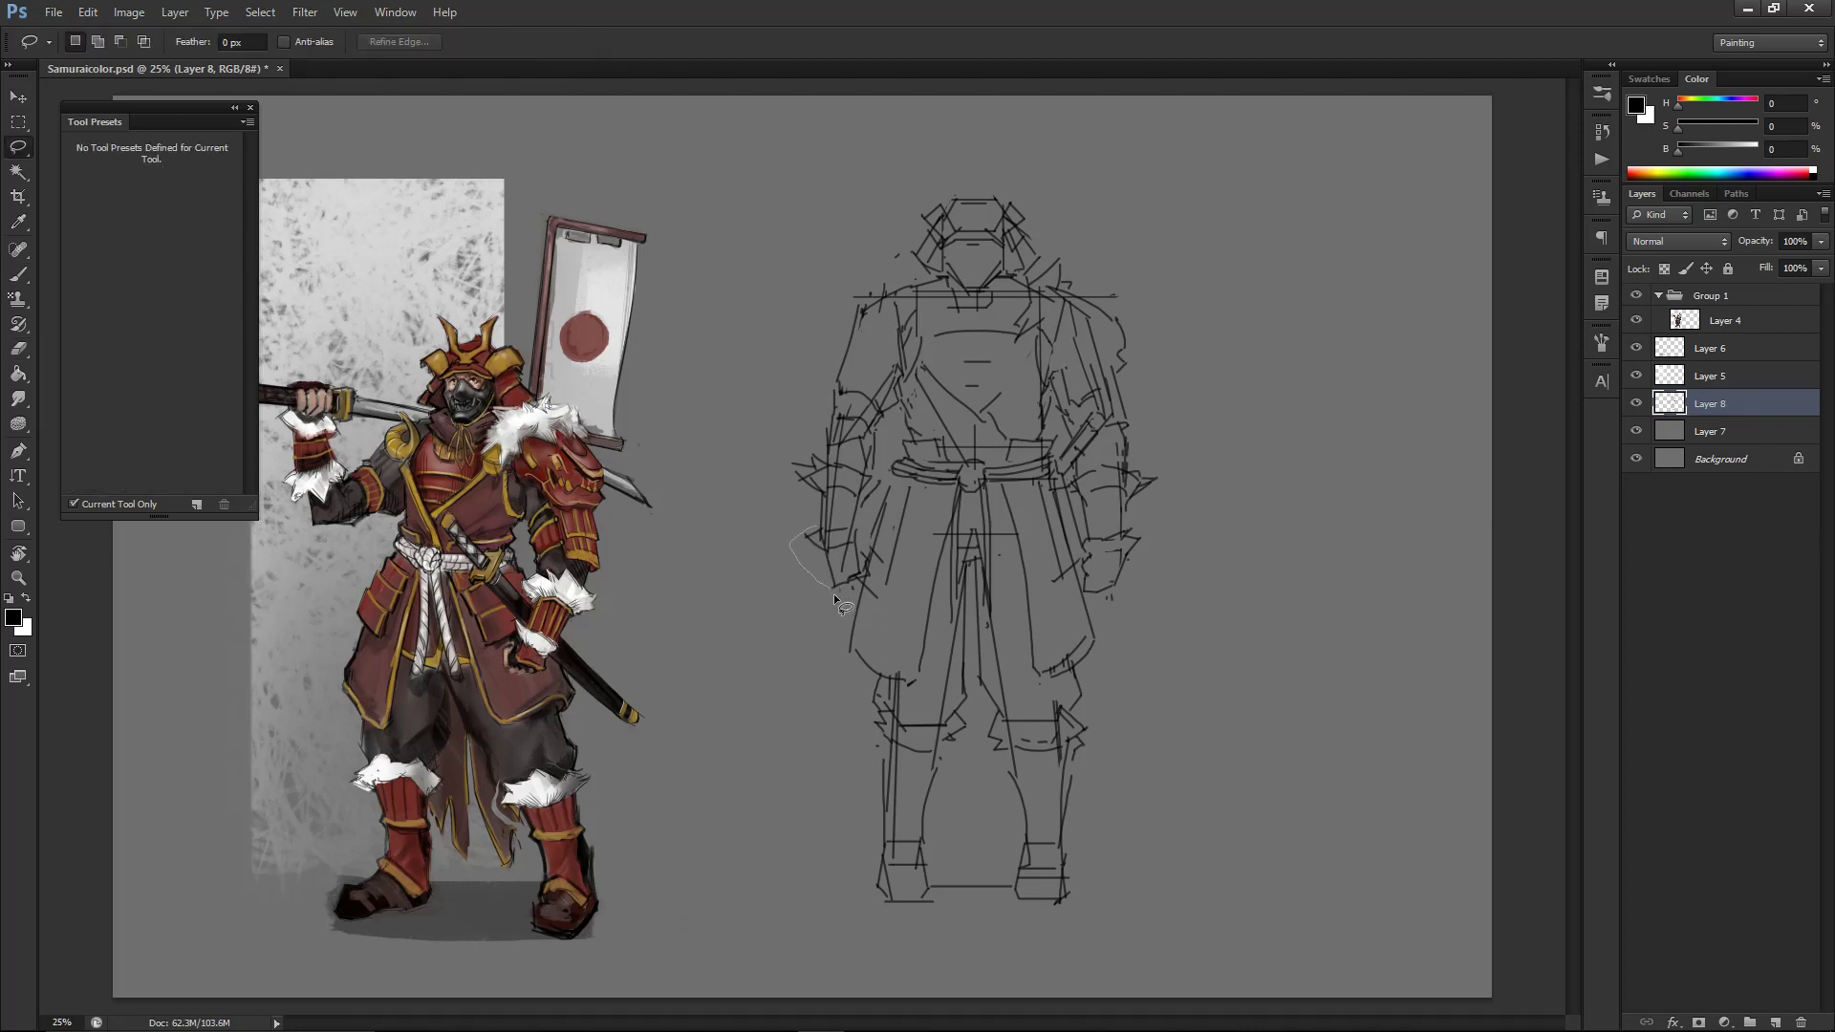
pyautogui.moveTo(812, 529); pyautogui.dragTo(816, 527)
pyautogui.moveTo(834, 555); pyautogui.dragTo(831, 564)
pyautogui.hotkey('ctrl', 'd')
pyautogui.press('b')
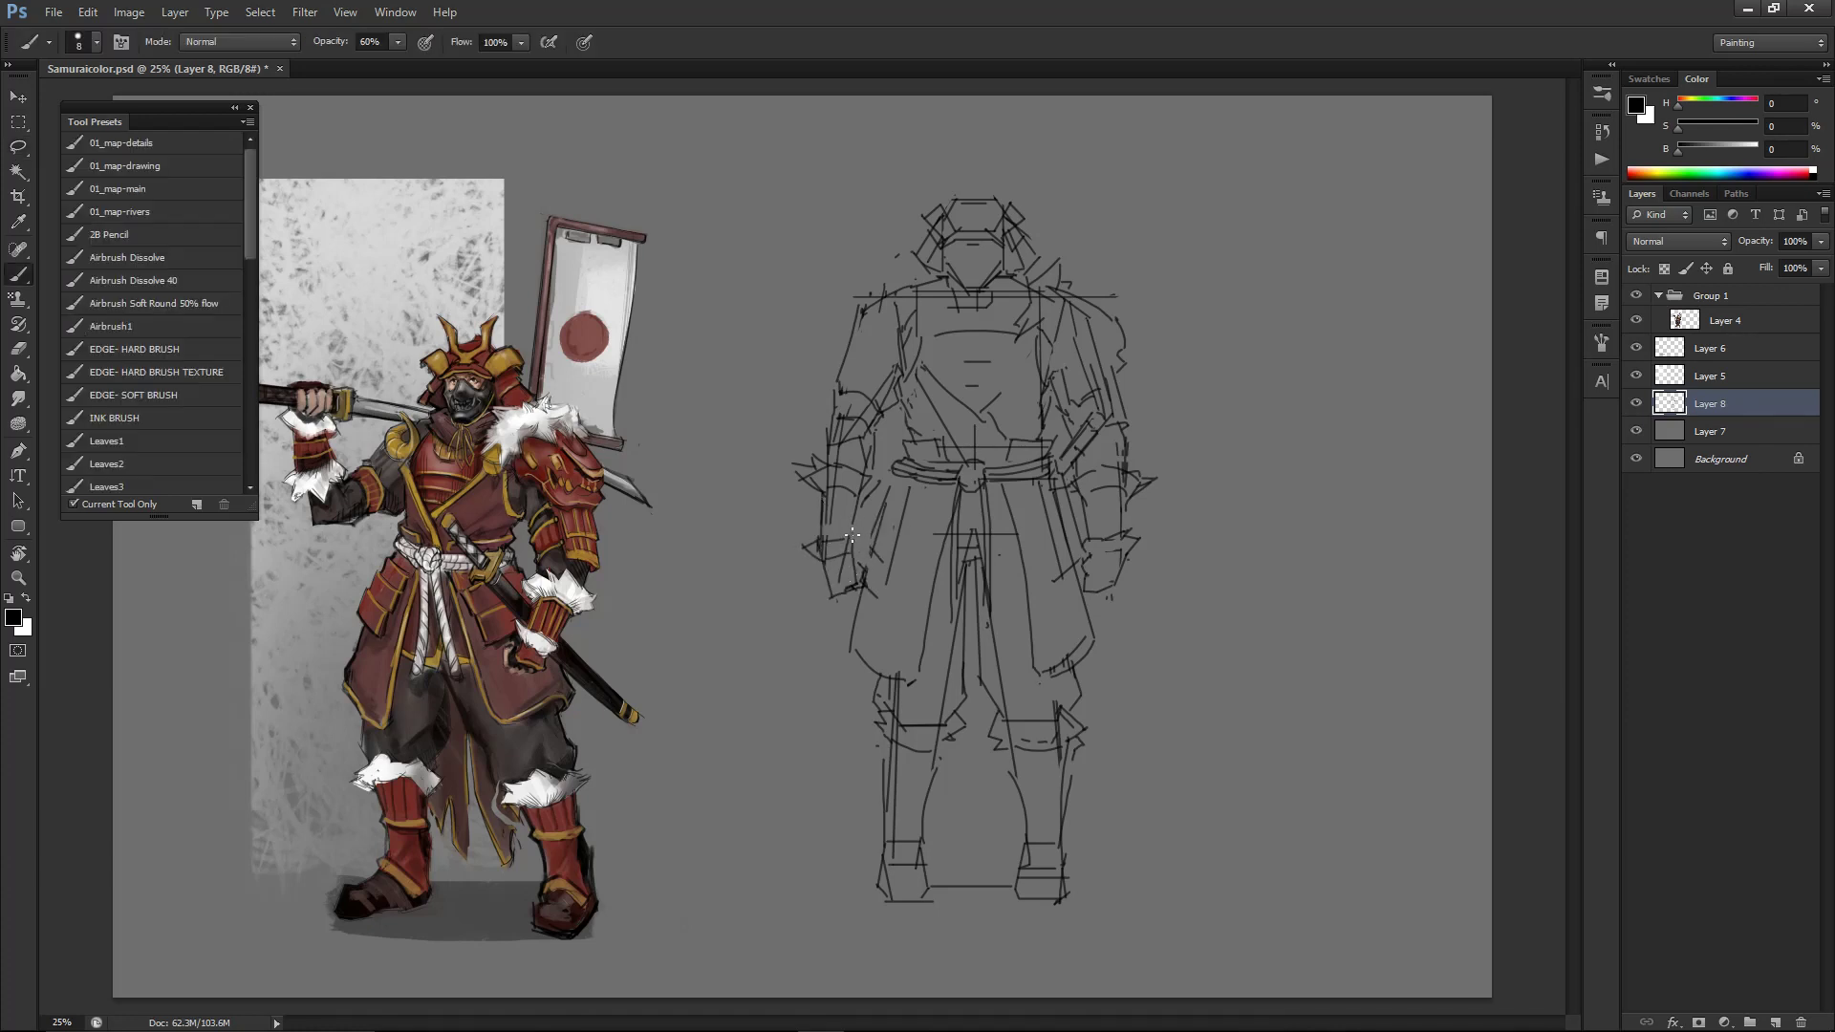
pyautogui.moveTo(862, 507); pyautogui.dragTo(853, 555)
pyautogui.hotkey('ctrl', '-')
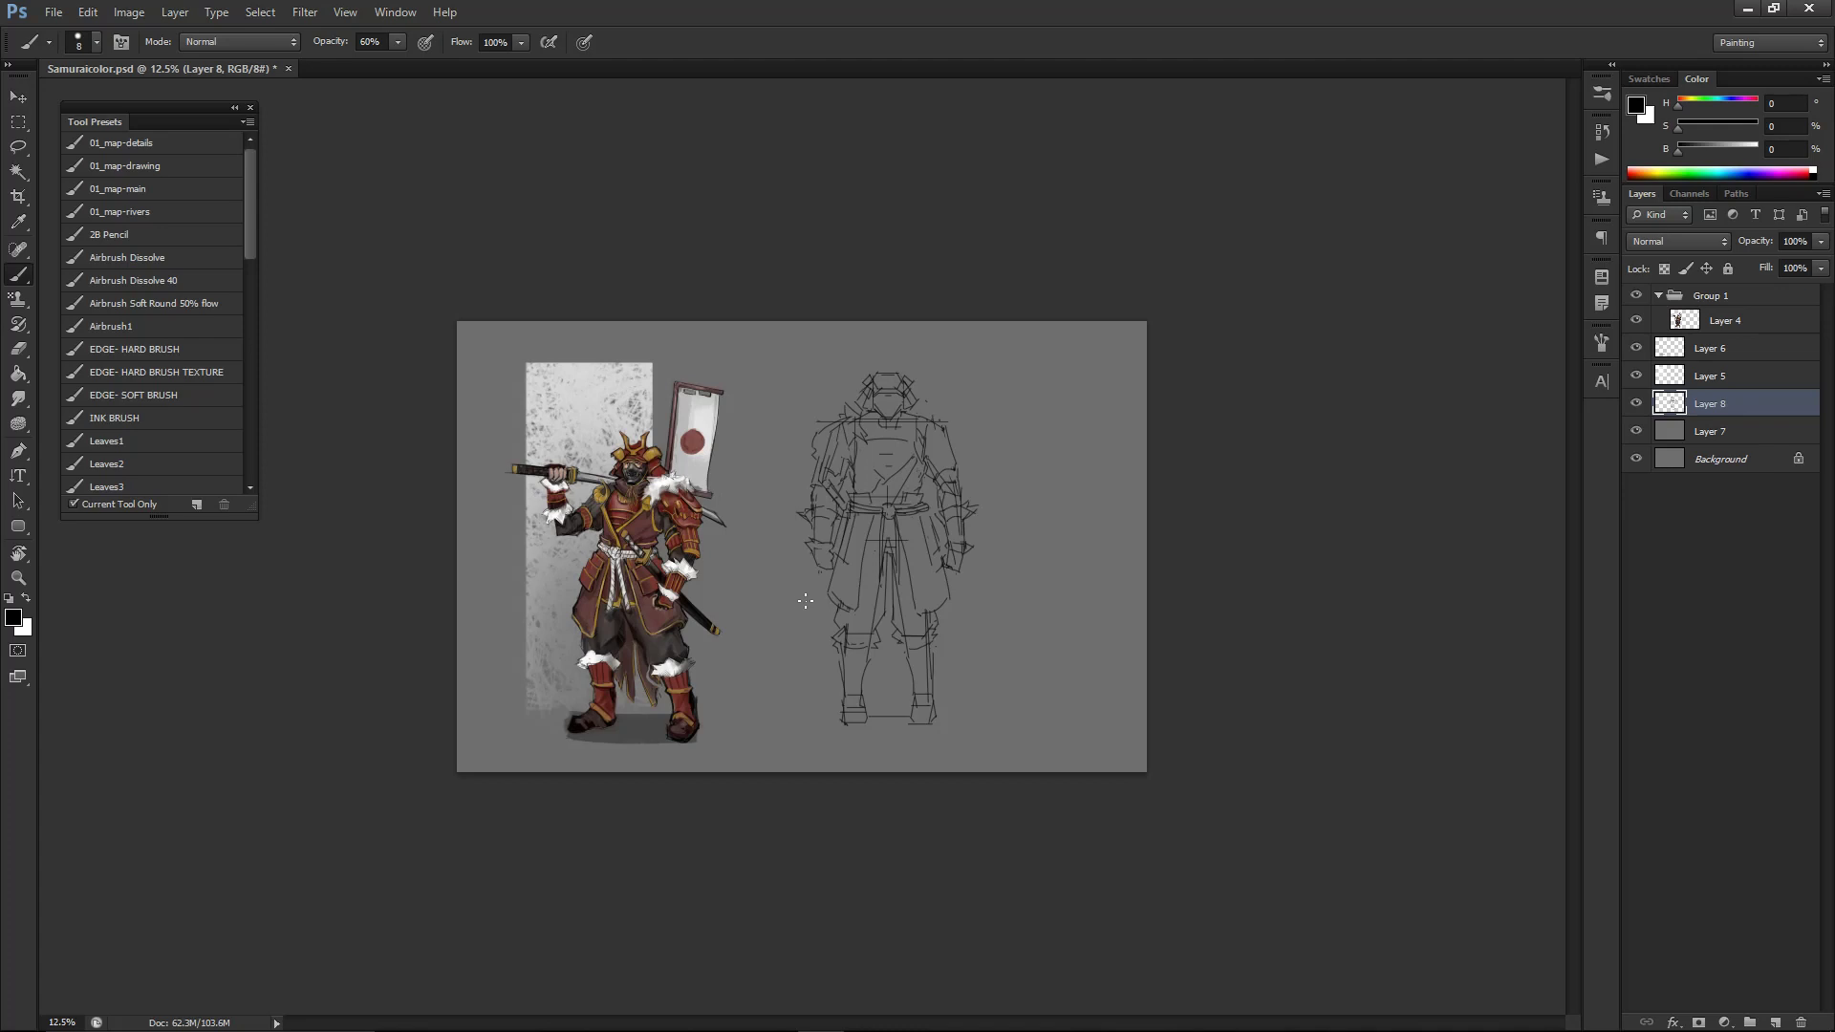
pyautogui.hotkey('ctrl', '+')
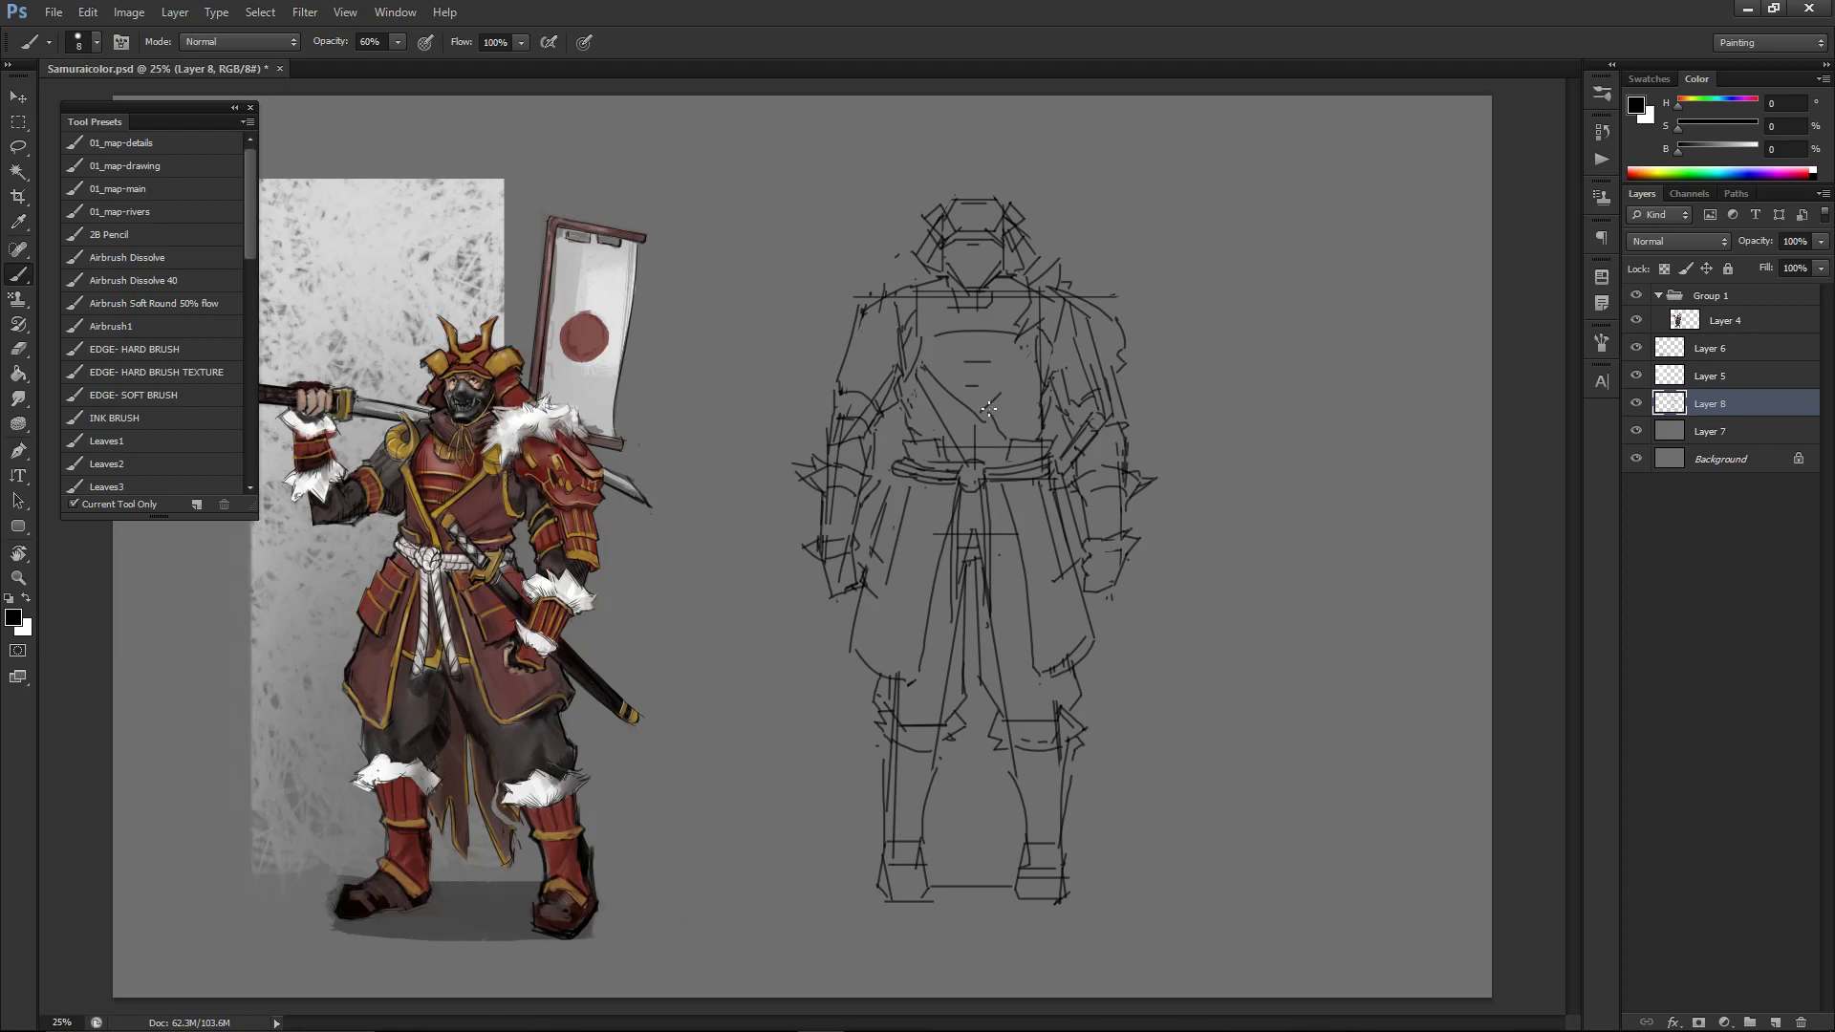
# - Clean up the left-hand chest line and reshape the left-hand shoulder outline with small erasures and strokes, removing the guideline across it
pyautogui.press('e')
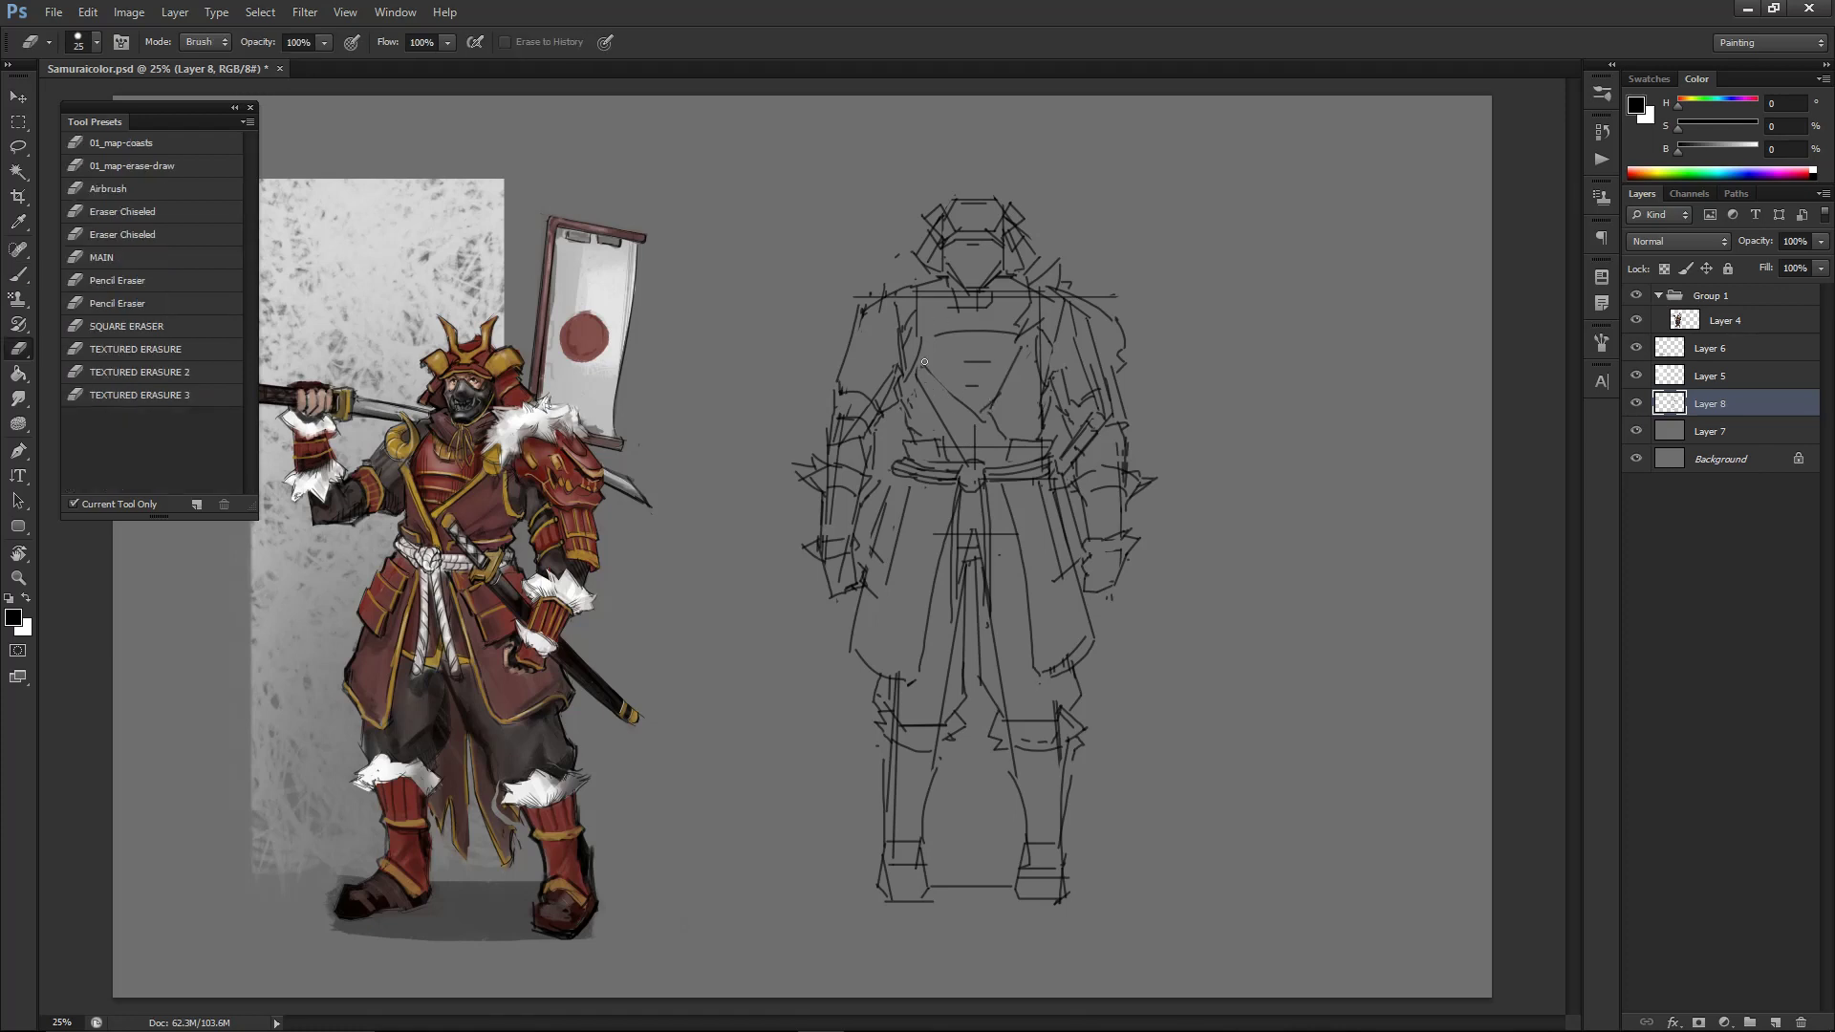
pyautogui.press('b')
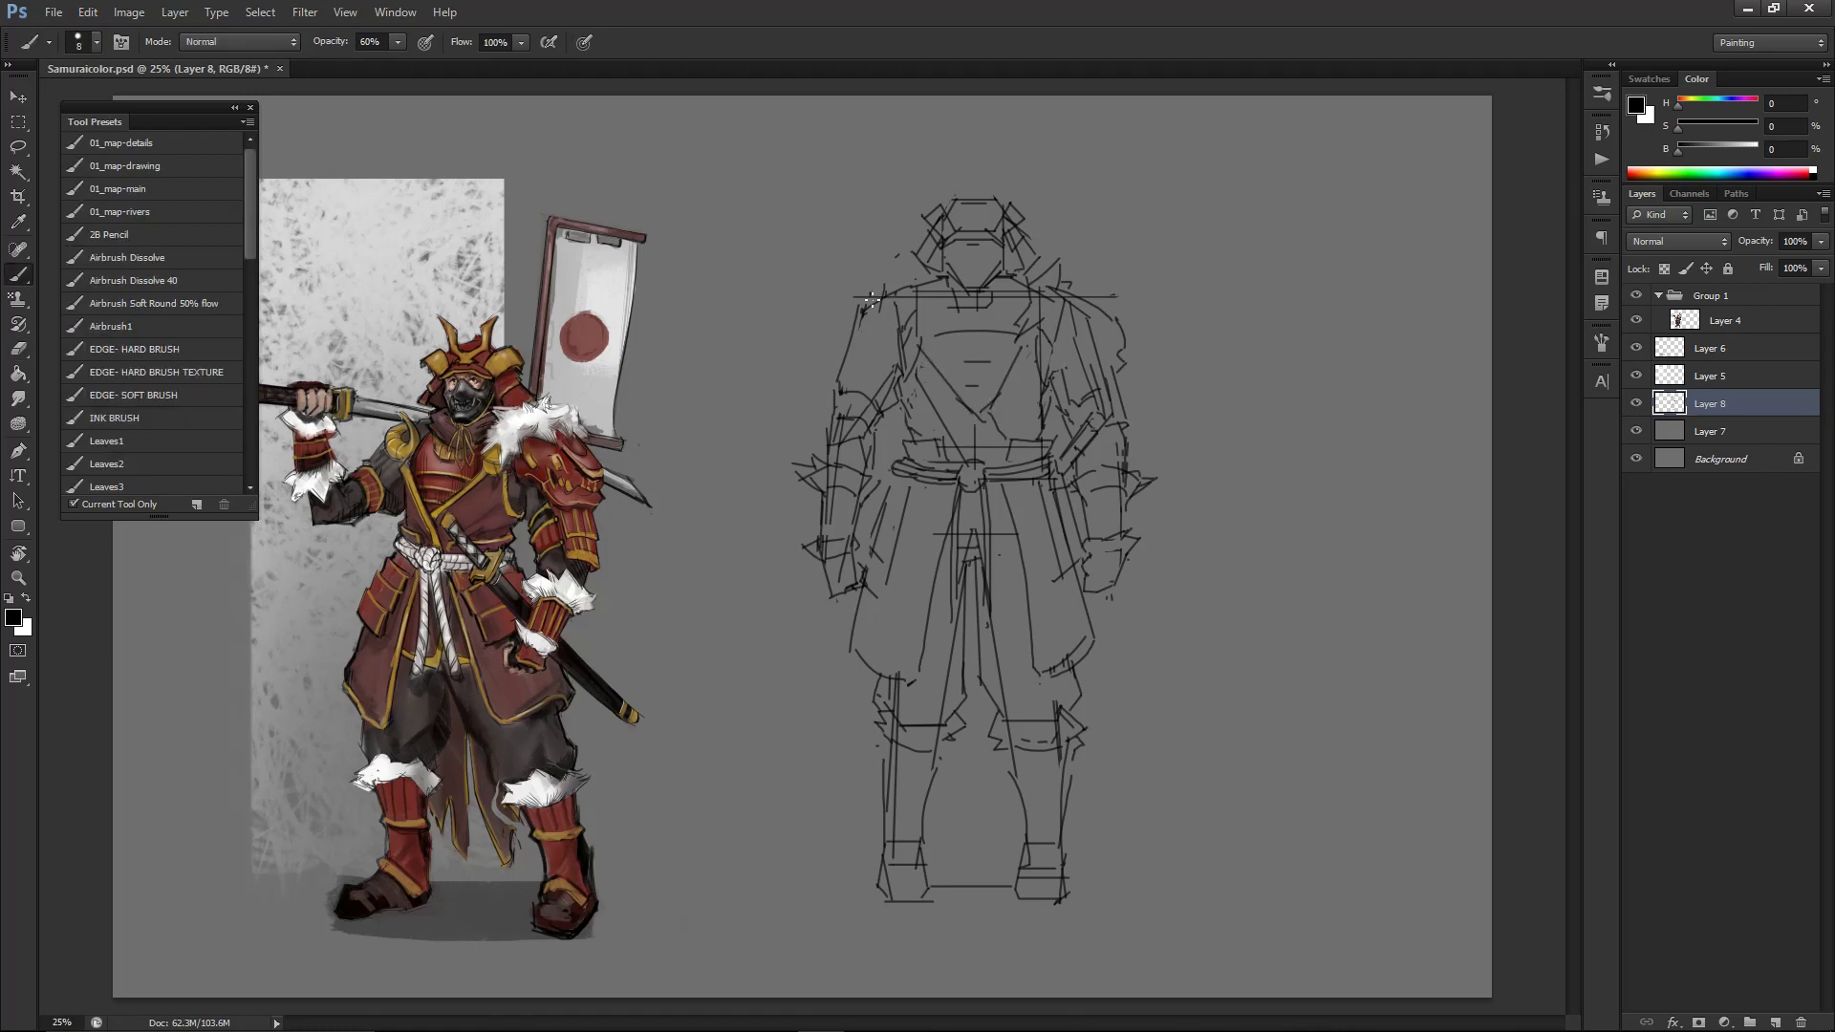
pyautogui.press('e')
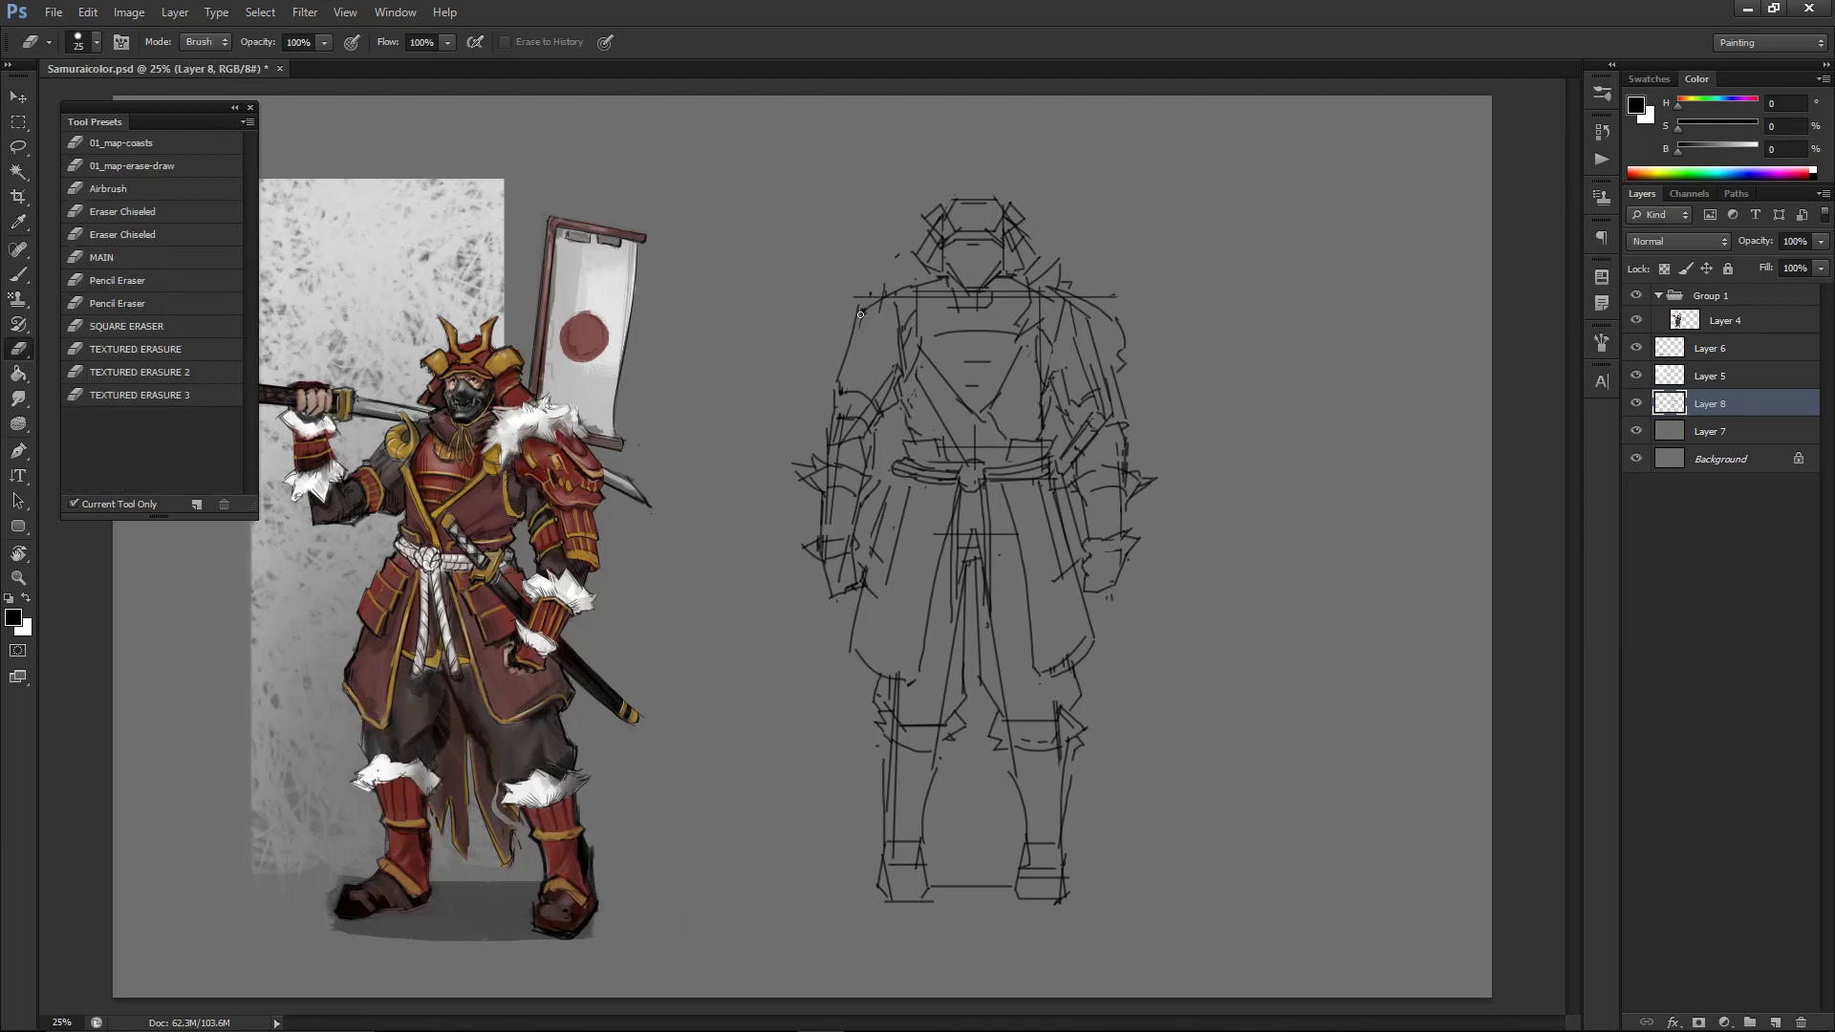
pyautogui.press('b')
pyautogui.press('e')
pyautogui.press('b')
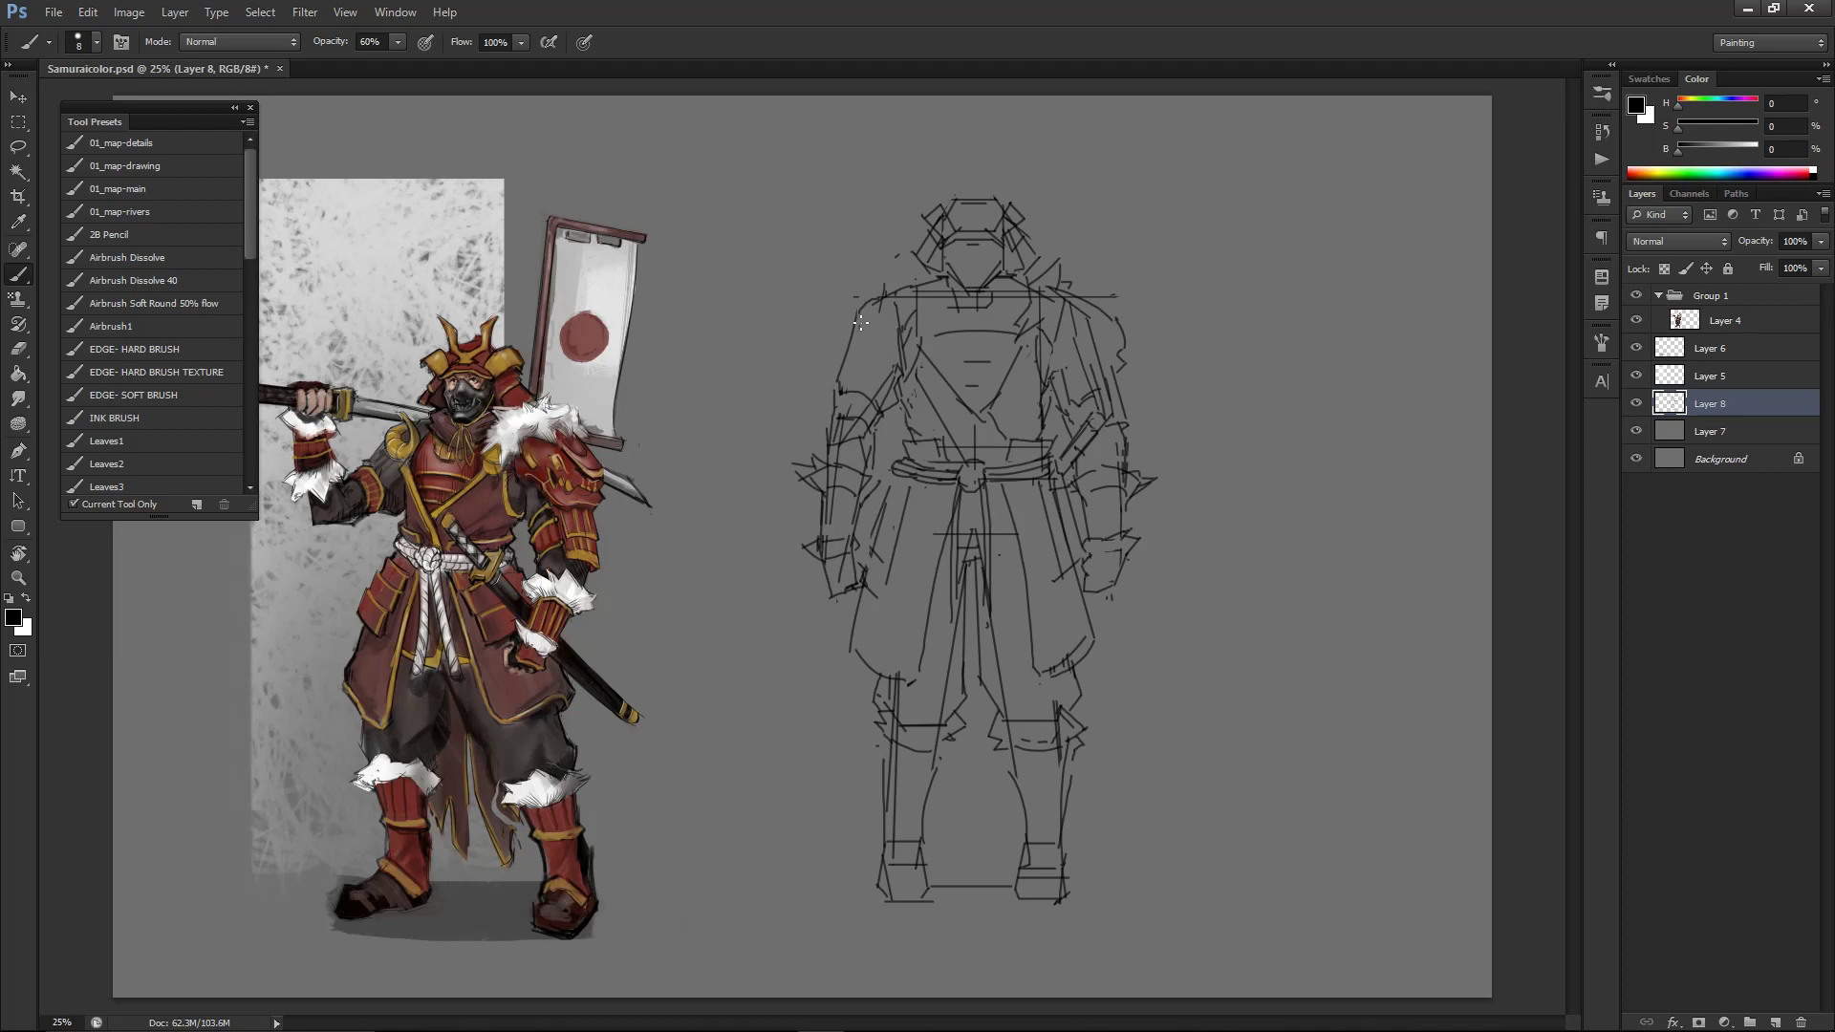
pyautogui.press('e')
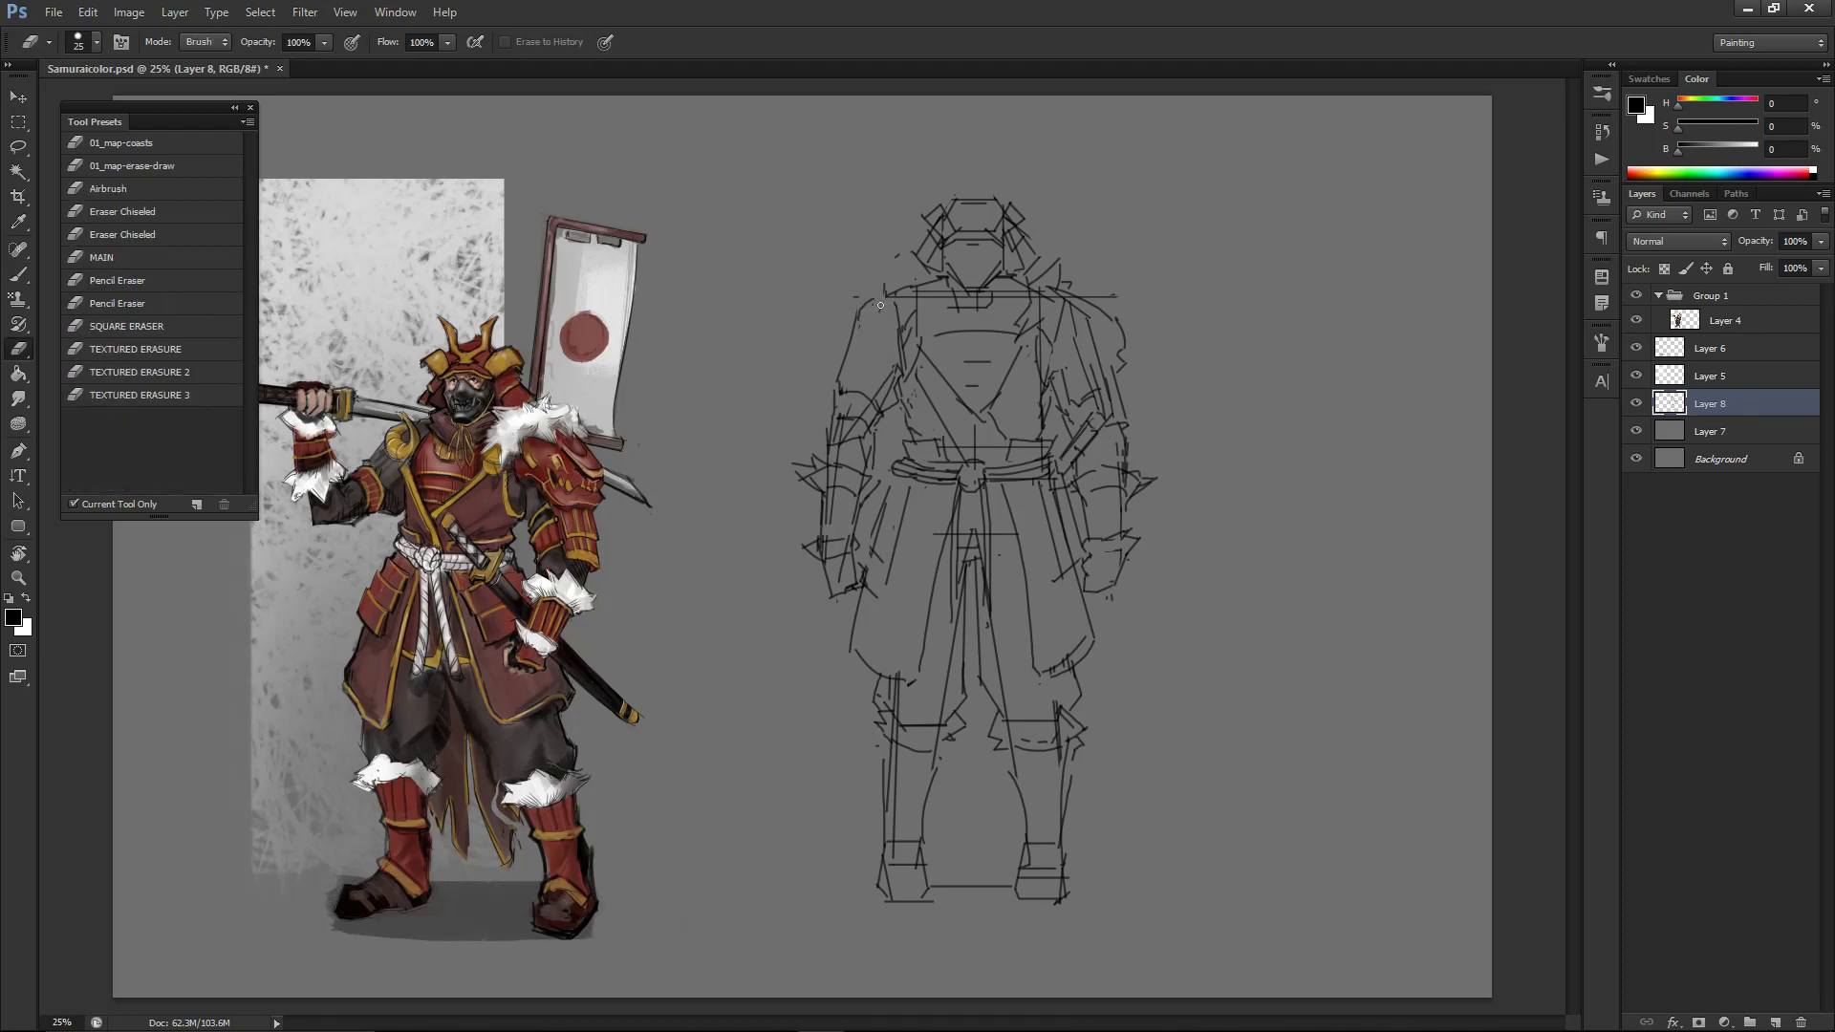
pyautogui.press('b')
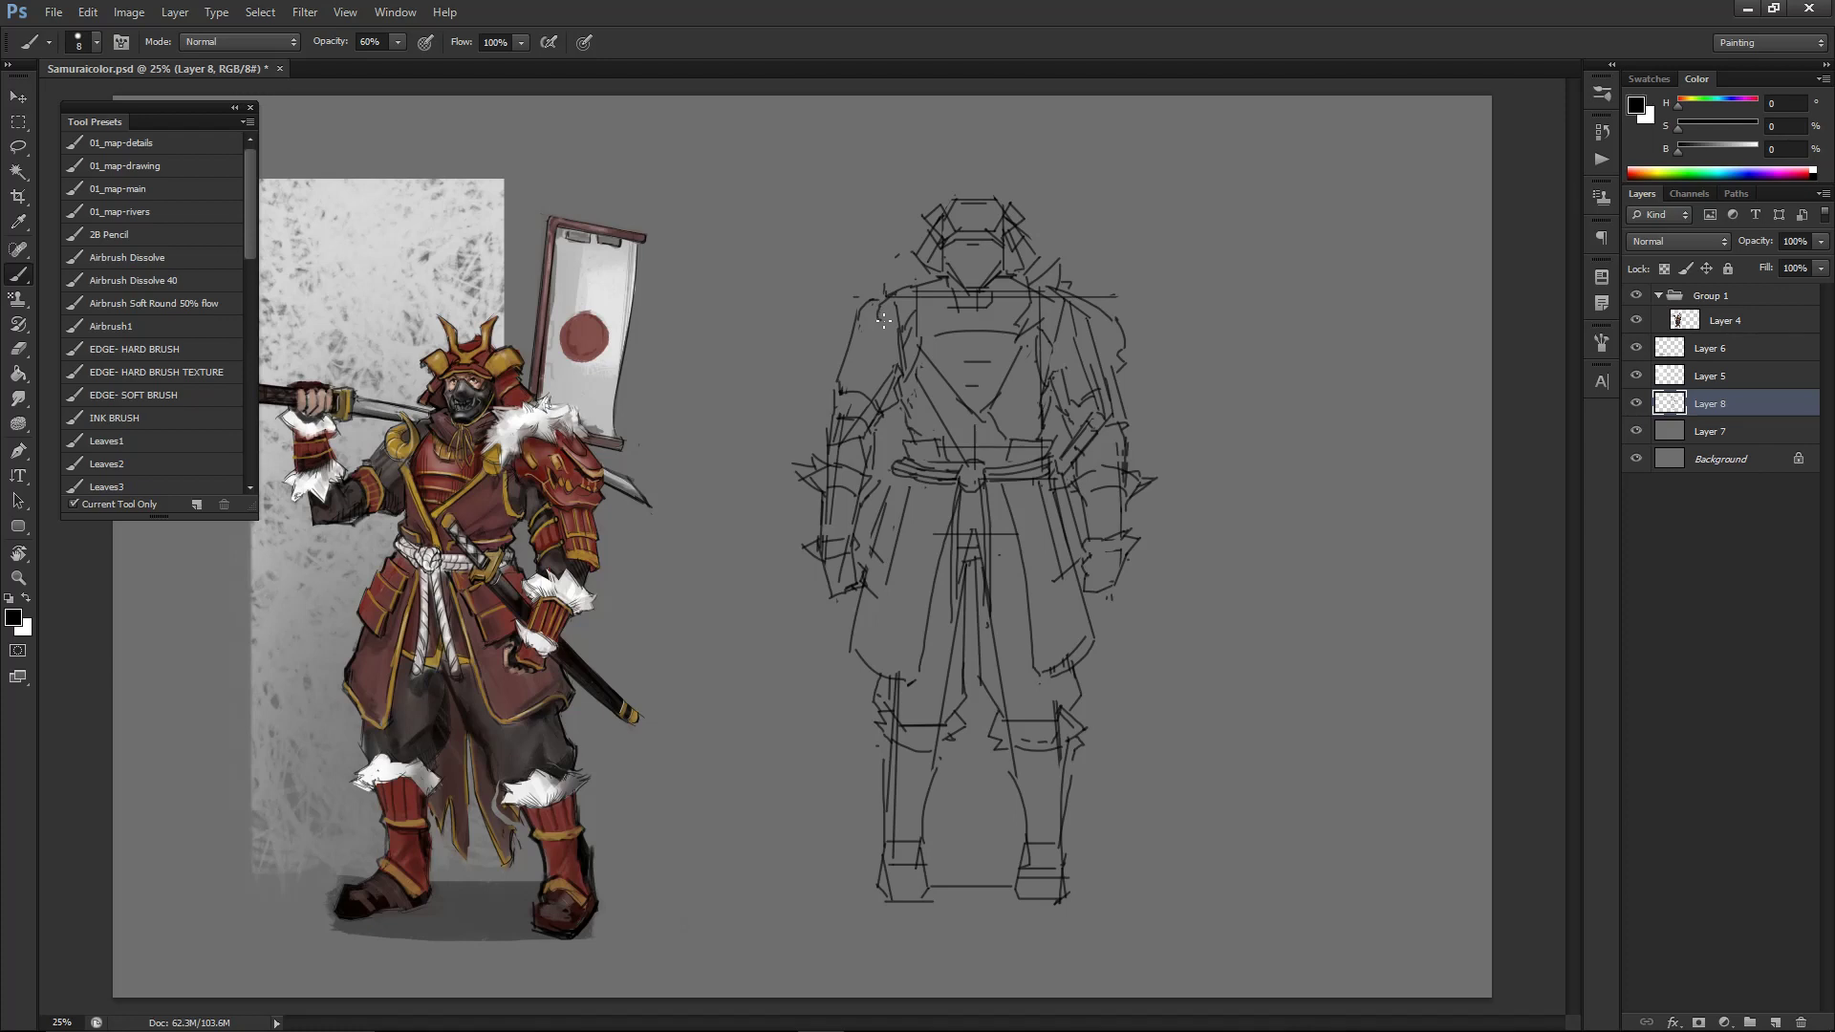
# - Draw a curved, pointed armour edge on the inner side of the left-hand shoulder and refine the upper arm lines beside it
pyautogui.moveTo(895, 309); pyautogui.dragTo(874, 333)
pyautogui.hotkey('ctrl', 'z')
pyautogui.press('e')
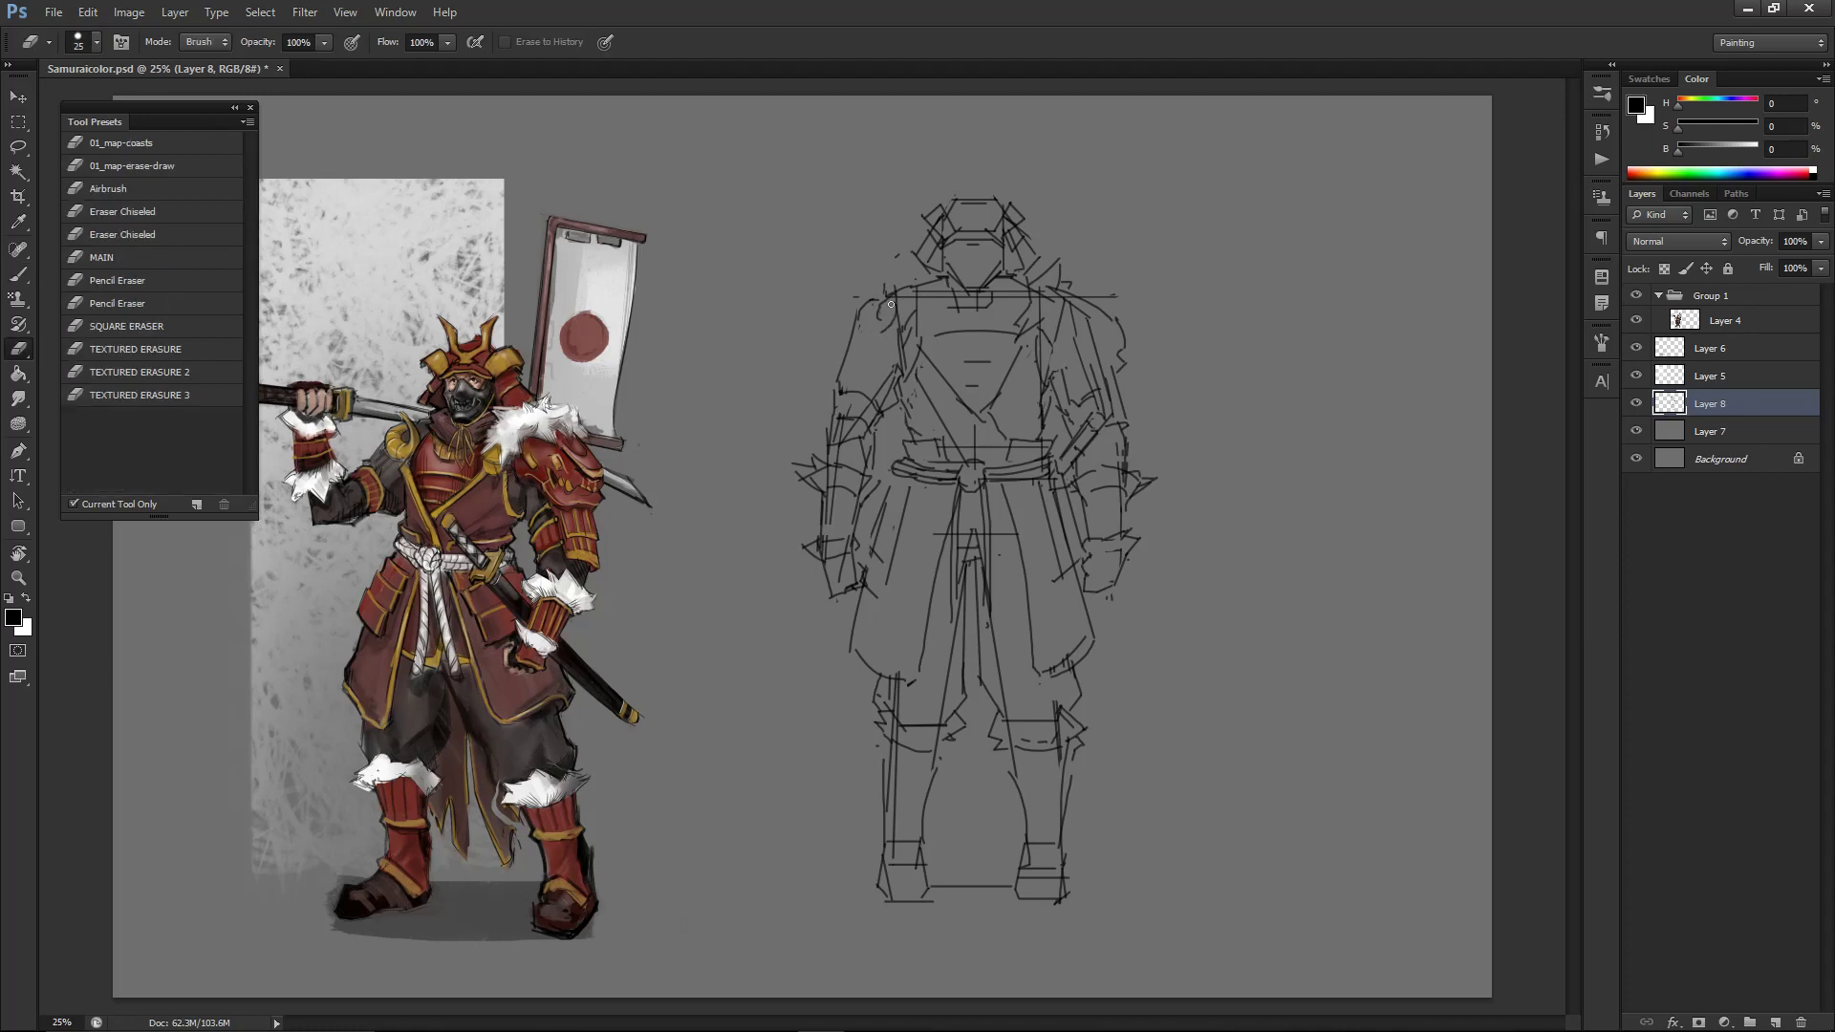
pyautogui.press('b')
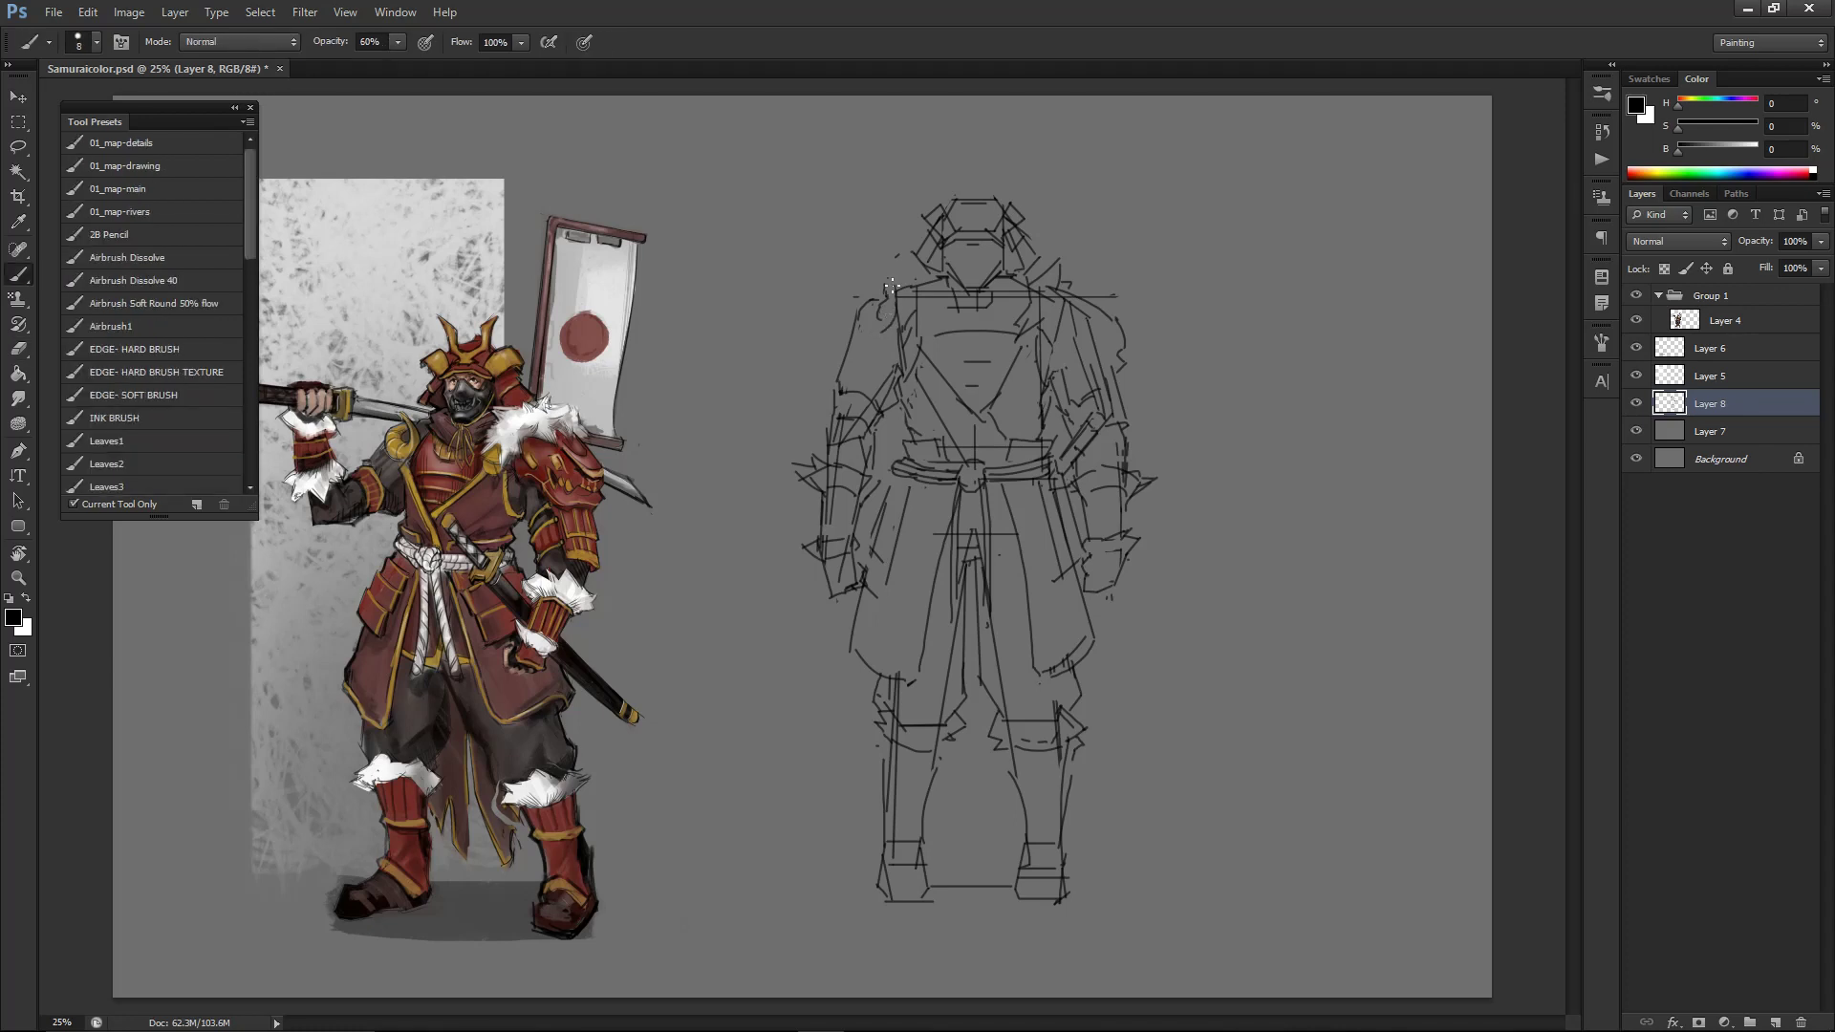
pyautogui.press('e')
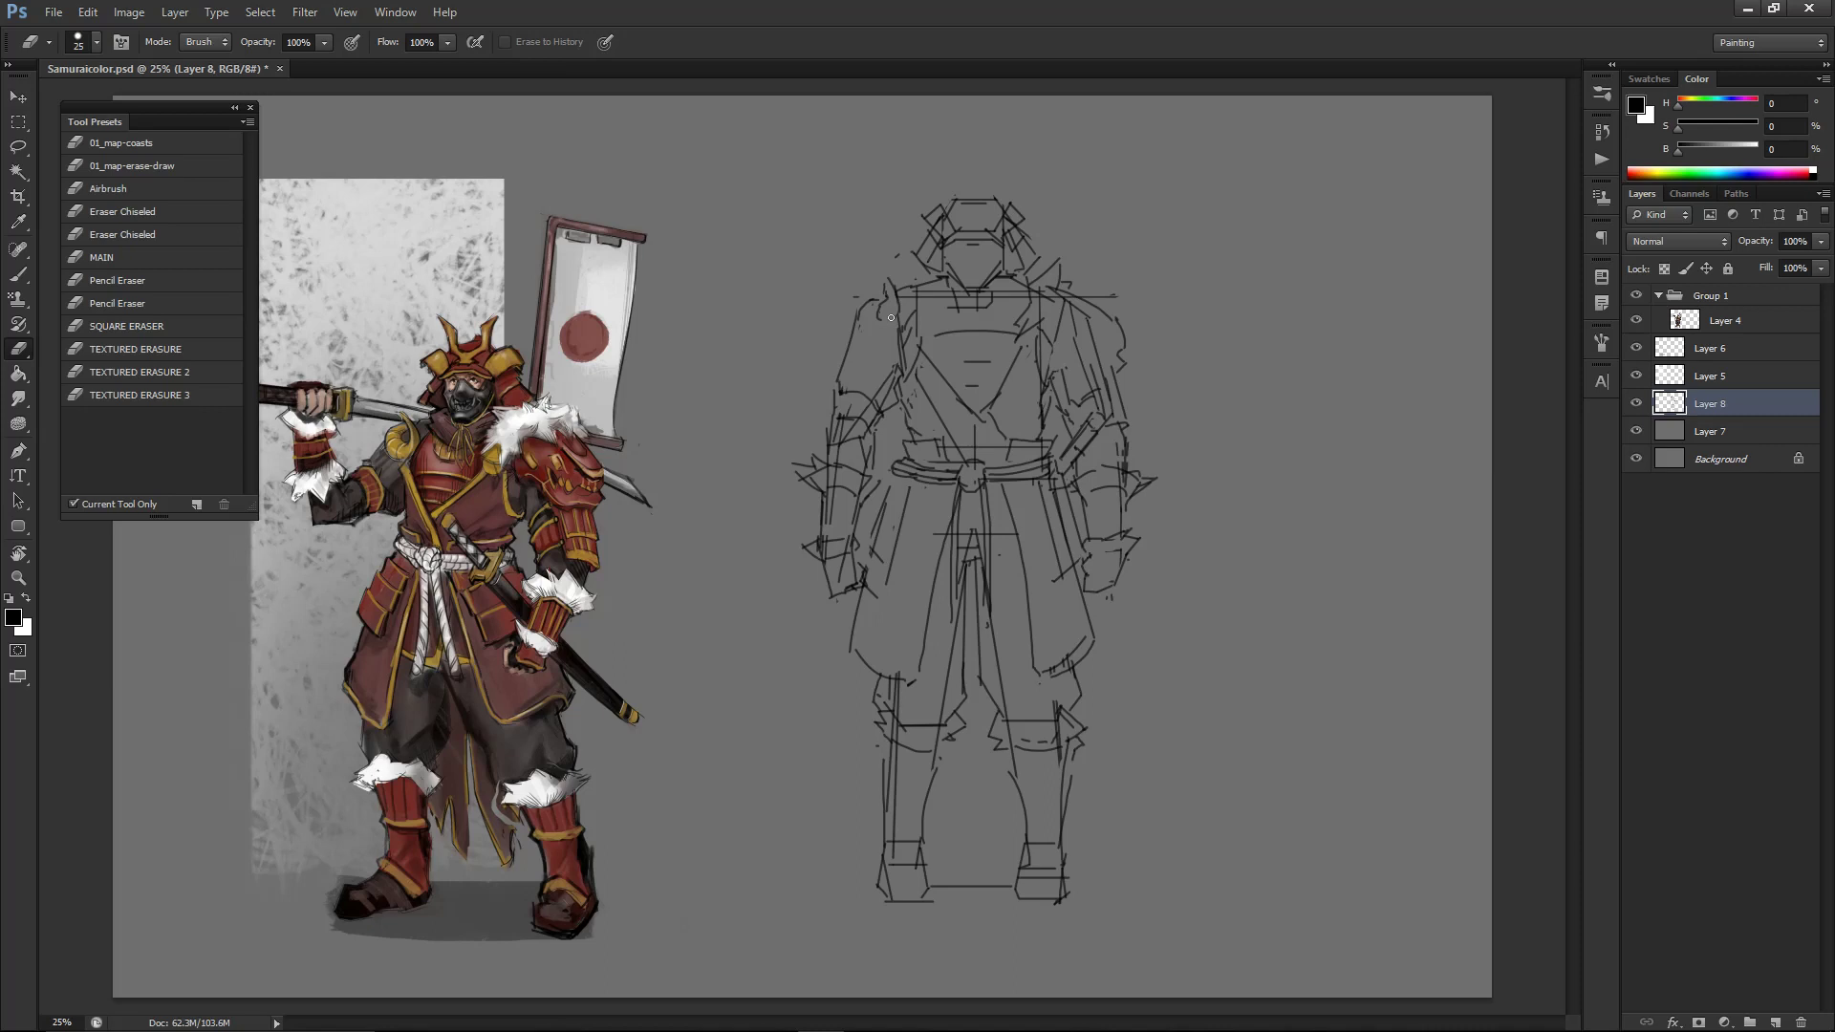
pyautogui.press('b')
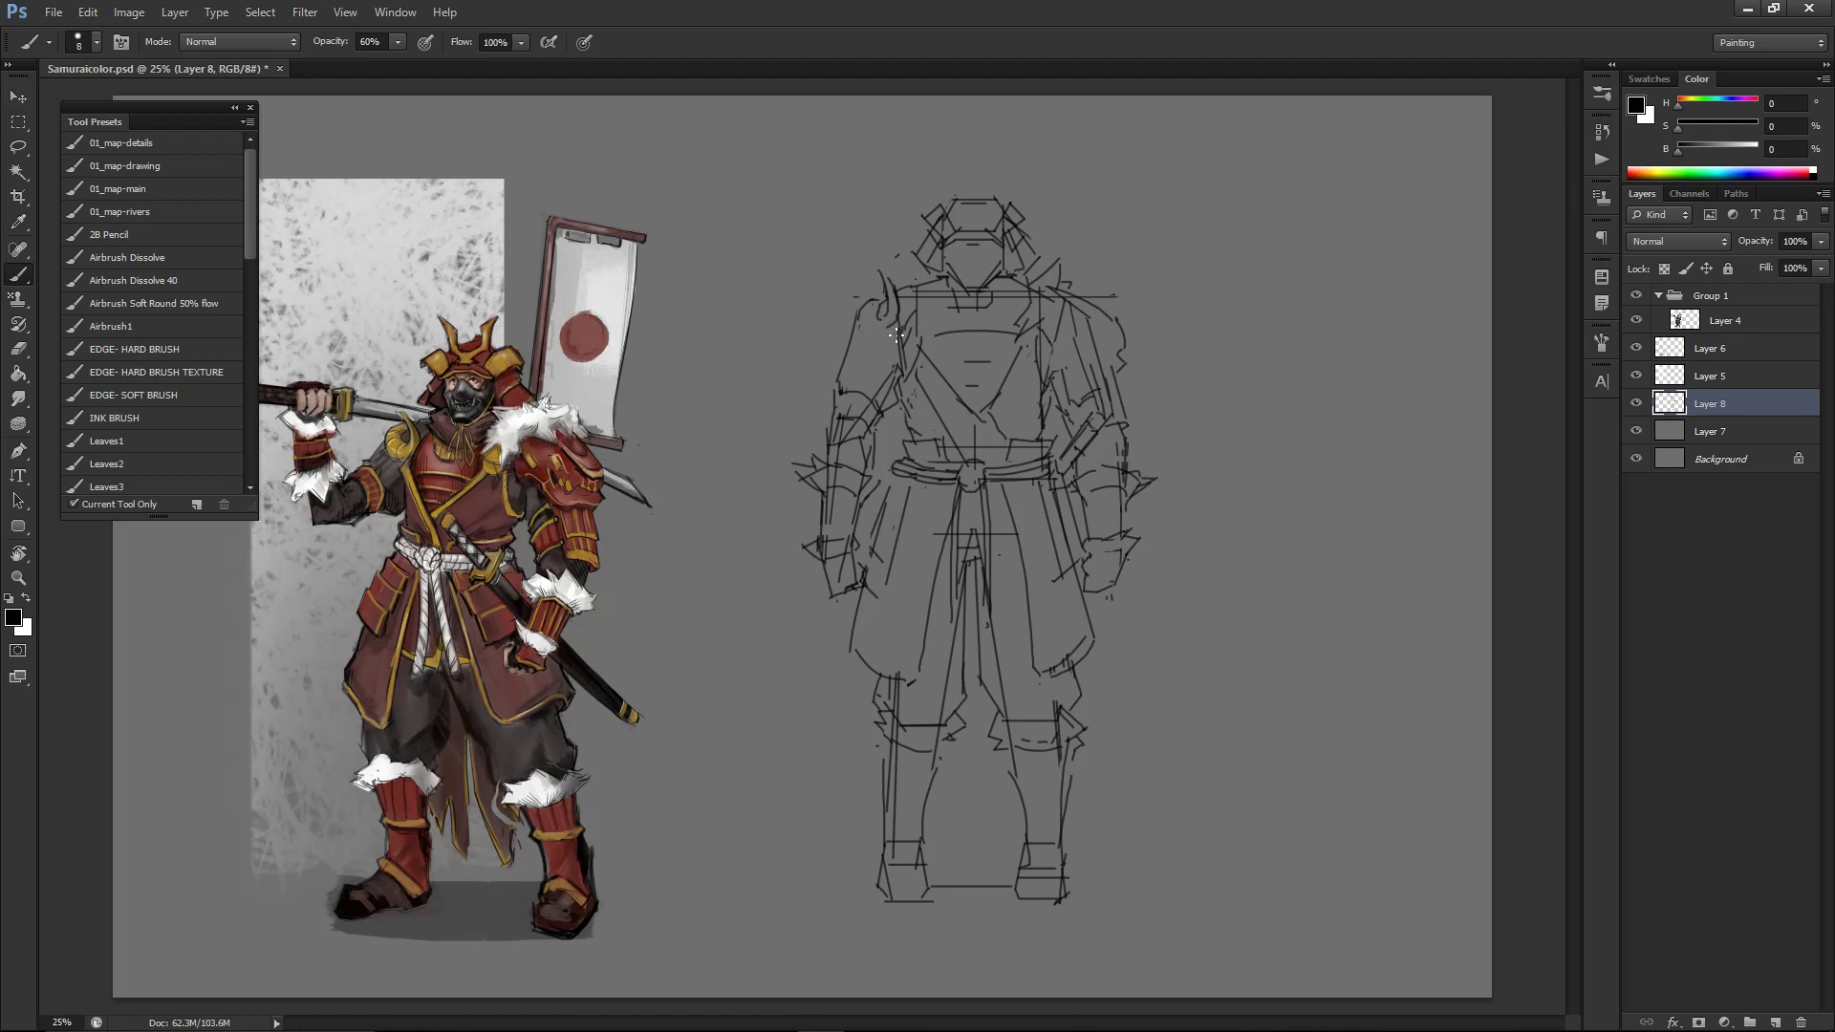
pyautogui.moveTo(860, 325)
pyautogui.mouseDown()
pyautogui.moveTo(884, 335)
pyautogui.moveTo(898, 313)
pyautogui.mouseUp()
pyautogui.hotkey('ctrl', 'z')
pyautogui.moveTo(861, 341); pyautogui.dragTo(859, 389)
pyautogui.hotkey('ctrl', '-')
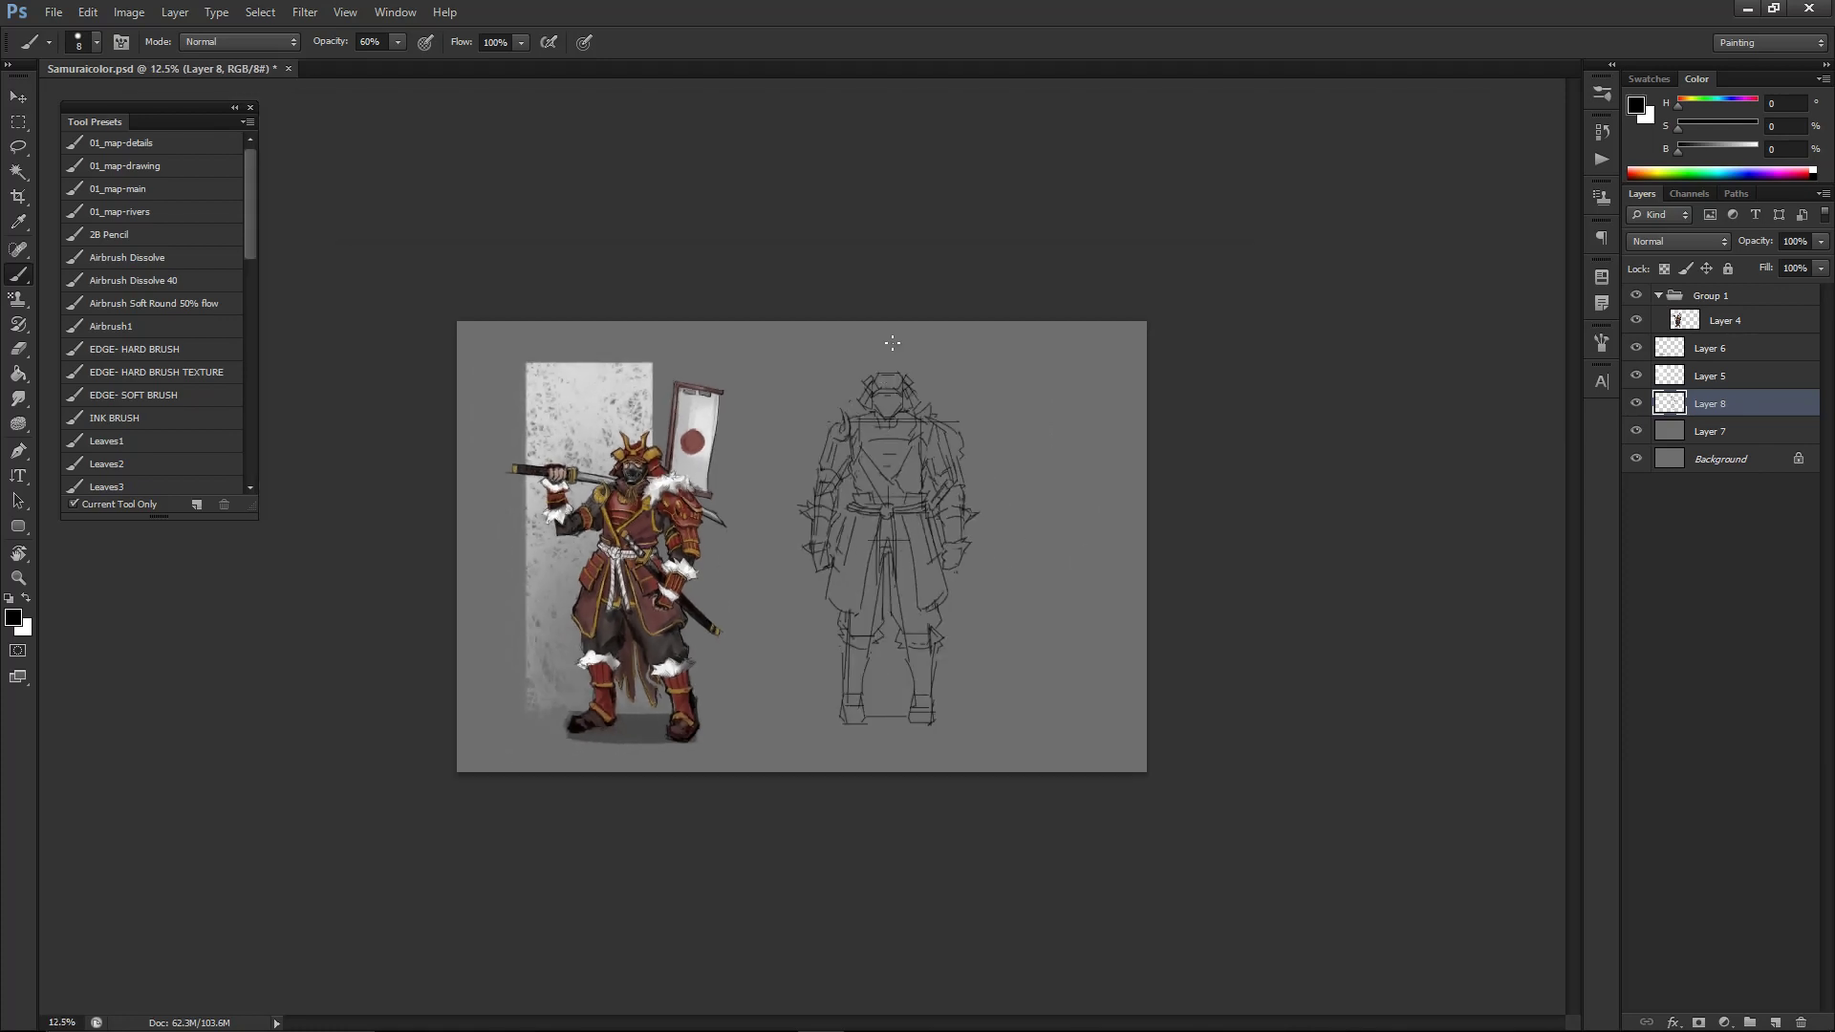
pyautogui.hotkey('ctrl', '+')
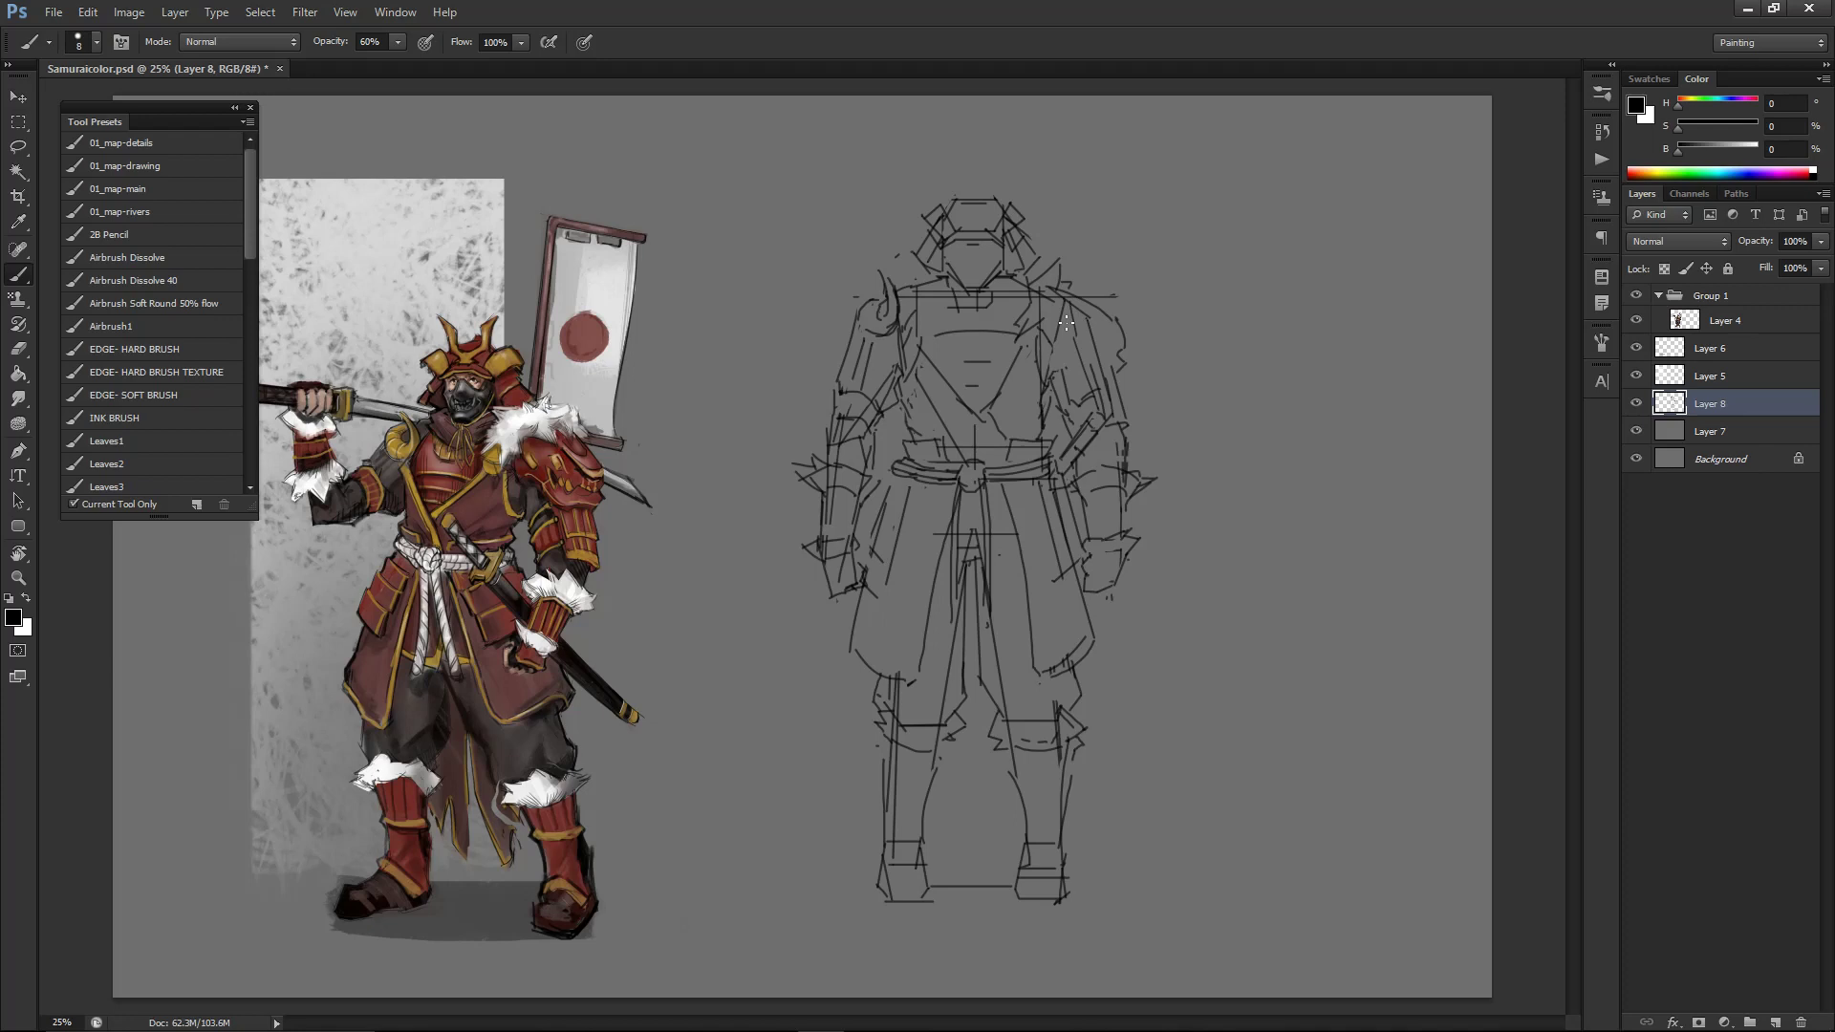
# - Erase the arm lines inside the right-hand shoulder guard and sketch the guard's lower edge
pyautogui.press('e')
pyautogui.moveTo(1077, 319)
pyautogui.mouseDown()
pyautogui.moveTo(1097, 358)
pyautogui.moveTo(1077, 367)
pyautogui.mouseUp()
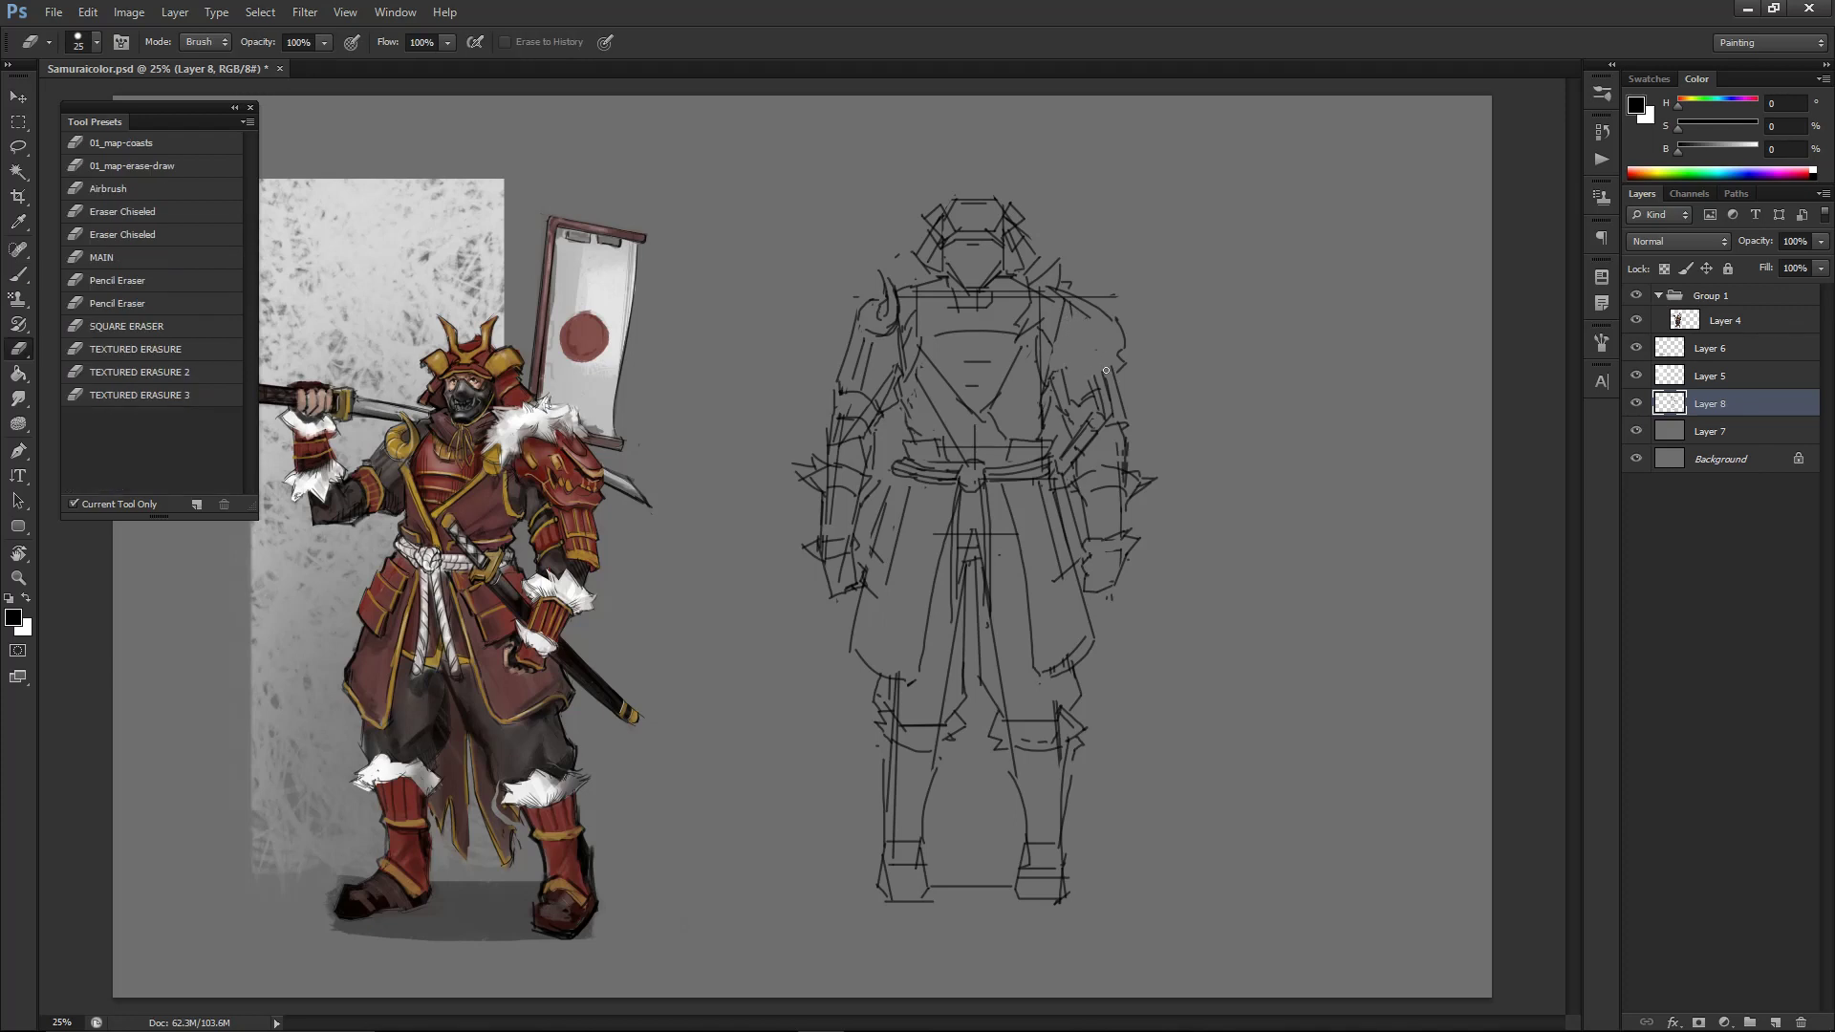
pyautogui.press('b')
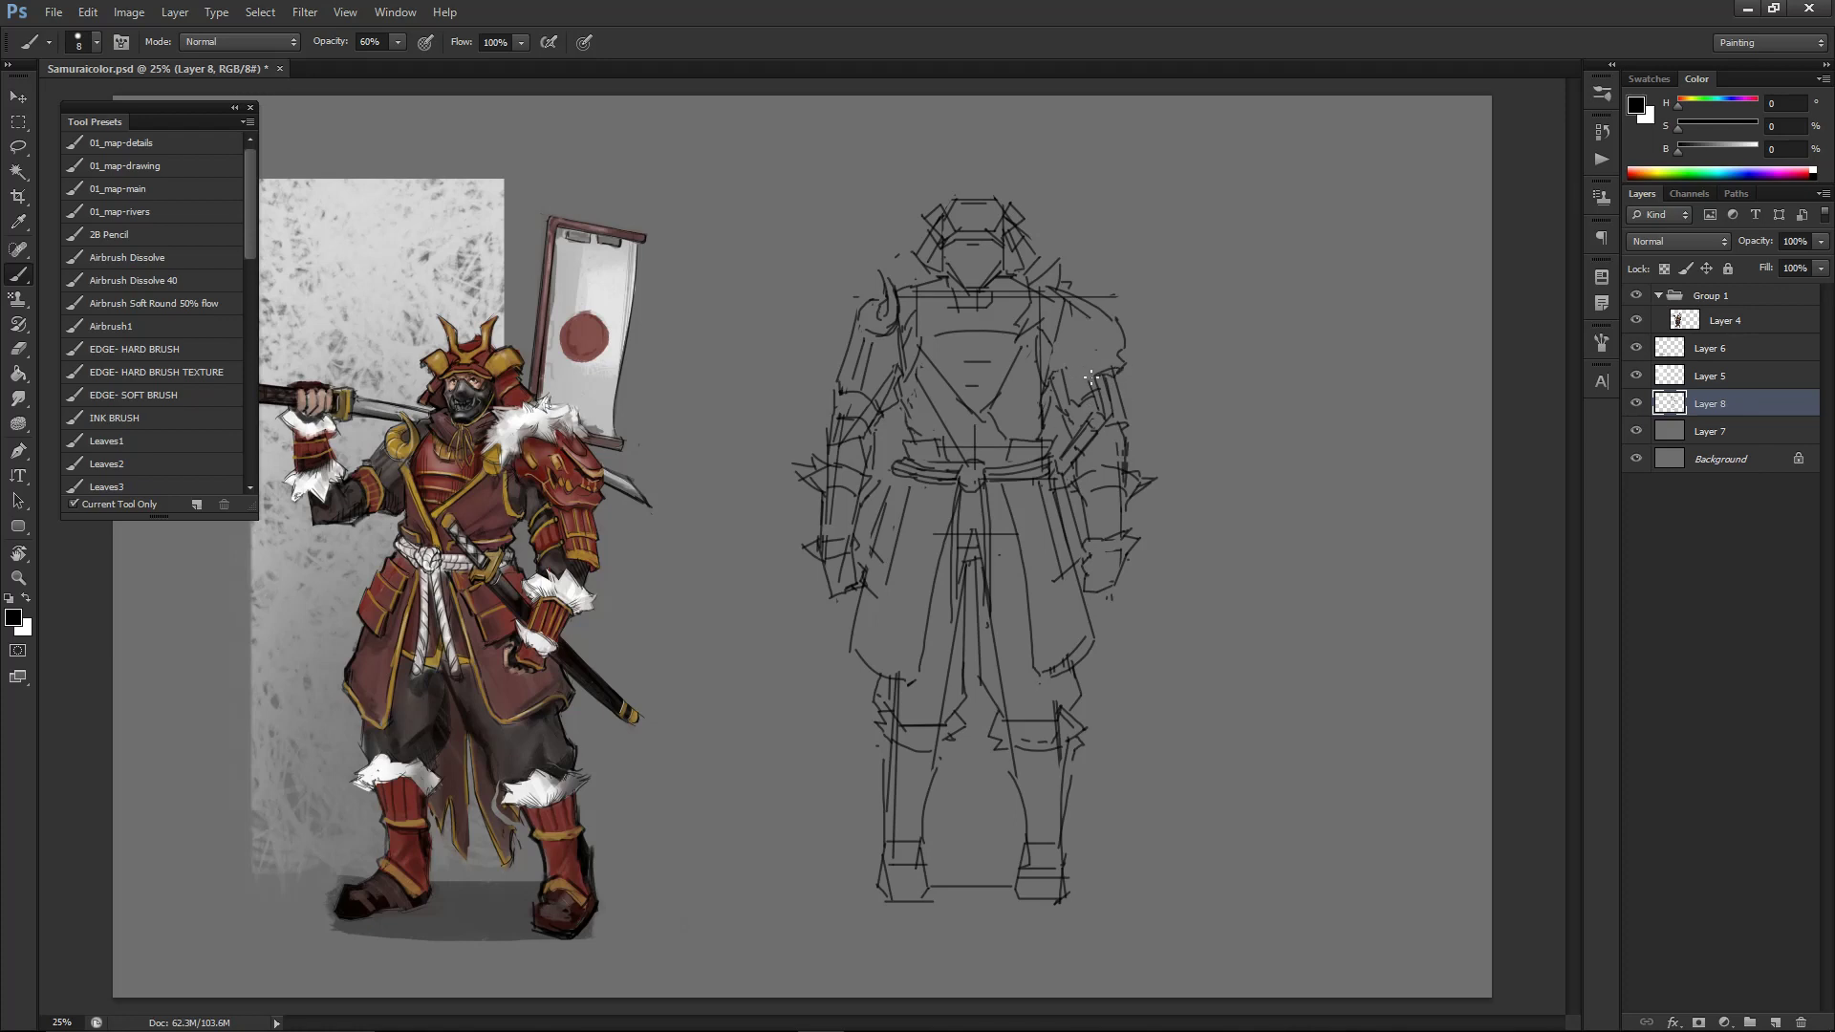
pyautogui.moveTo(1052, 362); pyautogui.dragTo(1115, 373)
pyautogui.hotkey('ctrl', 'z')
# - Lasso the right-hand shoulder guard, transform it slightly larger with its outer upper corner skewed upward, and clear the selection
pyautogui.press('l')
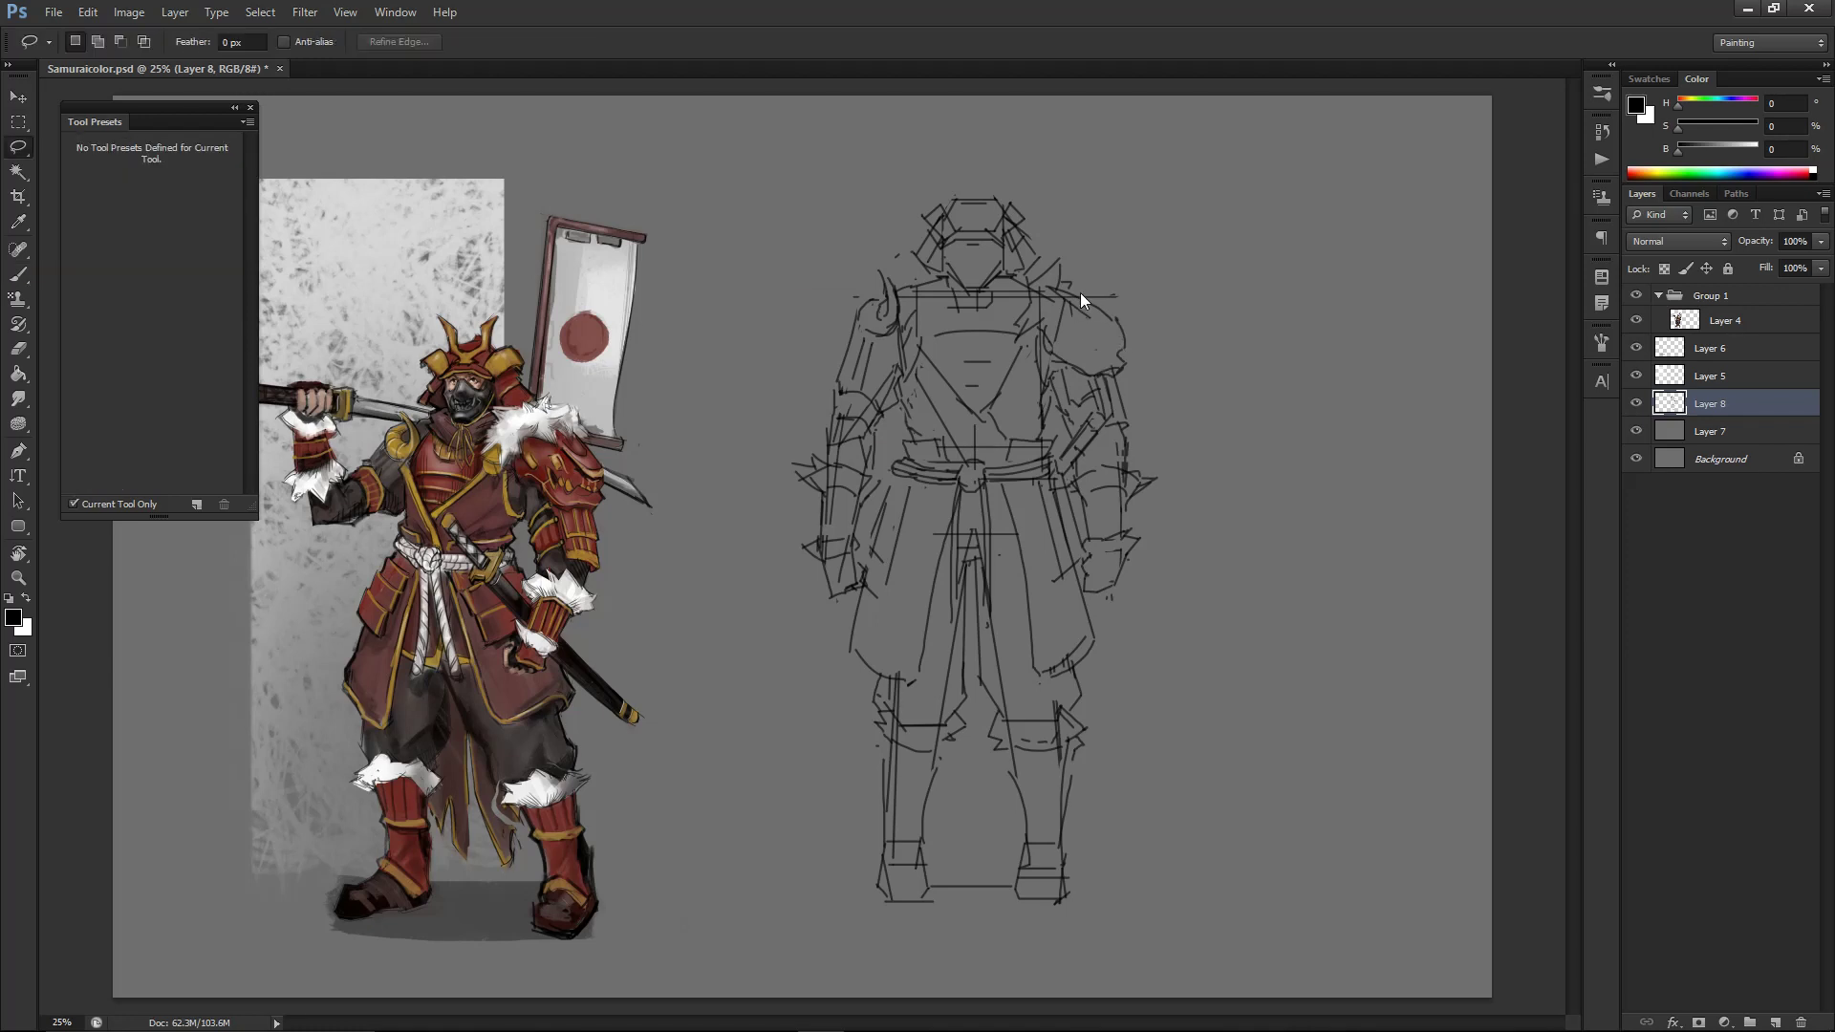
pyautogui.click(1081, 297)
pyautogui.press('Return')
pyautogui.moveTo(1063, 289)
pyautogui.mouseDown()
pyautogui.moveTo(1075, 363)
pyautogui.moveTo(1113, 382)
pyautogui.moveTo(1144, 348)
pyautogui.moveTo(1119, 305)
pyautogui.moveTo(1130, 287)
pyautogui.moveTo(1099, 269)
pyautogui.moveTo(1152, 322)
pyautogui.moveTo(1101, 386)
pyautogui.mouseUp()
pyautogui.hotkey('ctrl', 't')
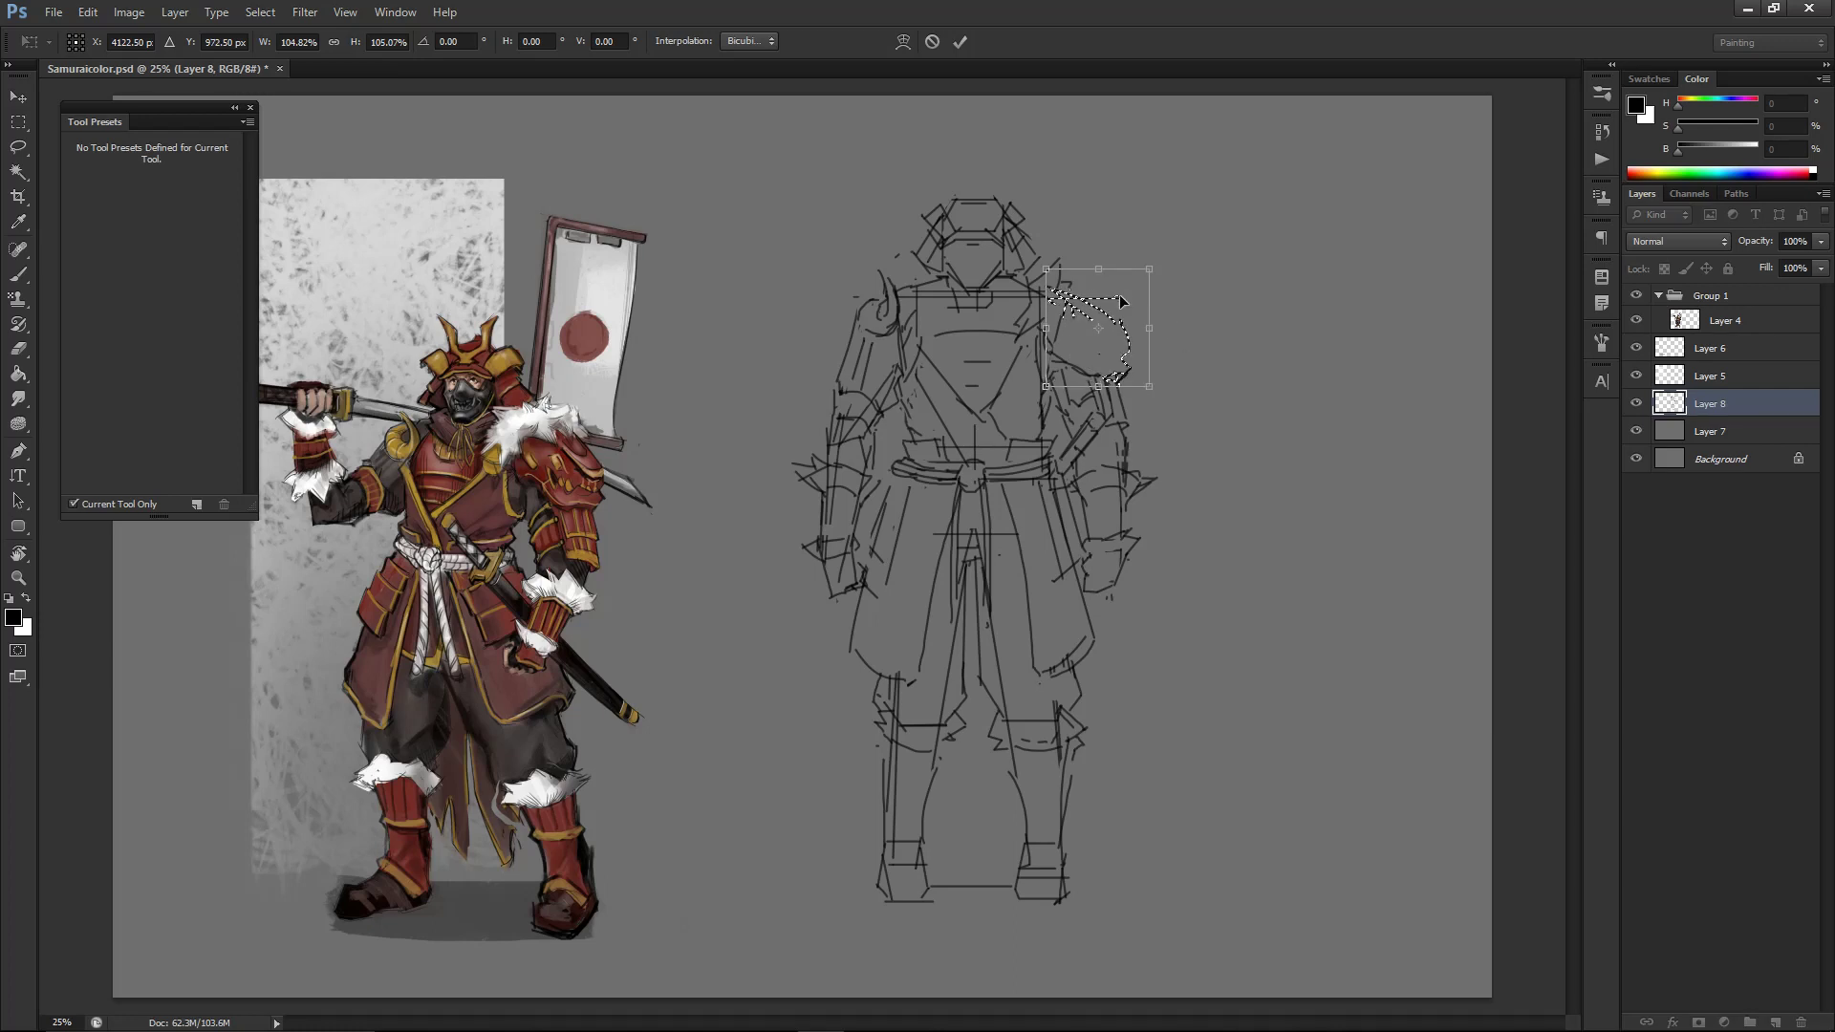
pyautogui.moveTo(1098, 269)
pyautogui.mouseDown()
pyautogui.moveTo(1154, 266)
pyautogui.moveTo(1046, 274)
pyautogui.moveTo(1094, 258)
pyautogui.mouseUp()
pyautogui.hotkey('ctrl', 'z')
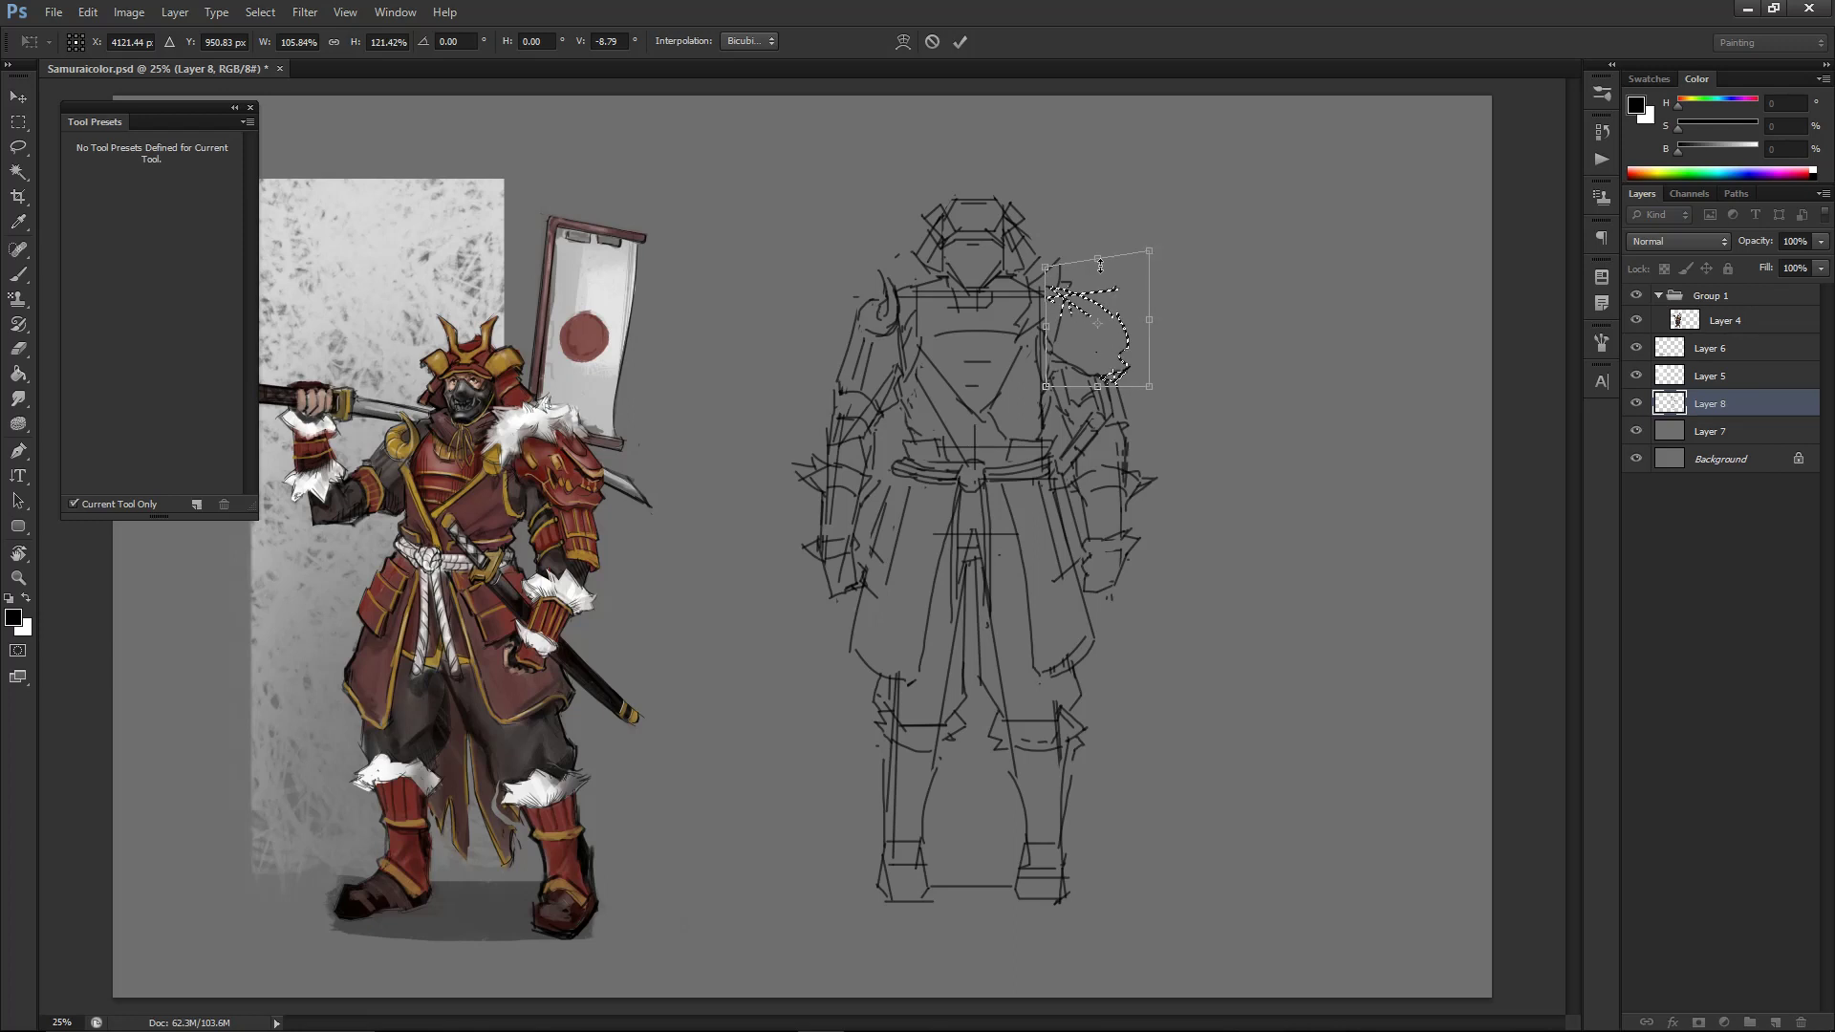
pyautogui.press('Return')
pyautogui.press('l')
pyautogui.hotkey('ctrl', 'd')
# - Refine the outer lower corner of the right-hand shoulder guard with small erasures and strokes, and check the figure at reduced size
pyautogui.press('e')
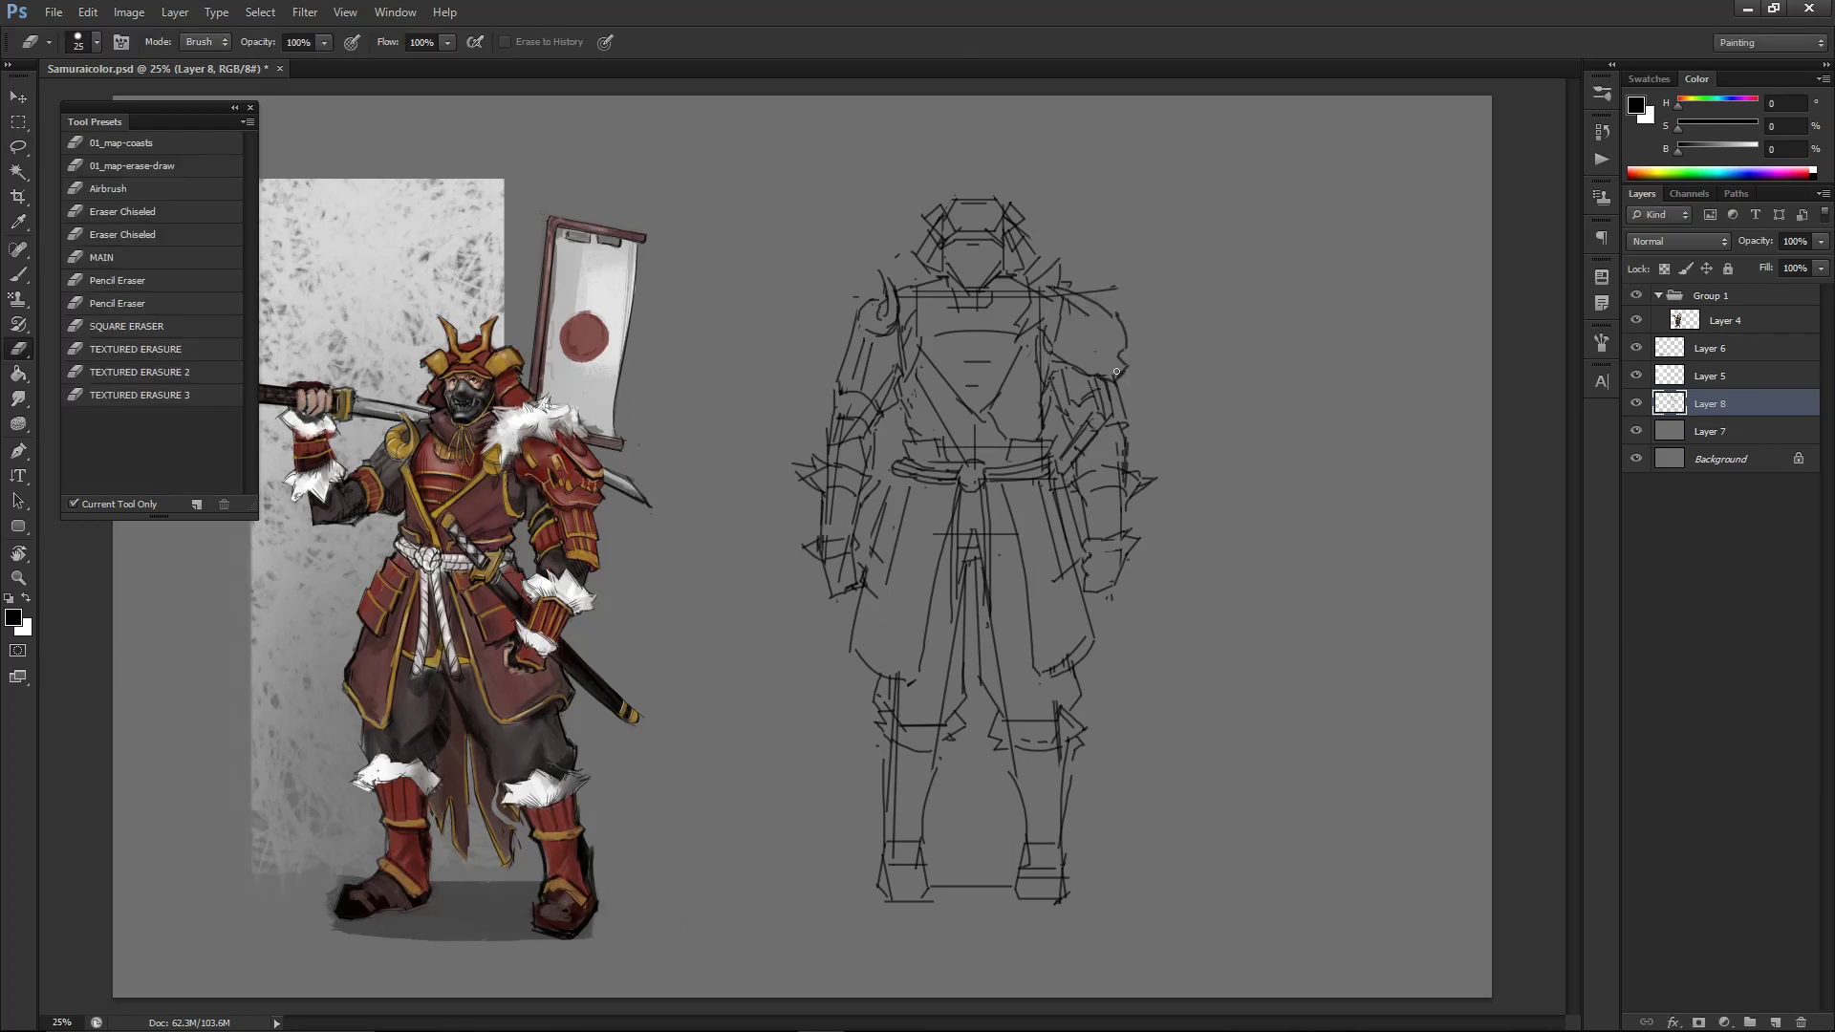
pyautogui.press('b')
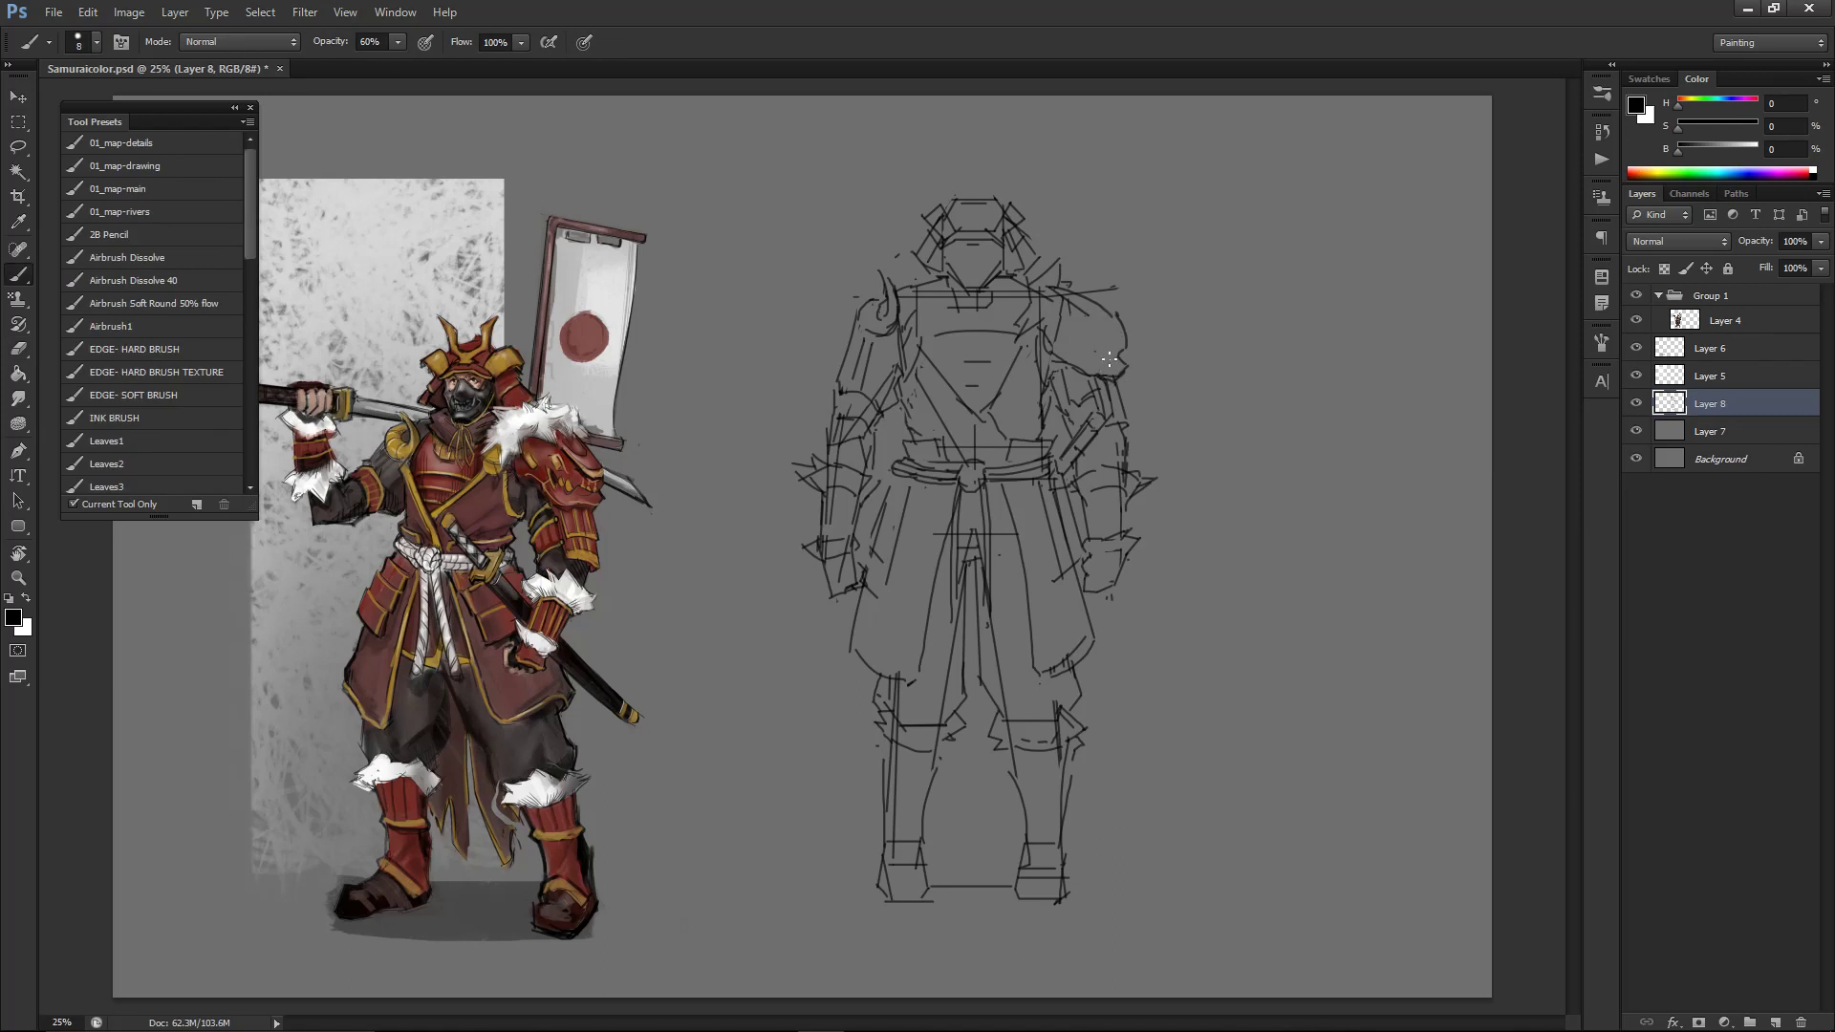
pyautogui.press('e')
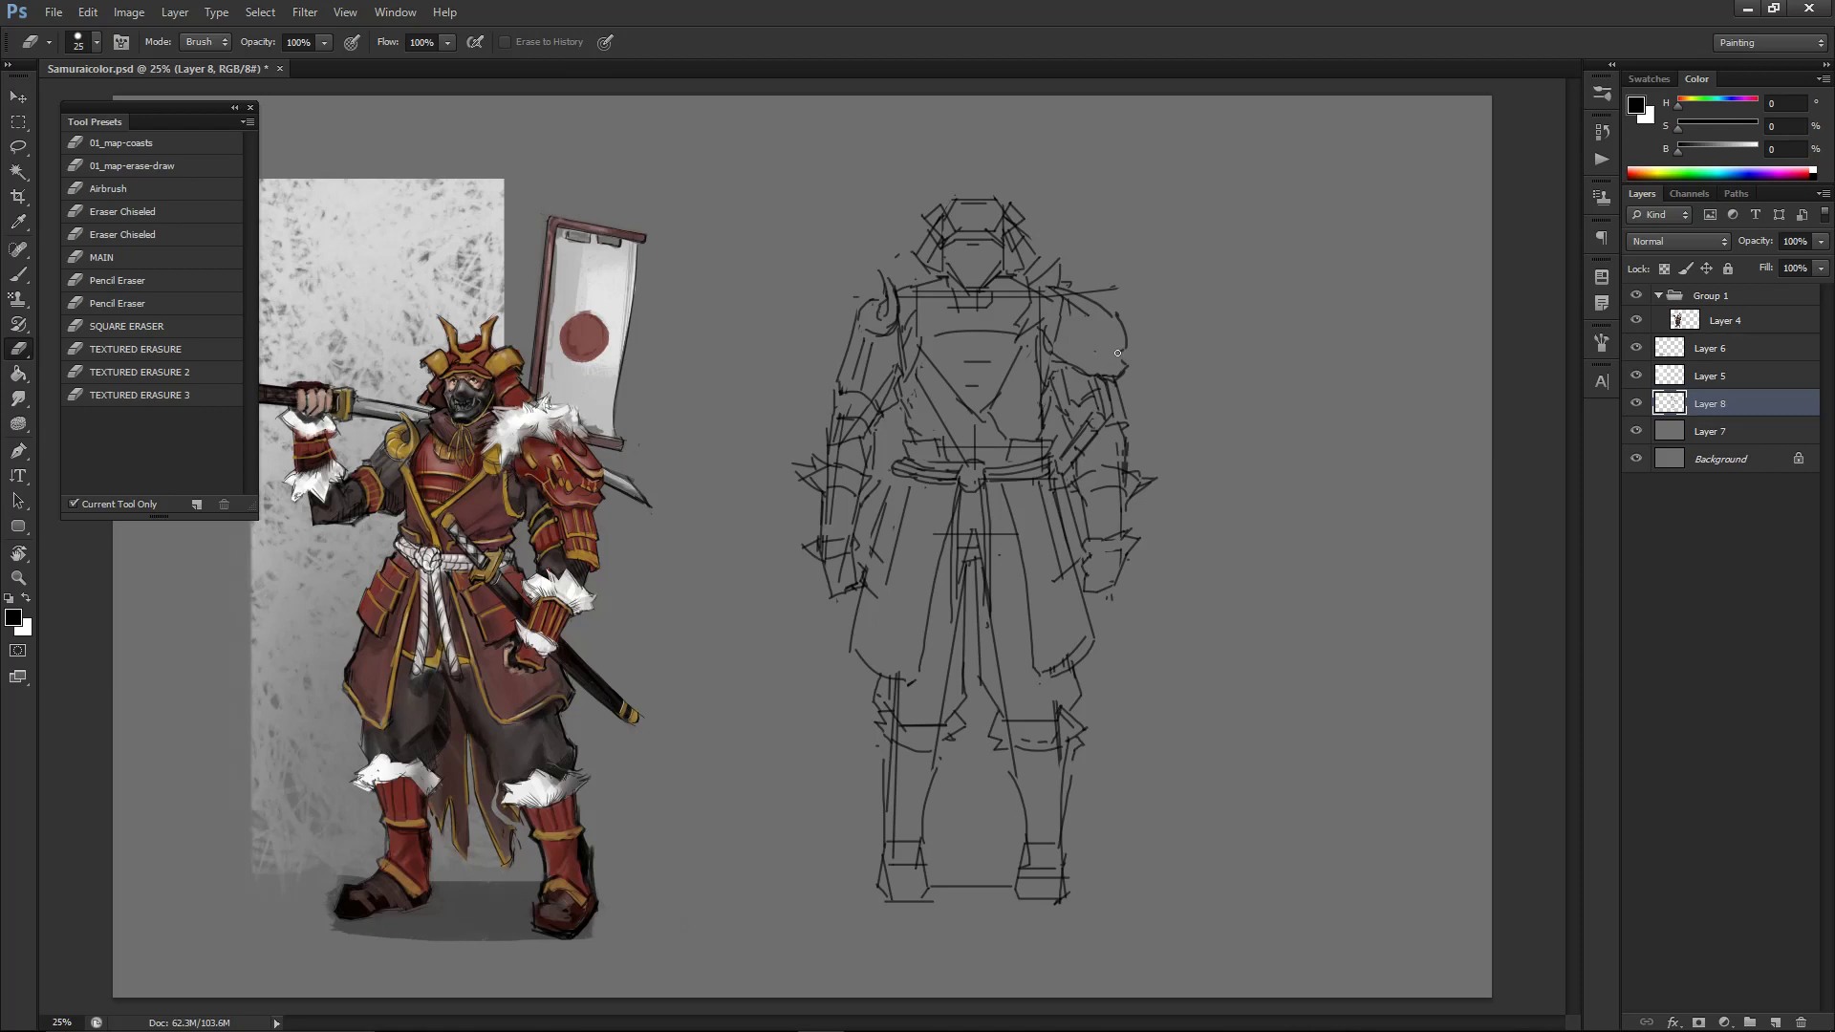
pyautogui.press('b')
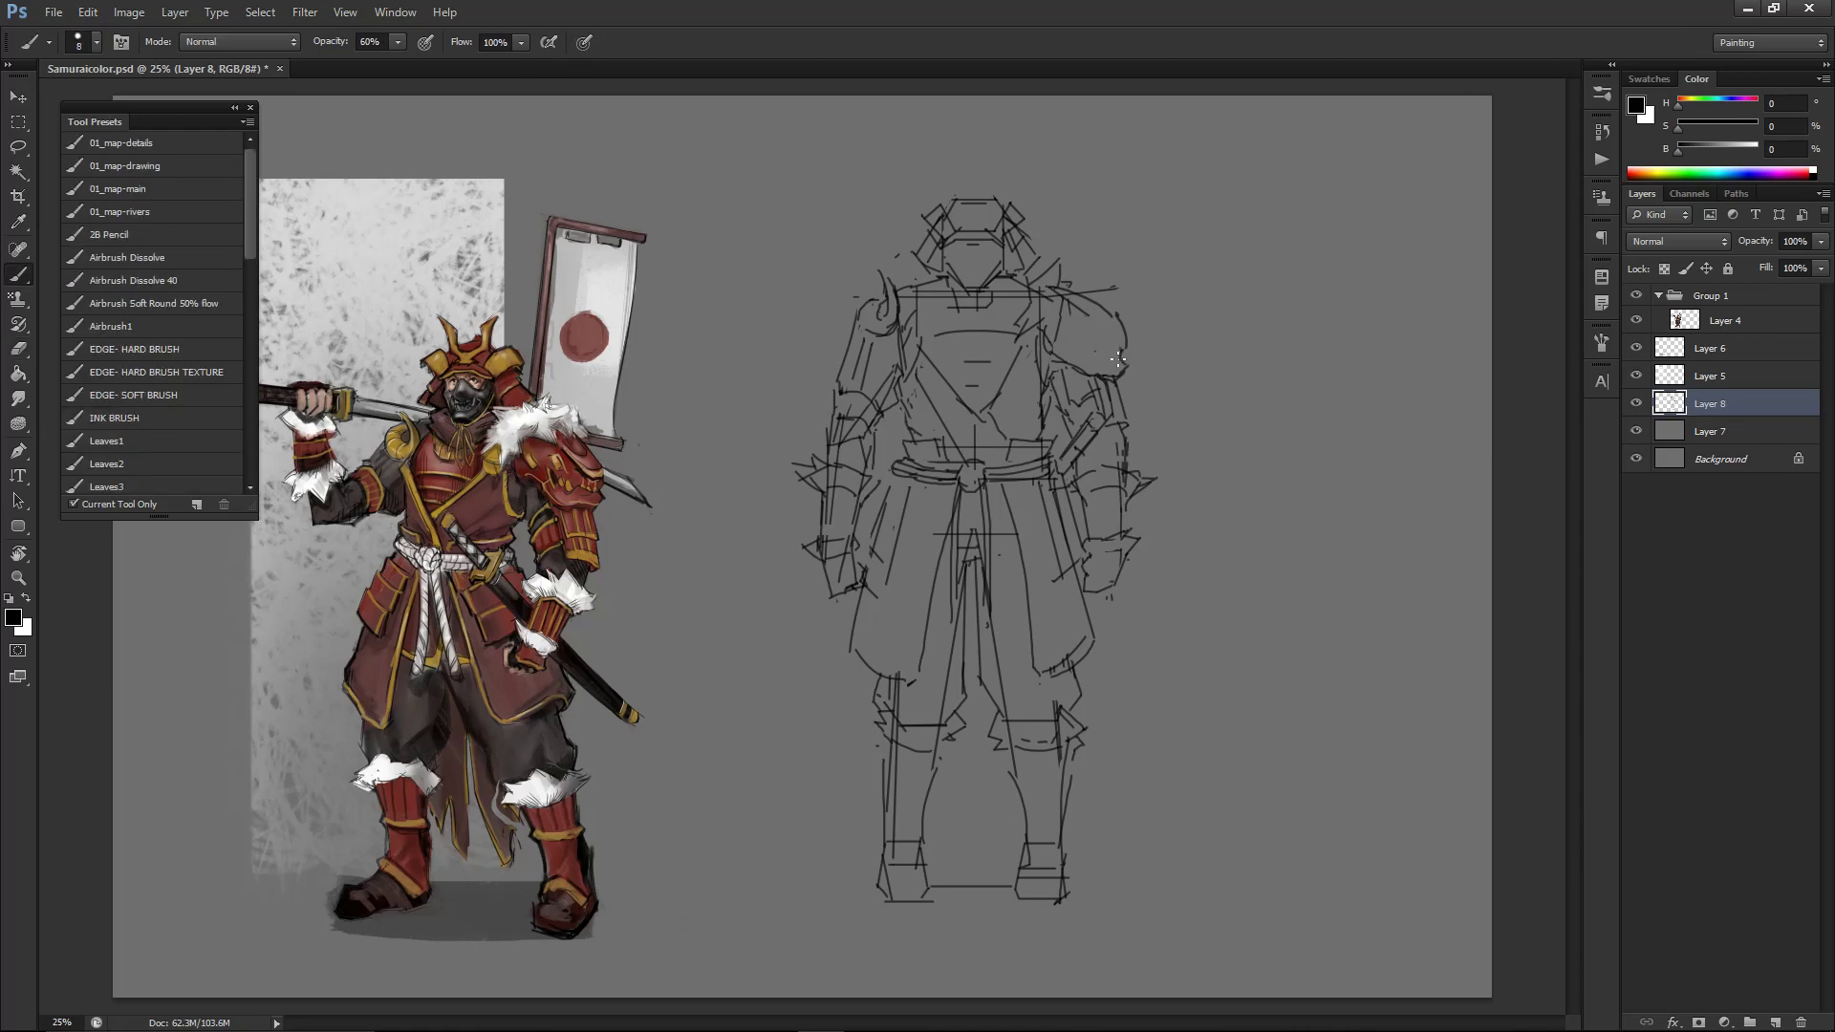
pyautogui.press('e')
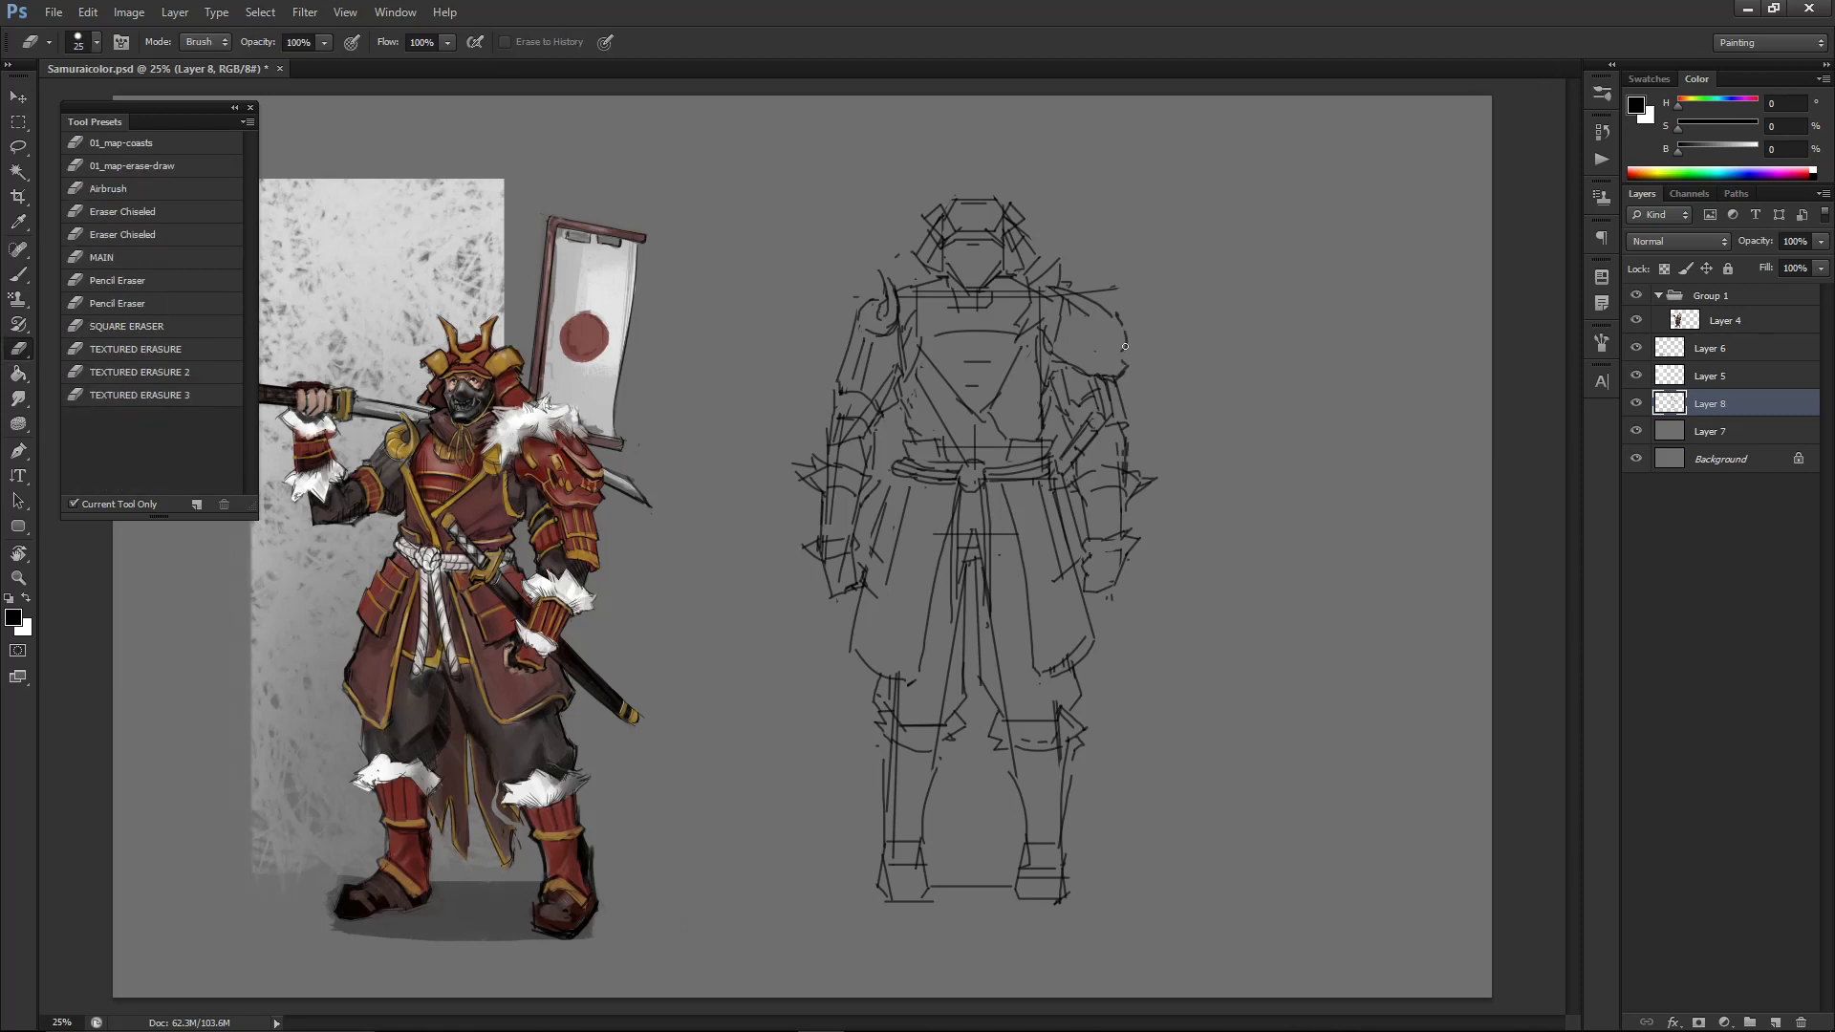
pyautogui.press('b')
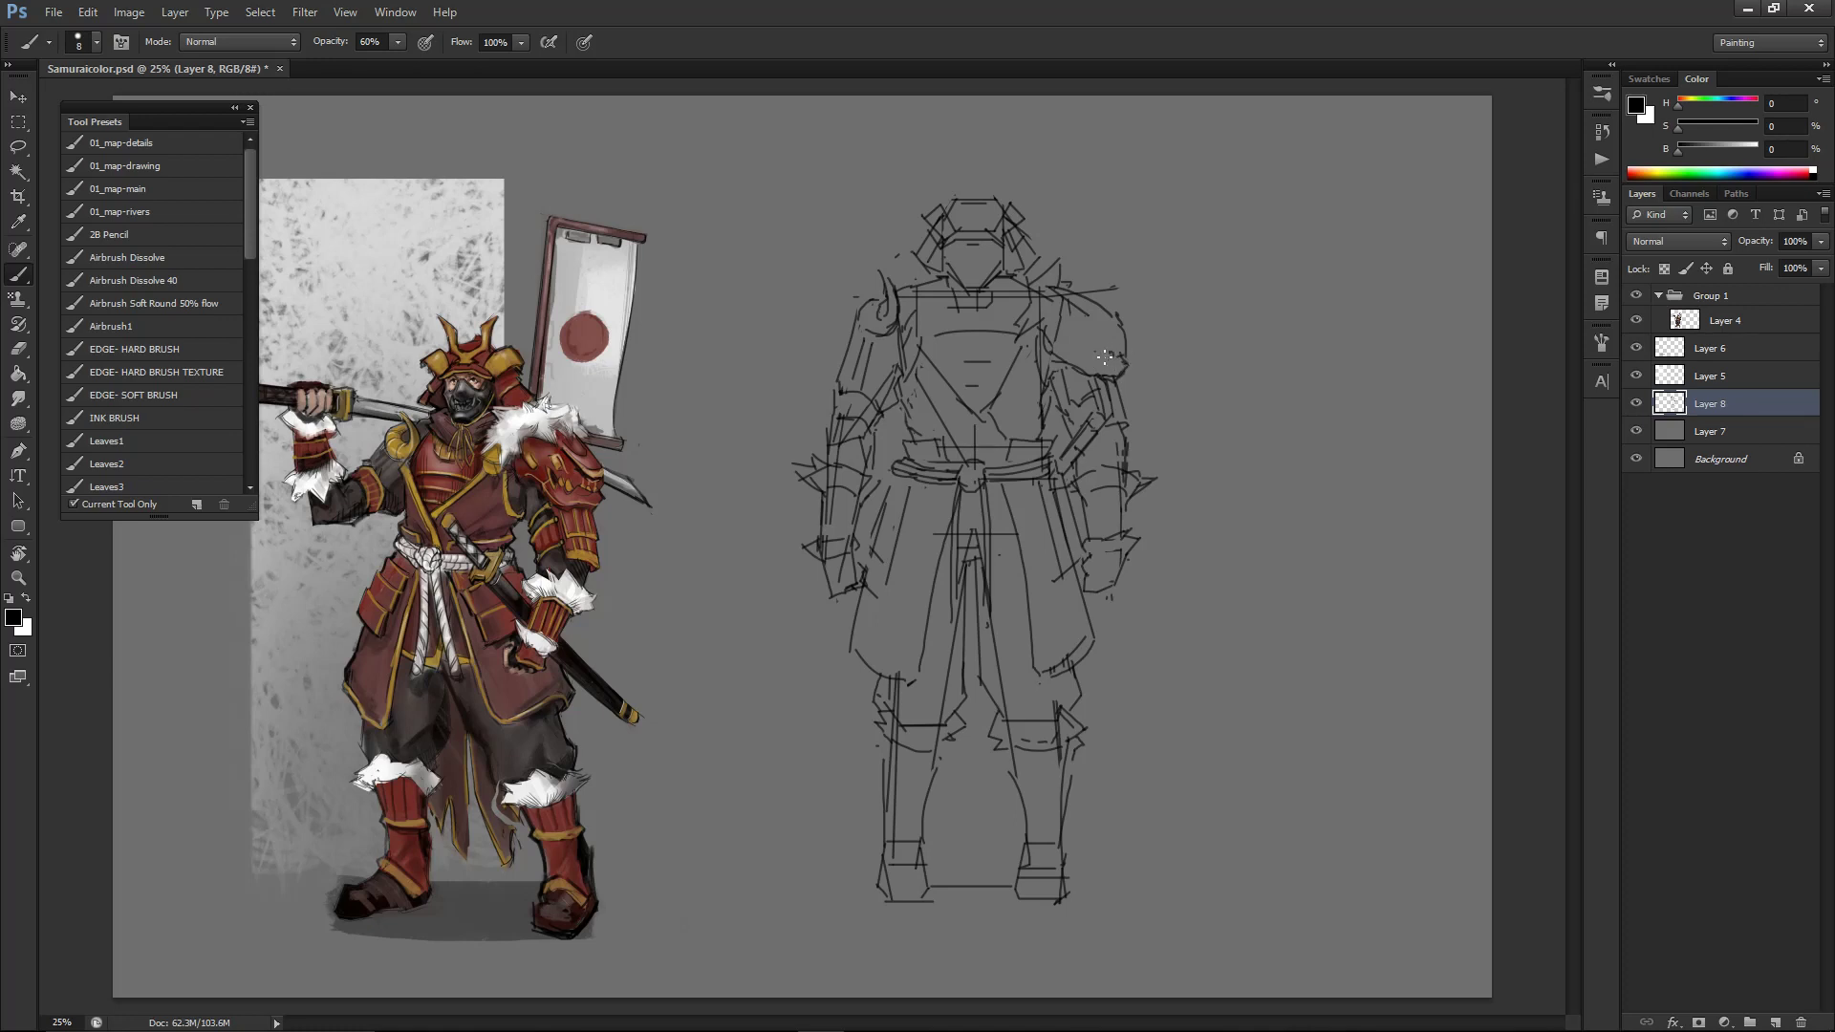
pyautogui.hotkey('ctrl', 'z')
pyautogui.moveTo(1100, 355); pyautogui.dragTo(1128, 353)
pyautogui.hotkey('ctrl', '-')
pyautogui.hotkey('ctrl', '-')
pyautogui.hotkey('ctrl', 'shift', 'h')
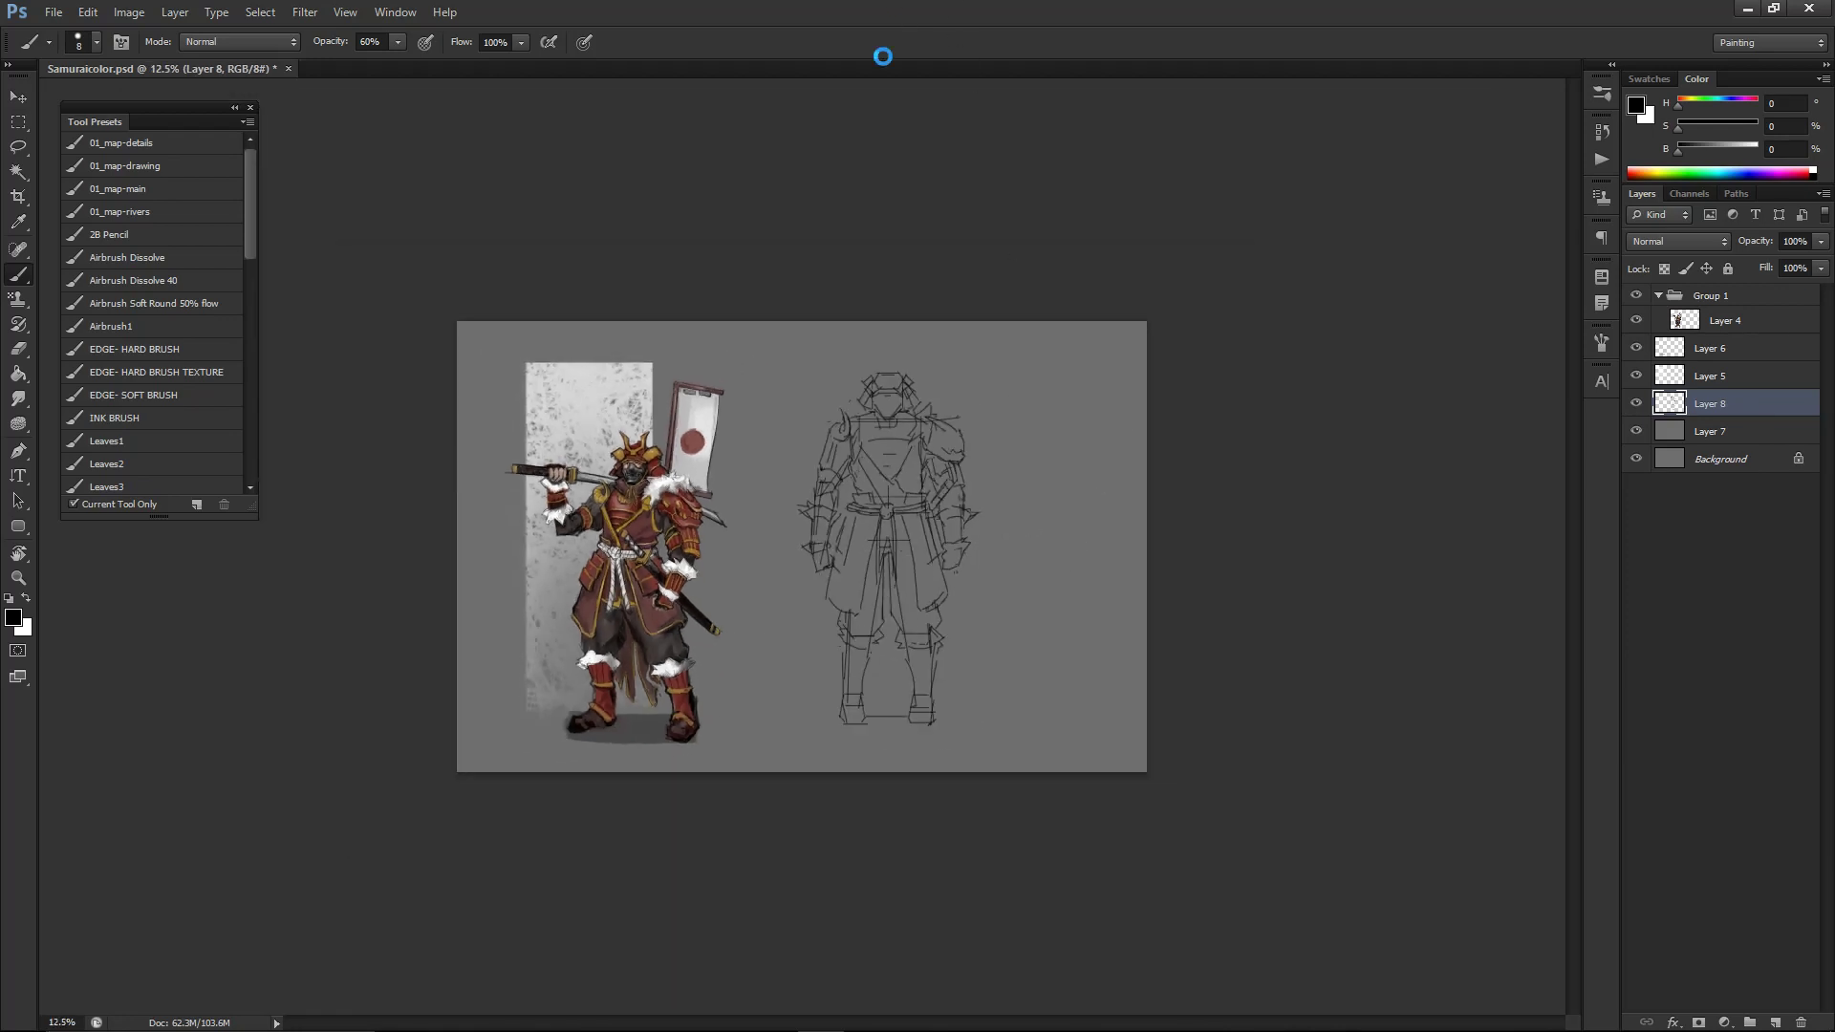
pyautogui.press('h')
pyautogui.hotkey('ctrl', '+')
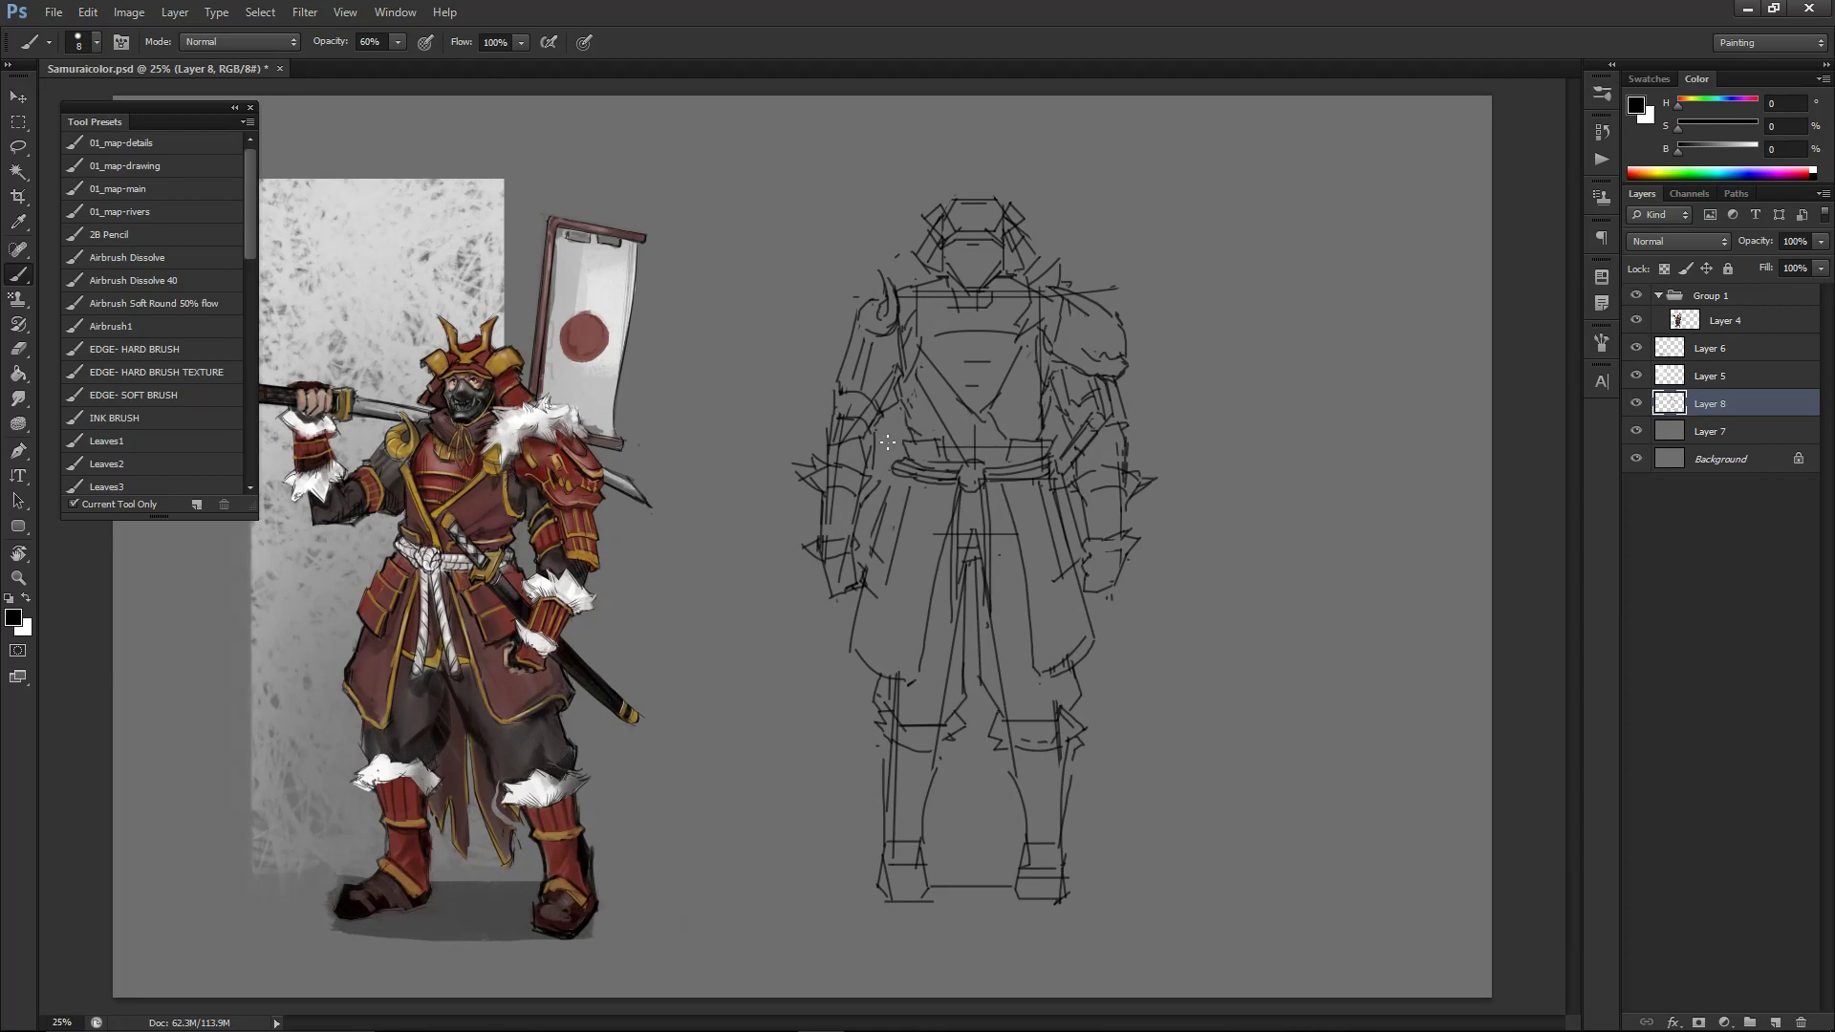
# - Erase the right-hand outer edge of the coat skirt and redraw it flaring farther outward
pyautogui.press('e')
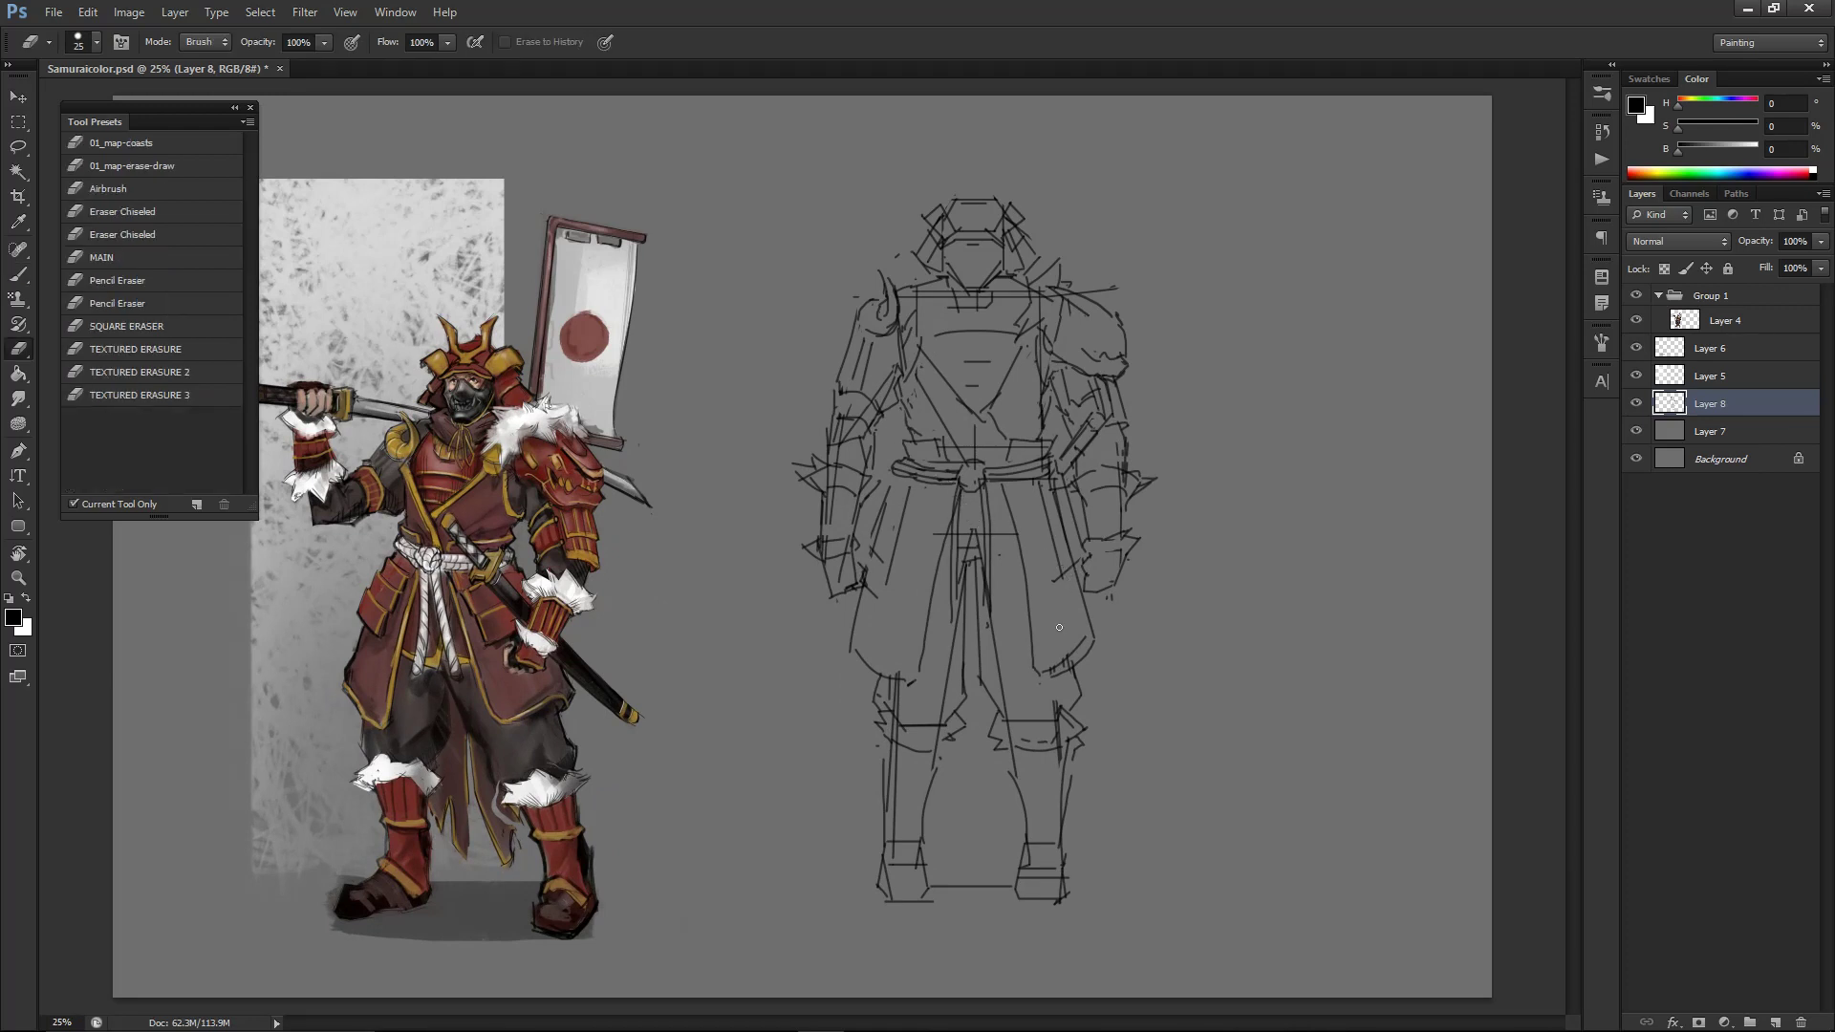
pyautogui.moveTo(1060, 526); pyautogui.dragTo(1069, 548)
pyautogui.press('b')
pyautogui.press('e')
pyautogui.press('b')
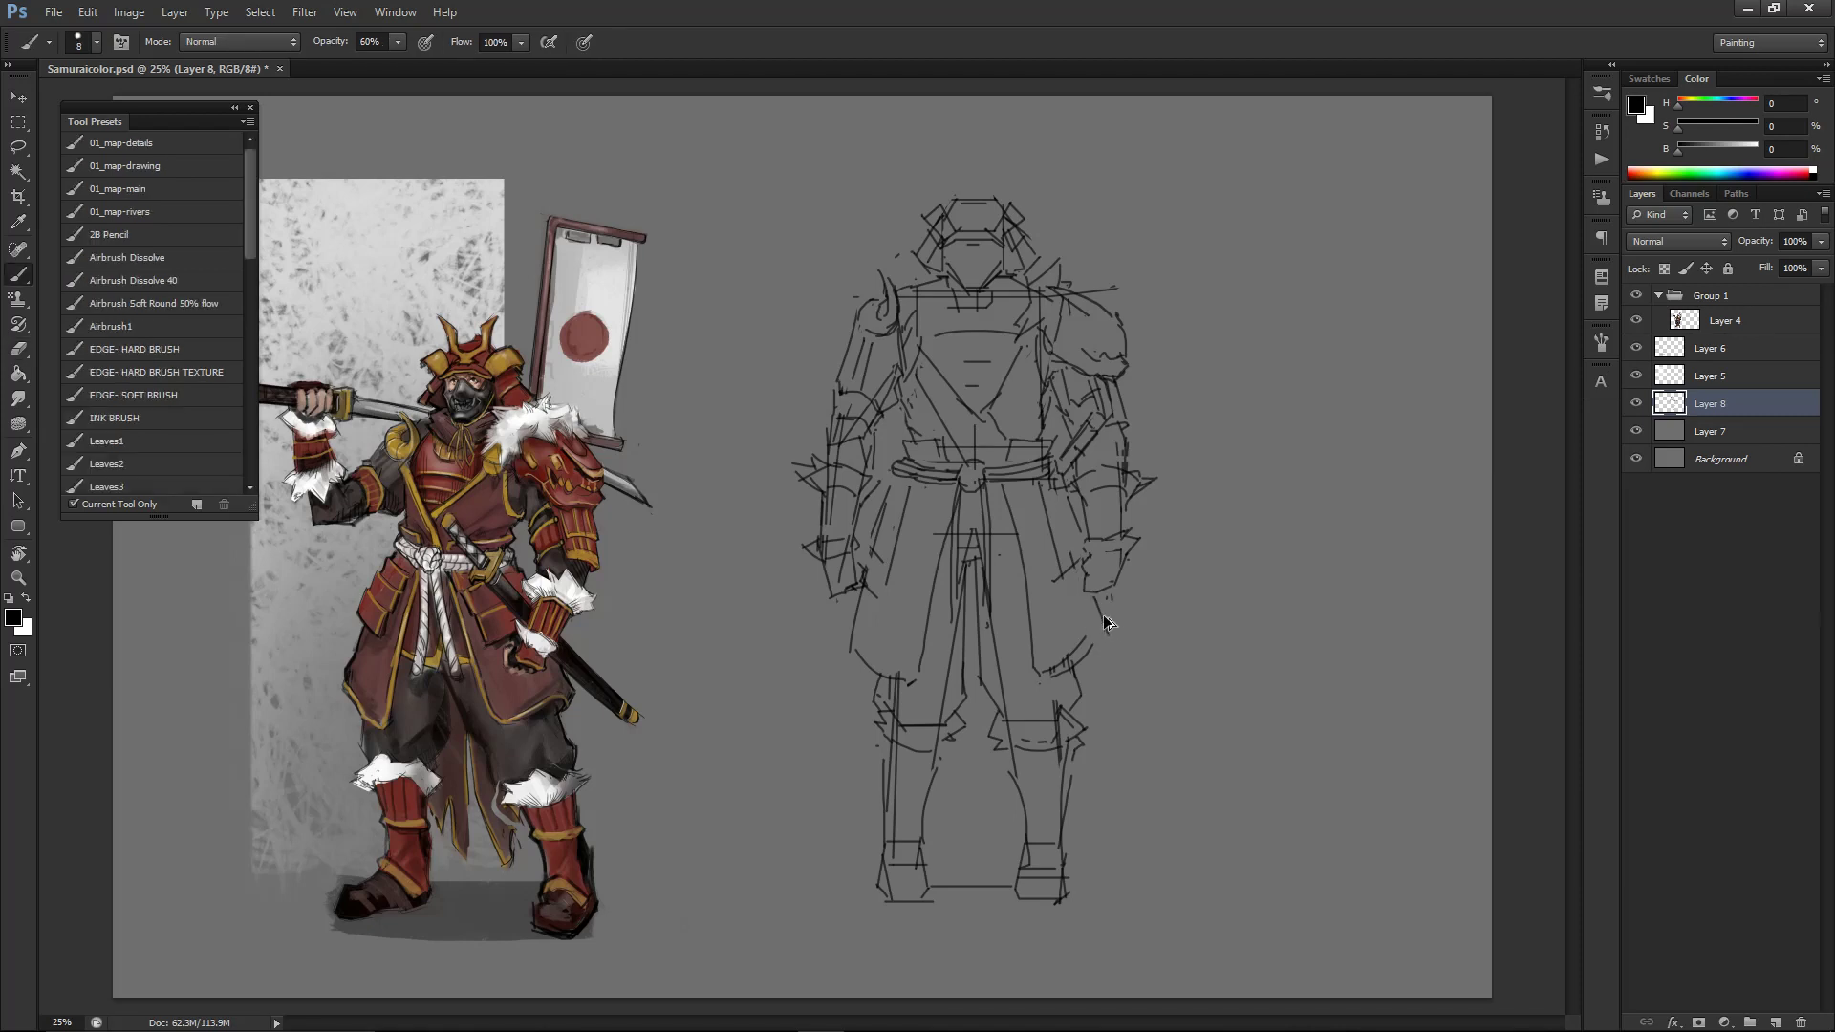
pyautogui.moveTo(1095, 597); pyautogui.dragTo(1106, 650)
# - Redraw the coat skirt's right-hand hem to meet the wider edge, and check the figure by mirroring the canvas and restoring it
pyautogui.press('e')
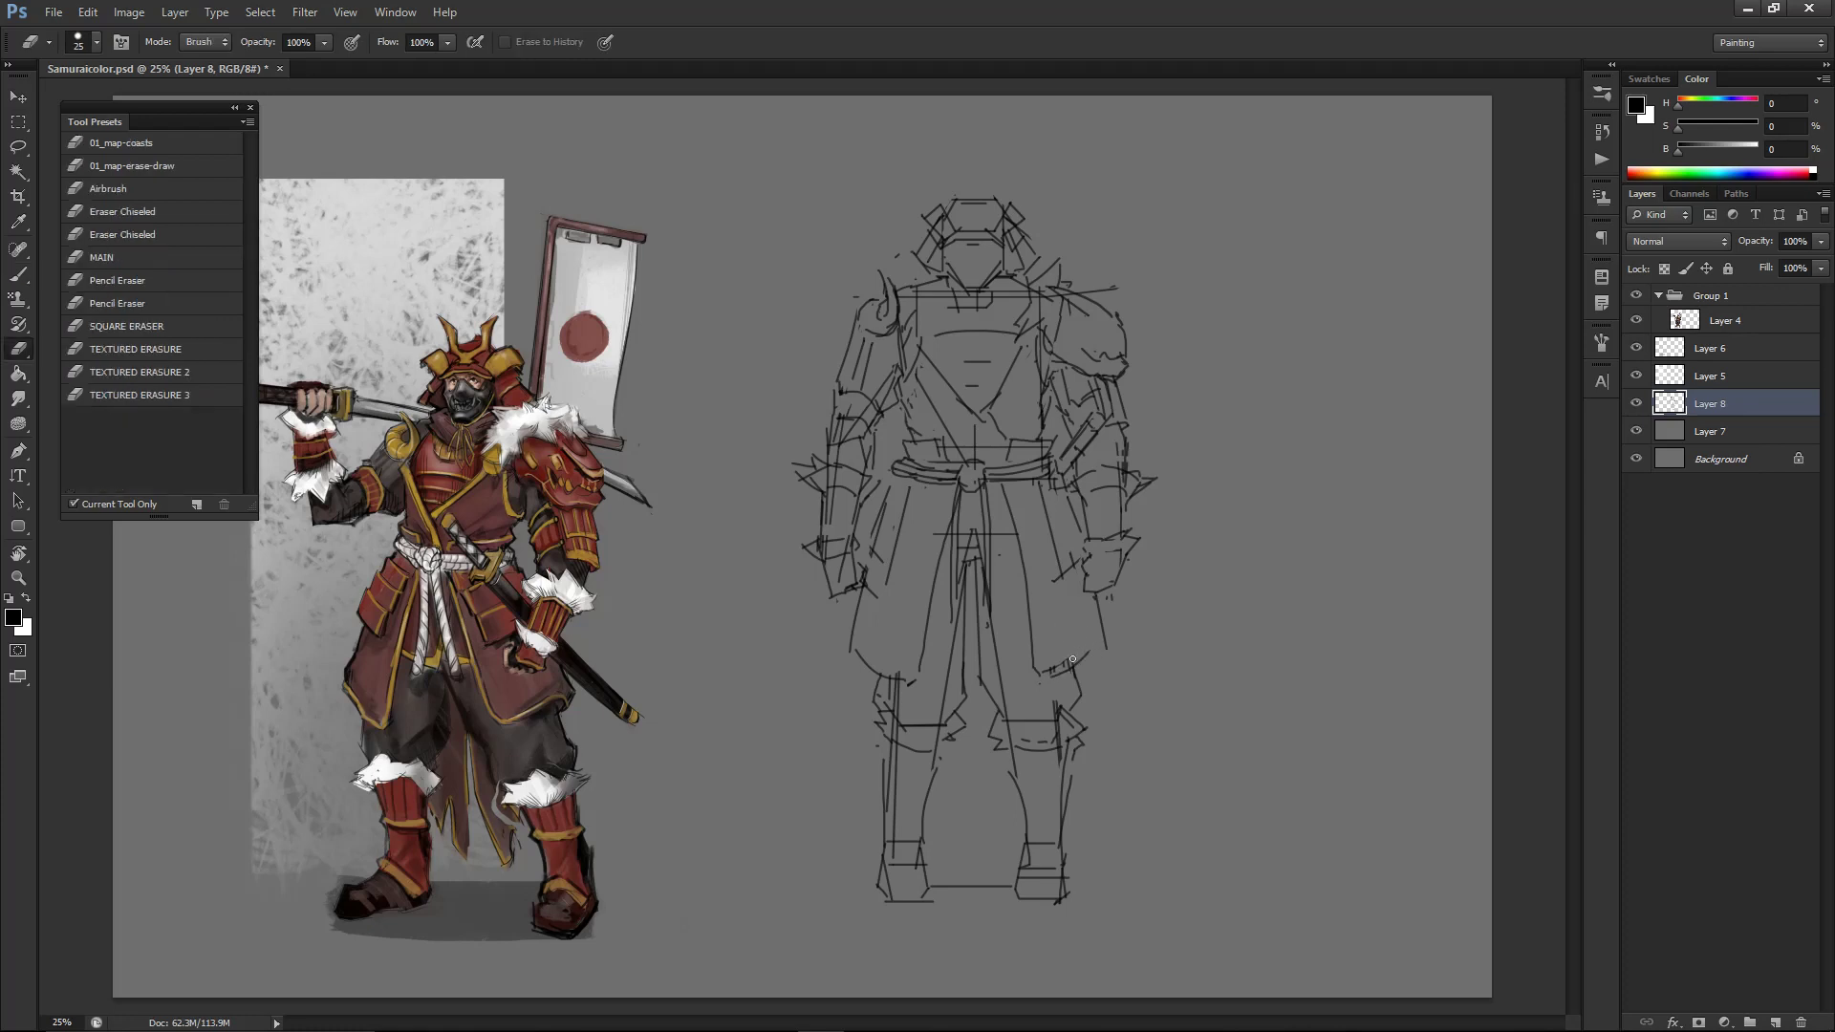
pyautogui.press('b')
pyautogui.moveTo(1106, 633); pyautogui.dragTo(1062, 674)
pyautogui.press('e')
pyautogui.press('b')
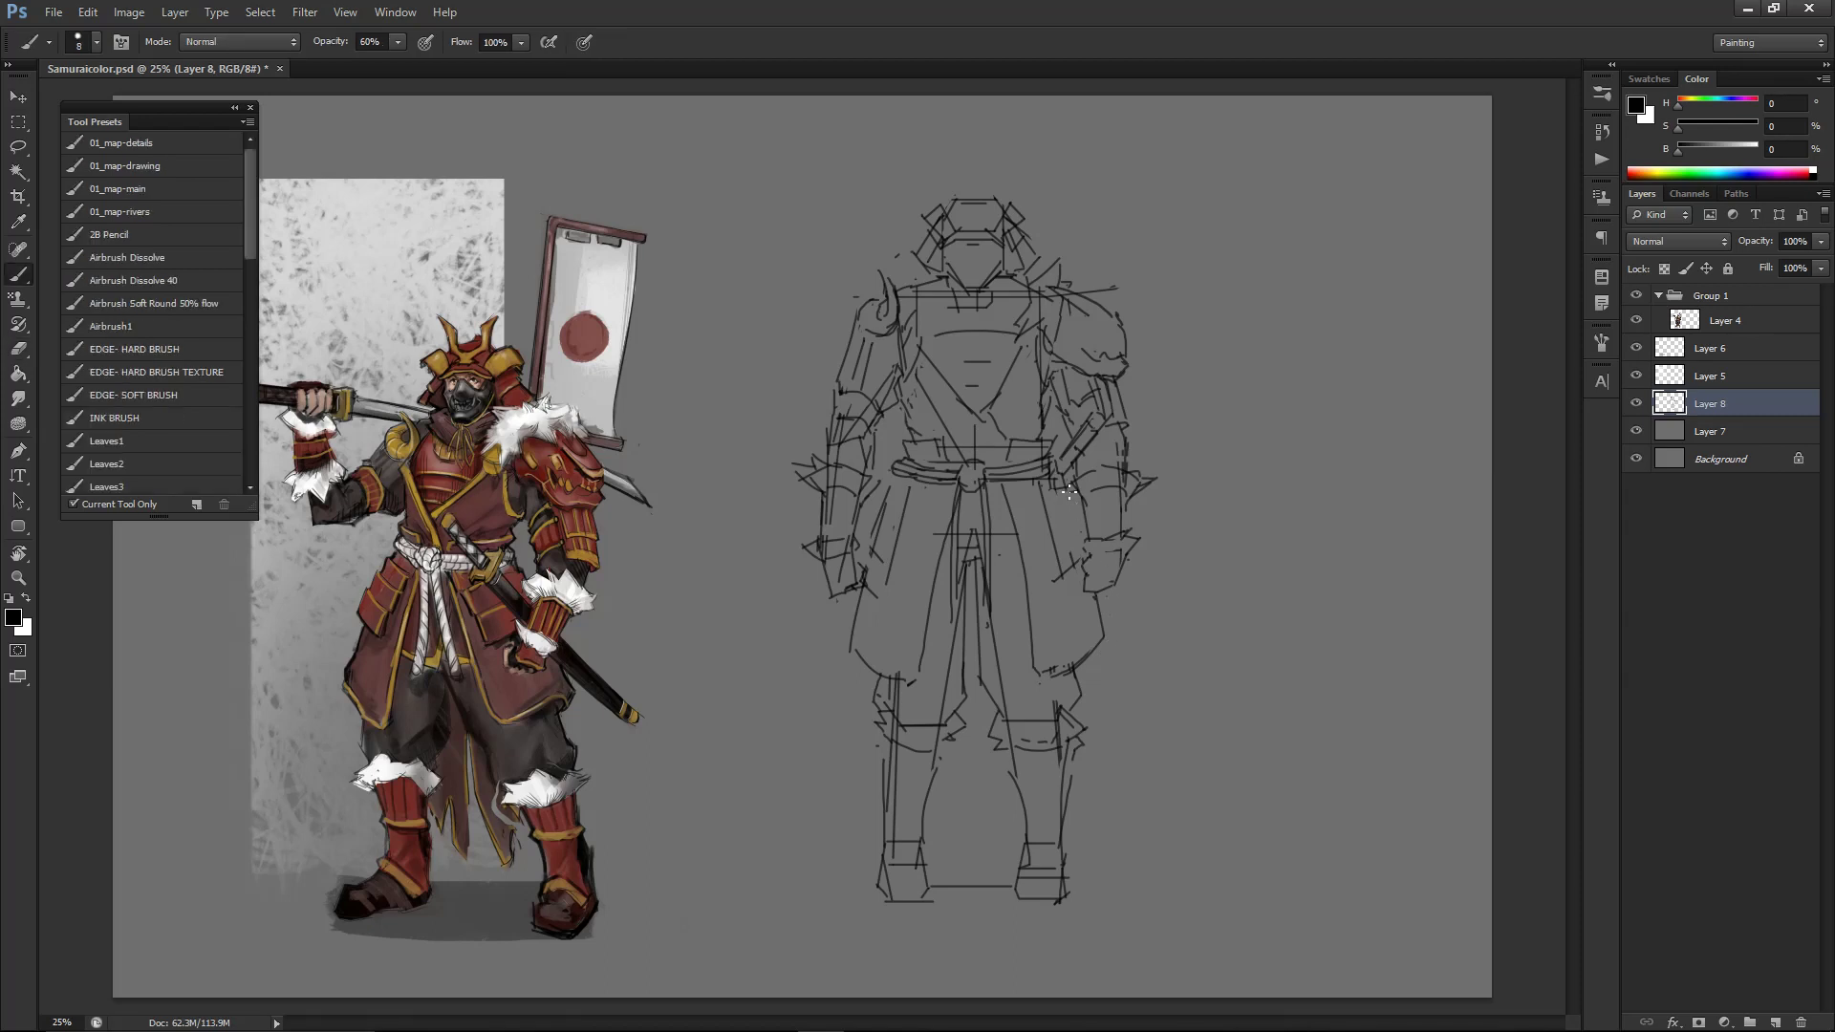
pyautogui.hotkey('ctrl', '-')
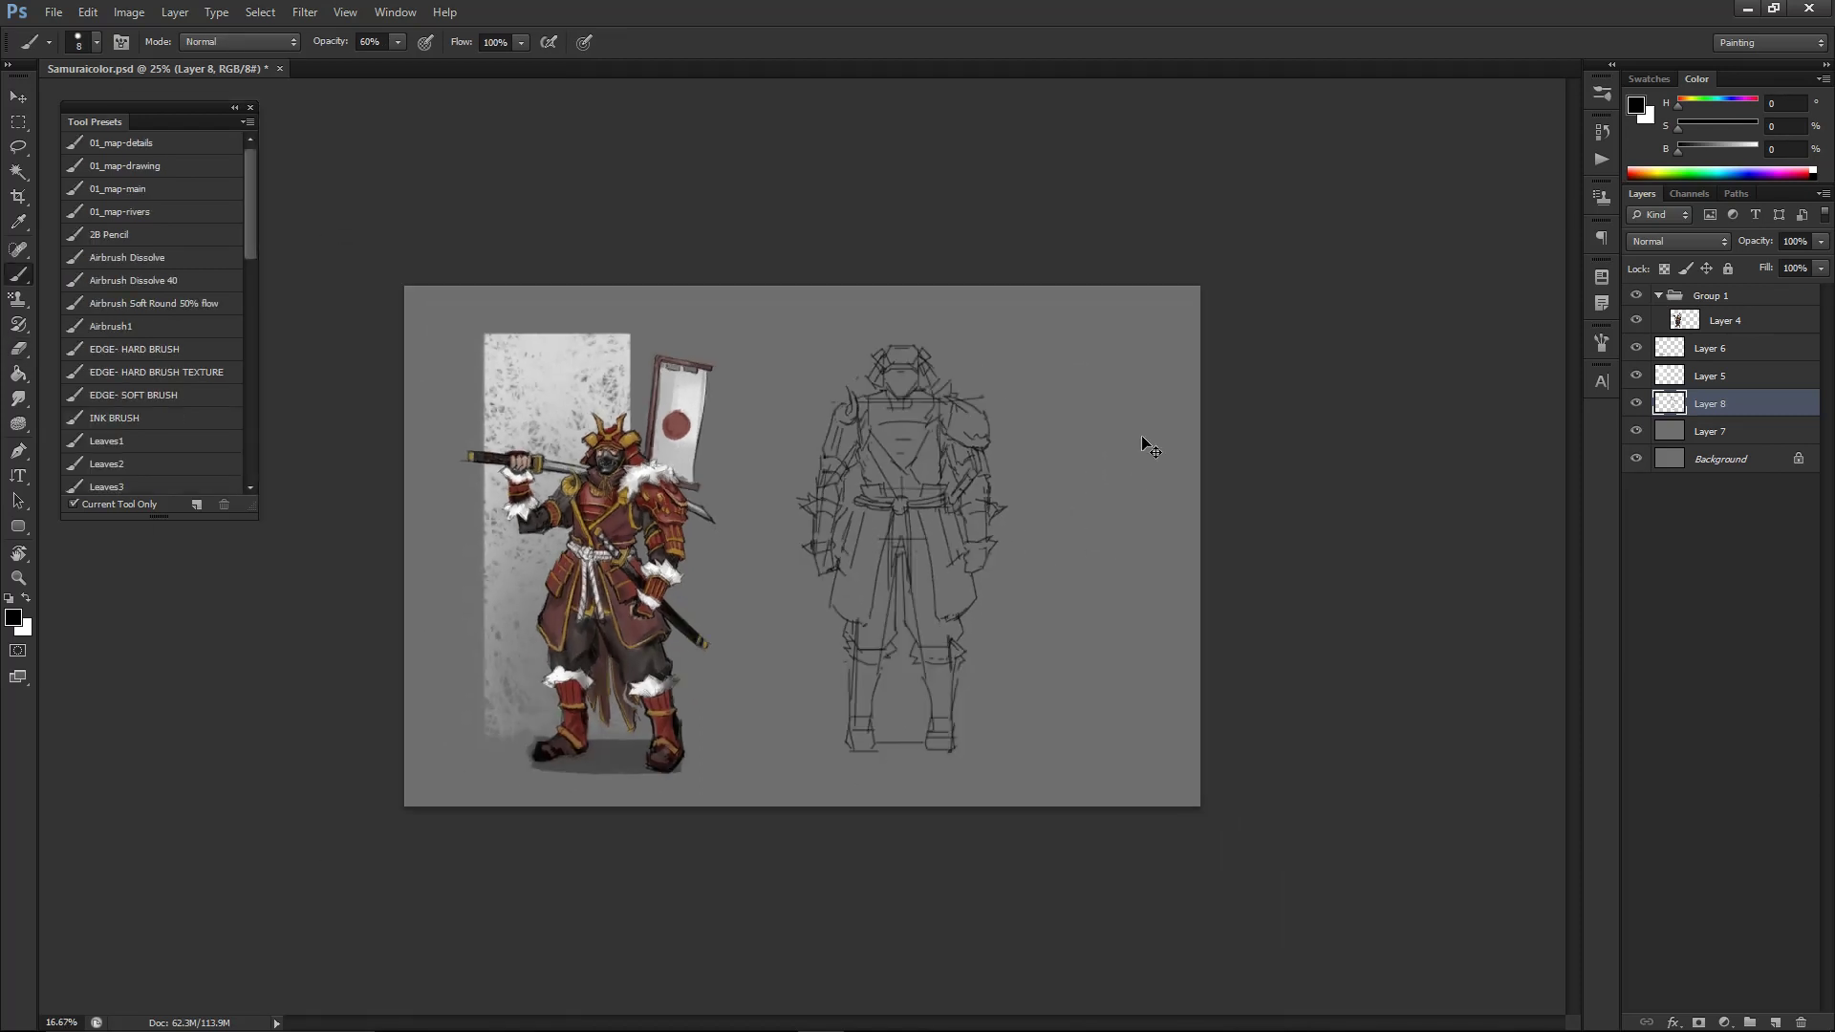
pyautogui.hotkey('ctrl', 'shift', 'h')
pyautogui.hotkey('ctrl', 'shift', 'h')
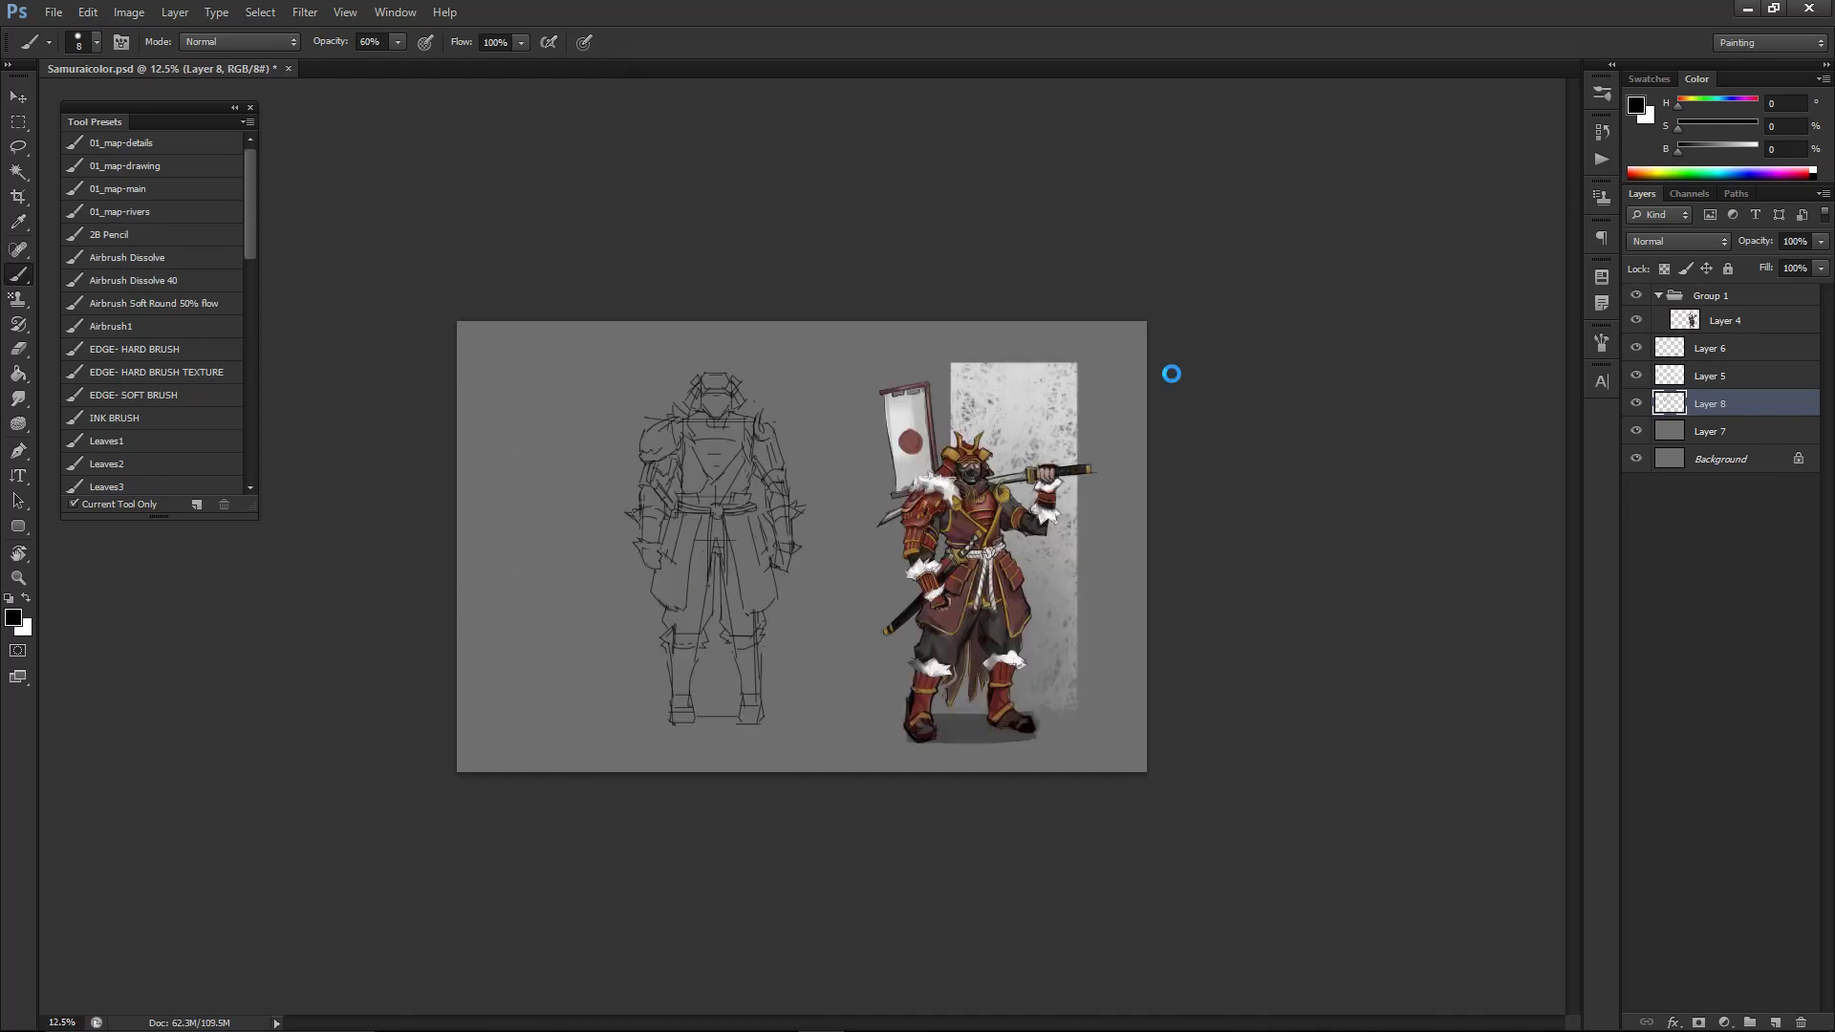
pyautogui.hotkey('ctrl', '+')
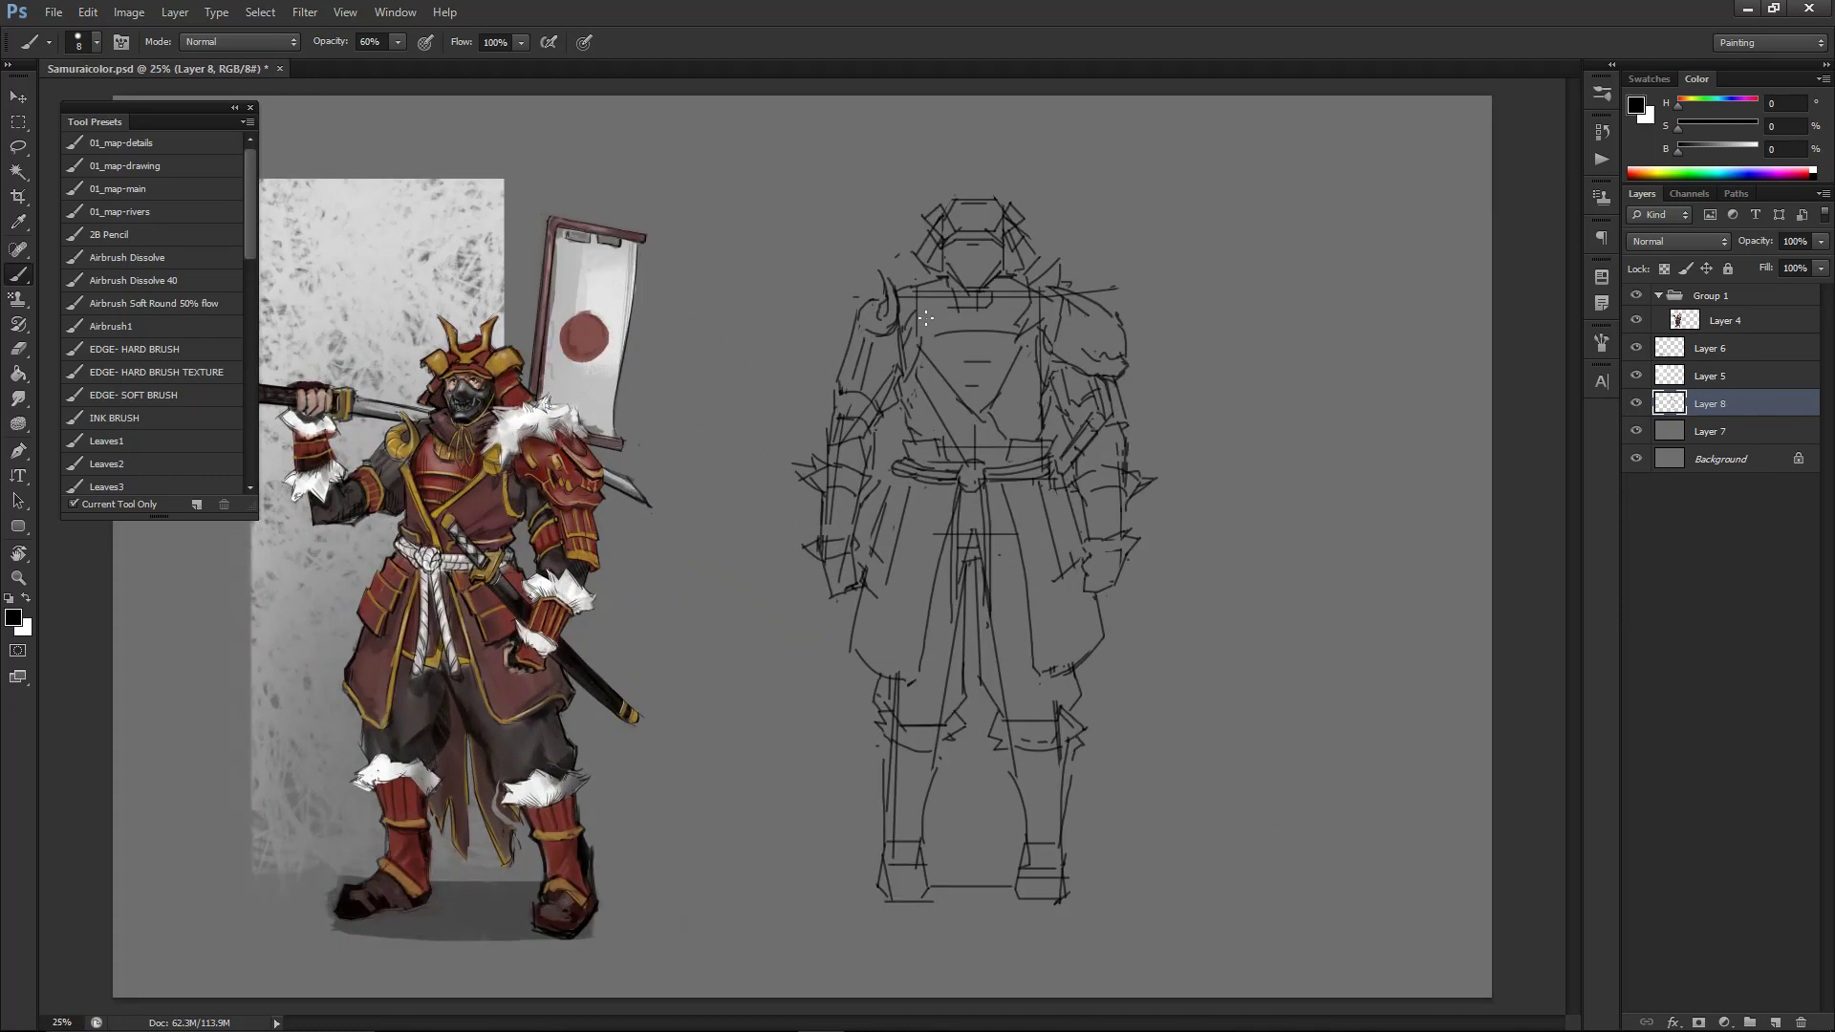
# - Lasso the helmeted head, shift it slightly up from the shoulders, and clear the selection
pyautogui.moveTo(924, 290)
pyautogui.mouseDown()
pyautogui.moveTo(982, 322)
pyautogui.moveTo(1026, 289)
pyautogui.mouseUp()
pyautogui.press('l')
pyautogui.moveTo(942, 168)
pyautogui.mouseDown()
pyautogui.moveTo(896, 257)
pyautogui.moveTo(912, 274)
pyautogui.moveTo(1012, 285)
pyautogui.moveTo(1066, 248)
pyautogui.moveTo(944, 168)
pyautogui.mouseUp()
pyautogui.moveTo(984, 236); pyautogui.dragTo(984, 242)
pyautogui.hotkey('ctrl', 'd')
# - Sketch a collar around the neck, erase the old neck and guide lines beneath it, and review the whole figure
pyautogui.press('b')
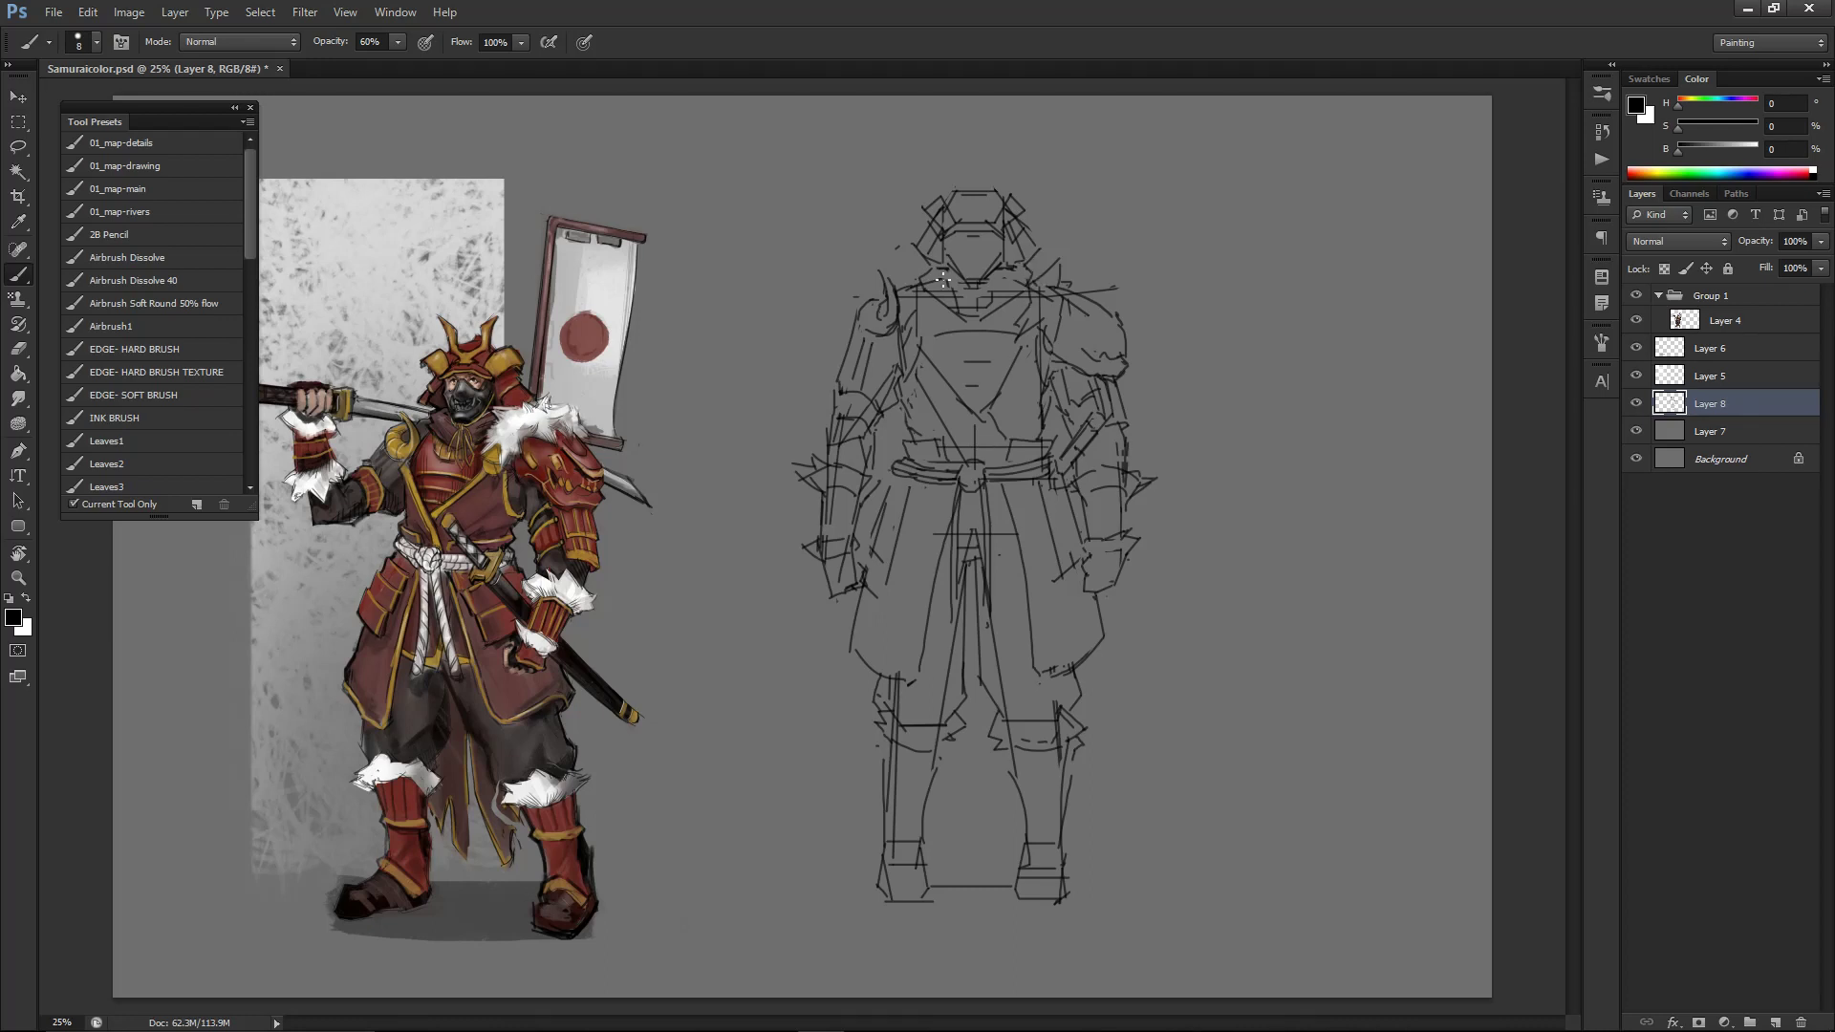
pyautogui.press('e')
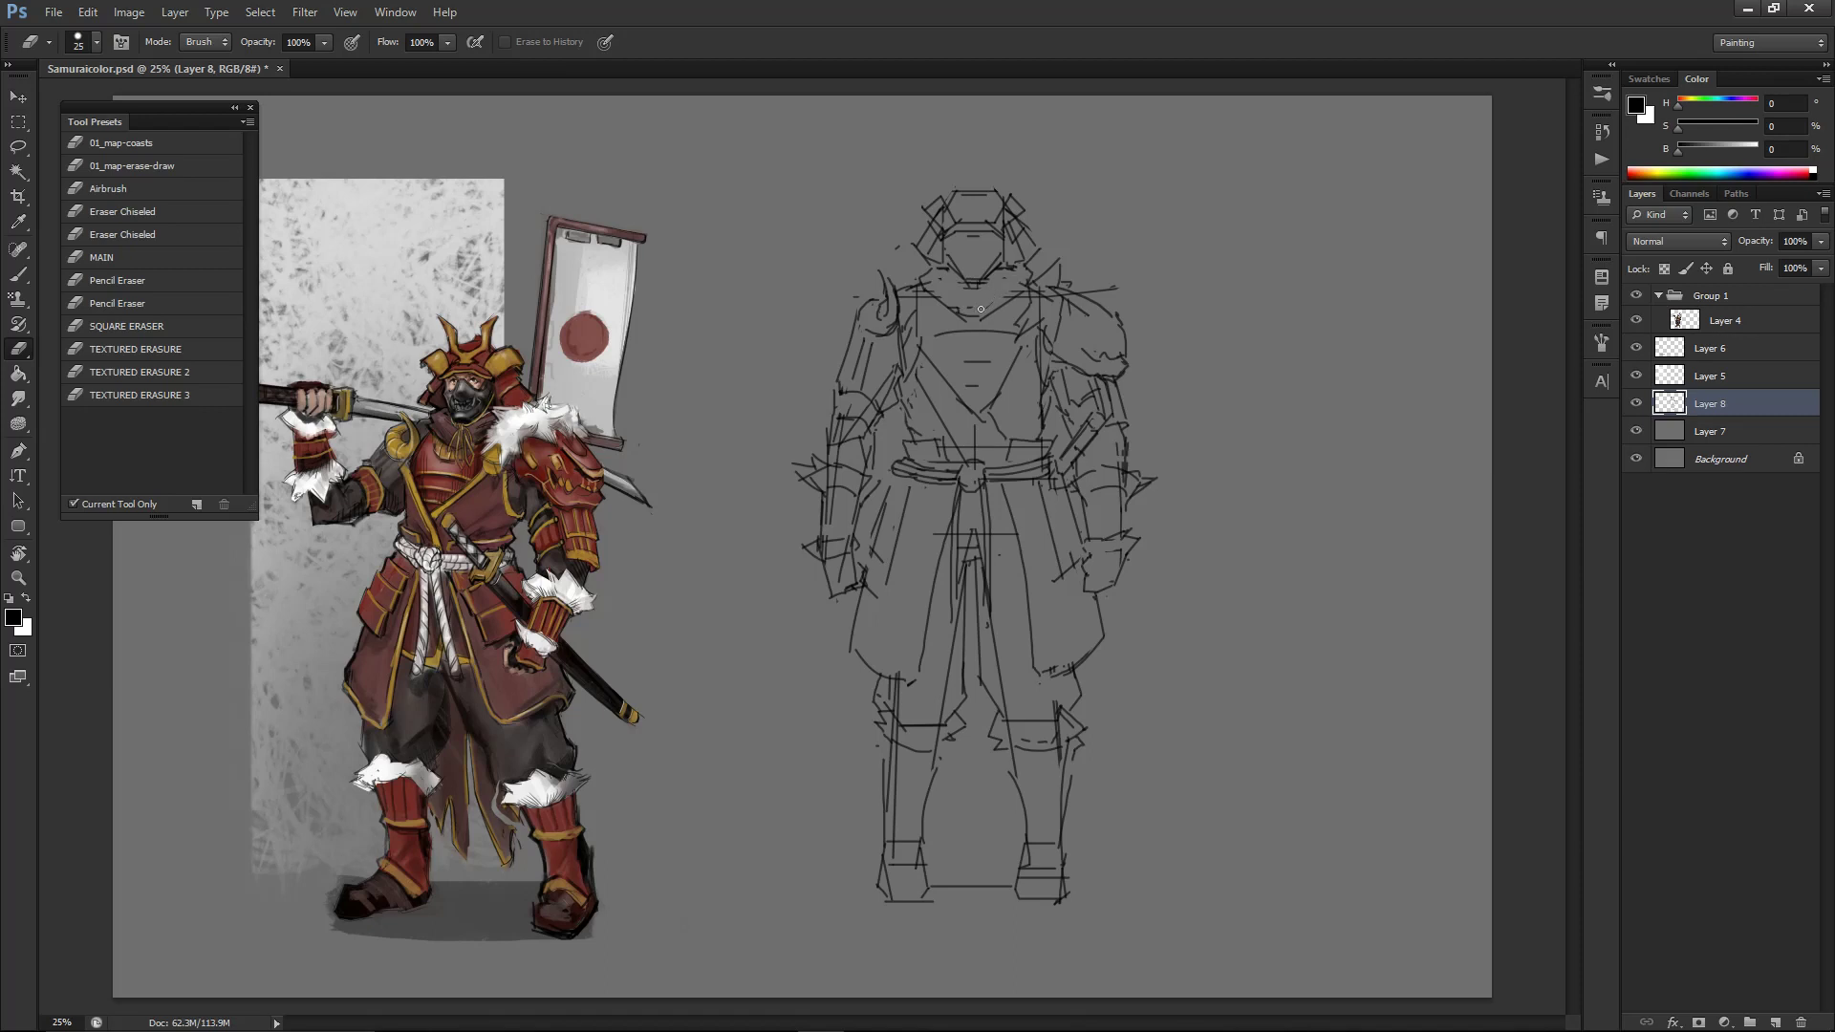
pyautogui.hotkey('ctrl', '-')
pyautogui.hotkey('ctrl', '-')
pyautogui.hotkey('ctrl', '-')
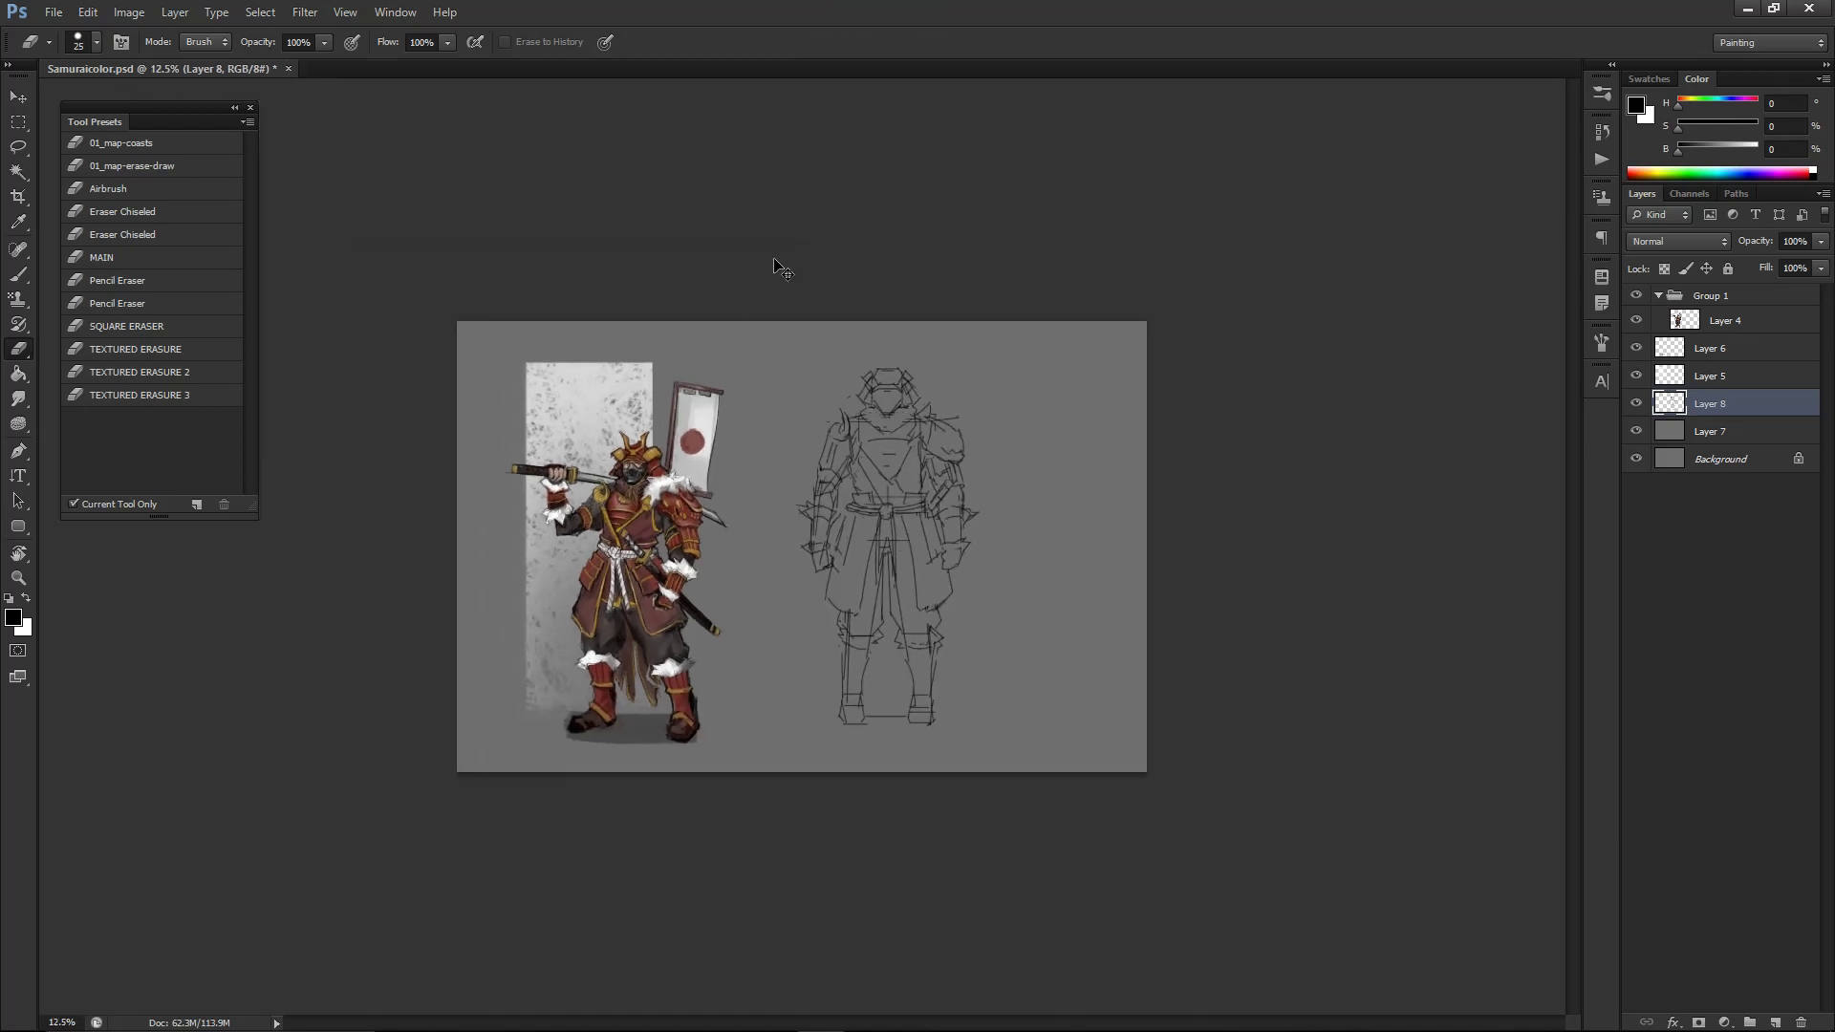
# - Review the whole sketched figure beside the finished samurai, and save the document
pyautogui.hotkey('ctrl', '+')
pyautogui.hotkey('ctrl', '+')
pyautogui.hotkey('ctrl', '-')
pyautogui.hotkey('ctrl', '-')
pyautogui.hotkey('ctrl', '+')
pyautogui.hotkey('ctrl', '+')
pyautogui.hotkey('ctrl', '+')
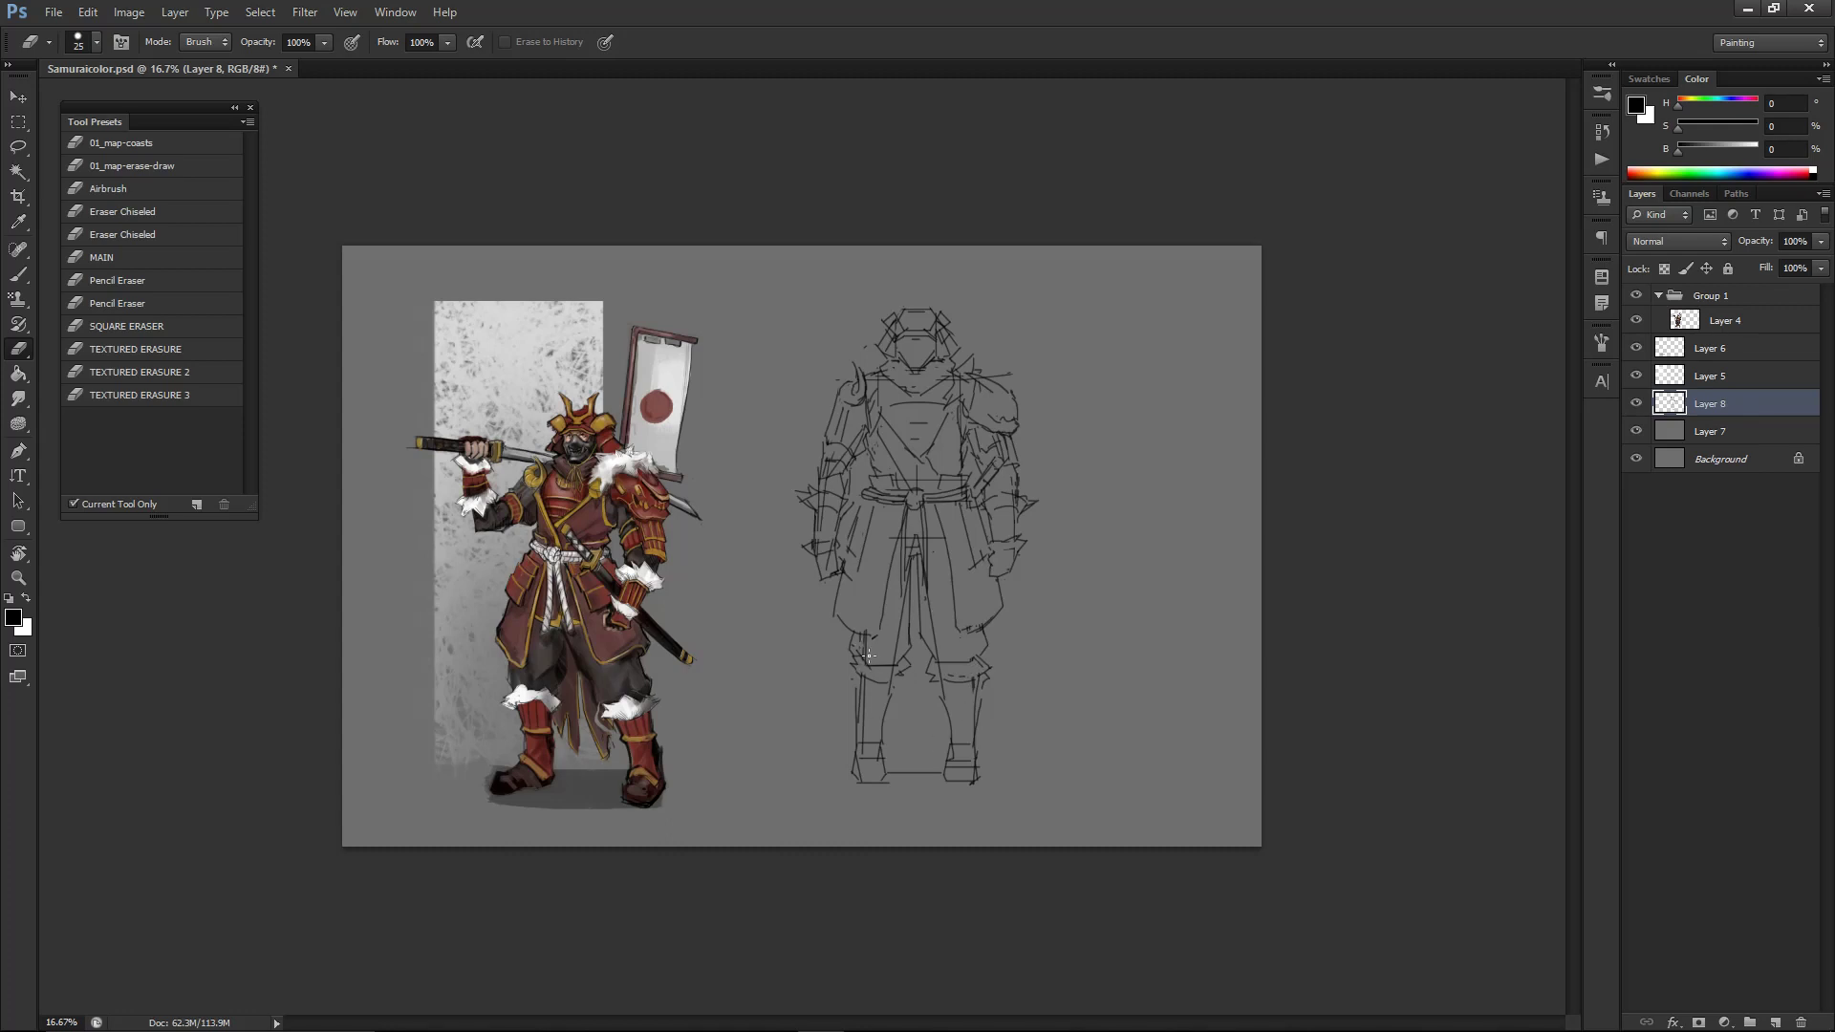
pyautogui.hotkey('ctrl', '-')
pyautogui.hotkey('ctrl', '-')
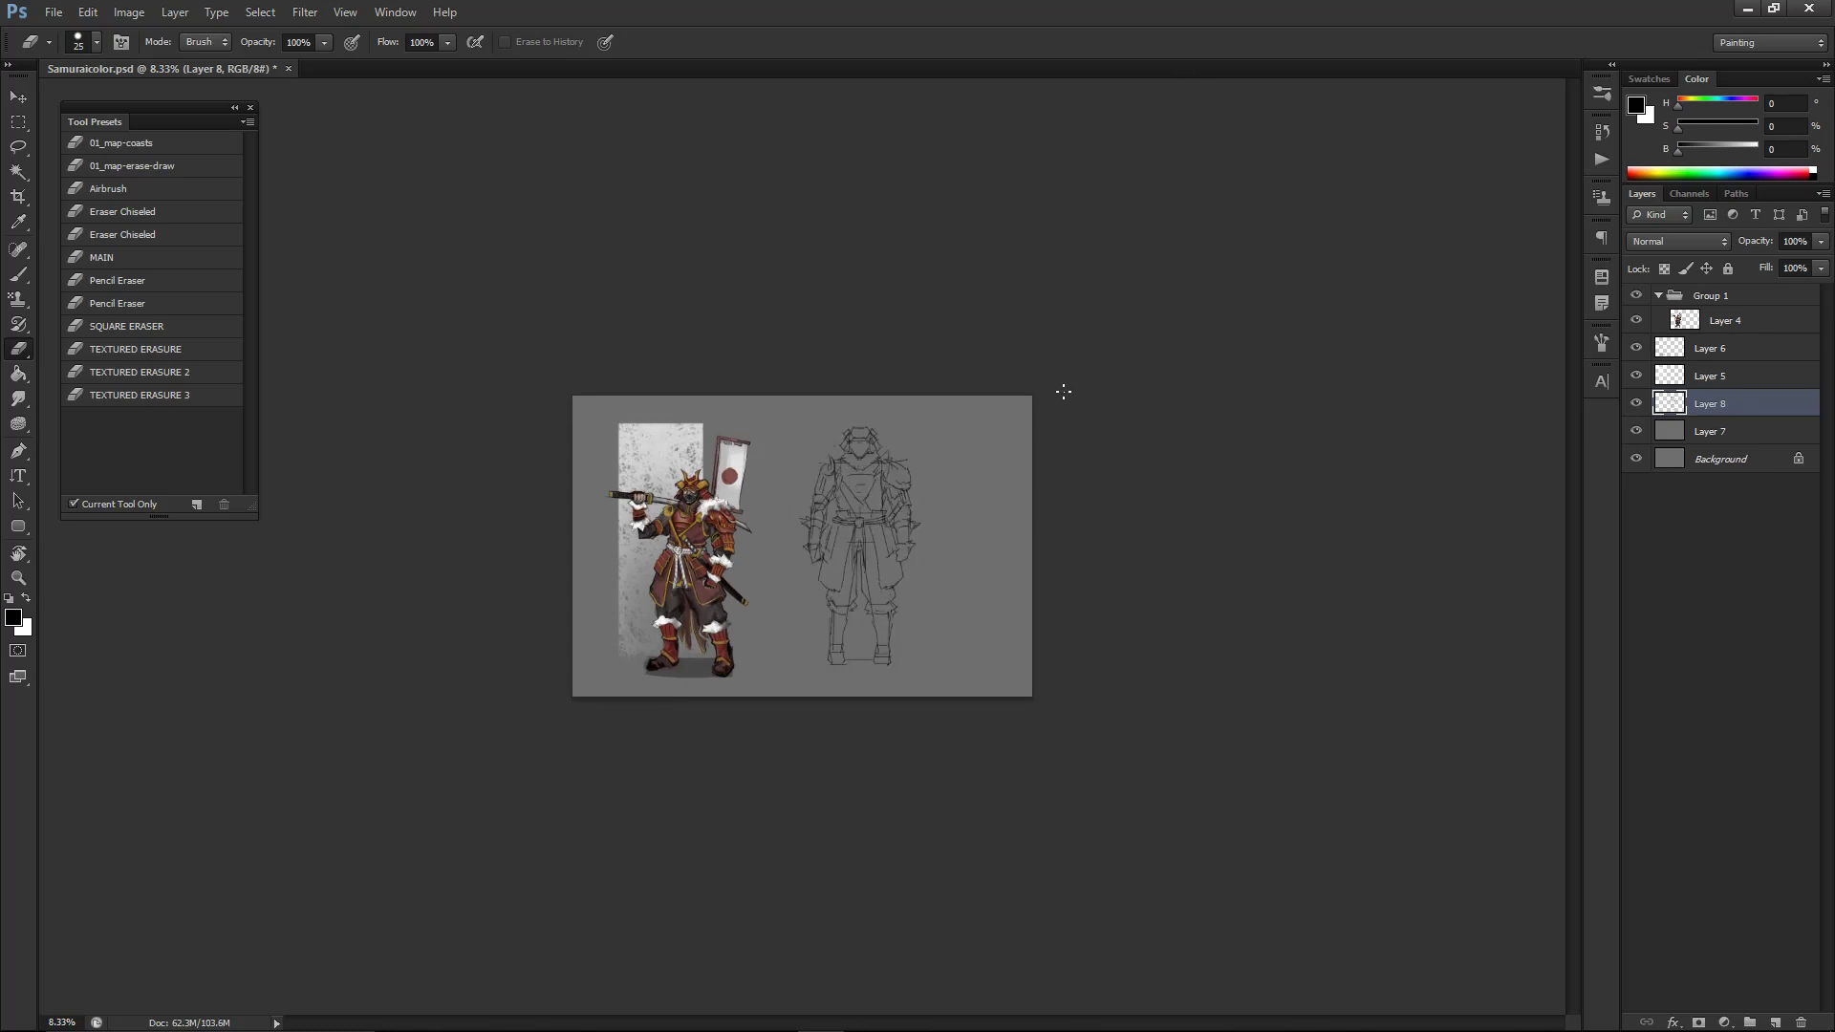
pyautogui.hotkey('ctrl', '+')
pyautogui.hotkey('ctrl', '+')
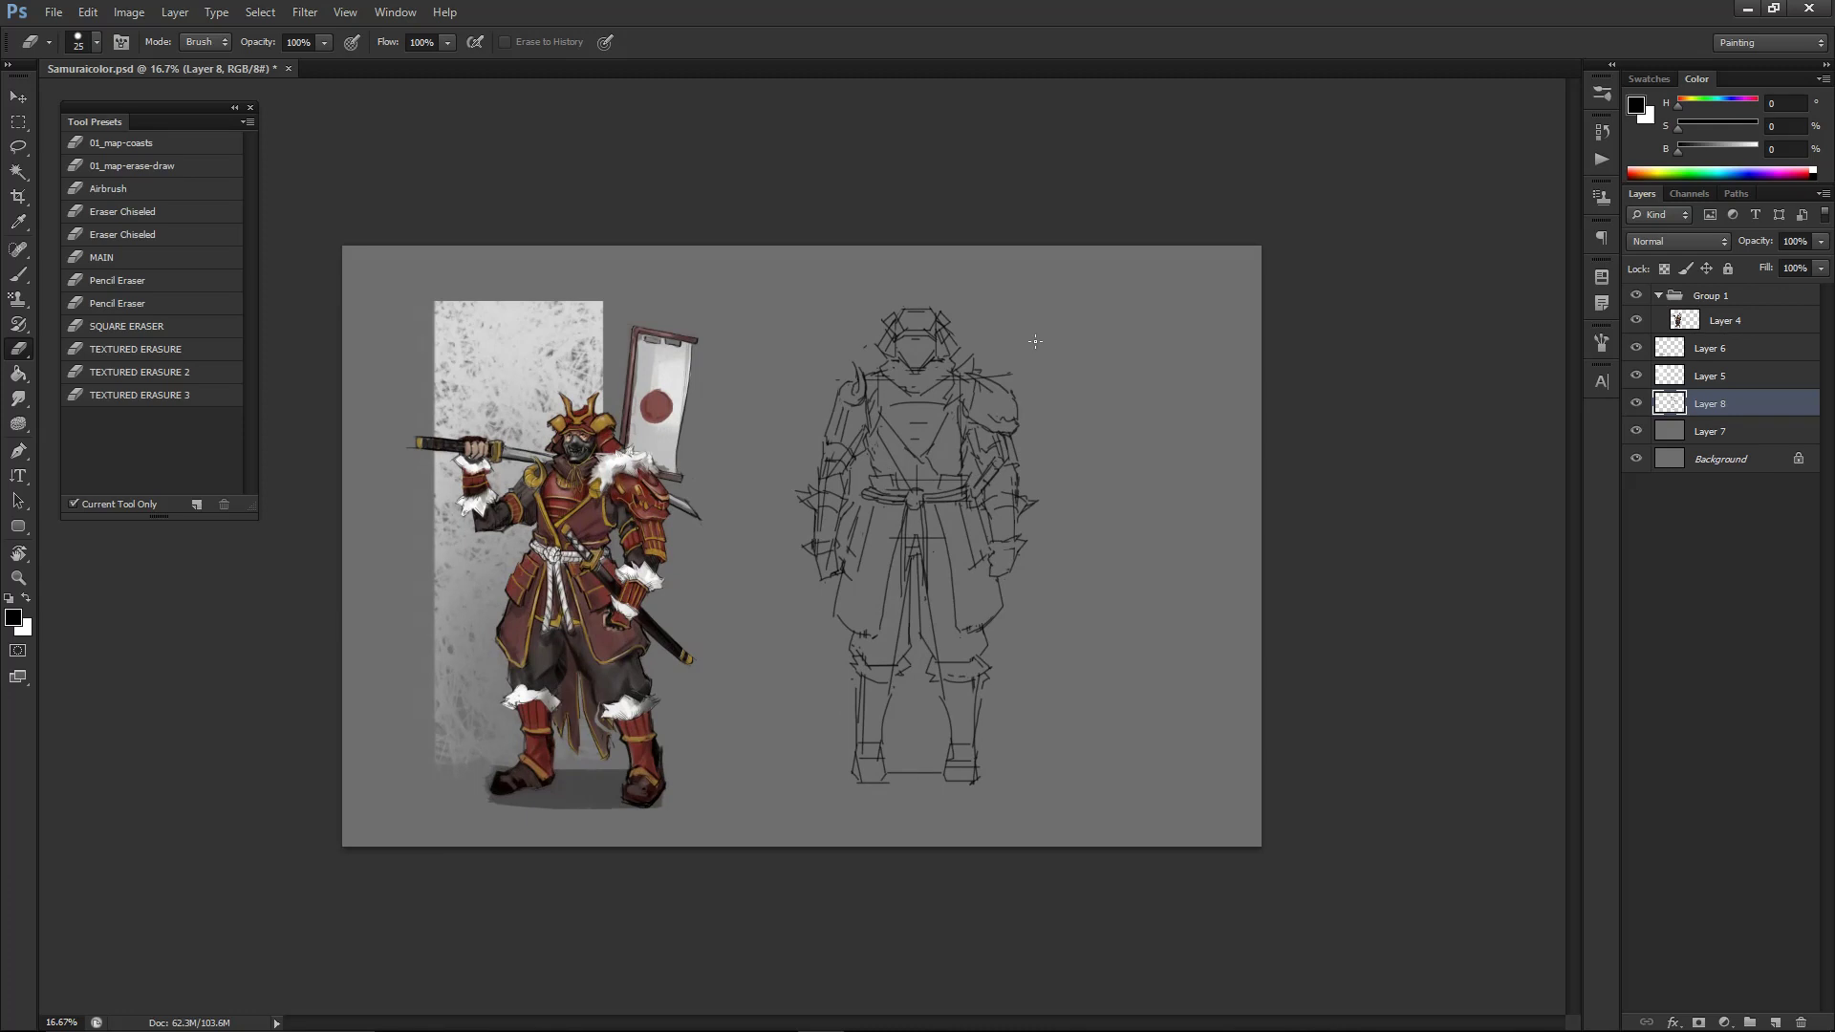
pyautogui.hotkey('ctrl', 's')
# - Rework the curved guard on the mannequin's left-hand shoulder, undoing stray strokes and redrawing its outline
pyautogui.hotkey('ctrl', '+')
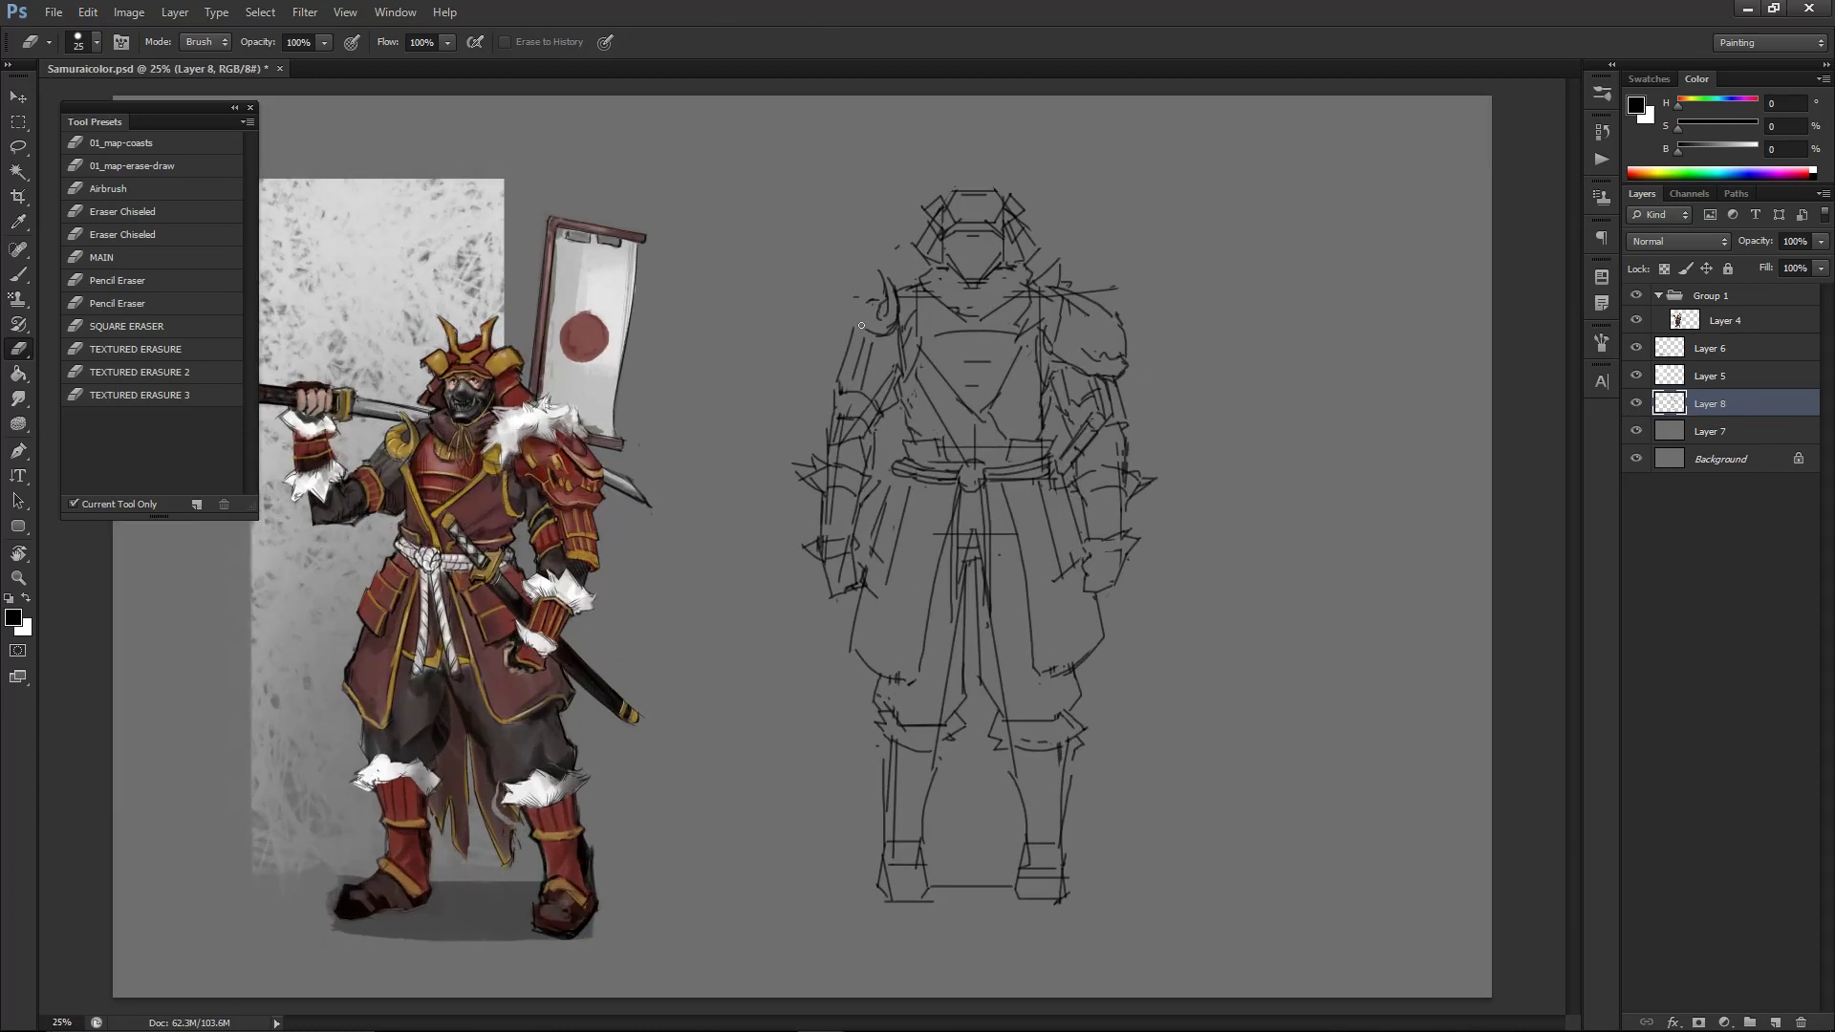
pyautogui.press('b')
pyautogui.moveTo(858, 313)
pyautogui.mouseDown()
pyautogui.moveTo(883, 334)
pyautogui.moveTo(864, 338)
pyautogui.mouseUp()
pyautogui.hotkey('ctrl', 'z')
pyautogui.hotkey('ctrl', 'alt', 'z')
pyautogui.hotkey('ctrl', 'alt', 'z')
pyautogui.press('e')
pyautogui.press('b')
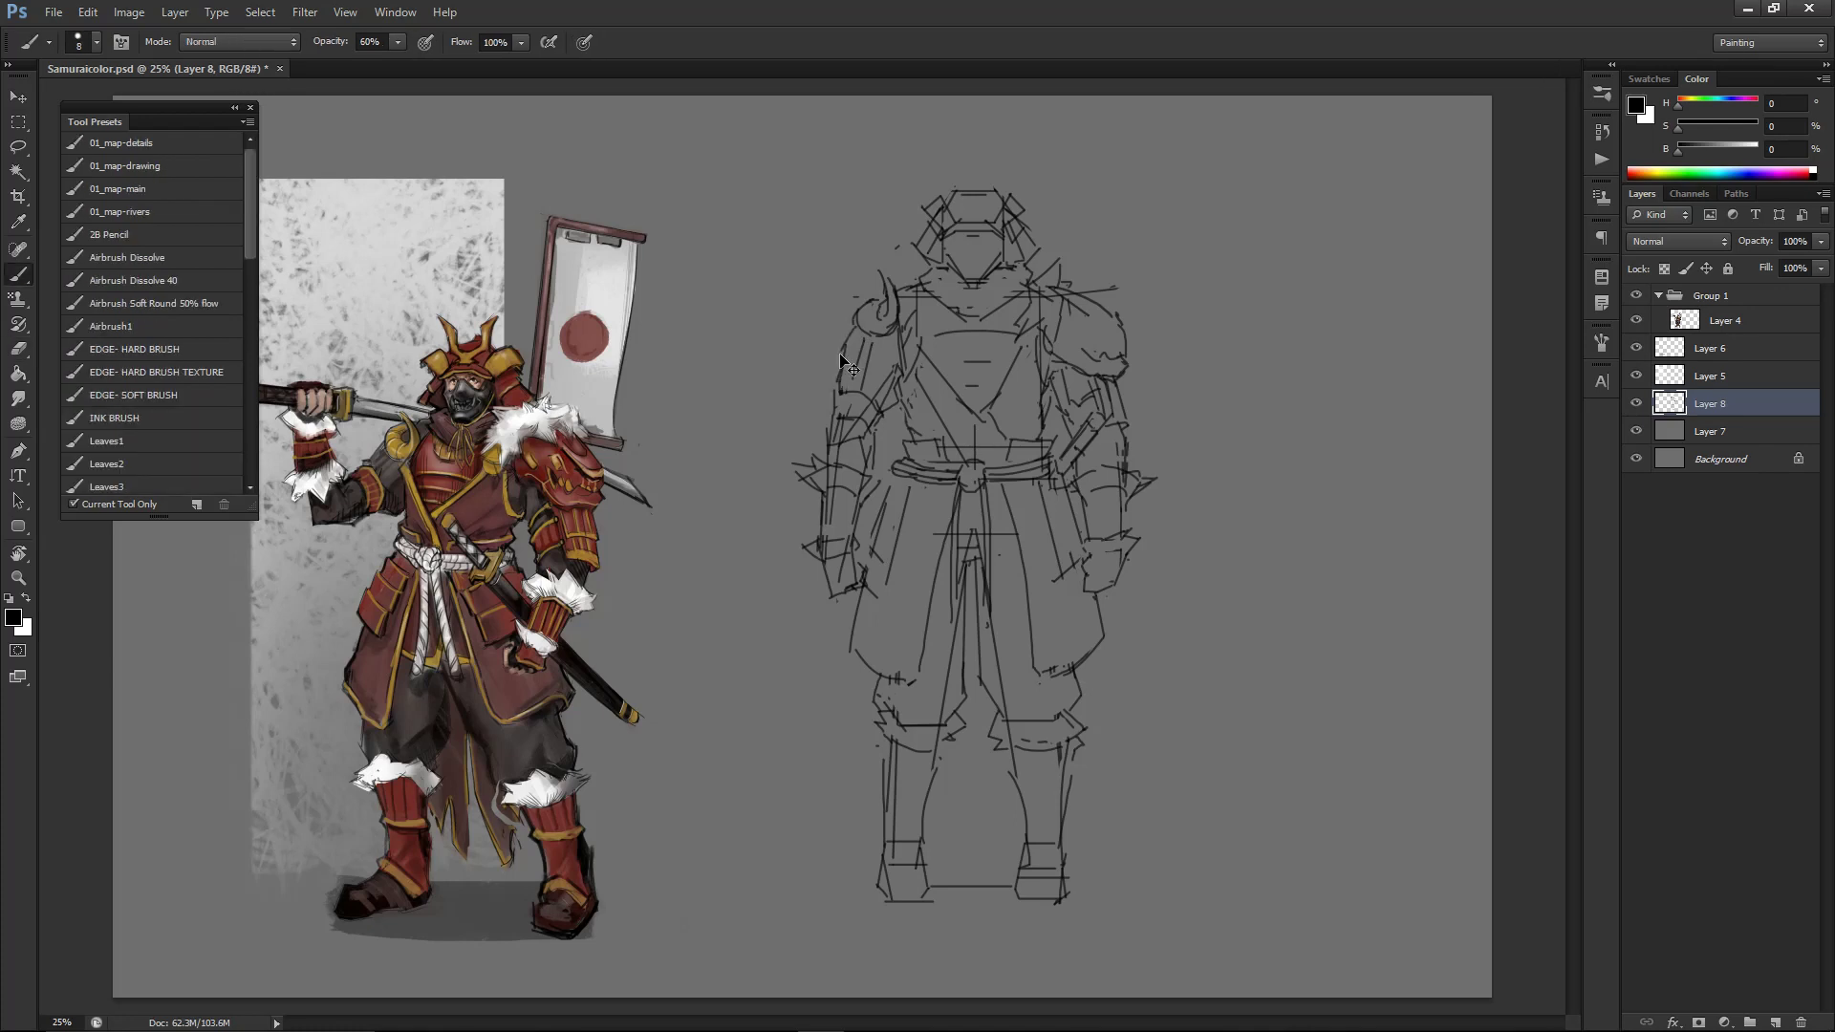
# - Lasso the inner corner of the coat skirt's right-hand hem, shift it slightly down, and clear the selection
pyautogui.press('e')
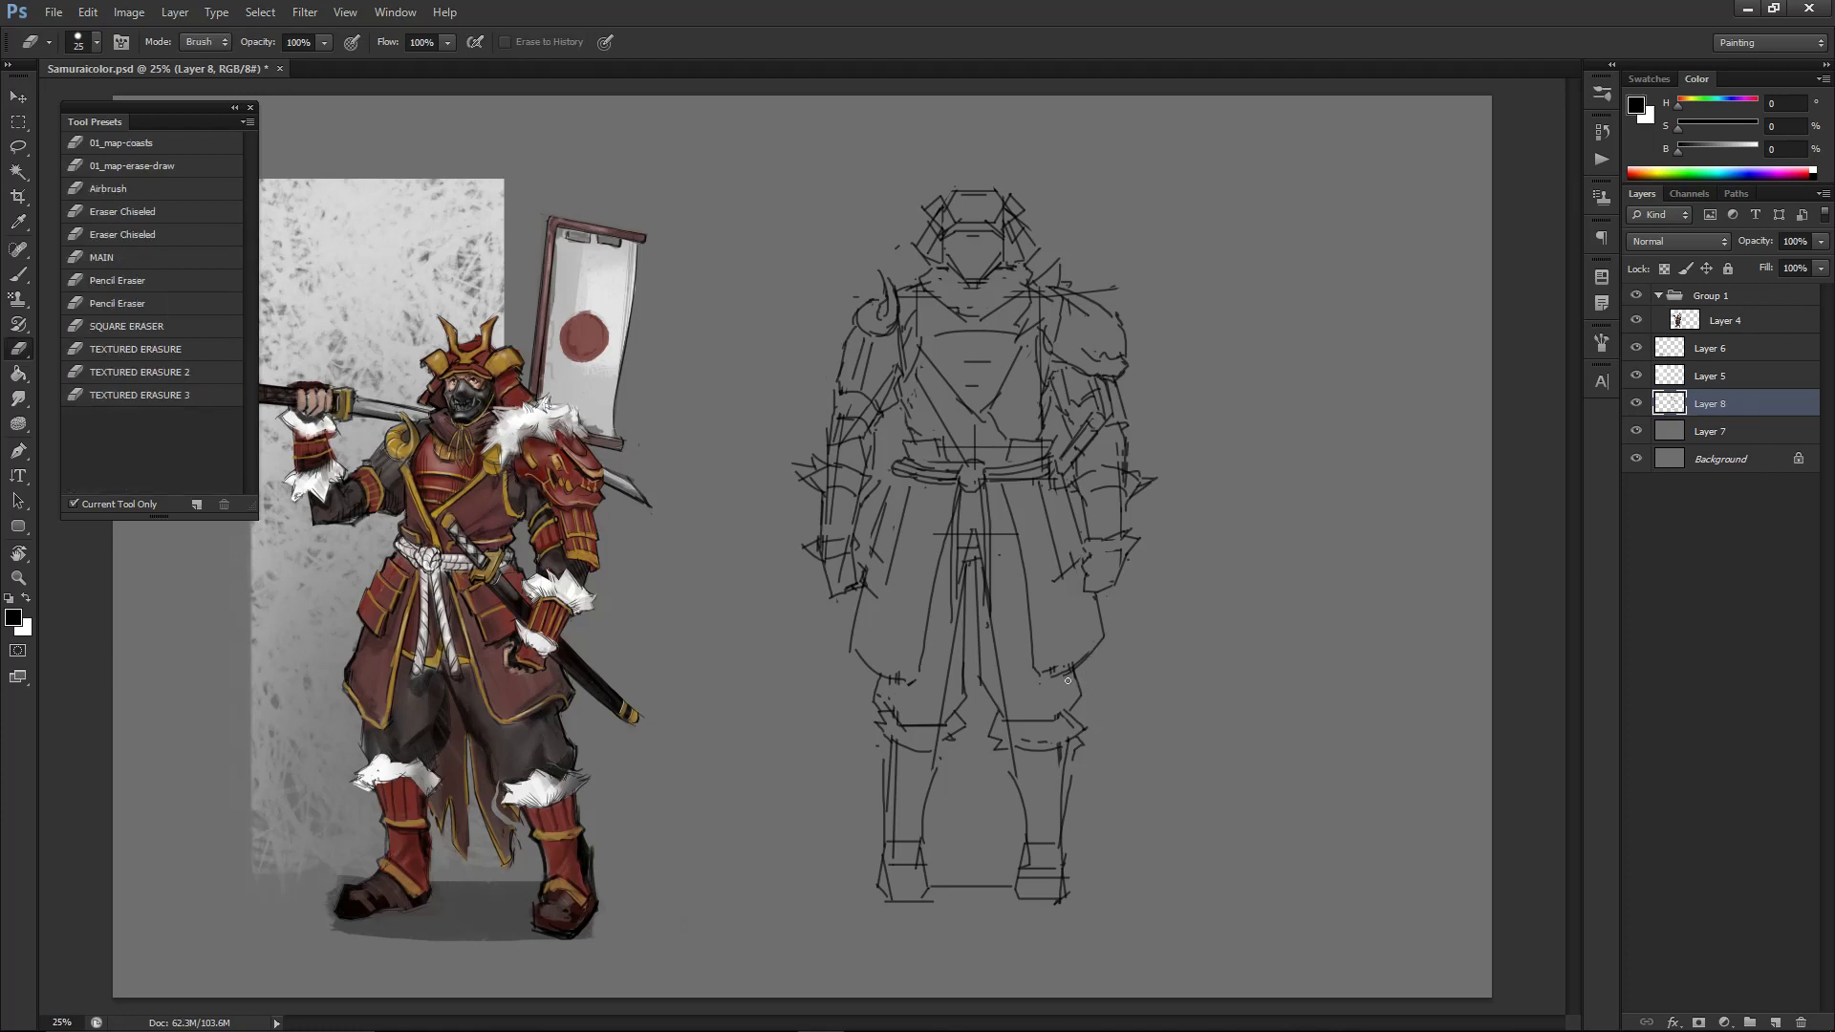
pyautogui.press('l')
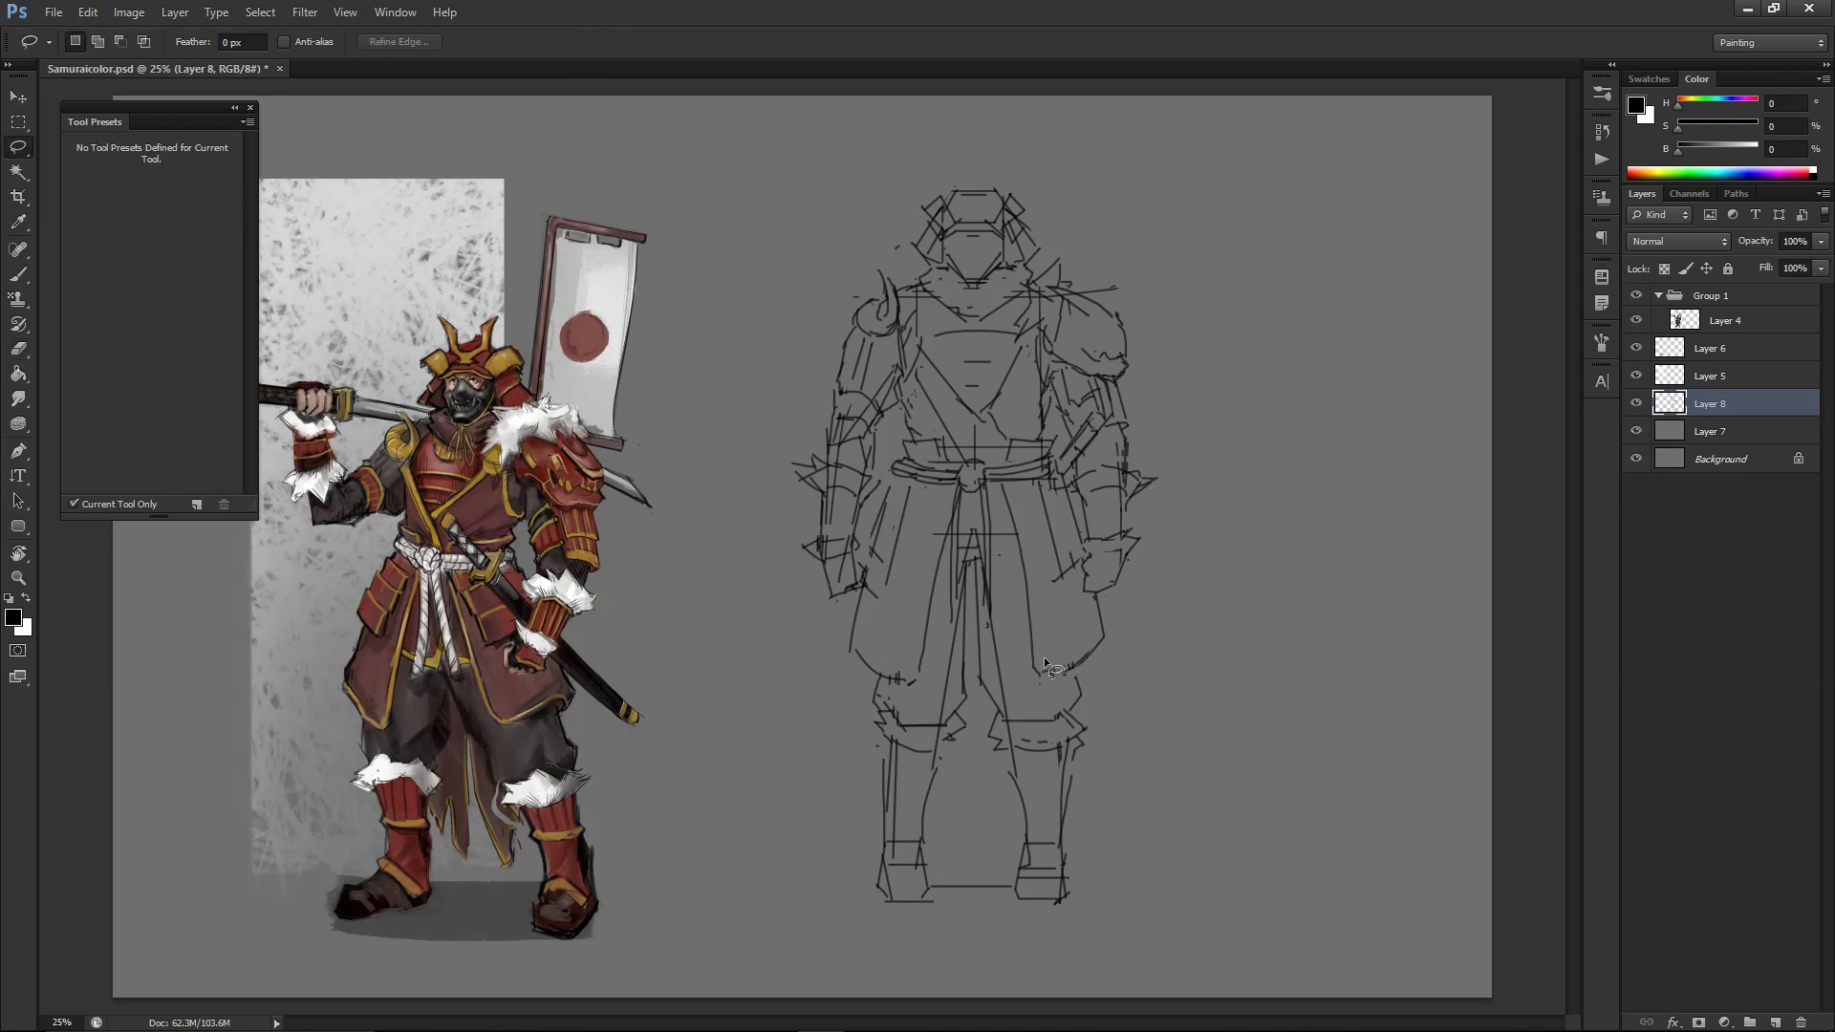
pyautogui.moveTo(1079, 672)
pyautogui.mouseDown()
pyautogui.moveTo(1113, 630)
pyautogui.moveTo(1041, 656)
pyautogui.mouseUp()
pyautogui.hotkey('ctrl', 't')
pyautogui.moveTo(1118, 668); pyautogui.dragTo(1119, 675)
pyautogui.press('Return')
pyautogui.hotkey('ctrl', 'd')
pyautogui.press('b')
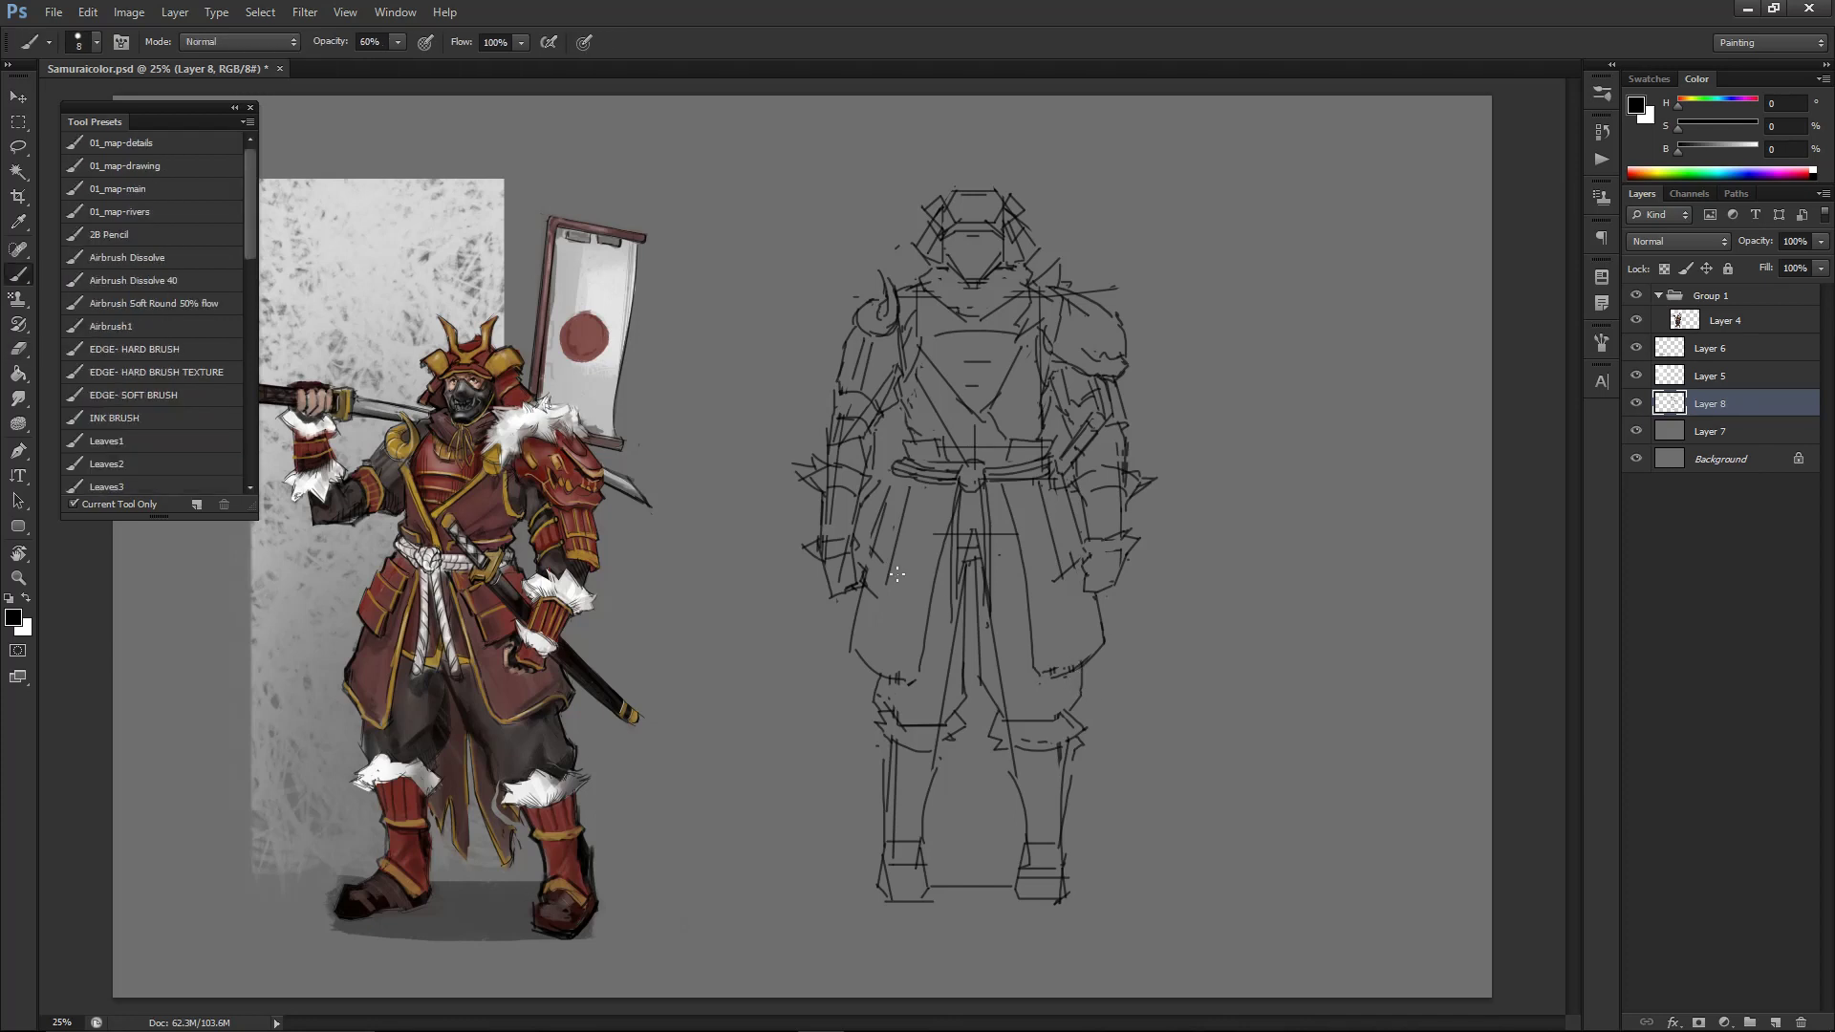
# - Erase the old guide lines between the coat panels below the belt knot
pyautogui.press('e')
pyautogui.moveTo(972, 550)
pyautogui.mouseDown()
pyautogui.moveTo(969, 532)
pyautogui.moveTo(940, 716)
pyautogui.mouseUp()
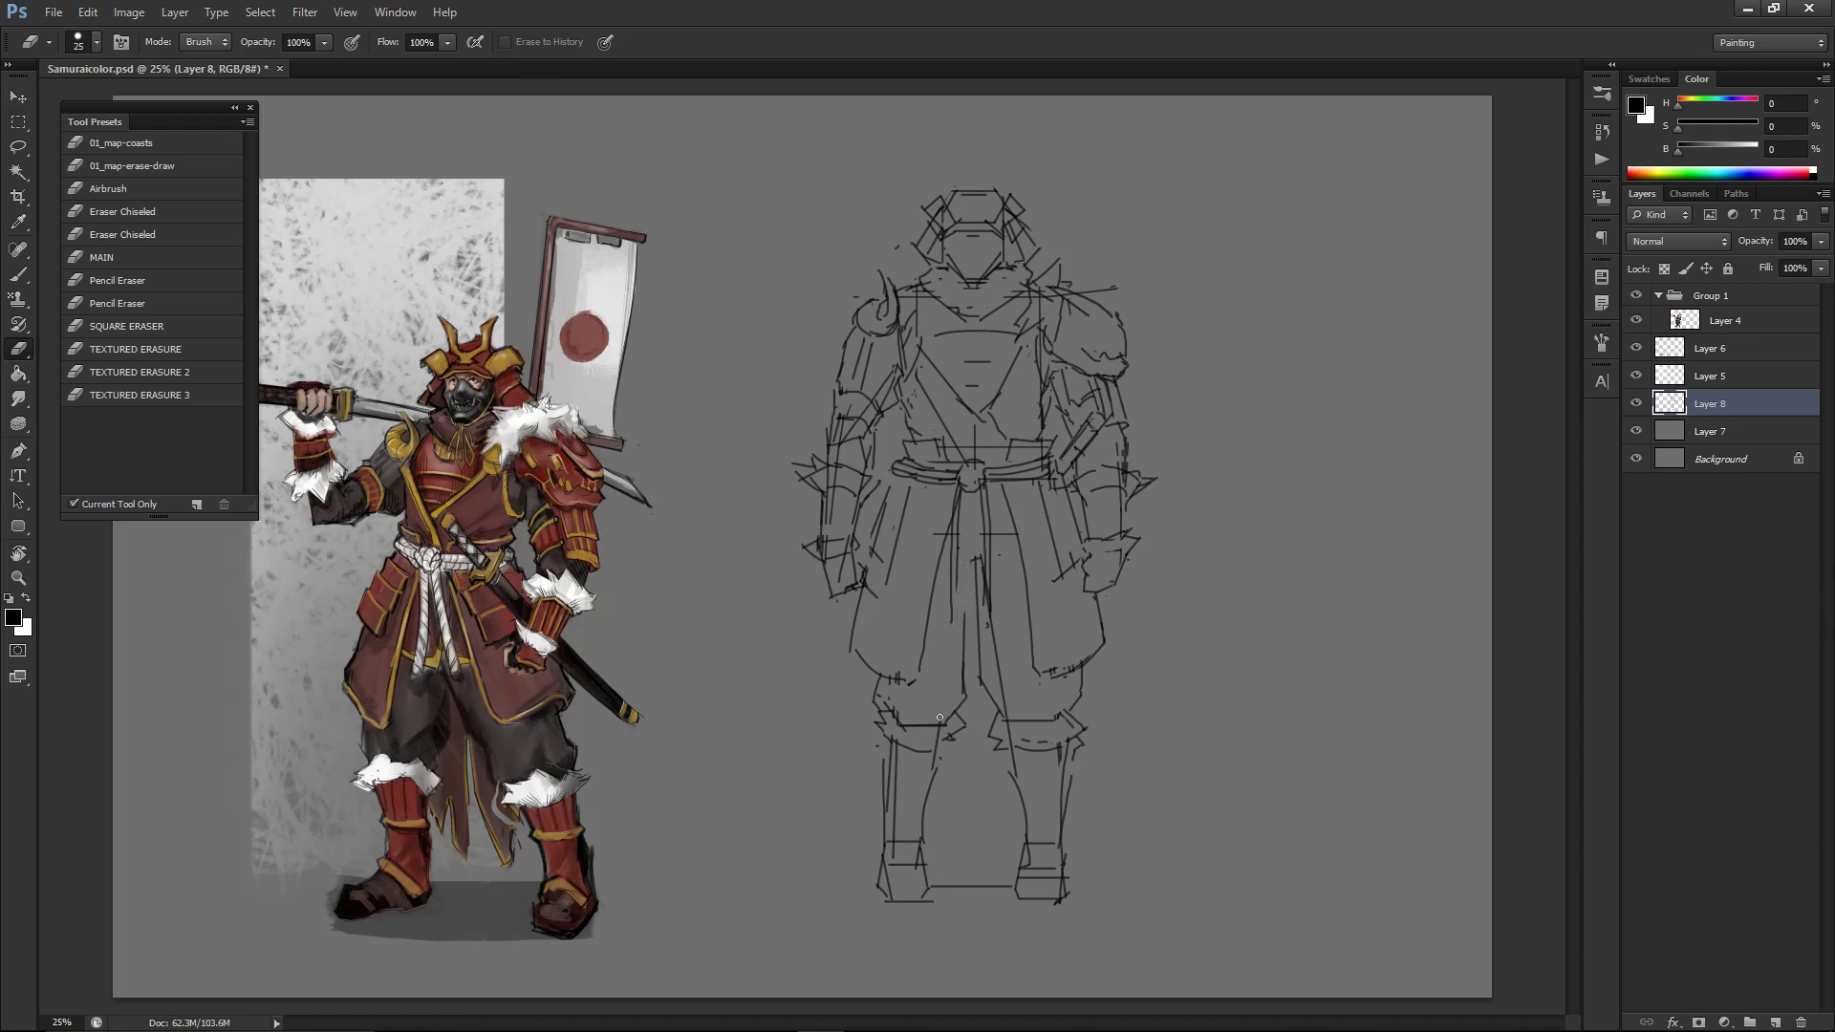
pyautogui.moveTo(977, 540); pyautogui.dragTo(991, 627)
pyautogui.moveTo(987, 564); pyautogui.dragTo(984, 619)
# - Draw the right-hand hanging end of the belt below the knot and clean up the tips of both ends
pyautogui.press('b')
pyautogui.moveTo(989, 538); pyautogui.dragTo(988, 606)
pyautogui.moveTo(989, 542); pyautogui.dragTo(983, 607)
pyautogui.hotkey('ctrl', 'z')
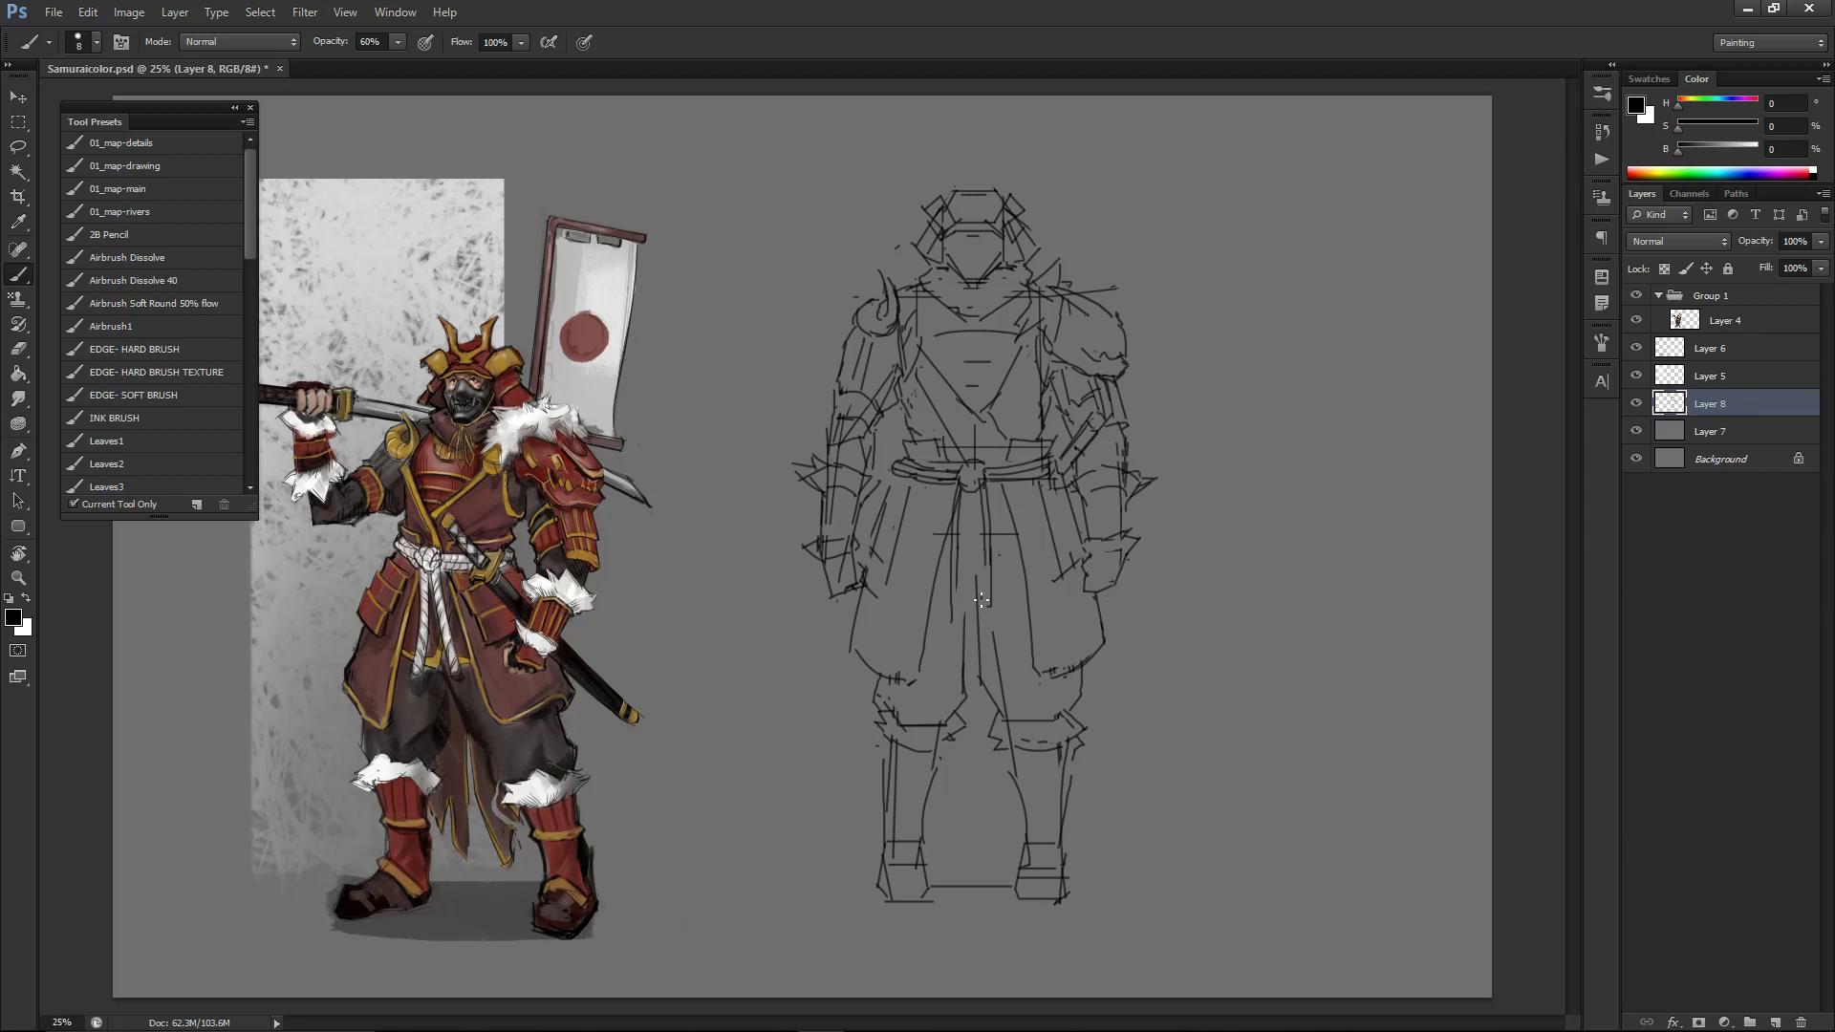
pyautogui.moveTo(988, 556); pyautogui.dragTo(985, 603)
pyautogui.hotkey('ctrl', 'z')
pyautogui.press('e')
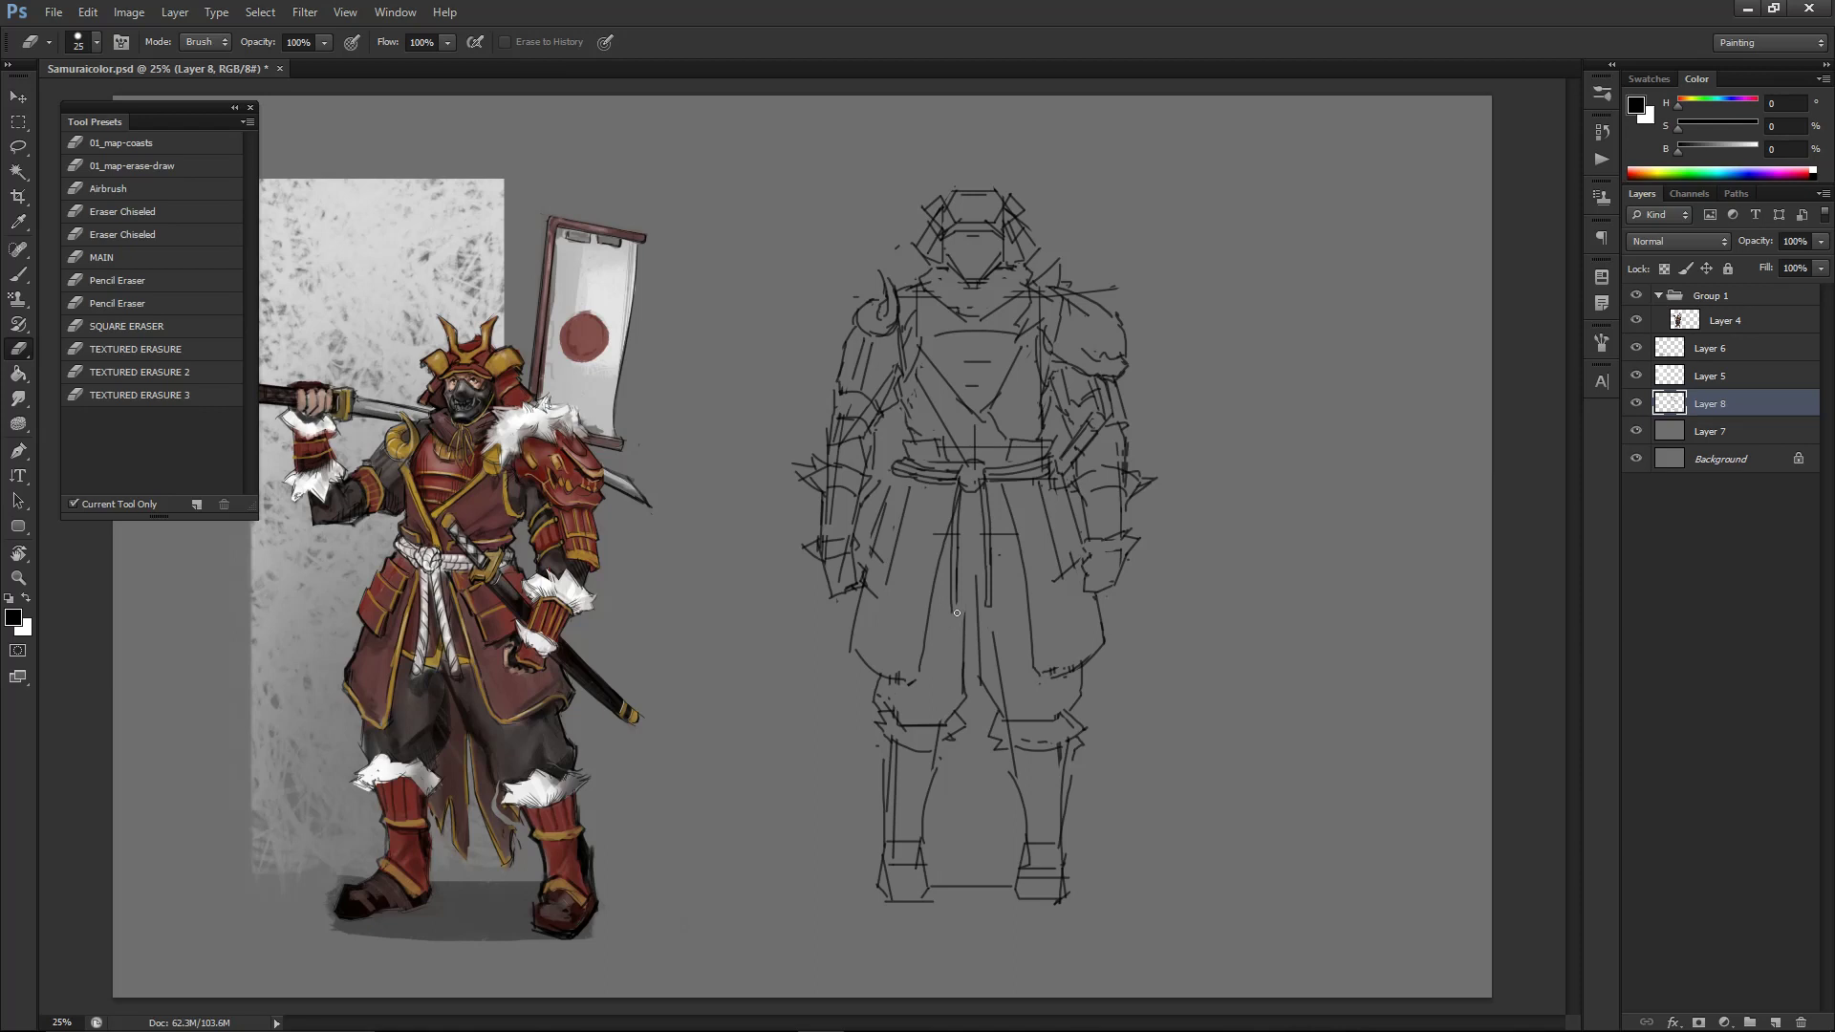
pyautogui.press('b')
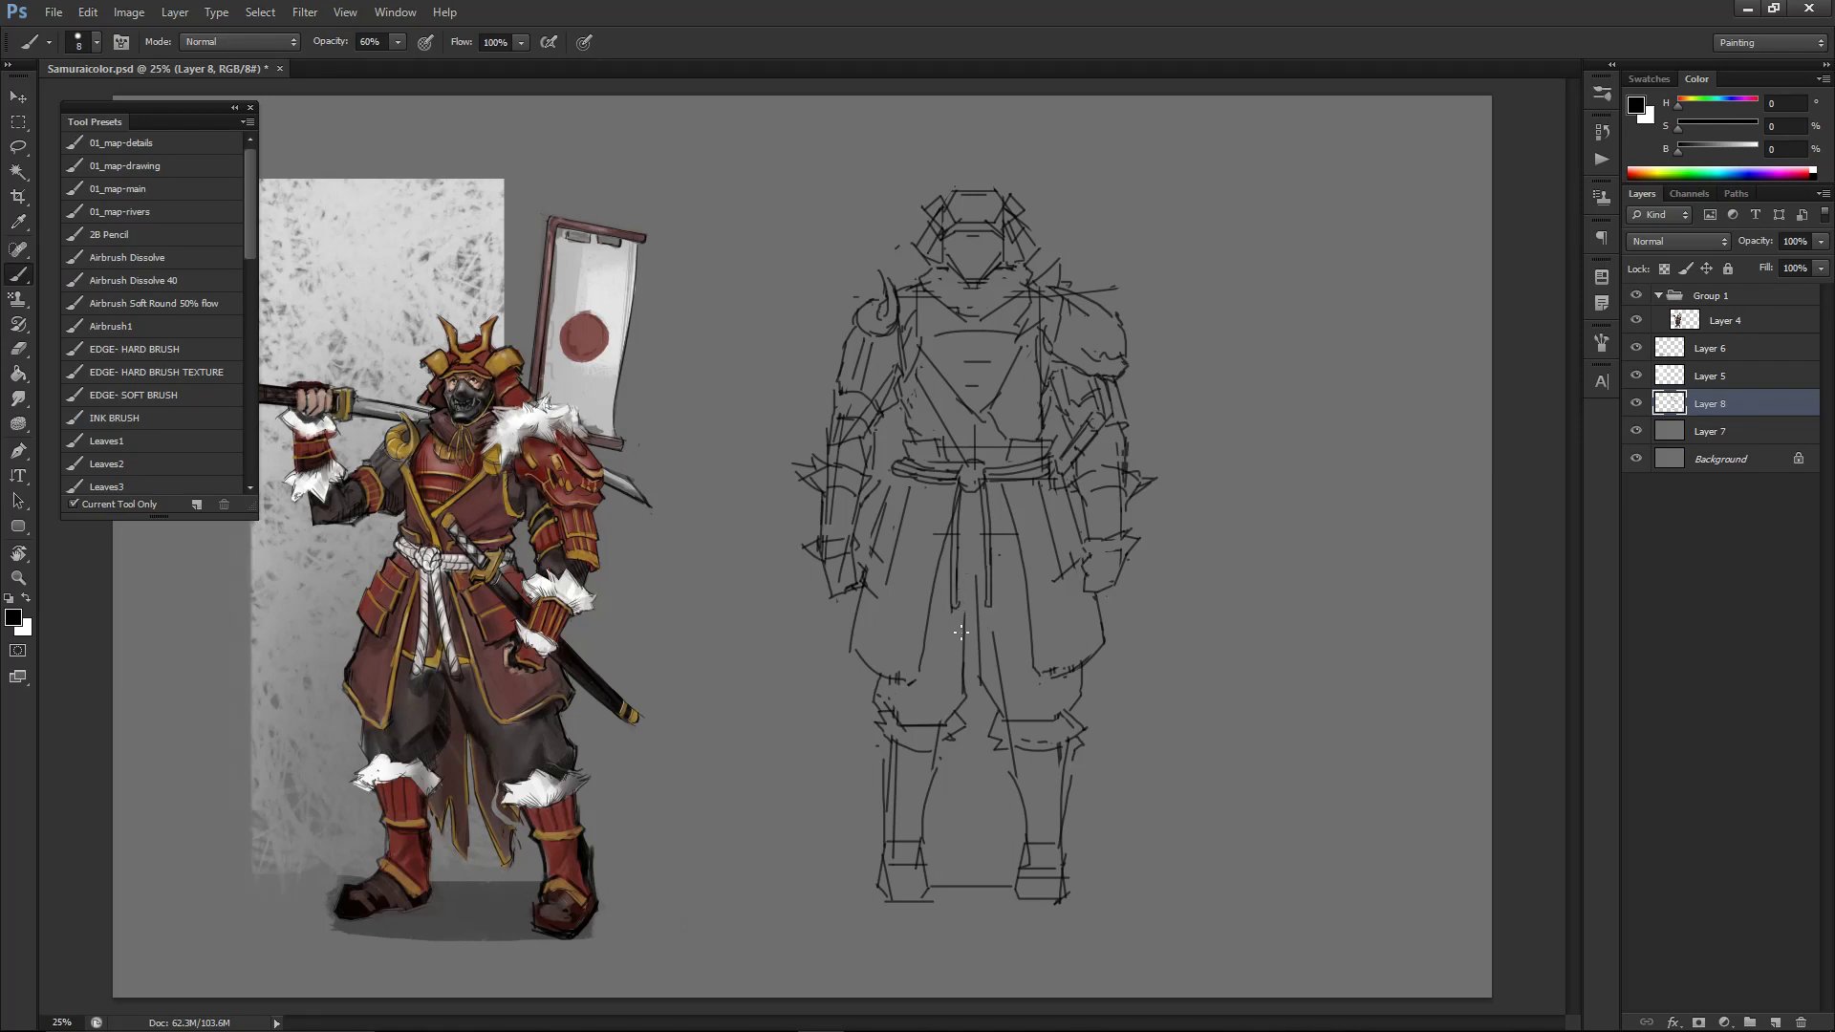
# - Erase the inner leg line below the left-hand belt end and rework the line running down between the coat panels
pyautogui.press('e')
pyautogui.moveTo(963, 613); pyautogui.dragTo(960, 661)
pyautogui.press('b')
pyautogui.moveTo(974, 582); pyautogui.dragTo(968, 663)
pyautogui.hotkey('ctrl', 'z')
pyautogui.press('e')
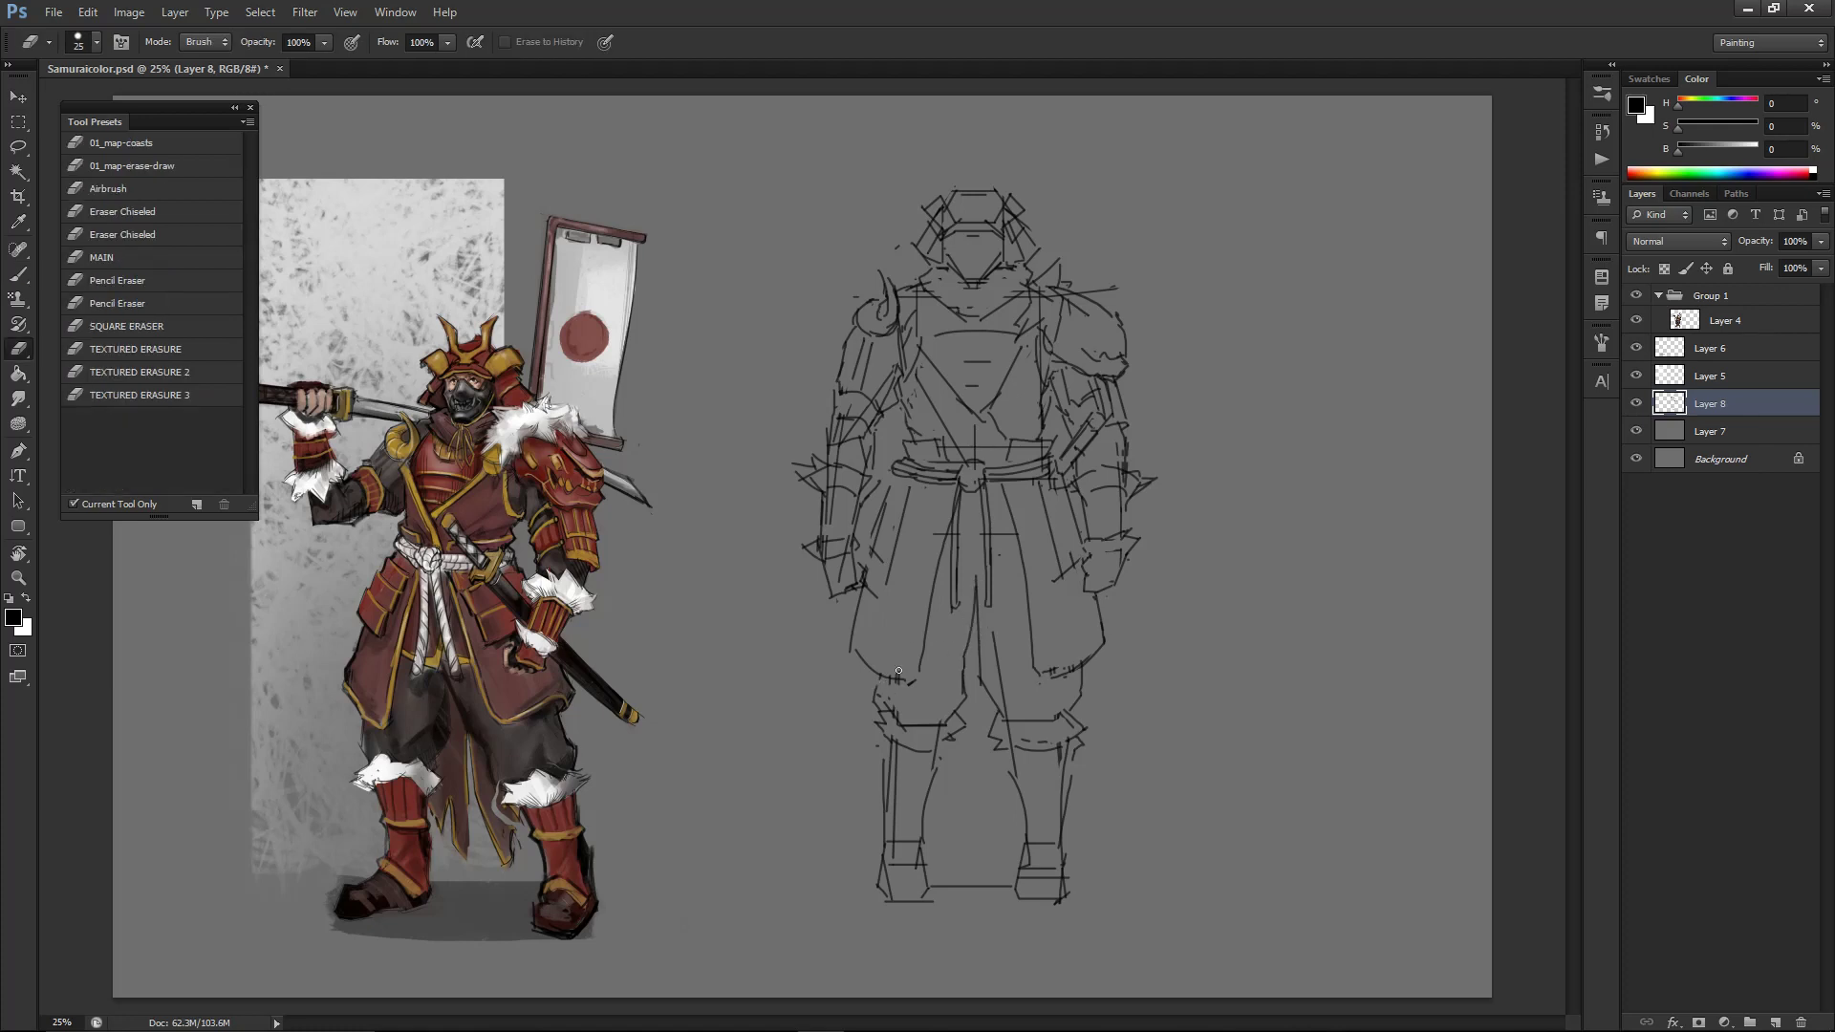
# - Clean up the coat skirt's lower hem on both sides by erasing stray marks and redrawing the corner lines
pyautogui.press('b')
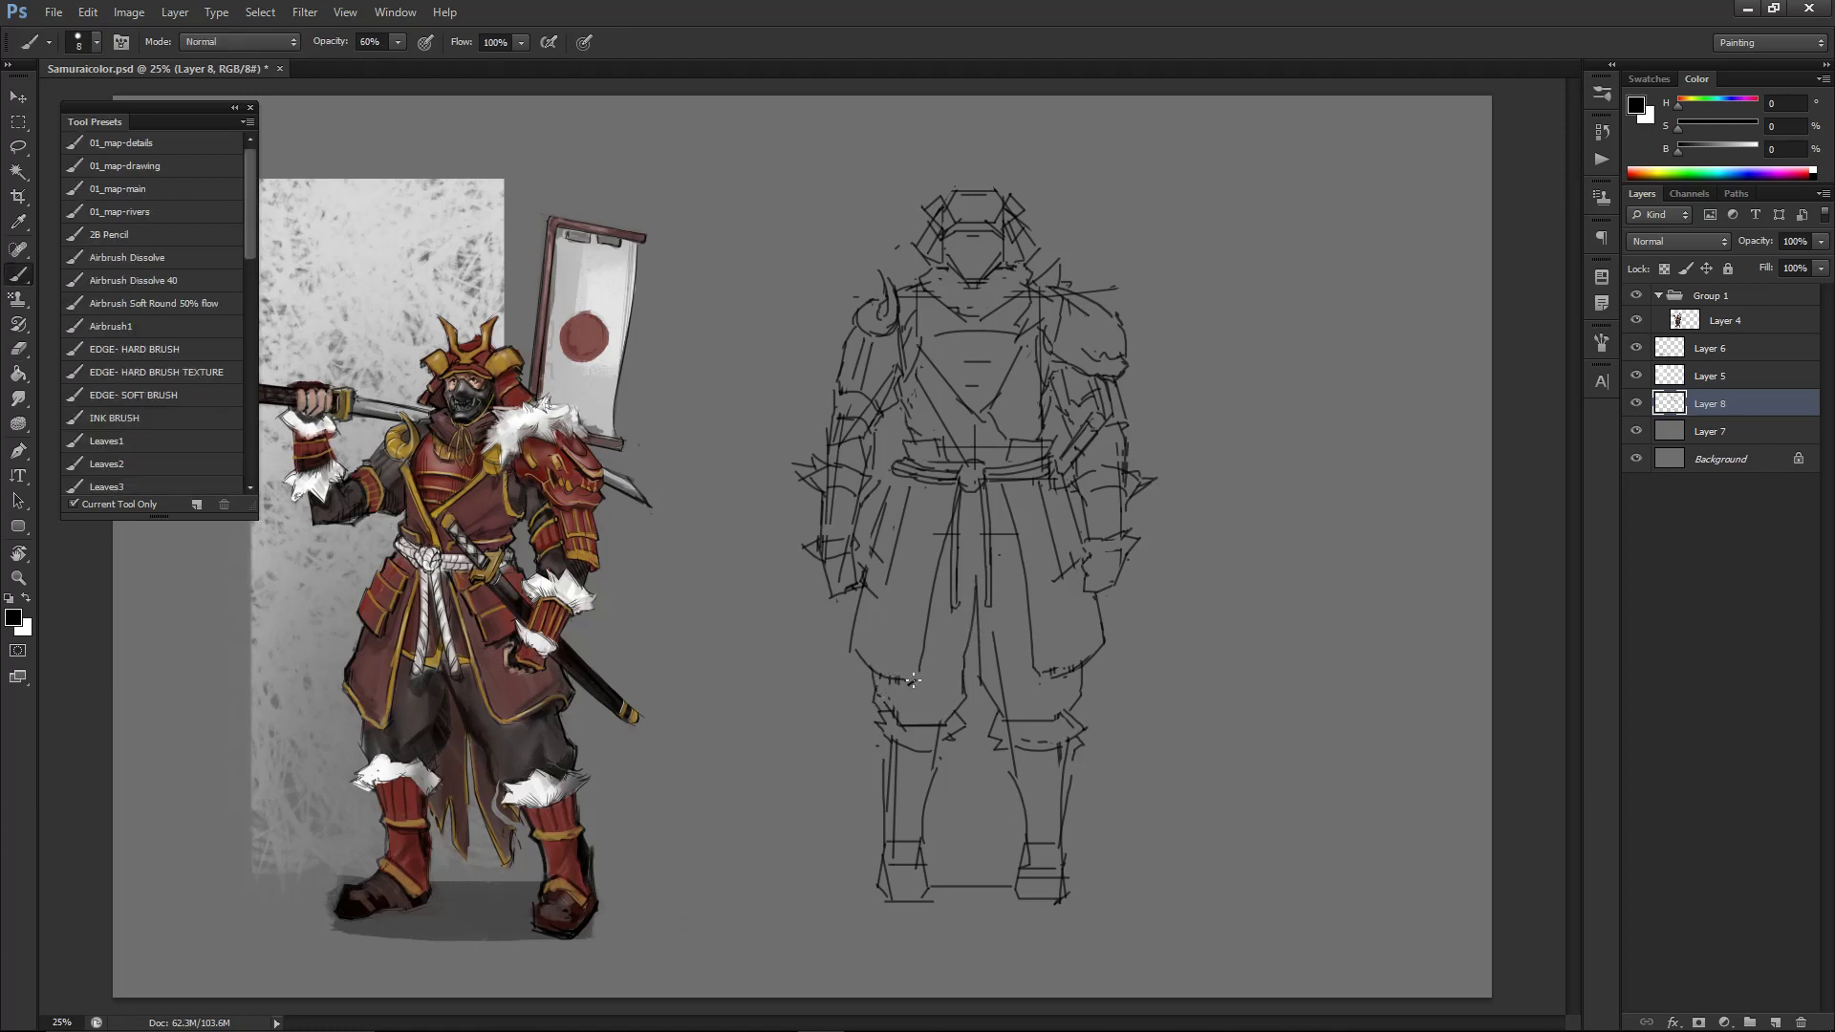
pyautogui.press('e')
pyautogui.press('b')
pyautogui.press('e')
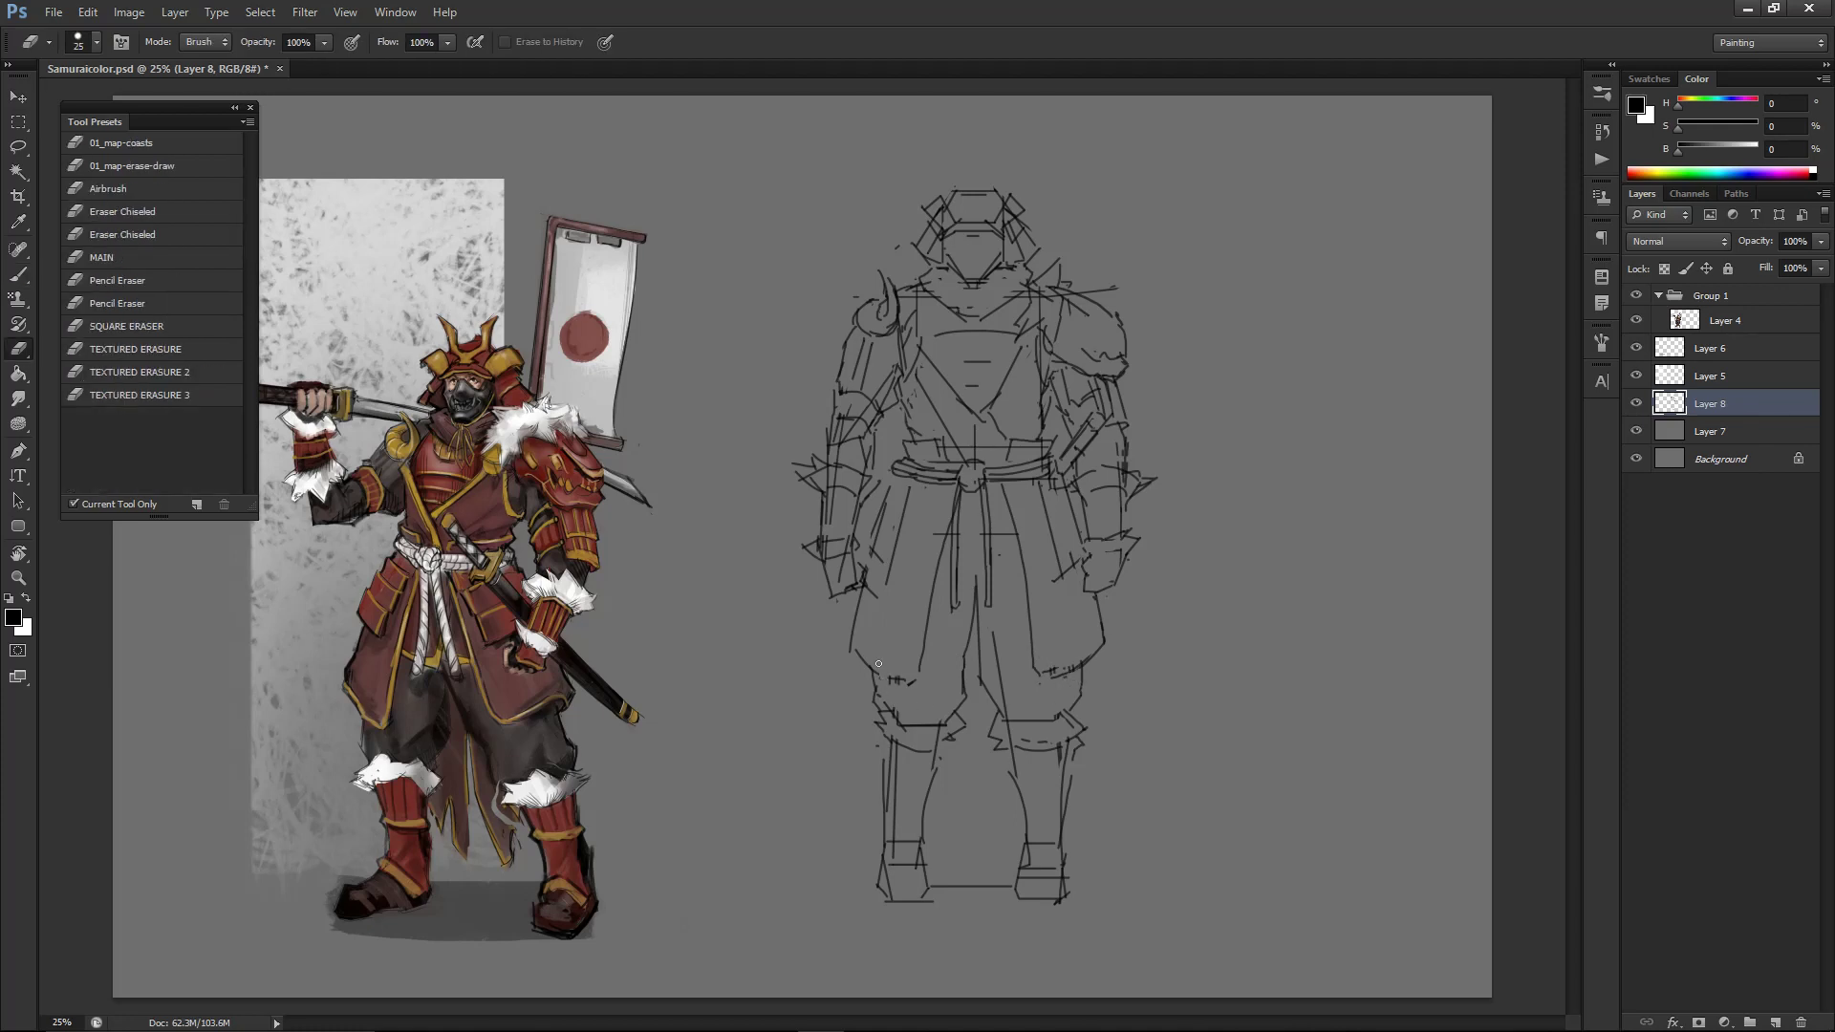
pyautogui.press('b')
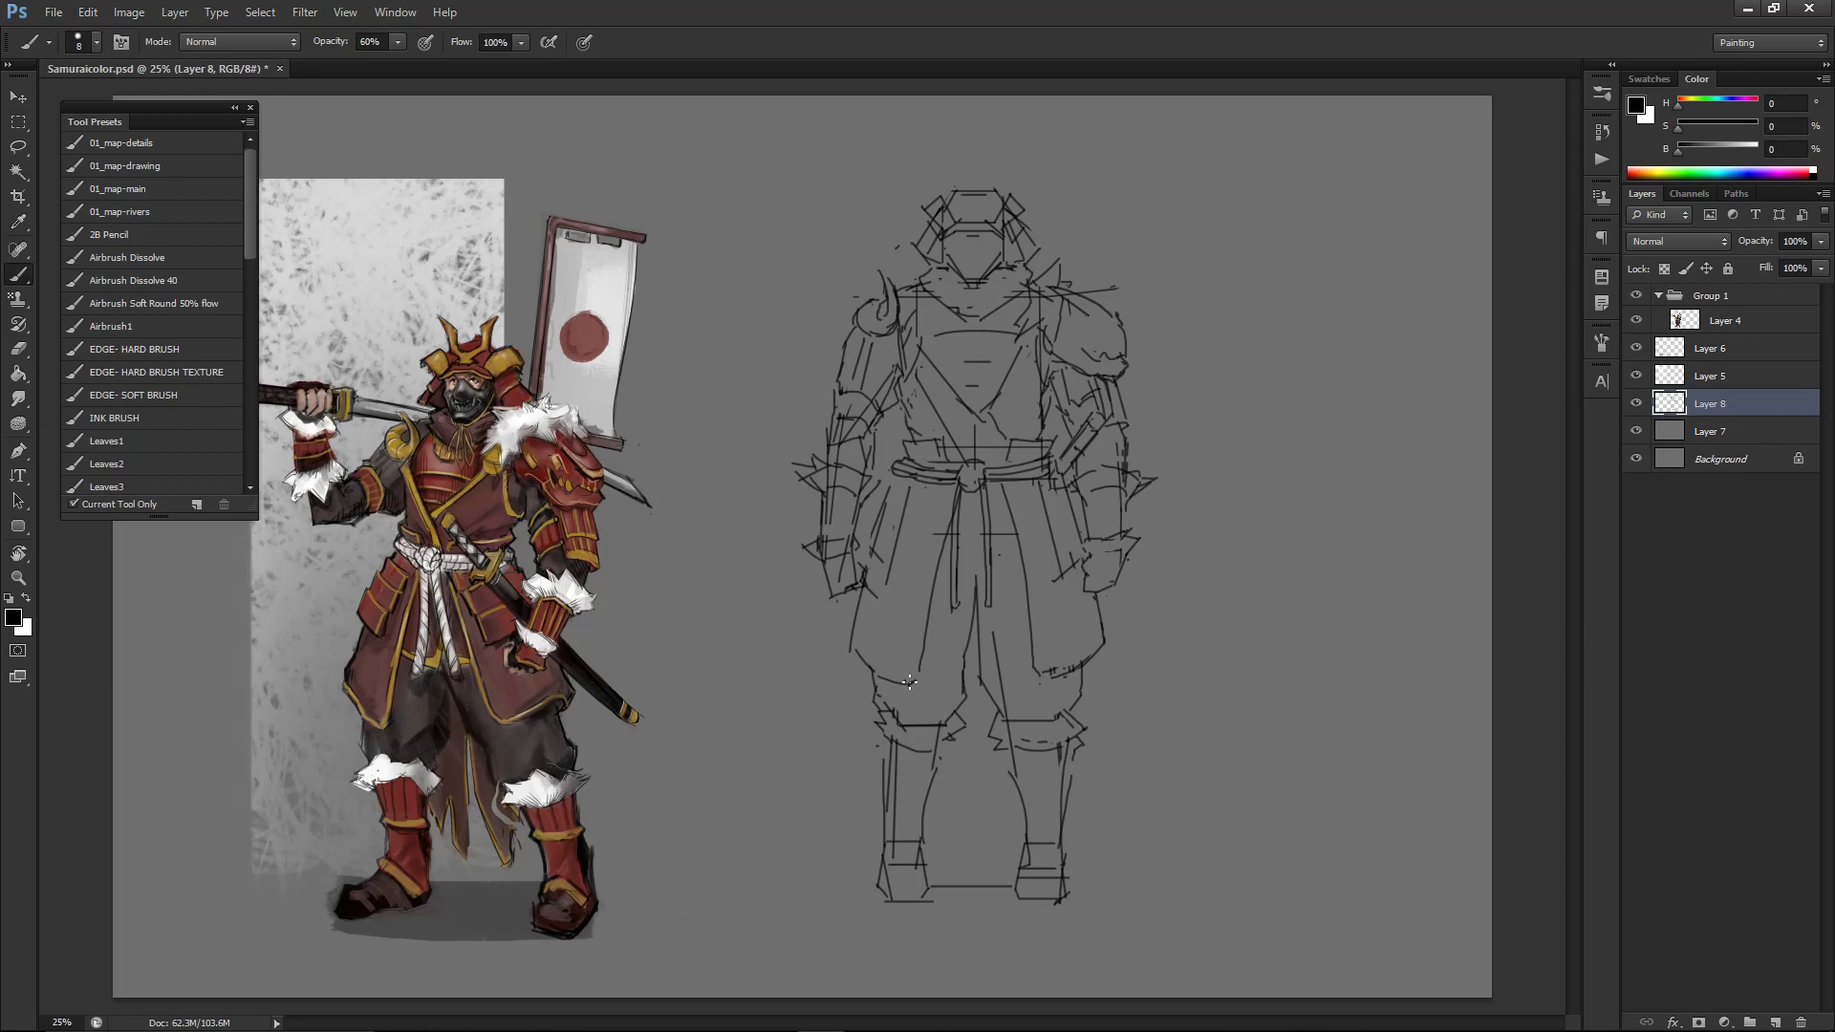
pyautogui.press('e')
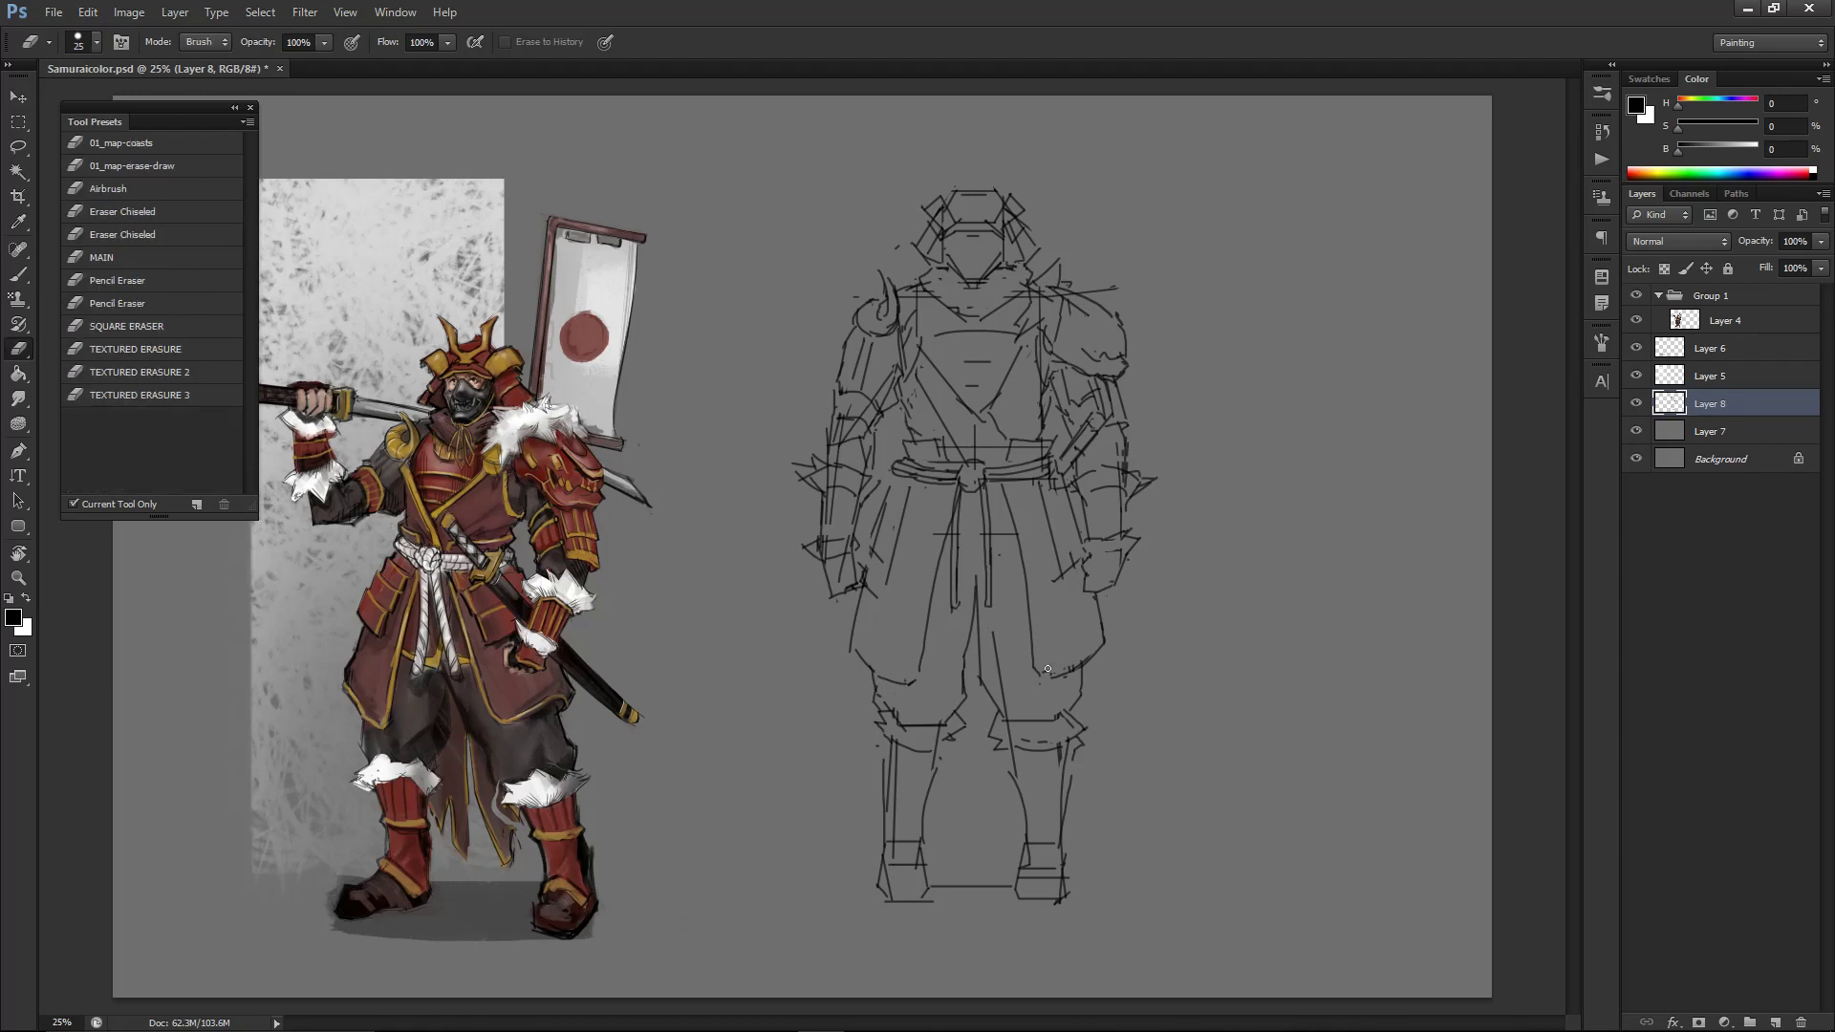
pyautogui.press('b')
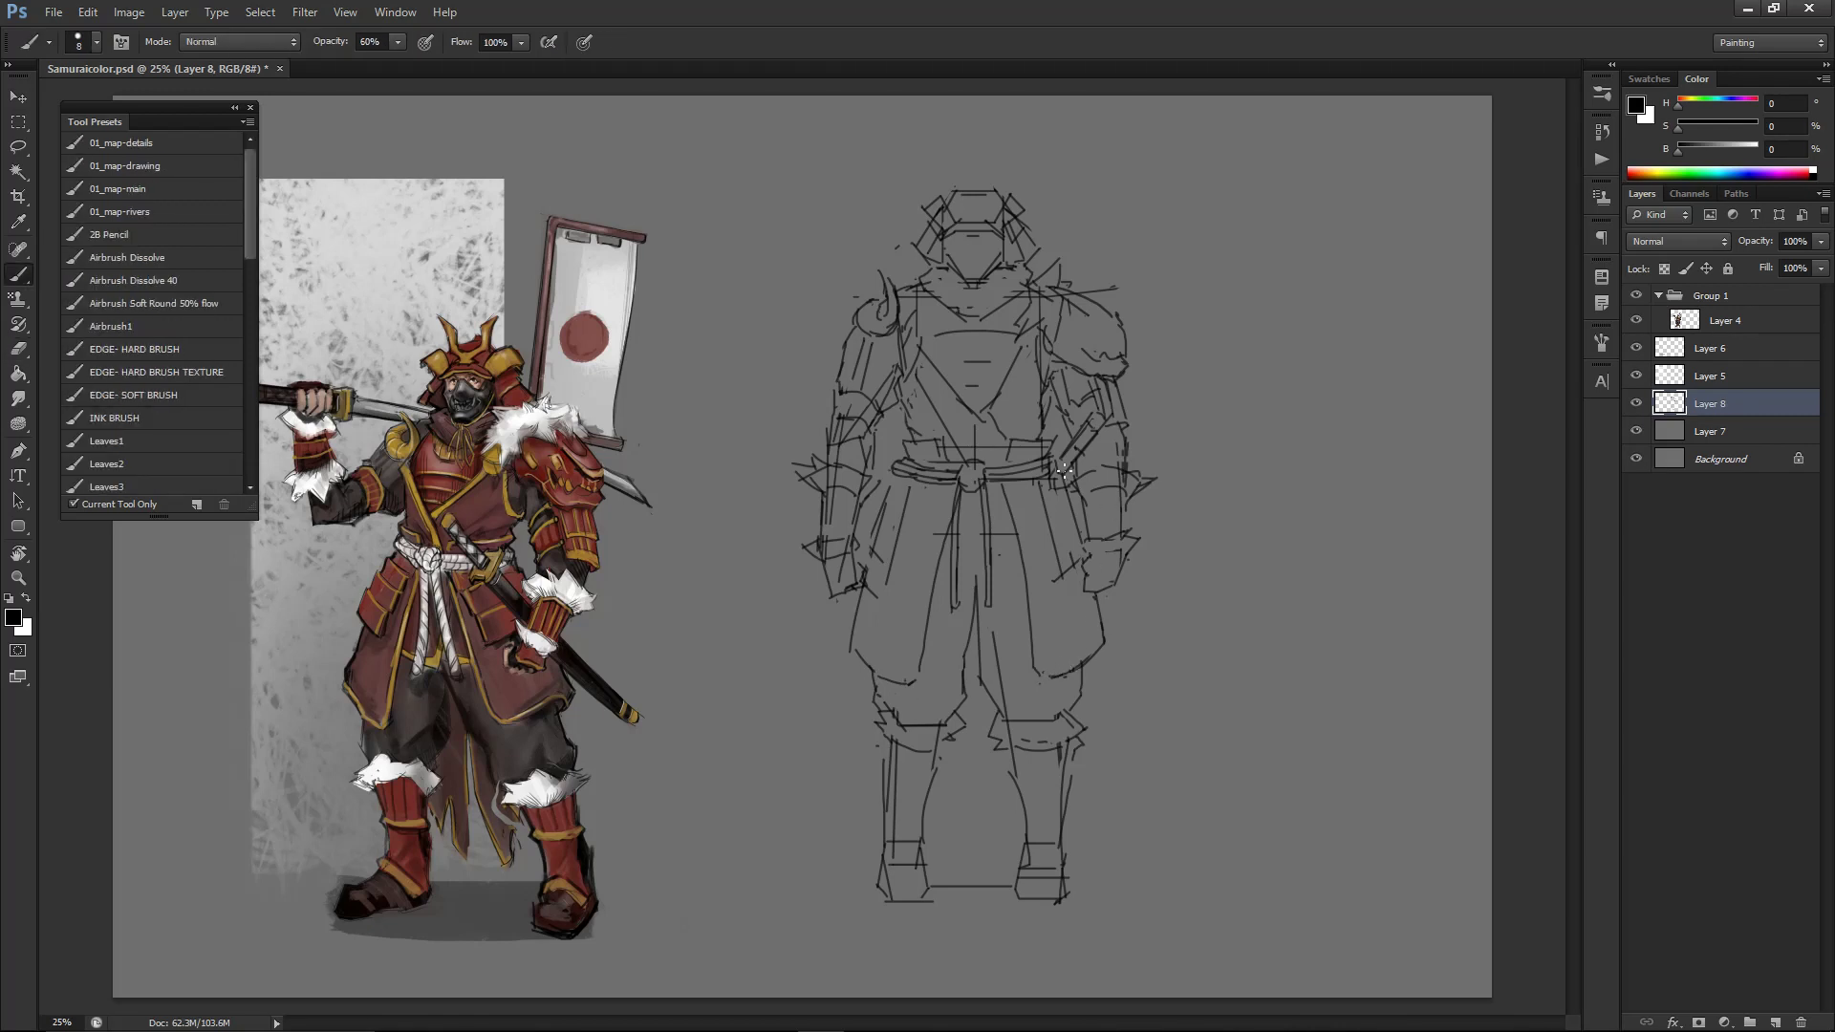
pyautogui.hotkey('ctrl', '-')
pyautogui.hotkey('ctrl', '-')
pyautogui.hotkey('ctrl', '+')
pyautogui.hotkey('ctrl', '+')
pyautogui.moveTo(947, 806); pyautogui.dragTo(952, 812)
pyautogui.hotkey('ctrl', 'z')
pyautogui.moveTo(850, 650); pyautogui.dragTo(878, 700)
pyautogui.hotkey('ctrl', 'z')
pyautogui.moveTo(929, 772)
pyautogui.mouseDown()
pyautogui.moveTo(948, 804)
pyautogui.moveTo(971, 746)
pyautogui.moveTo(957, 815)
pyautogui.moveTo(938, 784)
pyautogui.moveTo(946, 799)
pyautogui.moveTo(951, 761)
pyautogui.mouseUp()
pyautogui.hotkey('ctrl', 'z')
# - Sketch the ragged left-hand edge of the torn cloth hanging behind the legs
pyautogui.press('e')
pyautogui.press('b')
pyautogui.moveTo(951, 761); pyautogui.dragTo(944, 800)
pyautogui.press('e')
pyautogui.press('b')
# - Sketch the centre and right-hand strips of the torn cloth between the legs, and erase the excess lines
pyautogui.moveTo(979, 678)
pyautogui.mouseDown()
pyautogui.moveTo(983, 816)
pyautogui.moveTo(995, 770)
pyautogui.mouseUp()
pyautogui.press('e')
pyautogui.press('b')
pyautogui.press('e')
pyautogui.press('b')
pyautogui.press('e')
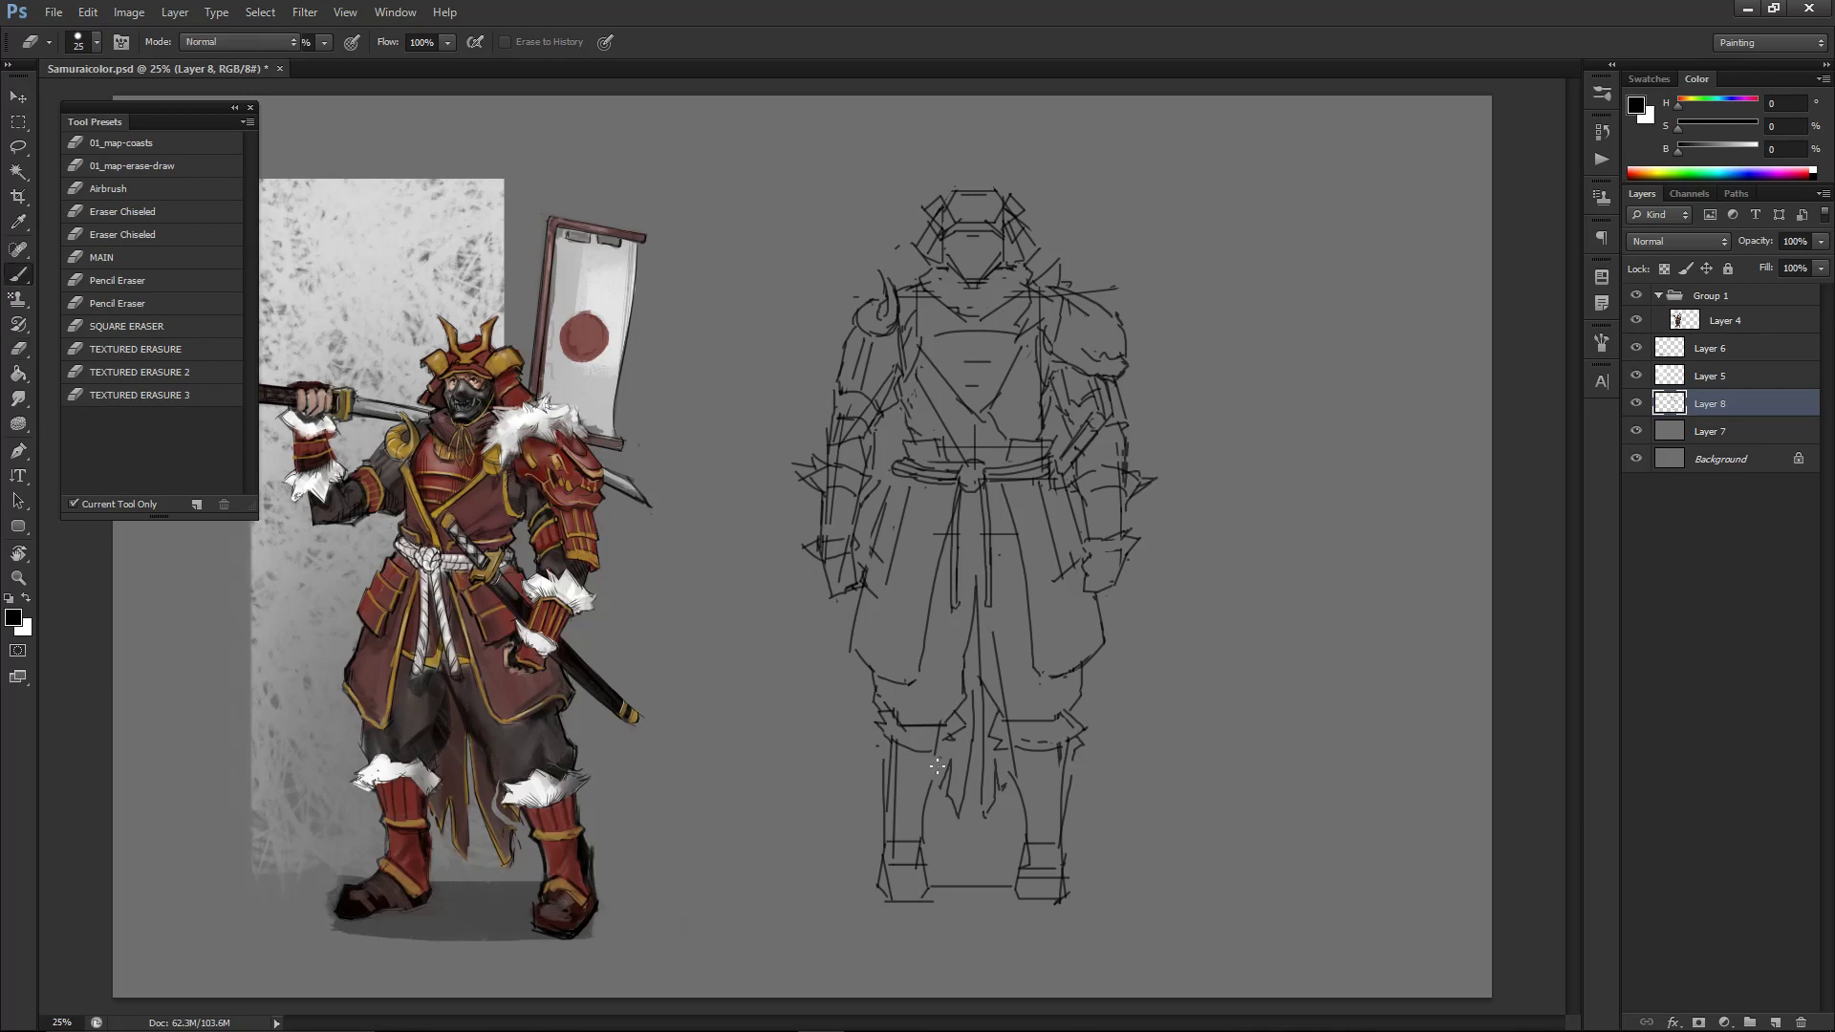
pyautogui.press('b')
# - Sketch a curved band across the left-hand boot's shin below the fur cuff, and erase the old outline around it
pyautogui.press('e')
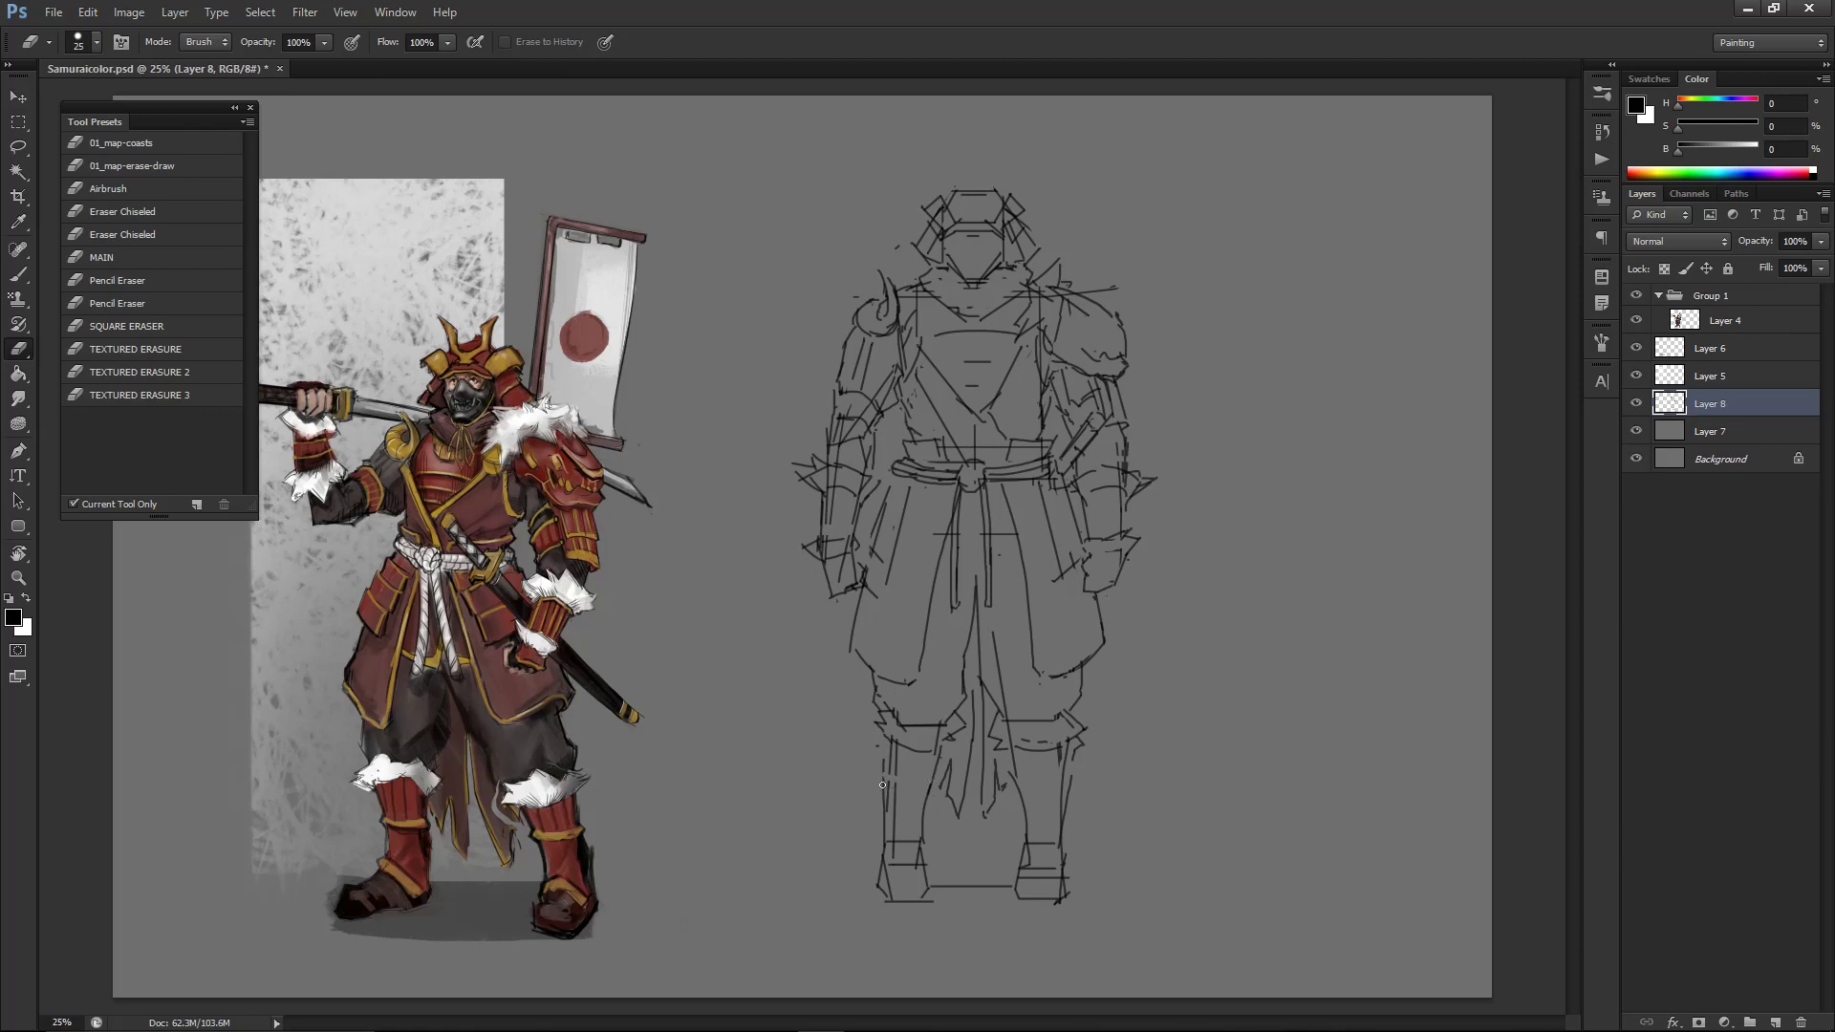
pyautogui.press('b')
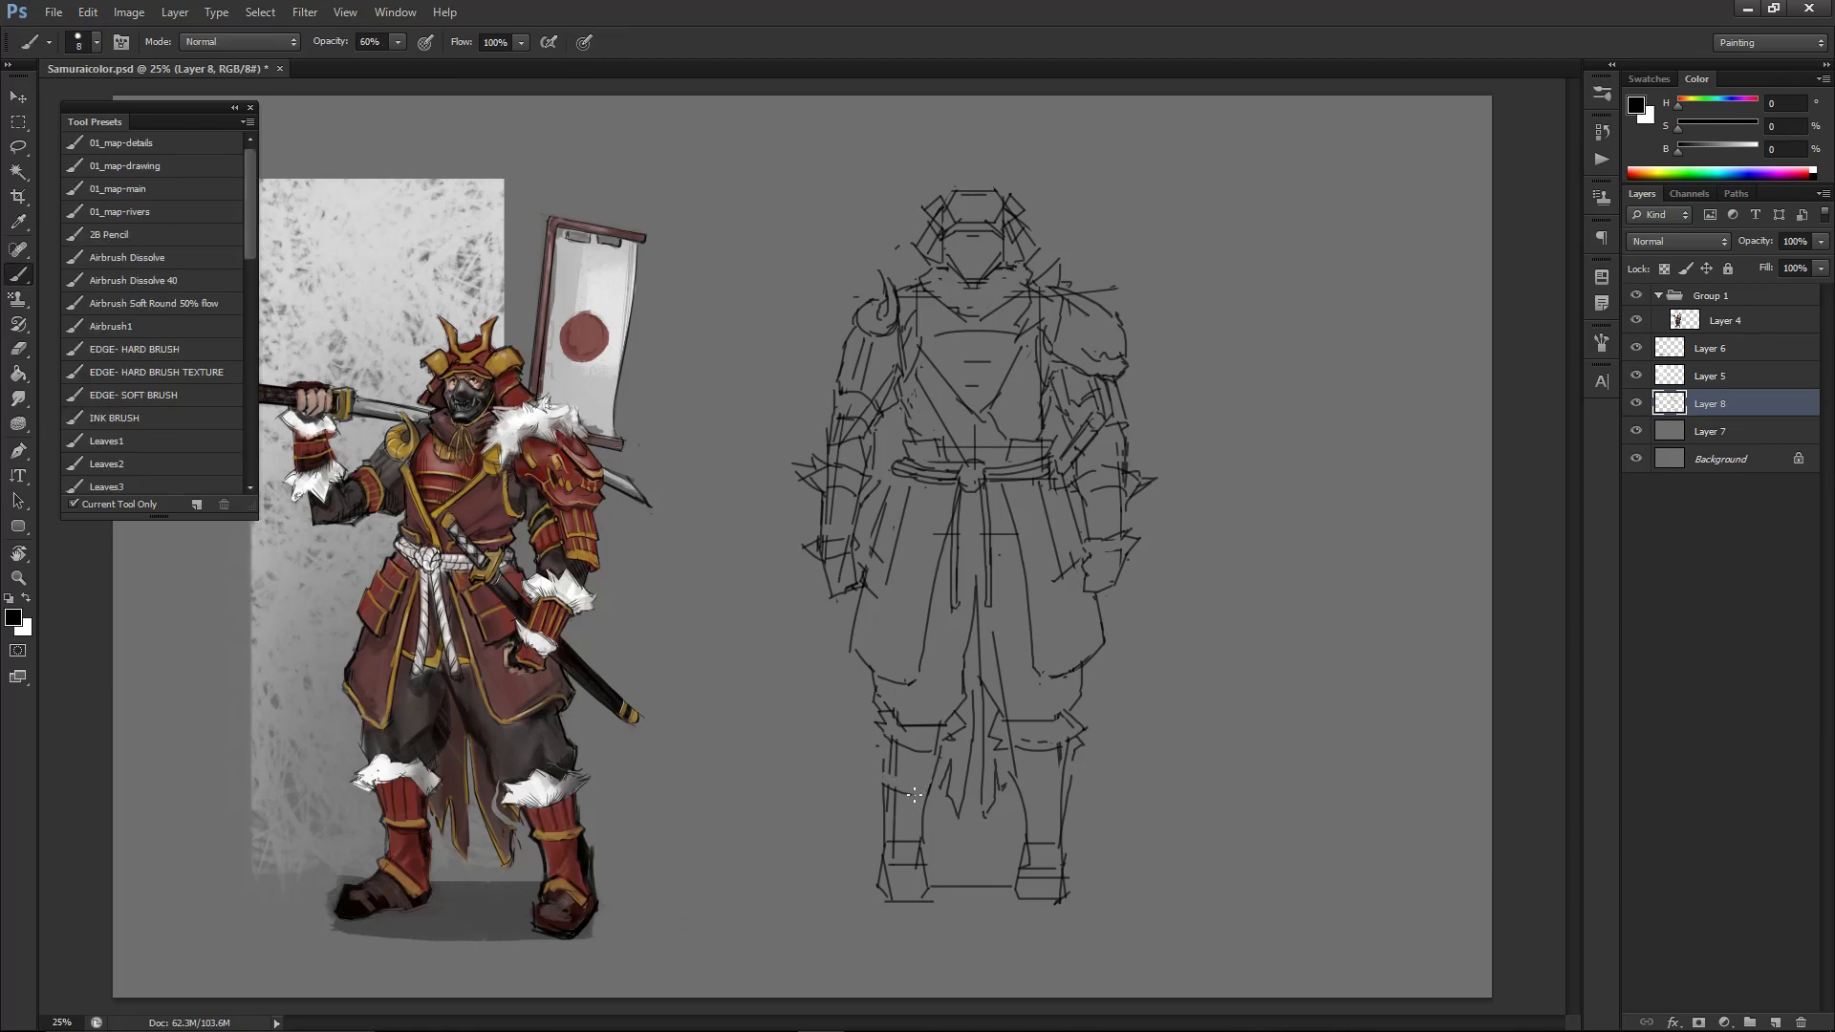
pyautogui.moveTo(889, 787); pyautogui.dragTo(913, 790)
pyautogui.press('e')
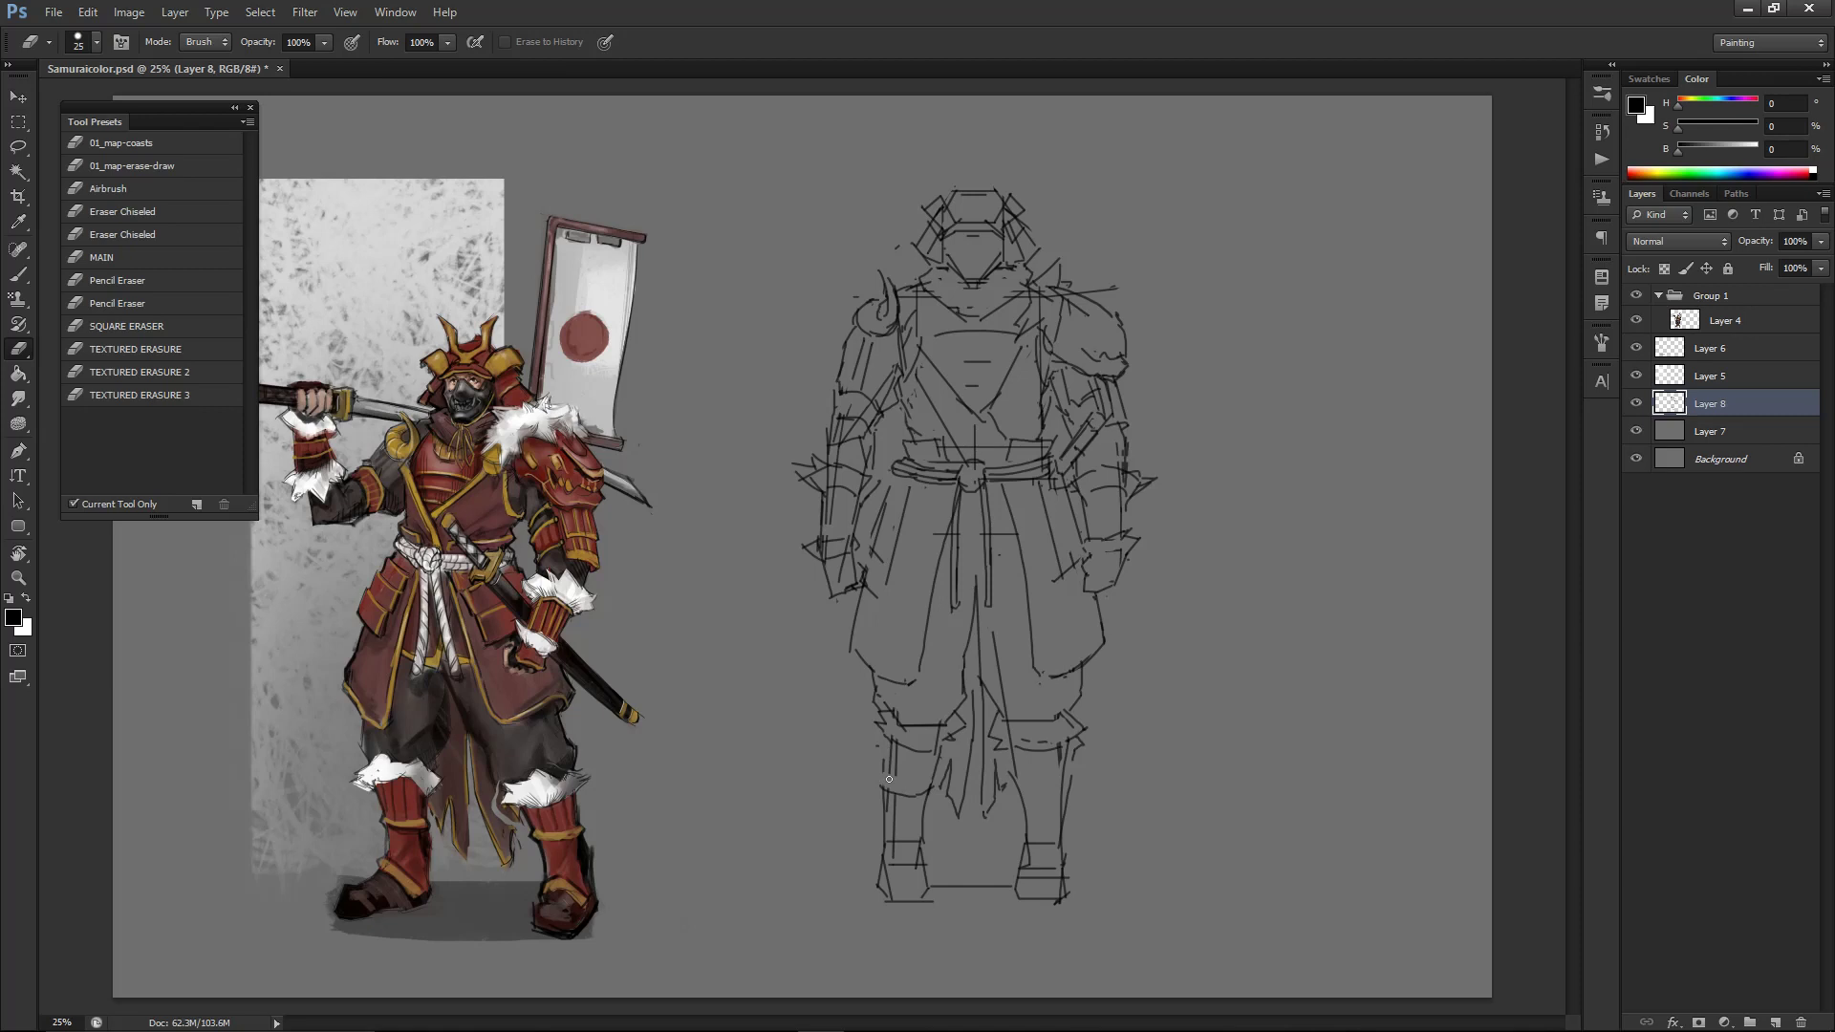
pyautogui.press('b')
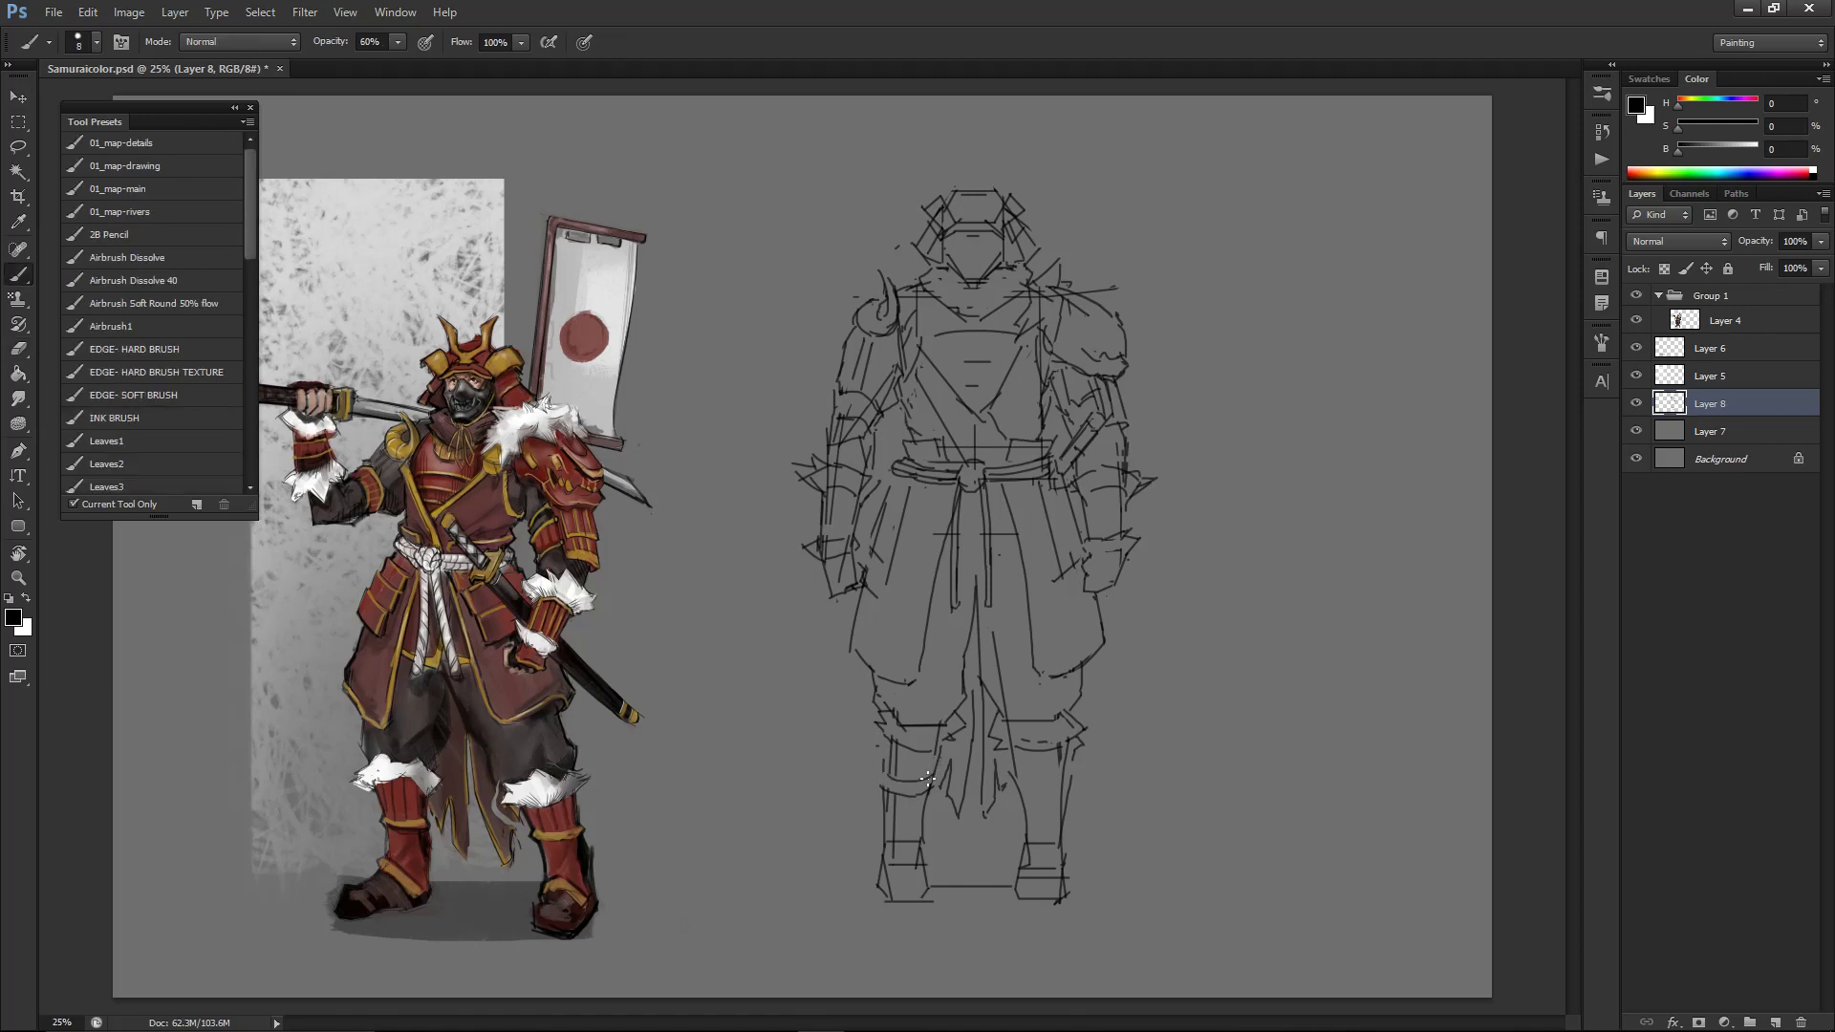
pyautogui.moveTo(886, 766); pyautogui.dragTo(880, 788)
pyautogui.press('e')
pyautogui.press('b')
# - Sketch a matching curved band across the right-hand boot's shin, and tidy the outer edge
pyautogui.press('e')
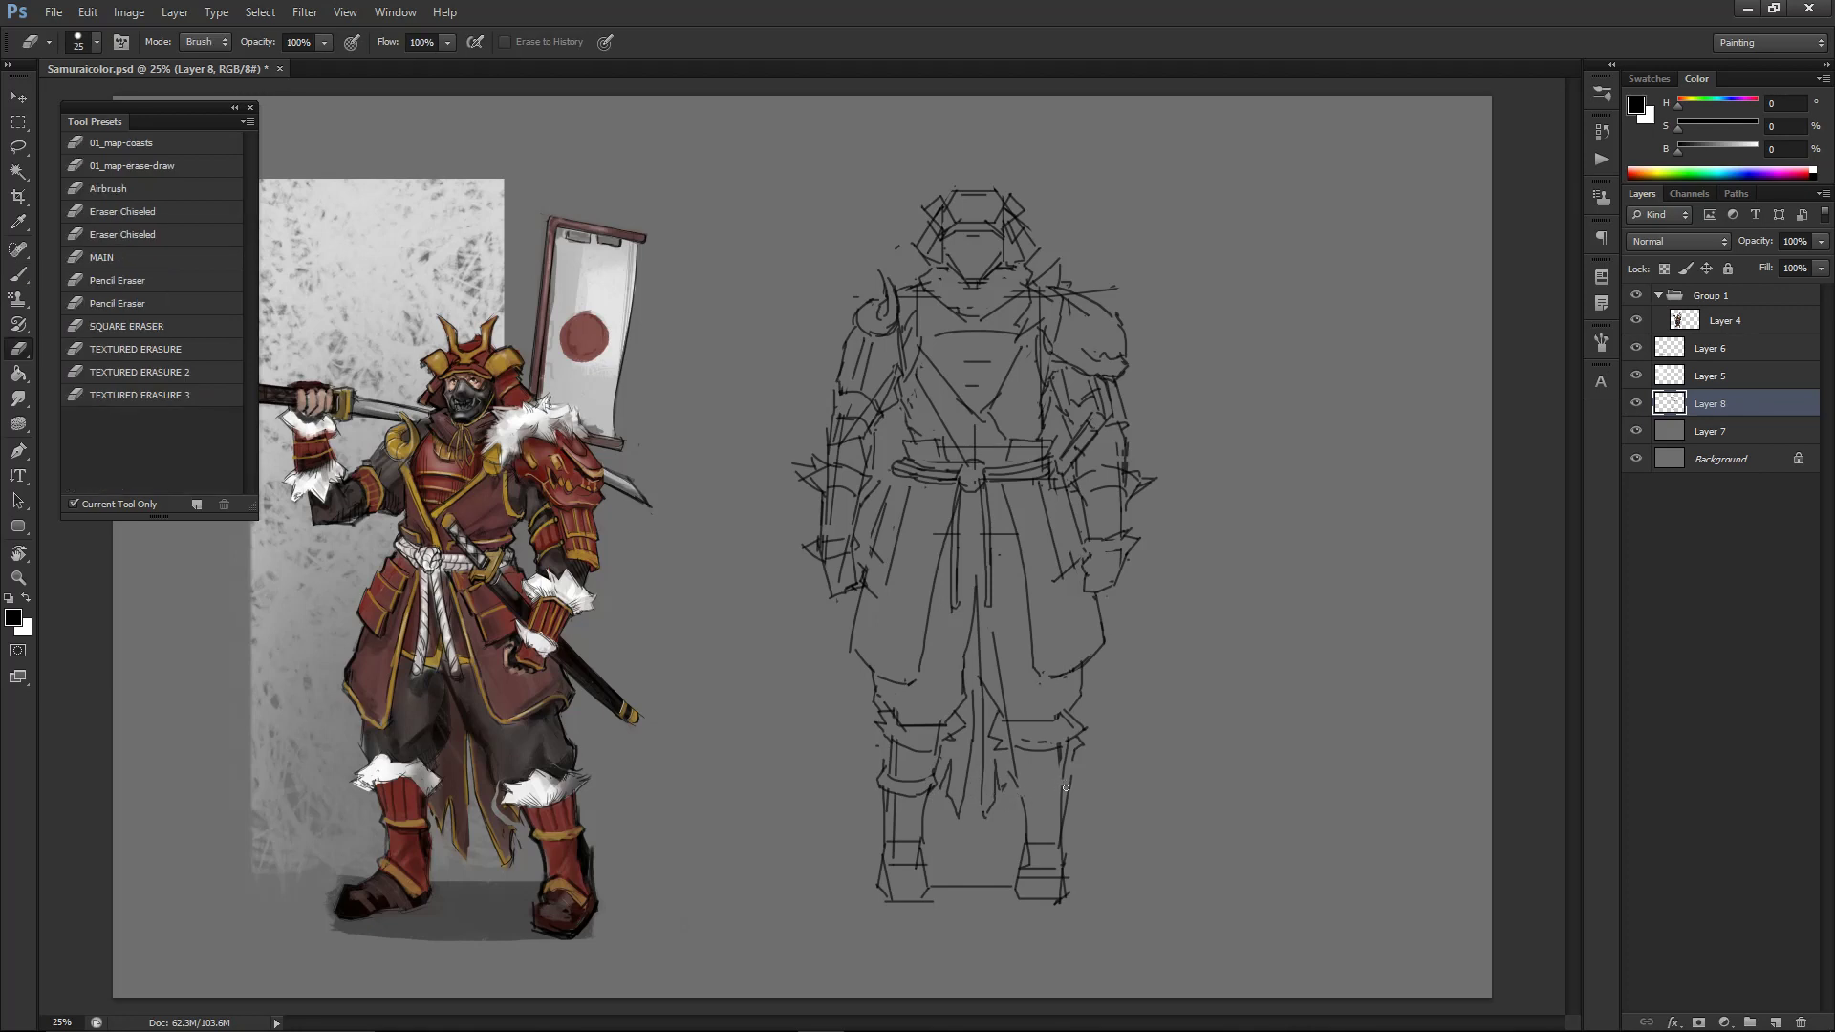
pyautogui.press('b')
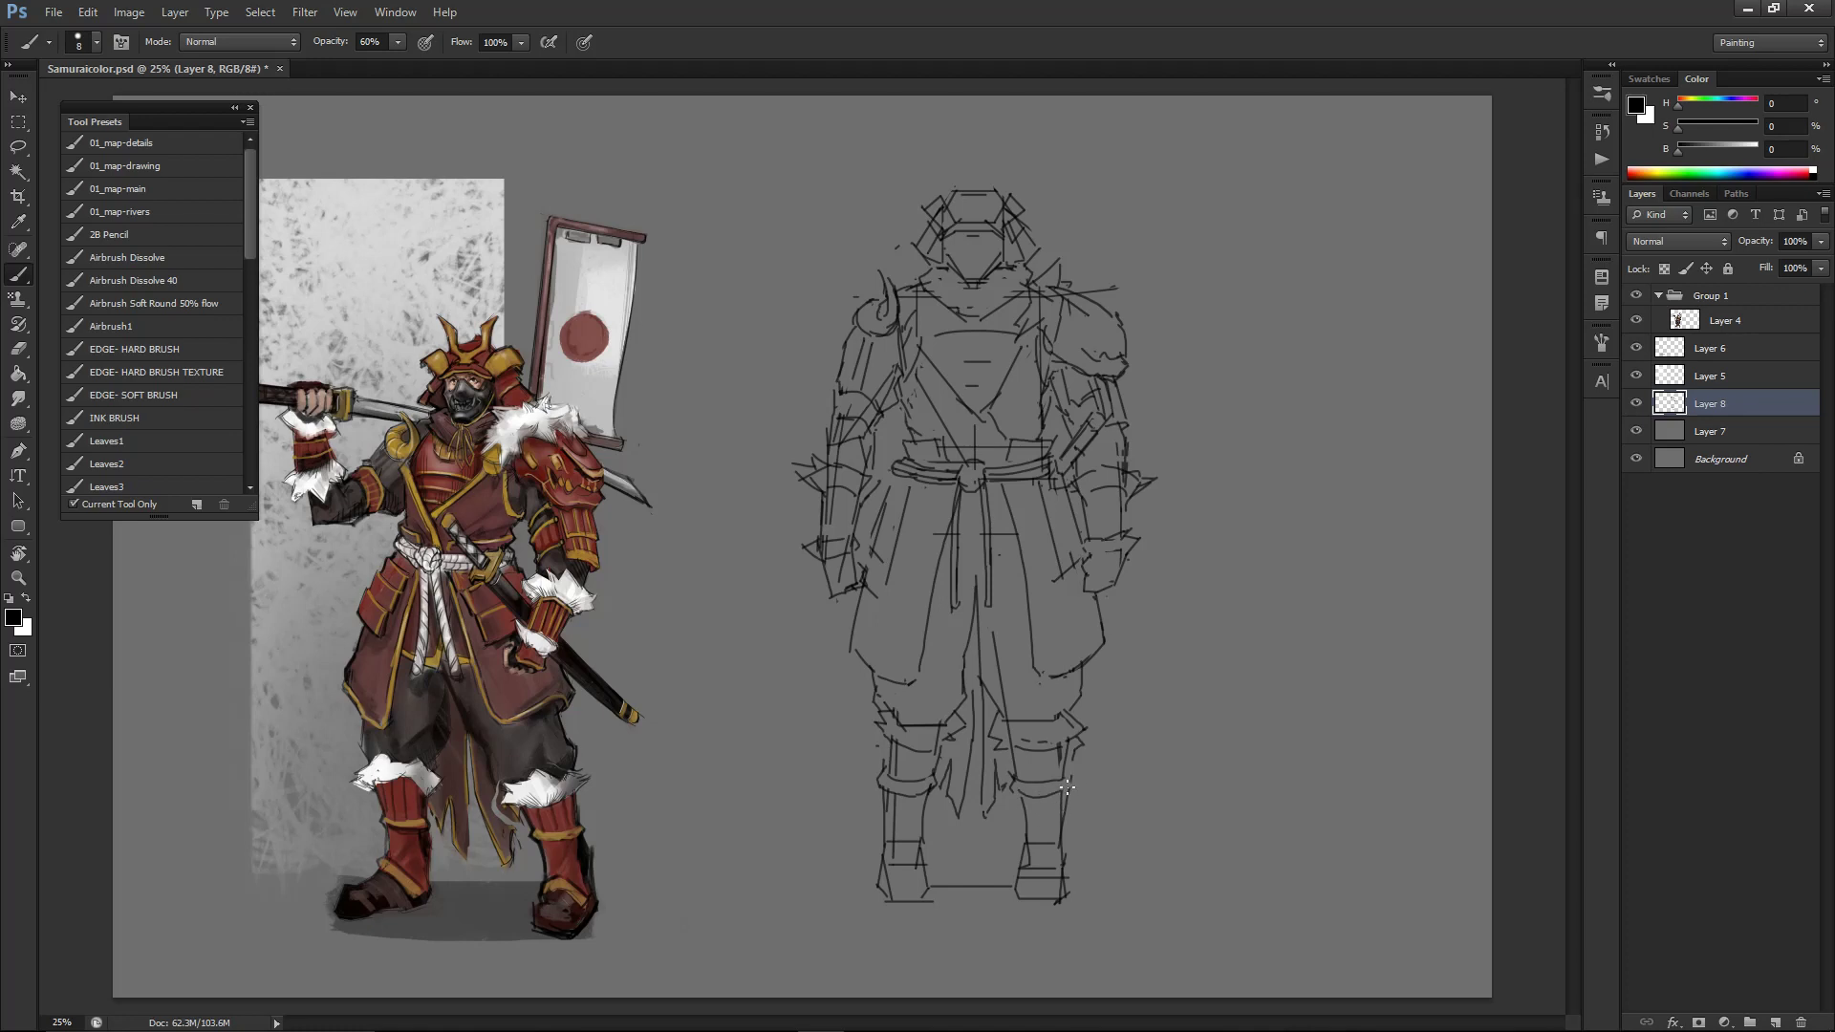
pyautogui.press('e')
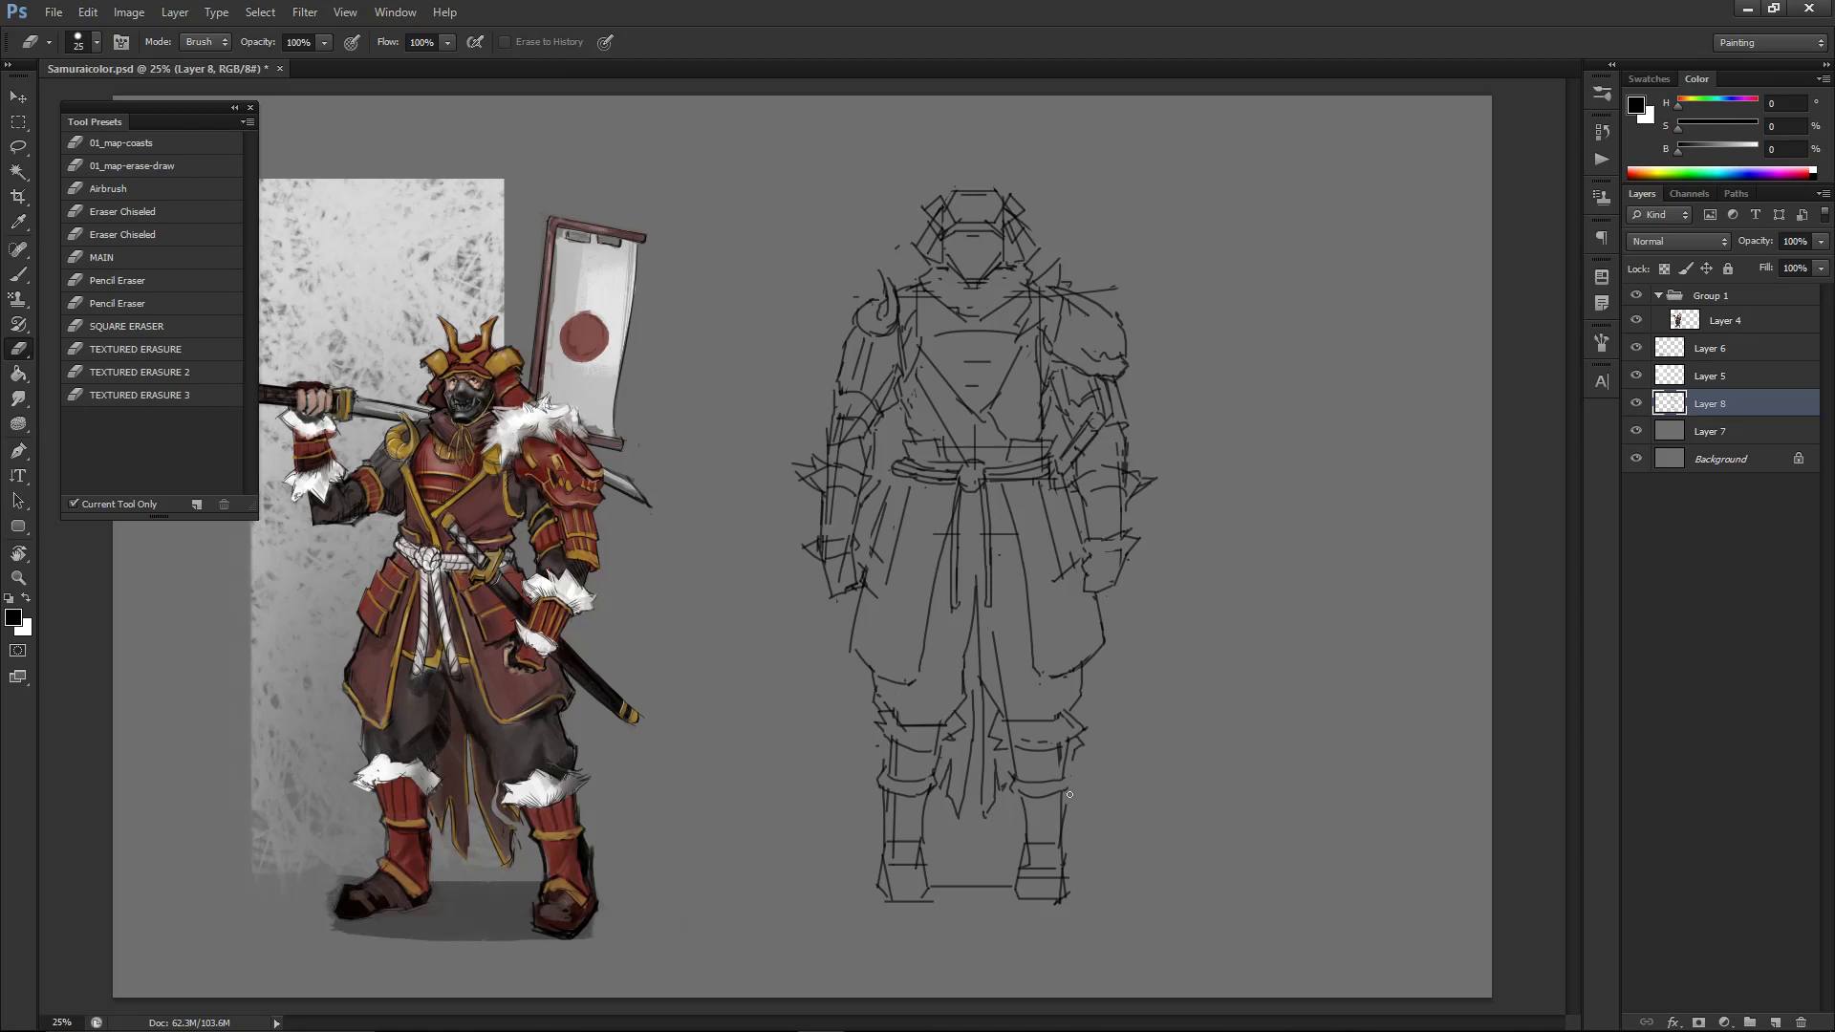
pyautogui.press('b')
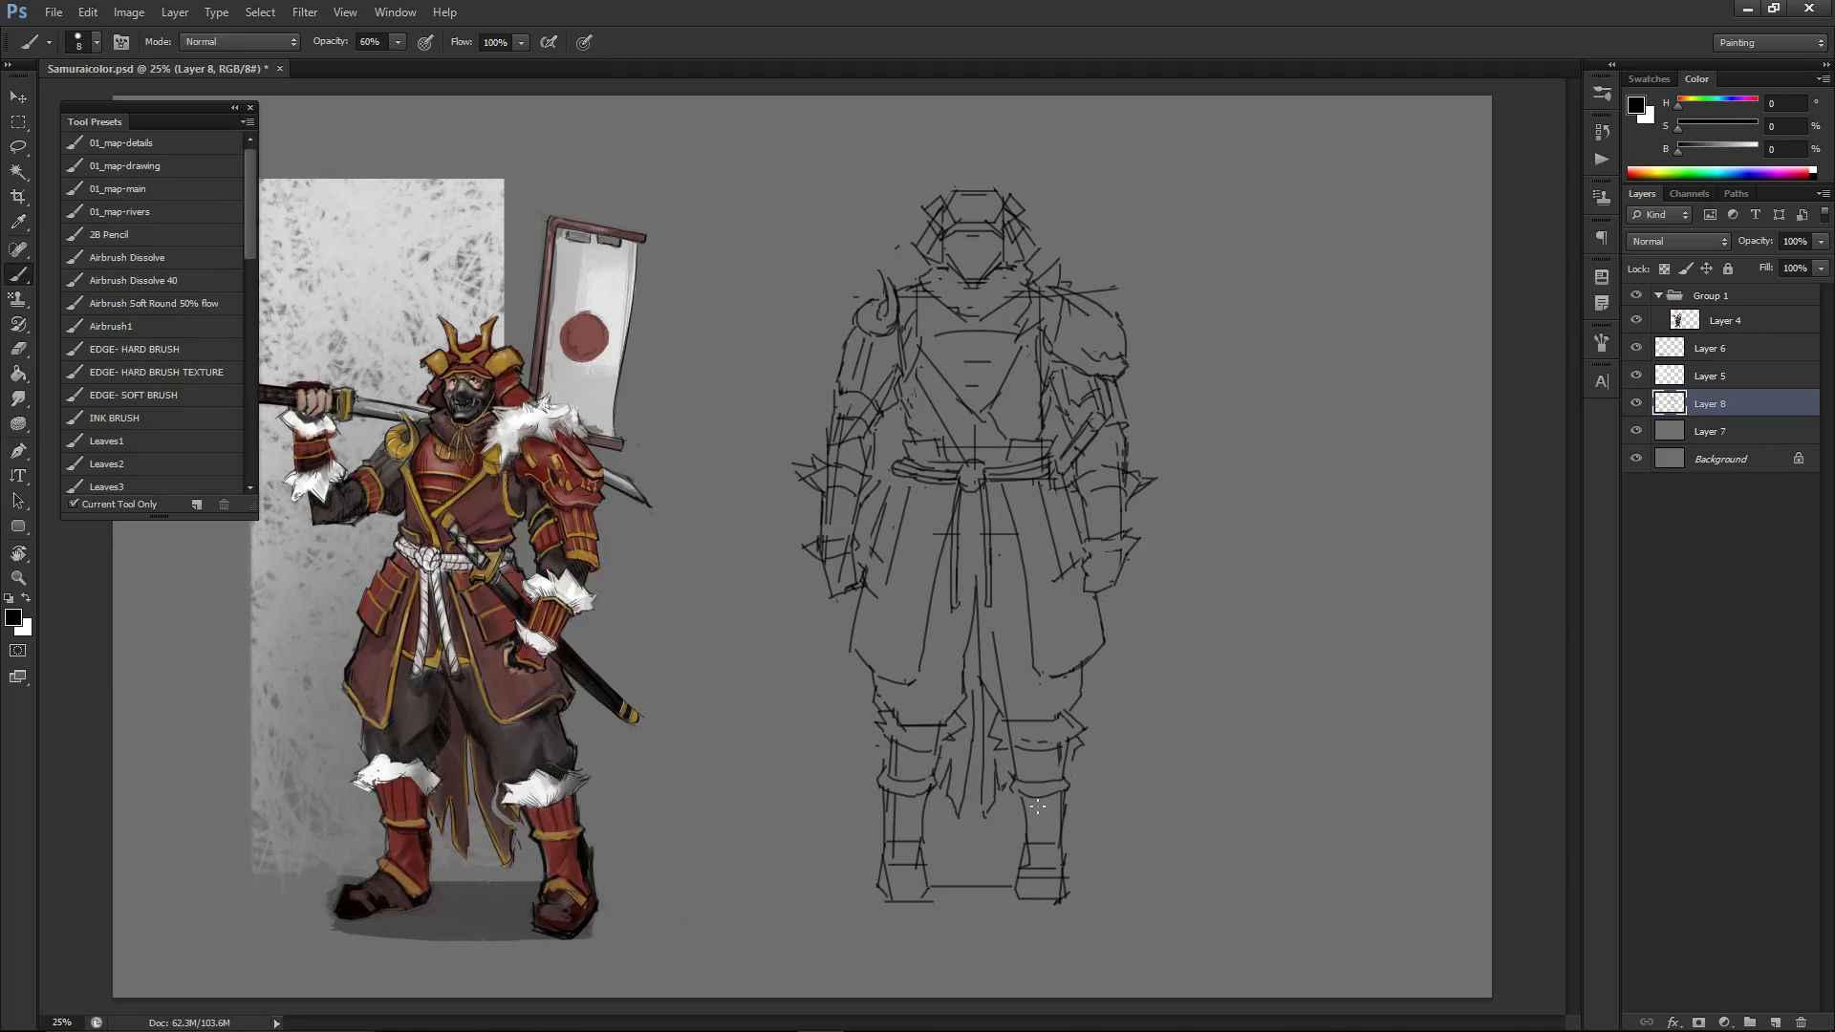
# - Erase the left-hand boot's straight ankle lines and redraw them as a curved ankle guard over the foot
pyautogui.press('e')
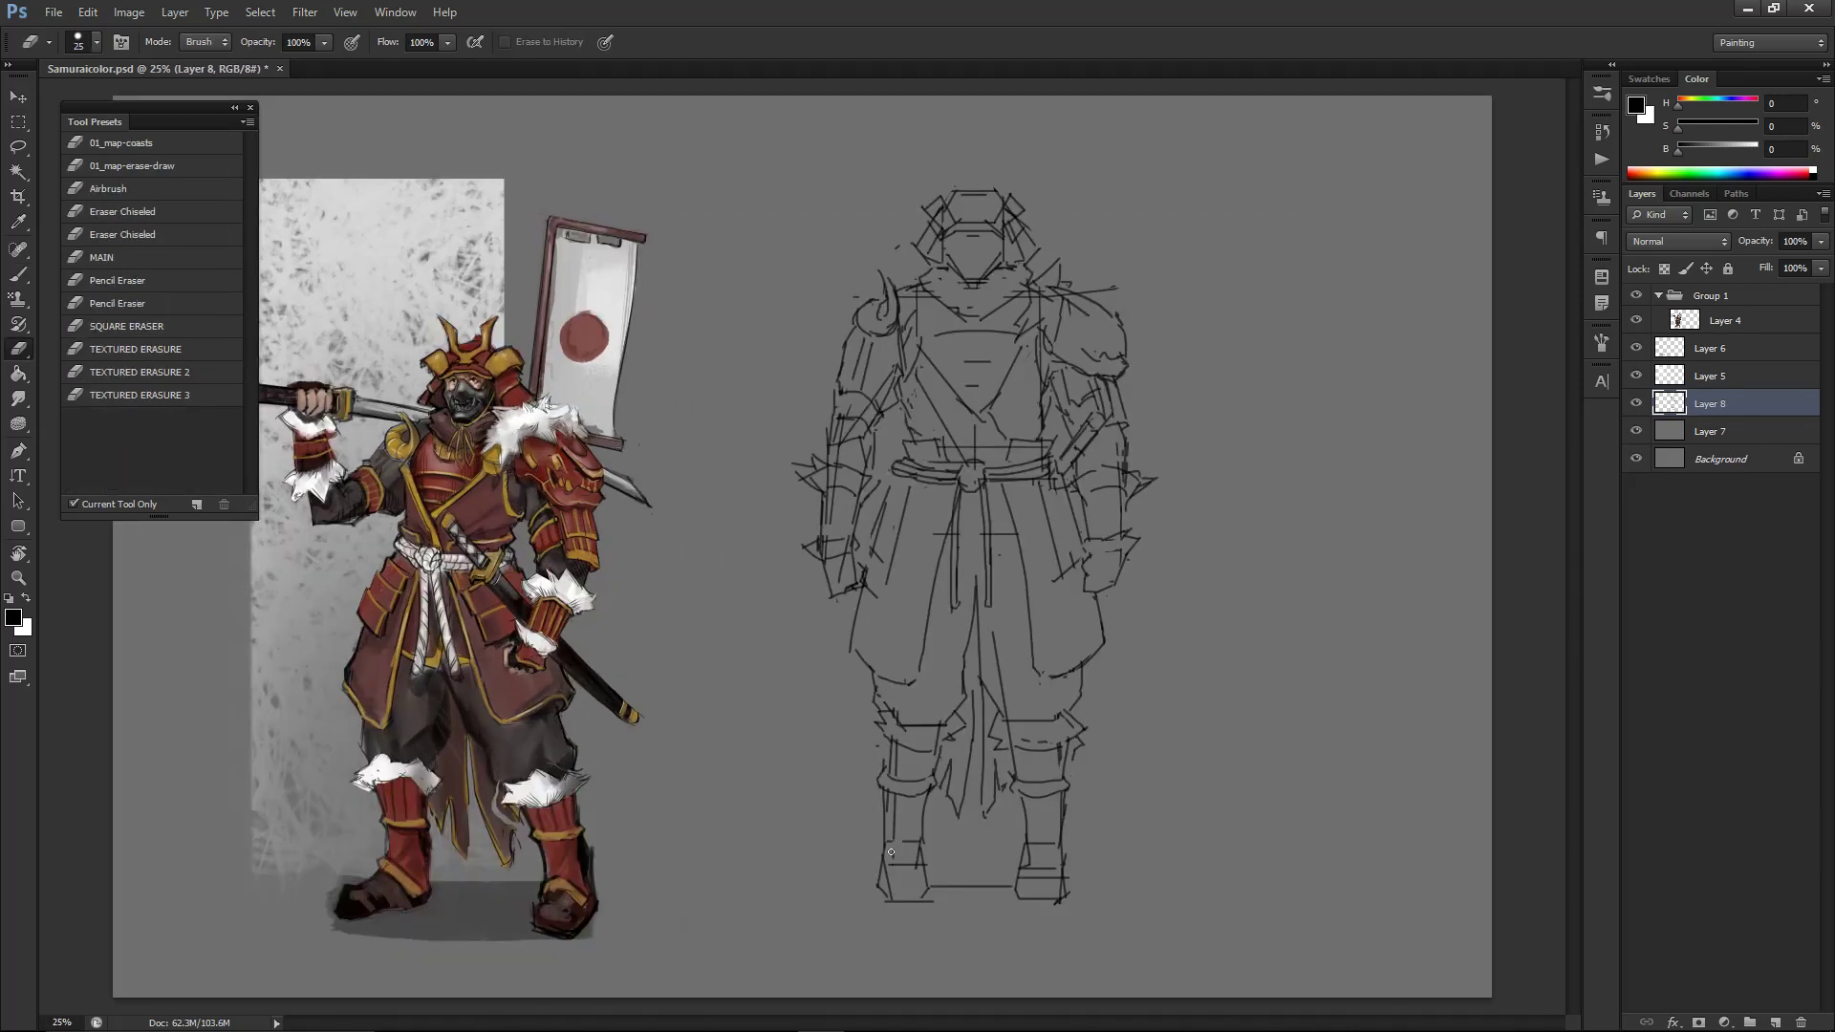
pyautogui.press('b')
pyautogui.press('e')
pyautogui.press('b')
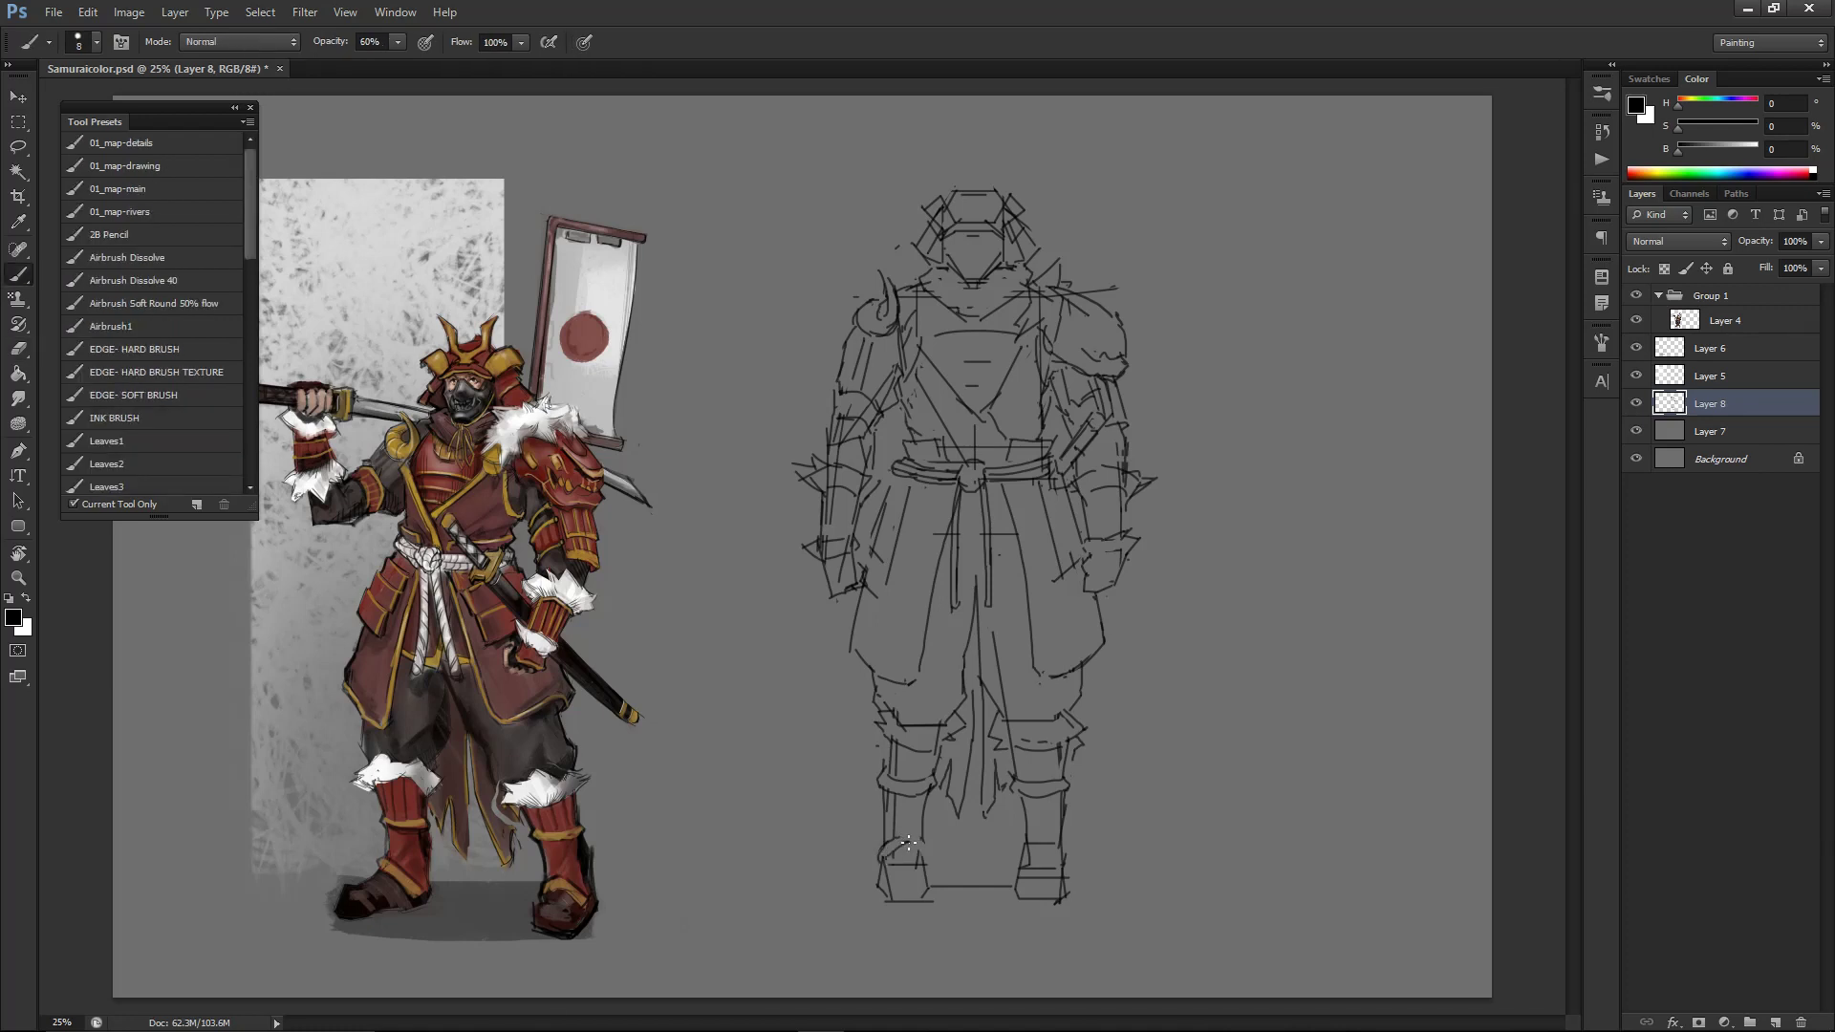
pyautogui.press('e')
pyautogui.press('b')
# - Rework the right-hand boot's ankle with a matching curved guard over the foot
pyautogui.press('e')
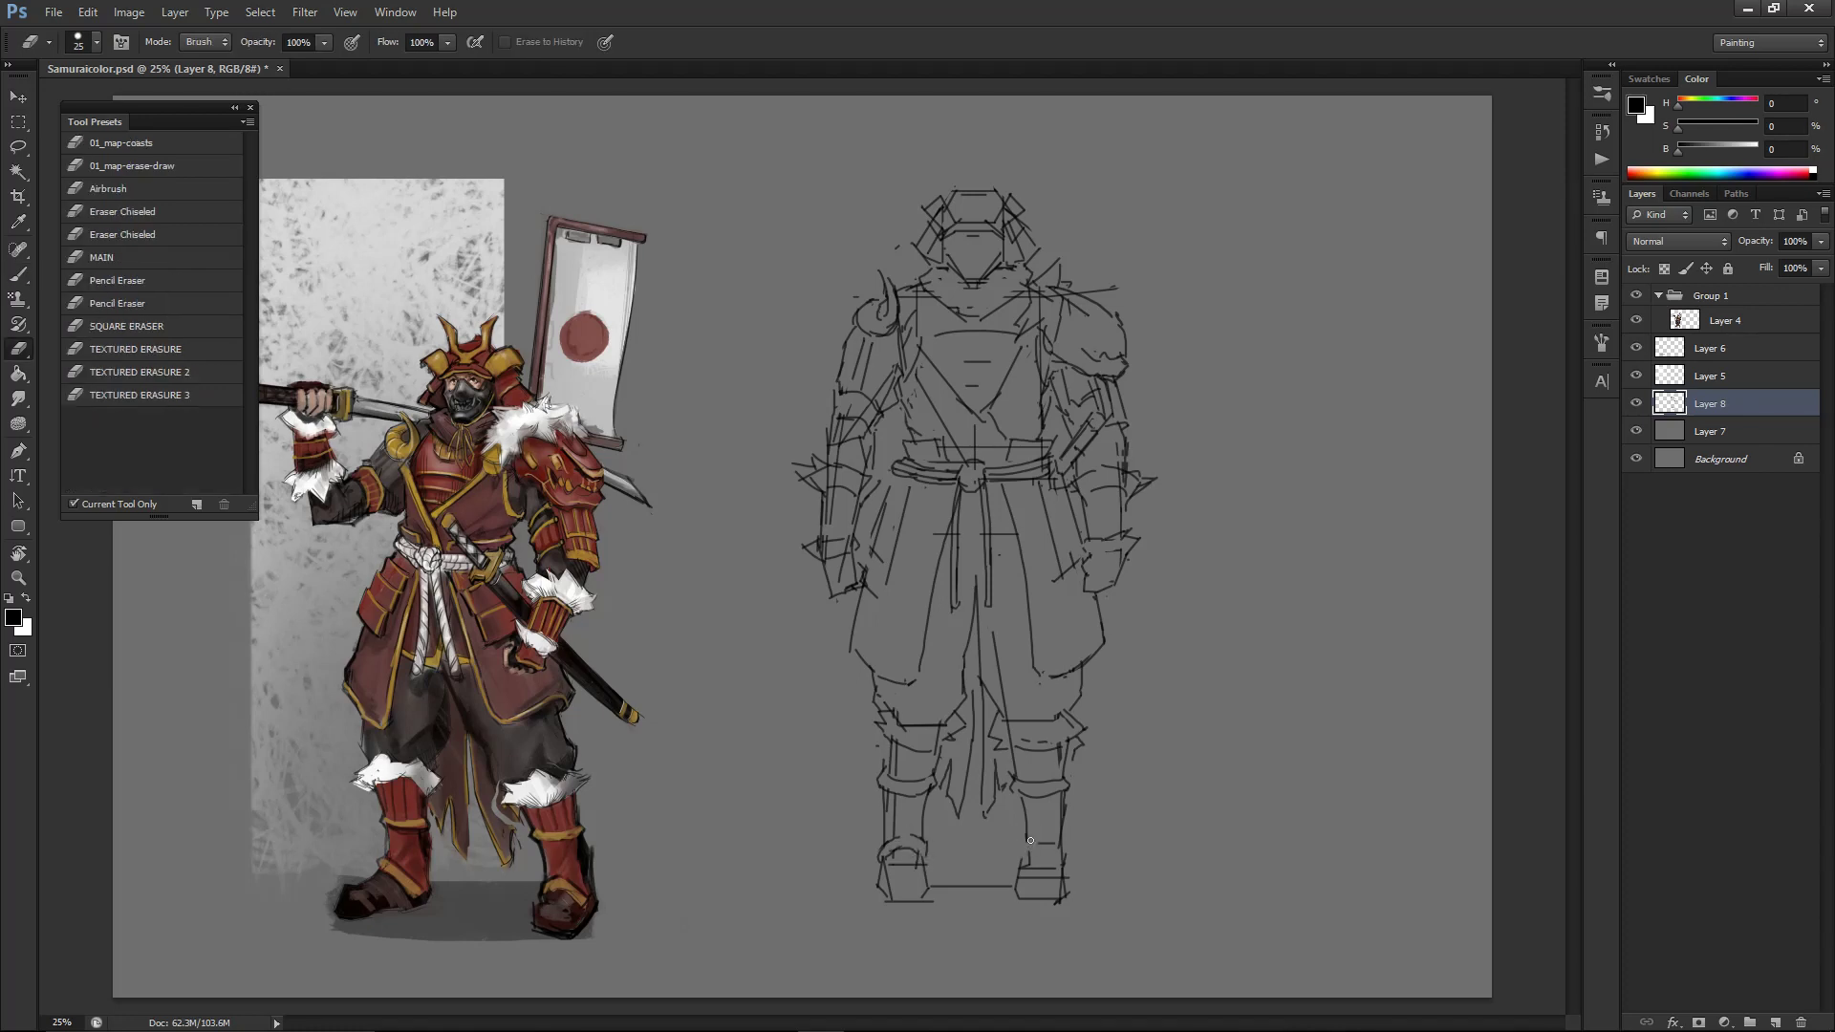
pyautogui.press('b')
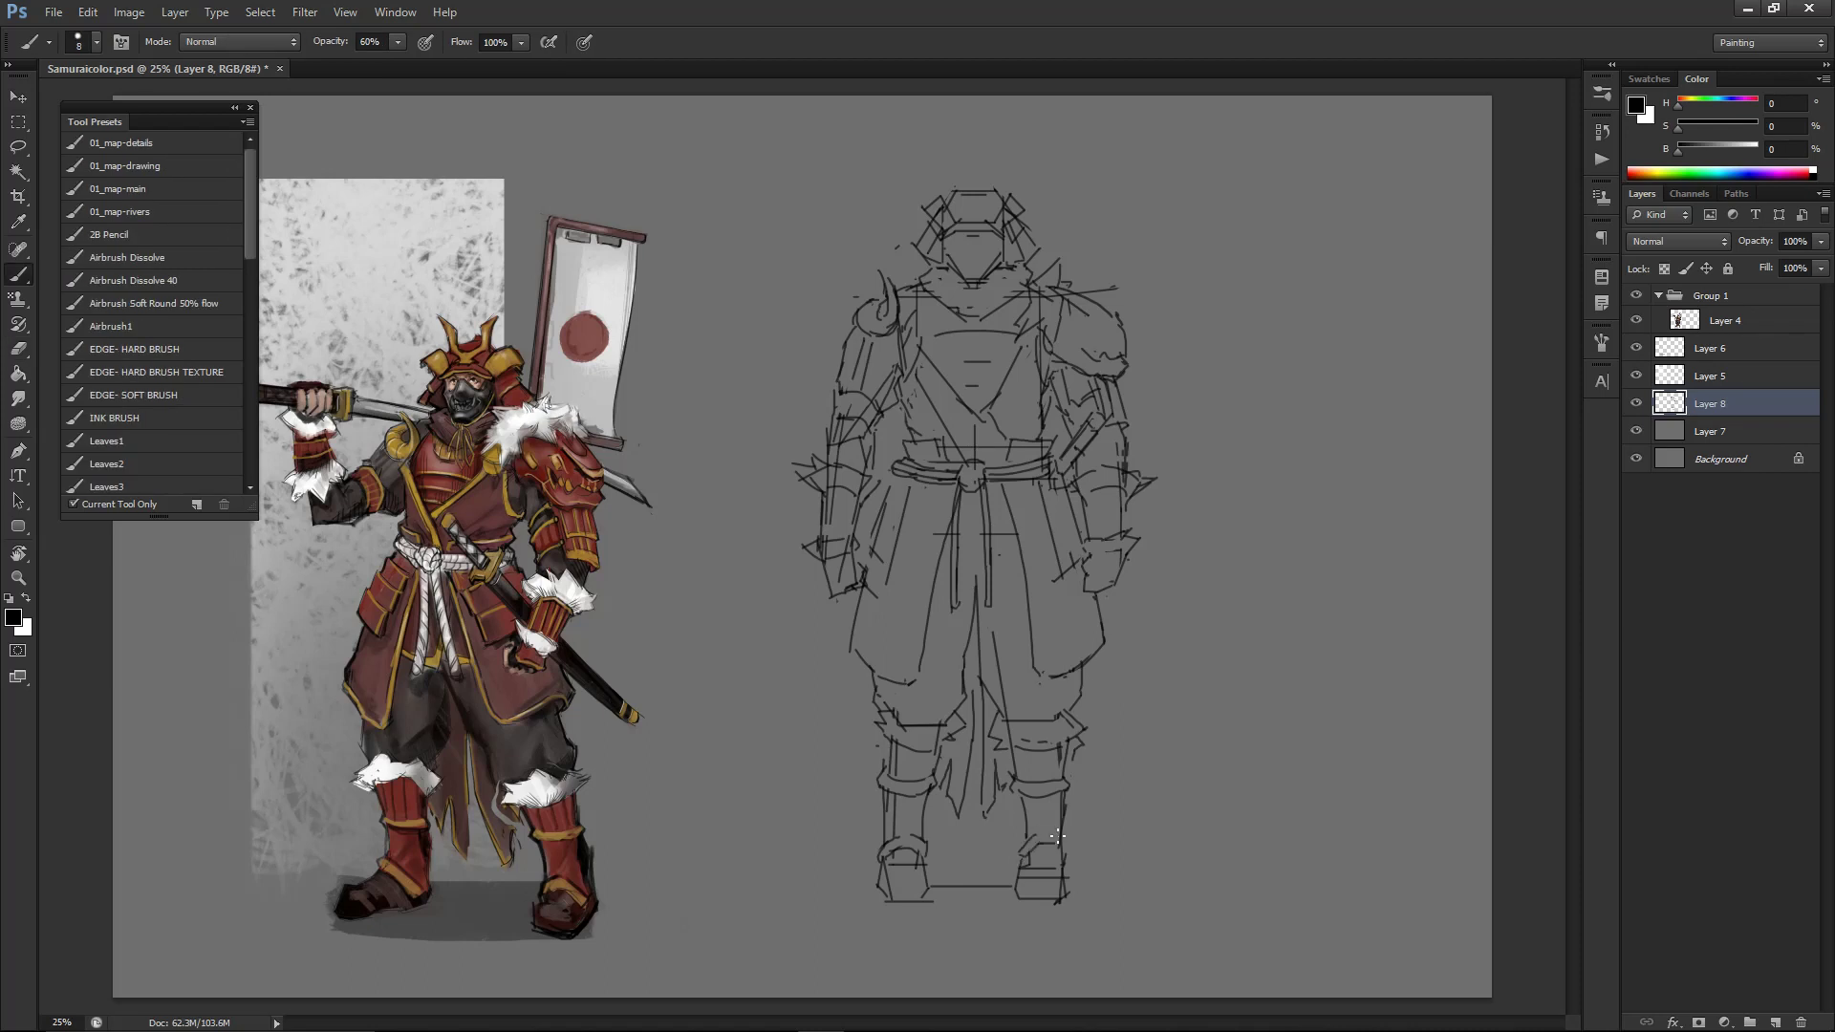
pyautogui.press('e')
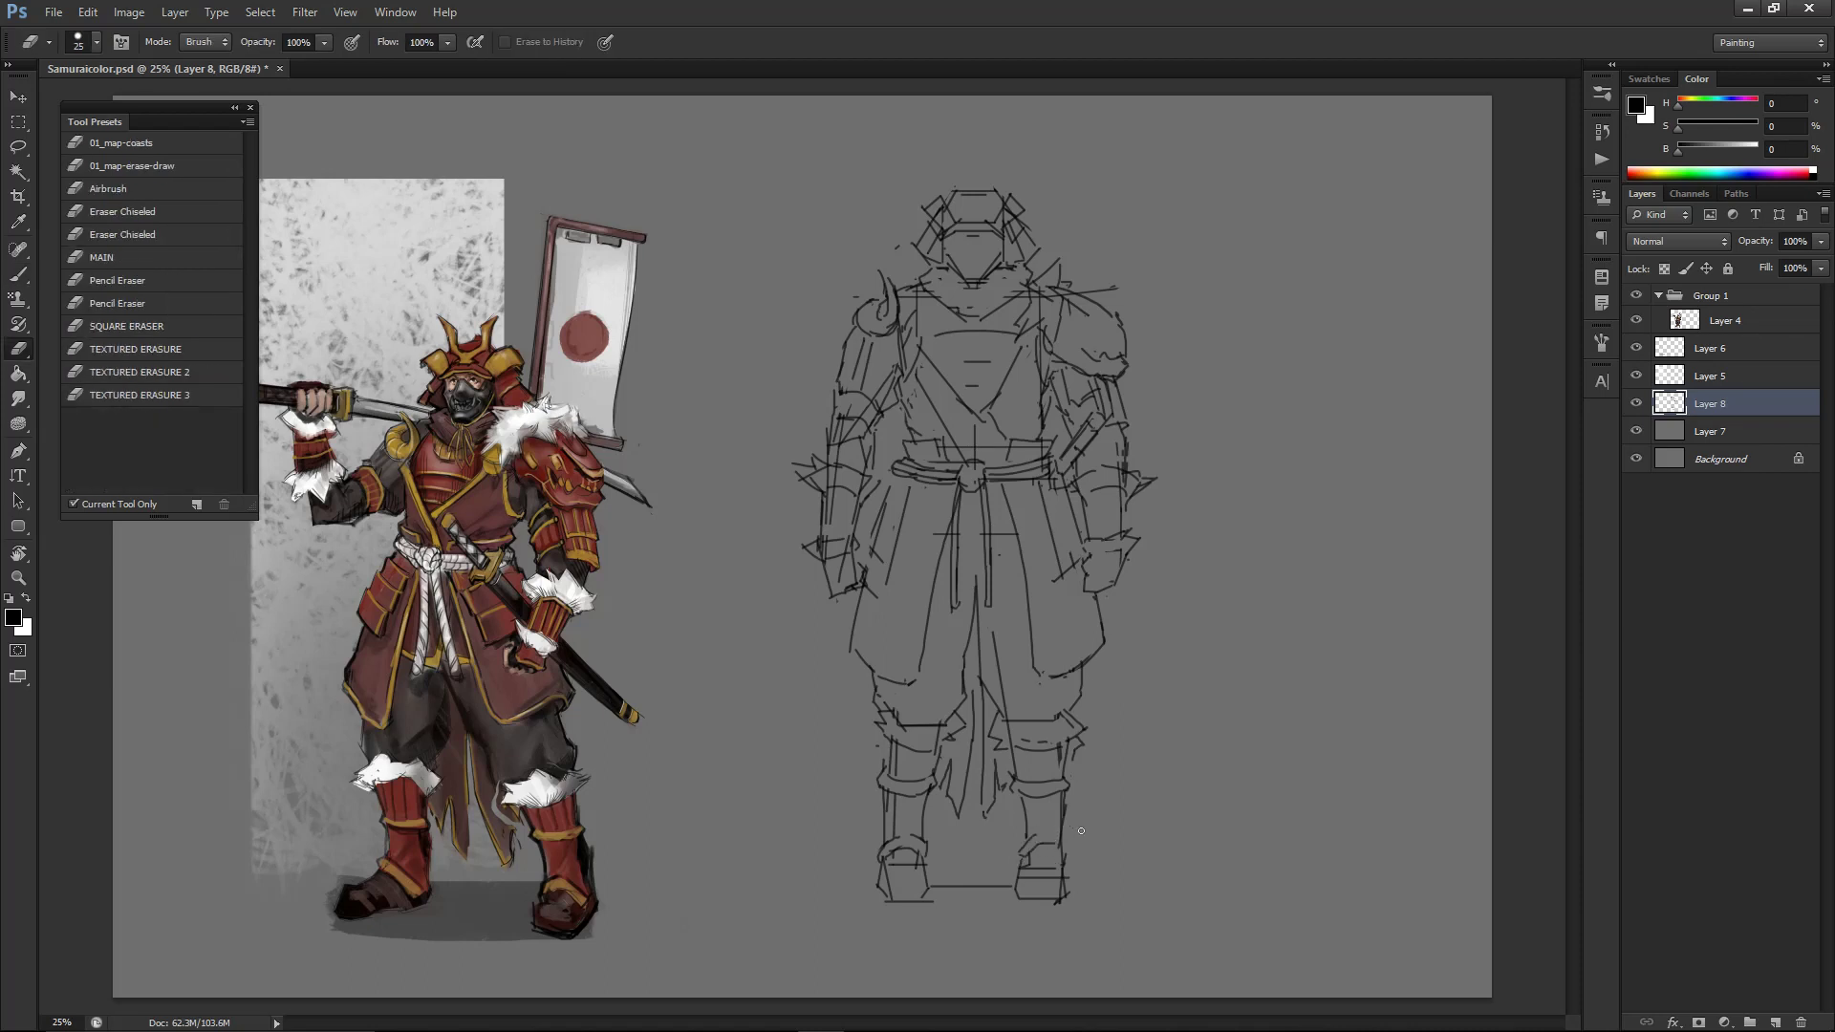
pyautogui.press('b')
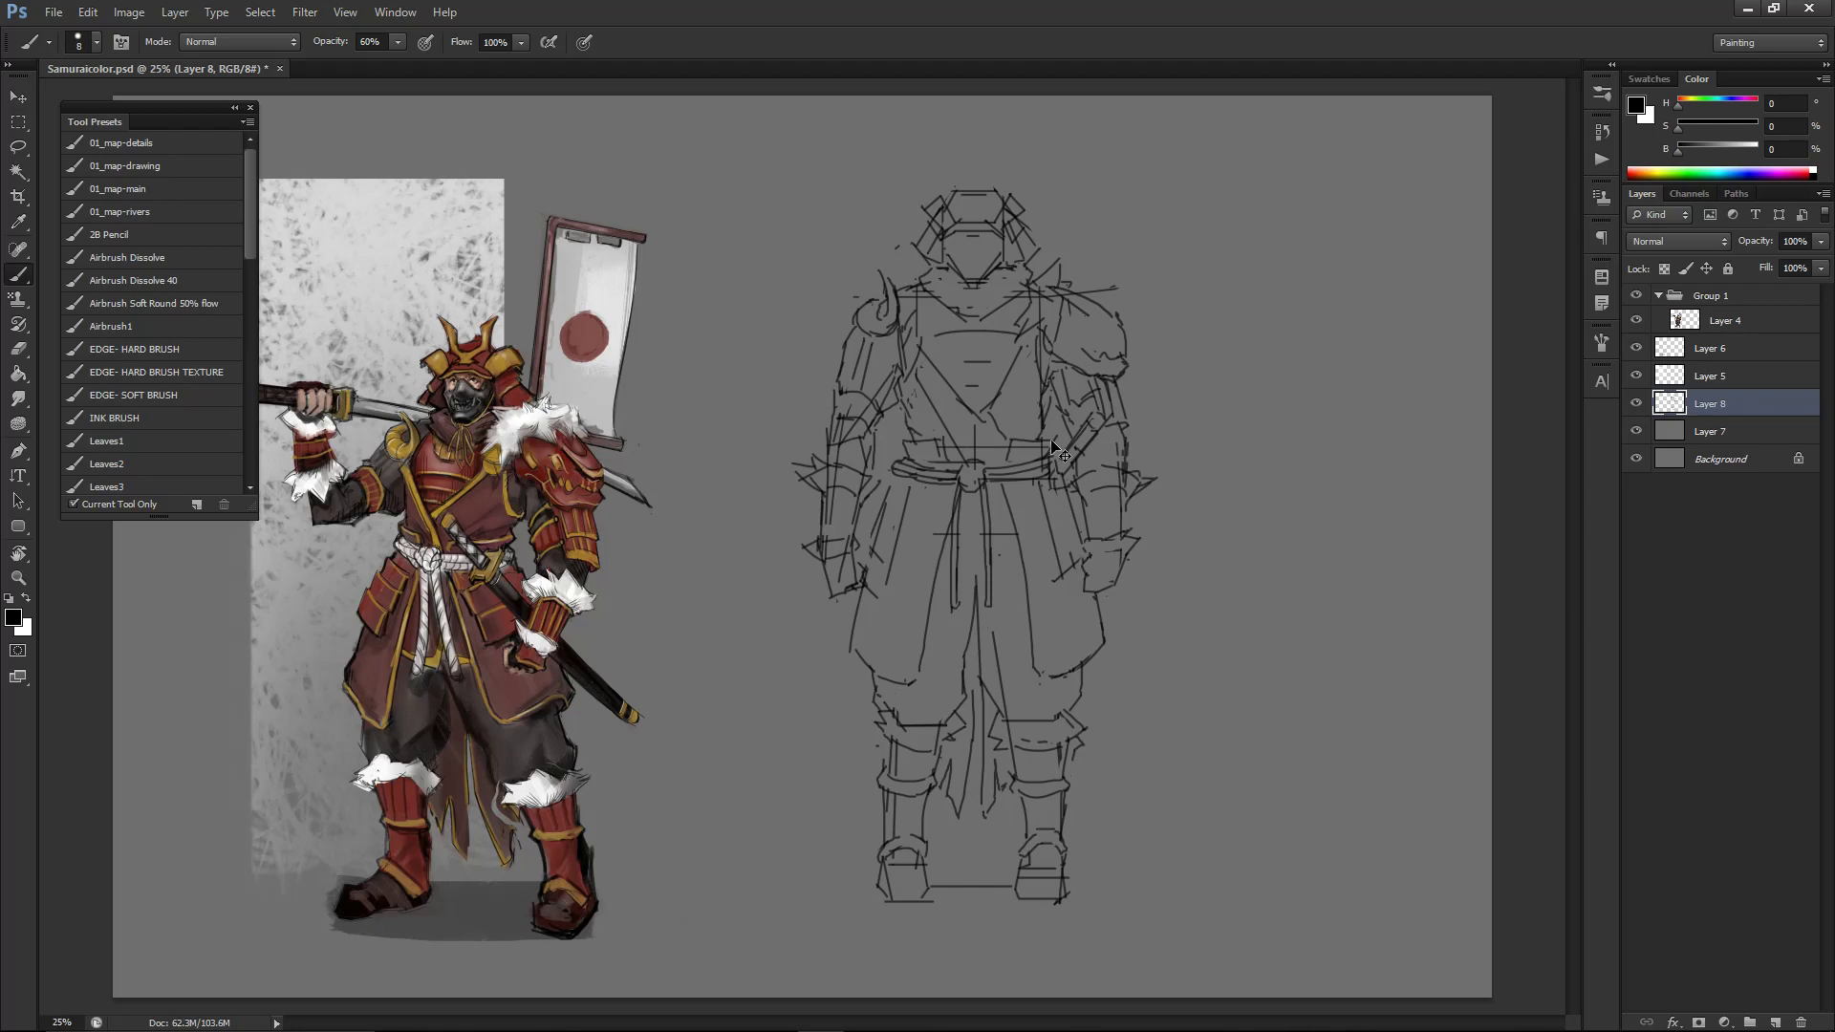
# - Examine the whole figure's silhouette and proportions against the finished samurai
pyautogui.hotkey('ctrl', '-')
pyautogui.hotkey('ctrl', '-')
pyautogui.hotkey('ctrl', '+')
pyautogui.hotkey('ctrl', '+')
pyautogui.hotkey('ctrl', '-')
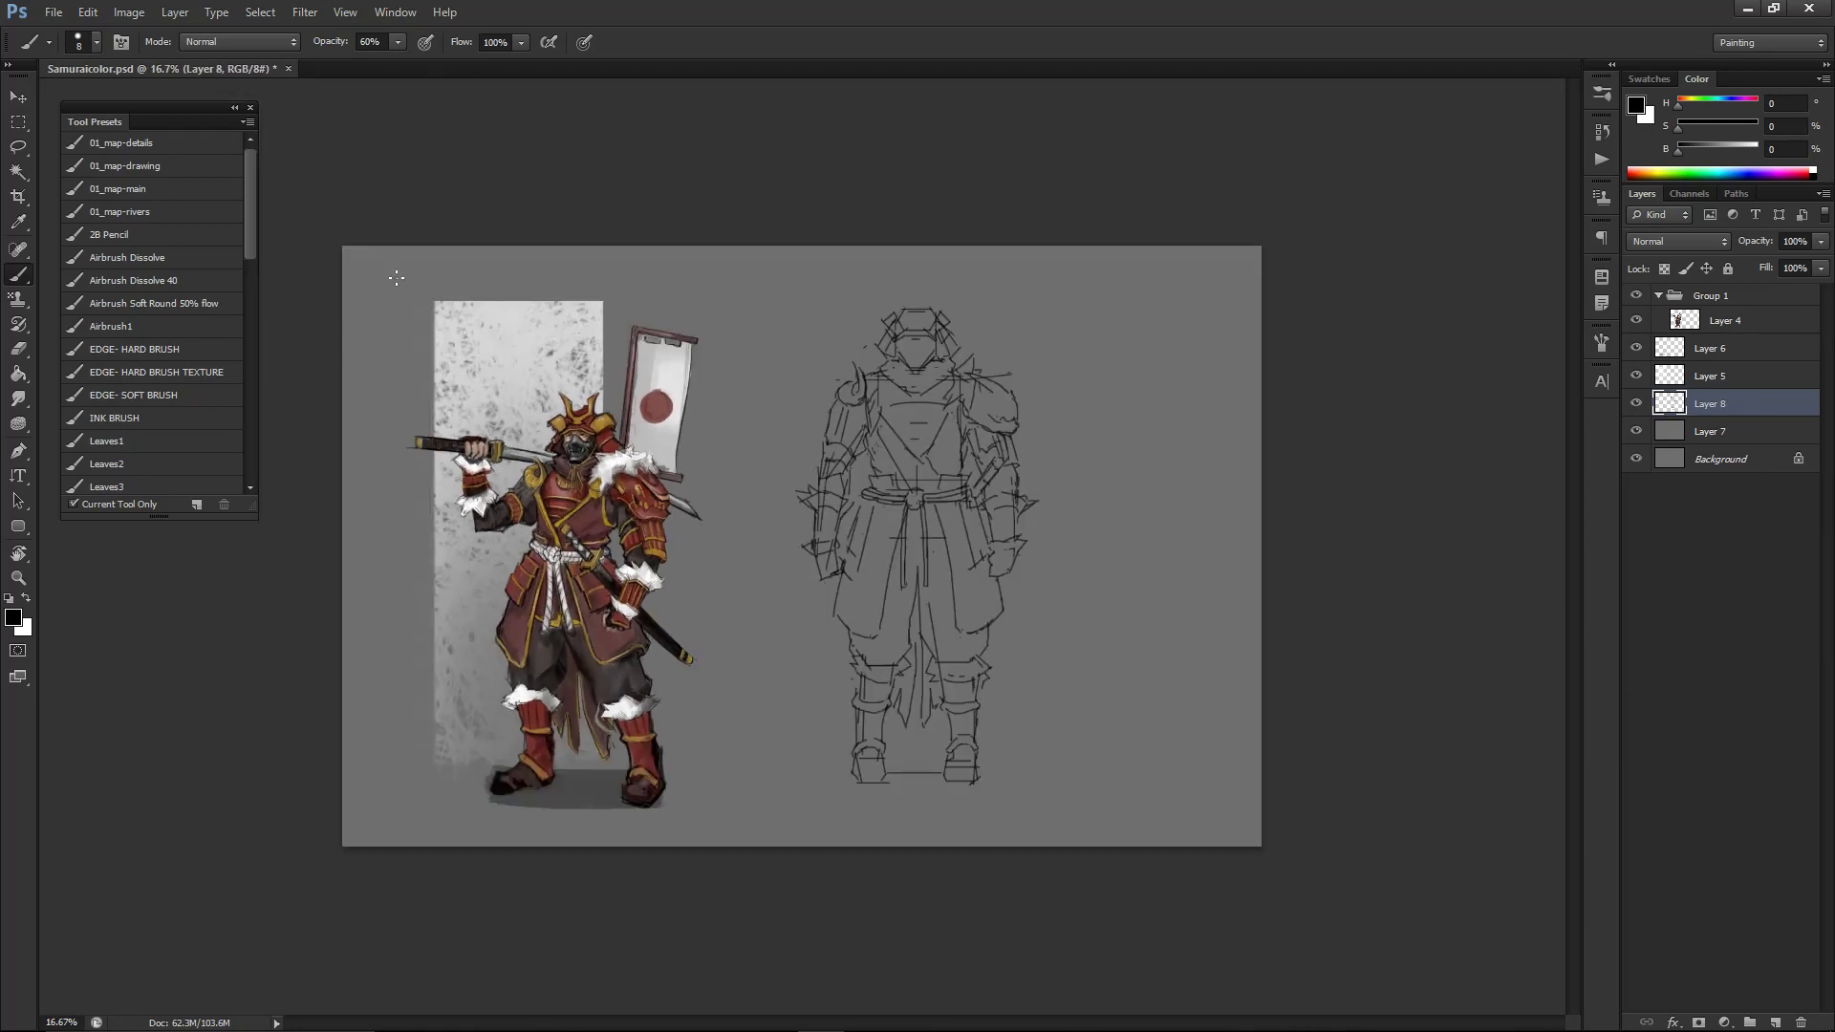
pyautogui.hotkey('ctrl', '-')
pyautogui.hotkey('ctrl', '+')
pyautogui.hotkey('ctrl', '+')
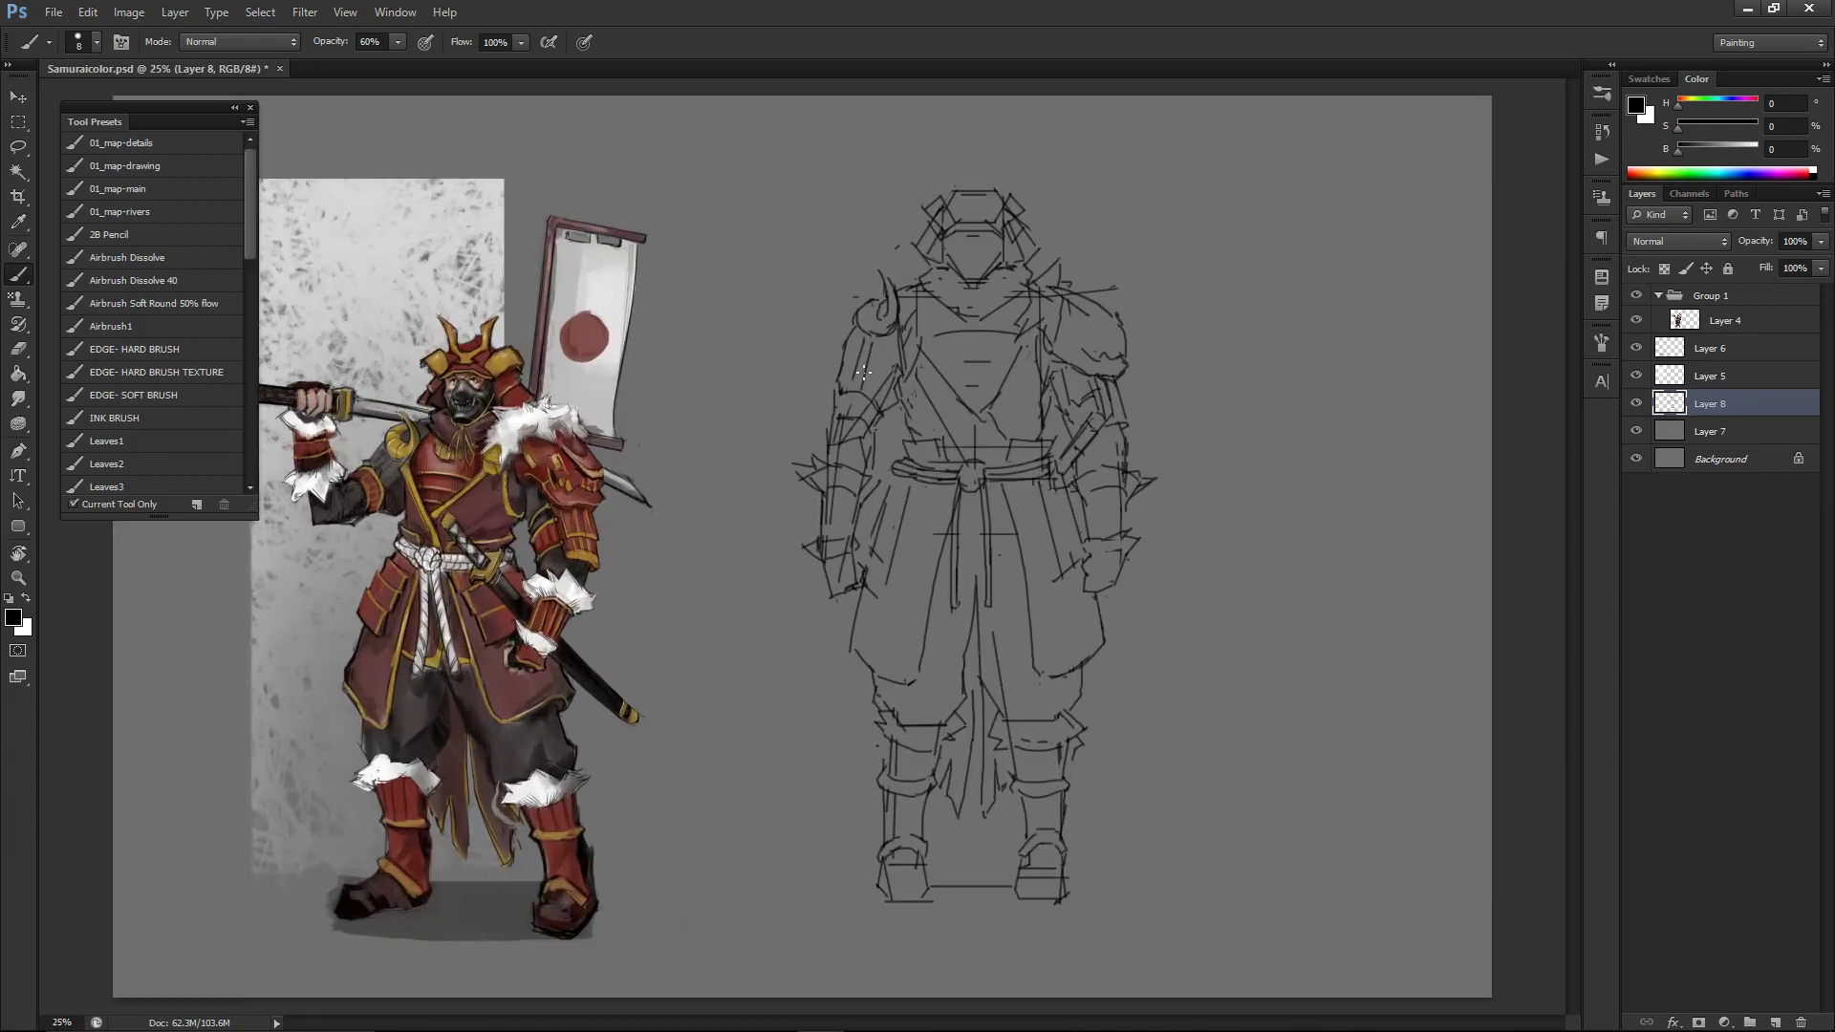
# - Erase and redraw the left-hand arm's elbow and forearm outline with cleaner, slightly curved edges
pyautogui.press('e')
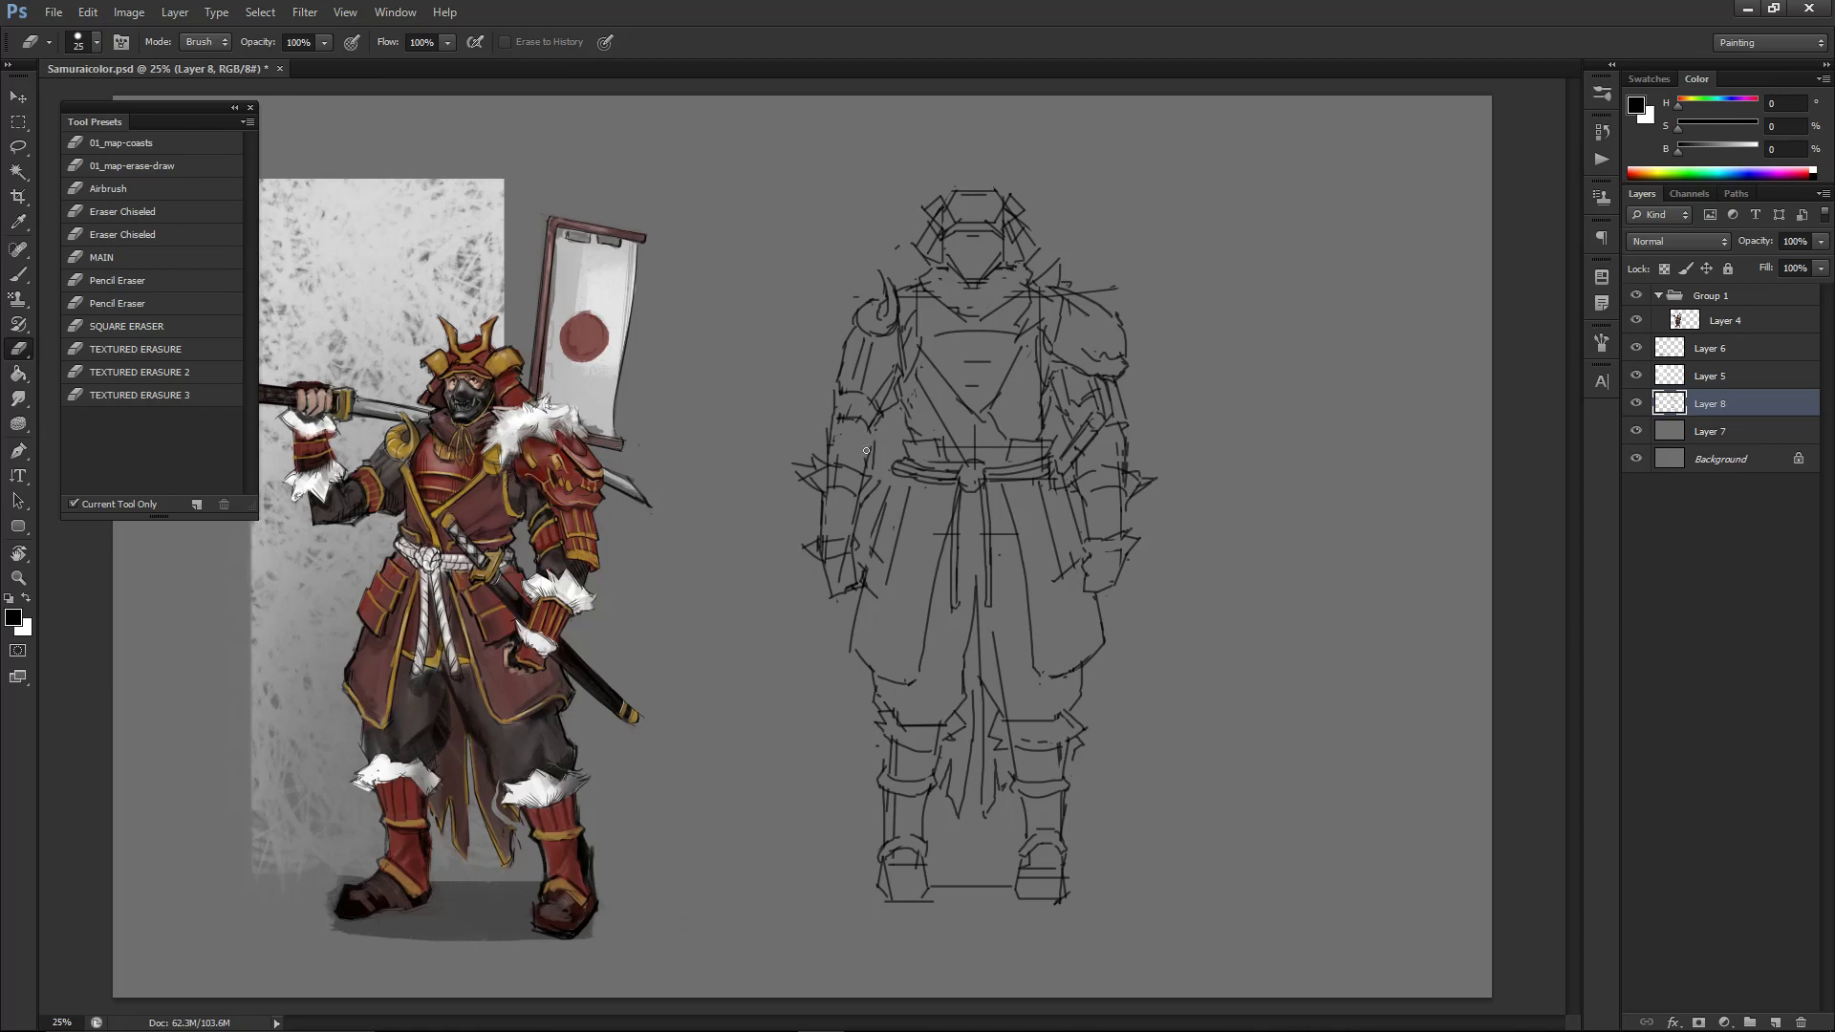
pyautogui.press('b')
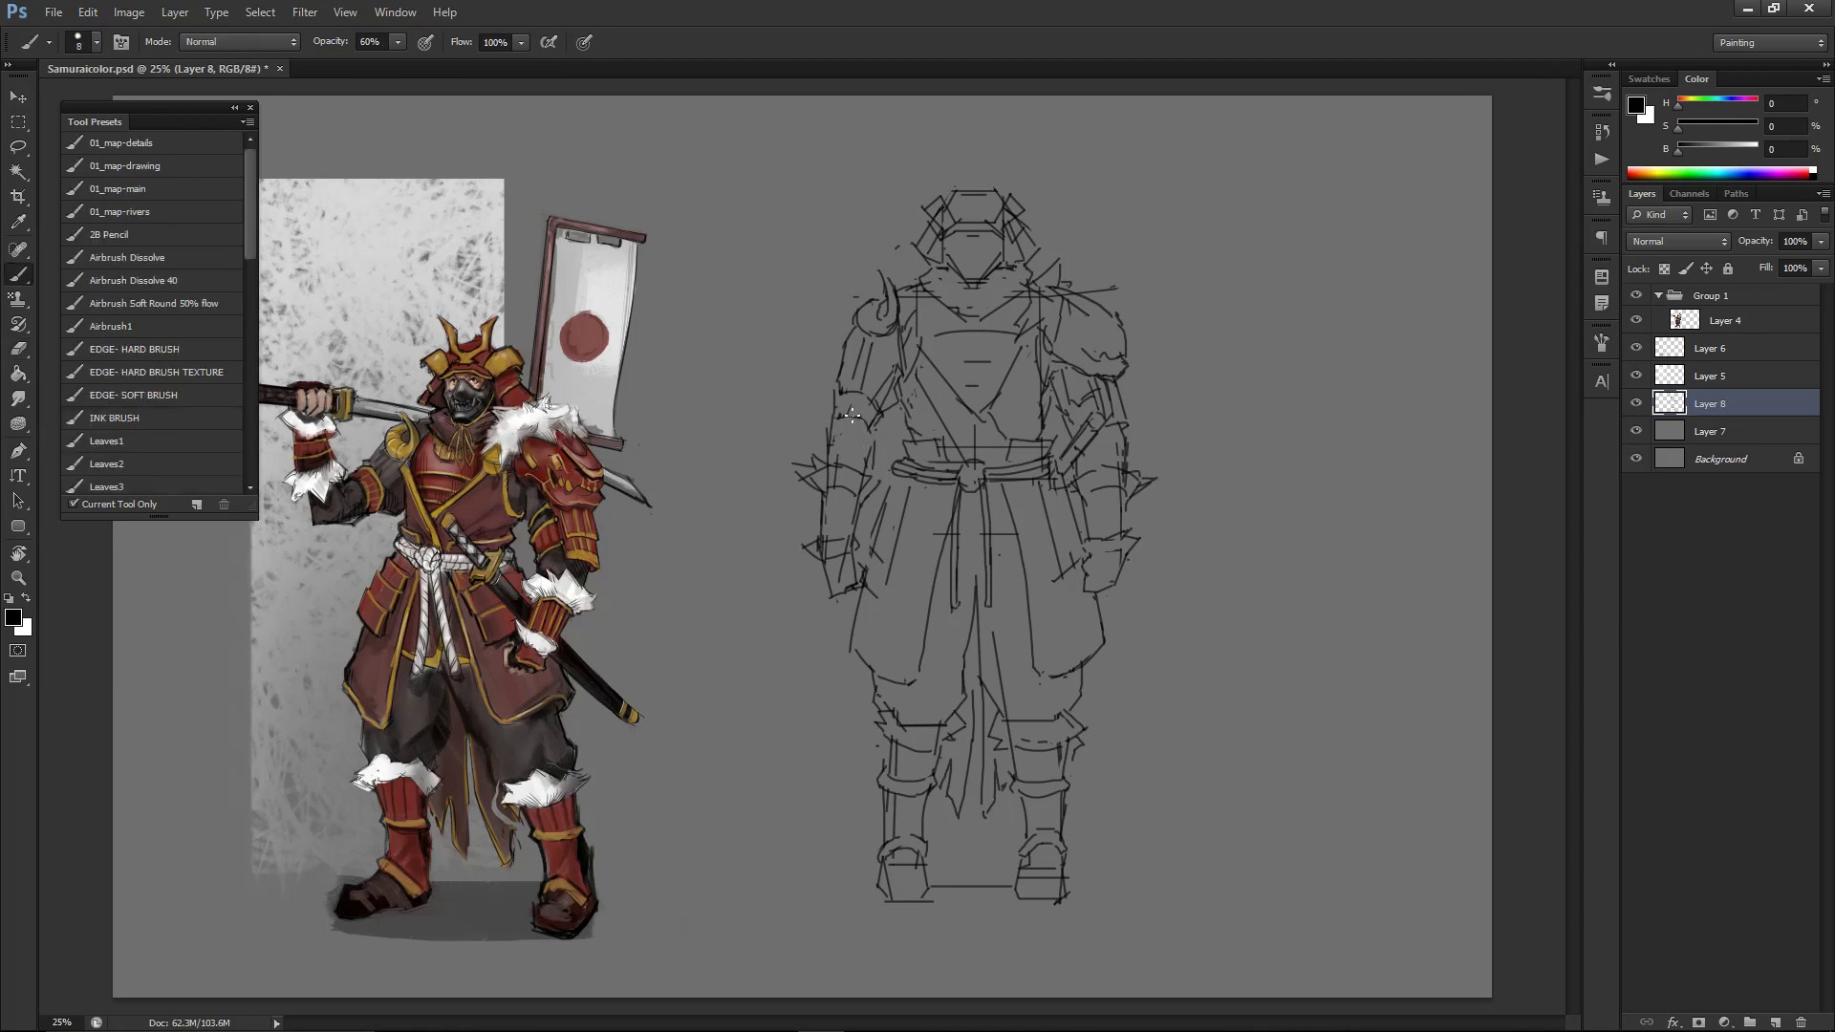
pyautogui.press('e')
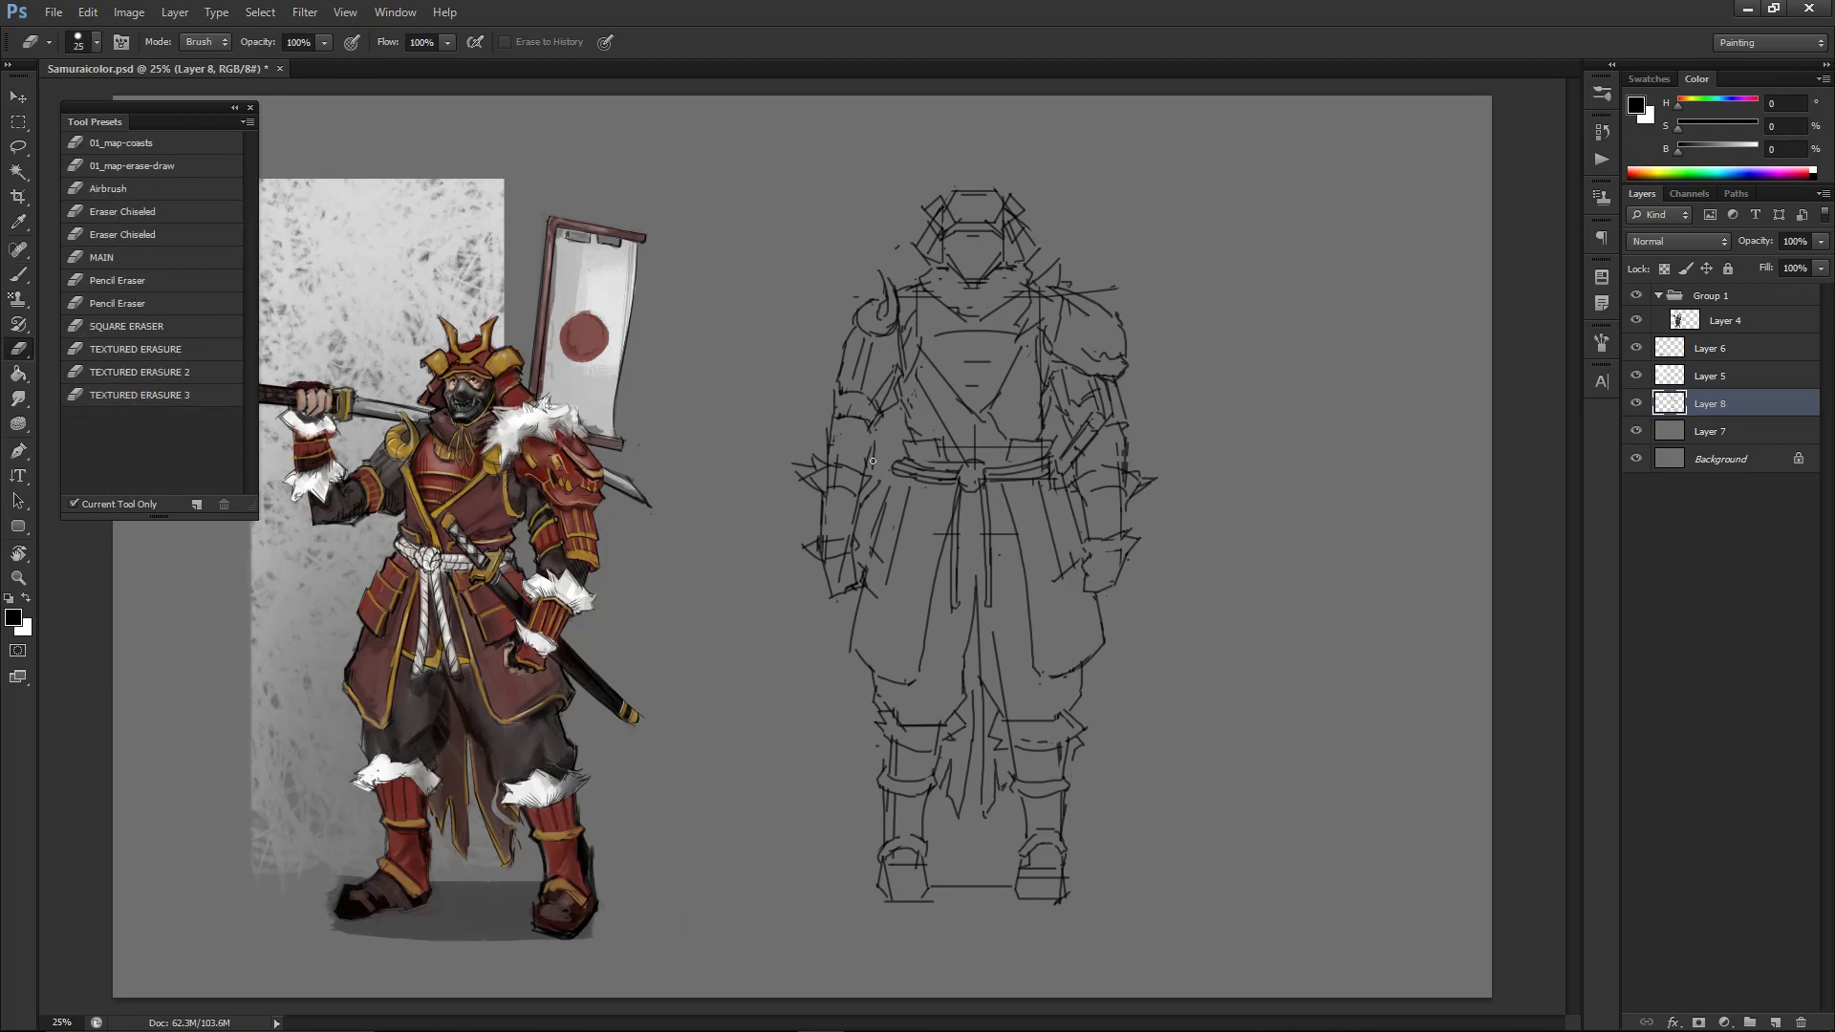
pyautogui.press('b')
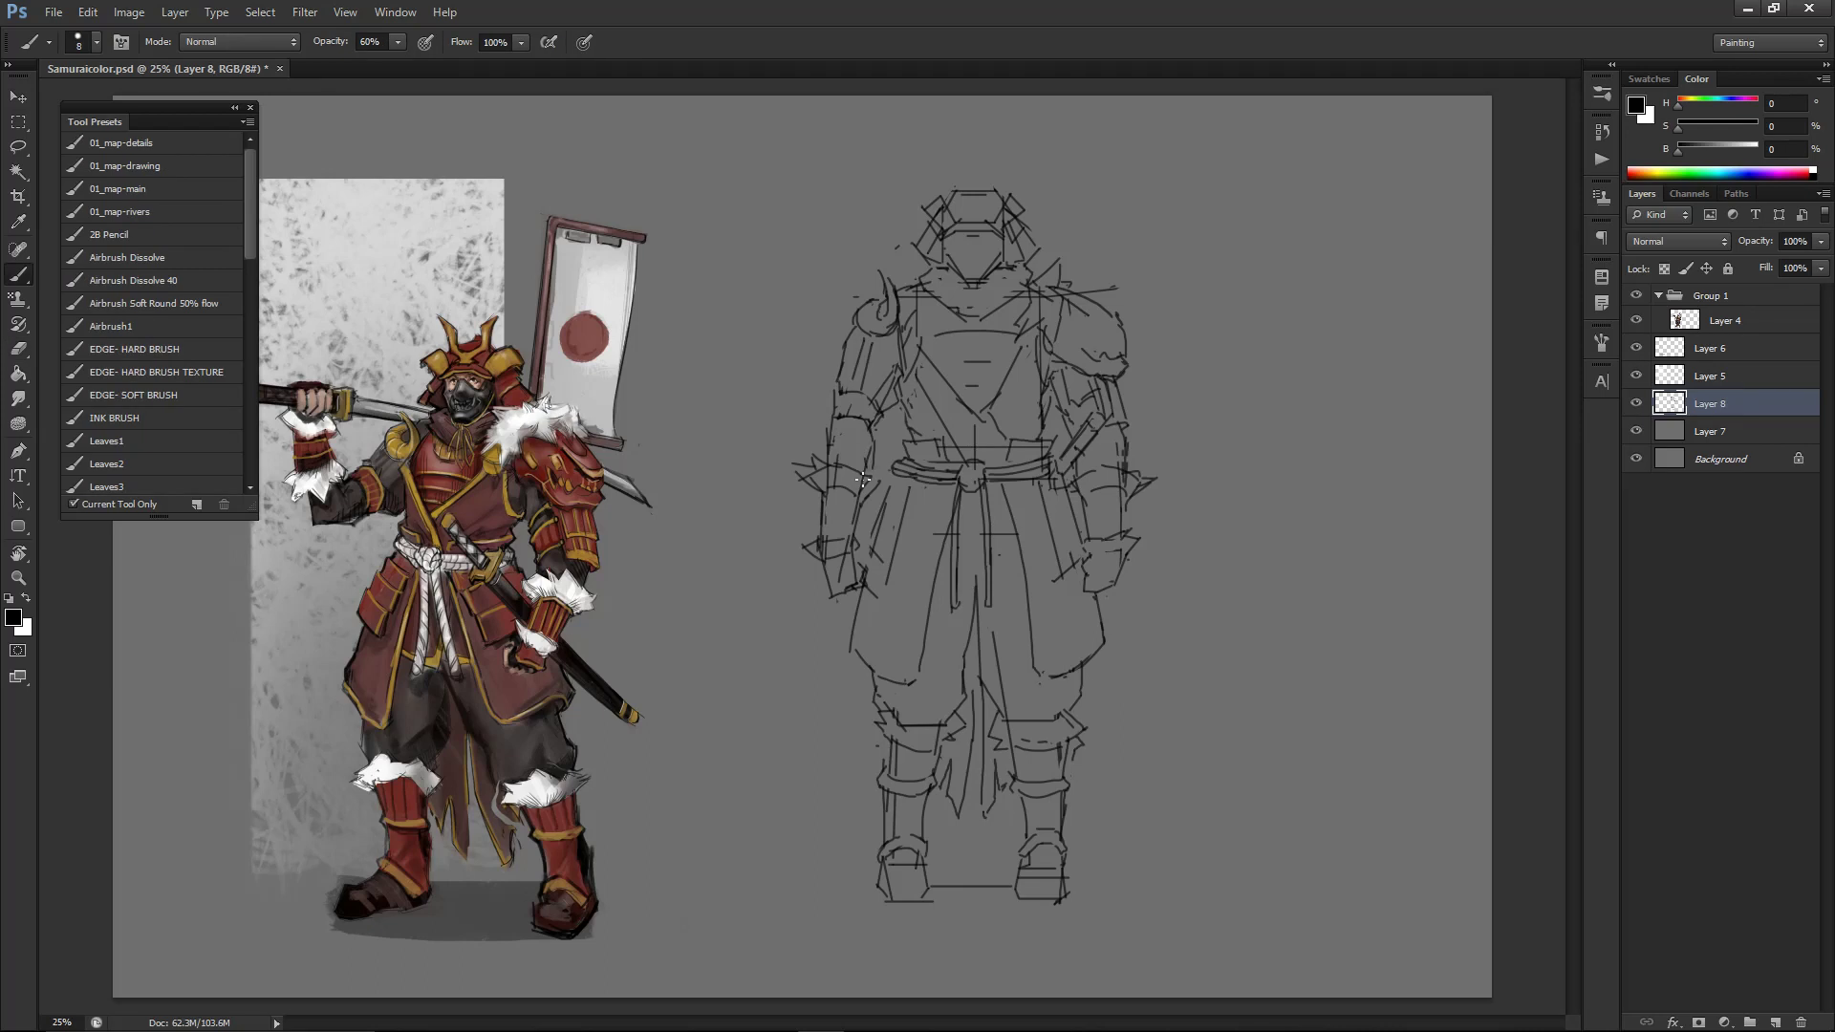
pyautogui.press('e')
pyautogui.press('b')
pyautogui.press('e')
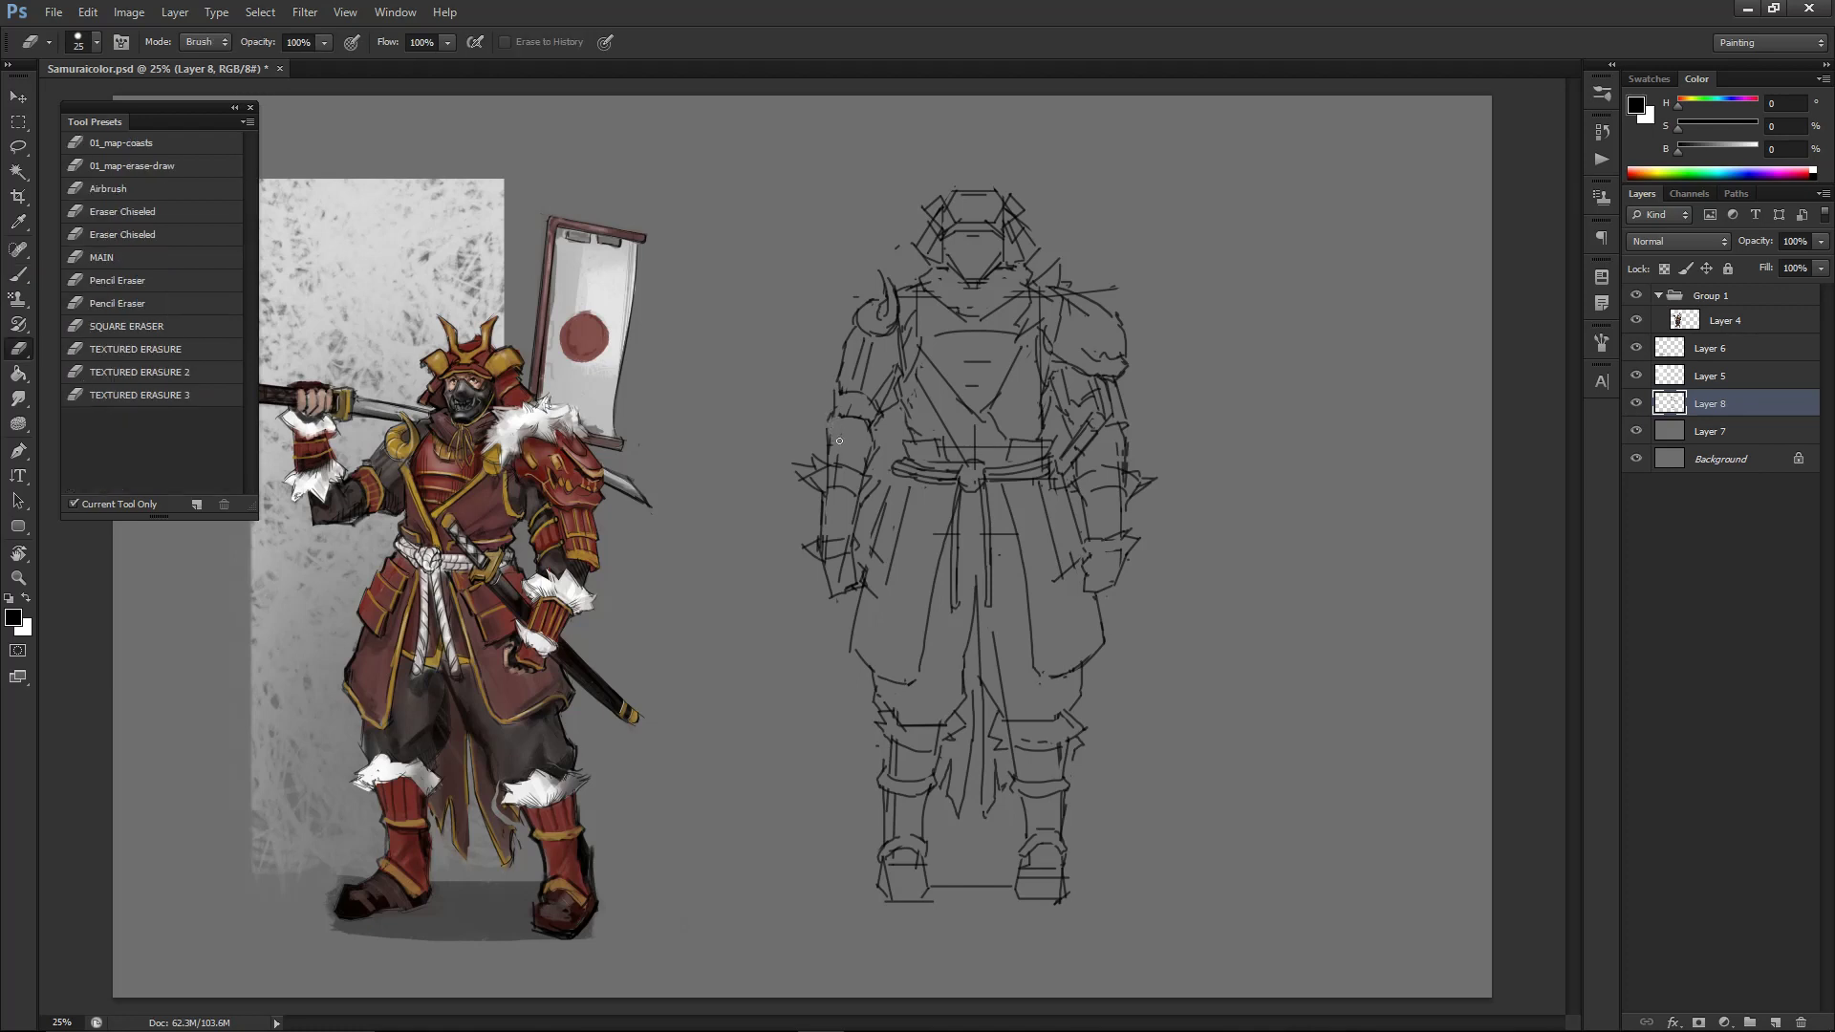
# - Sketch the upper edge of an armour band above the left-hand elbow, and clean up the lines around it
pyautogui.press('b')
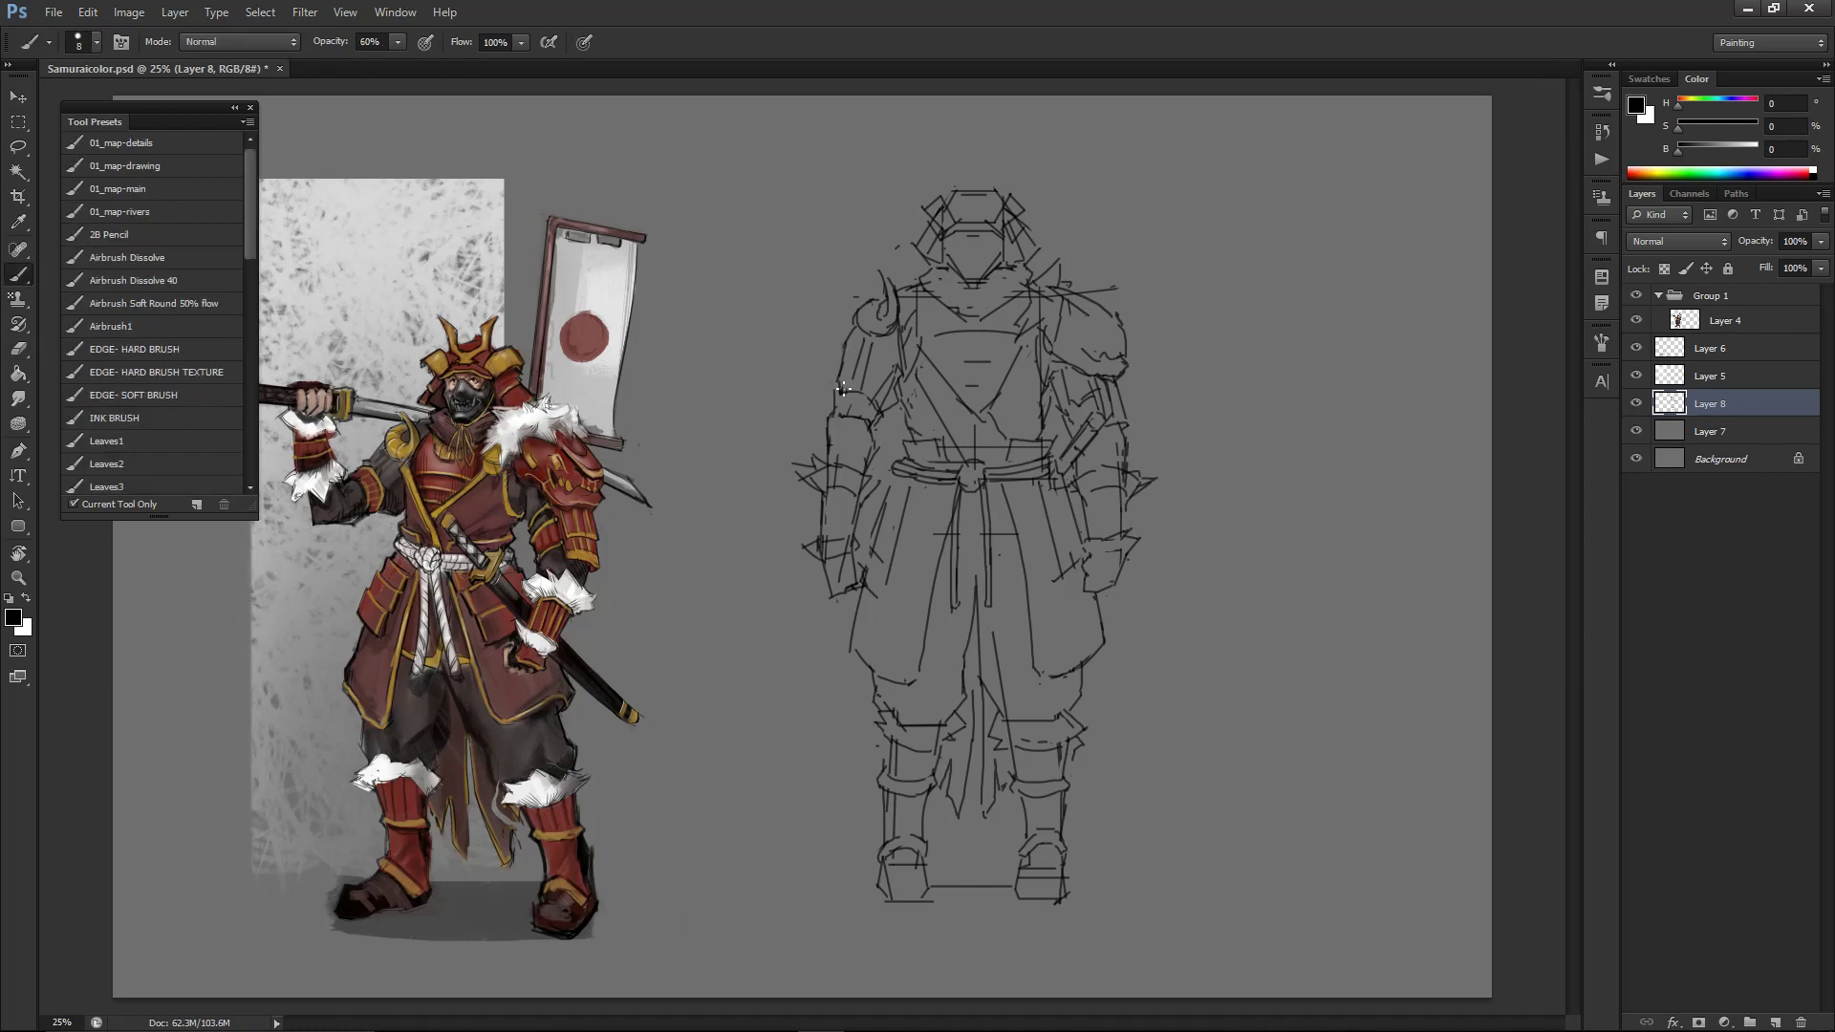
pyautogui.press('e')
pyautogui.press('b')
pyautogui.press('e')
pyautogui.press('b')
pyautogui.press('e')
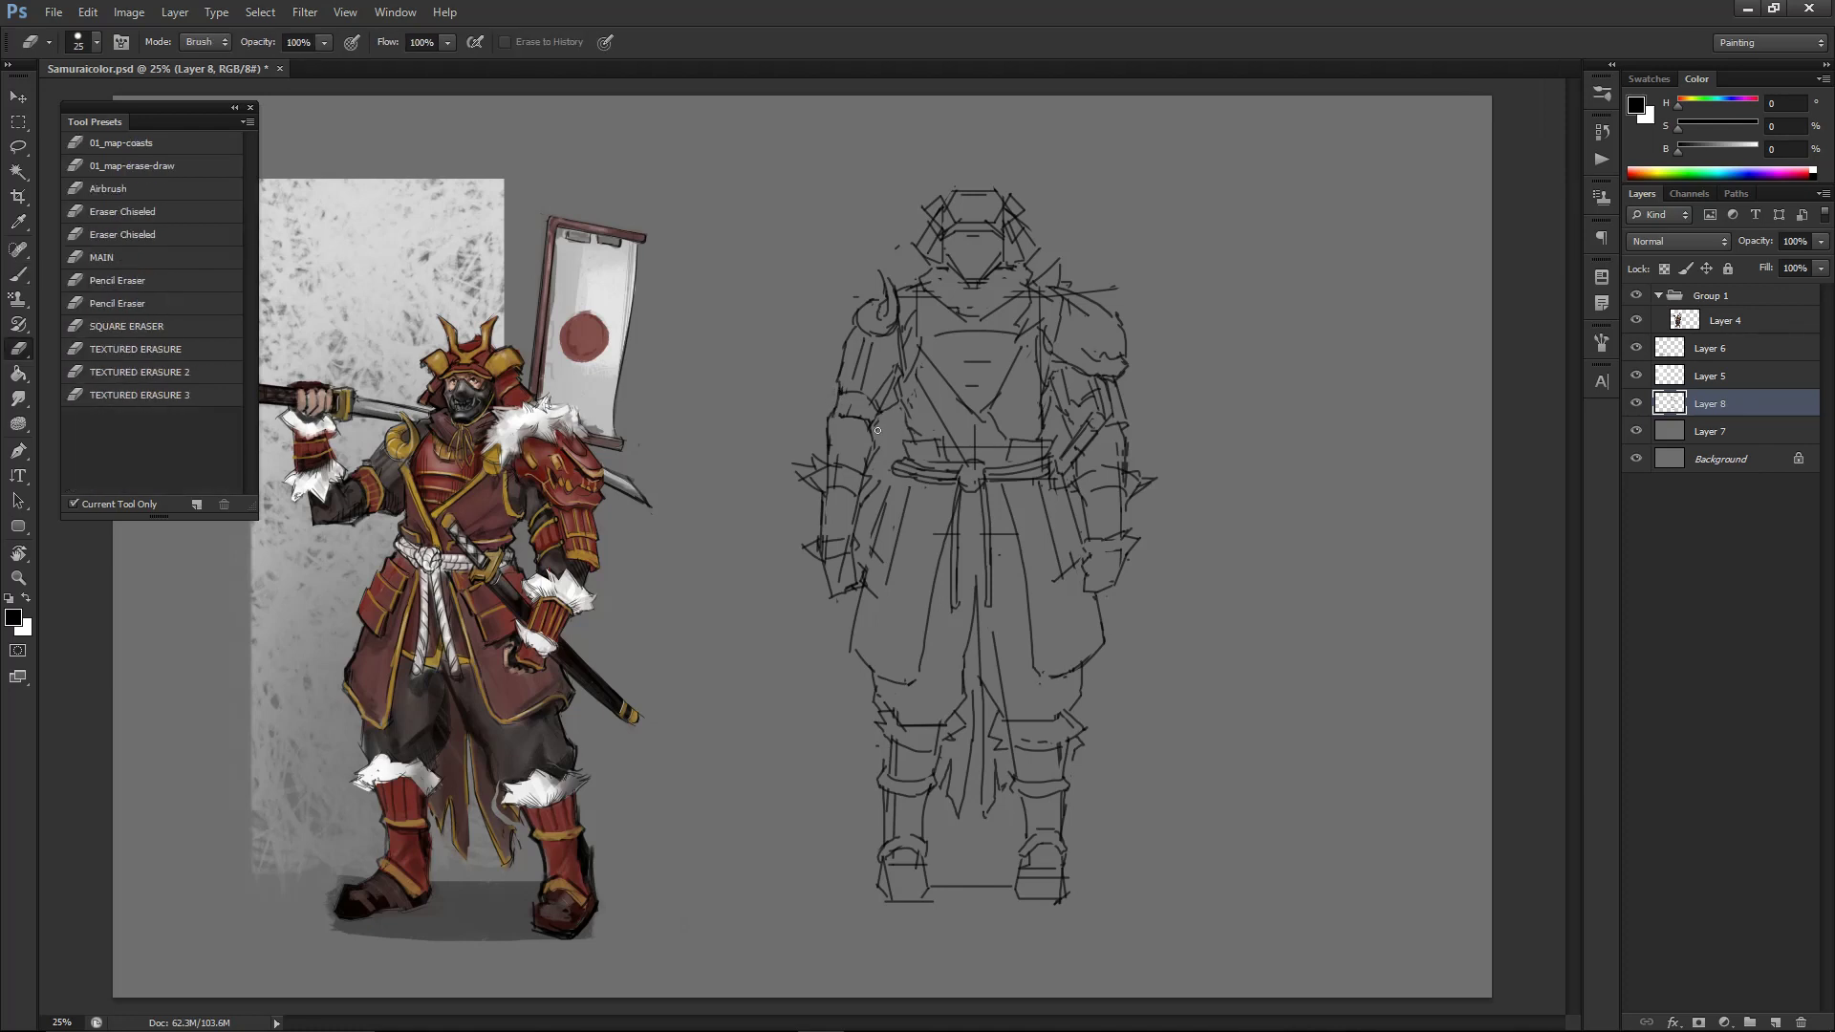
pyautogui.press('b')
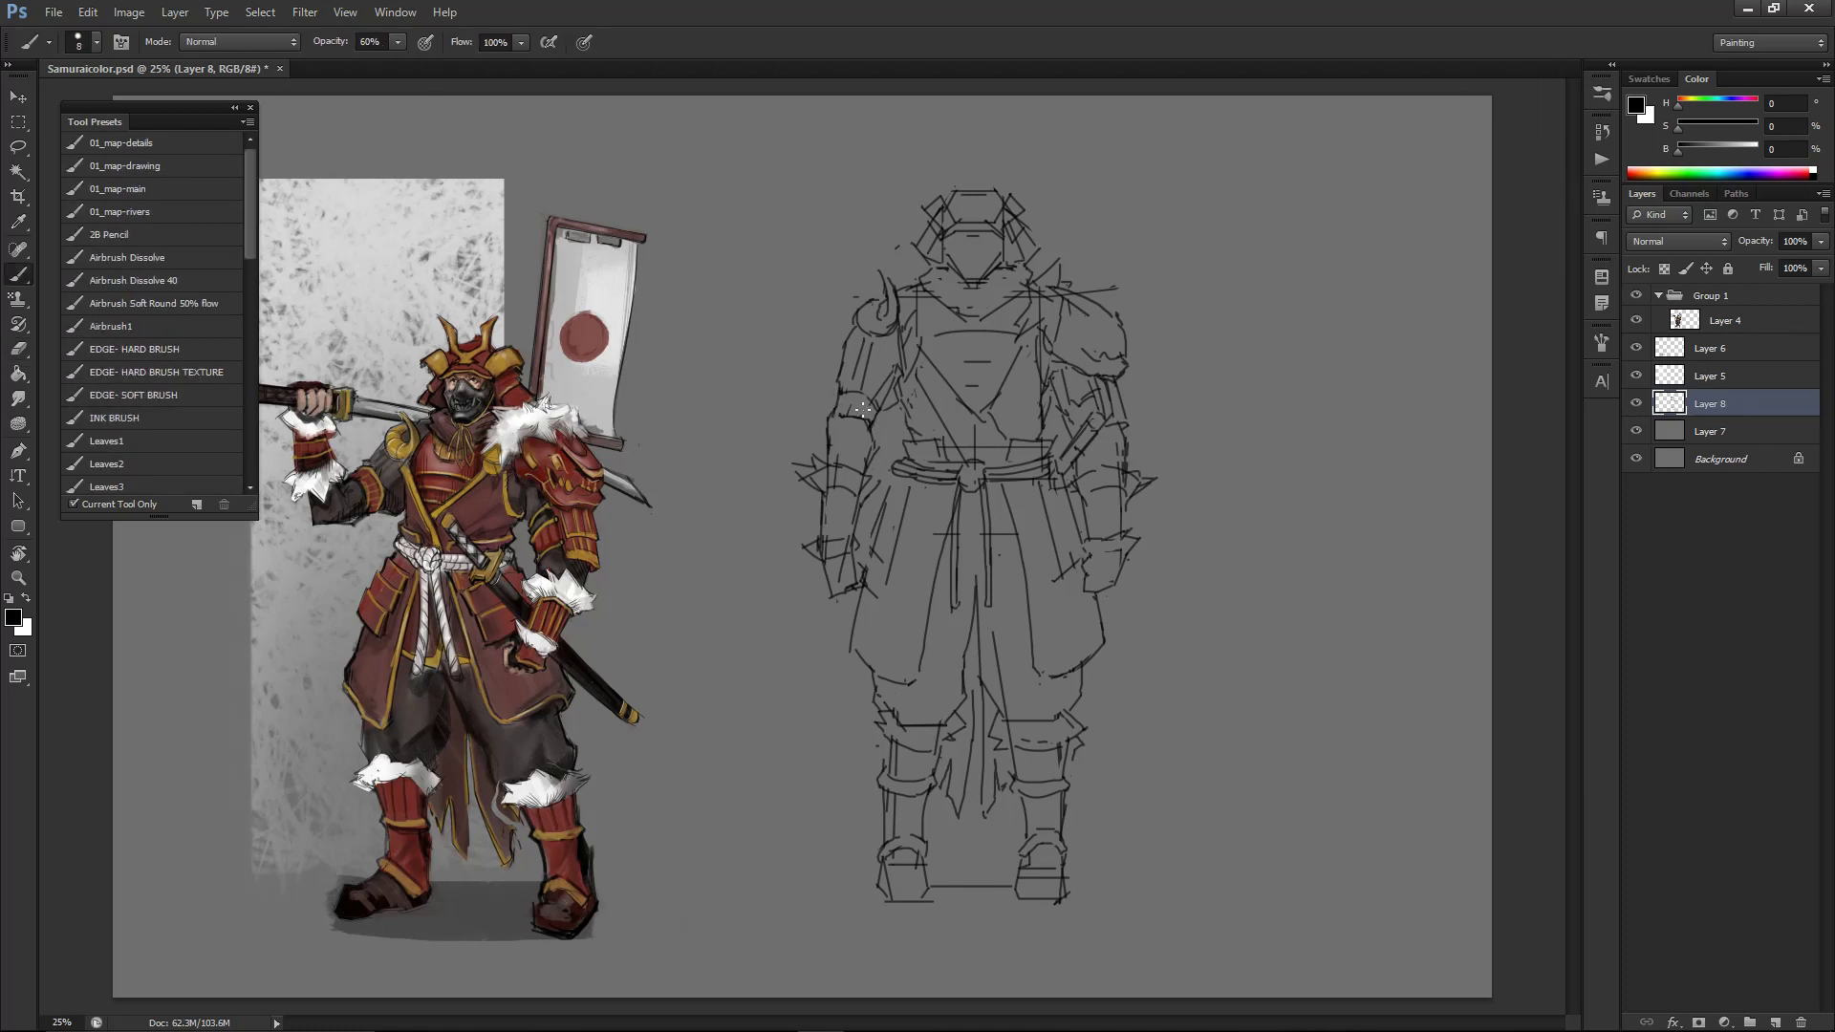
# - Complete the left-hand arm's band with a curved lower edge and short vertical ribs, erasing stray marks
pyautogui.press('e')
pyautogui.press('b')
pyautogui.press('e')
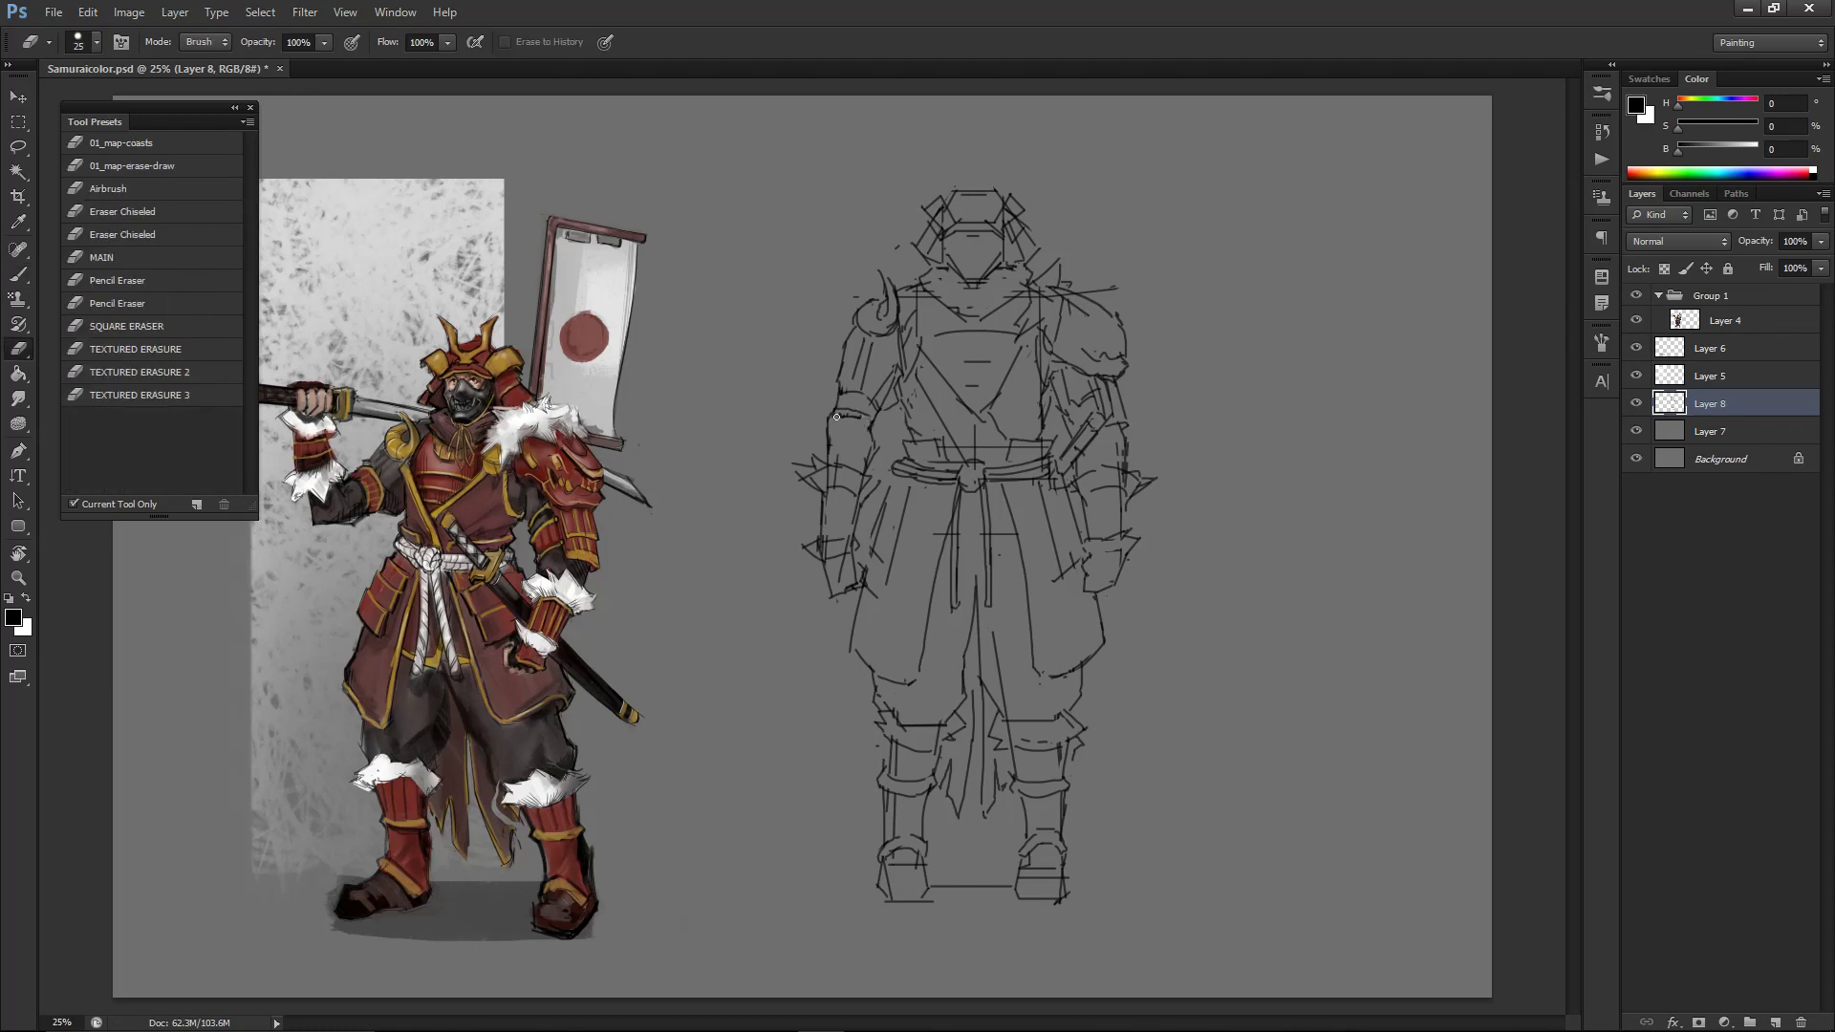
pyautogui.press('b')
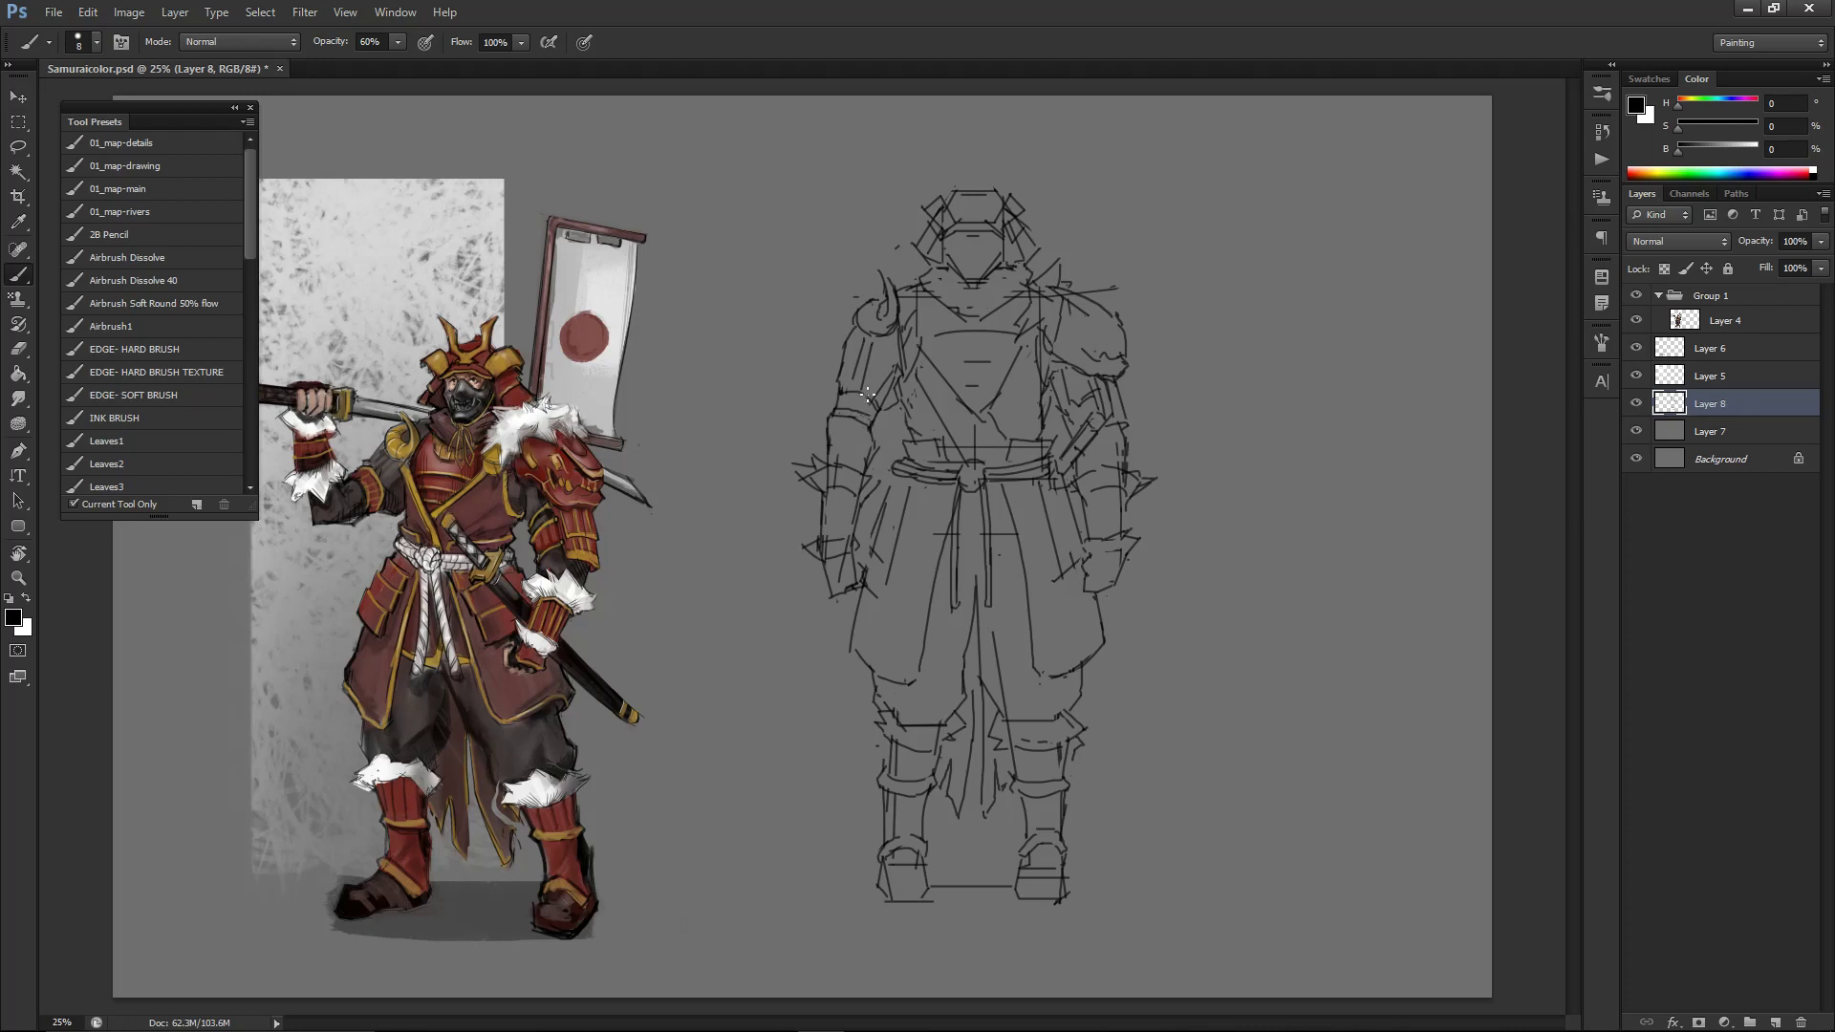
pyautogui.press('e')
pyautogui.press('b')
pyautogui.moveTo(842, 392); pyautogui.dragTo(857, 399)
pyautogui.press('e')
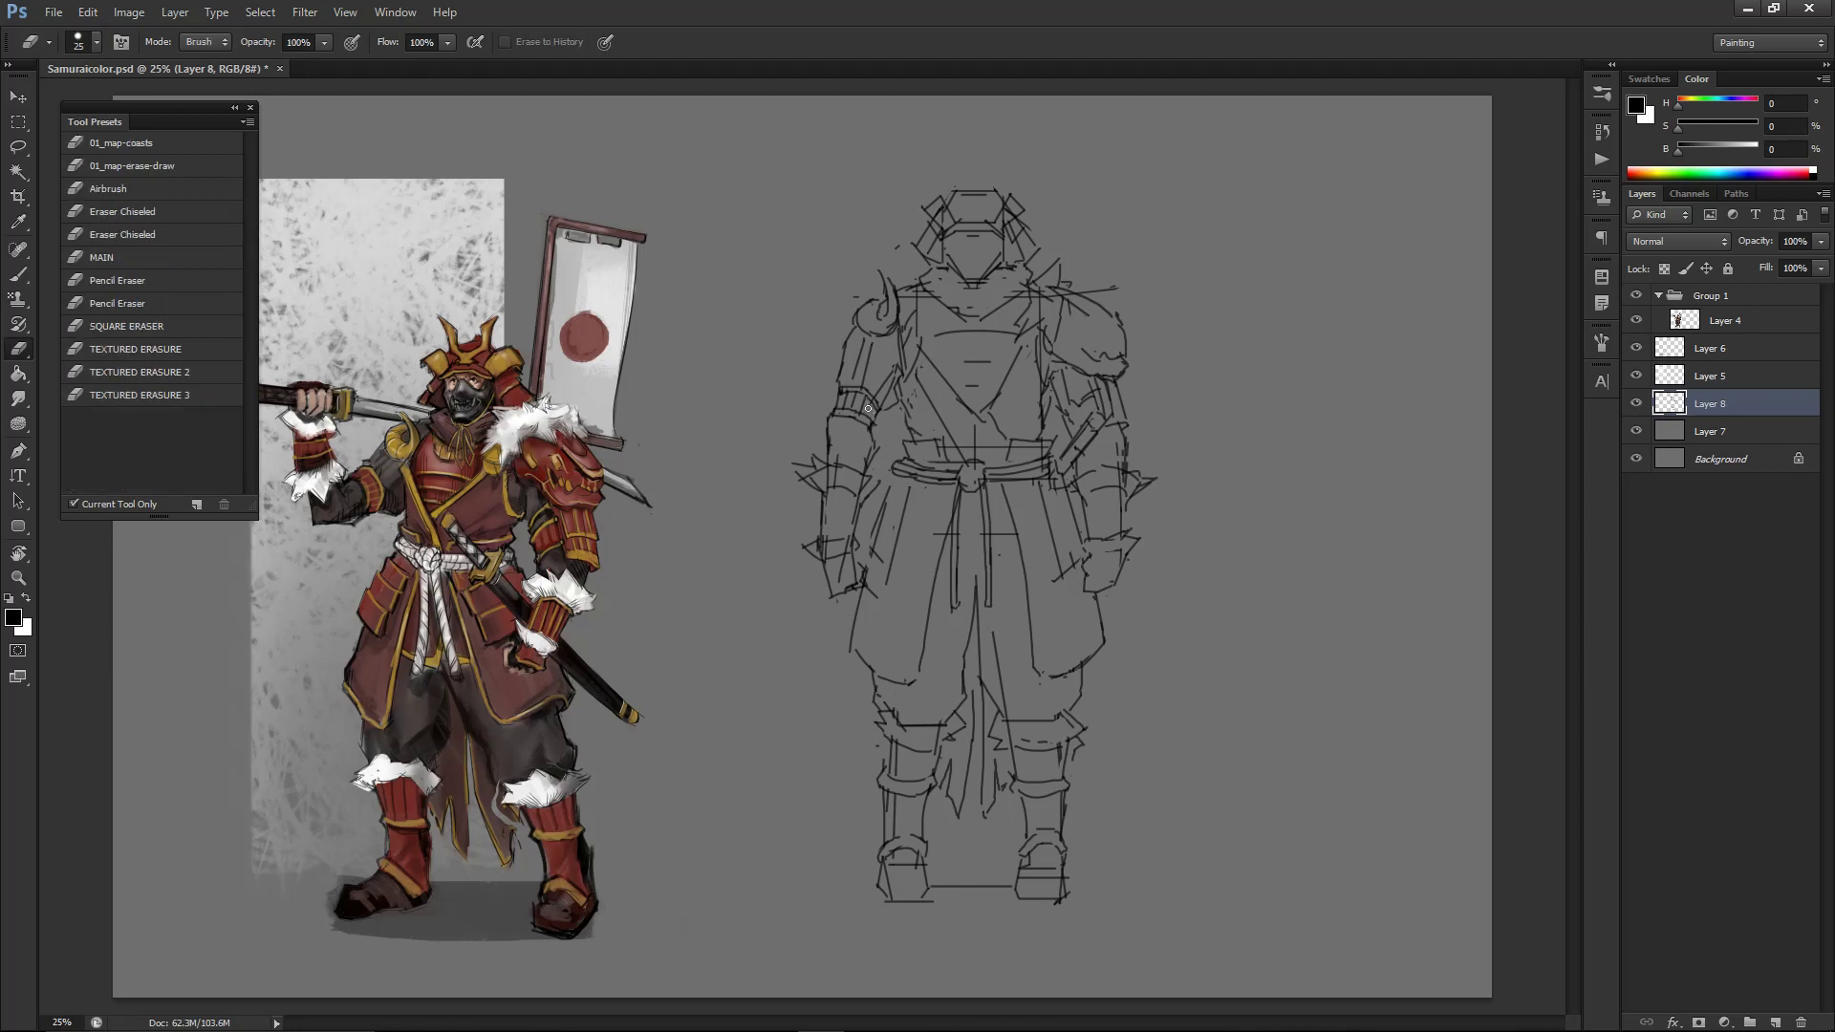
pyautogui.press('b')
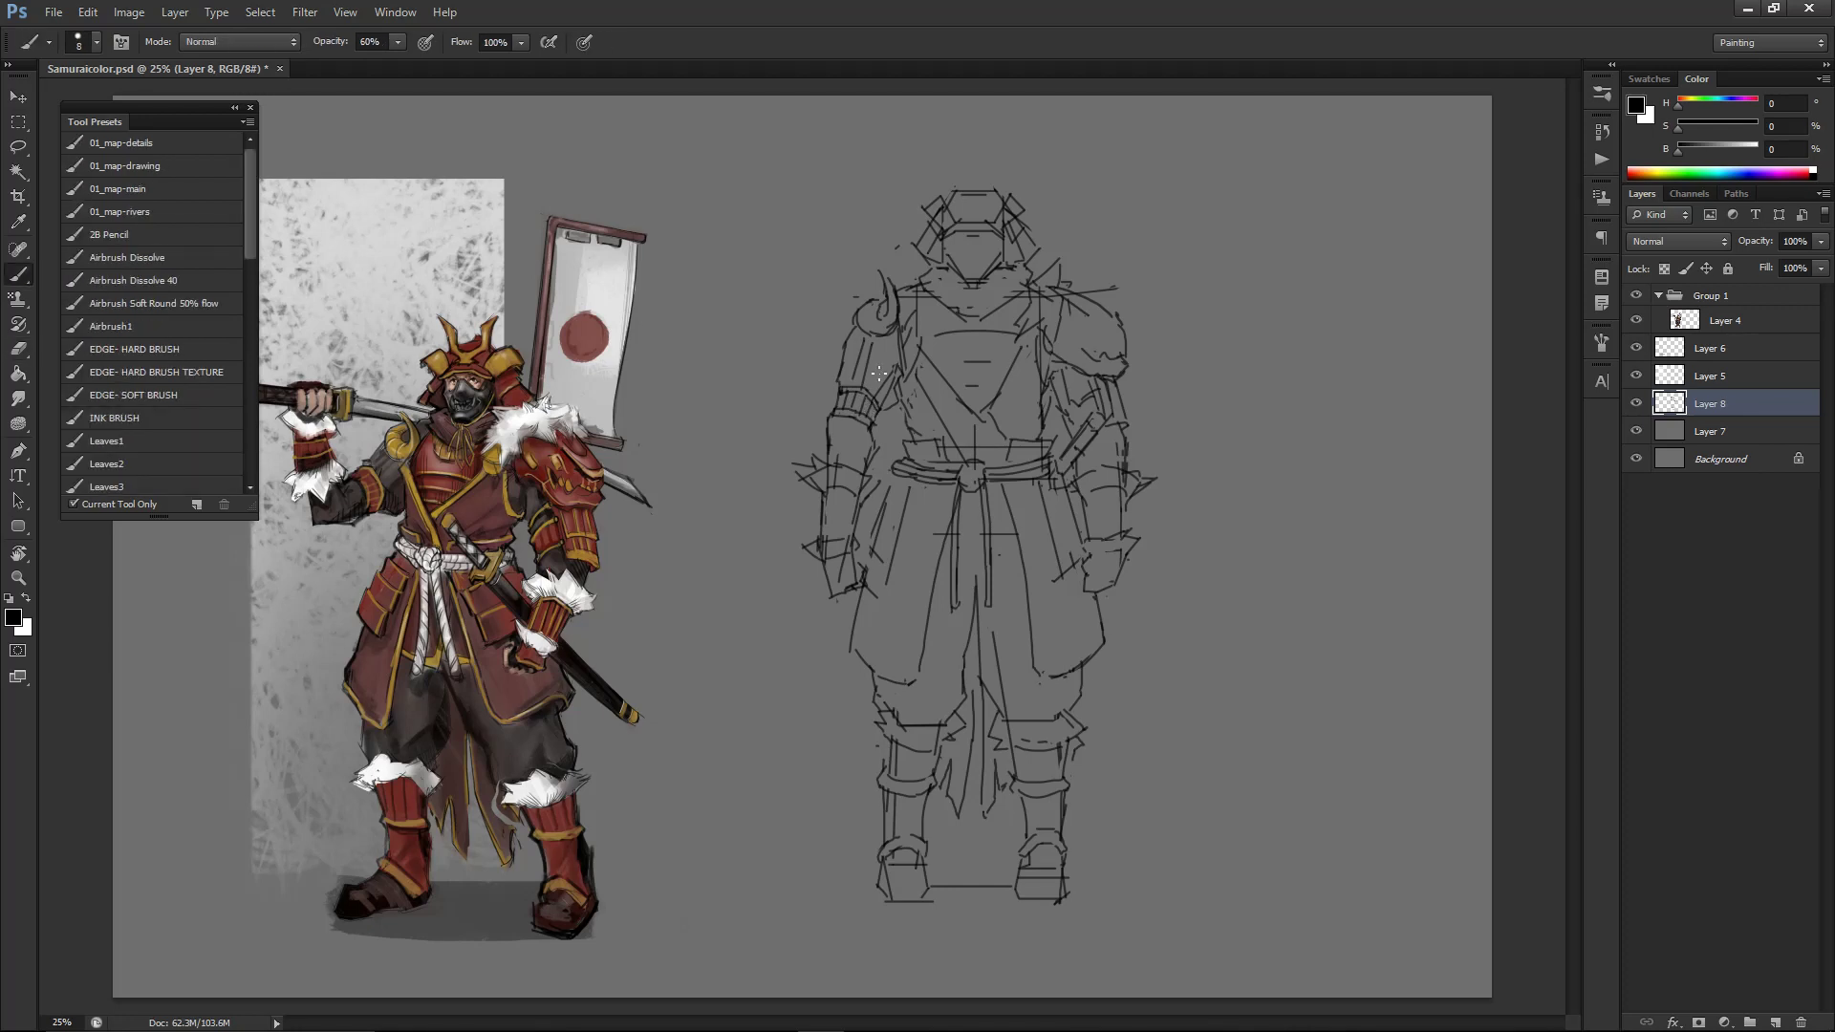
# - Clean up and redraw the narrow armour plate on the right-hand upper arm below the shoulder guard
pyautogui.scroll(-2, 634, 161)
pyautogui.scroll(4, 770, 282)
pyautogui.moveTo(823, 318)
pyautogui.mouseDown()
pyautogui.moveTo(841, 423)
pyautogui.moveTo(800, 452)
pyautogui.moveTo(759, 440)
pyautogui.moveTo(796, 420)
pyautogui.moveTo(761, 398)
pyautogui.mouseUp()
pyautogui.press('e')
pyautogui.moveTo(1058, 398)
pyautogui.mouseDown()
pyautogui.moveTo(1070, 438)
pyautogui.moveTo(1066, 394)
pyautogui.mouseUp()
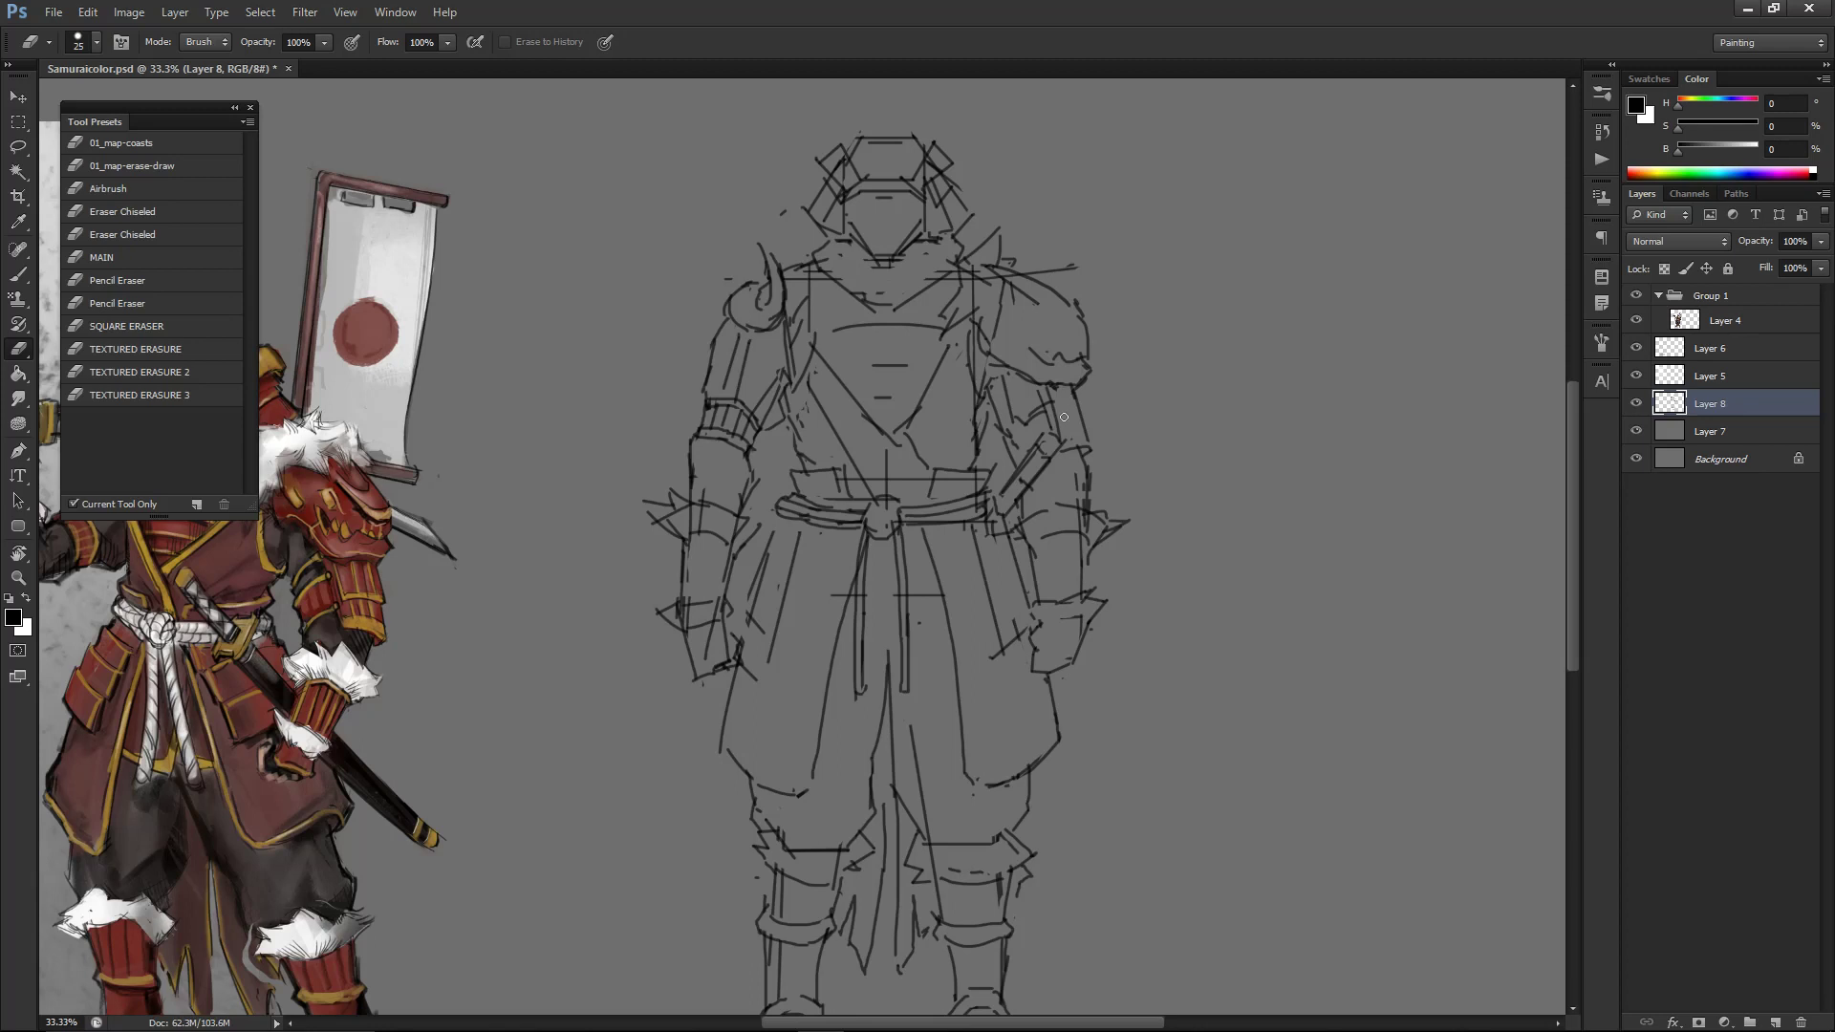
pyautogui.press('b')
pyautogui.hscroll(-2, 1108, 430)
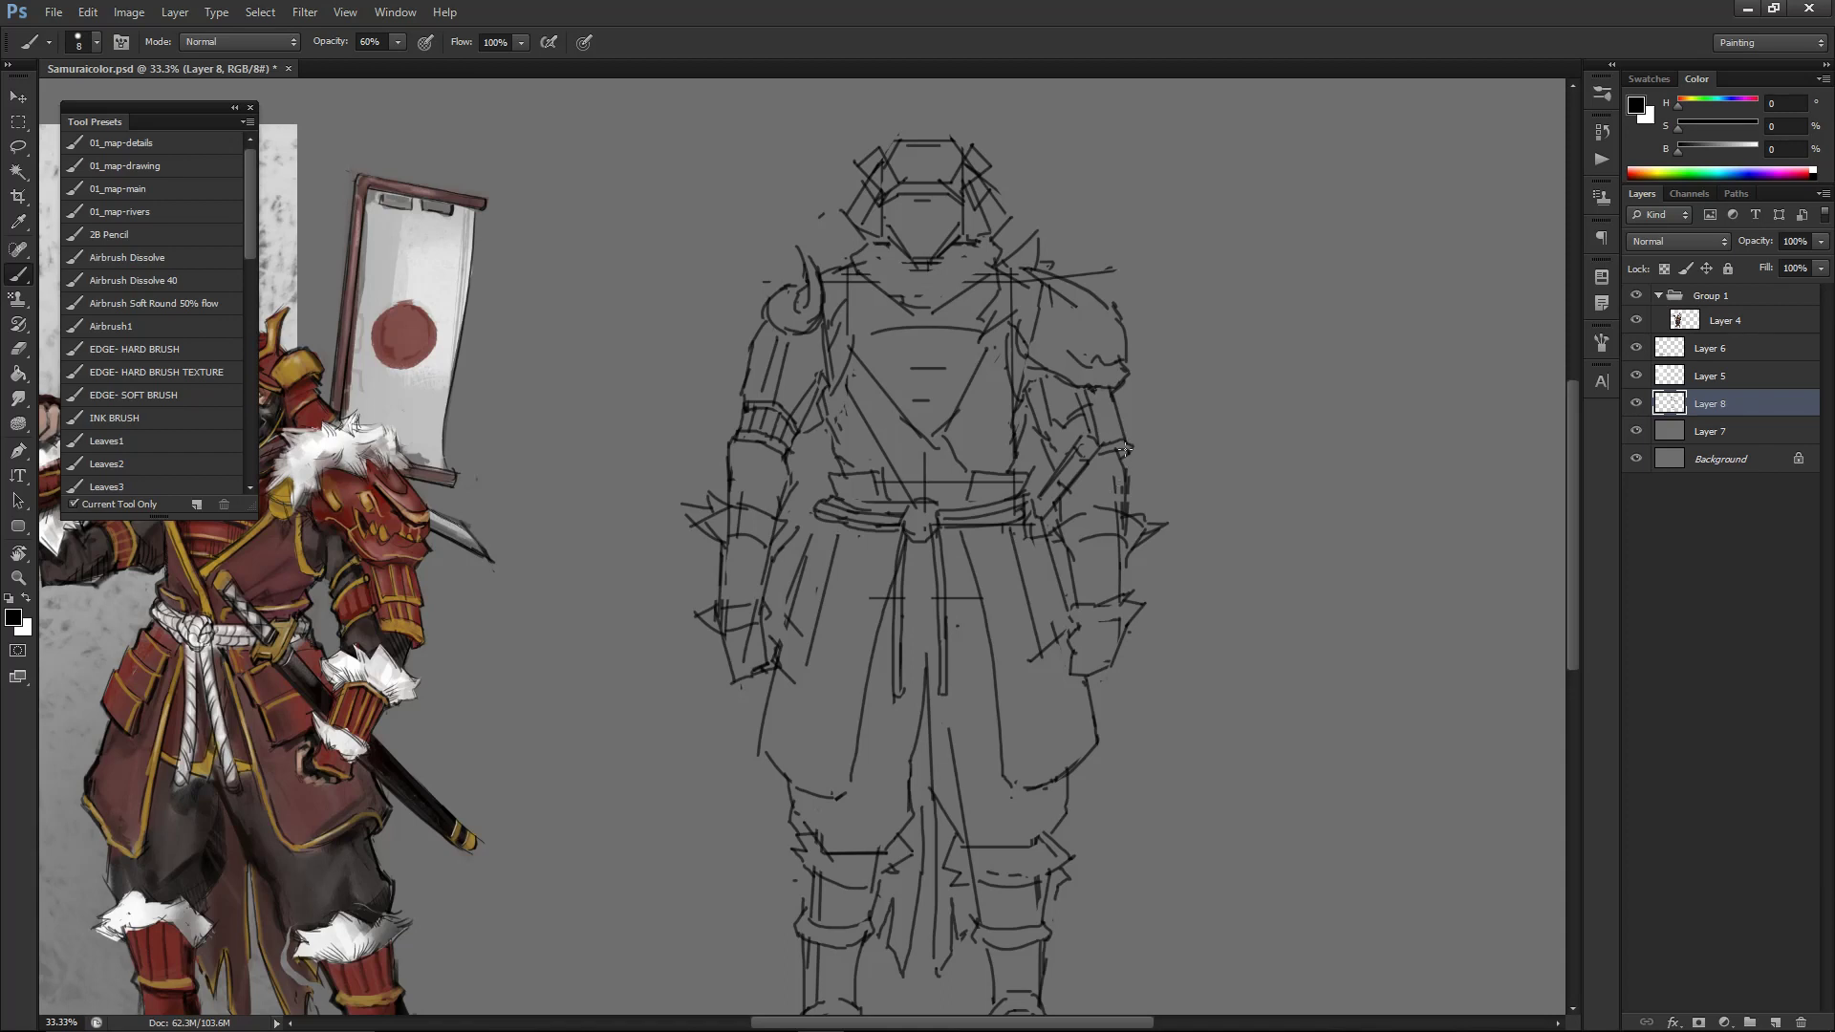
# - Sketch a band at the lower end of the right-hand upper-arm plate, and tidy the outer elbow line
pyautogui.press('e')
pyautogui.press('b')
pyautogui.moveTo(1102, 455); pyautogui.dragTo(1115, 493)
pyautogui.press('e')
pyautogui.press('b')
pyautogui.hotkey('ctrl', '-')
pyautogui.hotkey('ctrl', '+')
pyautogui.moveTo(922, 440); pyautogui.dragTo(869, 469)
# - Clean up the inner edge of the right-hand arm beside the sword hilt
pyautogui.press('e')
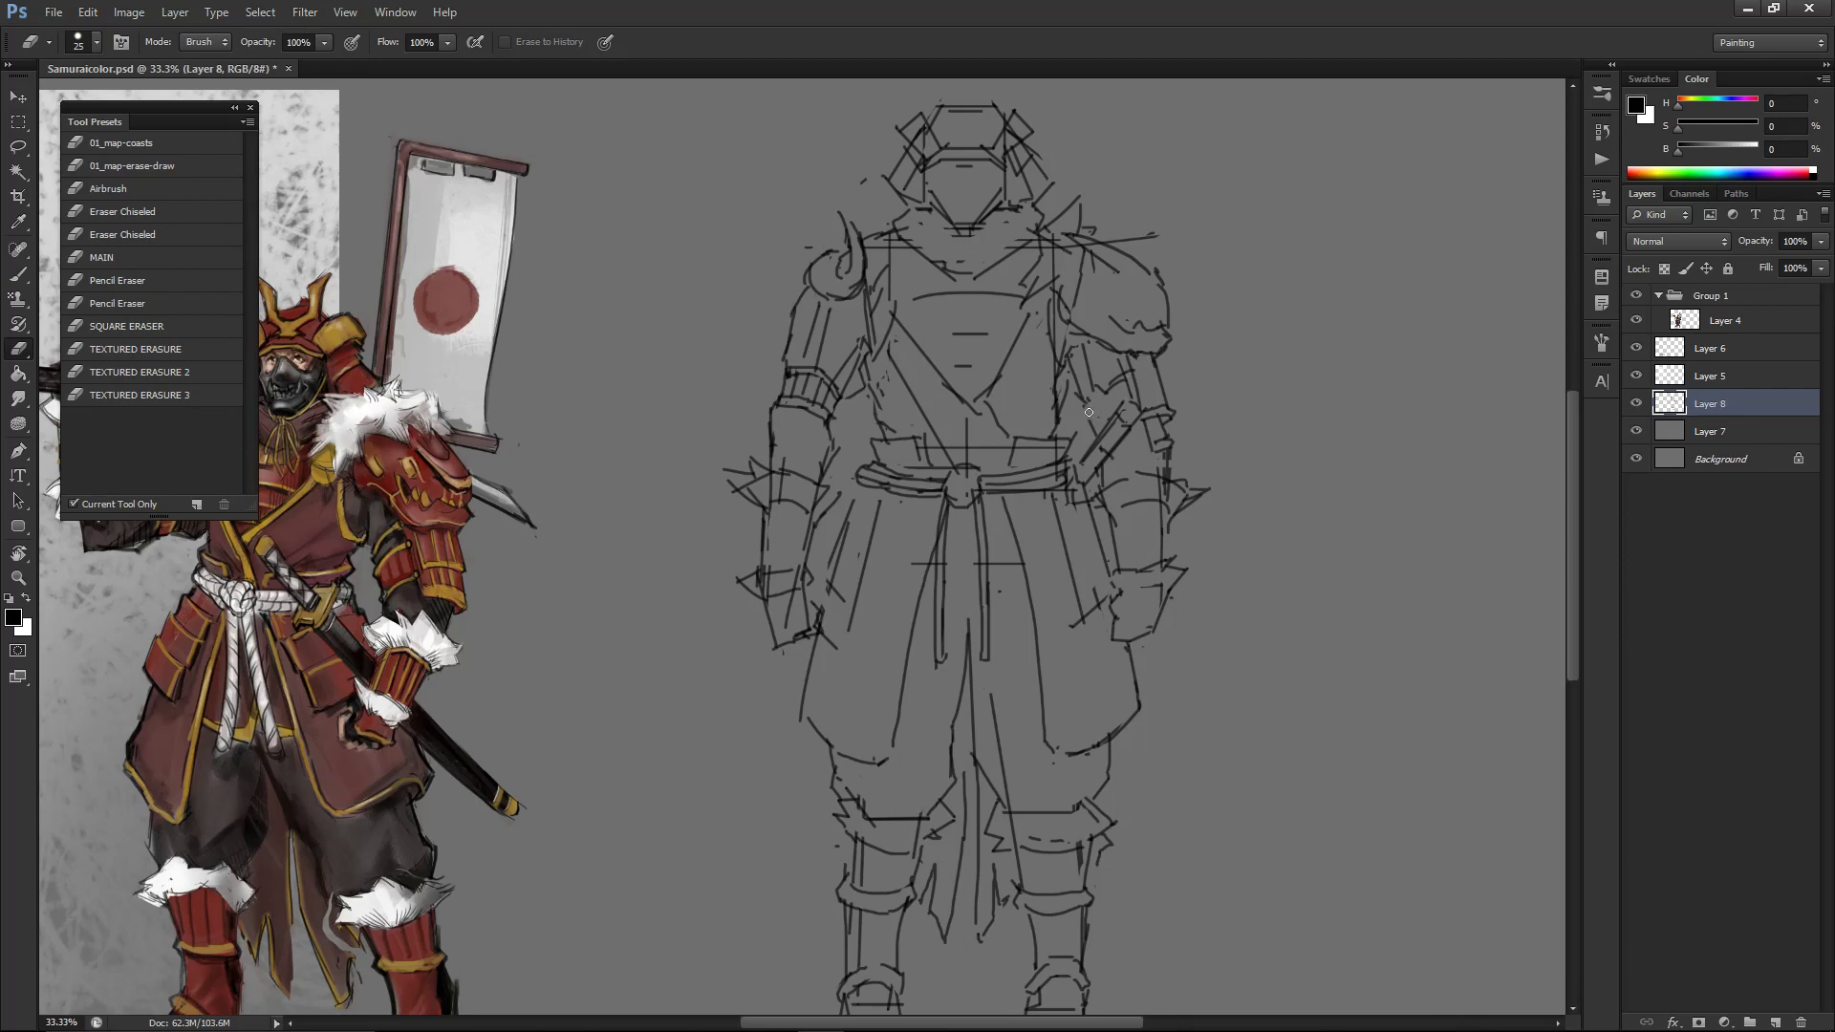
pyautogui.moveTo(1087, 408); pyautogui.dragTo(1092, 425)
pyautogui.press('b')
pyautogui.press('e')
# - Refine the inner edge of the left-hand arm's band and the elbow outline just below it
pyautogui.moveTo(848, 373); pyautogui.dragTo(944, 355)
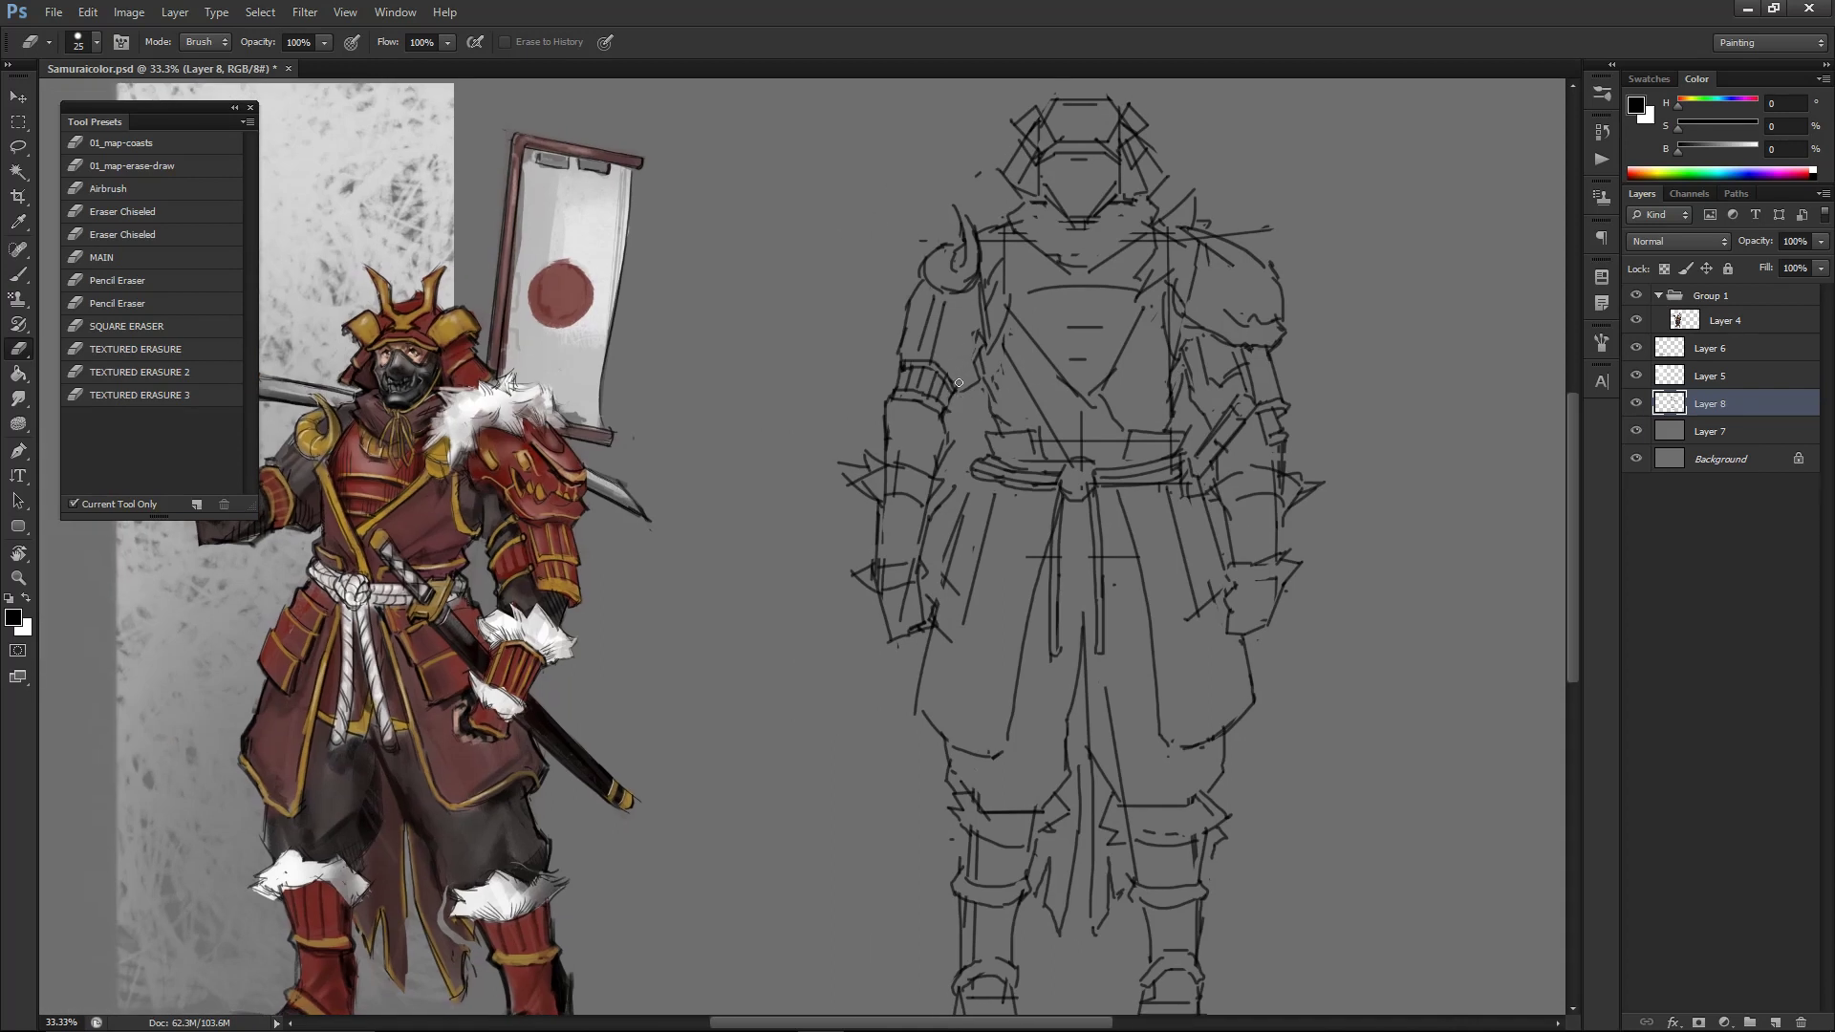
pyautogui.press('b')
pyautogui.press('e')
pyautogui.press('b')
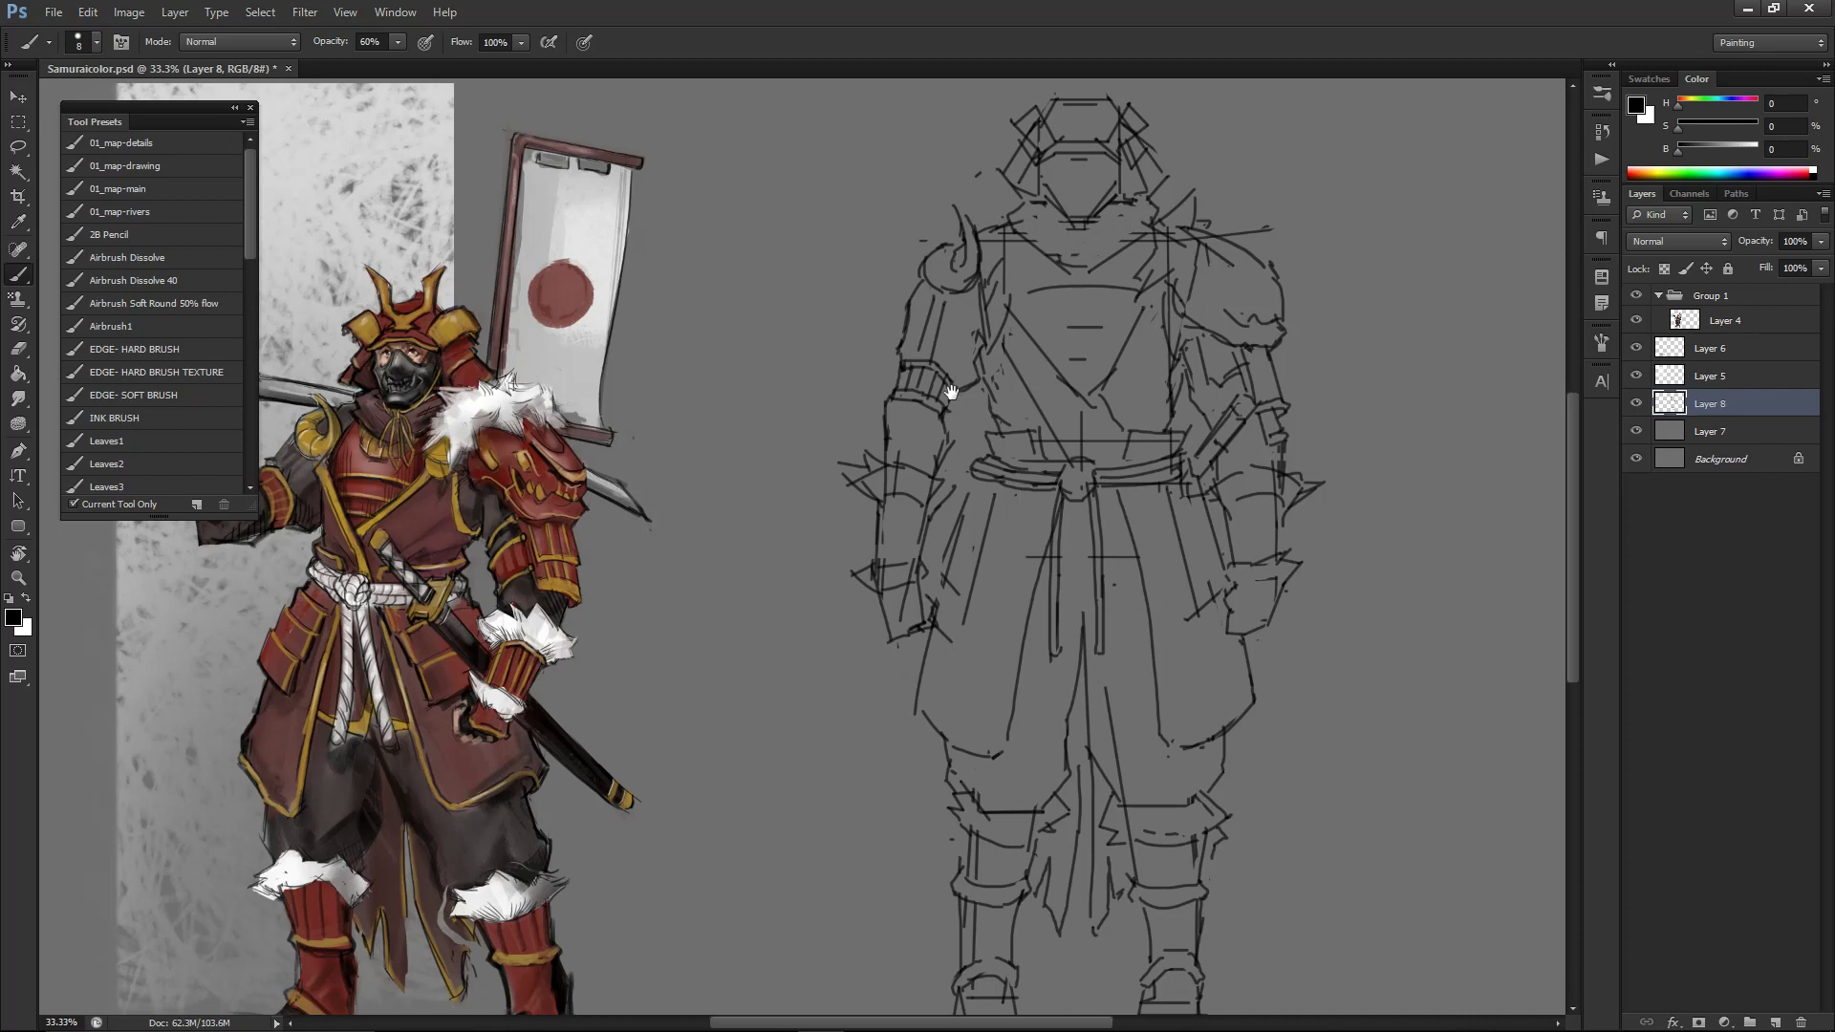
pyautogui.moveTo(952, 389); pyautogui.dragTo(987, 415)
pyautogui.press('e')
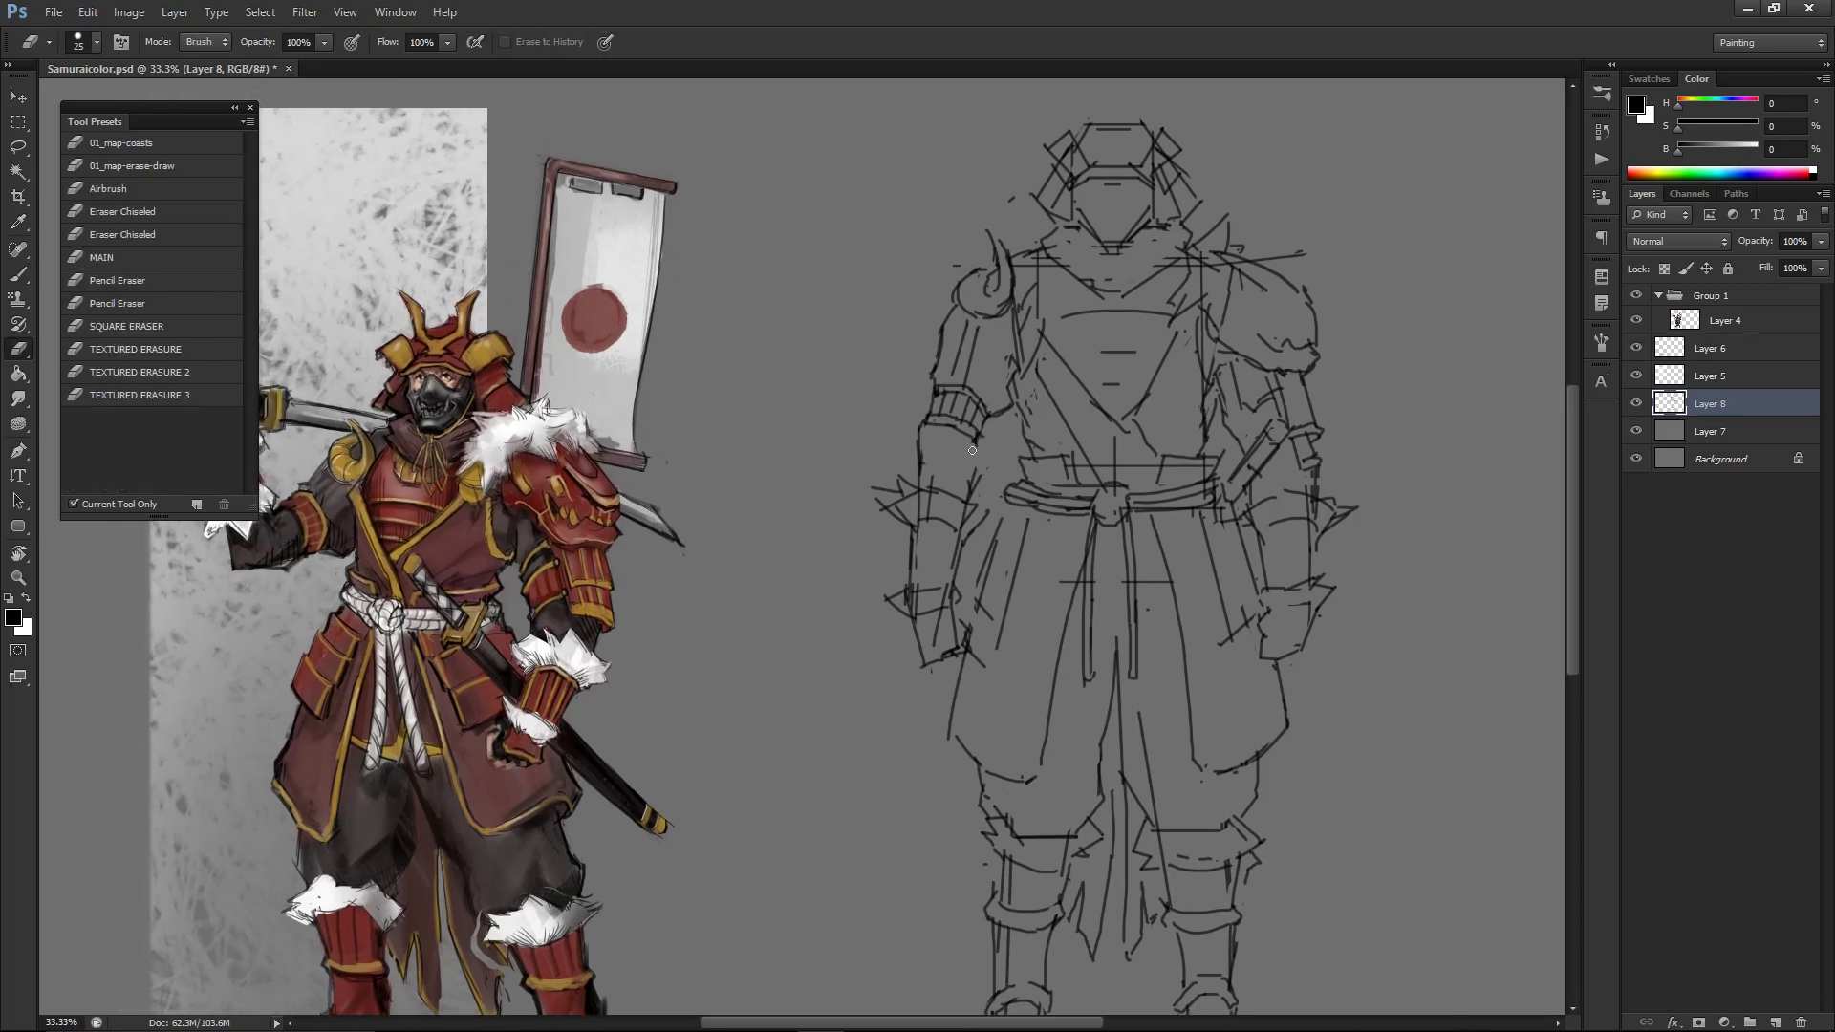
pyautogui.press('b')
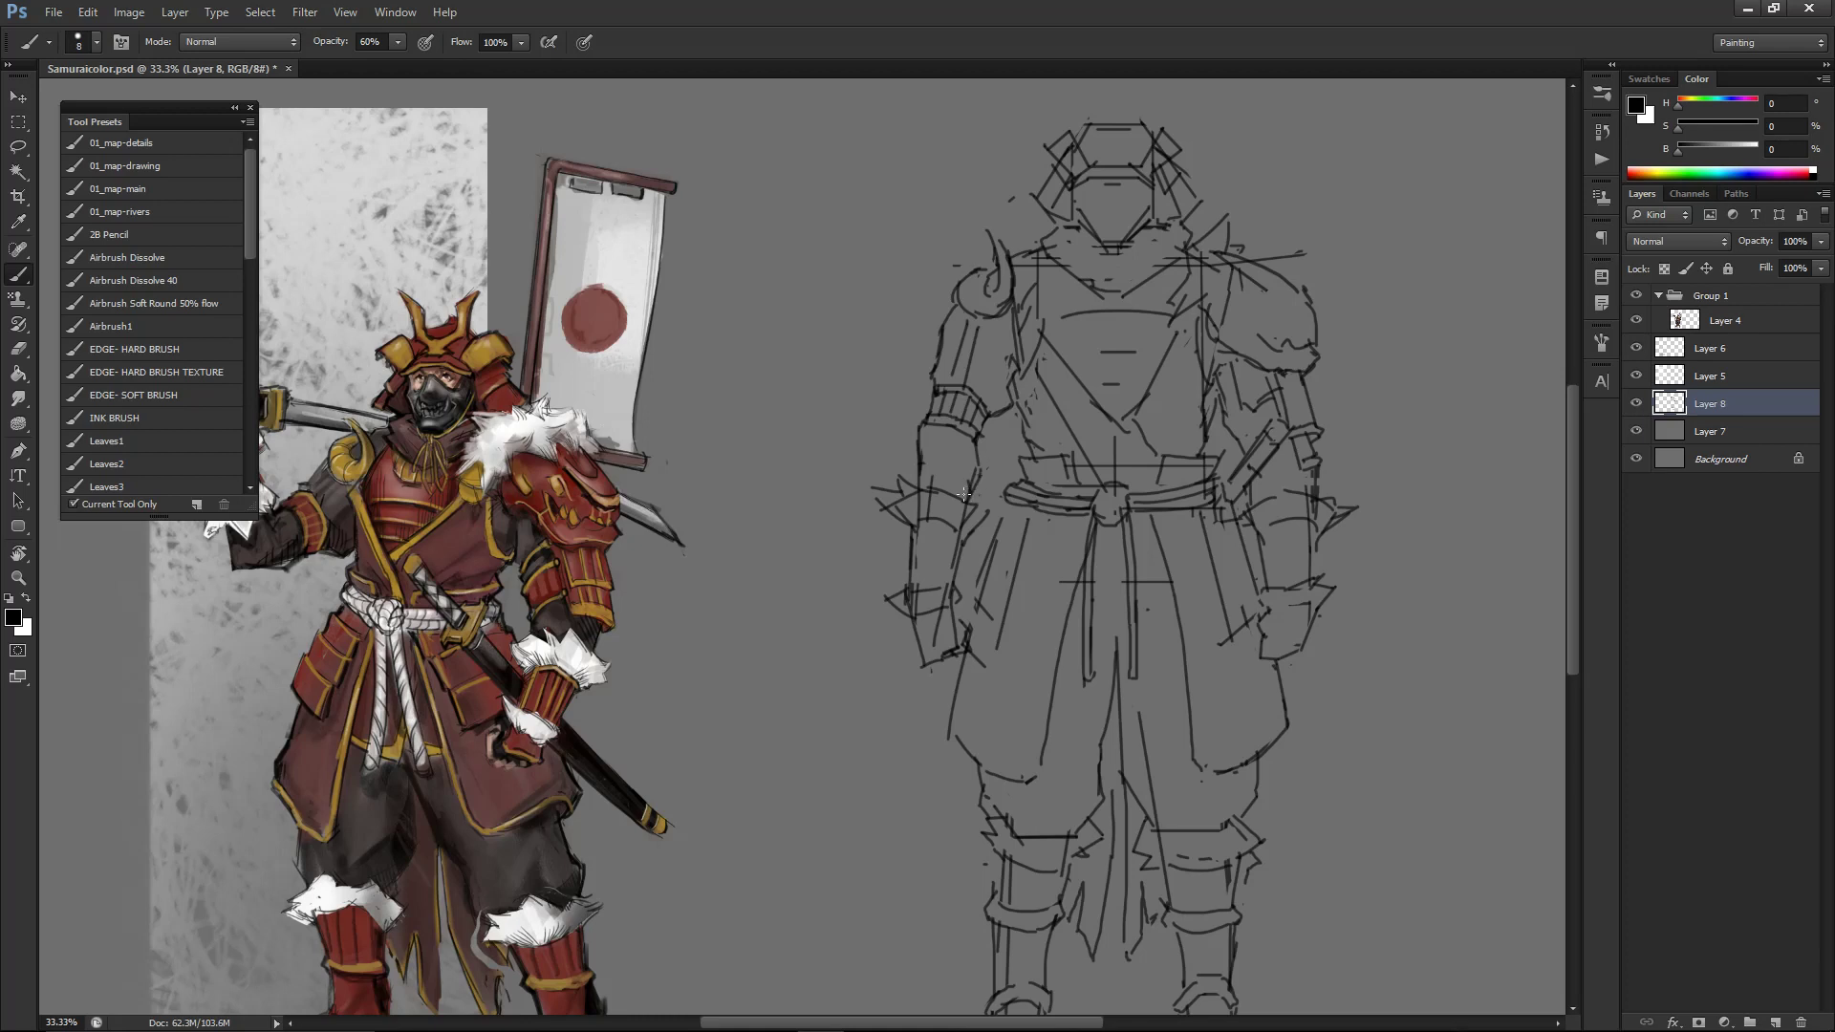
pyautogui.press('e')
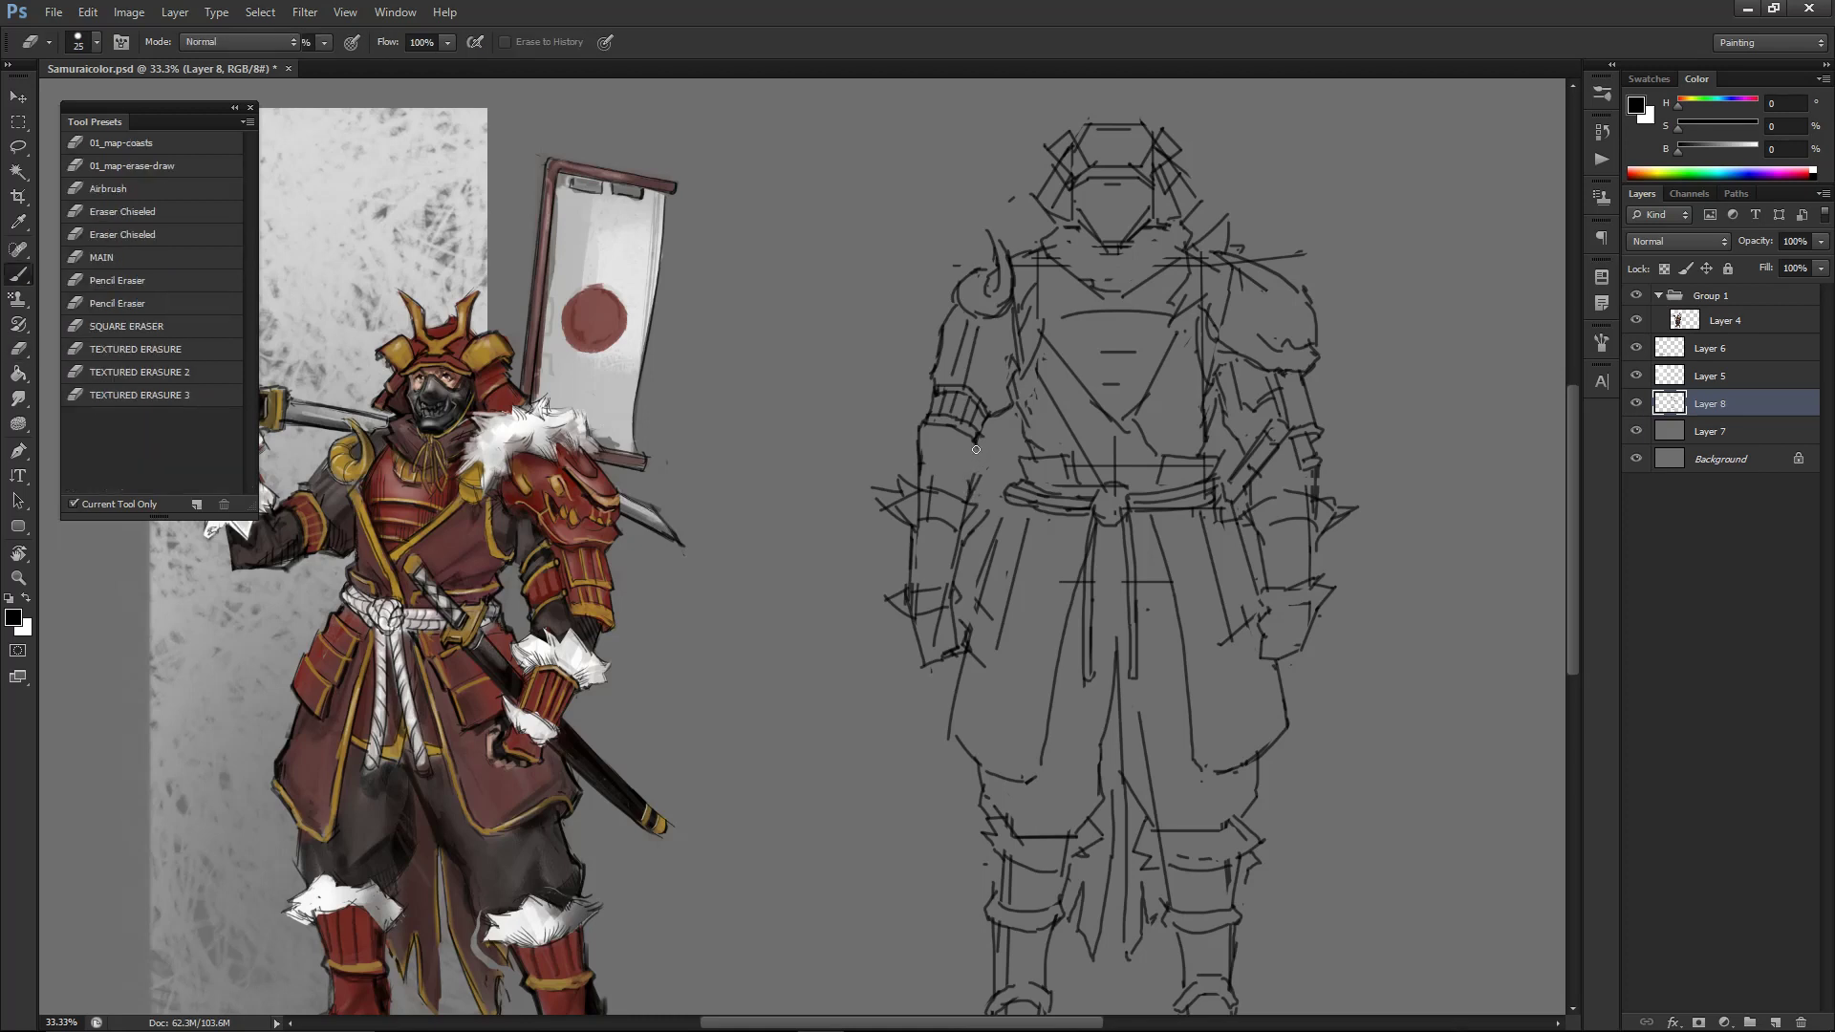
# - Refine the elbow and forearm lines of the arm below the horned shoulder piece, alternating between Brush and Eraser on Layer 8
pyautogui.press('b')
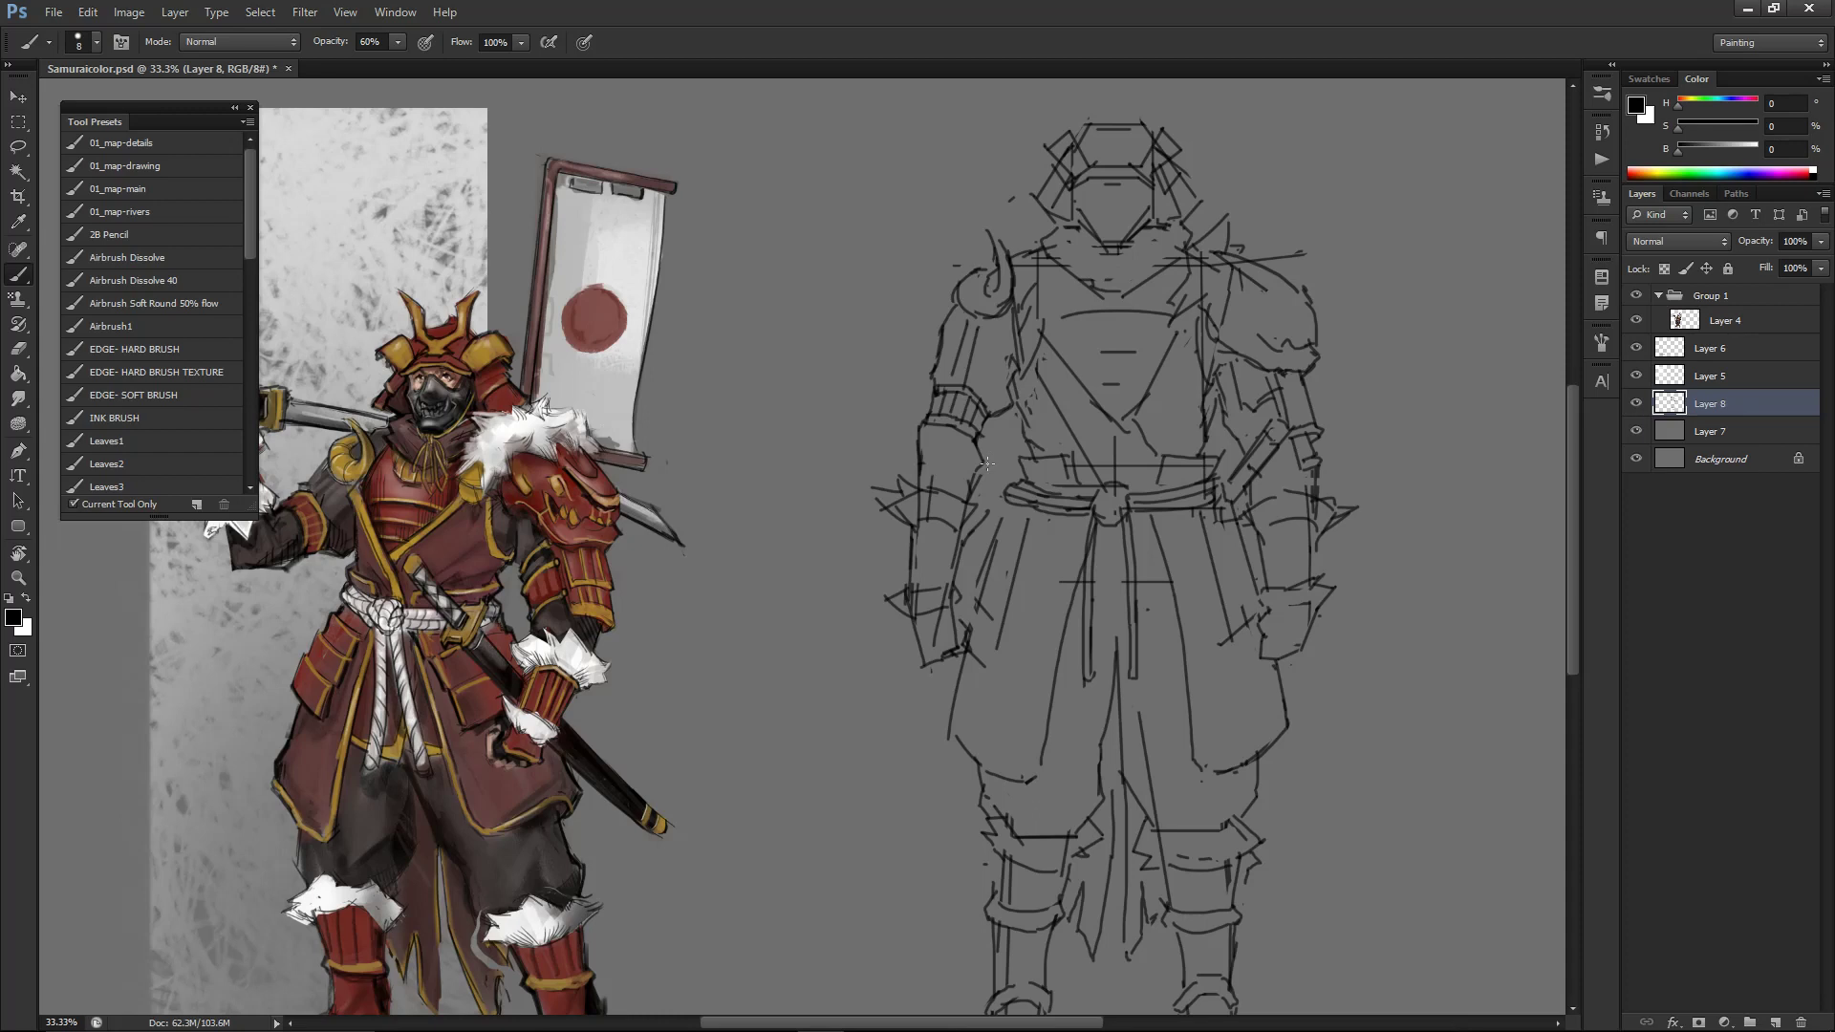
pyautogui.press('e')
pyautogui.press('b')
pyautogui.press('e')
pyautogui.press('b')
pyautogui.moveTo(984, 498); pyautogui.dragTo(1065, 478)
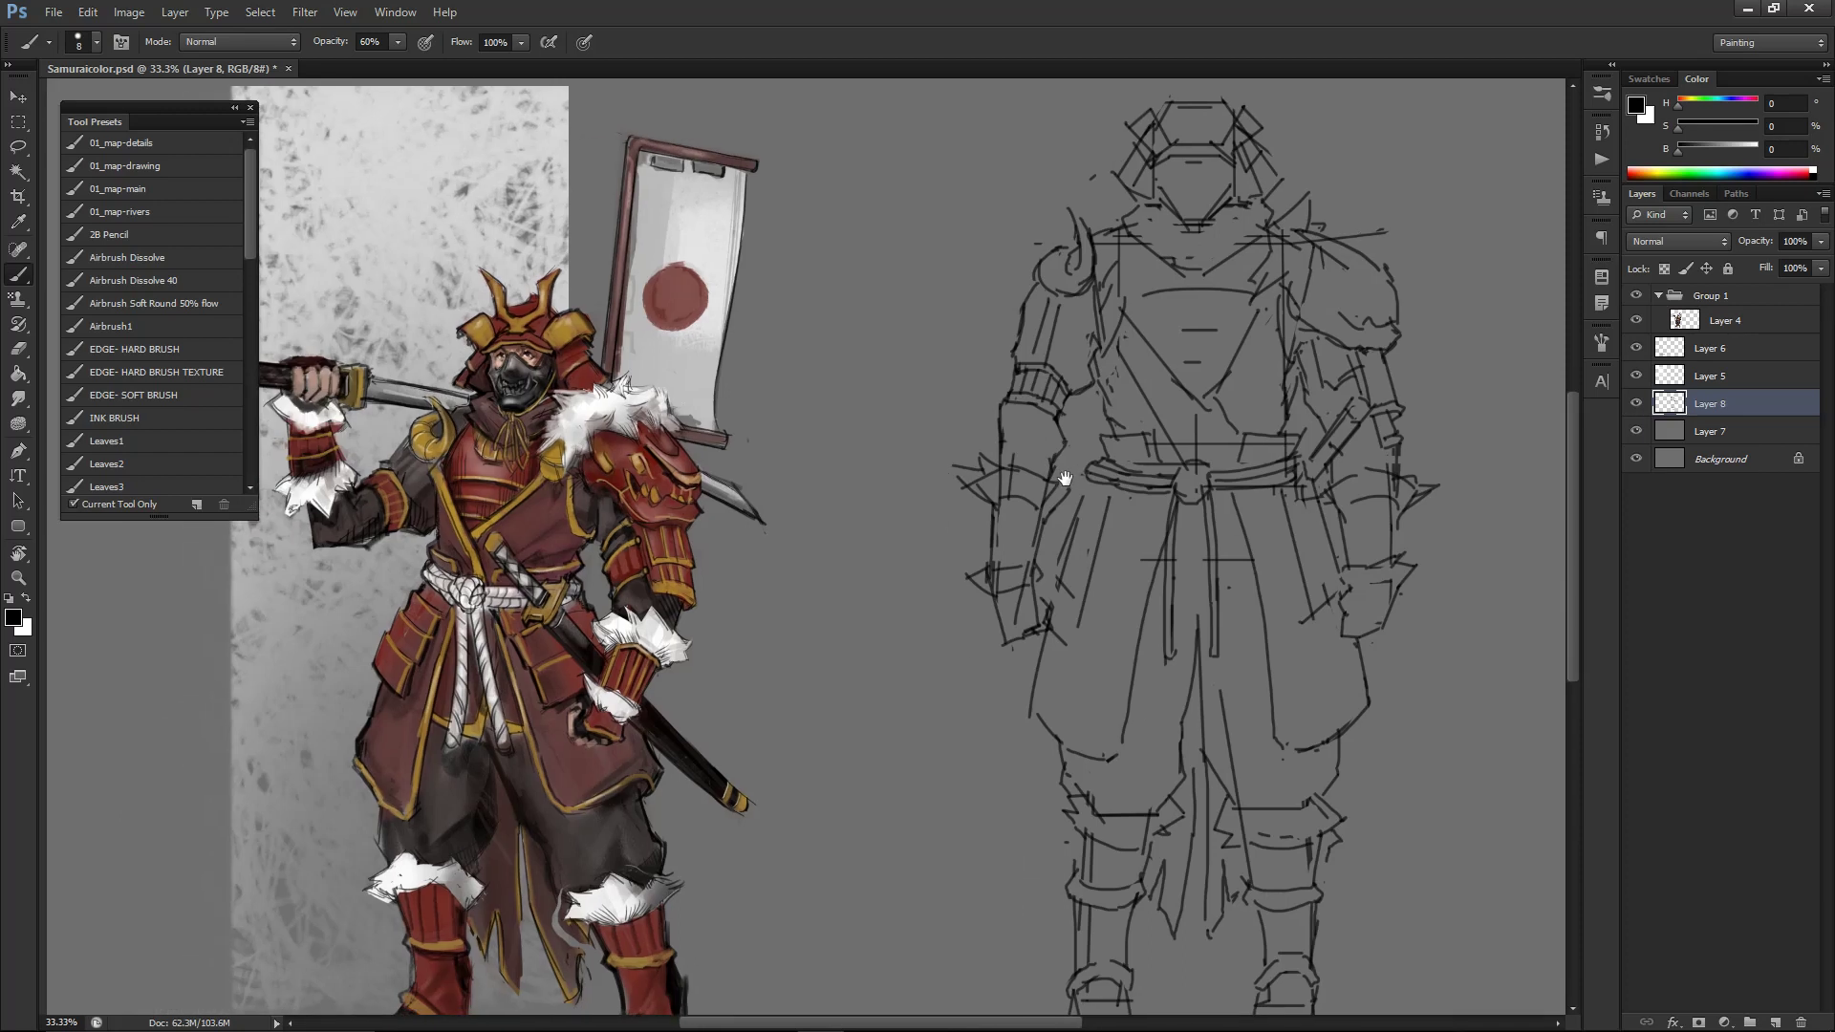
pyautogui.press('e')
pyautogui.press('b')
pyautogui.press('e')
pyautogui.press('b')
pyautogui.press('[')
# - Examine the whole front-view sketch beside the coloured samurai reference at reduced zoom levels
pyautogui.hotkey('ctrl', '-')
pyautogui.hotkey('ctrl', '-')
pyautogui.hotkey('ctrl', '+')
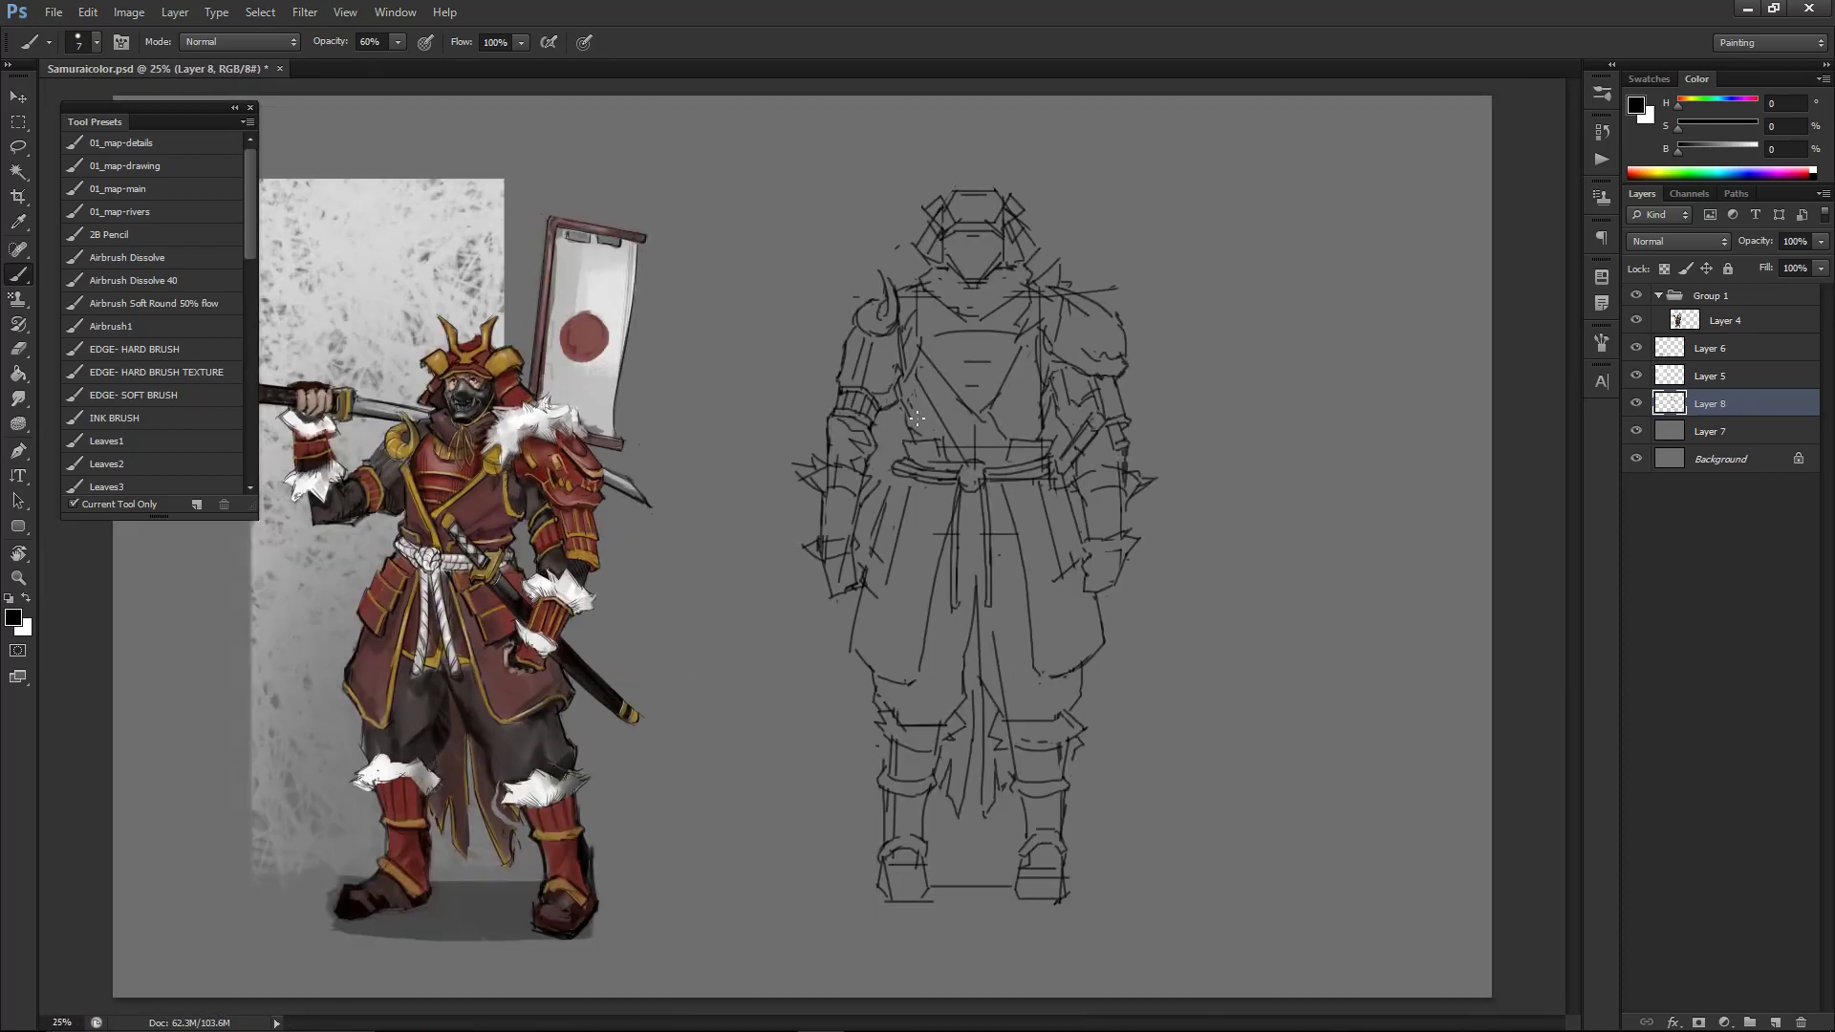
pyautogui.hotkey('ctrl', '-')
pyautogui.hotkey('ctrl', '-')
pyautogui.hotkey('ctrl', 'shift', 'h')
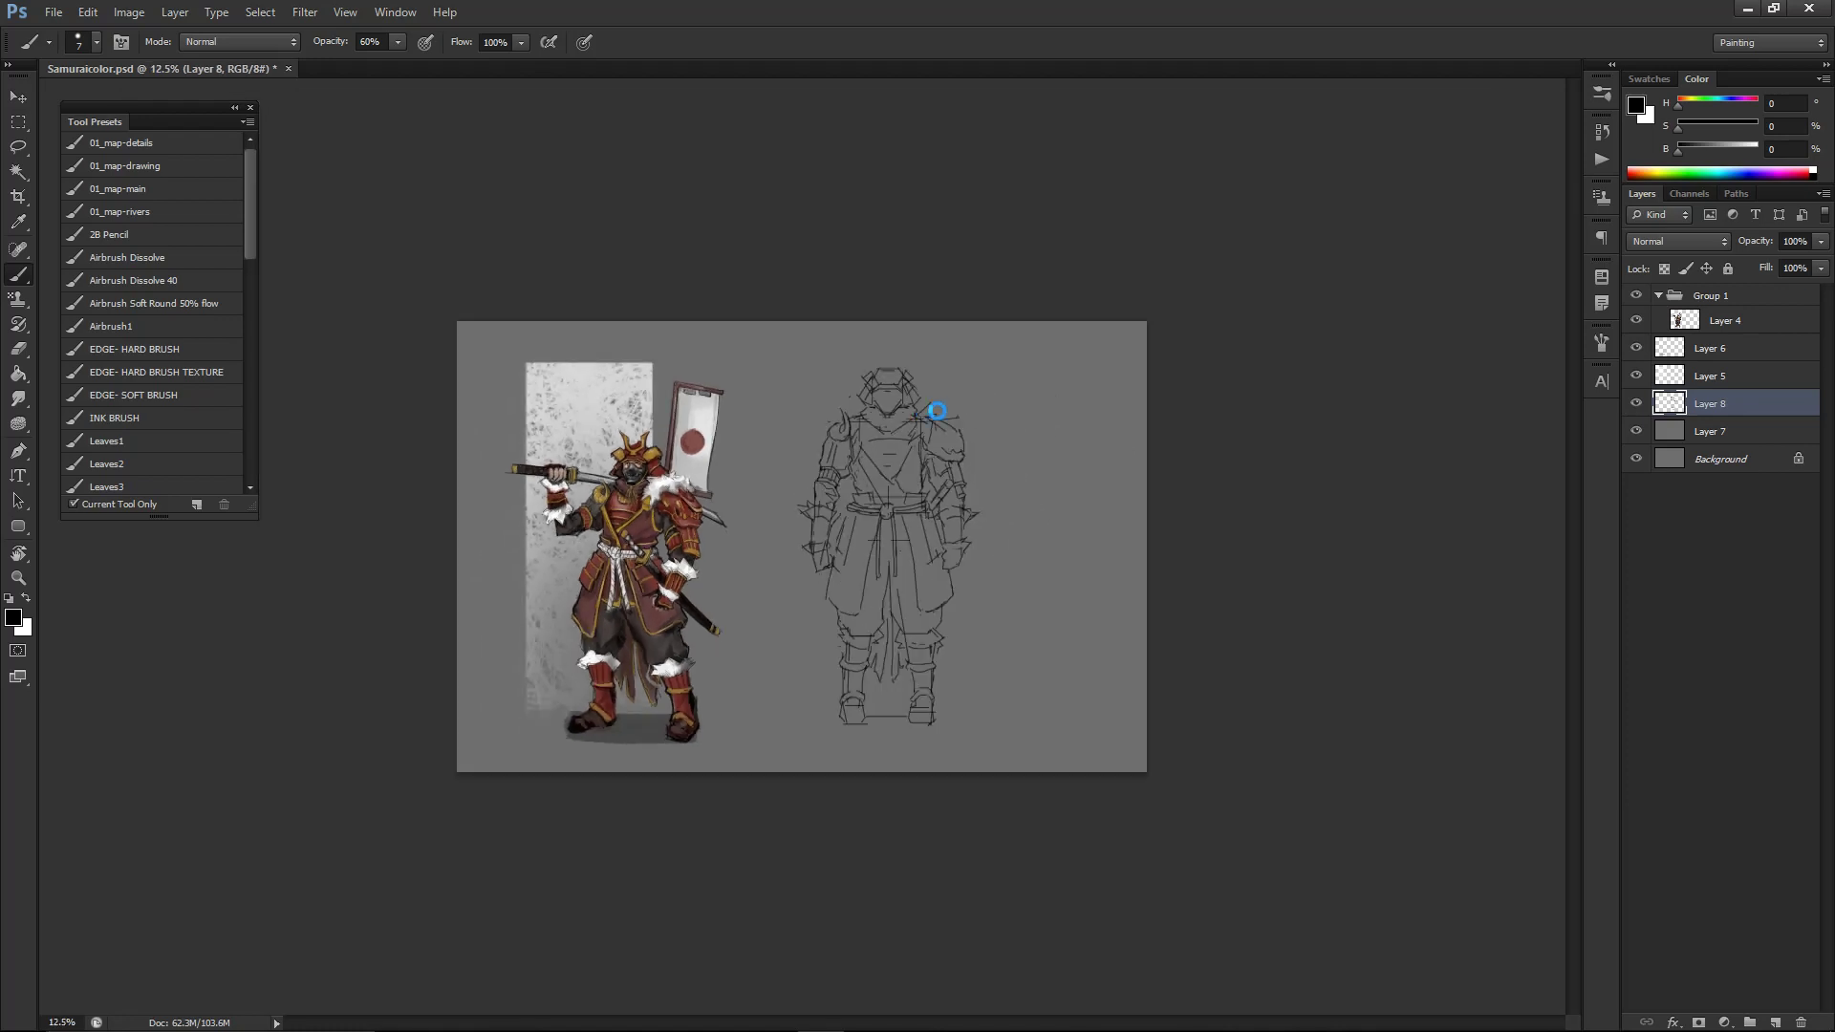
pyautogui.press('h')
pyautogui.hotkey('ctrl', '+')
pyautogui.hotkey('ctrl', '+')
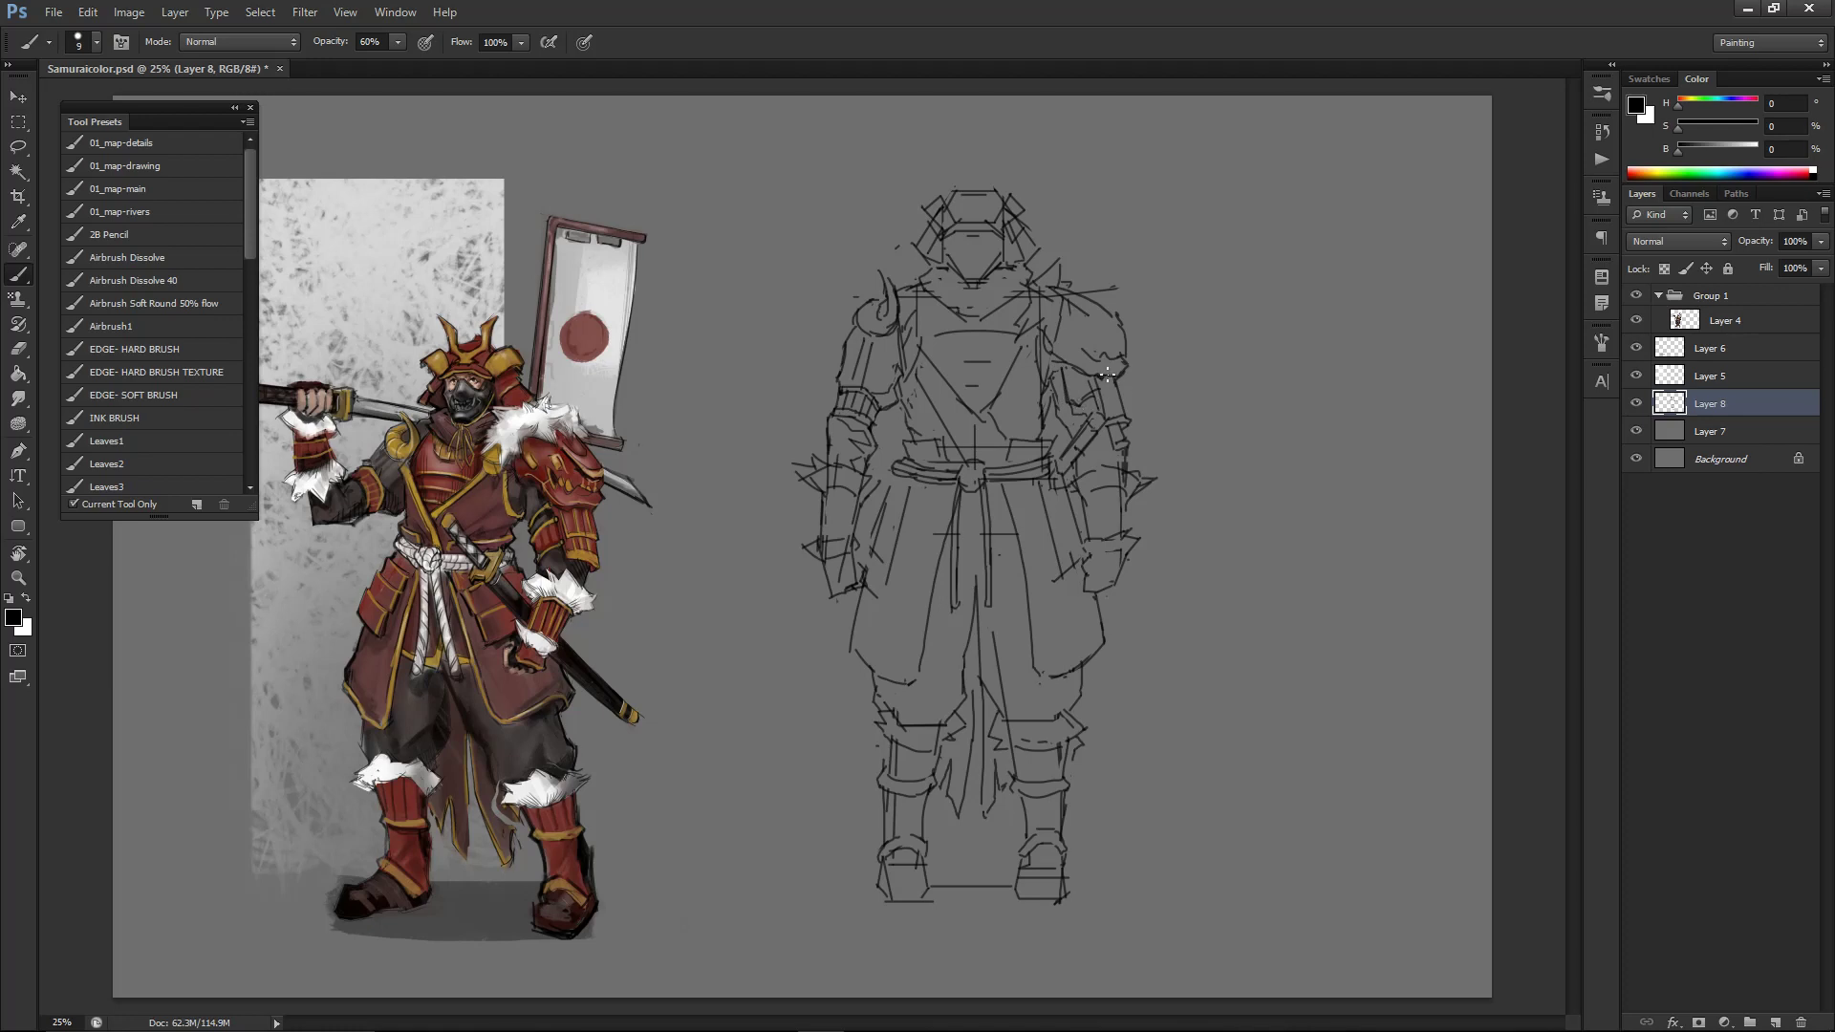
# - Clean up the upper-arm and elbow lines beneath the large shoulder guard with the Brush and Eraser
pyautogui.press('e')
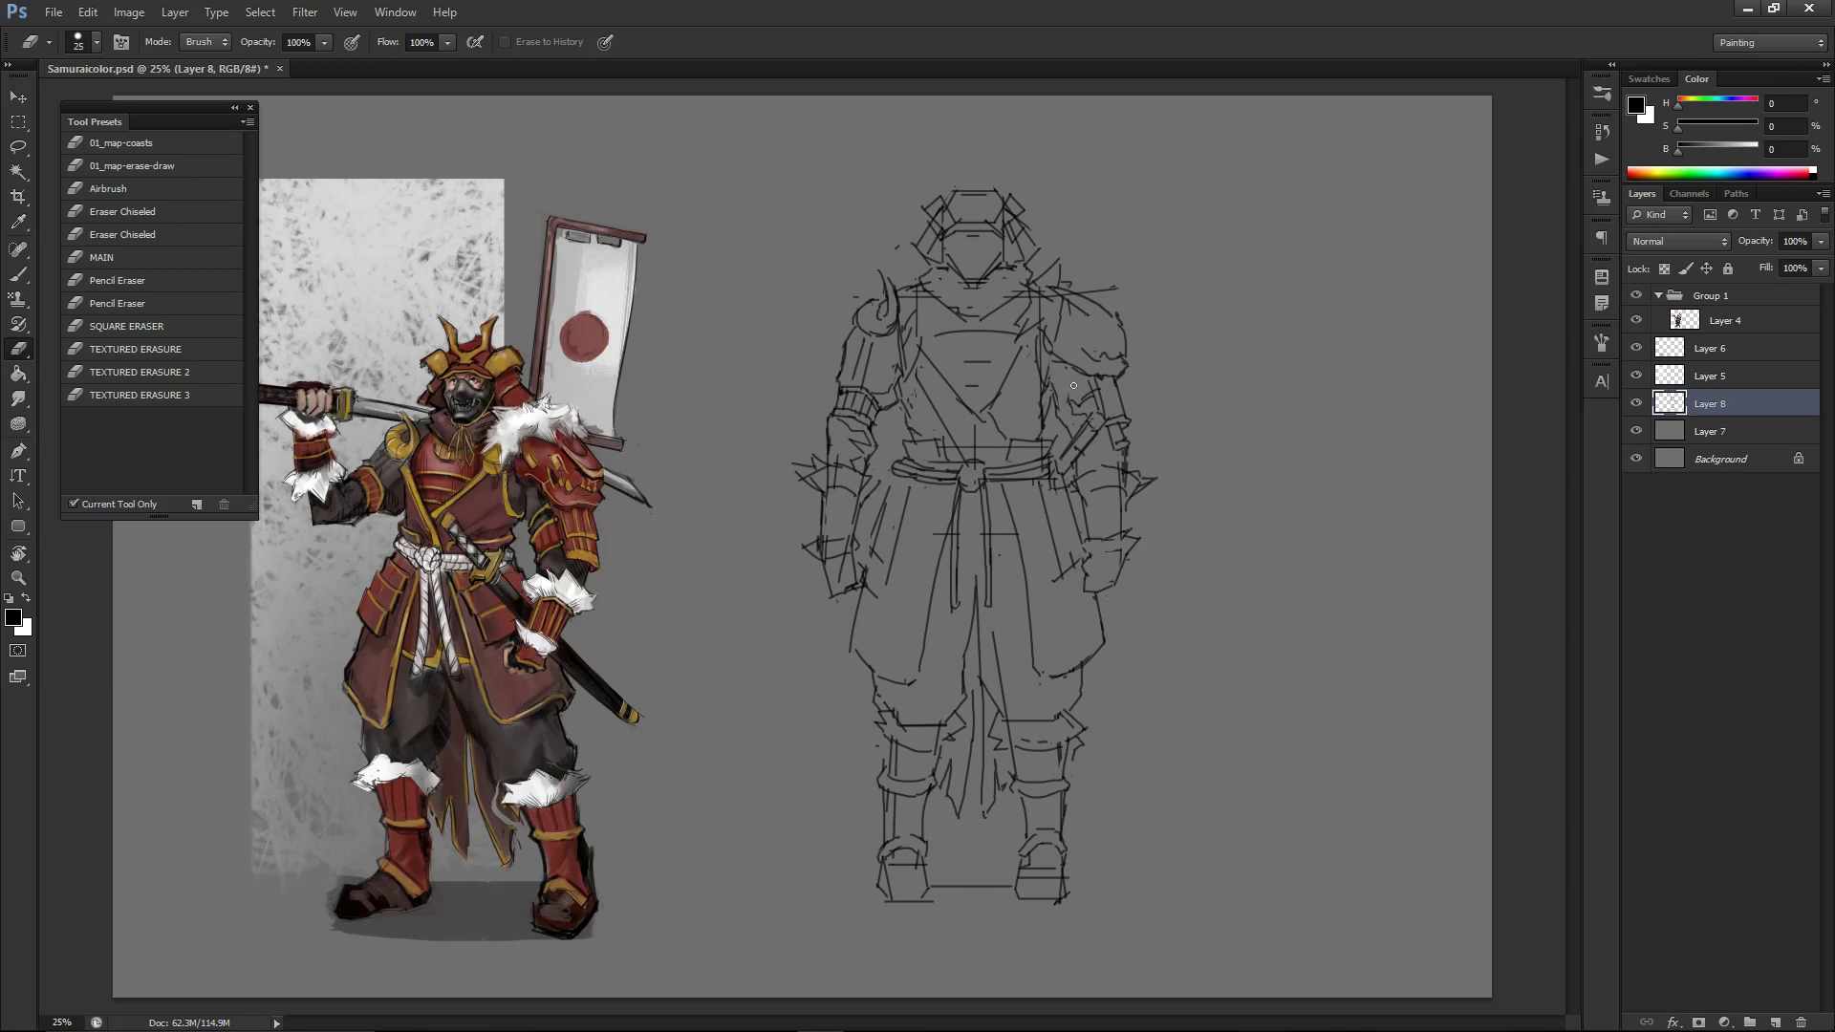
pyautogui.press('b')
pyautogui.press('e')
pyautogui.press('b')
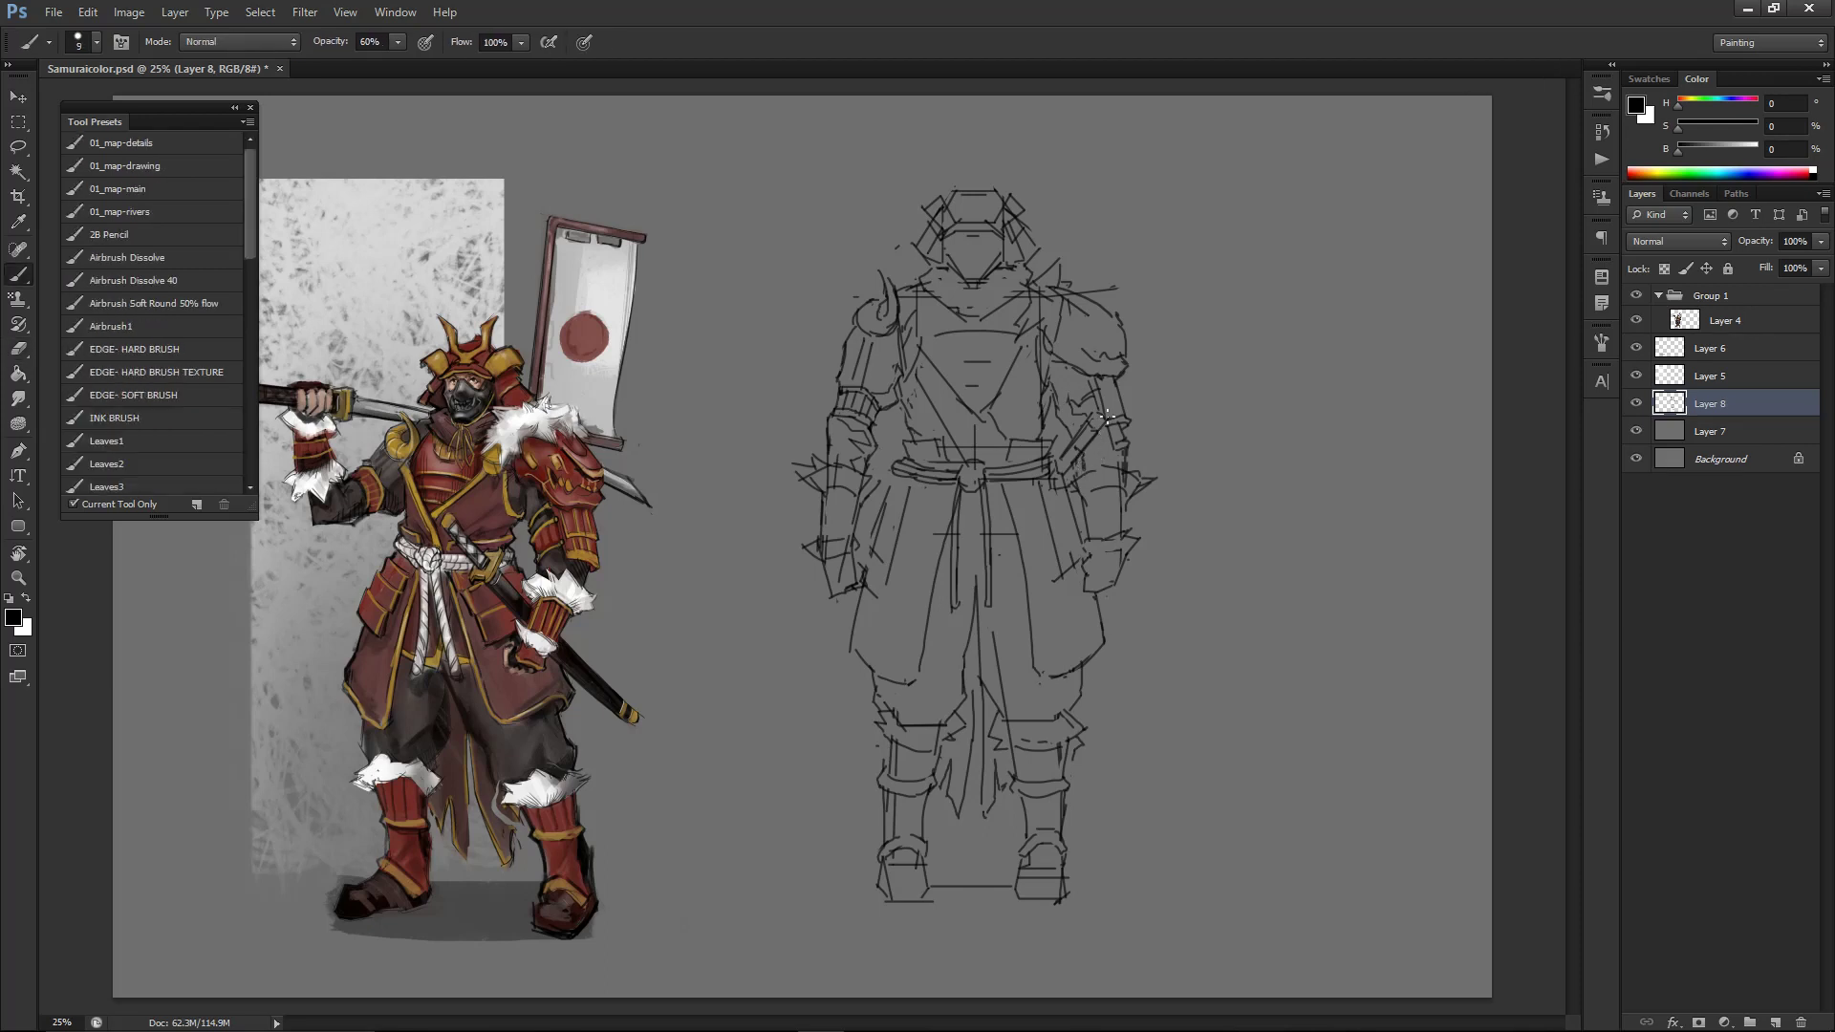
pyautogui.press('e')
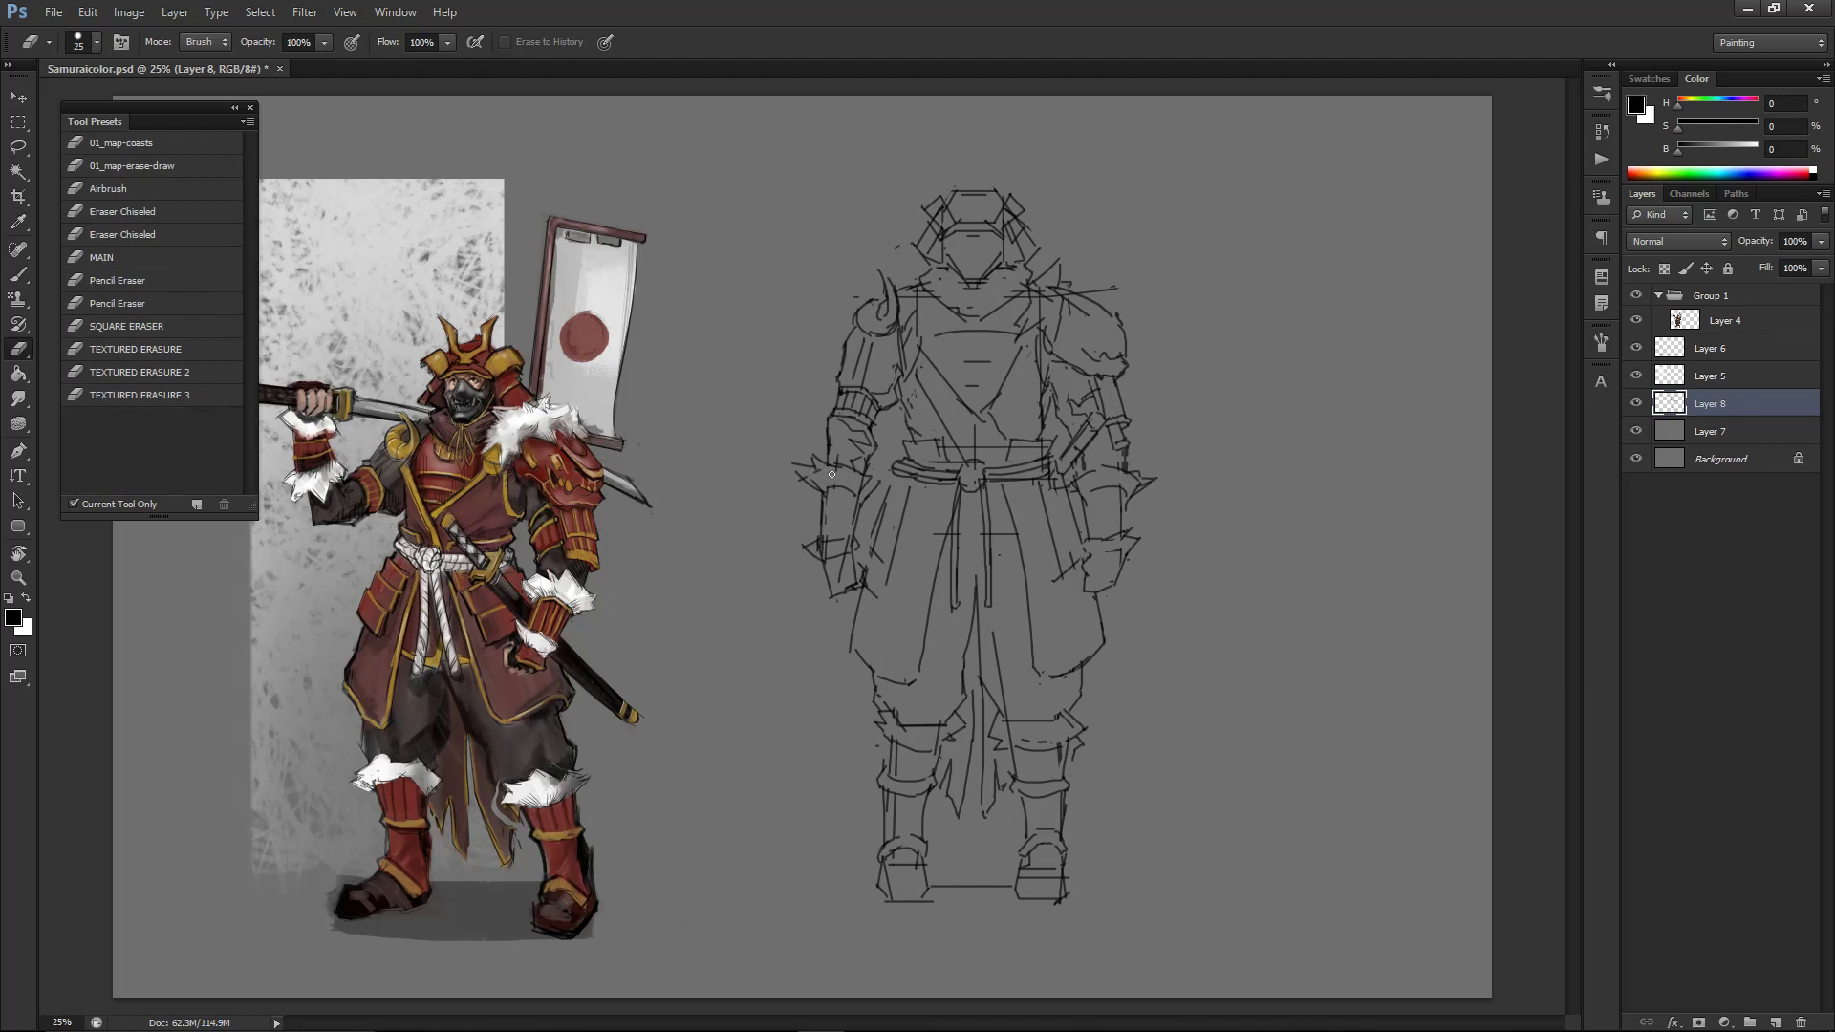
# - Tidy the jagged fur cuff on the forearm below the horned shoulder piece
pyautogui.press('b')
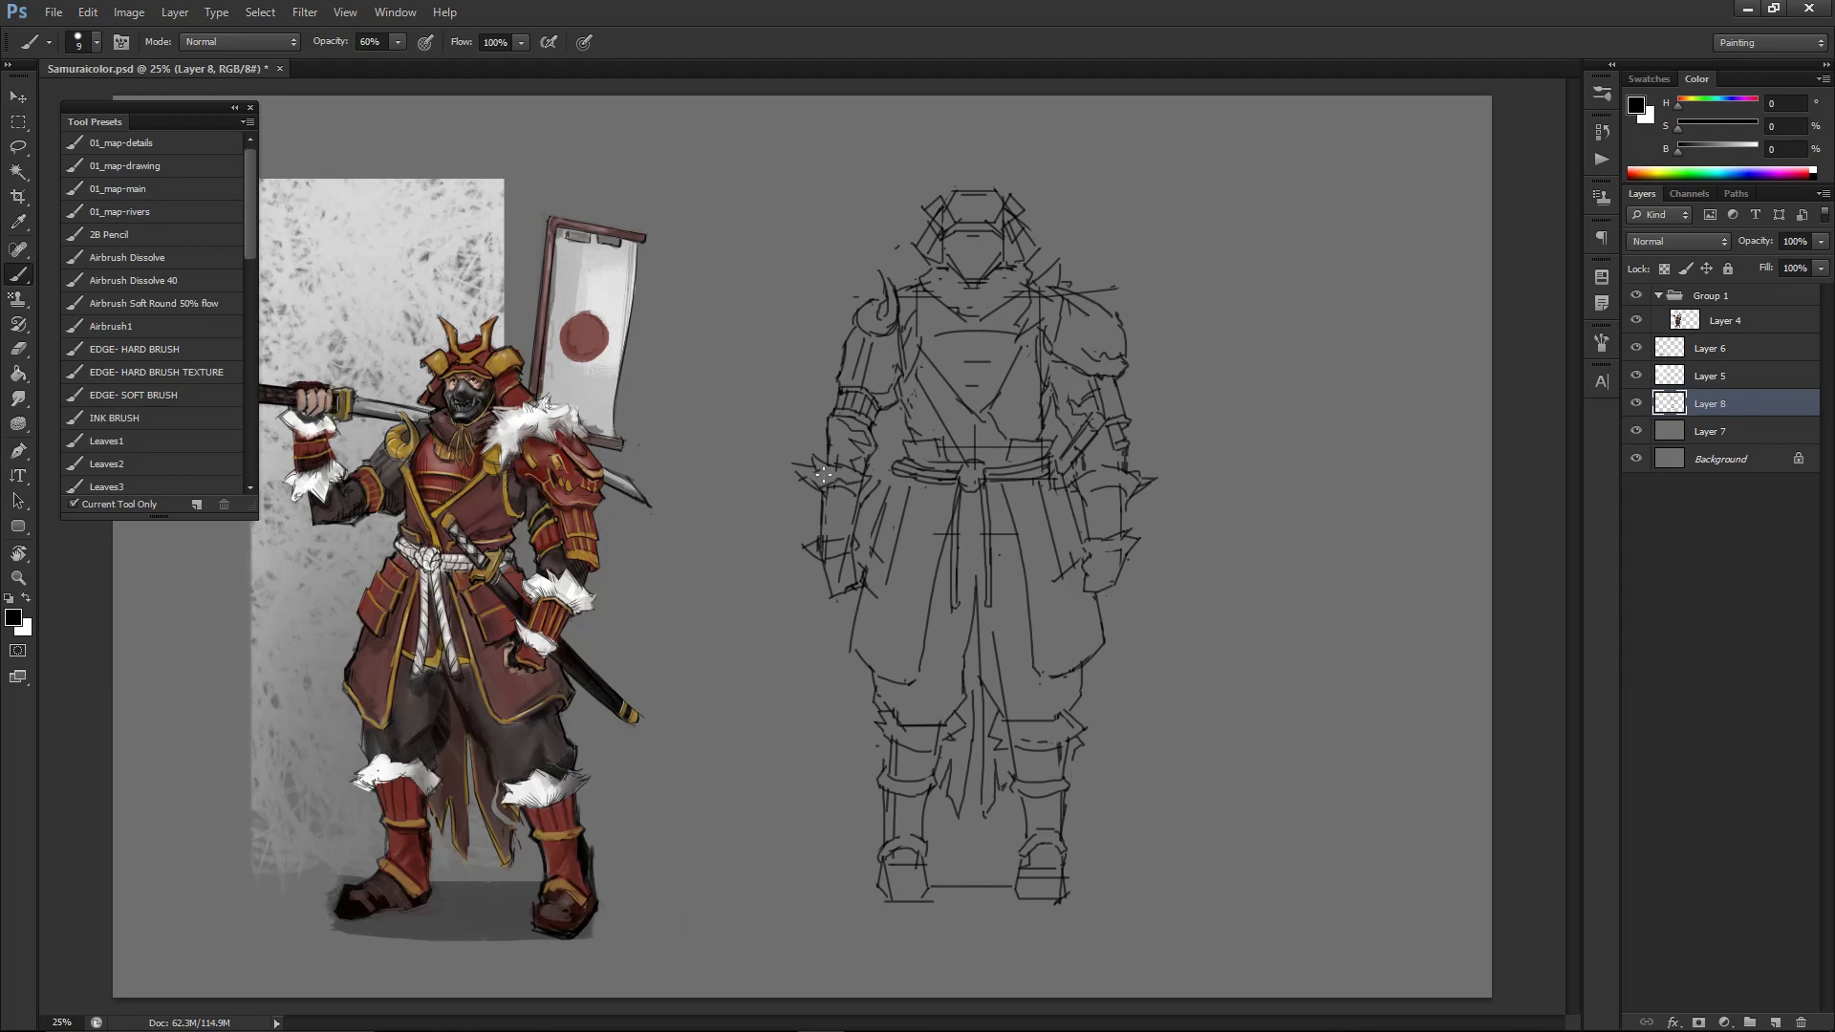
pyautogui.press('e')
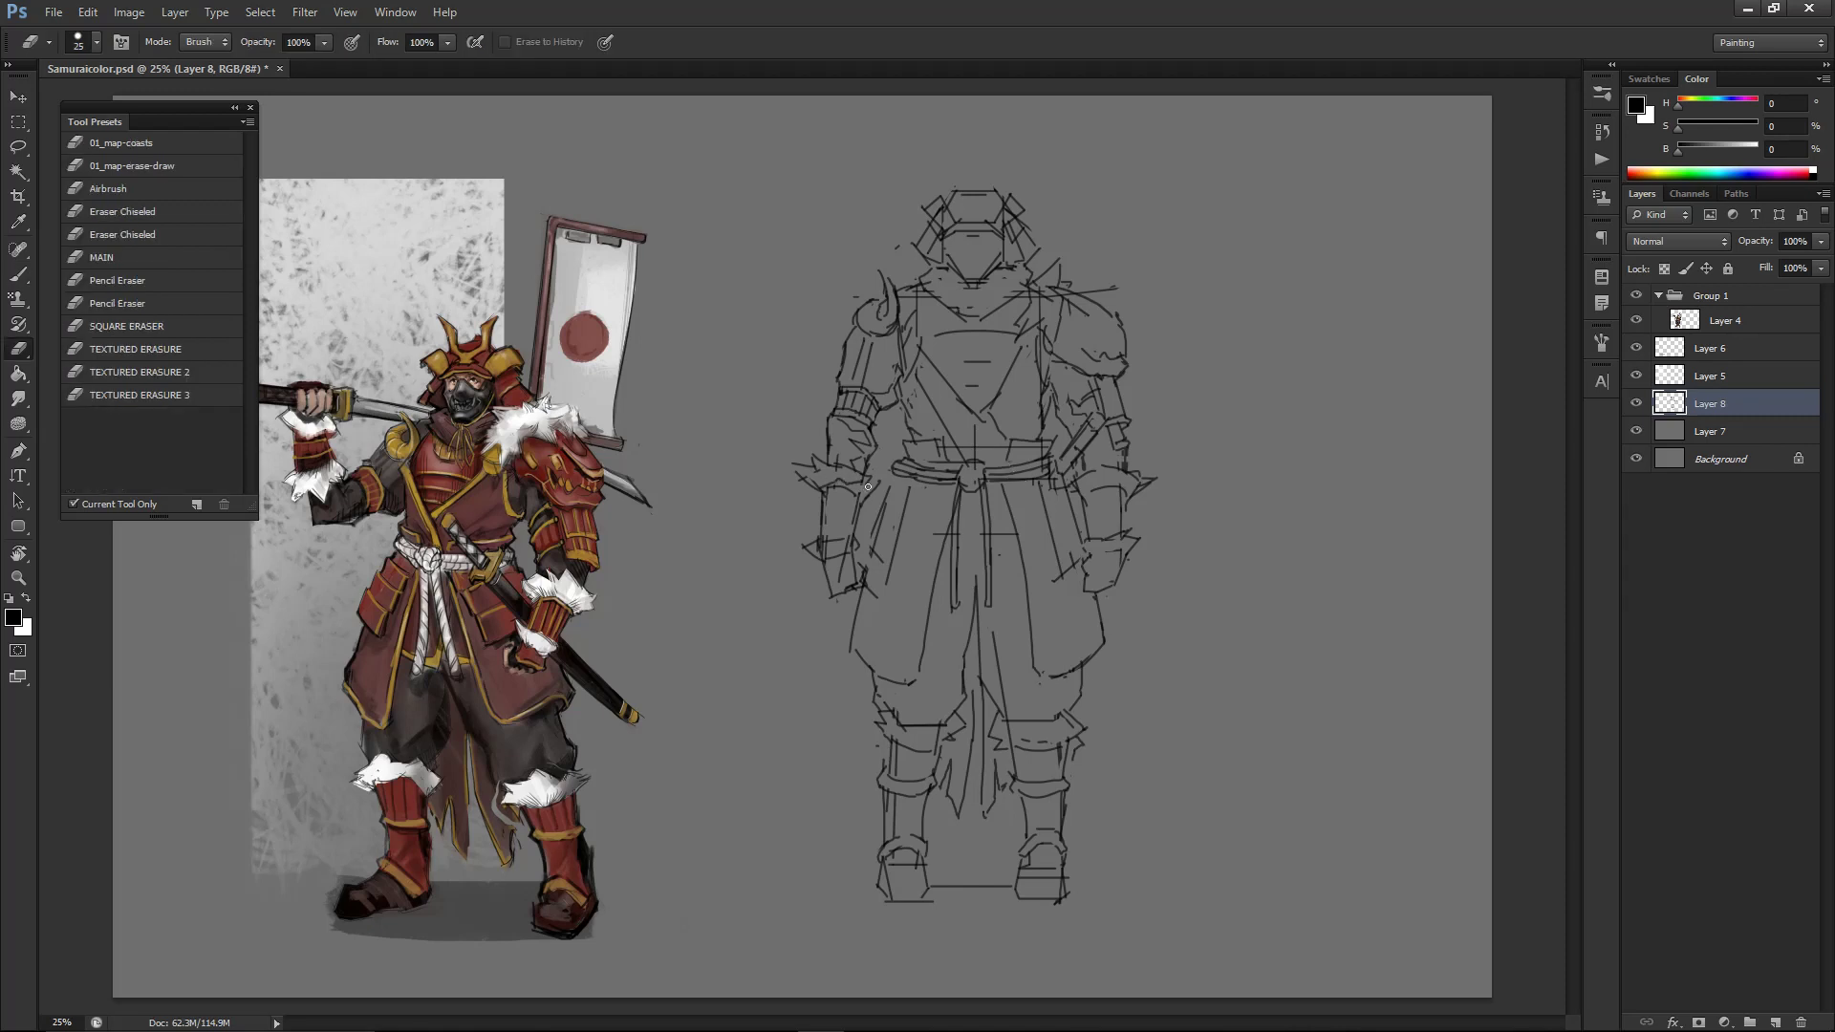
pyautogui.press('b')
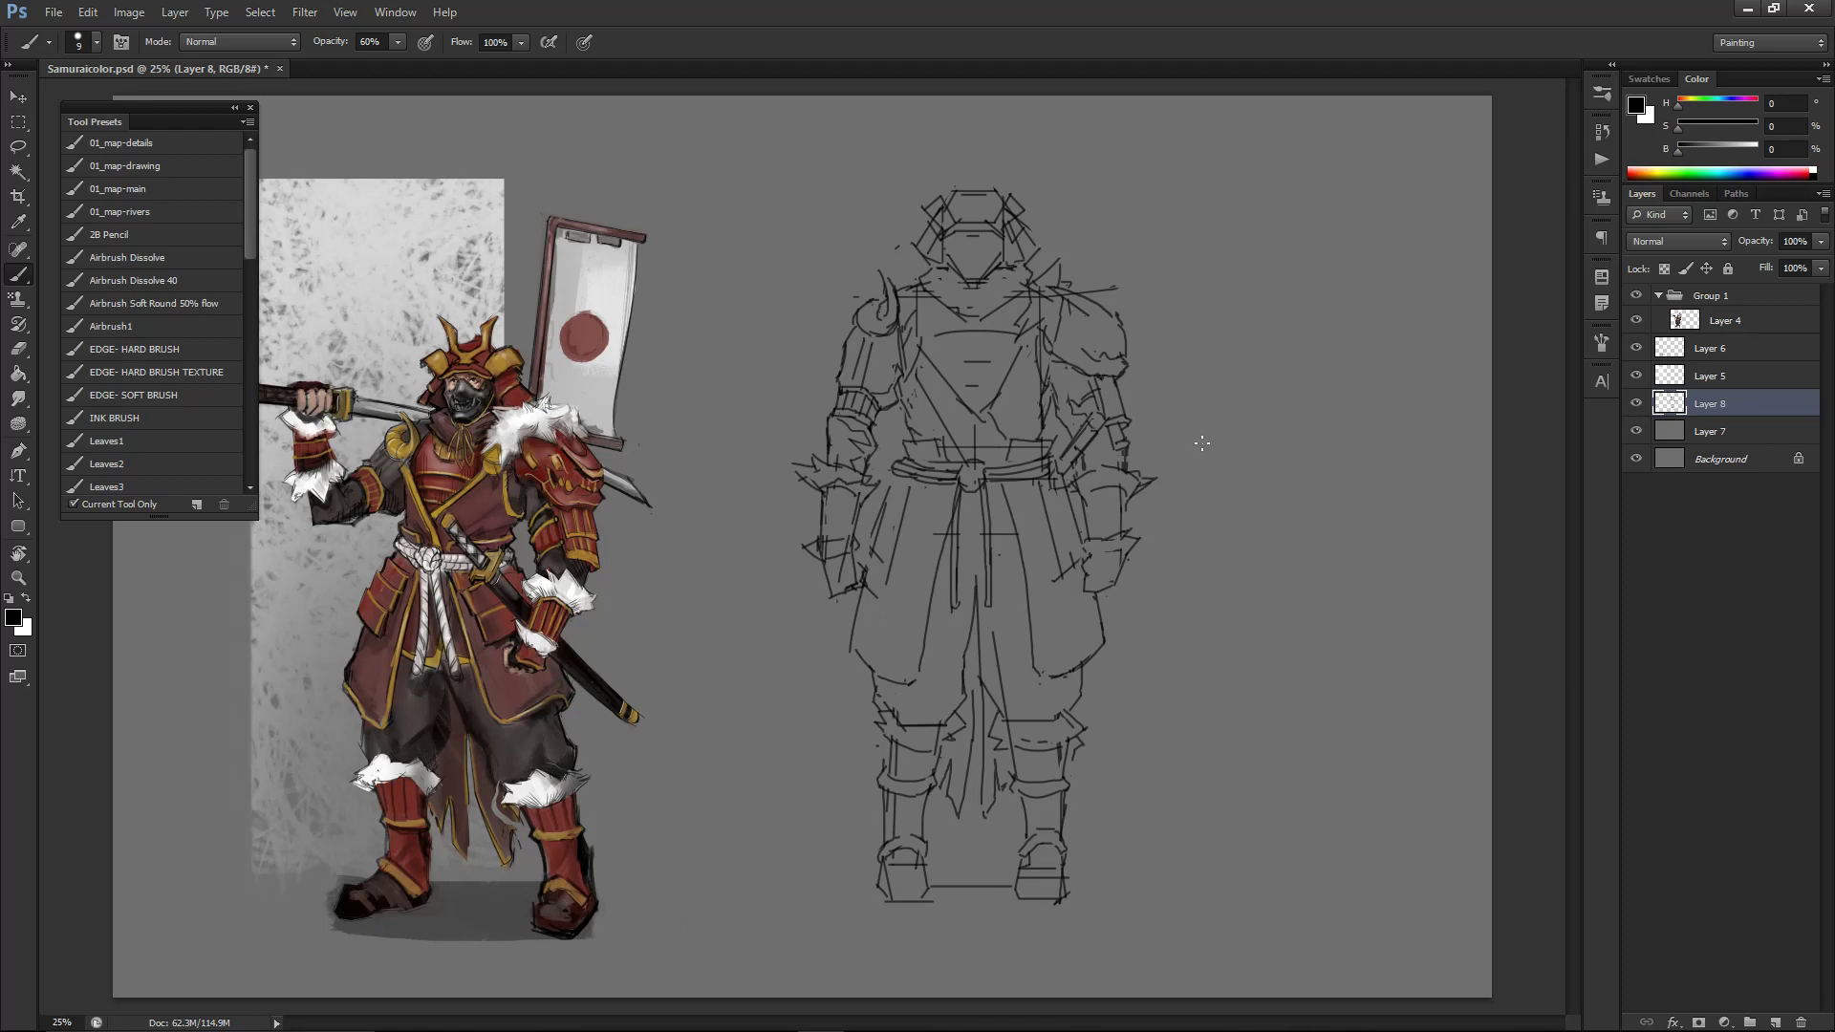
# - Erase the stray line above the large shoulder guard and redraw the guard's upper contour
pyautogui.press('e')
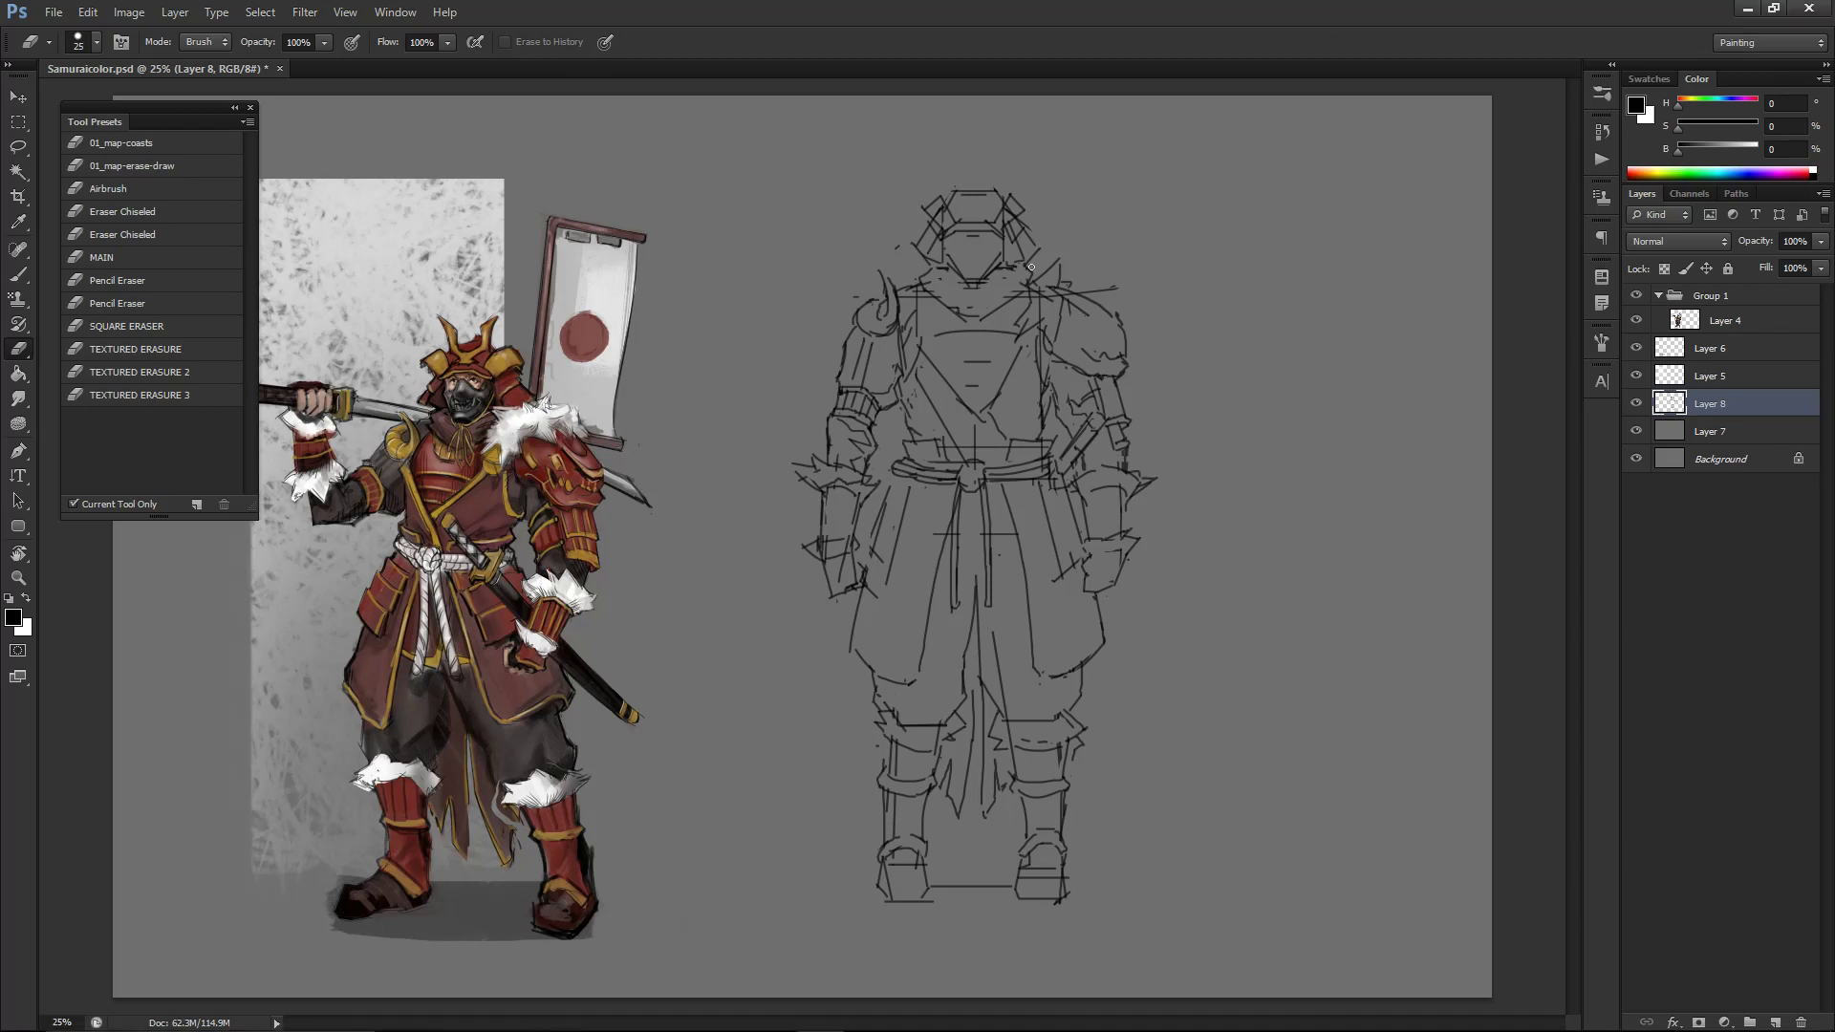
pyautogui.moveTo(1107, 299)
pyautogui.mouseDown()
pyautogui.moveTo(1085, 292)
pyautogui.moveTo(1105, 287)
pyautogui.mouseUp()
pyautogui.press('b')
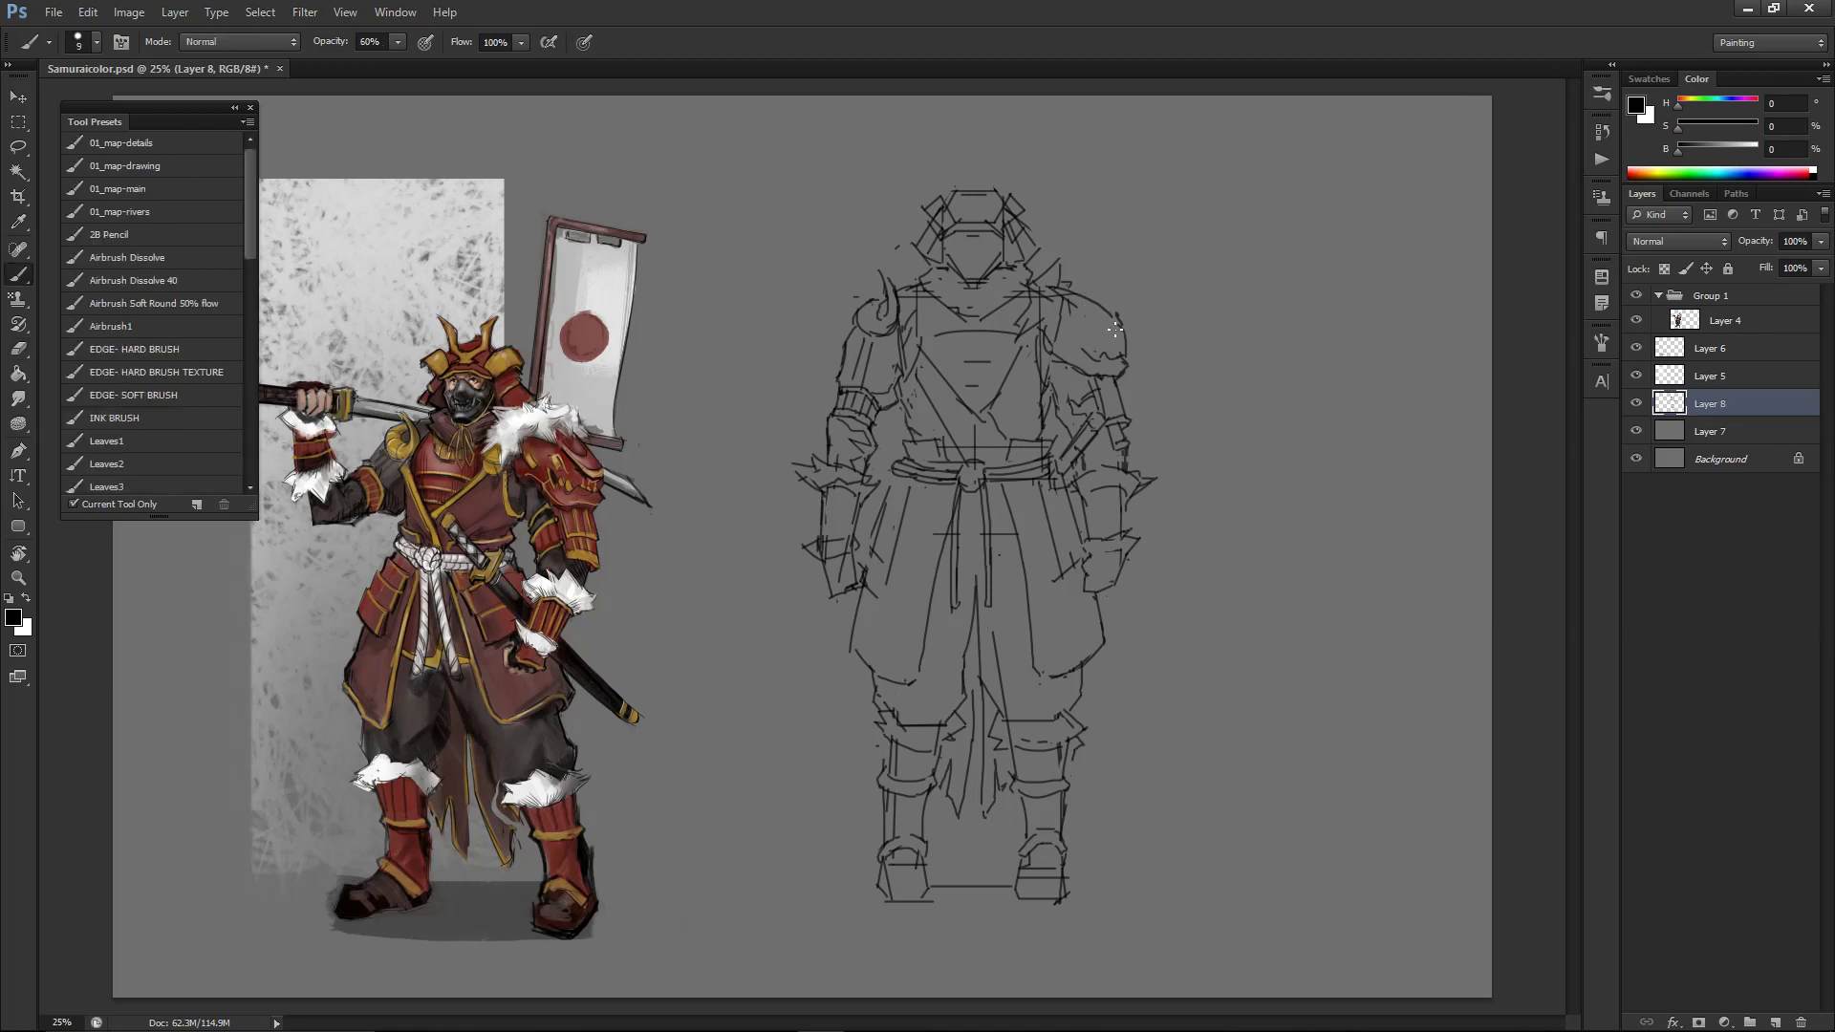
pyautogui.press('e')
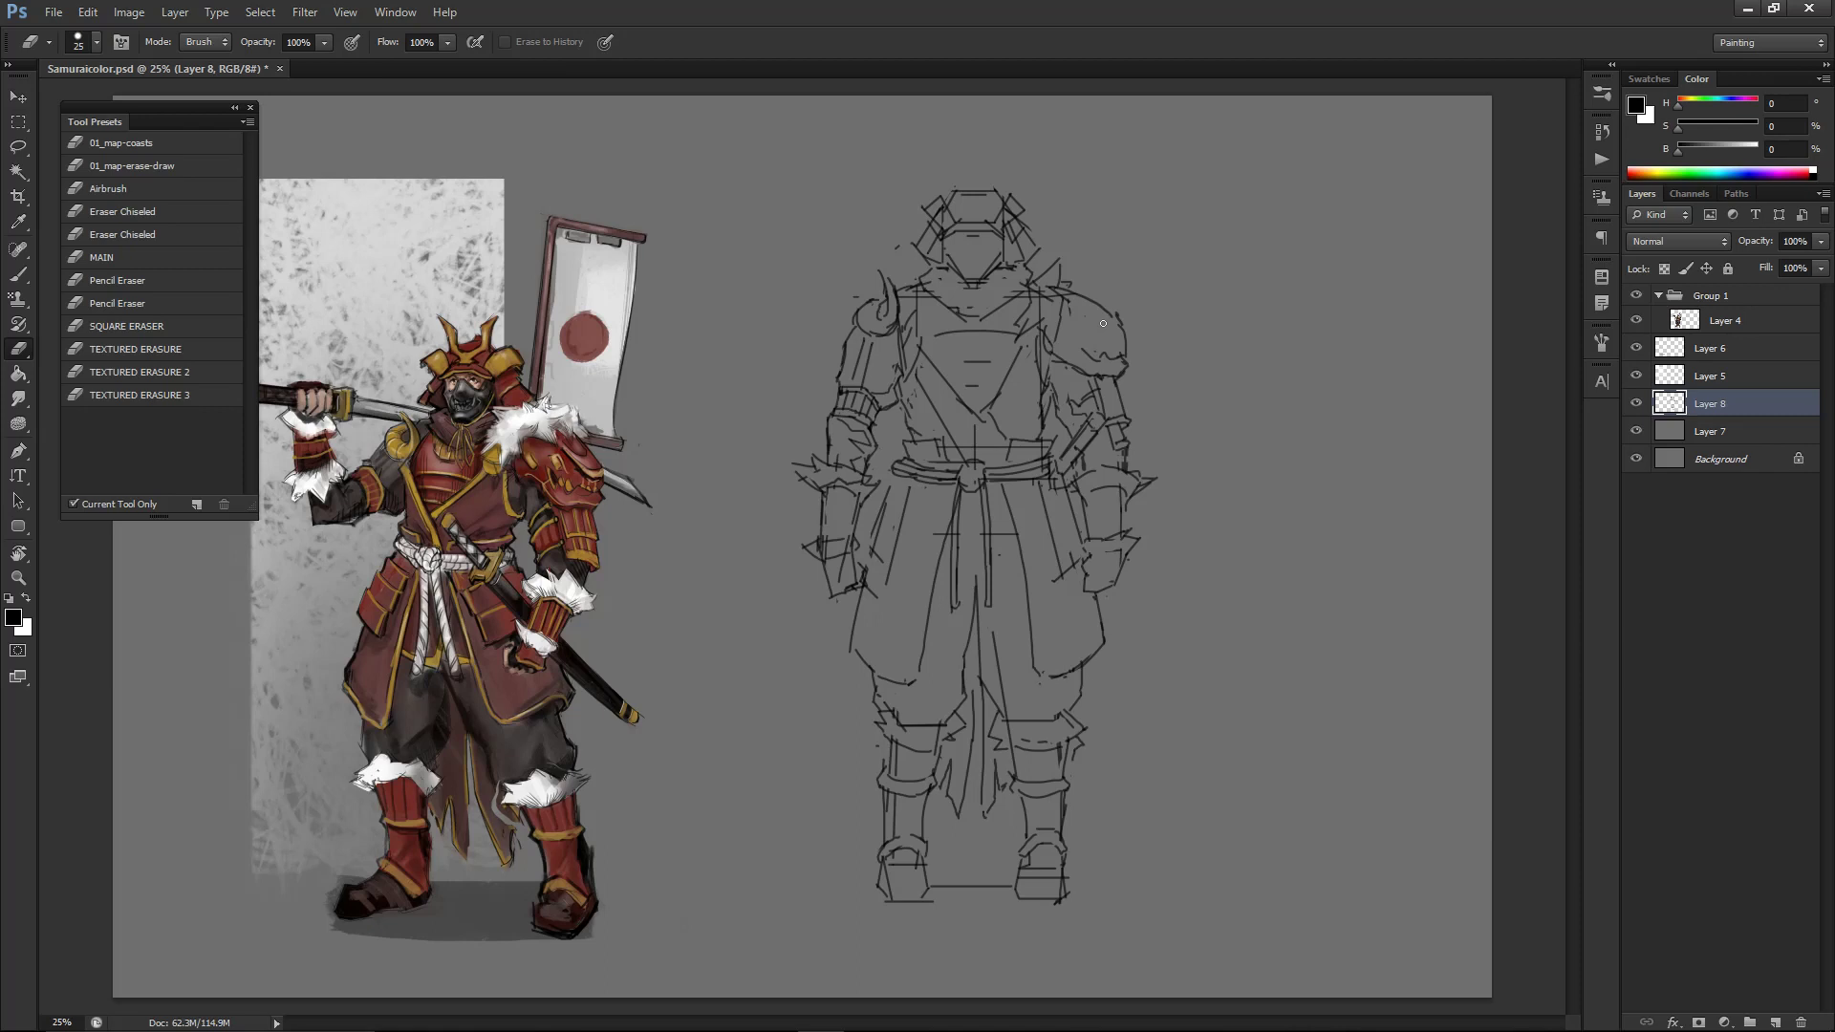
pyautogui.press('b')
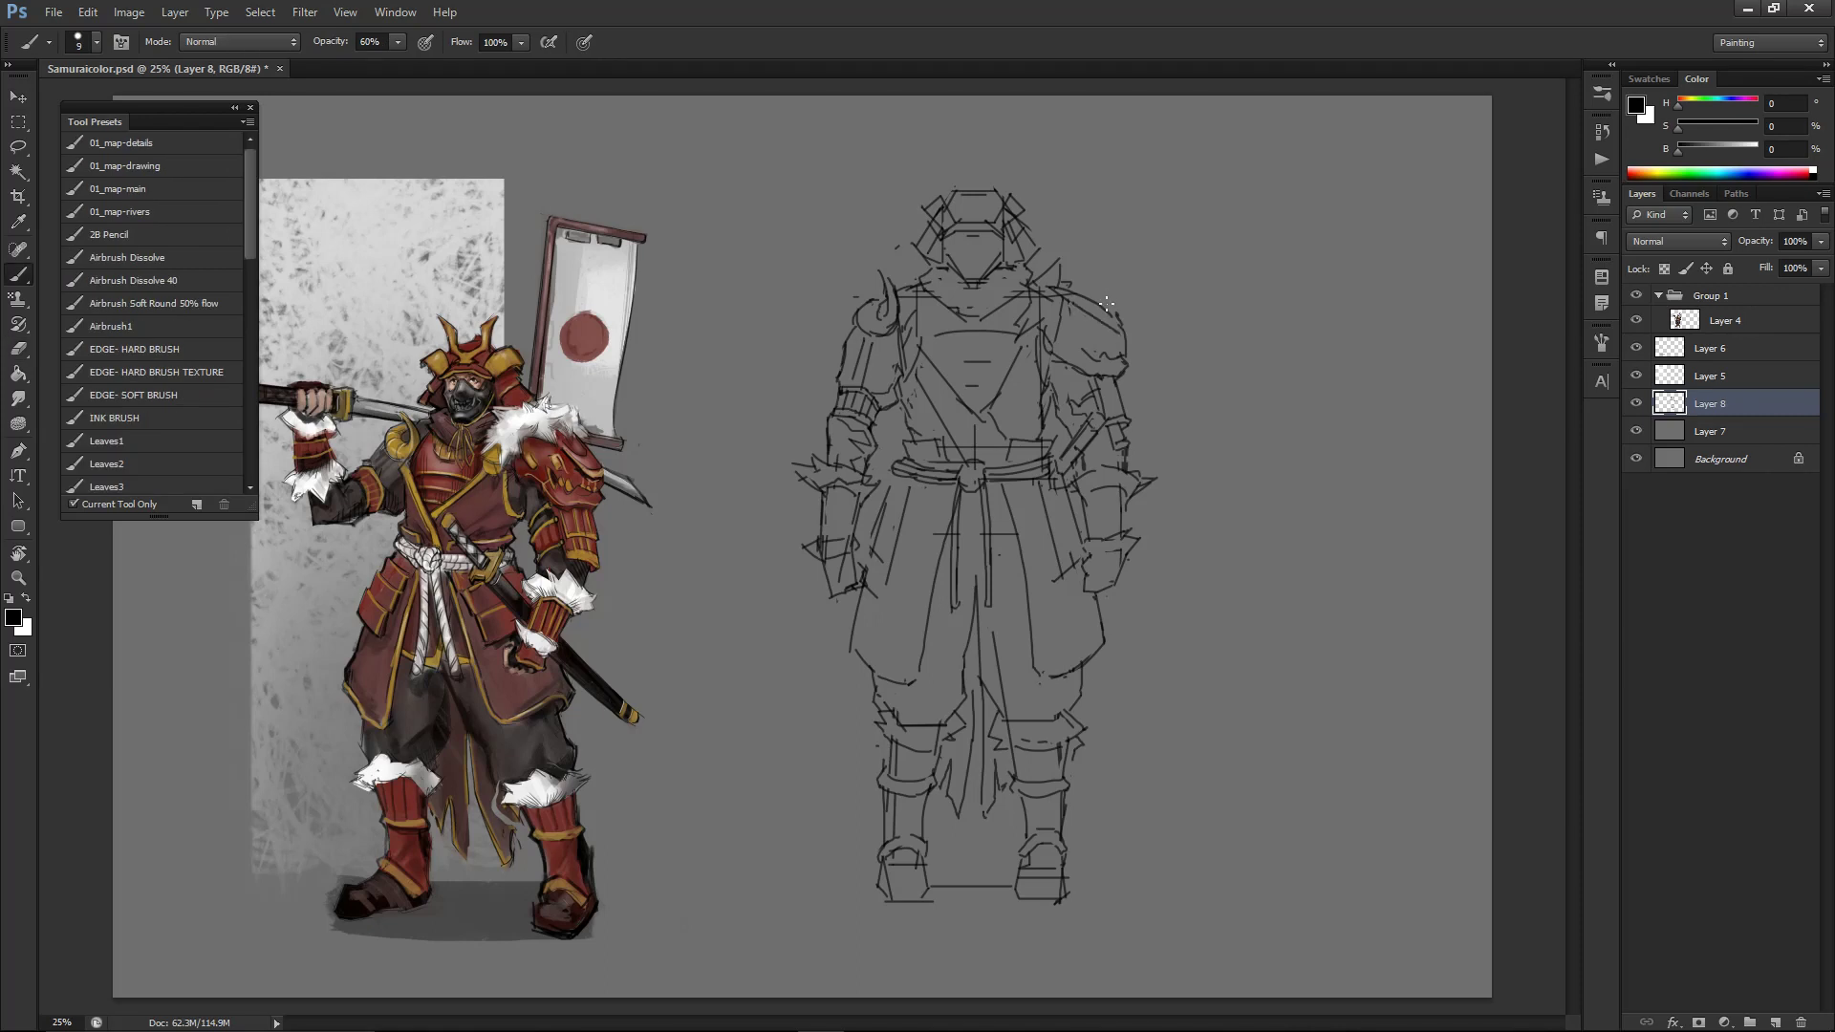
# - Sketch the first eye and mouth lines of a beast face on the large shoulder guard
pyautogui.press('e')
pyautogui.press('b')
pyautogui.moveTo(1085, 331); pyautogui.dragTo(1100, 333)
pyautogui.moveTo(1093, 356); pyautogui.dragTo(1096, 346)
pyautogui.hotkey('ctrl', '+')
pyautogui.press('e')
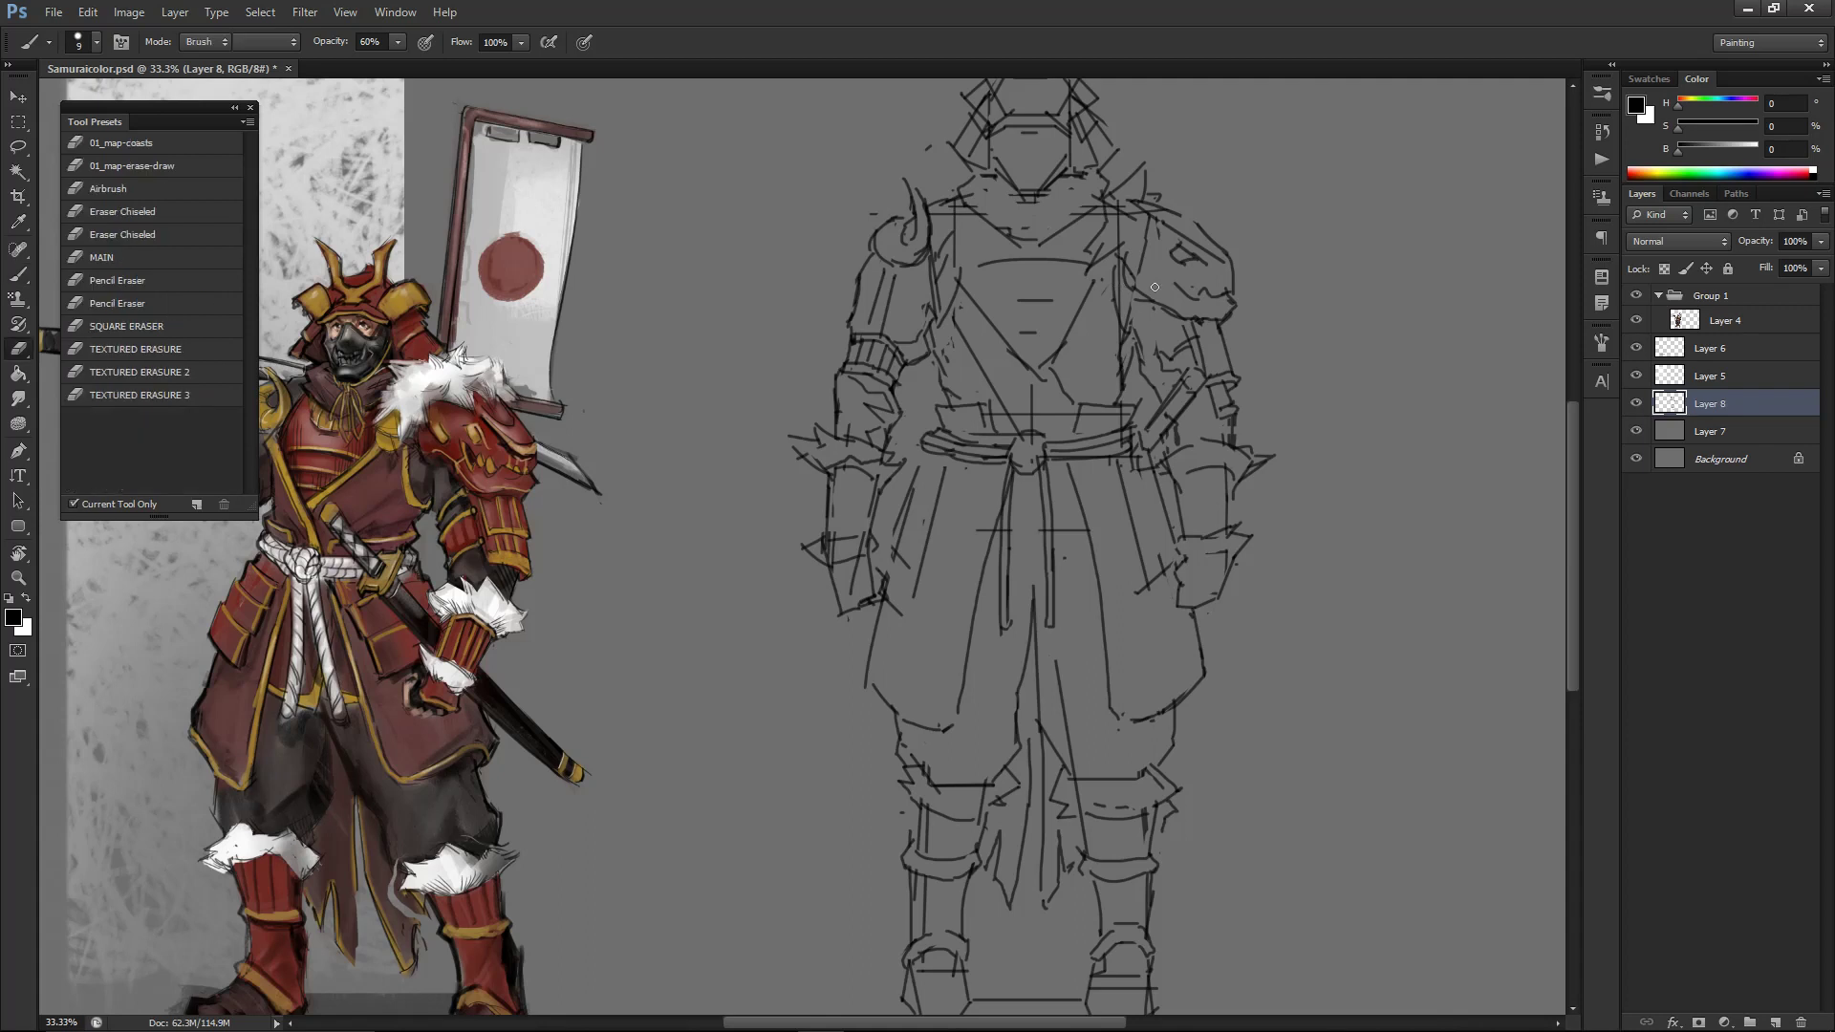
# - Define the snout and toothed jaw of the beast face on the shoulder guard, trimming lines with the Eraser
pyautogui.press('b')
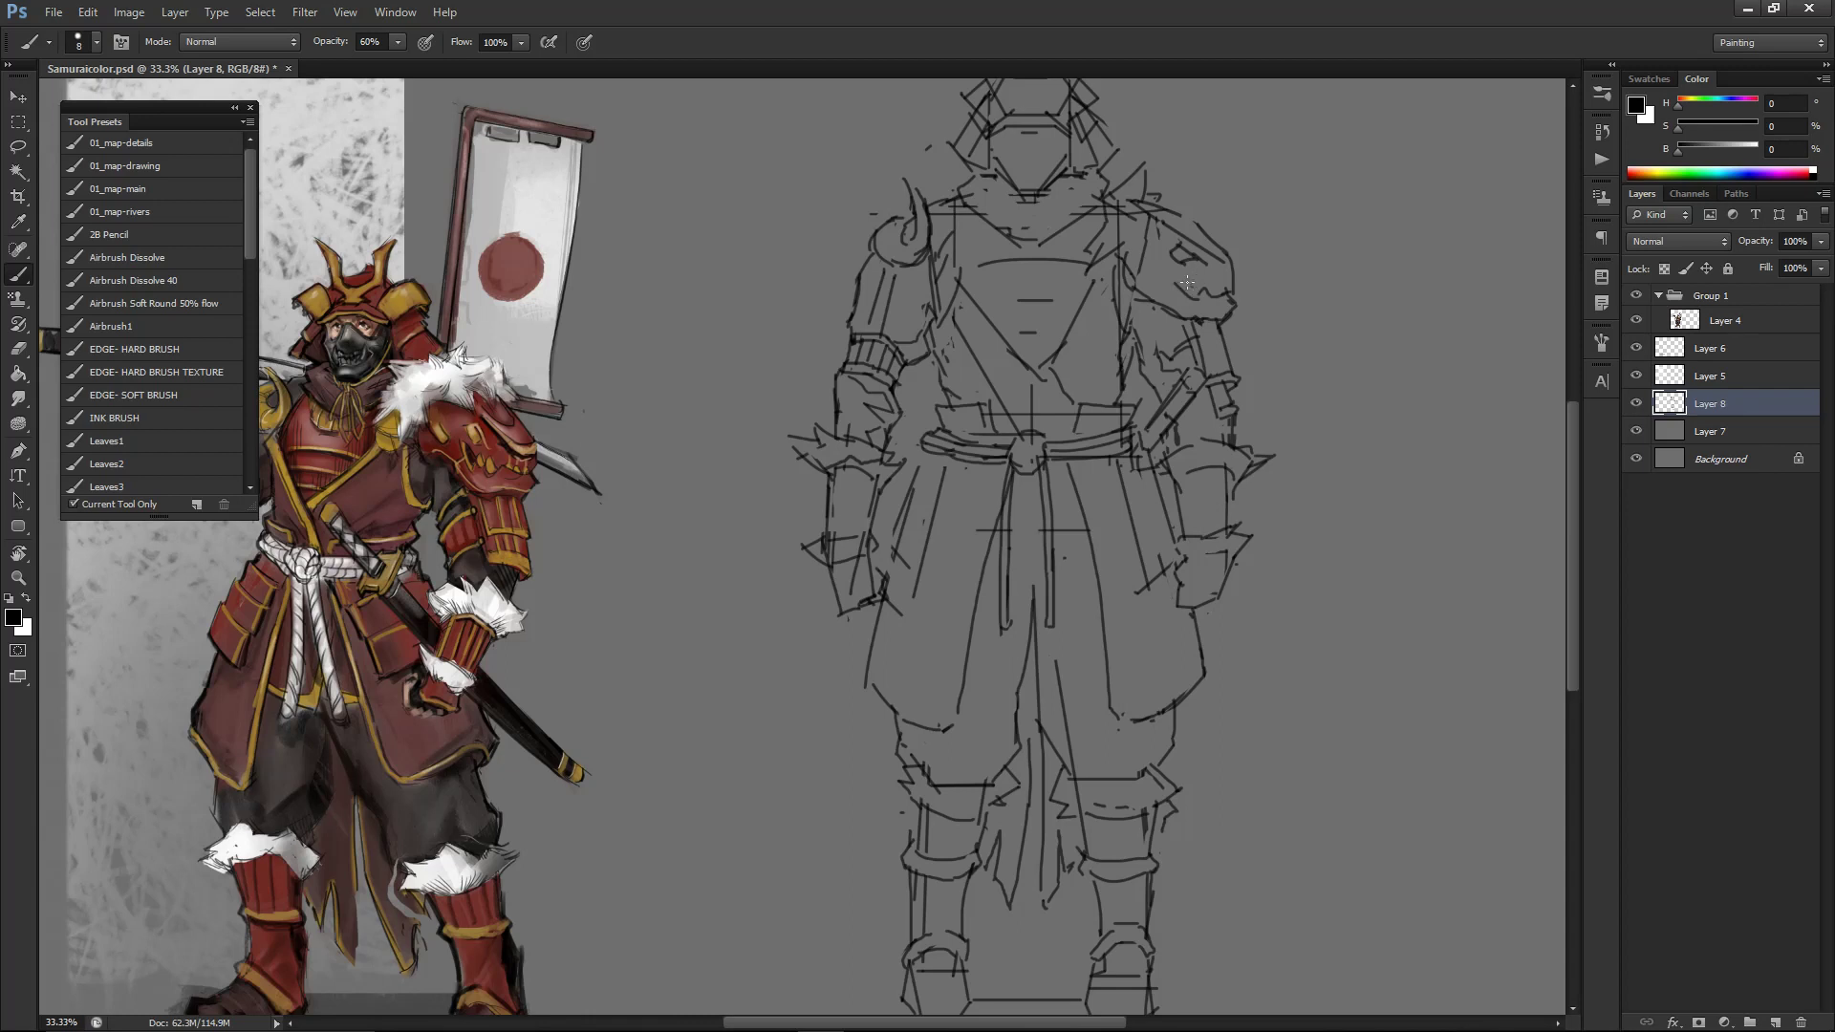
pyautogui.press('e')
pyautogui.press('b')
pyautogui.moveTo(1191, 278); pyautogui.dragTo(1198, 293)
pyautogui.press('e')
pyautogui.press('b')
pyautogui.press('e')
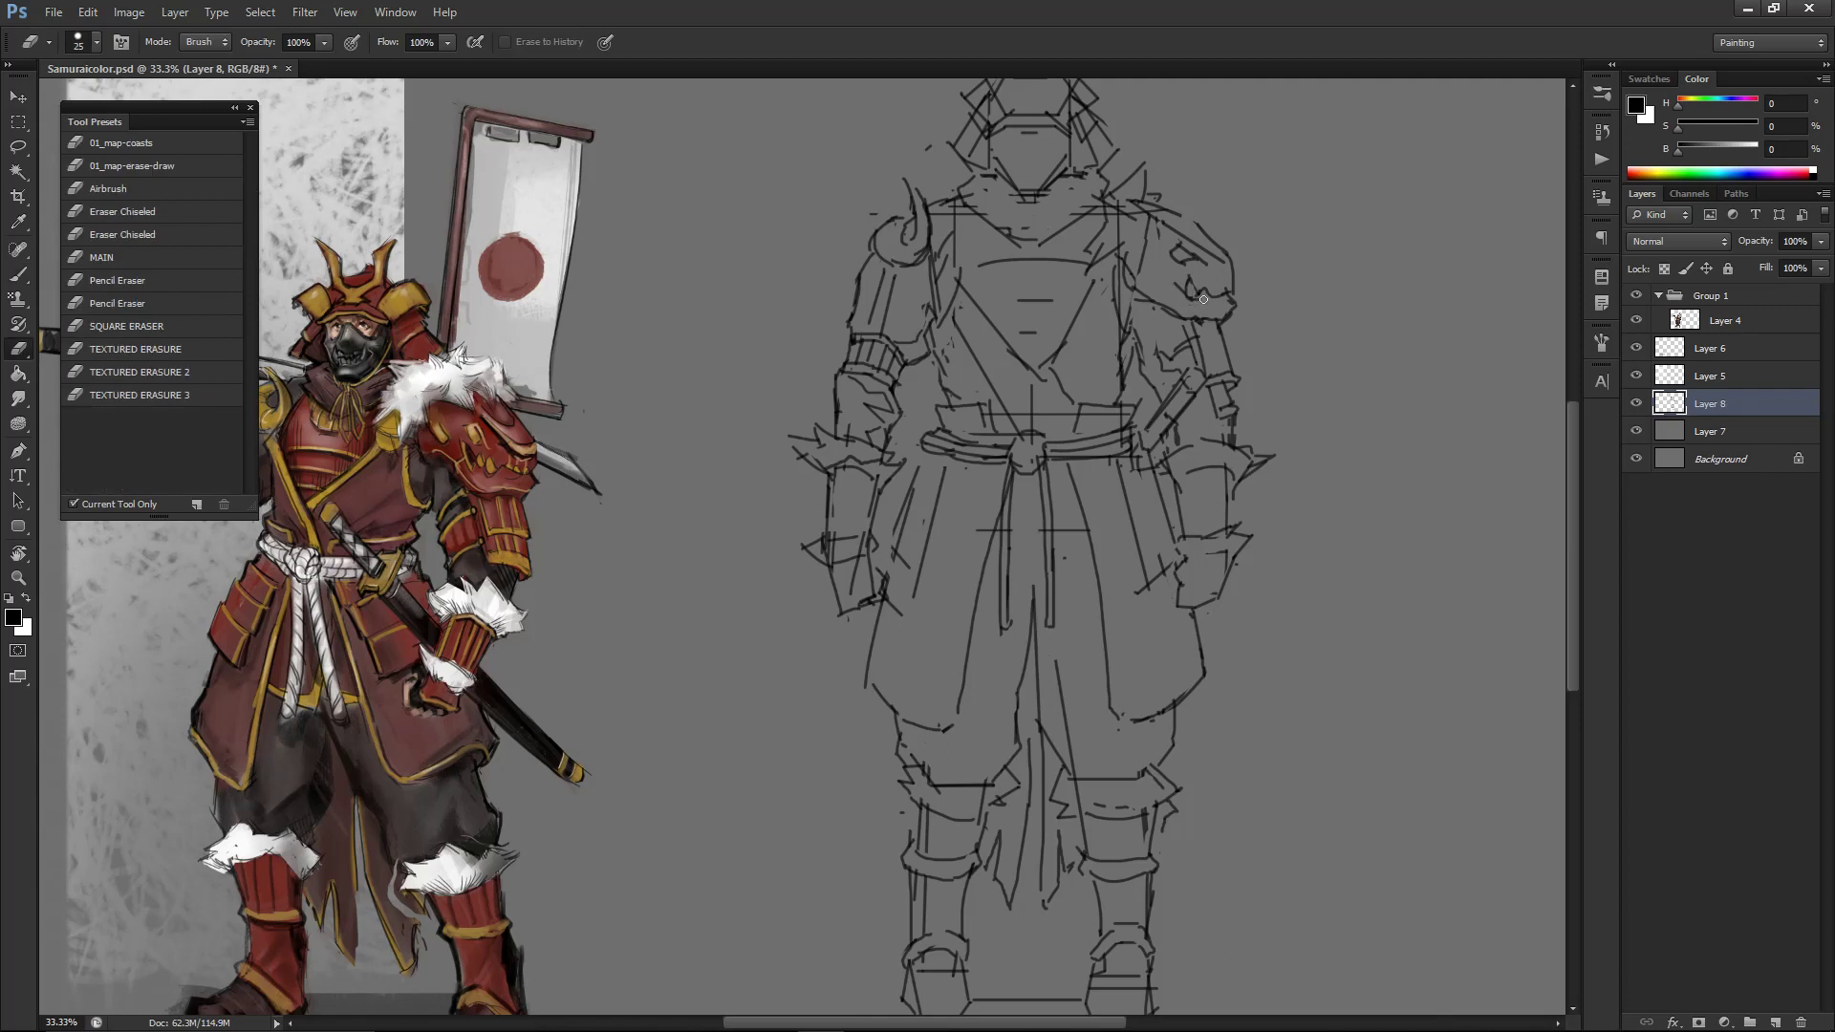
pyautogui.press('b')
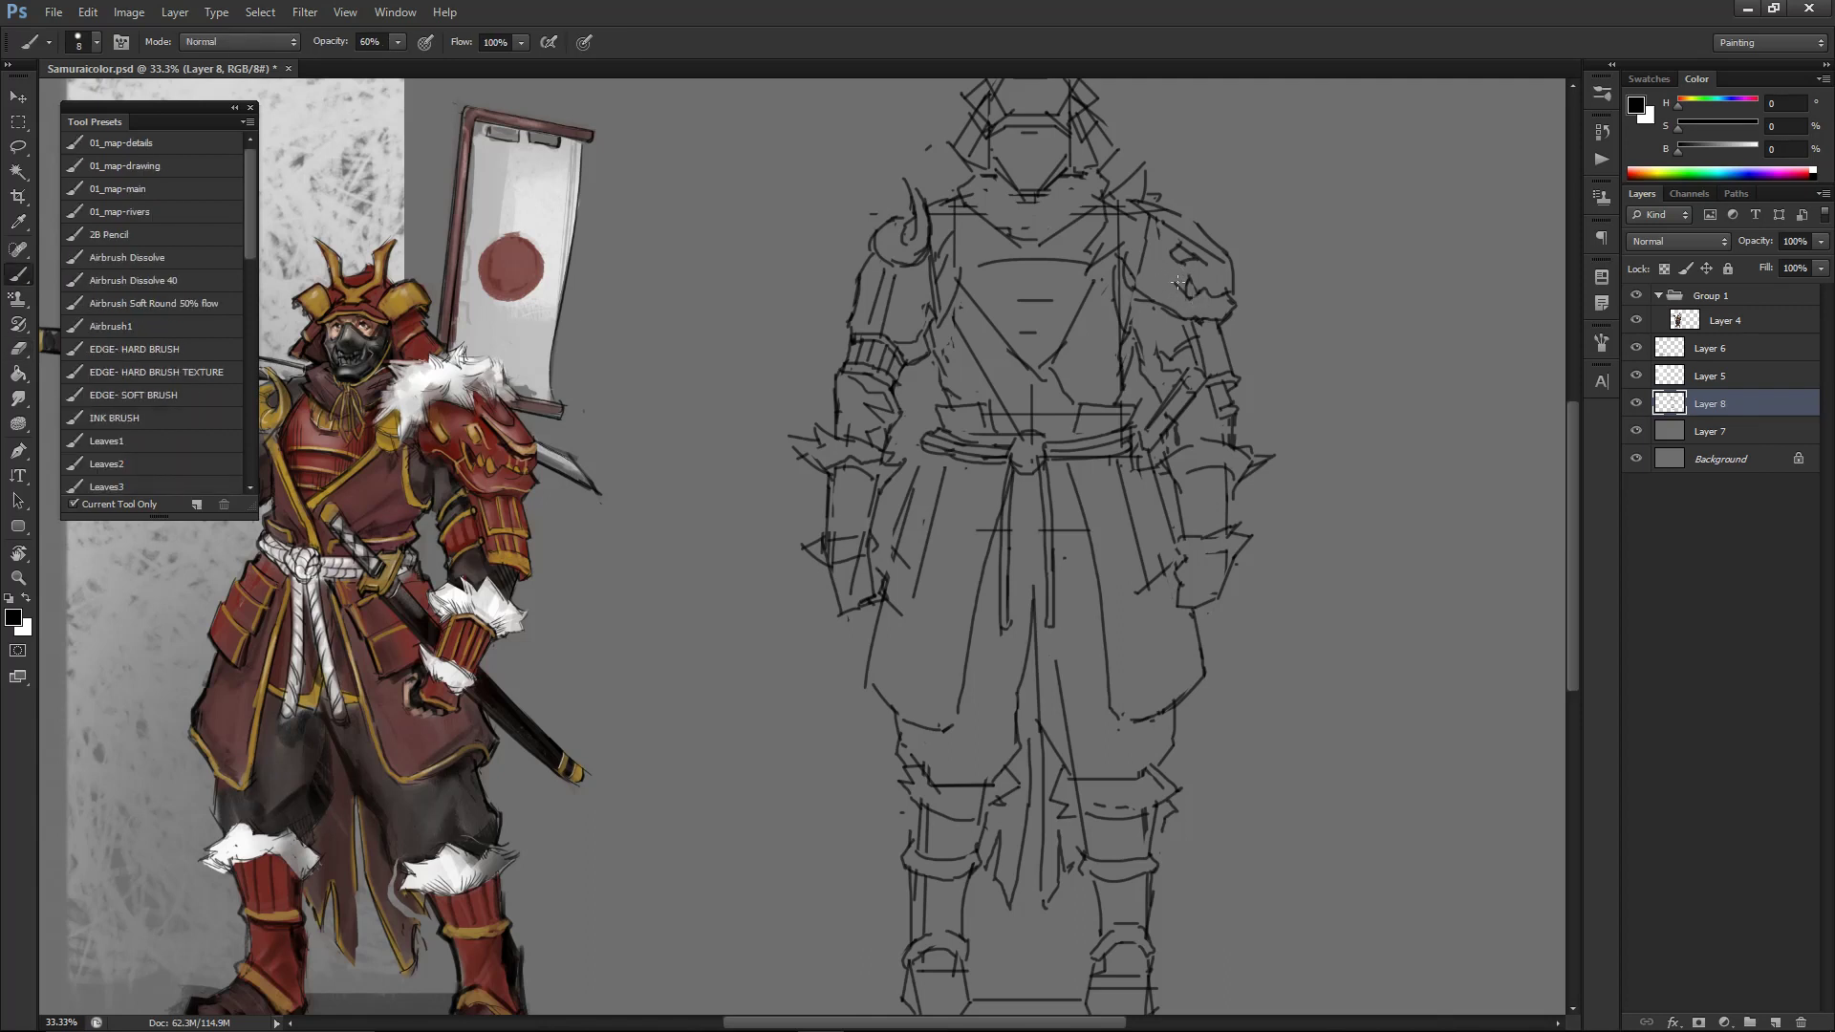
pyautogui.press('e')
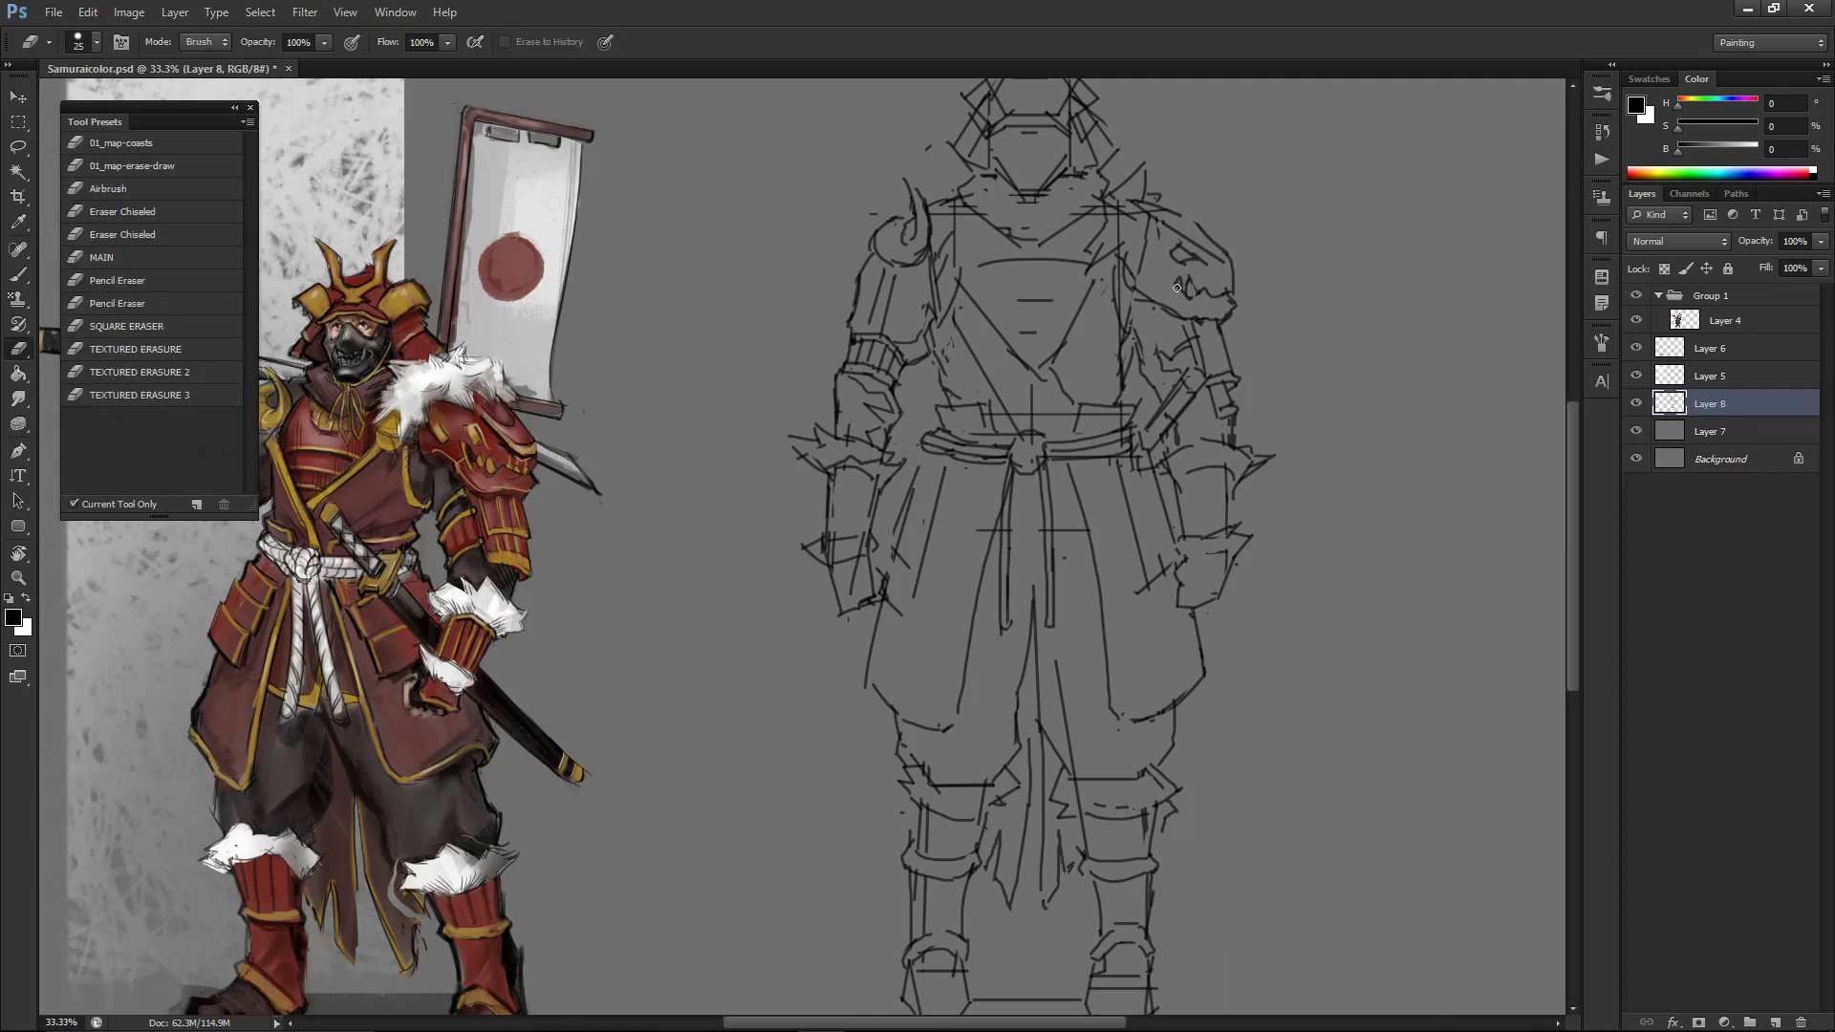
# - Darken the open mouth around the teeth of the shoulder guard's beast face and check it against the whole figure
pyautogui.press('b')
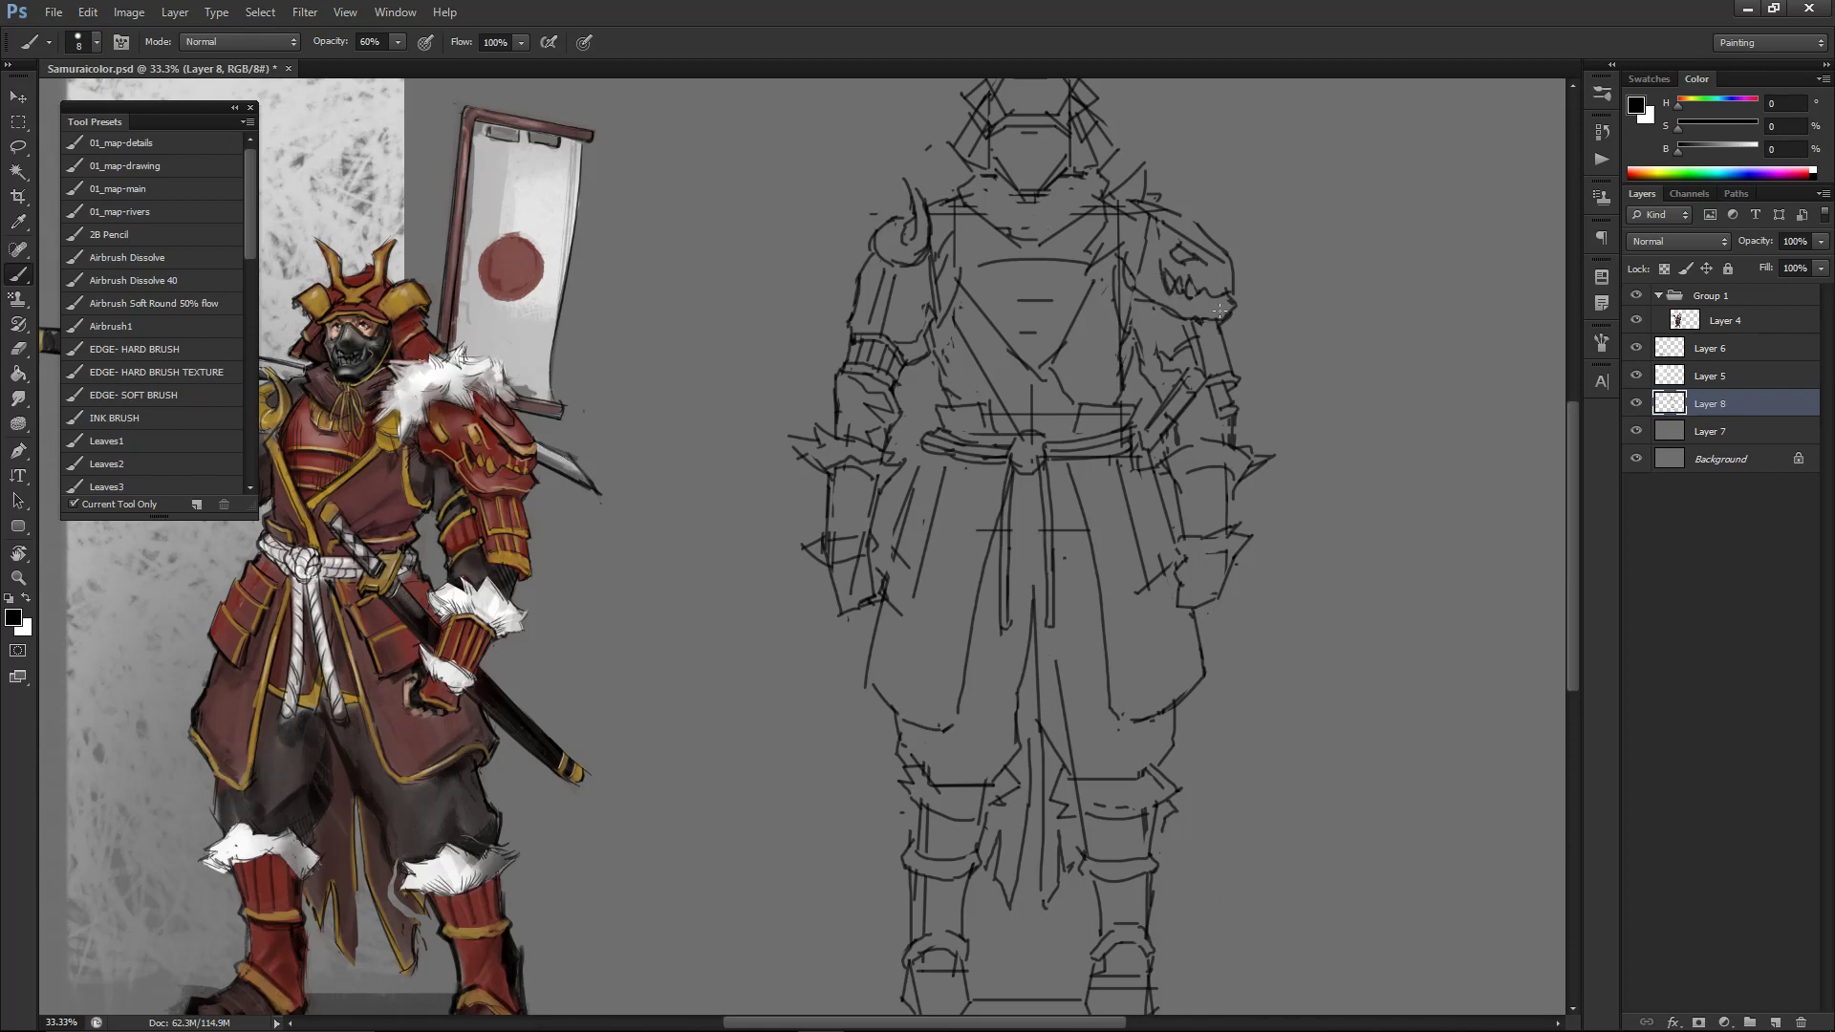
pyautogui.moveTo(1181, 275)
pyautogui.mouseDown()
pyautogui.moveTo(1184, 338)
pyautogui.moveTo(1191, 275)
pyautogui.moveTo(1194, 314)
pyautogui.moveTo(1233, 295)
pyautogui.mouseUp()
pyautogui.press('[')
pyautogui.press('[')
pyautogui.press('[')
pyautogui.hotkey('ctrl', '-')
pyautogui.hotkey('ctrl', '-')
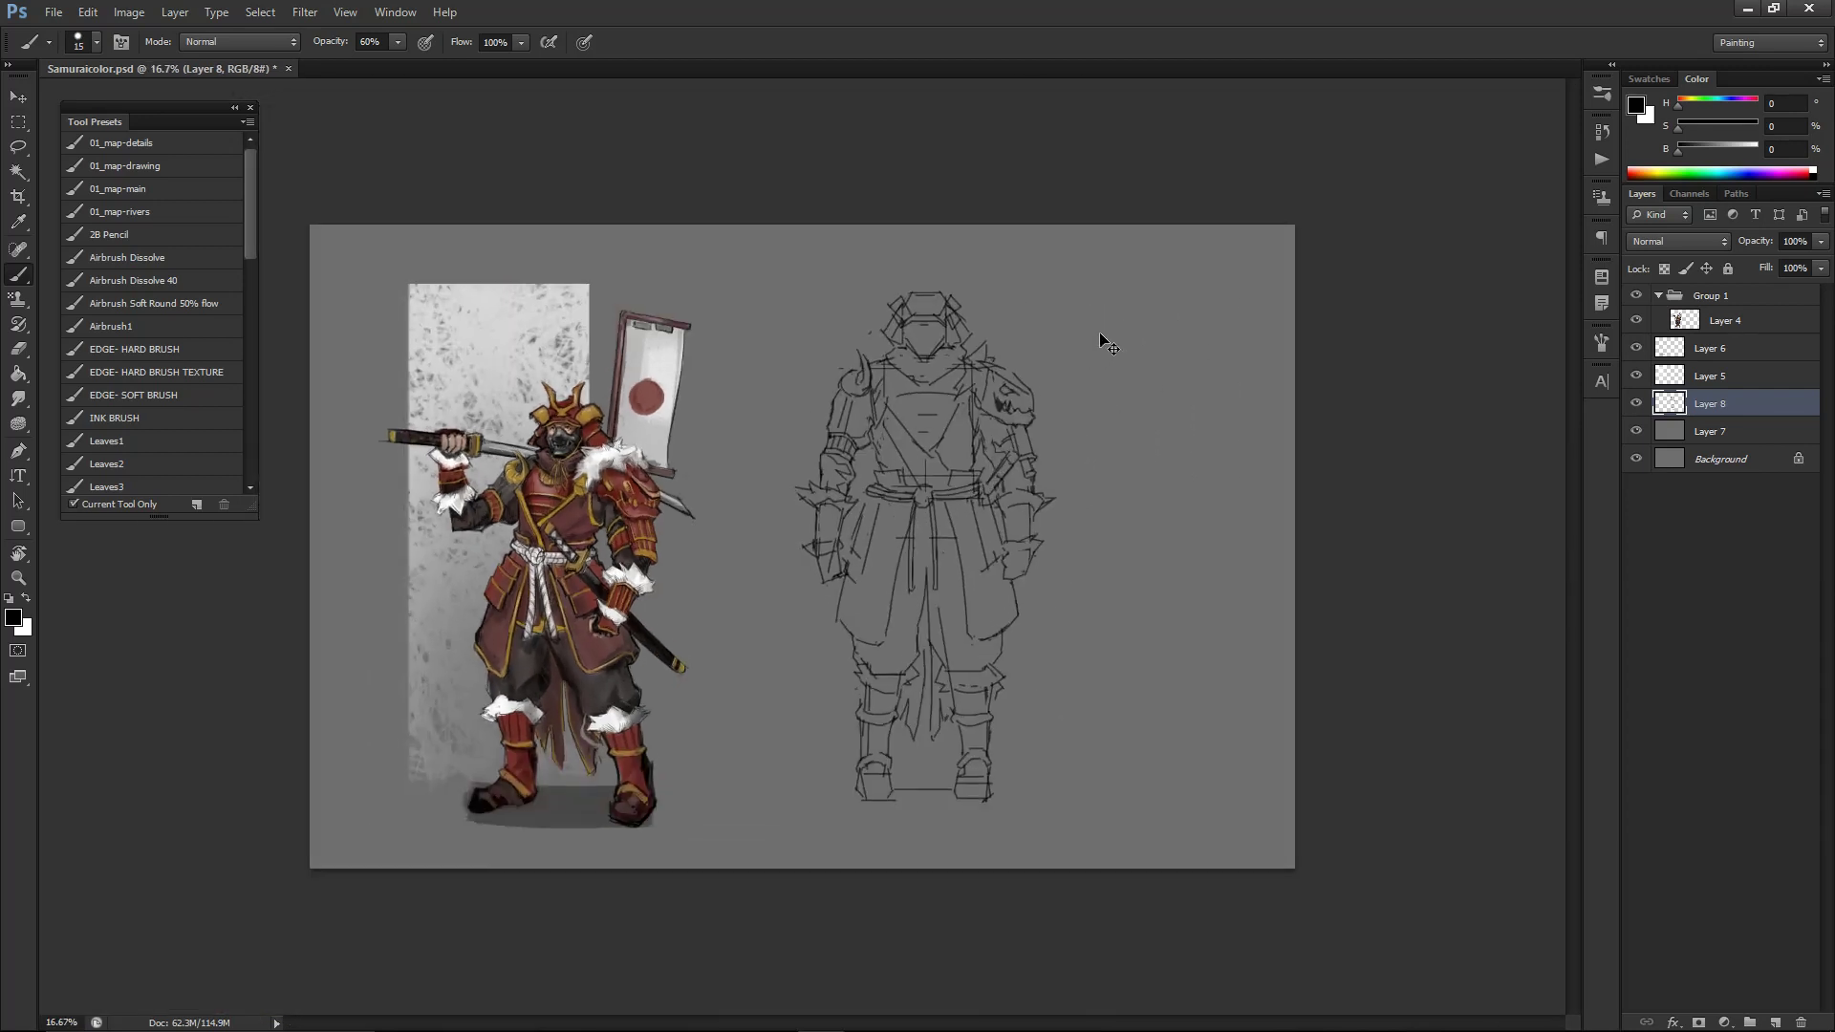
pyautogui.hotkey('ctrl', '+')
pyautogui.hotkey('ctrl', '+')
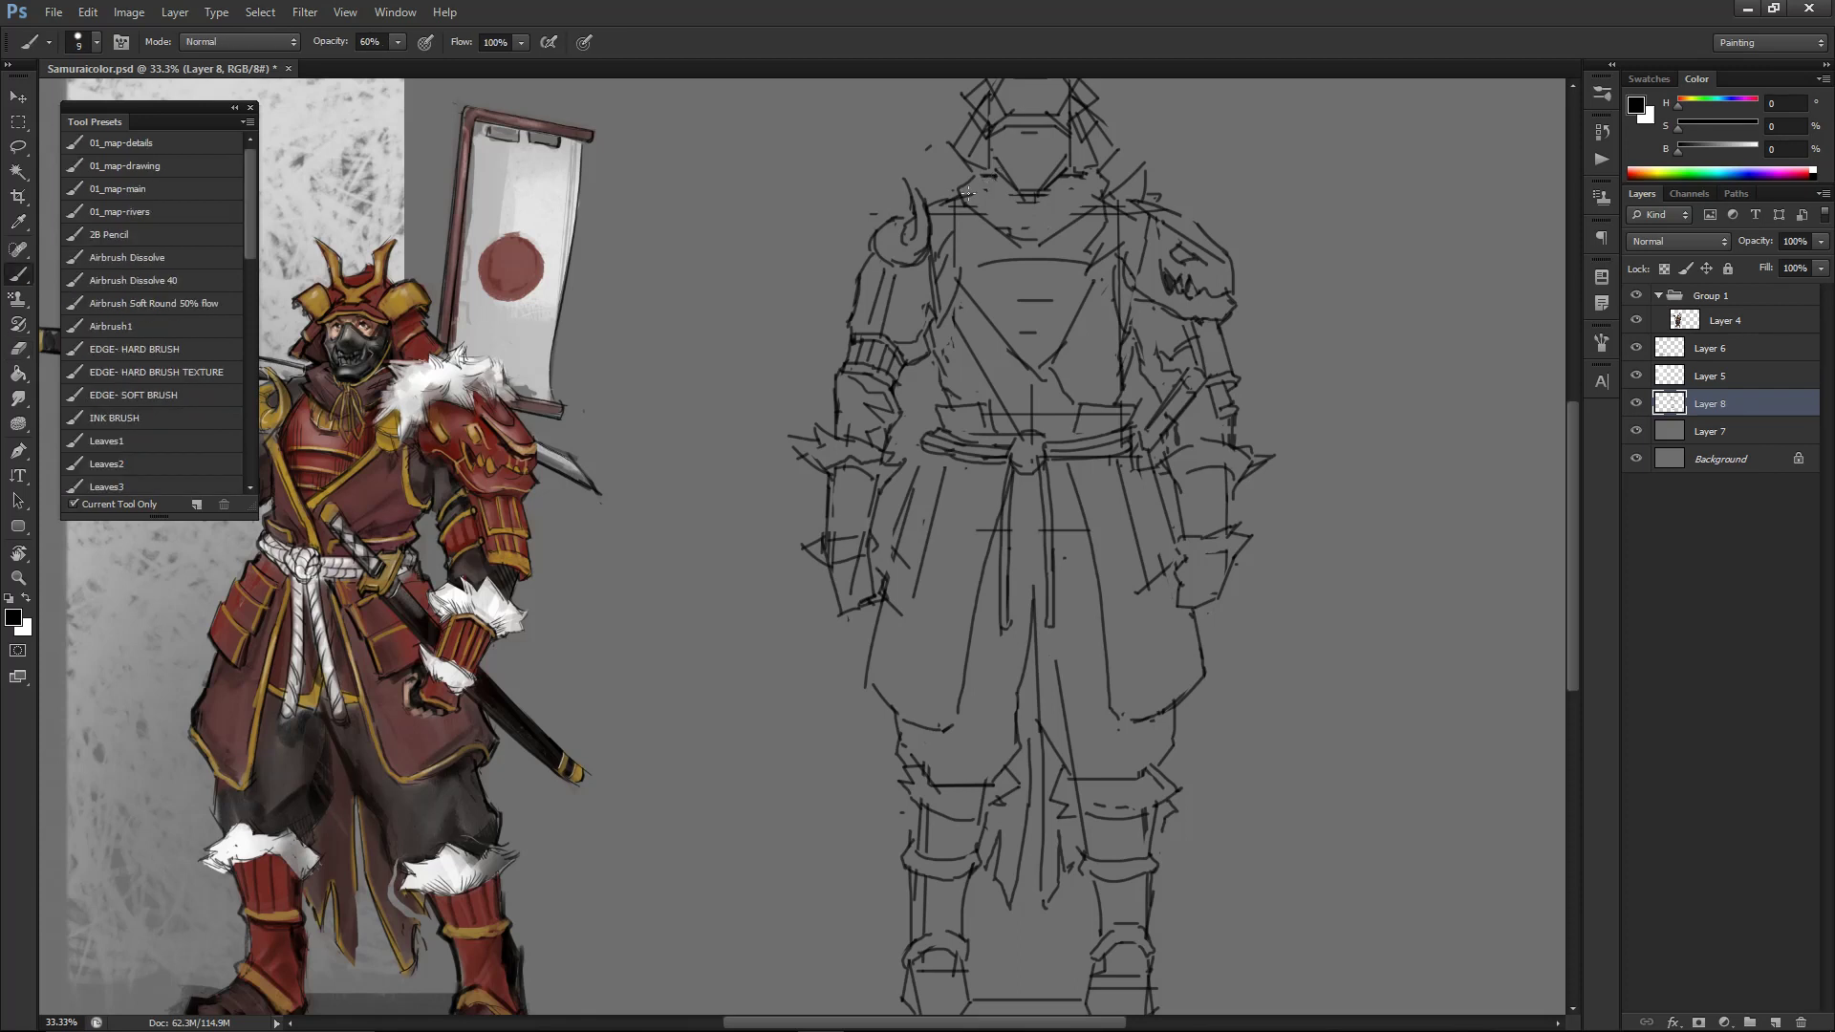
# - Rework the upper edge of the collar beneath the mask and erase its rough construction lines
pyautogui.press('e')
pyautogui.press('b')
pyautogui.press('e')
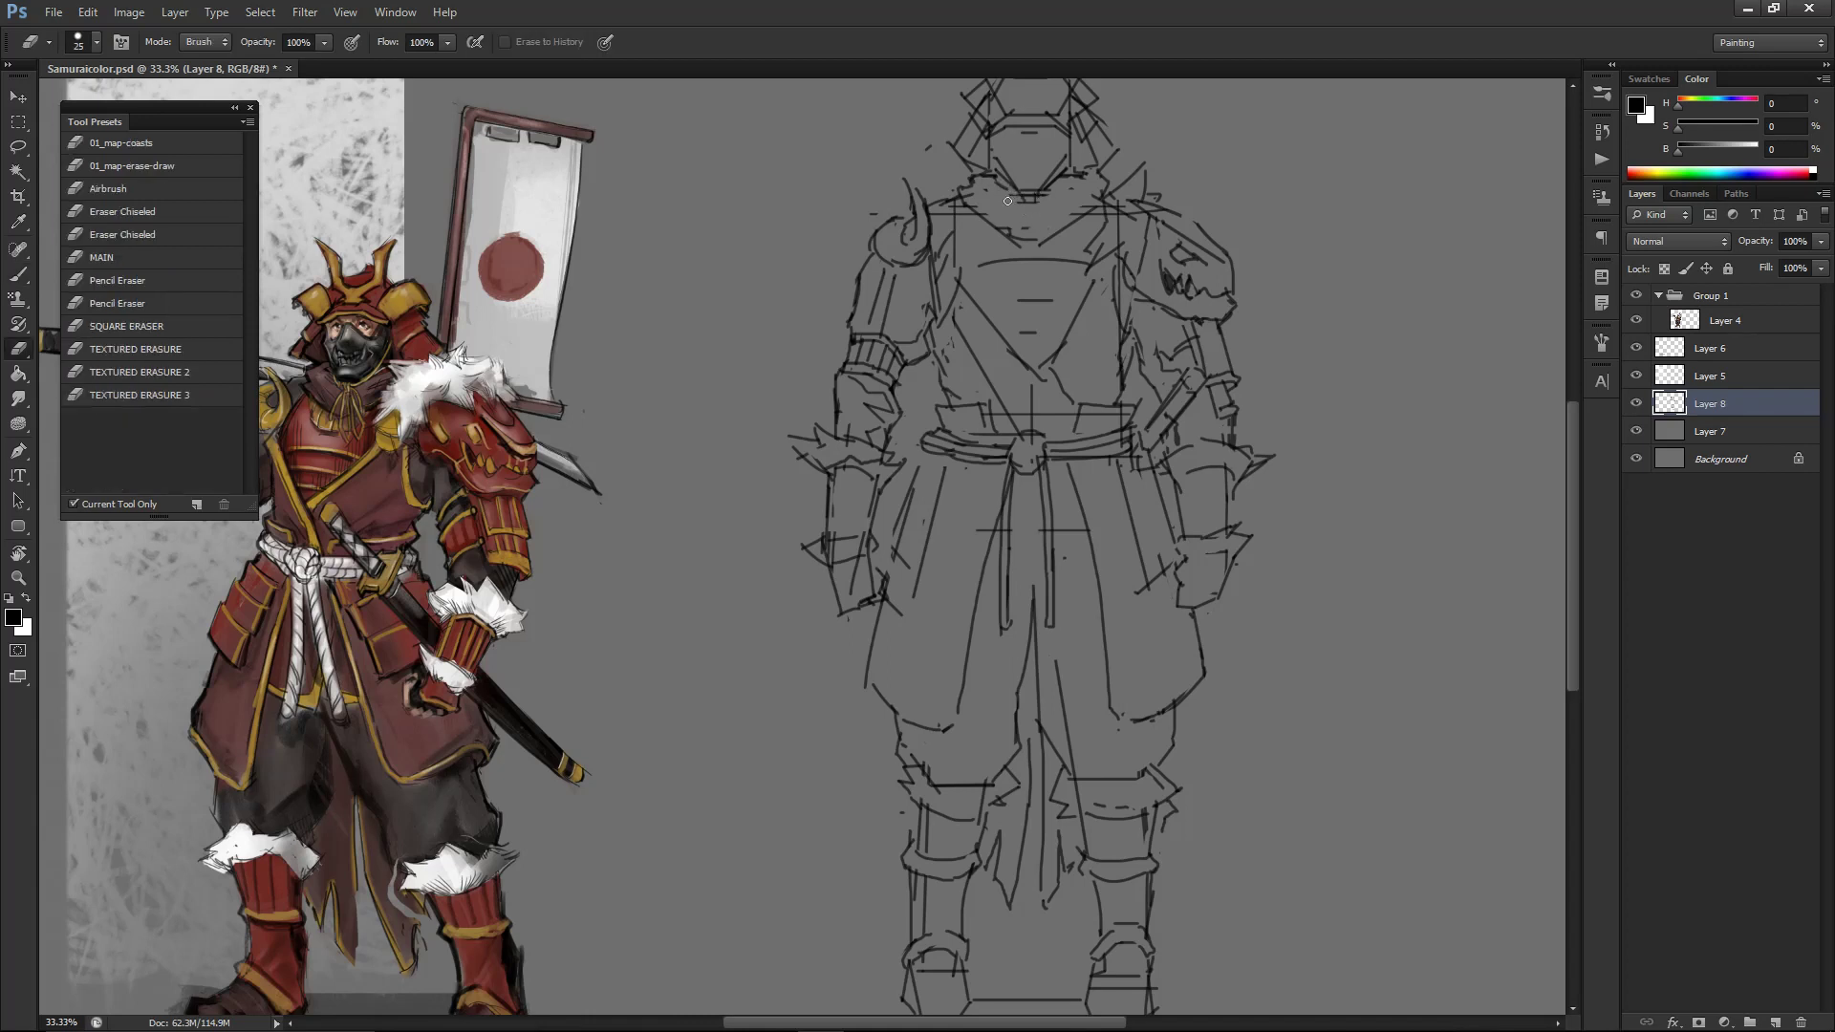
pyautogui.press('b')
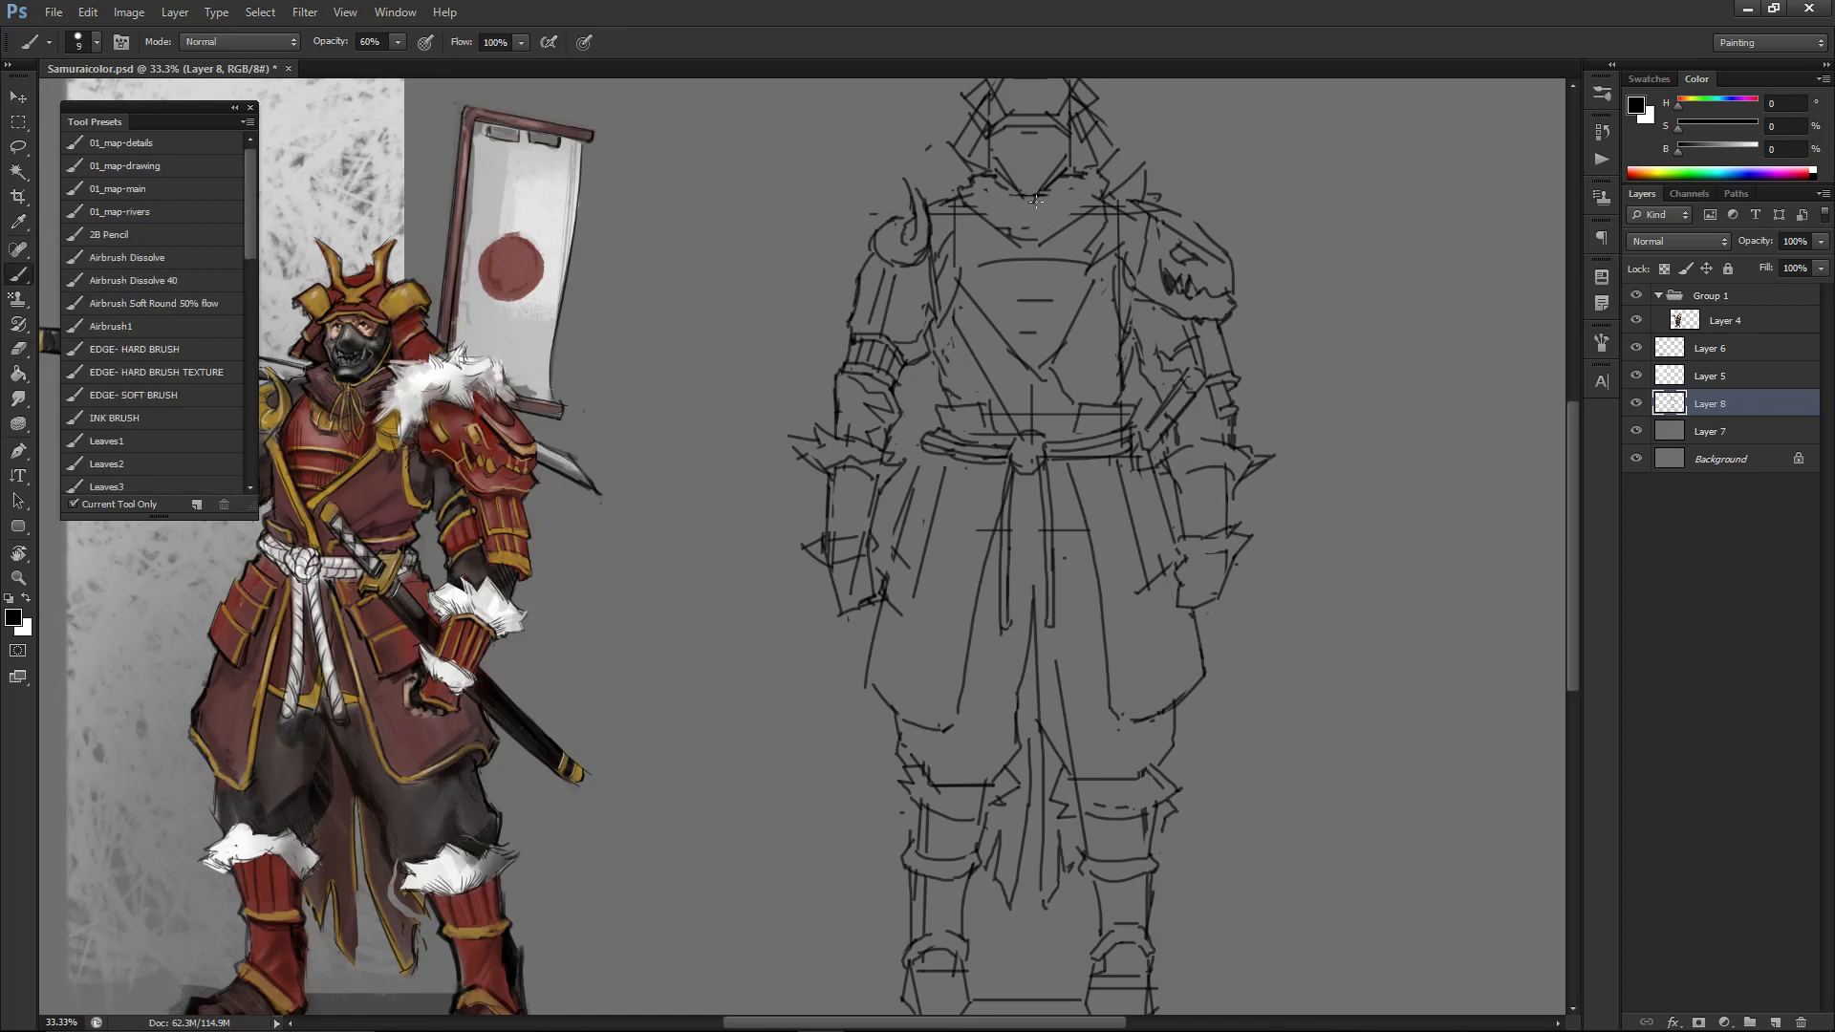
pyautogui.press('e')
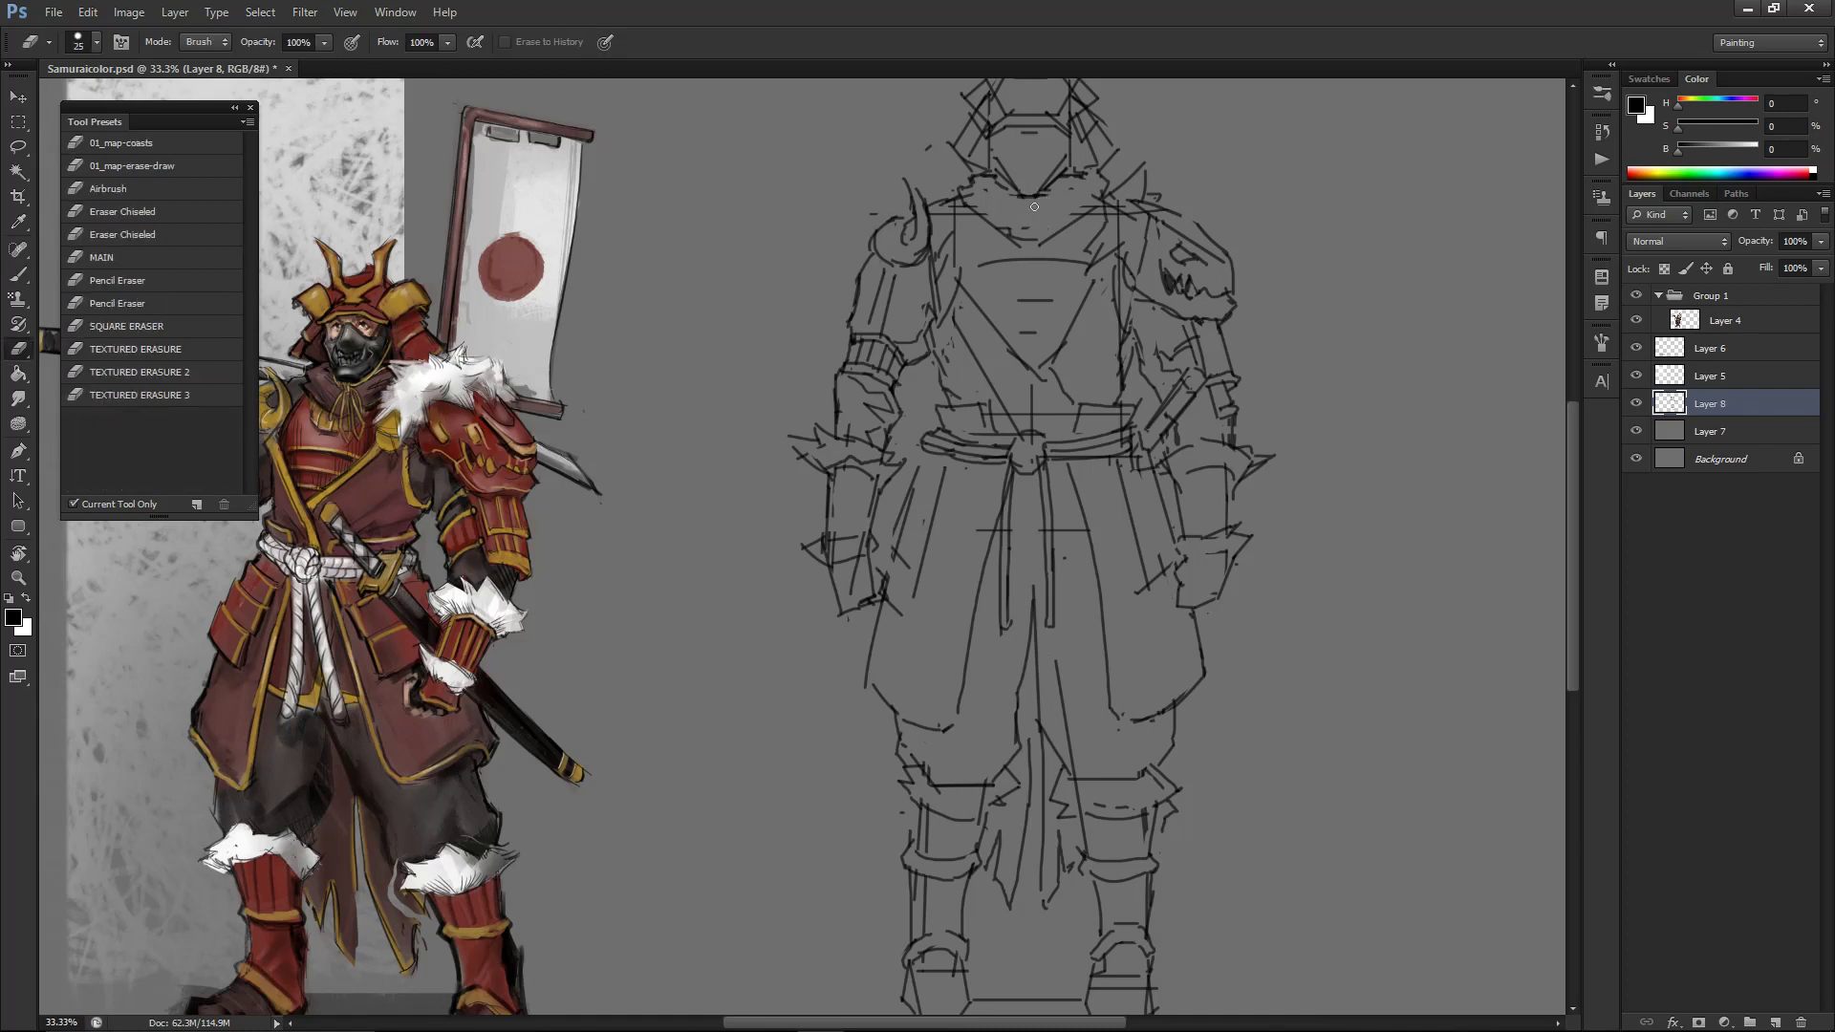
pyautogui.press('b')
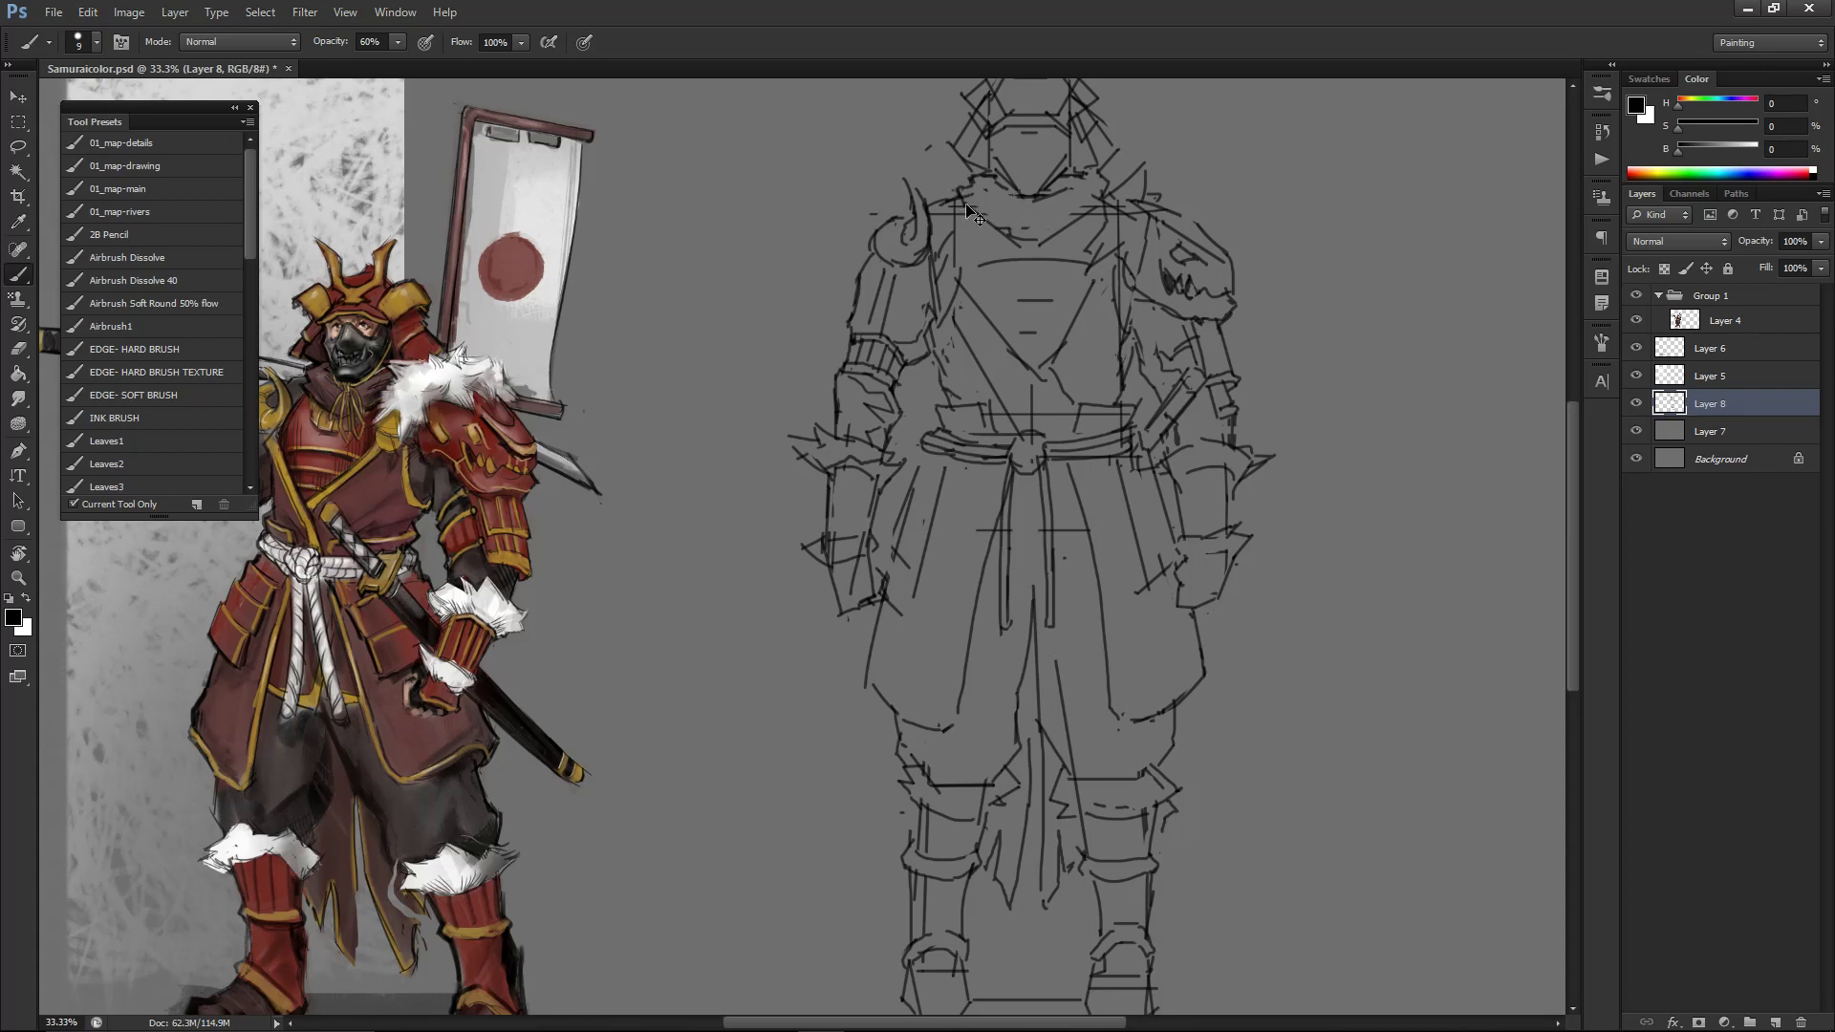
# - Draw the collar's lower edge as a V-shaped curve from both shoulders to the centre of the chest and clean it up
pyautogui.moveTo(968, 209); pyautogui.dragTo(1026, 239)
pyautogui.moveTo(1099, 210); pyautogui.dragTo(1042, 245)
pyautogui.press('e')
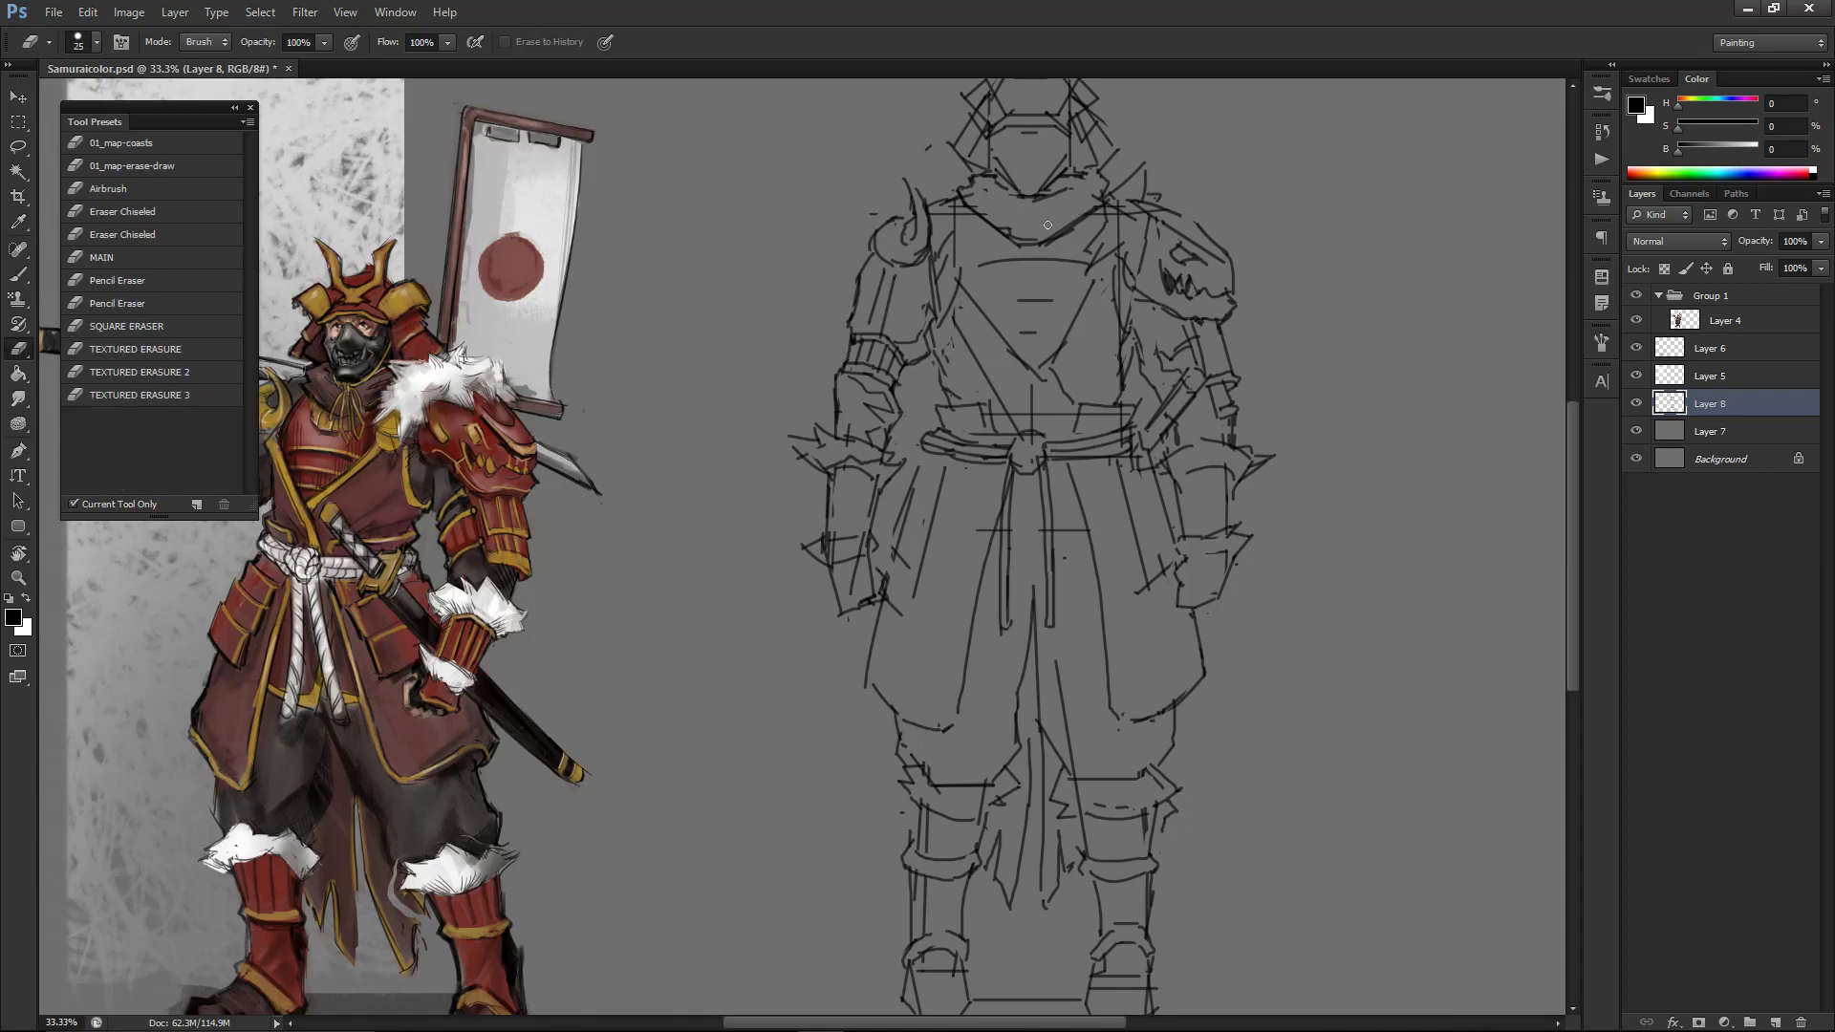
pyautogui.press('b')
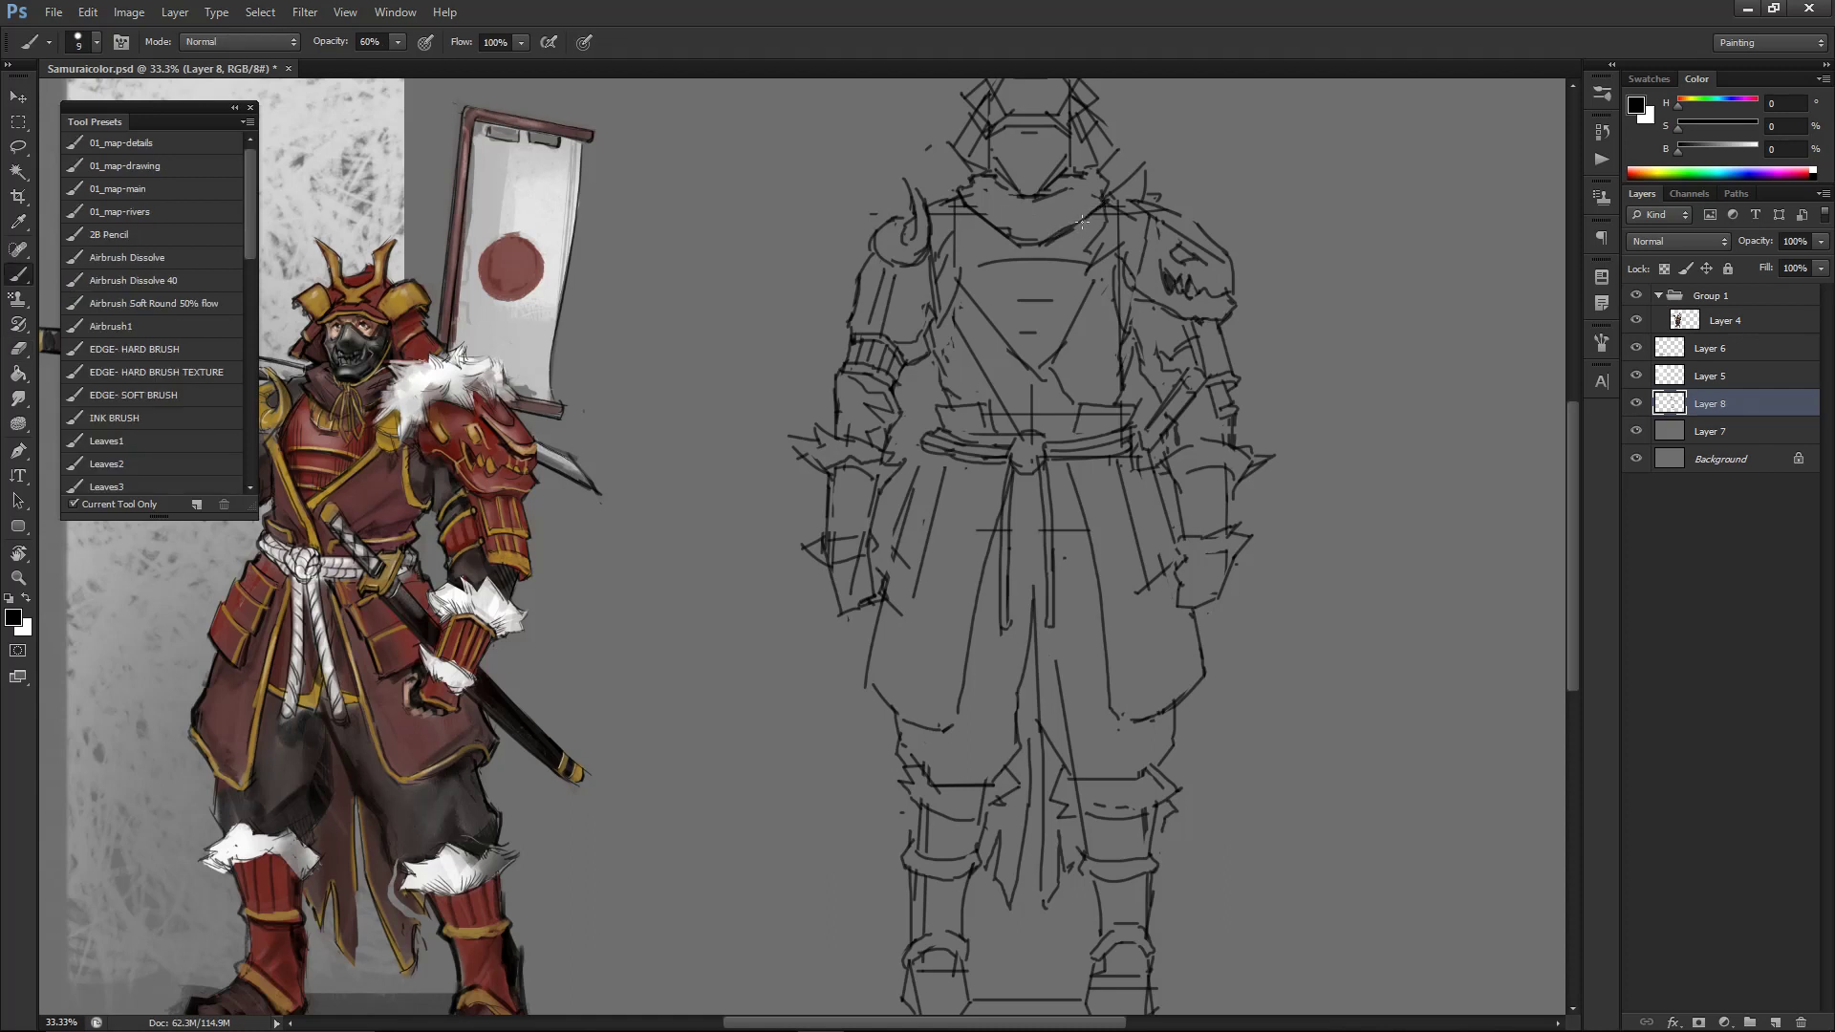
# - Refine the collar's folds and the lines around the mask's chin with alternating brush and eraser touches
pyautogui.press('e')
pyautogui.press('b')
pyautogui.press('e')
pyautogui.press('b')
pyautogui.press('e')
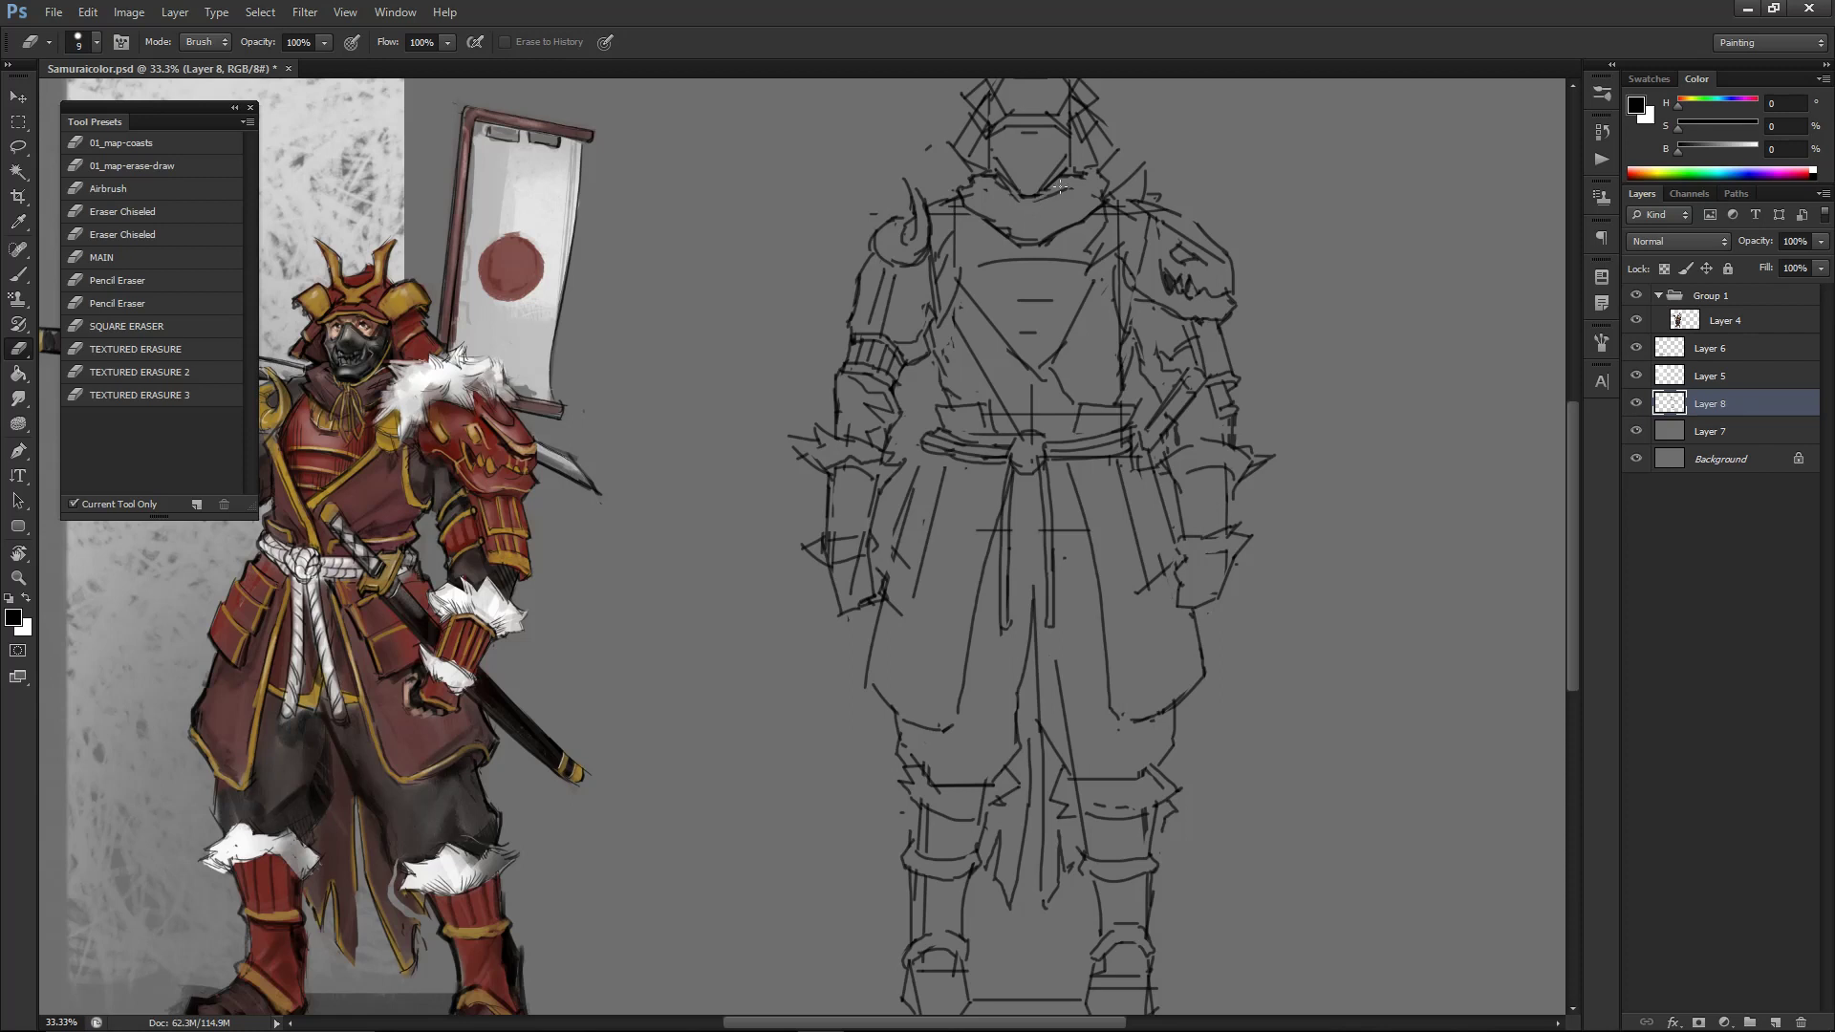
pyautogui.press('b')
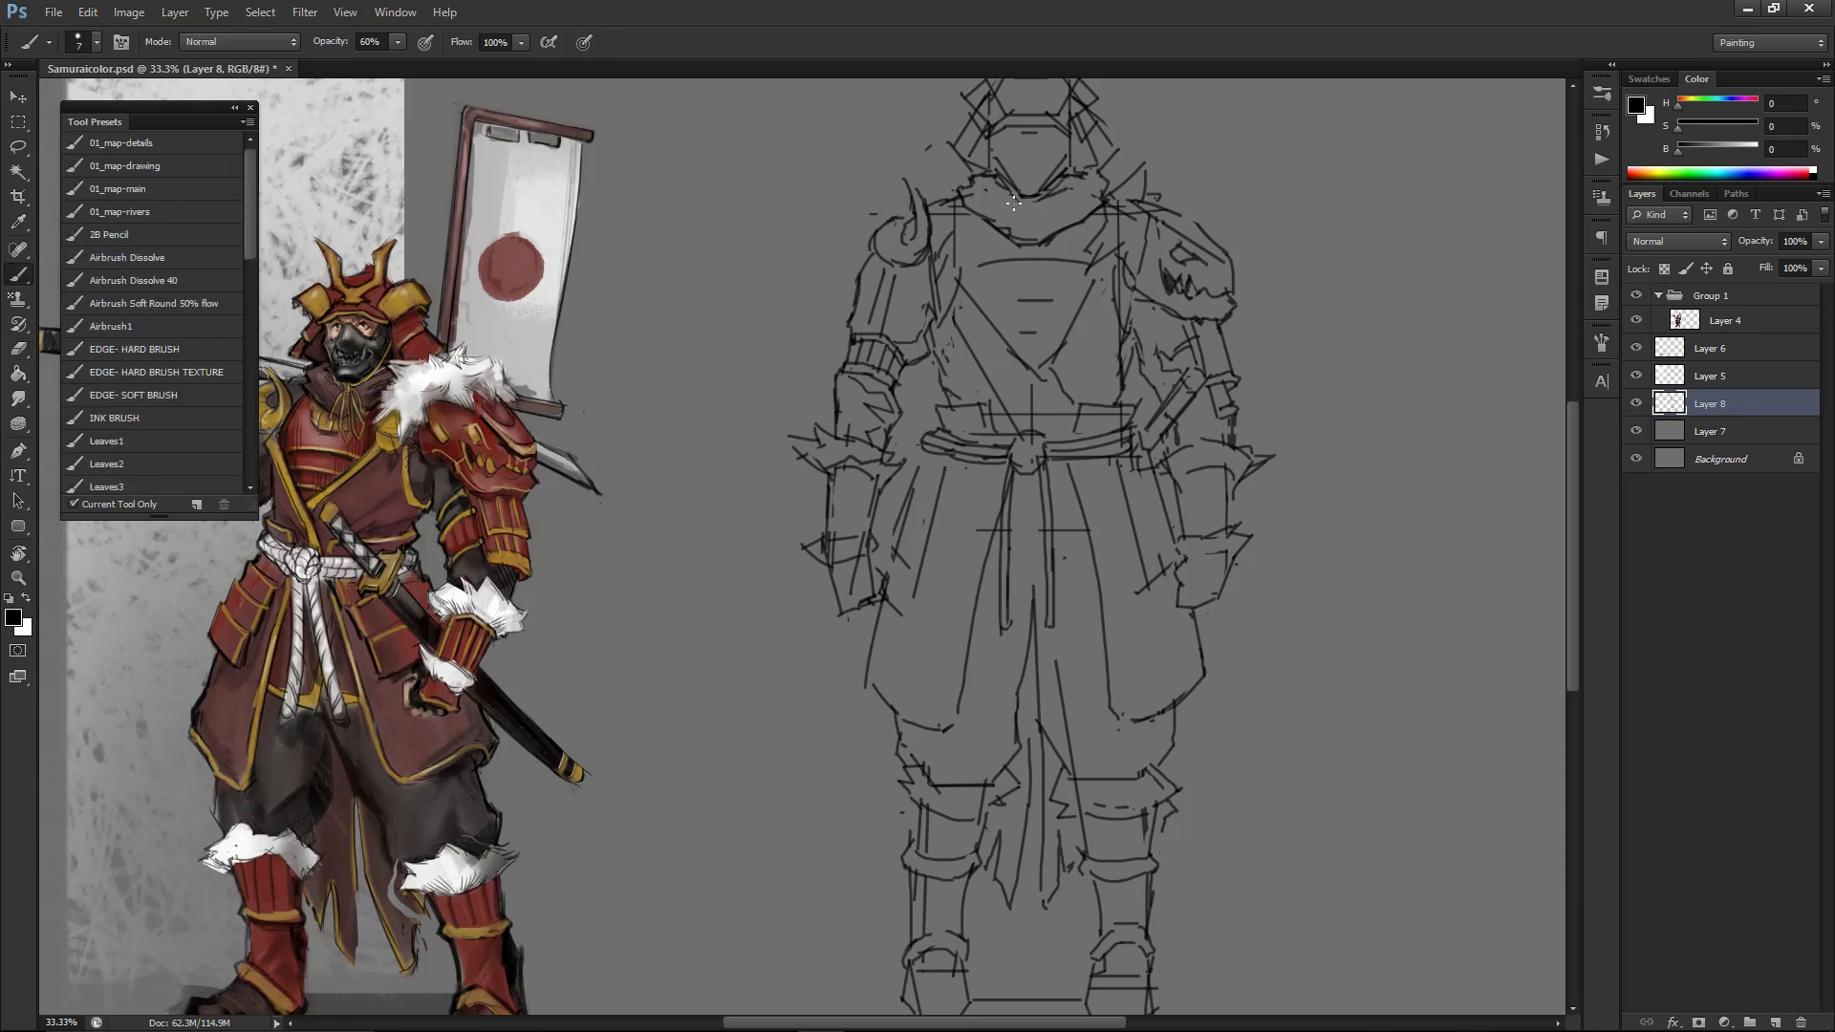
pyautogui.press('e')
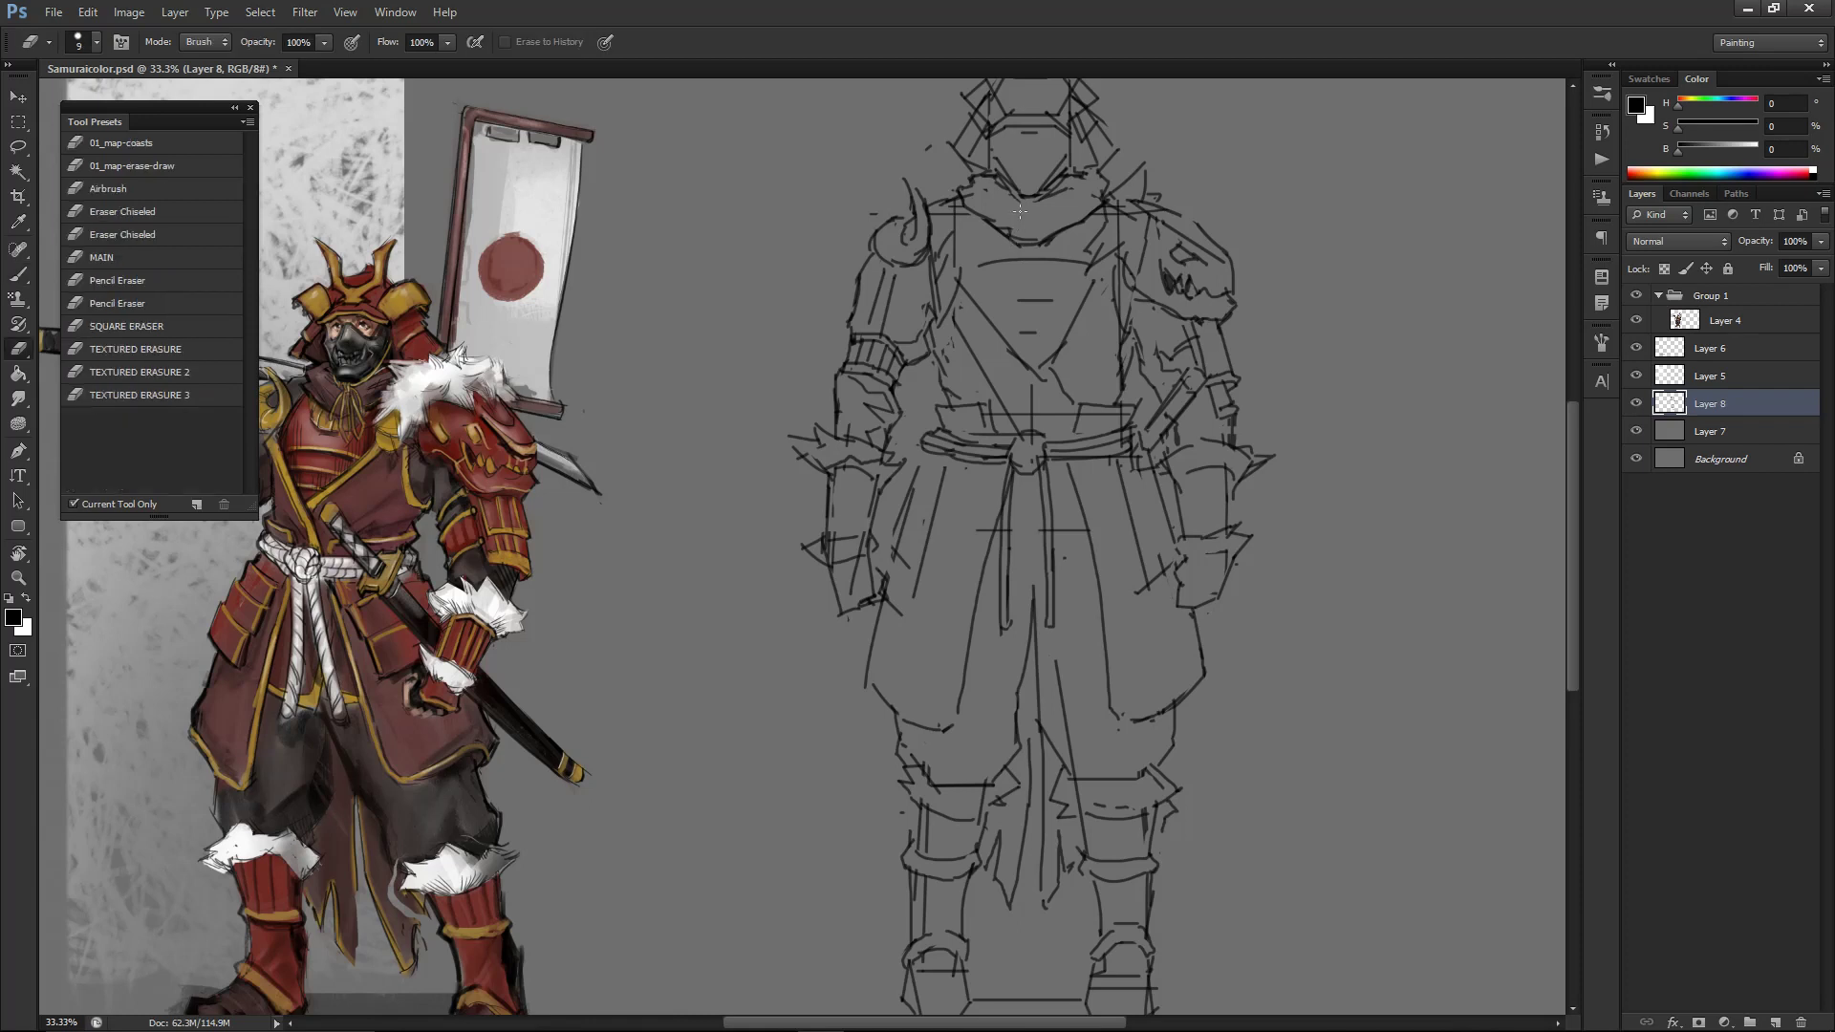
pyautogui.press('b')
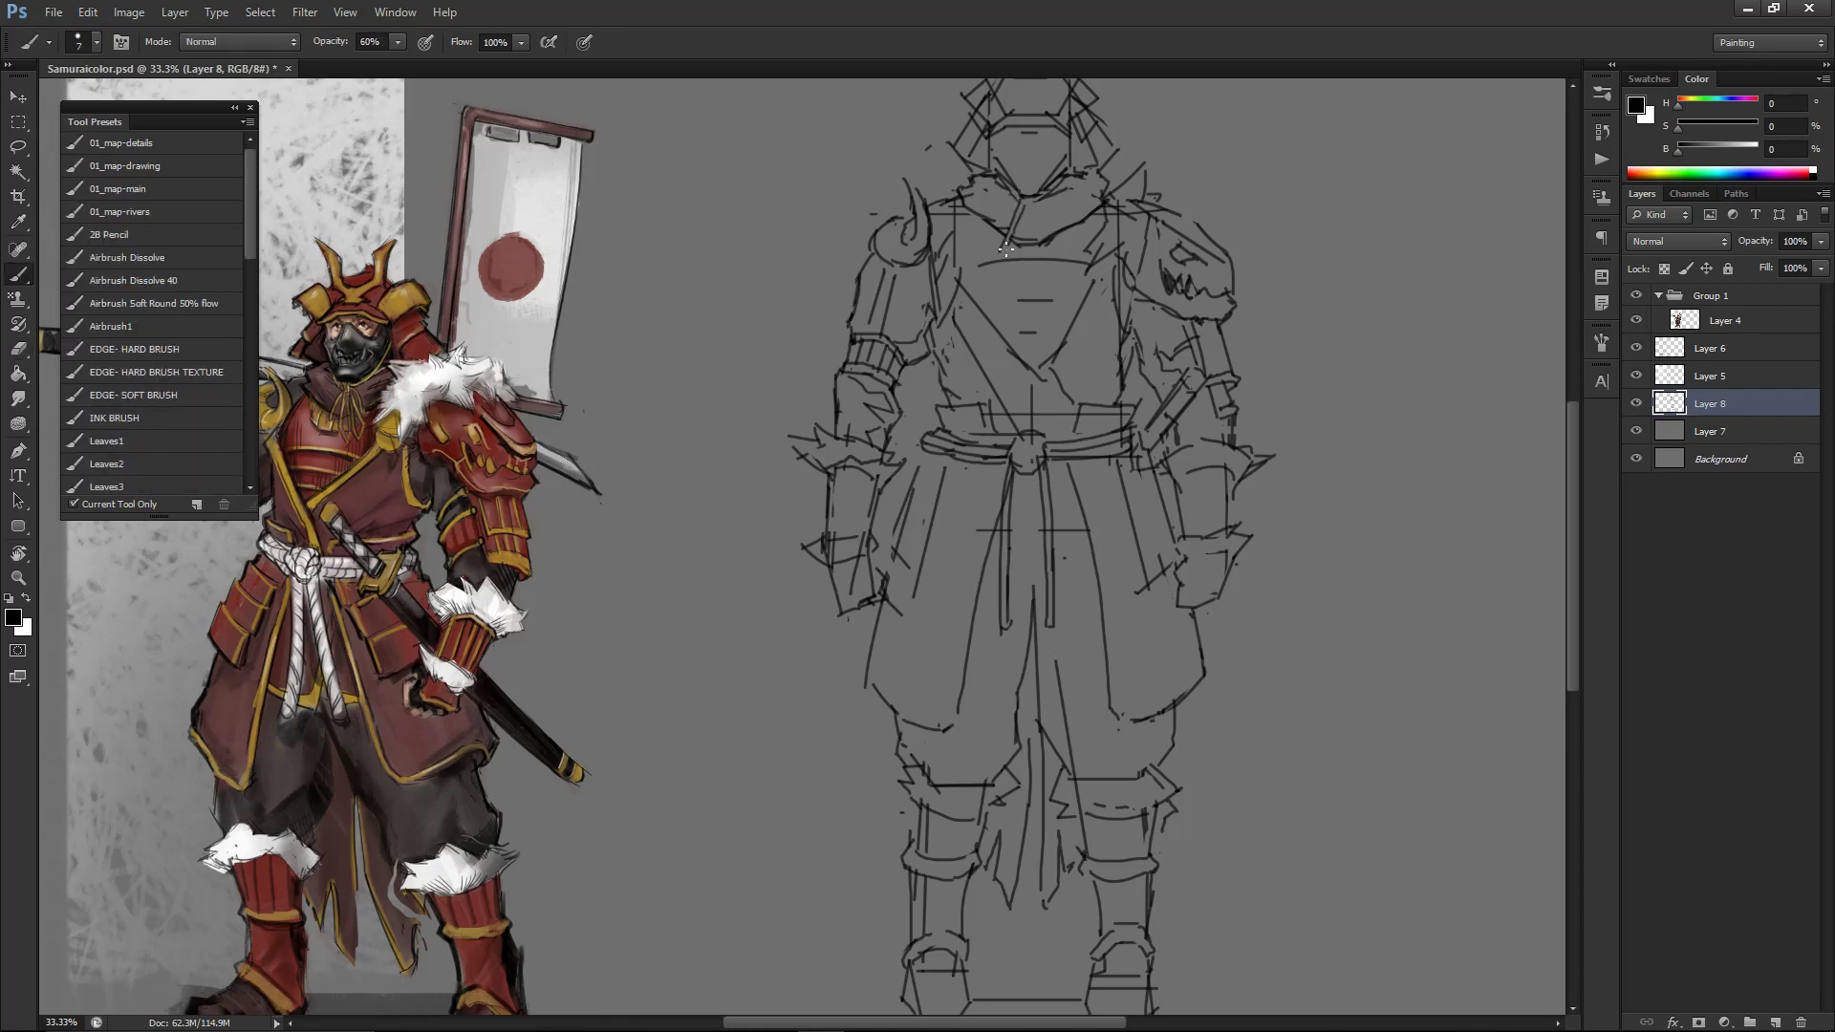
pyautogui.moveTo(1024, 199); pyautogui.dragTo(1005, 250)
pyautogui.hotkey('ctrl', 'z')
pyautogui.moveTo(1018, 198); pyautogui.dragTo(994, 258)
pyautogui.hotkey('ctrl', 'z')
# - Draw the first hanging cord of the neck tie from beneath the chin down over the collar and clean up its end
pyautogui.moveTo(1023, 198); pyautogui.dragTo(1009, 262)
pyautogui.hotkey('ctrl', 'z')
pyautogui.hotkey('ctrl', 'z')
pyautogui.moveTo(1018, 198); pyautogui.dragTo(1034, 200)
pyautogui.press('e')
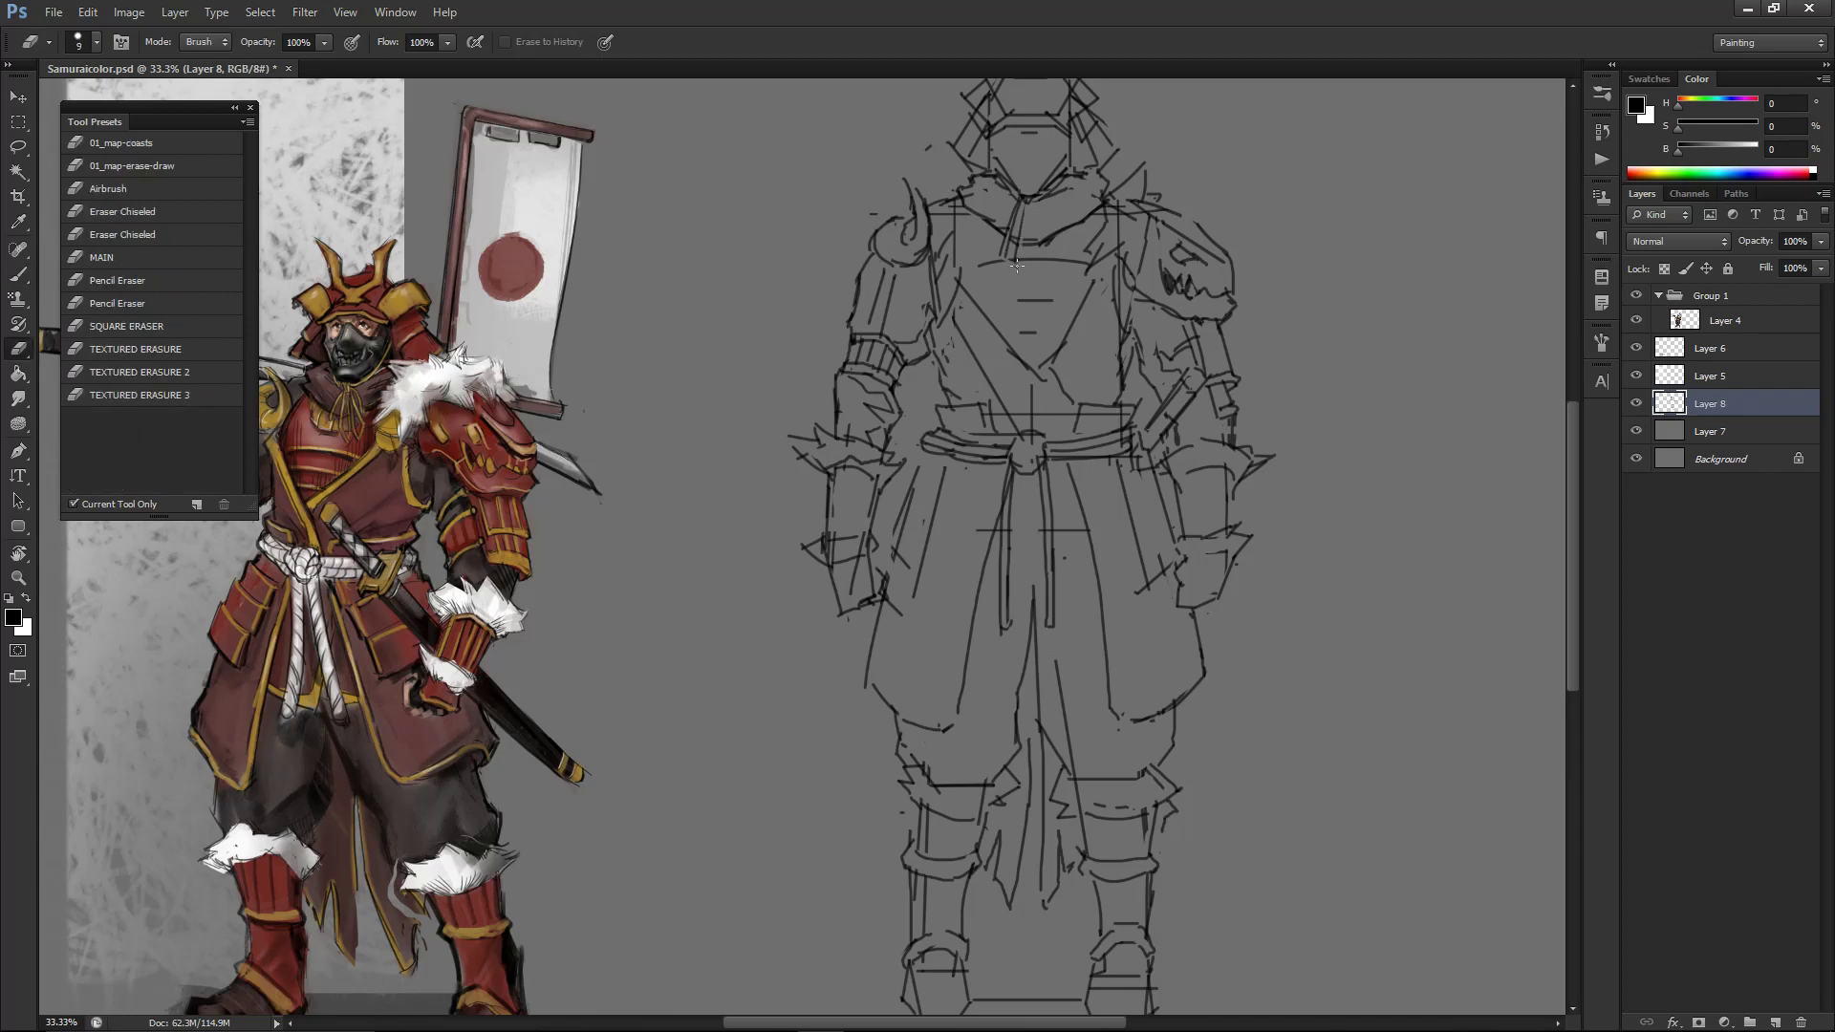
pyautogui.press('b')
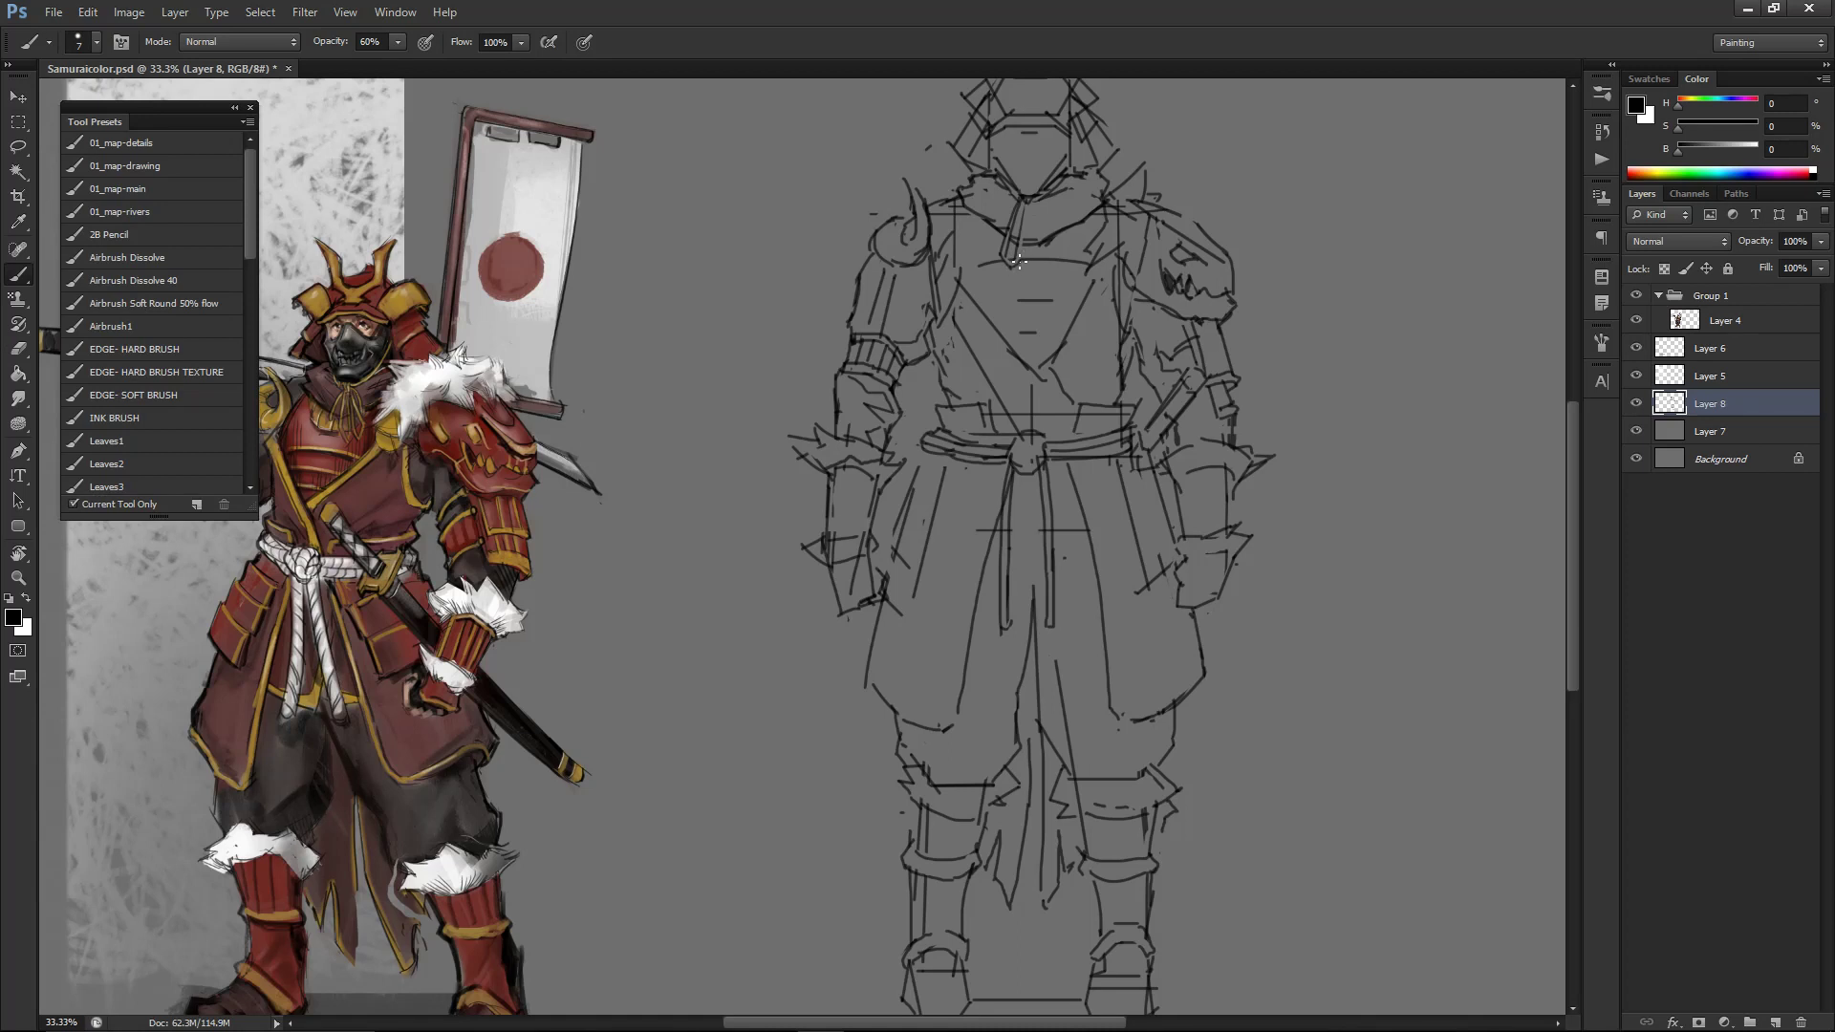
# - Draw the second hanging cord beside the first one, with its rounded end reaching the upper chest
pyautogui.moveTo(1026, 203)
pyautogui.mouseDown()
pyautogui.moveTo(1024, 258)
pyautogui.moveTo(1045, 263)
pyautogui.mouseUp()
pyautogui.hotkey('ctrl', 'z')
pyautogui.moveTo(1029, 198); pyautogui.dragTo(1030, 268)
pyautogui.press('e')
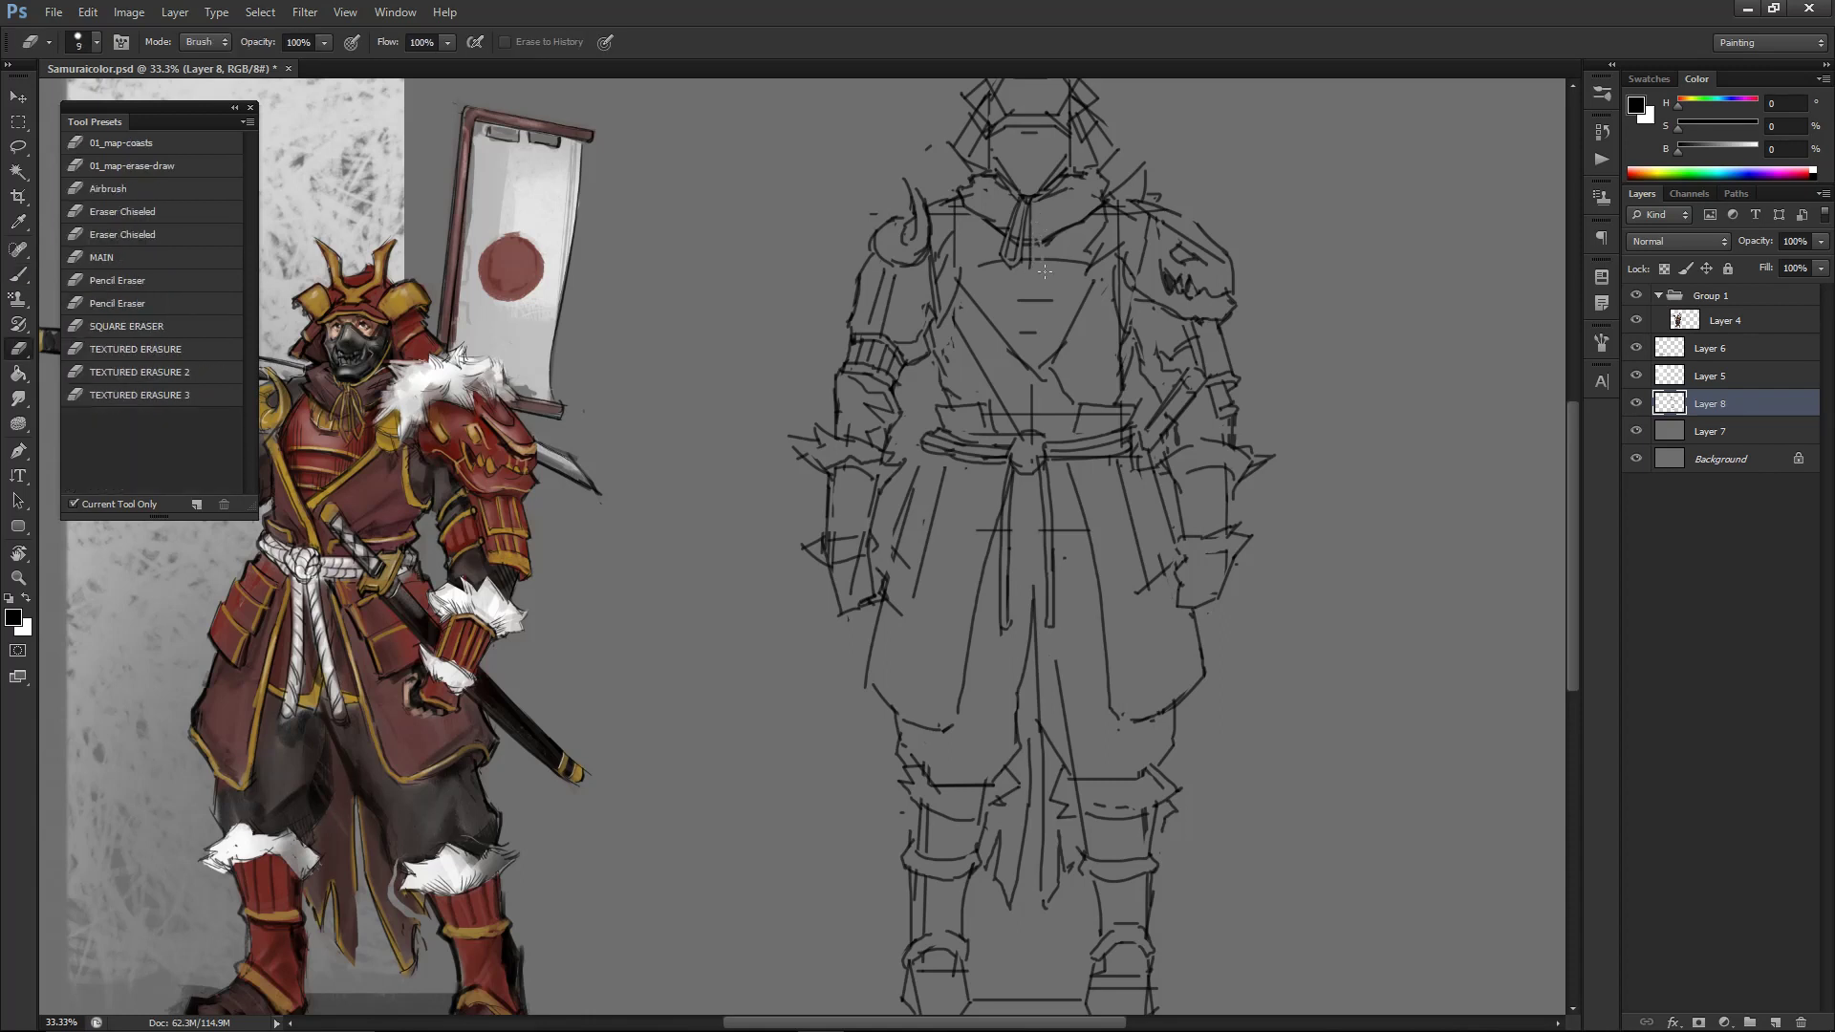
pyautogui.press('b')
pyautogui.moveTo(1033, 196); pyautogui.dragTo(1040, 260)
pyautogui.moveTo(1034, 197); pyautogui.dragTo(1034, 262)
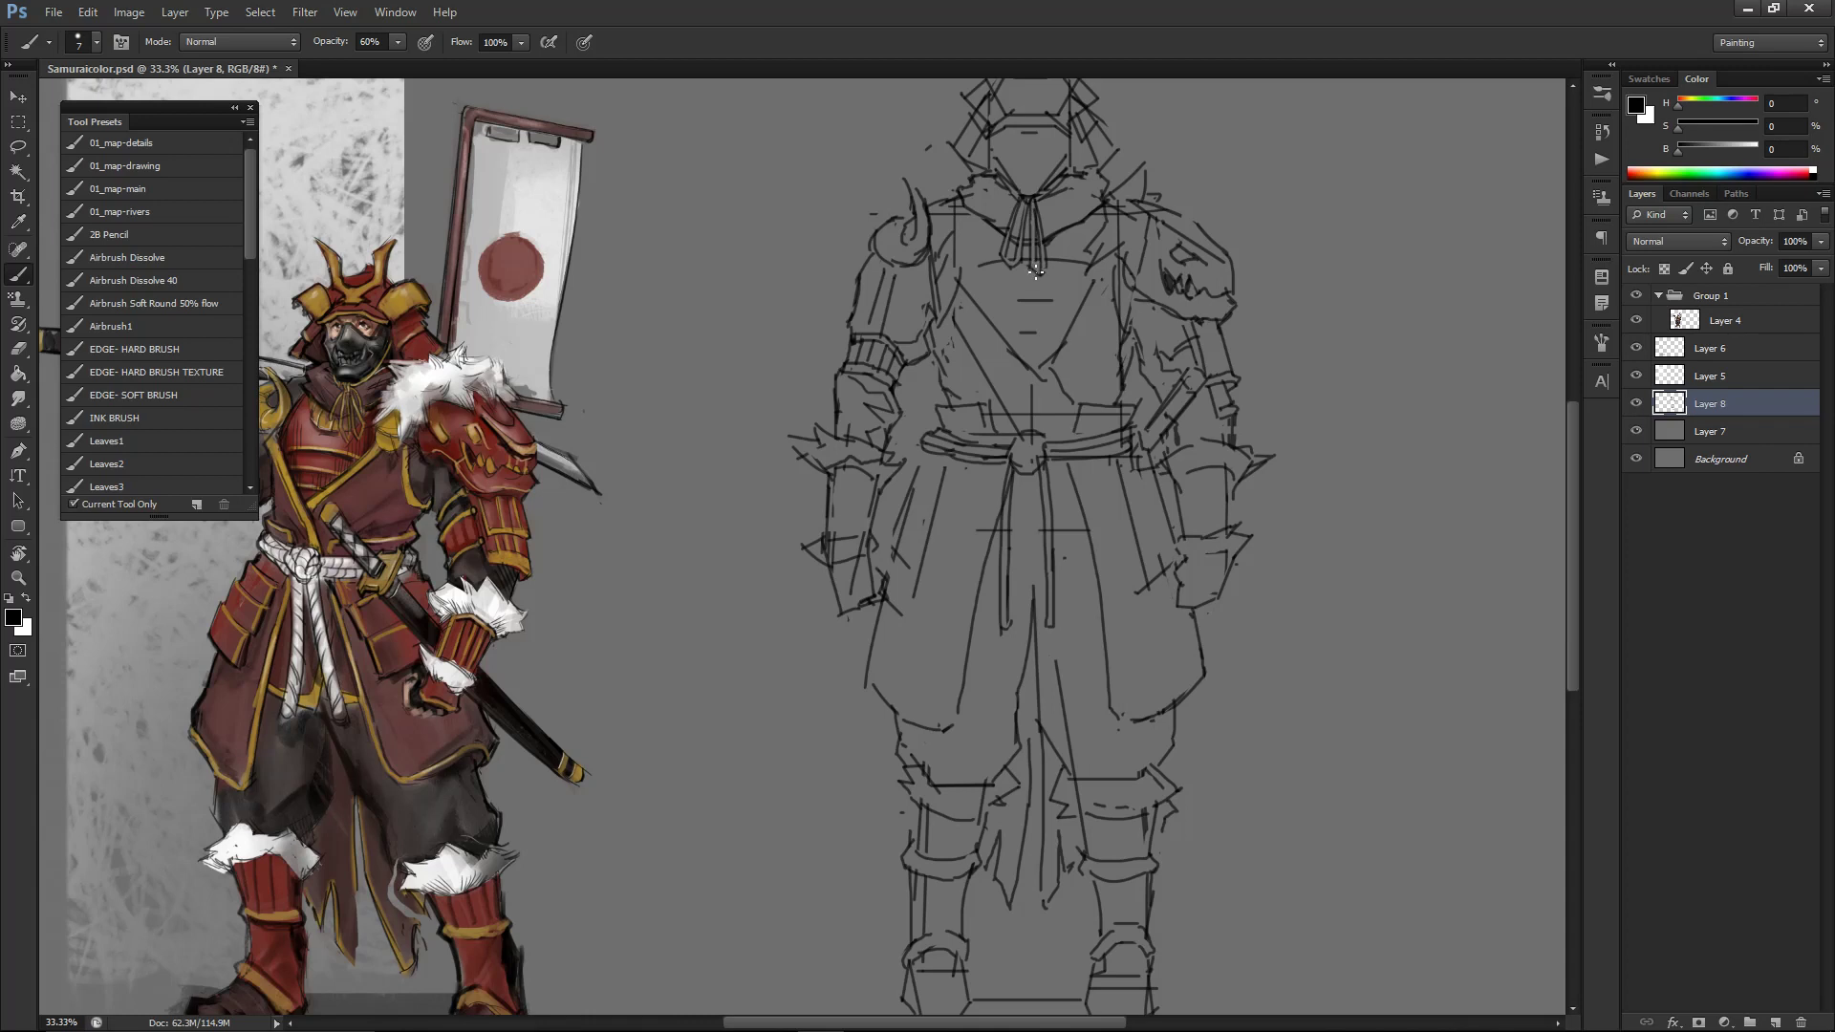
pyautogui.press('e')
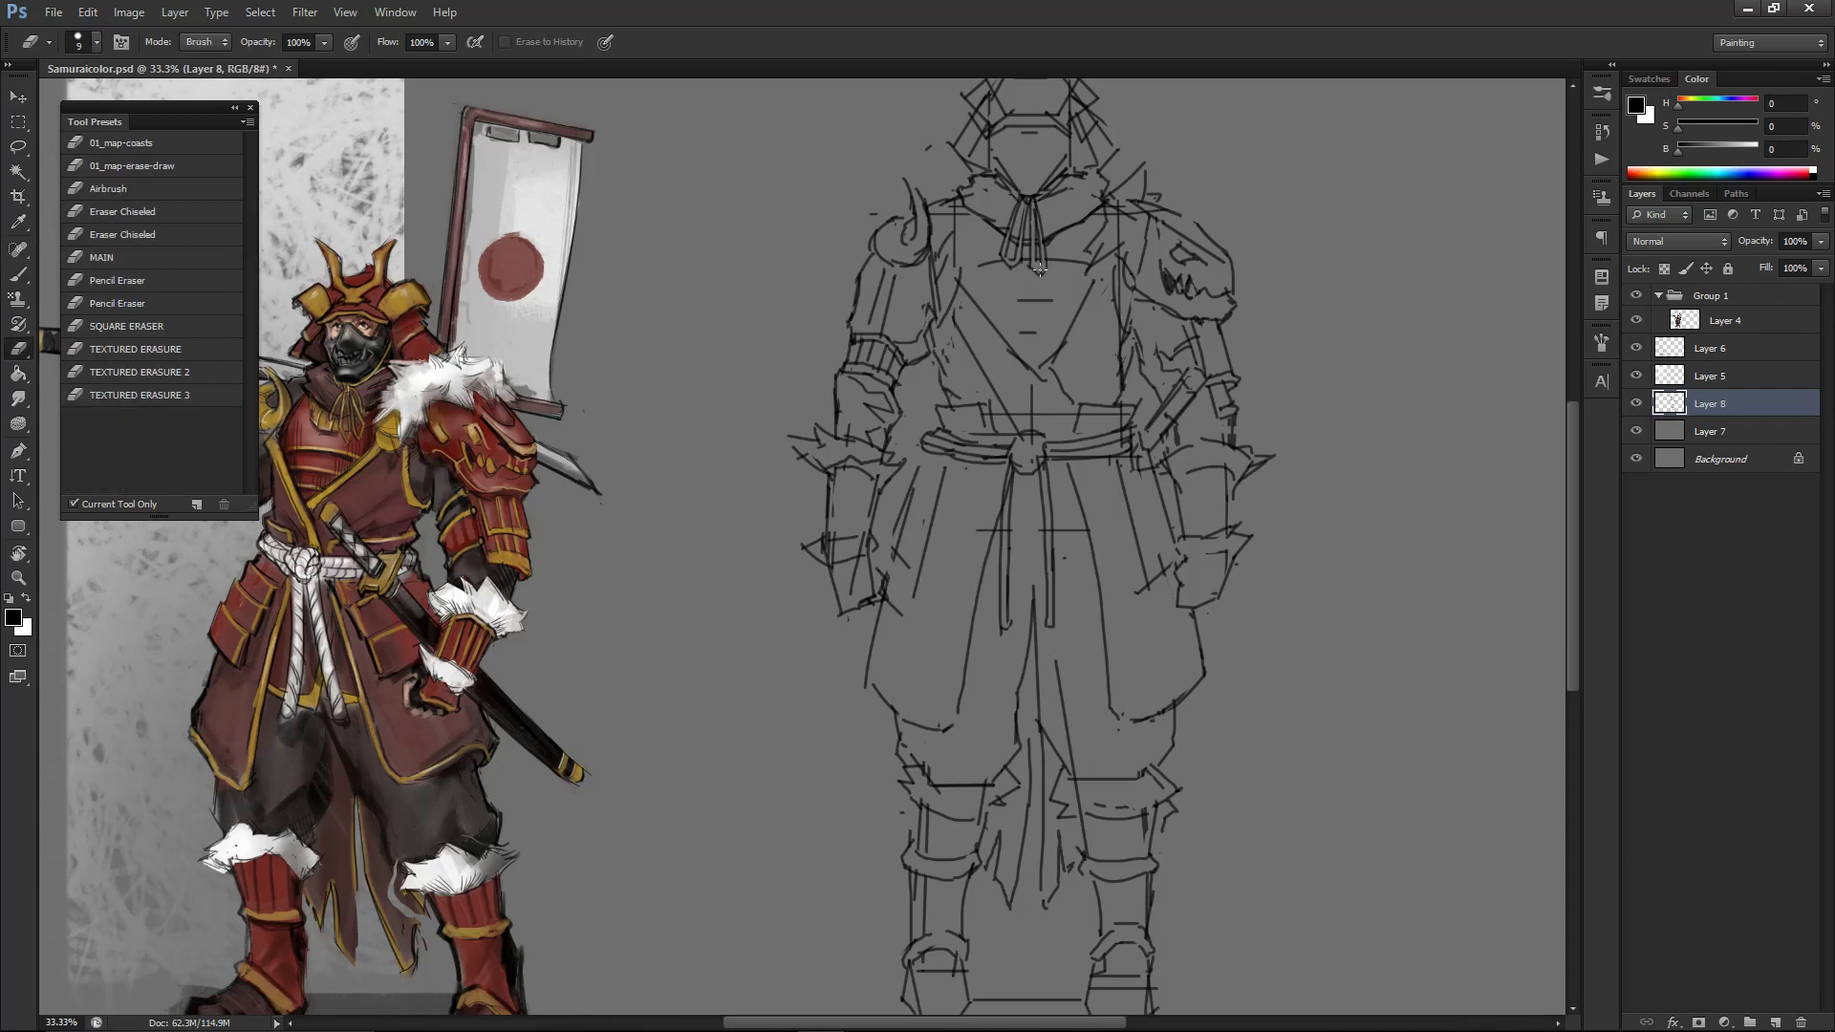
pyautogui.press('b')
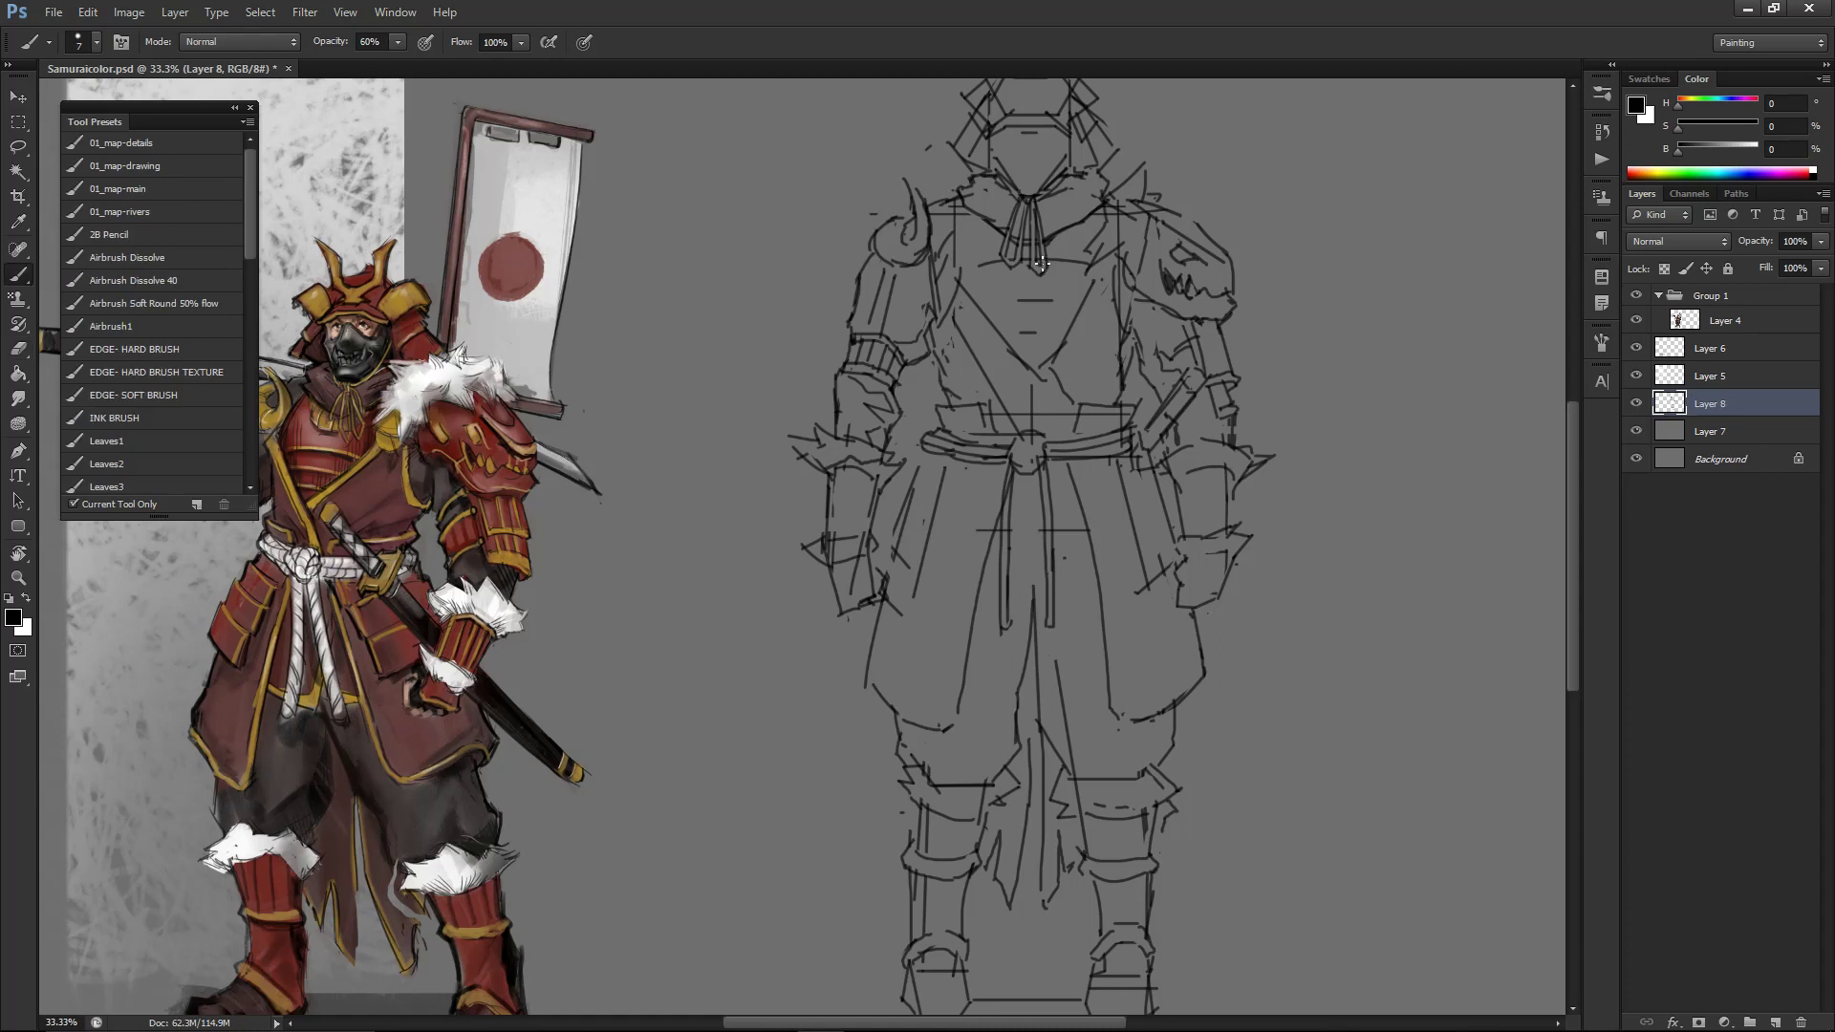
# - Refine the knot and both cords of the neck tie with alternating brush and eraser touches, checking them against the whole figure
pyautogui.hotkey('ctrl', '-')
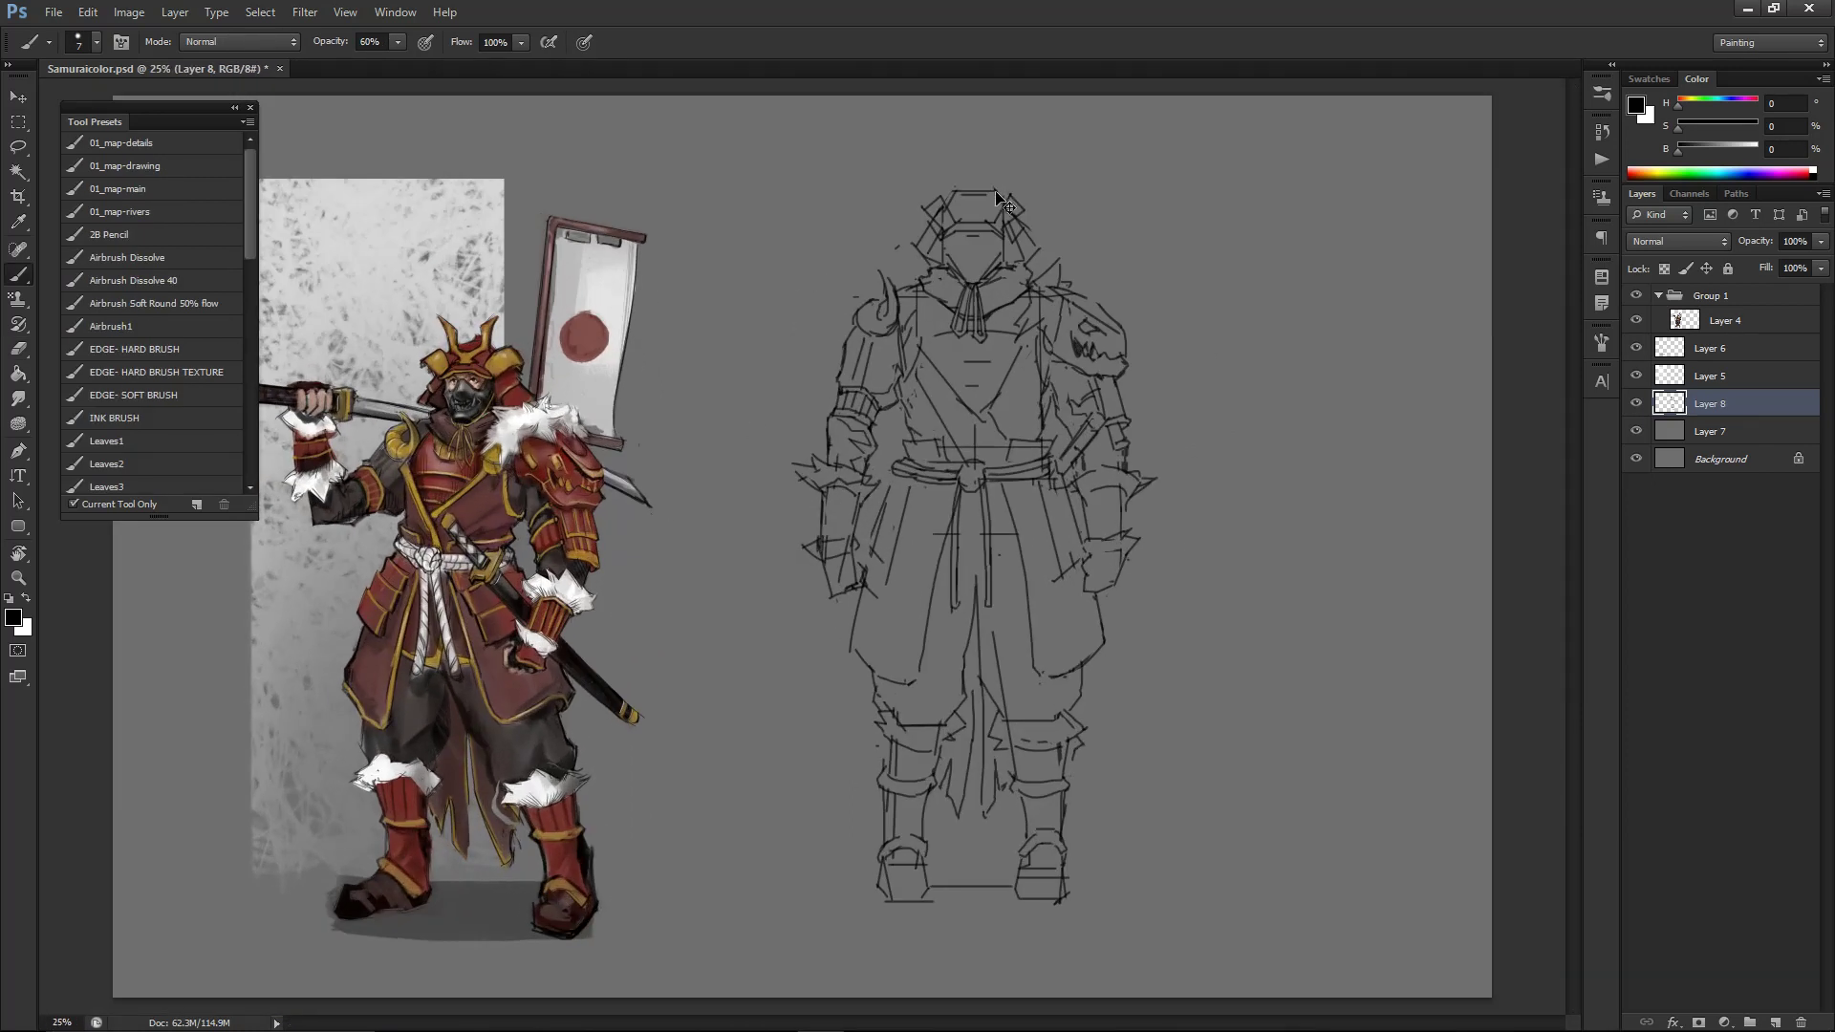
pyautogui.hotkey('ctrl', '+')
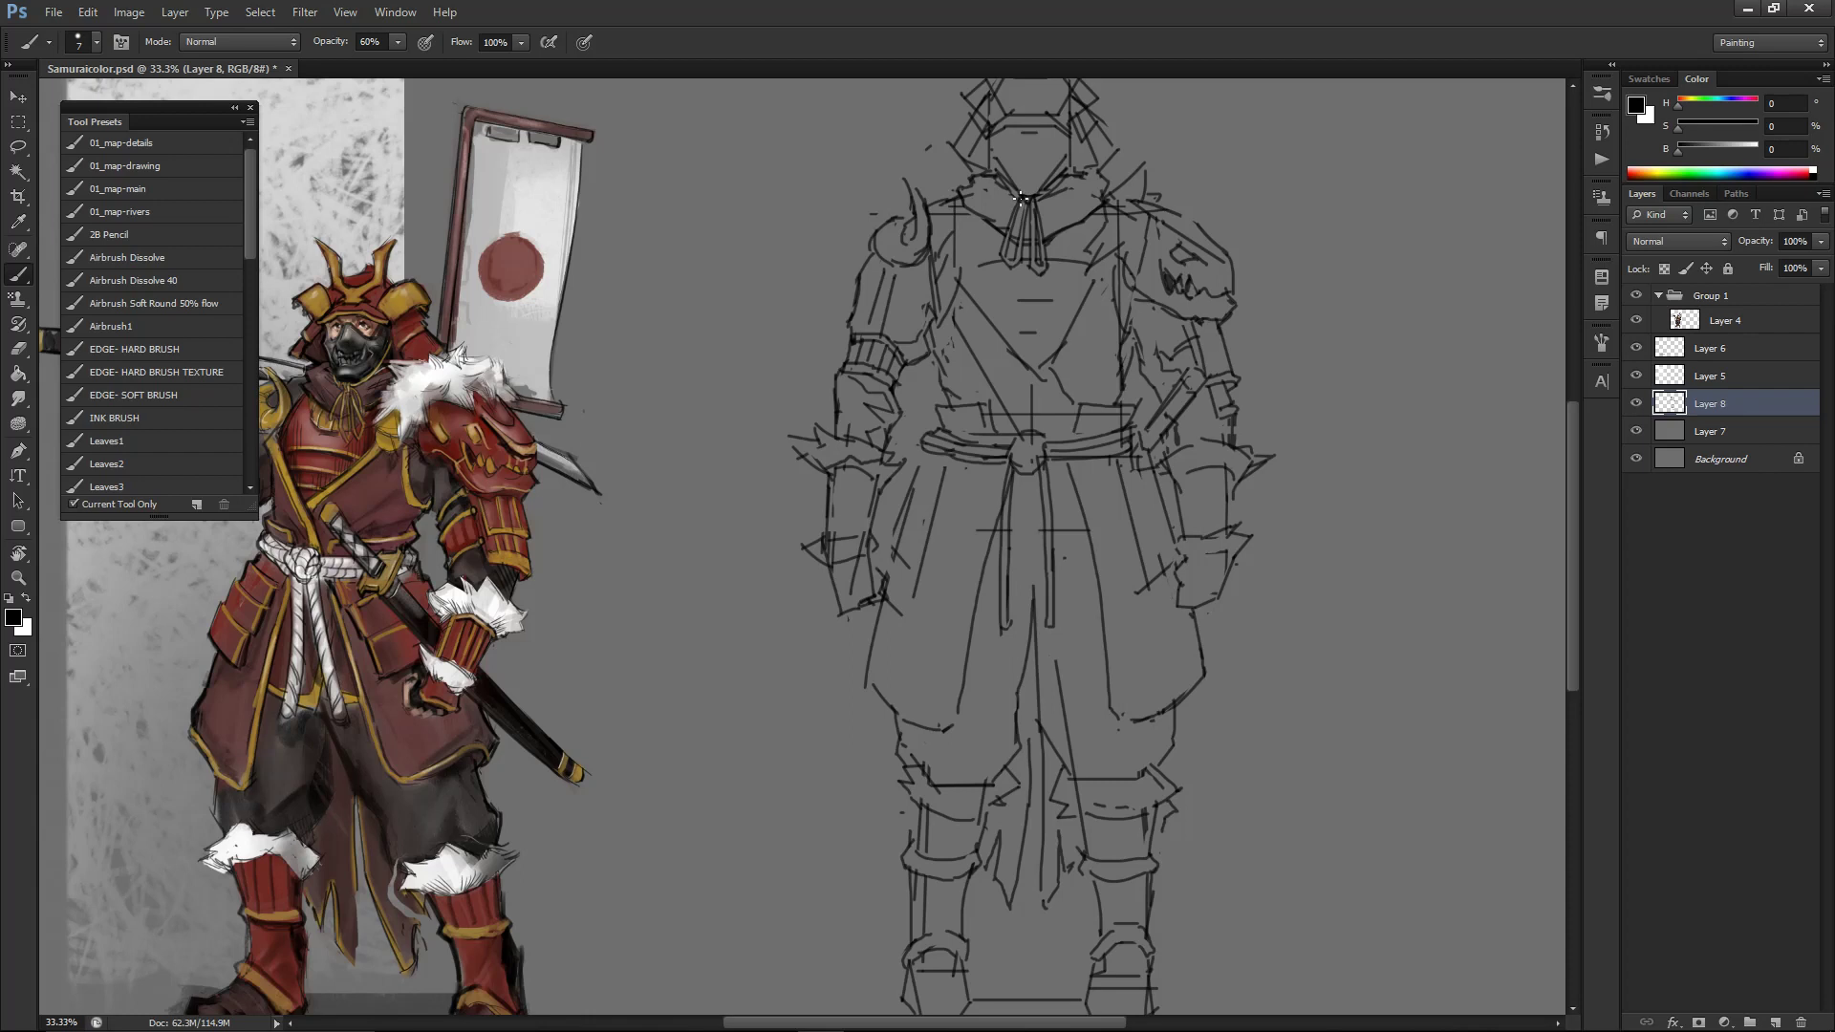
pyautogui.press('e')
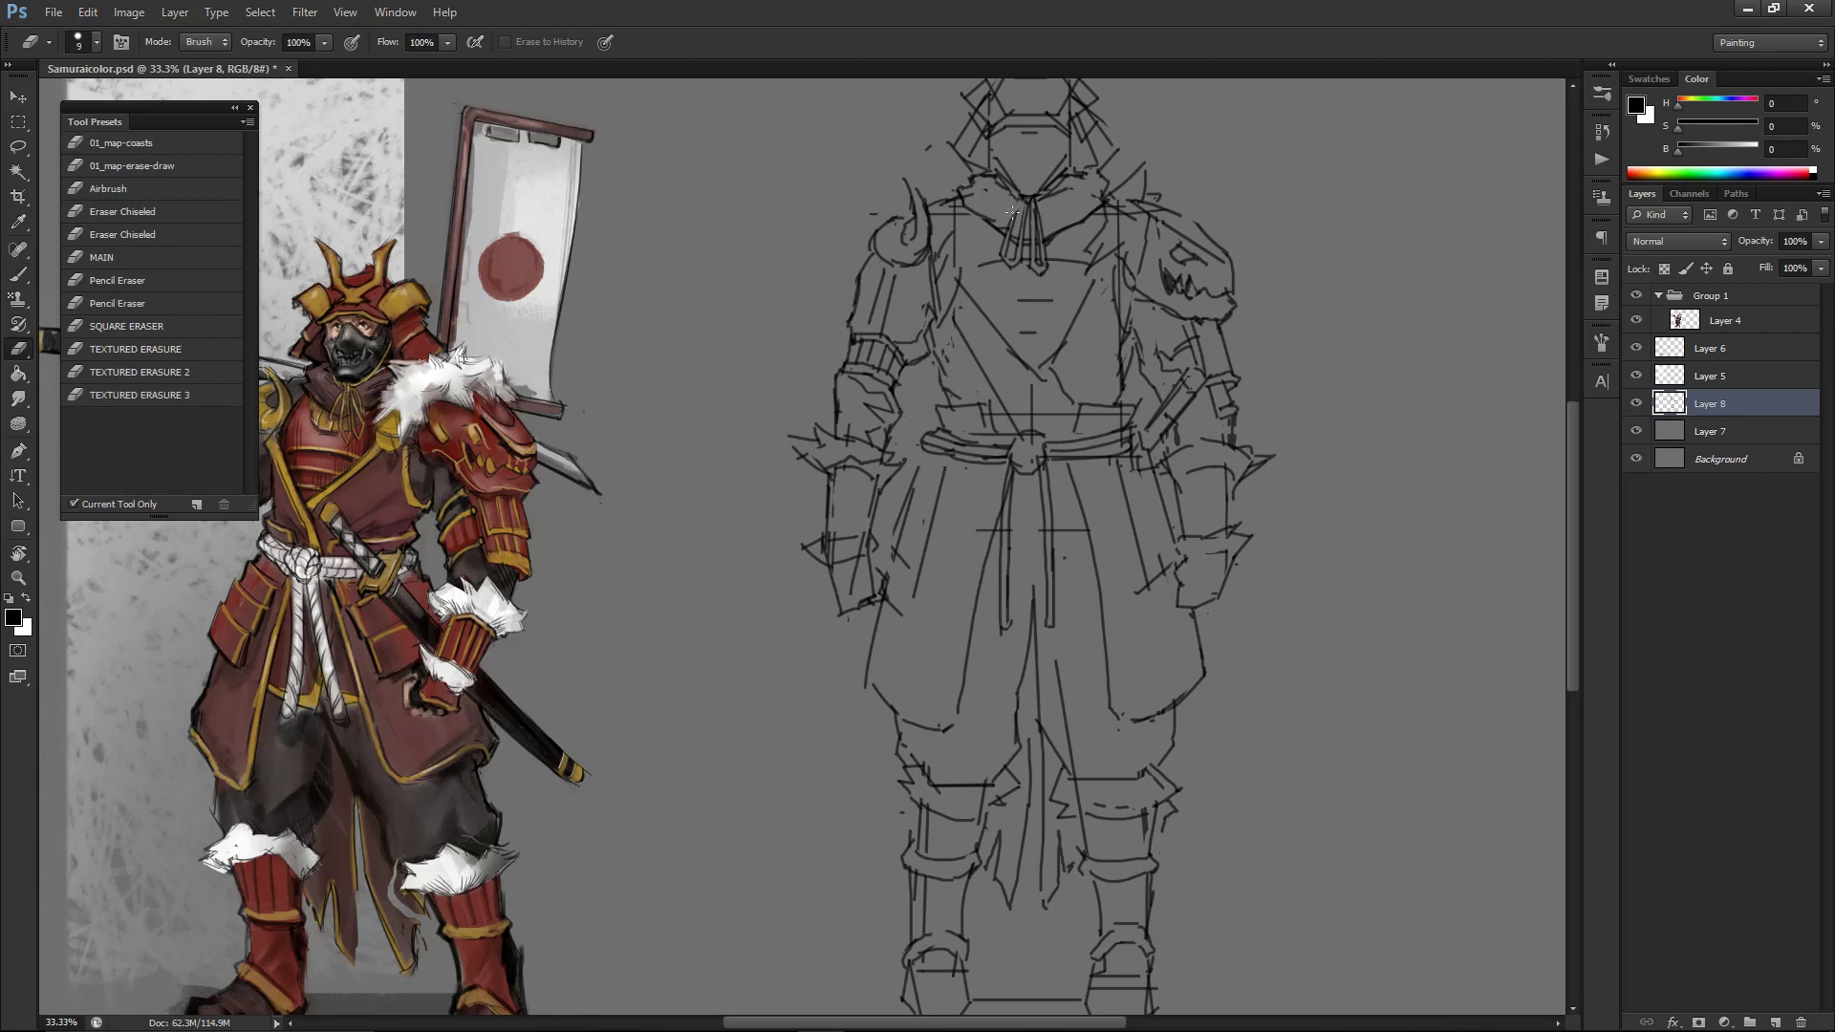
pyautogui.press('b')
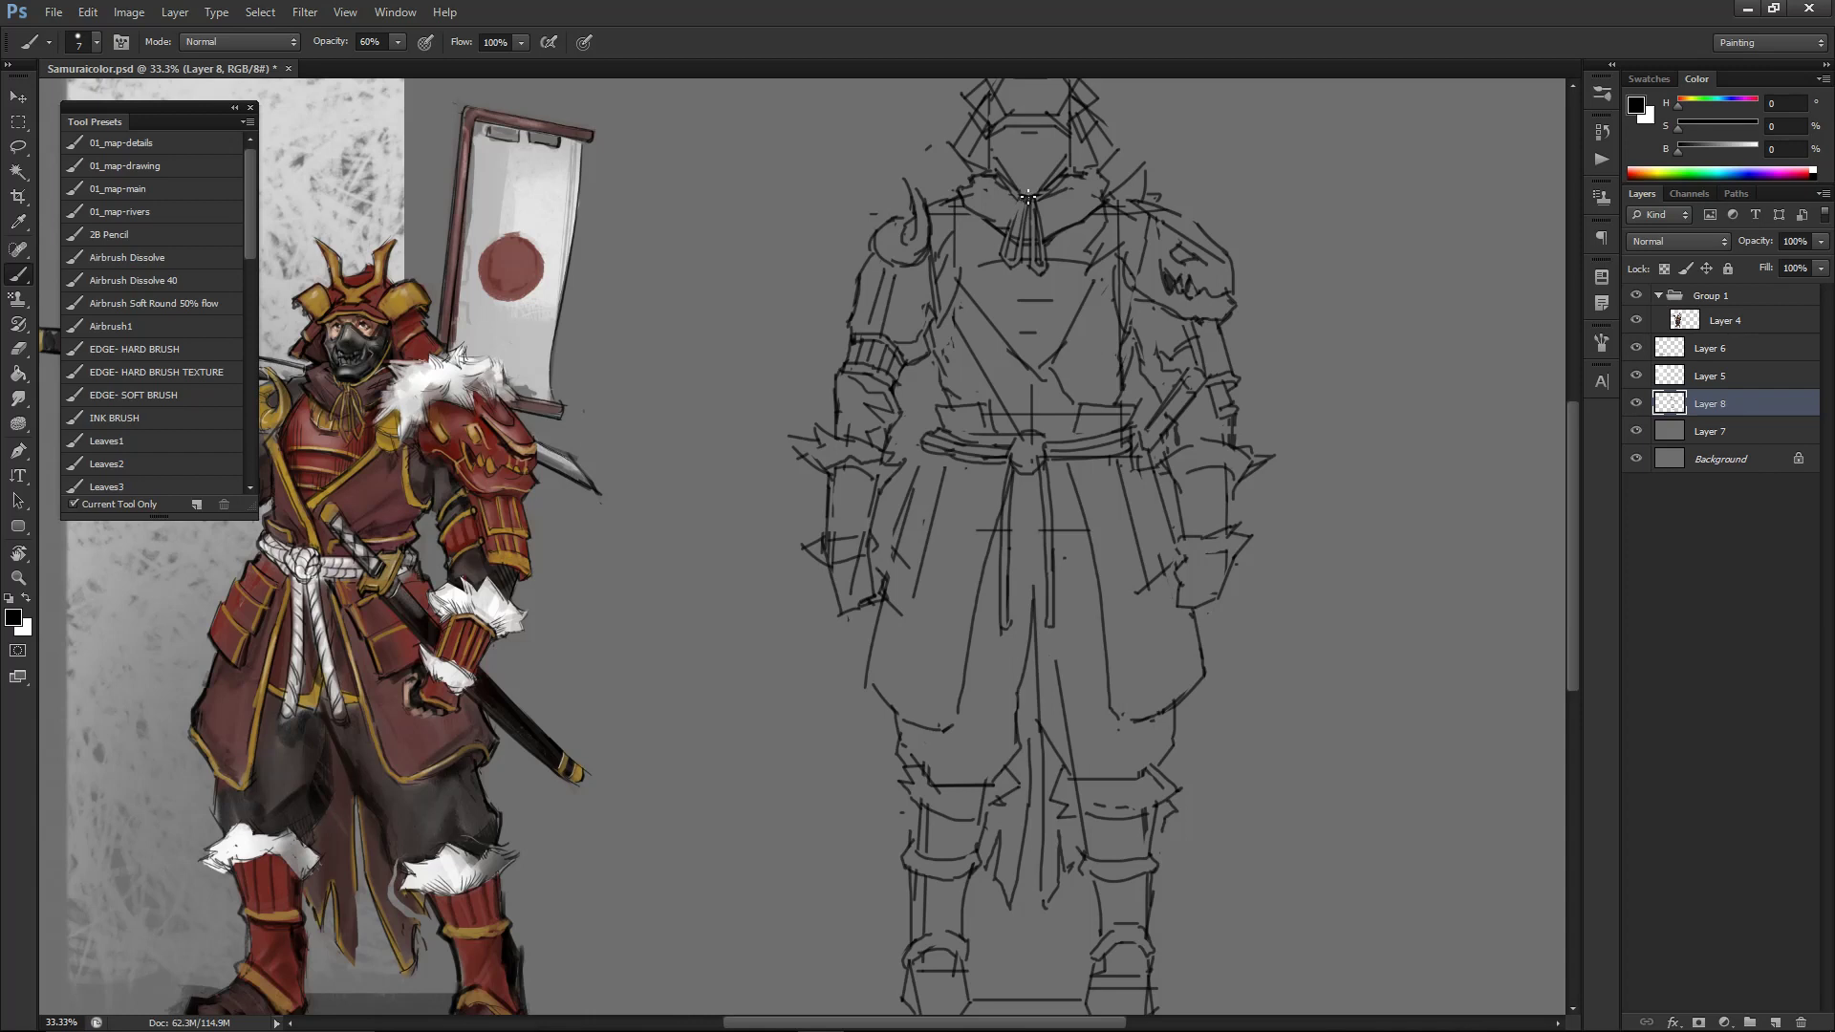
pyautogui.press('e')
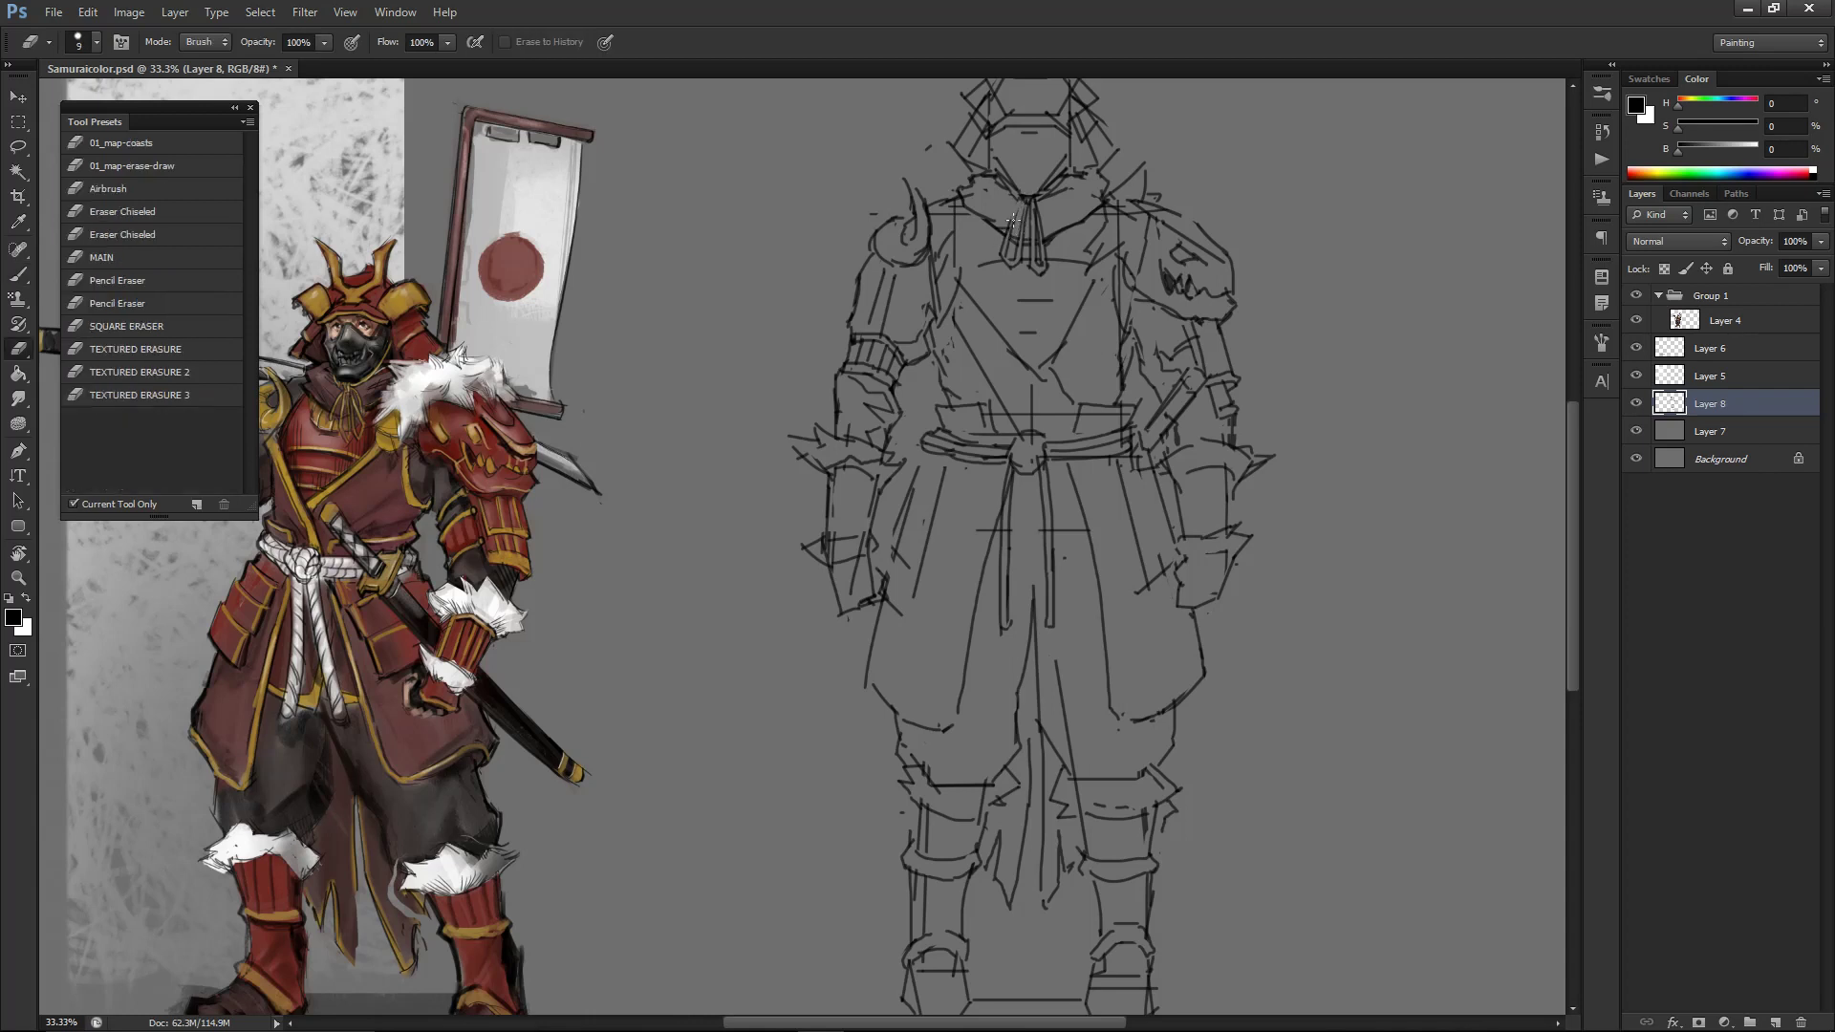
pyautogui.press('b')
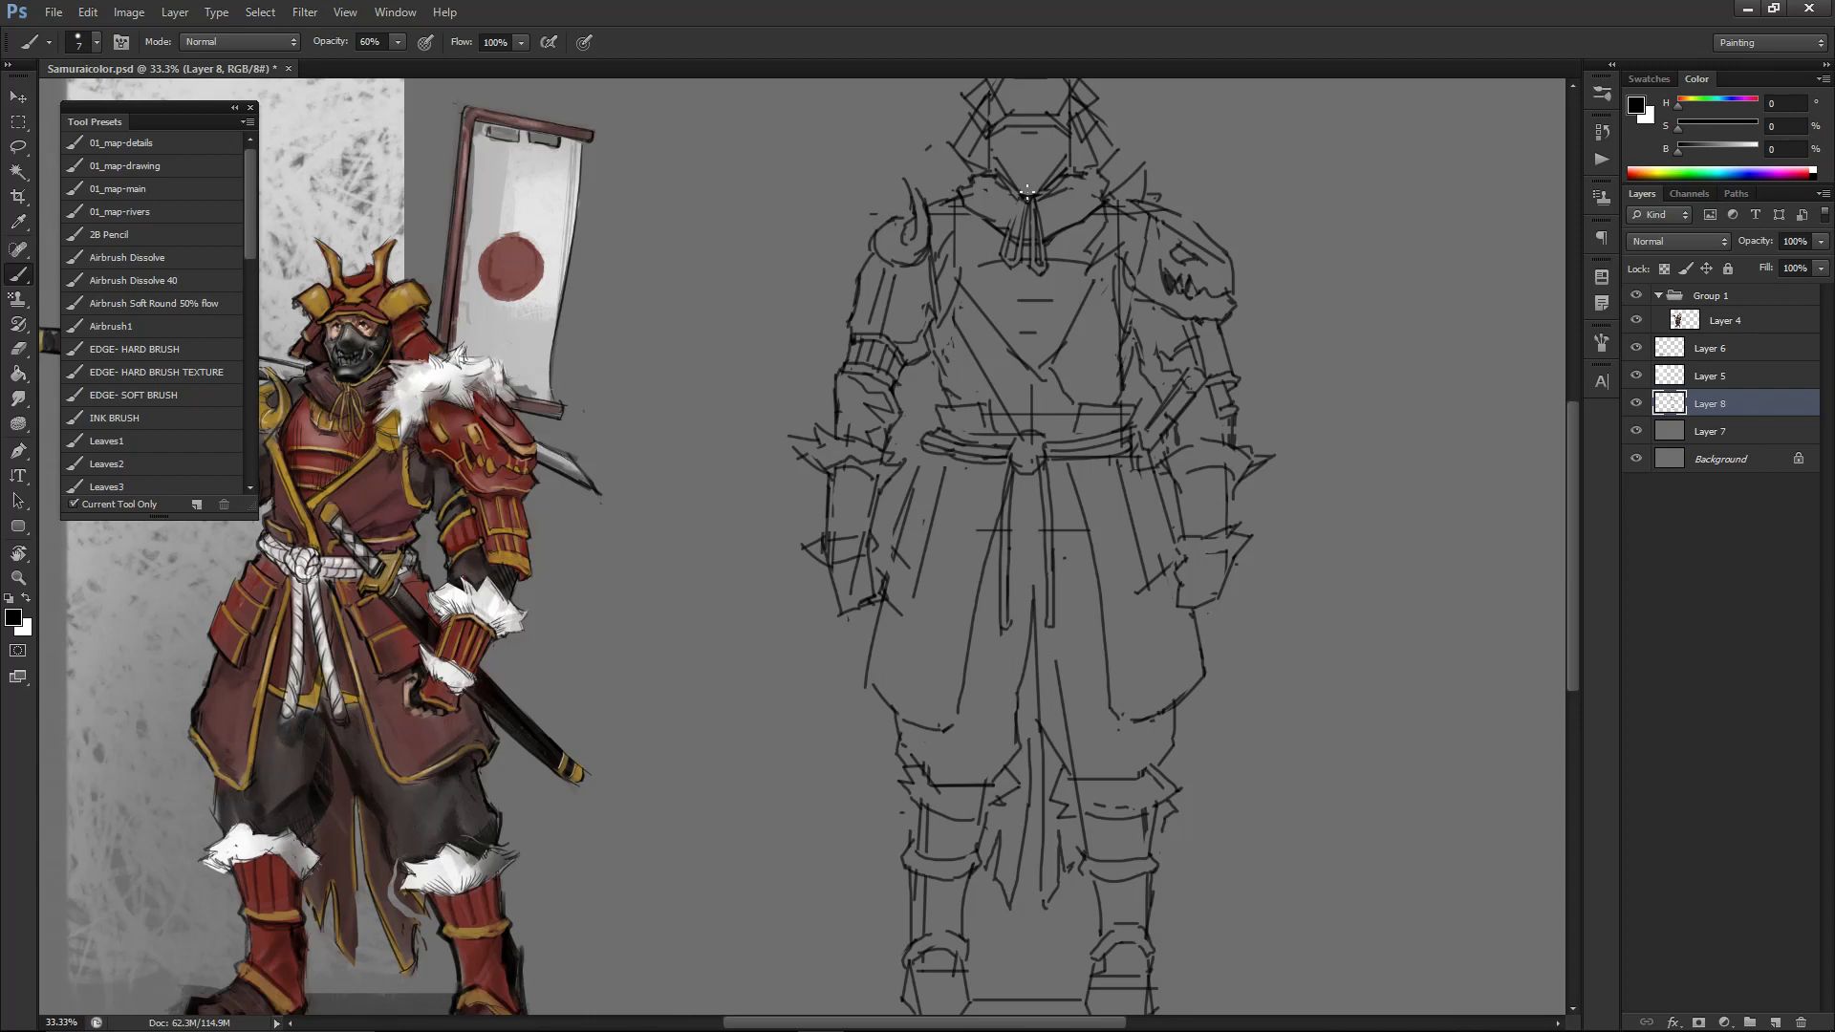
pyautogui.press('e')
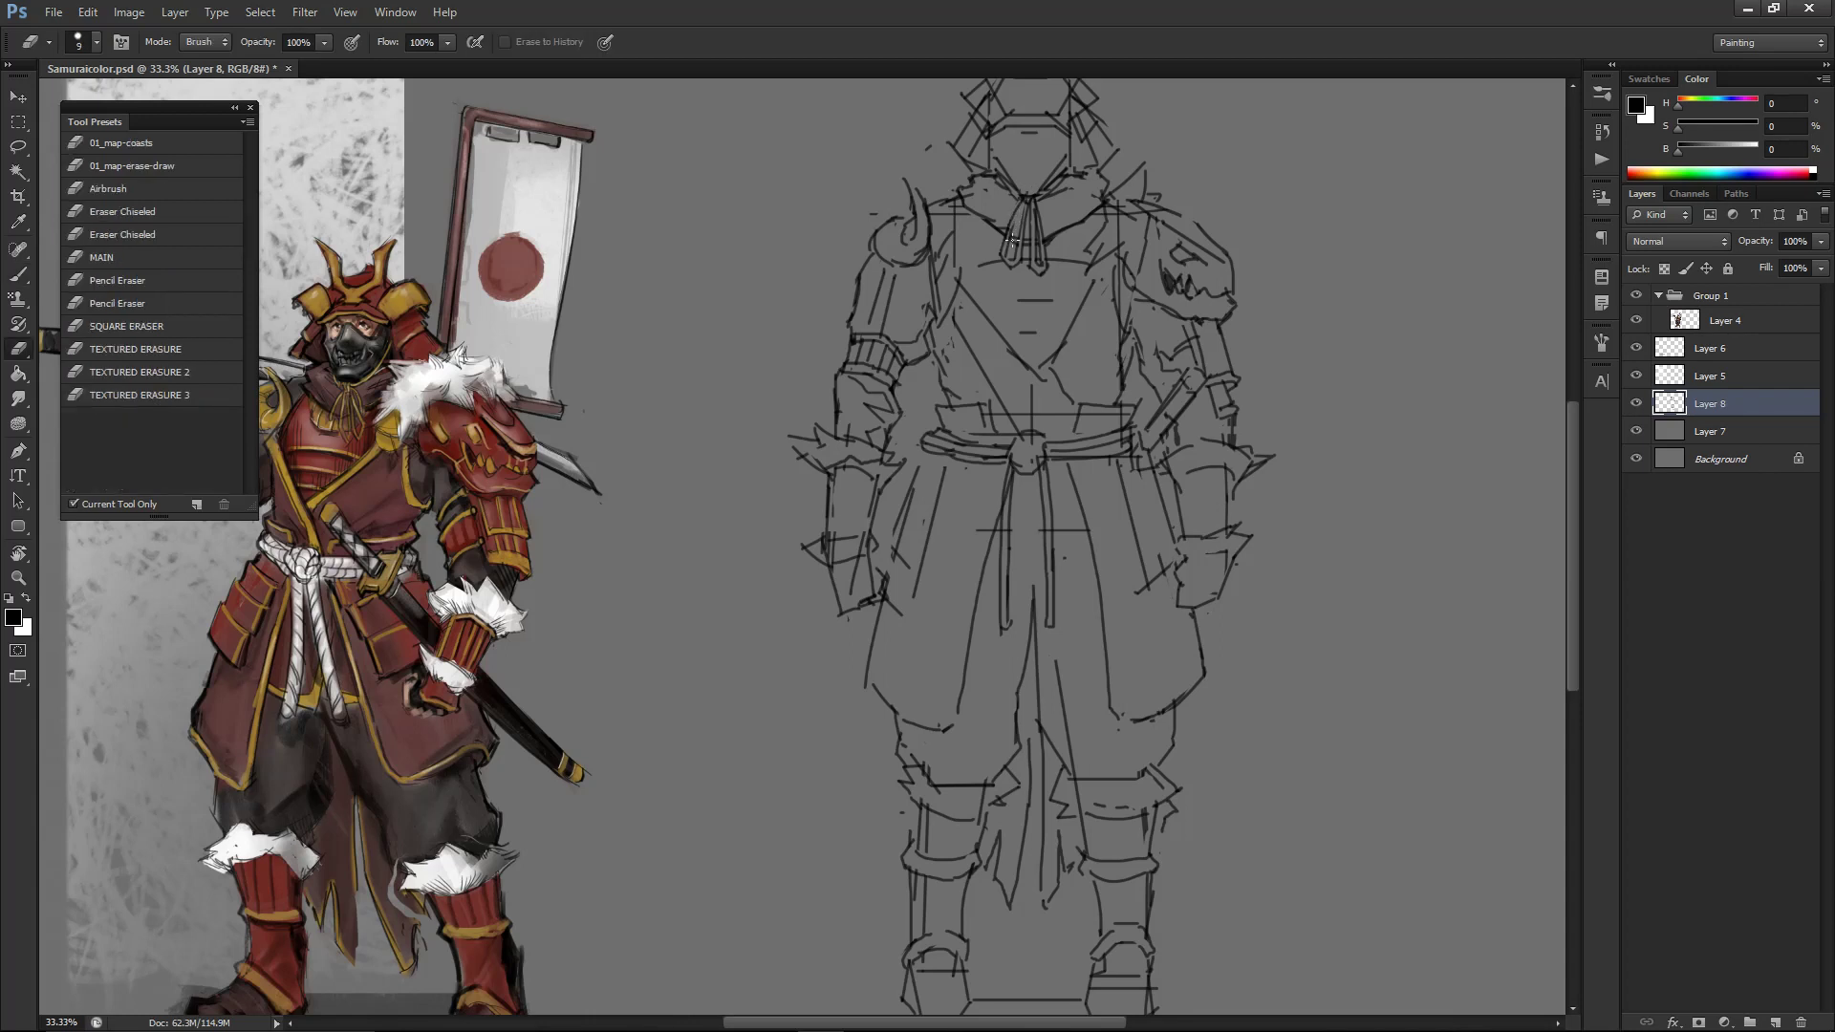
pyautogui.press('b')
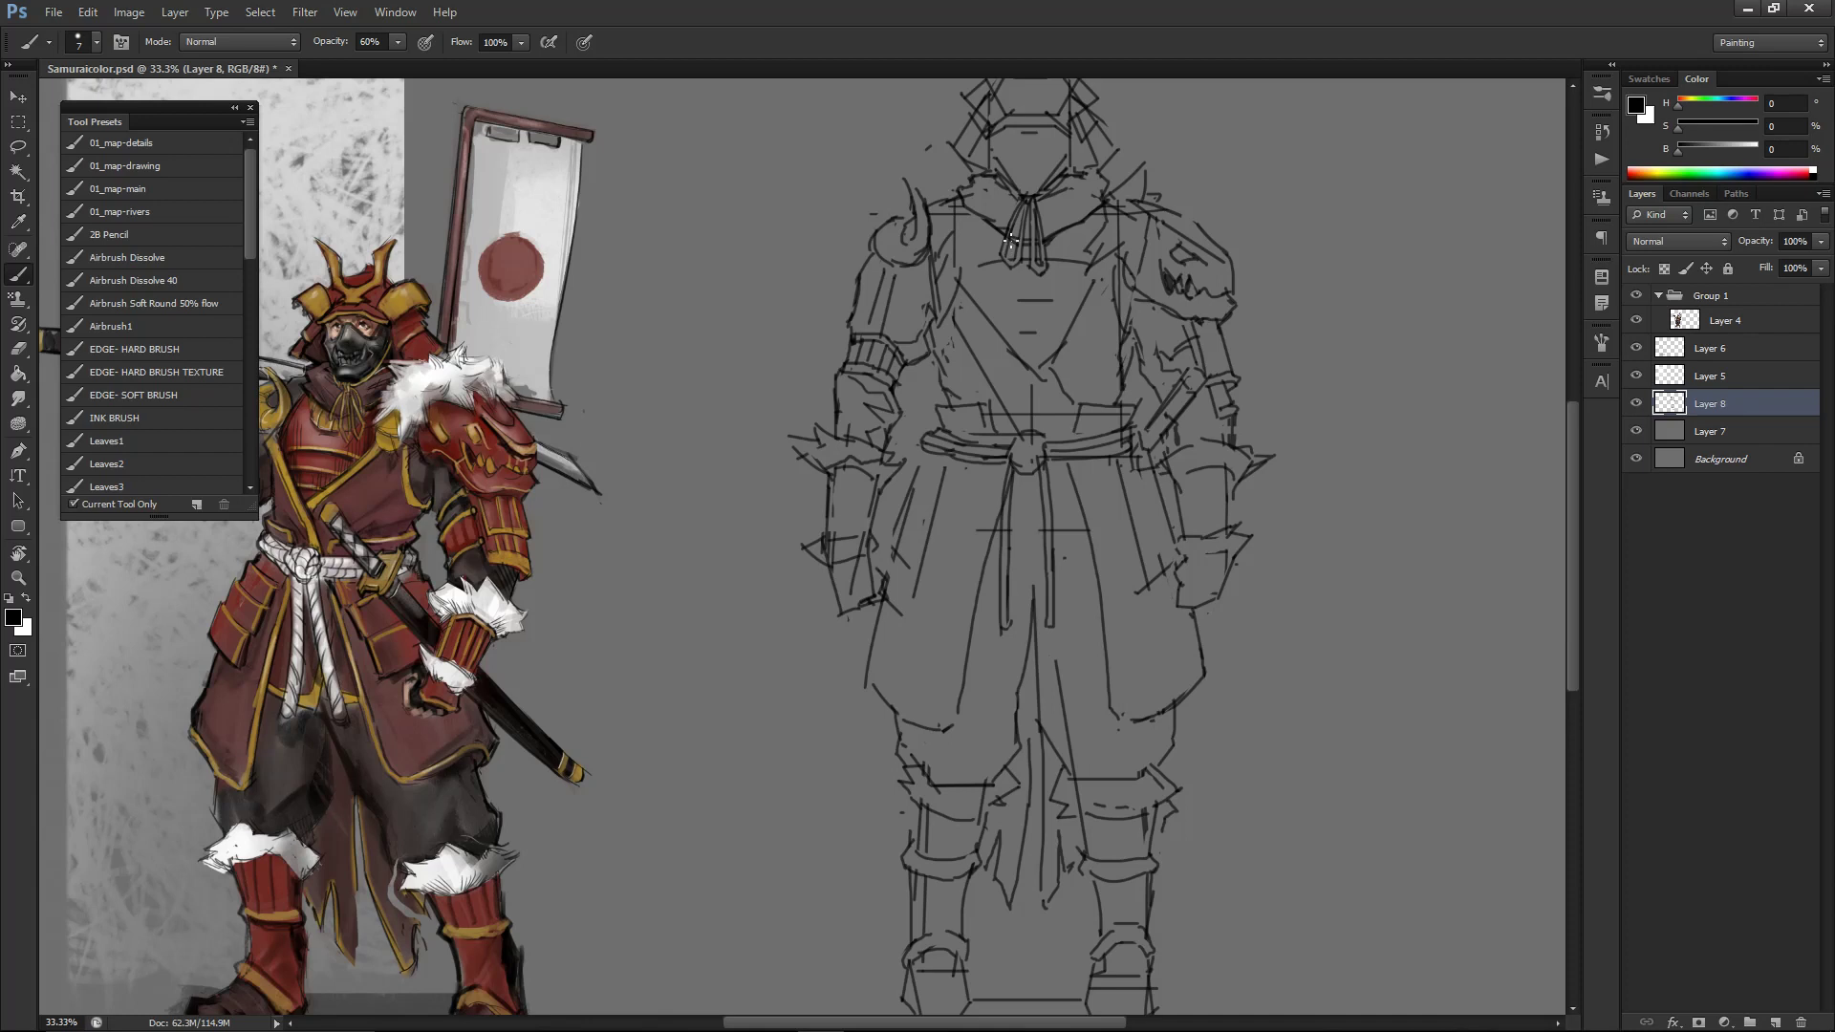
# - Touch up the lines around the elbow below the armband on the horned-shoulder side with the brush and eraser
pyautogui.hotkey('ctrl', '-')
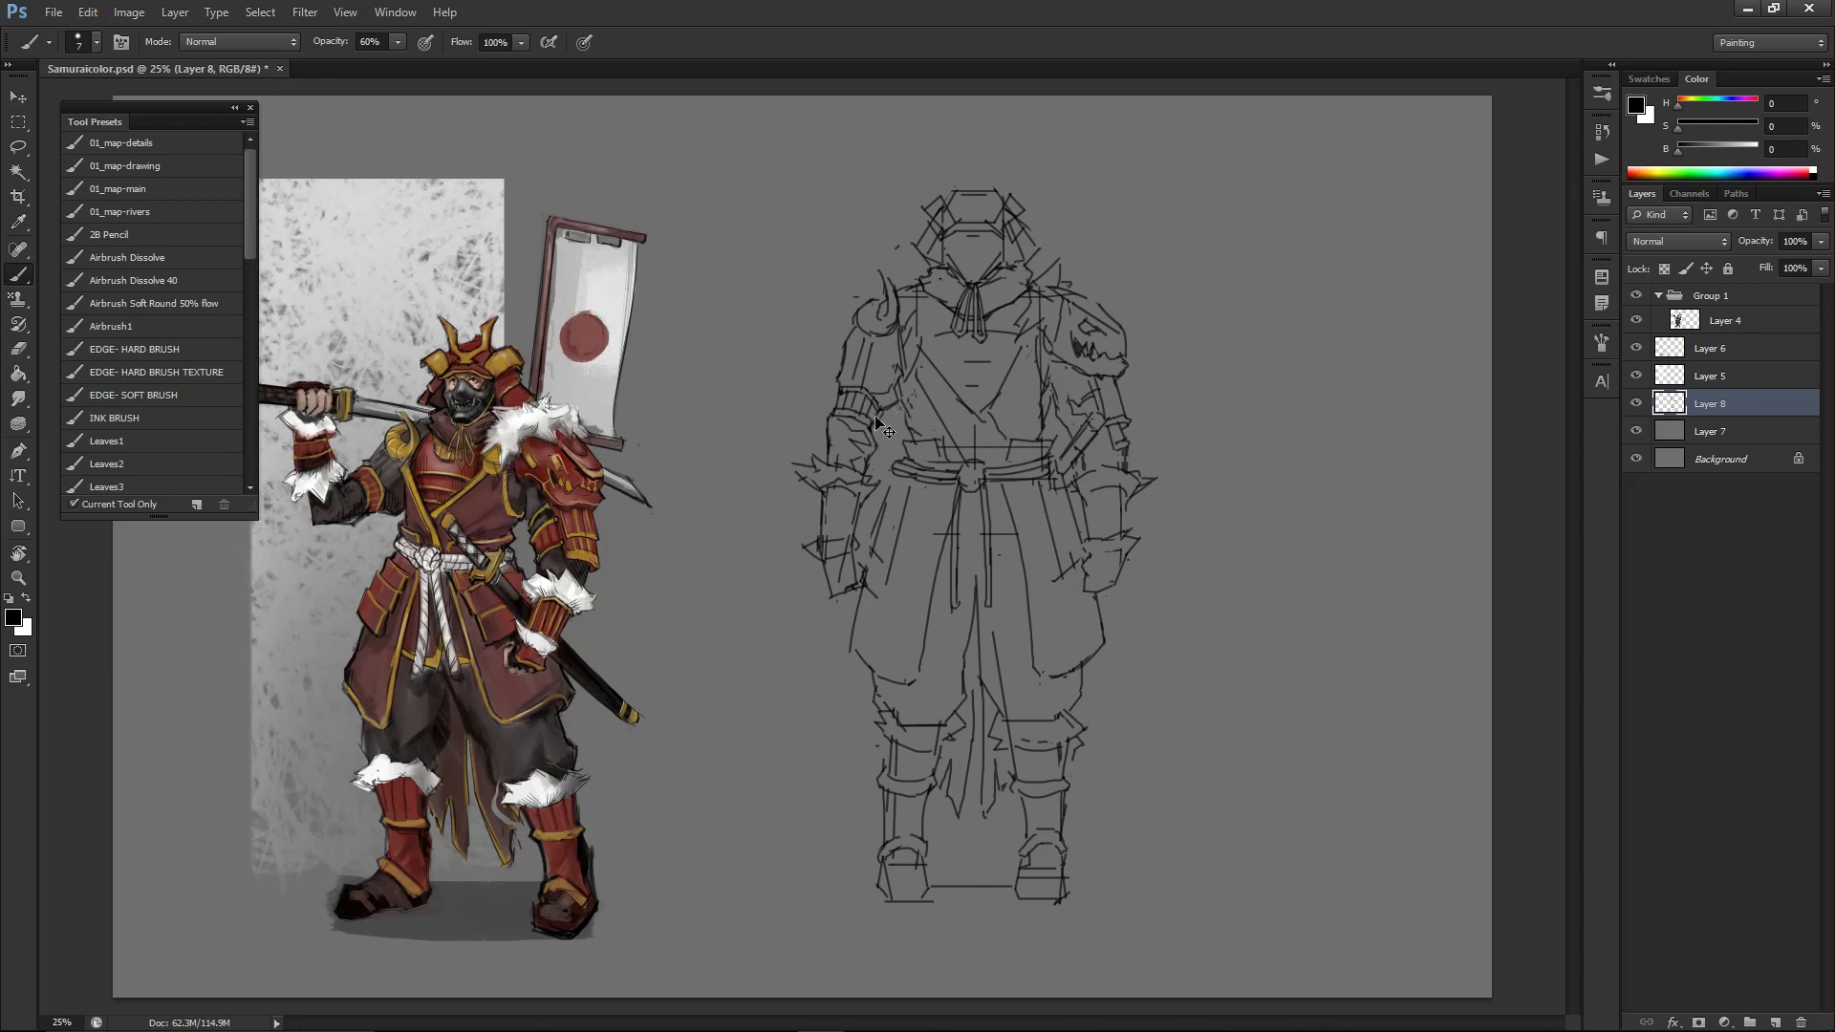
pyautogui.press('e')
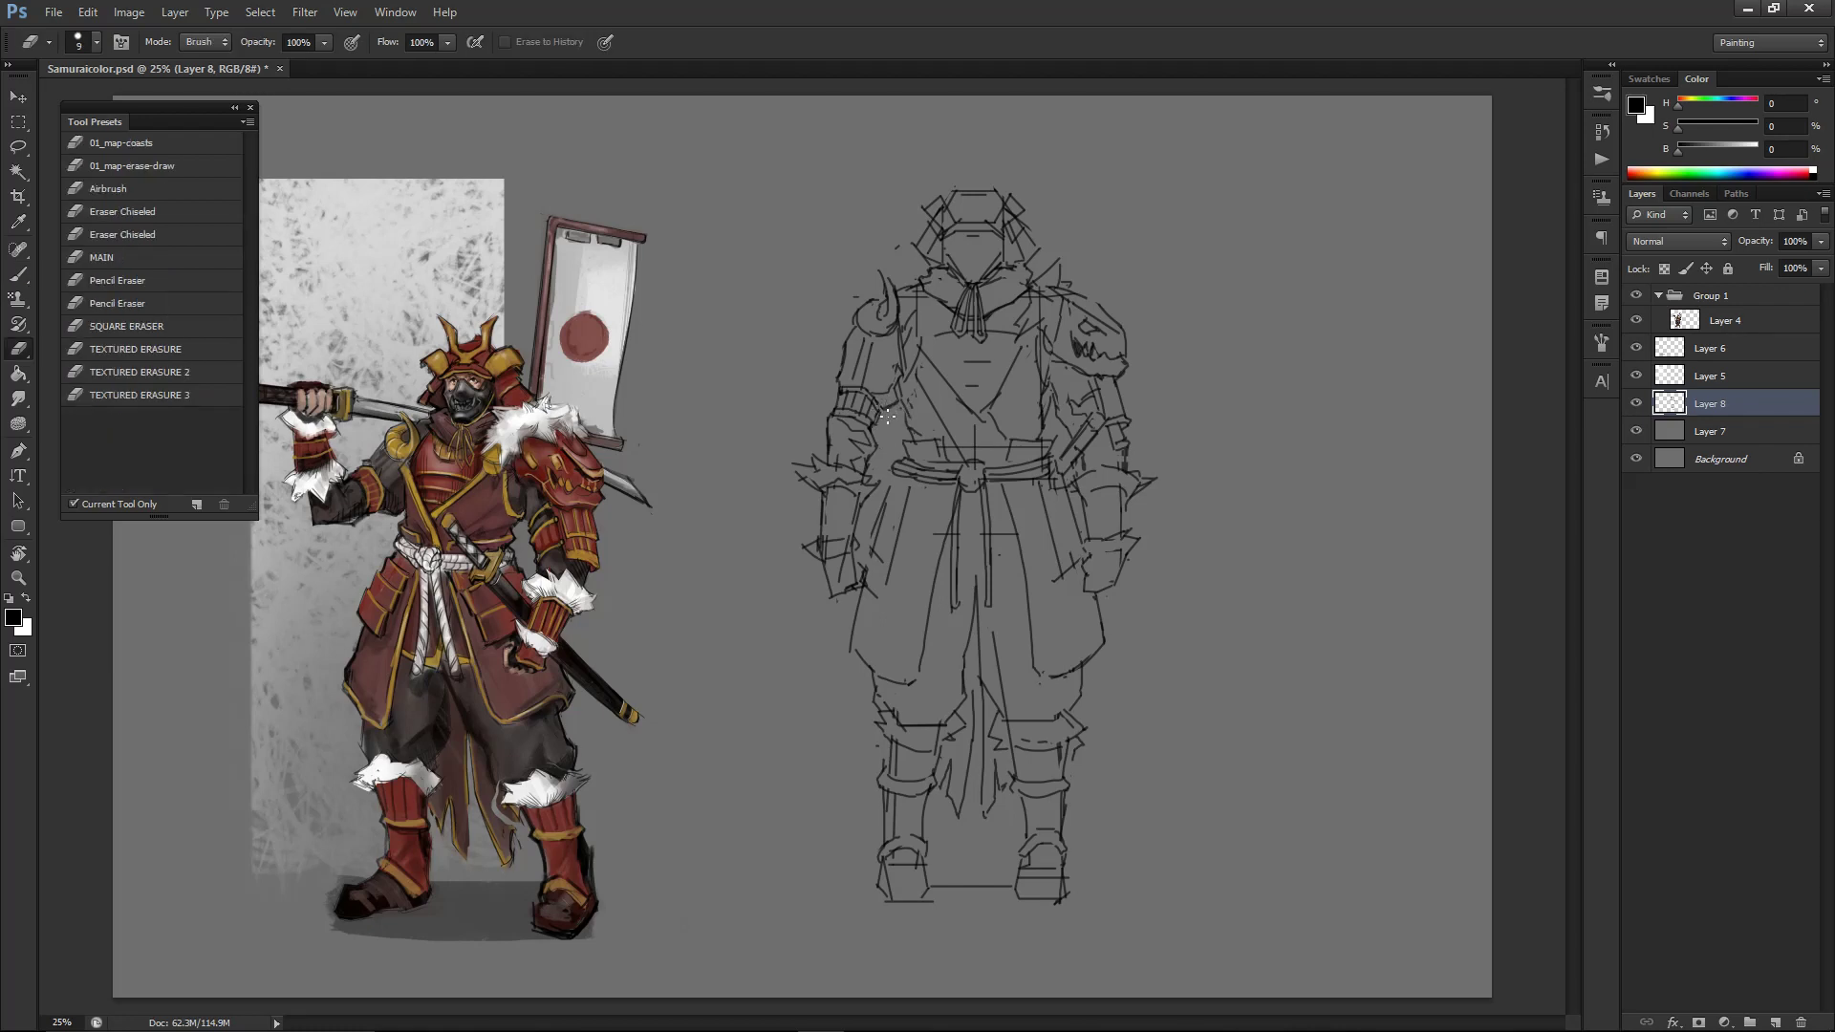
pyautogui.press('b')
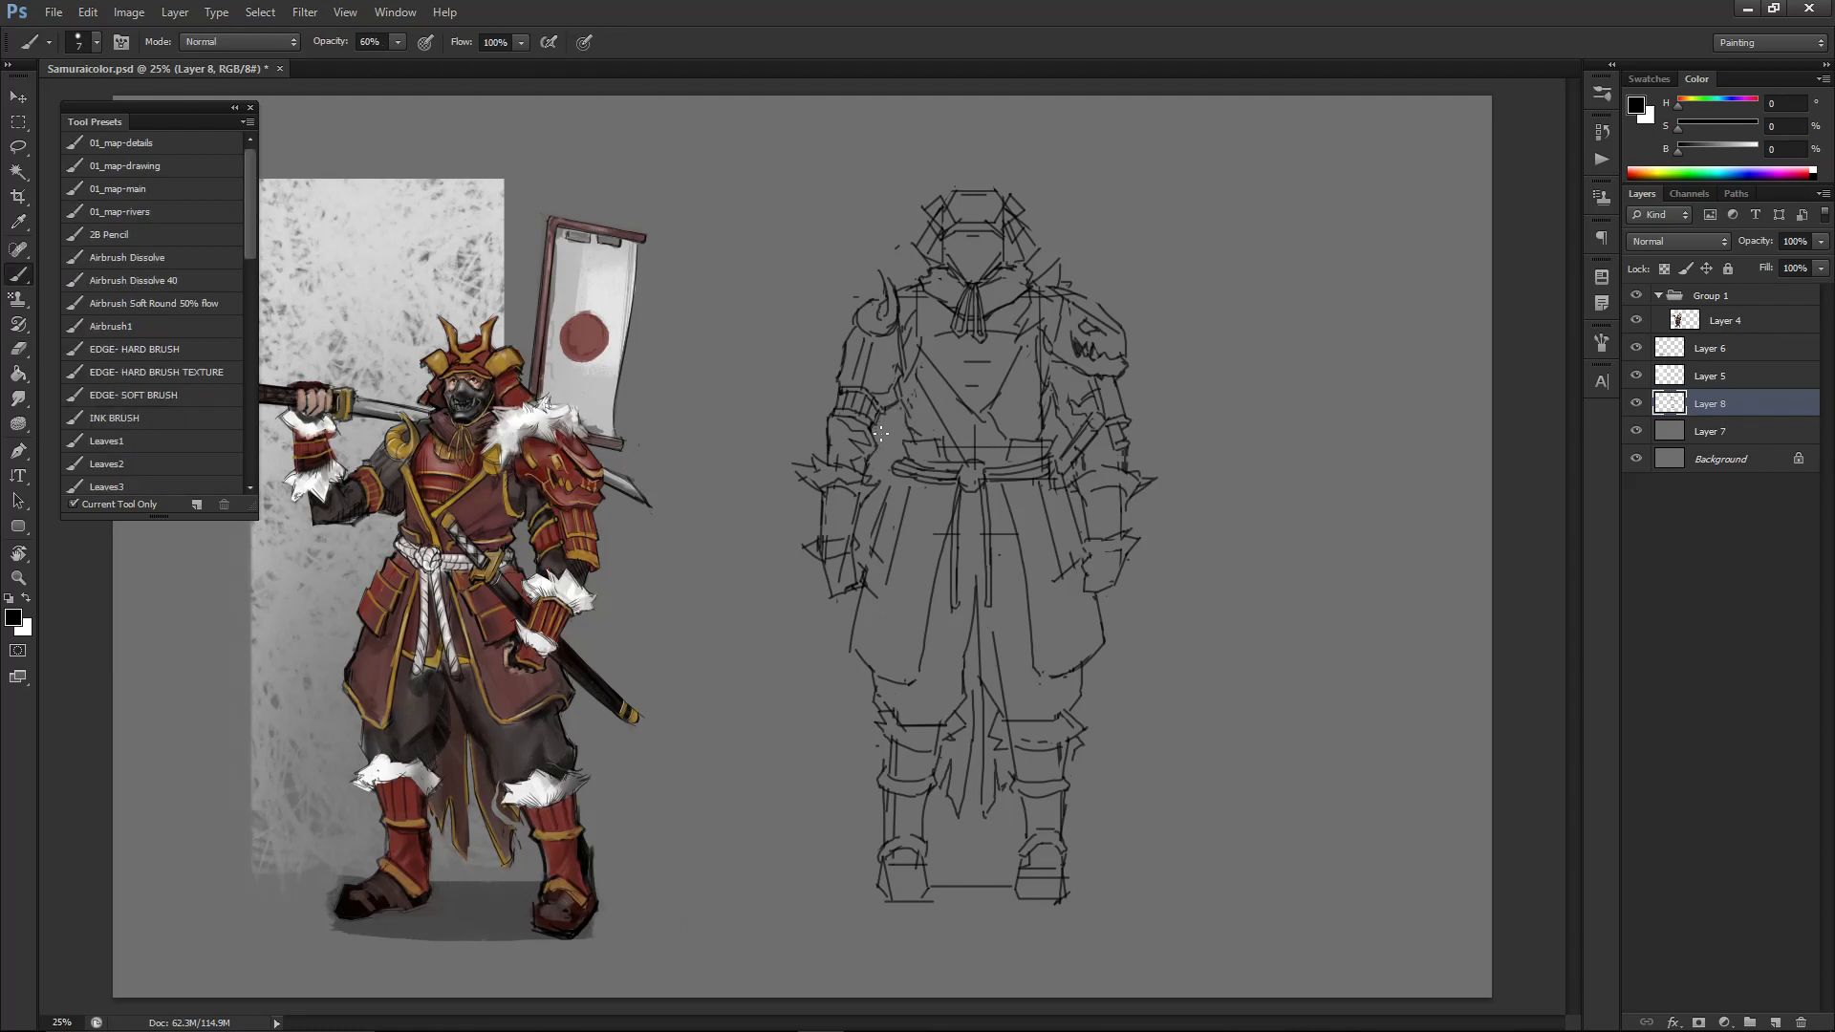
pyautogui.press('e')
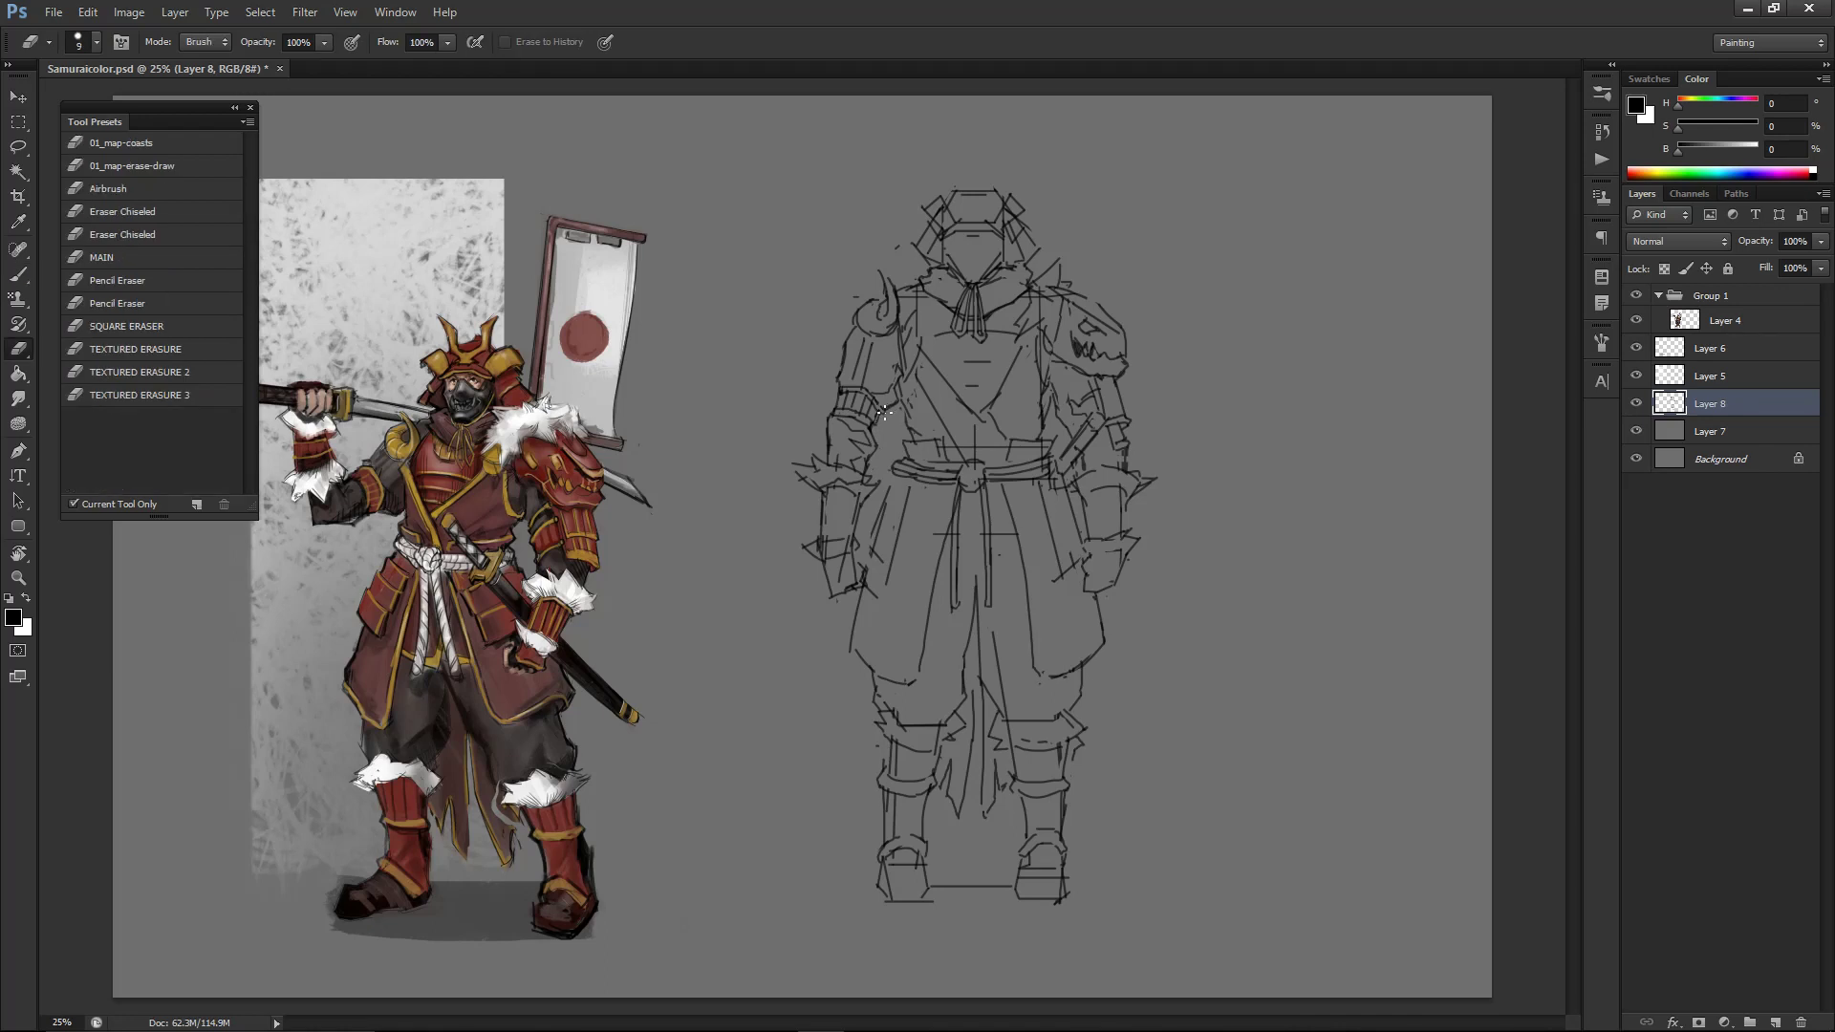
pyautogui.press('b')
pyautogui.press('e')
pyautogui.press('b')
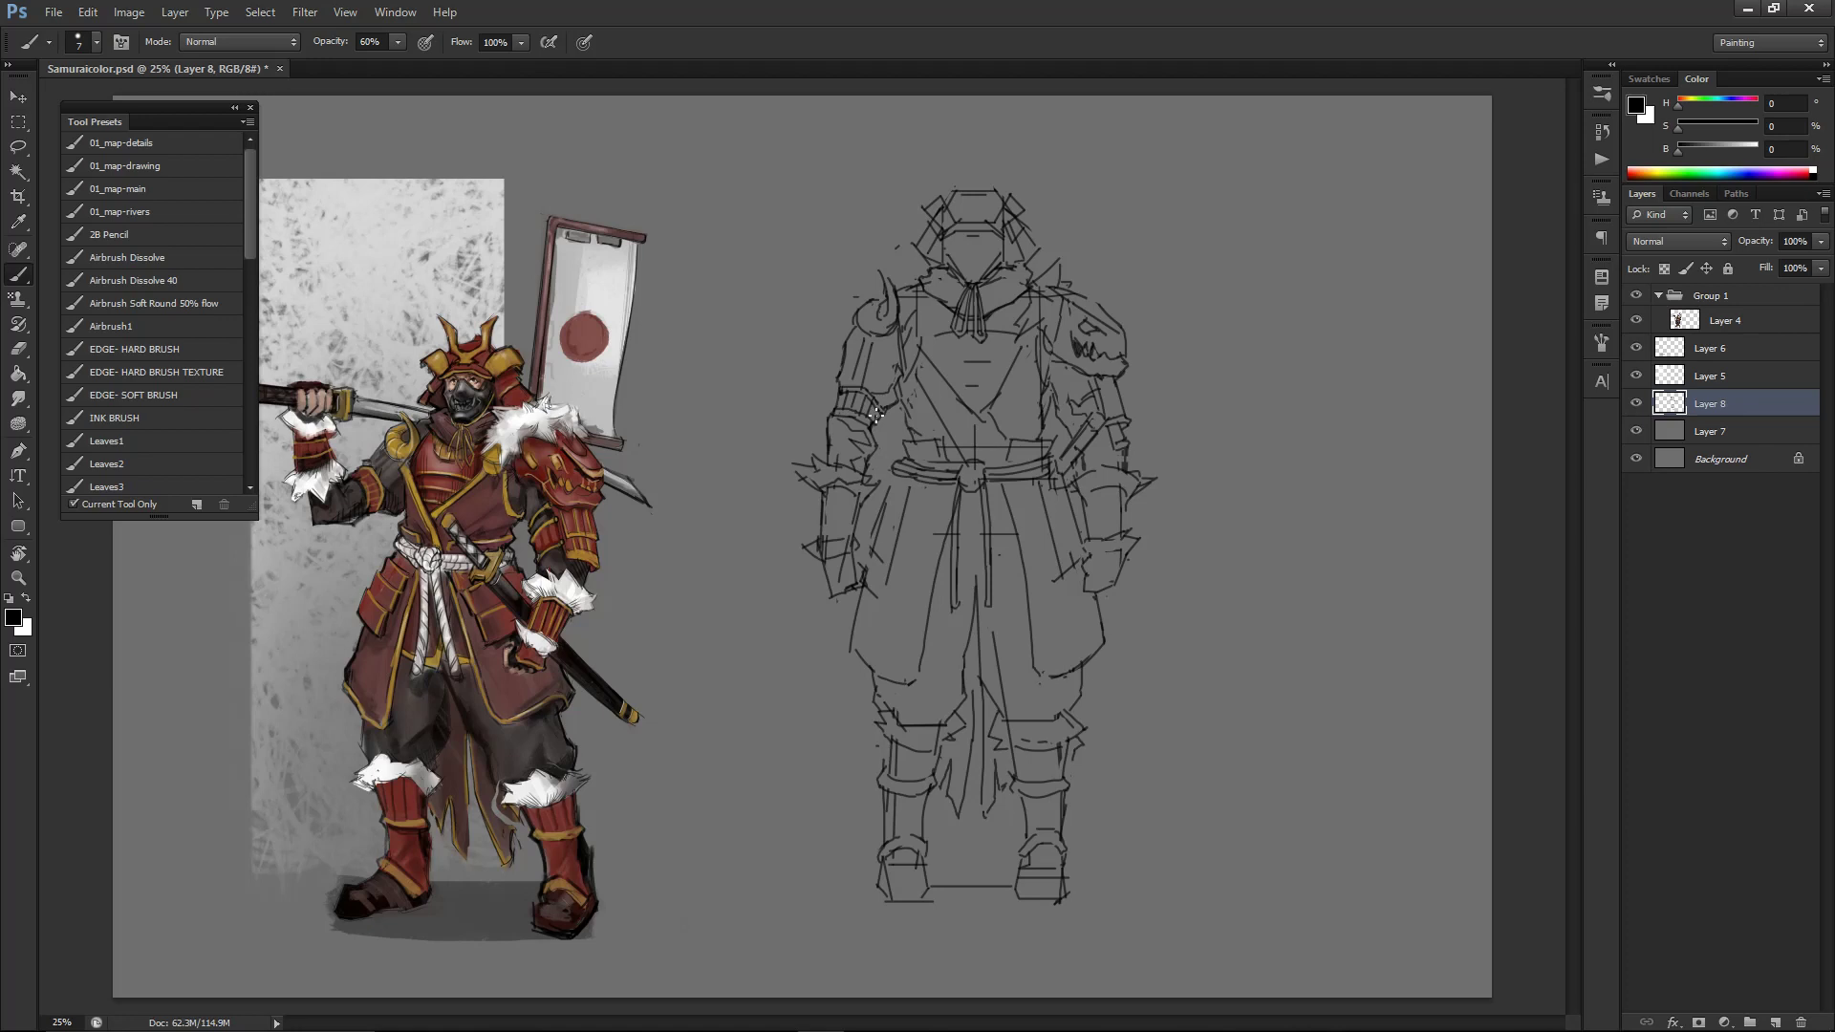
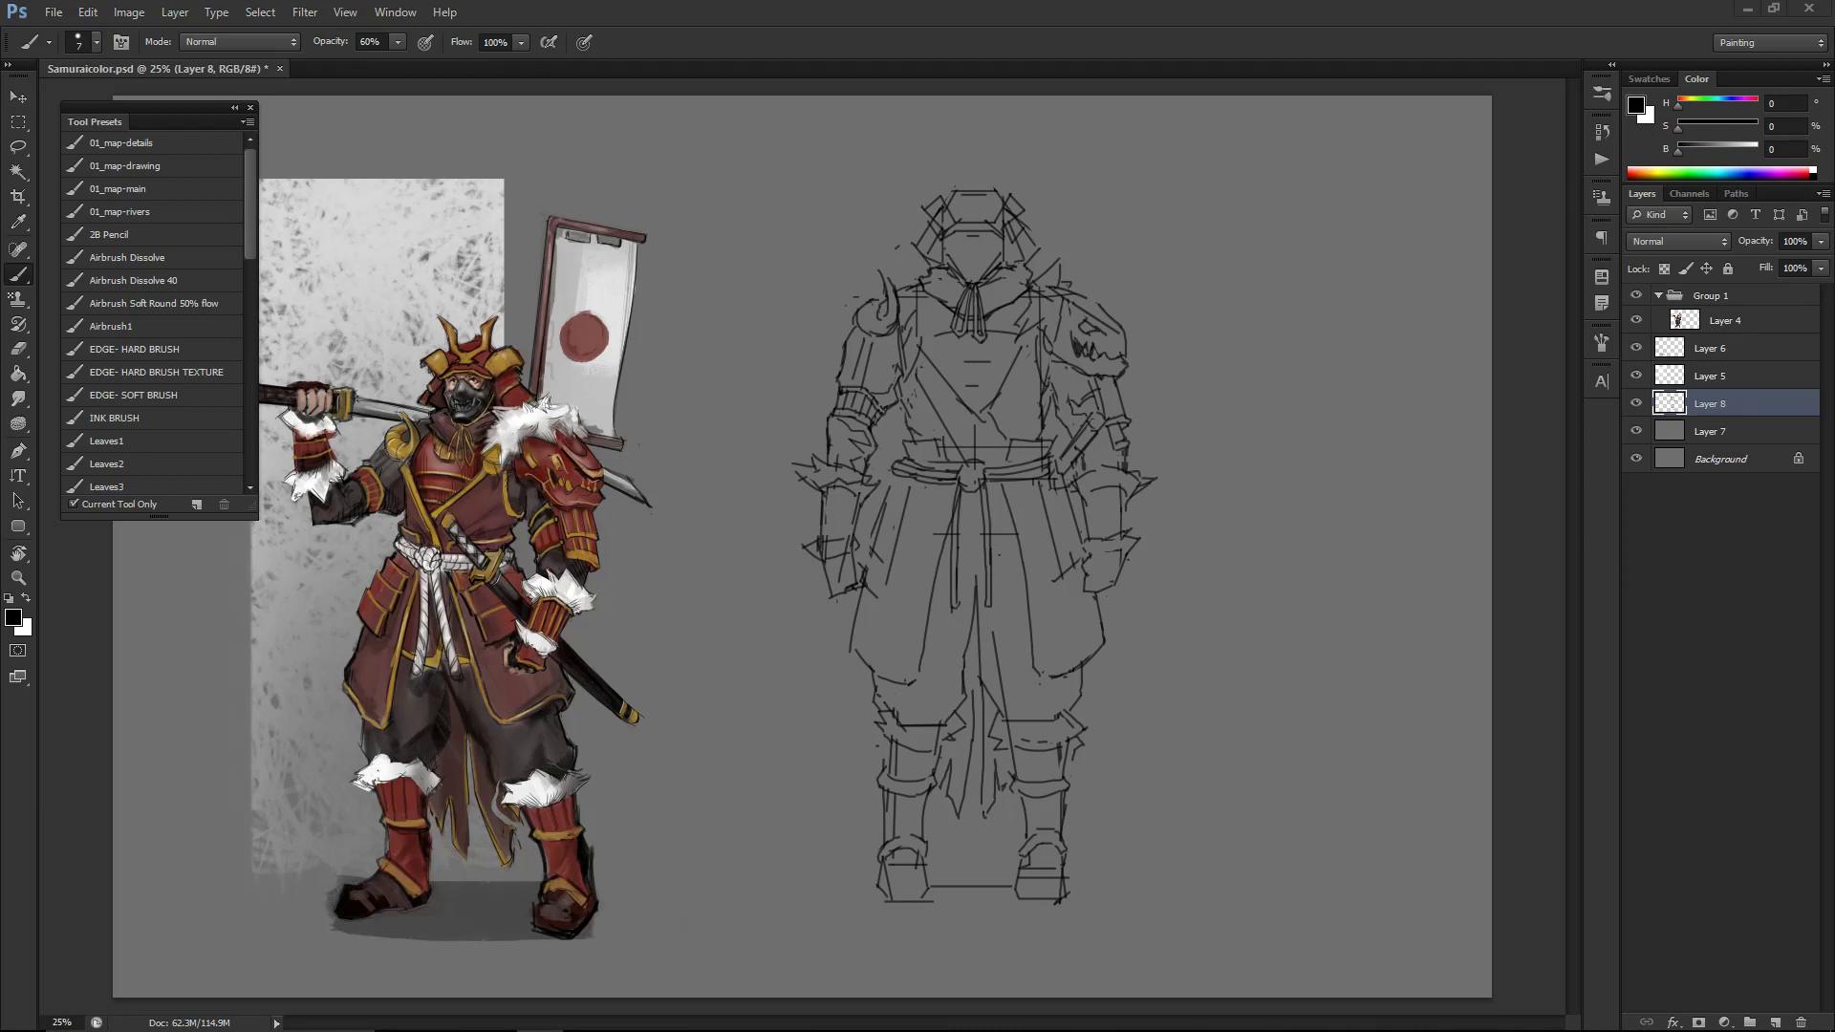
# - Redraw the sides of the face beneath the helmet as straighter cheek lines and erase the stray construction lines
pyautogui.click(1035, 4)
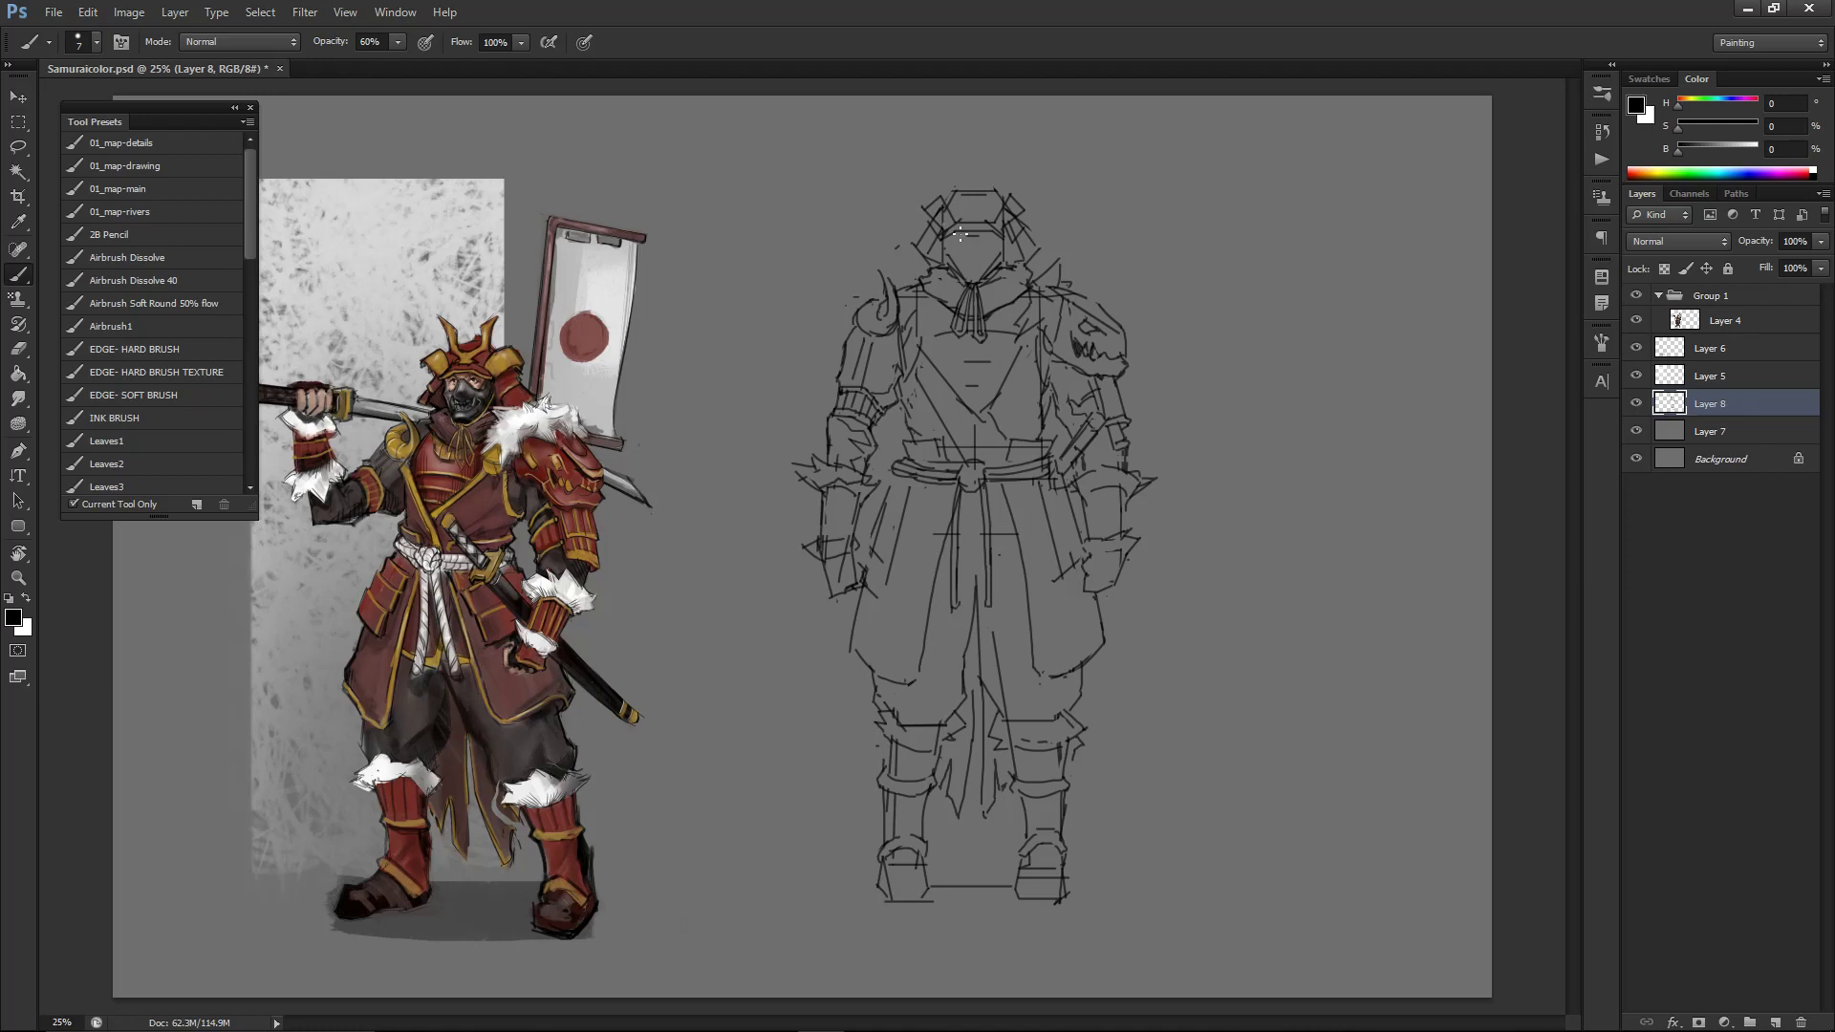
pyautogui.press('e')
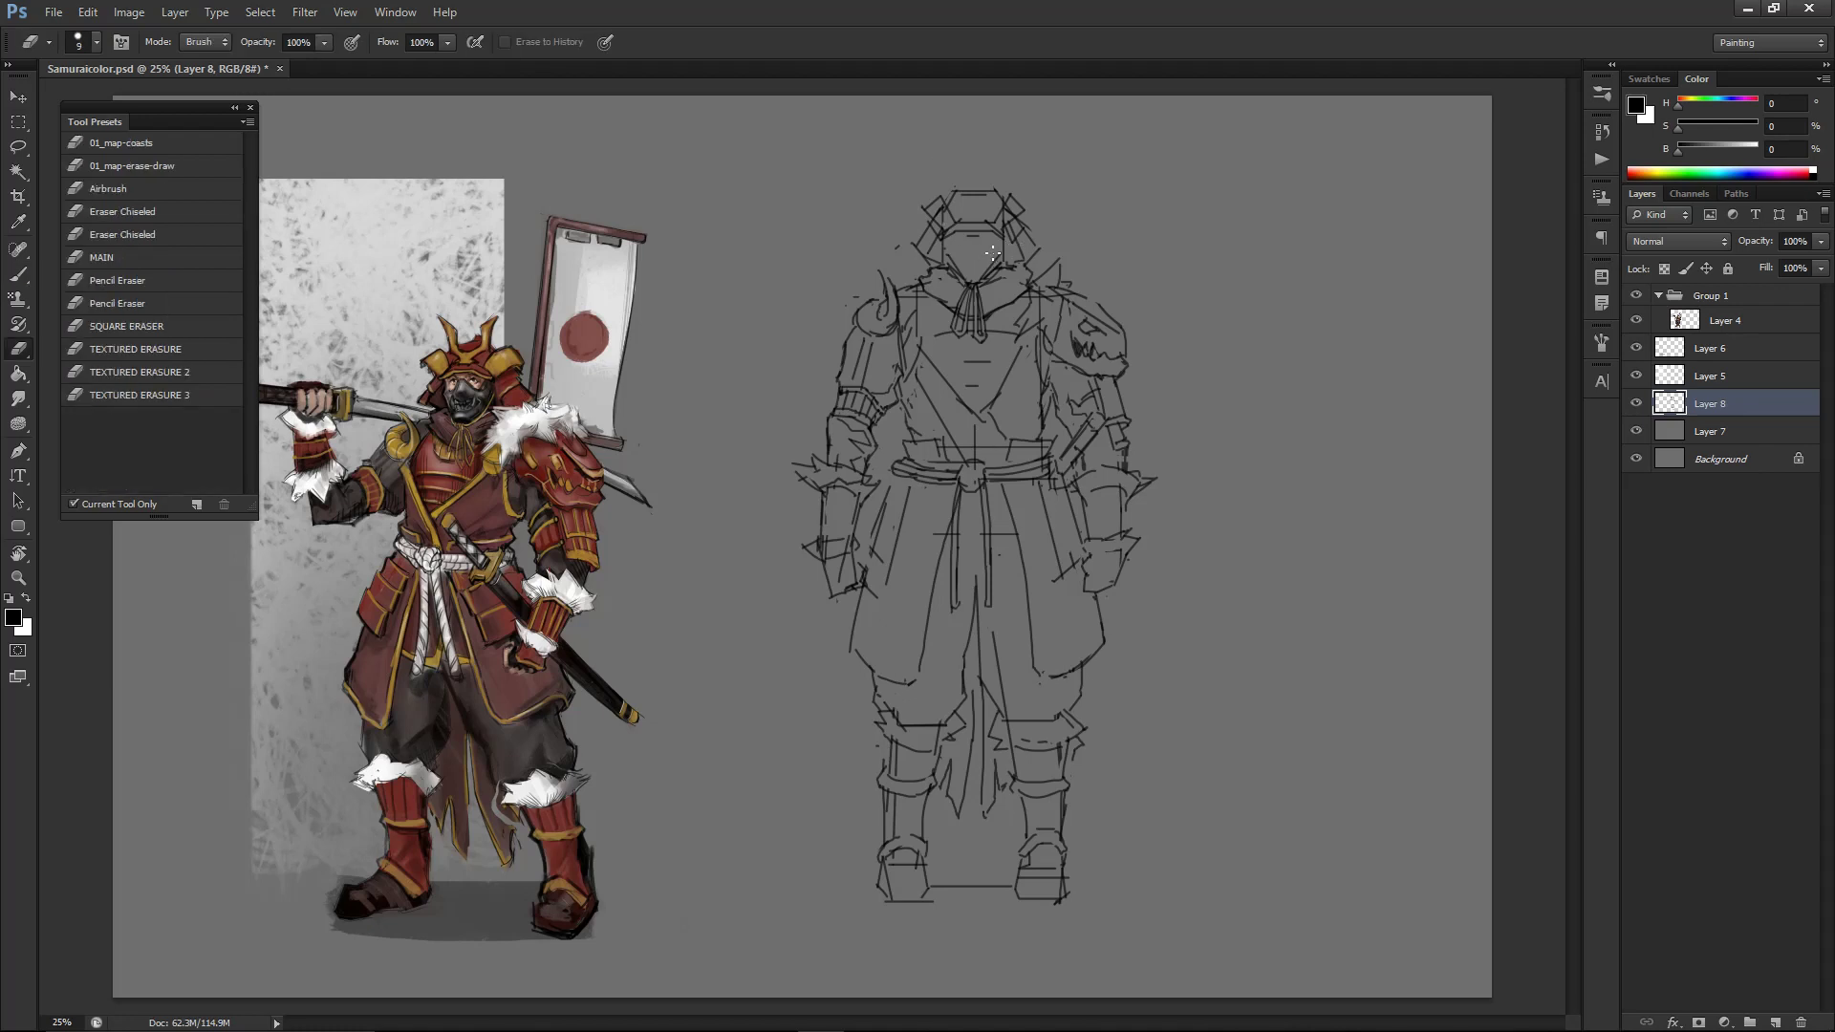
pyautogui.press('b')
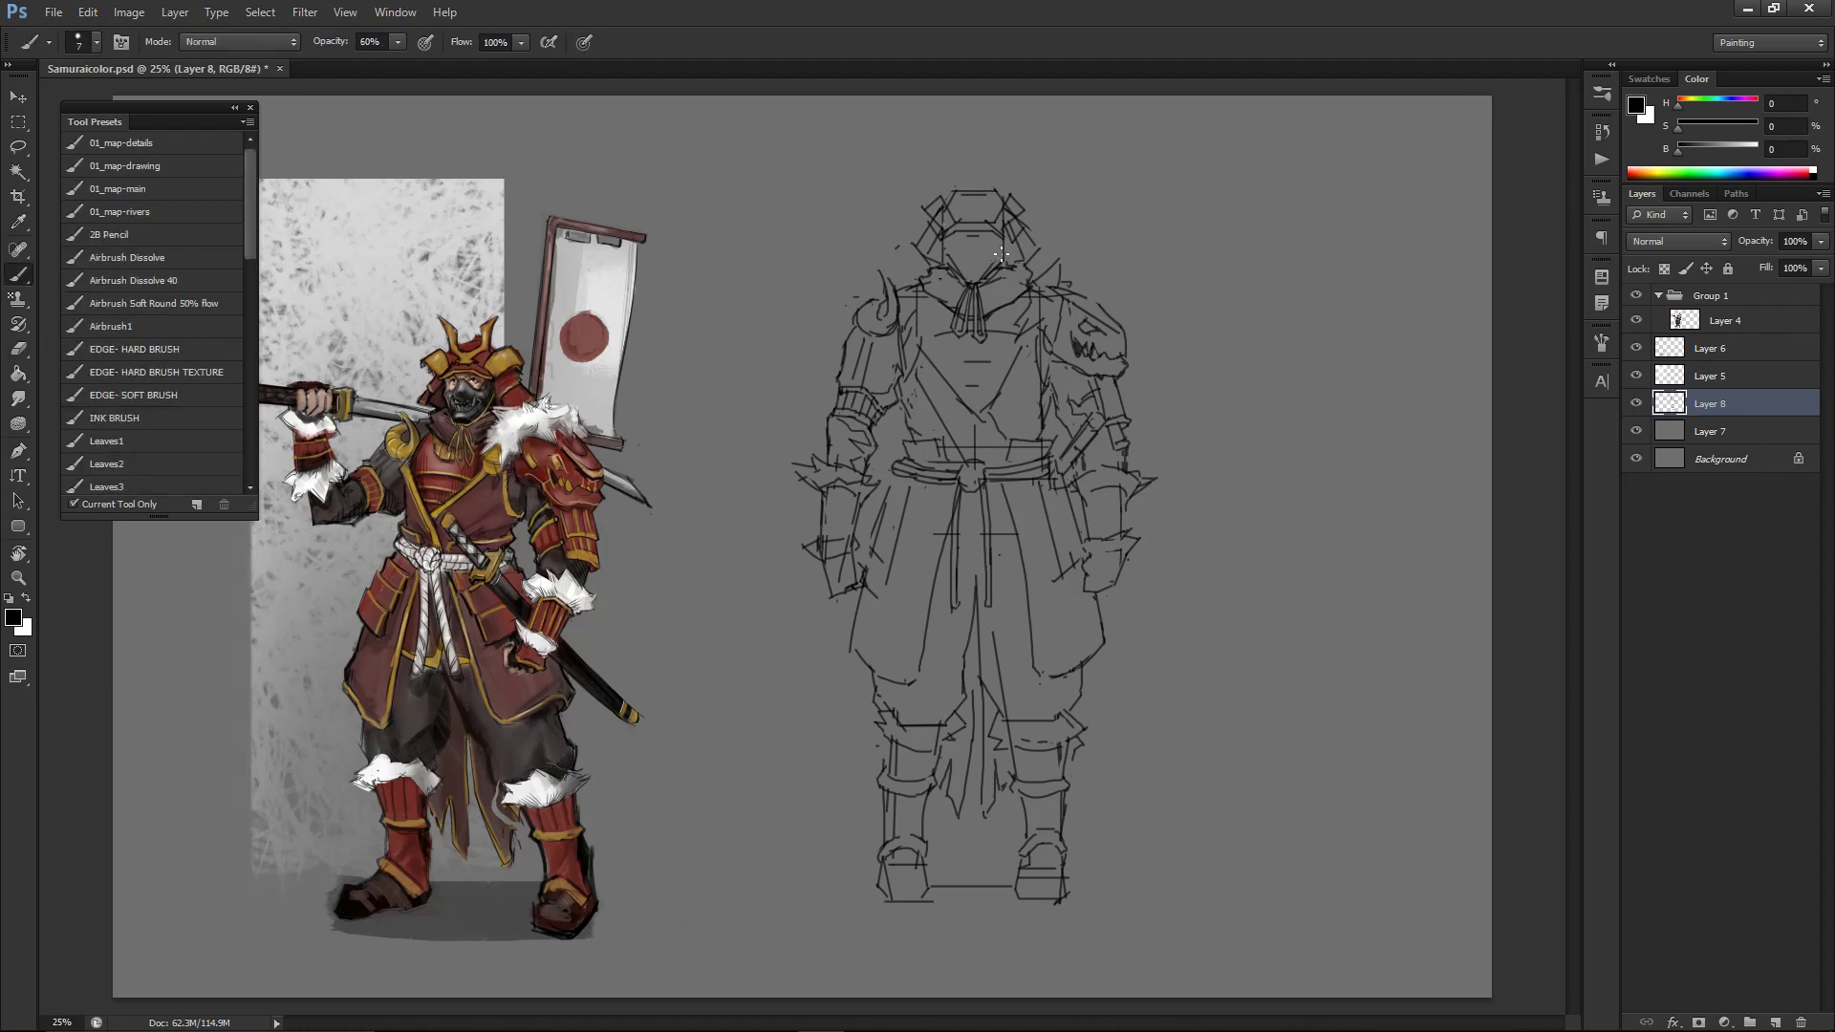
pyautogui.press('e')
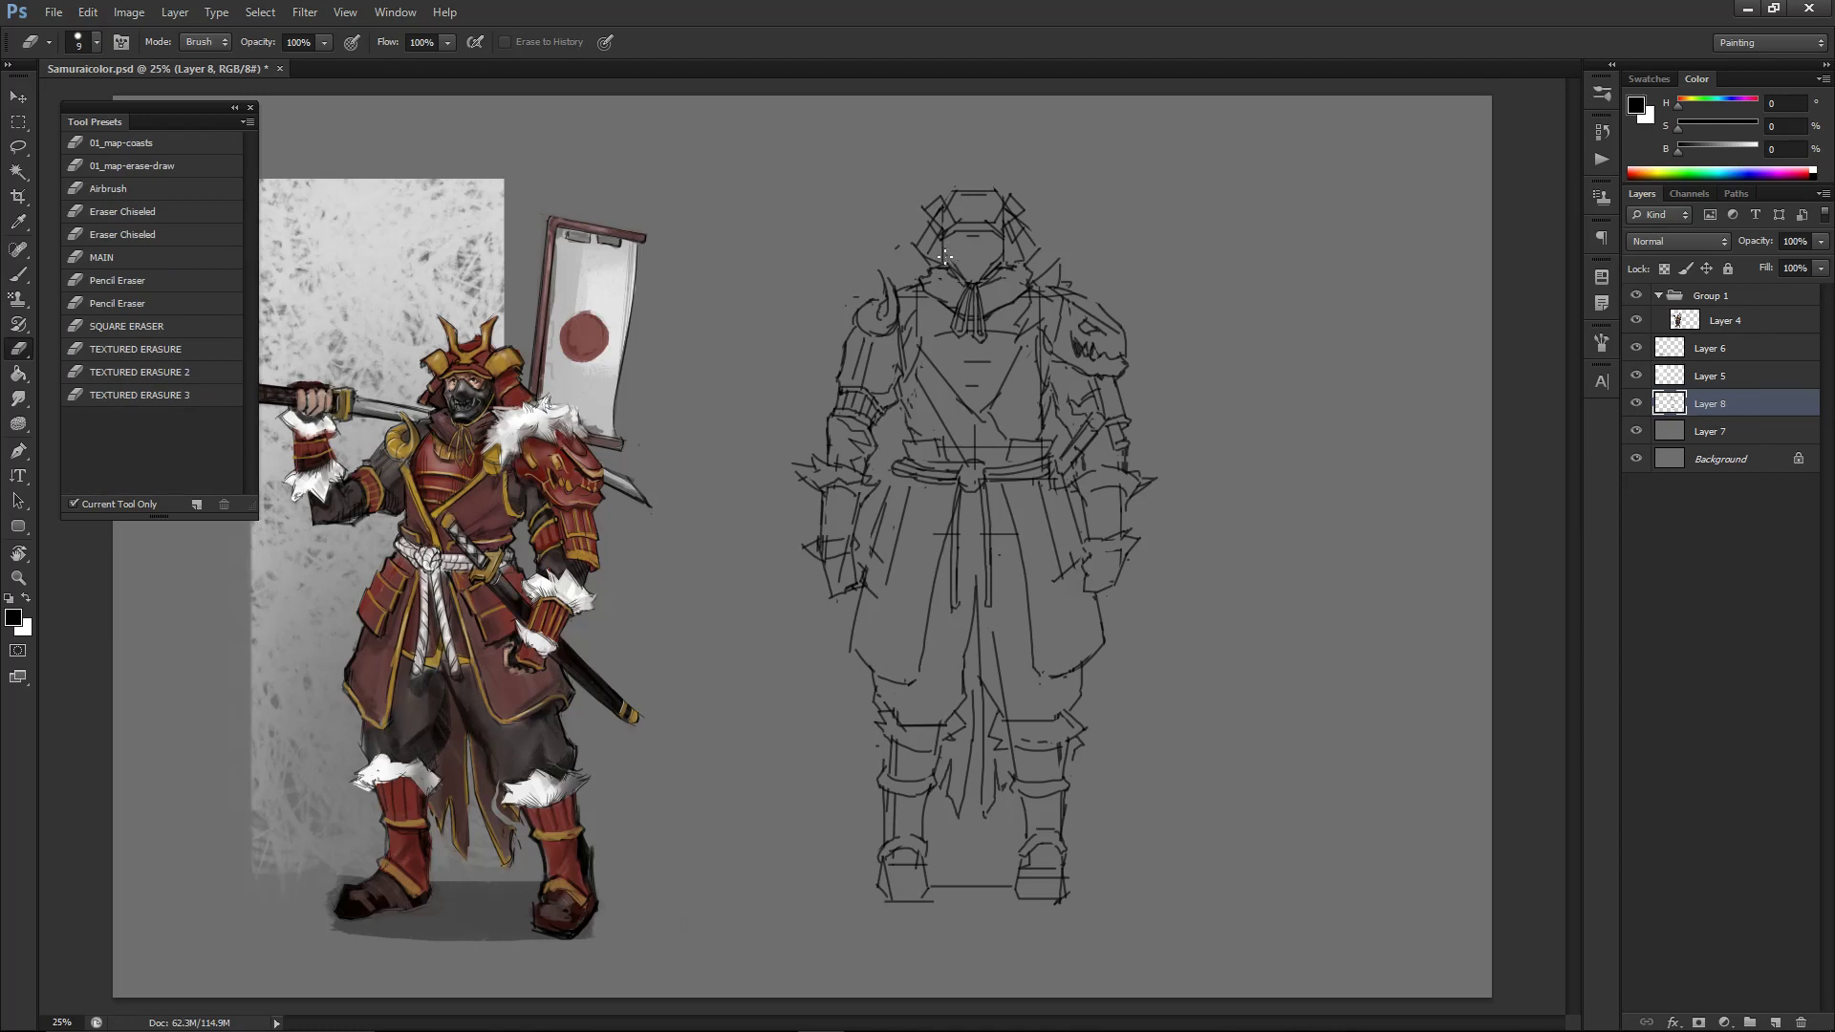
pyautogui.press('b')
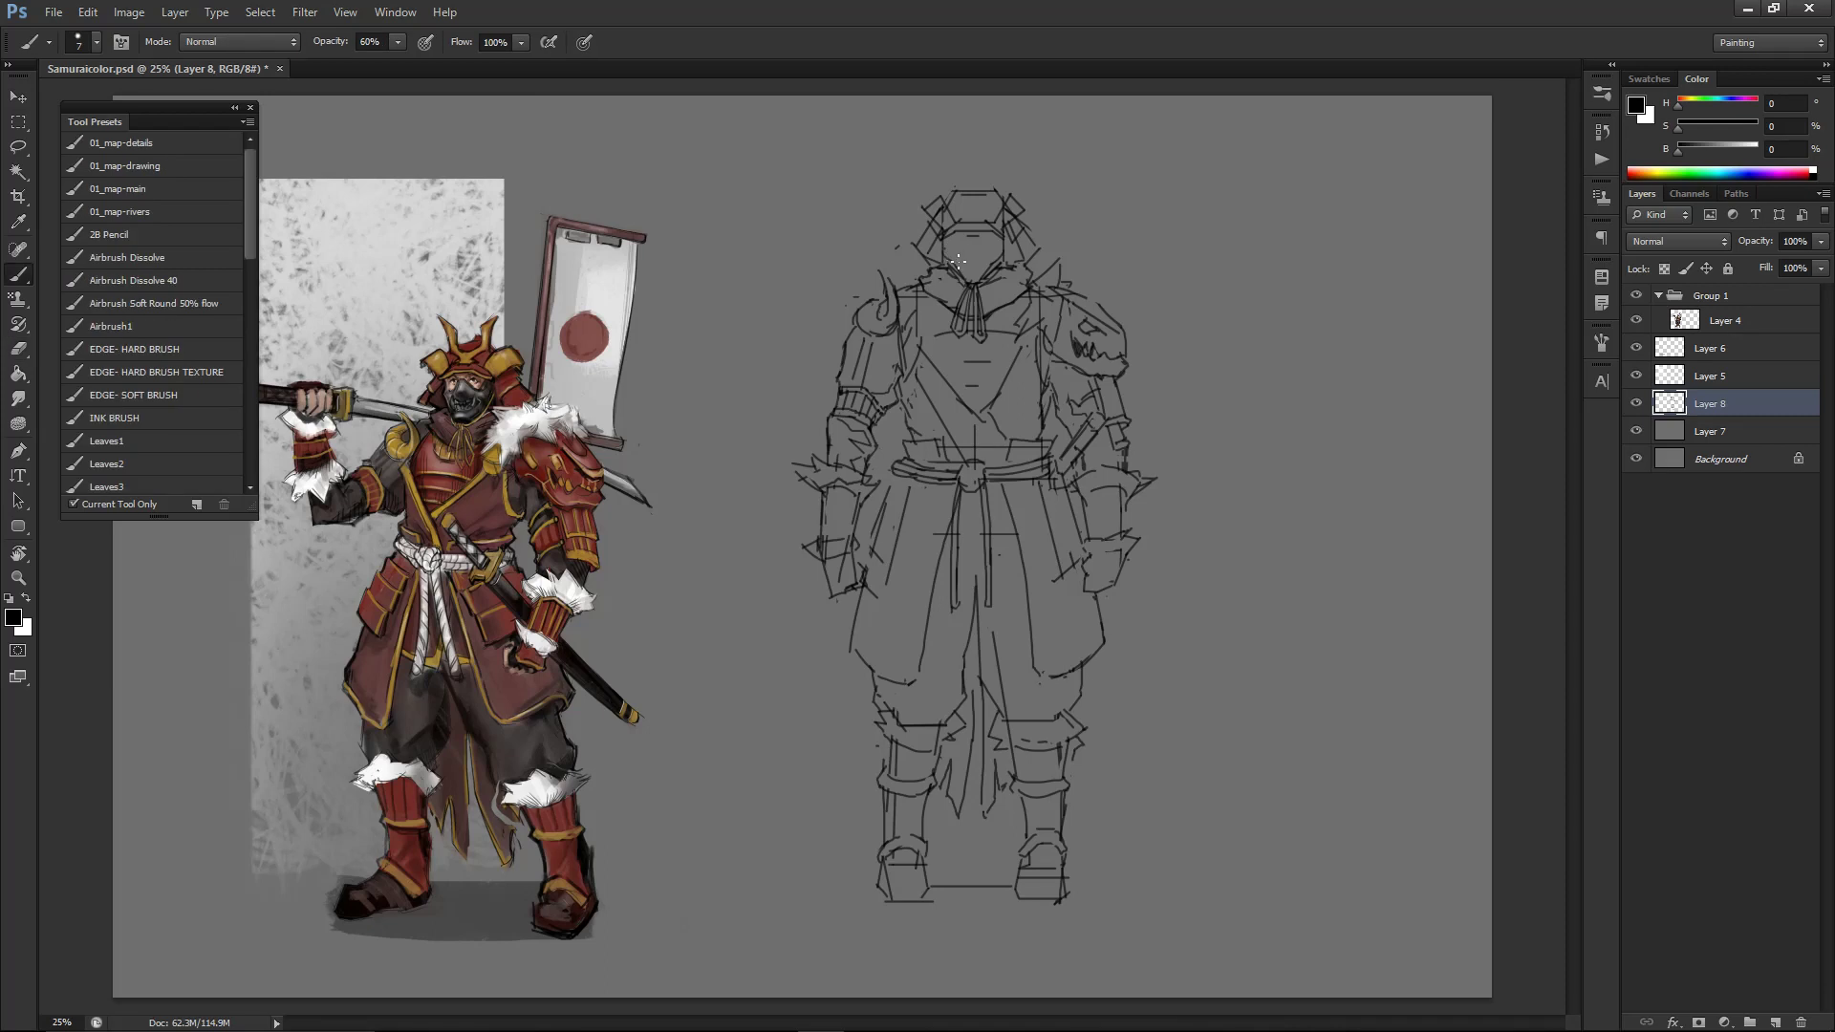
# - Sketch a small mouth in the lower half of the face with a smaller brush and clean up around it
pyautogui.hotkey('ctrl', '+')
pyautogui.moveTo(920, 281); pyautogui.dragTo(941, 428)
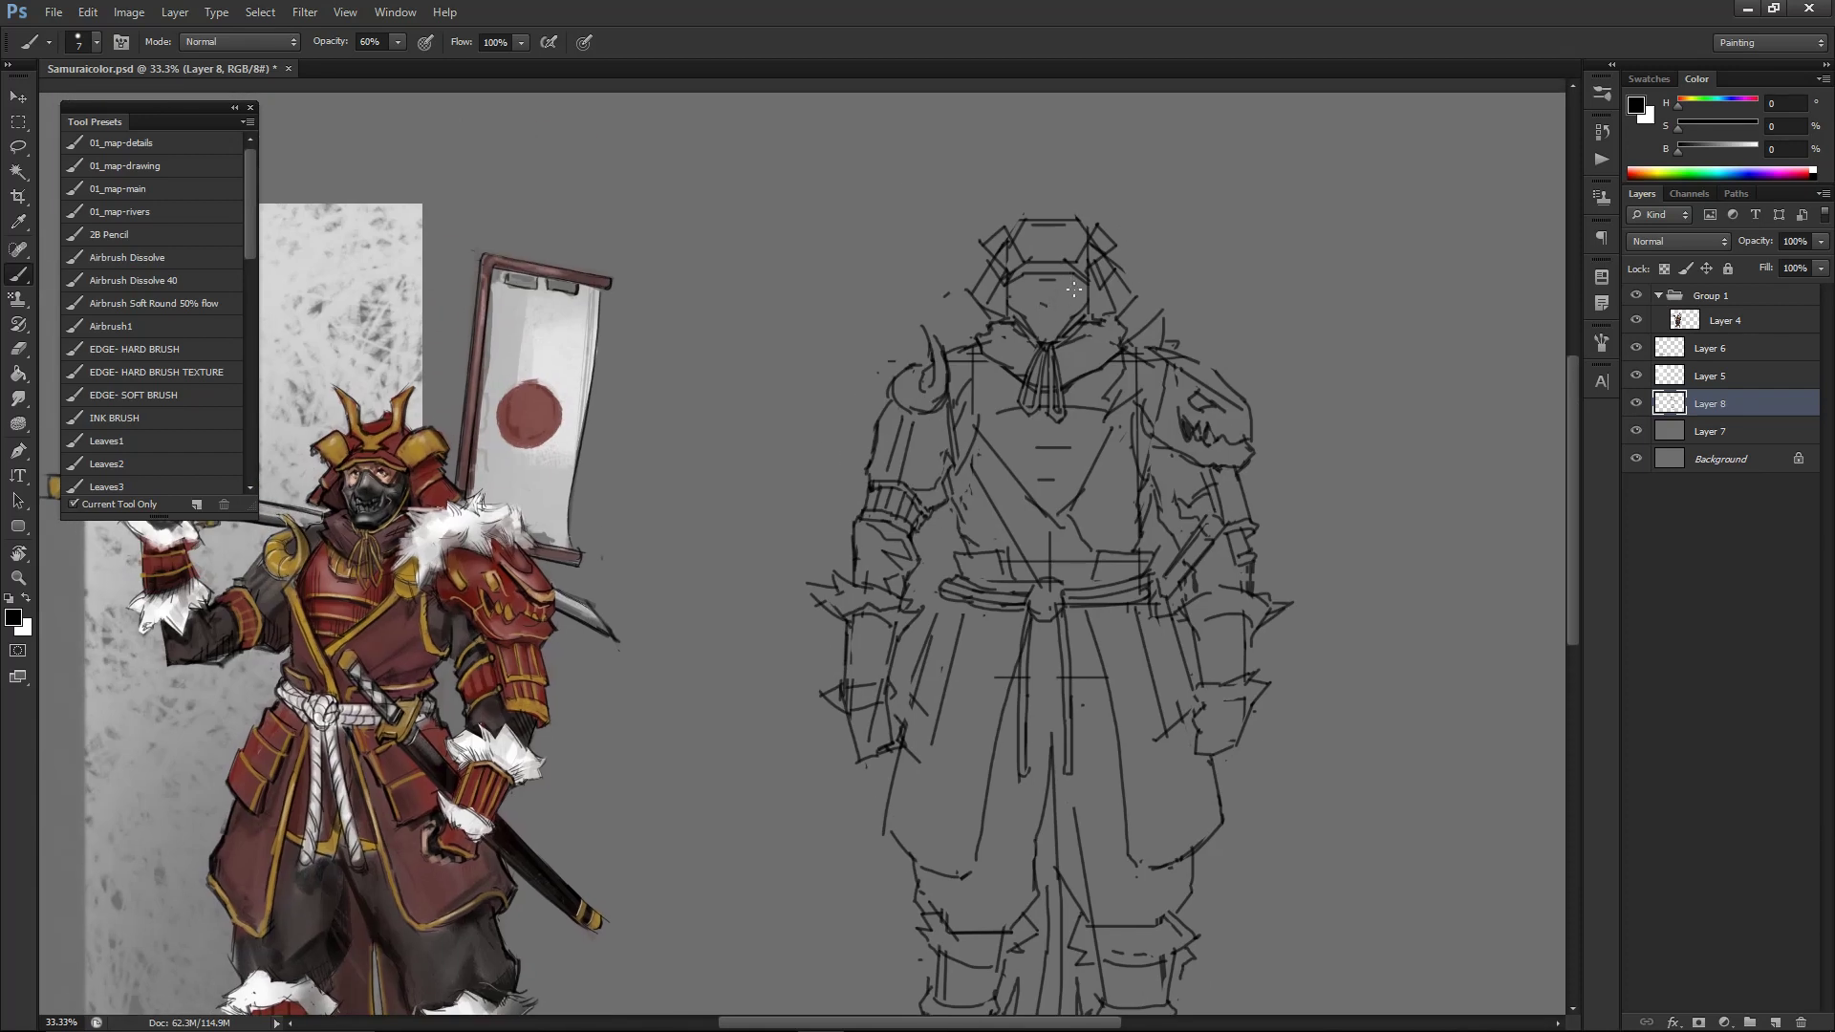
pyautogui.press('[')
pyautogui.moveTo(1034, 307); pyautogui.dragTo(1056, 307)
pyautogui.press('e')
pyautogui.press('b')
pyautogui.press('e')
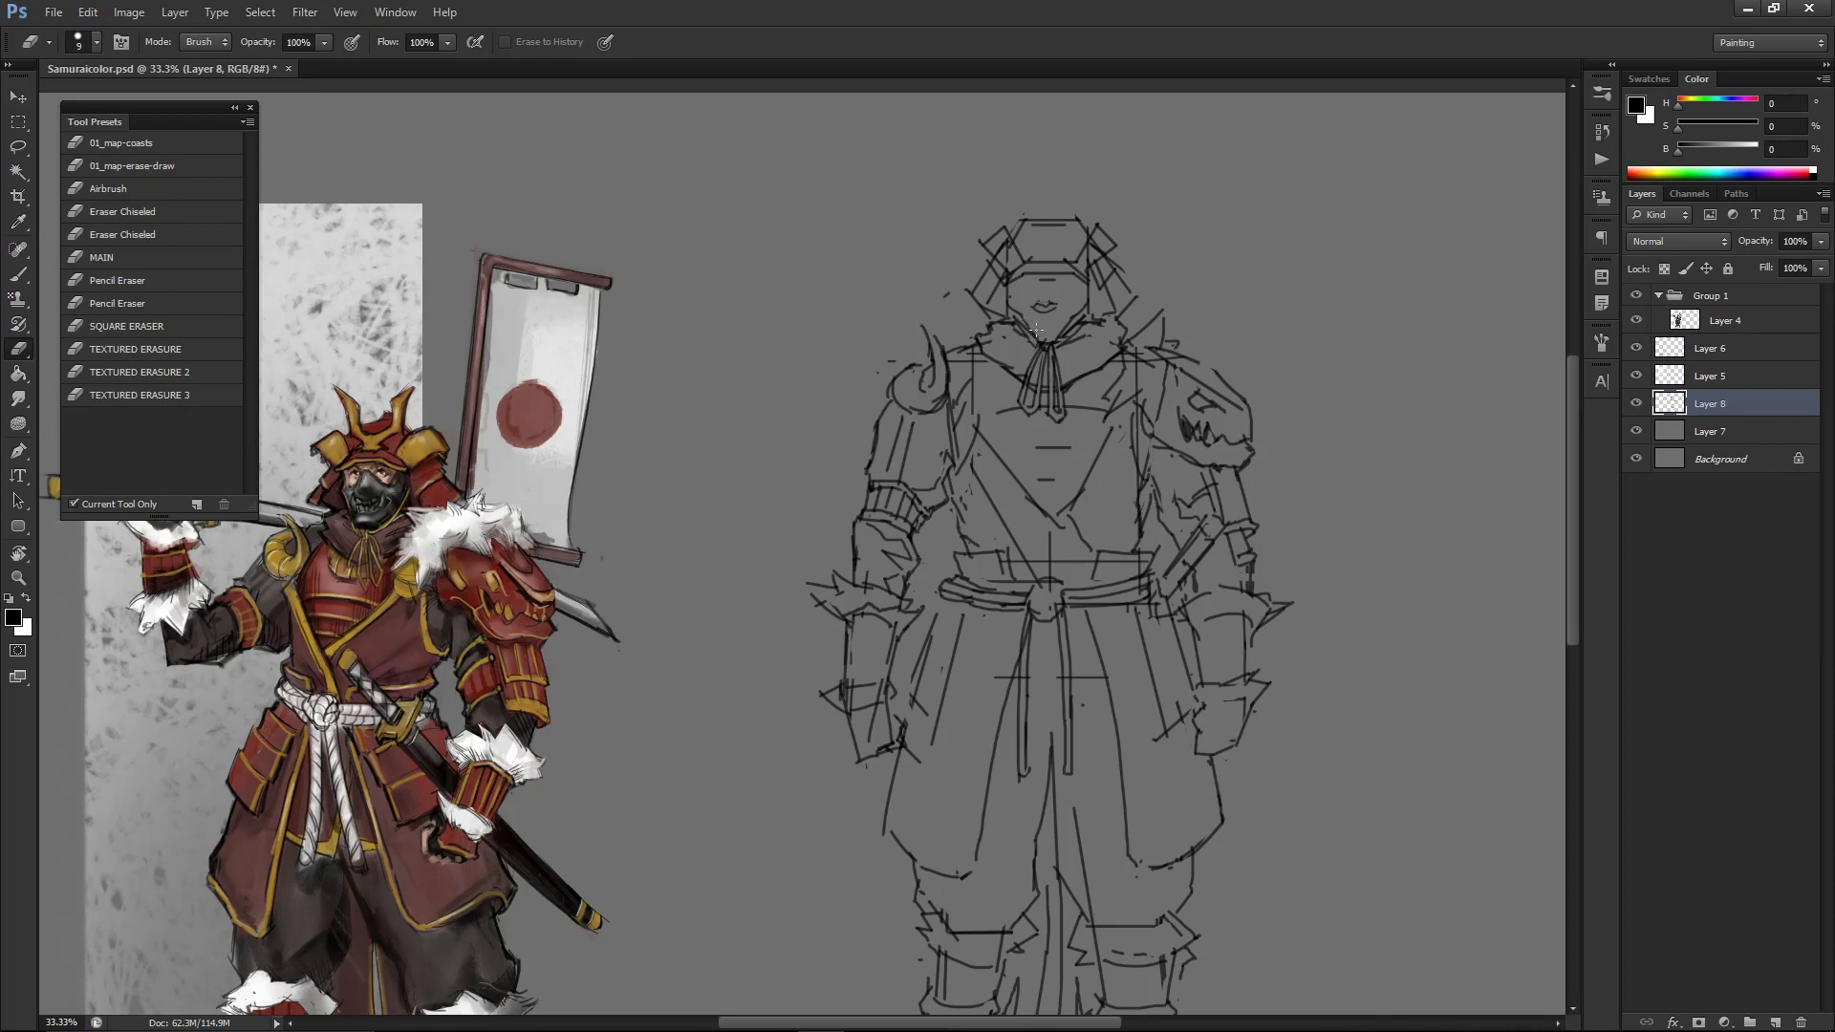
# - Rework the jaw and chin lines below the mouth down to the knot of the neck tie
pyautogui.press('b')
pyautogui.press('e')
pyautogui.press('b')
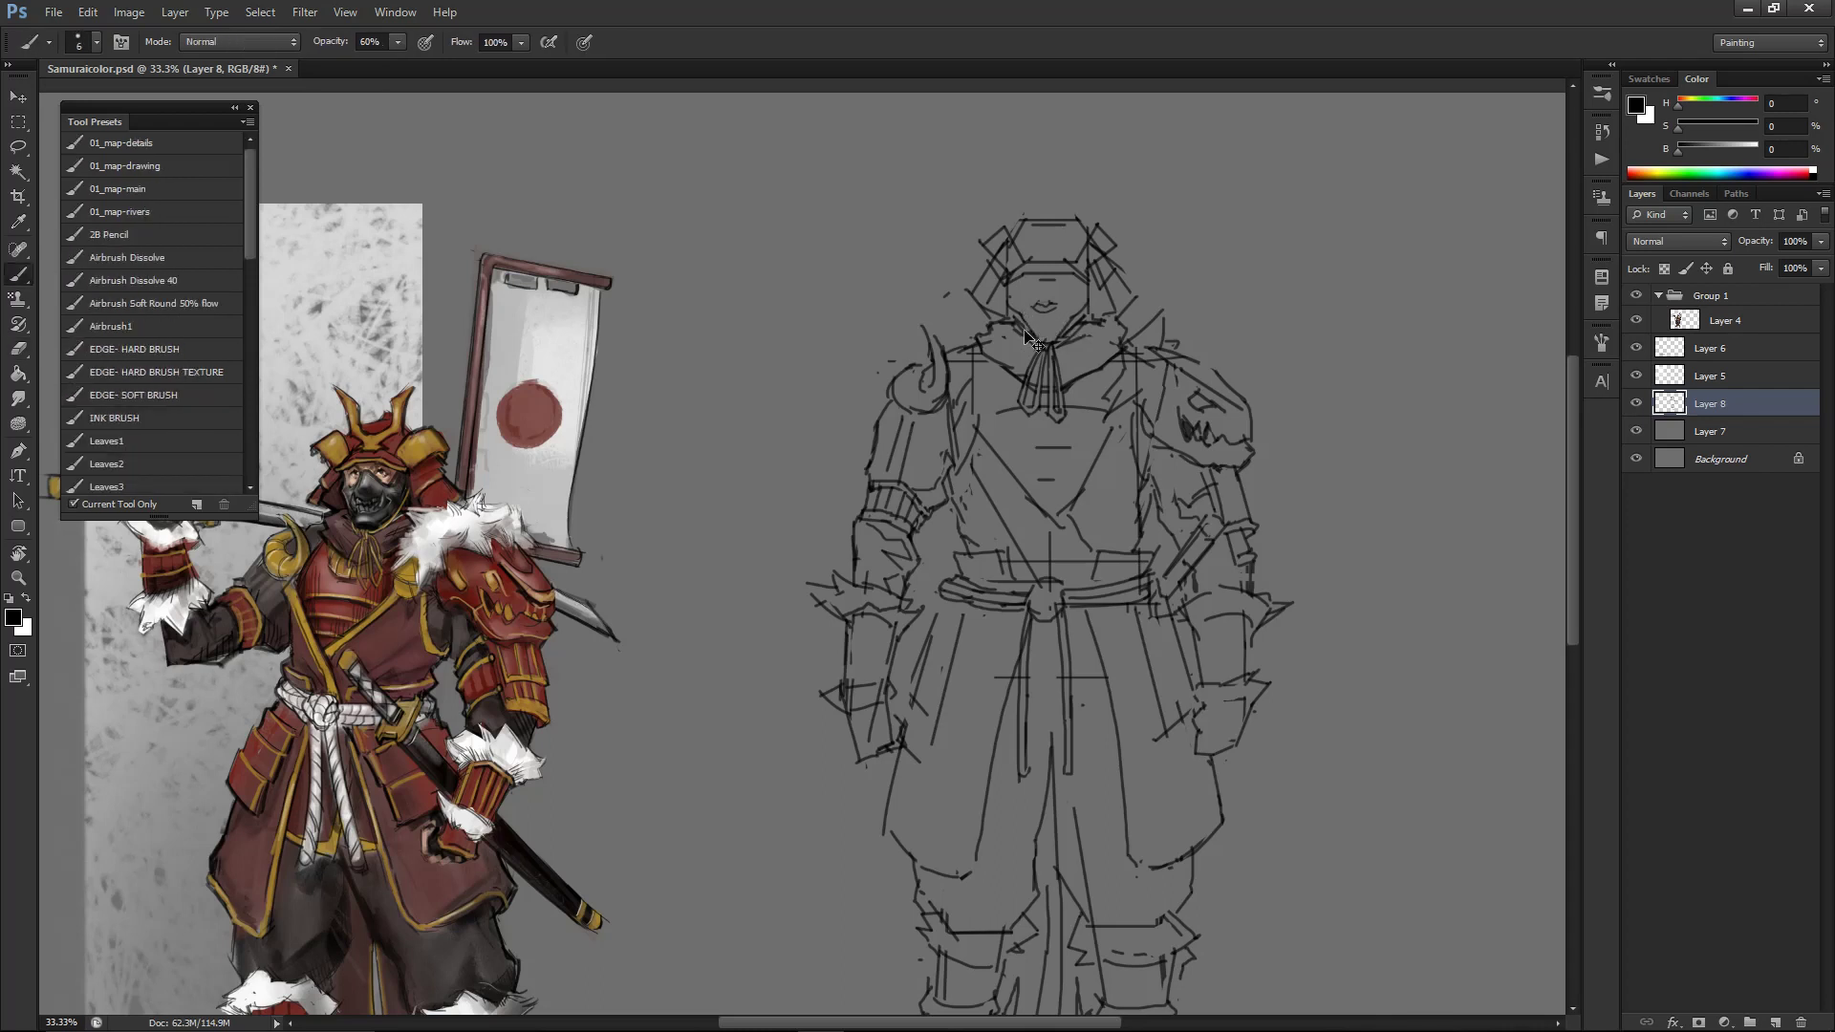
pyautogui.press('e')
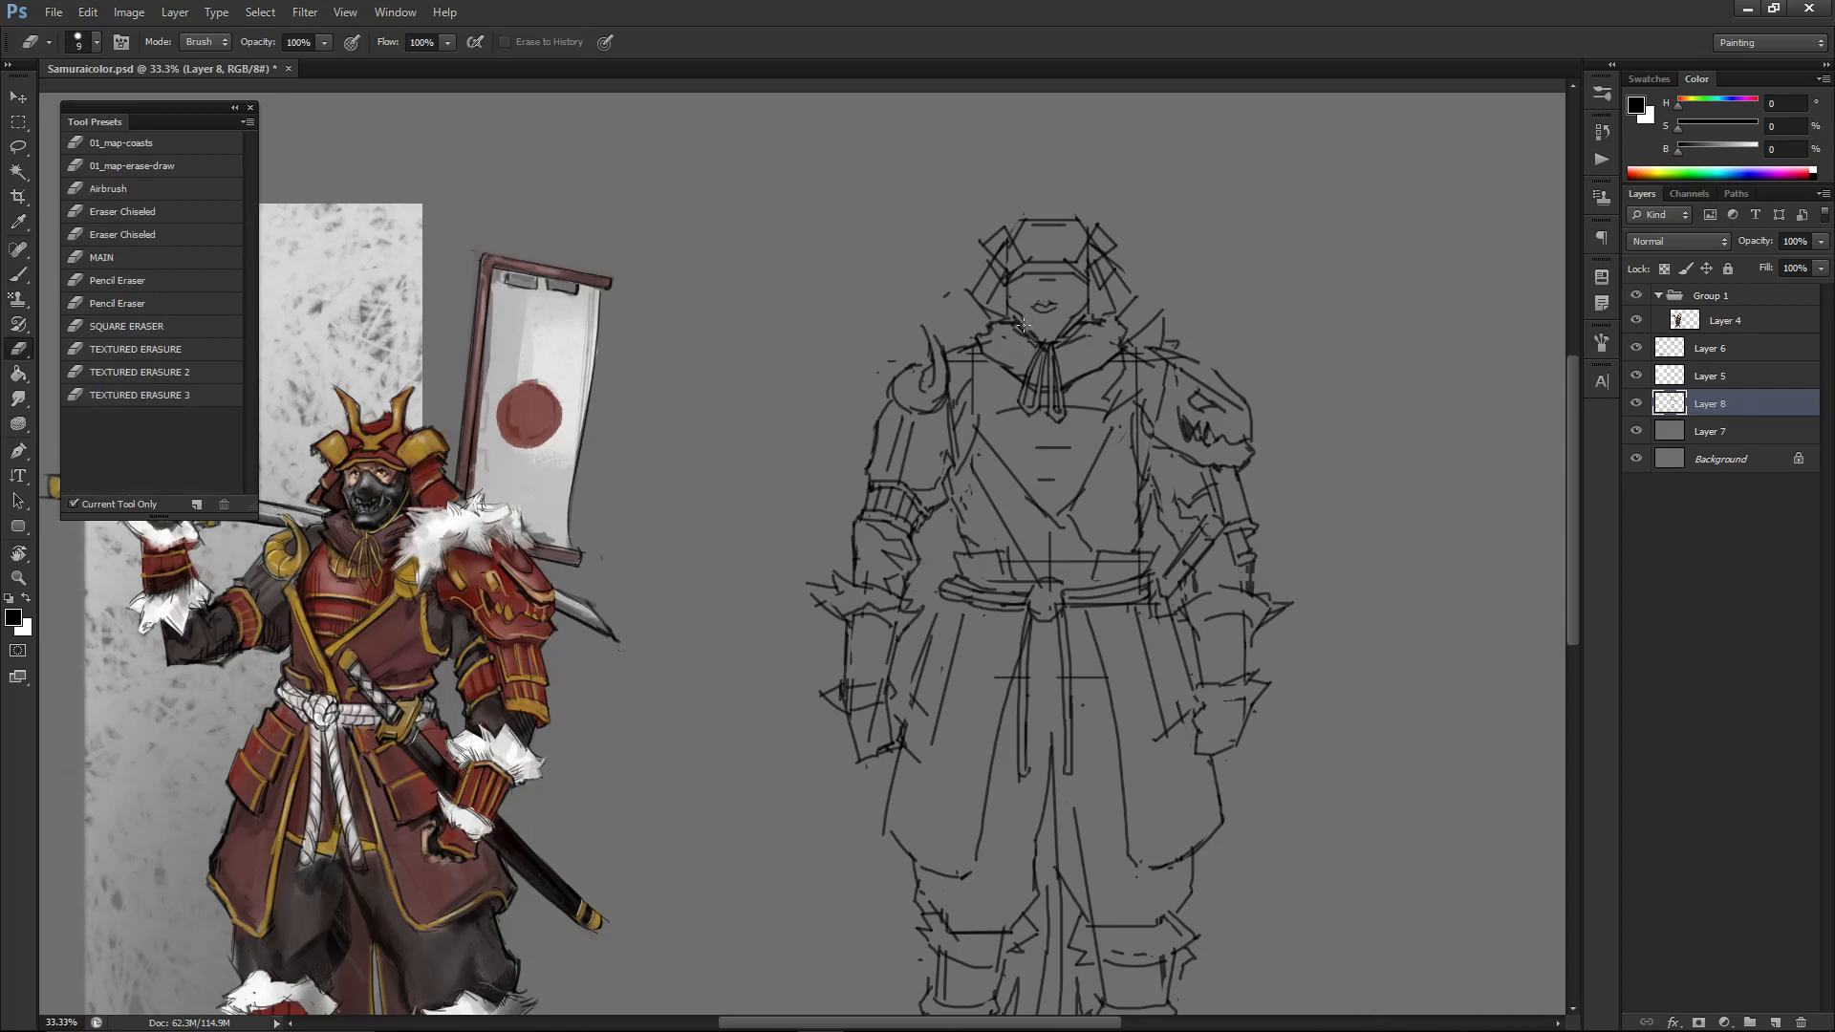
pyautogui.press('b')
pyautogui.press('e')
pyautogui.press('b')
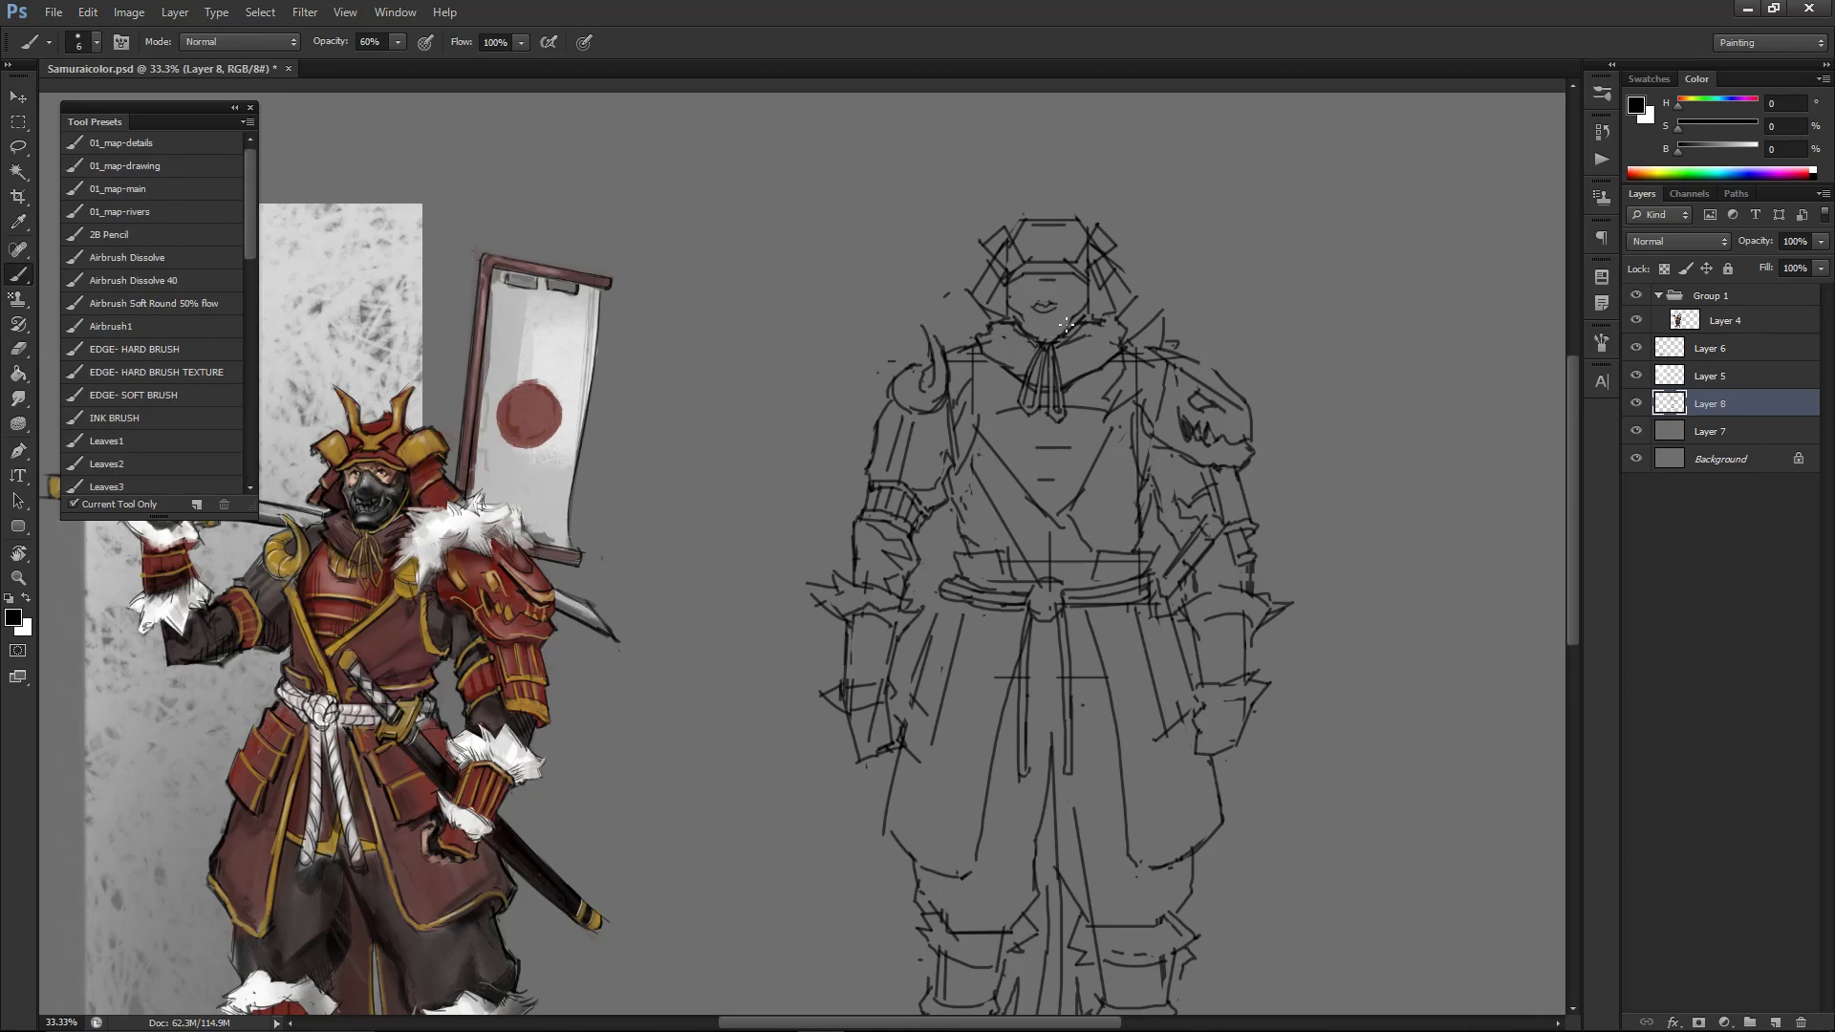
pyautogui.moveTo(1067, 317); pyautogui.dragTo(1035, 328)
# - Refine the mask's mouth and chin contours up close with short brush strokes and eraser touches
pyautogui.hotkey('ctrl', '+')
pyautogui.moveTo(1033, 464); pyautogui.dragTo(1026, 516)
pyautogui.press('e')
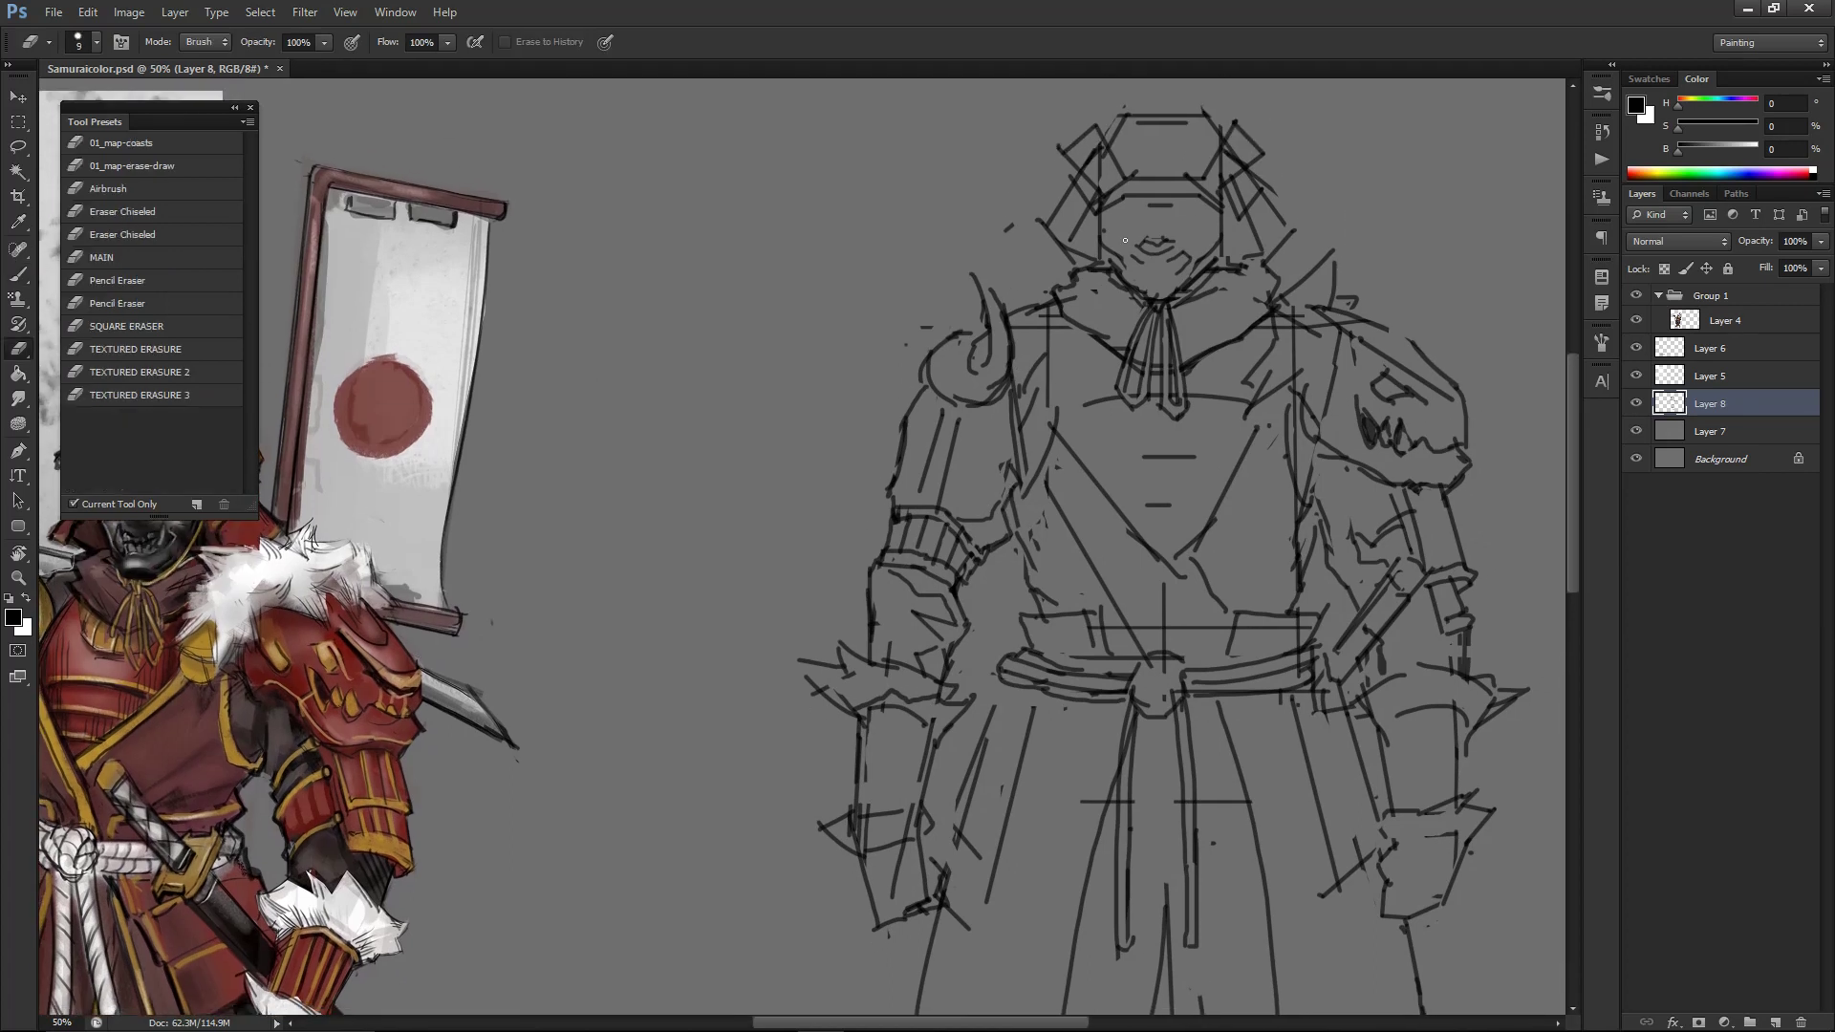
pyautogui.press('b')
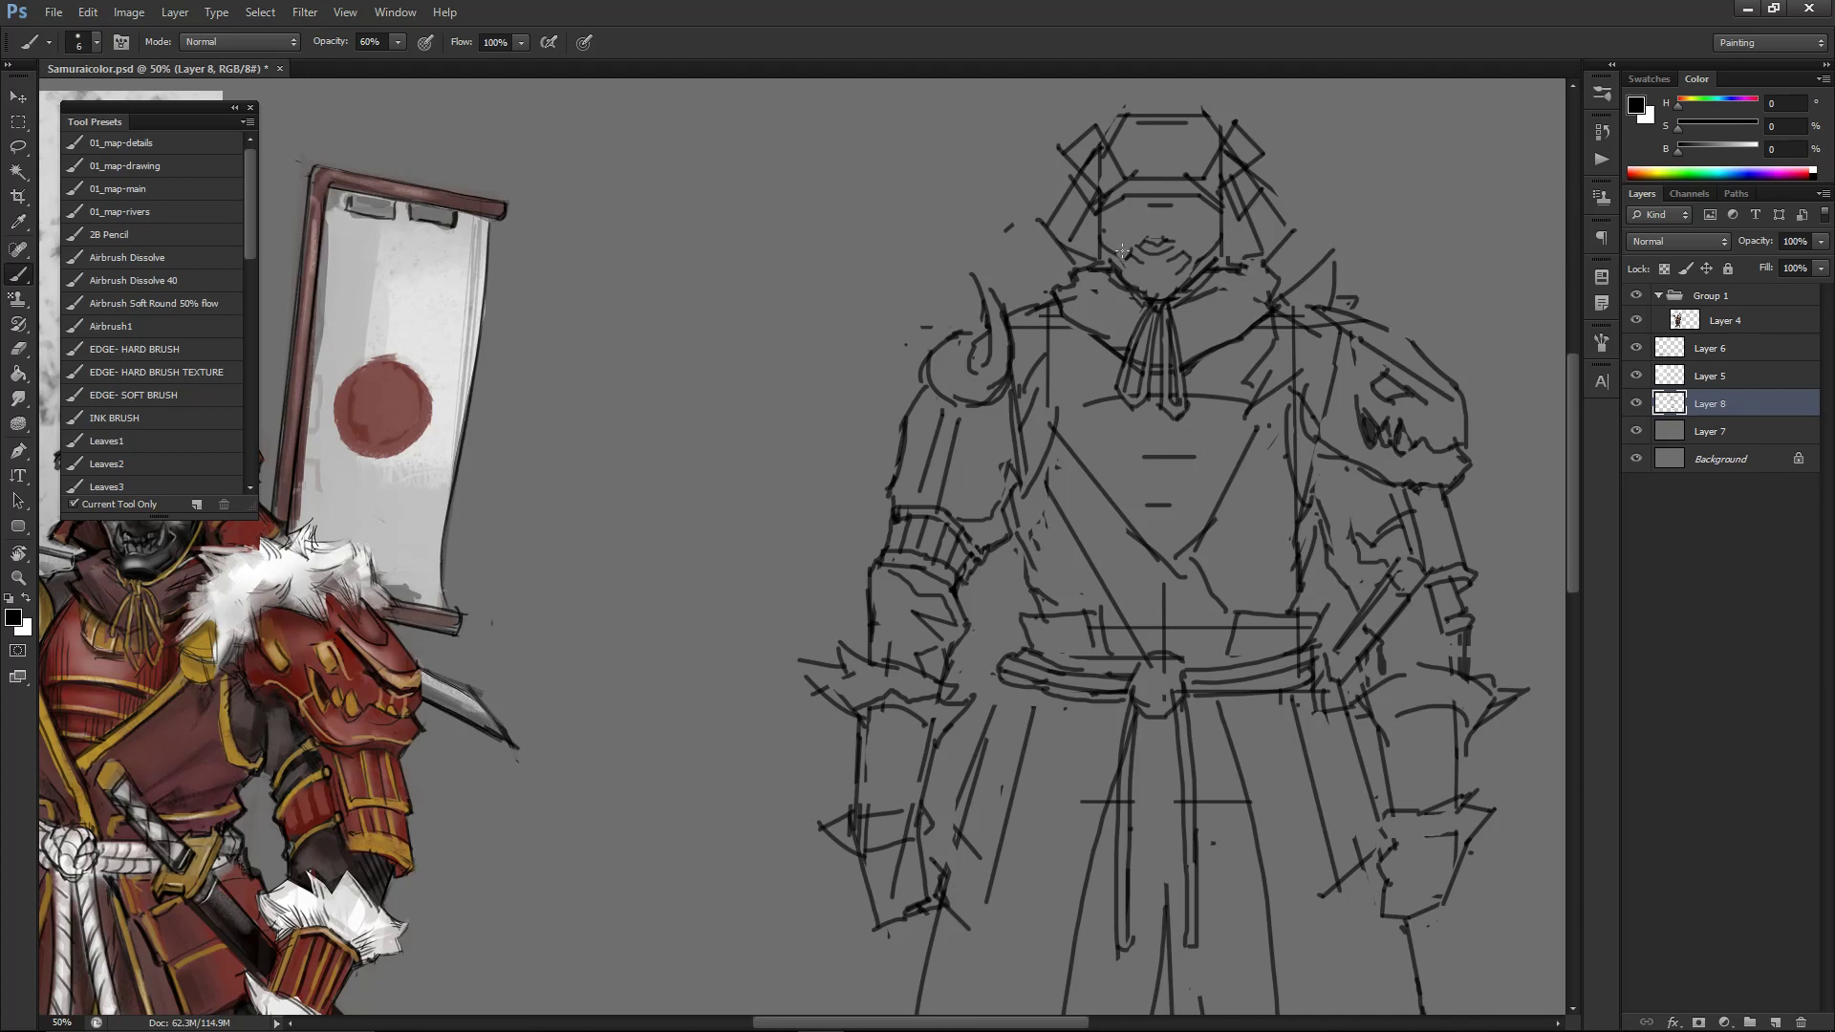
pyautogui.moveTo(1148, 285); pyautogui.dragTo(1218, 299)
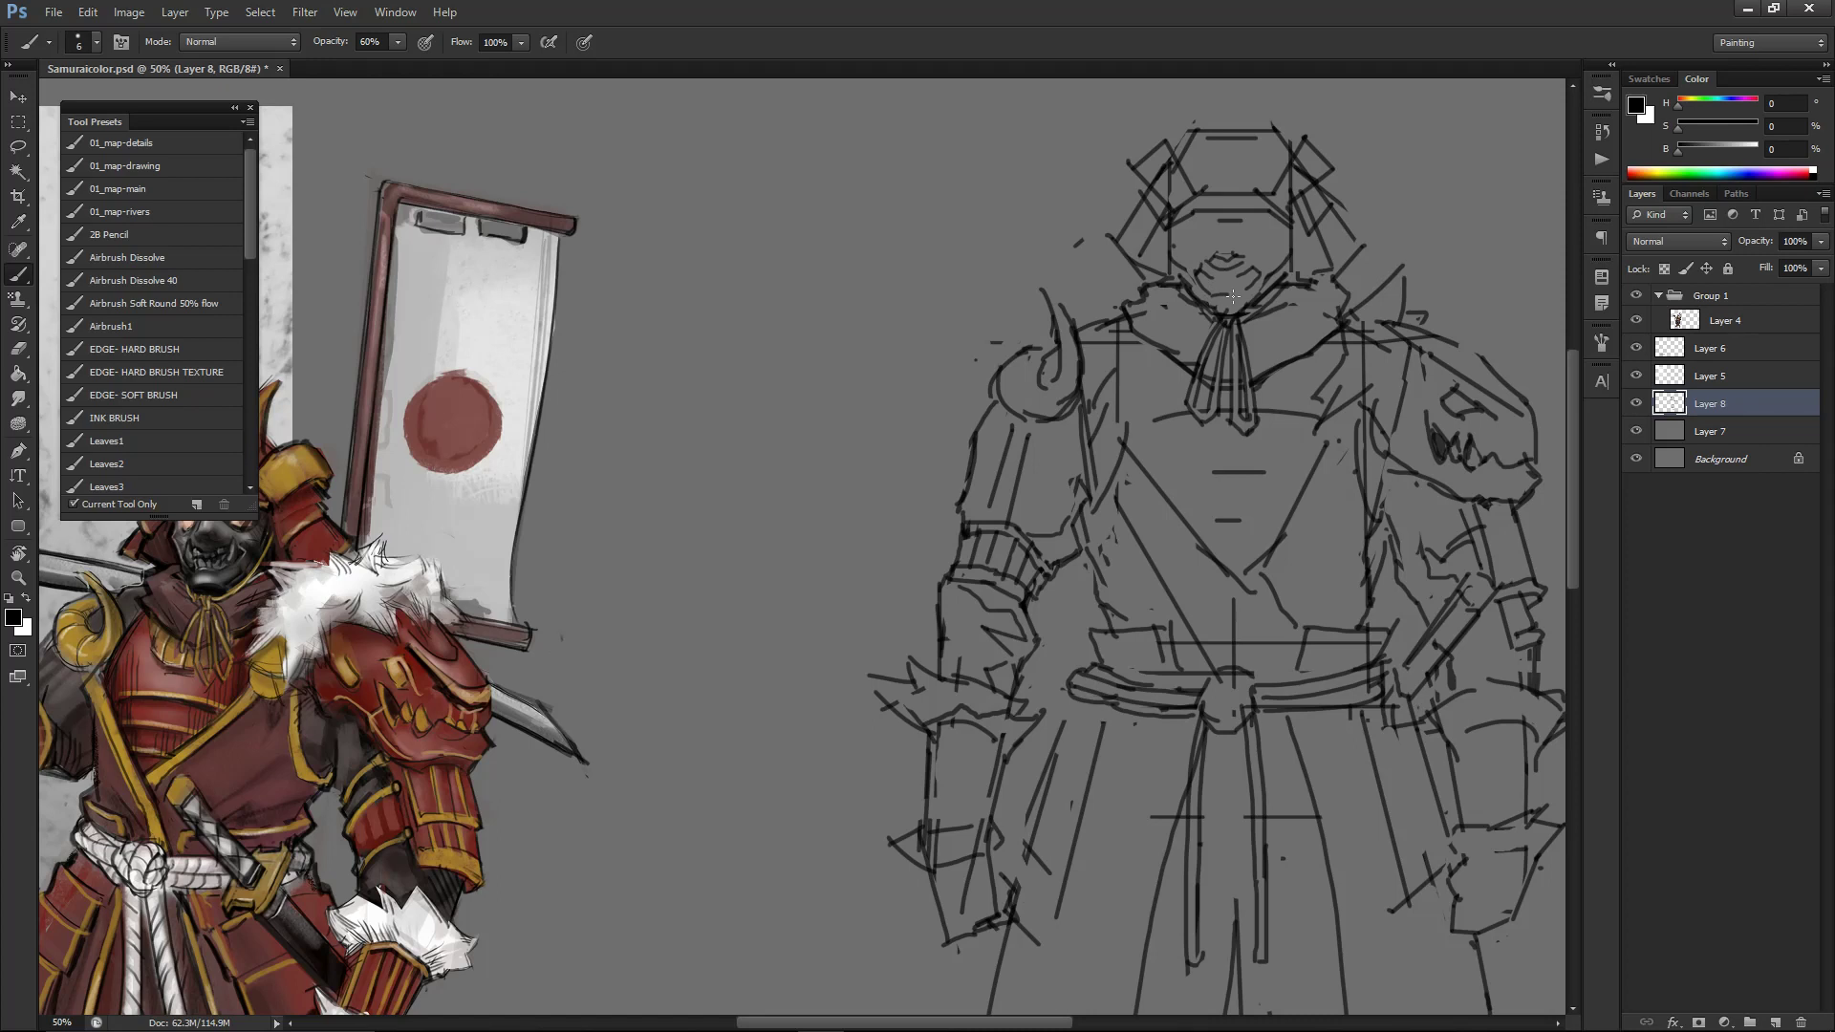
pyautogui.moveTo(1216, 294); pyautogui.dragTo(1251, 287)
pyautogui.press('e')
pyautogui.press('b')
# - Lasso the mask's mouth, adjust it with Free Transform and deselect it
pyautogui.press('l')
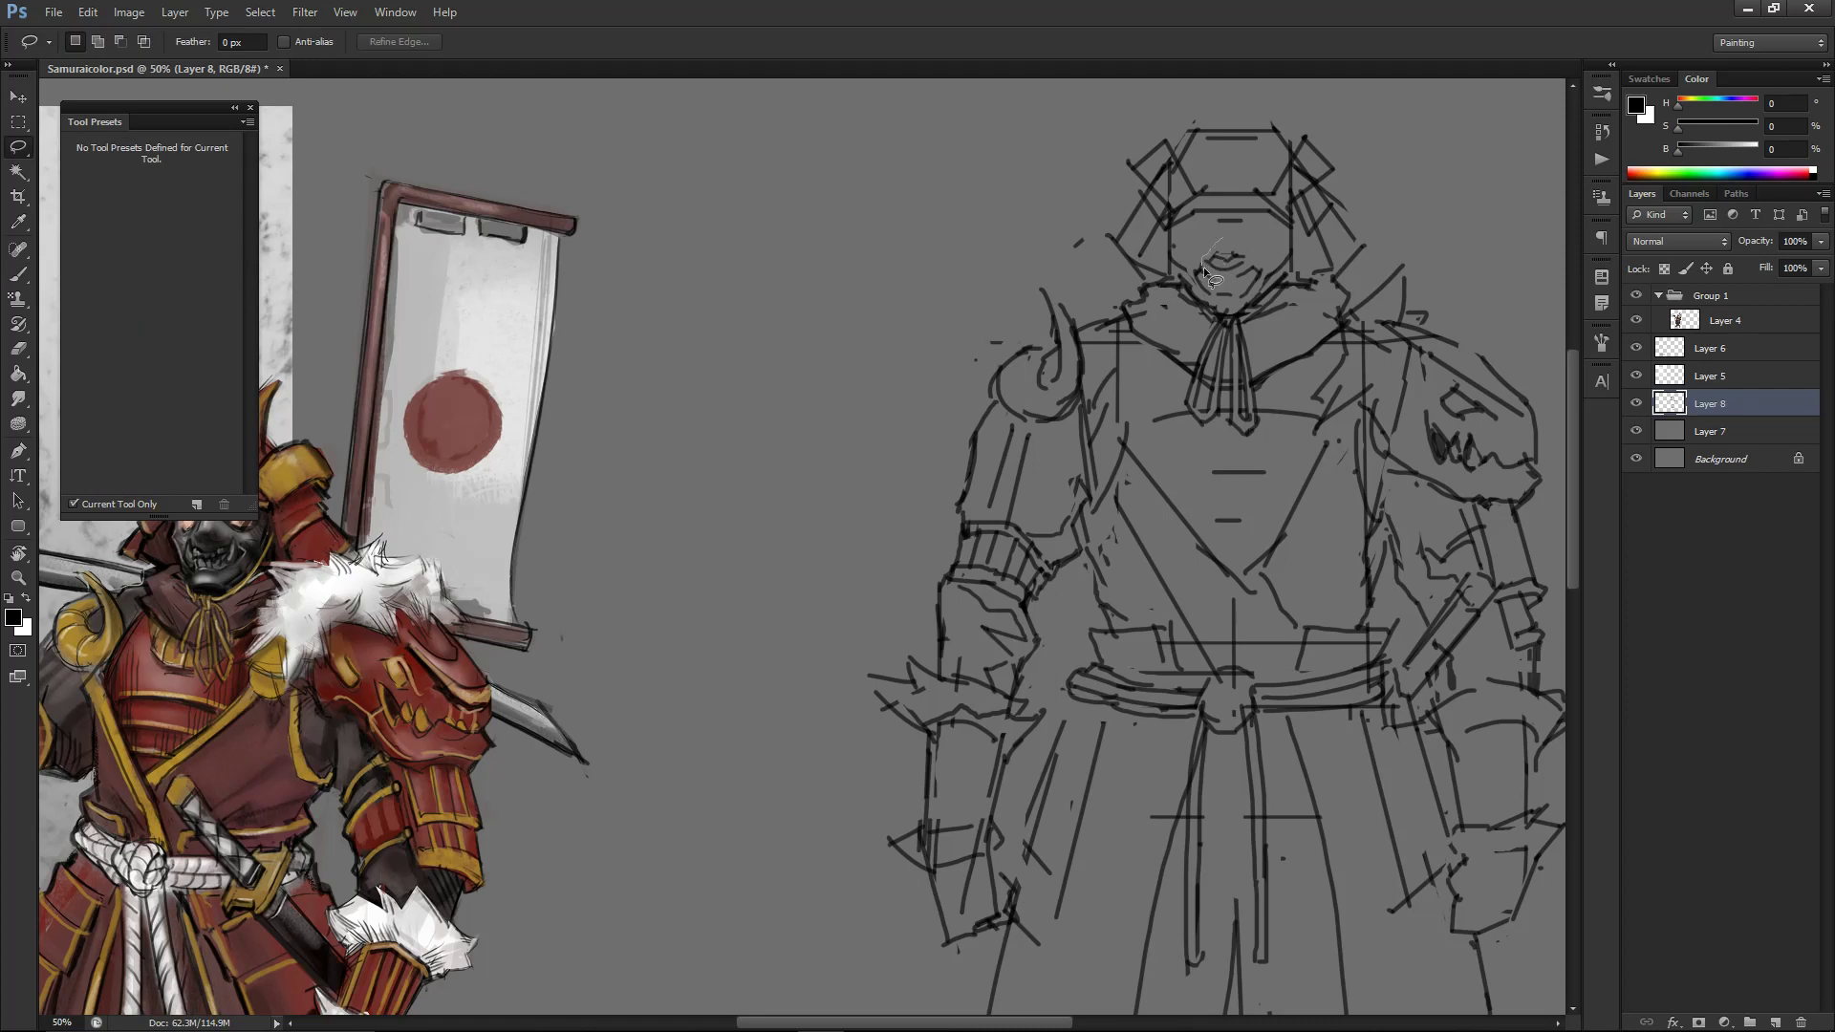
pyautogui.moveTo(1229, 235); pyautogui.dragTo(1232, 238)
pyautogui.hotkey('ctrl', 't')
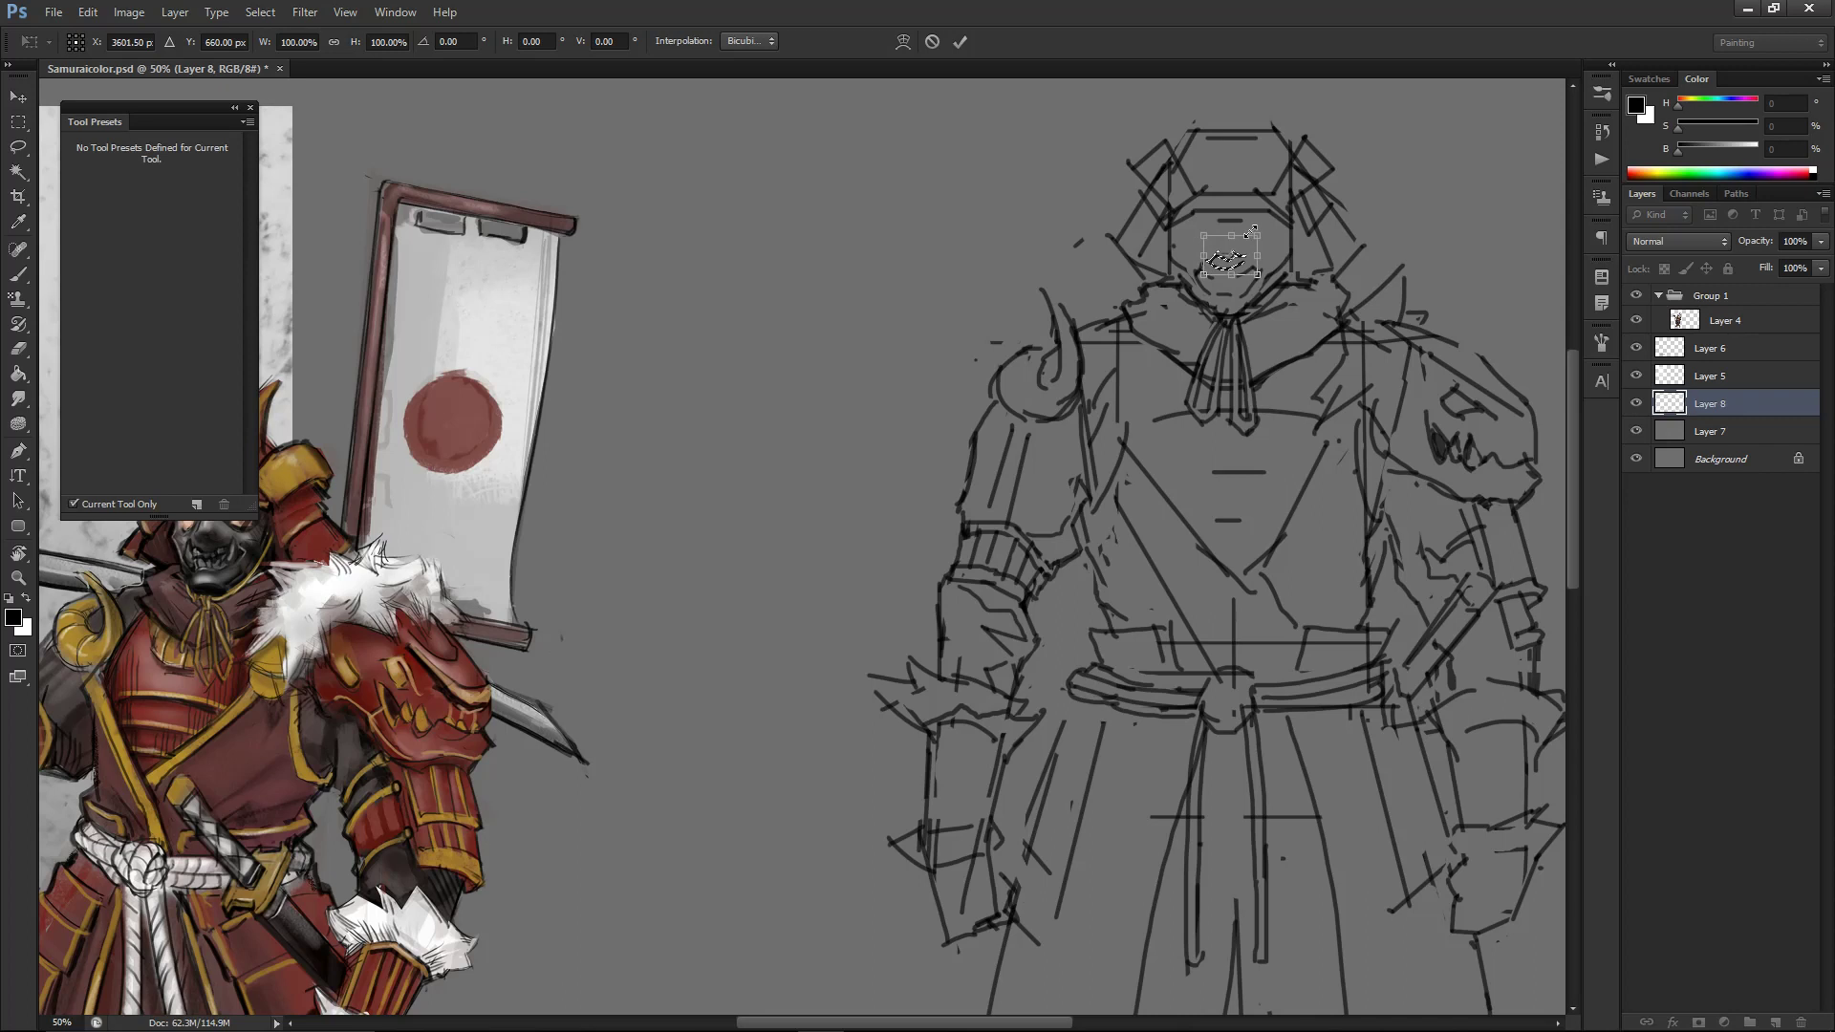
pyautogui.press('Return')
pyautogui.hotkey('ctrl', 'd')
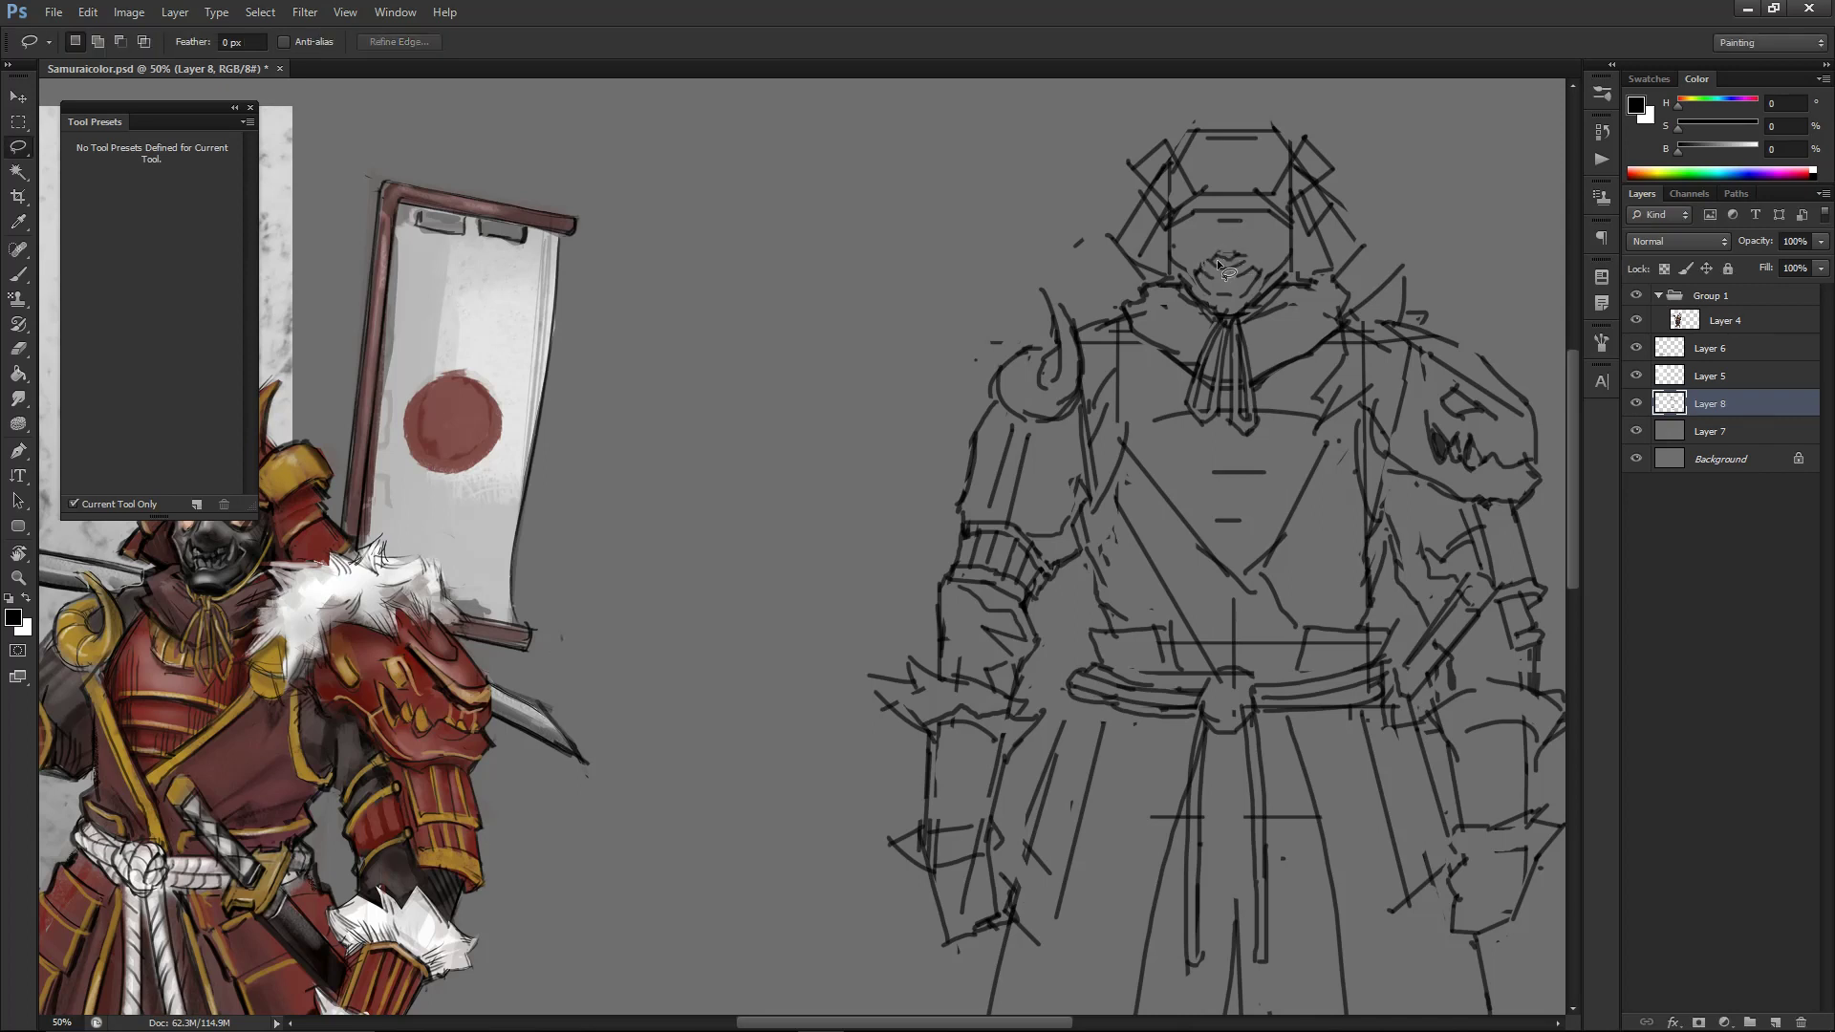
# - Clean up the mask's mouth contour and redraw its left corner with alternating brush and eraser touches
pyautogui.press('e')
pyautogui.press('b')
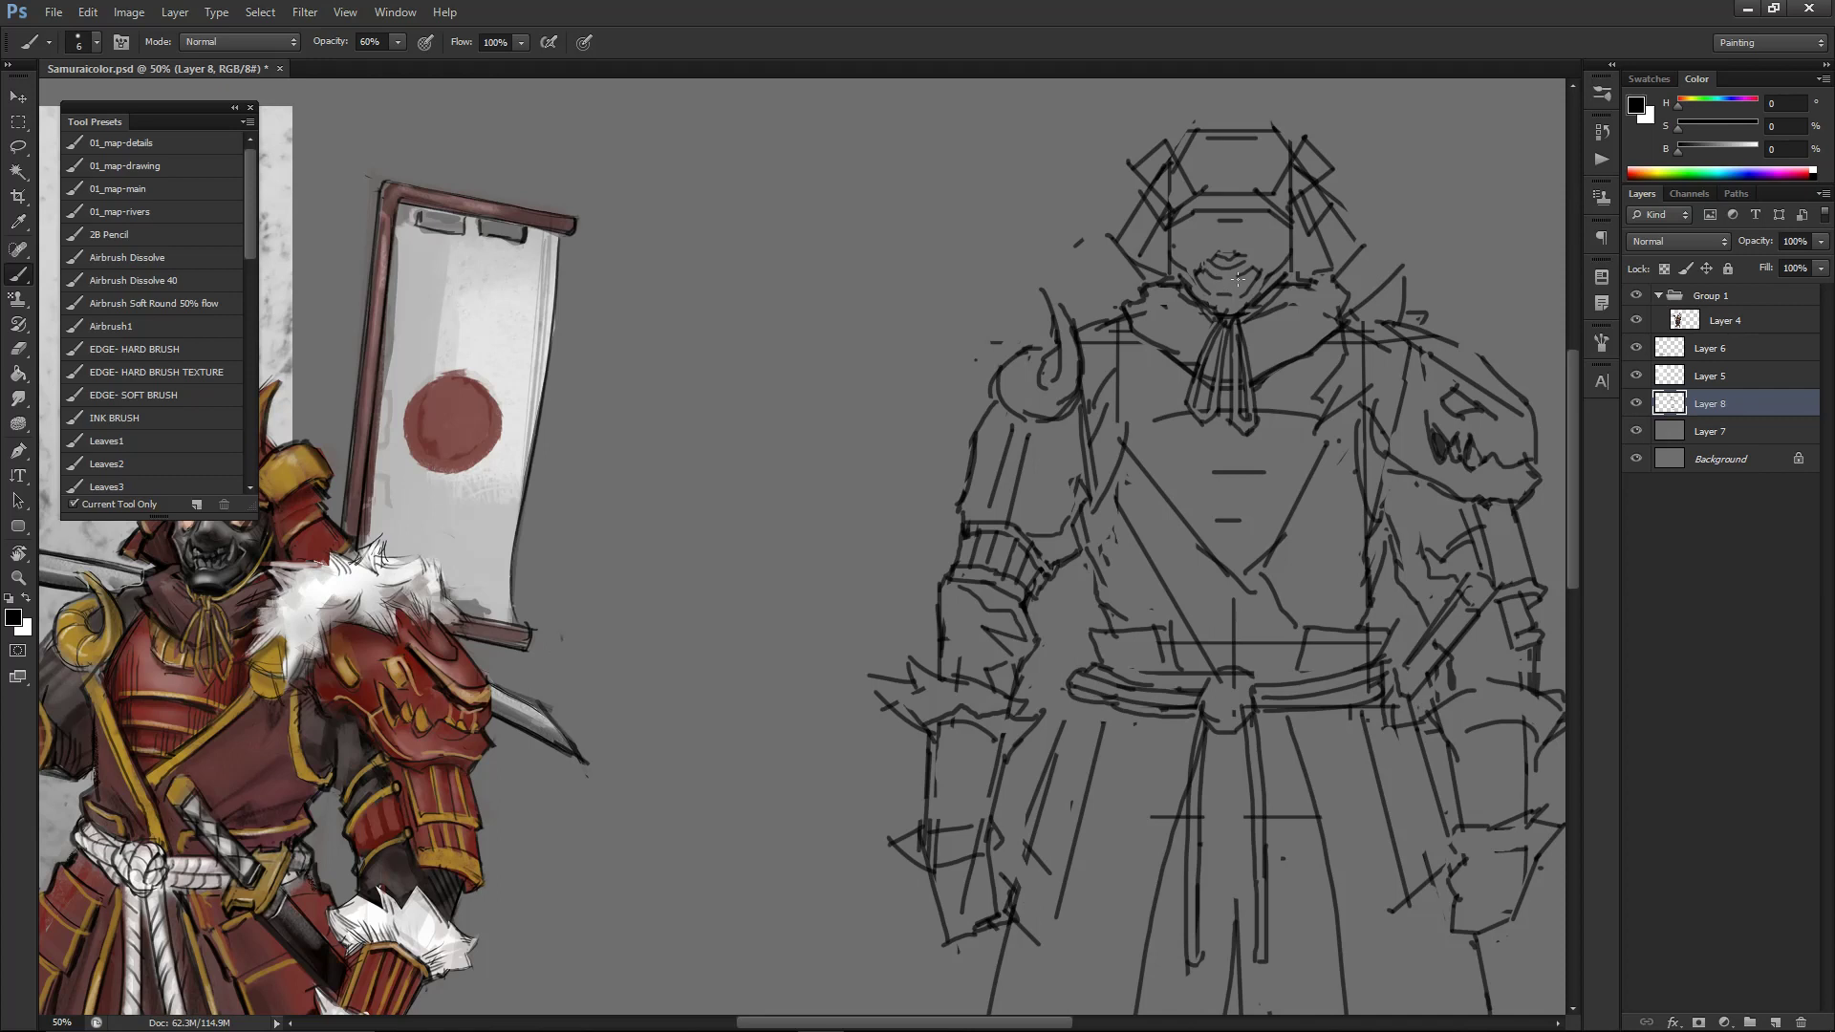
pyautogui.press('e')
pyautogui.press('b')
pyautogui.press('e')
pyautogui.press('b')
pyautogui.moveTo(1204, 270); pyautogui.dragTo(1213, 281)
pyautogui.press('e')
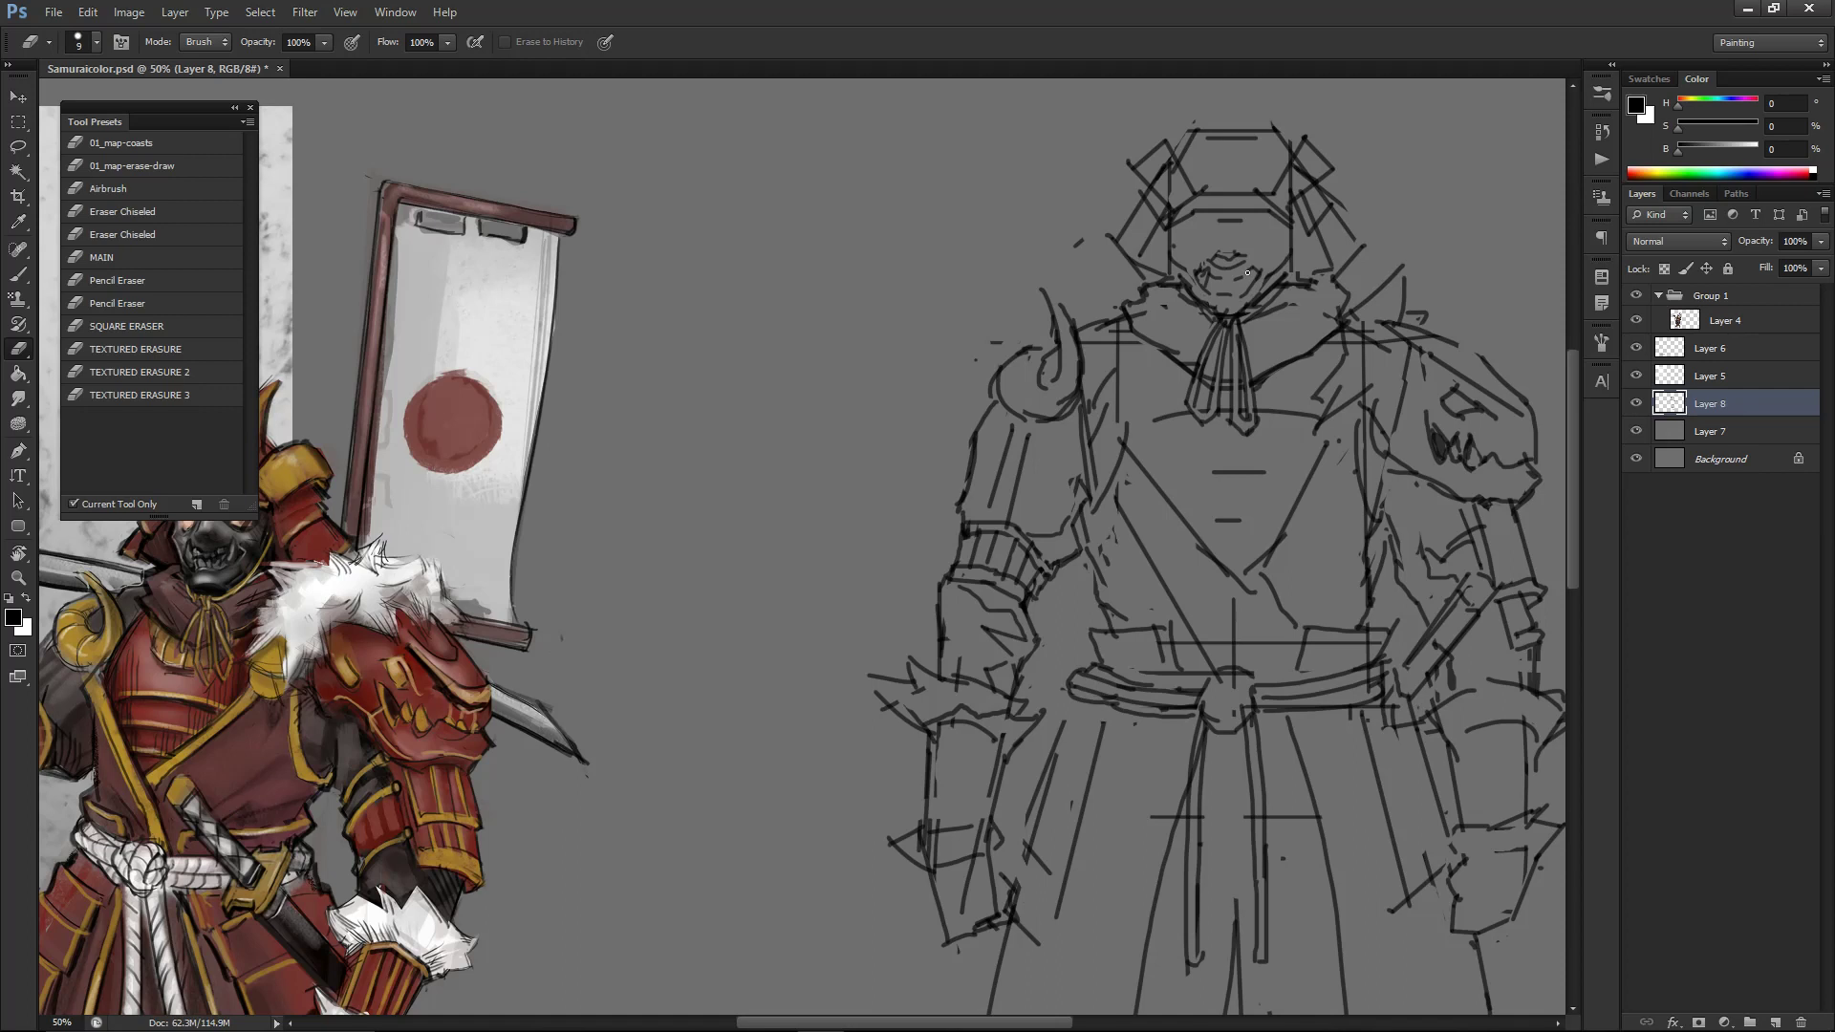
# - Add fang and lip lines across the mask's mouth with a smaller brush
pyautogui.press('b')
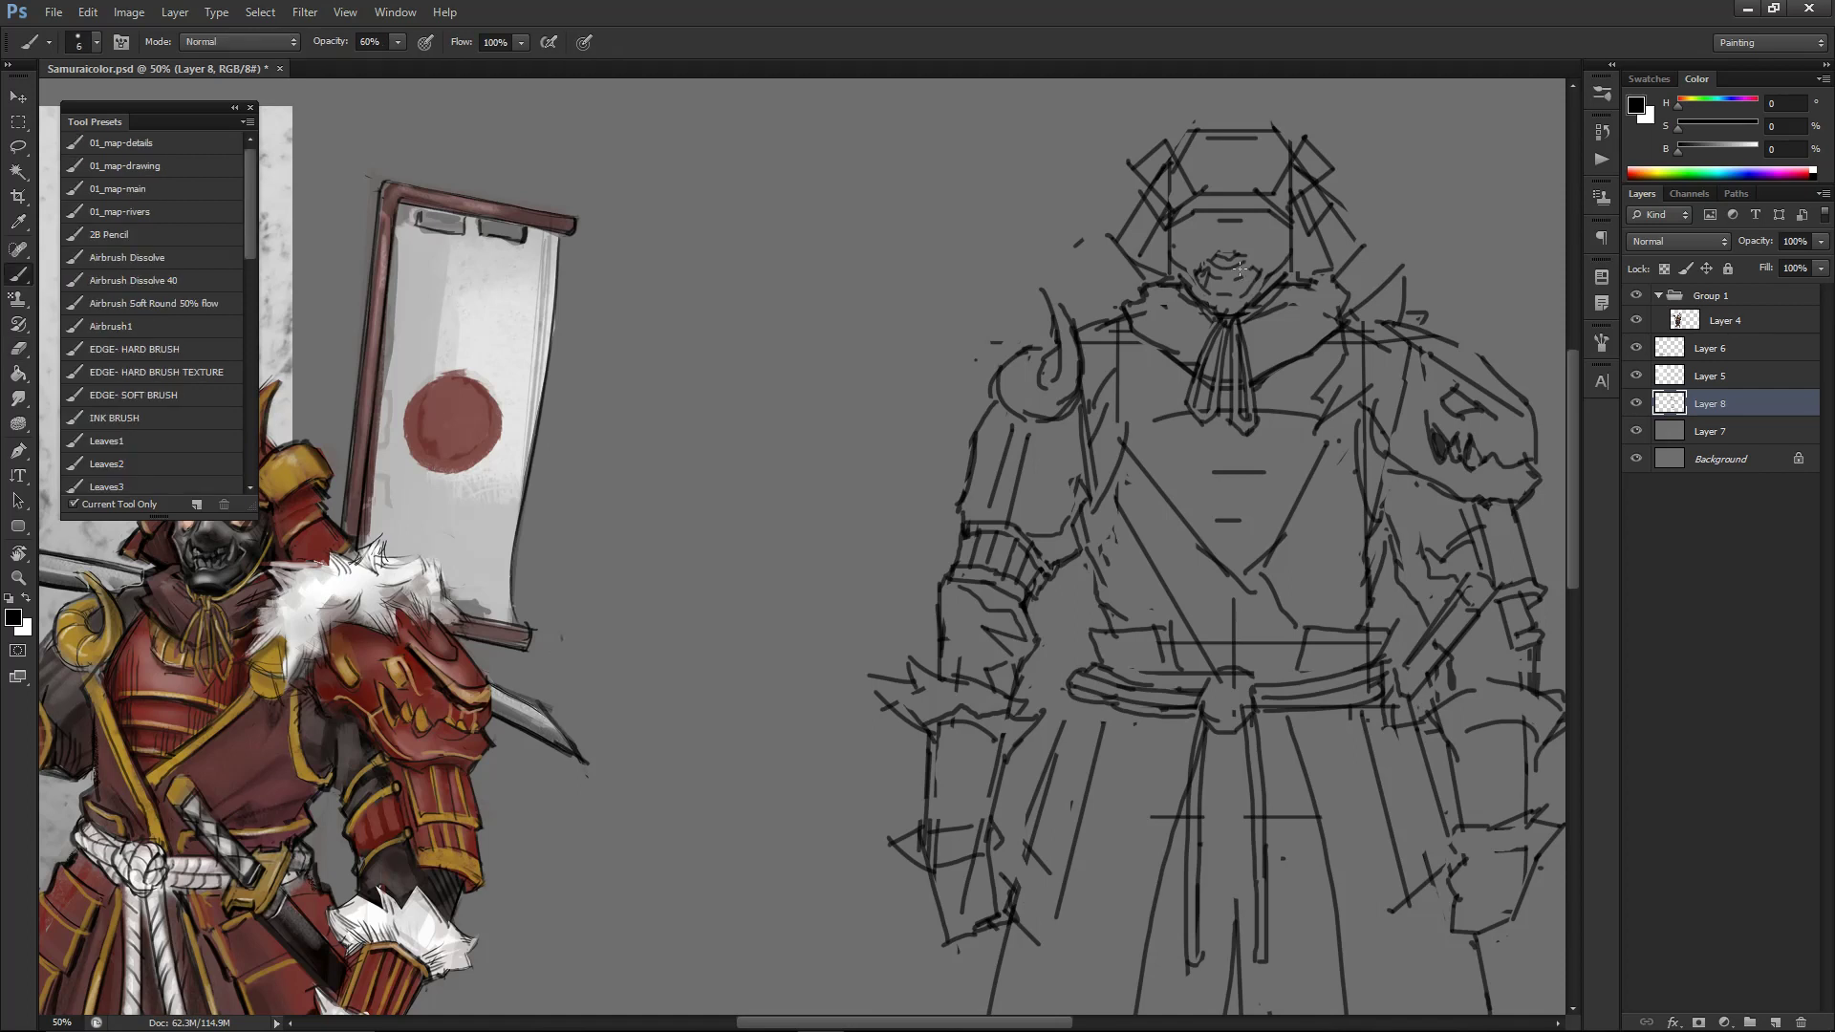
pyautogui.press('[')
pyautogui.moveTo(1255, 273); pyautogui.dragTo(1204, 287)
pyautogui.moveTo(1231, 288); pyautogui.dragTo(1245, 284)
# - Sketch the eye openings, nose and upper cheek edges of the mask beneath the helmet brim
pyautogui.hotkey('ctrl', '-')
pyautogui.hotkey('ctrl', '-')
pyautogui.hotkey('ctrl', '-')
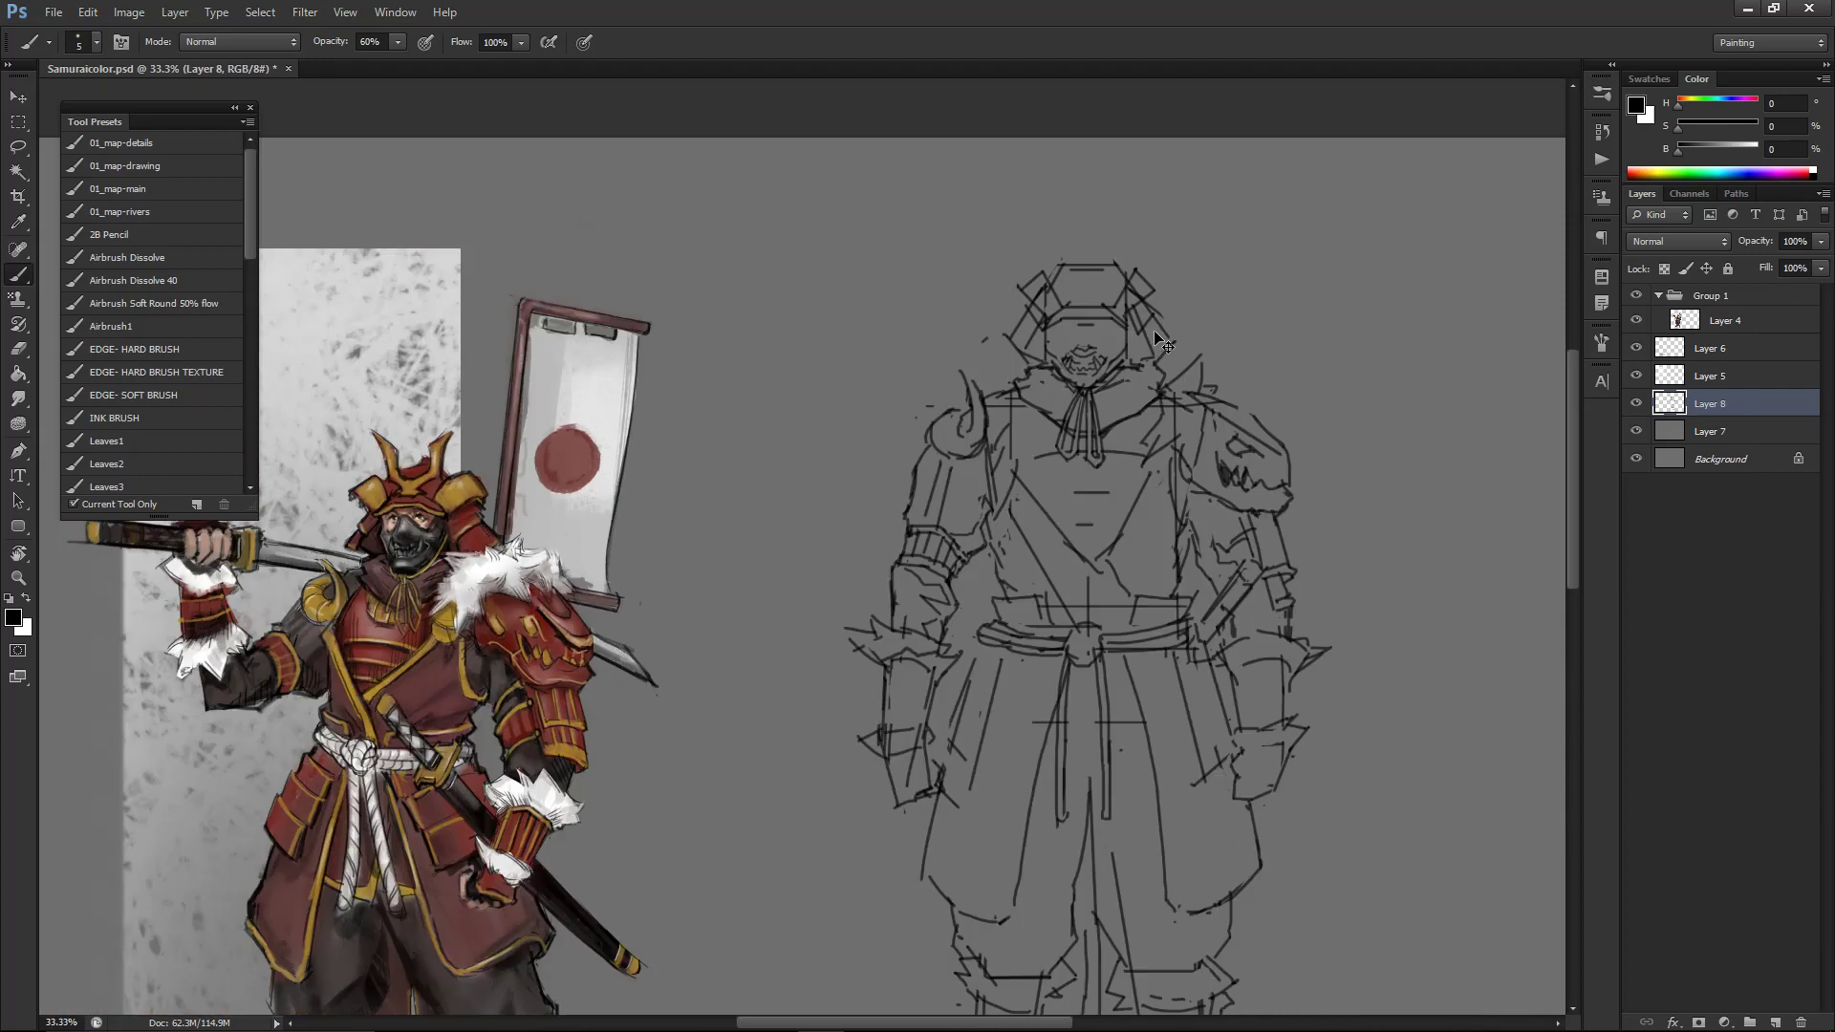
pyautogui.hotkey('ctrl', '+')
pyautogui.hotkey('ctrl', '+')
pyautogui.scroll(2, 1016, 205)
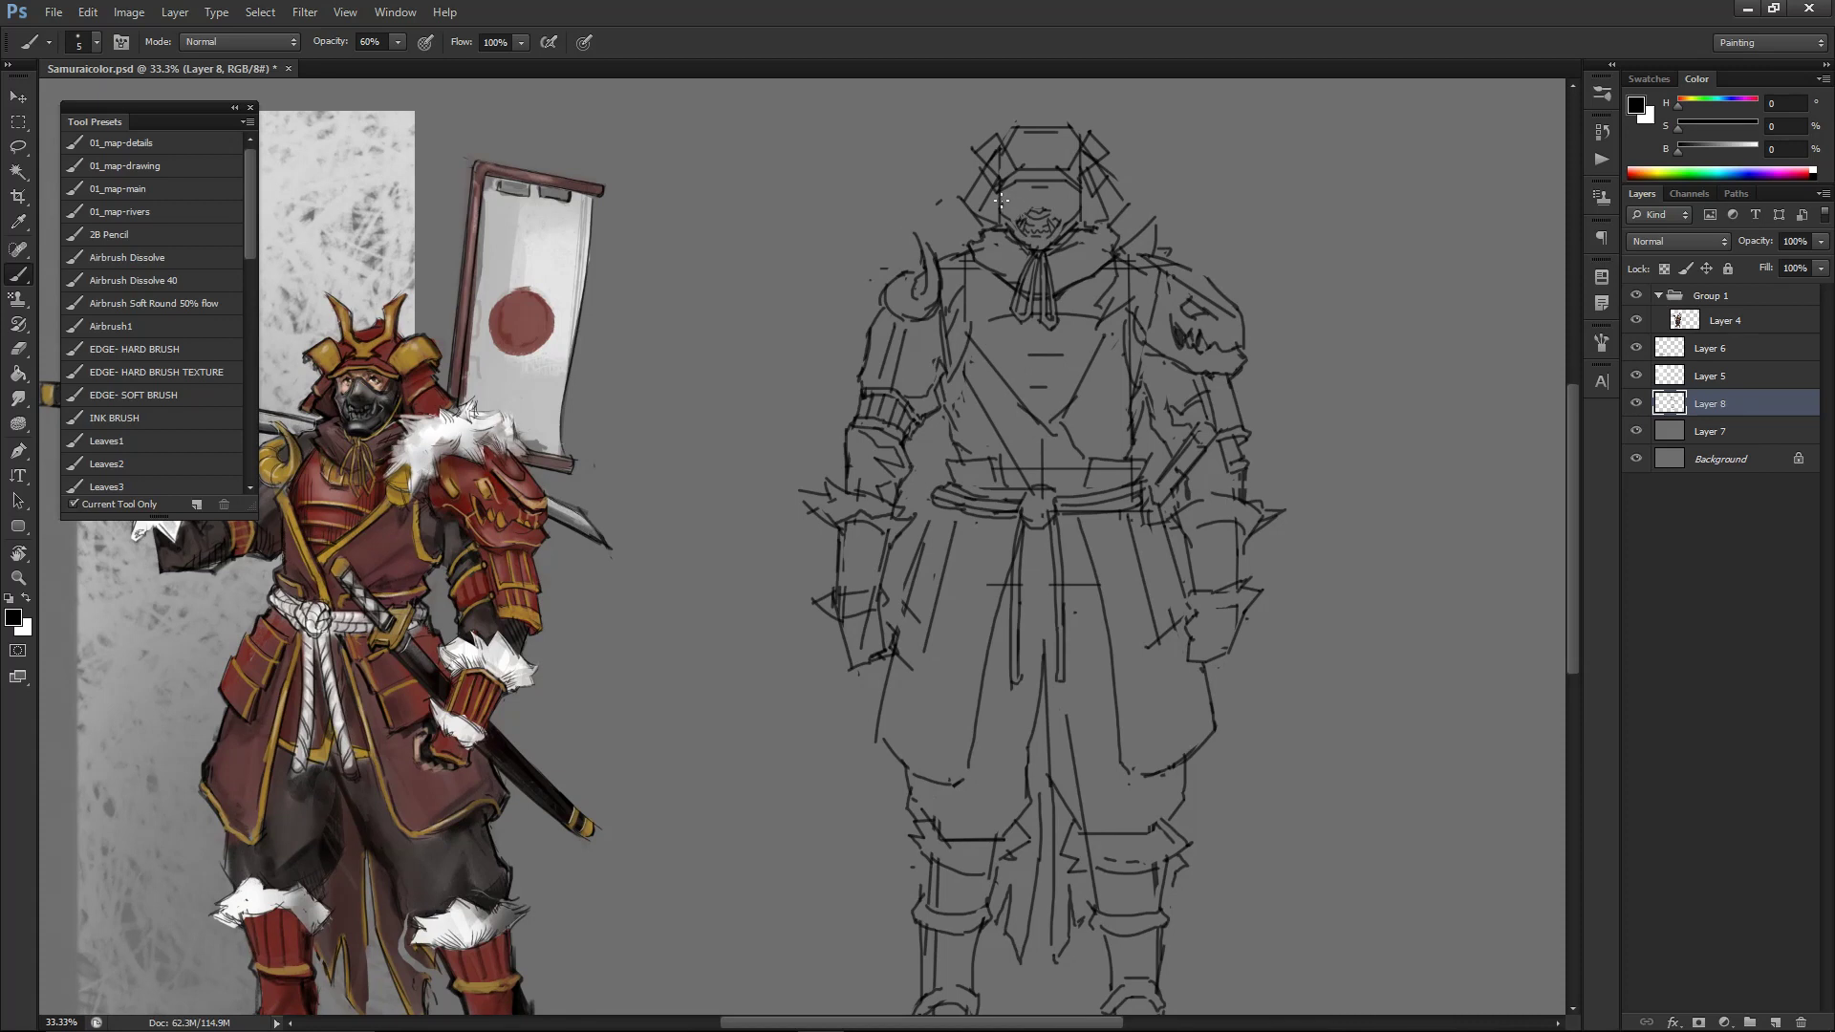
pyautogui.moveTo(1020, 215); pyautogui.dragTo(1026, 226)
pyautogui.press('e')
pyautogui.press('b')
pyautogui.press('e')
pyautogui.press('b')
pyautogui.hotkey('ctrl', '+')
pyautogui.moveTo(938, 184); pyautogui.dragTo(1016, 392)
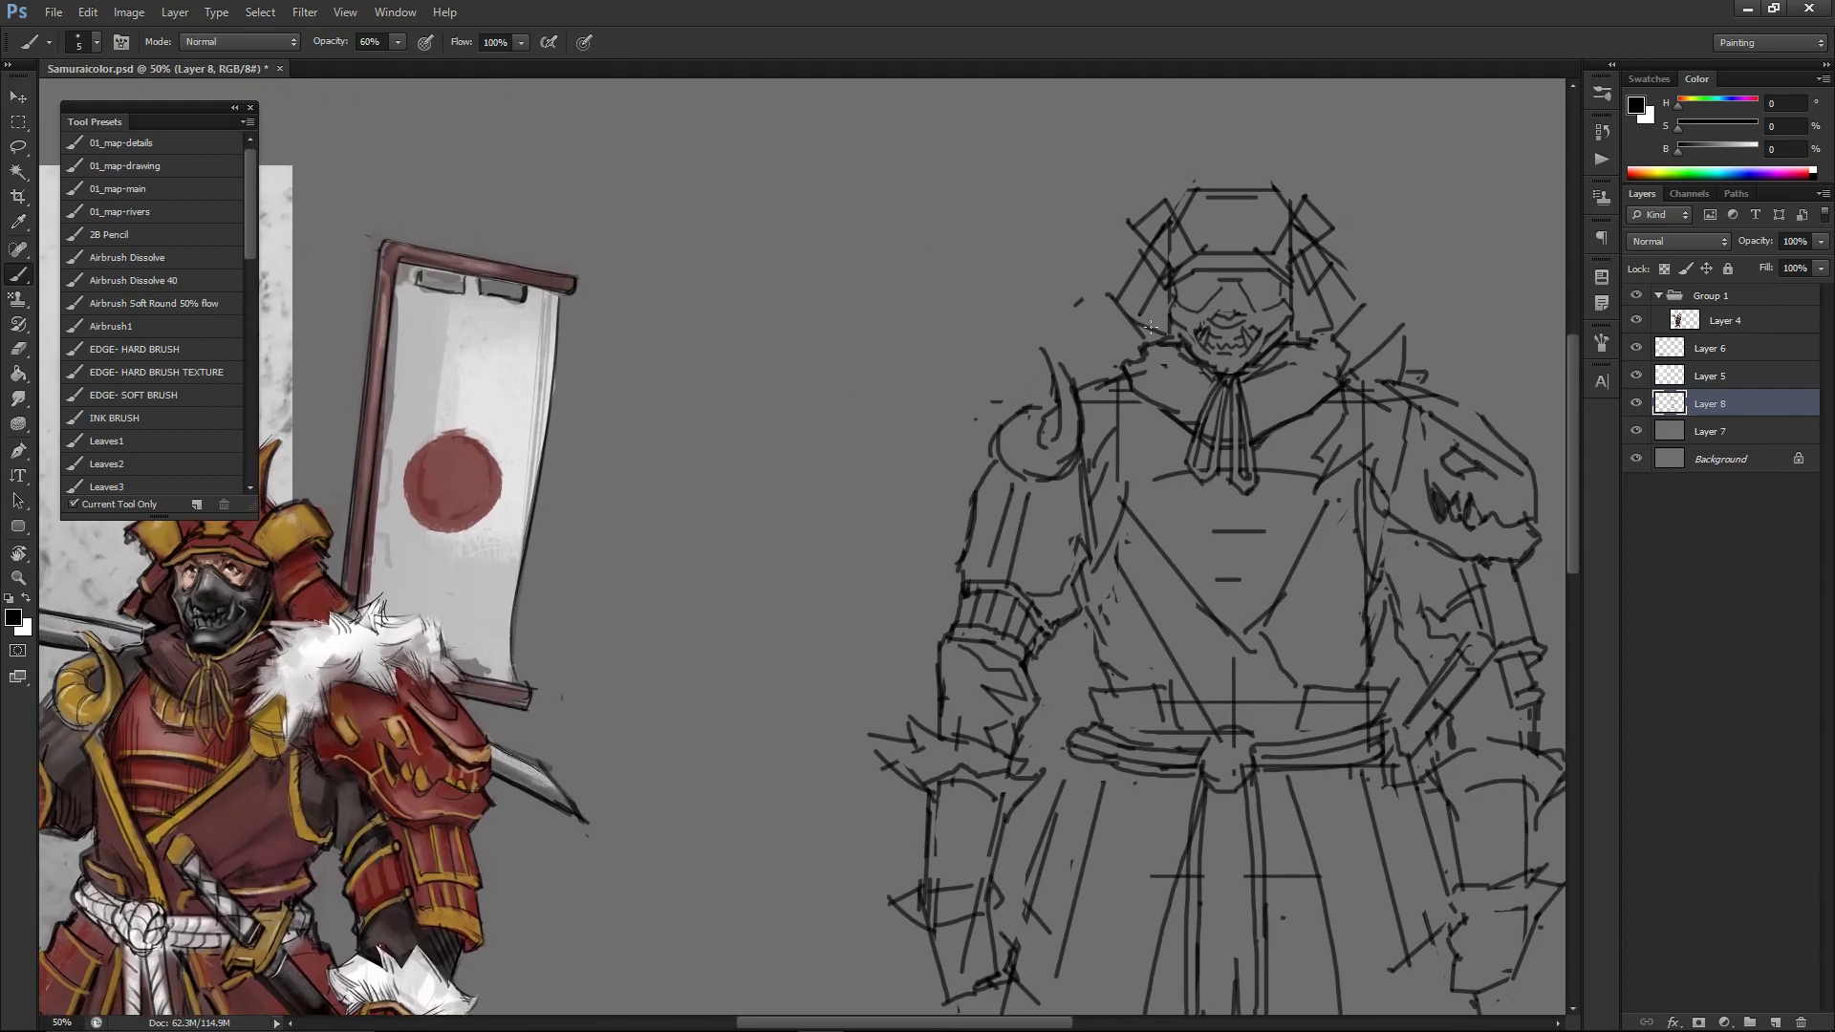
# - Fill the gap between the face and the helmet's left neck guard with dark shading using a larger brush, trimming its edges
pyautogui.press(']')
pyautogui.press(']')
pyautogui.press(']')
pyautogui.press(']')
pyautogui.press(']')
pyautogui.press(']')
pyautogui.press(']')
pyautogui.moveTo(1159, 293); pyautogui.dragTo(1144, 325)
pyautogui.press('[')
pyautogui.press('e')
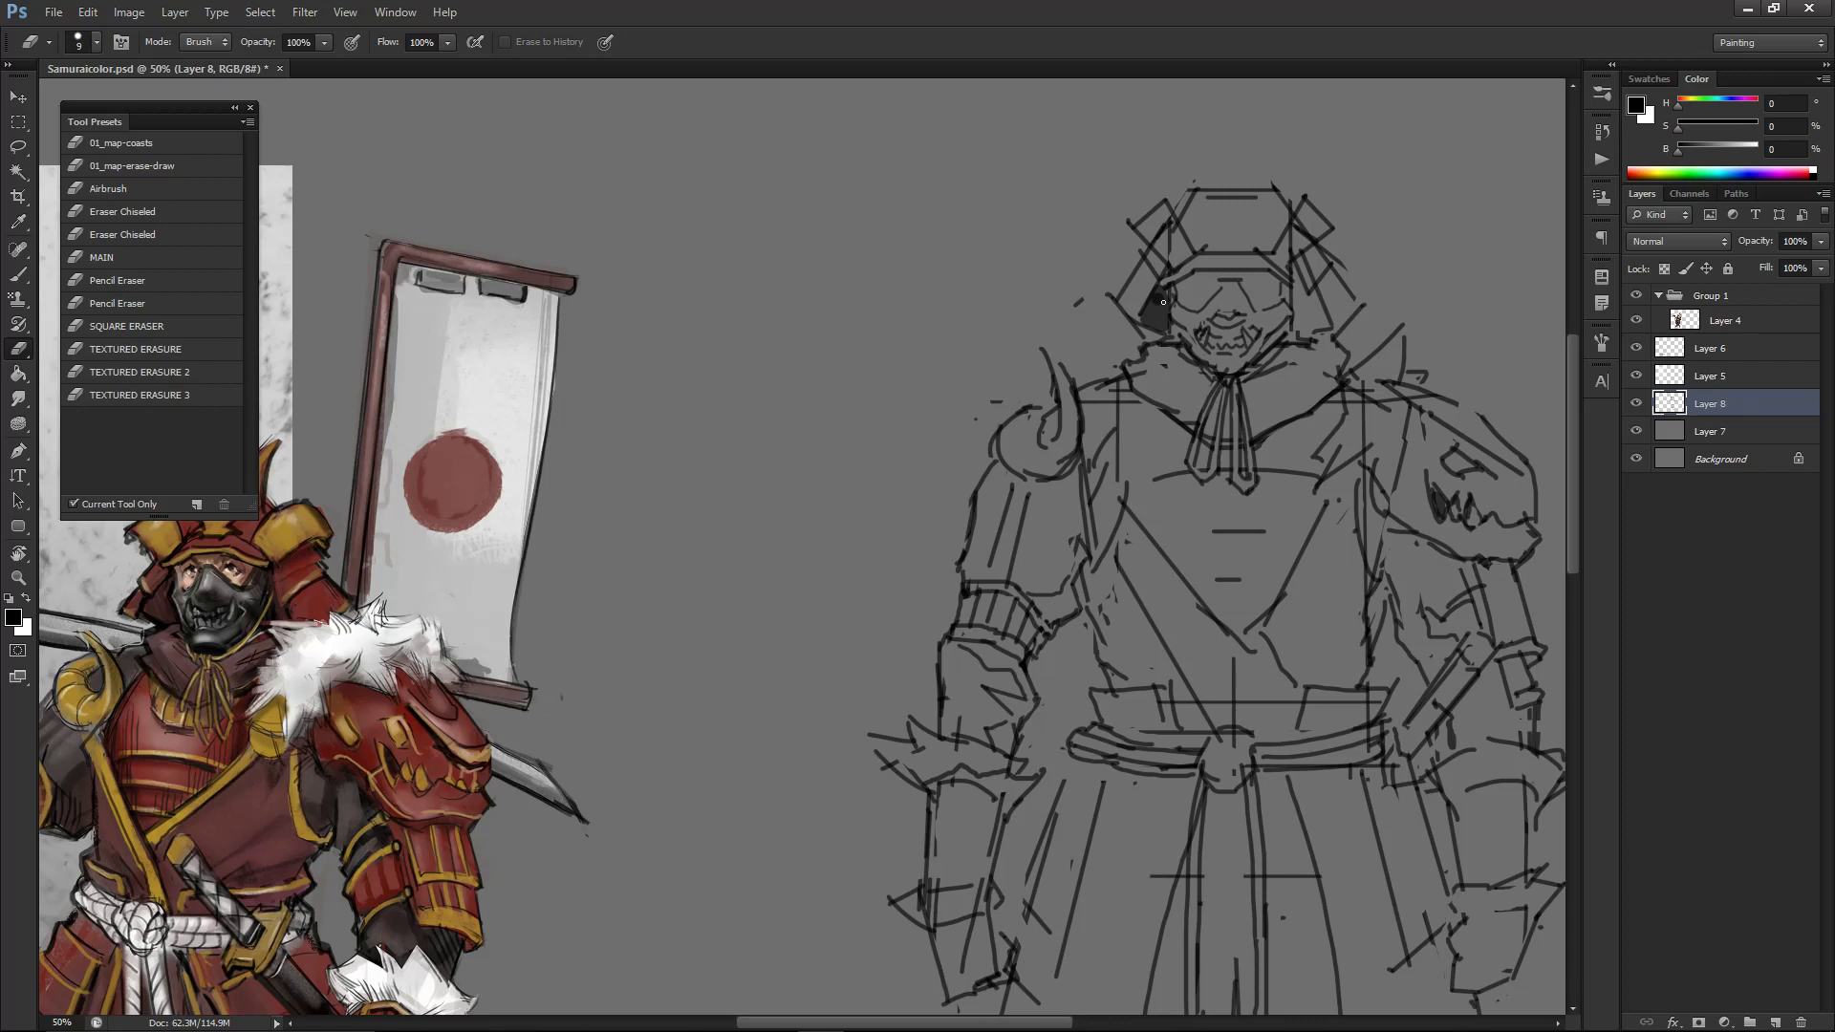
pyautogui.press('b')
pyautogui.press('e')
pyautogui.press('b')
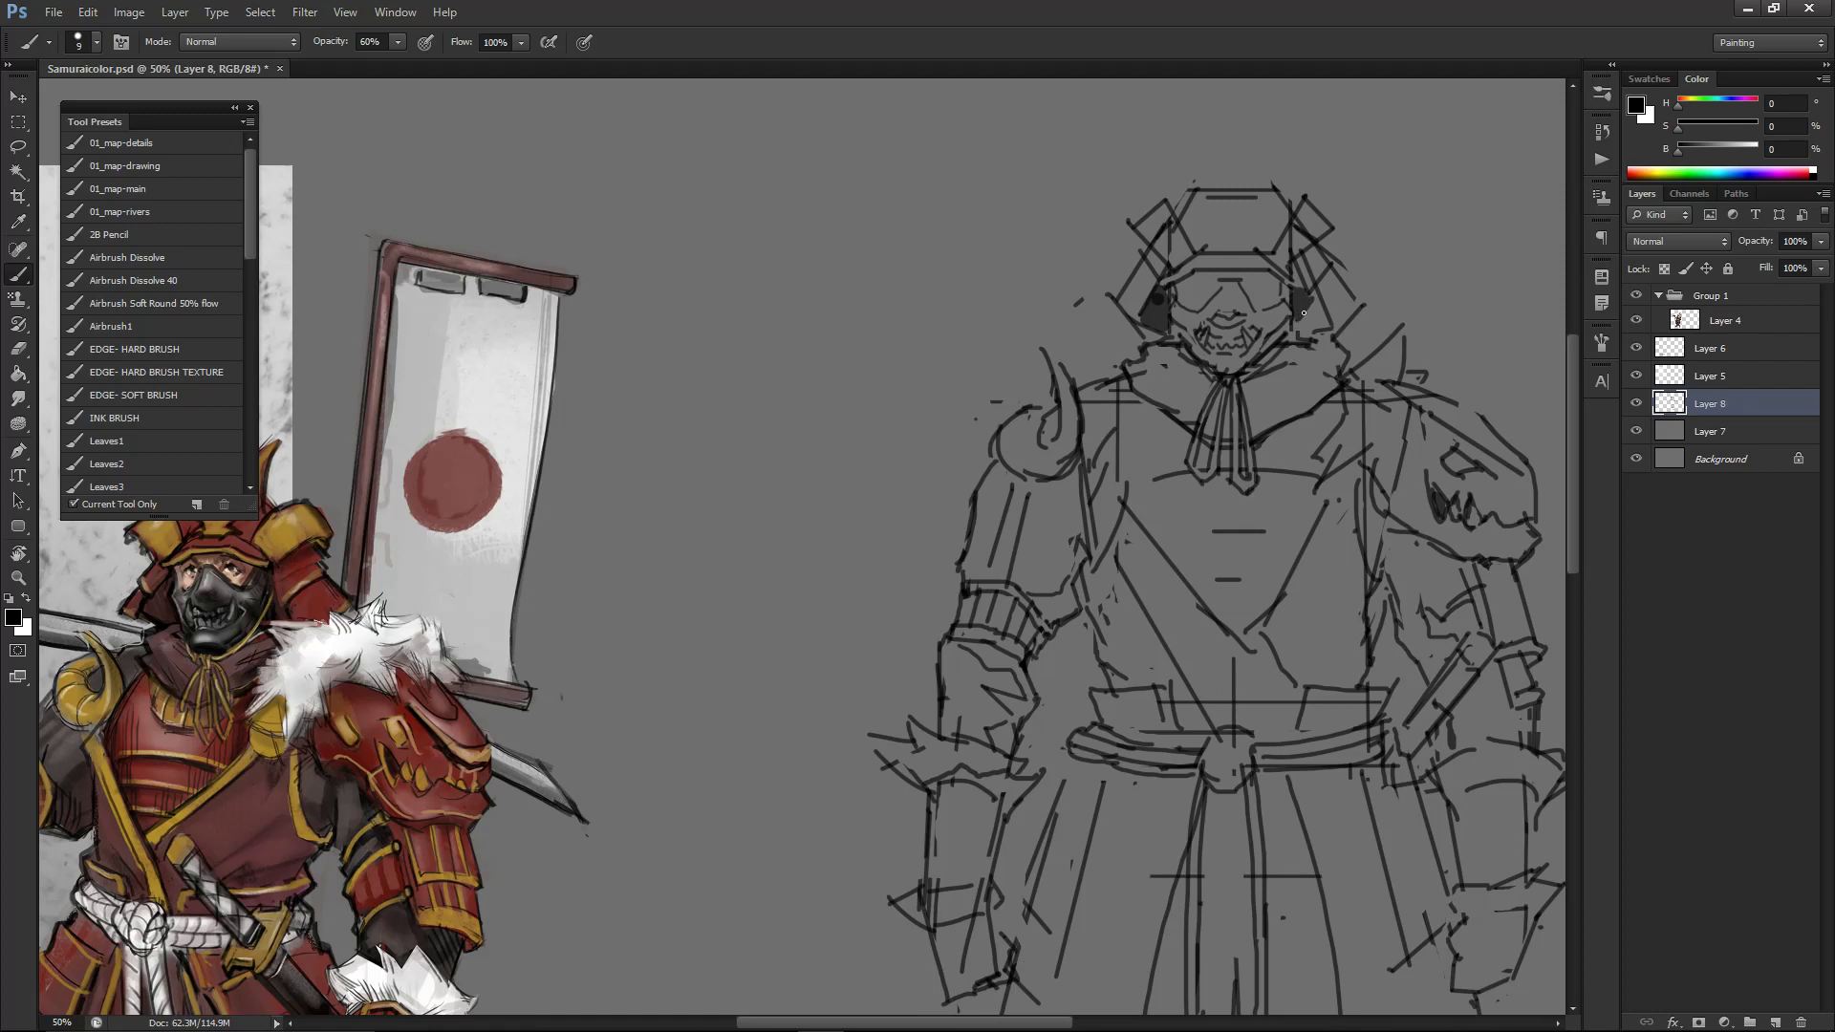
pyautogui.moveTo(1144, 304); pyautogui.dragTo(1150, 307)
# - Fill the matching gap between the face and the helmet's right neck guard with dark shading
pyautogui.moveTo(1302, 325); pyautogui.dragTo(1319, 335)
pyautogui.hotkey('ctrl', '-')
pyautogui.hotkey('ctrl', '+')
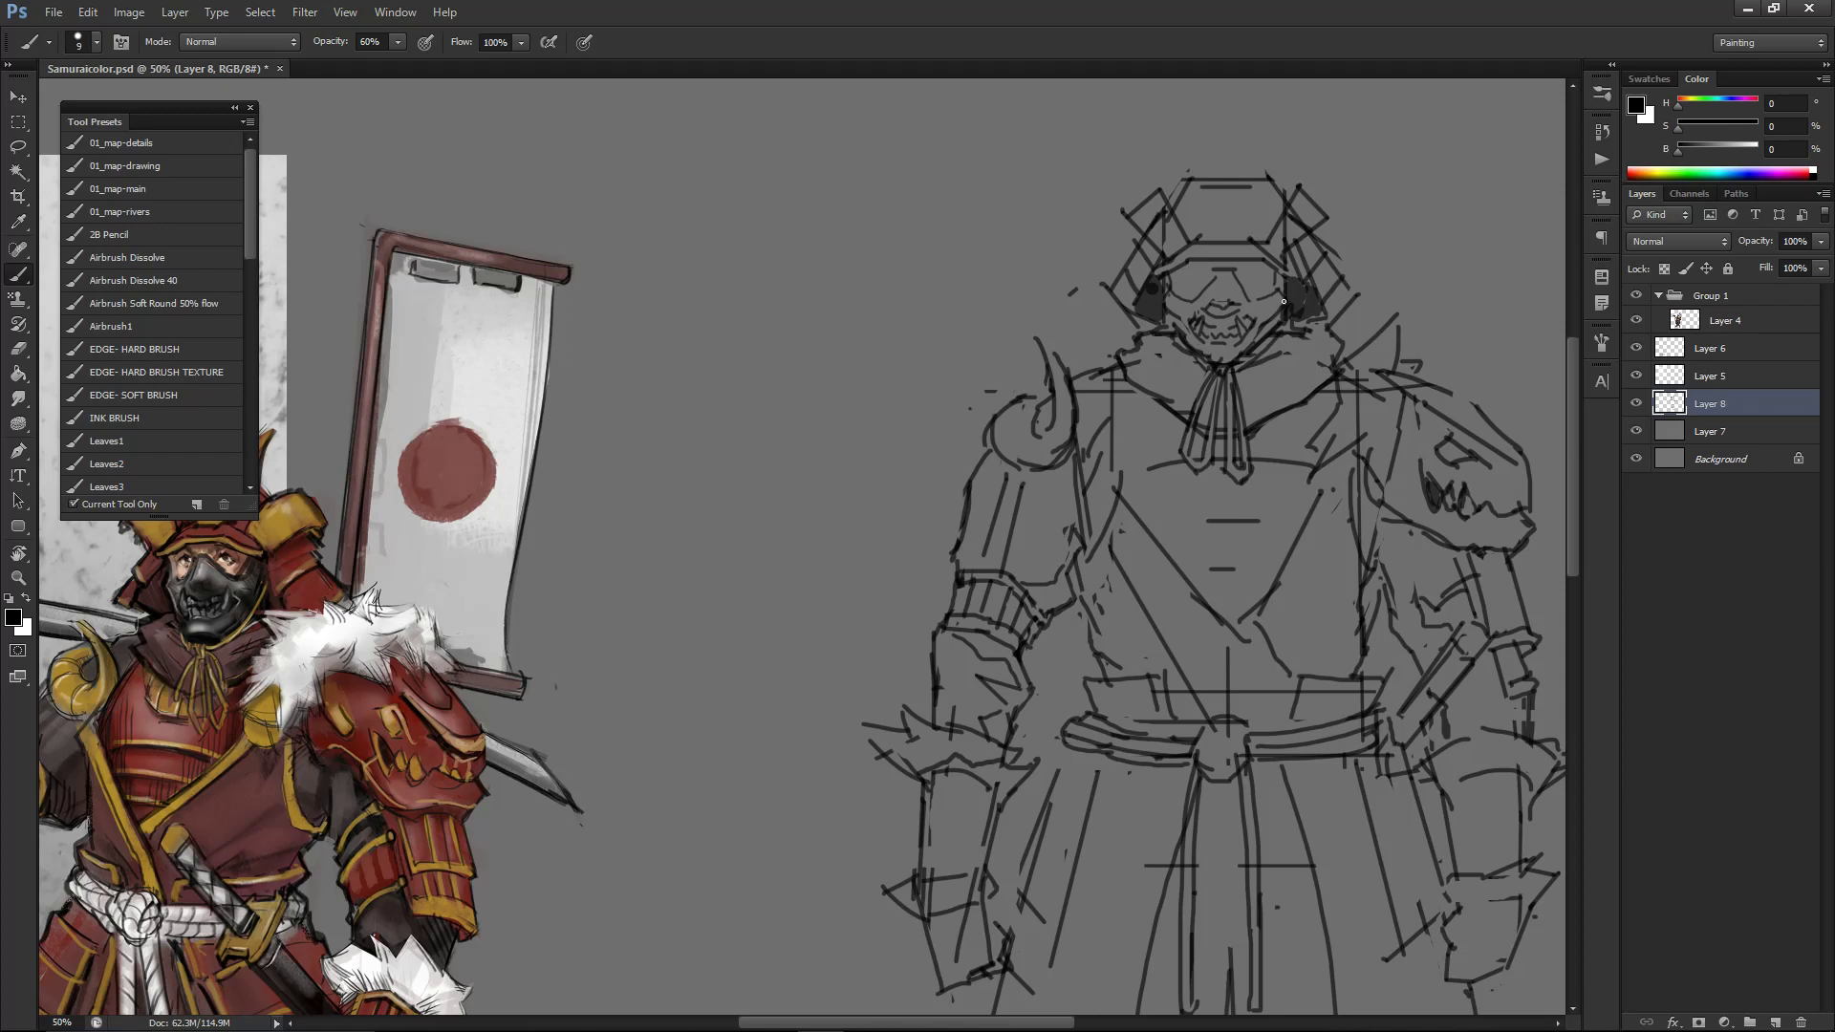
# - Strengthen the side edges of the mask along both cheeks
pyautogui.moveTo(1281, 311); pyautogui.dragTo(1283, 296)
pyautogui.scroll(-1, 1254, 349)
pyautogui.scroll(1, 1204, 319)
pyautogui.moveTo(1167, 307); pyautogui.dragTo(1178, 325)
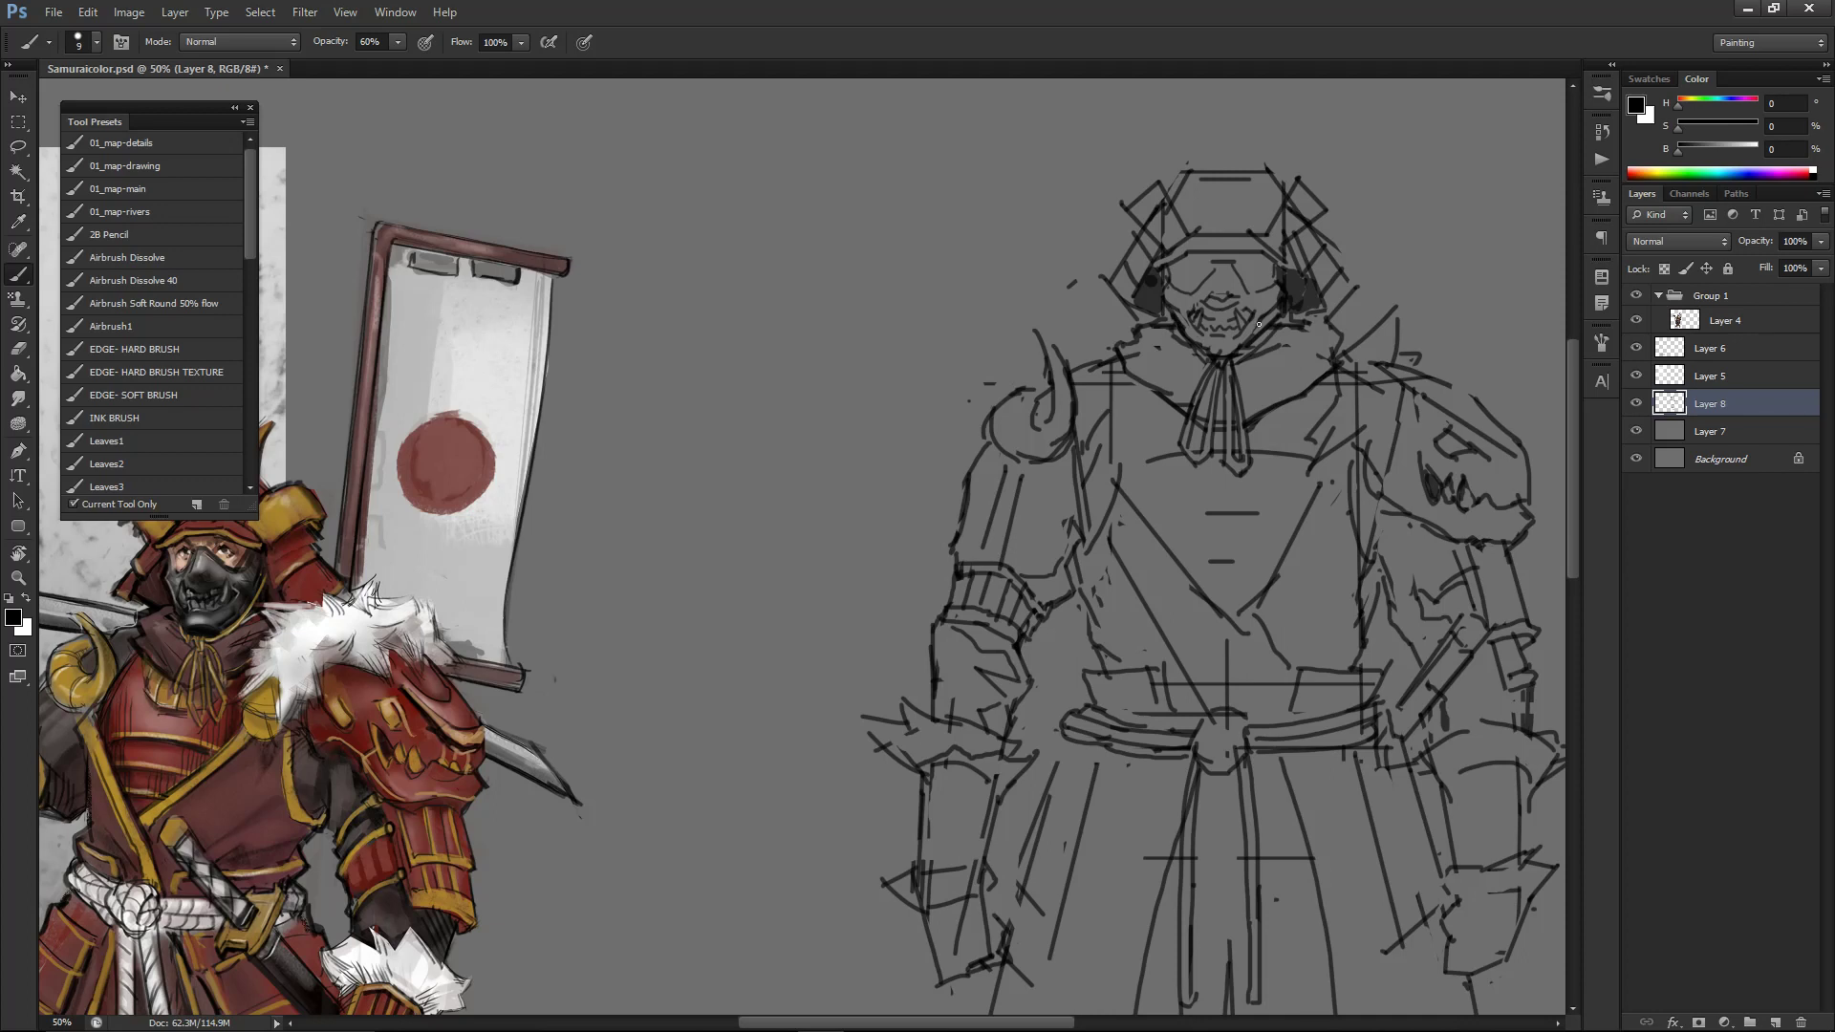
pyautogui.press('e')
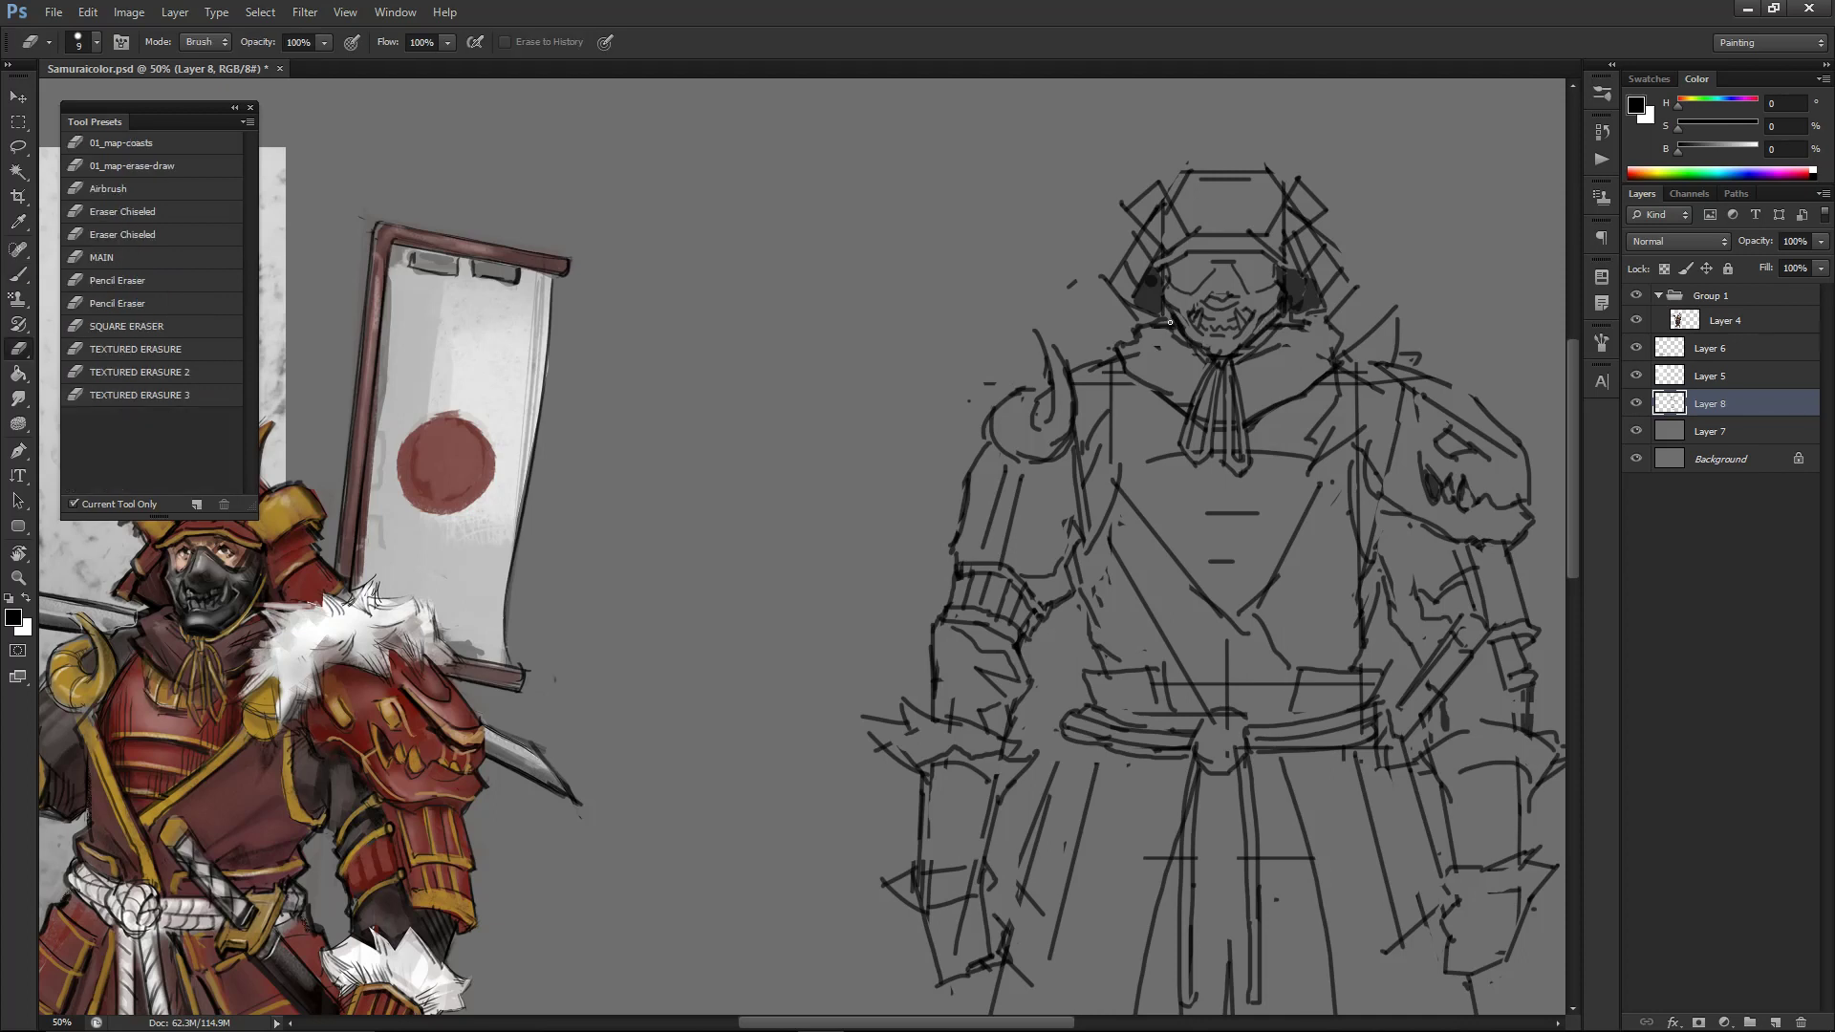
pyautogui.press('b')
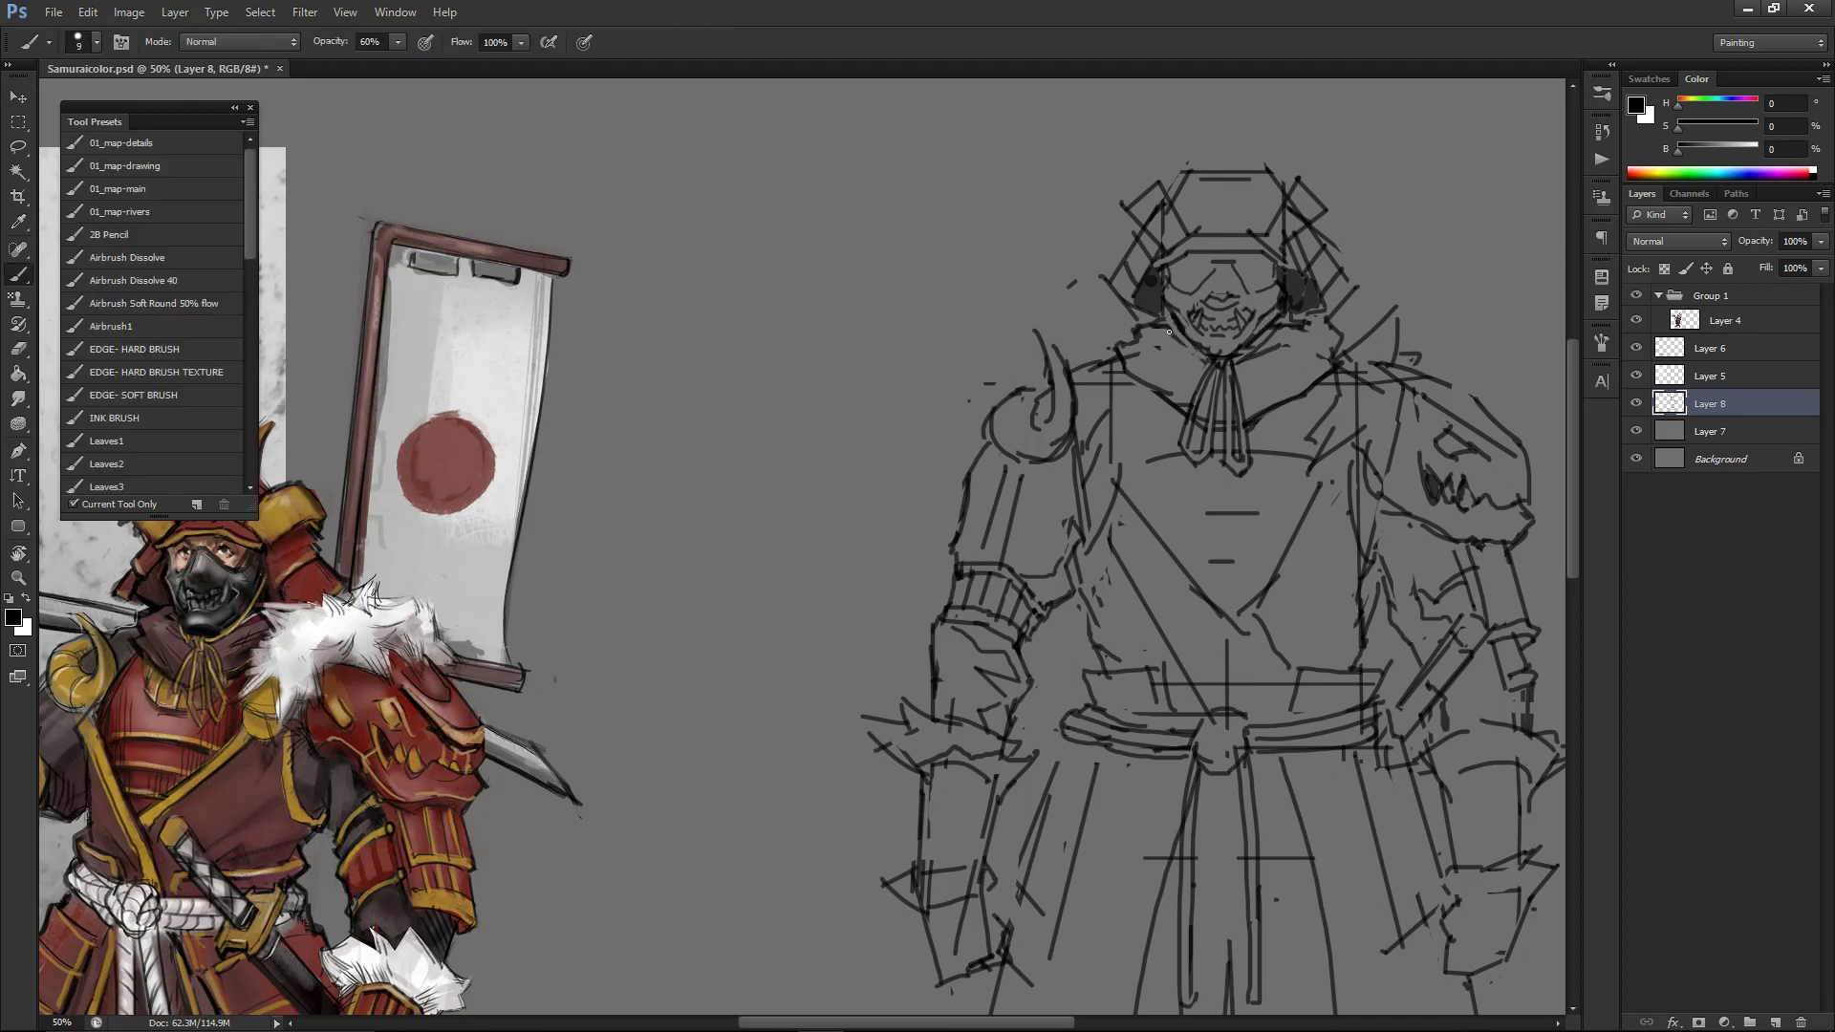
# - Draw the chin cord along the left jaw down to the neck knot with a smaller brush and trim it
pyautogui.press('[')
pyautogui.press('e')
pyautogui.press('b')
pyautogui.press('e')
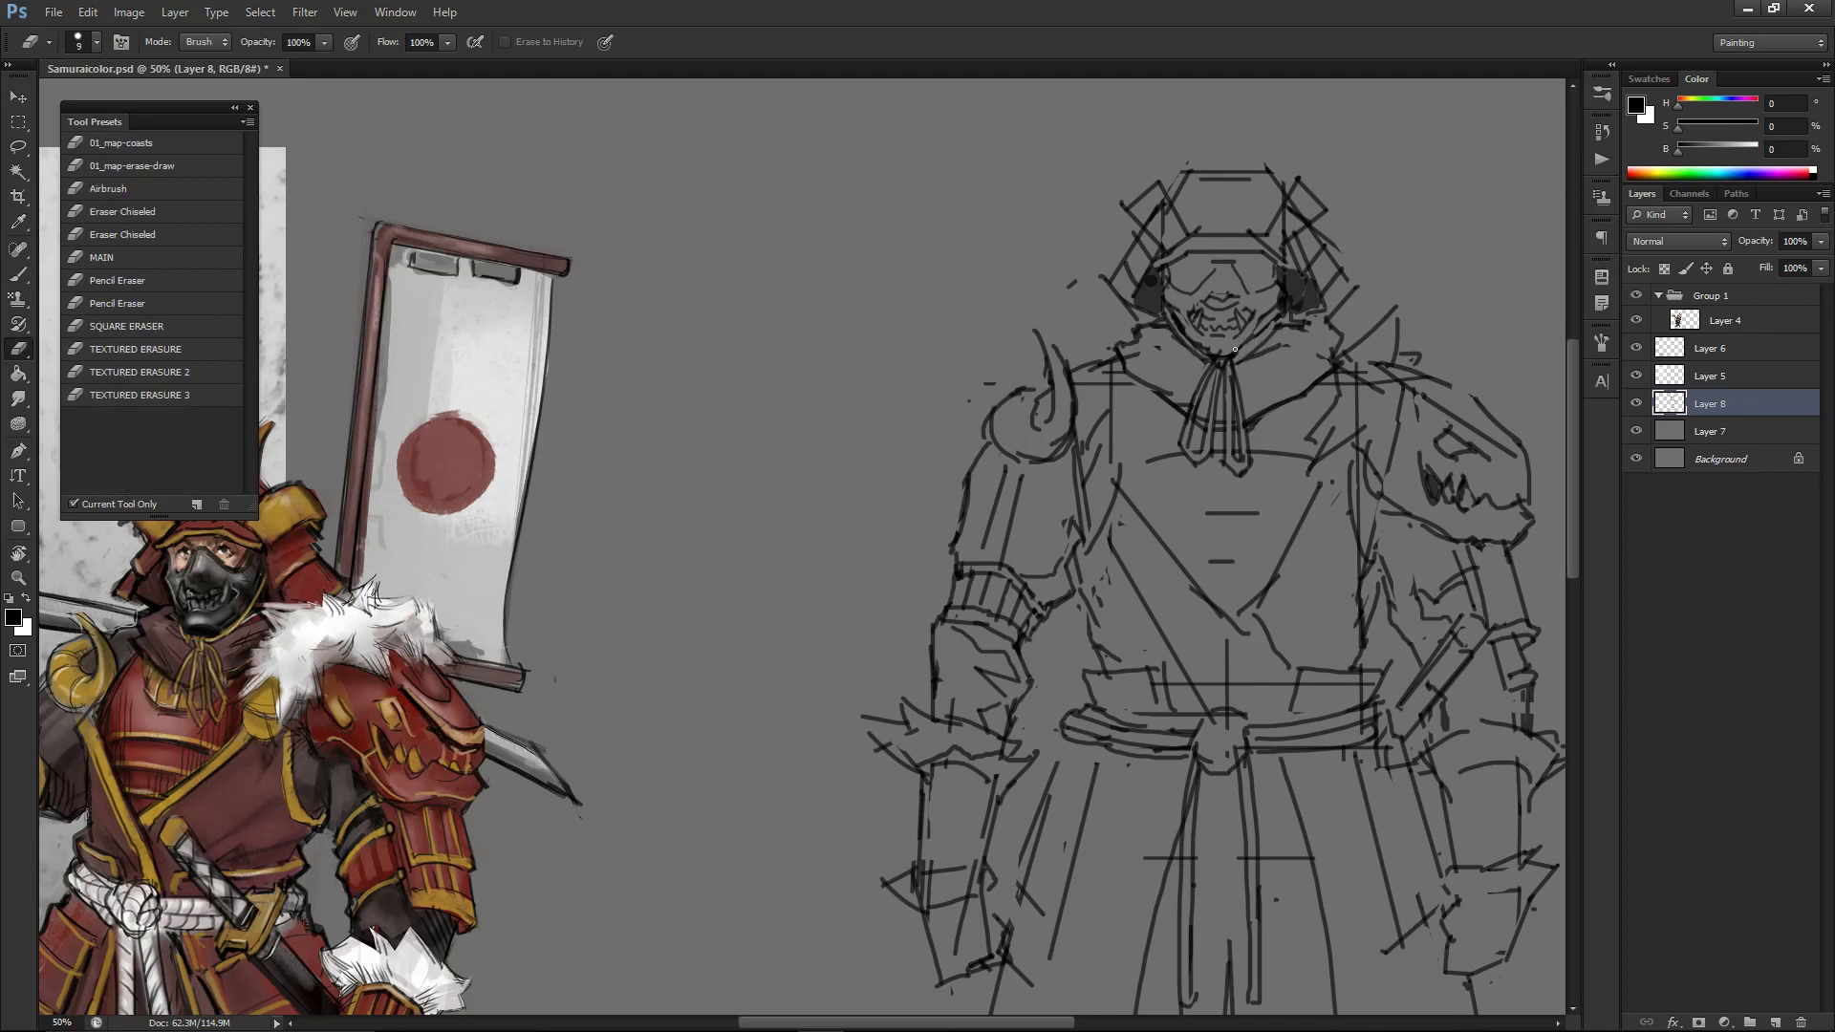
# - Draw the chin cord along the right jaw to the neck knot and erase stray lines around it
pyautogui.press('b')
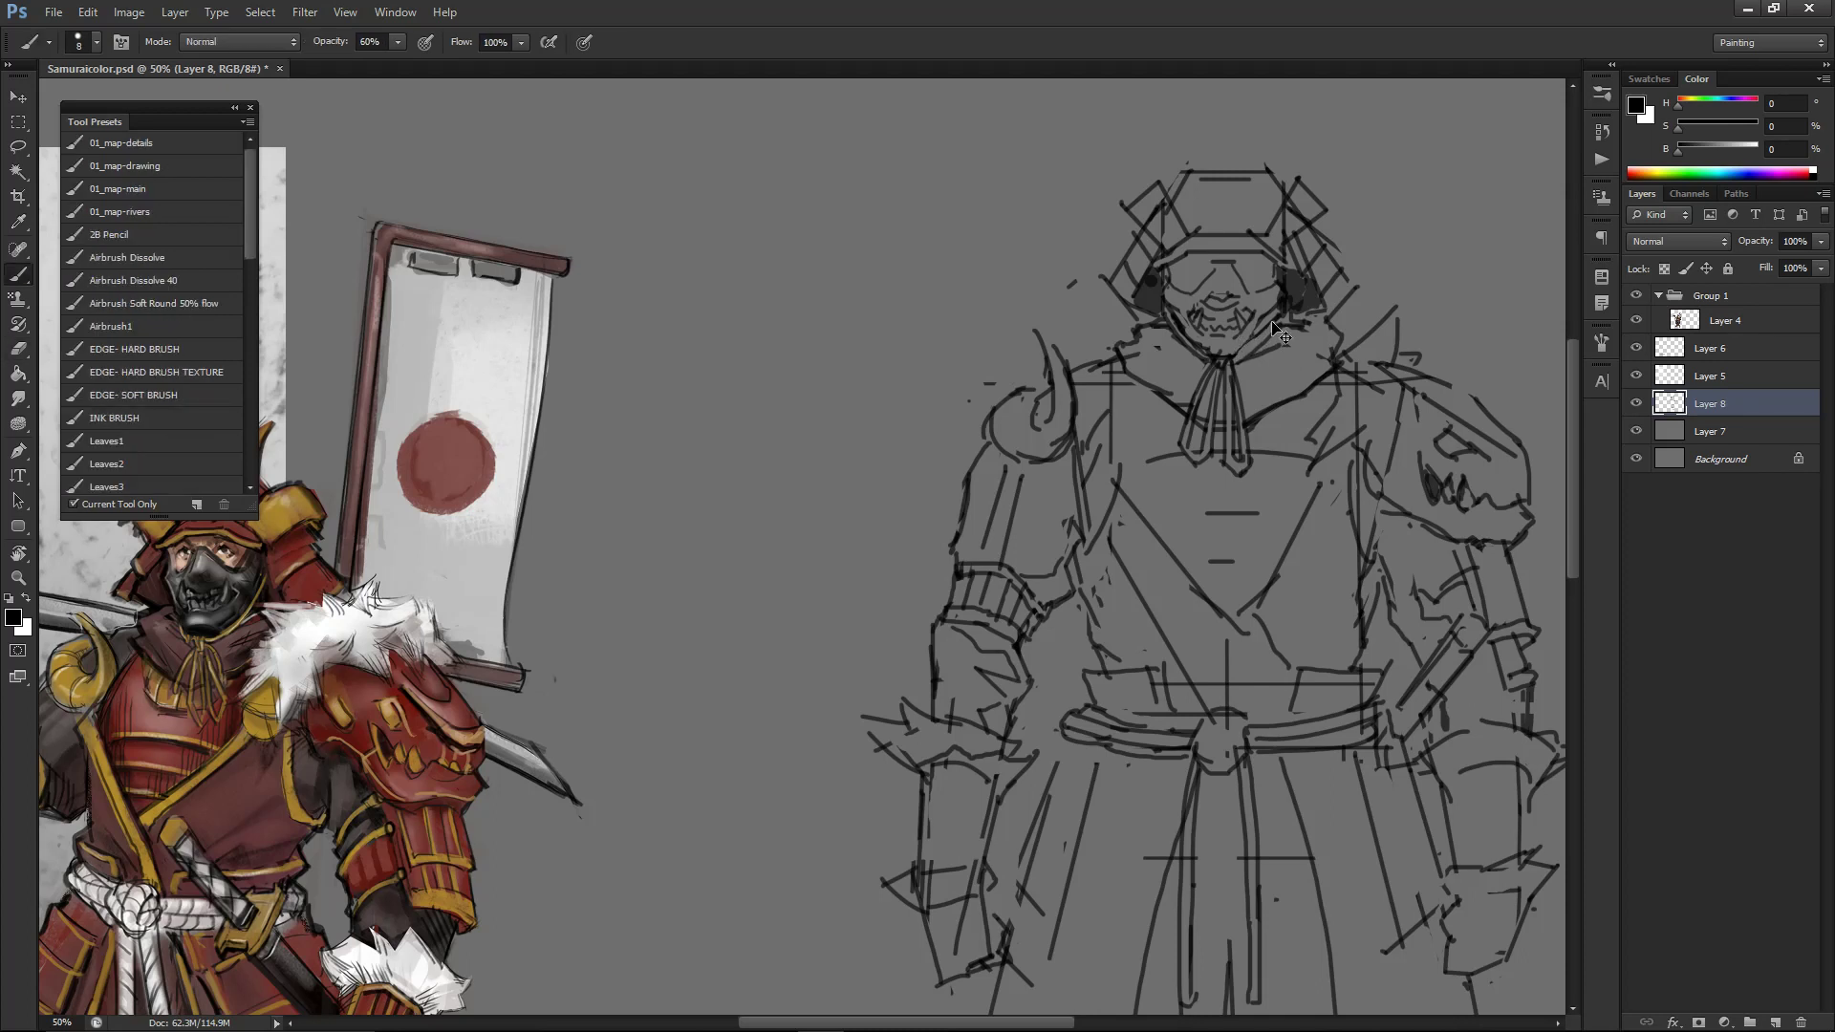
pyautogui.press('e')
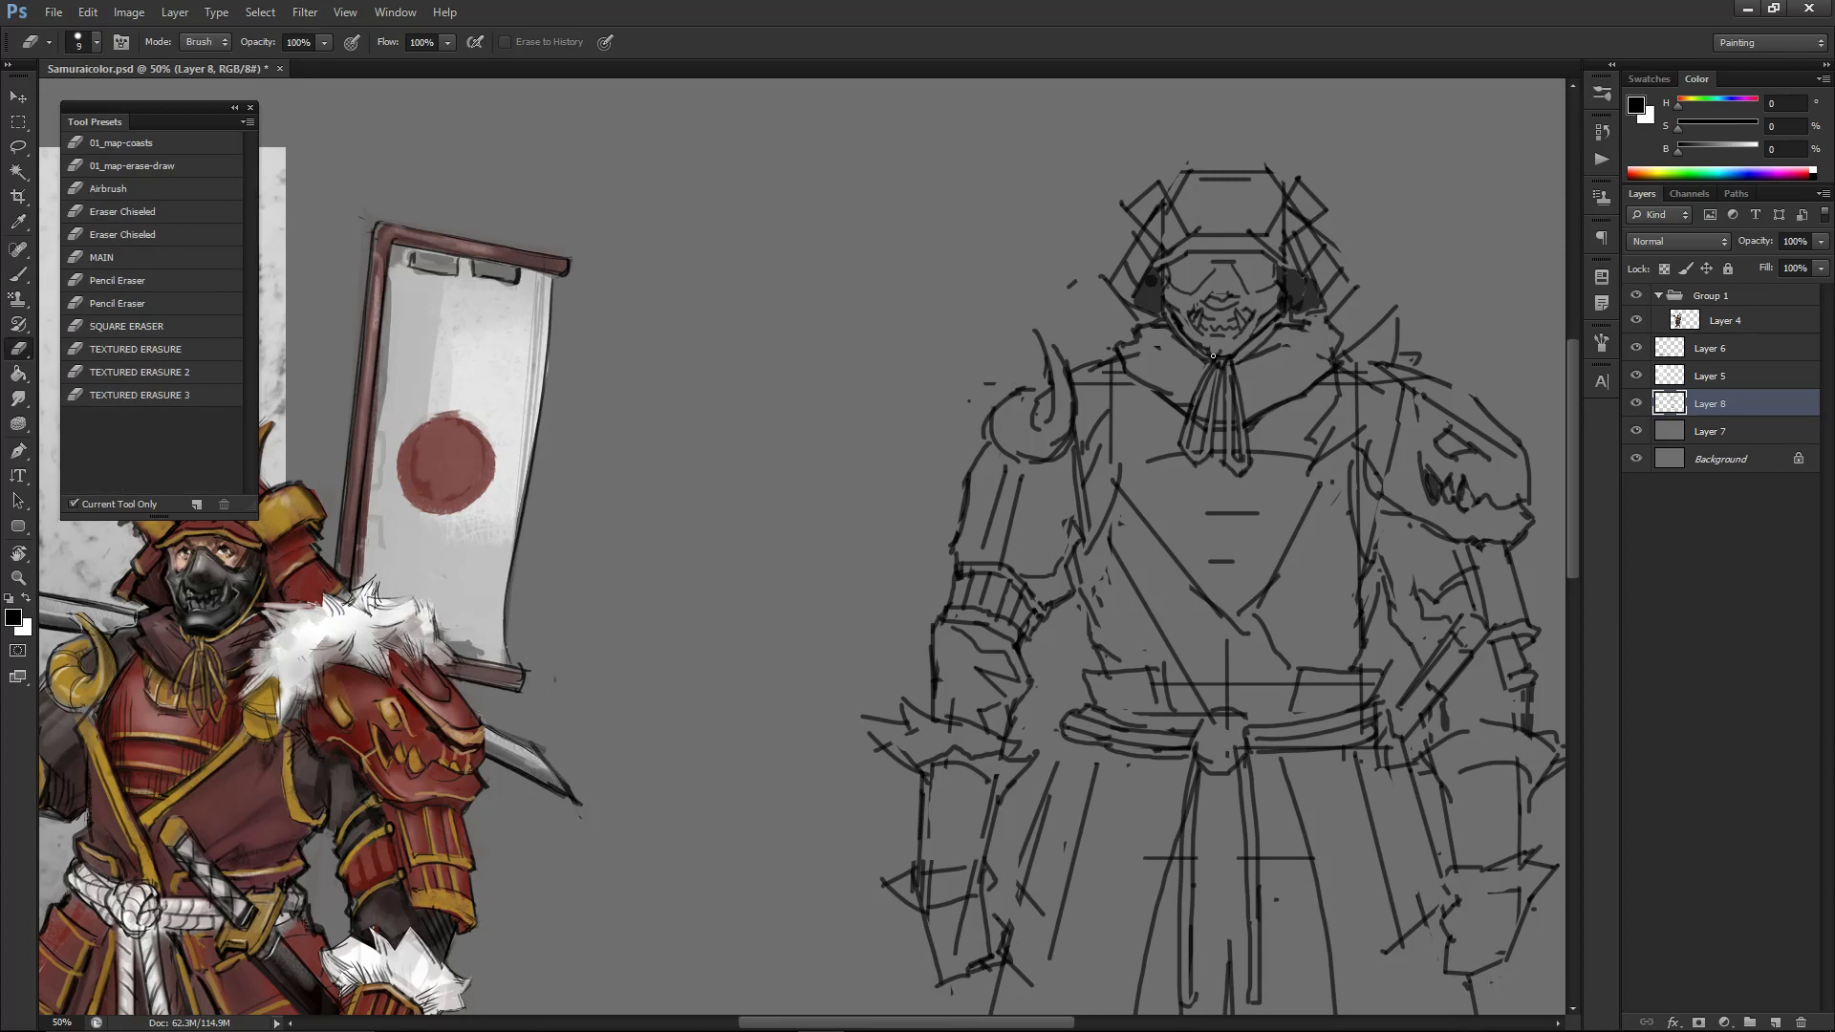
pyautogui.press('b')
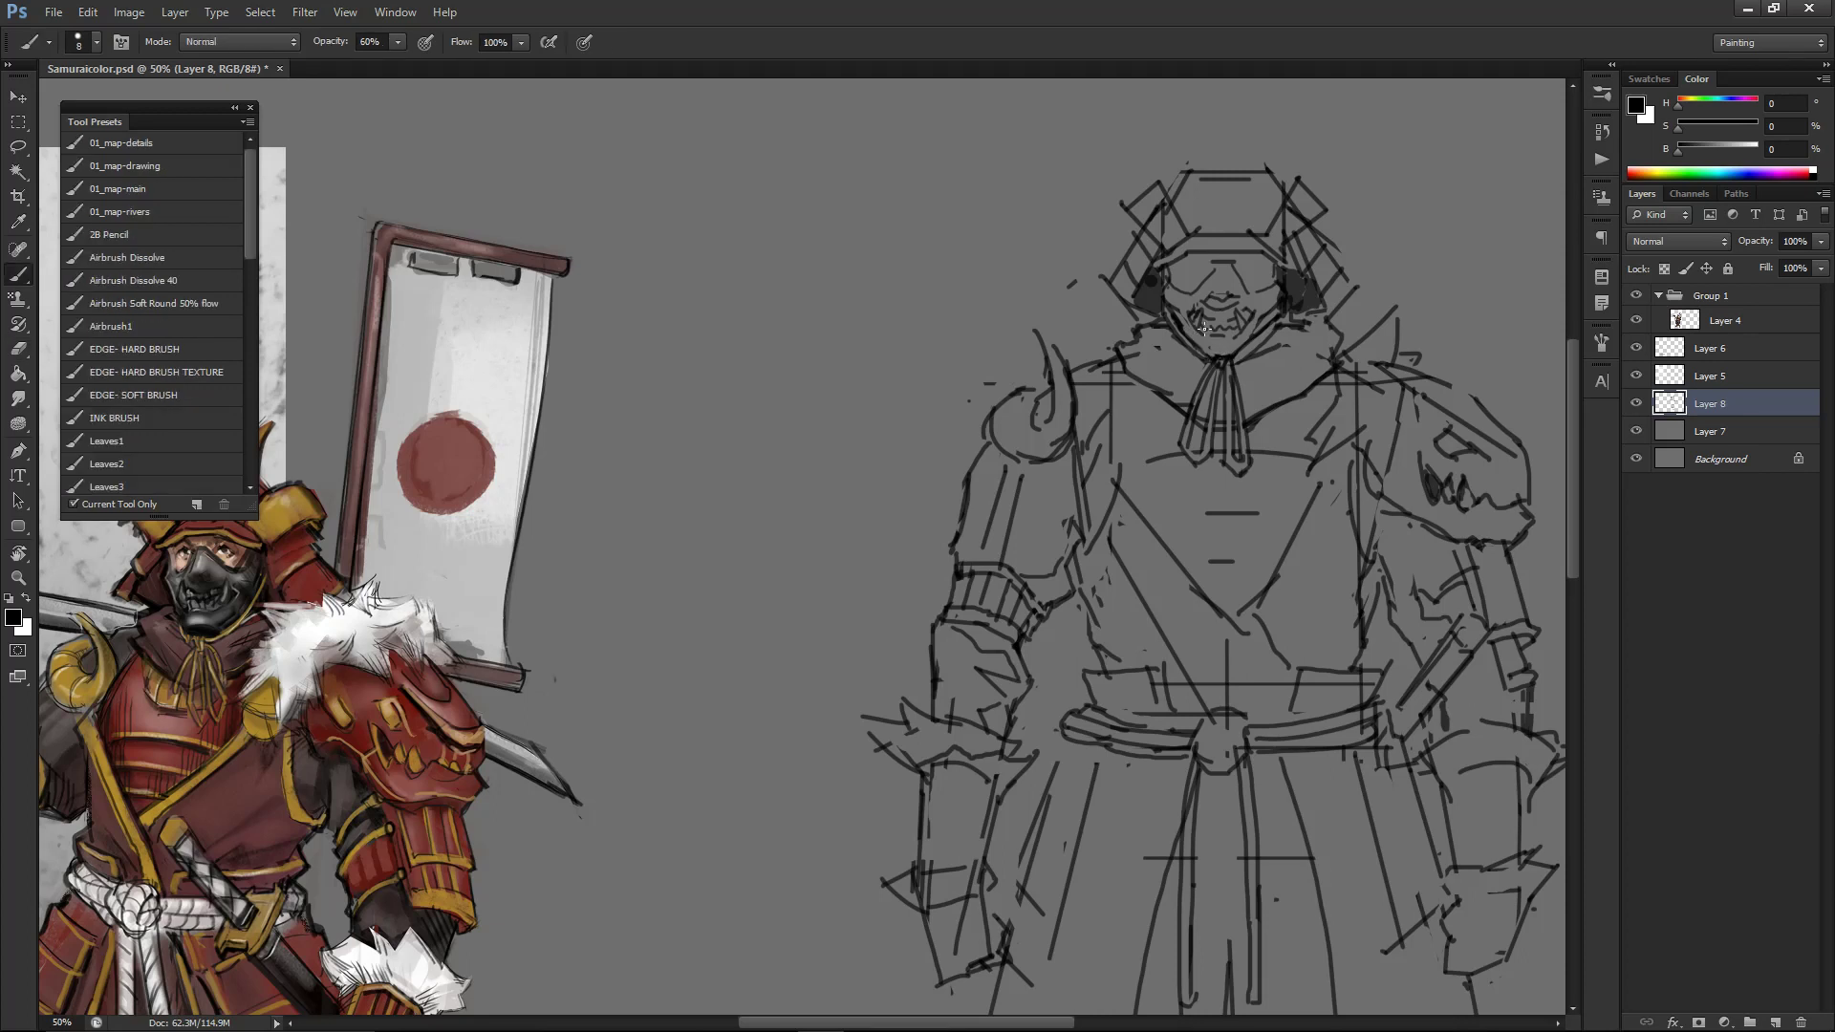
pyautogui.press('e')
pyautogui.press('b')
pyautogui.press('e')
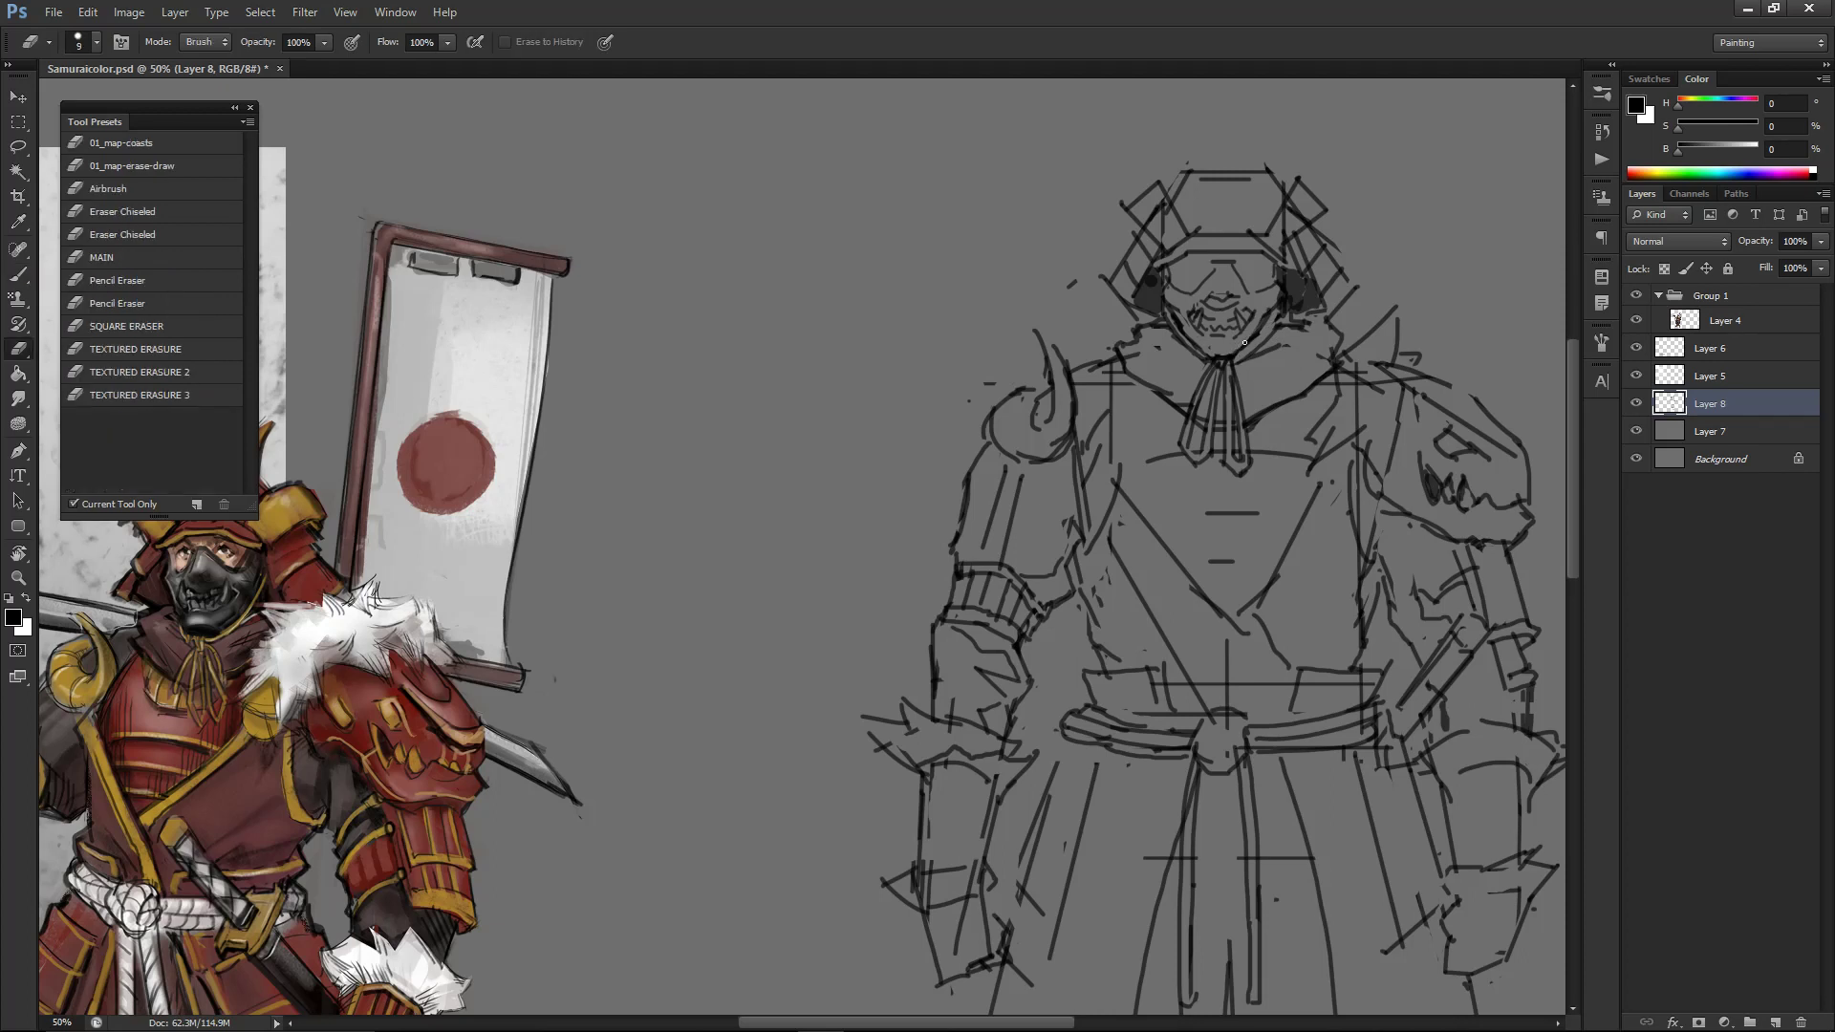
pyautogui.press('b')
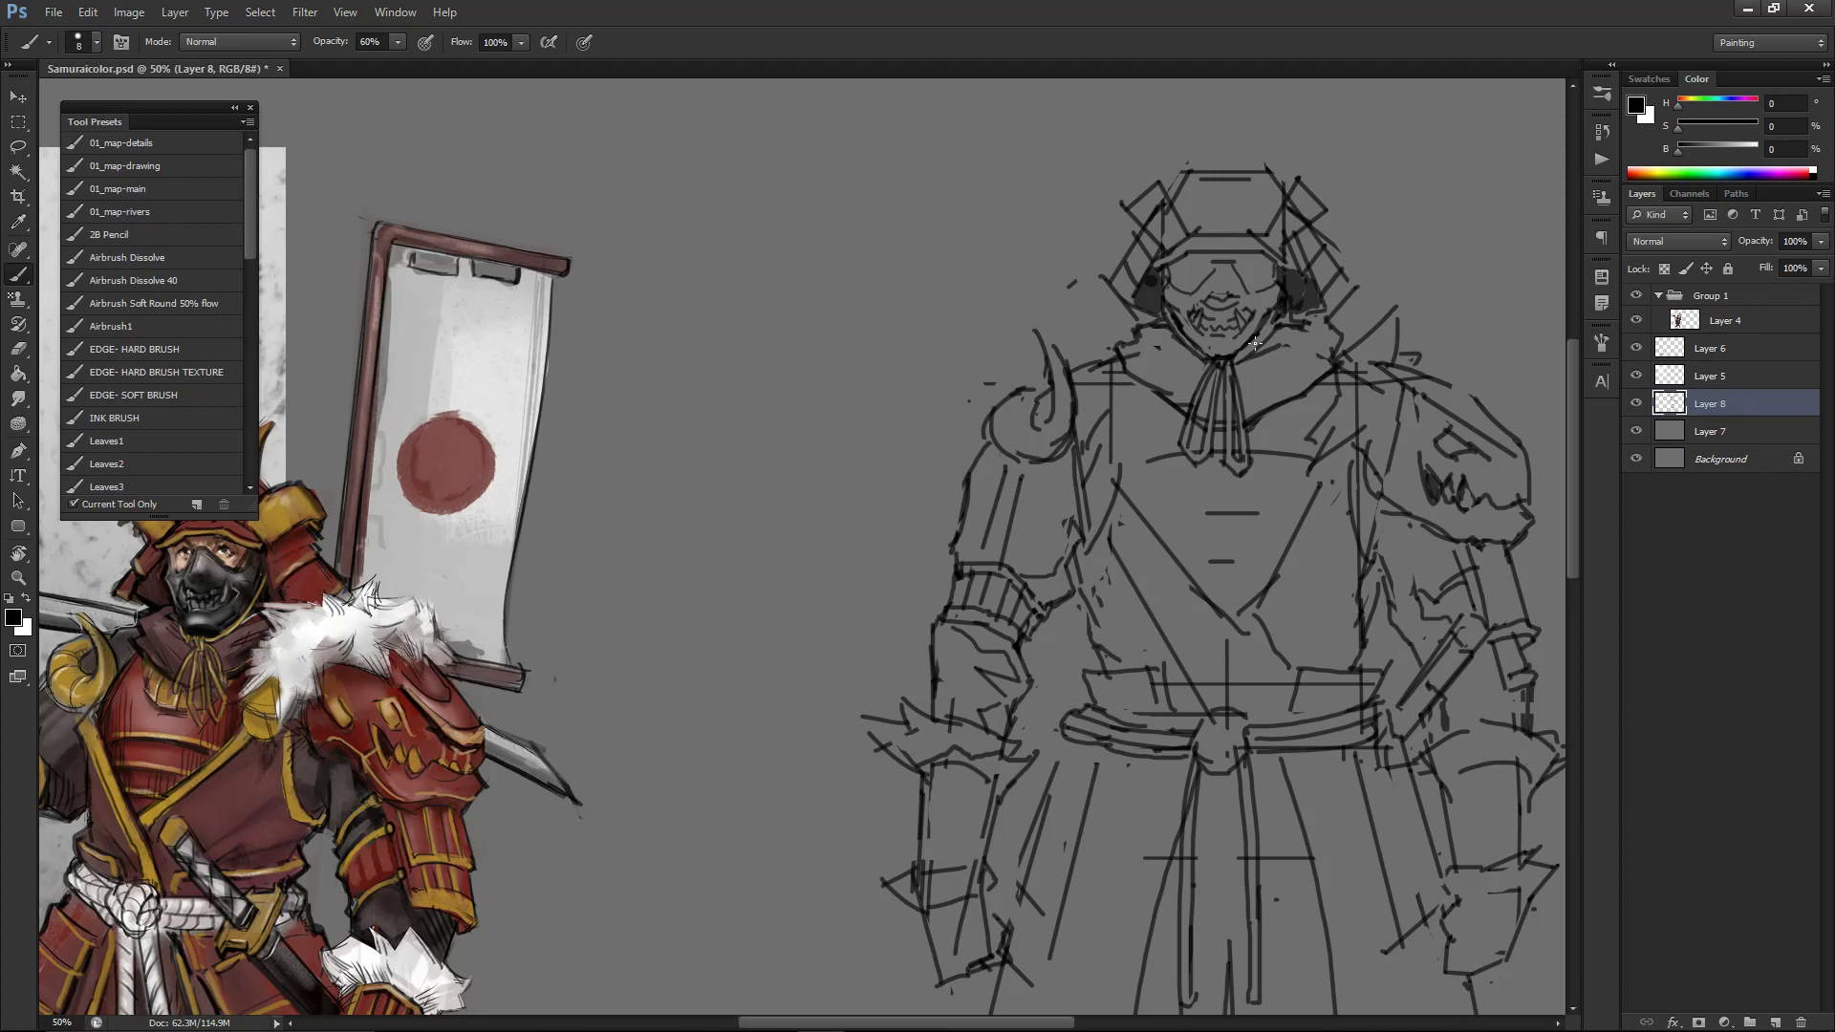
pyautogui.press('e')
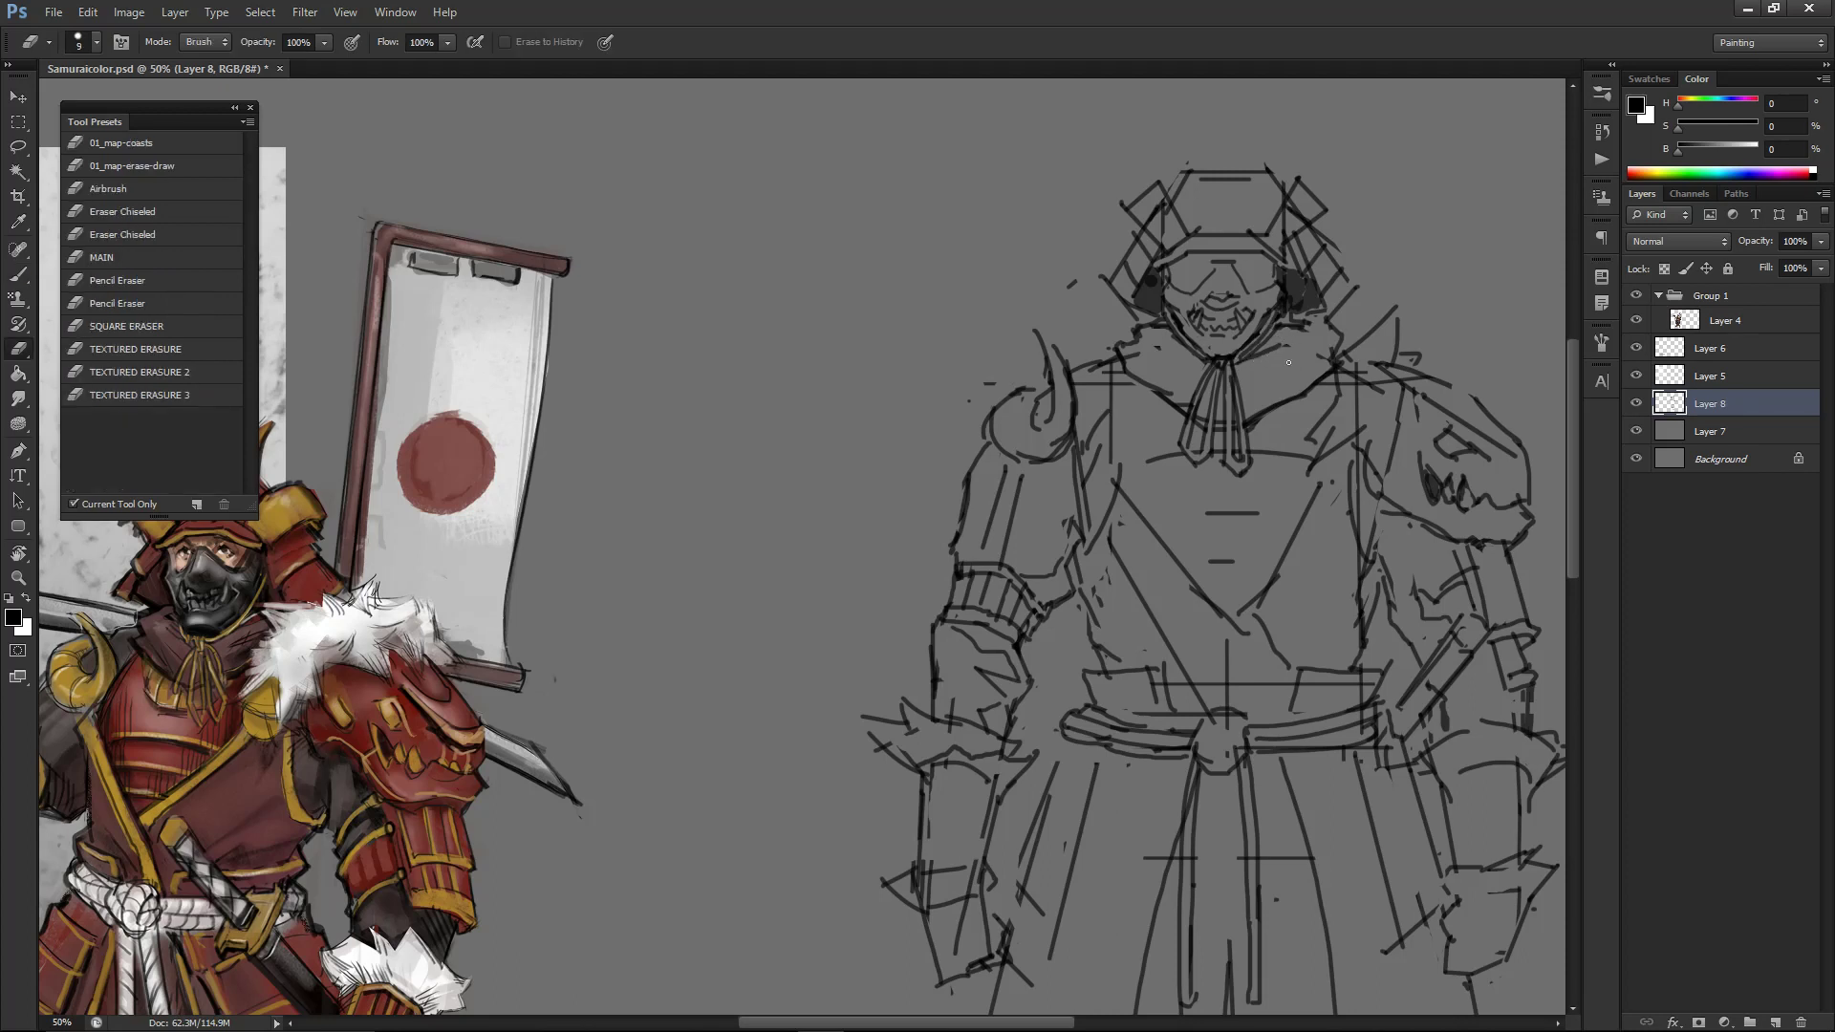
pyautogui.press('b')
pyautogui.press('e')
pyautogui.press('b')
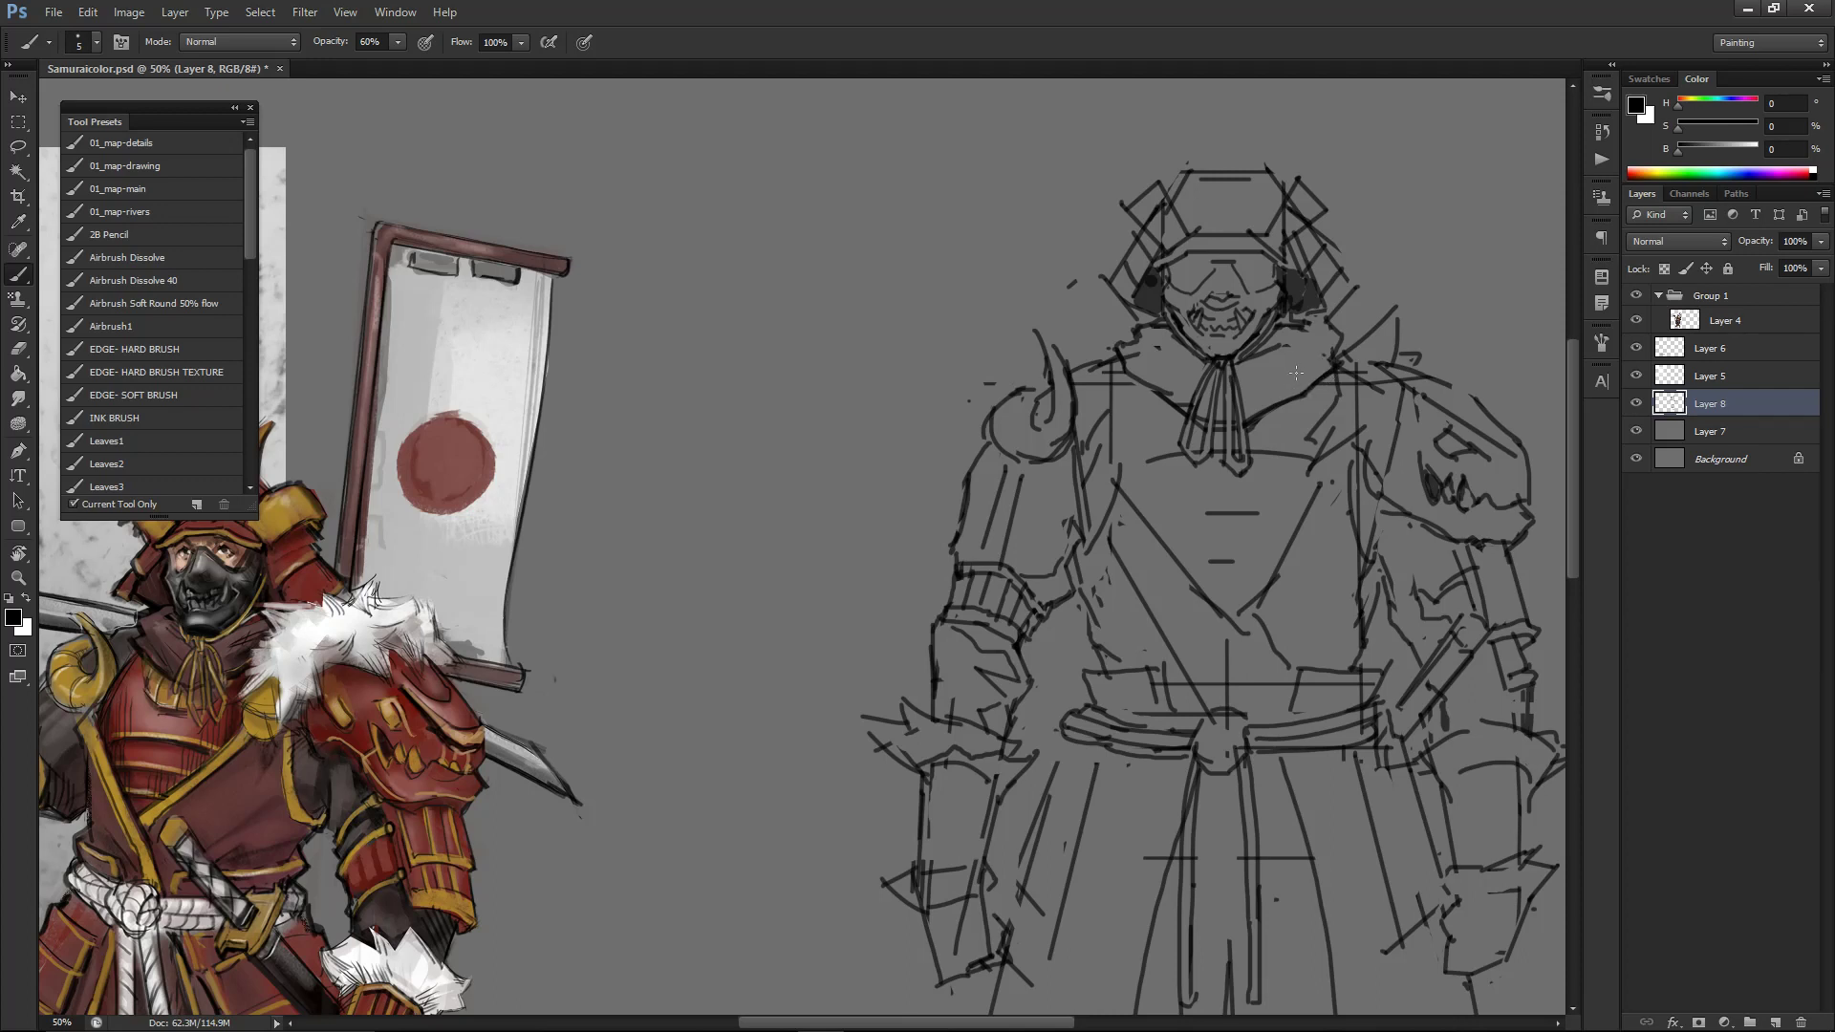
# - Sketch fold lines on both sides of the collar around the neck, undoing and redrawing unsatisfying strokes
pyautogui.moveTo(1324, 354)
pyautogui.mouseDown()
pyautogui.moveTo(1278, 380)
pyautogui.moveTo(1321, 370)
pyautogui.moveTo(1259, 404)
pyautogui.moveTo(1271, 415)
pyautogui.moveTo(1253, 411)
pyautogui.mouseUp()
pyautogui.hotkey('ctrl', 'z')
pyautogui.hotkey('ctrl', 'z')
pyautogui.hotkey('ctrl', 'alt', 'z')
pyautogui.hotkey('ctrl', 'alt', 'z')
pyautogui.moveTo(1134, 367)
pyautogui.mouseDown()
pyautogui.moveTo(1167, 386)
pyautogui.moveTo(1172, 367)
pyautogui.mouseUp()
pyautogui.hotkey('ctrl', 'z')
pyautogui.hotkey('ctrl', 'alt', 'z')
pyautogui.moveTo(1130, 352); pyautogui.dragTo(1184, 372)
# - Flip the canvas horizontally to check the whole figure's symmetry and flip it back
pyautogui.hotkey('ctrl', '-')
pyautogui.hotkey('ctrl', '-')
pyautogui.hotkey('ctrl', 'shift', 'h')
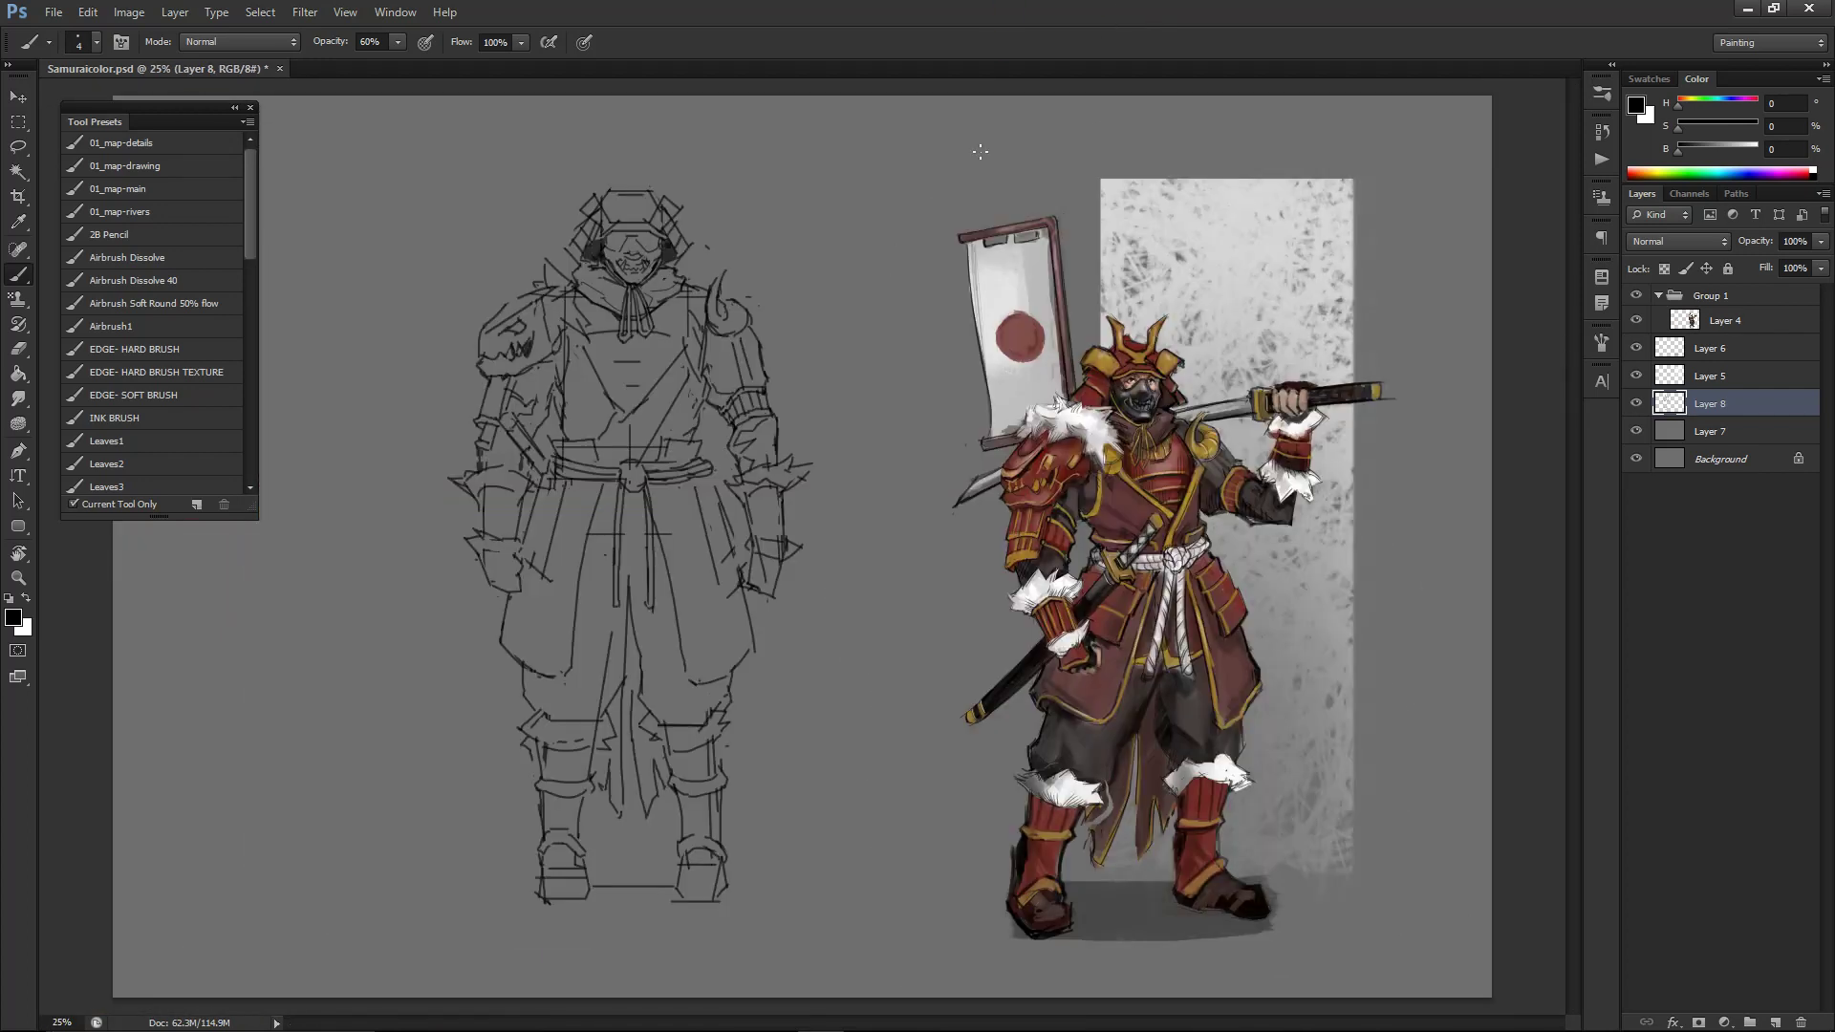
pyautogui.hotkey('ctrl', 'shift', 'h')
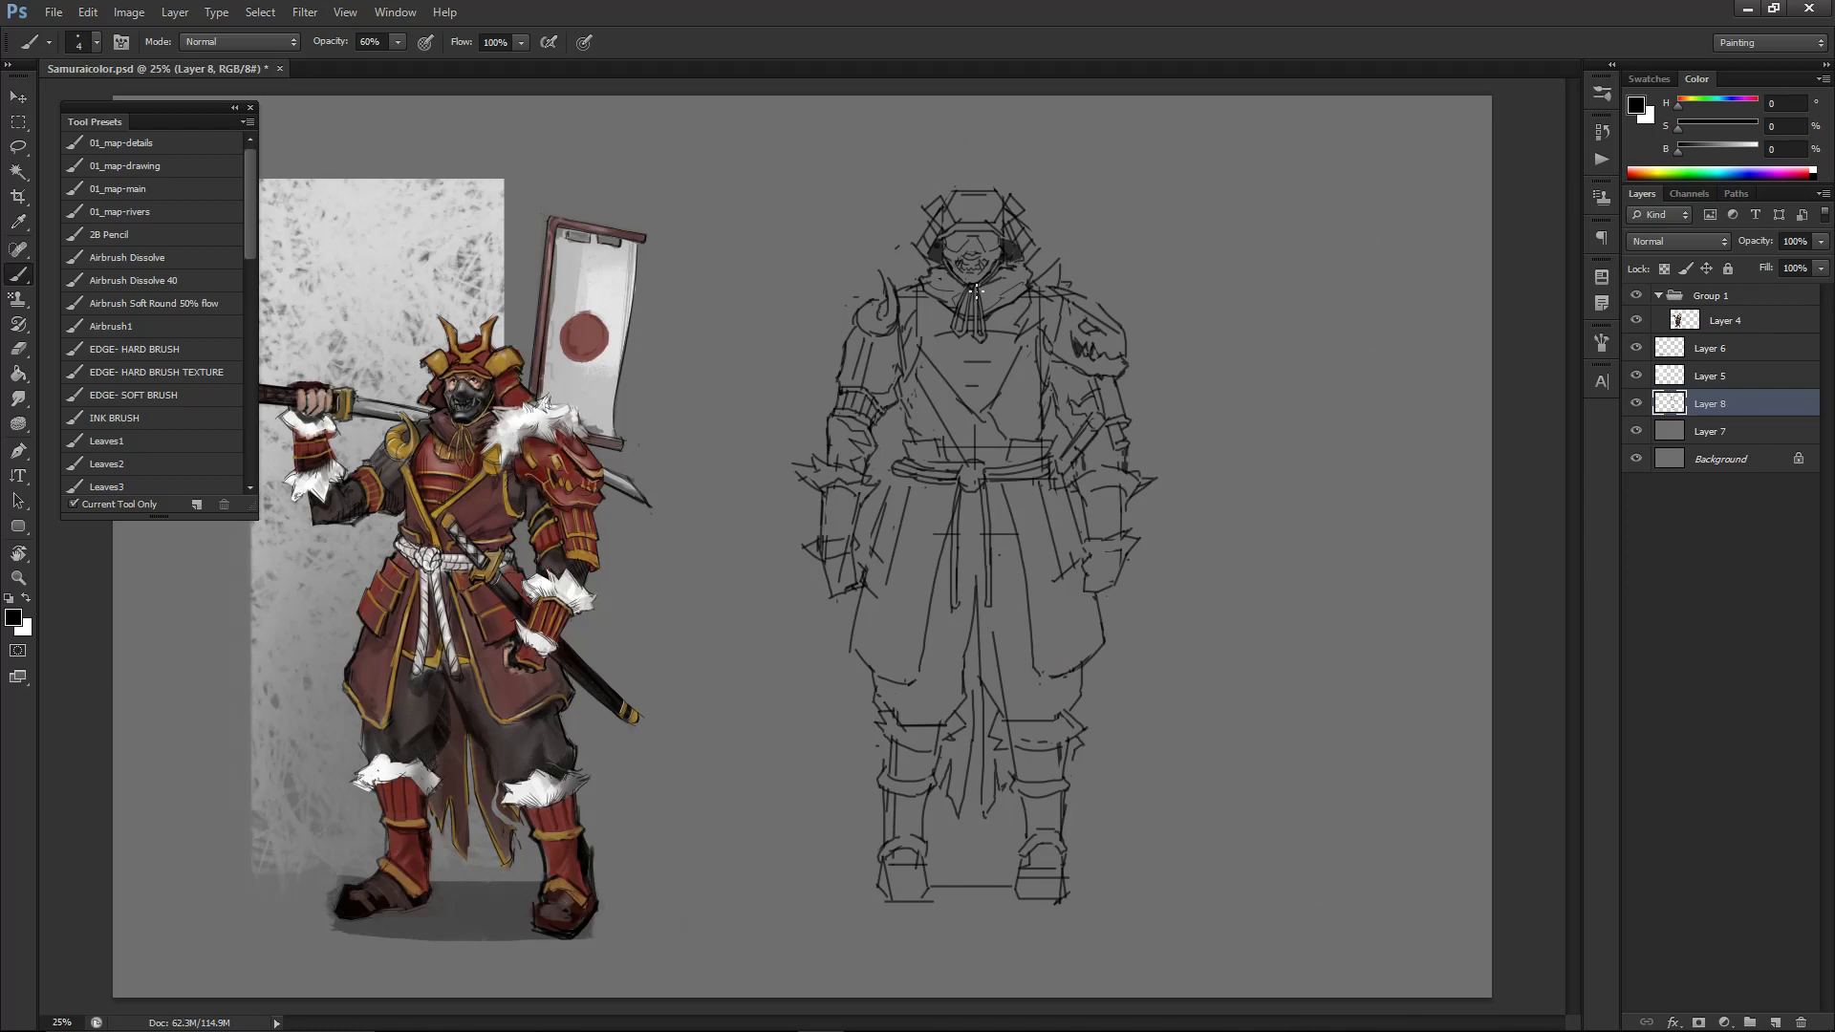
# - Draw curved plate bands across the breastplate and a shoulder strap line on the left, erasing stray marks
pyautogui.hotkey('ctrl', '+')
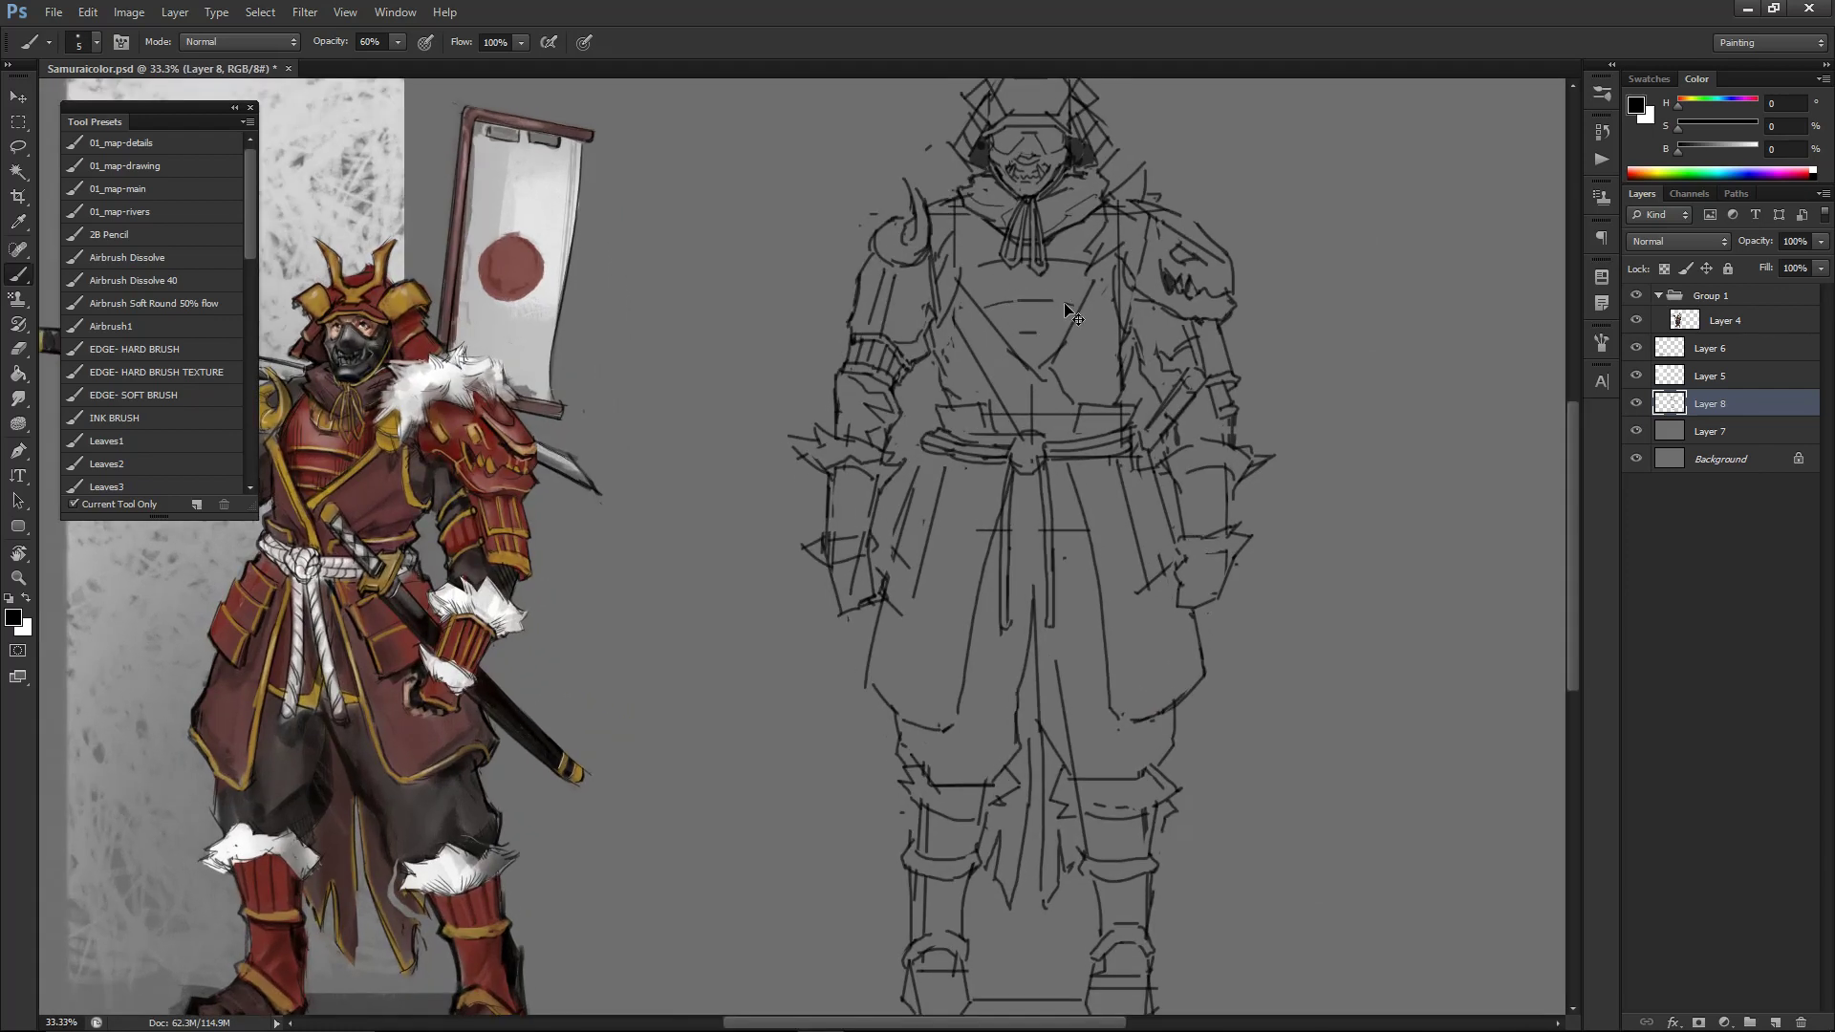
pyautogui.moveTo(1006, 333); pyautogui.dragTo(1063, 332)
pyautogui.moveTo(990, 310); pyautogui.dragTo(1058, 307)
pyautogui.hotkey('ctrl', 'z')
pyautogui.moveTo(961, 220); pyautogui.dragTo(957, 258)
pyautogui.press('e')
pyautogui.moveTo(954, 214)
pyautogui.mouseDown()
pyautogui.moveTo(983, 315)
pyautogui.moveTo(1000, 314)
pyautogui.mouseUp()
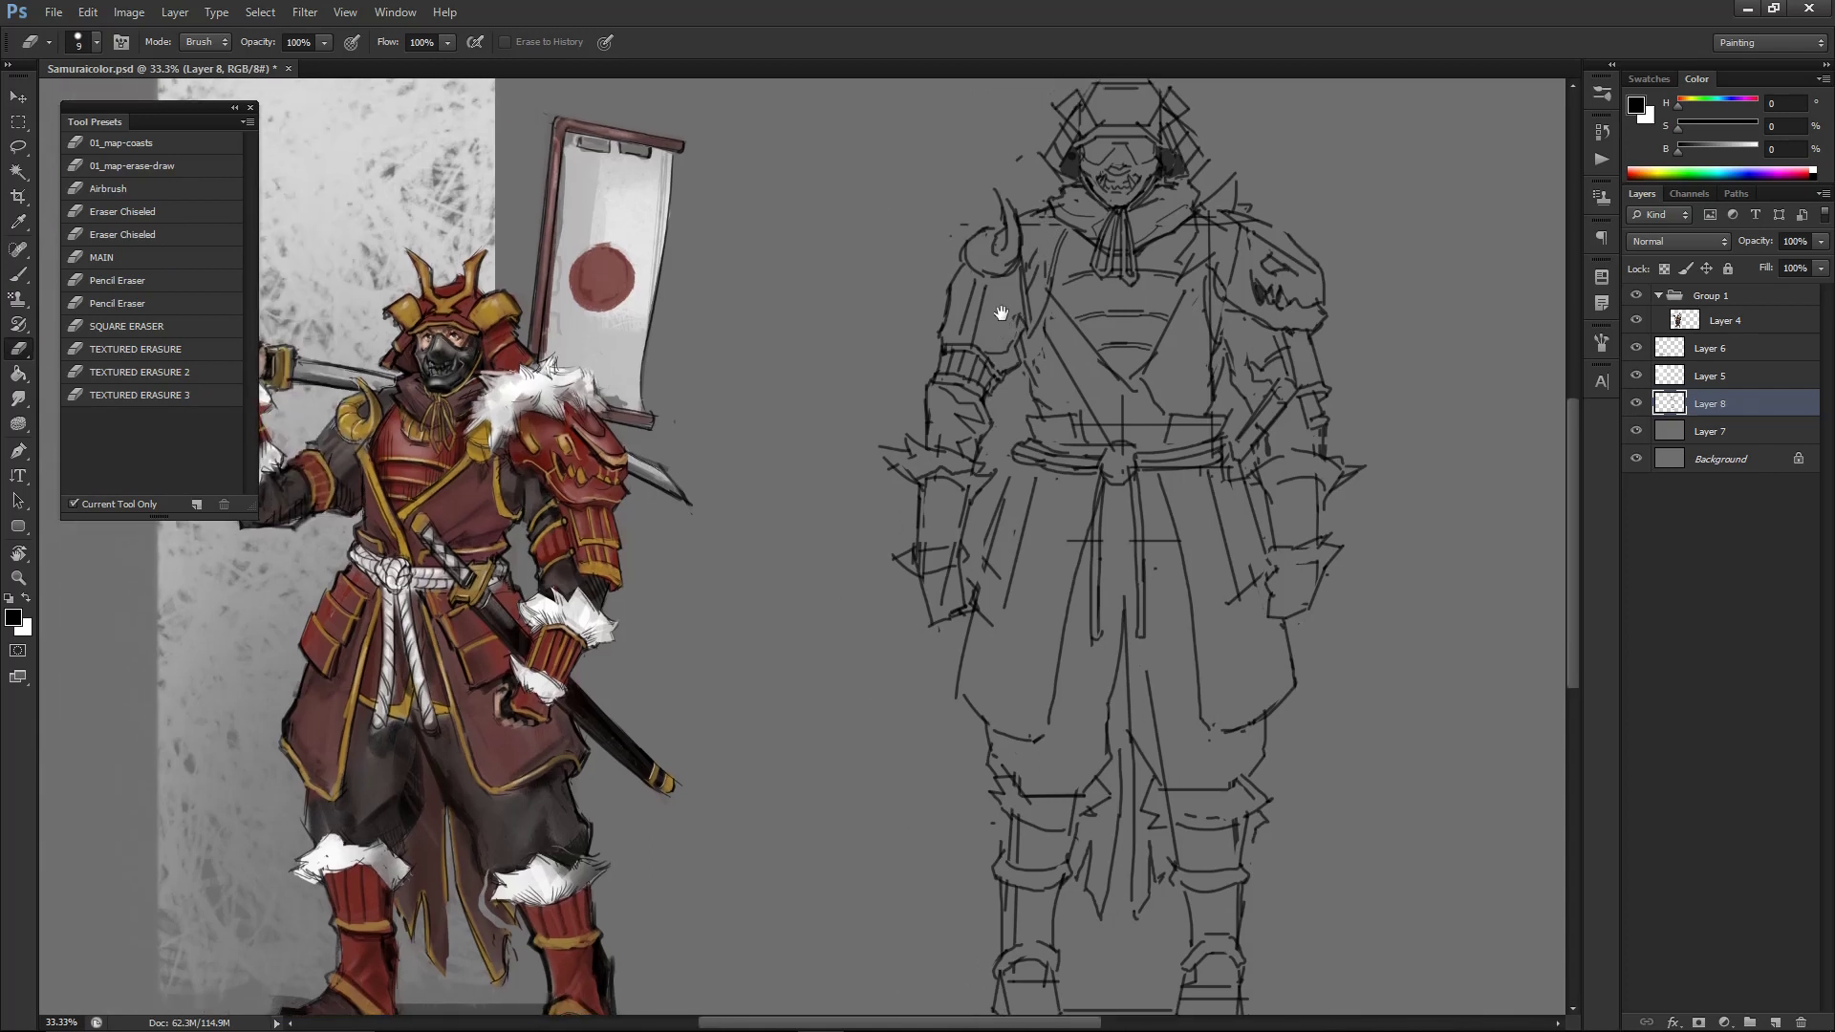
# - Rework the left edge of the robe's lapel beside the breastplate with brush and eraser touches
pyautogui.press('b')
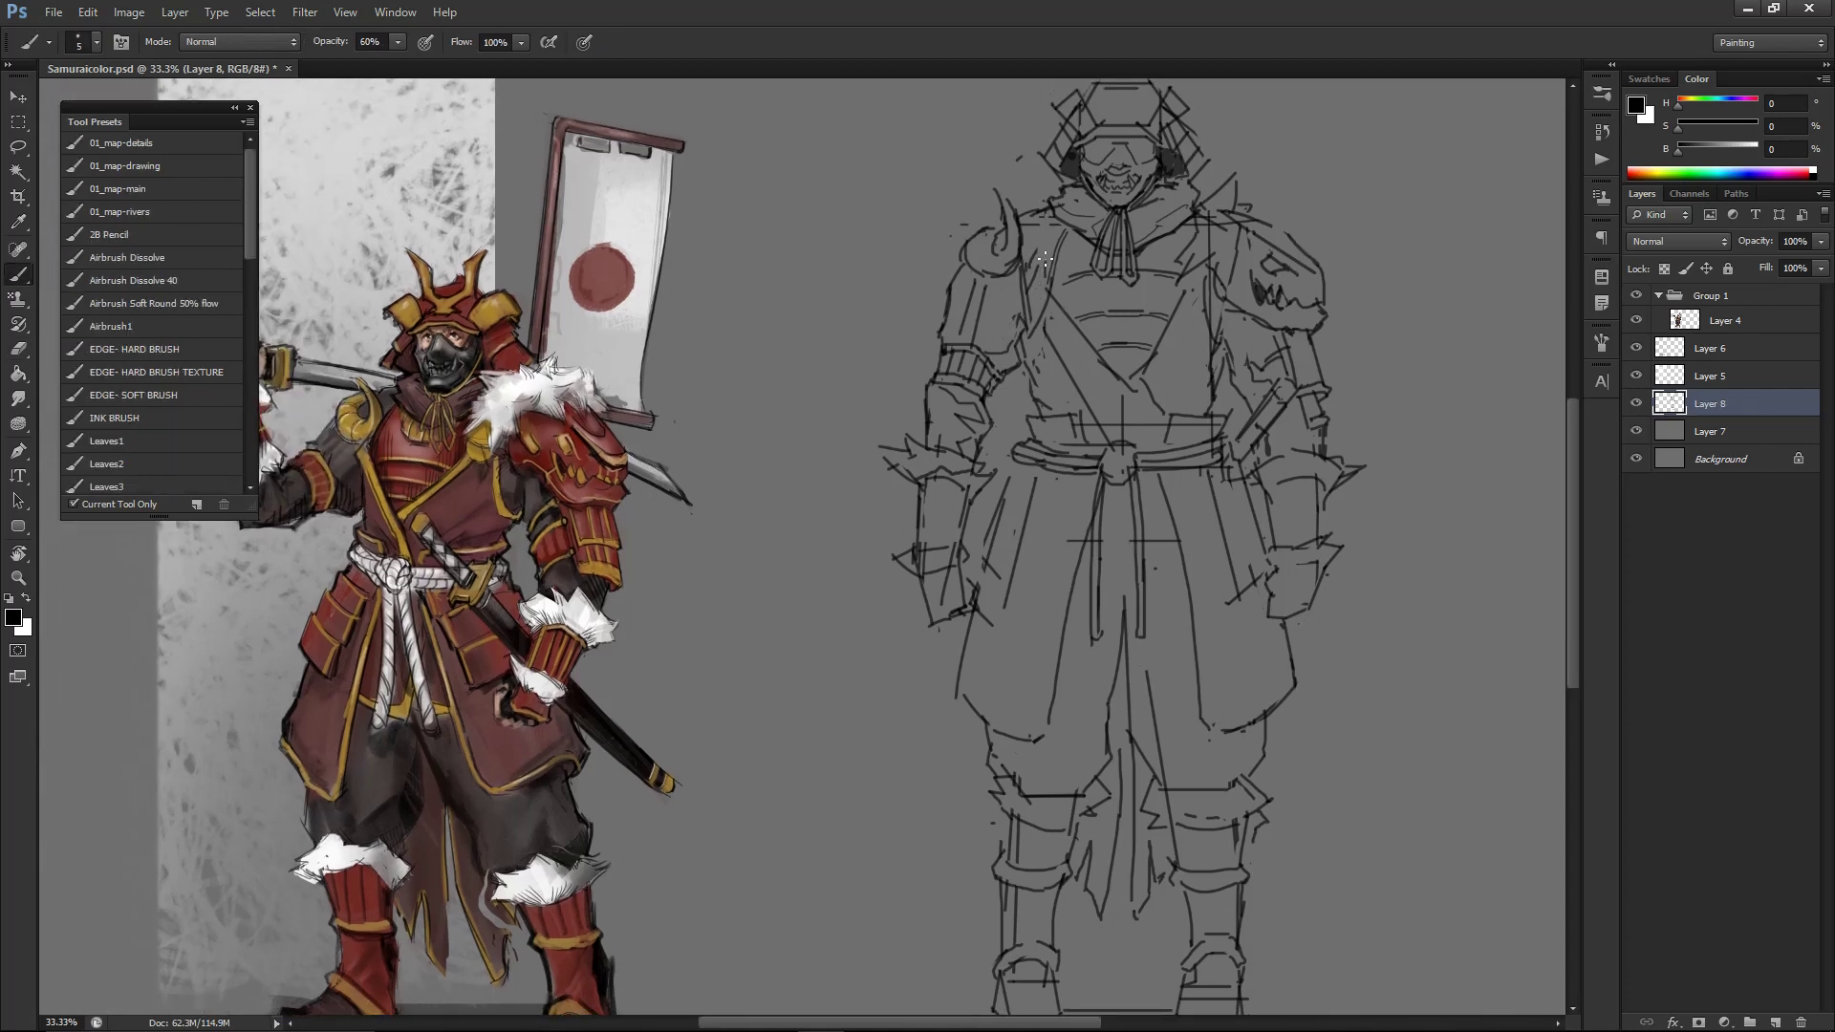
pyautogui.press('e')
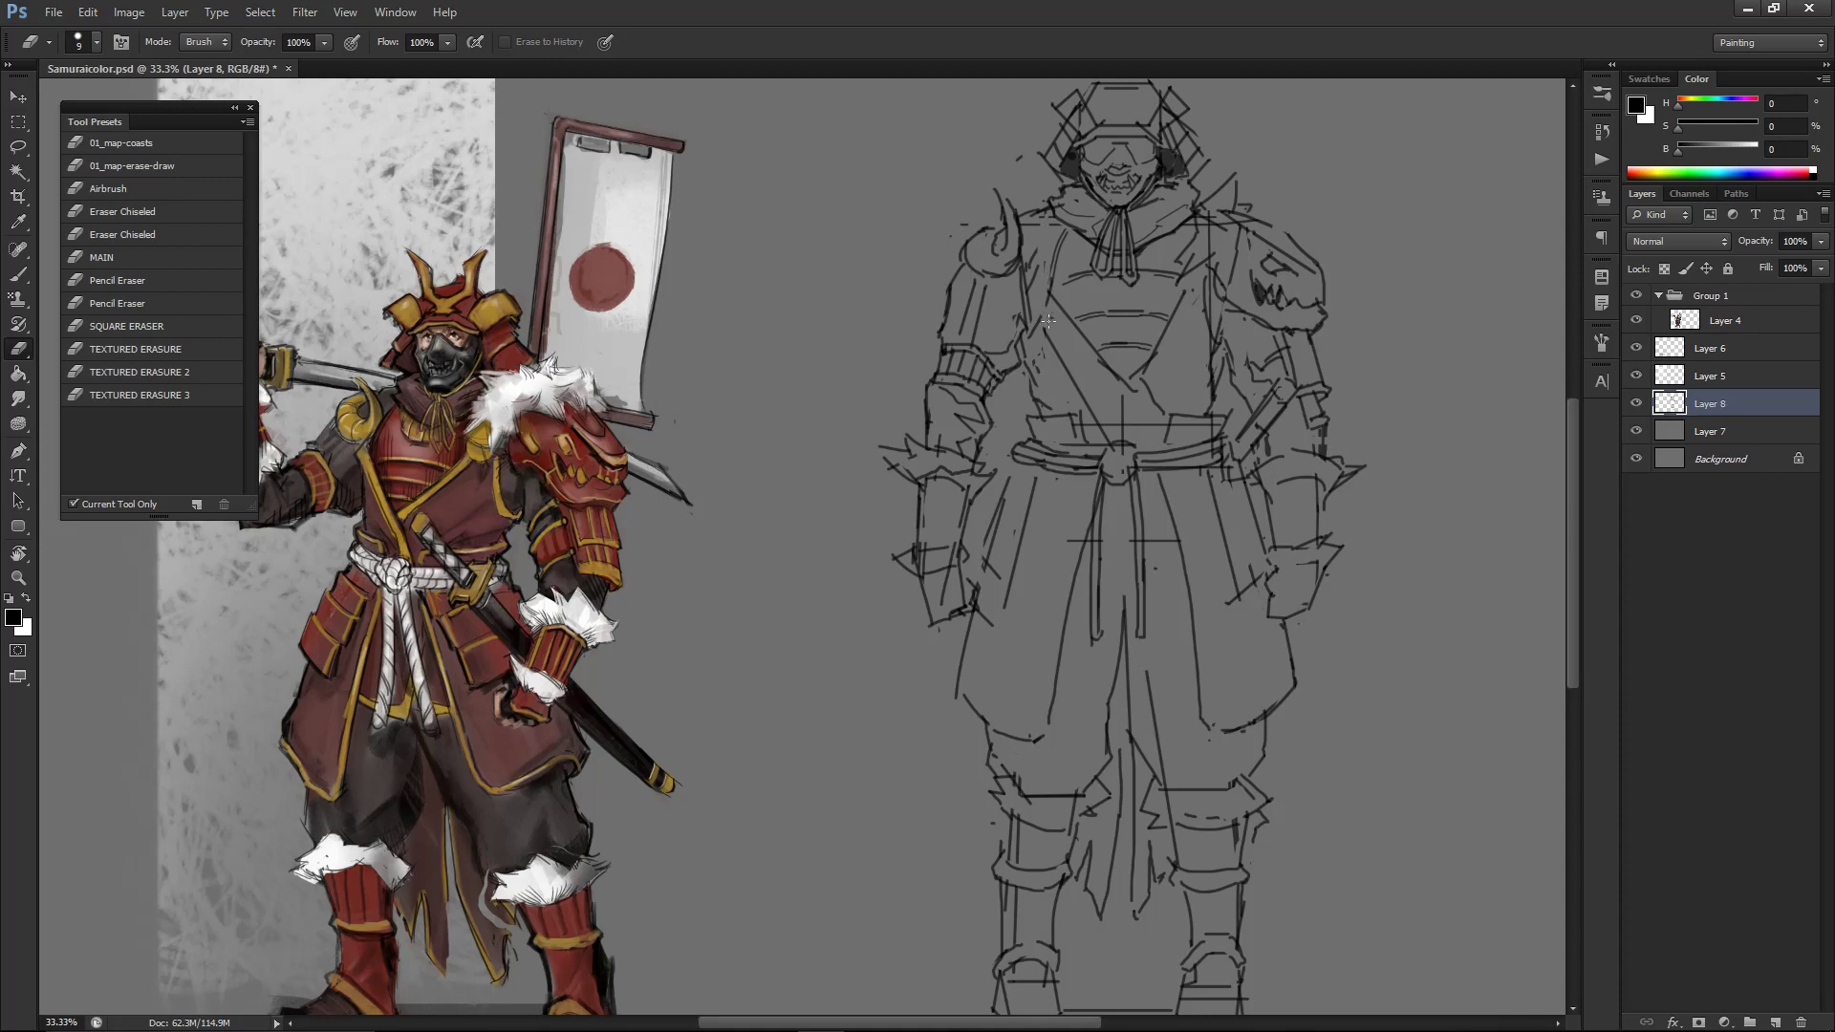
pyautogui.press('b')
pyautogui.press(']')
pyautogui.press(']')
pyautogui.press(']')
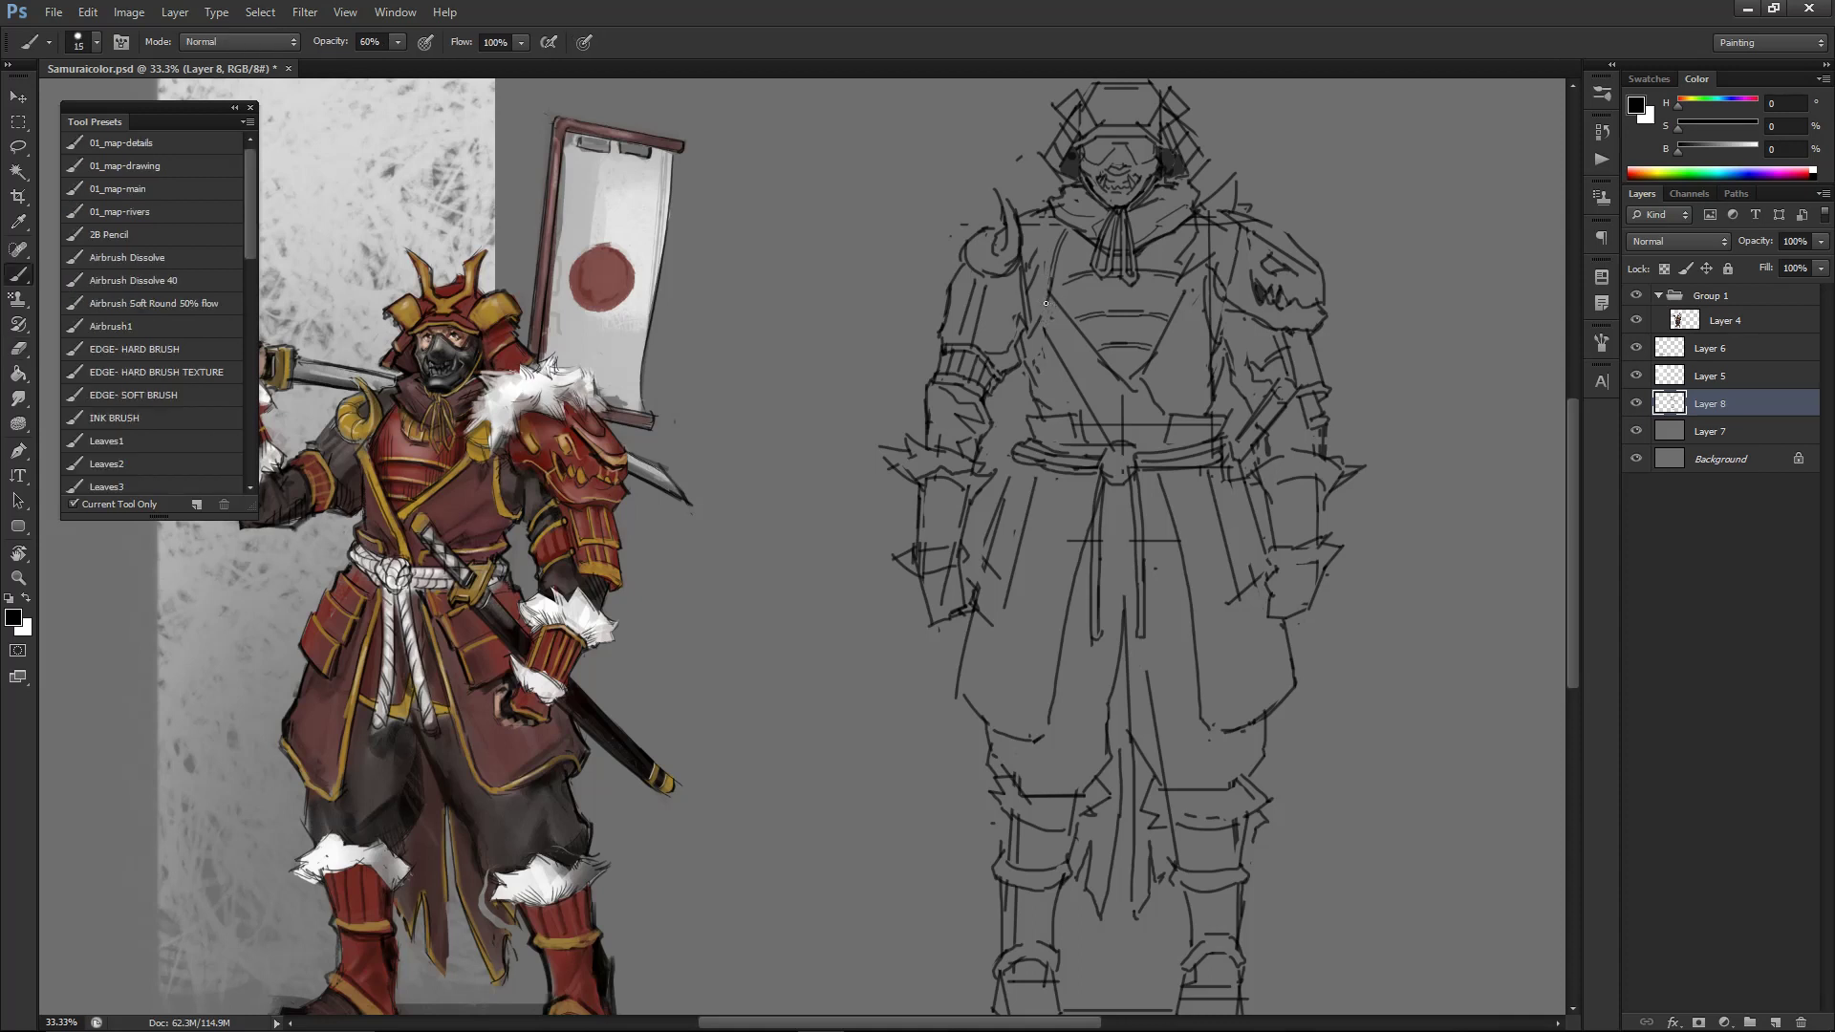
pyautogui.press('e')
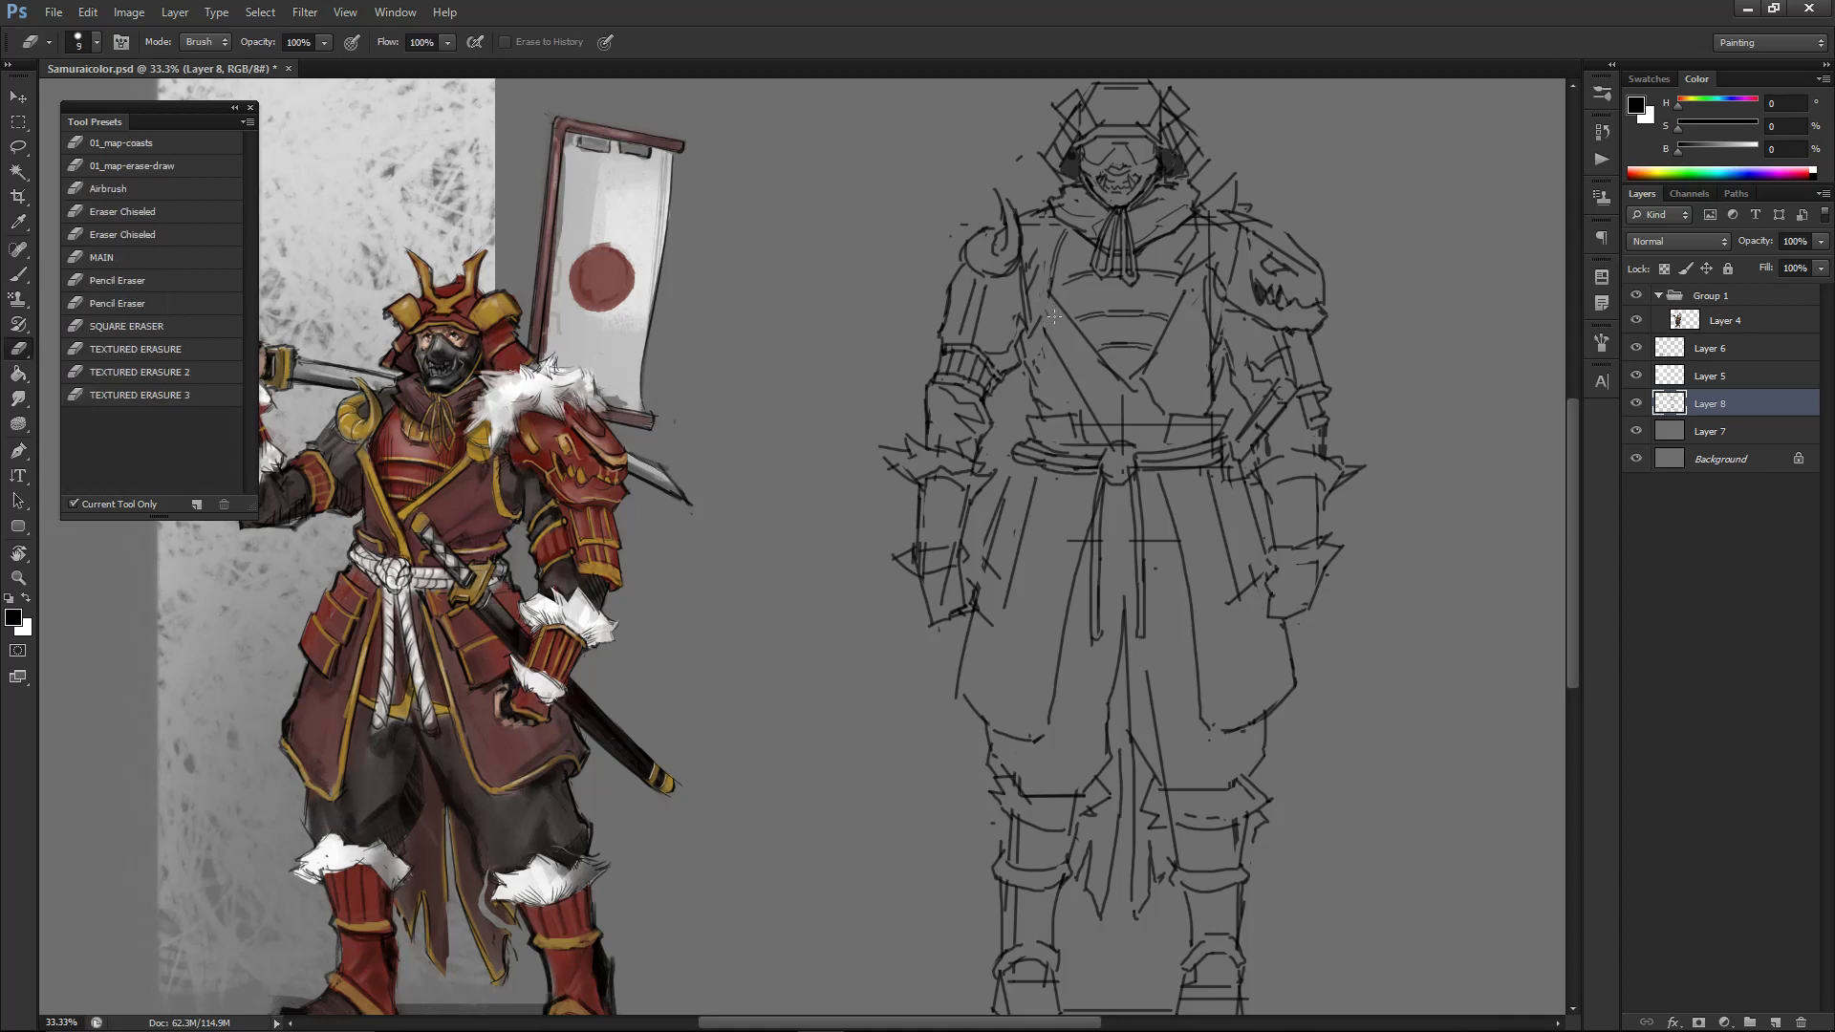
pyautogui.press('b')
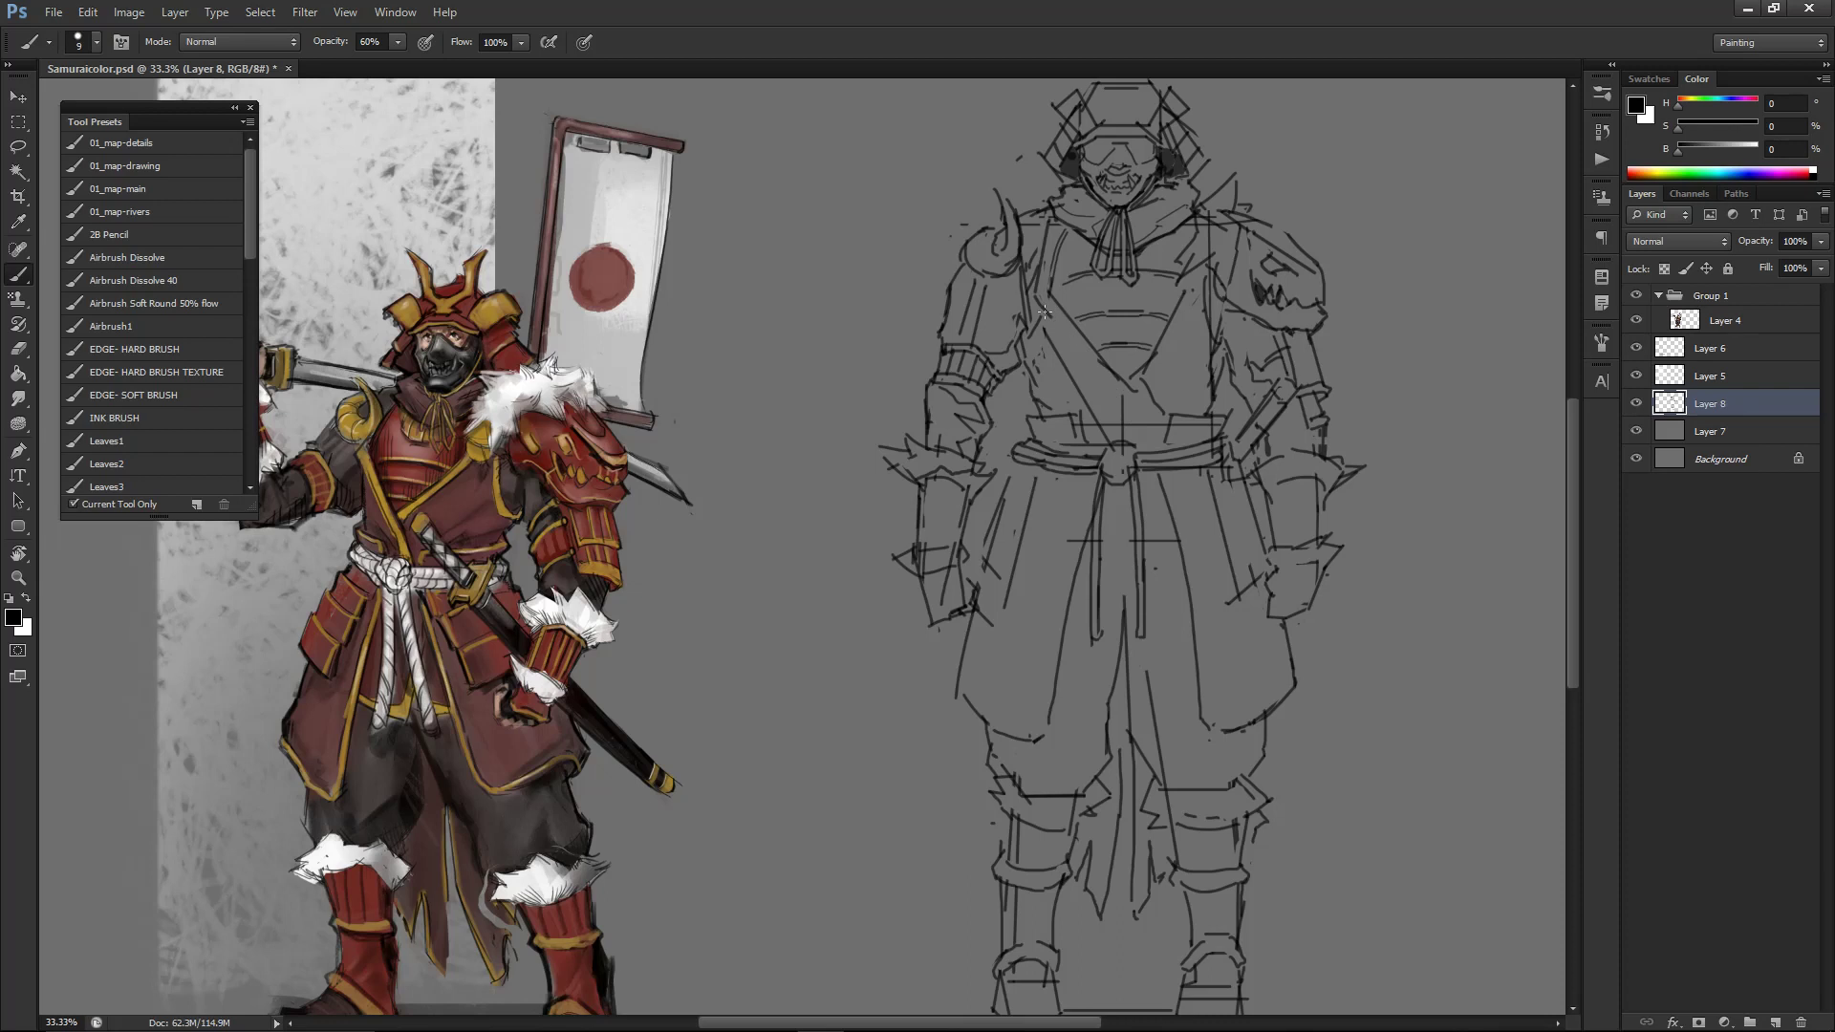
# - Redraw the robe's left lapel edge diagonally down to the waist, erasing leftover lines where the two lapels cross
pyautogui.moveTo(1046, 315); pyautogui.dragTo(1137, 409)
pyautogui.press('e')
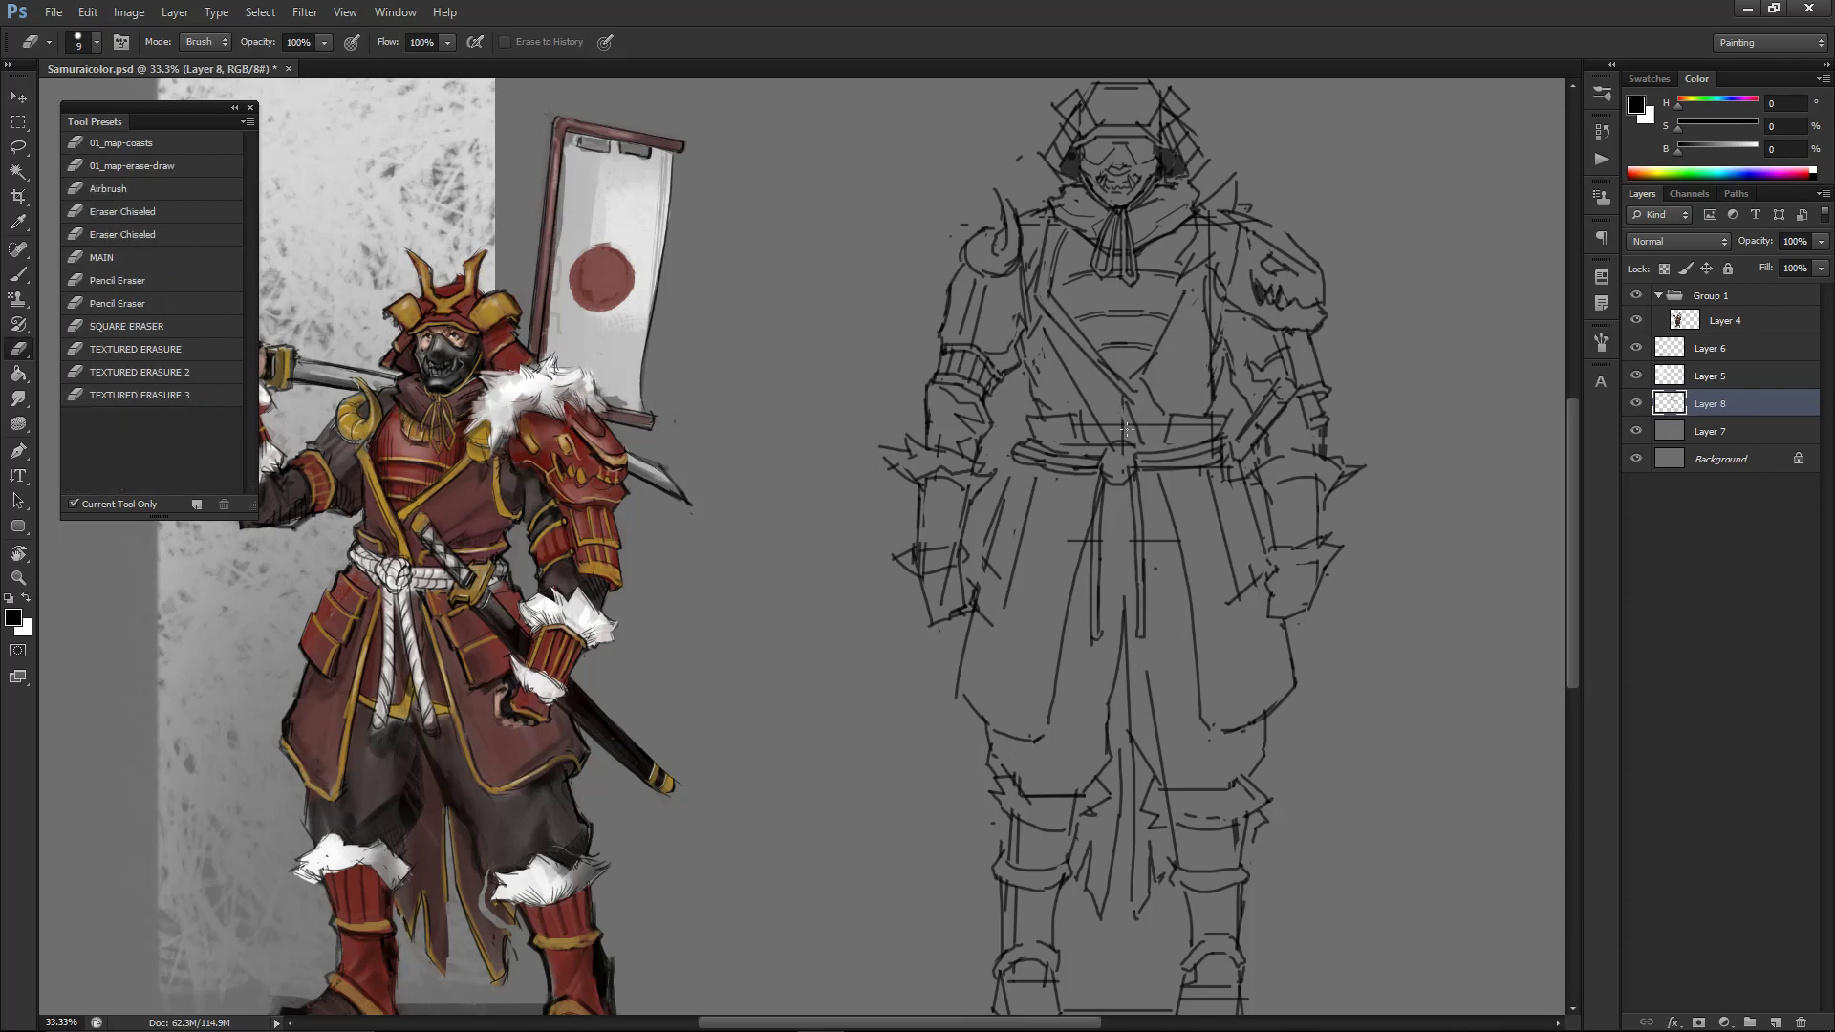
pyautogui.press(']')
pyautogui.press(']')
pyautogui.press(']')
pyautogui.press(']')
pyautogui.press('b')
pyautogui.press('e')
pyautogui.press('b')
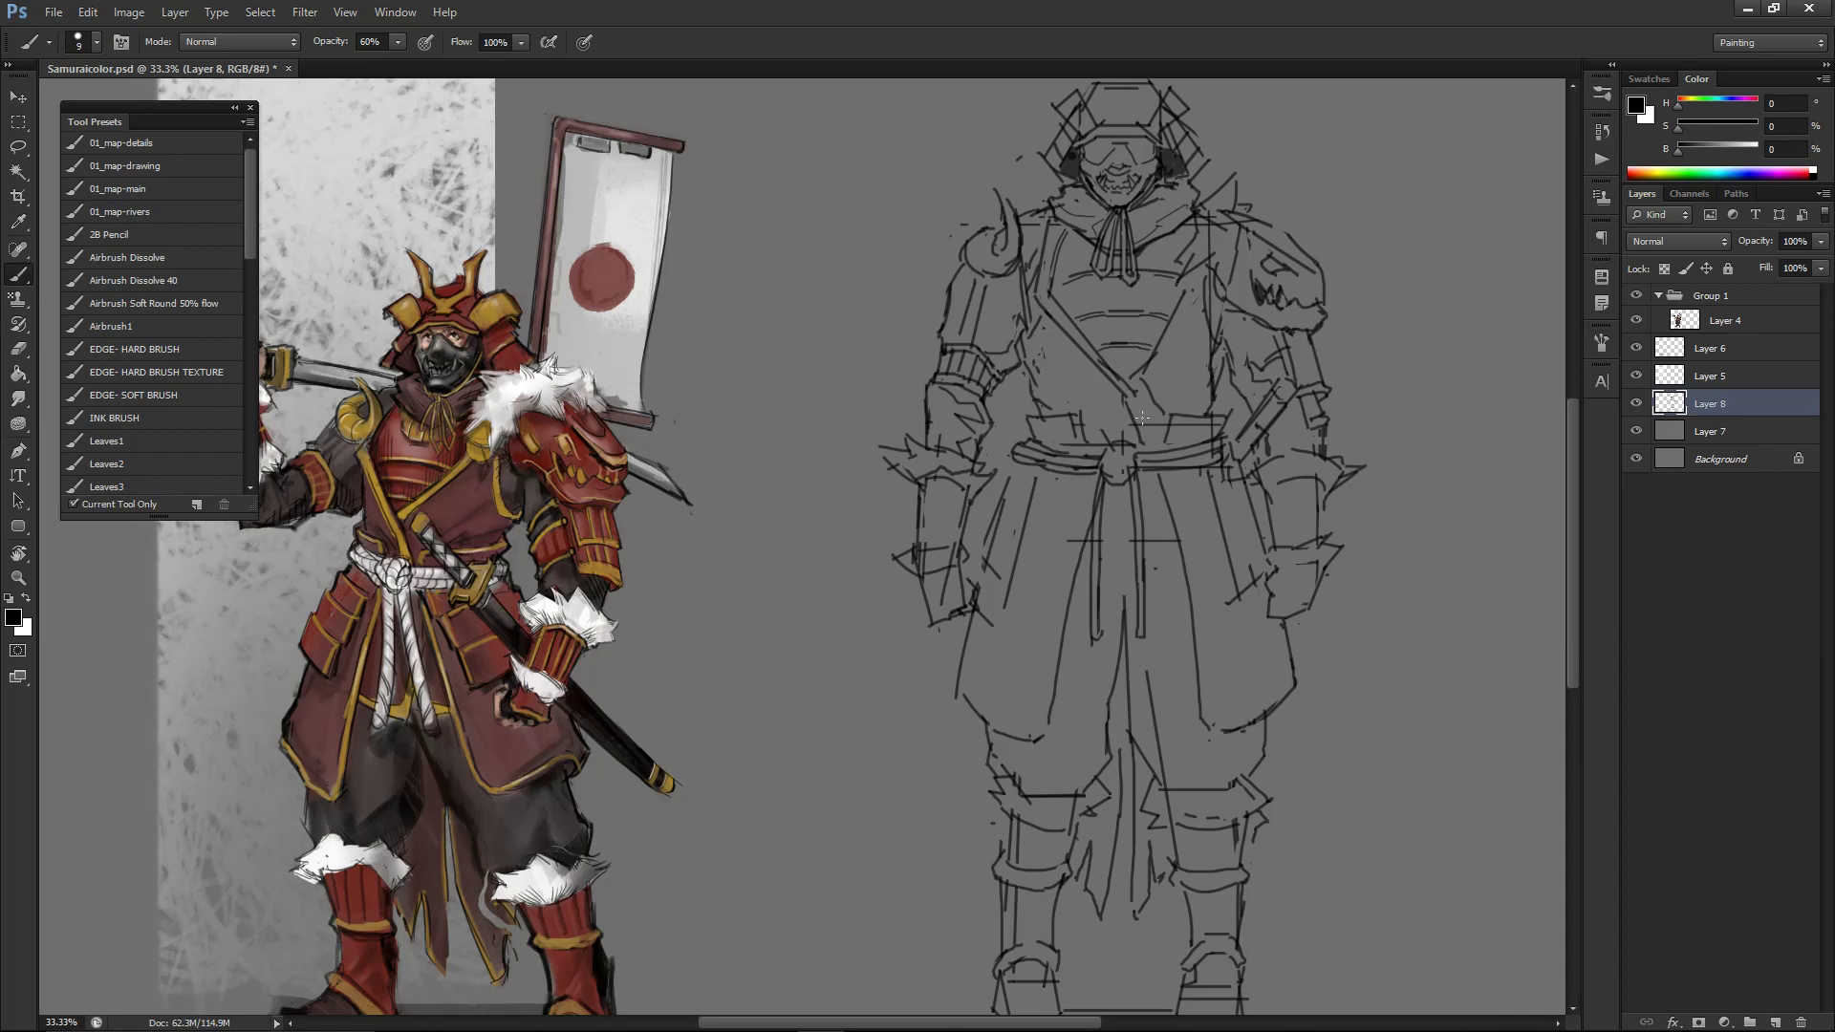
pyautogui.press('e')
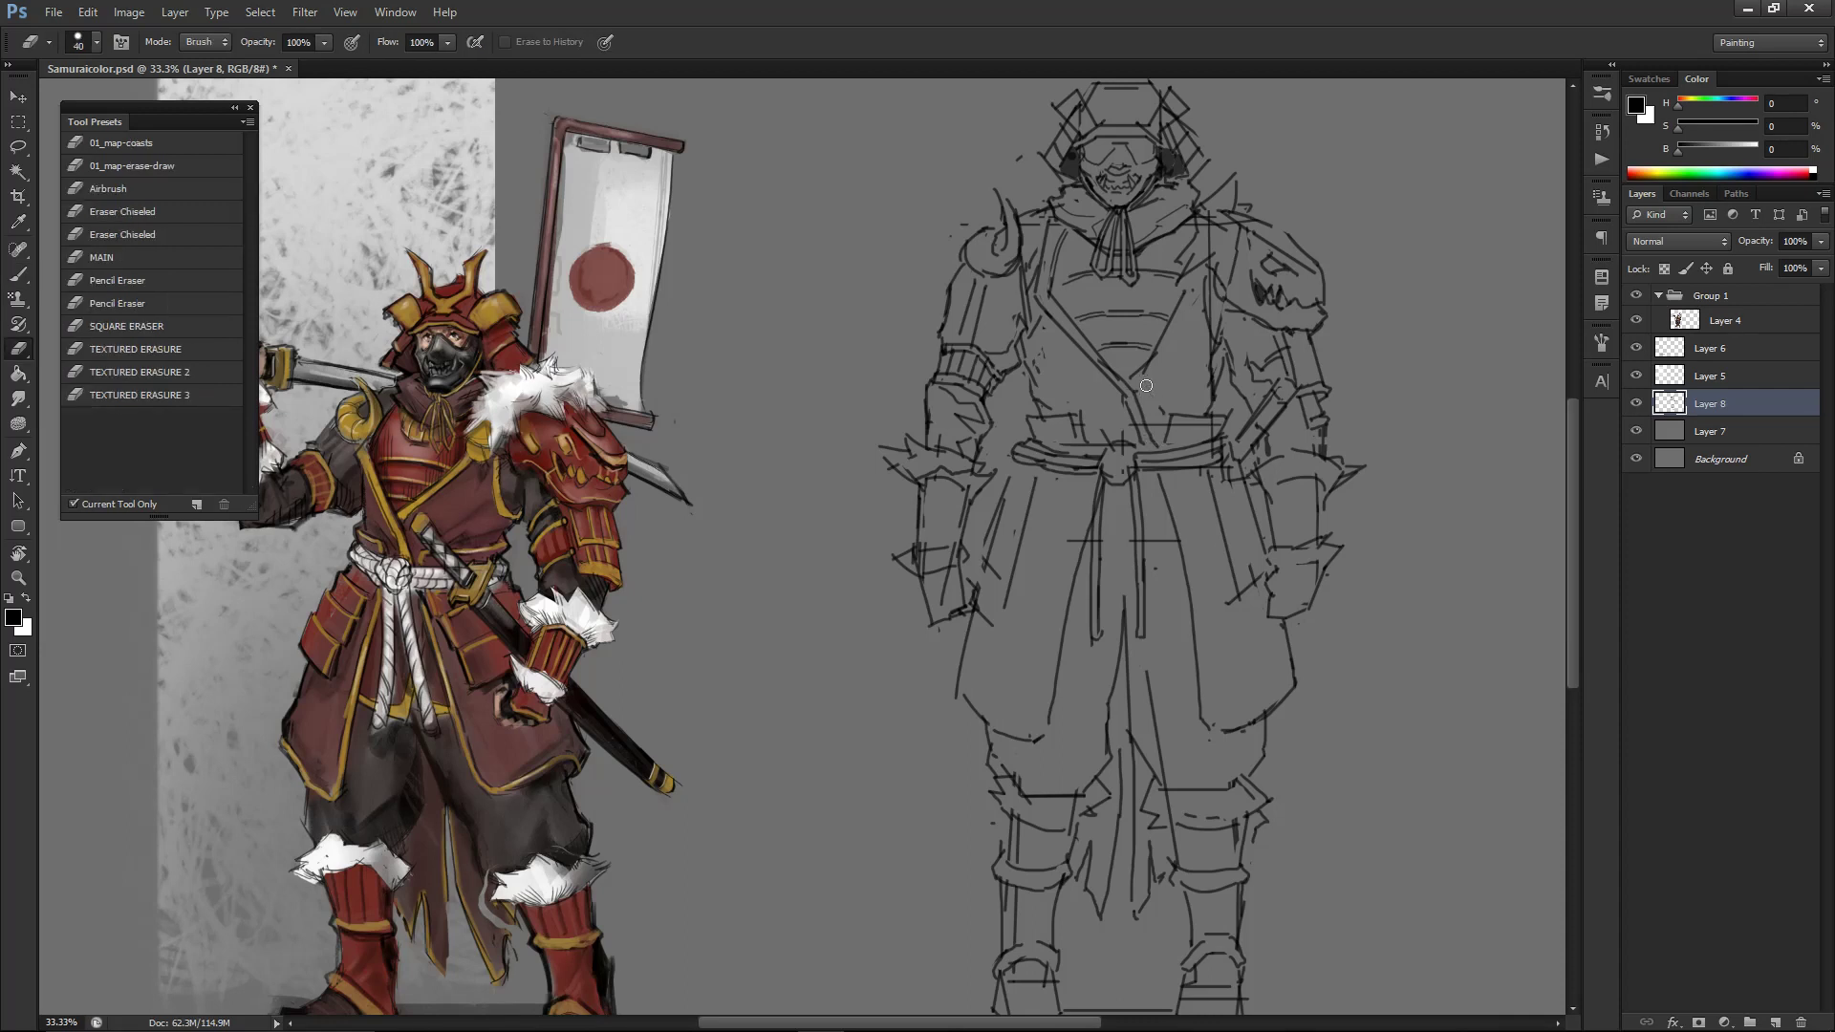
pyautogui.press('b')
pyautogui.press('e')
pyautogui.press('b')
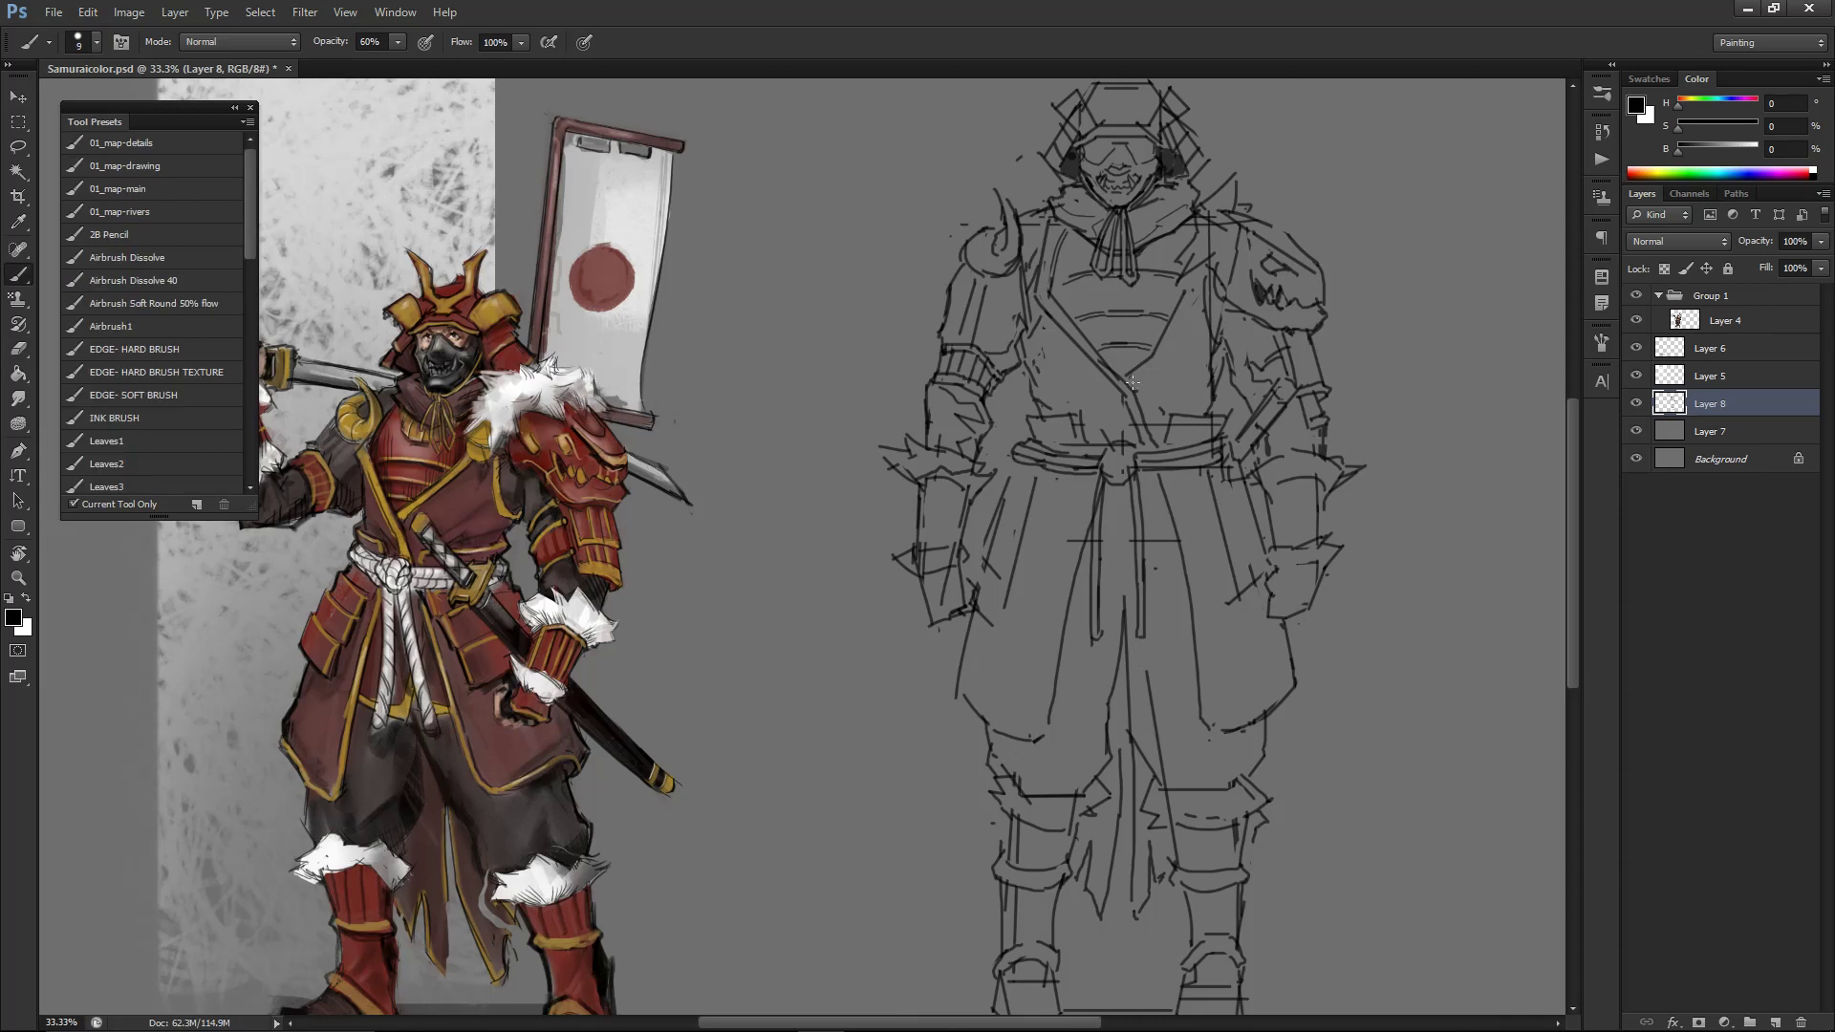
# - Draw inner trim lines along both lapels beside the breastplate and erase the overlap on the left one
pyautogui.moveTo(1197, 278); pyautogui.dragTo(1155, 361)
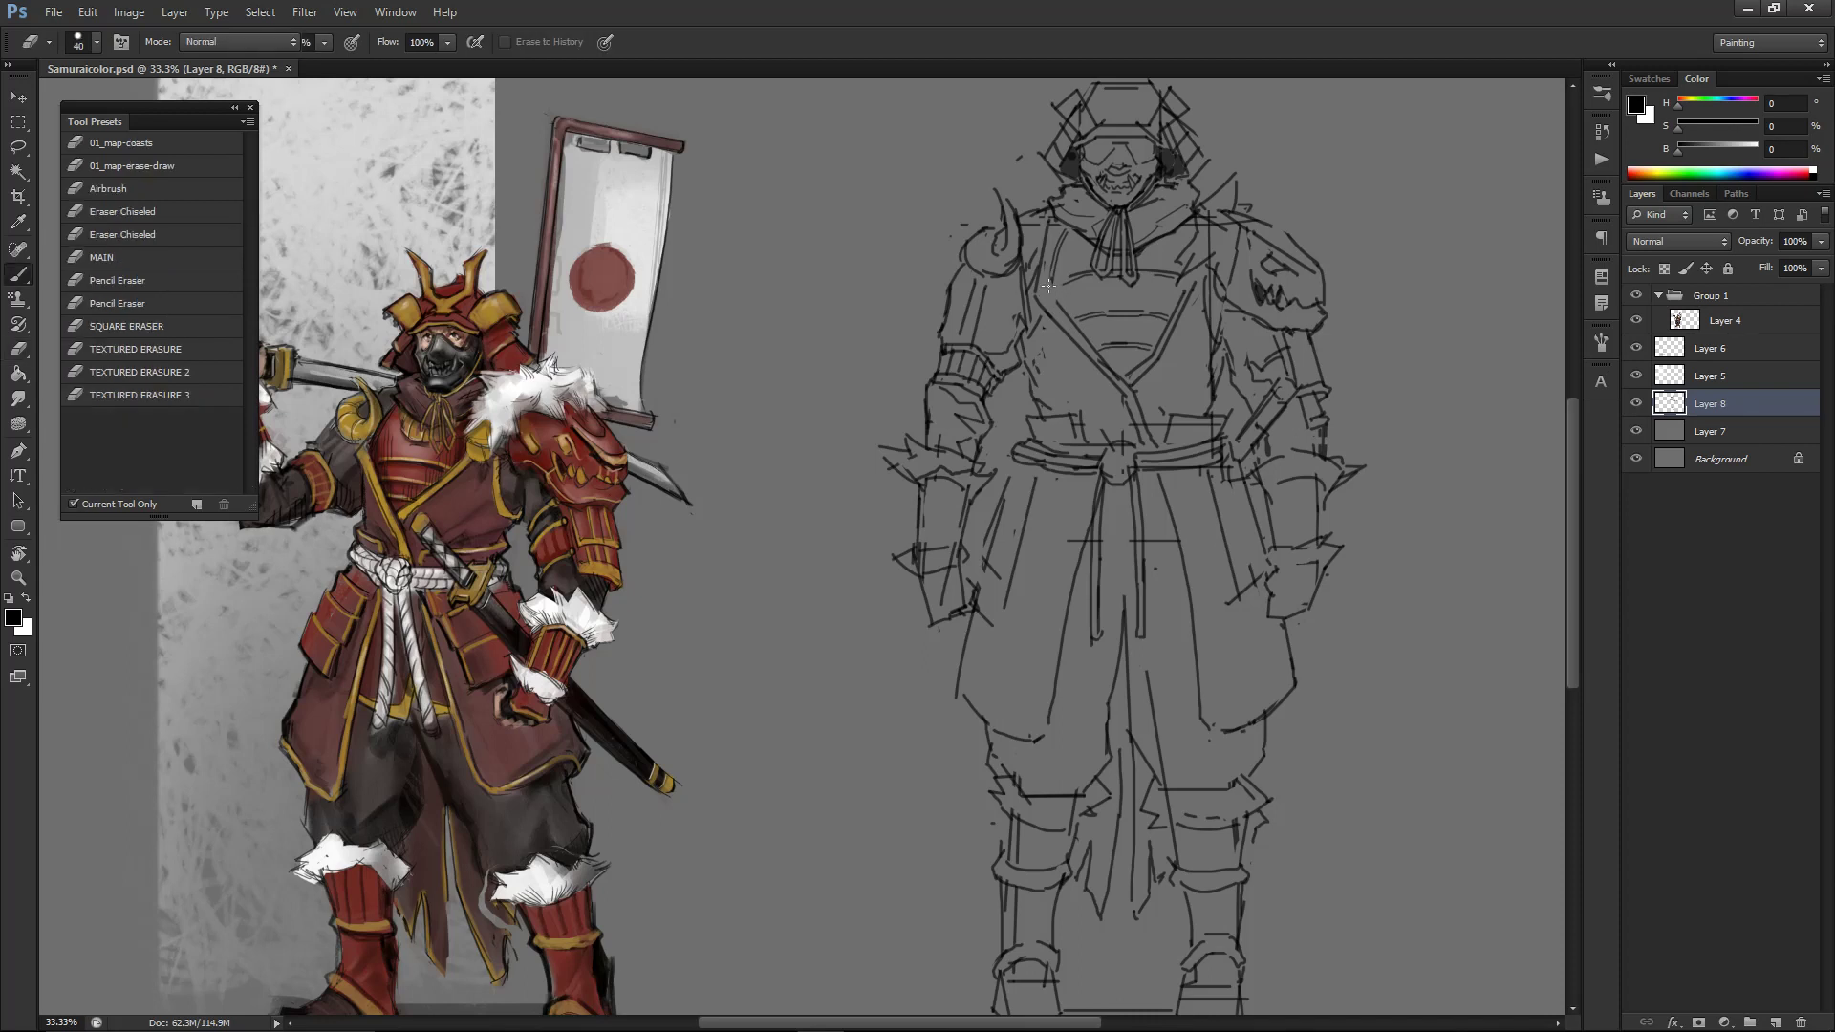
pyautogui.moveTo(1067, 310); pyautogui.dragTo(1134, 392)
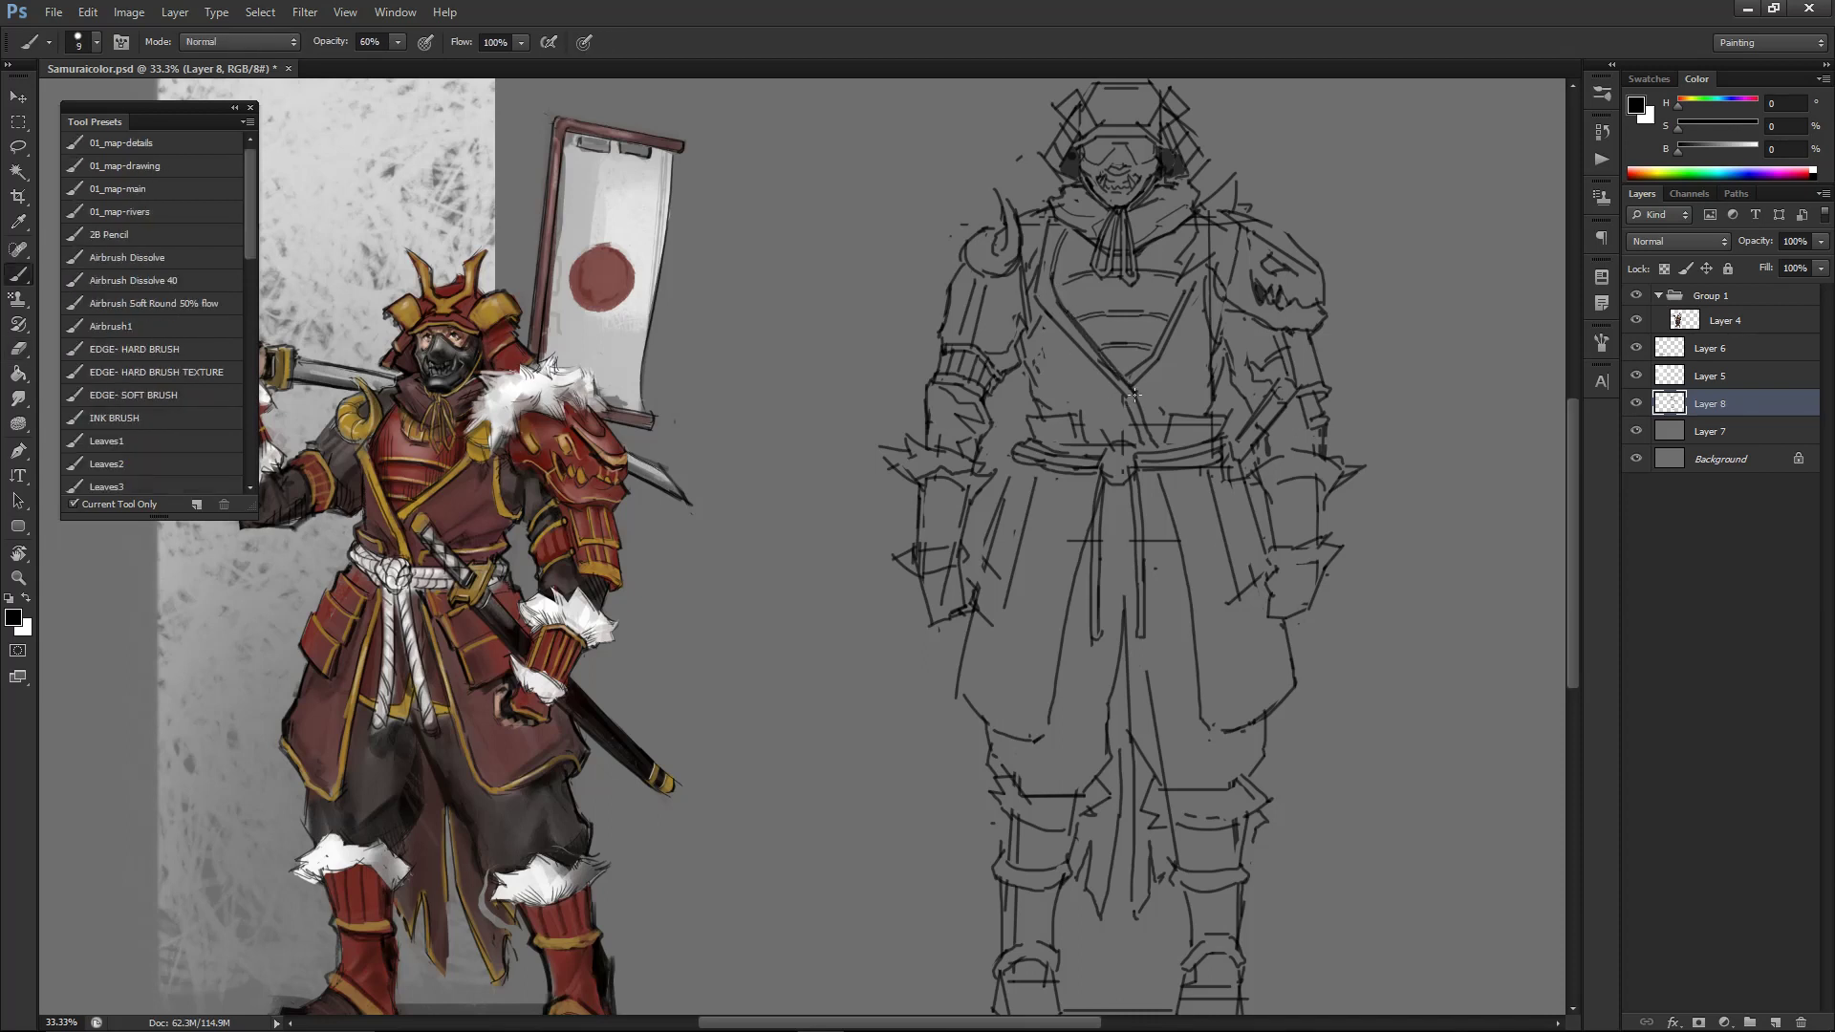
pyautogui.press('e')
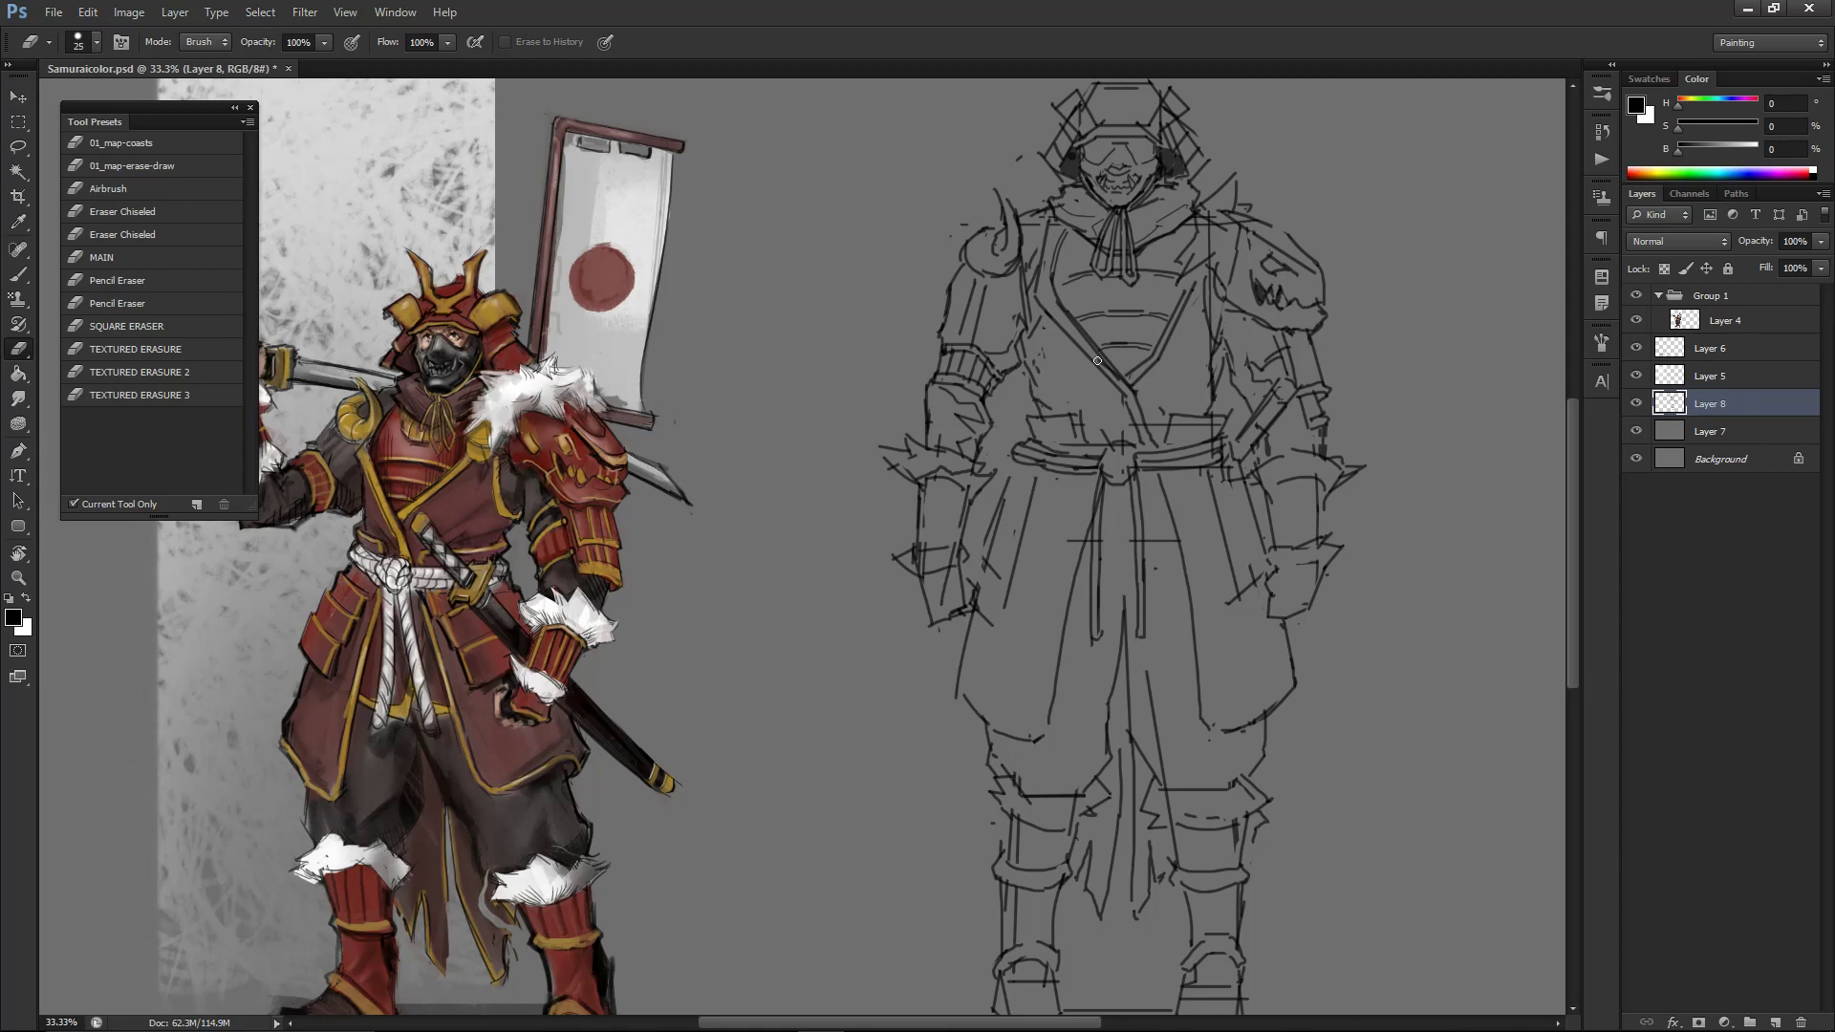
pyautogui.moveTo(1130, 395); pyautogui.dragTo(1093, 360)
pyautogui.press('b')
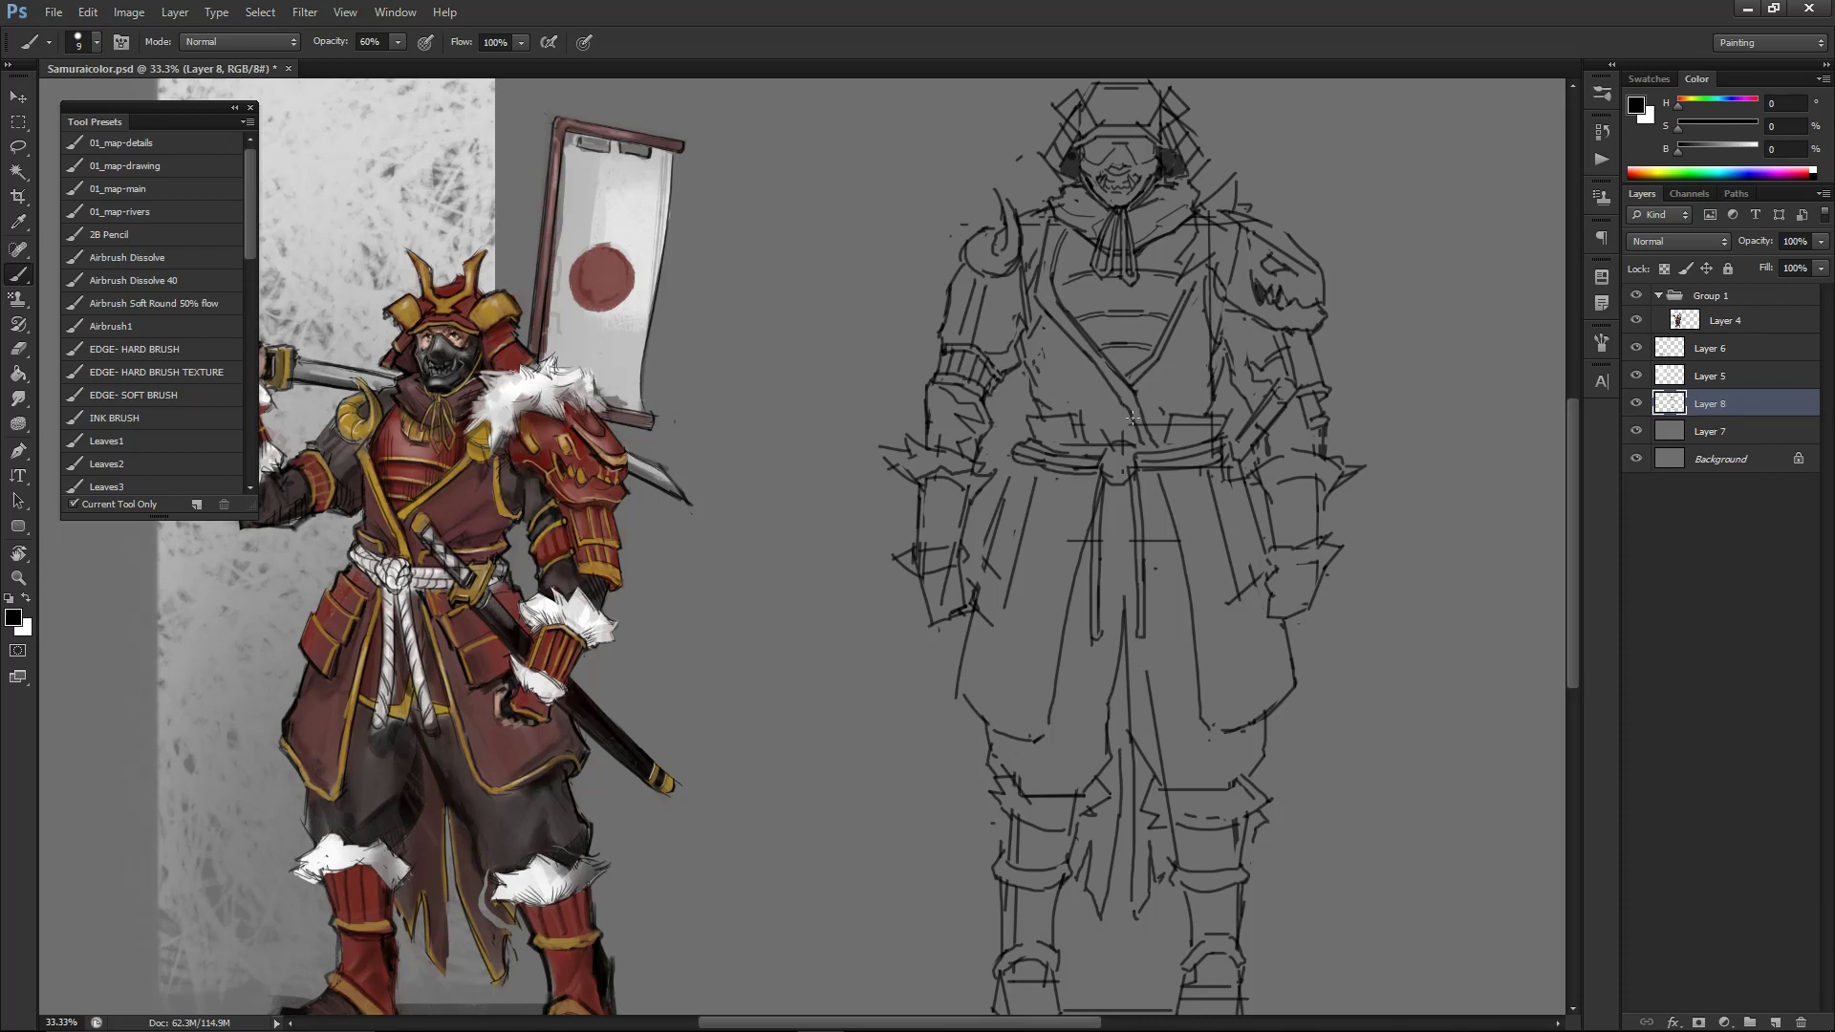
# - Redraw the lower outer edge of the left lapel's trim down to the belt, undoing unsatisfying strokes
pyautogui.hotkey('ctrl', 'z')
pyautogui.moveTo(1089, 362); pyautogui.dragTo(1136, 428)
pyautogui.hotkey('ctrl', 'z')
pyautogui.moveTo(1092, 364); pyautogui.dragTo(1129, 414)
pyautogui.press('e')
pyautogui.press('b')
pyautogui.moveTo(1131, 419); pyautogui.dragTo(1143, 445)
# - Erase the right hanging belt cord's old outline and redraw its long edge, undoing and repeating the stroke
pyautogui.press('e')
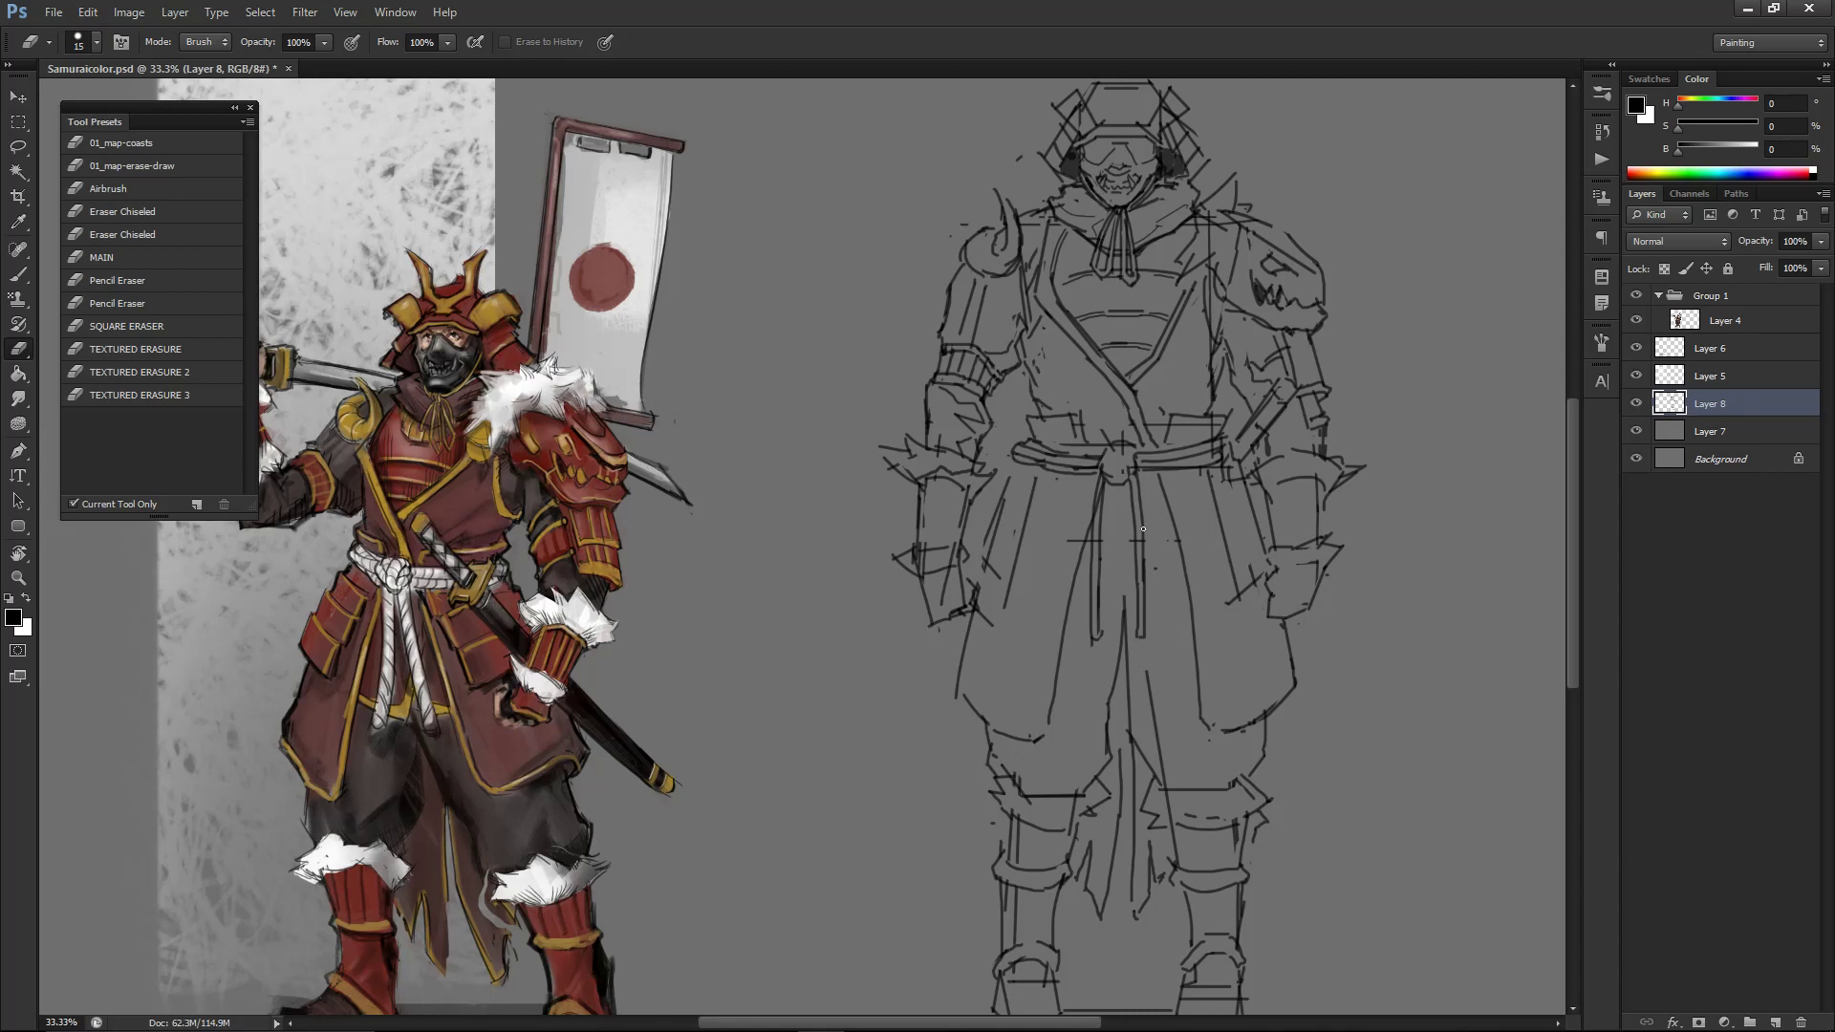
pyautogui.press('b')
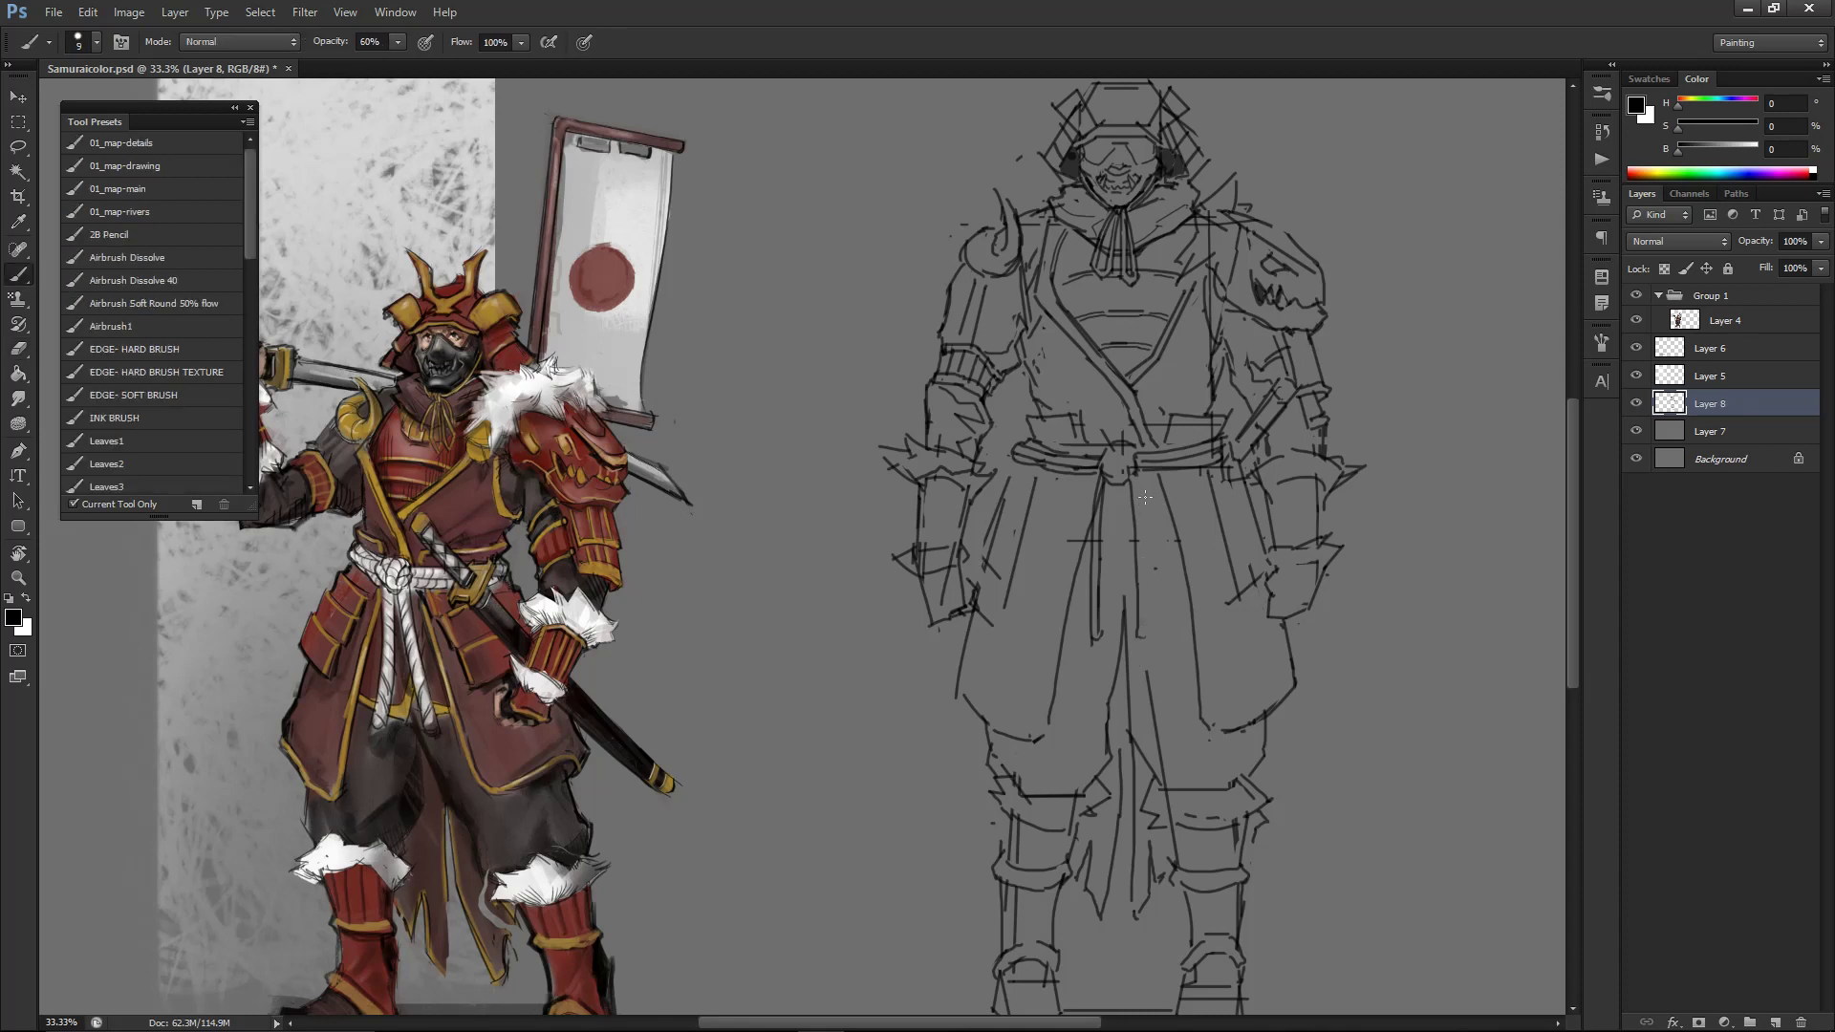
pyautogui.moveTo(1138, 485); pyautogui.dragTo(1150, 635)
pyautogui.hotkey('ctrl', 'z')
pyautogui.moveTo(1137, 475); pyautogui.dragTo(1148, 626)
pyautogui.hotkey('ctrl', 'z')
pyautogui.moveTo(1139, 477); pyautogui.dragTo(1153, 633)
pyautogui.hotkey('ctrl', 'z')
pyautogui.moveTo(1138, 479); pyautogui.dragTo(1151, 633)
pyautogui.hotkey('ctrl', 'z')
pyautogui.moveTo(1136, 478); pyautogui.dragTo(1152, 635)
pyautogui.hotkey('ctrl', 'z')
pyautogui.moveTo(1147, 473); pyautogui.dragTo(1151, 631)
# - Erase stray bits of the left hanging belt cord and redraw its inner edge, retrying the stroke
pyautogui.press('e')
pyautogui.moveTo(1102, 482)
pyautogui.mouseDown()
pyautogui.moveTo(1098, 602)
pyautogui.moveTo(1104, 523)
pyautogui.mouseUp()
pyautogui.moveTo(1098, 632); pyautogui.dragTo(1099, 626)
pyautogui.press('b')
pyautogui.moveTo(1106, 488); pyautogui.dragTo(1099, 623)
pyautogui.hotkey('ctrl', 'z')
pyautogui.moveTo(1112, 482); pyautogui.dragTo(1108, 632)
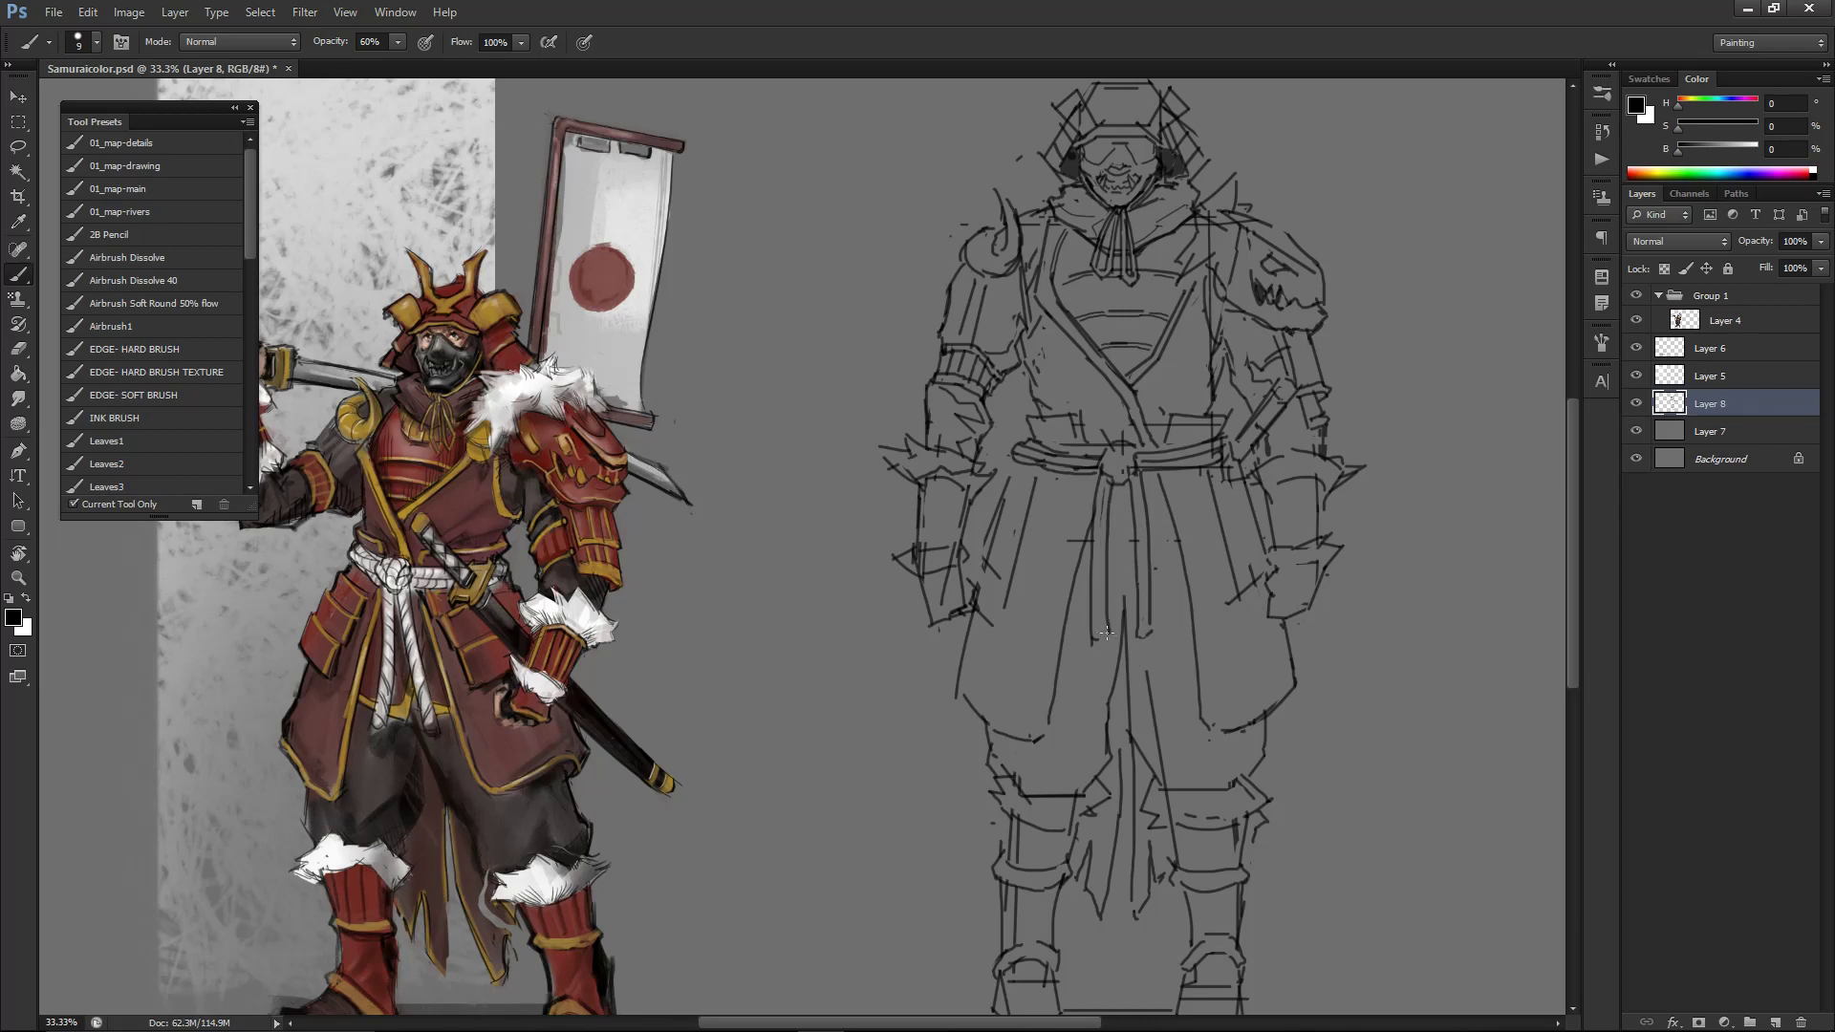
pyautogui.moveTo(1110, 483); pyautogui.dragTo(1105, 617)
pyautogui.hotkey('ctrl', 'alt', 'z')
pyautogui.hotkey('ctrl', 'alt', 'z')
pyautogui.moveTo(1110, 482); pyautogui.dragTo(1105, 619)
# - Clean up the horizontal guide around the hanging cords and sketch short cloth edge lines between and beside them
pyautogui.press('e')
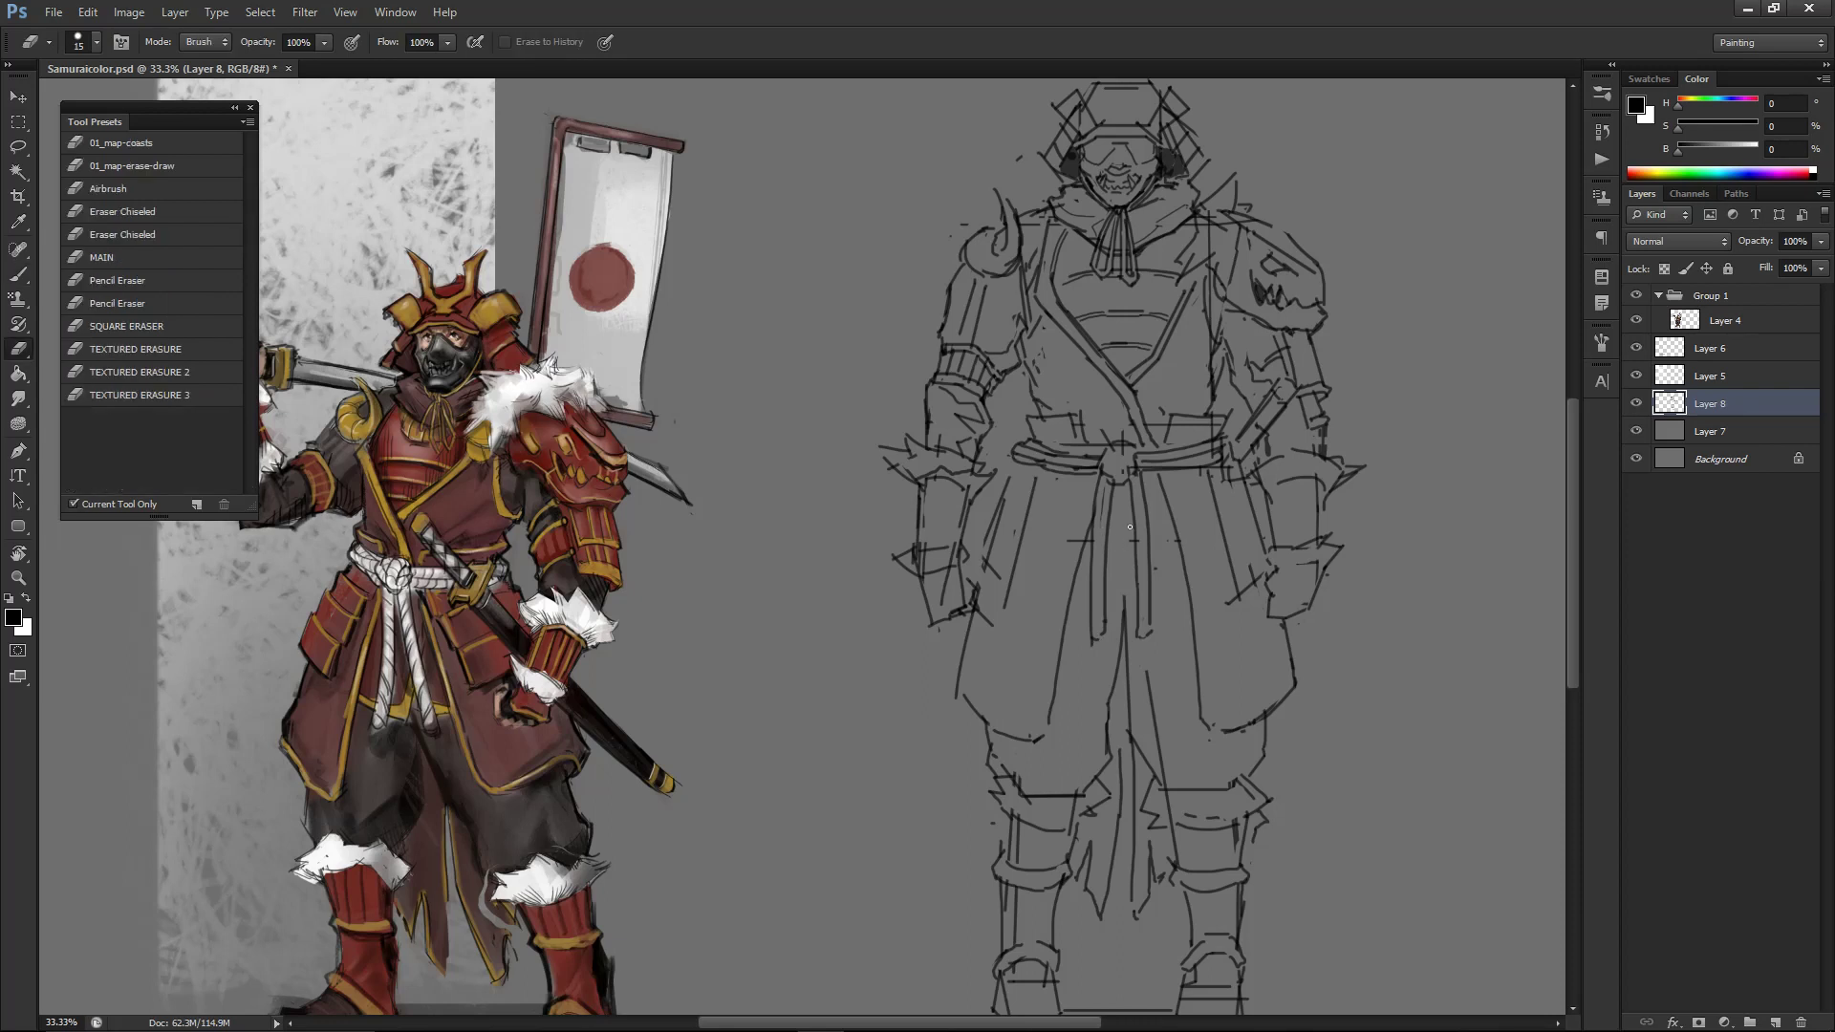
pyautogui.press('b')
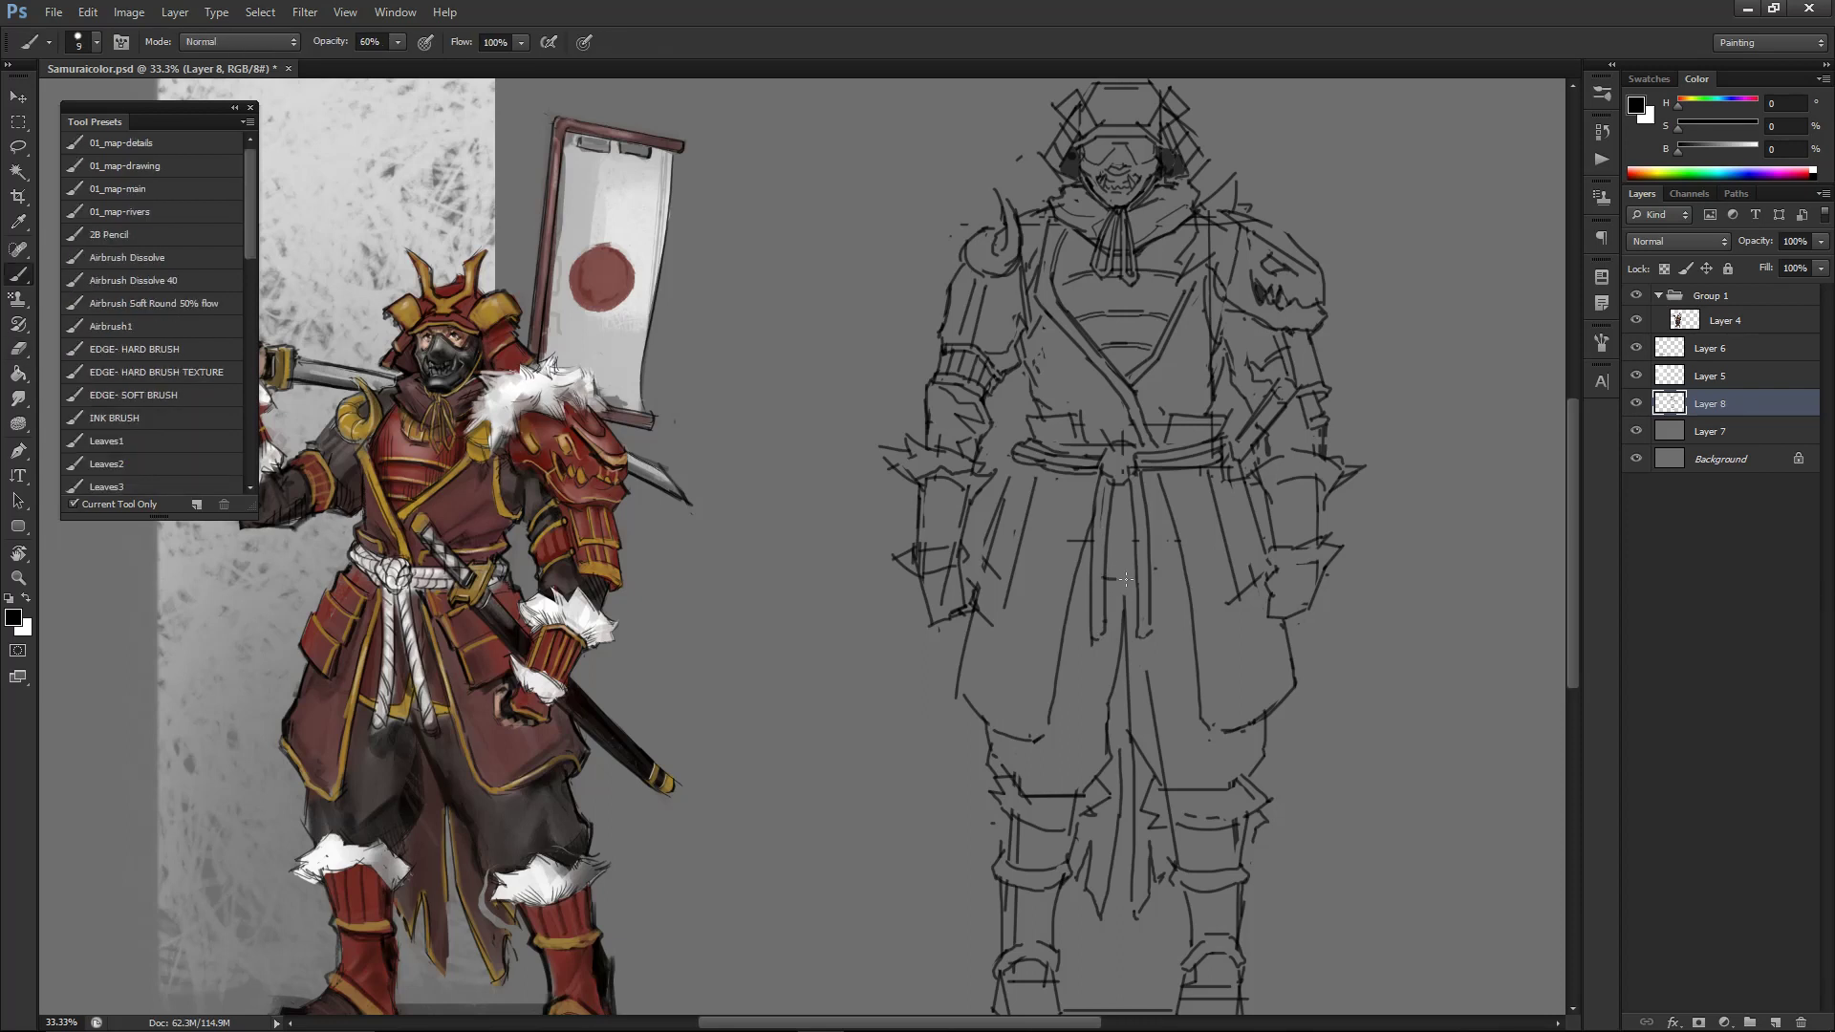
pyautogui.moveTo(1182, 560); pyautogui.dragTo(1158, 571)
pyautogui.press('e')
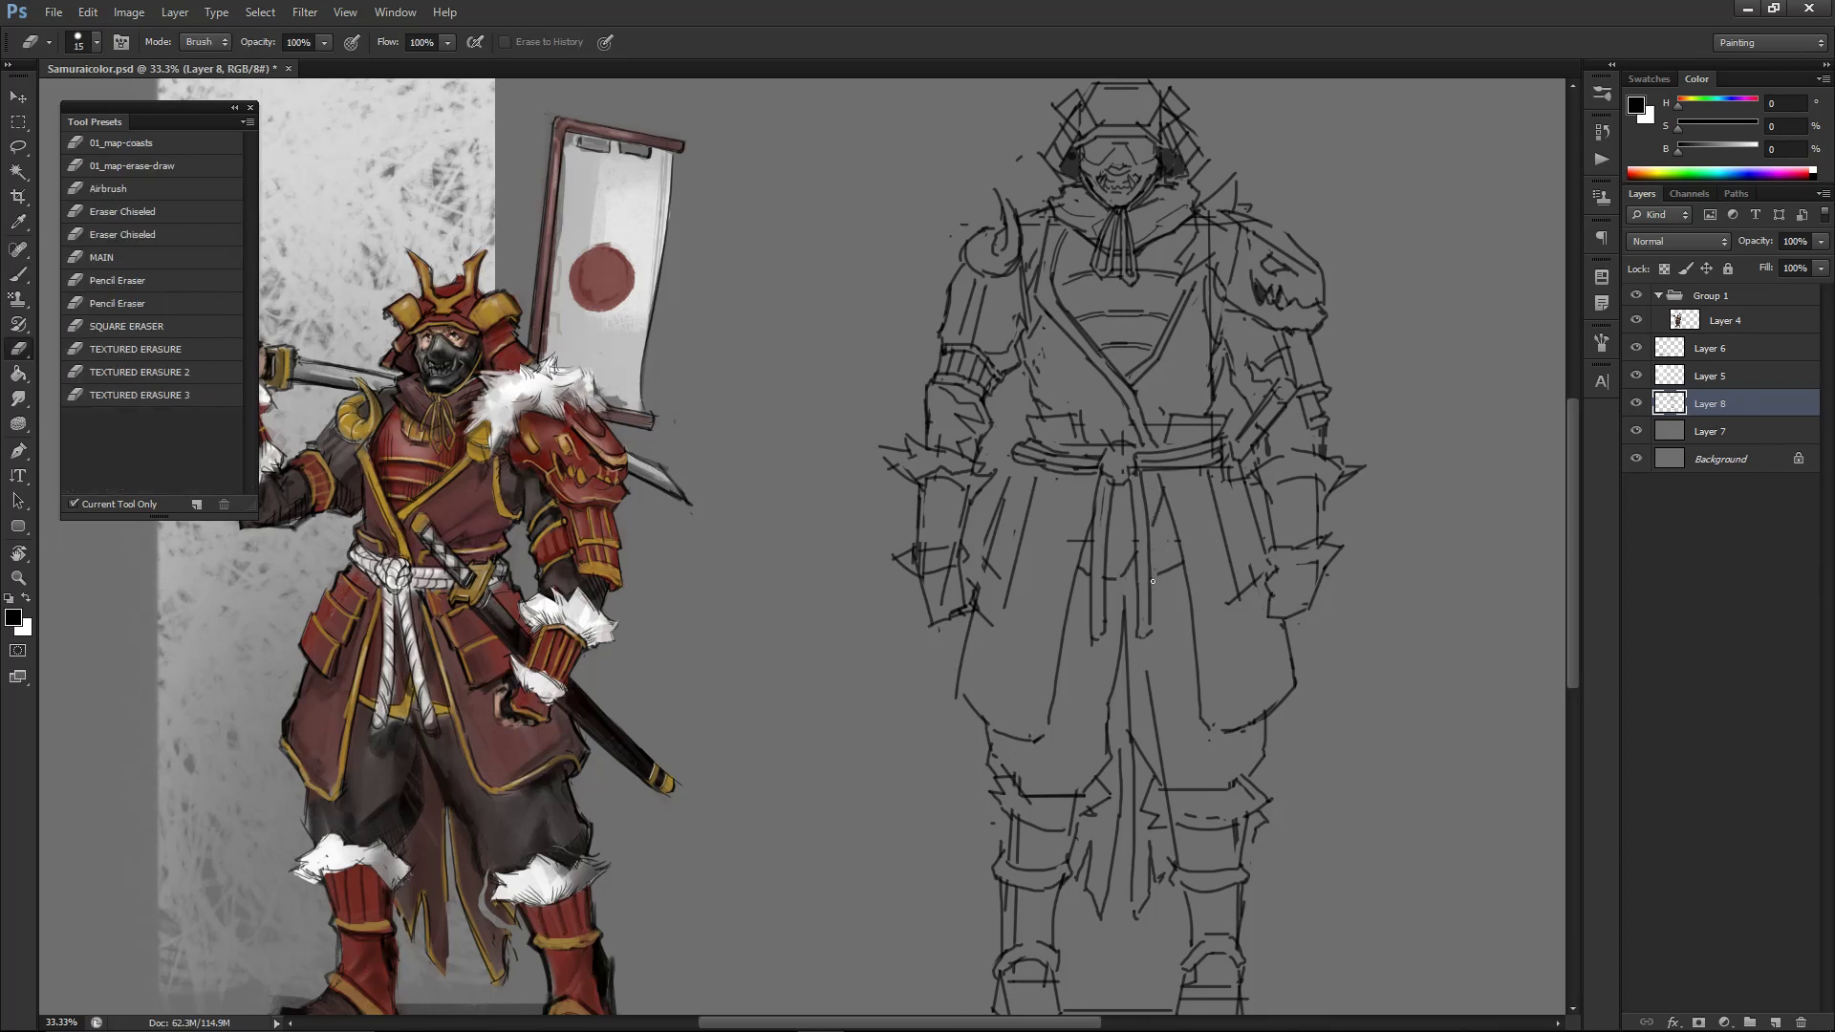
pyautogui.press('b')
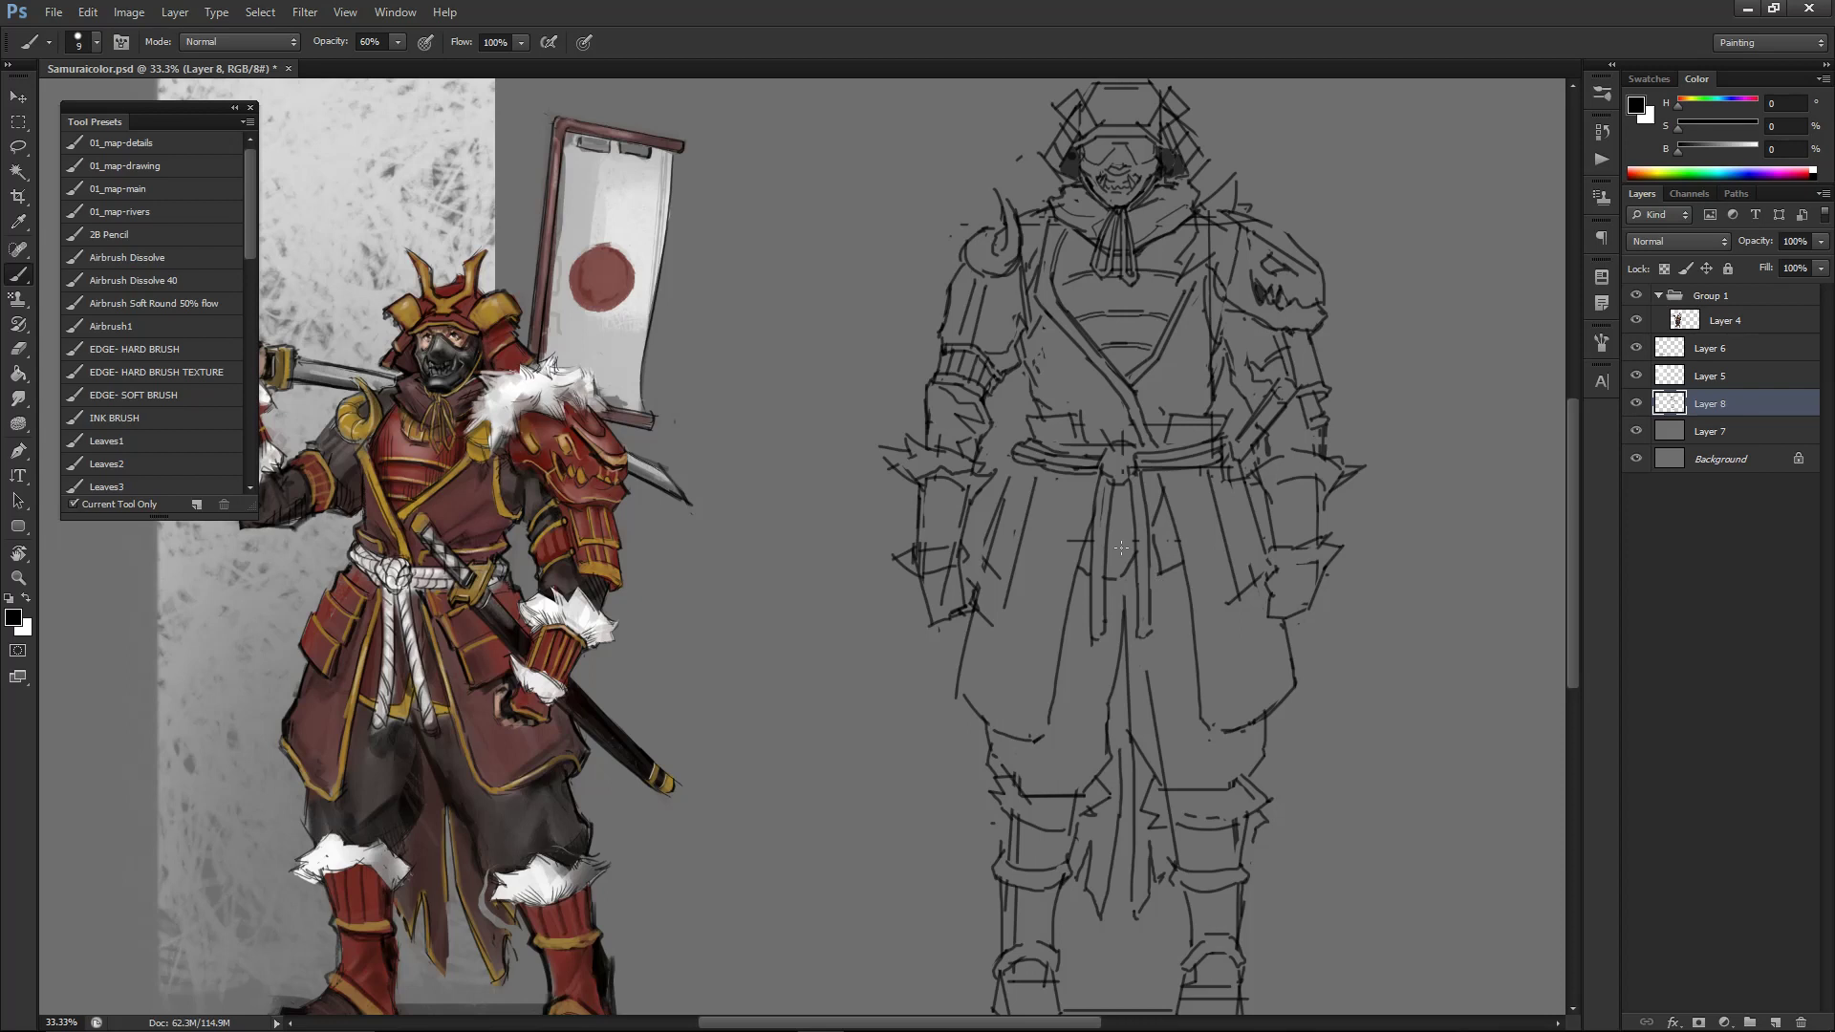
pyautogui.moveTo(1133, 535)
pyautogui.mouseDown()
pyautogui.moveTo(1108, 569)
pyautogui.moveTo(1082, 552)
pyautogui.mouseUp()
pyautogui.press('e')
pyautogui.press('b')
# - Rework the left half of the waist belt into wrapped rope bands with alternating eraser and brush touches
pyautogui.press('e')
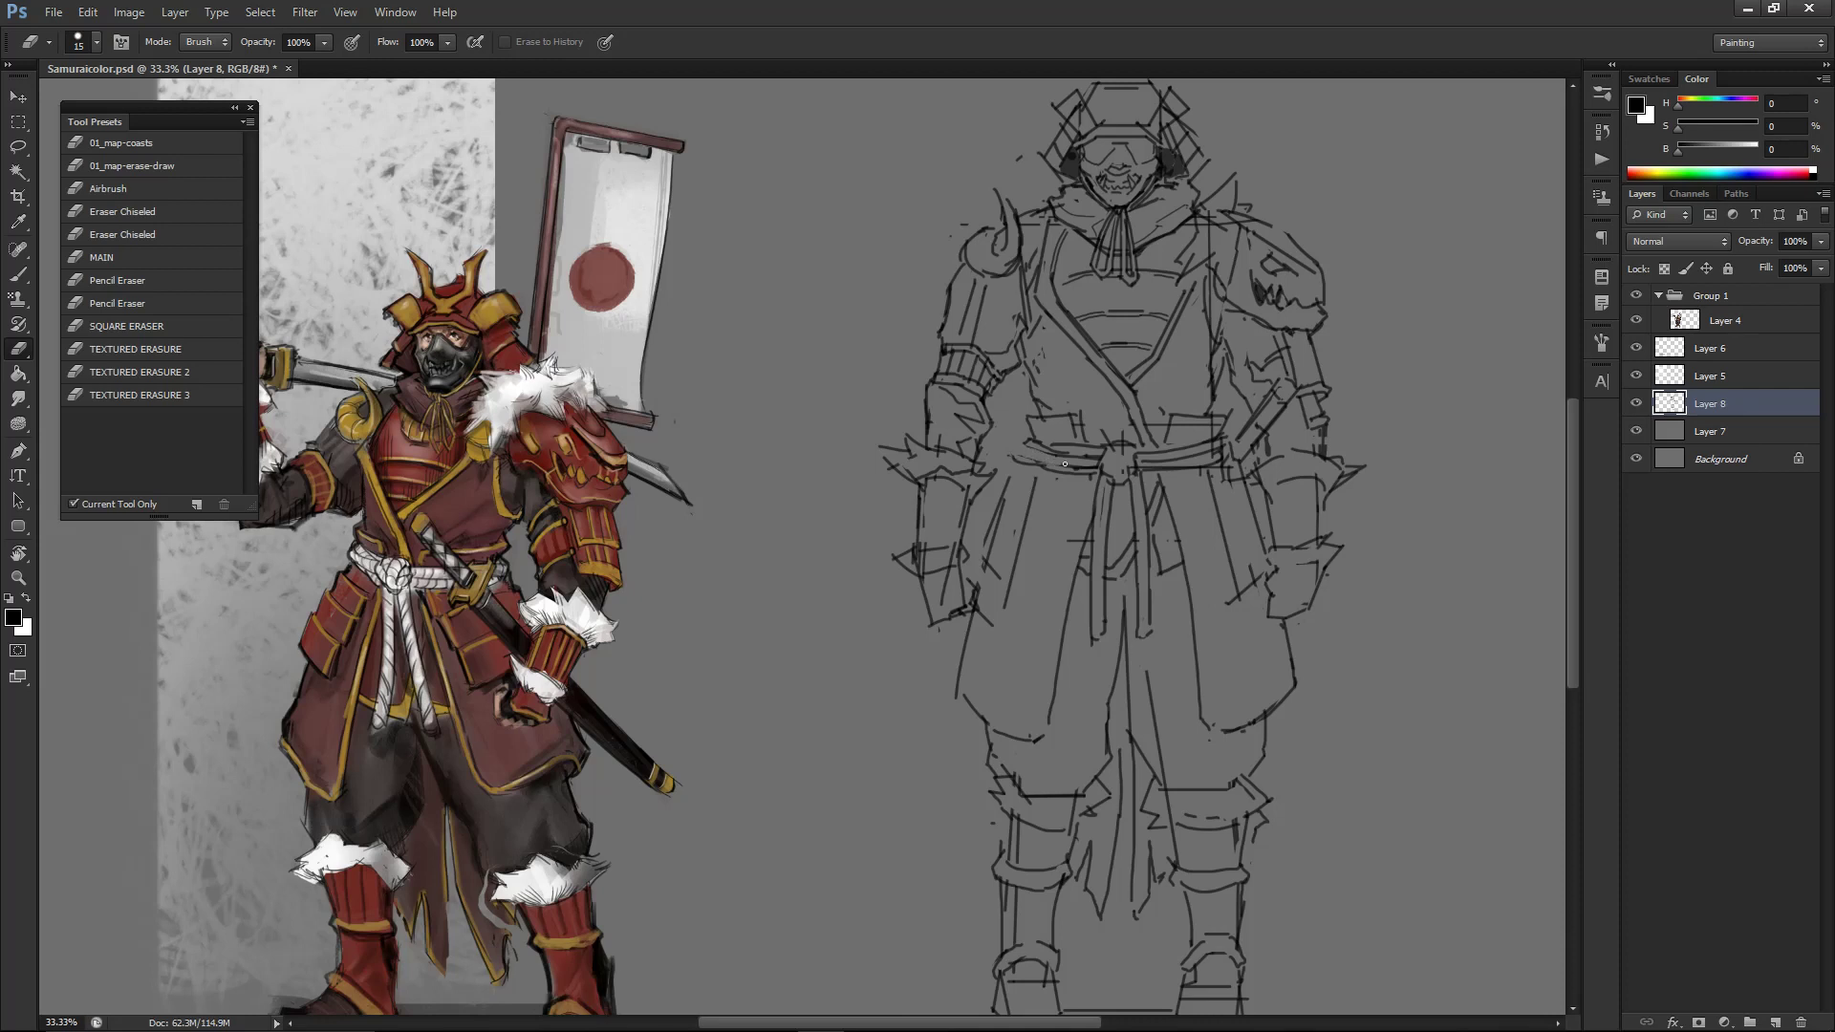
pyautogui.press('b')
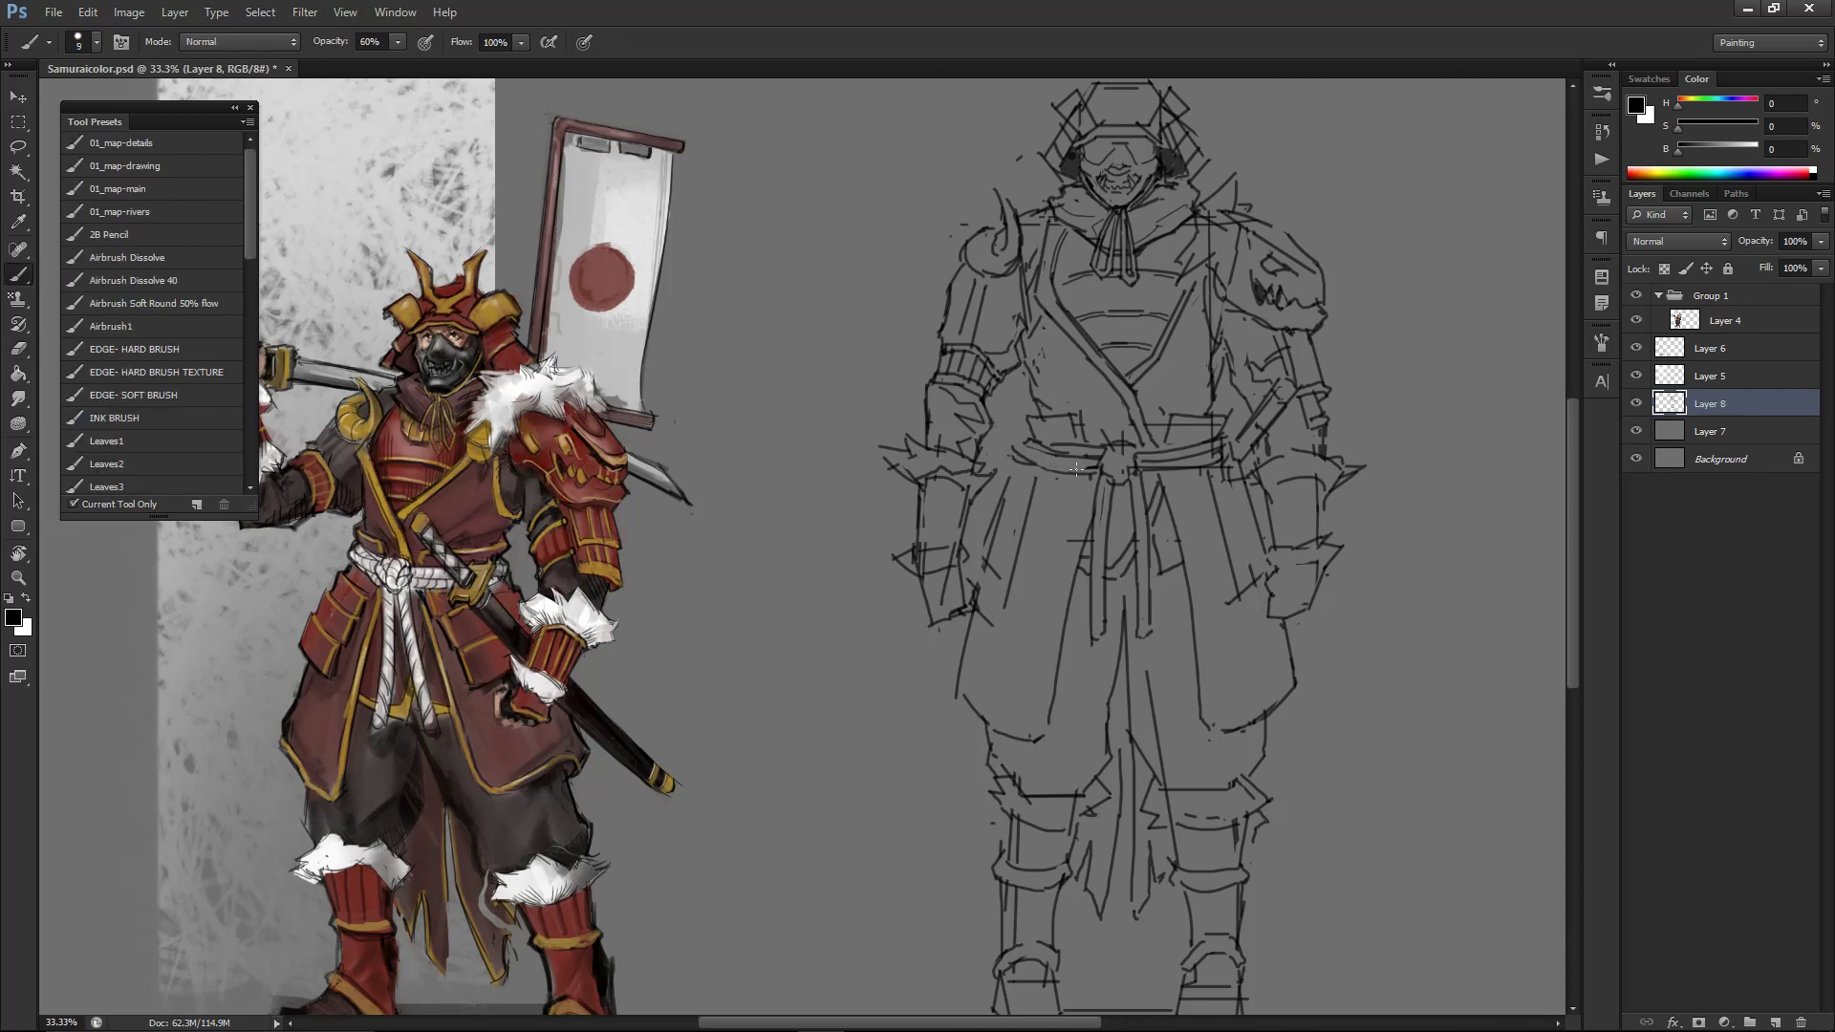
pyautogui.press('e')
pyautogui.press('b')
pyautogui.press('e')
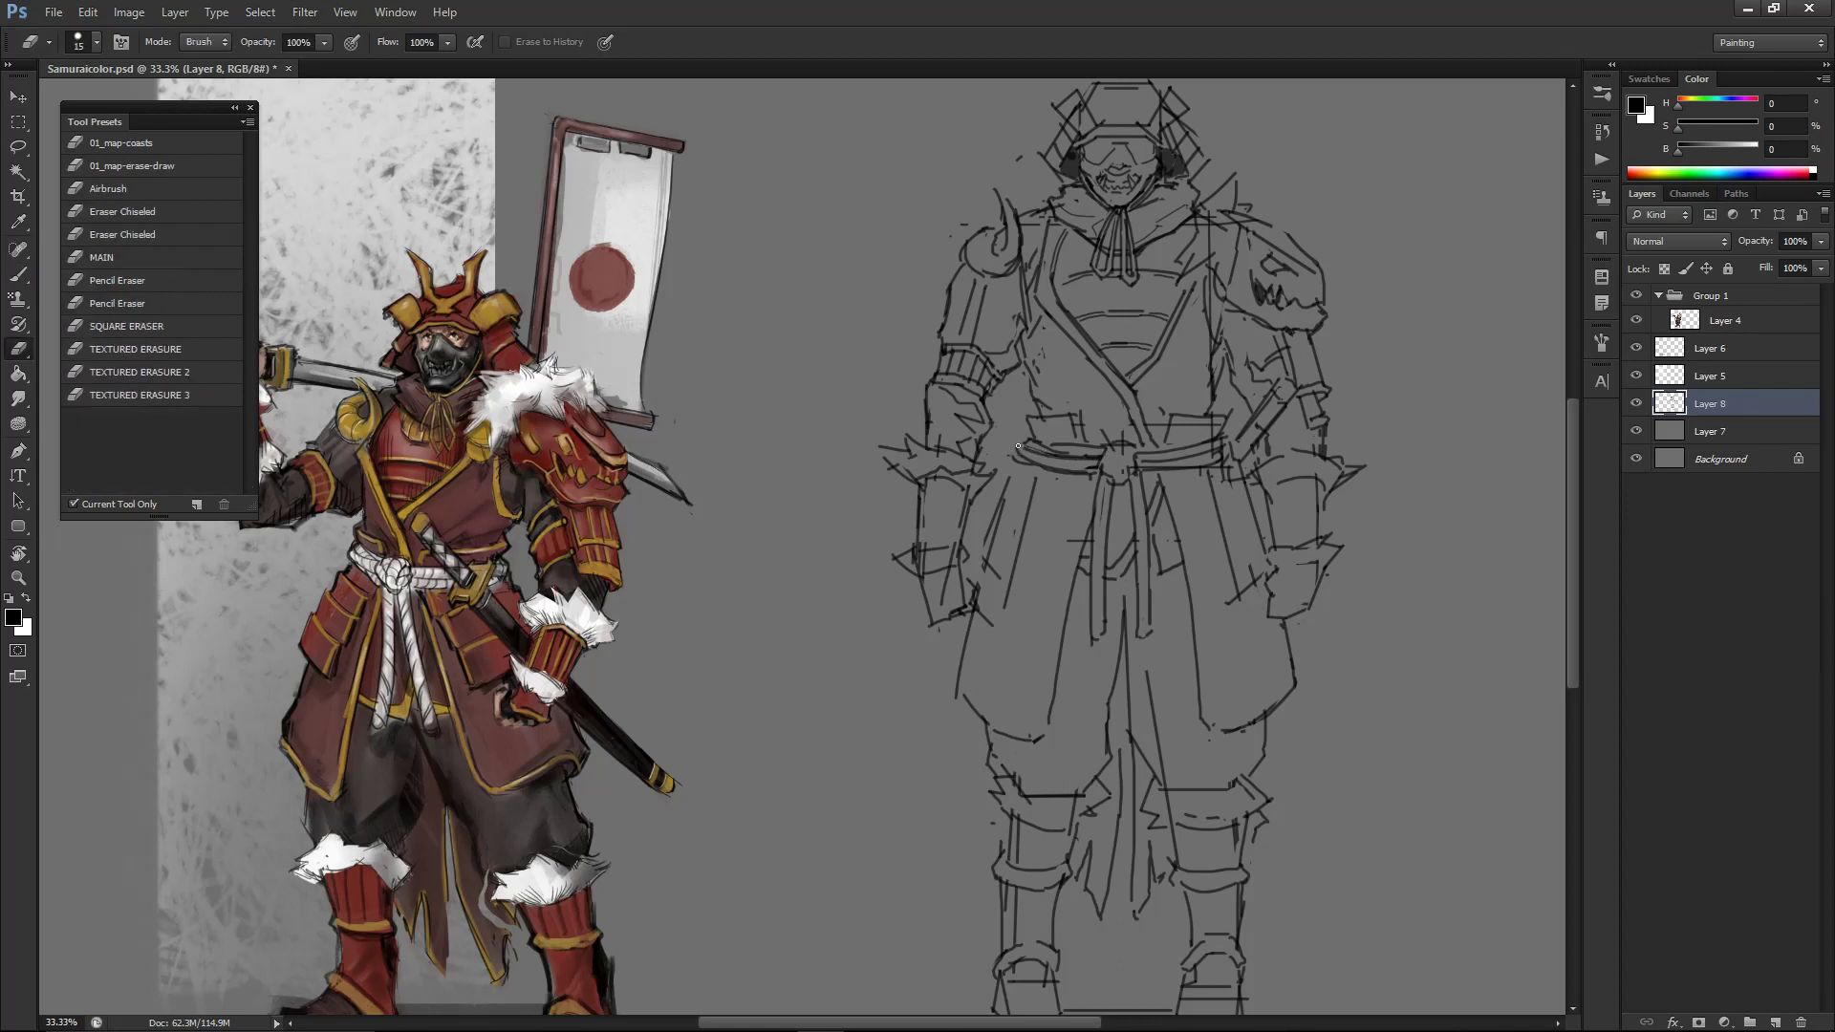
pyautogui.press('b')
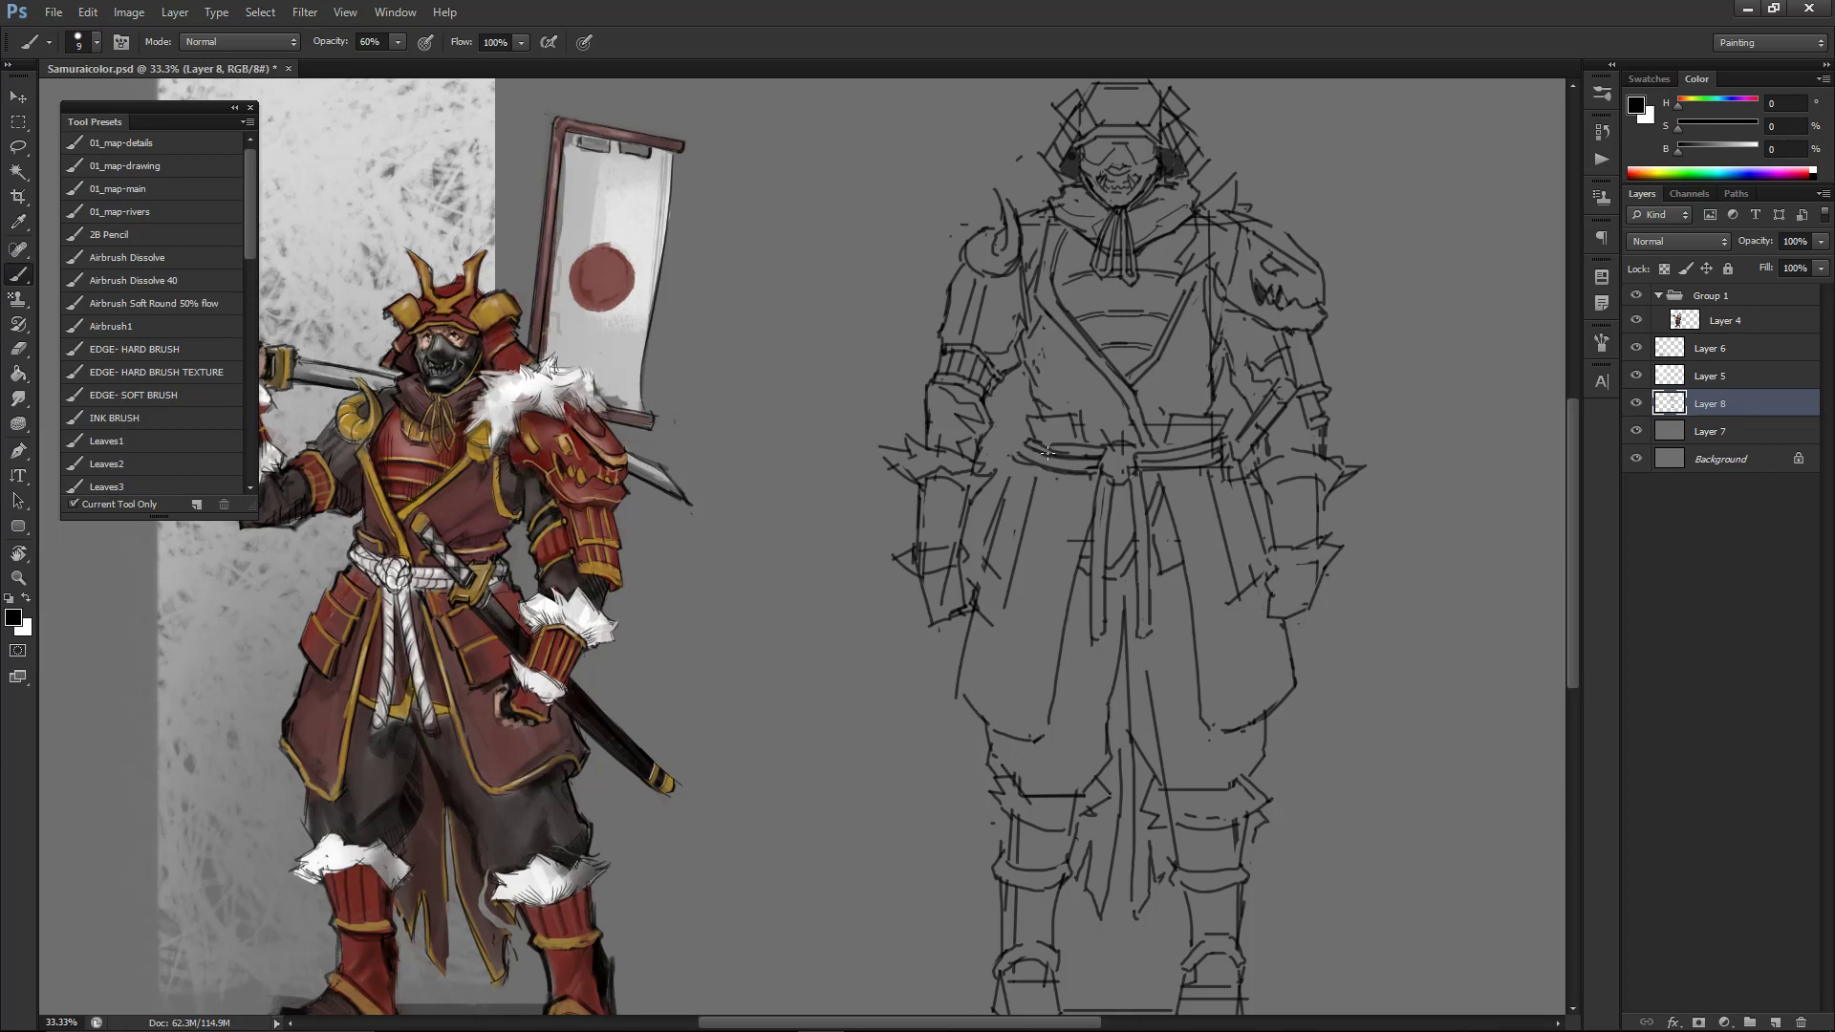
pyautogui.moveTo(1017, 455); pyautogui.dragTo(1026, 439)
pyautogui.press('e')
pyautogui.press('b')
pyautogui.press('e')
pyautogui.press('b')
# - Refine the rope belt's band lines on both sides of the knot, erasing overlaps and undoing unsatisfying strokes
pyautogui.moveTo(1040, 441)
pyautogui.mouseDown()
pyautogui.moveTo(1105, 447)
pyautogui.moveTo(1096, 476)
pyautogui.mouseUp()
pyautogui.press('e')
pyautogui.moveTo(1178, 468)
pyautogui.mouseDown()
pyautogui.moveTo(1219, 446)
pyautogui.moveTo(1151, 463)
pyautogui.moveTo(1220, 443)
pyautogui.moveTo(1155, 465)
pyautogui.moveTo(1224, 472)
pyautogui.moveTo(1219, 447)
pyautogui.moveTo(1142, 469)
pyautogui.mouseUp()
pyautogui.press('b')
pyautogui.press('e')
pyautogui.press('b')
pyautogui.hotkey('ctrl', 'z')
pyautogui.hotkey('ctrl', 'z')
pyautogui.hotkey('ctrl', 'z')
pyautogui.hotkey('ctrl', 'z')
pyautogui.press('e')
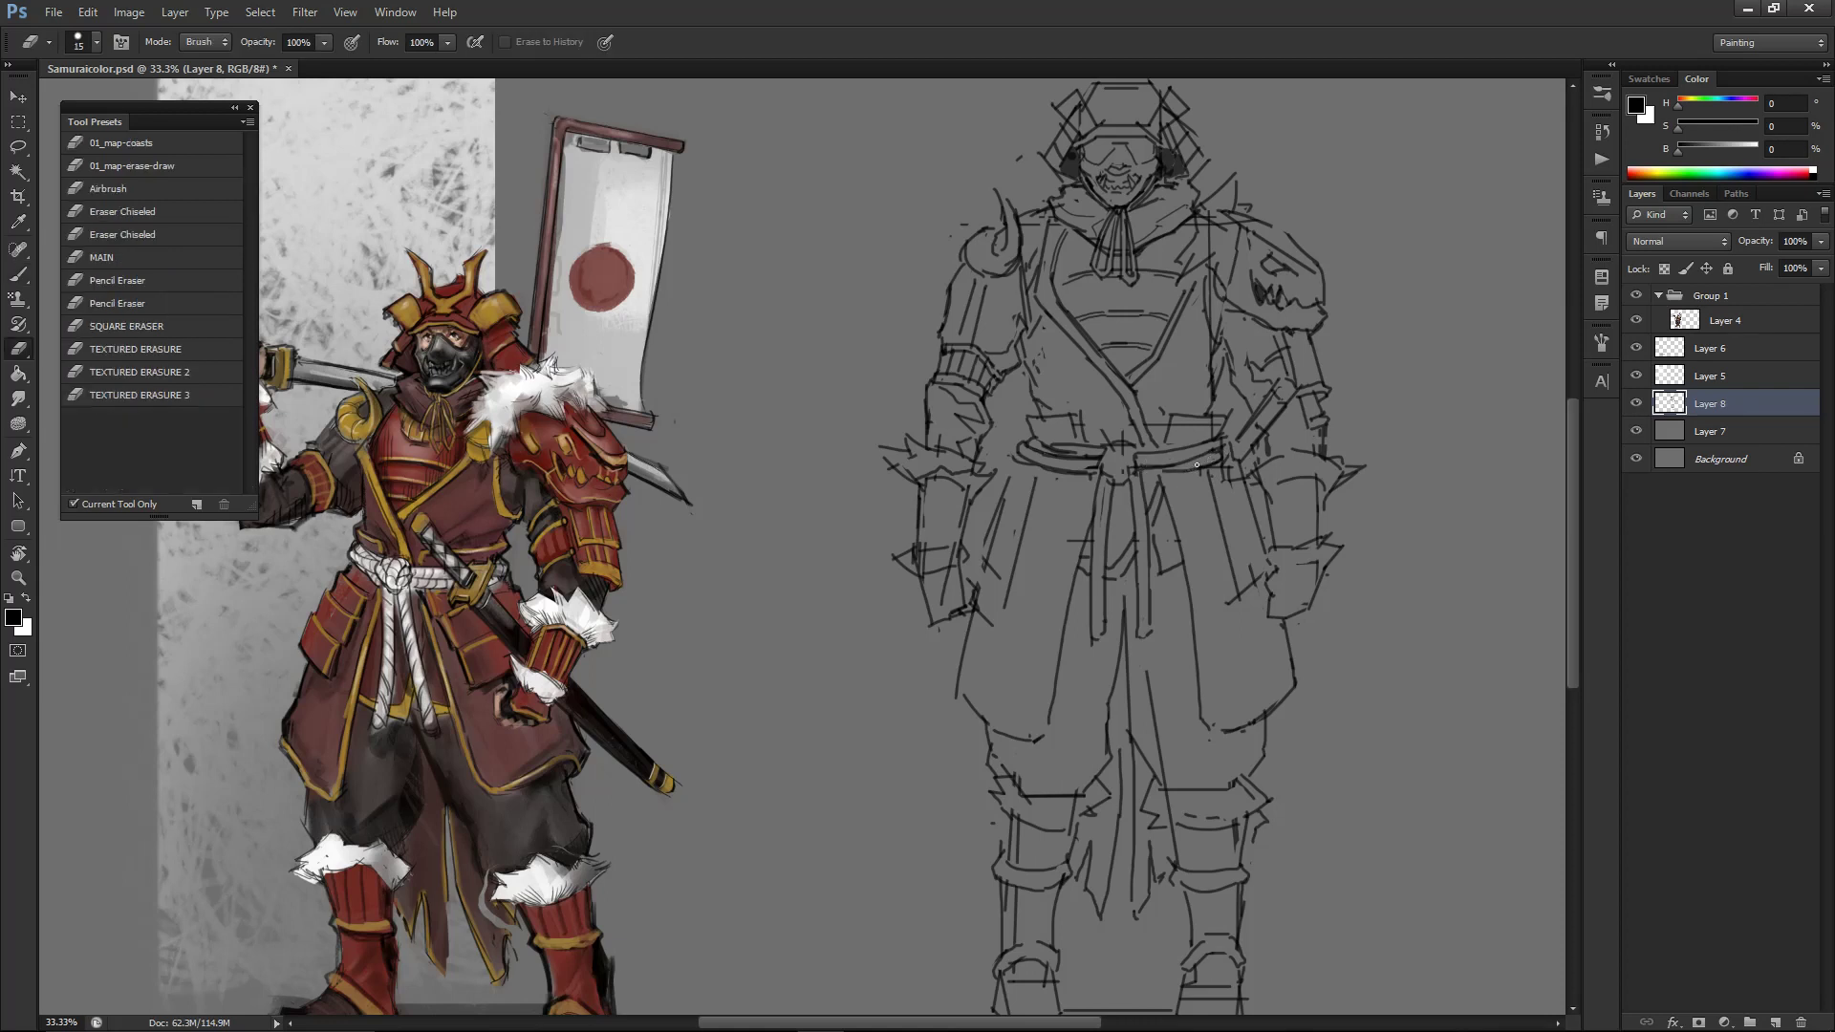
pyautogui.press('b')
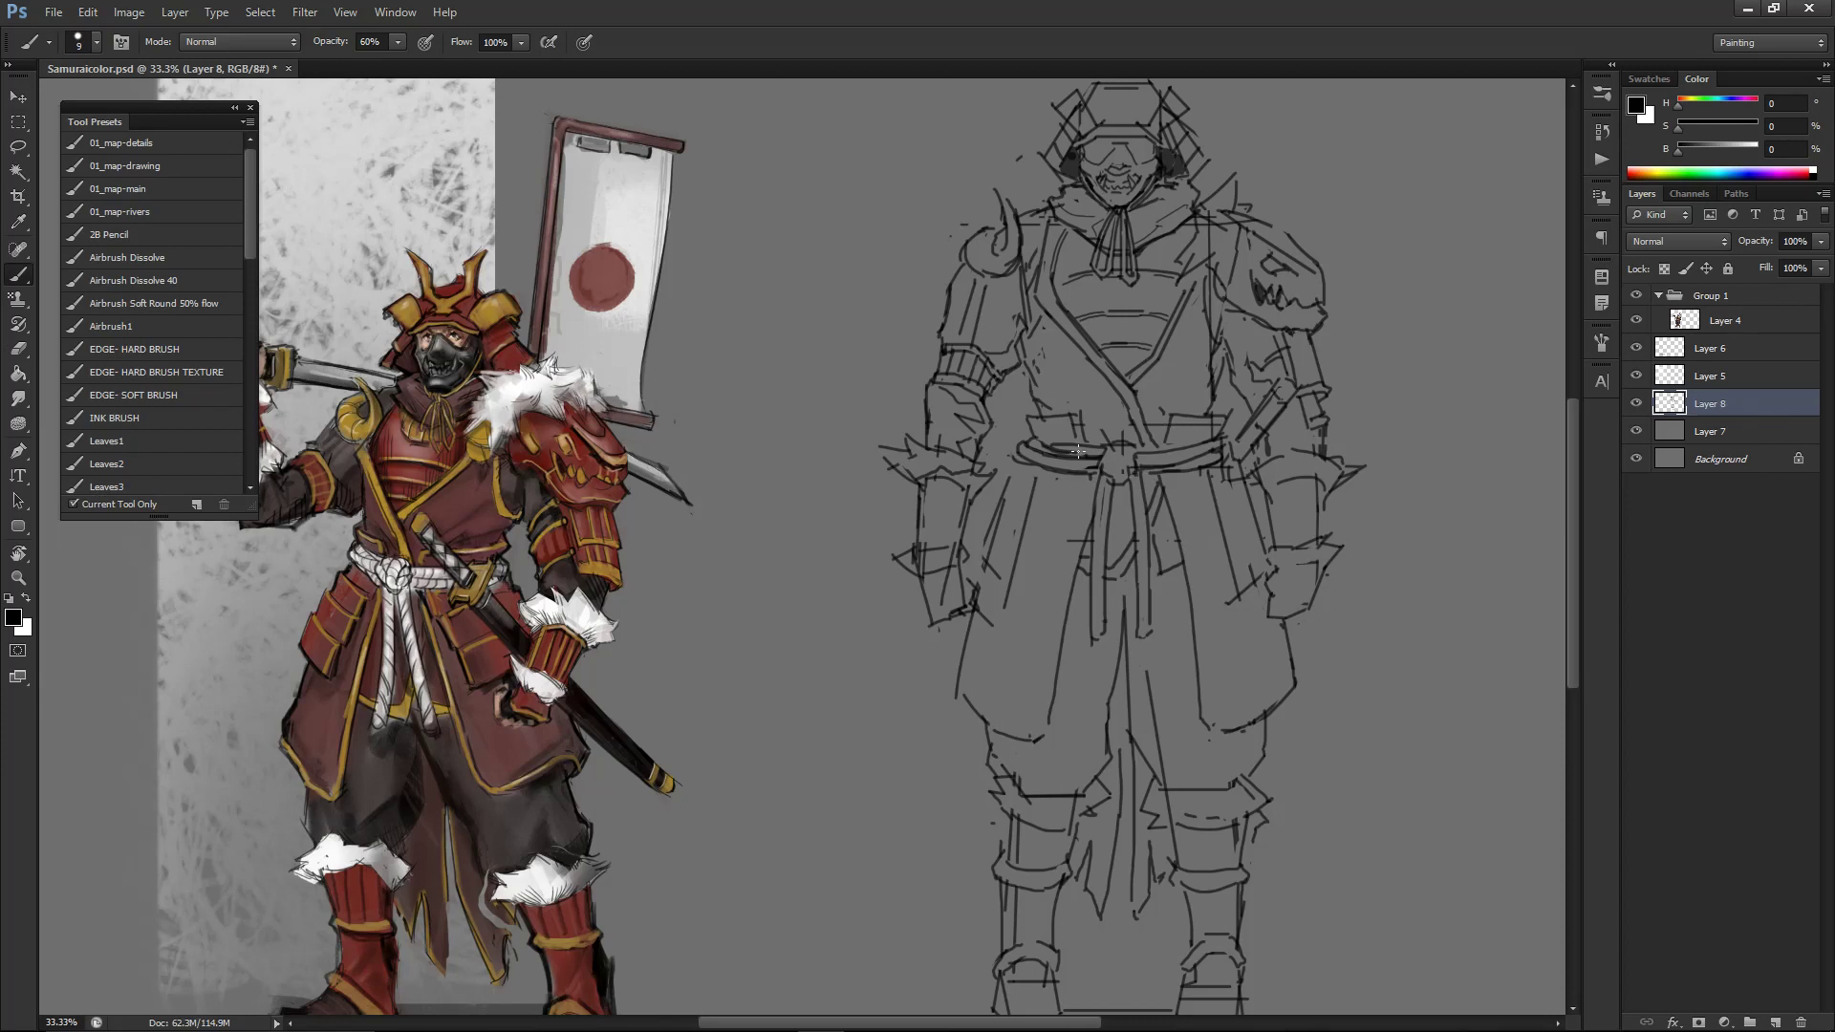
# - Reduce the brush size and draw diagonal twist marks along both halves of the rope belt
pyautogui.press('[')
pyautogui.press('[')
pyautogui.moveTo(1059, 445); pyautogui.dragTo(1079, 455)
pyautogui.moveTo(1155, 469); pyautogui.dragTo(1210, 444)
# - Erase the rough centre knot of the belt and redraw it with interlaced rope strands
pyautogui.press('e')
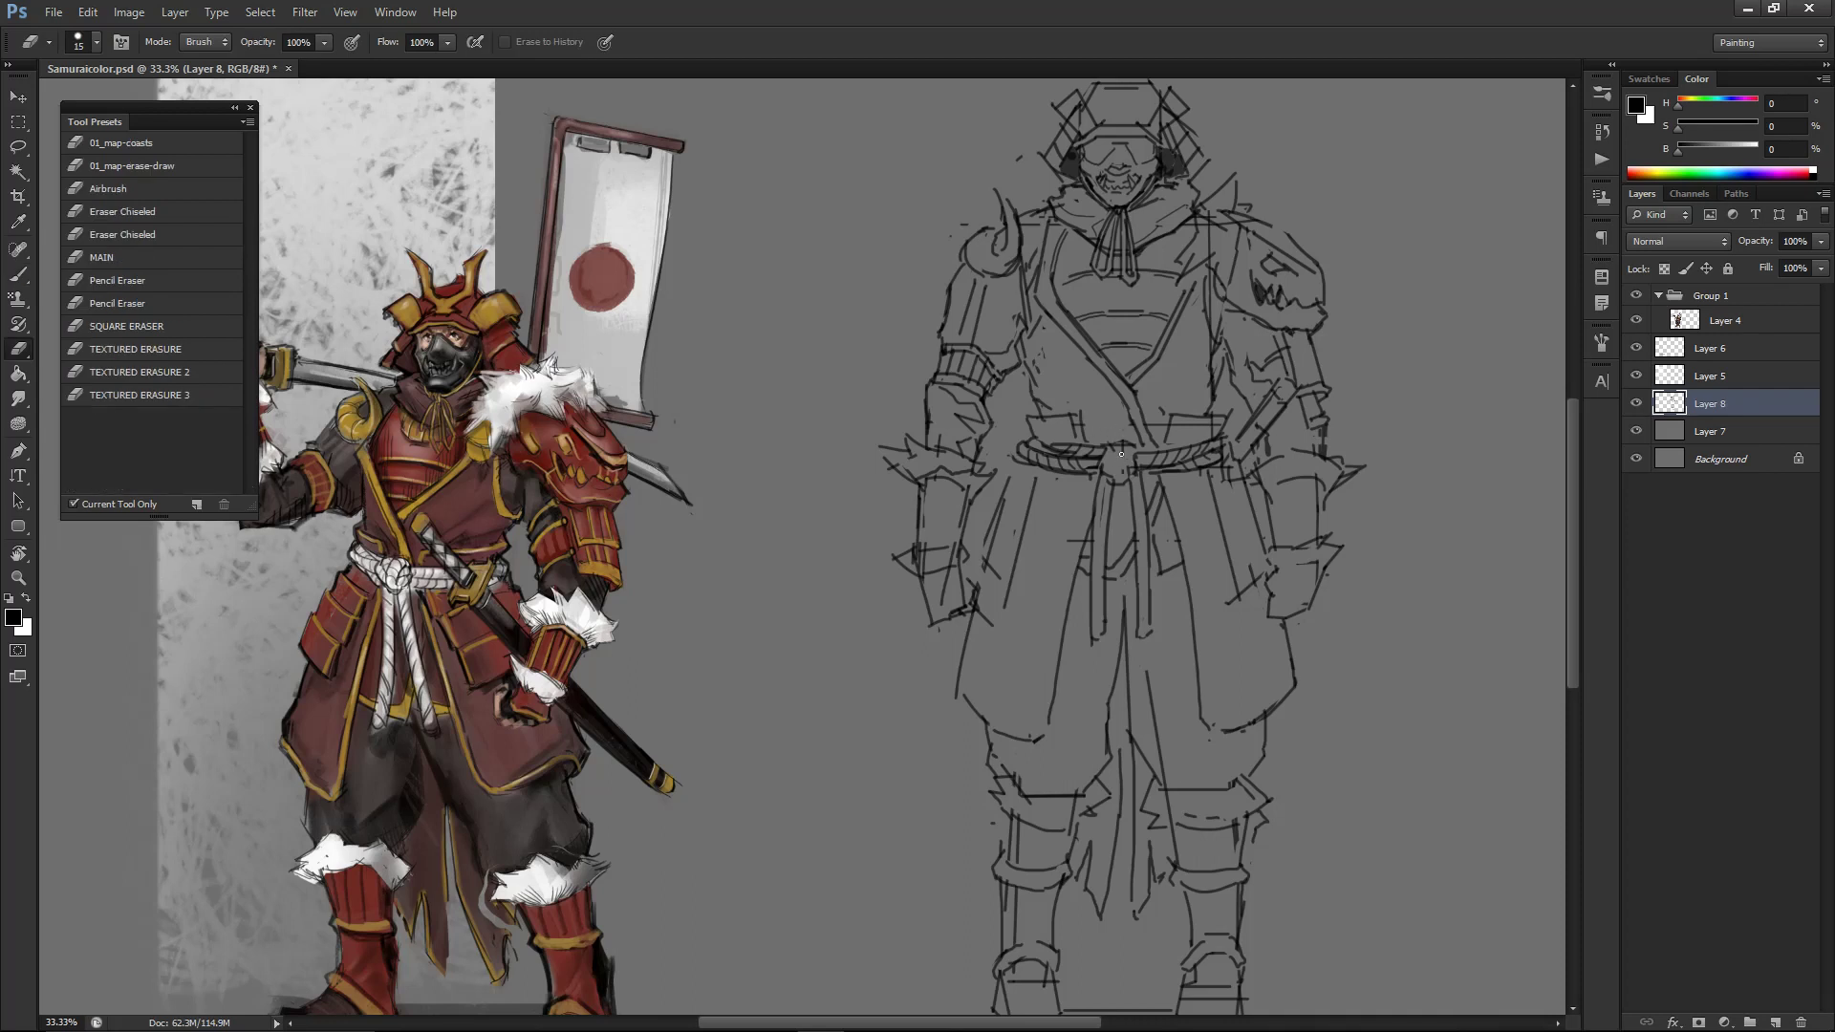
pyautogui.press('b')
pyautogui.press('e')
pyautogui.press('b')
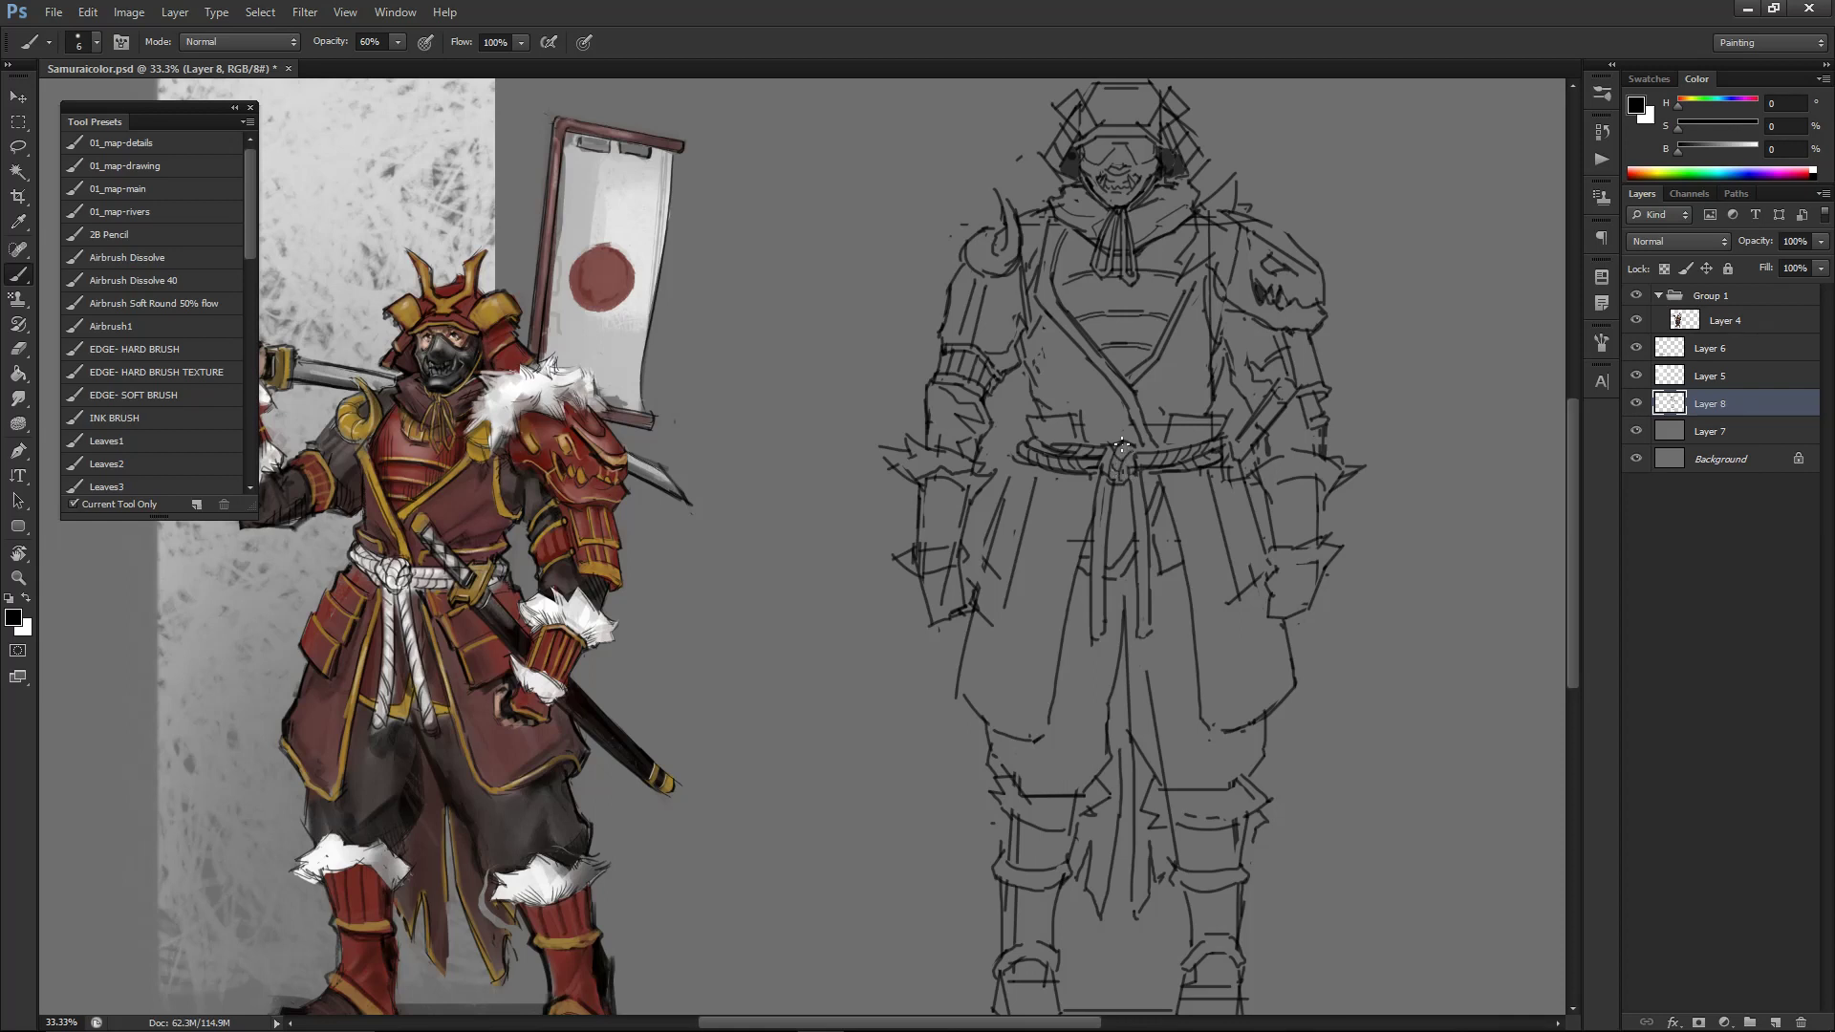
pyautogui.press('e')
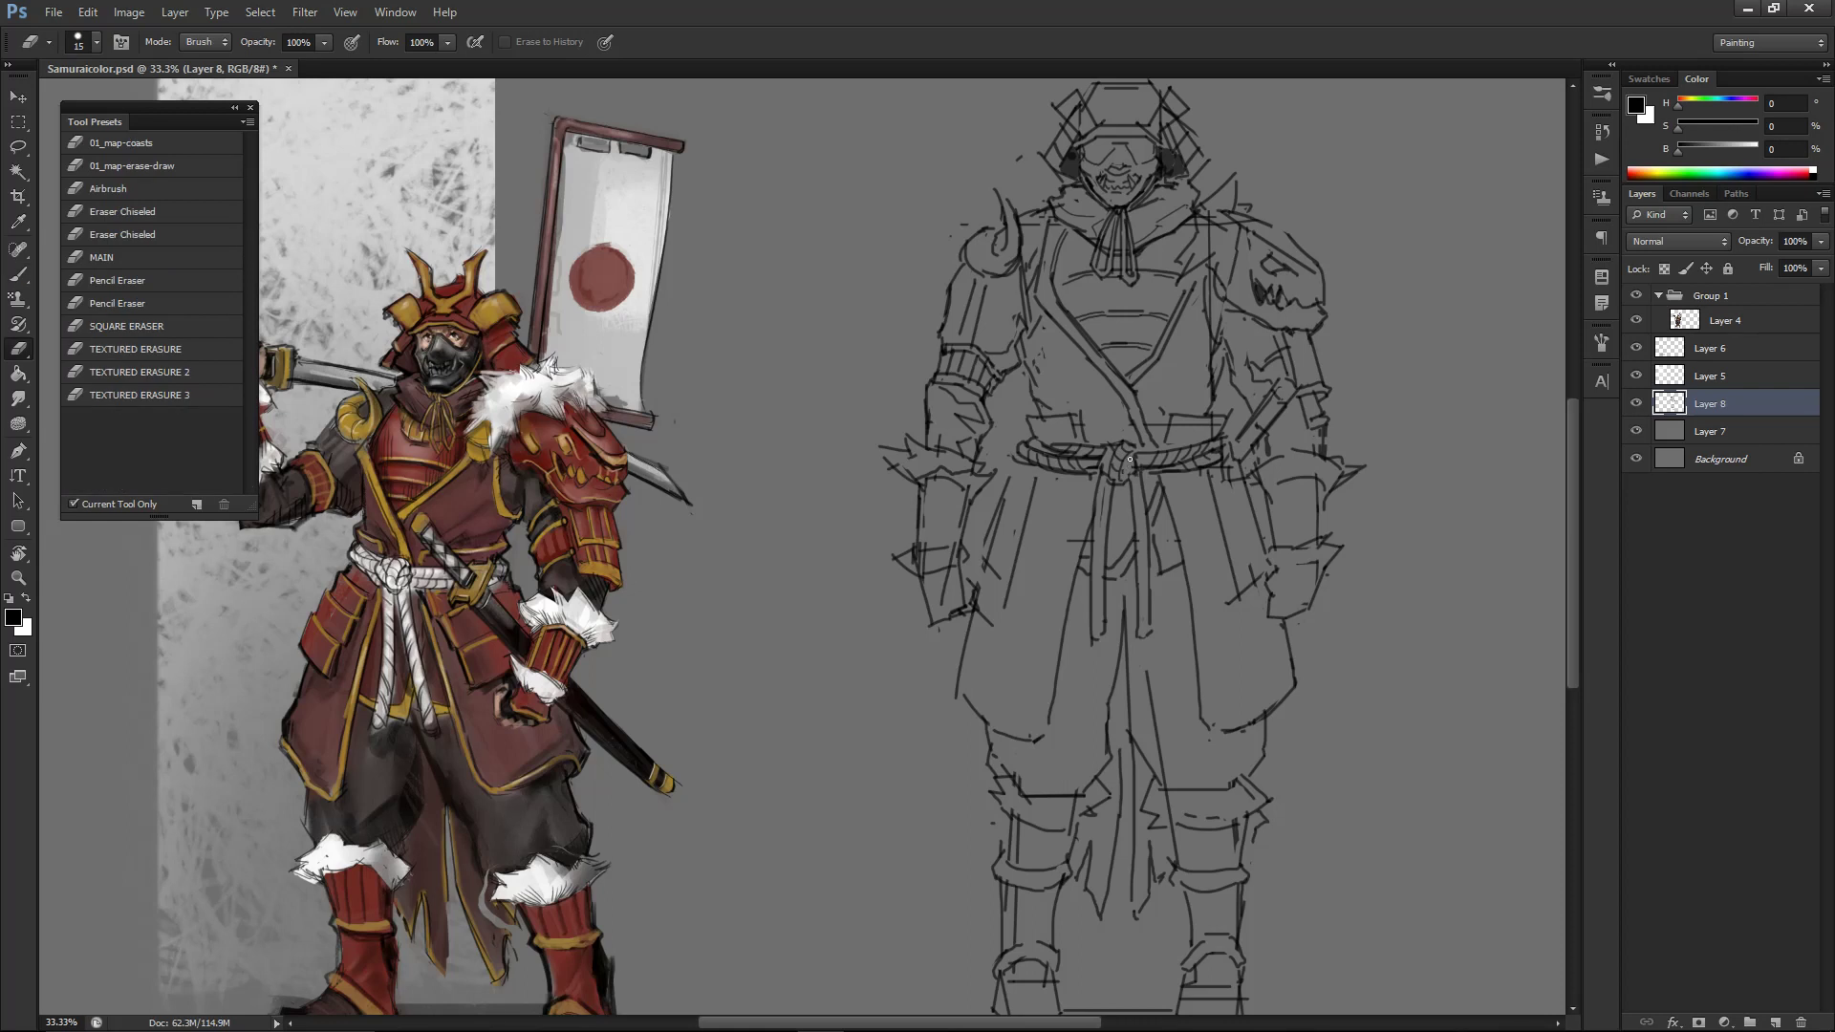
pyautogui.press('b')
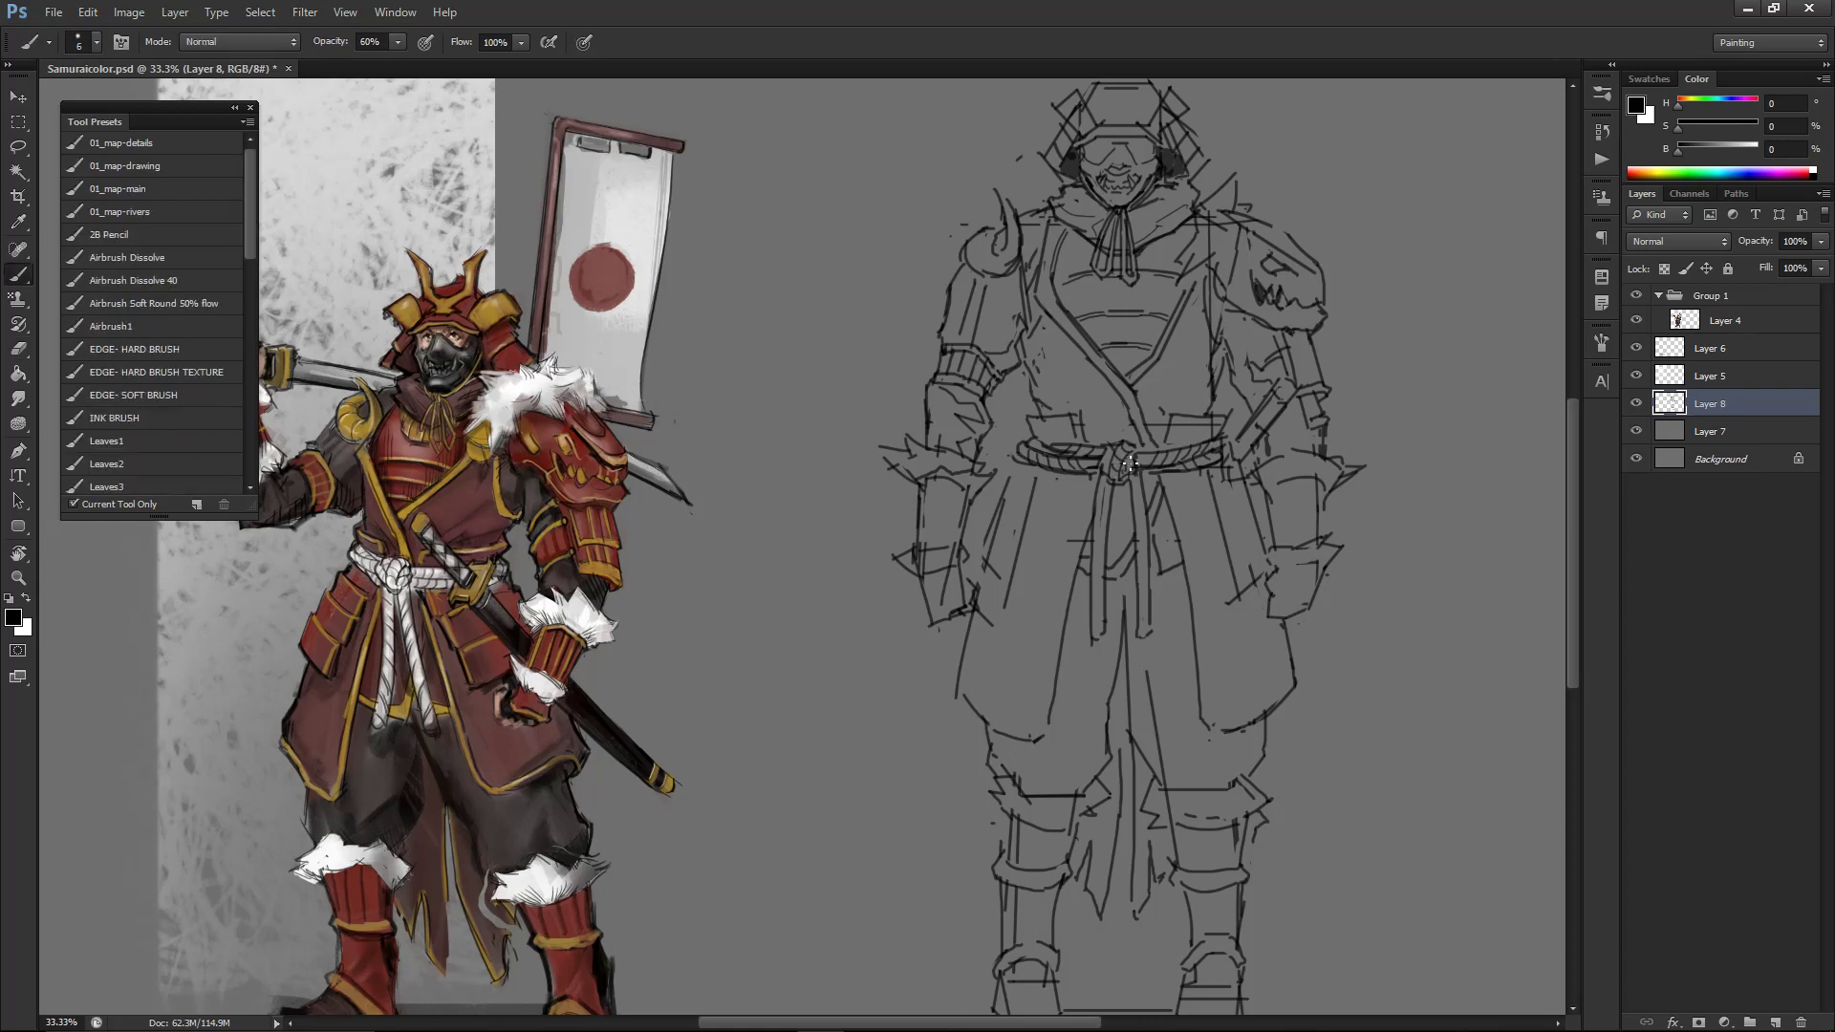
pyautogui.press('e')
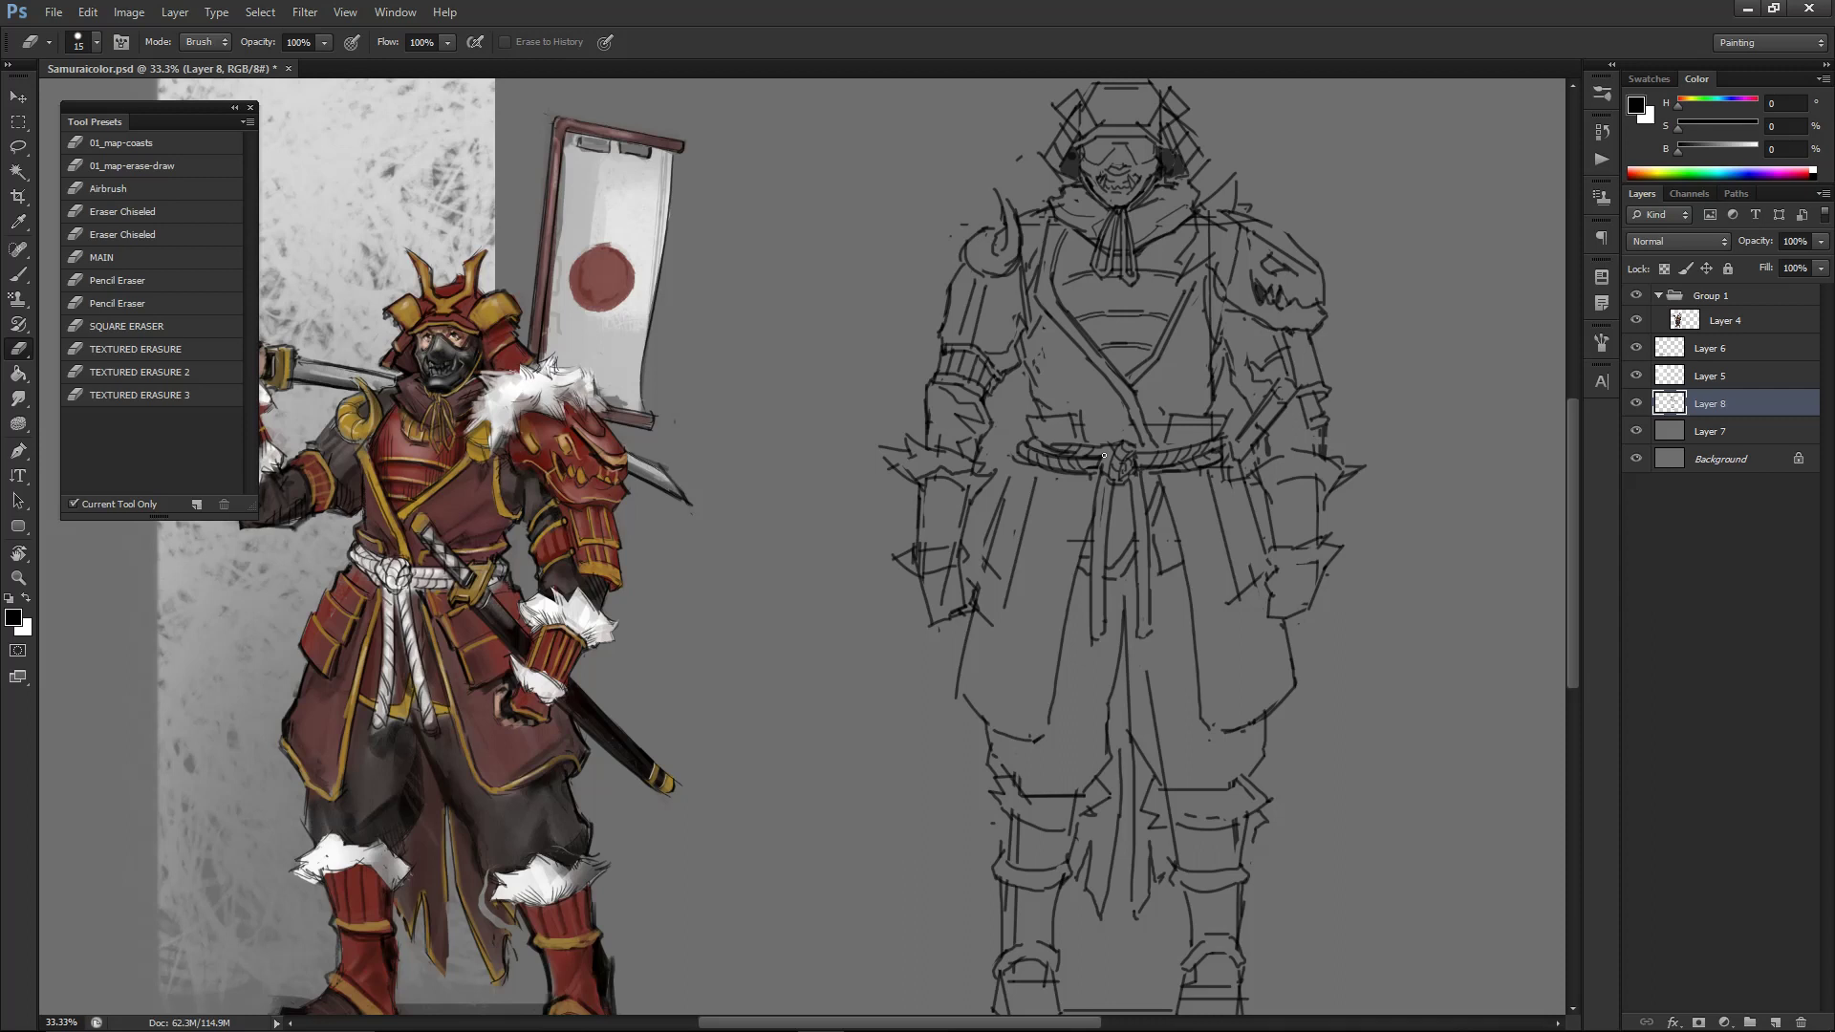
pyautogui.press('b')
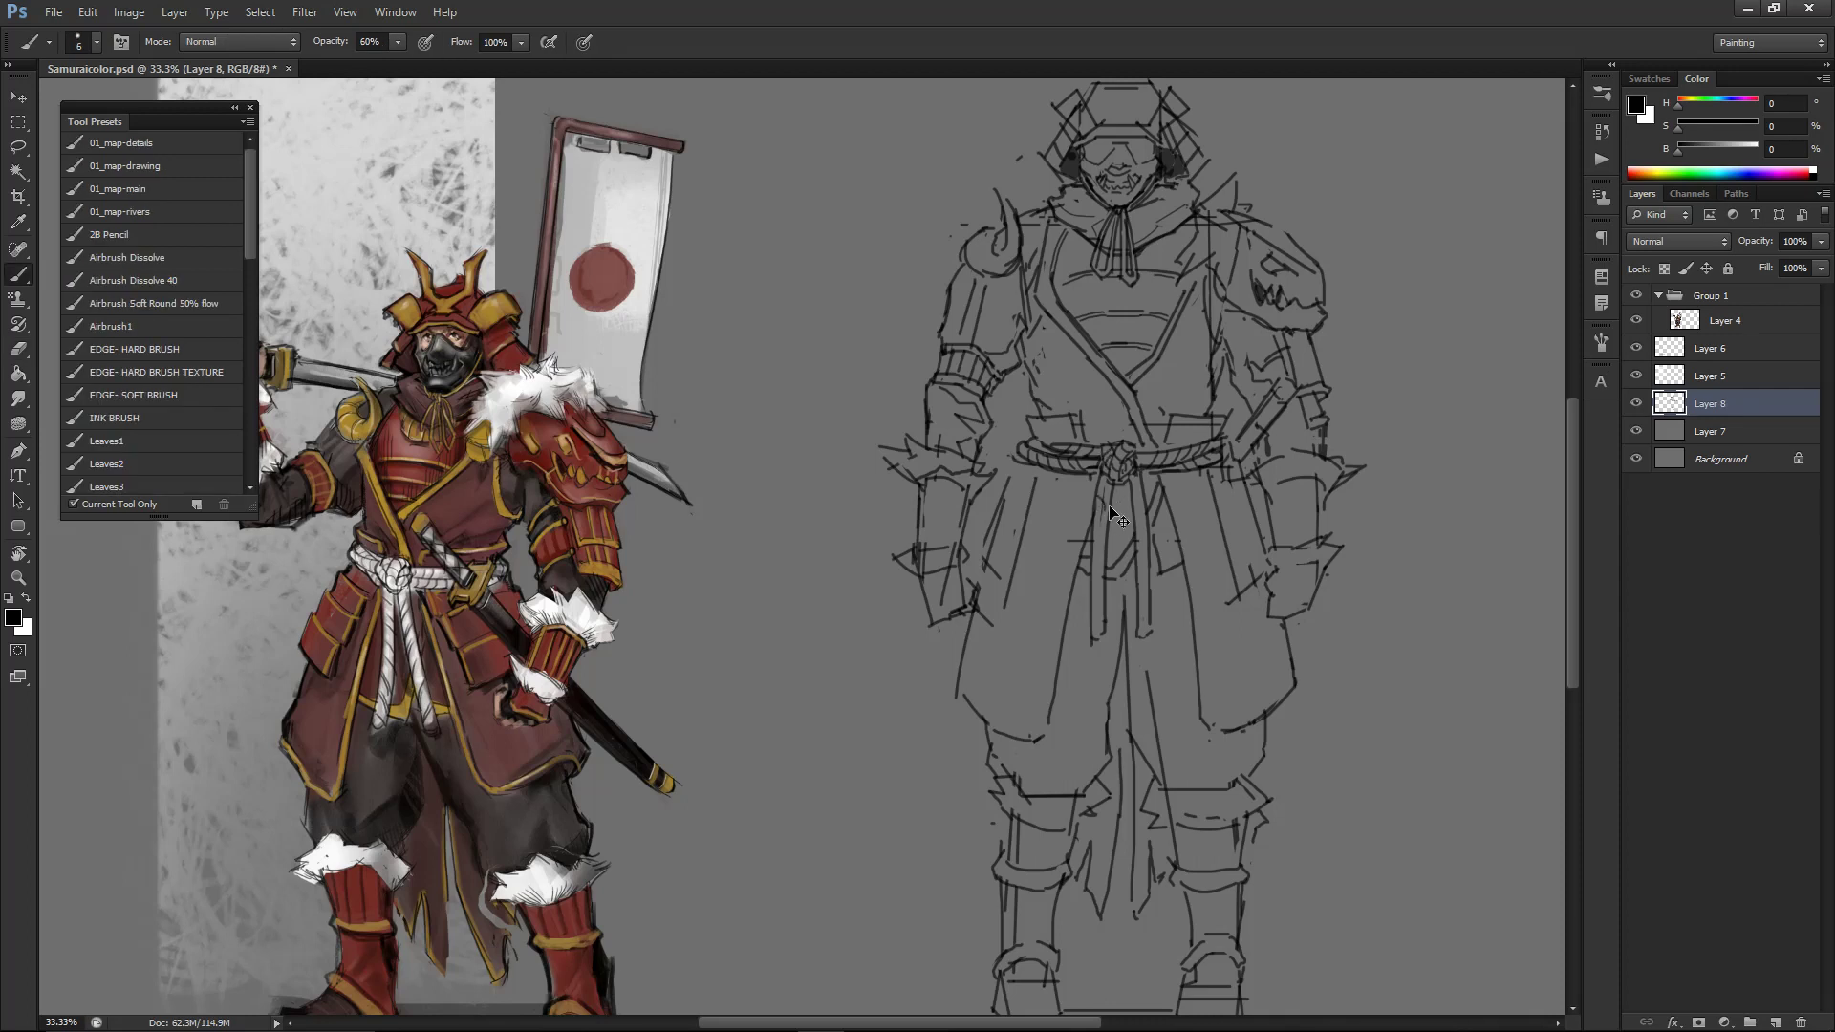
# - Add rope twist lines to the two cords hanging below the knot, erasing stray marks
pyautogui.press('e')
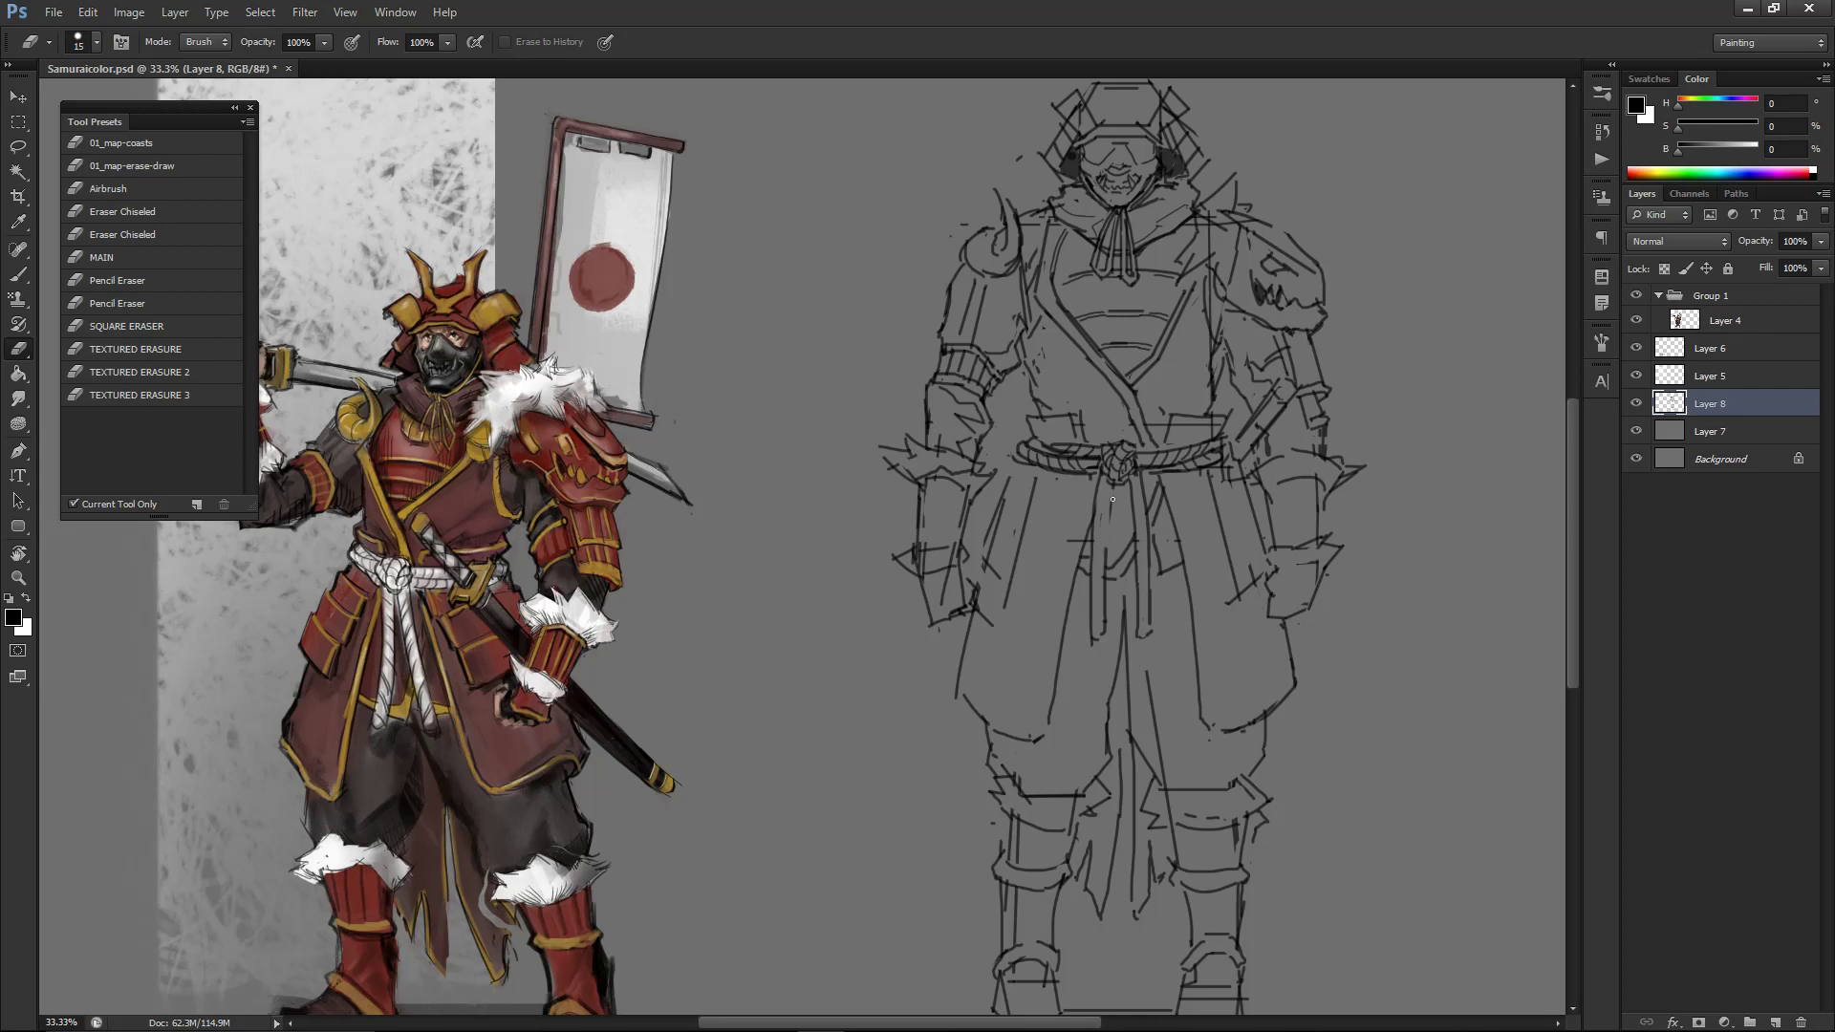
pyautogui.press('b')
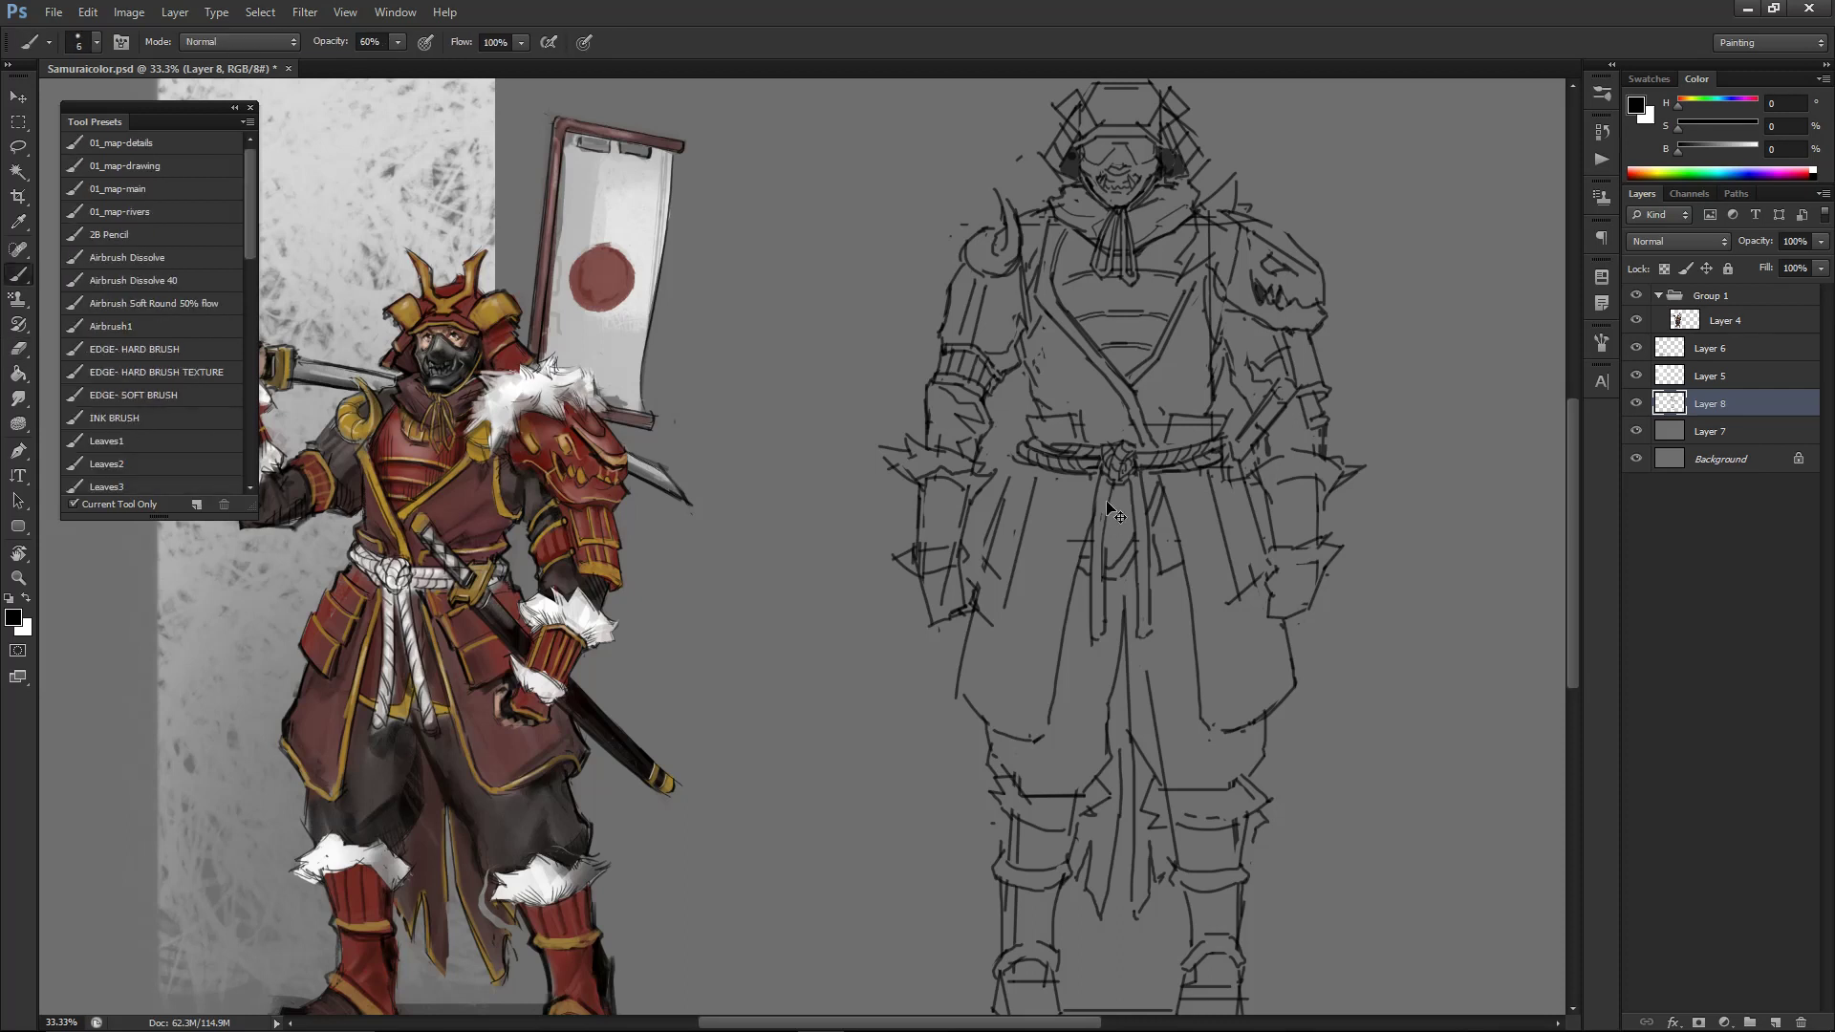
pyautogui.press('e')
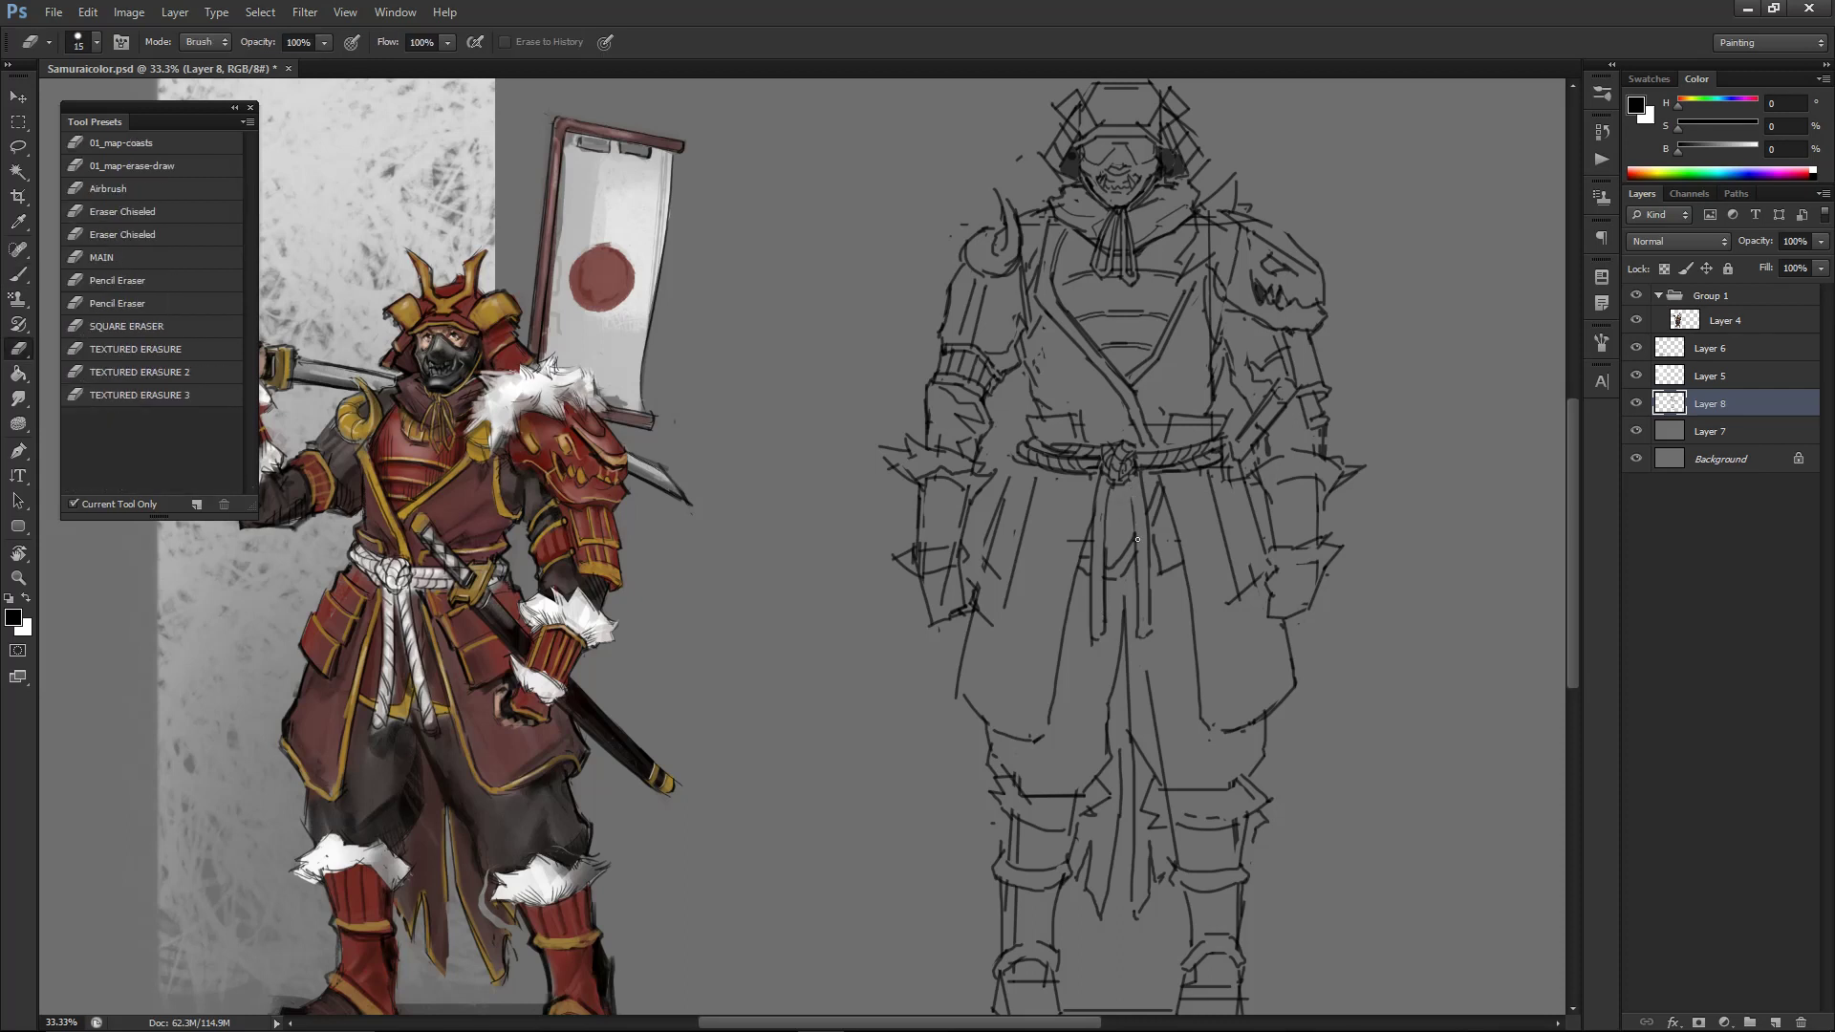
pyautogui.press('b')
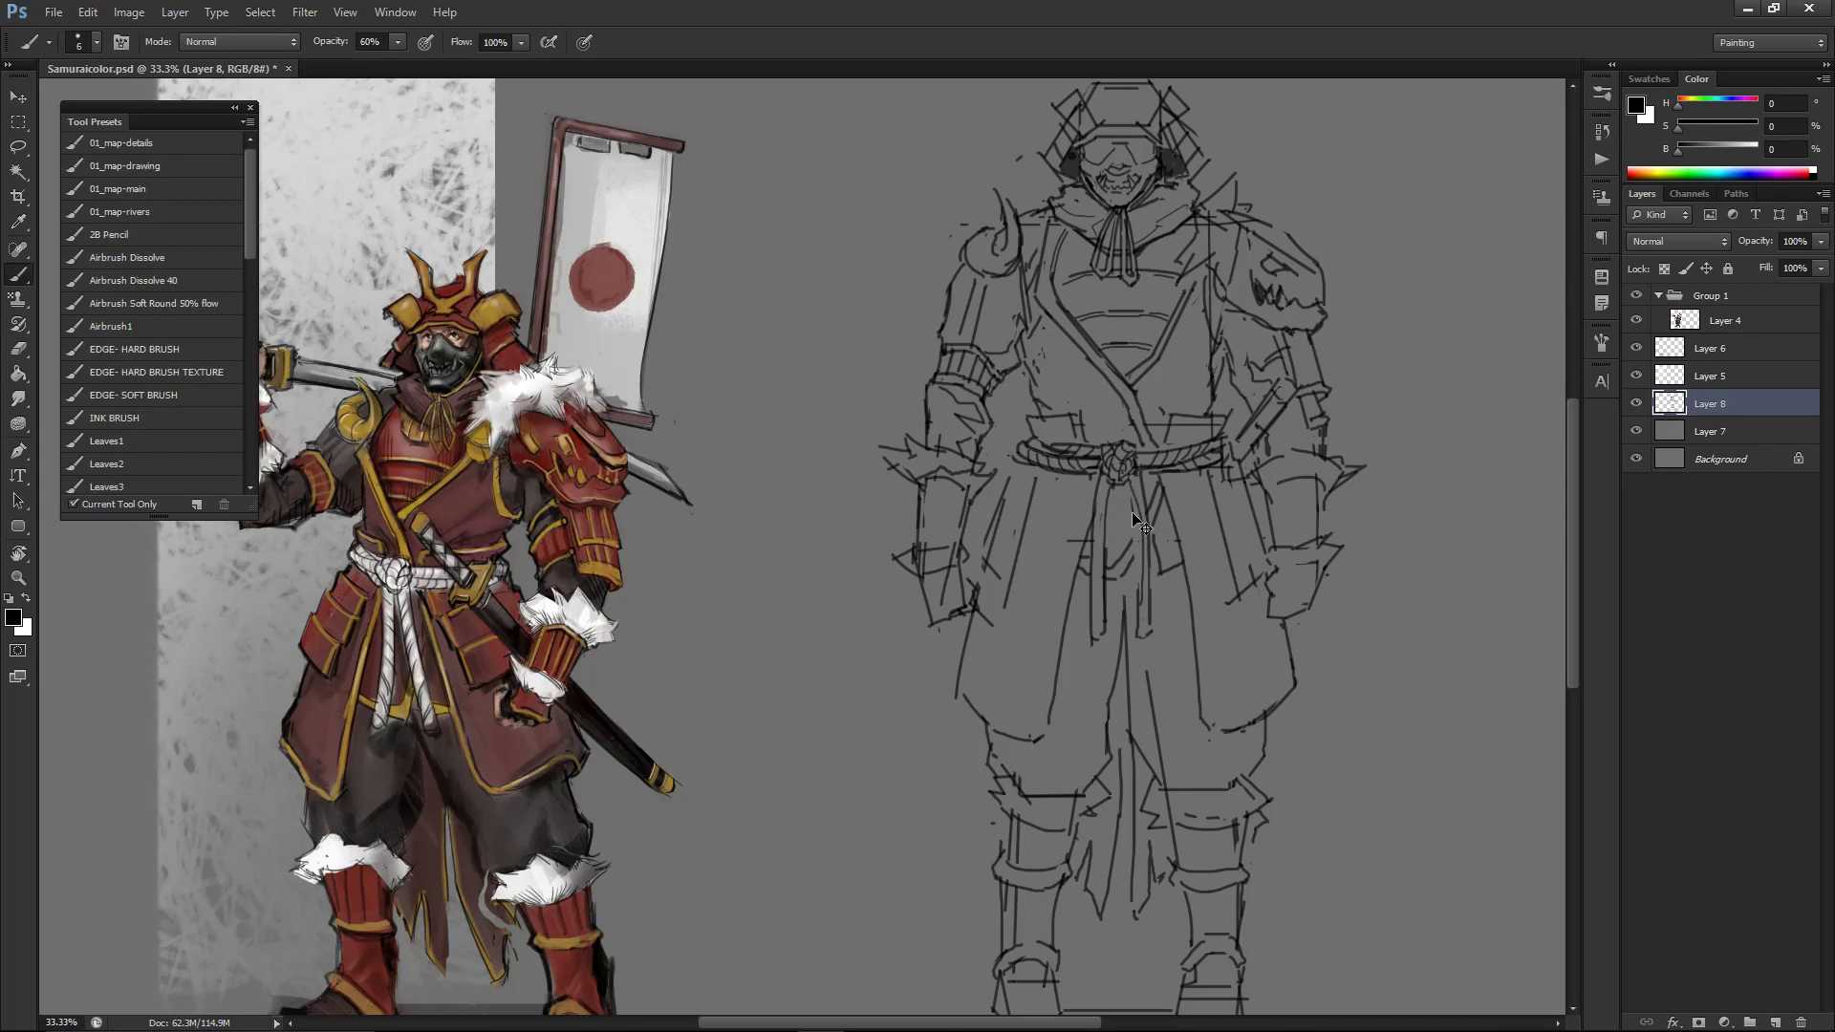
pyautogui.moveTo(1137, 548); pyautogui.dragTo(1137, 602)
# - Examine the whole line sketch beside the coloured reference at reduced size
pyautogui.hotkey('ctrl', '-')
pyautogui.hotkey('ctrl', '-')
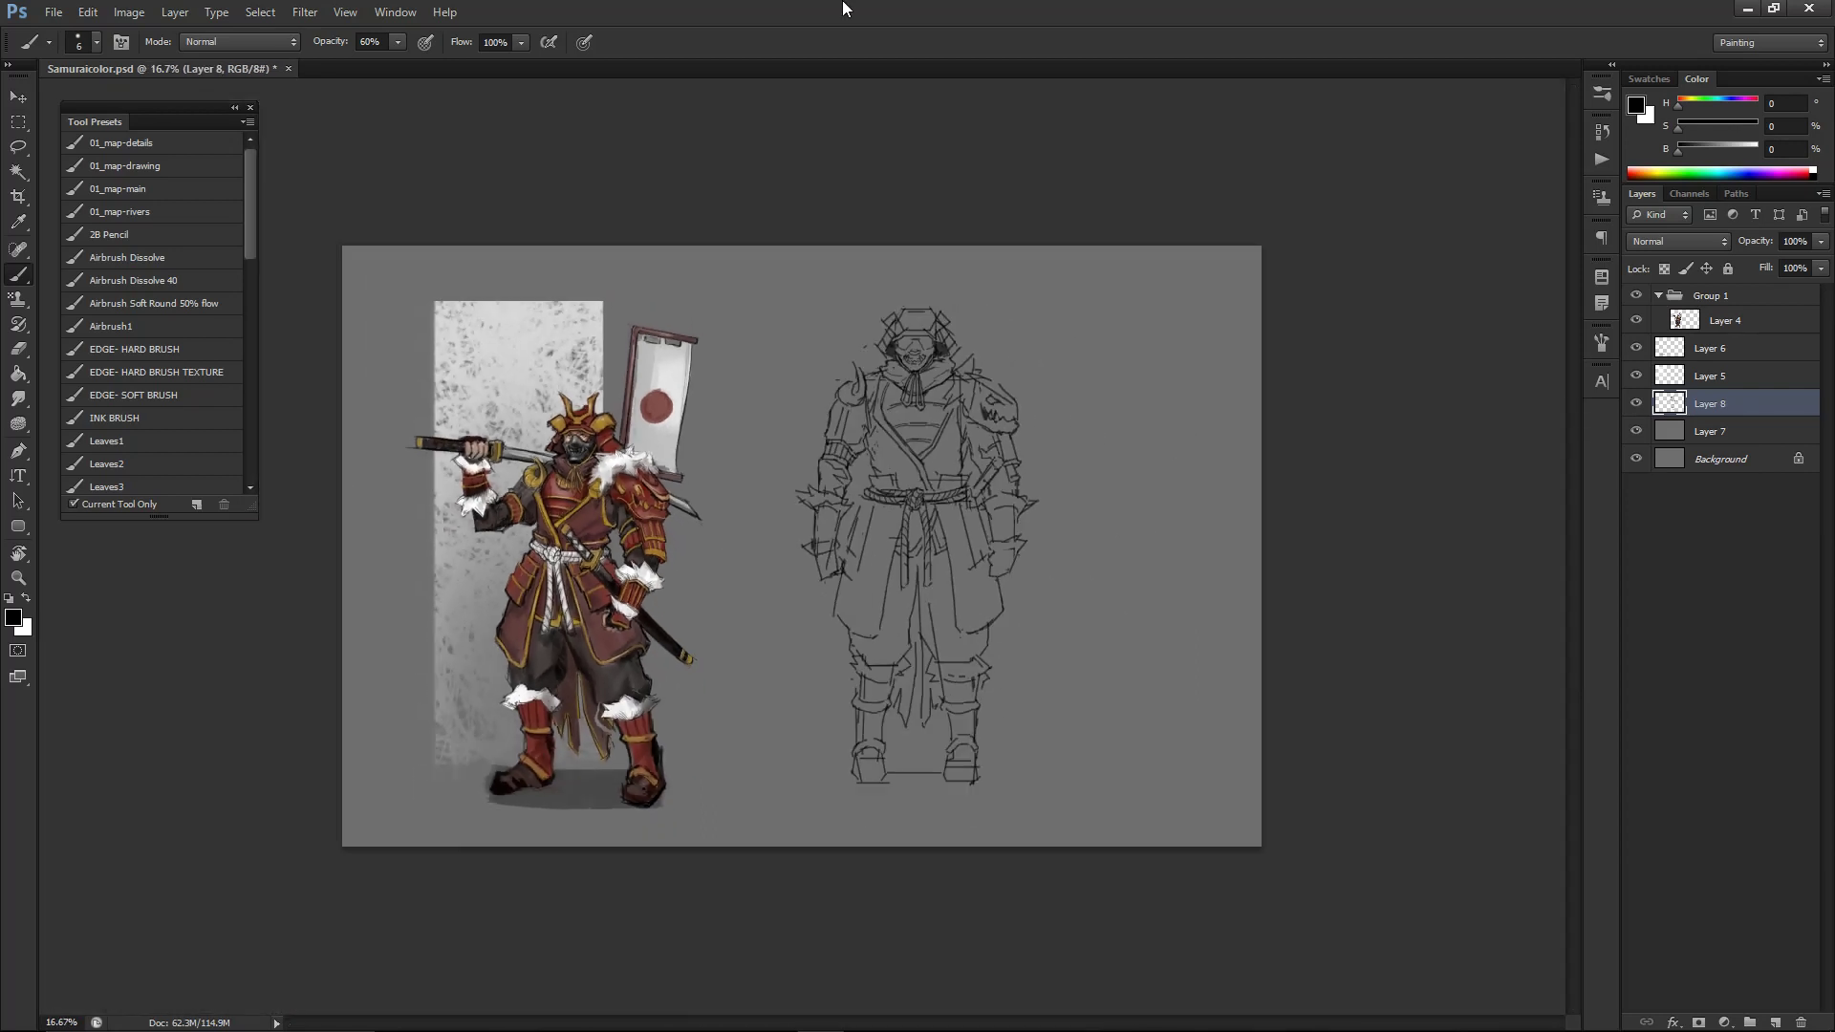
pyautogui.hotkey('ctrl', '+')
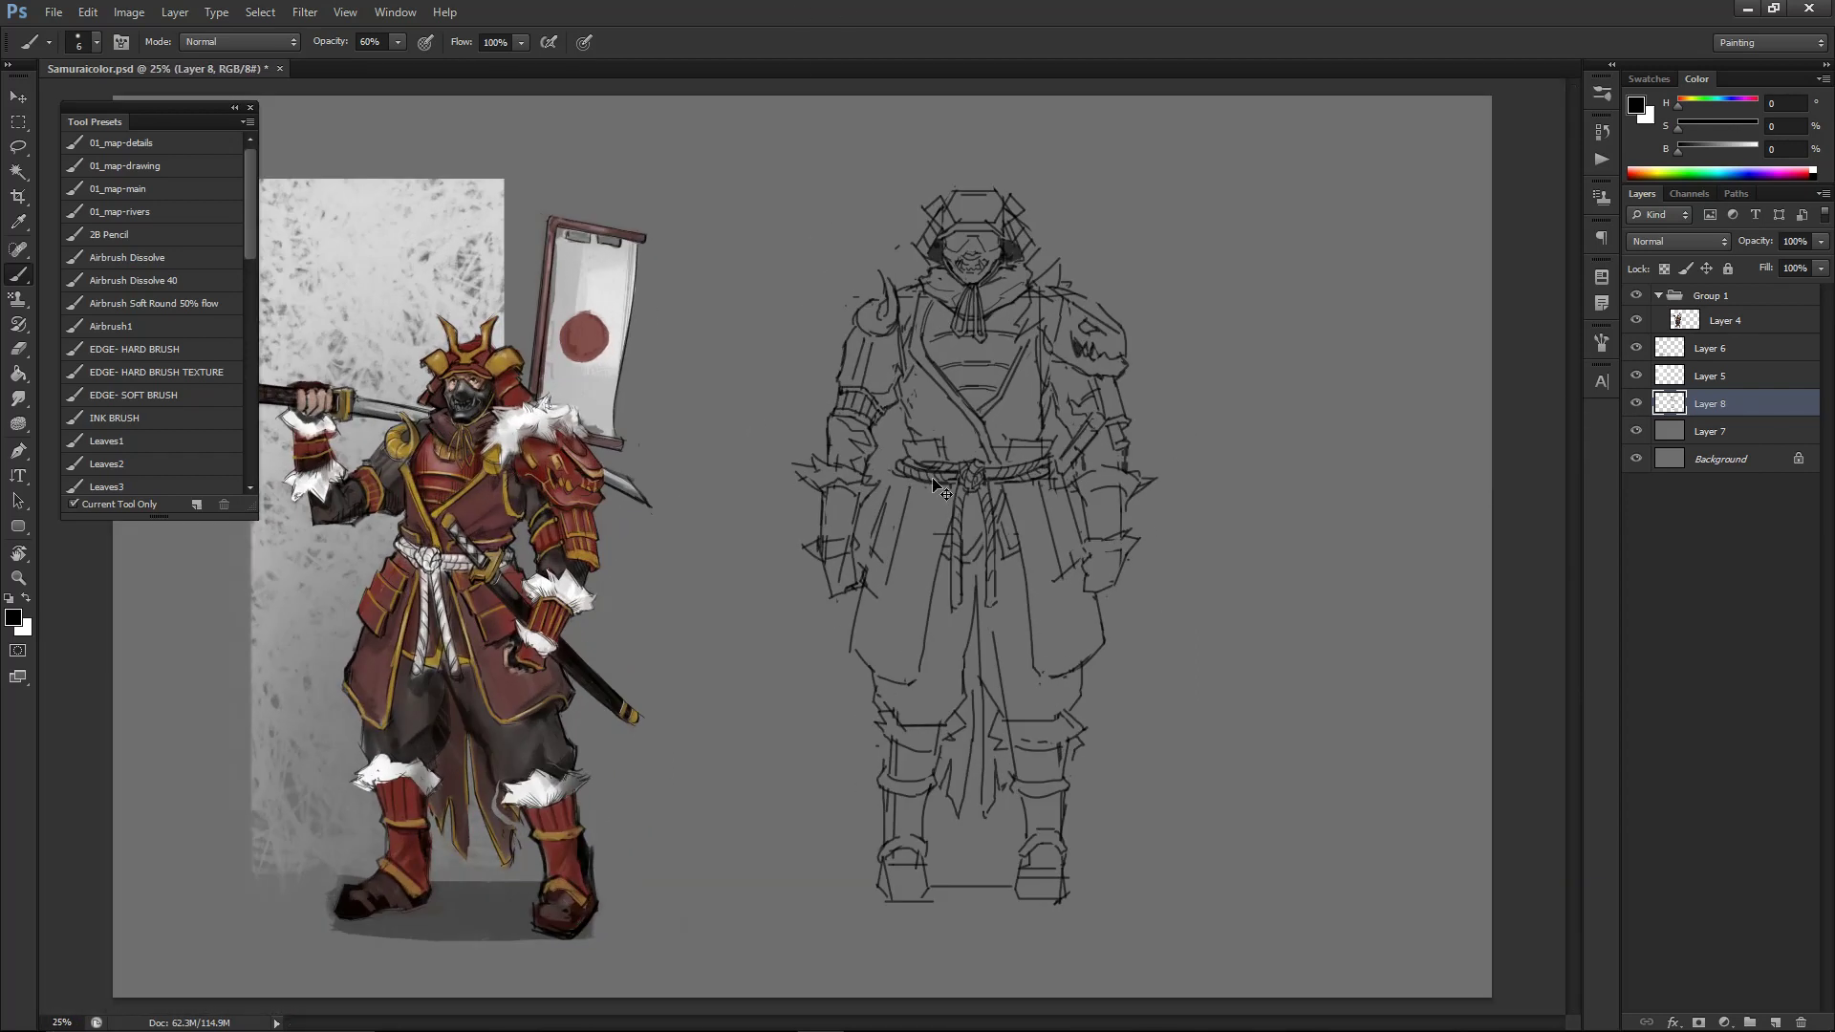
pyautogui.hotkey('ctrl', '-')
pyautogui.hotkey('ctrl', '-')
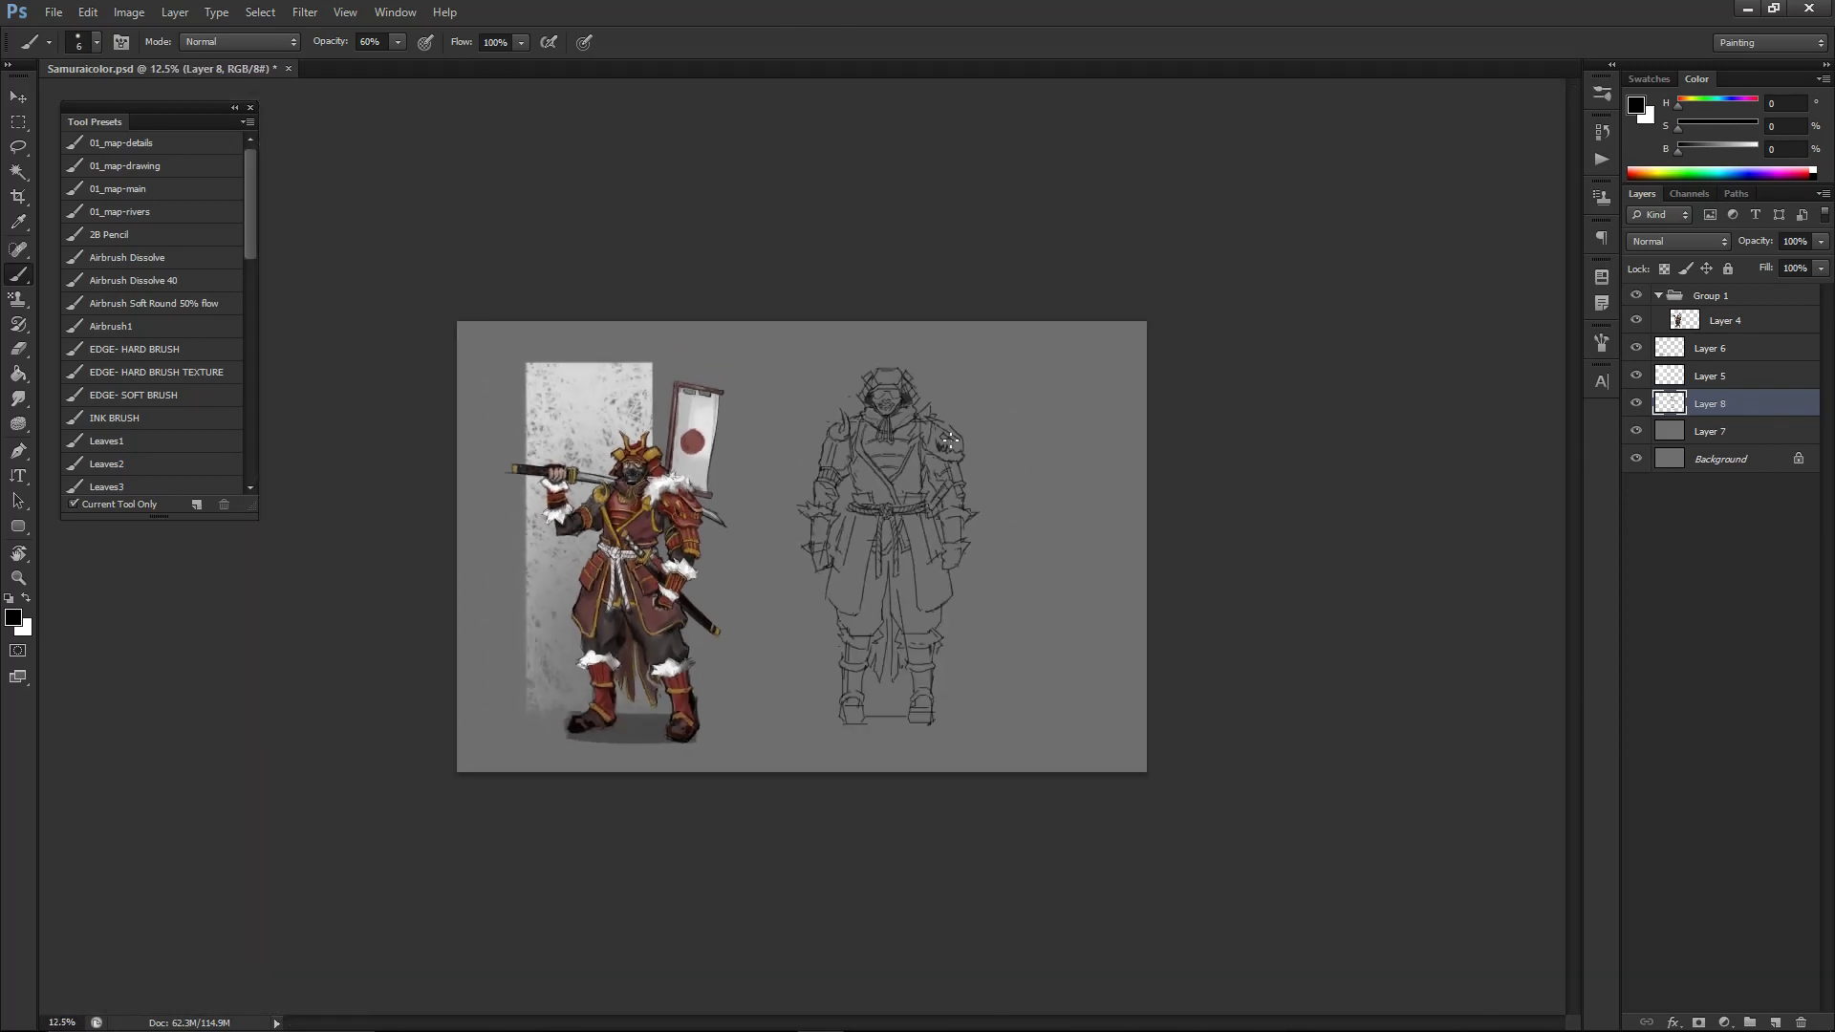
pyautogui.hotkey('ctrl', '+')
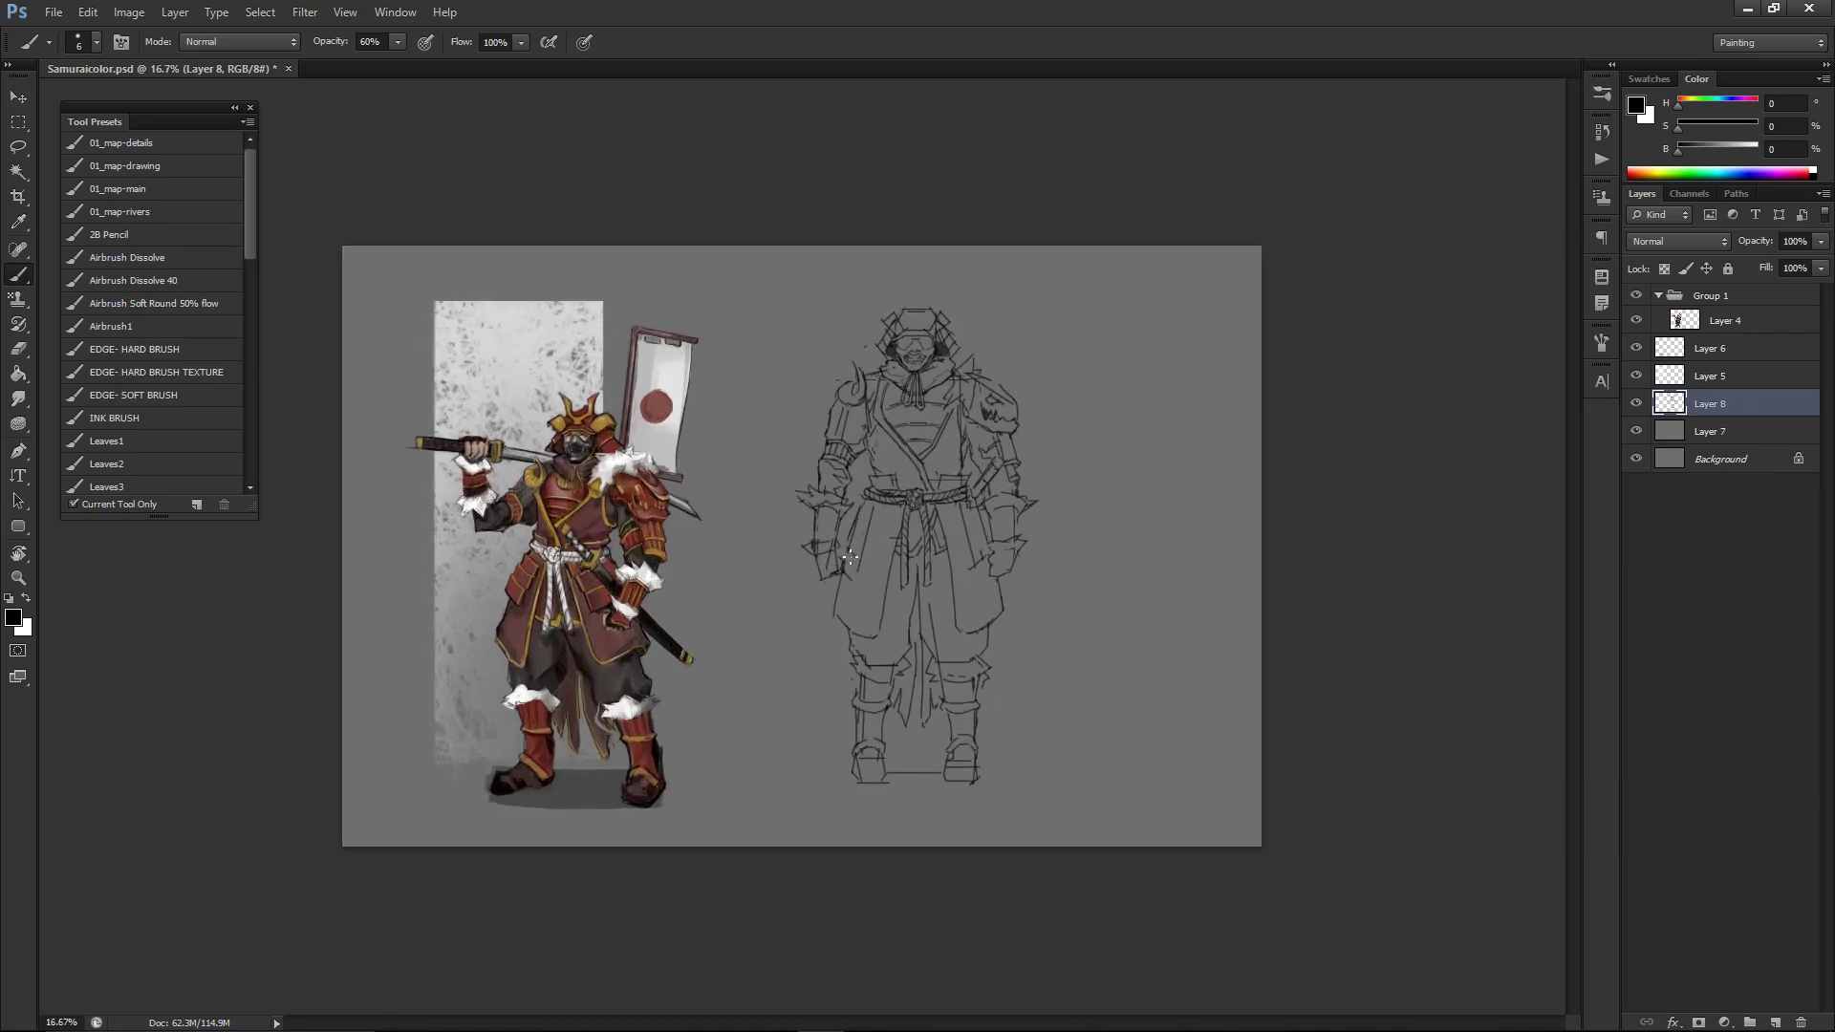
# - Scale the whole line sketch down so it is smaller than the reference figure
pyautogui.hotkey('ctrl', 't')
pyautogui.moveTo(1042, 303)
pyautogui.mouseDown()
pyautogui.moveTo(945, 450)
pyautogui.moveTo(894, 432)
pyautogui.mouseUp()
pyautogui.press('Return')
pyautogui.press('b')
pyautogui.hotkey('ctrl', '+')
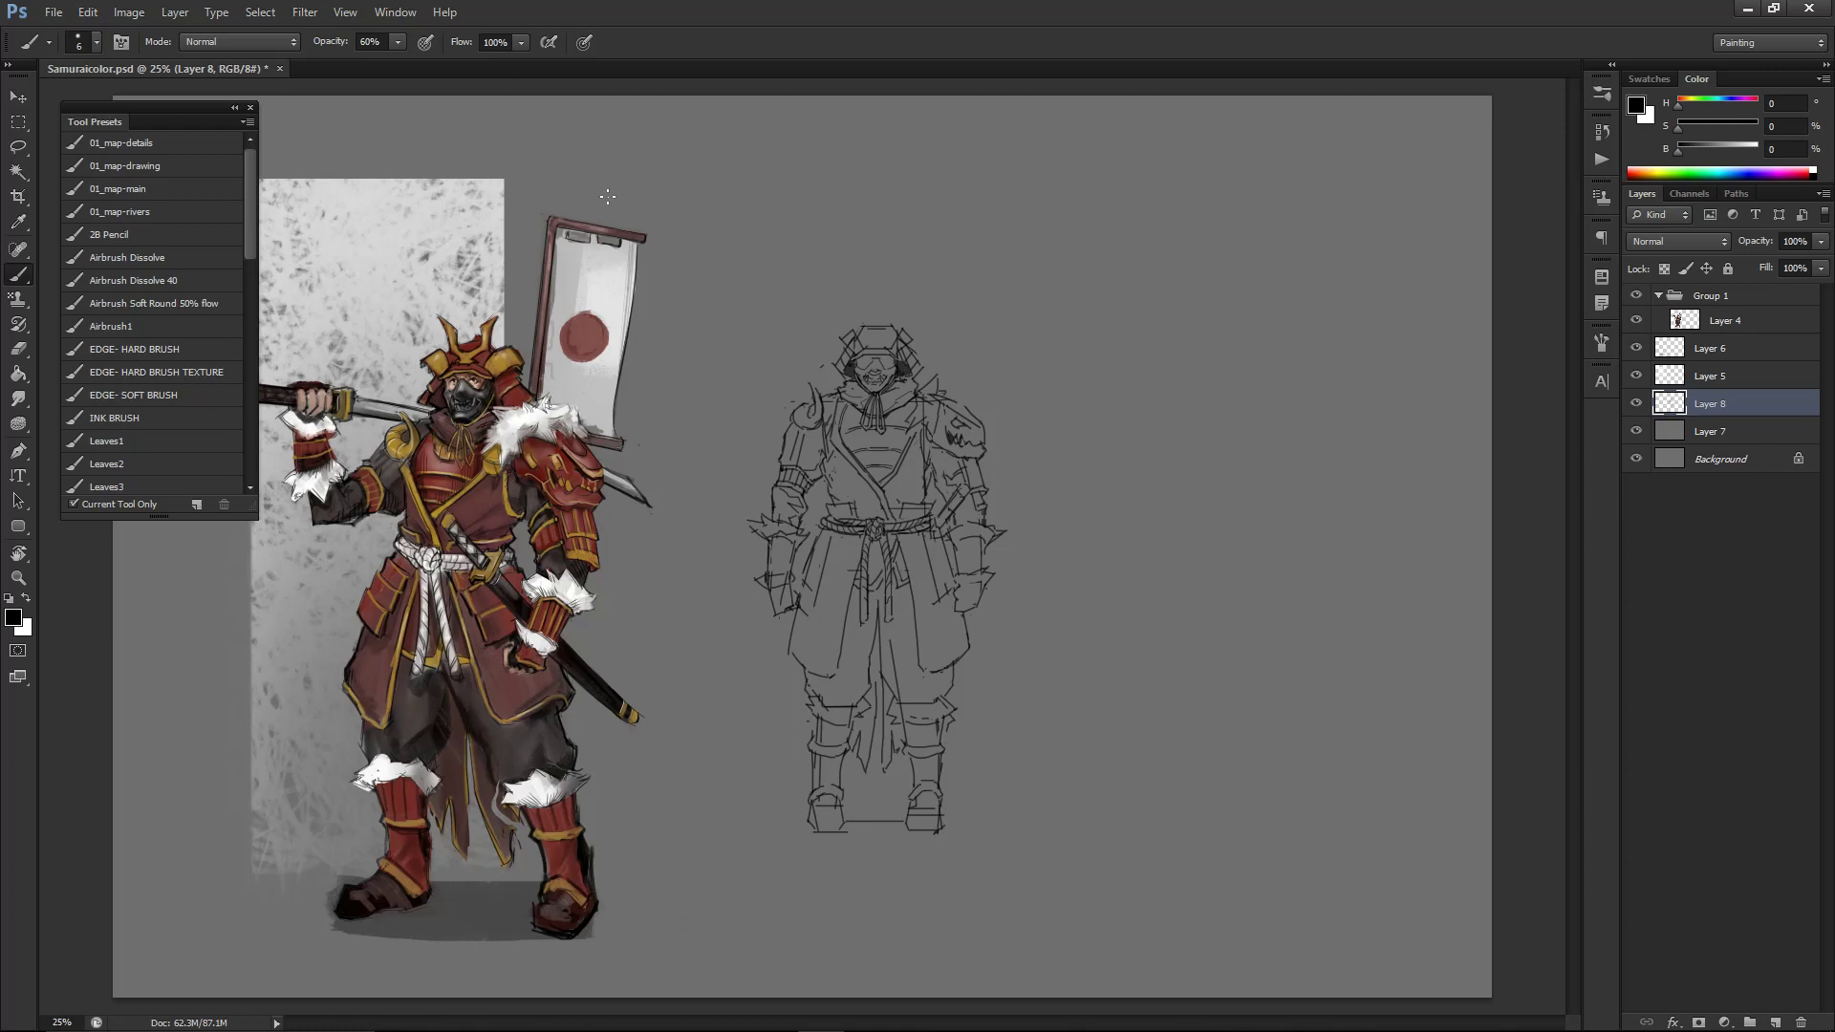
# - Enlarge the eraser and clean up stray lines around the legs and hanging cloth
pyautogui.press('e')
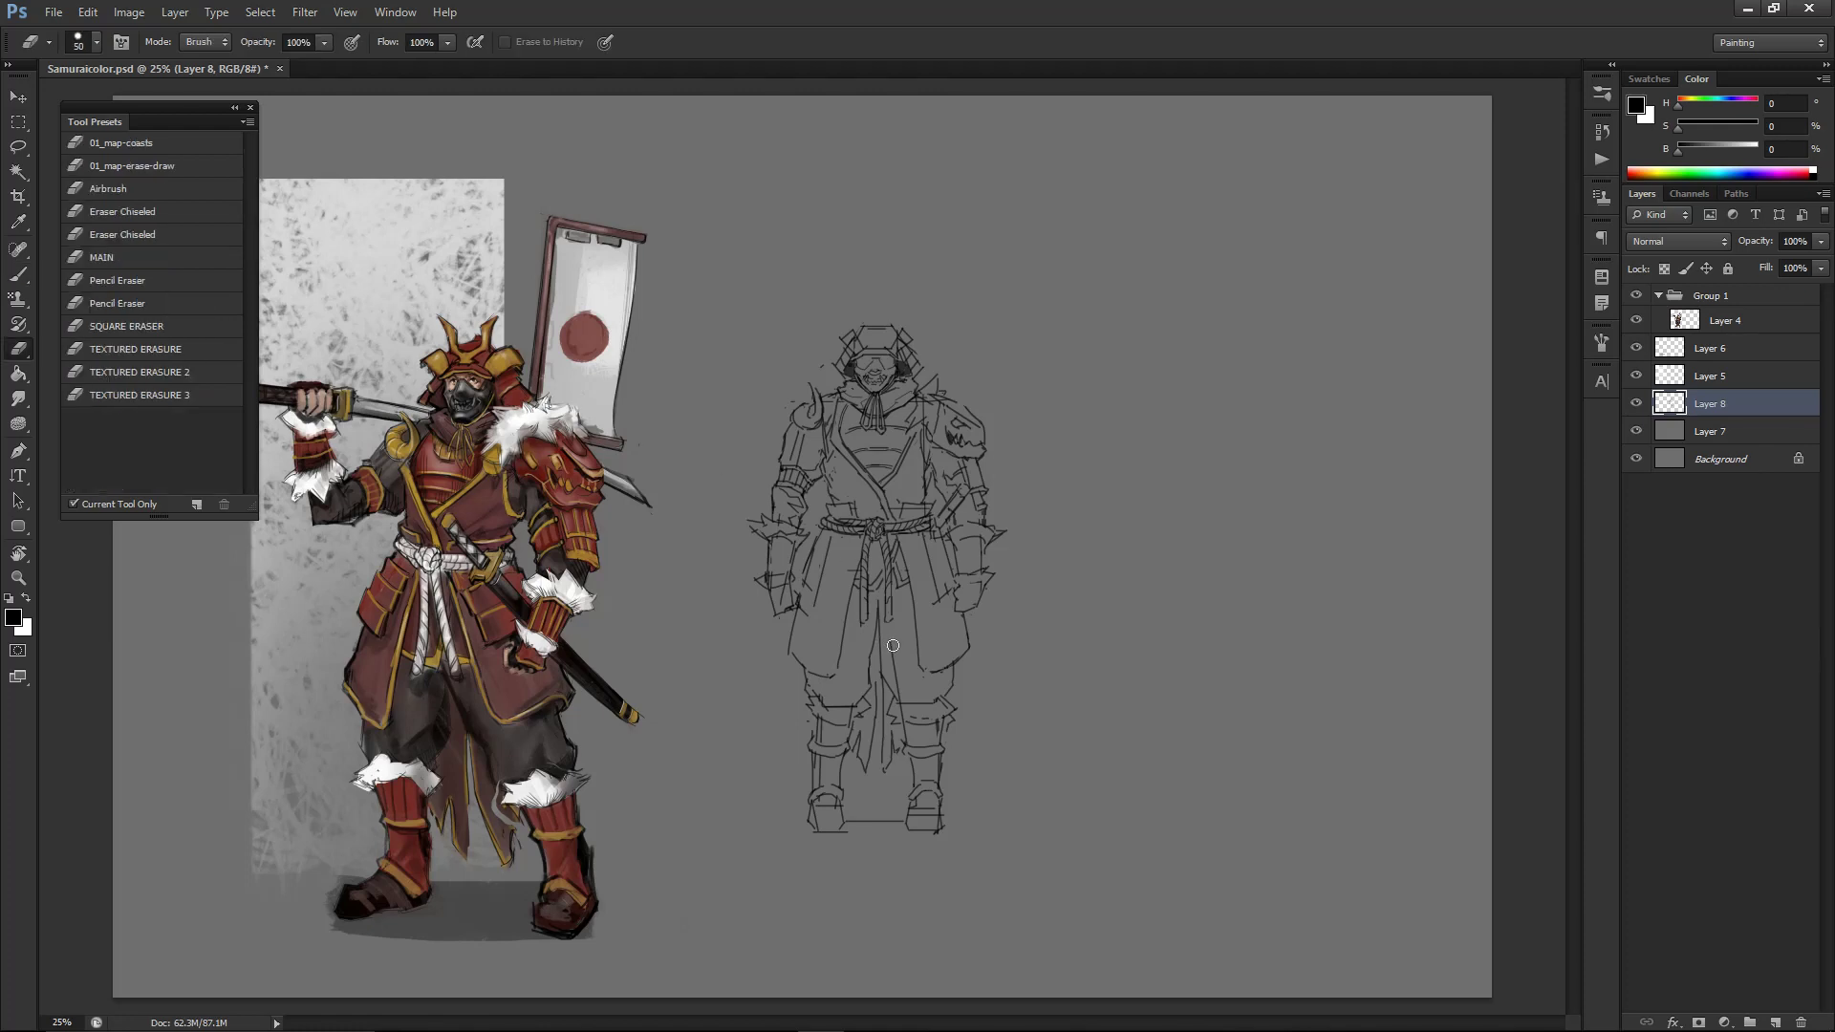
pyautogui.press(']')
pyautogui.press(']')
pyautogui.press(']')
pyautogui.moveTo(906, 719); pyautogui.dragTo(907, 718)
pyautogui.hotkey('ctrl', '-')
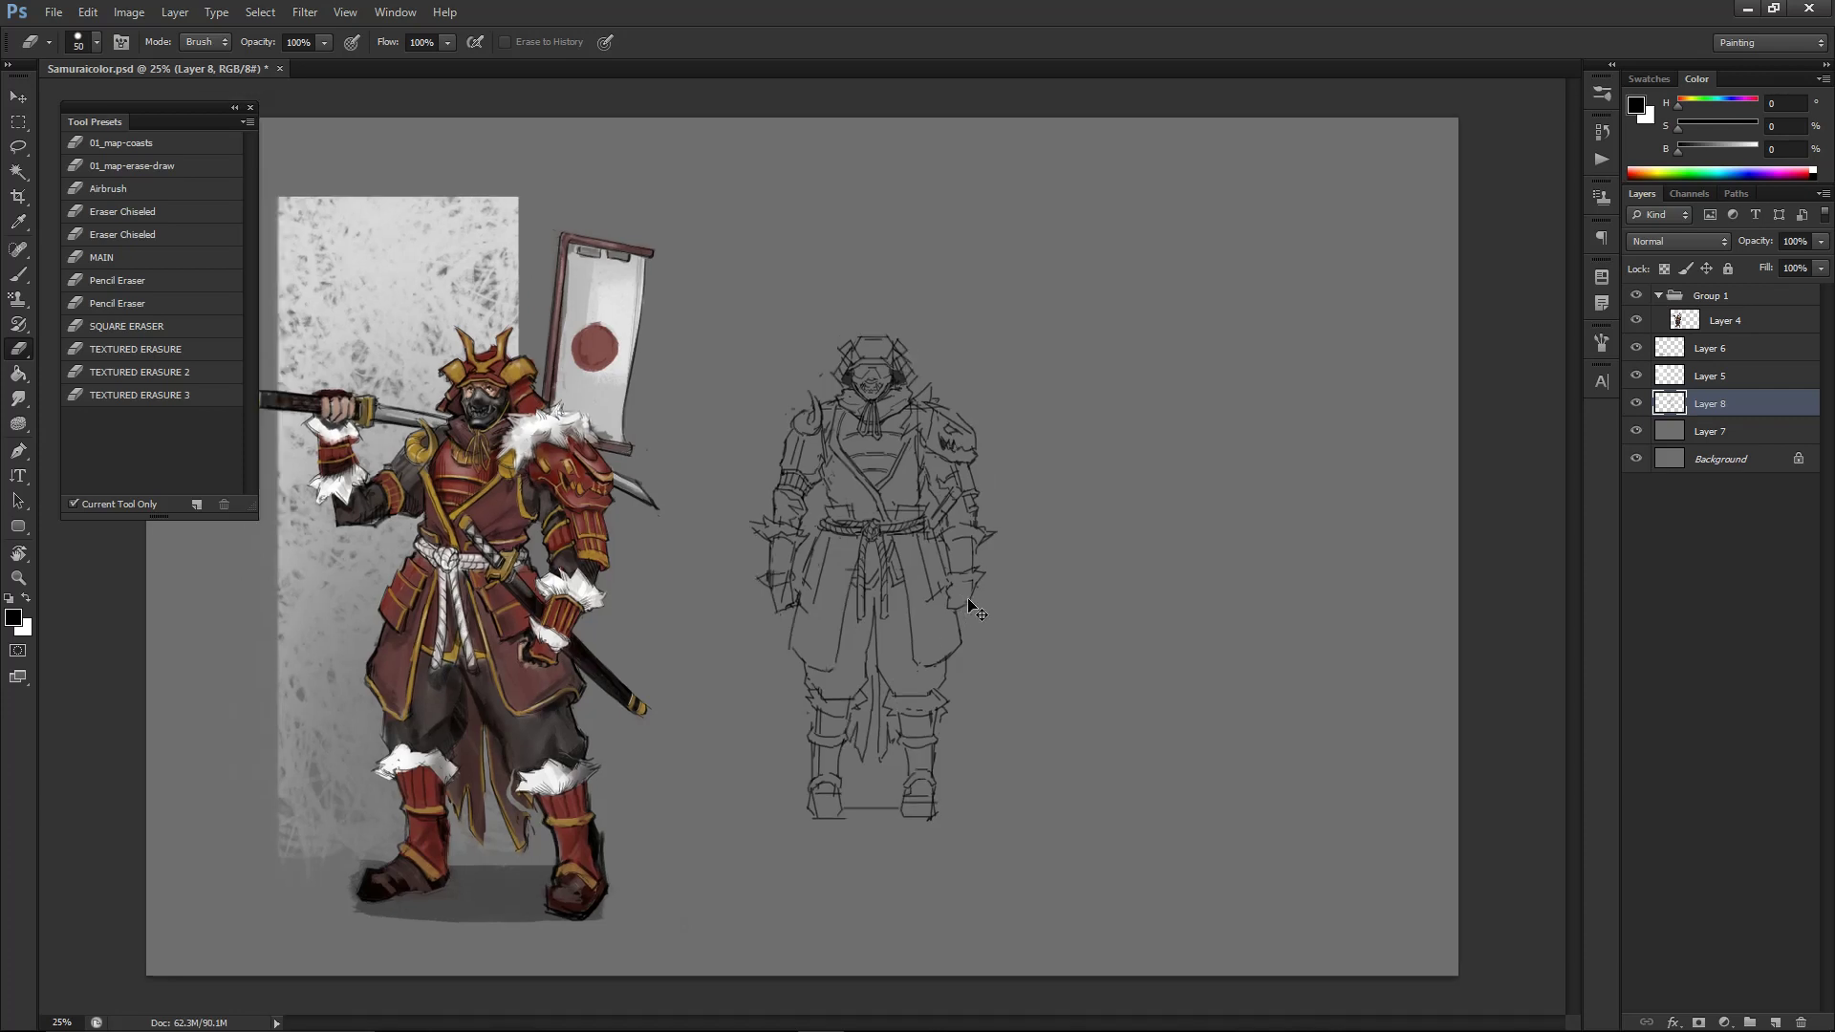
# - Draw fabric fold lines on the trouser leg and inner thigh, undoing the unwanted strokes at the opposite knee
pyautogui.hotkey('ctrl', '+')
pyautogui.hotkey('ctrl', '+')
pyautogui.press('b')
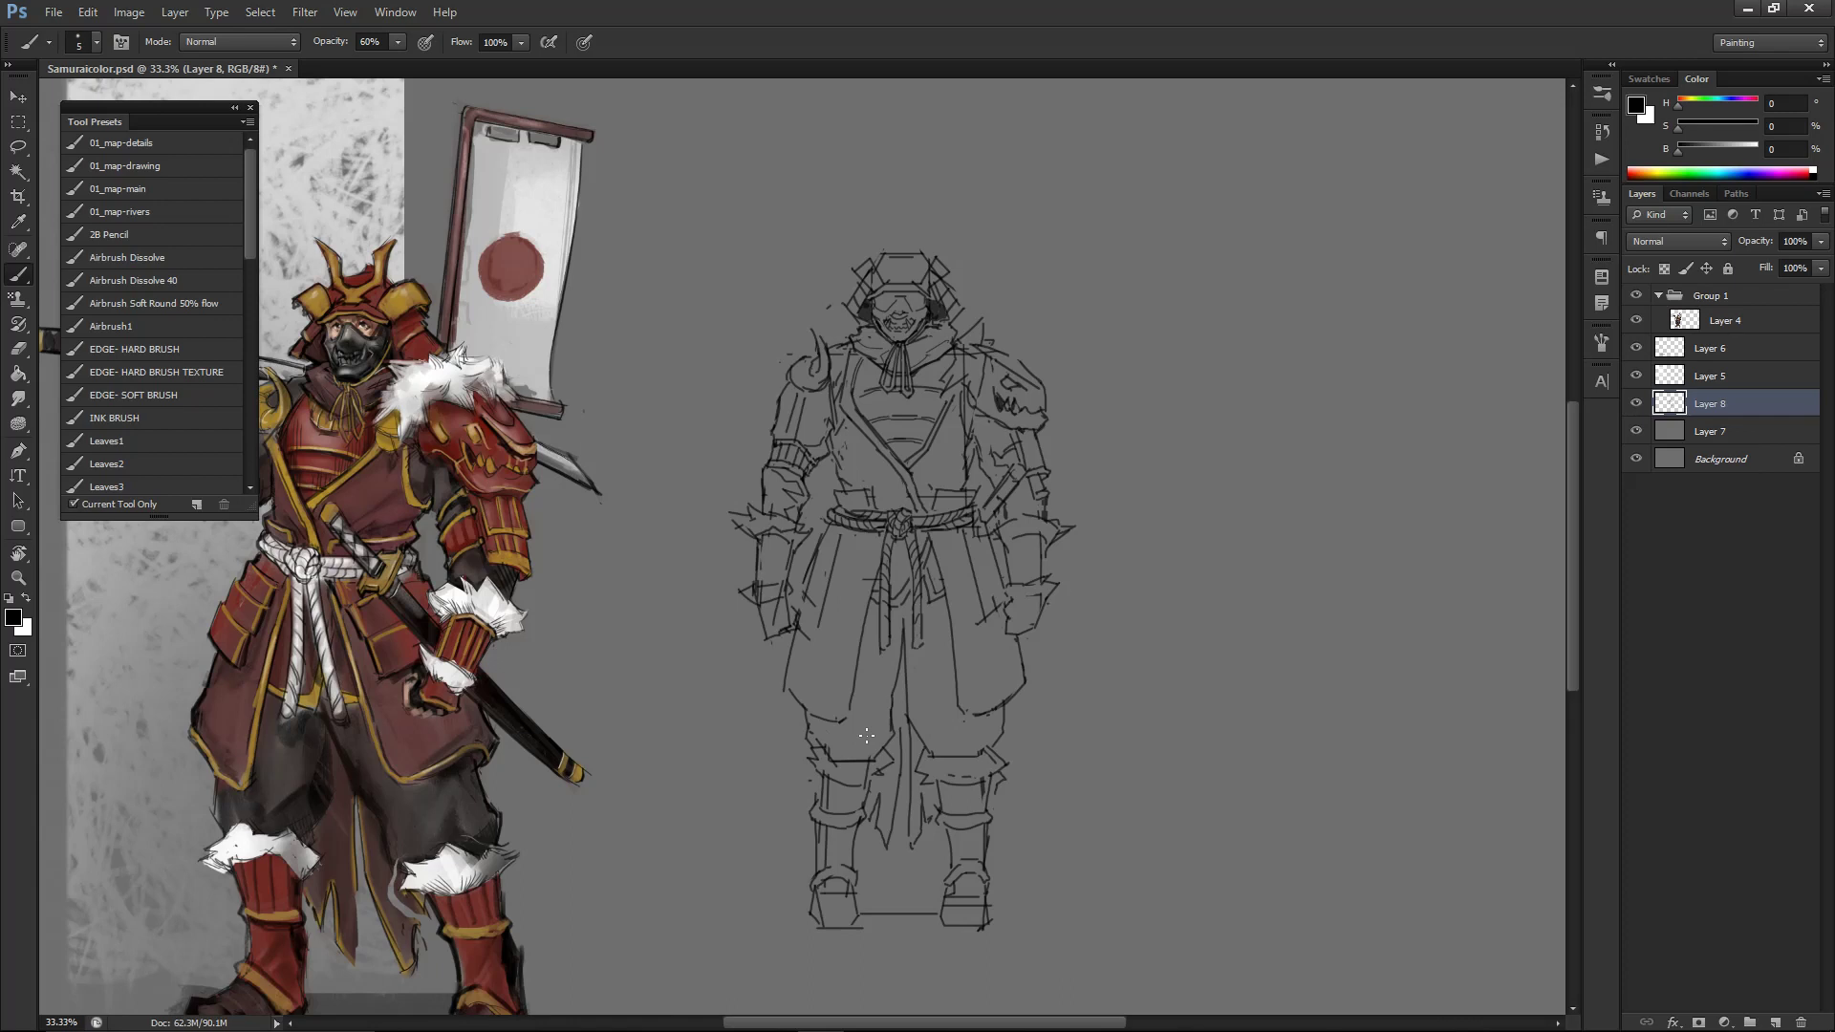
pyautogui.press('p')
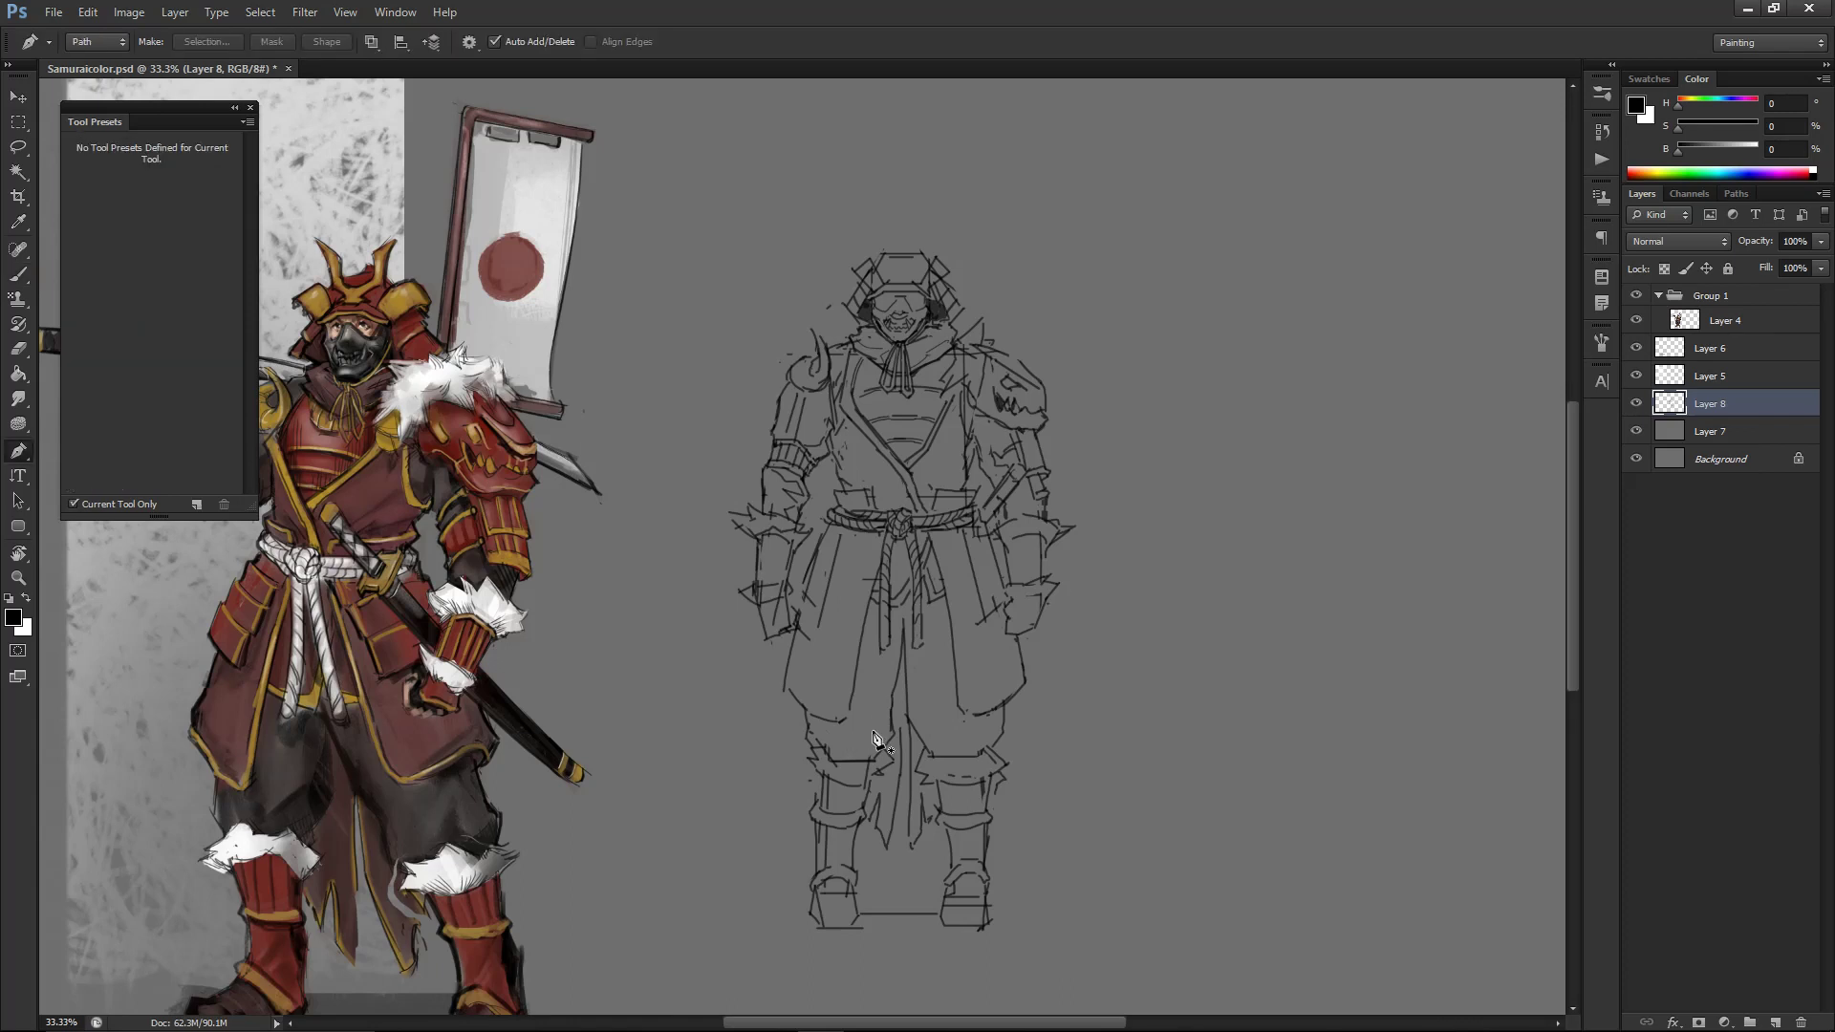
pyautogui.press('b')
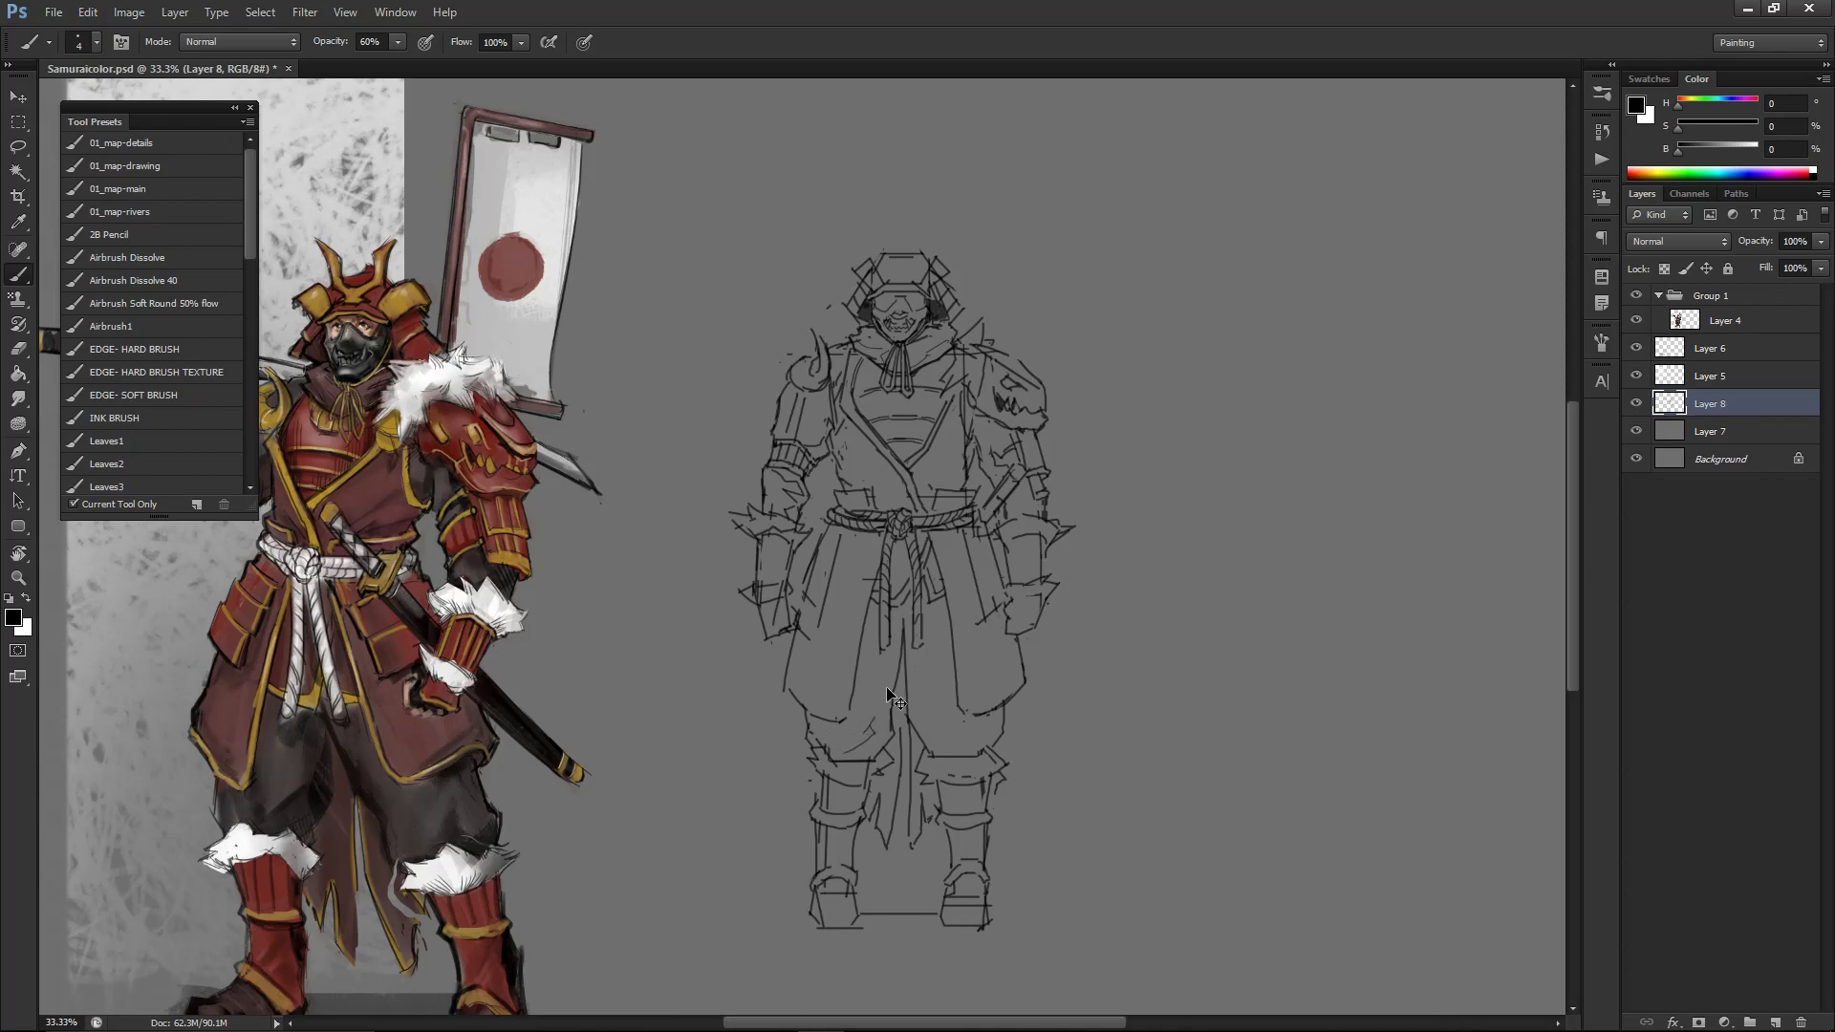
pyautogui.moveTo(987, 716); pyautogui.dragTo(966, 742)
pyautogui.hotkey('ctrl', 'z')
pyautogui.moveTo(899, 650); pyautogui.dragTo(880, 702)
pyautogui.moveTo(990, 716); pyautogui.dragTo(966, 738)
pyautogui.hotkey('ctrl', 'z')
# - Add fold lines to the trouser knee on the sword side and erase their stray ends
pyautogui.hotkey('ctrl', '-')
pyautogui.hotkey('ctrl', '+')
pyautogui.hotkey('ctrl', '+')
pyautogui.hotkey('ctrl', '-')
pyautogui.hotkey('ctrl', '+')
pyautogui.hotkey('ctrl', '+')
pyautogui.hotkey('ctrl', '-')
pyautogui.hotkey('ctrl', '-')
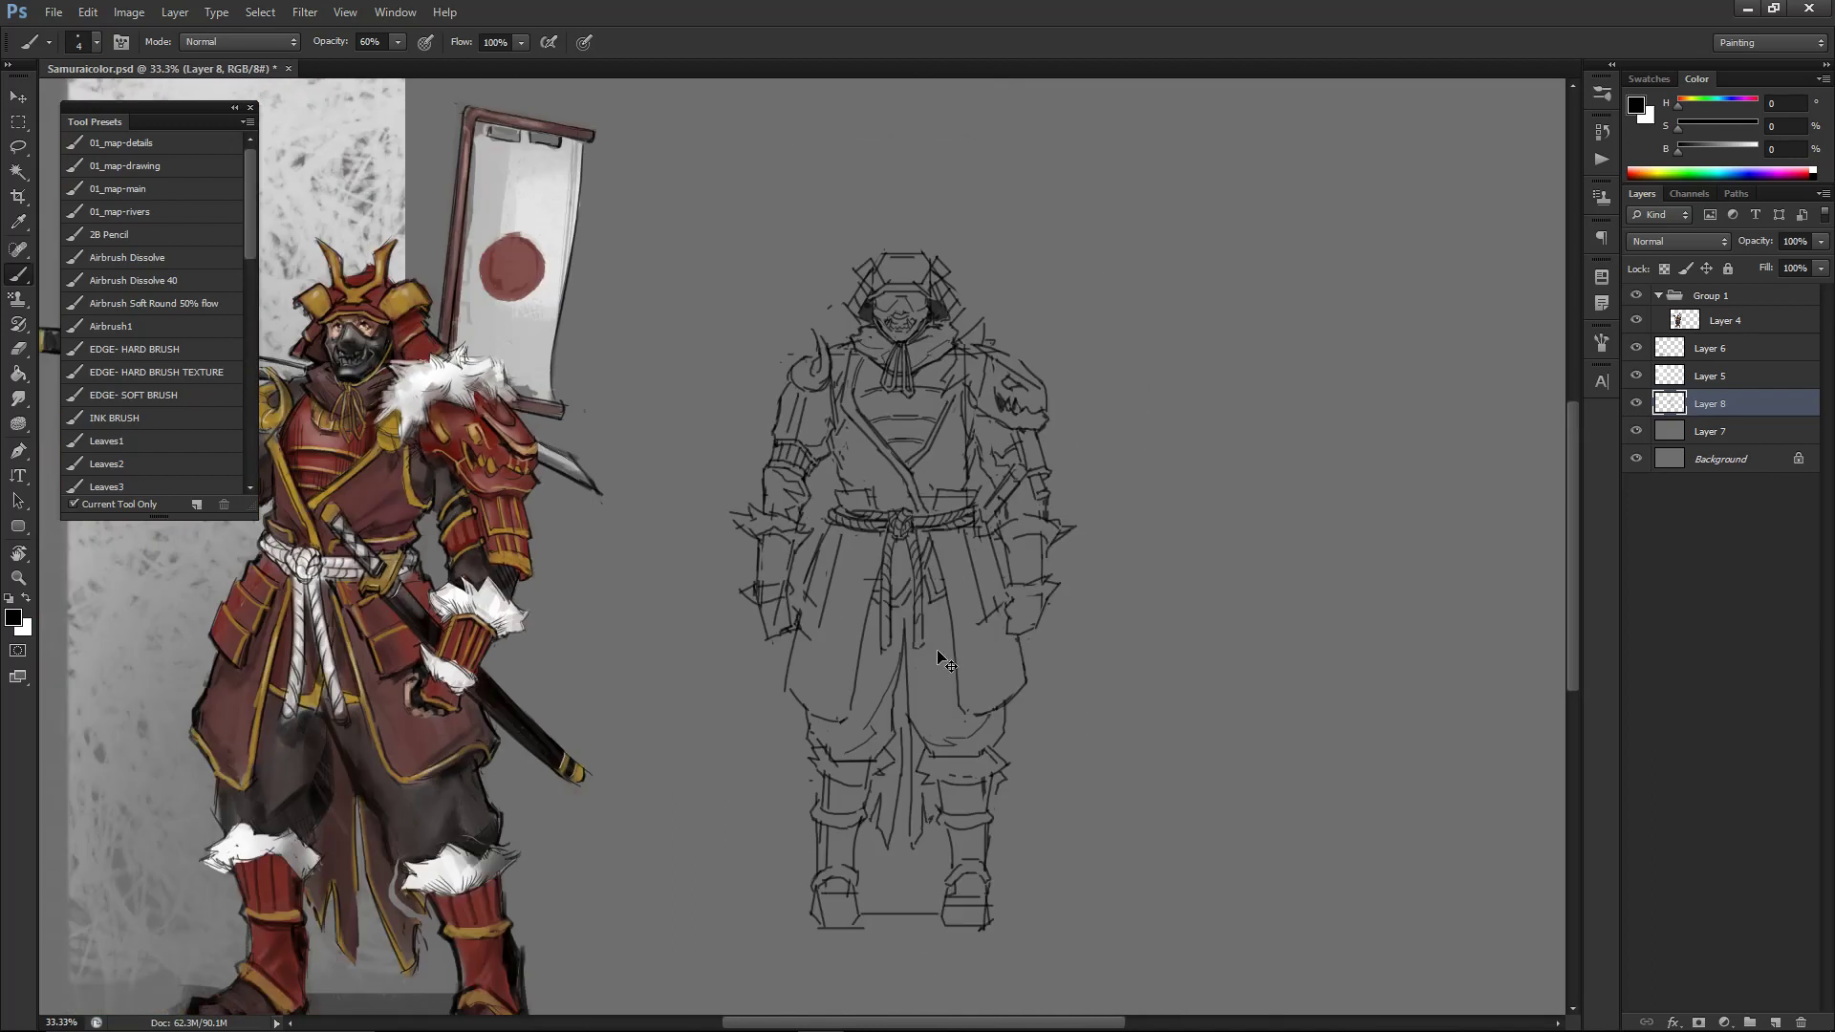
pyautogui.press('e')
pyautogui.moveTo(991, 721); pyautogui.dragTo(984, 724)
pyautogui.press('b')
# - Reduce the eraser size to 15 and clear the rough lines around the sword handle at the hip
pyautogui.hotkey('ctrl', '-')
pyautogui.hotkey('ctrl', '-')
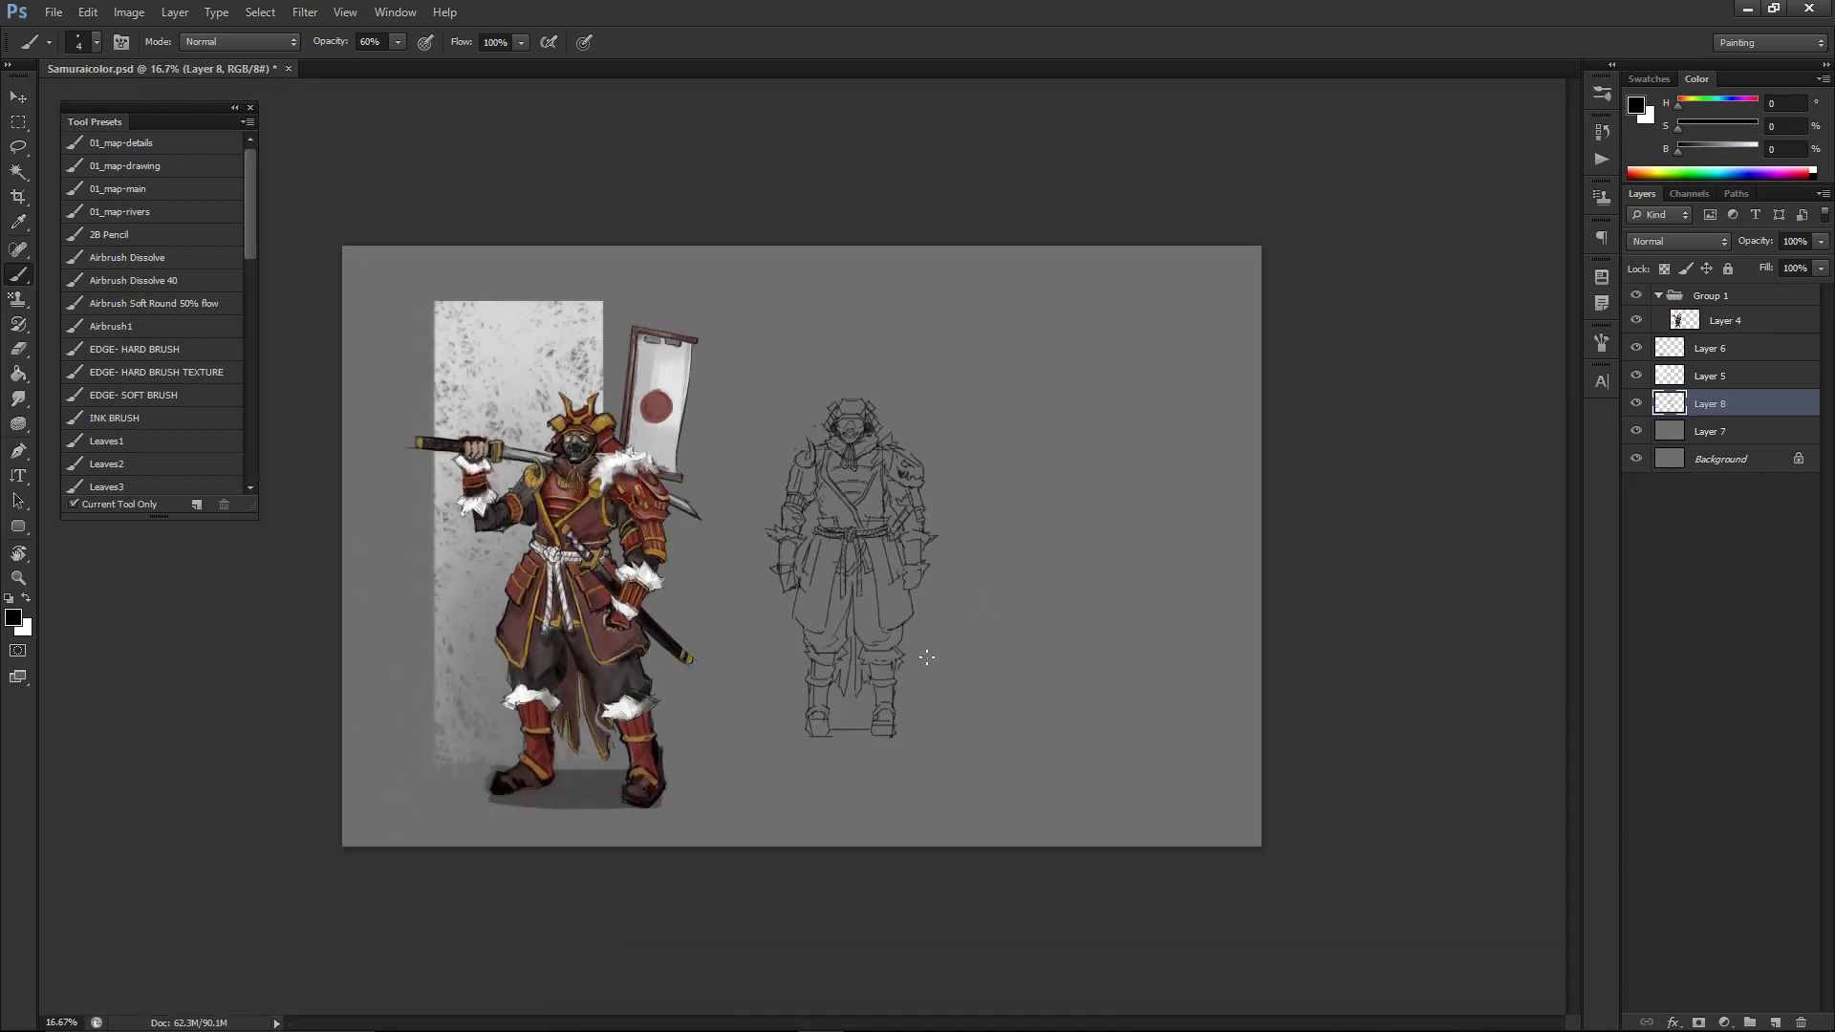
pyautogui.hotkey('ctrl', '+')
pyautogui.hotkey('ctrl', '+')
pyautogui.moveTo(886, 587); pyautogui.dragTo(896, 707)
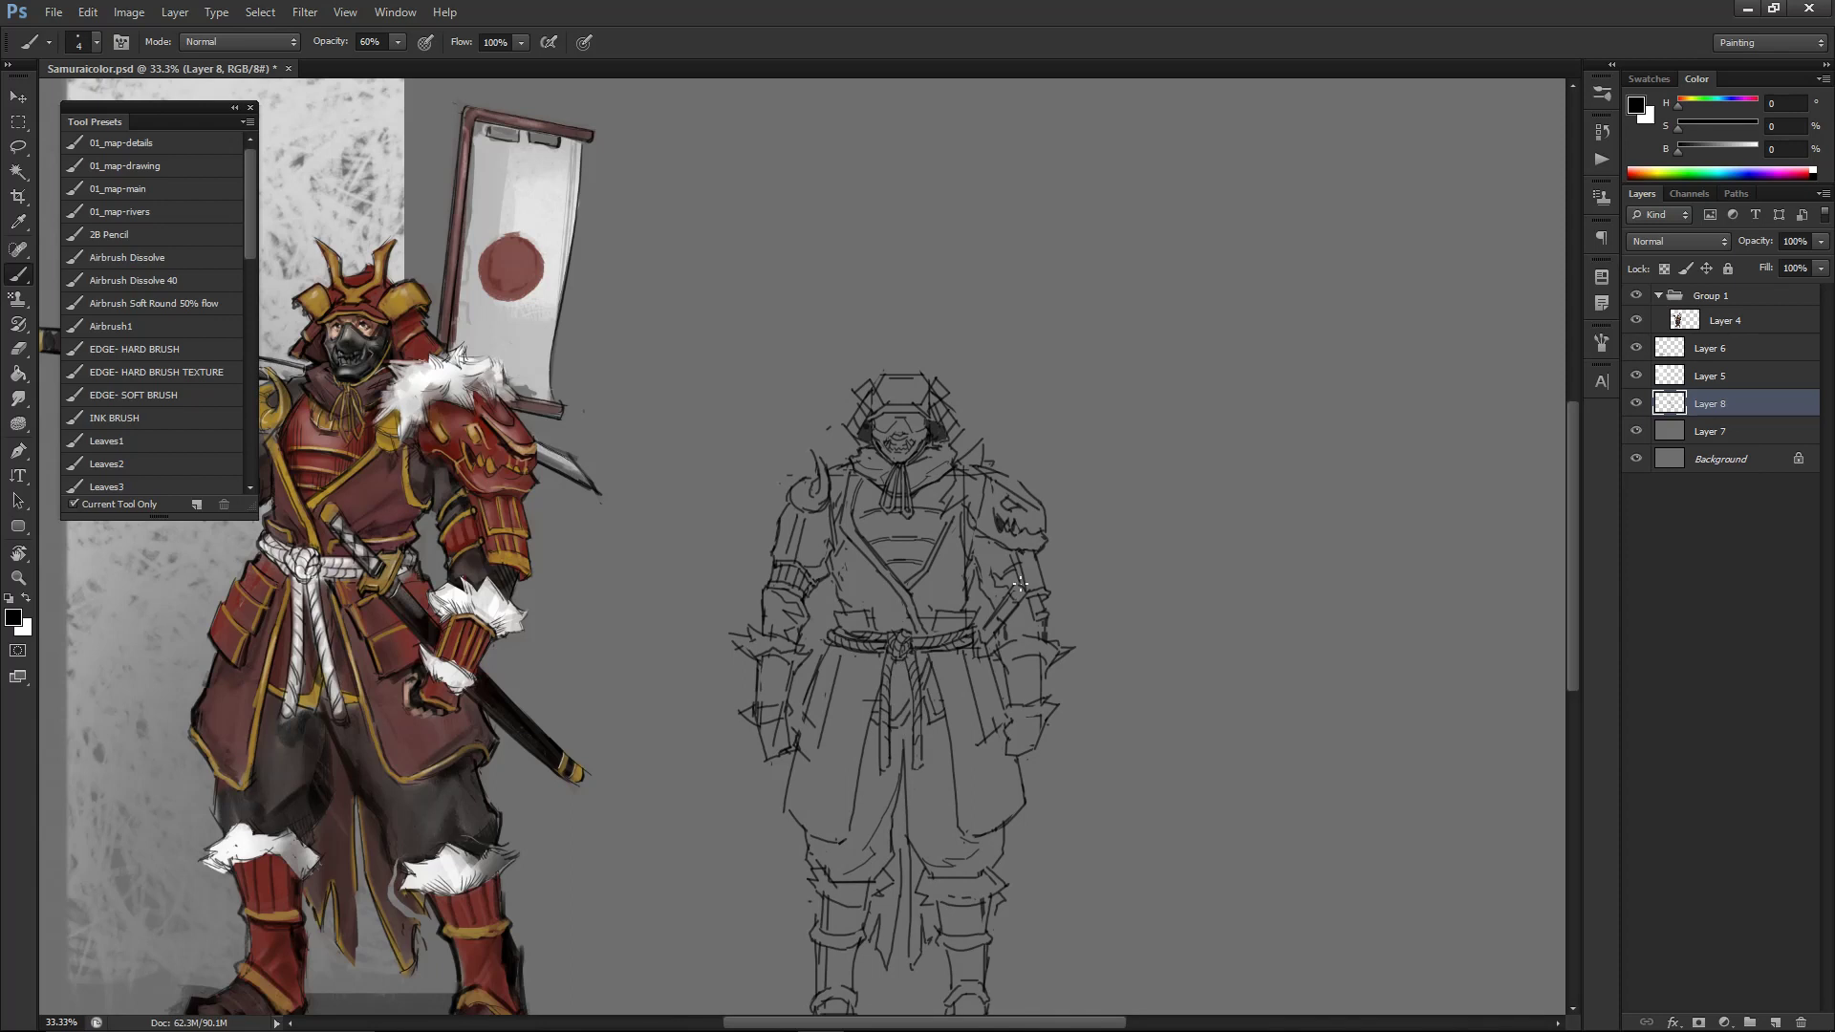
pyautogui.press('e')
pyautogui.press('[')
pyautogui.press('[')
pyautogui.press('[')
pyautogui.press('[')
pyautogui.press('[')
pyautogui.press('[')
pyautogui.press('[')
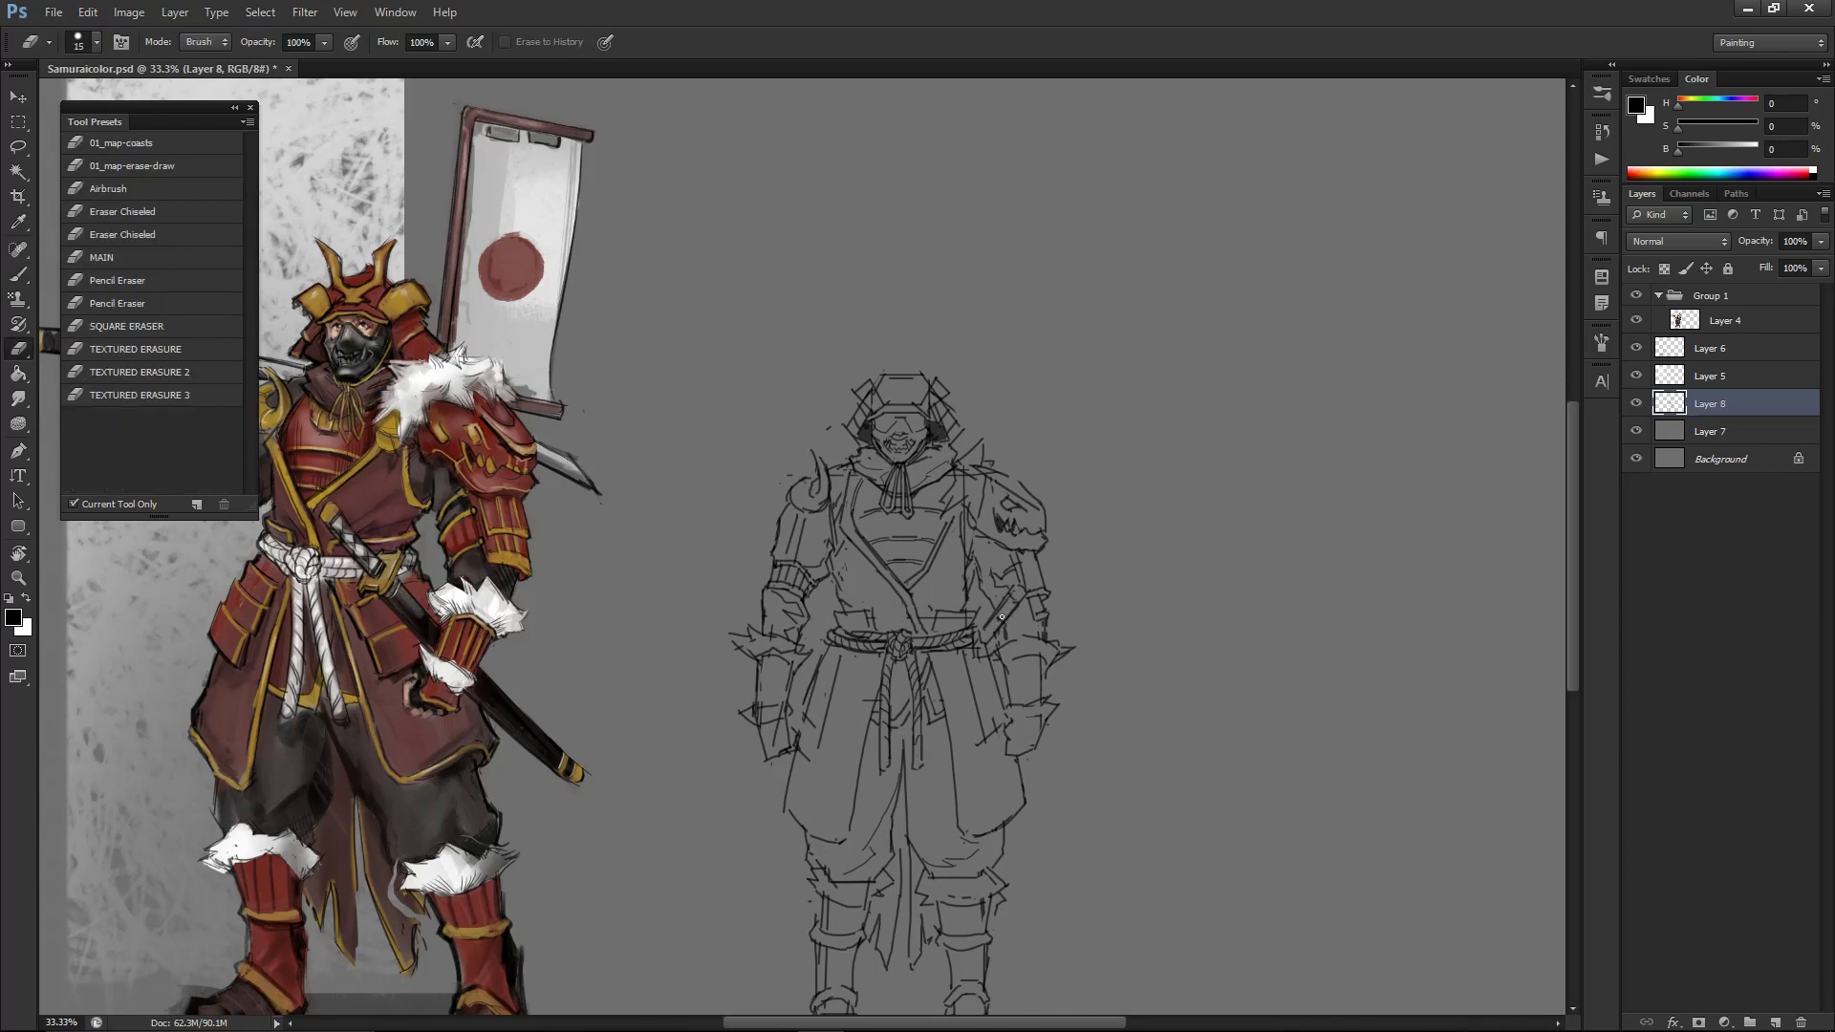
# - Increase the brush size to 7 and redraw the slanted sword handle above the belt with bolder lines
pyautogui.press('b')
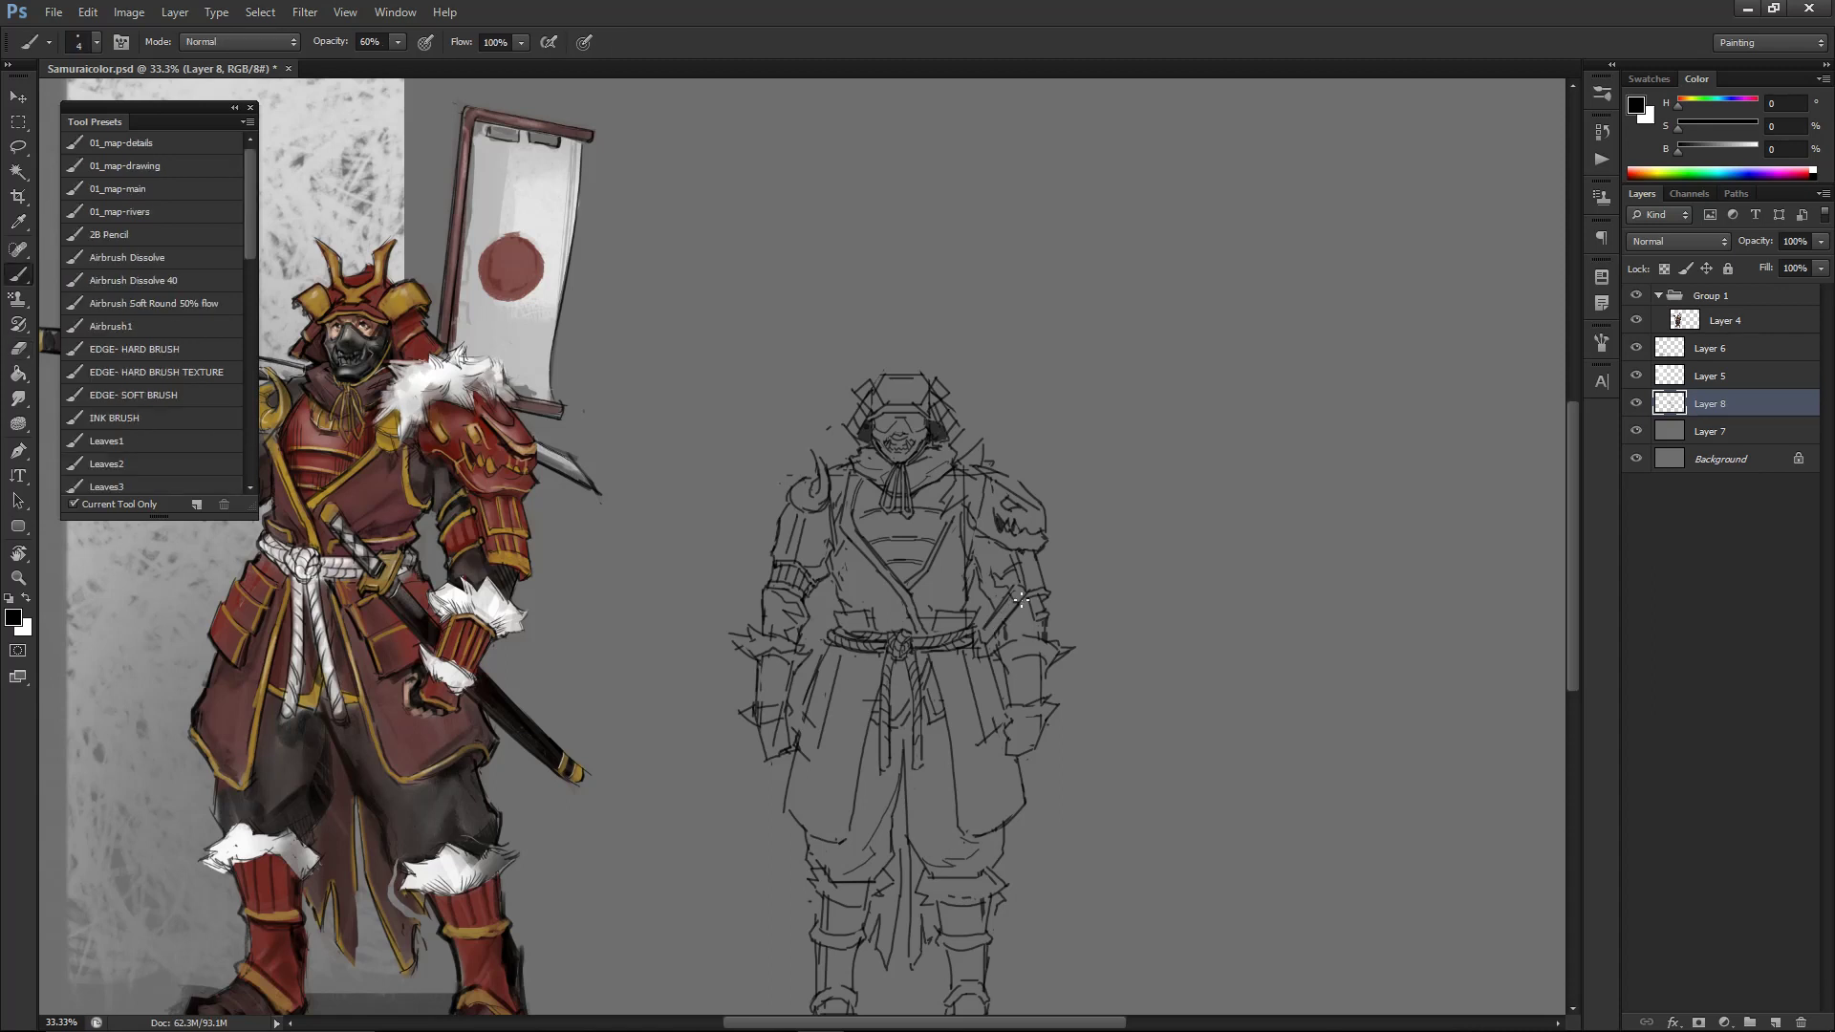
pyautogui.press(']')
pyautogui.press(']')
pyautogui.moveTo(1011, 588); pyautogui.dragTo(975, 633)
pyautogui.press('e')
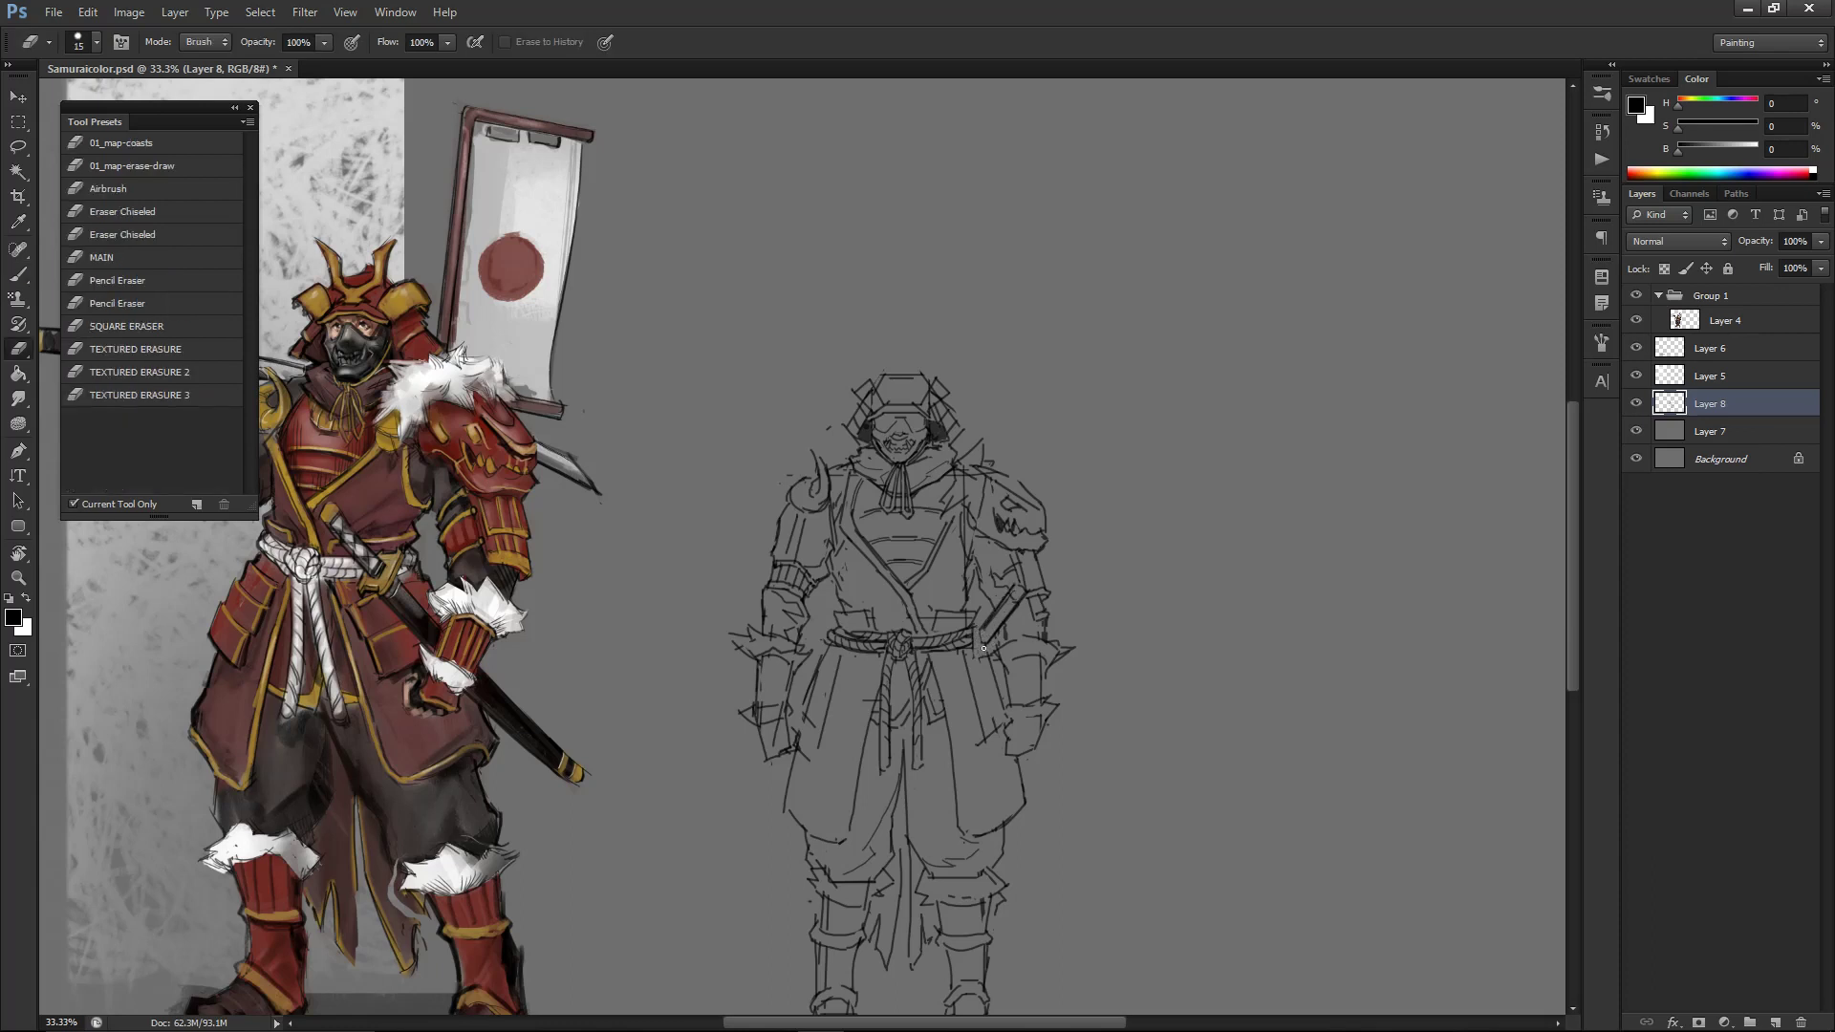
pyautogui.press('b')
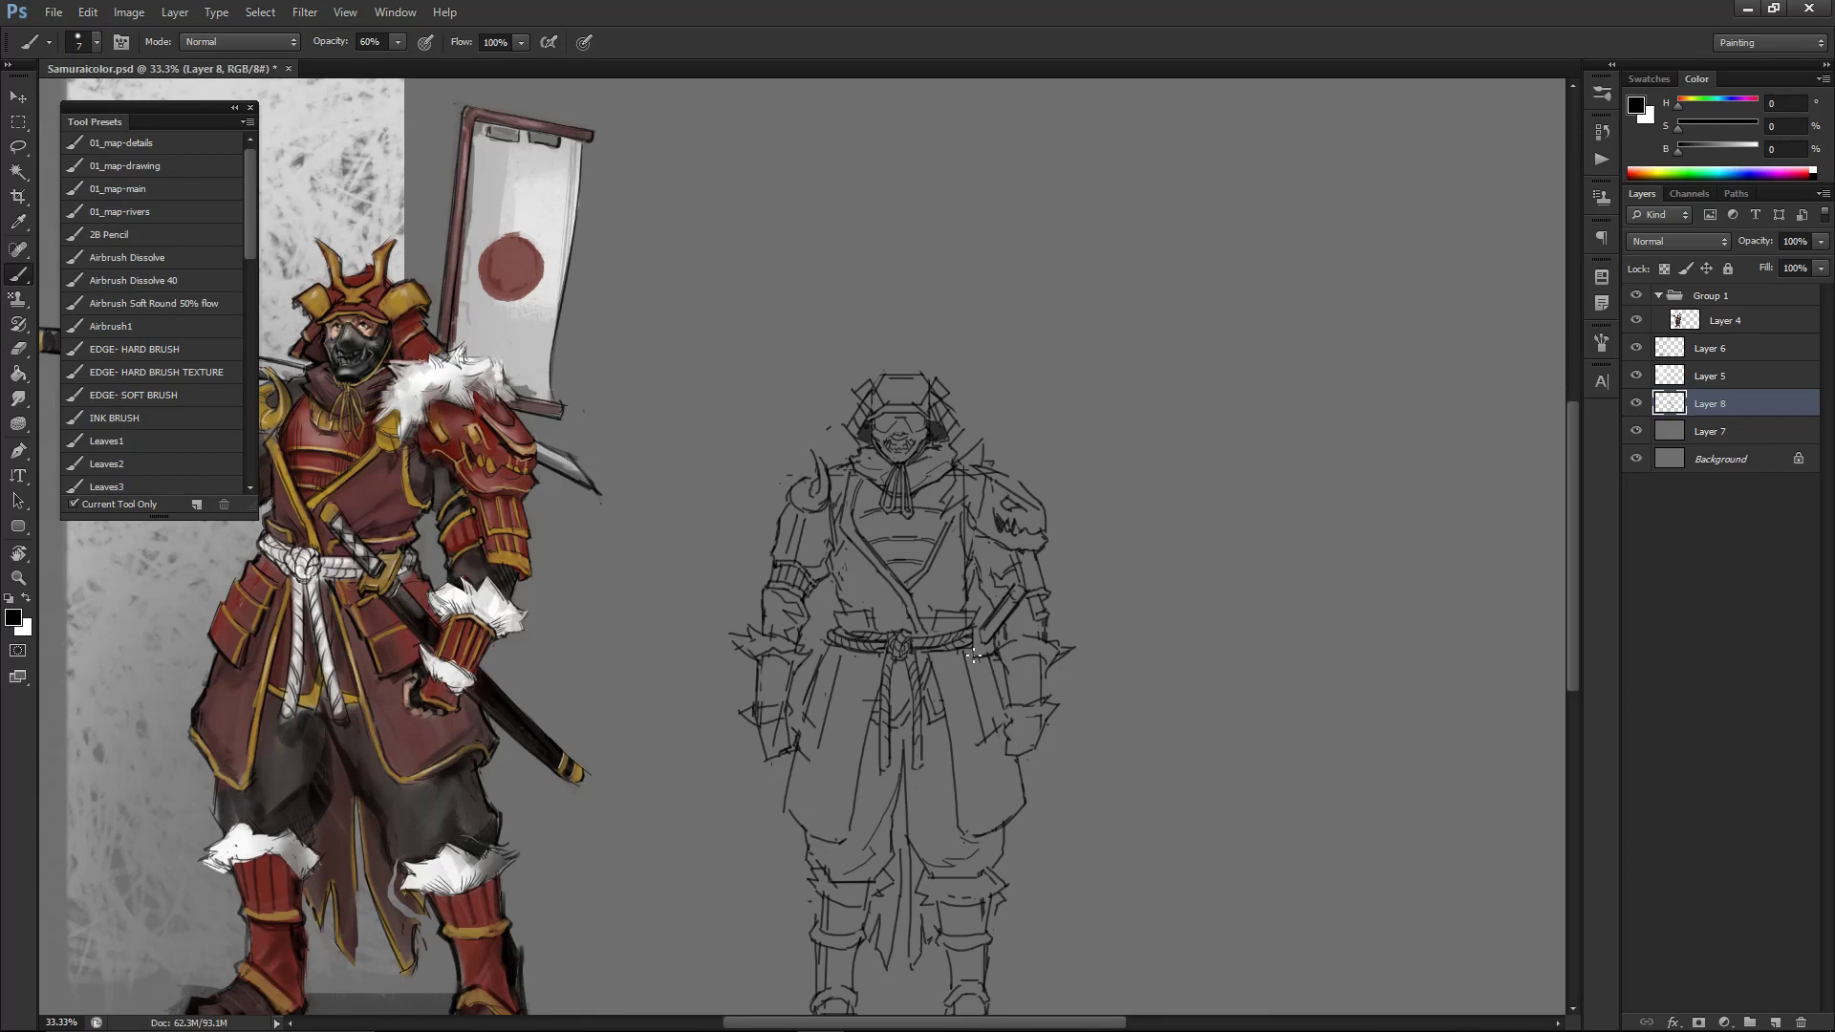
# - Sketch the sword guard where the handle meets the belt, erasing overlapping lines
pyautogui.press('e')
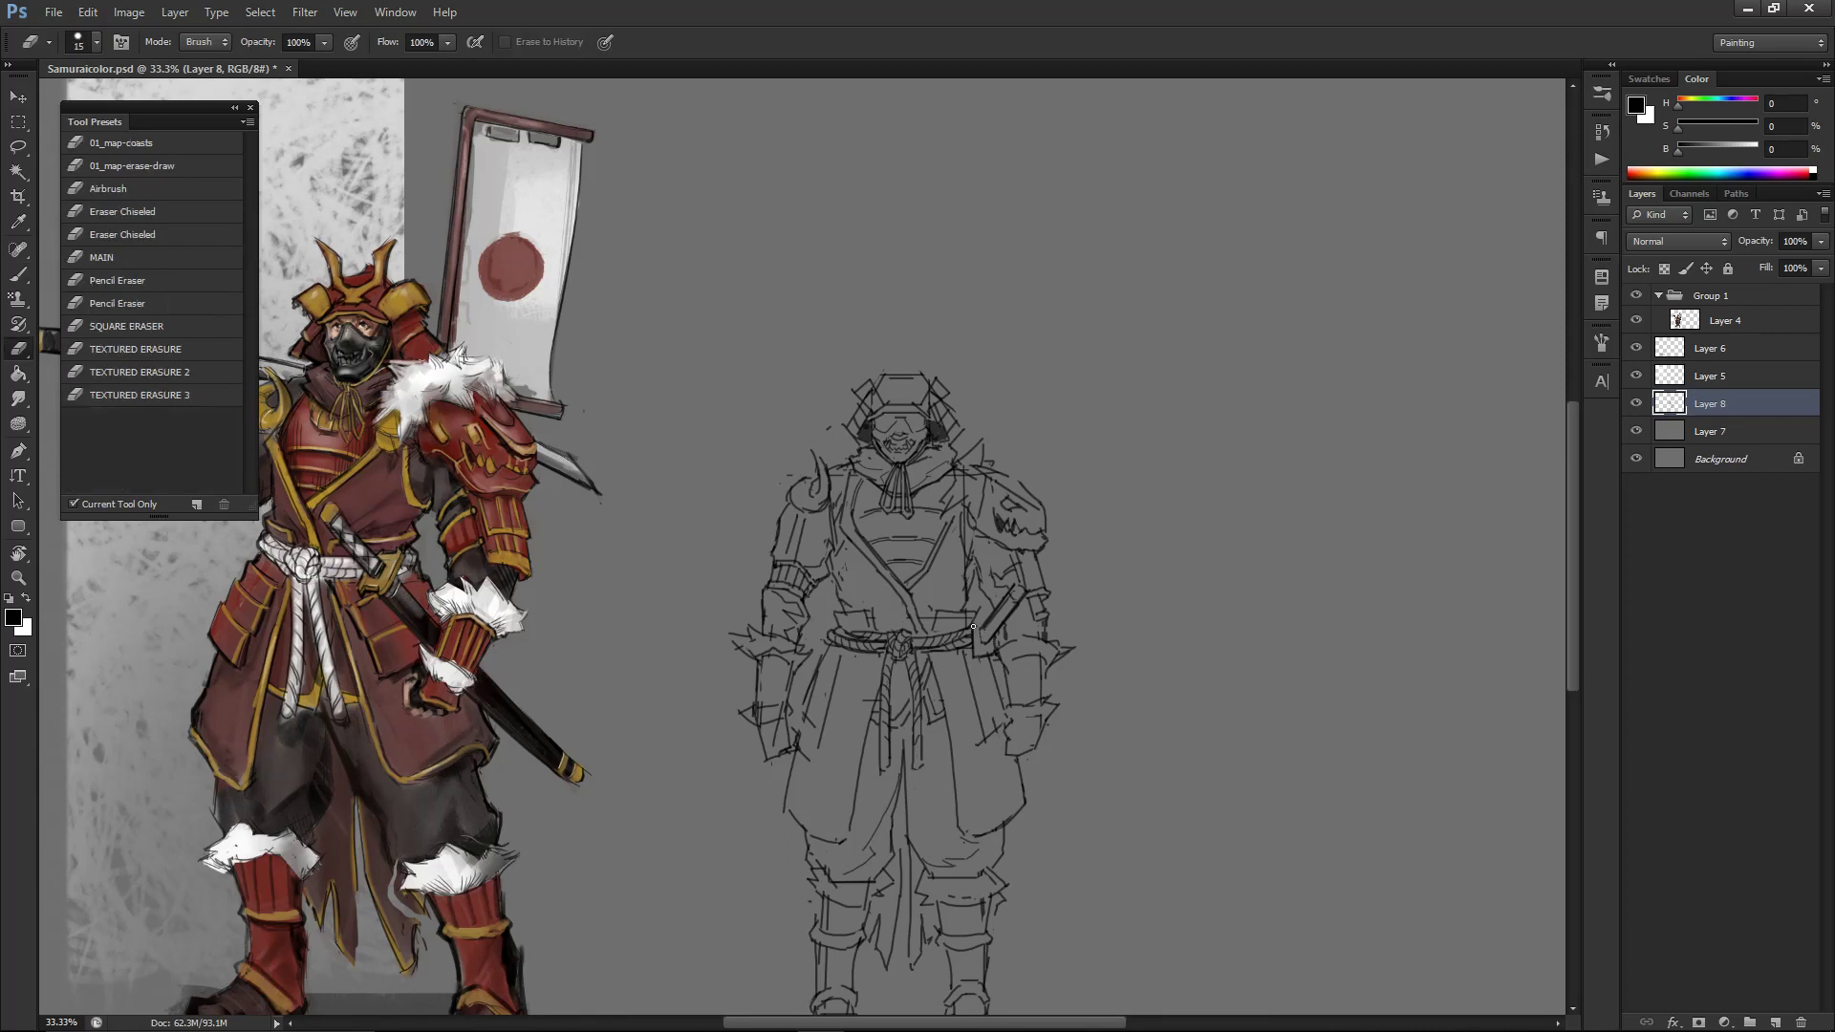
pyautogui.press('b')
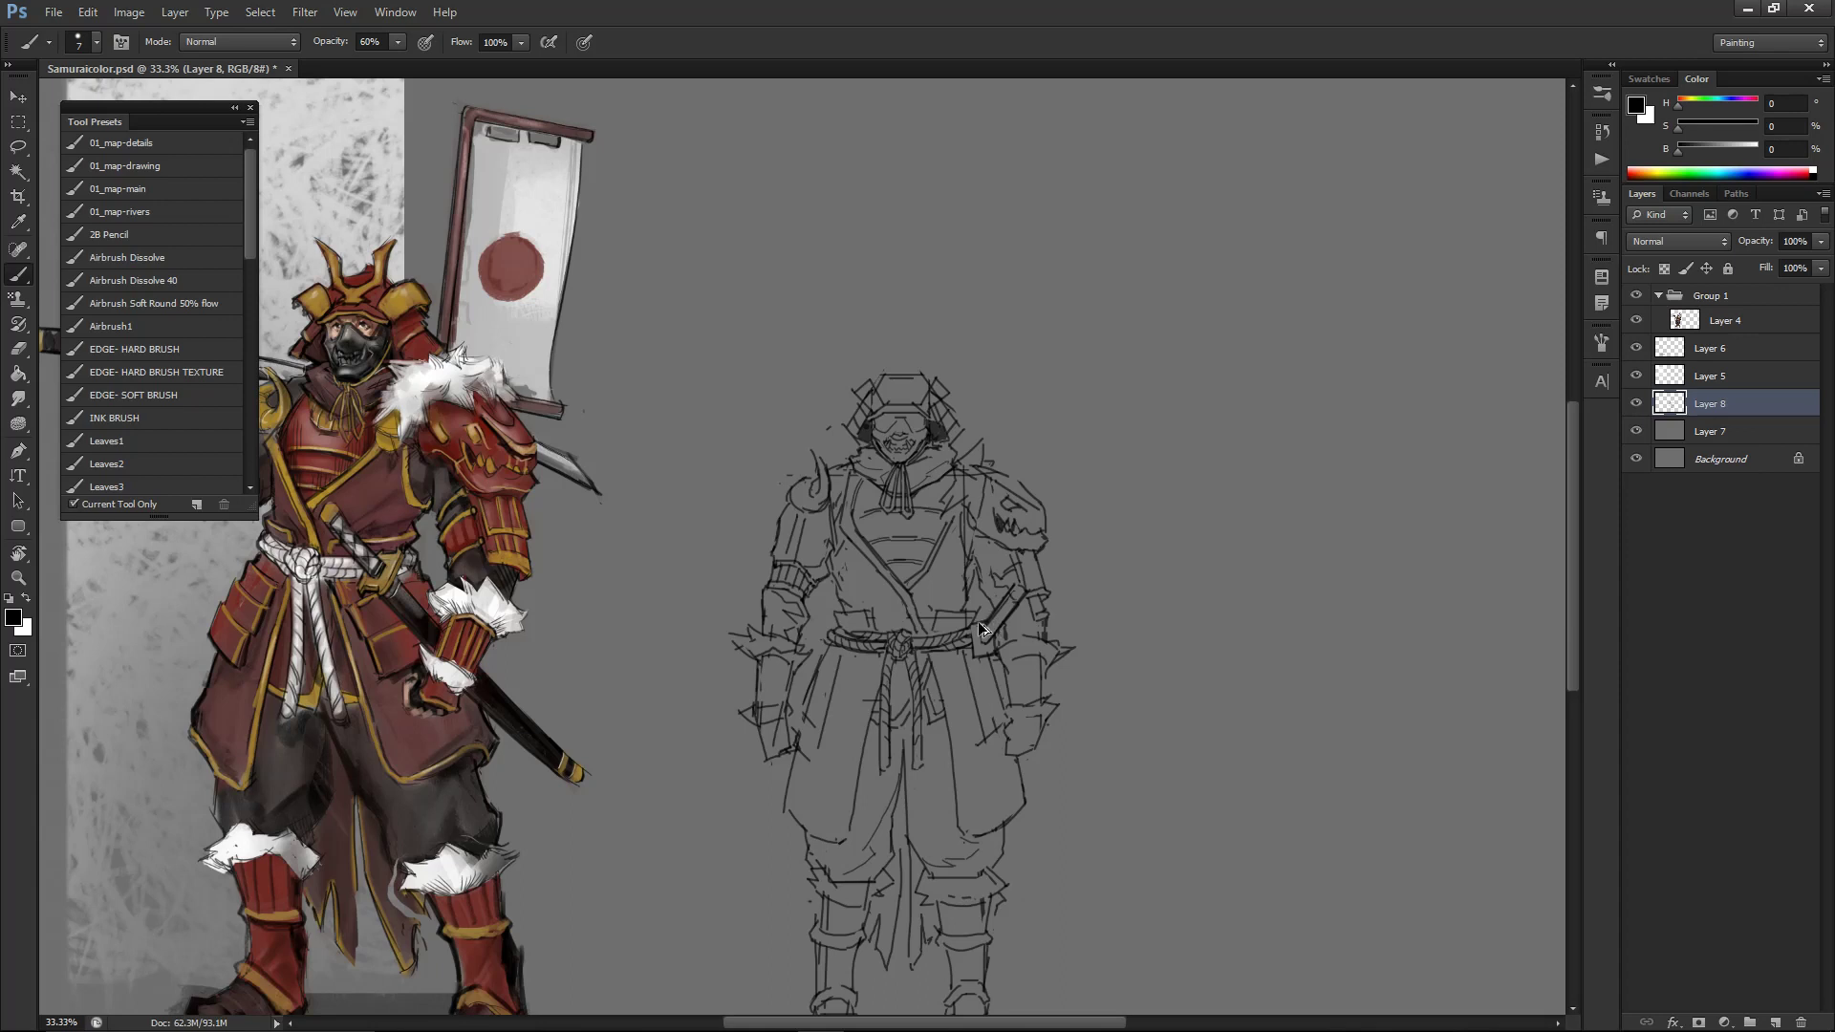
pyautogui.press('e')
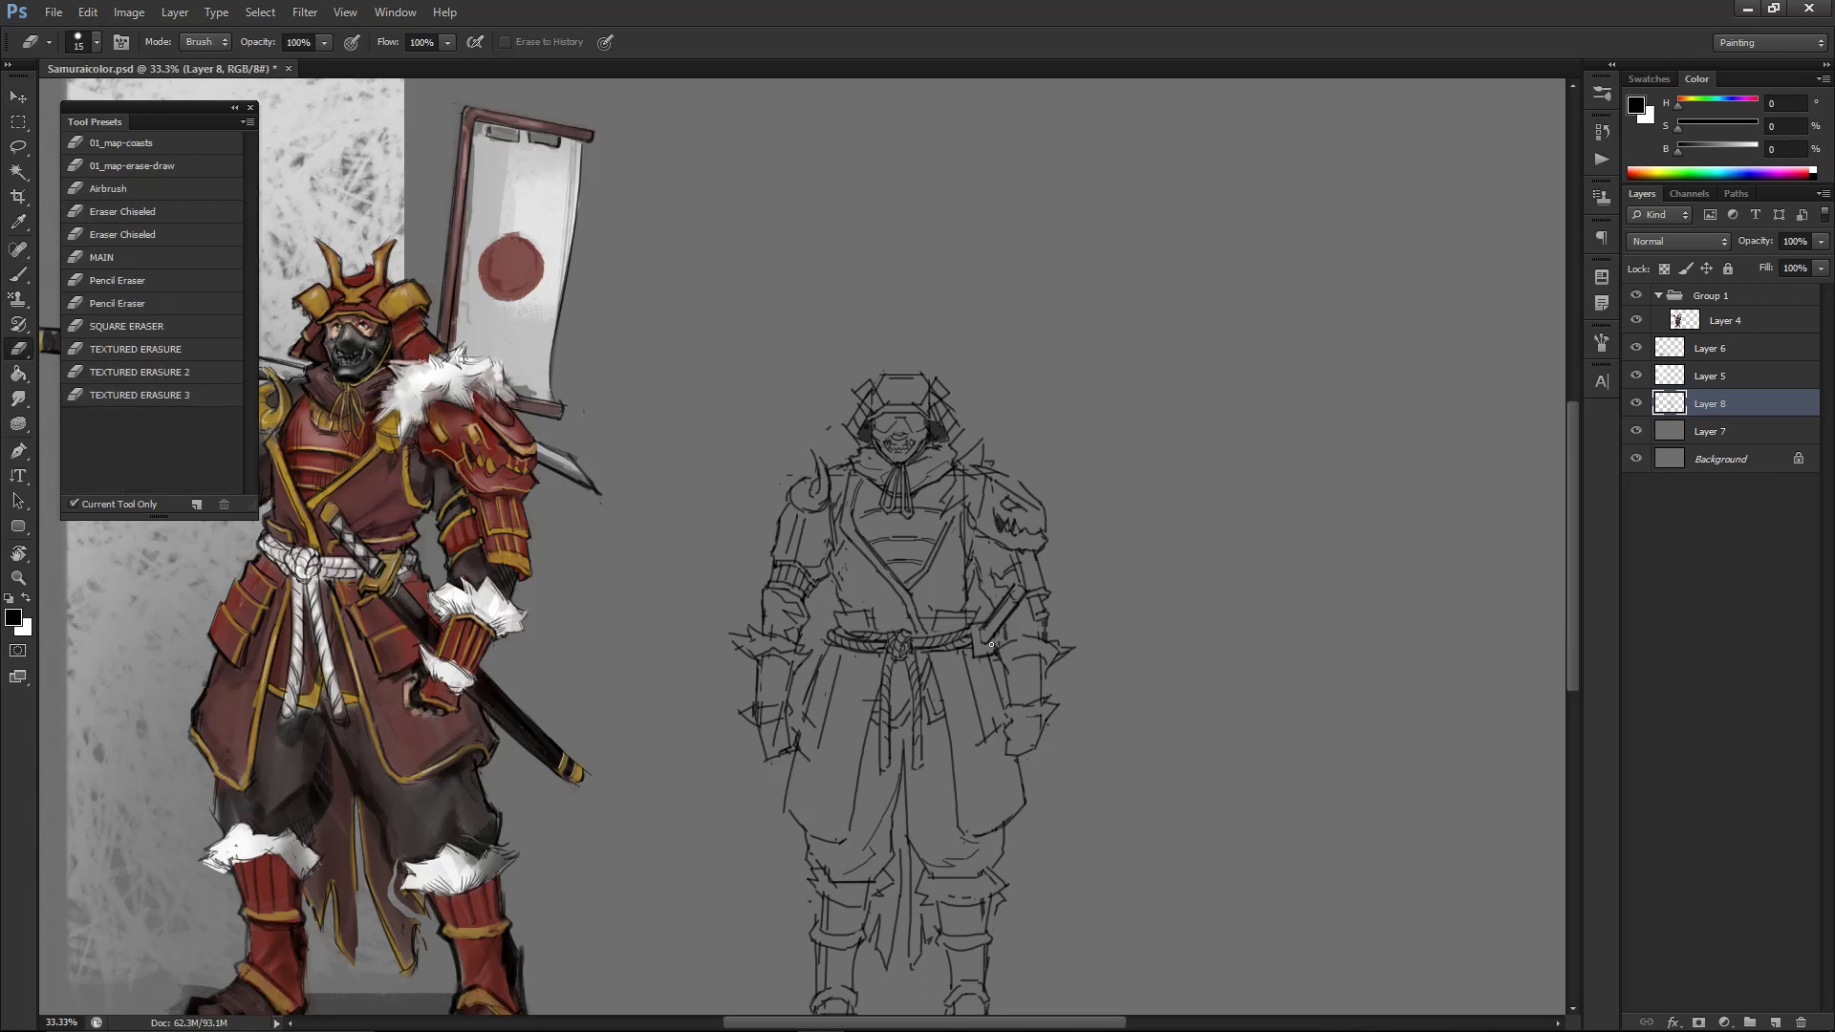
pyautogui.press('b')
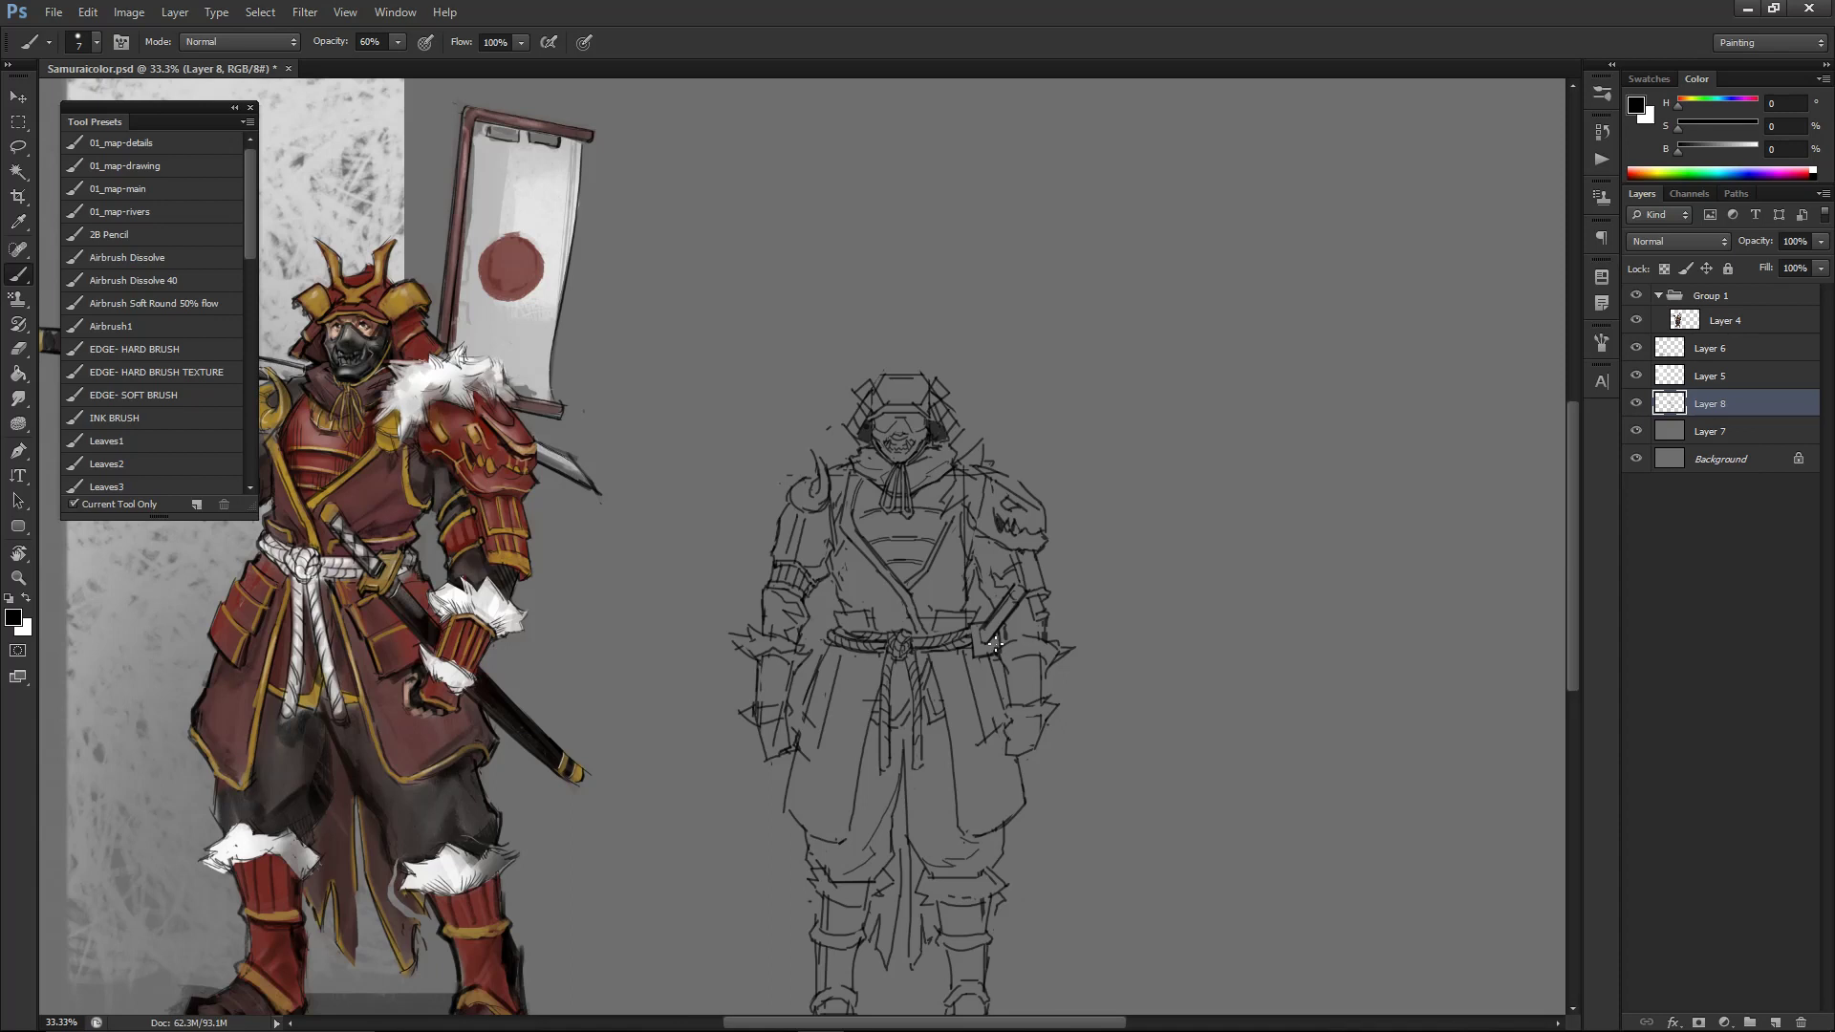
pyautogui.press('e')
pyautogui.press('b')
pyautogui.moveTo(978, 627); pyautogui.dragTo(981, 653)
pyautogui.hotkey('ctrl', '-')
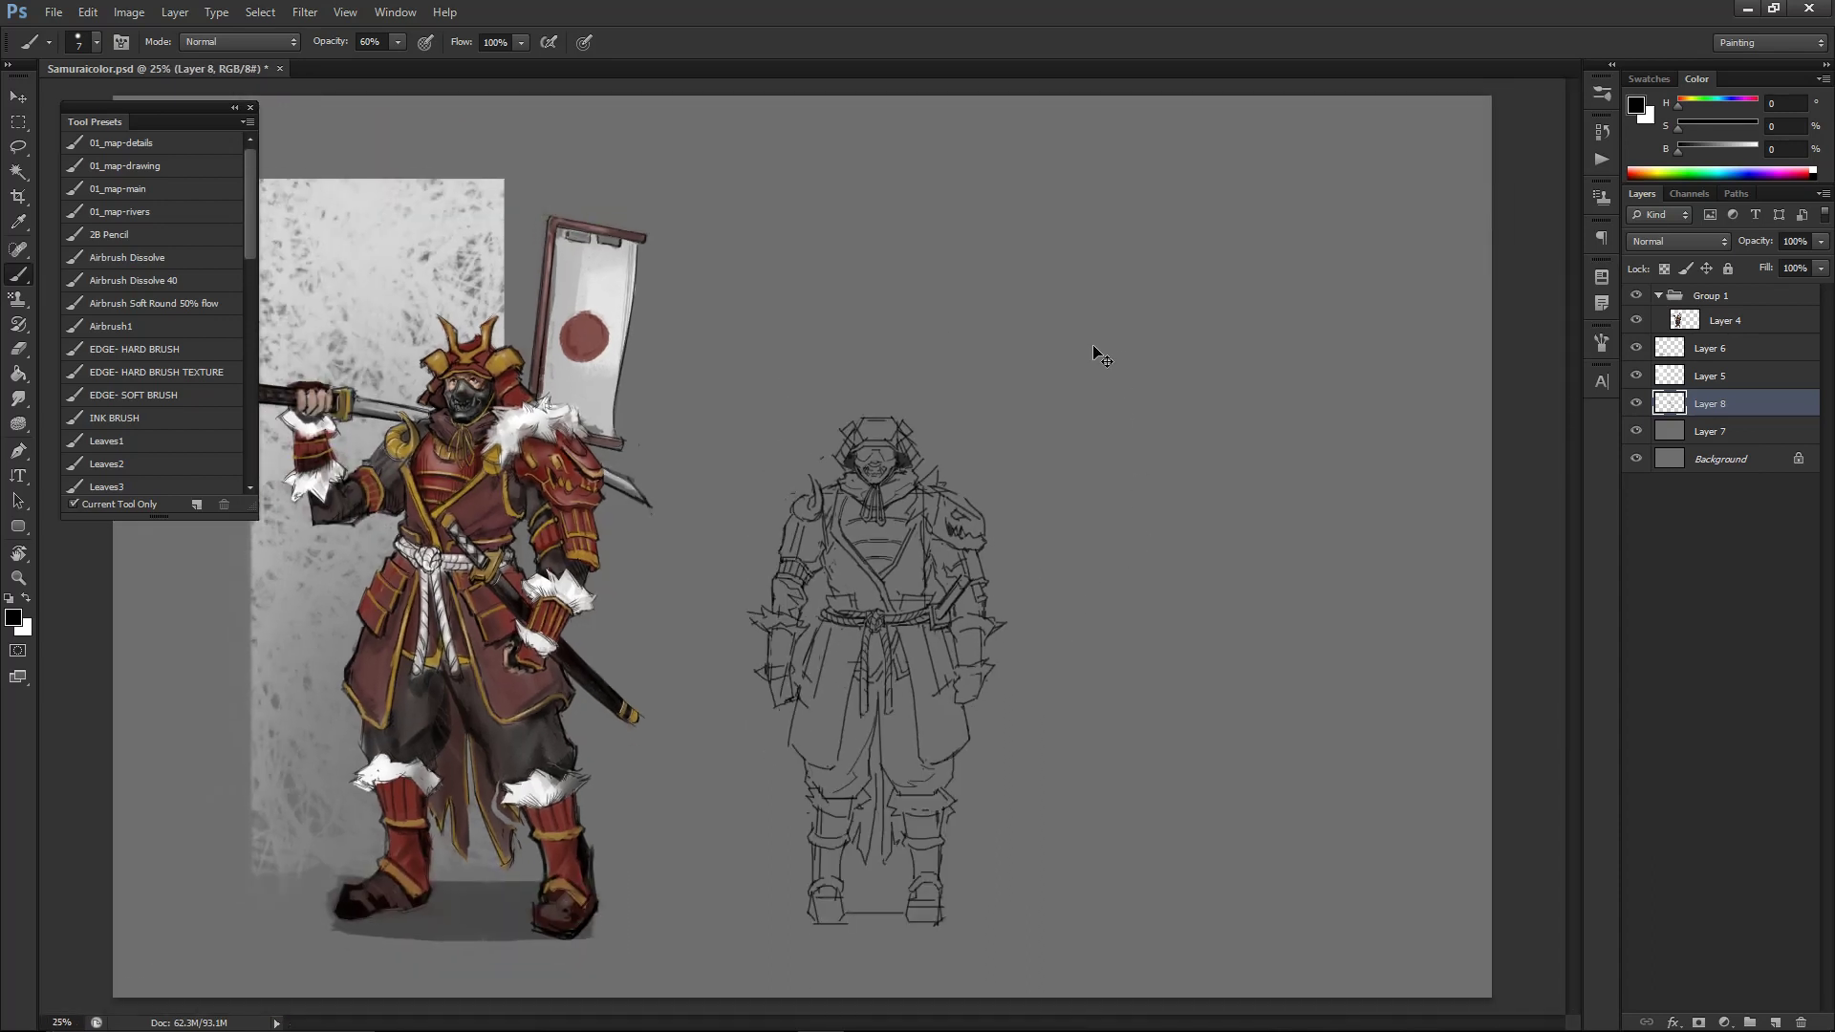
# - Reduce the eraser size to 7, refine the sword guard's outline and darken the edge of the handle
pyautogui.hotkey('ctrl', '+')
pyautogui.hotkey('ctrl', '+')
pyautogui.press('e')
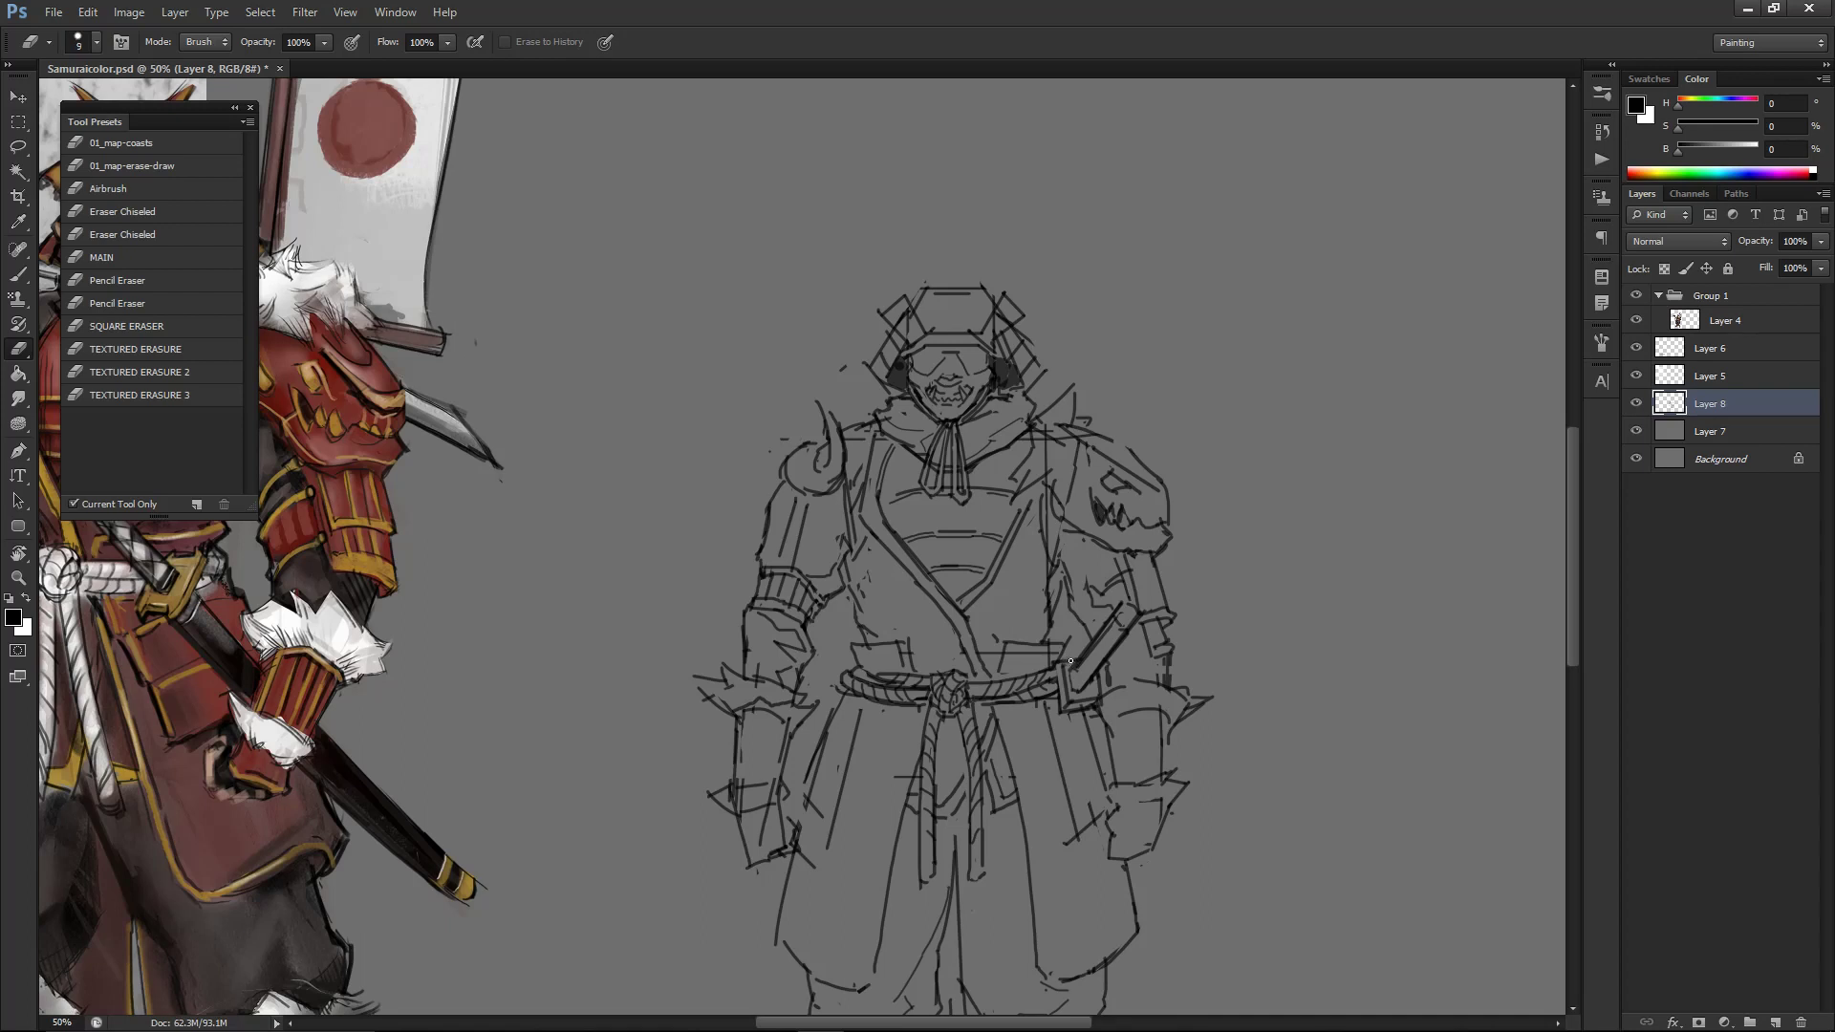
pyautogui.press('[')
pyautogui.press('[')
pyautogui.press('b')
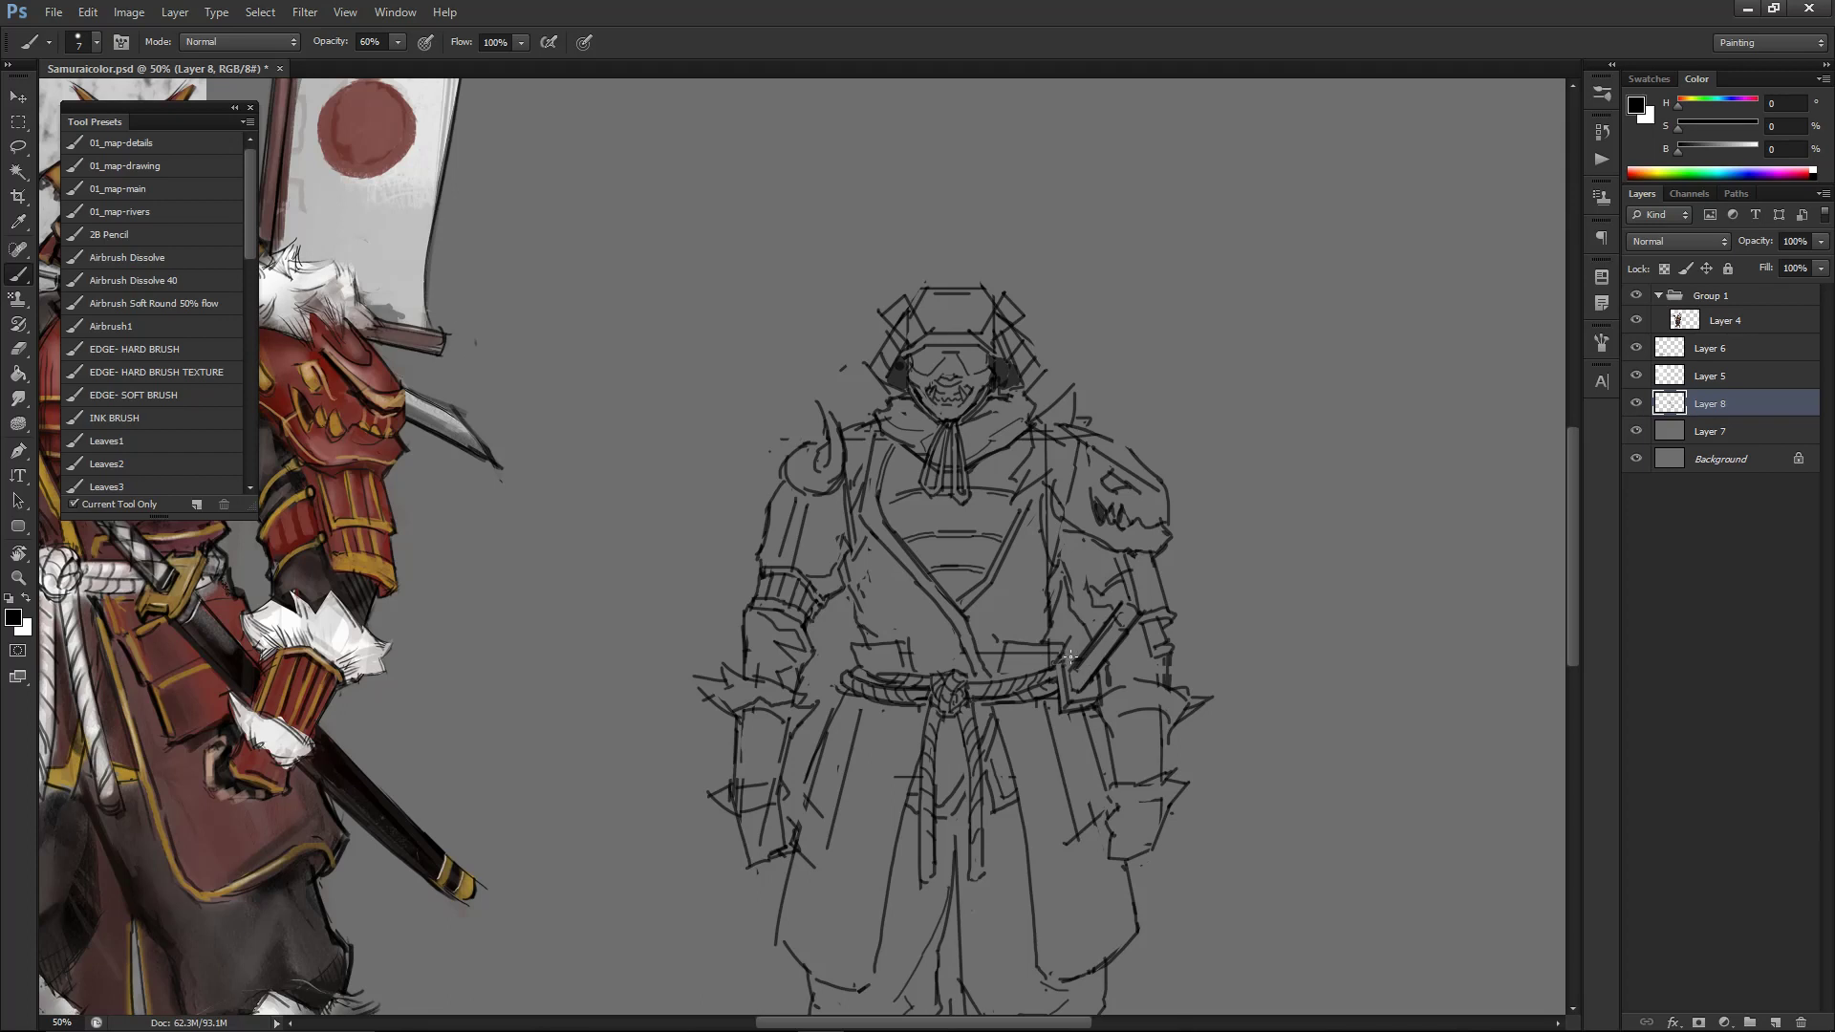
pyautogui.press('e')
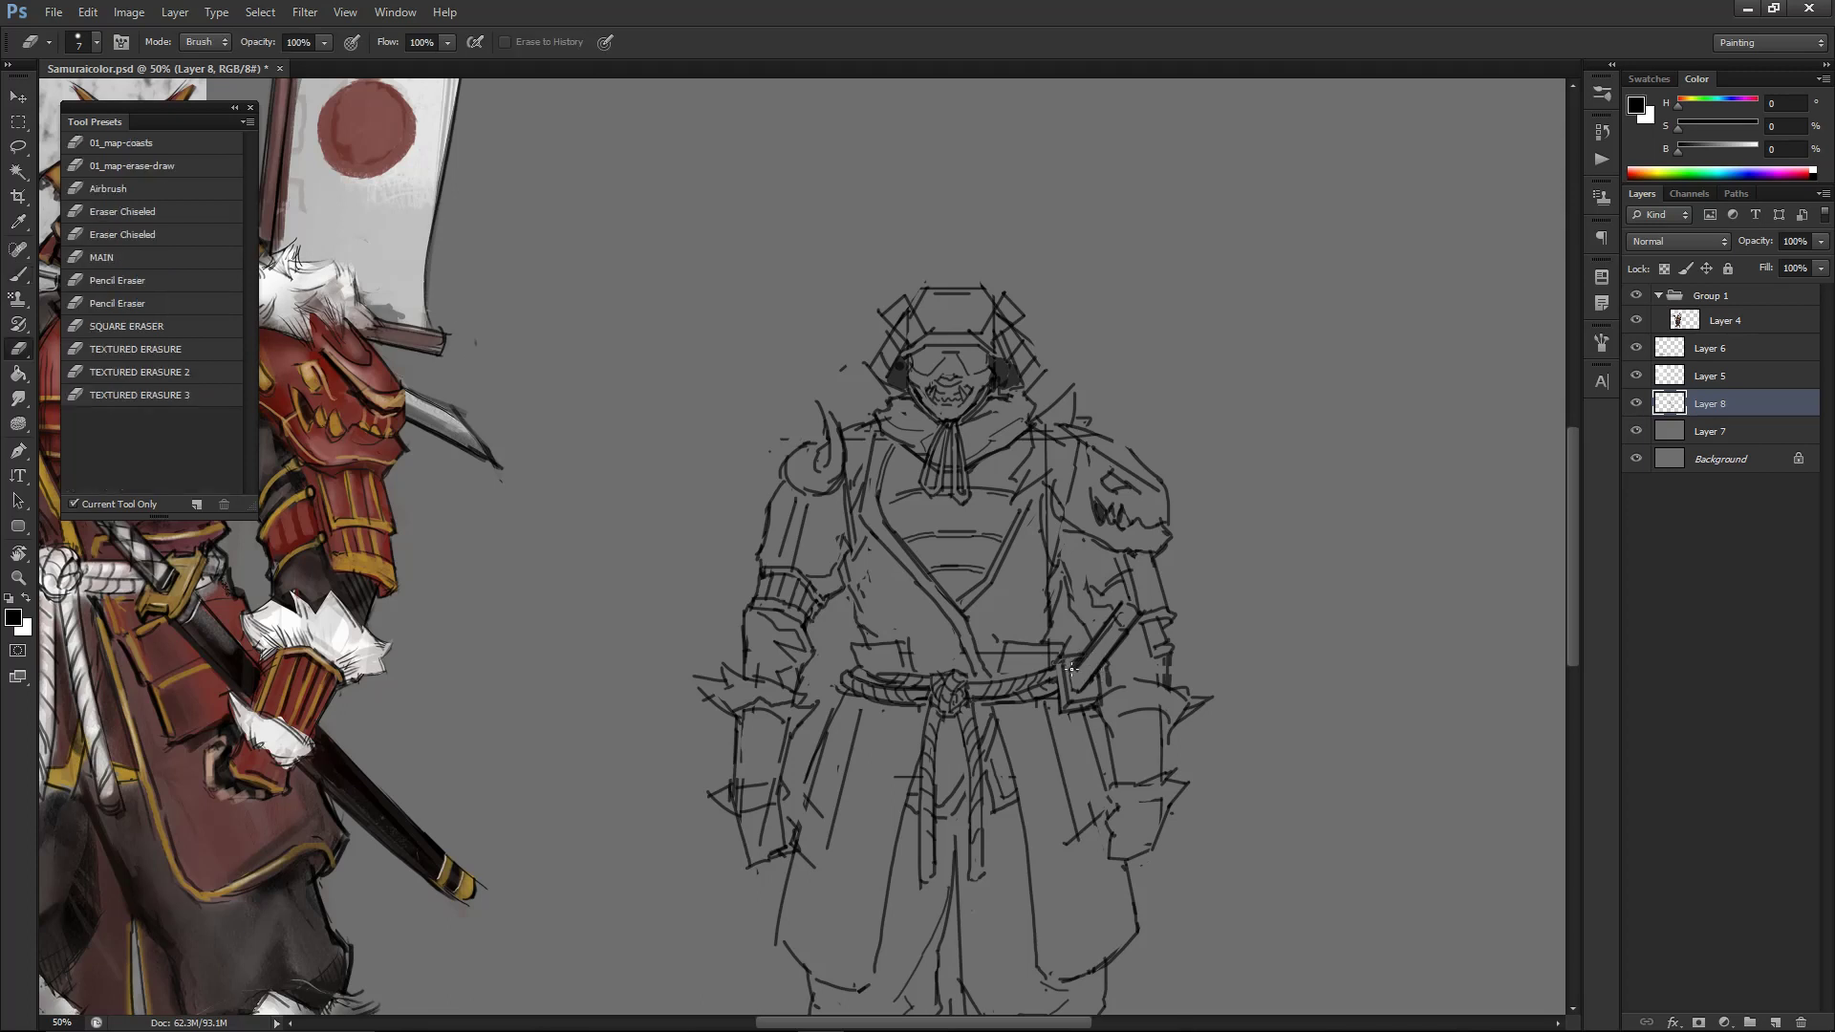
pyautogui.press('b')
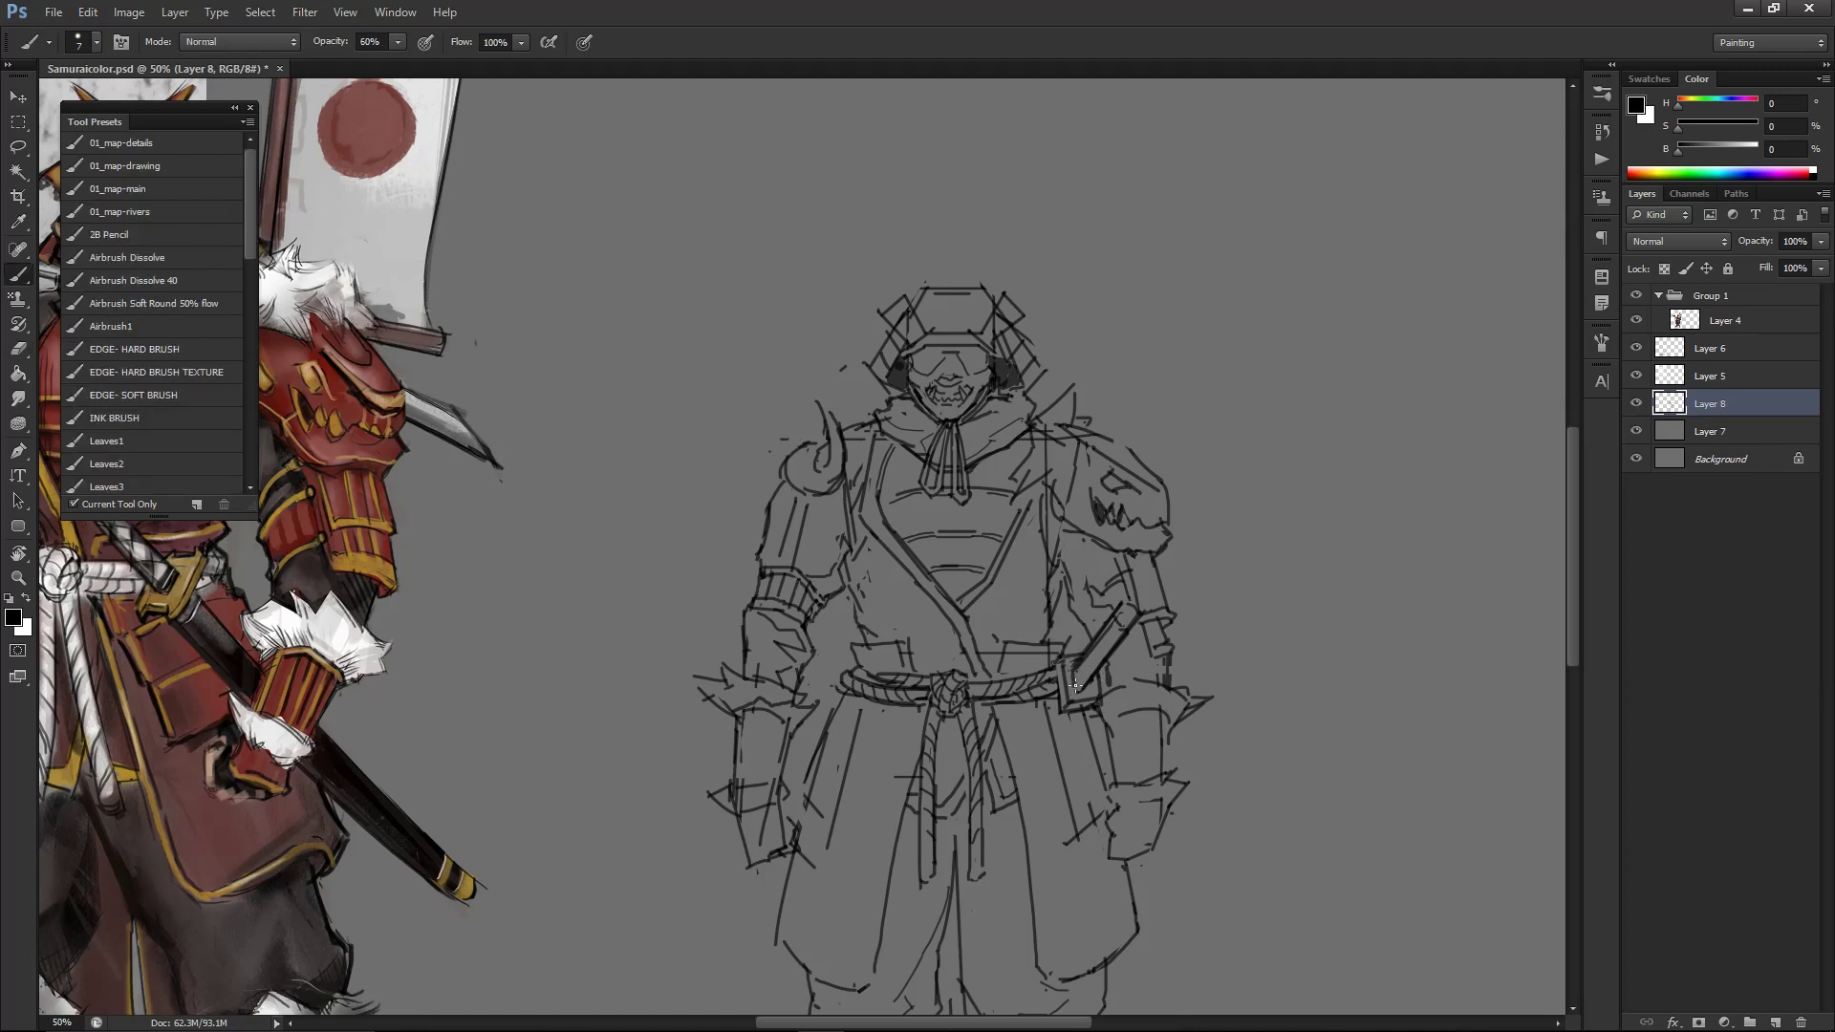
pyautogui.press('e')
pyautogui.press('b')
pyautogui.press('e')
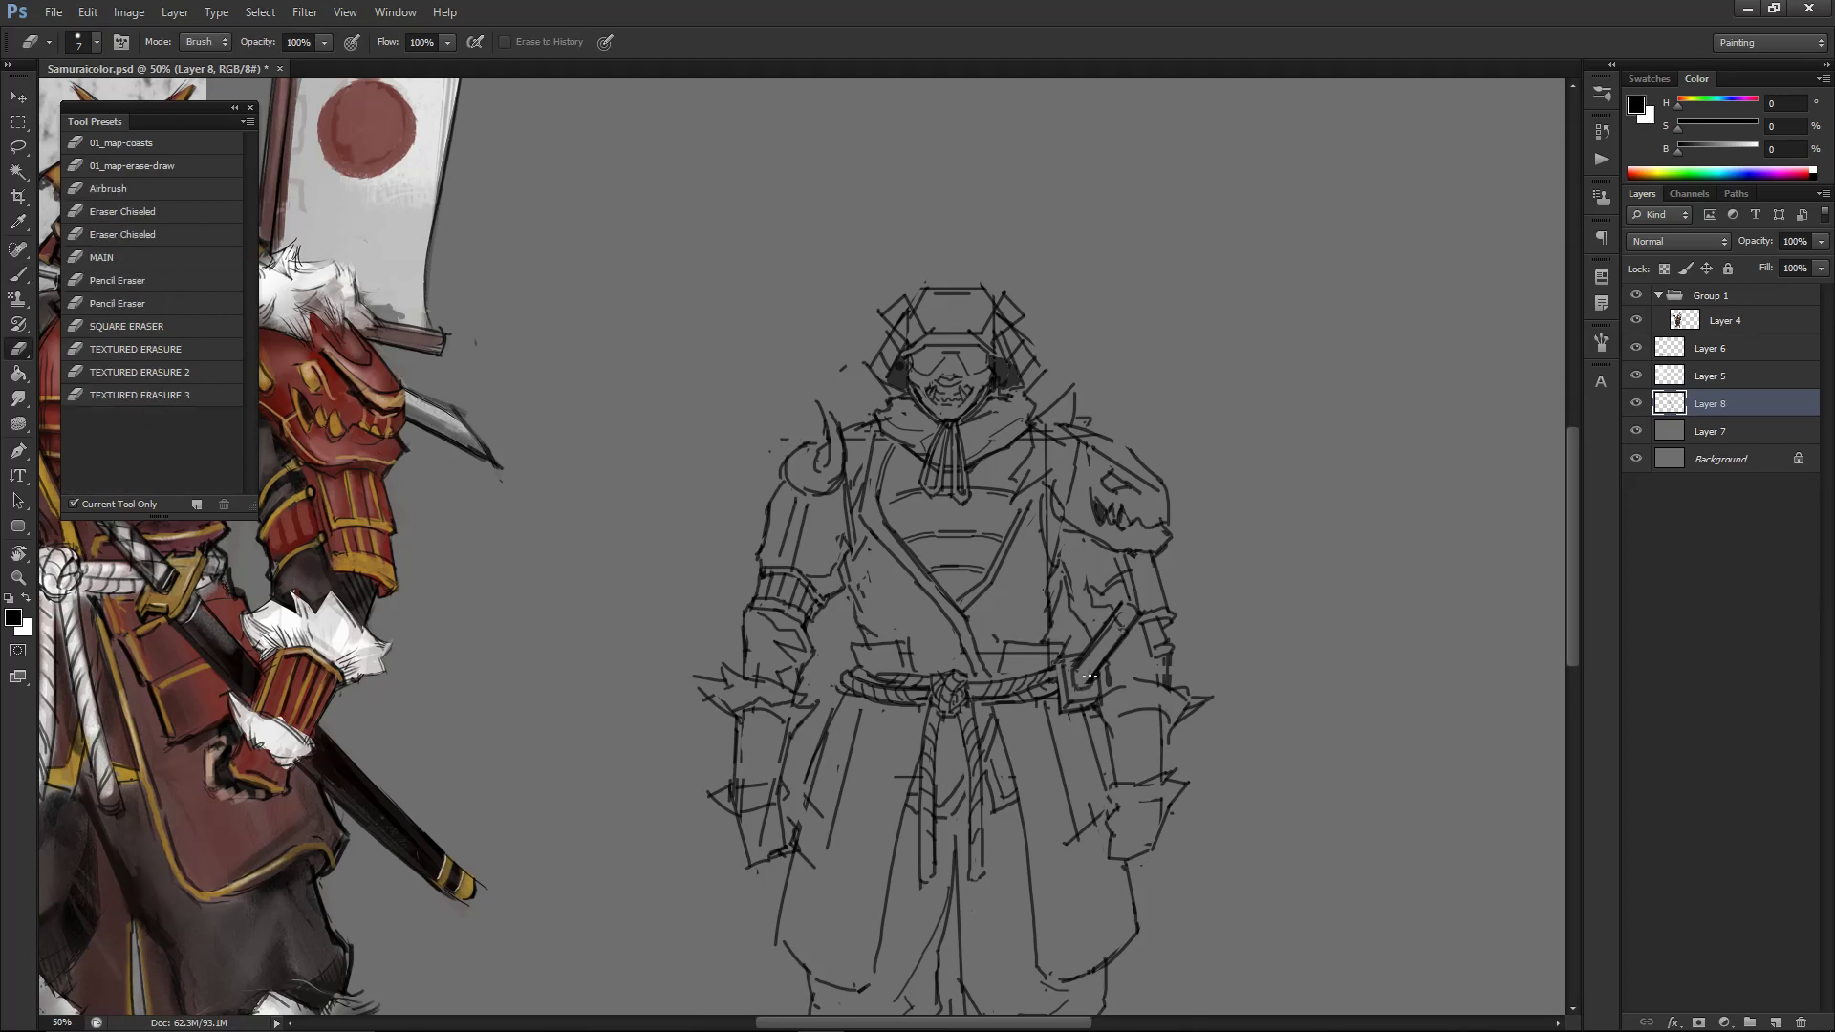
pyautogui.press('b')
pyautogui.moveTo(1139, 617); pyautogui.dragTo(1090, 680)
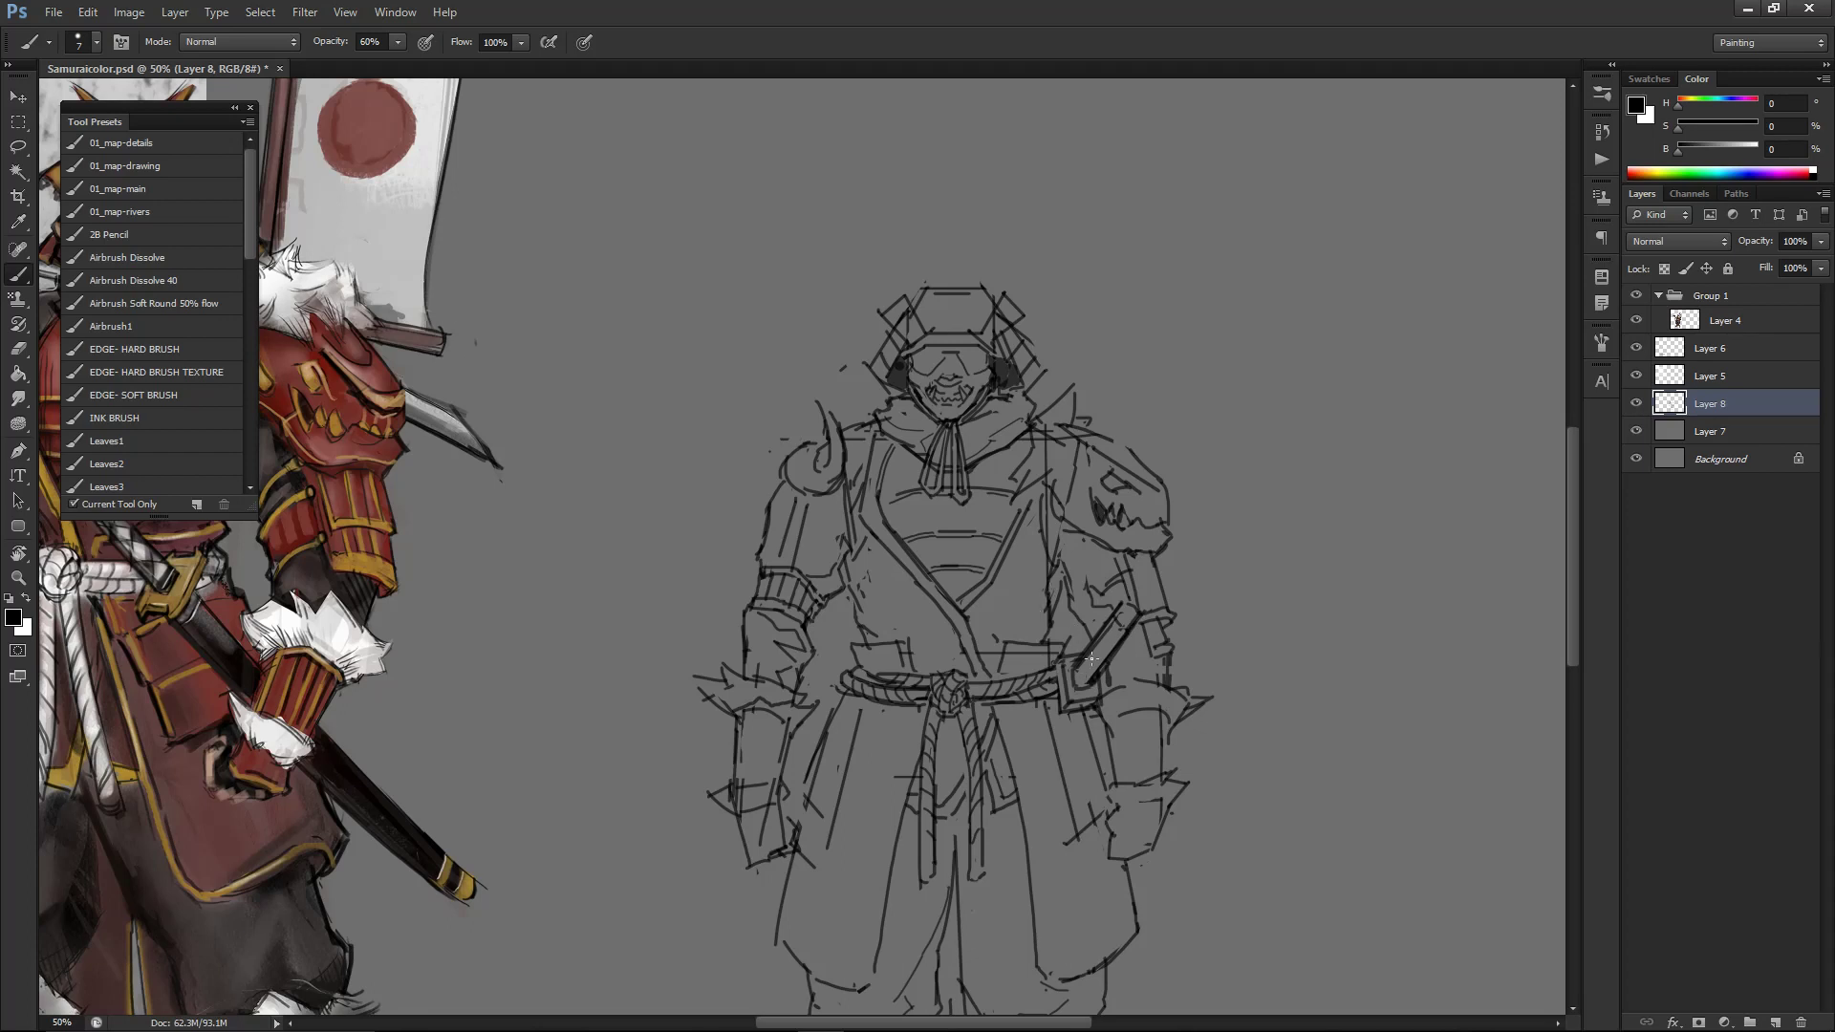
# - Examine the sword handle and the overall sketch beside the coloured reference at reduced size
pyautogui.hotkey('ctrl', '-')
pyautogui.hotkey('ctrl', '-')
pyautogui.hotkey('ctrl', '-')
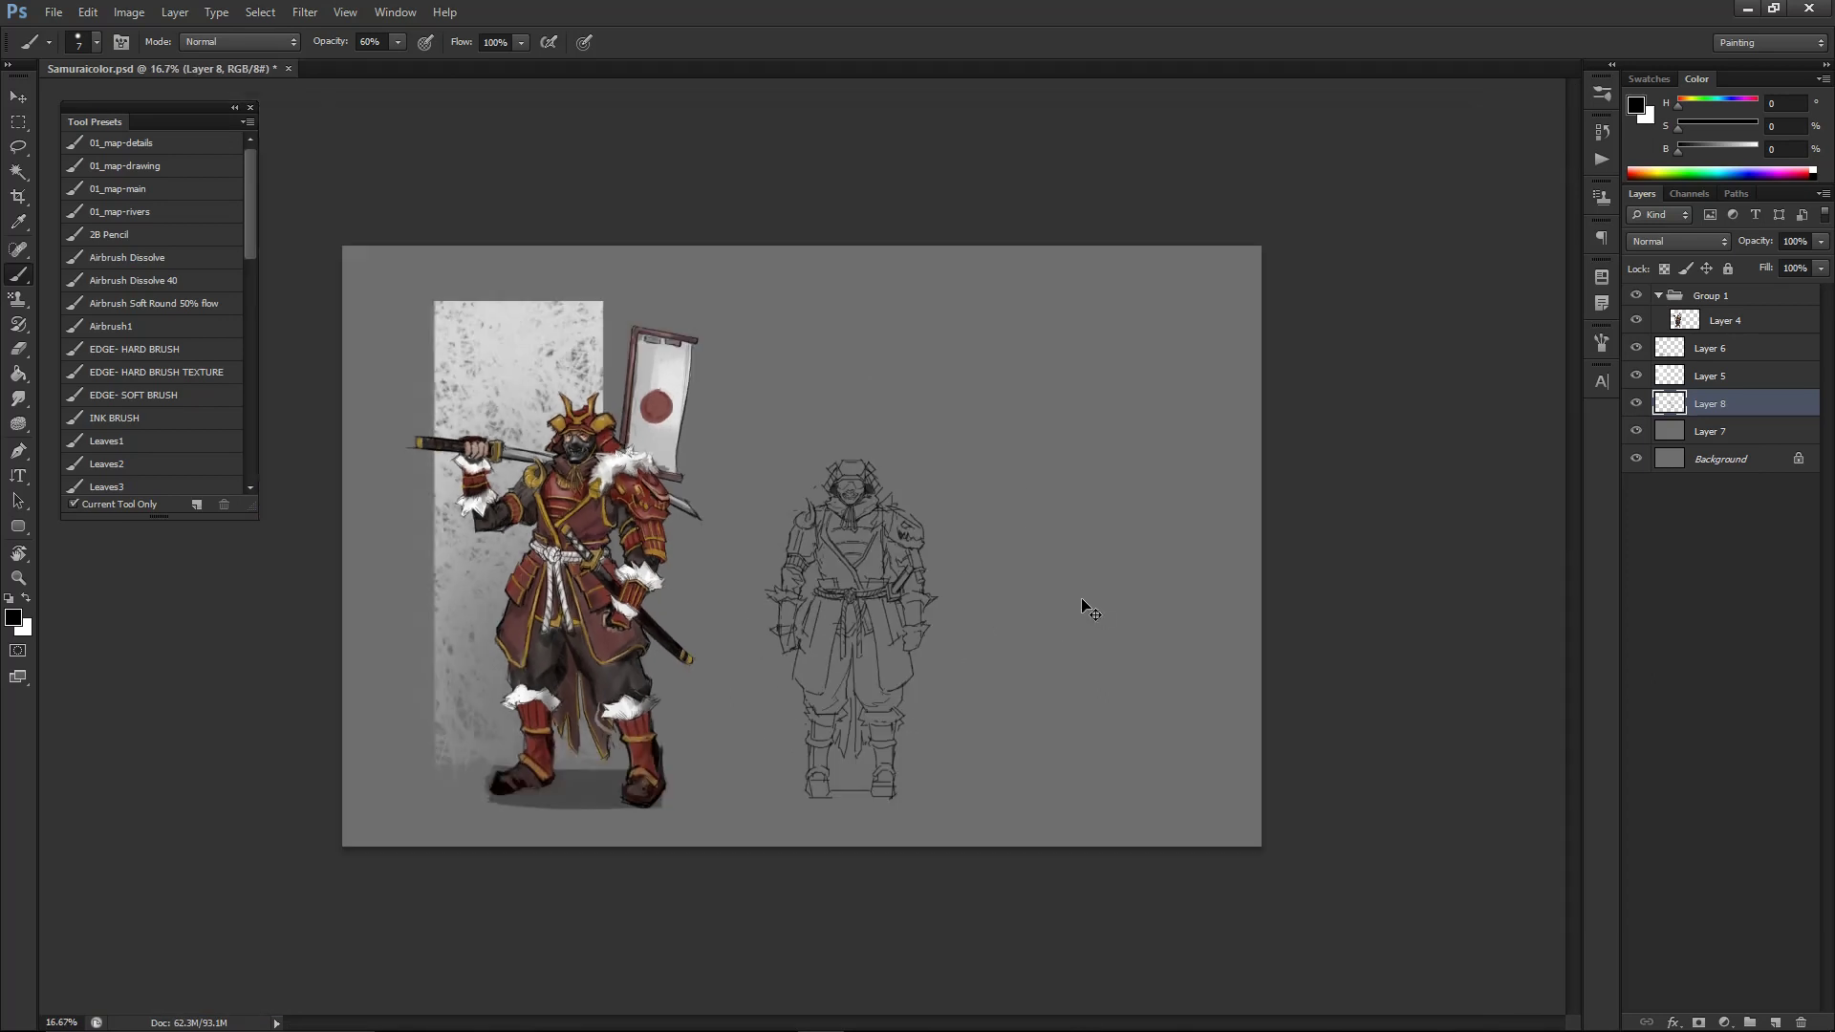
pyautogui.hotkey('ctrl', '+')
pyautogui.hotkey('ctrl', '+')
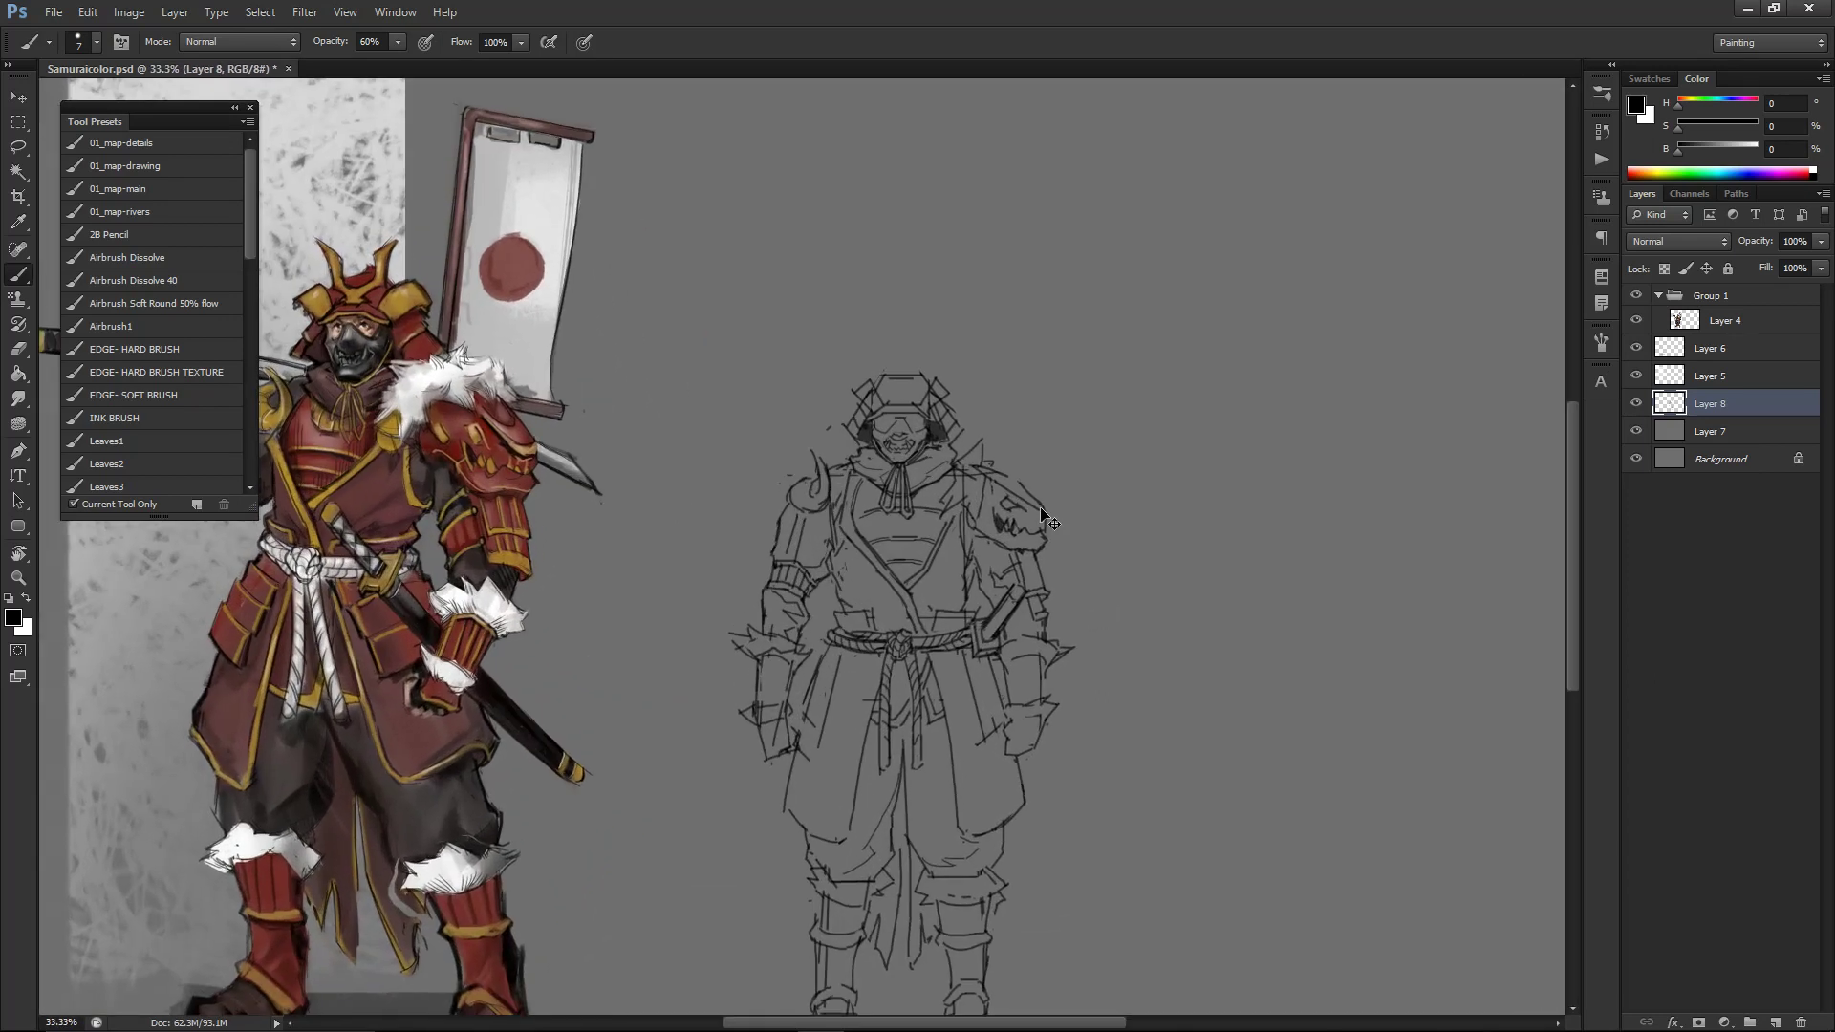
pyautogui.hotkey('ctrl', '-')
pyautogui.hotkey('ctrl', '-')
pyautogui.hotkey('ctrl', '+')
pyautogui.hotkey('ctrl', '+')
# - Draw the rims and vertical plate lines of both forearm bracers, erasing overlapping marks
pyautogui.press('e')
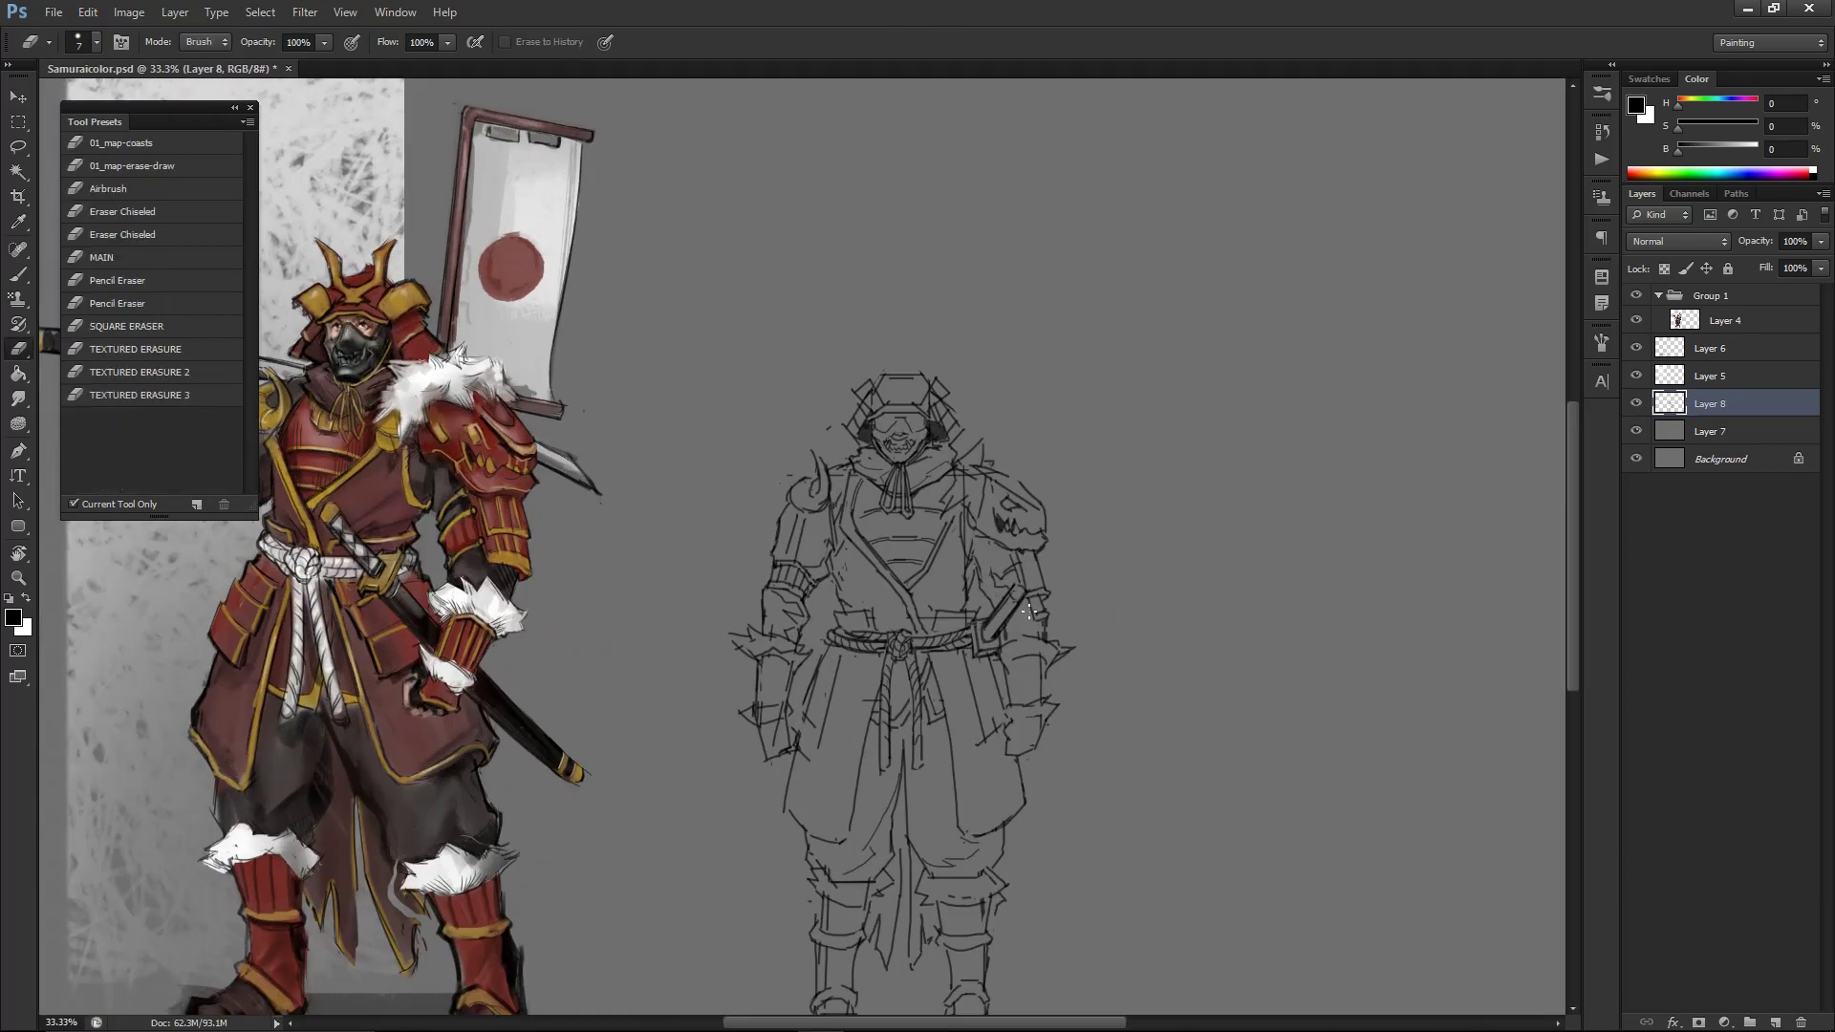
pyautogui.press('b')
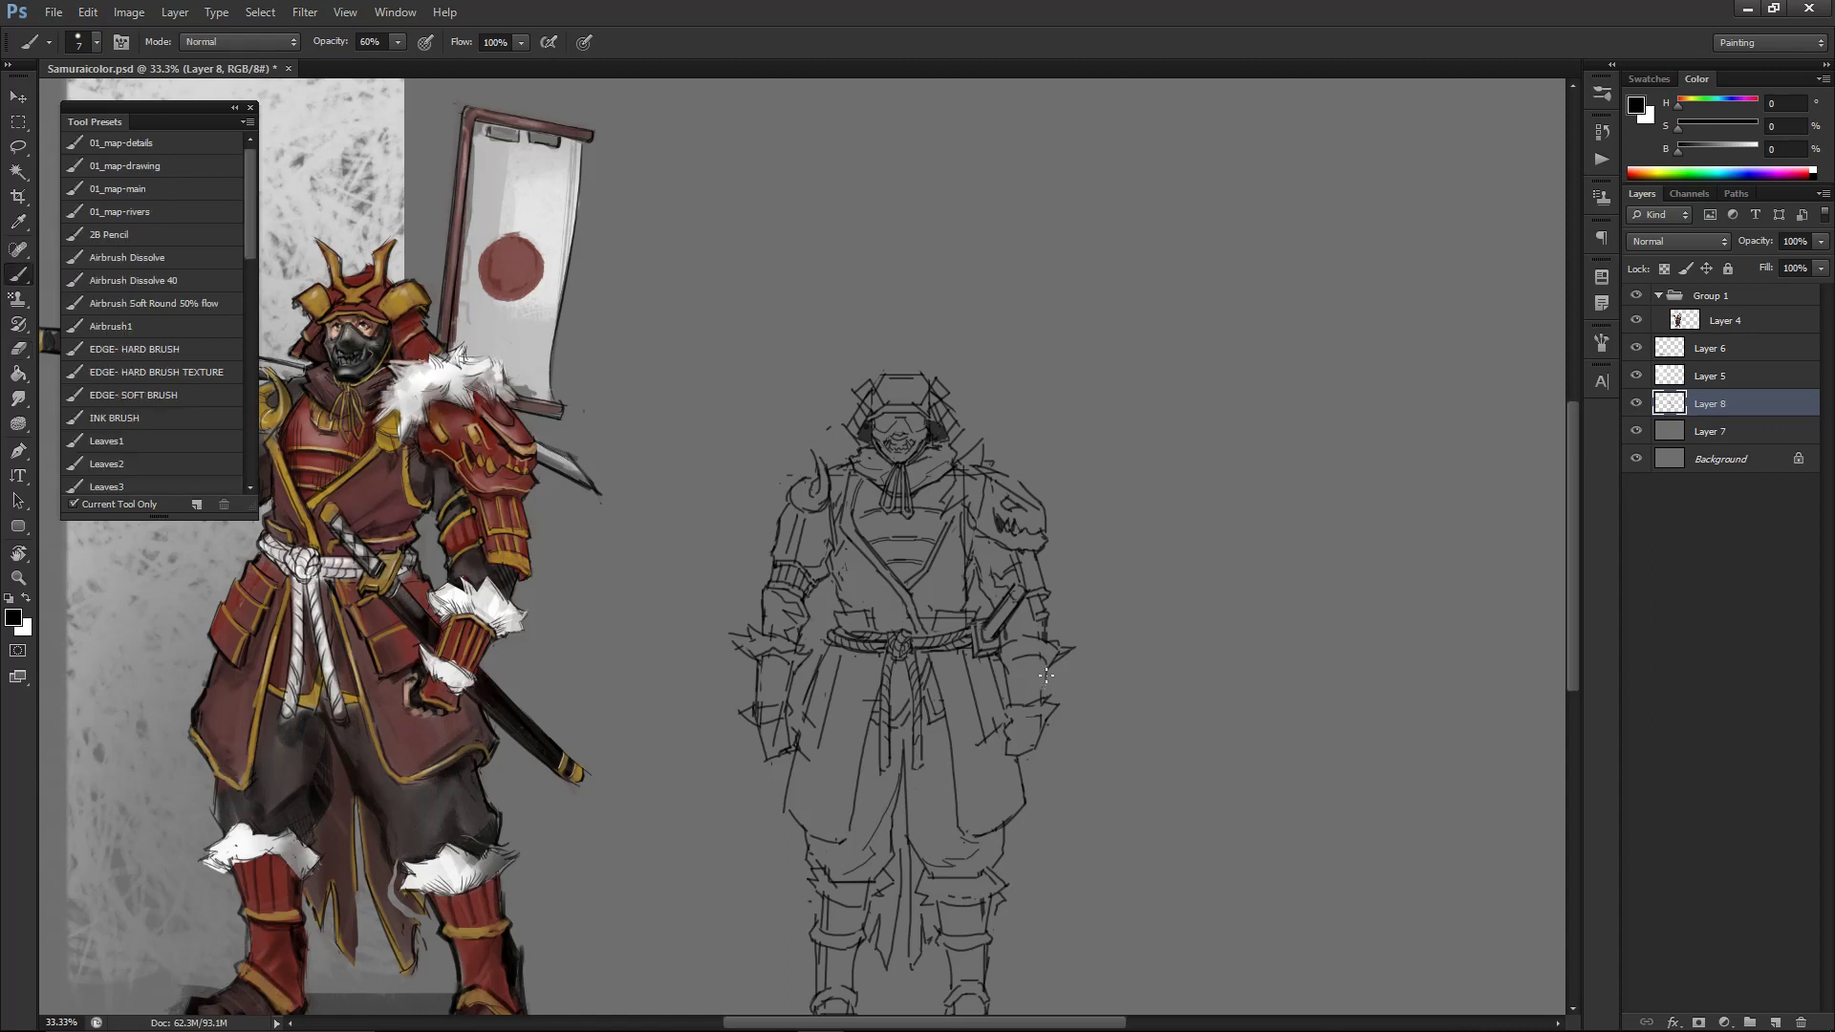
pyautogui.moveTo(1016, 709)
pyautogui.mouseDown()
pyautogui.moveTo(1014, 665)
pyautogui.moveTo(1043, 667)
pyautogui.mouseUp()
pyautogui.press(']')
pyautogui.press(']')
pyautogui.press(']')
pyautogui.press('e')
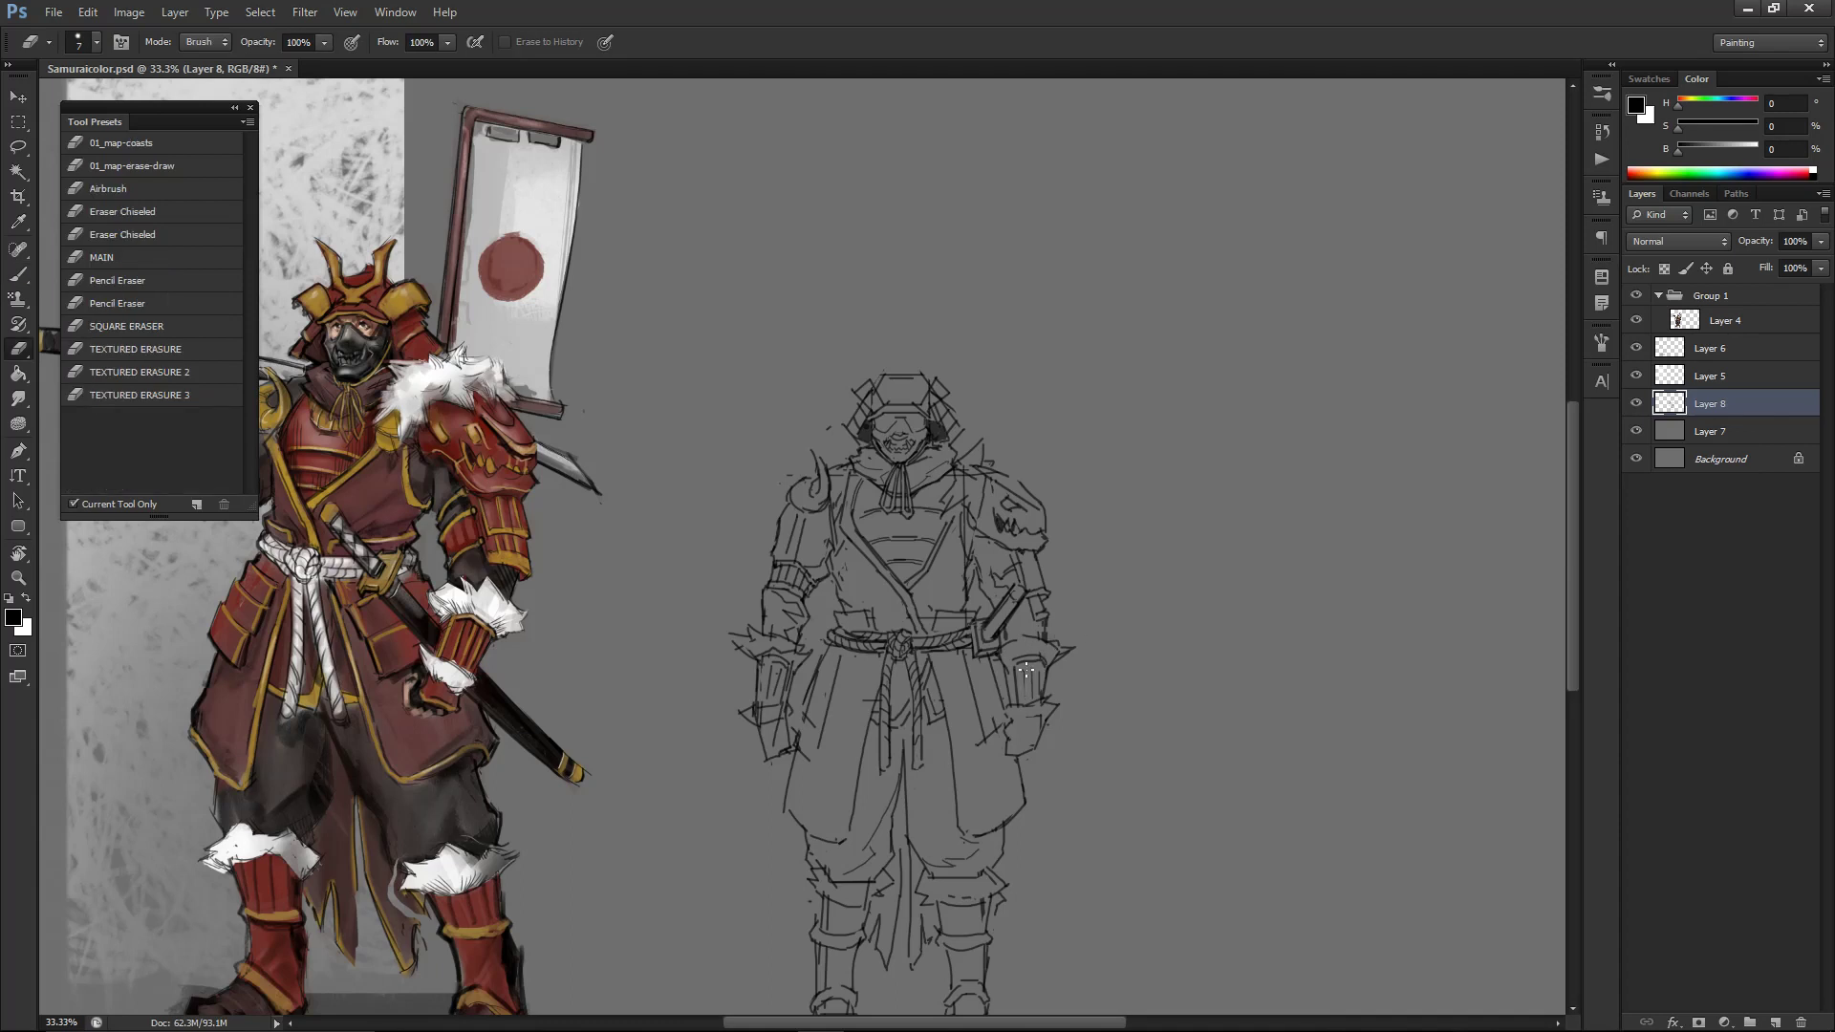
pyautogui.press('b')
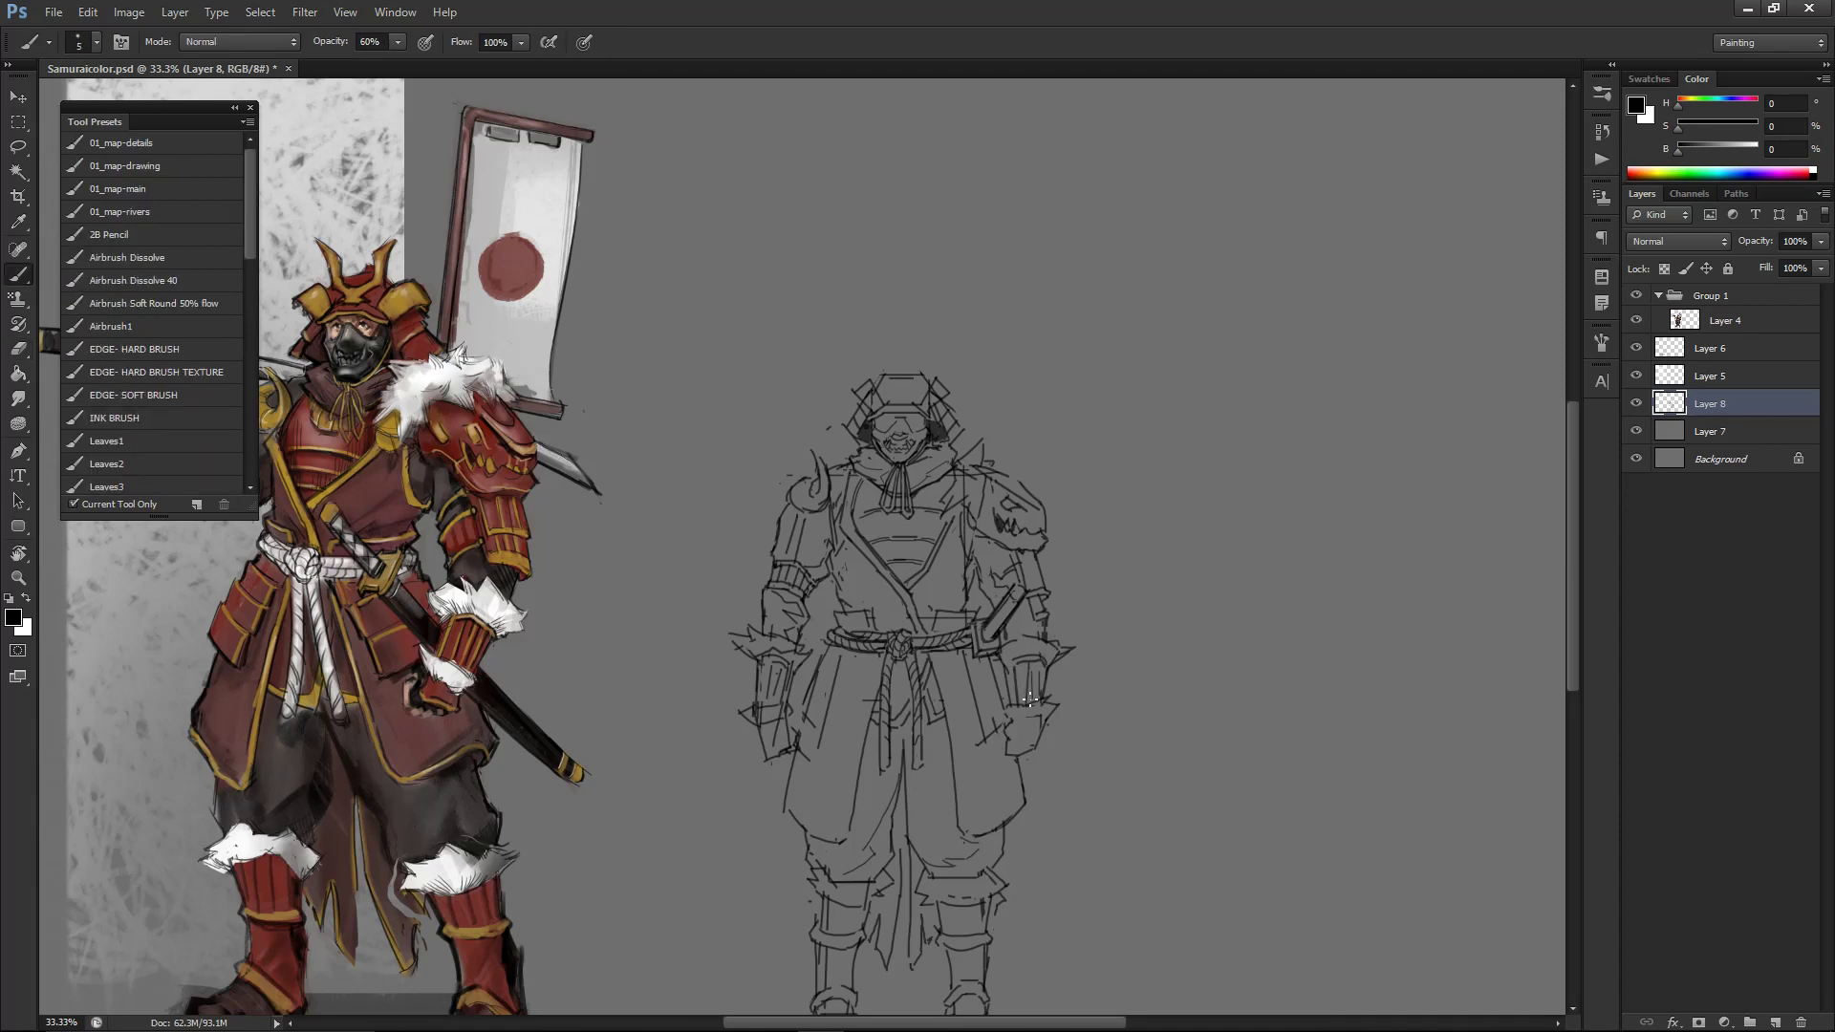
pyautogui.press('p')
pyautogui.press('b')
pyautogui.moveTo(747, 573)
pyautogui.mouseDown()
pyautogui.moveTo(959, 574)
pyautogui.moveTo(932, 574)
pyautogui.mouseUp()
# - Erase parts of the helmet's top outline to make room for the crest horns
pyautogui.hotkey('ctrl', '-')
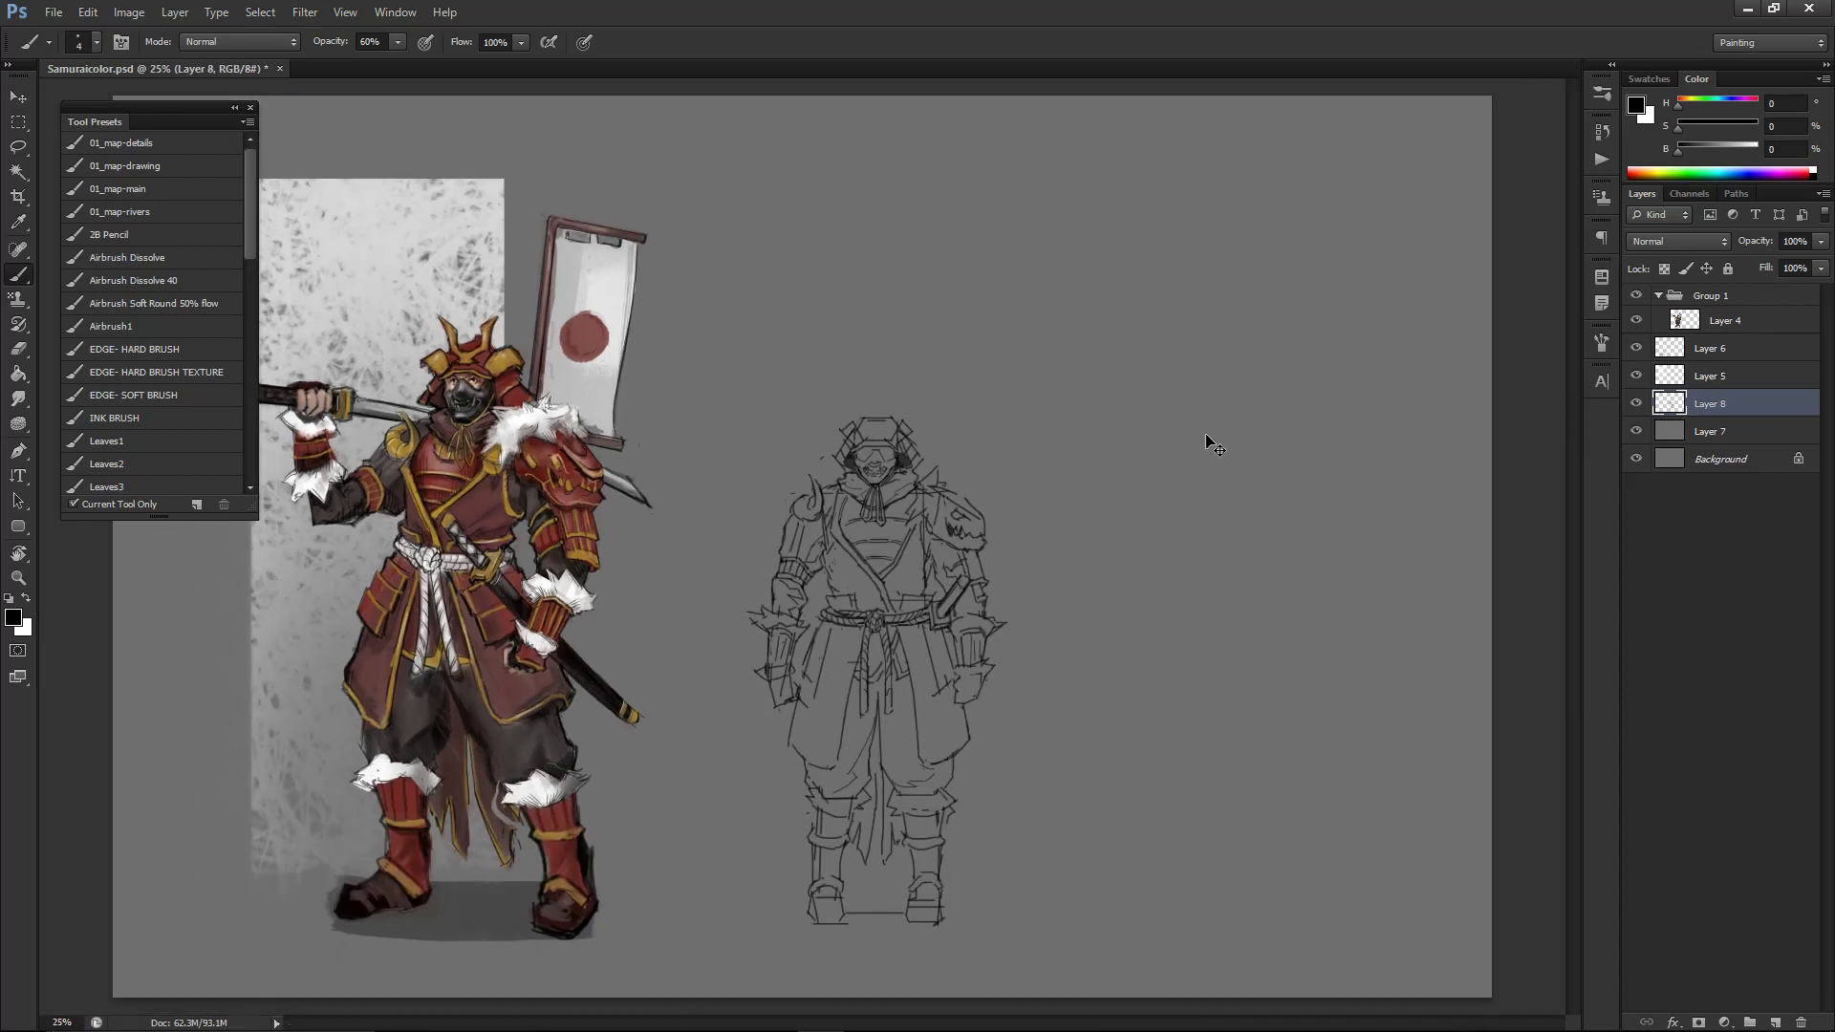
pyautogui.hotkey('ctrl', '-')
pyautogui.hotkey('ctrl', '+')
pyautogui.hotkey('ctrl', '+')
pyautogui.press('e')
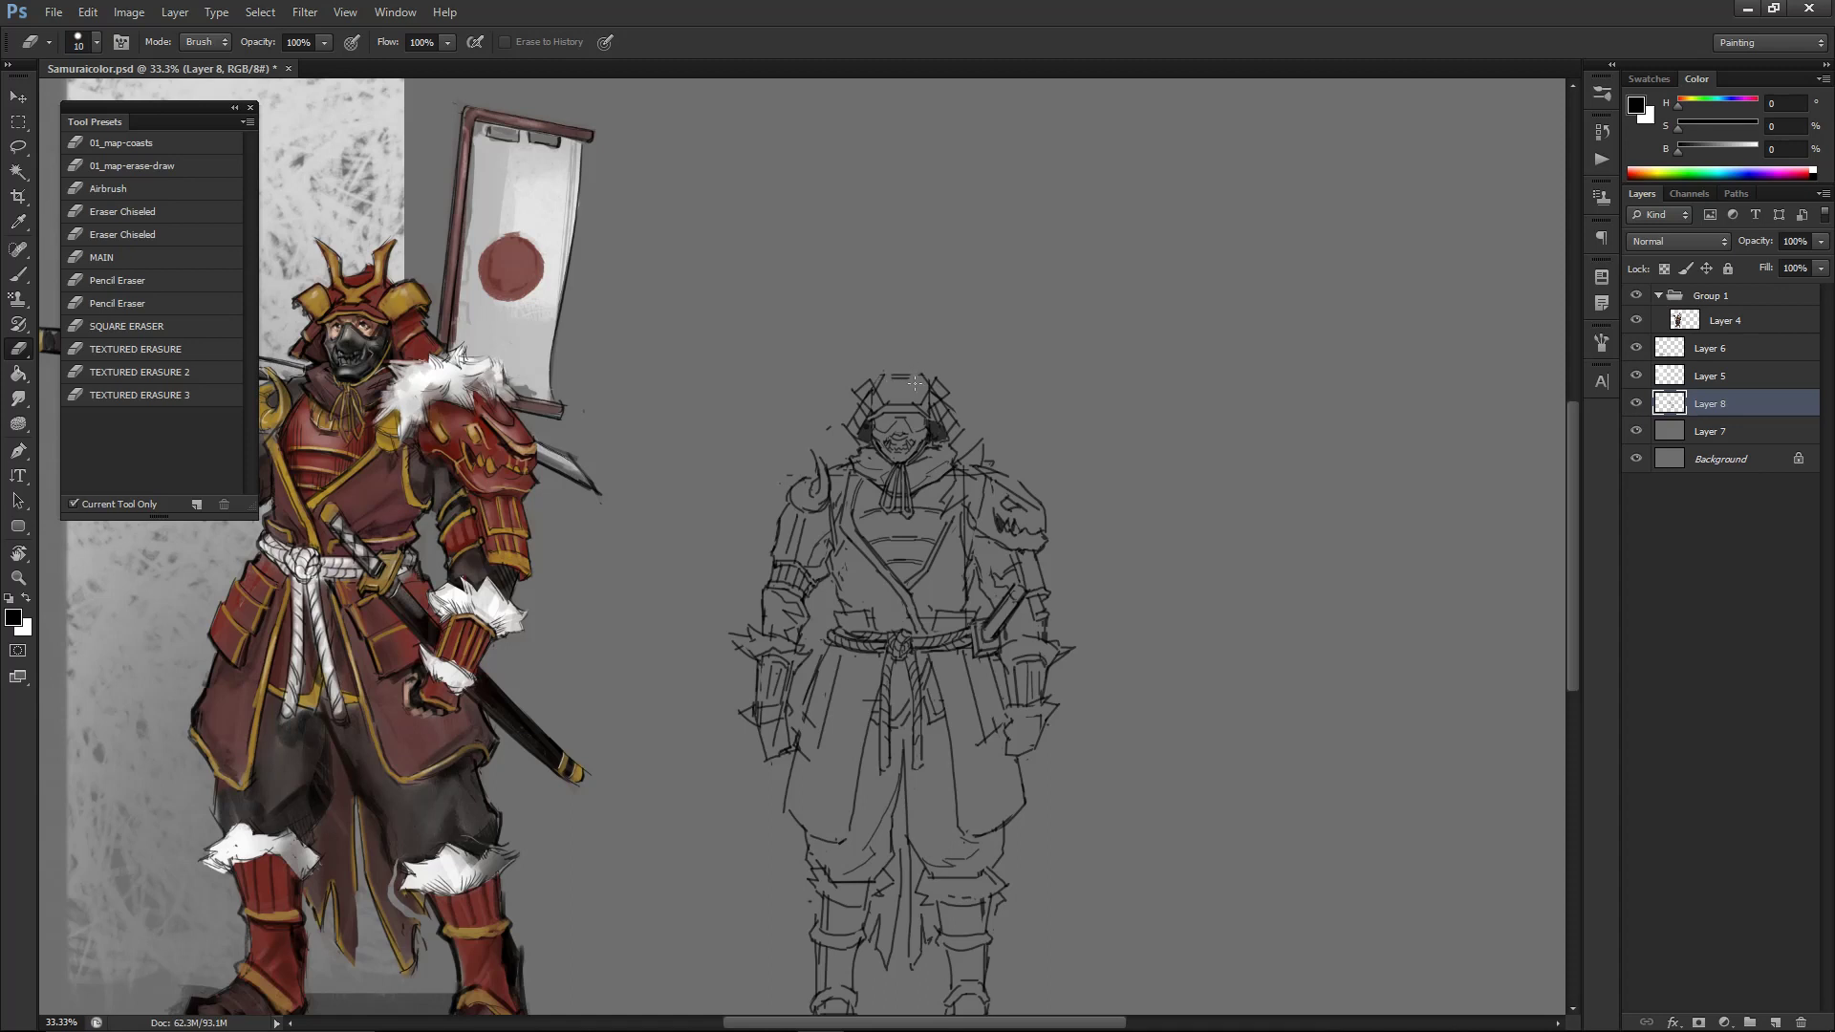
# - Draw the two curved crest horns on the helmet, erasing and undoing strokes that miss the shape
pyautogui.press('b')
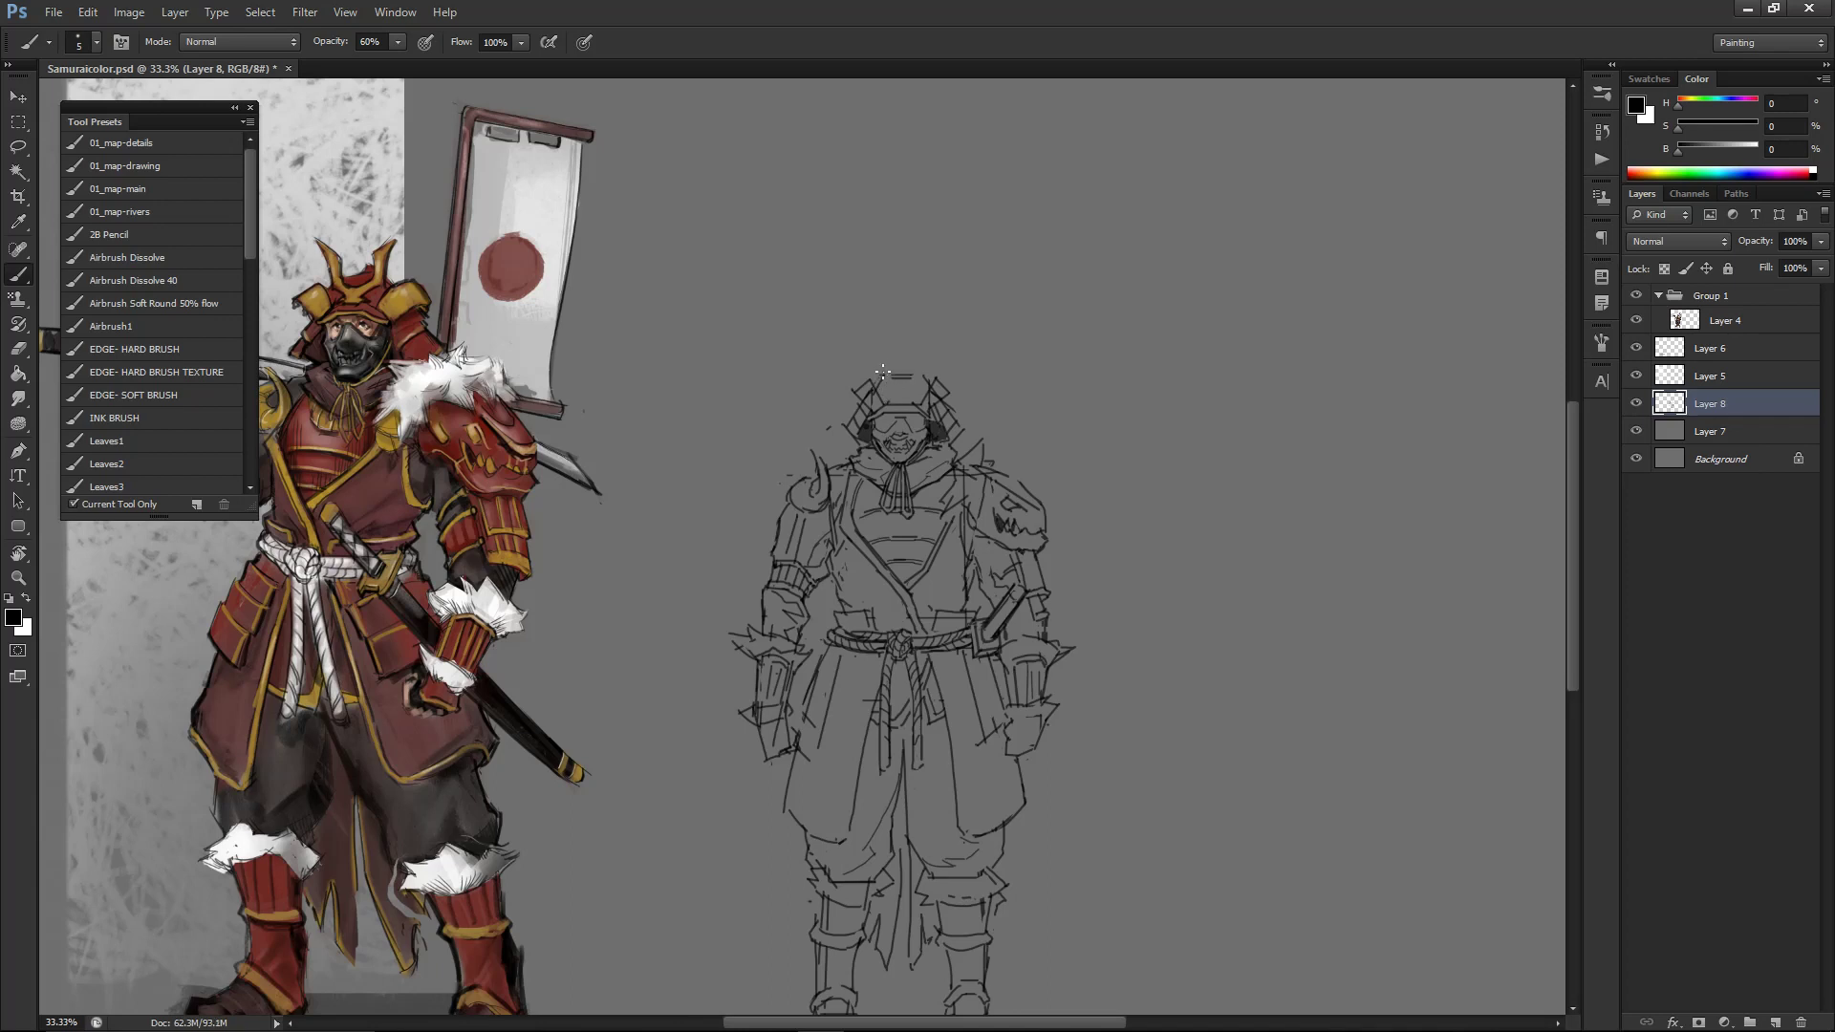
pyautogui.press('e')
pyautogui.click(888, 362)
pyautogui.press('b')
pyautogui.hotkey('ctrl', 'z')
pyautogui.hotkey('ctrl', 'z')
pyautogui.moveTo(872, 356); pyautogui.dragTo(884, 387)
pyautogui.hotkey('ctrl', '+')
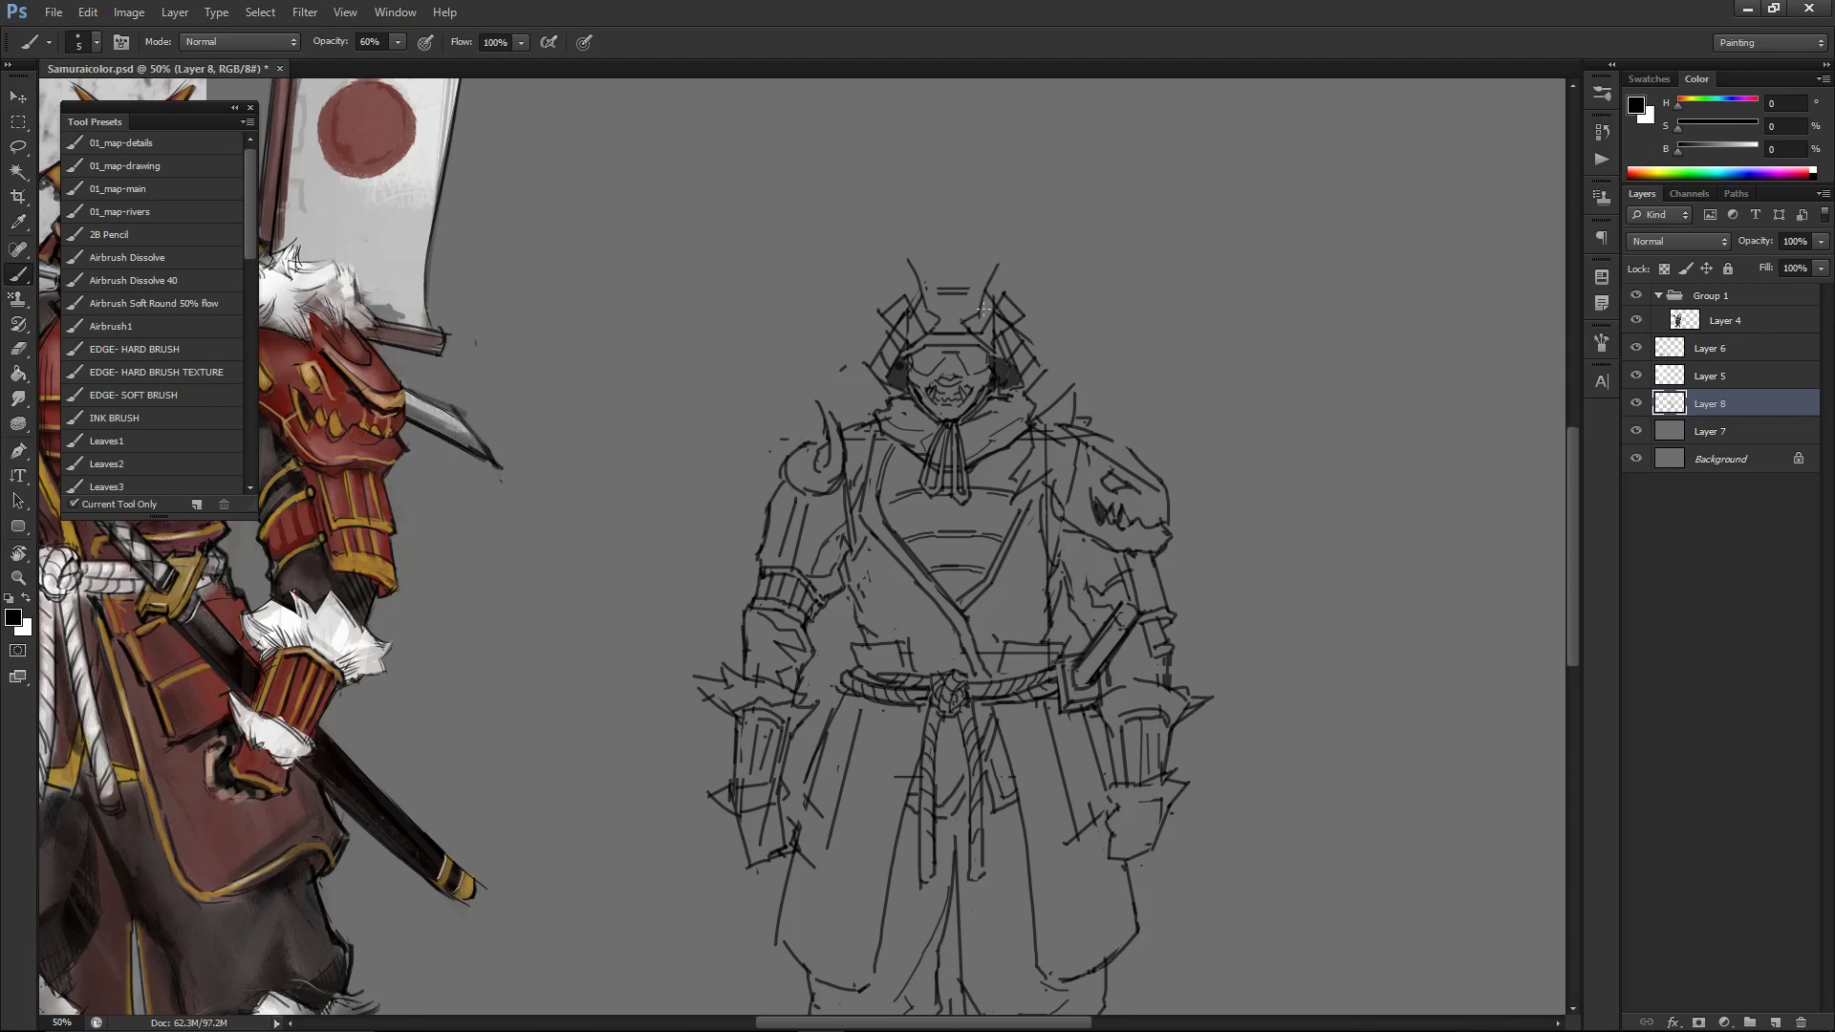
# - Extend the outer curve and tip of the crest horn on the helmet's flag-free side to match its partner
pyautogui.moveTo(907, 254)
pyautogui.mouseDown()
pyautogui.moveTo(1057, 359)
pyautogui.moveTo(1103, 369)
pyautogui.mouseUp()
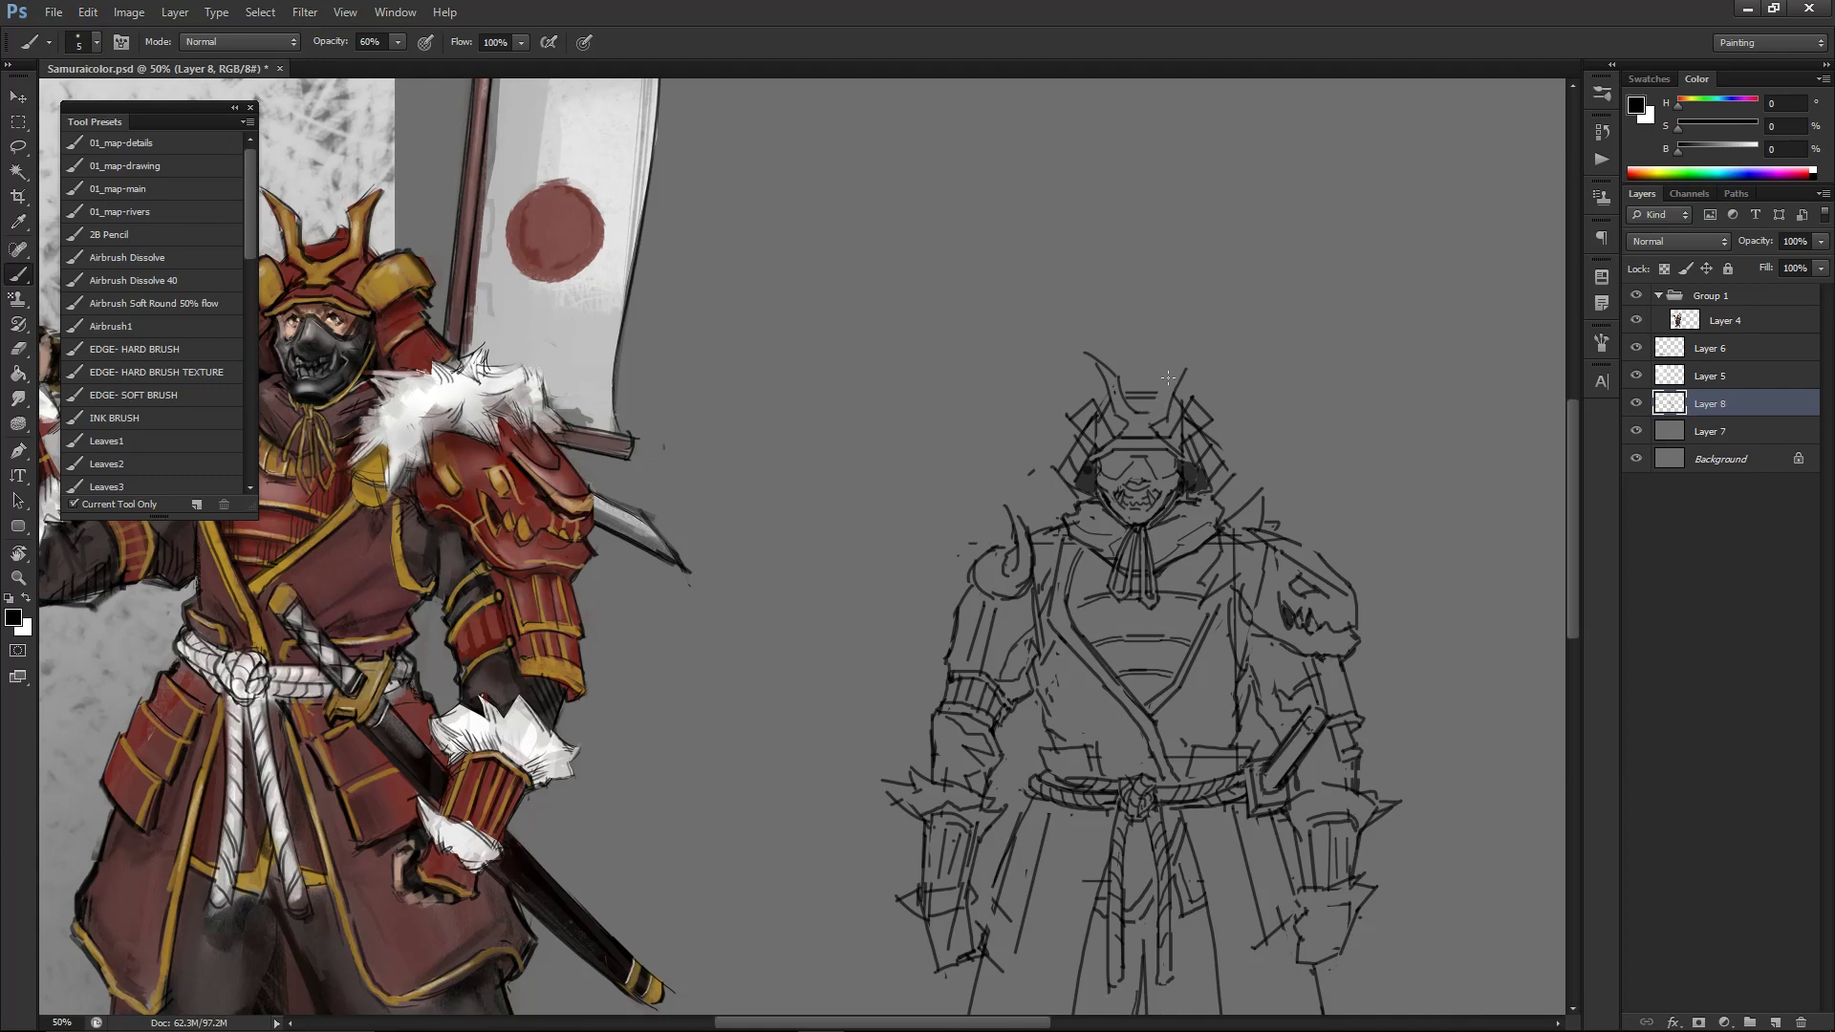
pyautogui.moveTo(1162, 383); pyautogui.dragTo(1198, 359)
pyautogui.hotkey('ctrl', '-')
pyautogui.hotkey('ctrl', '-')
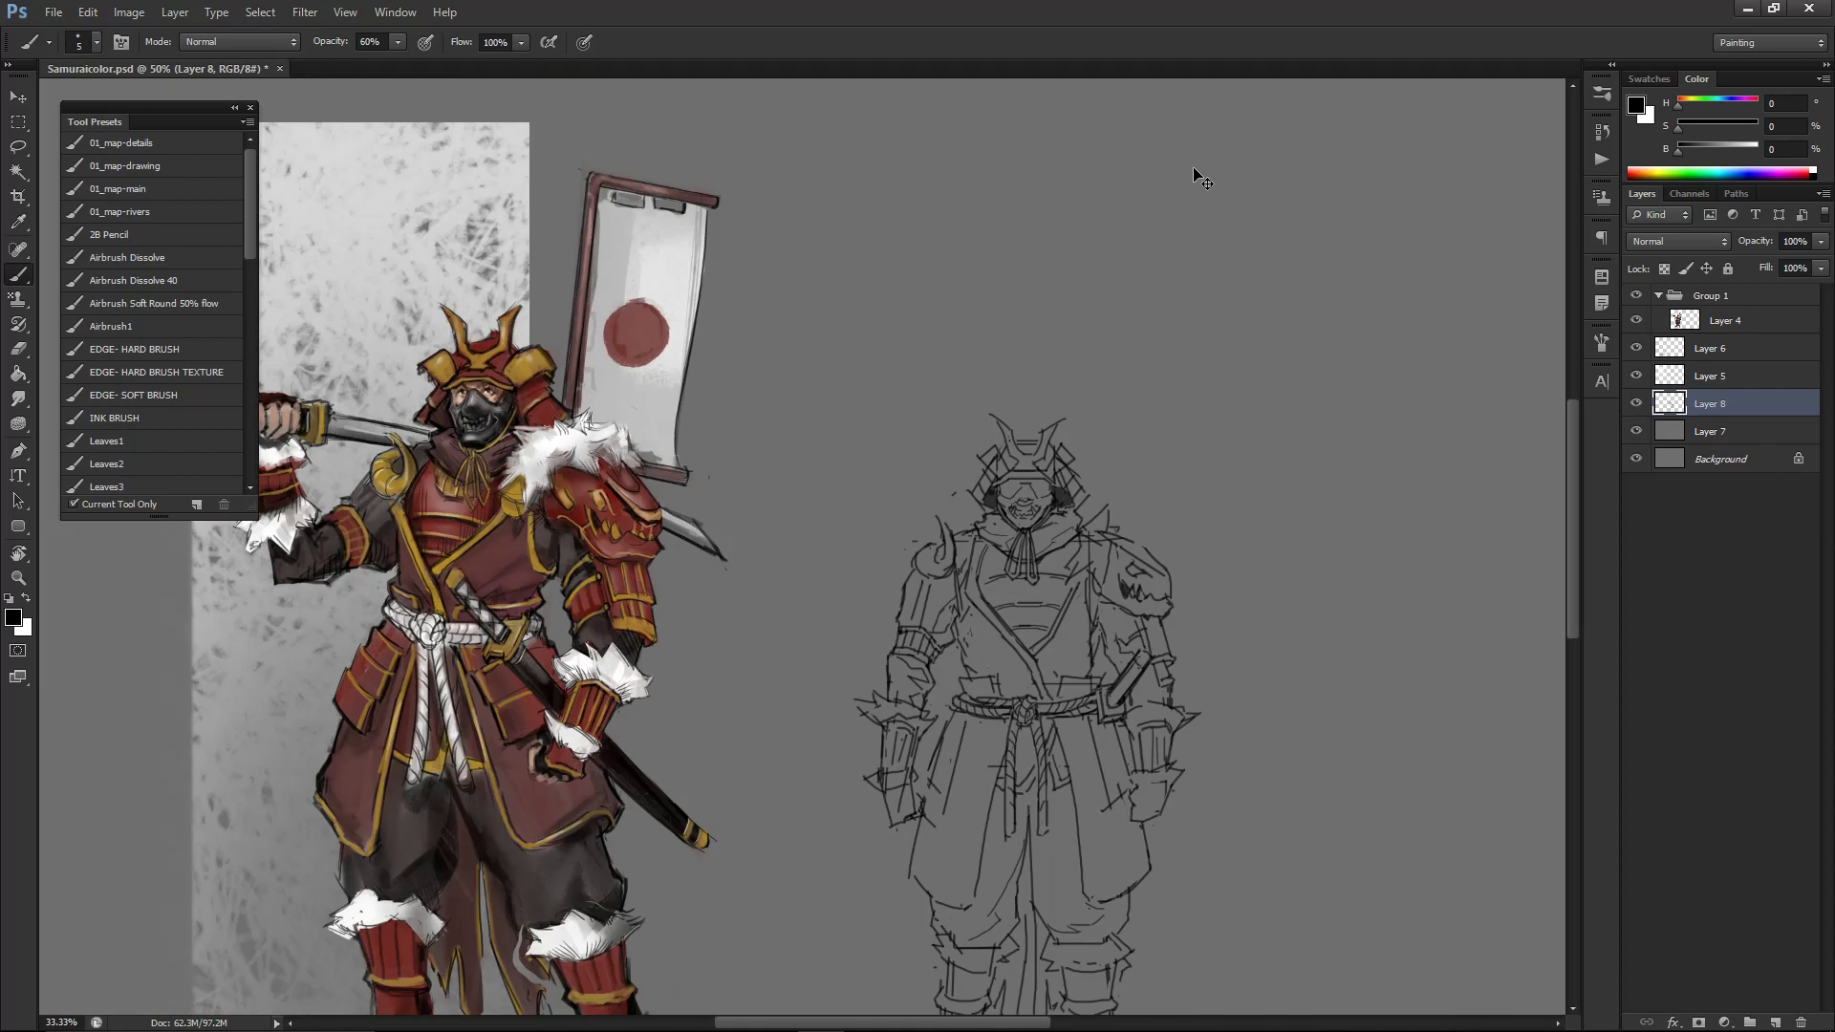
# - Enlarge the brush slightly, sketch the eyes in the face opening and erase misplaced marks
pyautogui.hotkey('ctrl', '+')
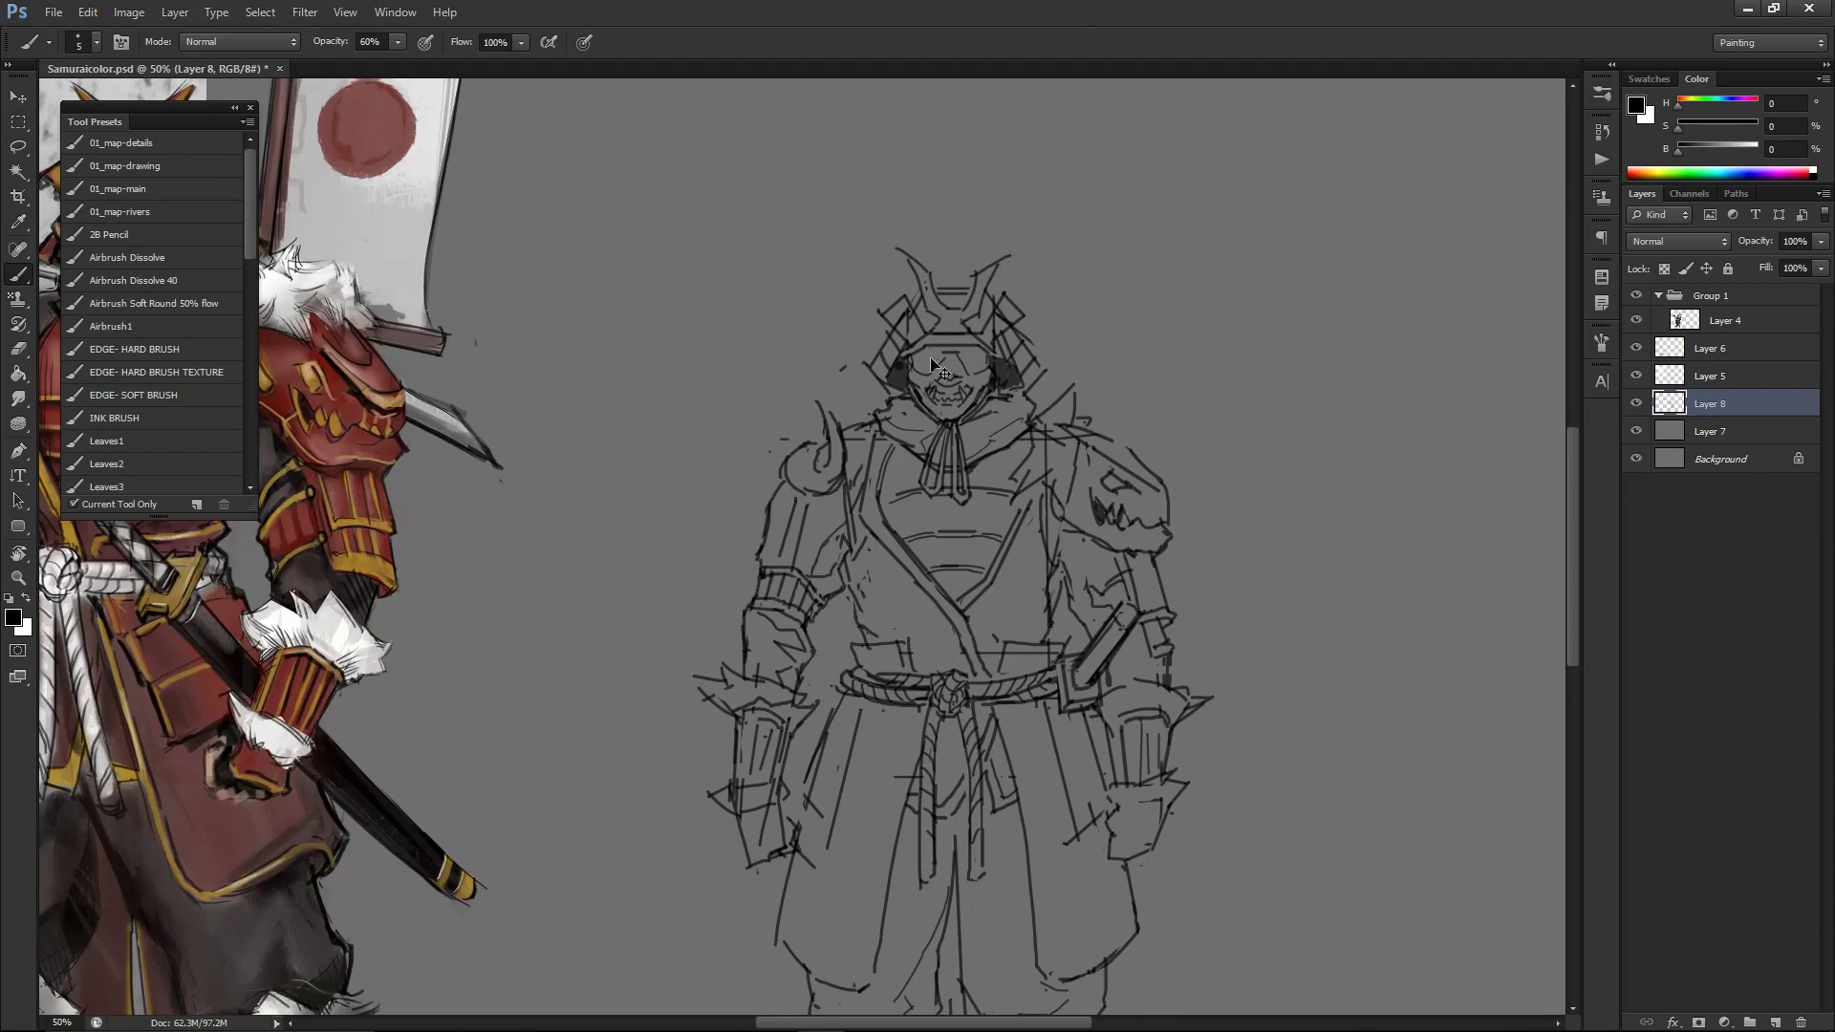
pyautogui.hotkey('ctrl', '+')
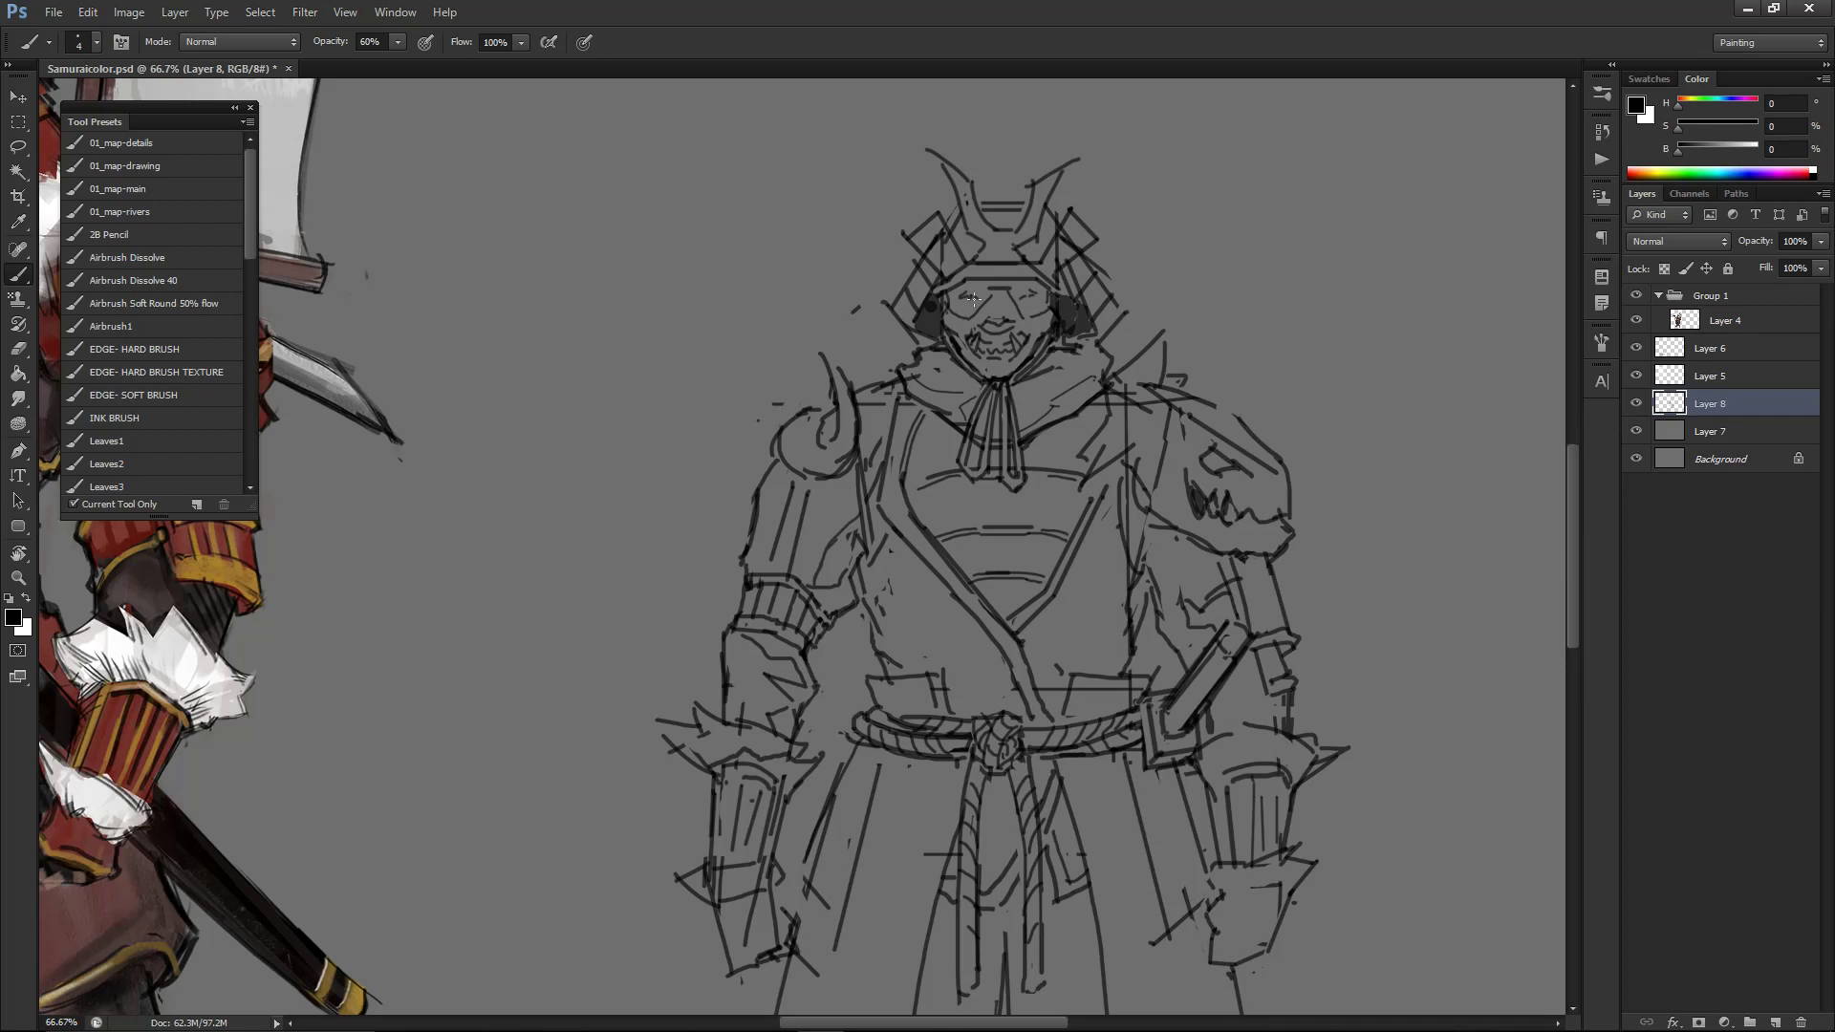
pyautogui.press(']')
pyautogui.press(']')
pyautogui.press('[')
pyautogui.moveTo(958, 303); pyautogui.dragTo(965, 307)
pyautogui.press('e')
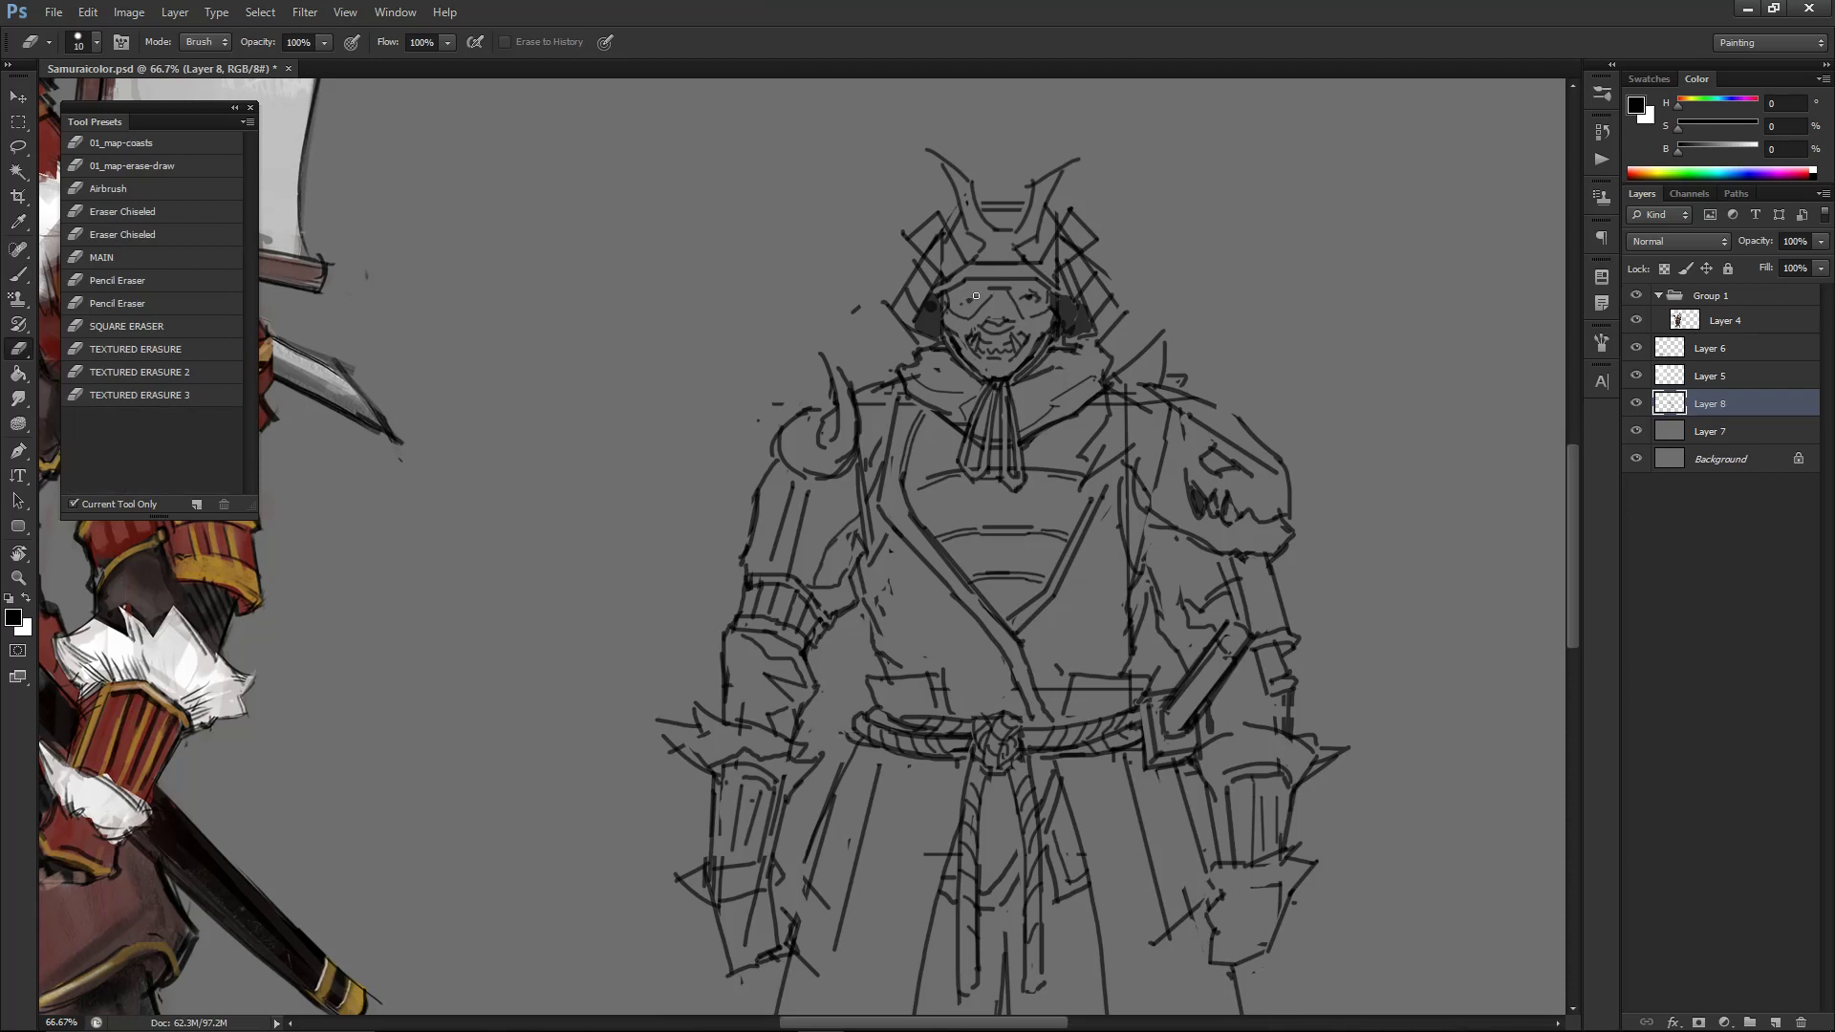
pyautogui.moveTo(970, 377)
pyautogui.mouseDown()
pyautogui.moveTo(1130, 443)
pyautogui.moveTo(1159, 487)
pyautogui.moveTo(1061, 463)
pyautogui.mouseUp()
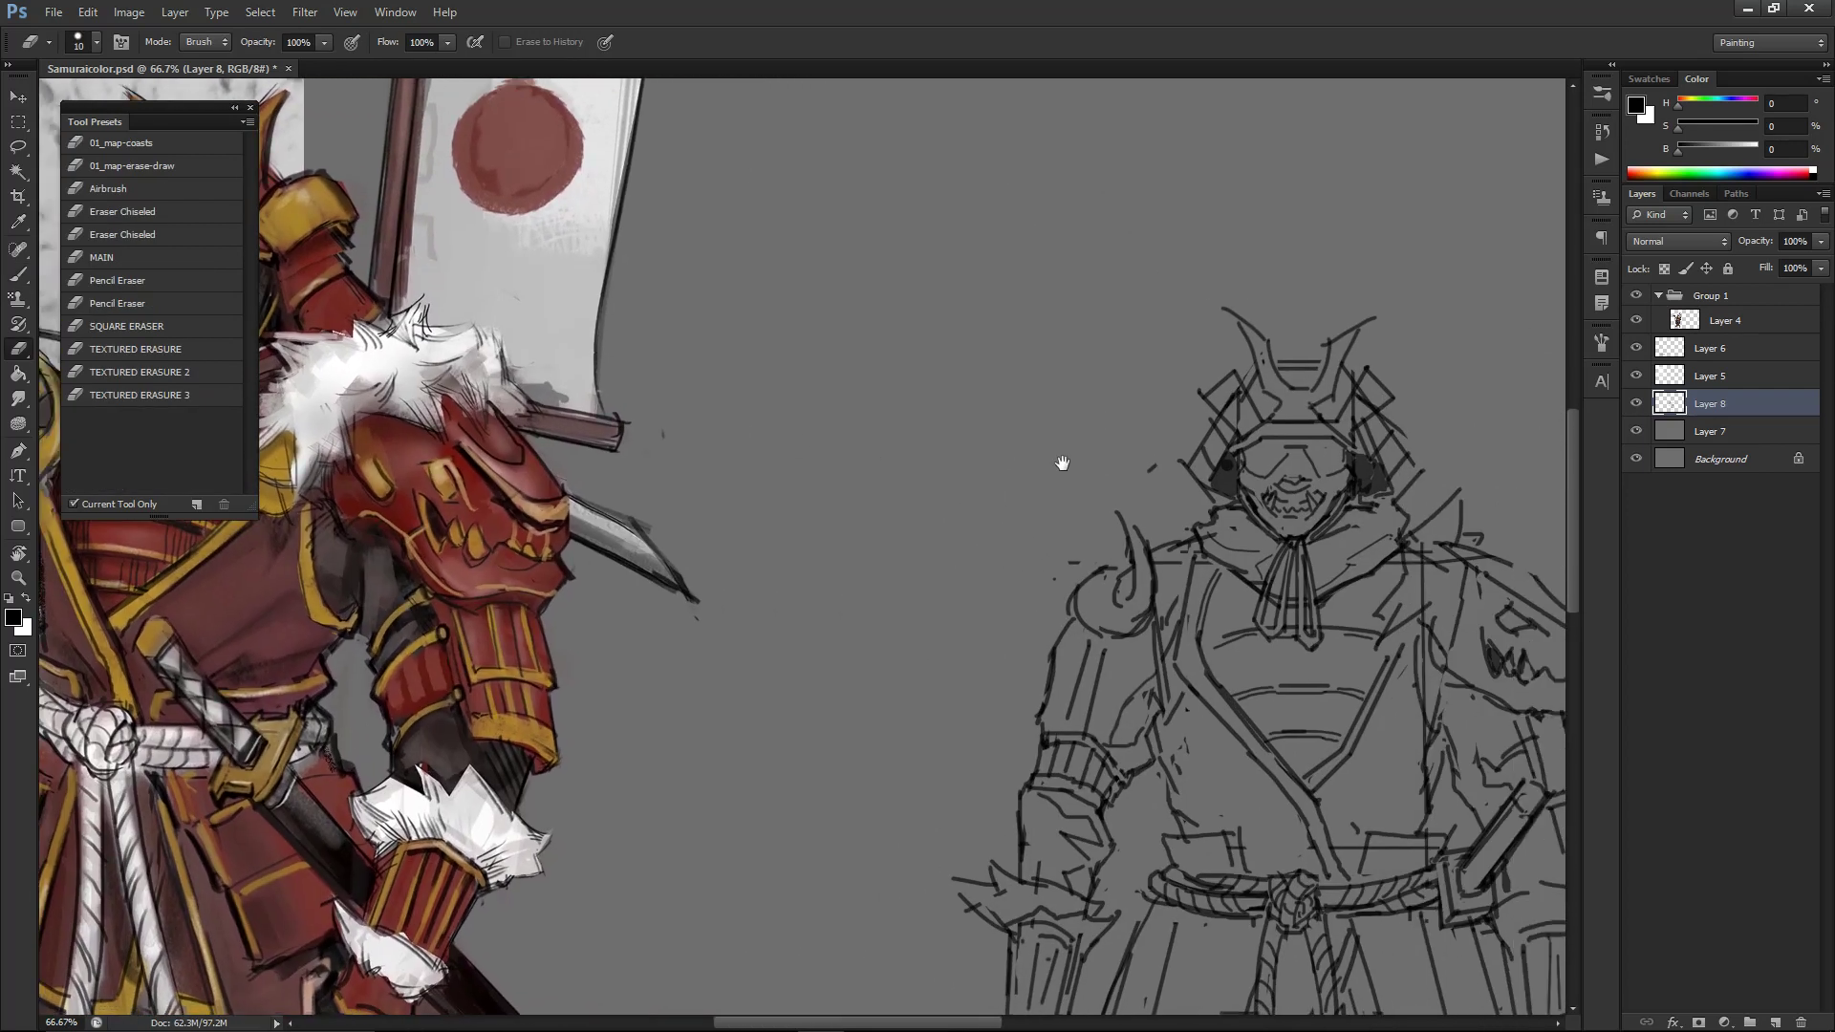
# - Draw the brow and eye lines beneath the helmet rim and erase the overlapping old face lines
pyautogui.press('b')
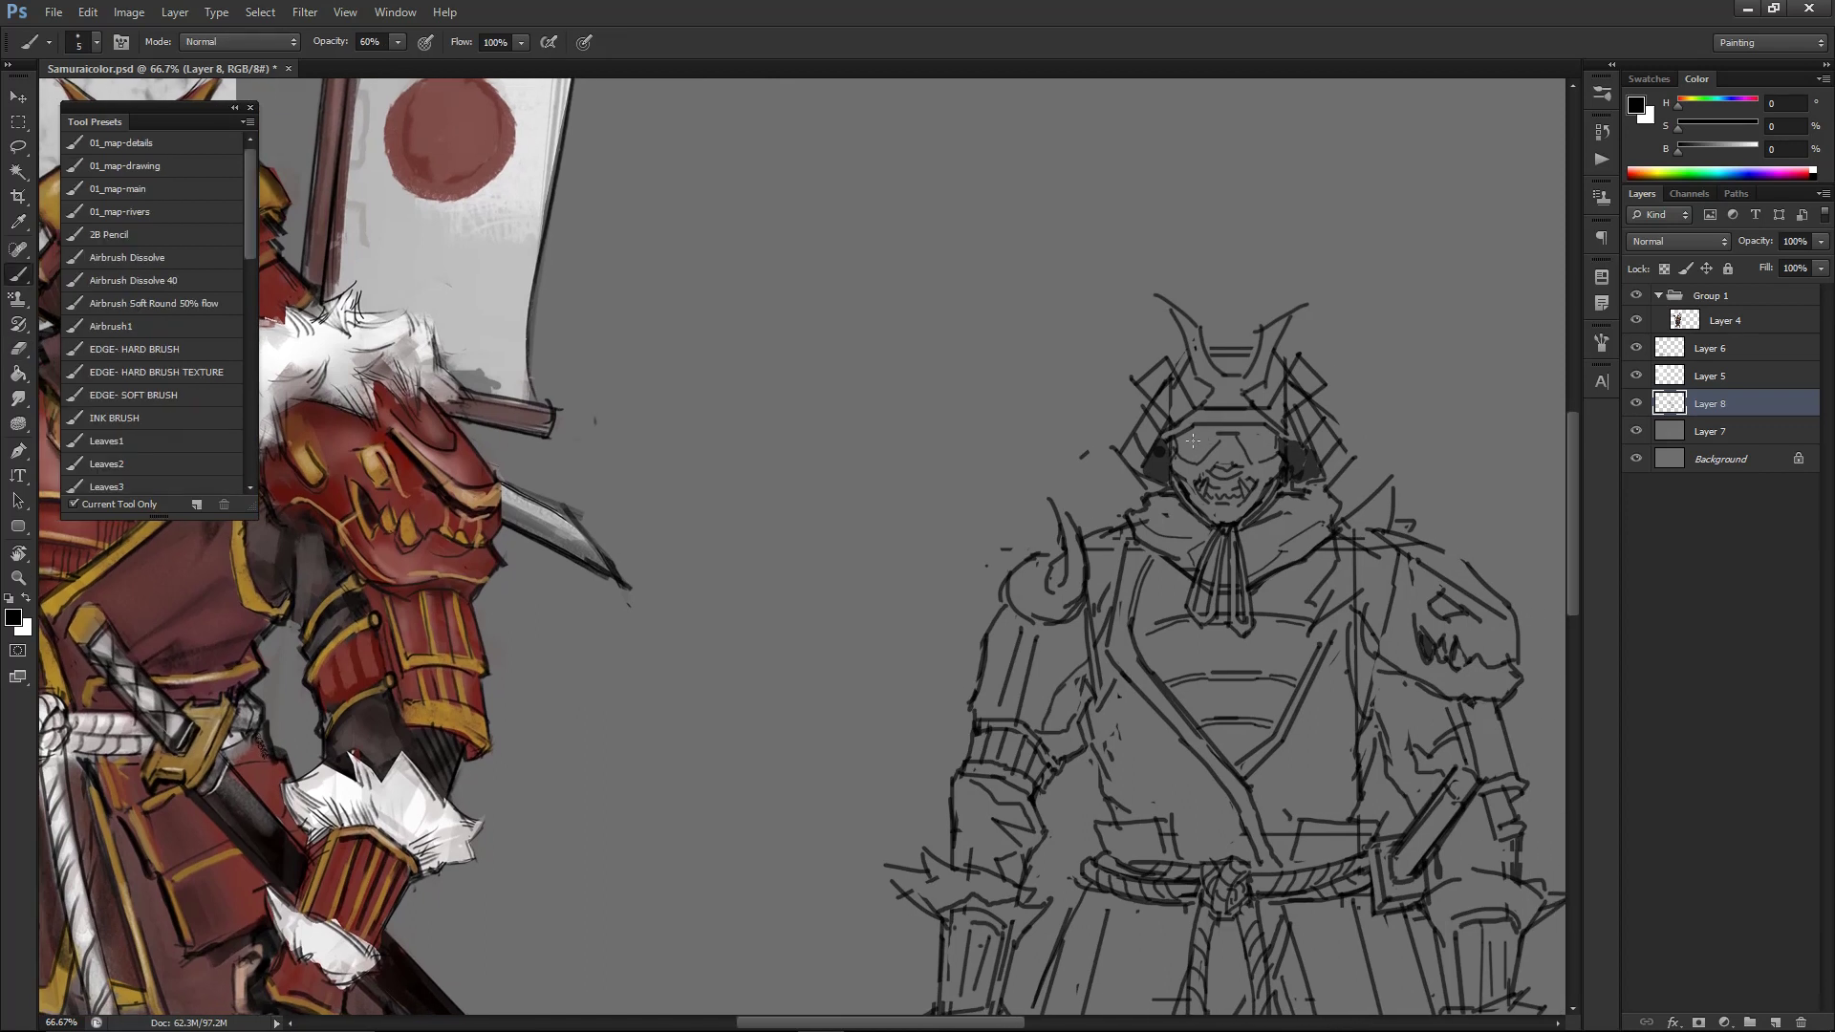
pyautogui.moveTo(1206, 438); pyautogui.dragTo(1261, 435)
pyautogui.press('e')
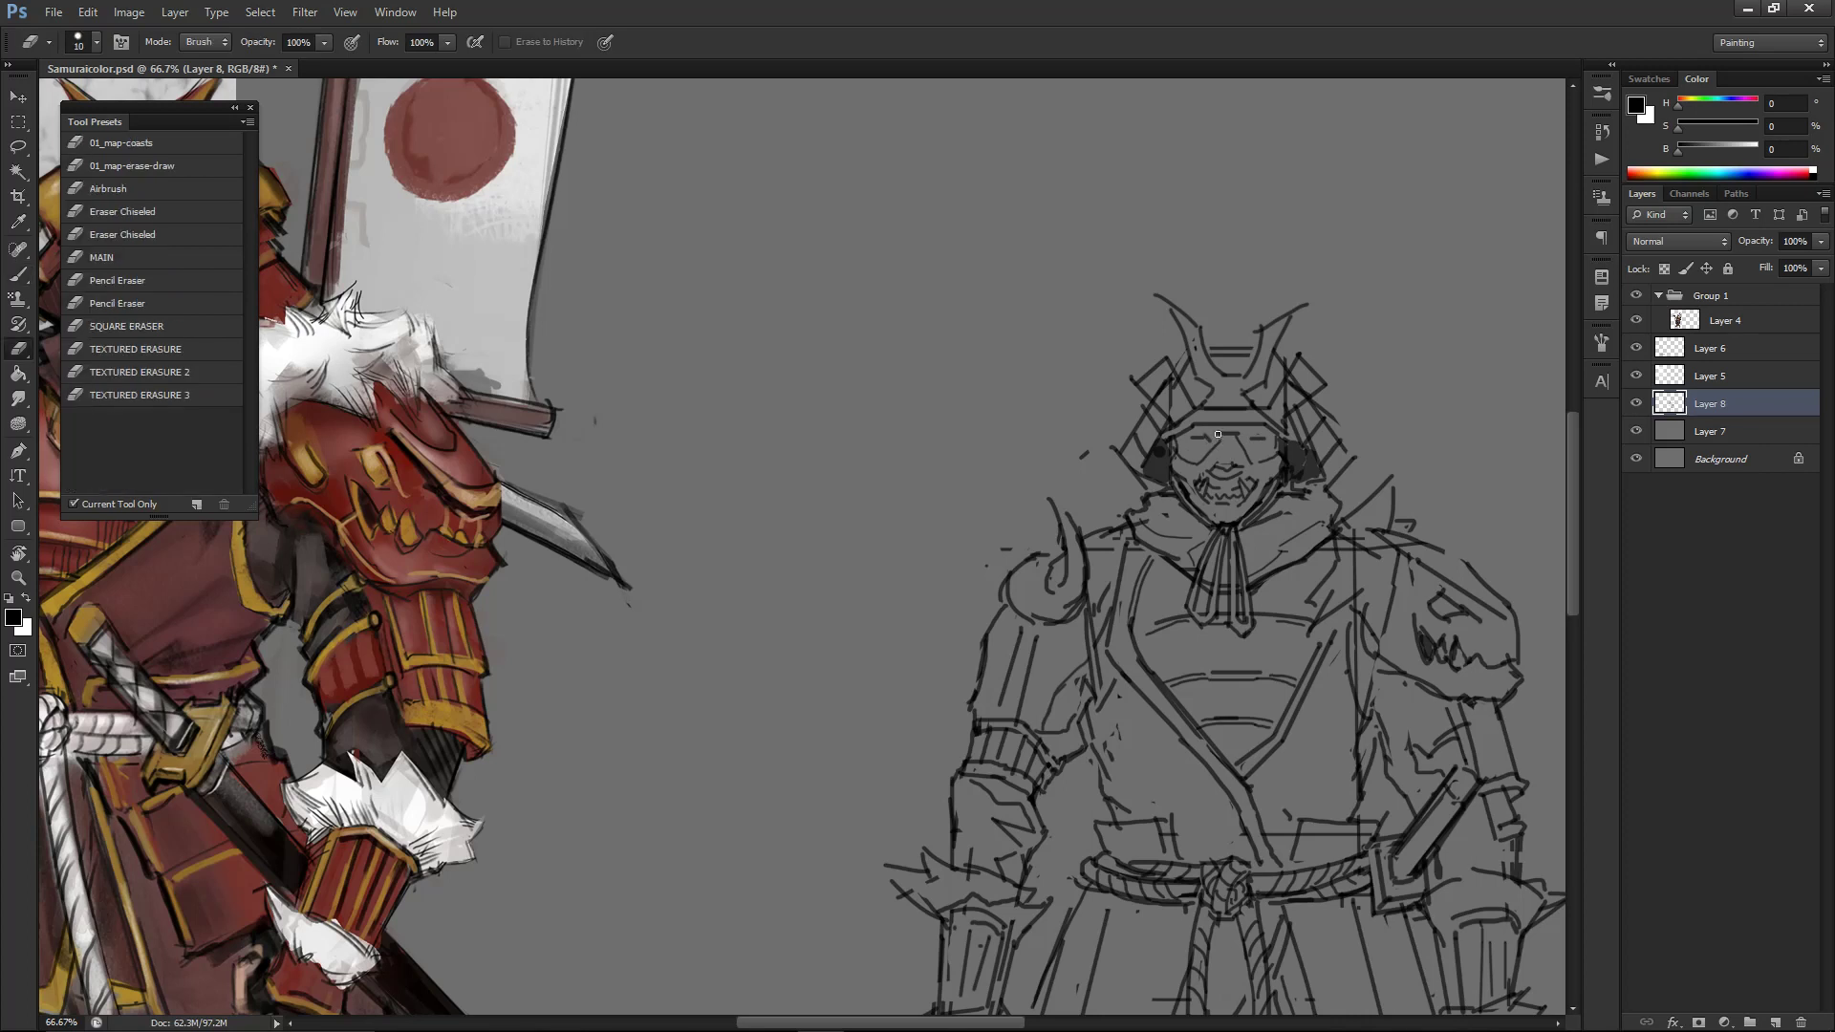
pyautogui.press('b')
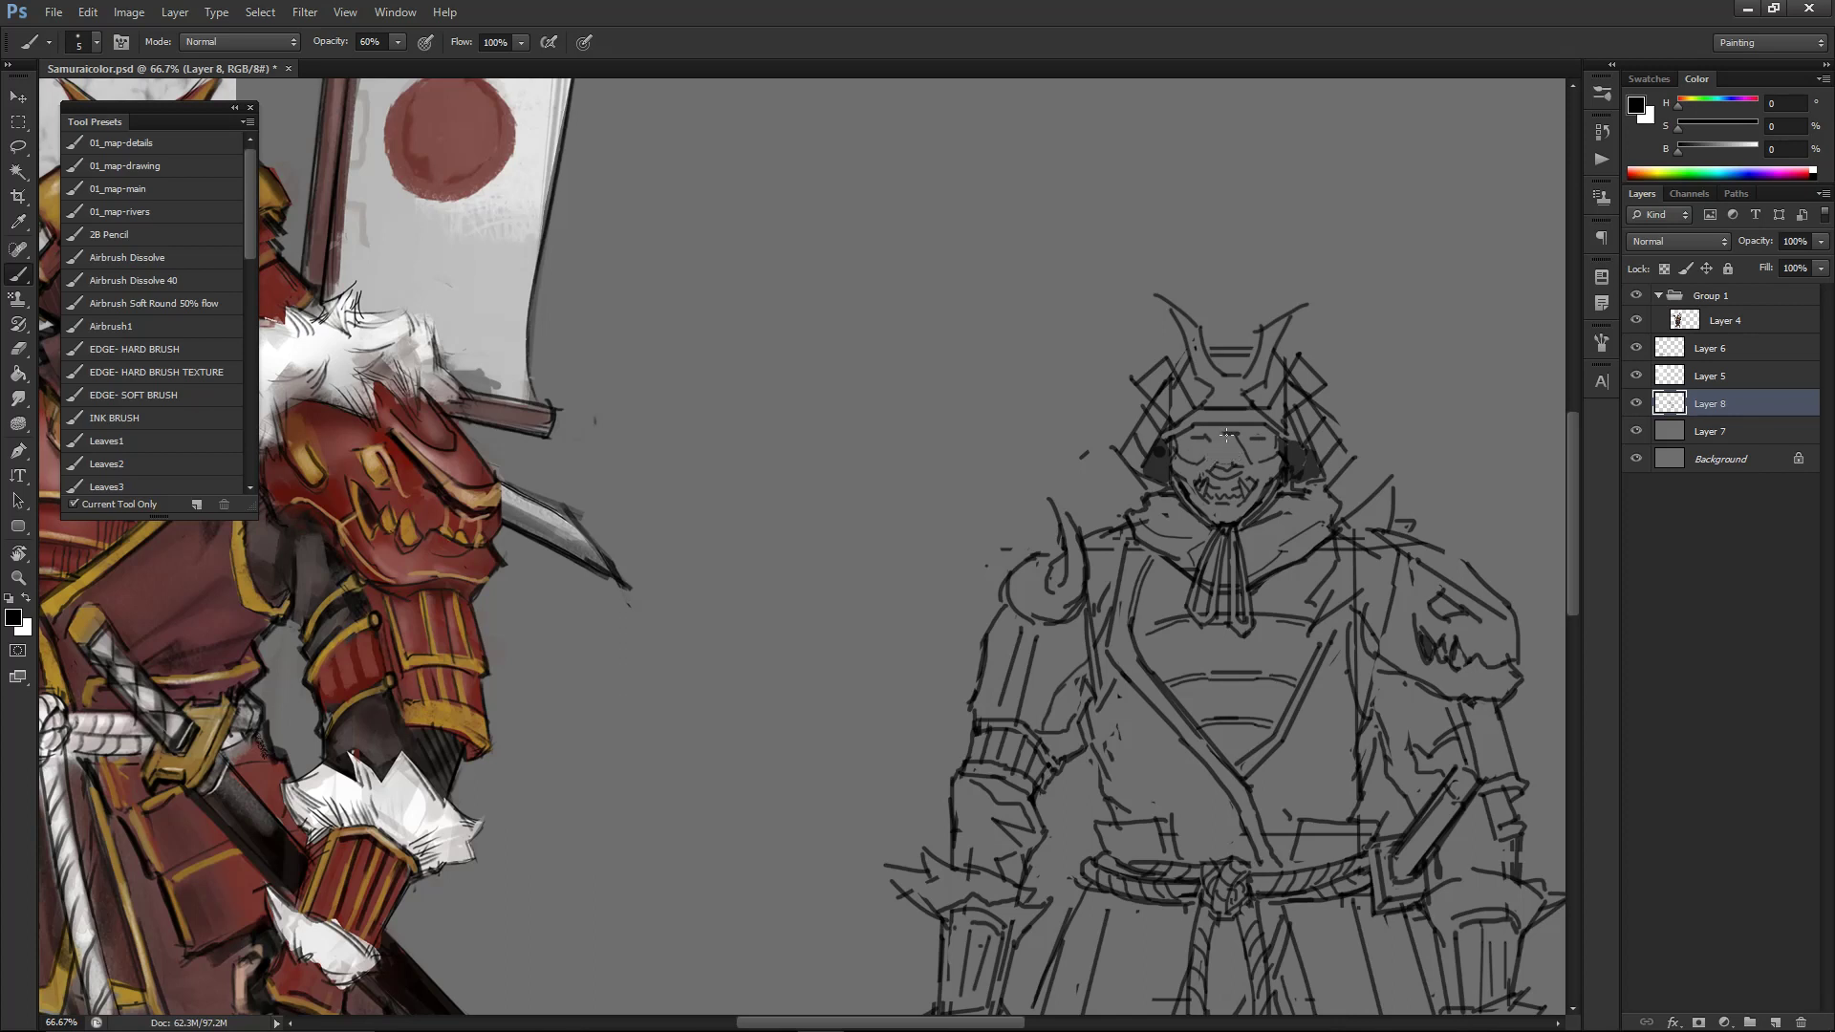
pyautogui.press('e')
pyautogui.moveTo(1196, 467)
pyautogui.mouseDown()
pyautogui.moveTo(1178, 452)
pyautogui.moveTo(1267, 459)
pyautogui.moveTo(1247, 461)
pyautogui.mouseUp()
# - Refine the eyes, nose and toothed mouth of the face mask by alternating drawing and erasing
pyautogui.press('b')
pyautogui.press('e')
pyautogui.press('b')
pyautogui.press('e')
pyautogui.press('b')
pyautogui.press('e')
pyautogui.press('b')
pyautogui.hotkey('ctrl', '+')
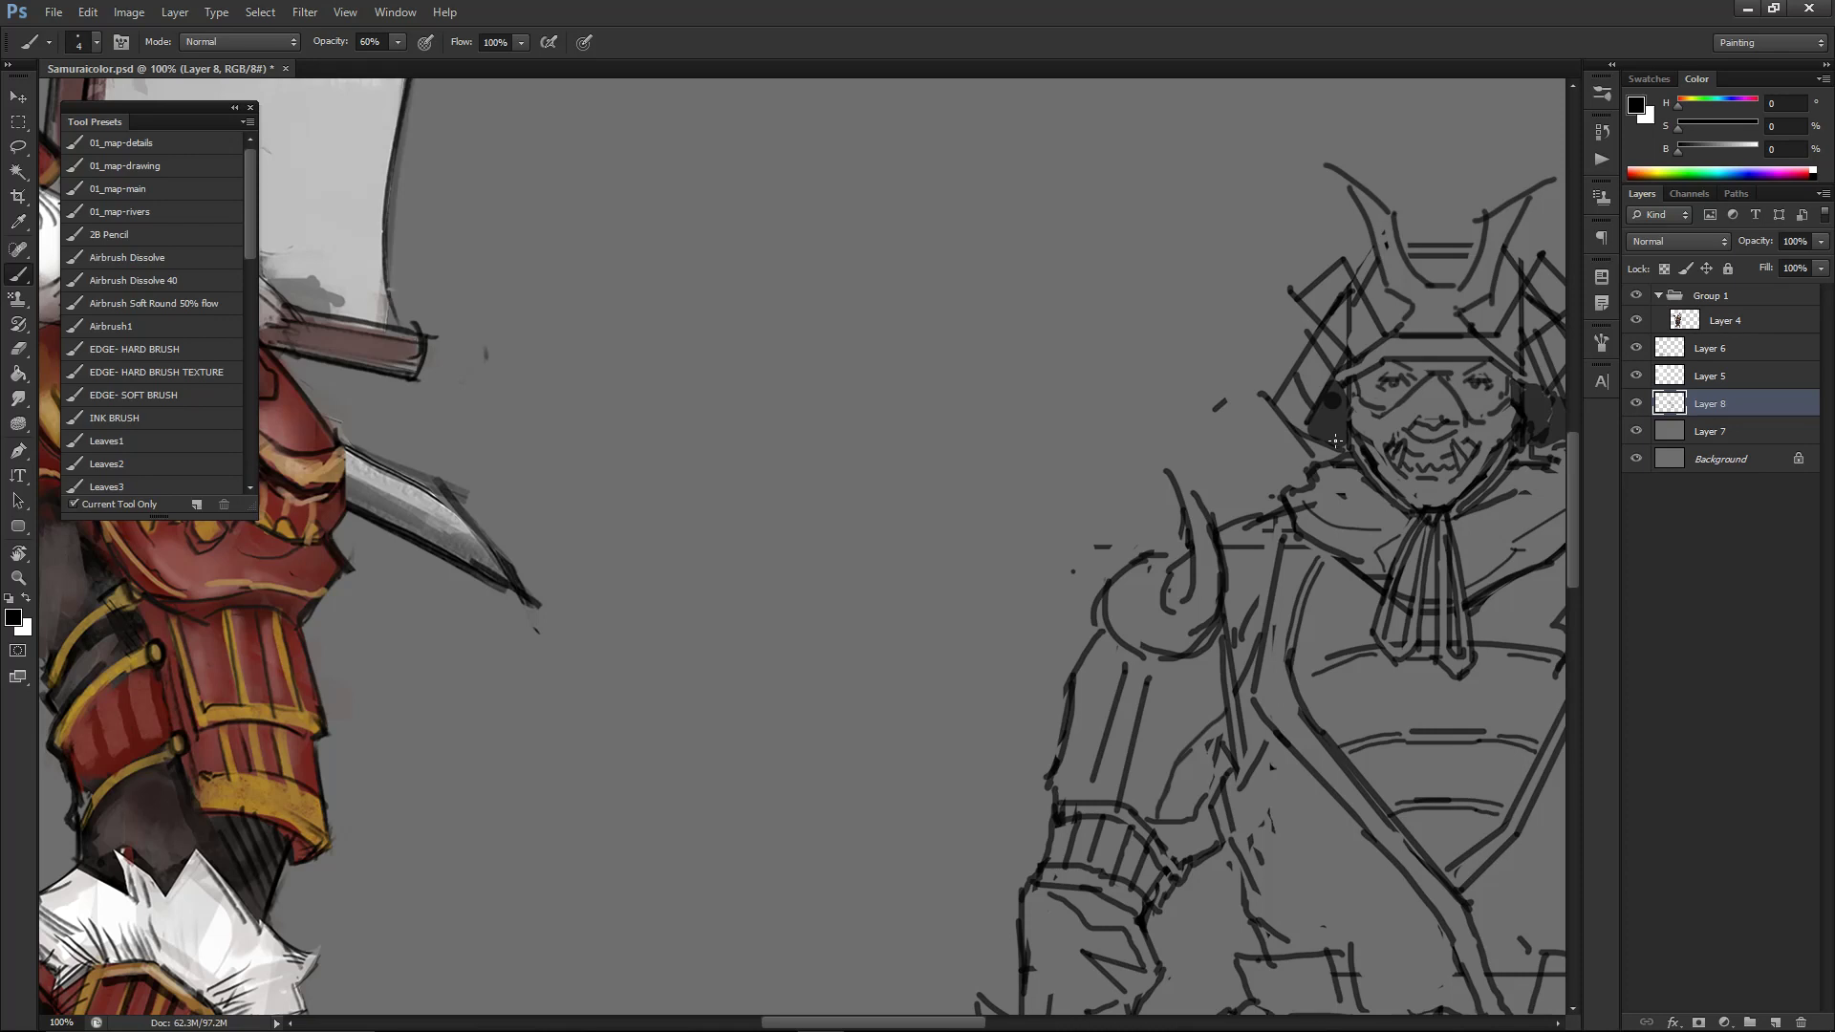
# - Flip the samurai line sketch horizontally, toggling the flip to compare both orientations
pyautogui.hotkey('ctrl', '-')
pyautogui.hotkey('ctrl', '-')
pyautogui.hotkey('ctrl', '-')
pyautogui.hotkey('ctrl', '-')
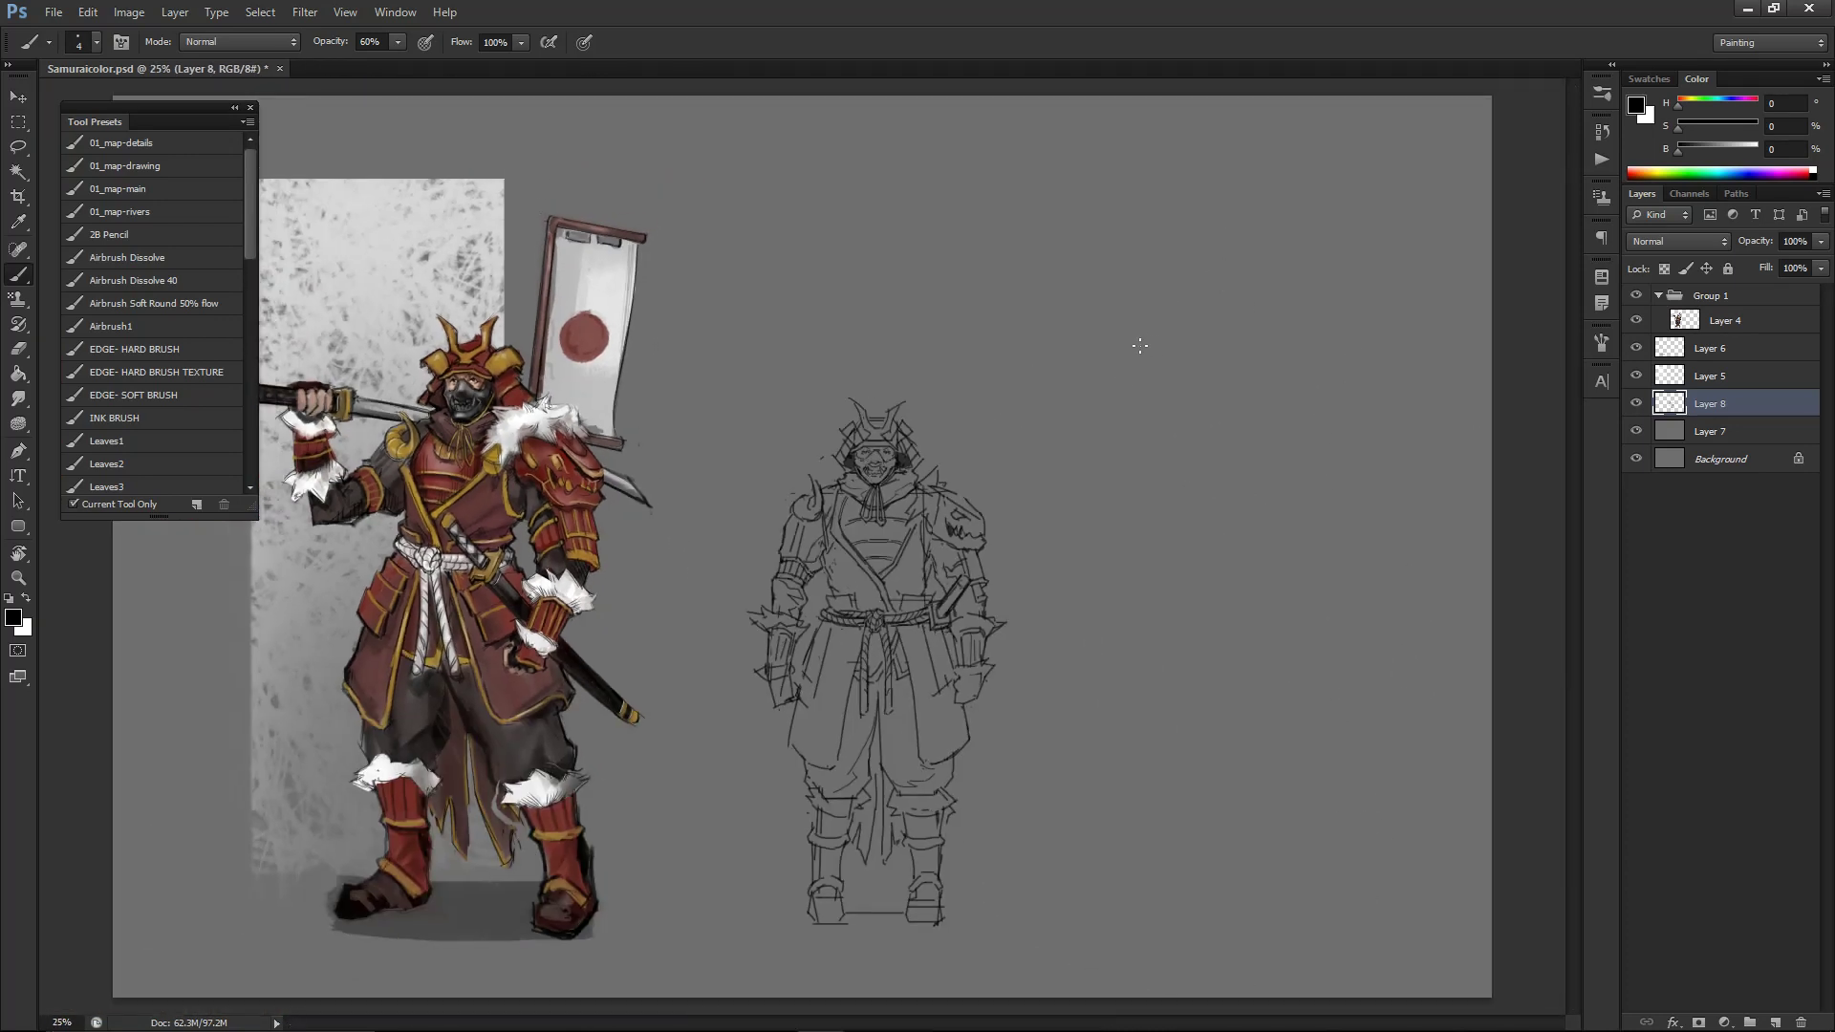
pyautogui.press('F2')
pyautogui.hotkey('ctrl', 'z')
pyautogui.hotkey('ctrl', 'z')
pyautogui.hotkey('ctrl', '+')
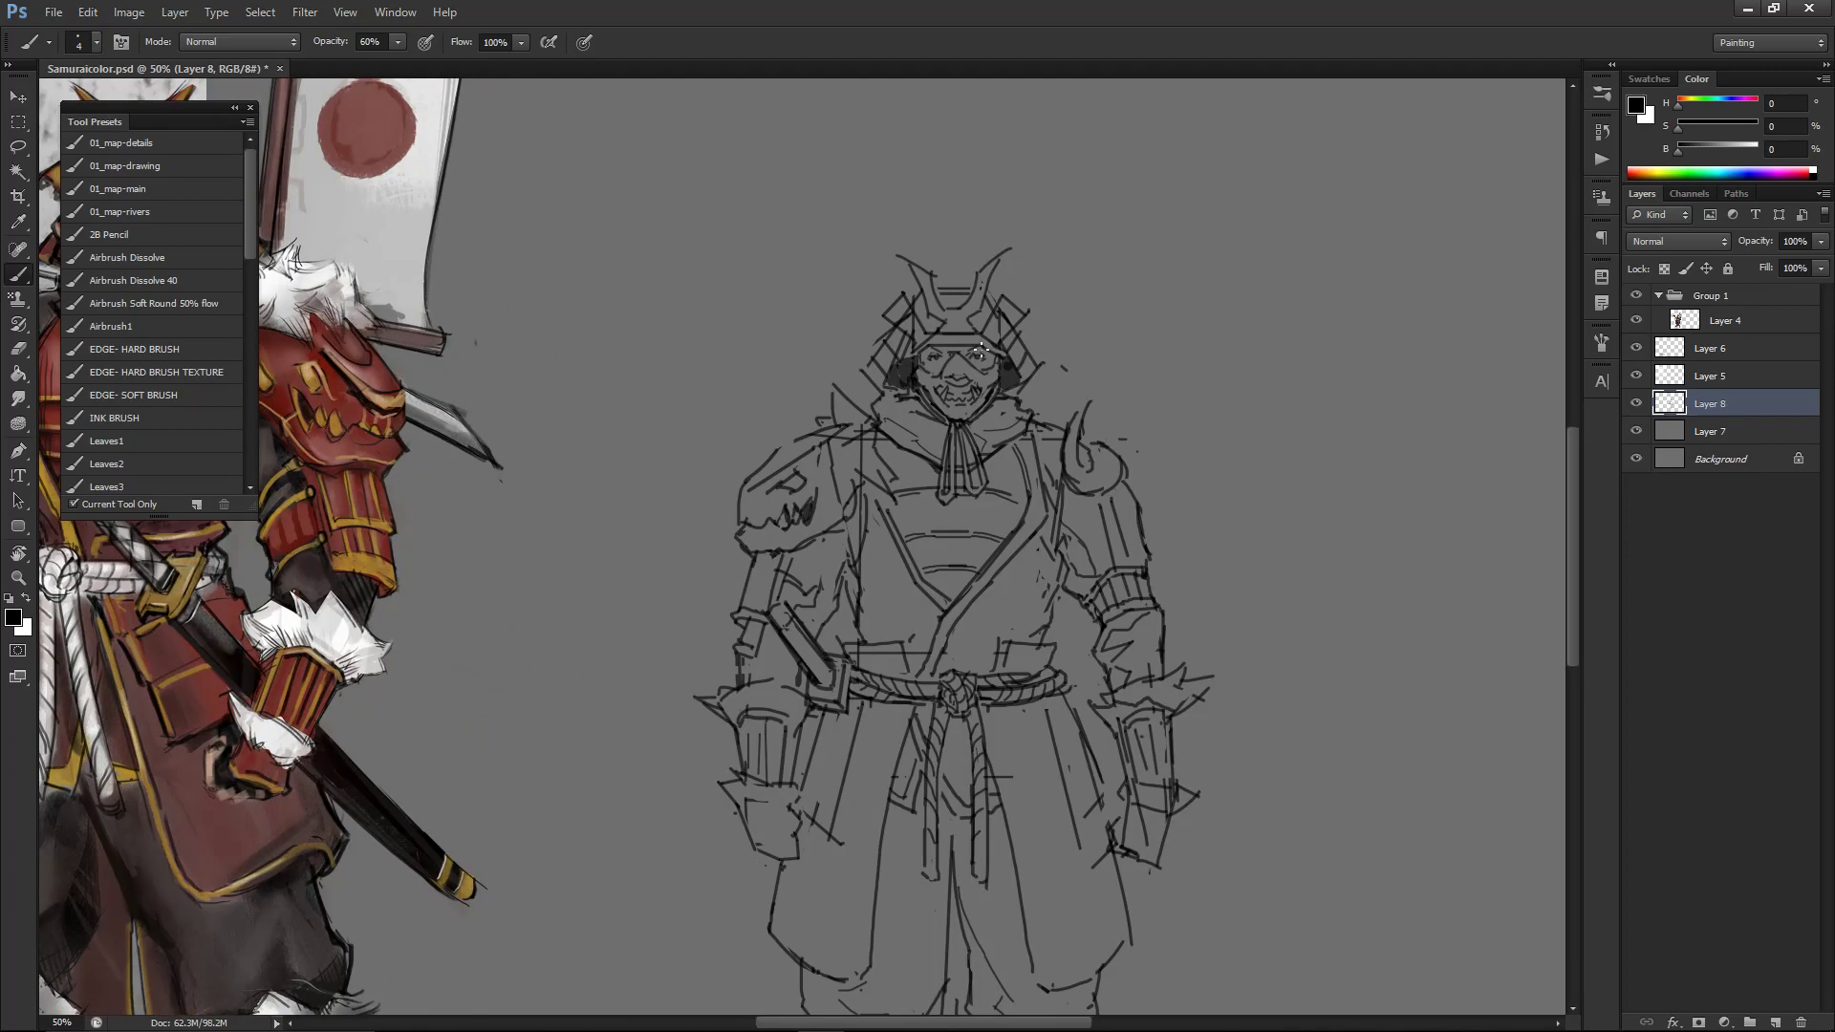
pyautogui.press('e')
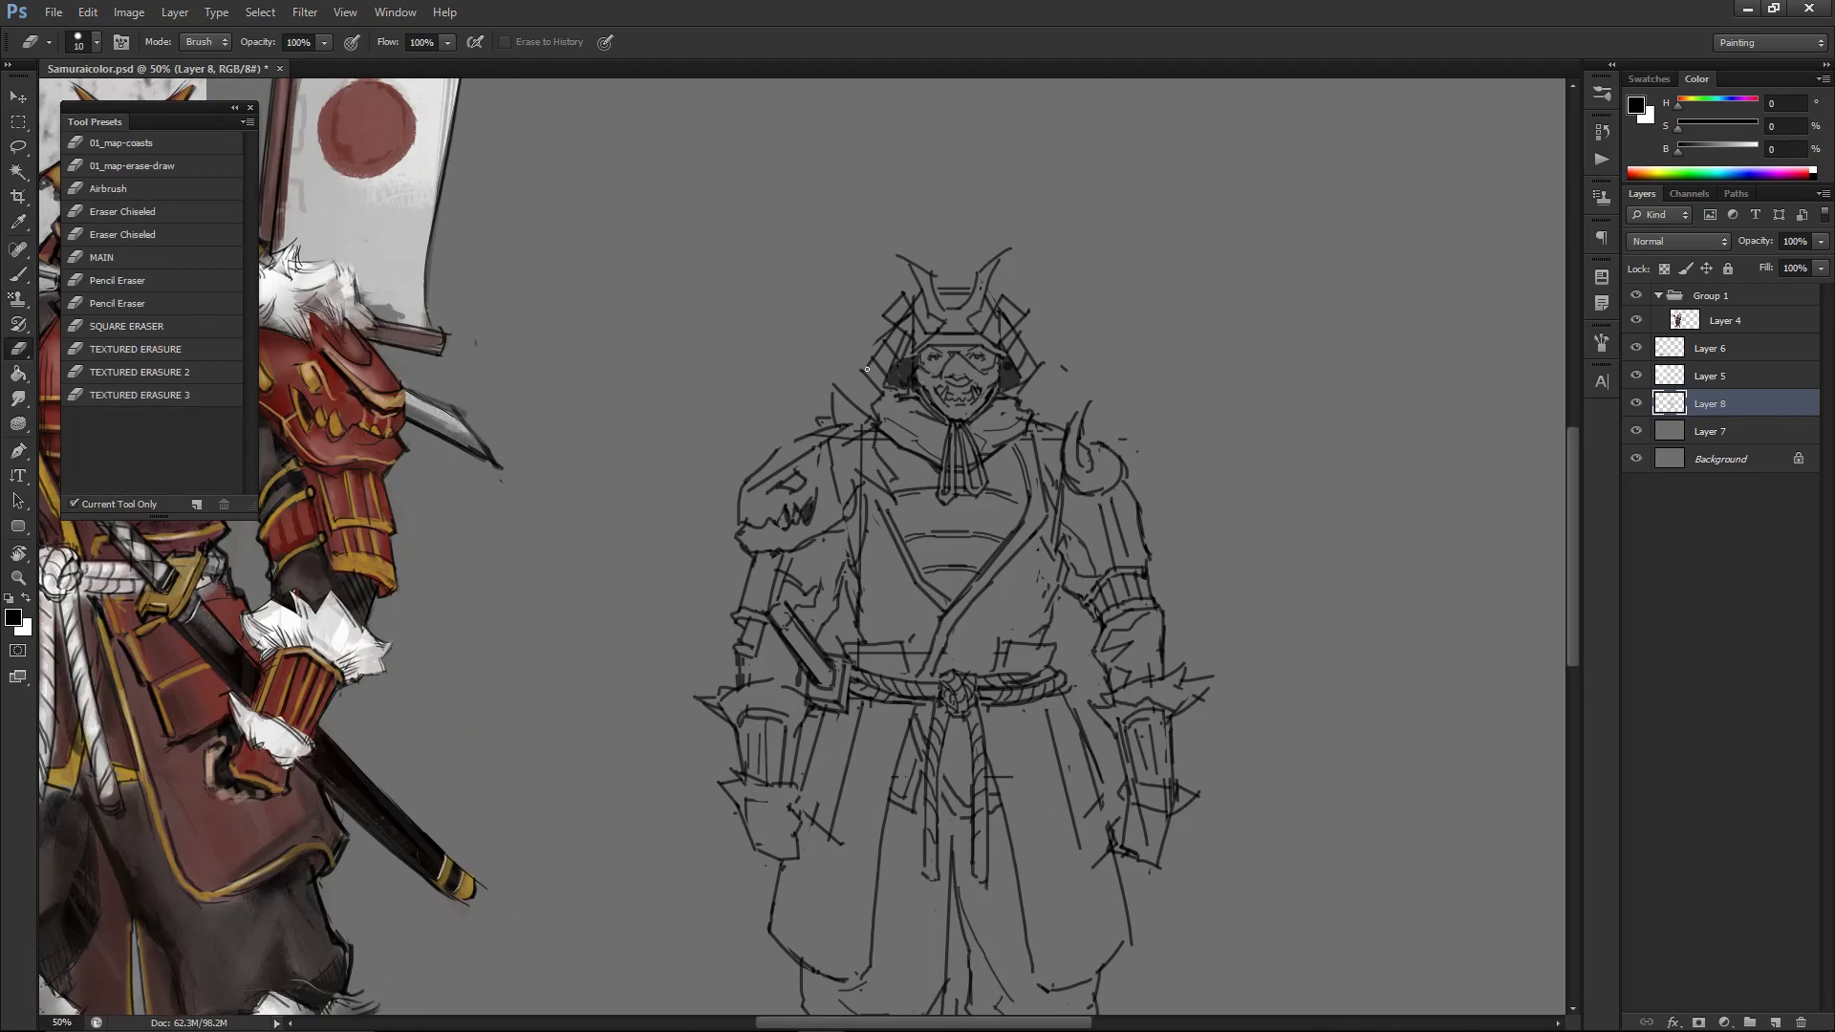
pyautogui.press('l')
pyautogui.moveTo(877, 266)
pyautogui.mouseDown()
pyautogui.moveTo(856, 347)
pyautogui.moveTo(871, 336)
pyautogui.mouseUp()
pyautogui.hotkey('ctrl', 'd')
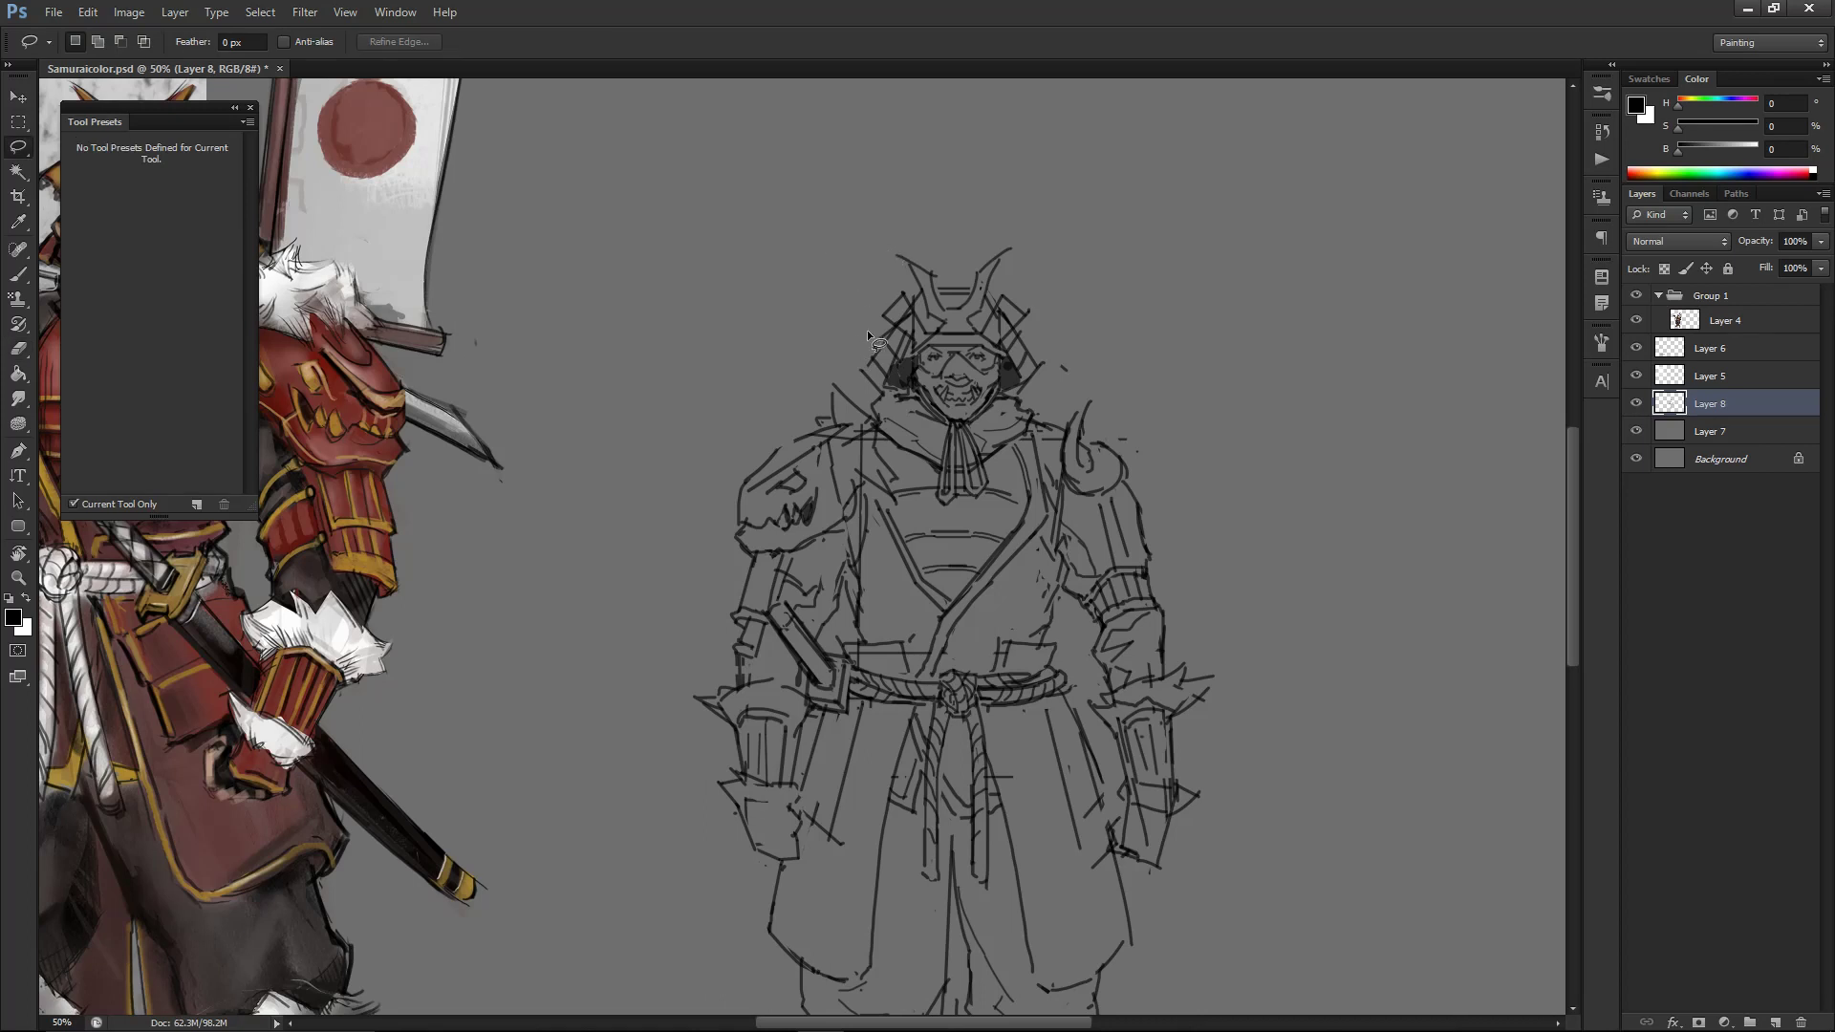
# - Enlarge the brush and redraw the outlines of the helmet's side flaps, erasing stray lines
pyautogui.press('e')
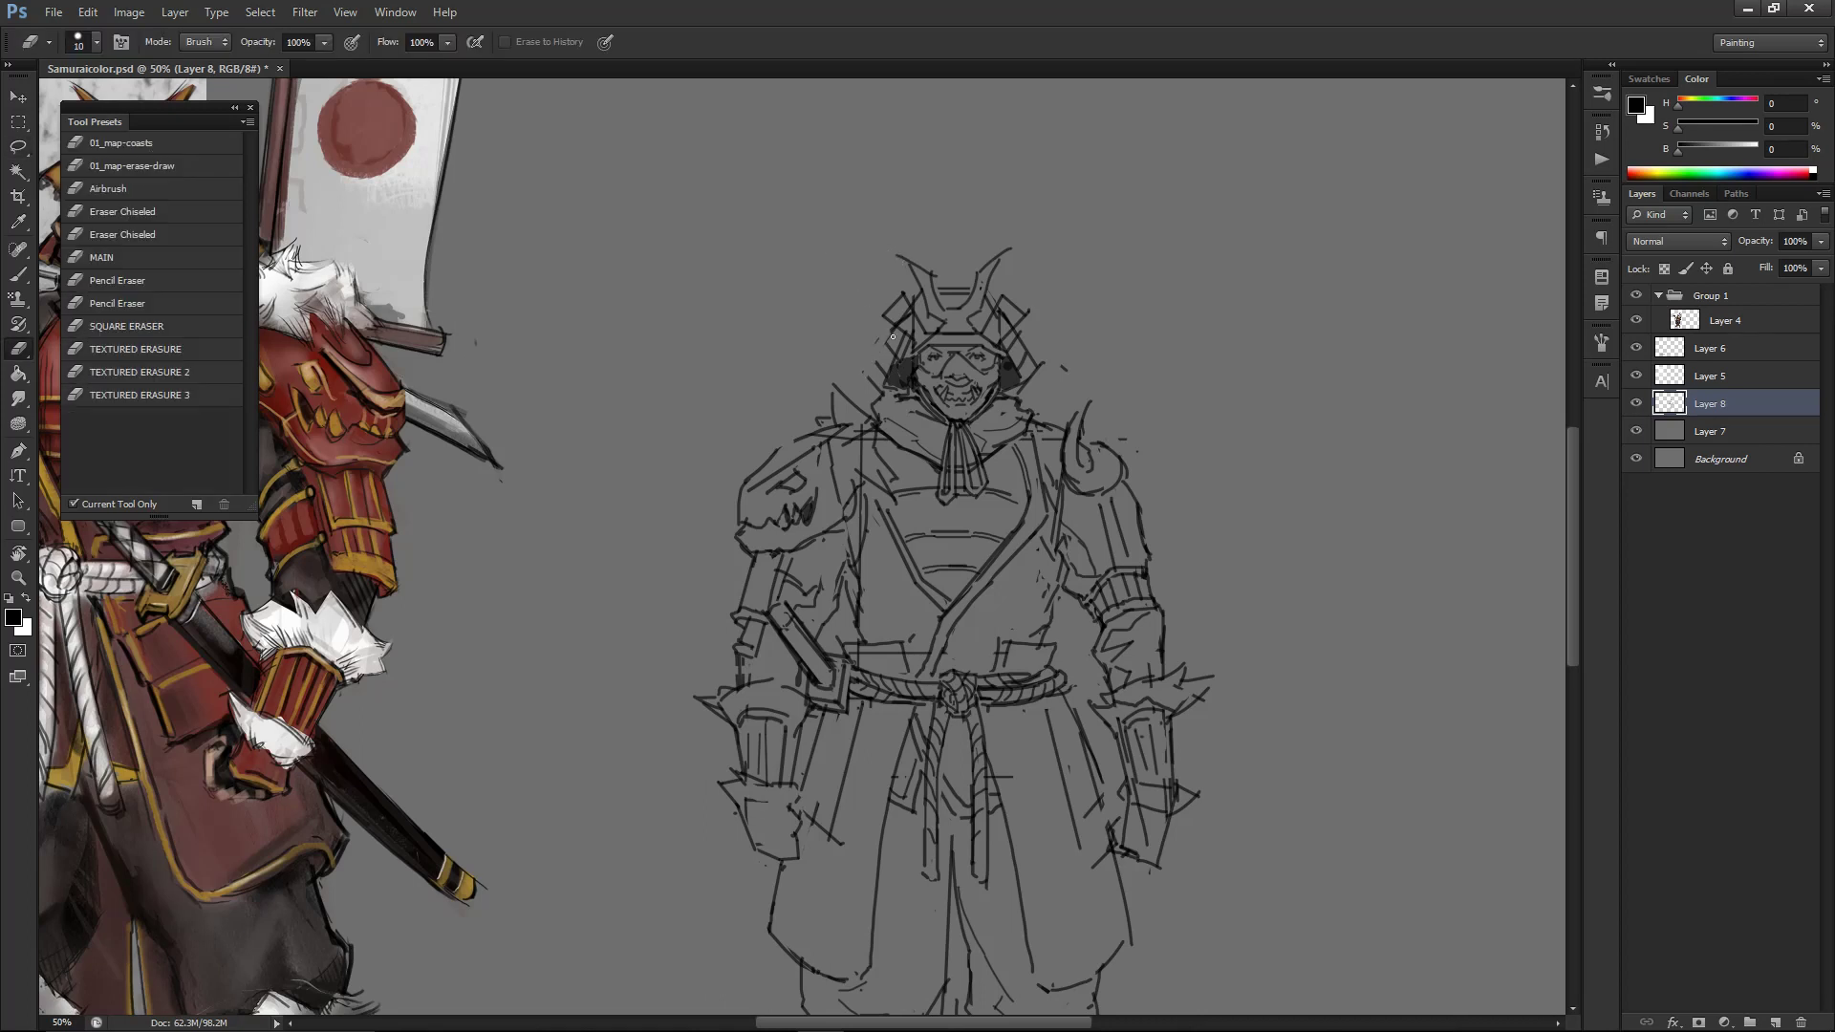
pyautogui.press('b')
pyautogui.press(']')
pyautogui.press(']')
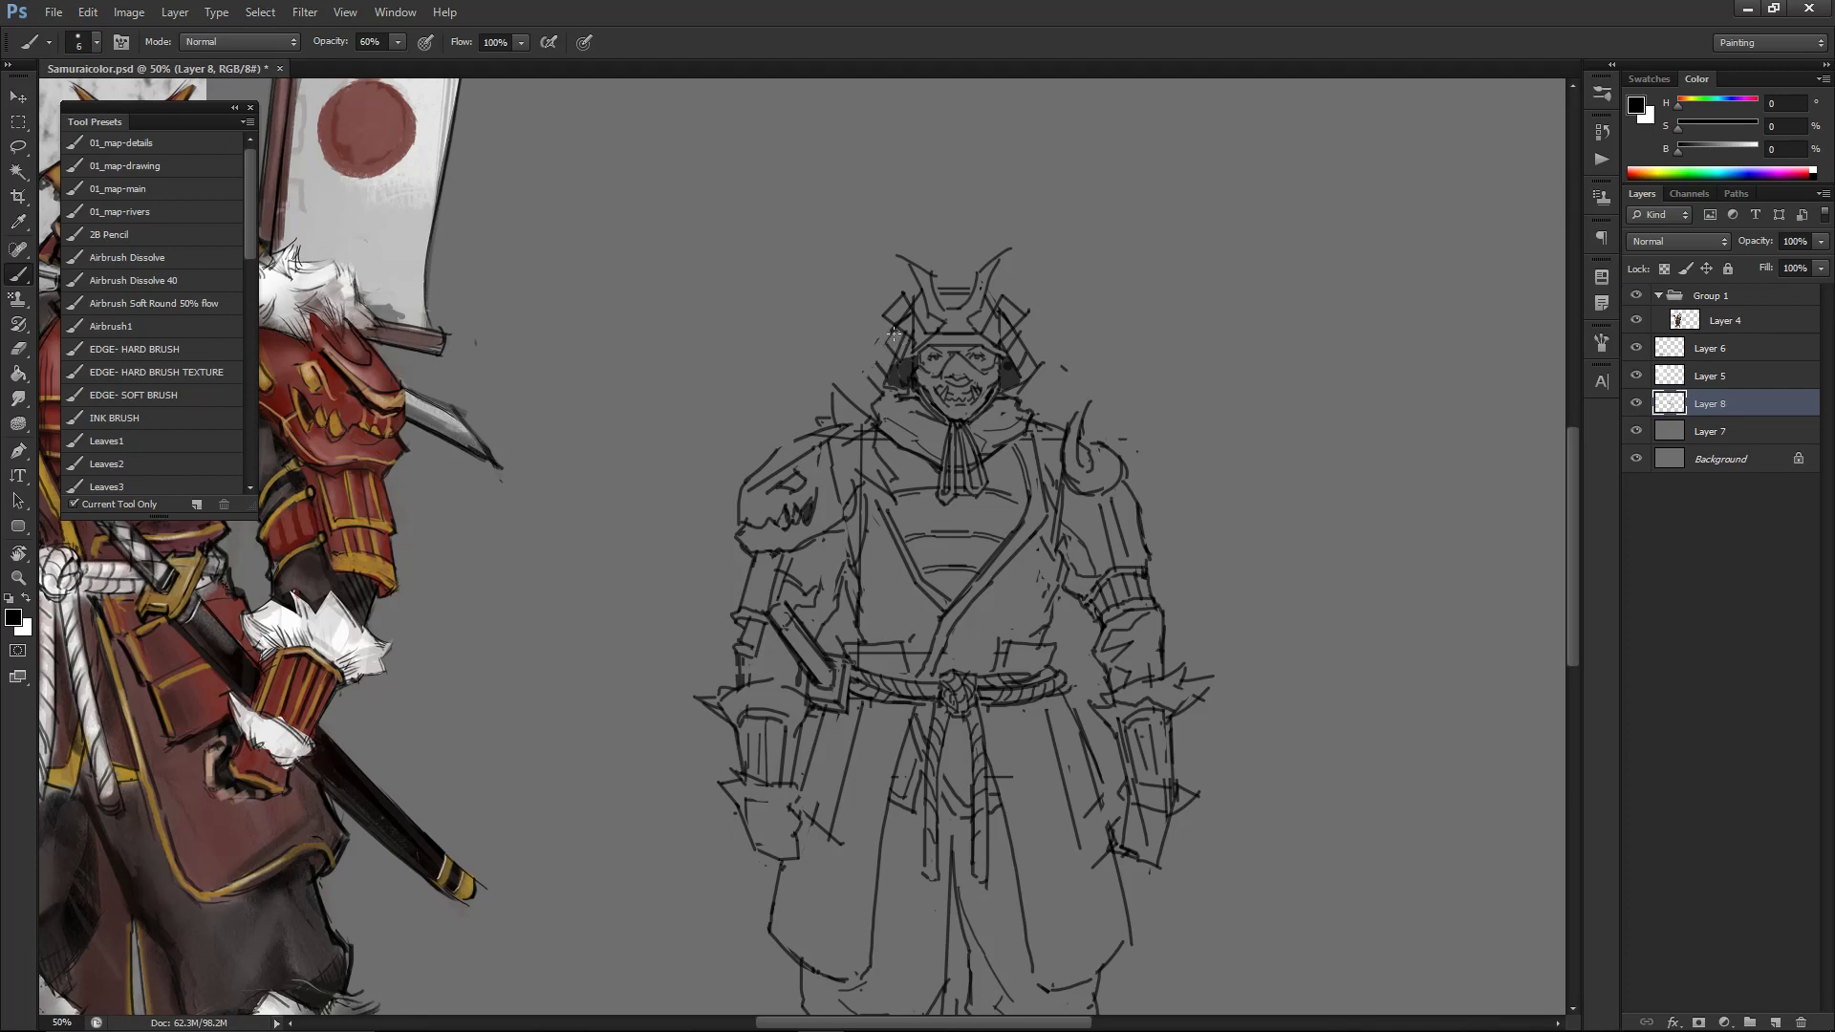
pyautogui.moveTo(865, 377); pyautogui.dragTo(892, 326)
pyautogui.press('e')
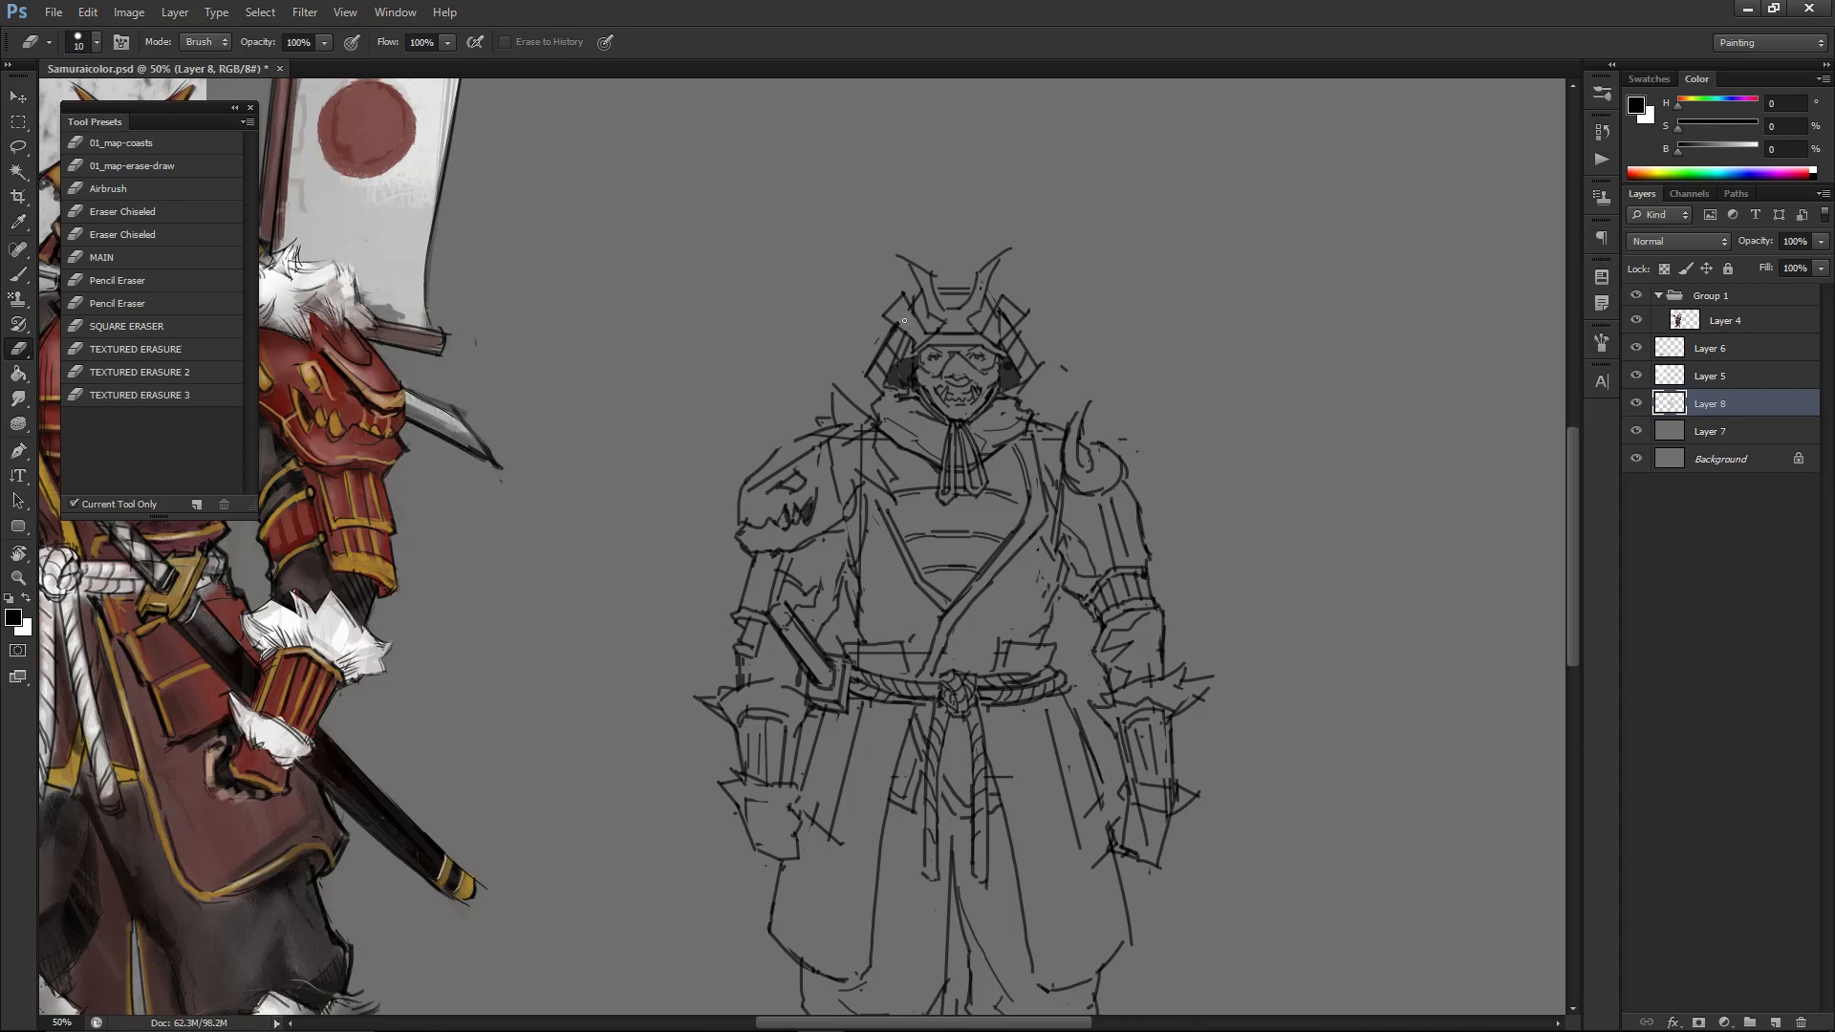
pyautogui.moveTo(1004, 313); pyautogui.dragTo(995, 323)
# - Select the head, helmet and collar tassels with the Lasso, adjust them using Free Transform, and deselect
pyautogui.press('l')
pyautogui.moveTo(933, 226)
pyautogui.mouseDown()
pyautogui.moveTo(858, 325)
pyautogui.moveTo(862, 377)
pyautogui.moveTo(912, 423)
pyautogui.mouseUp()
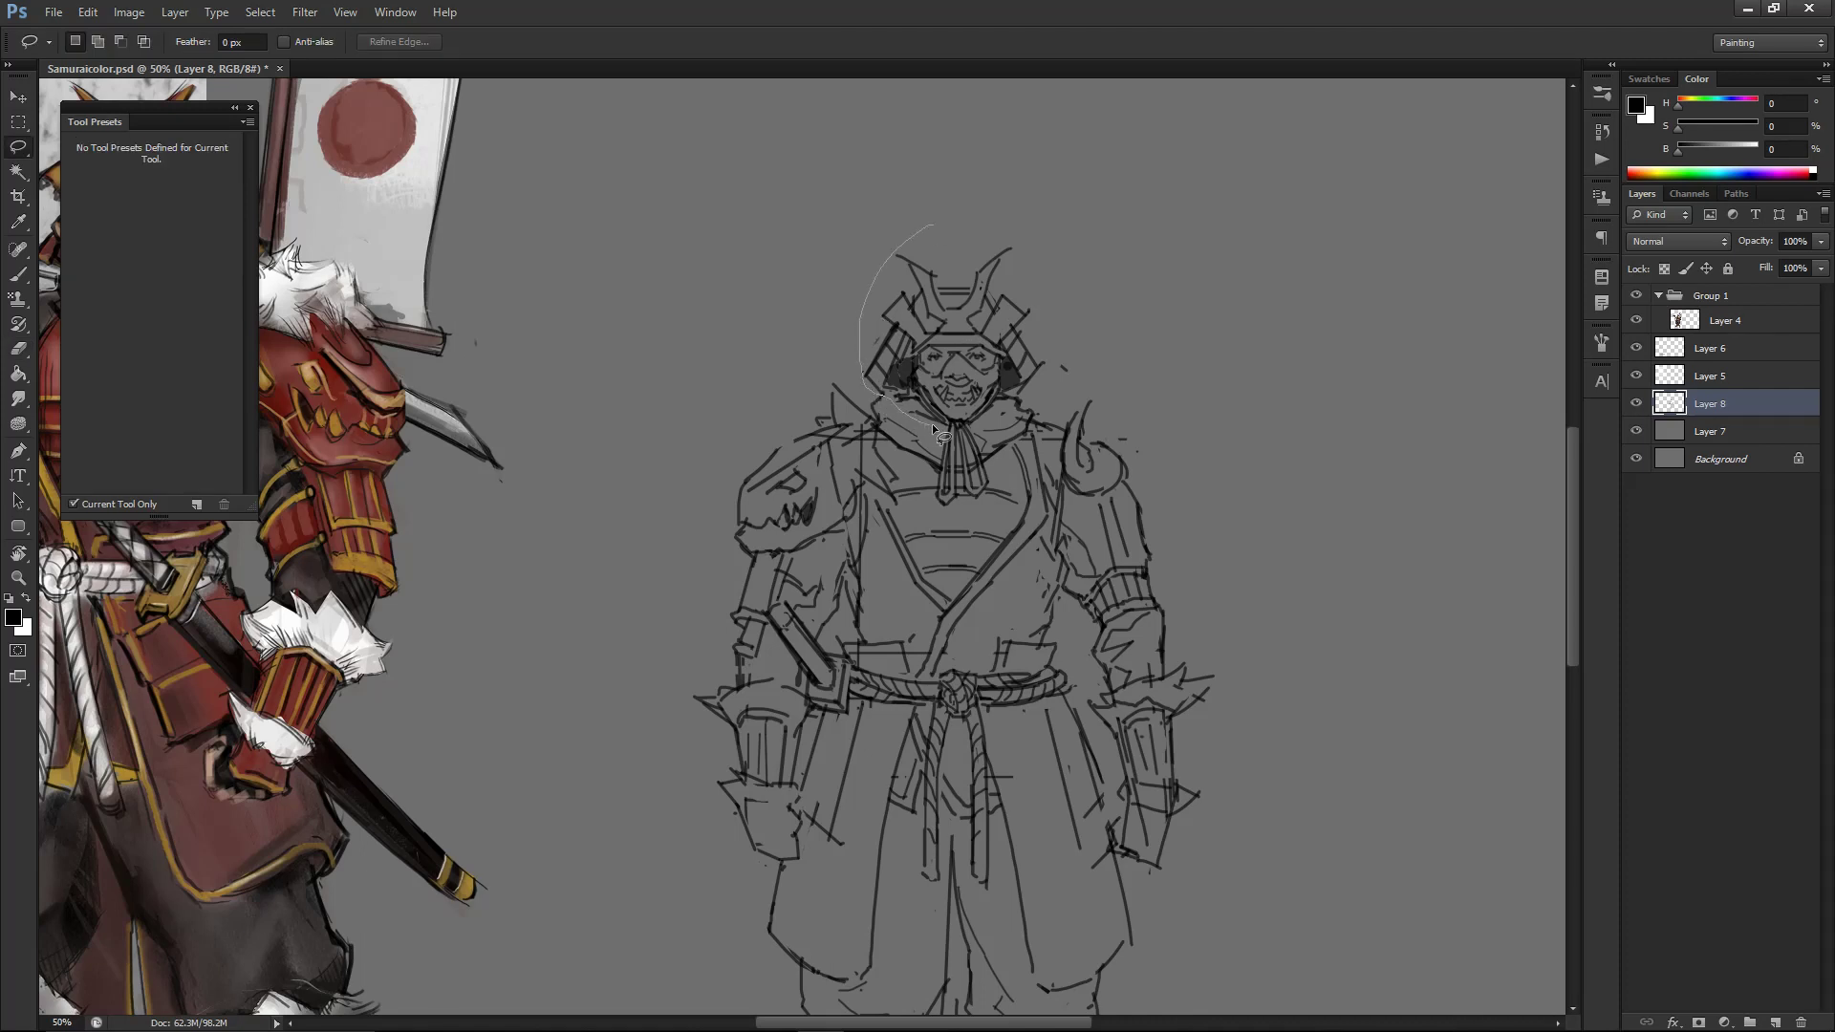
pyautogui.moveTo(934, 482)
pyautogui.mouseDown()
pyautogui.moveTo(946, 516)
pyautogui.moveTo(996, 478)
pyautogui.mouseUp()
pyautogui.moveTo(988, 461)
pyautogui.mouseDown()
pyautogui.moveTo(1004, 399)
pyautogui.moveTo(1037, 402)
pyautogui.moveTo(1059, 363)
pyautogui.moveTo(1030, 238)
pyautogui.moveTo(987, 201)
pyautogui.mouseUp()
pyautogui.hotkey('ctrl', 't')
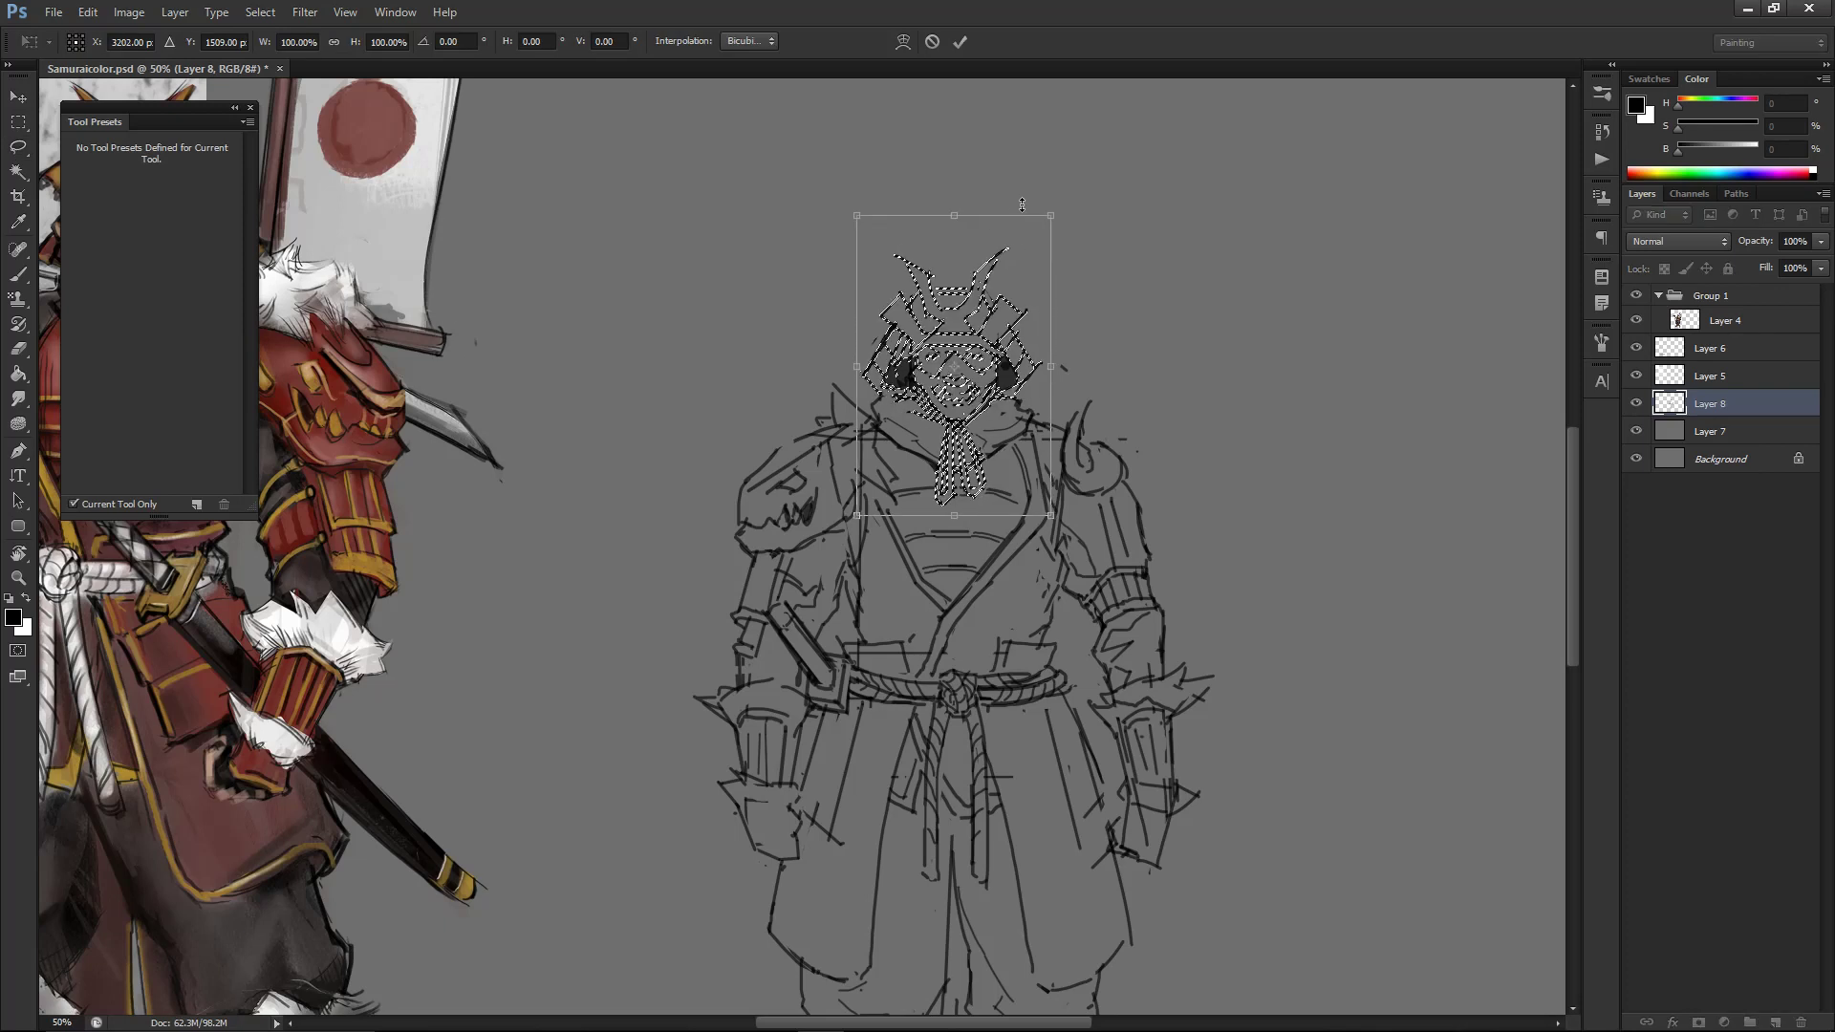
pyautogui.press('Return')
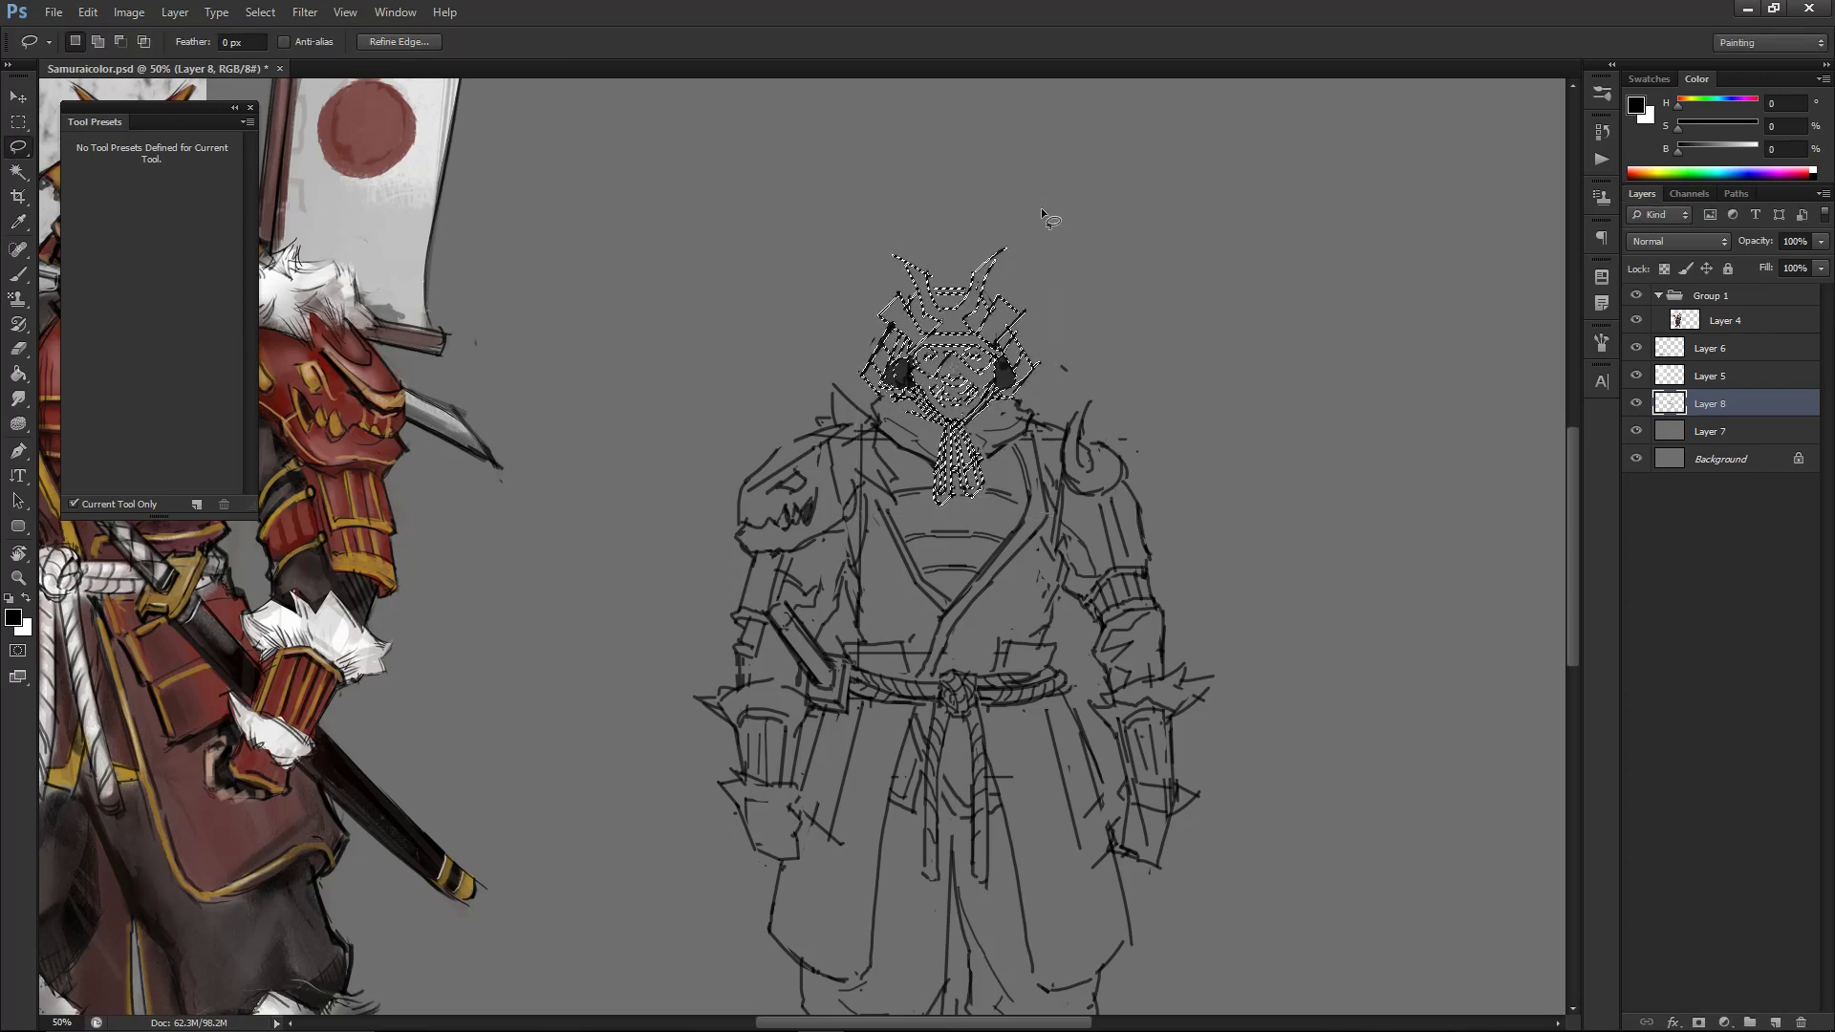
pyautogui.hotkey('ctrl', 'd')
pyautogui.hotkey('ctrl', '-')
pyautogui.hotkey('ctrl', '-')
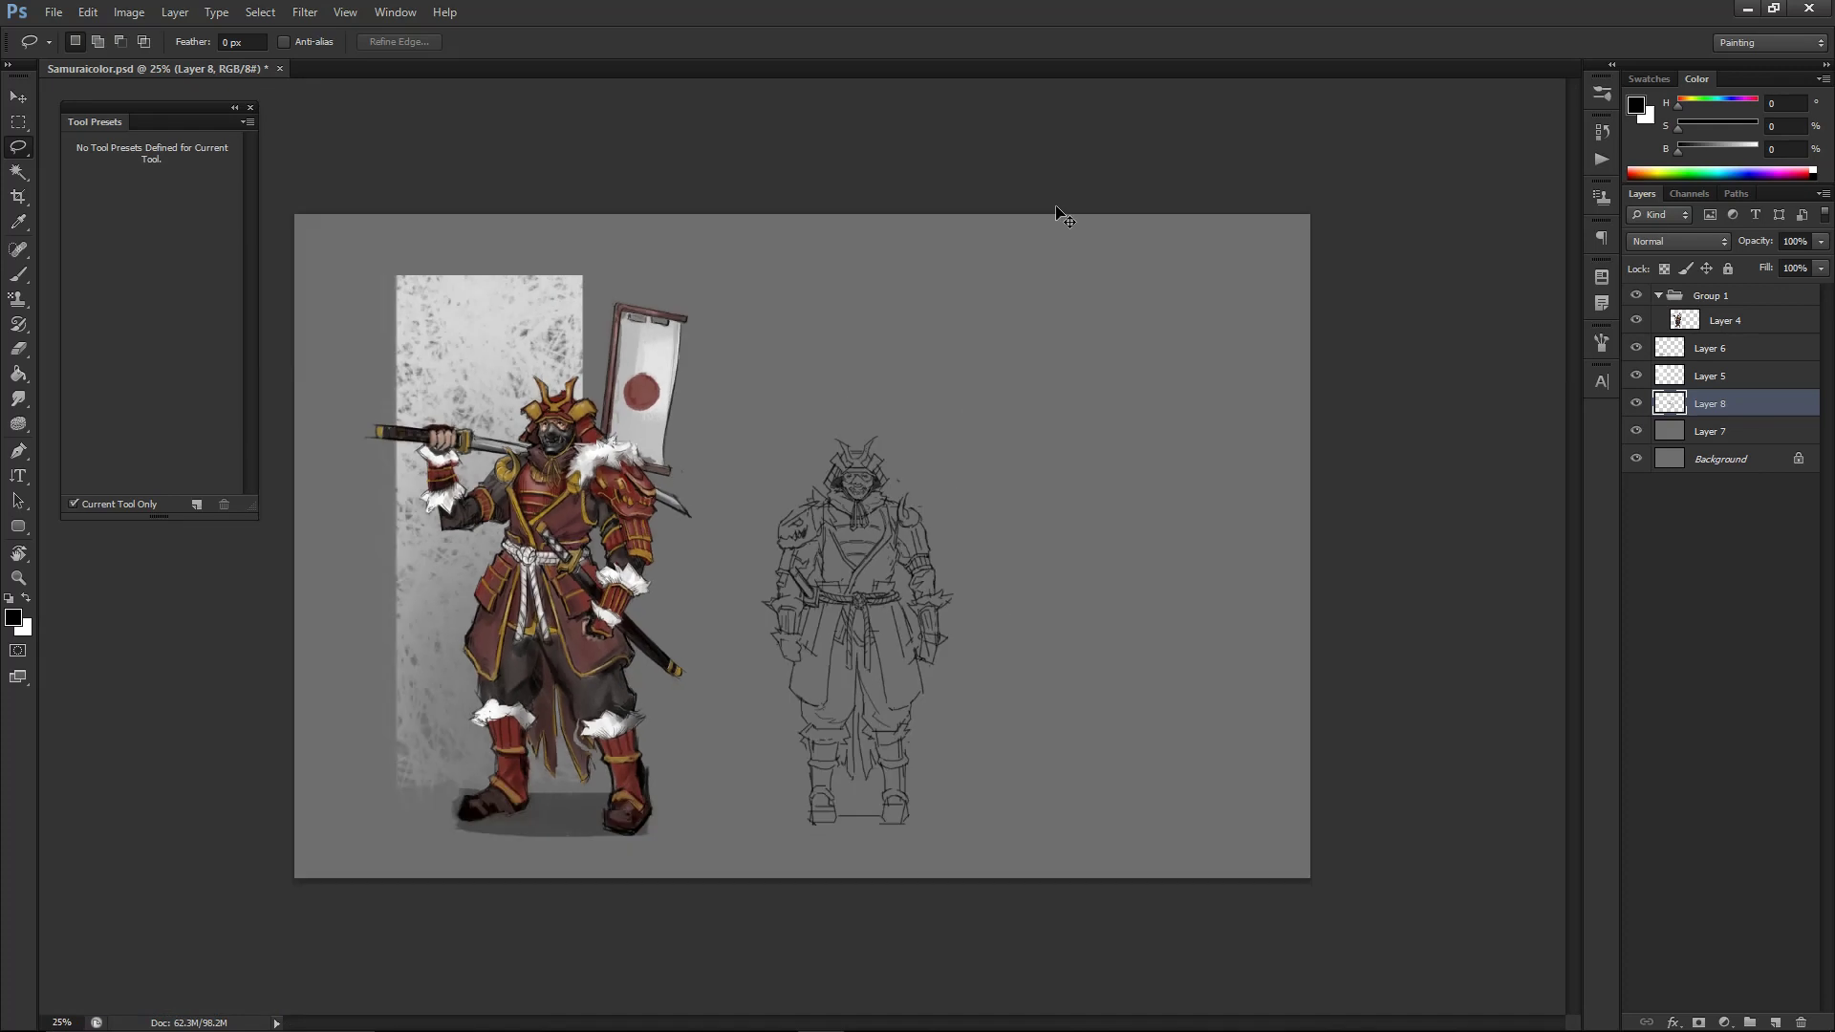
pyautogui.hotkey('ctrl', '-')
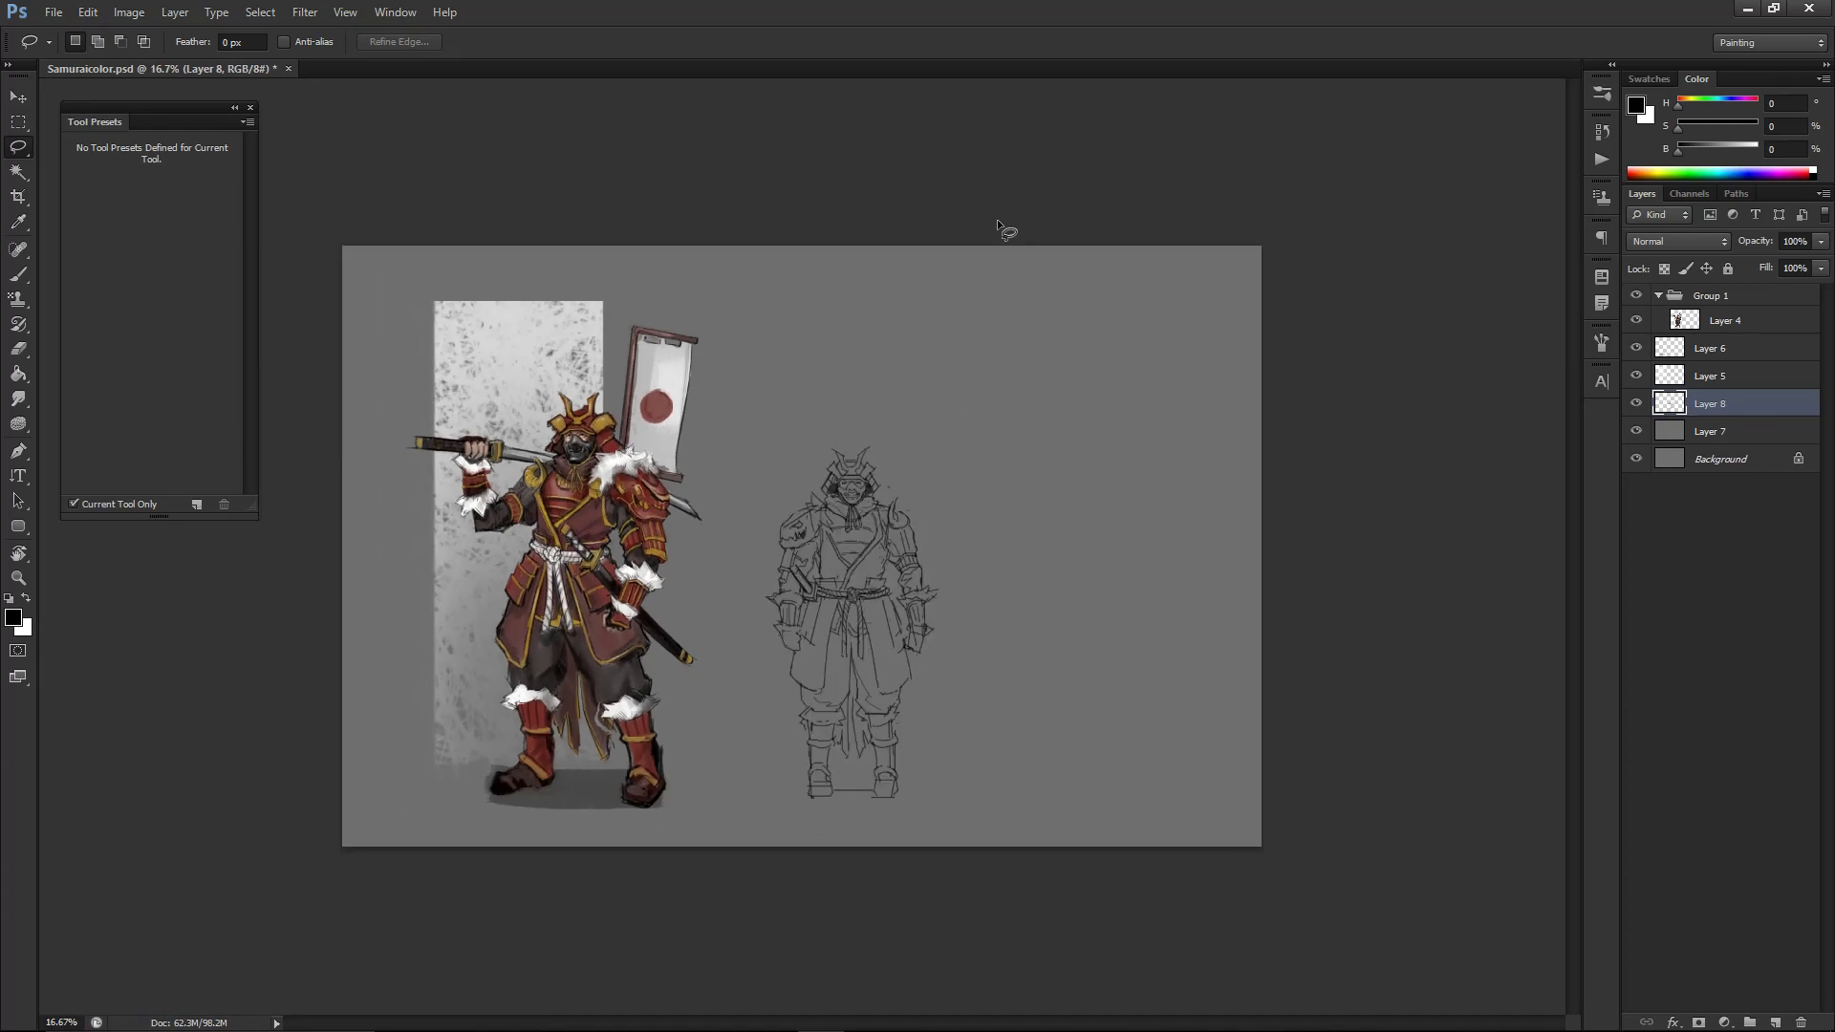
# - Rework the teeth and jaw of the skull-shaped shoulder guard, erasing the old lines
pyautogui.hotkey('ctrl', '+')
pyautogui.hotkey('ctrl', '+')
pyautogui.hotkey('ctrl', '+')
pyautogui.moveTo(821, 422)
pyautogui.mouseDown()
pyautogui.moveTo(976, 428)
pyautogui.moveTo(776, 421)
pyautogui.mouseUp()
pyautogui.press('b')
pyautogui.press('e')
pyautogui.press('b')
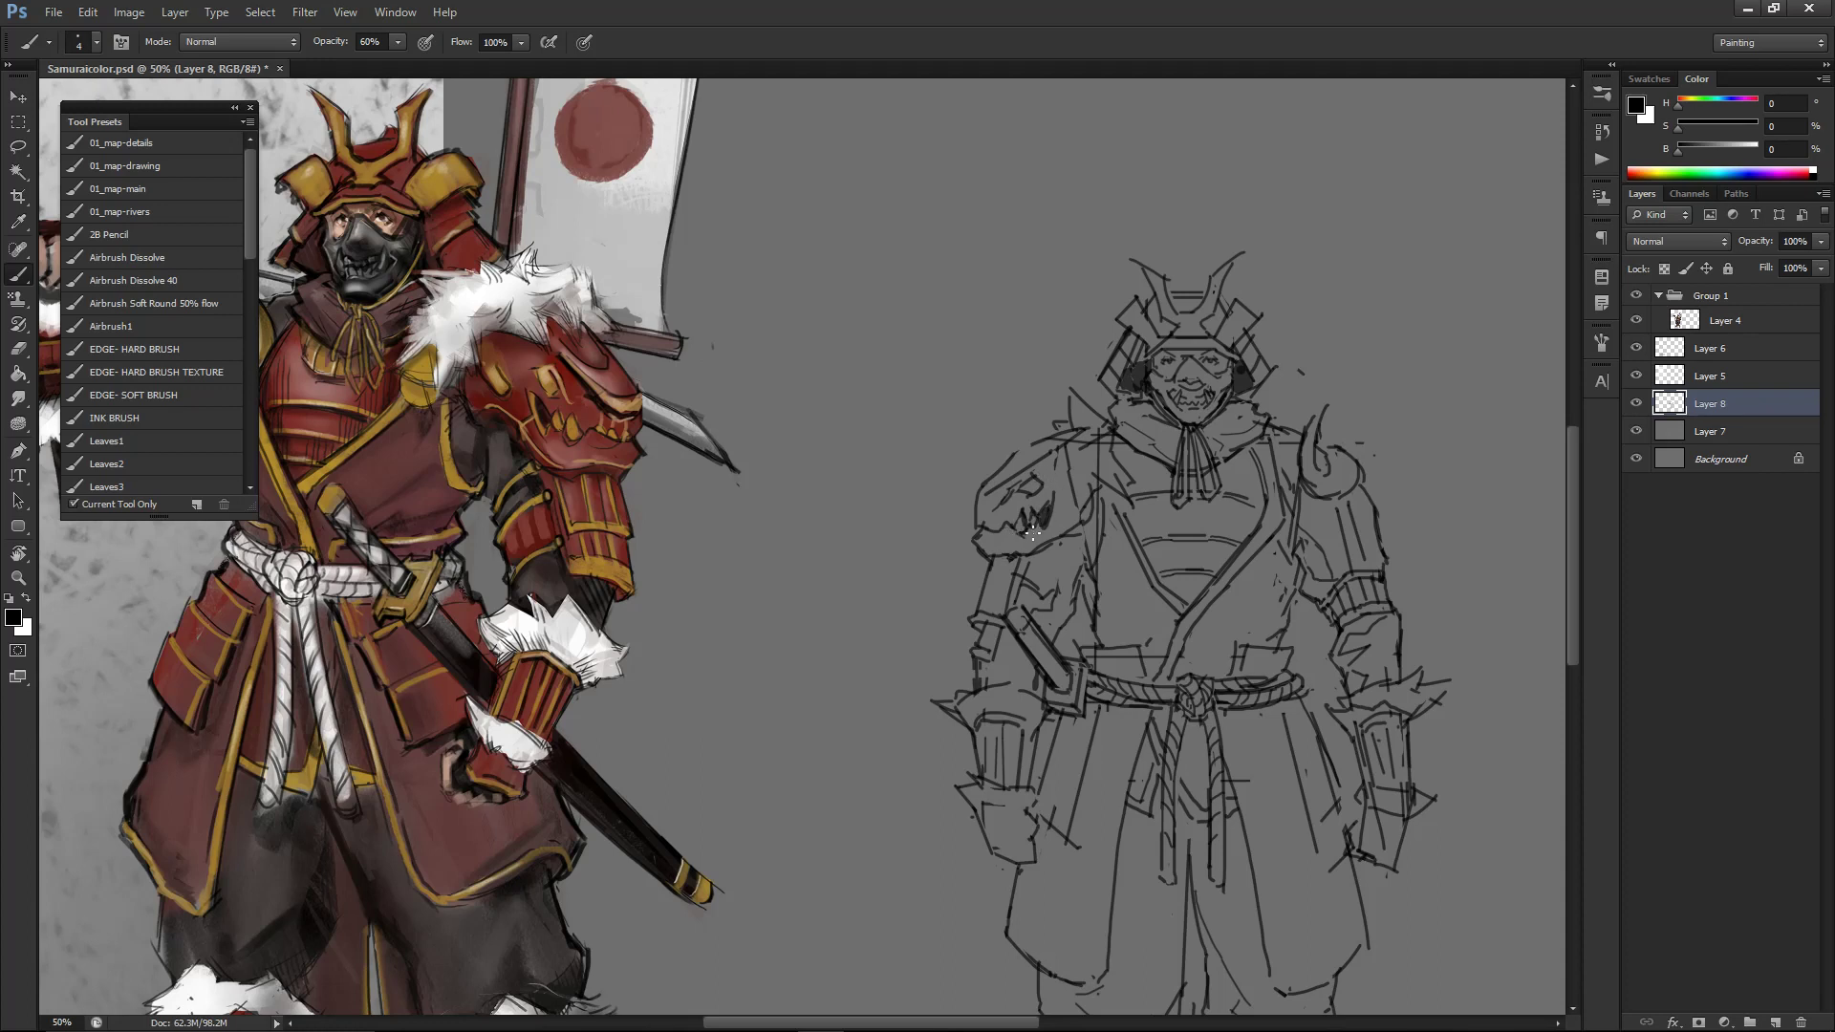
pyautogui.moveTo(1036, 527); pyautogui.dragTo(1029, 539)
pyautogui.press('e')
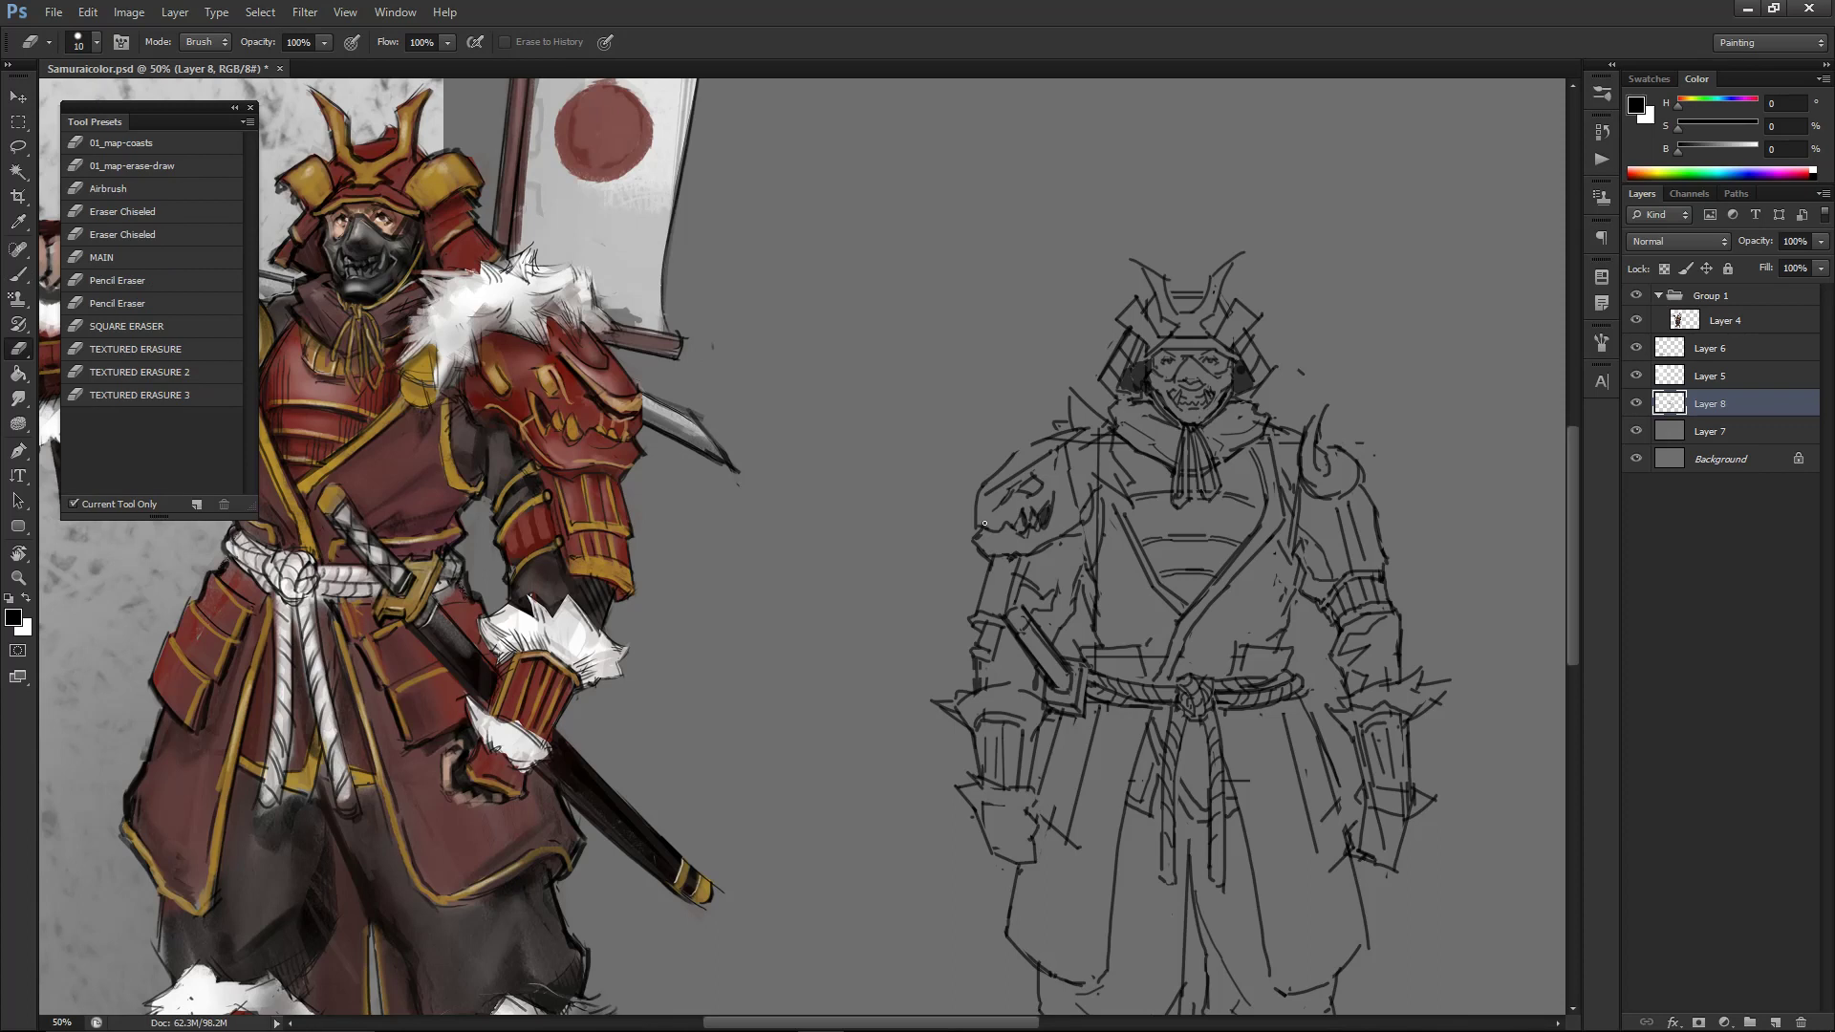
pyautogui.press('b')
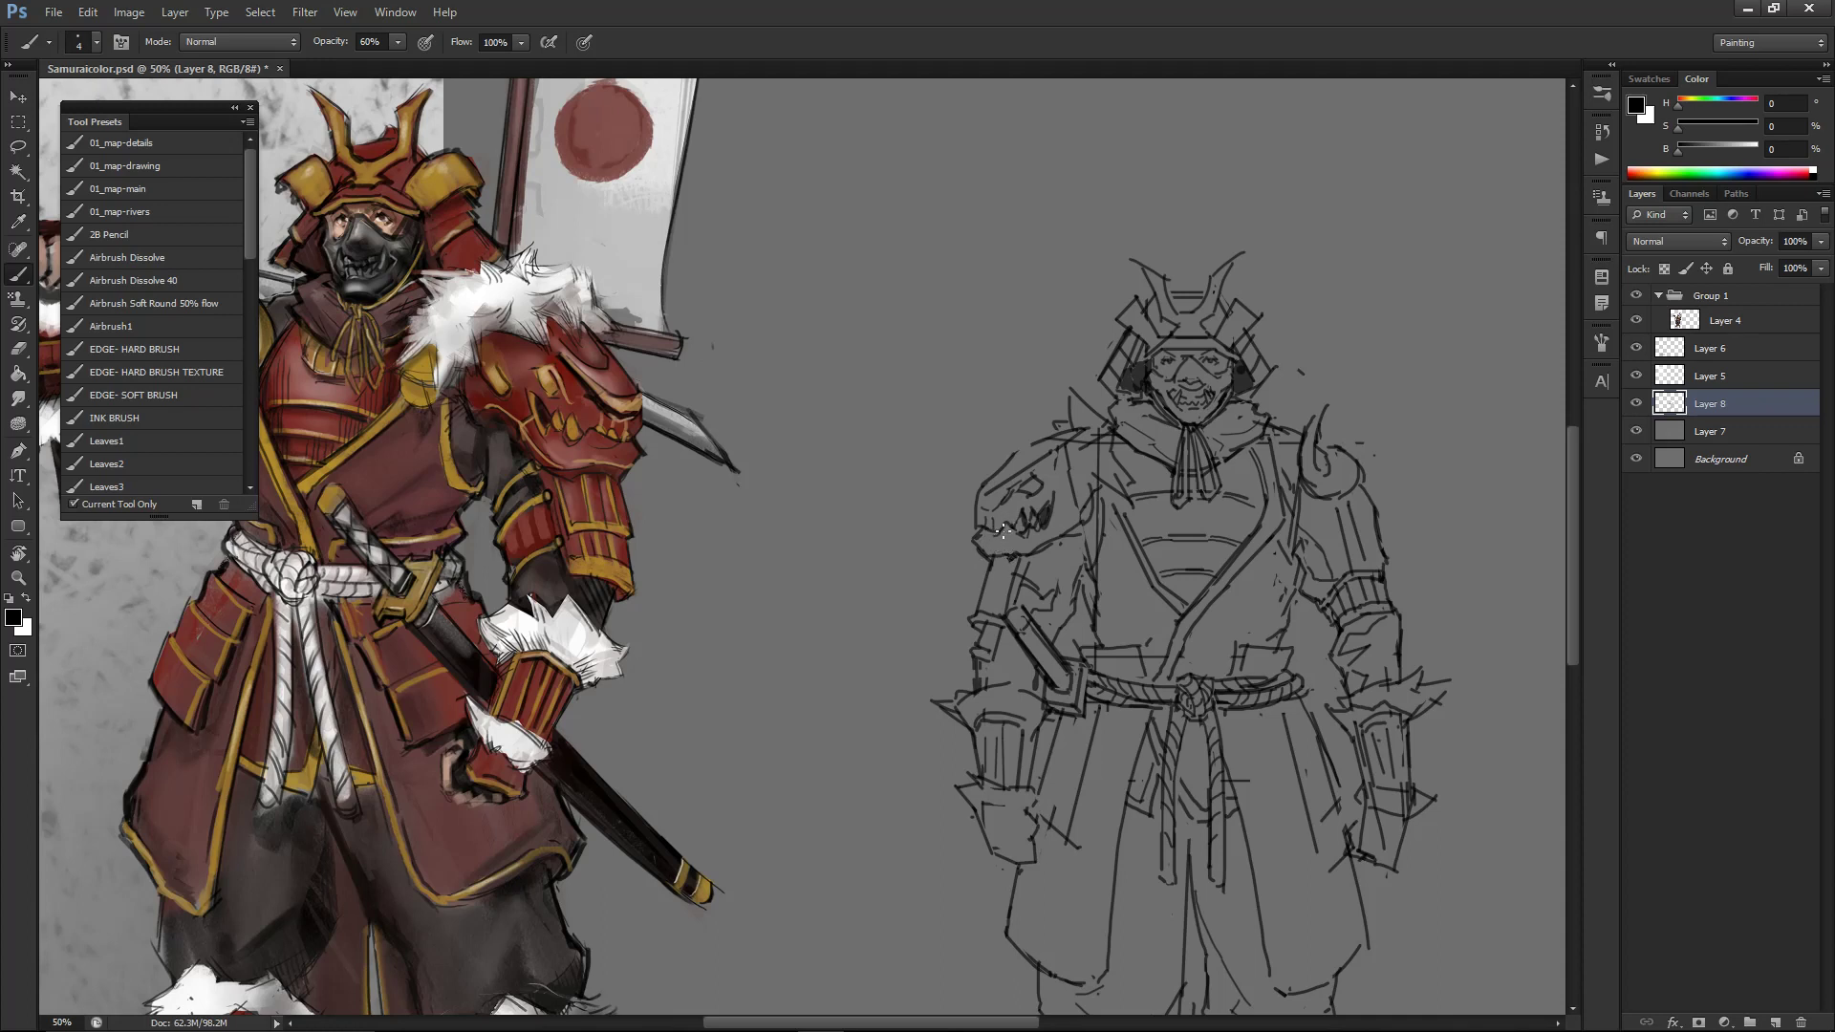
# - Reduce the eraser size, clean up the shoulder skull's mouth and redraw its teeth details
pyautogui.press('e')
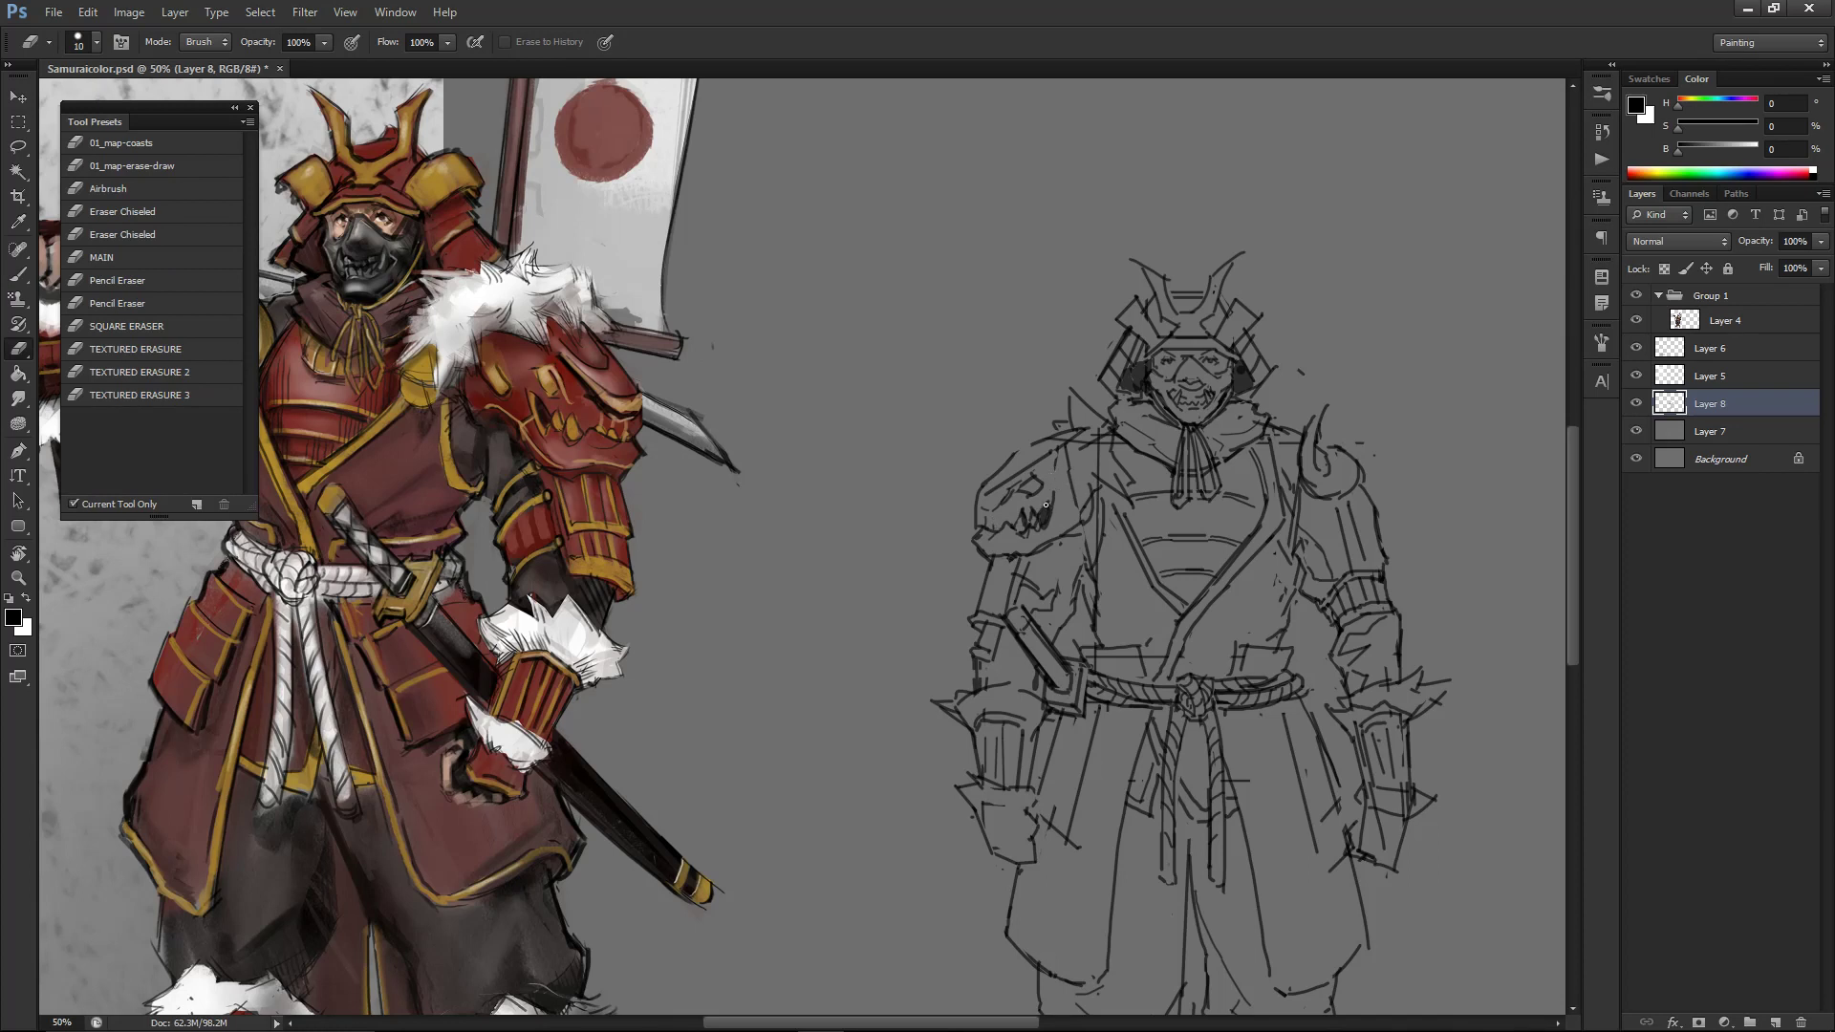
pyautogui.press('[')
pyautogui.press('[')
pyautogui.press('b')
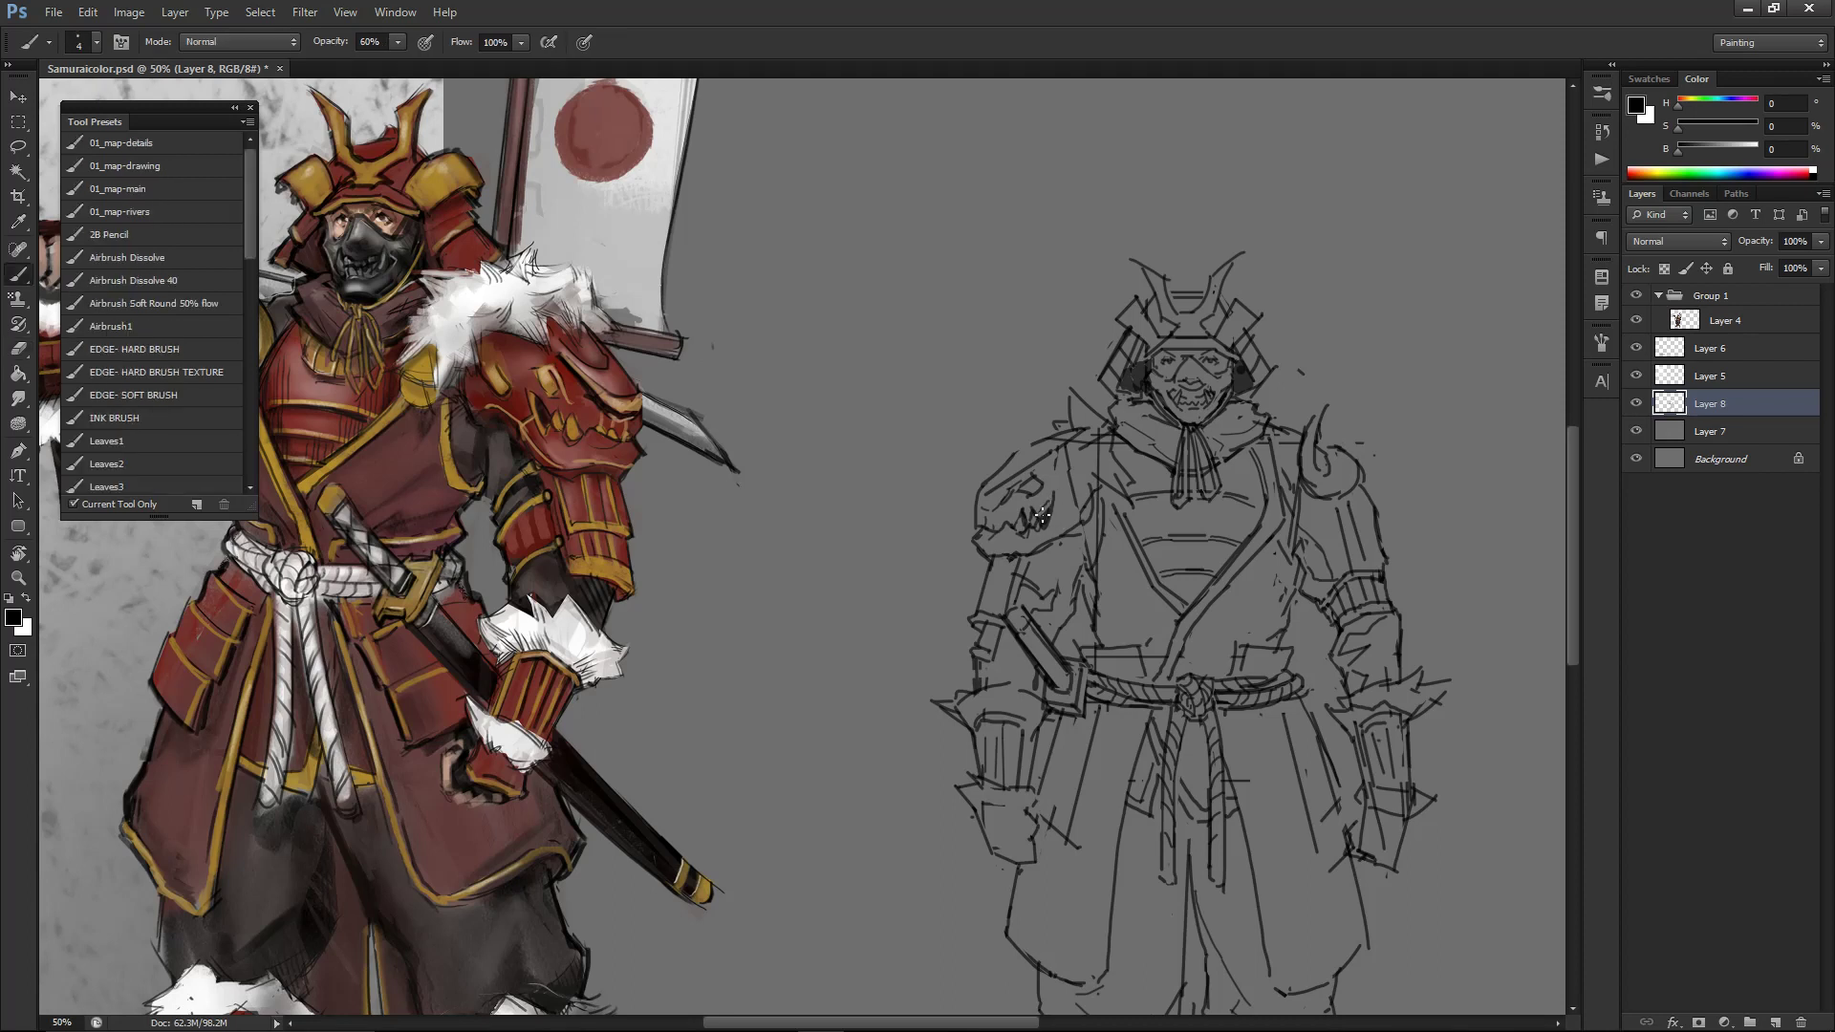
pyautogui.hotkey('ctrl', '-')
pyautogui.hotkey('ctrl', '-')
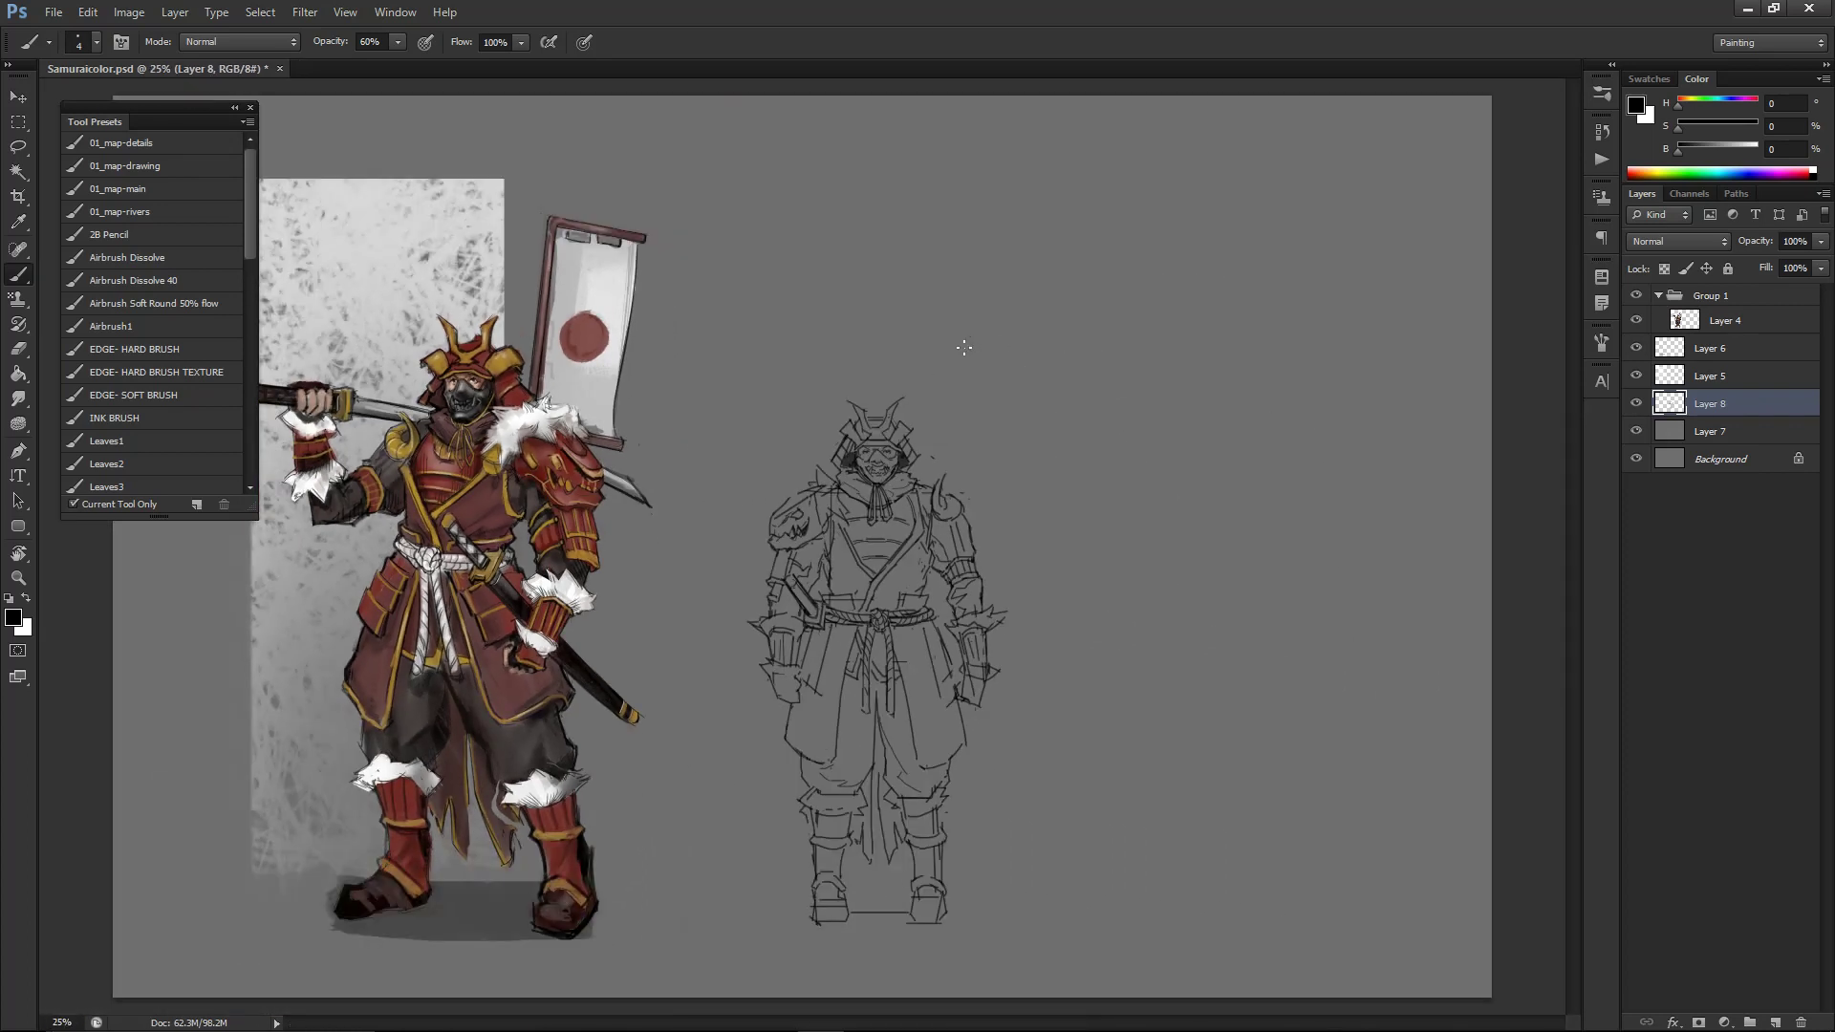
pyautogui.hotkey('ctrl', '+')
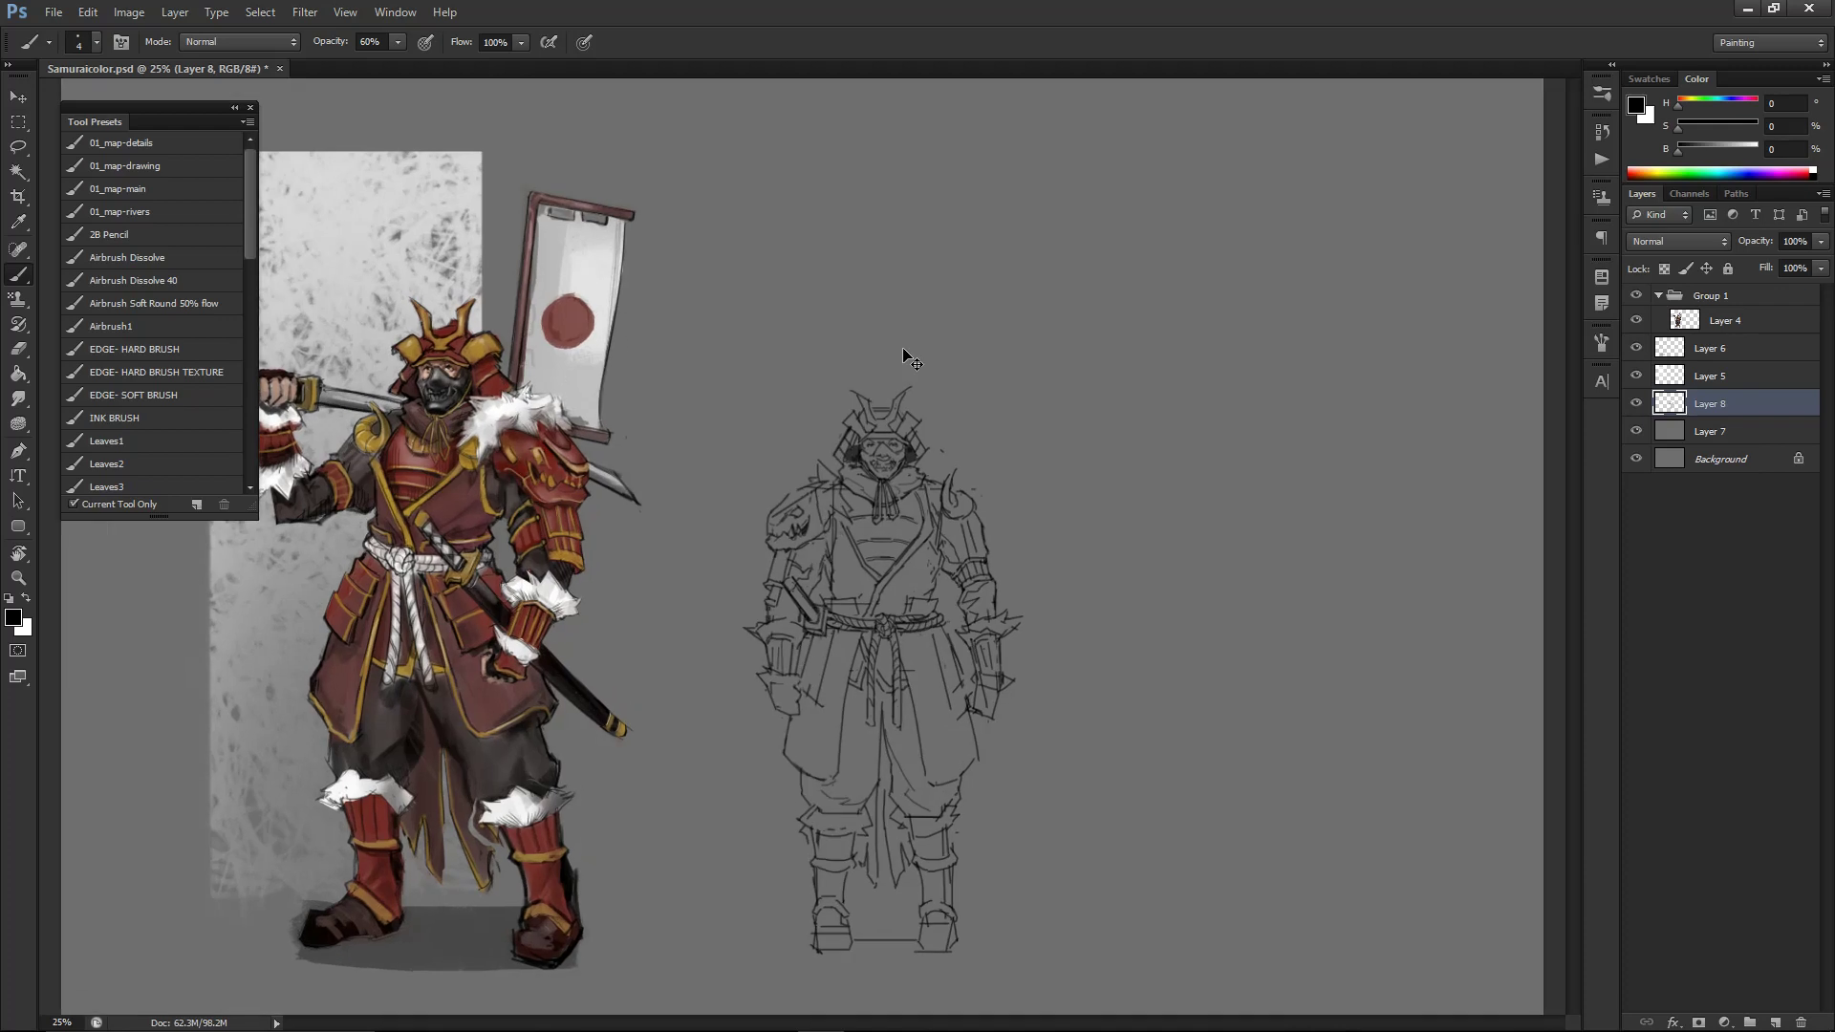
# - Enlarge the eraser and clear stray lines between the skull shoulder guard and the chest, redrawing the edge
pyautogui.press('e')
pyautogui.press(']')
pyautogui.press(']')
pyautogui.press(']')
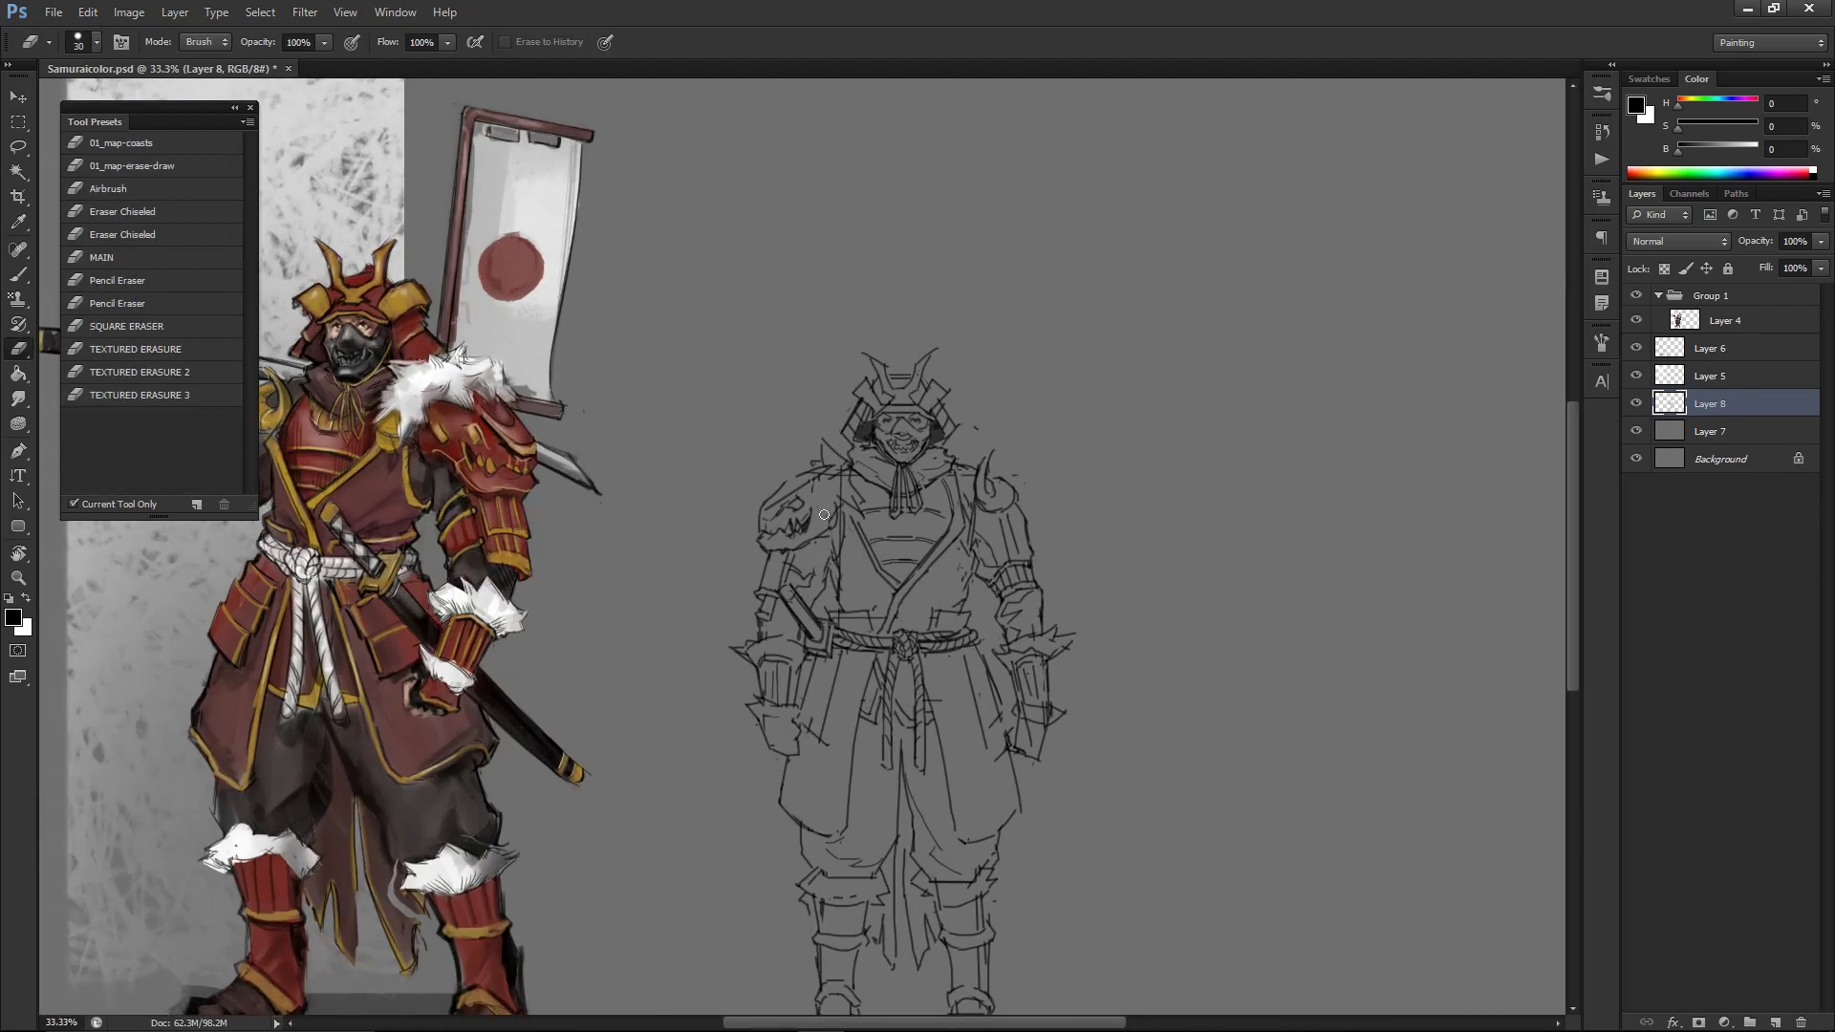
pyautogui.press(']')
pyautogui.press('b')
pyautogui.press('e')
pyautogui.press('b')
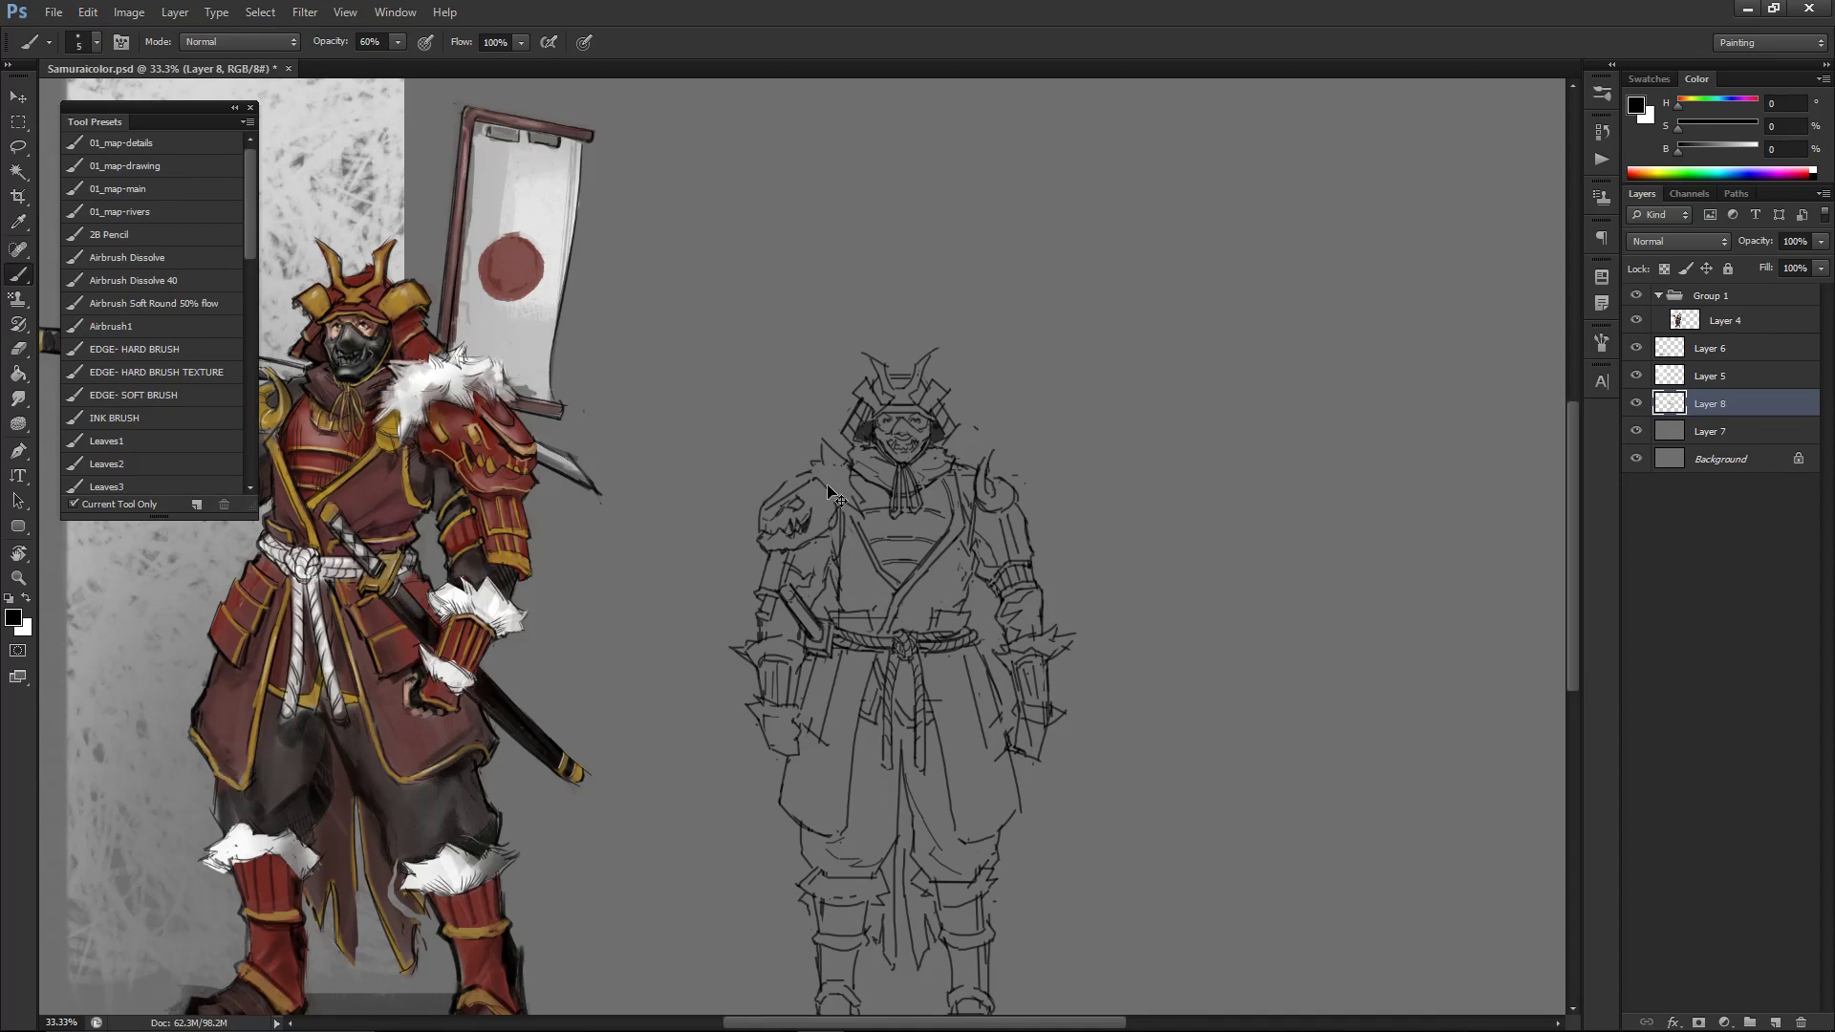
# - Erase and redraw the fur edge running from the skull shoulder guard down along the chest opening
pyautogui.press('e')
pyautogui.moveTo(817, 477); pyautogui.dragTo(812, 465)
pyautogui.press('b')
pyautogui.press('e')
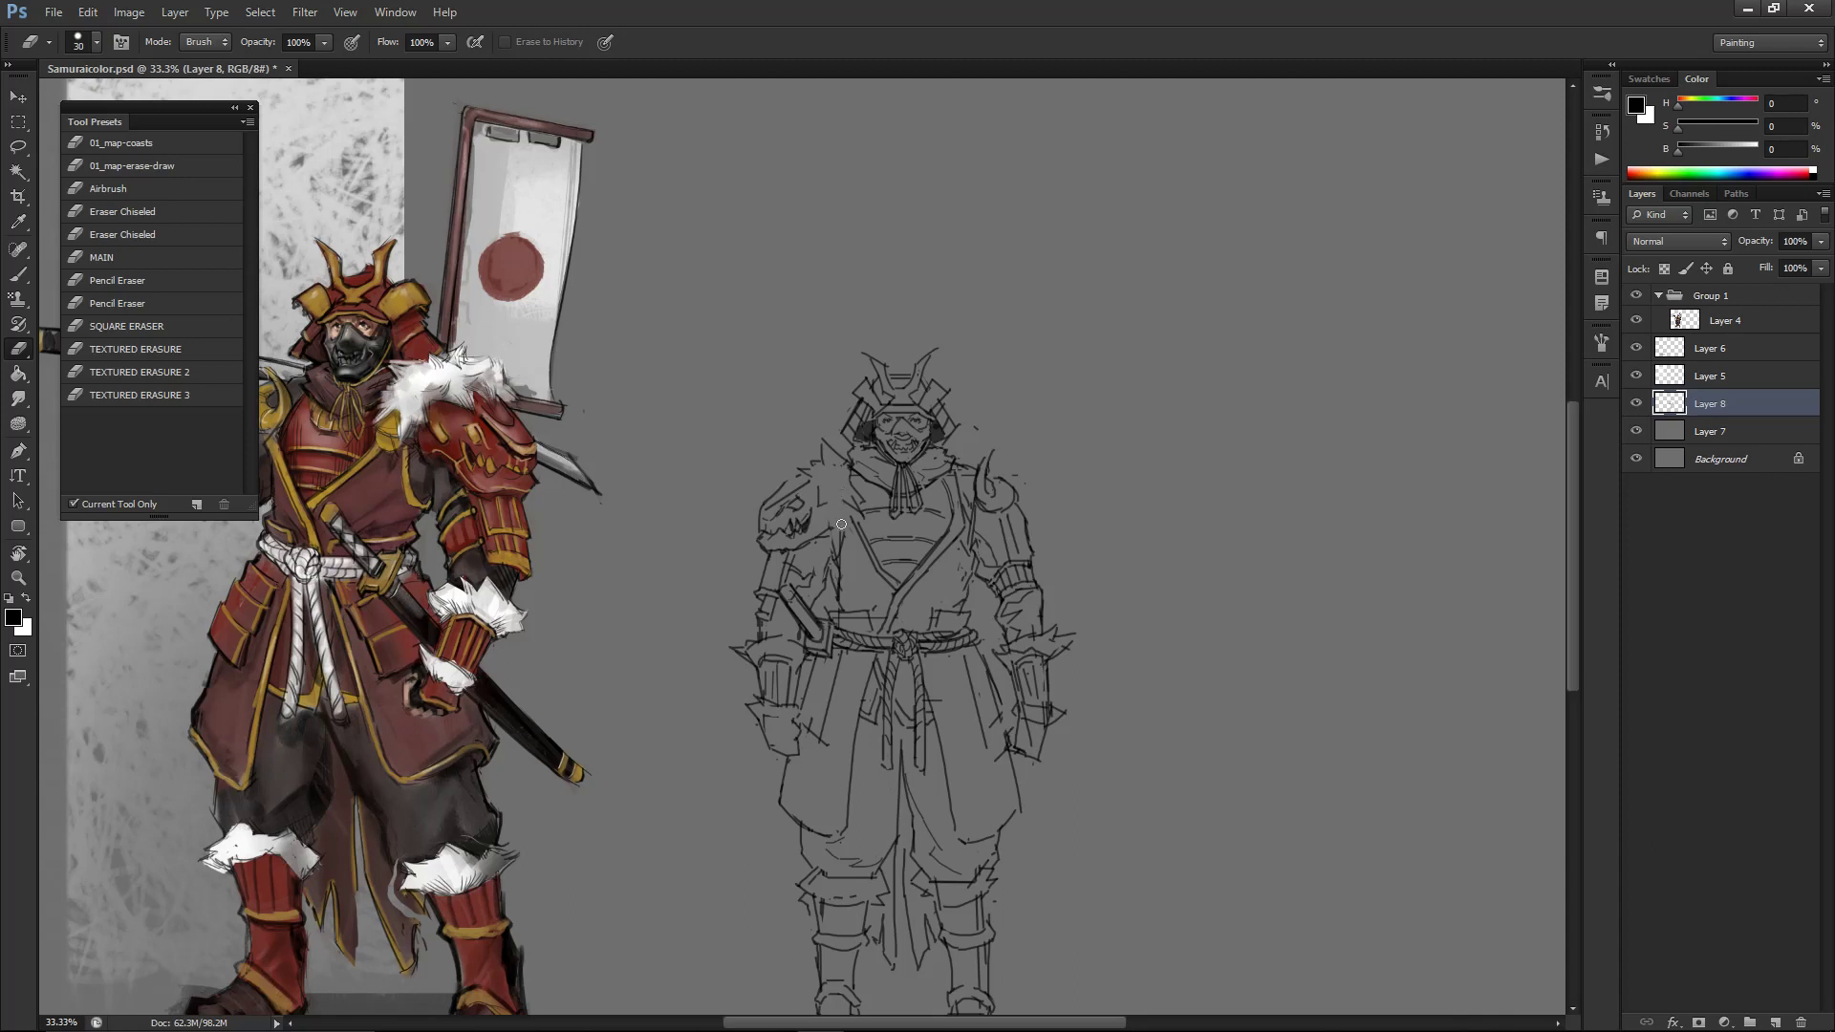
pyautogui.press('b')
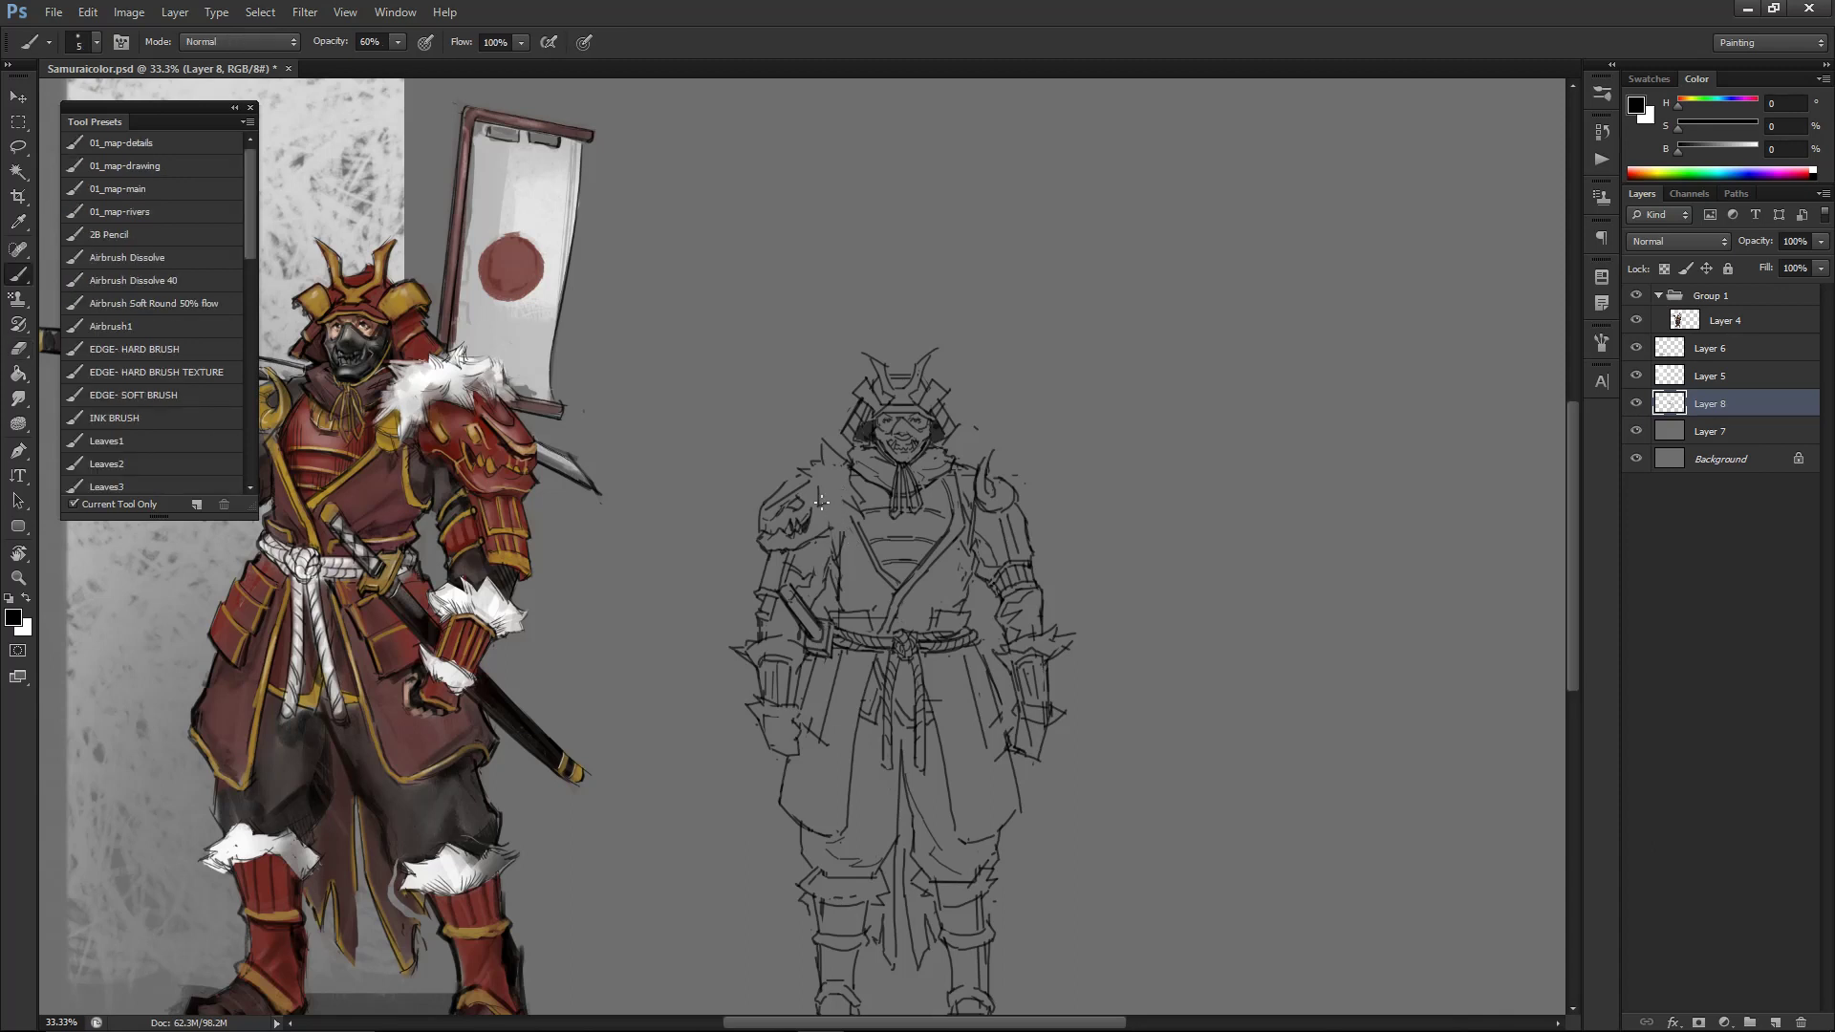
pyautogui.press('e')
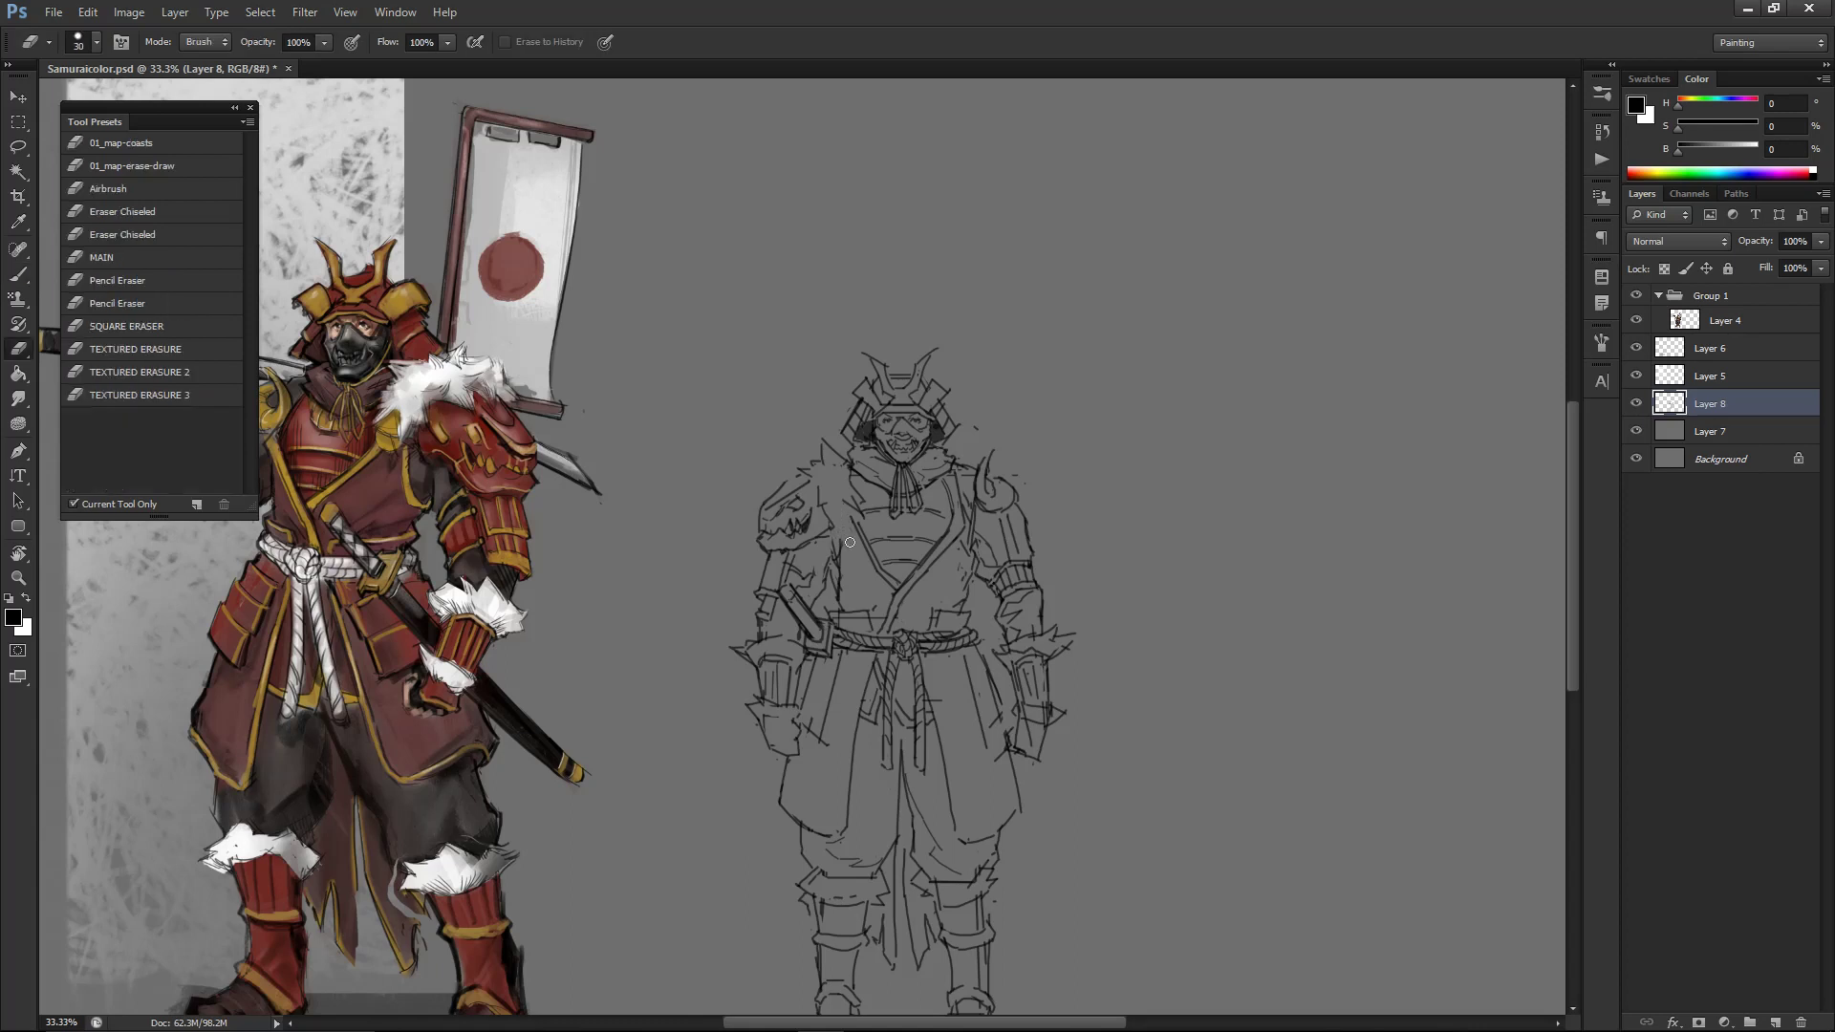
pyautogui.press('b')
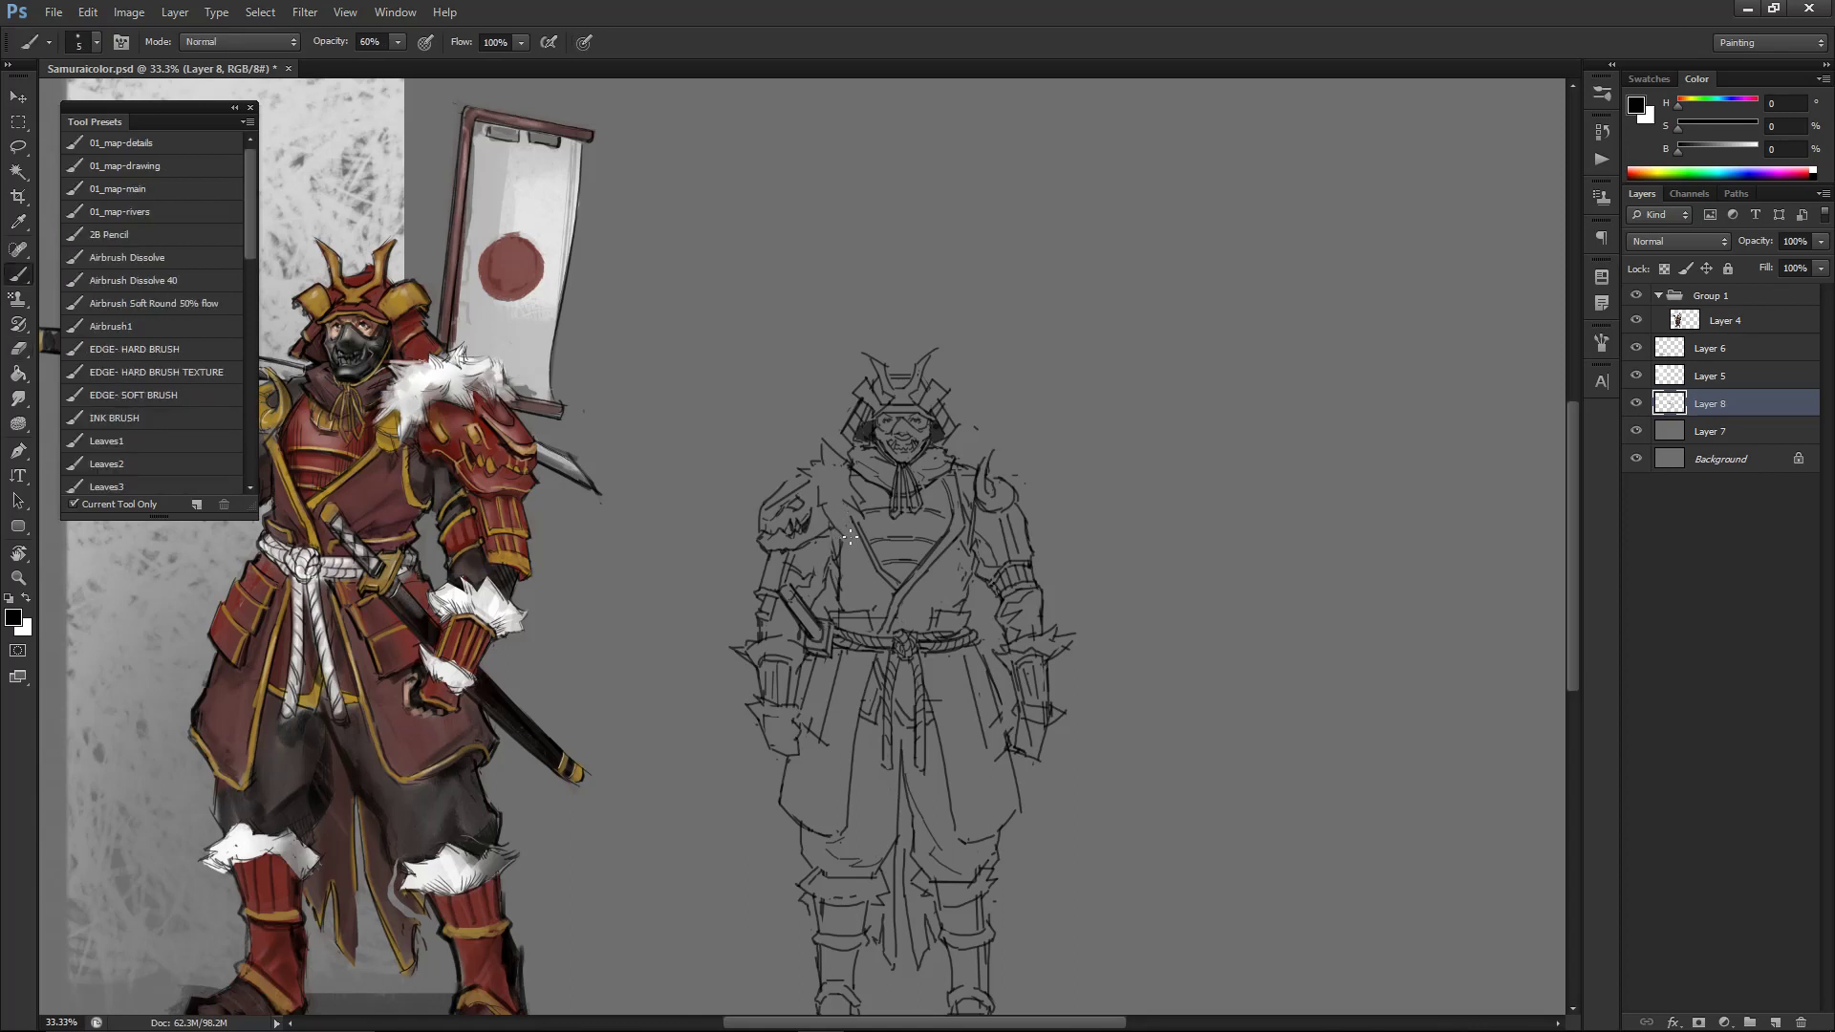
# - Rework the pointed fur tufts on top of the skull shoulder guard, erasing and redrawing the spikes beside the collar
pyautogui.press('e')
pyautogui.press('b')
pyautogui.press('e')
pyautogui.press('b')
pyautogui.press('e')
pyautogui.press('b')
pyautogui.press('e')
pyautogui.moveTo(825, 443); pyautogui.dragTo(844, 466)
pyautogui.press('b')
pyautogui.moveTo(818, 442)
pyautogui.mouseDown()
pyautogui.moveTo(830, 470)
pyautogui.moveTo(820, 446)
pyautogui.moveTo(816, 463)
pyautogui.mouseUp()
# - Clean up both hands and their fur wrist cuffs, erasing stray lines and redrawing the outlines
pyautogui.hotkey('ctrl', '-')
pyautogui.hotkey('ctrl', '-')
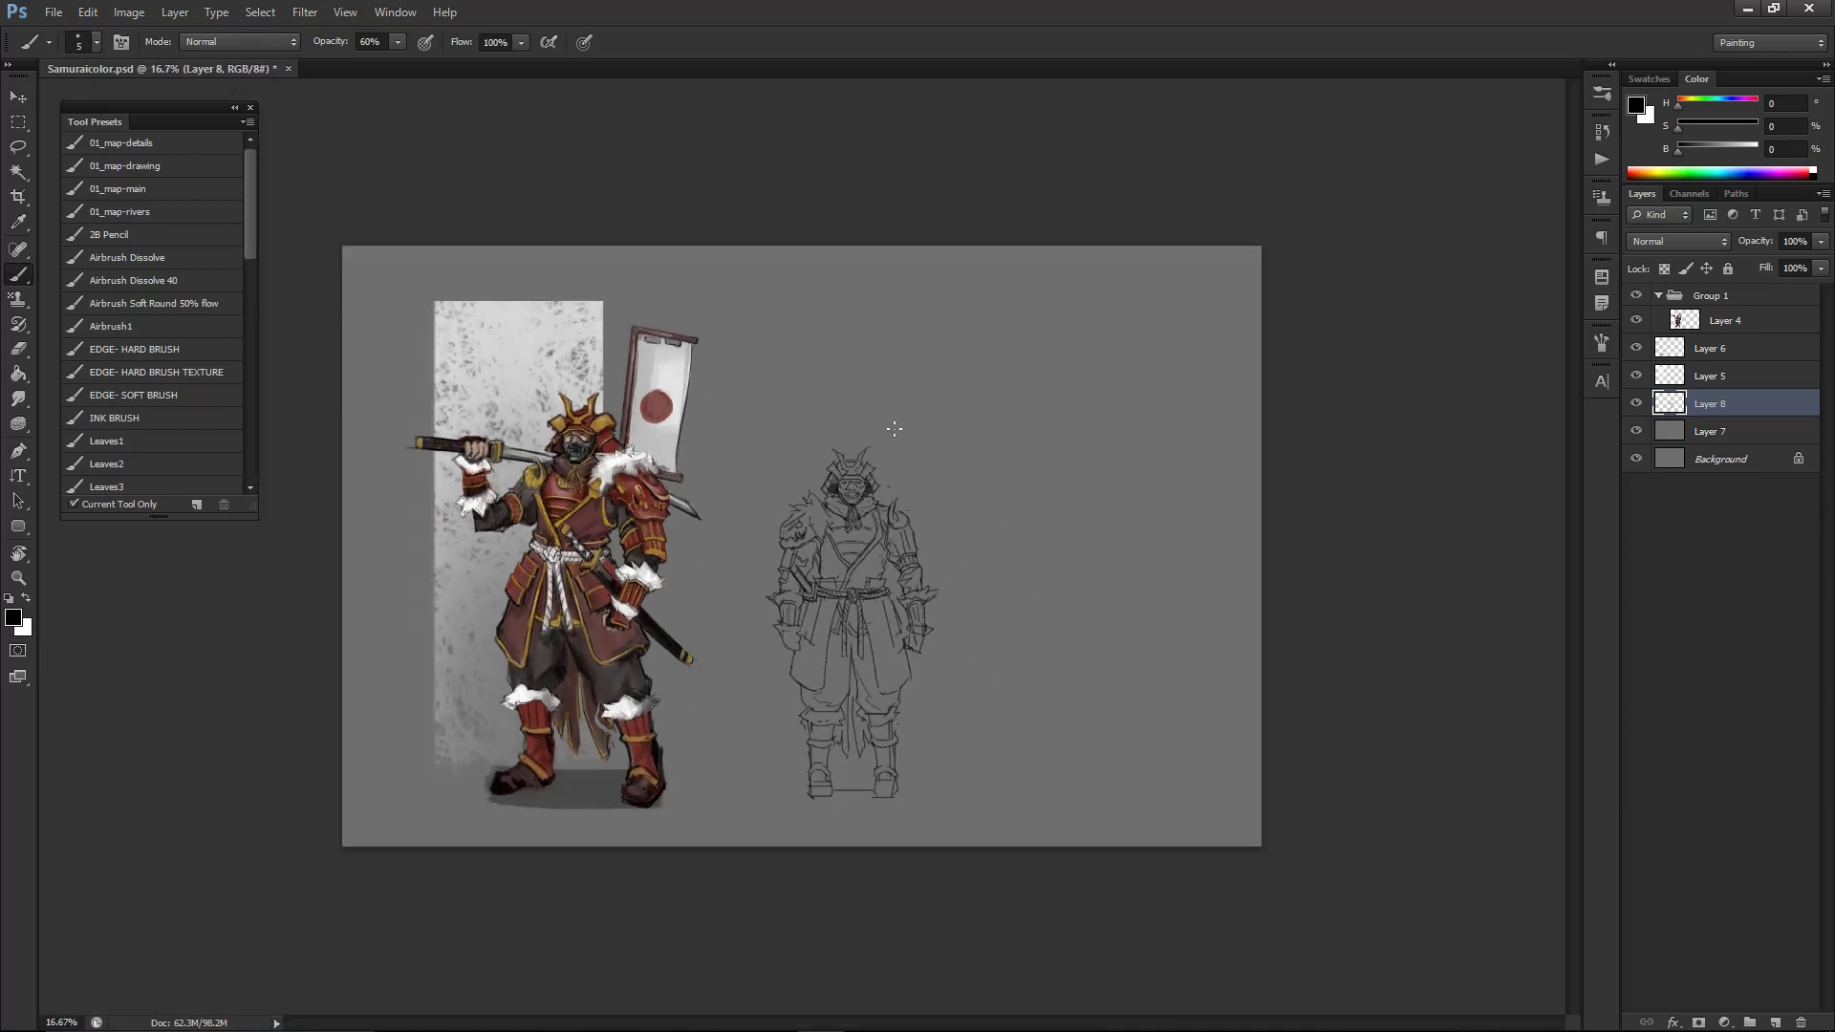
pyautogui.hotkey('ctrl', '+')
pyautogui.hotkey('ctrl', '+')
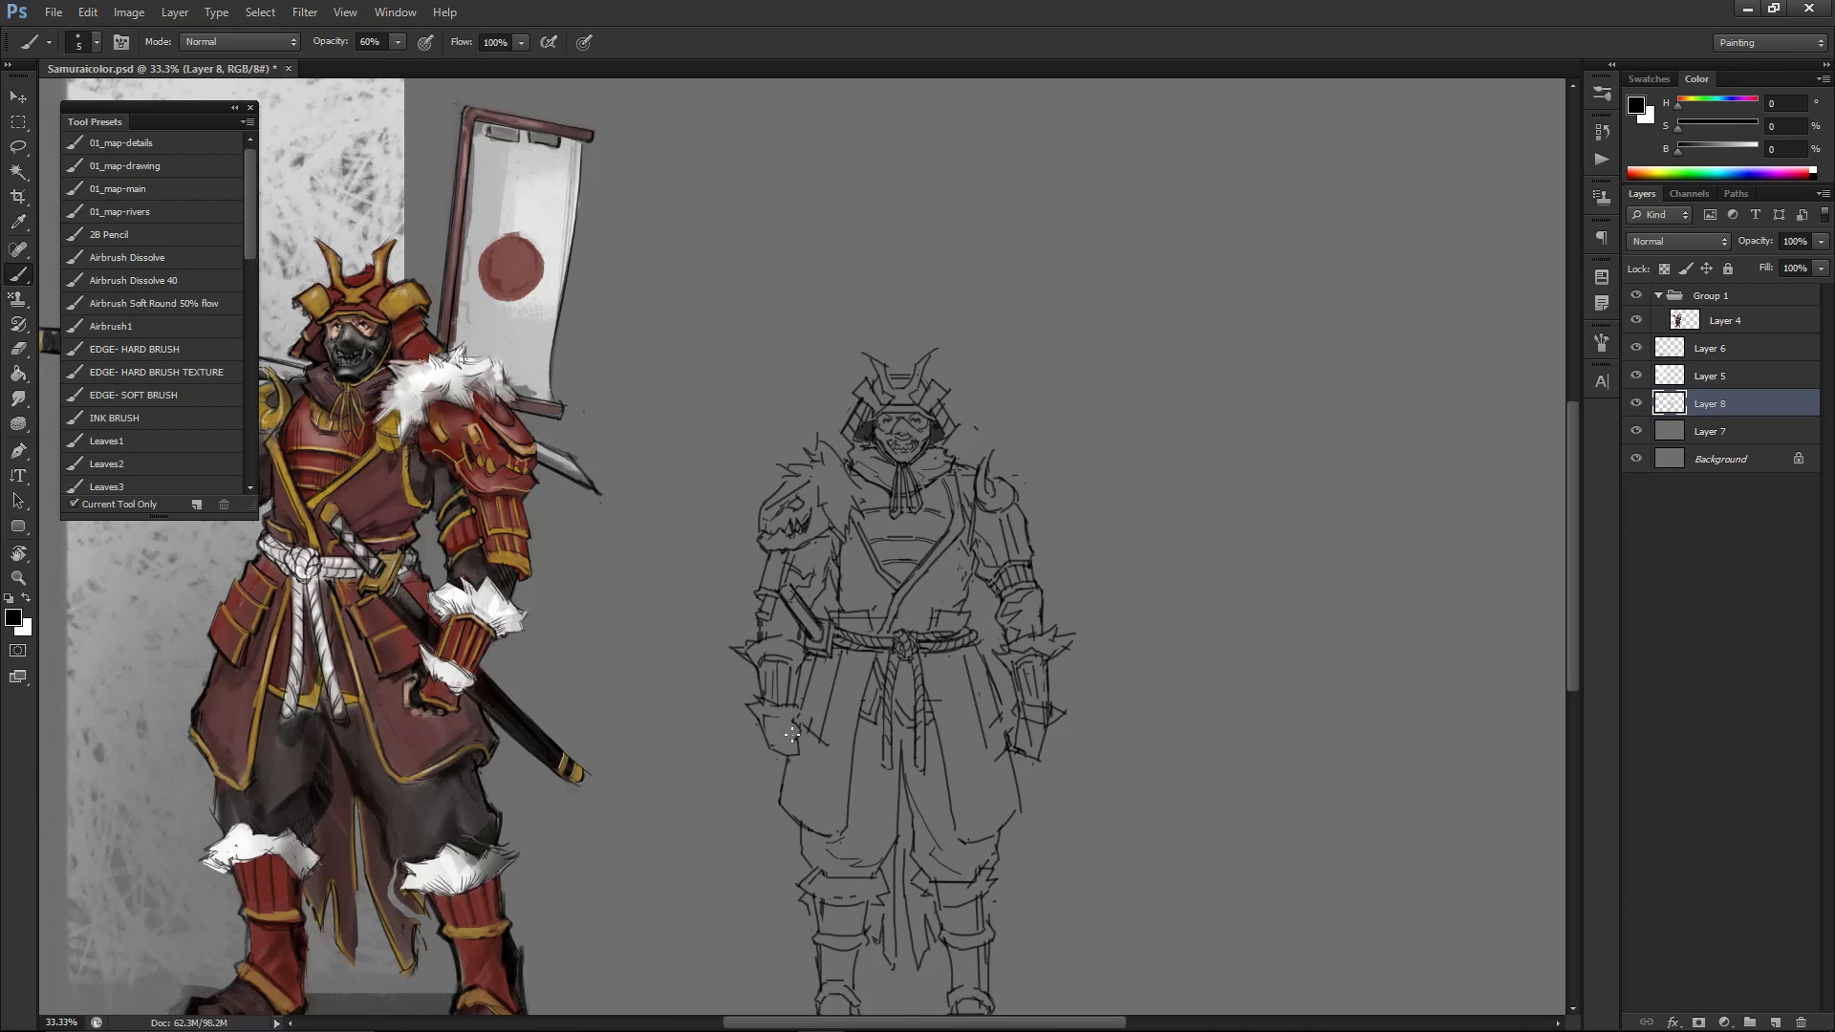
pyautogui.press('e')
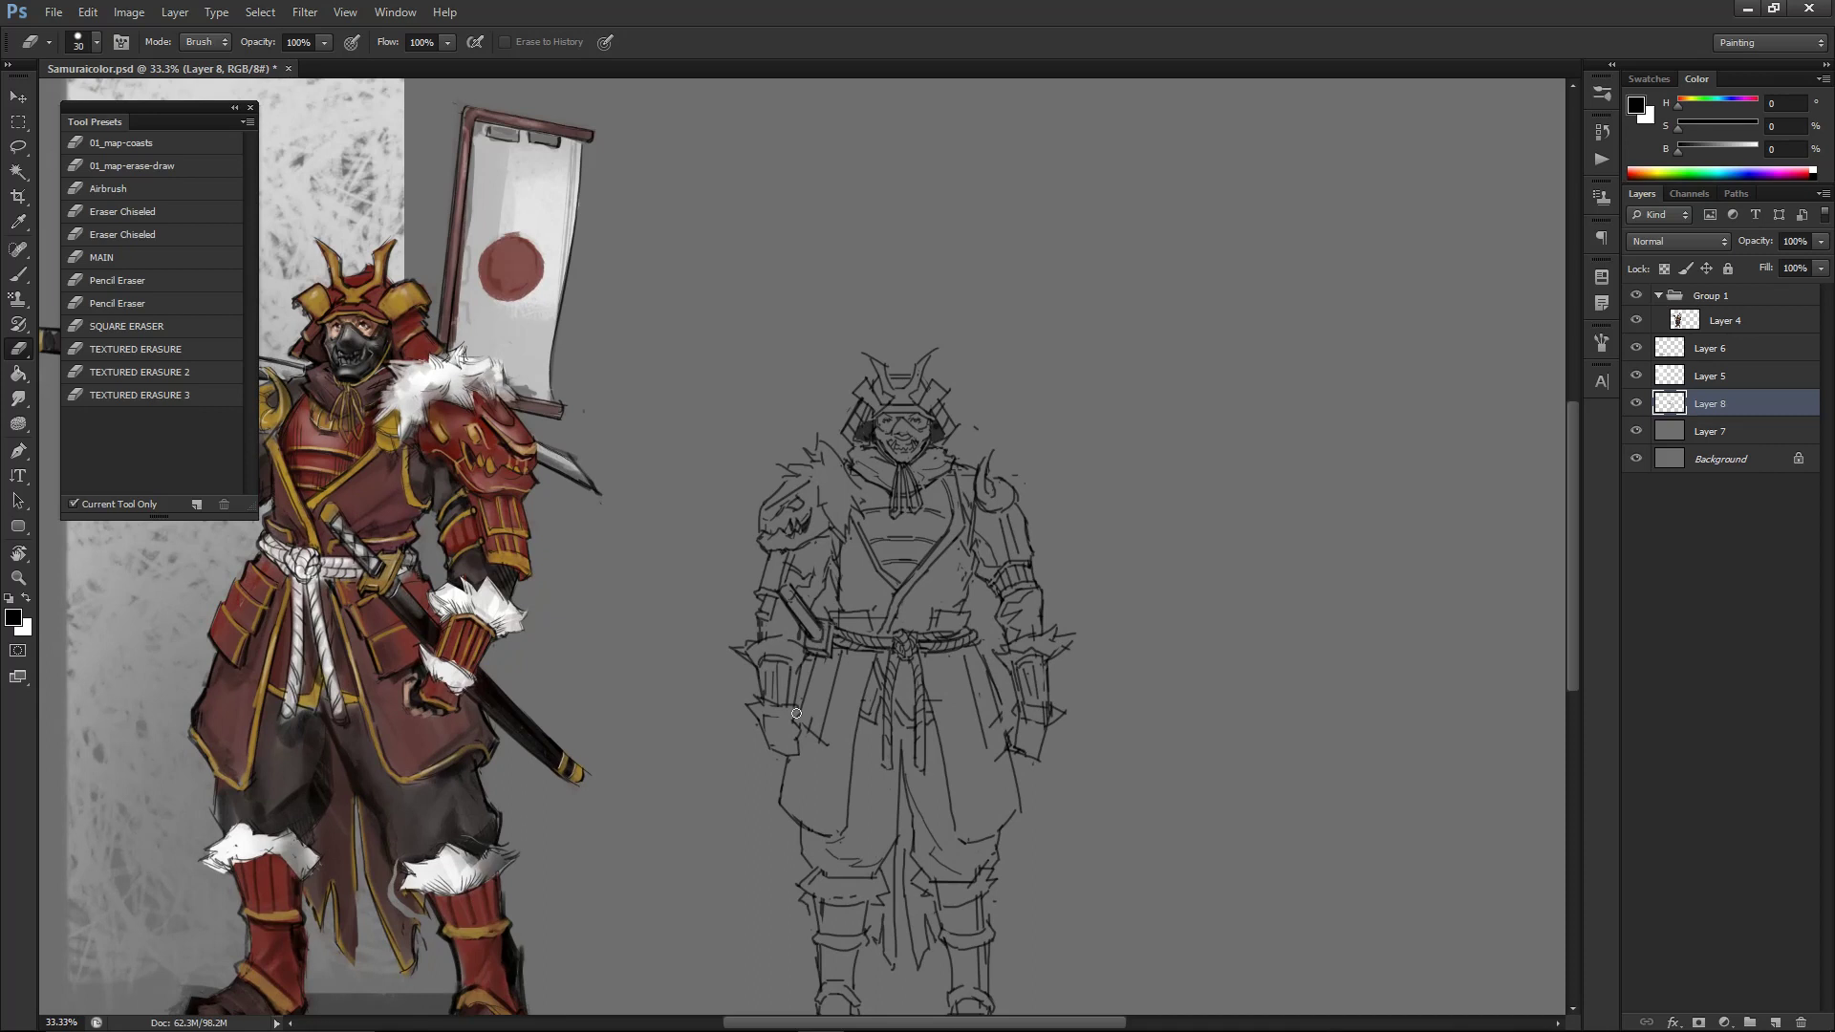
pyautogui.press('b')
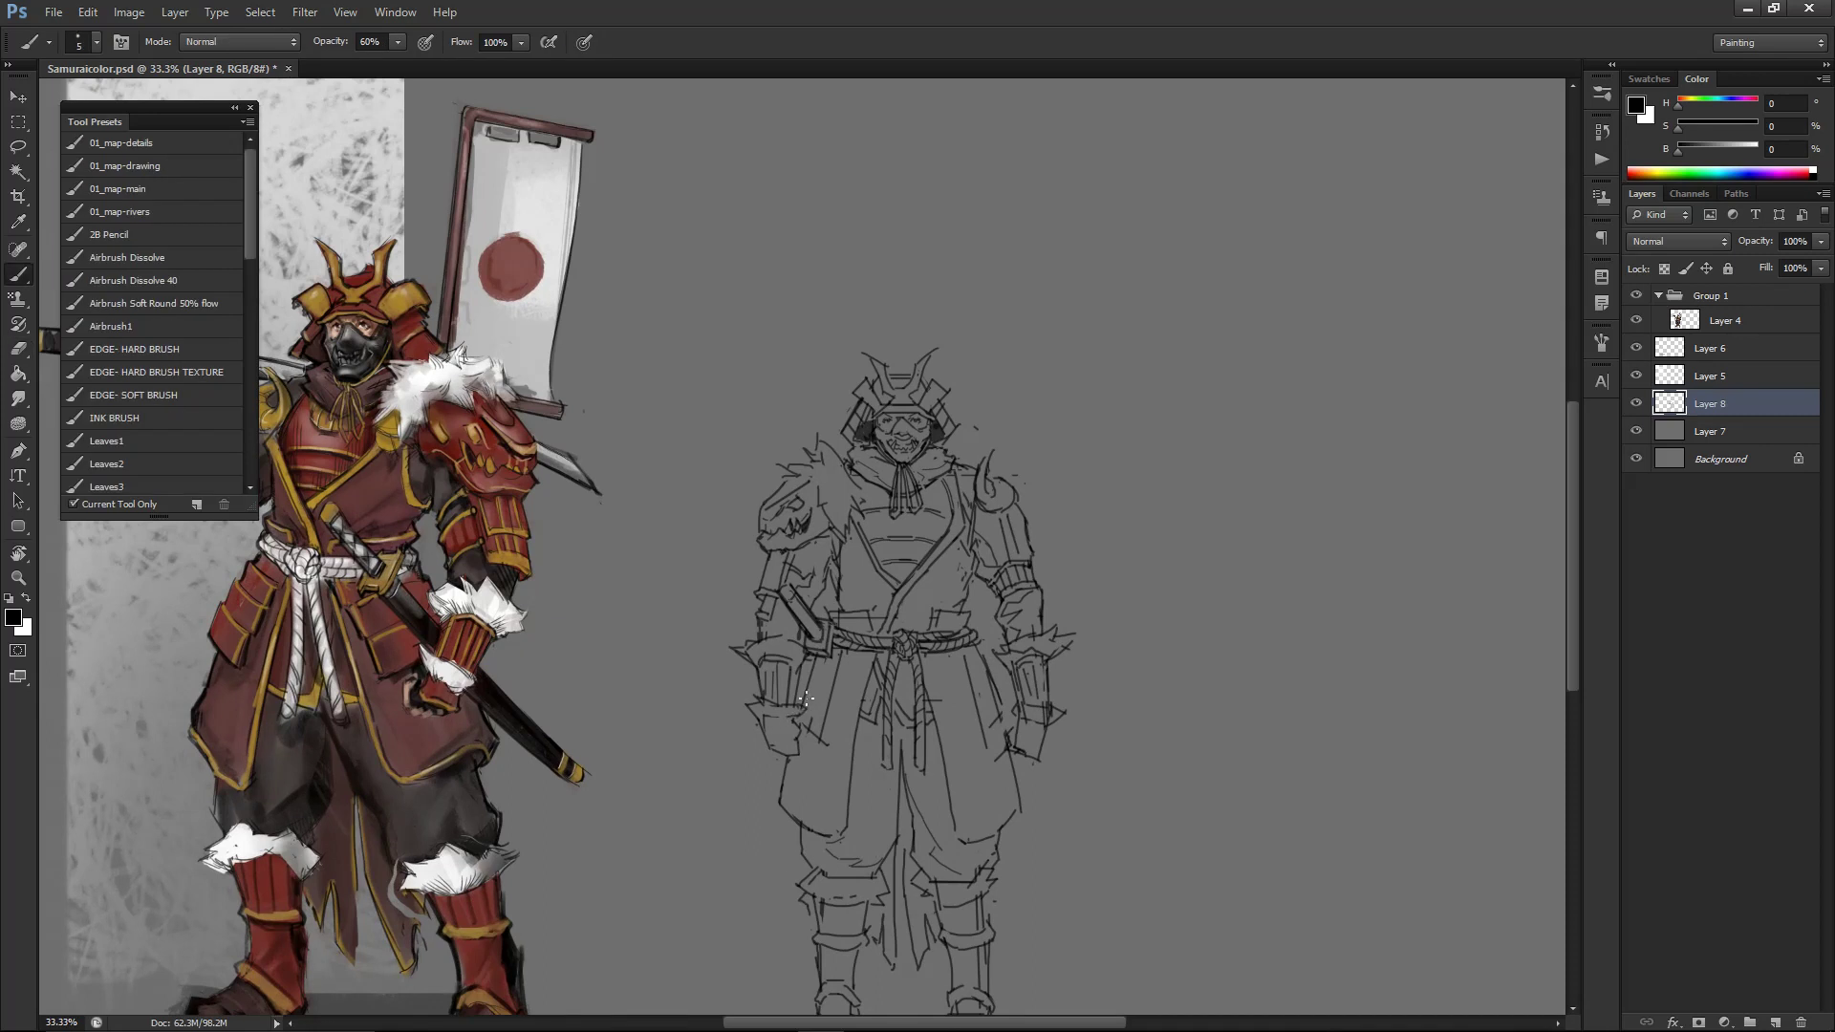
pyautogui.press('e')
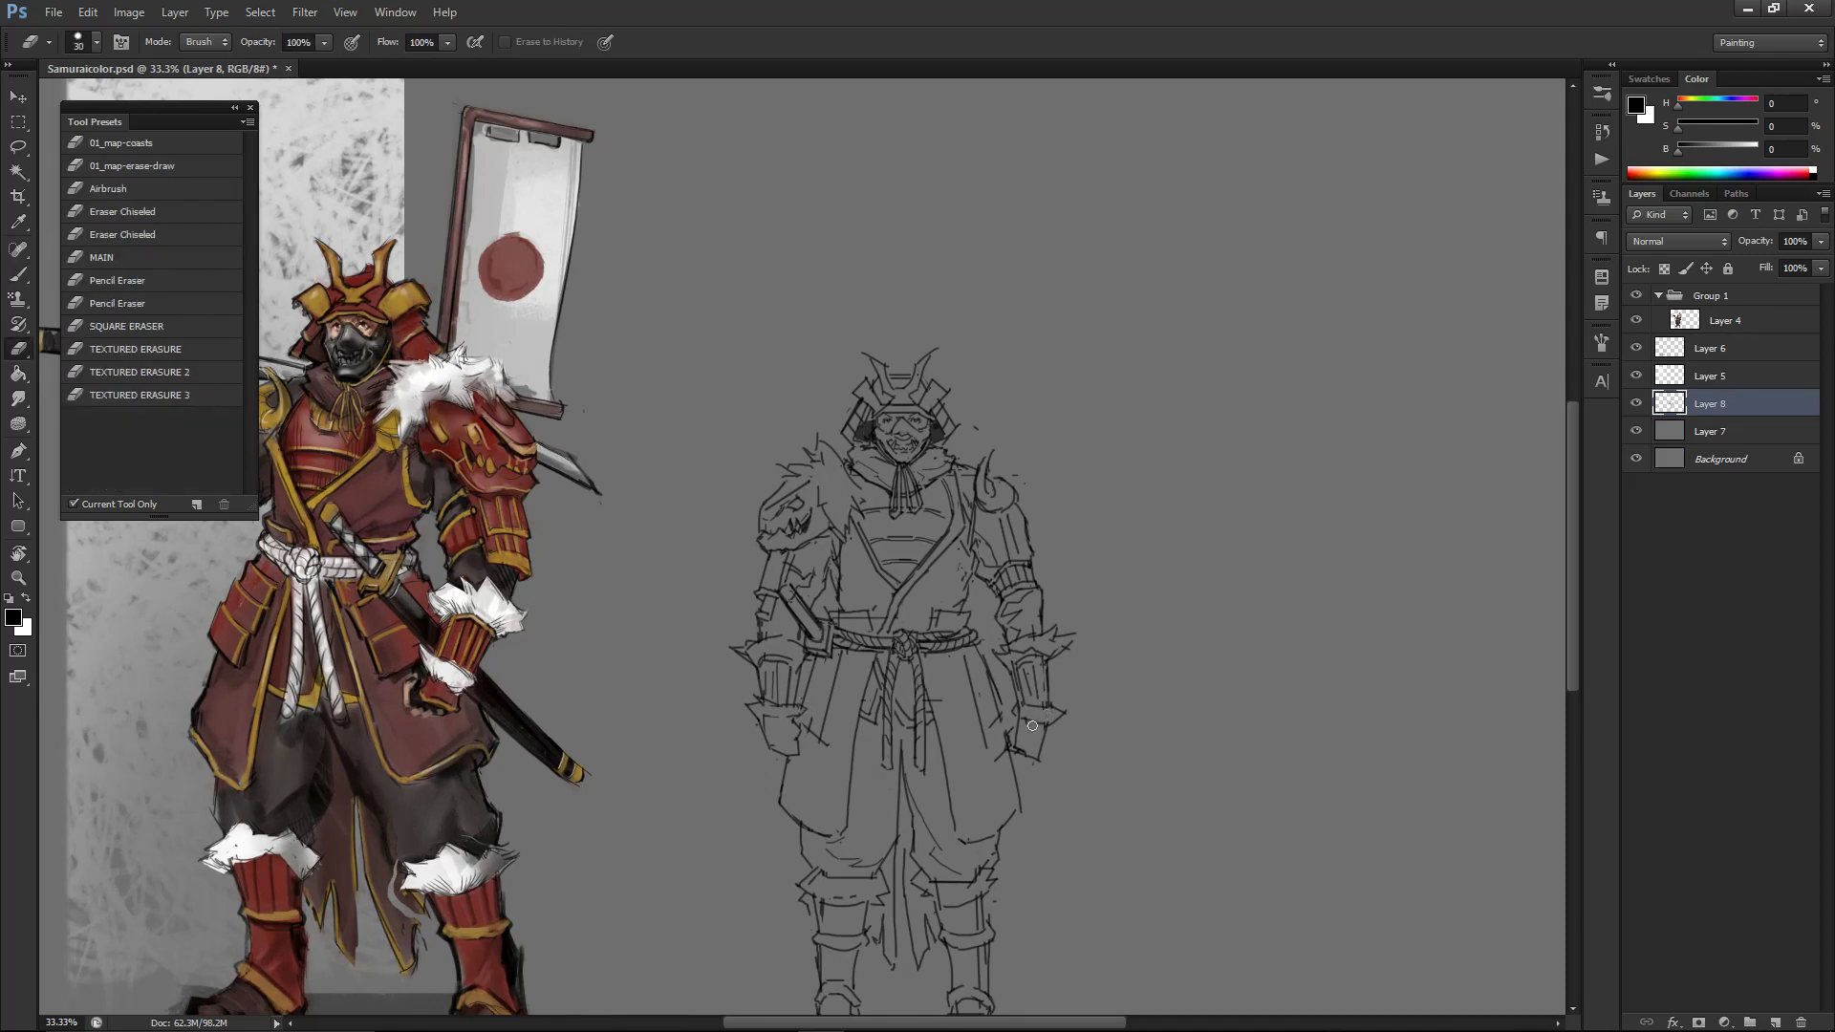
pyautogui.press('b')
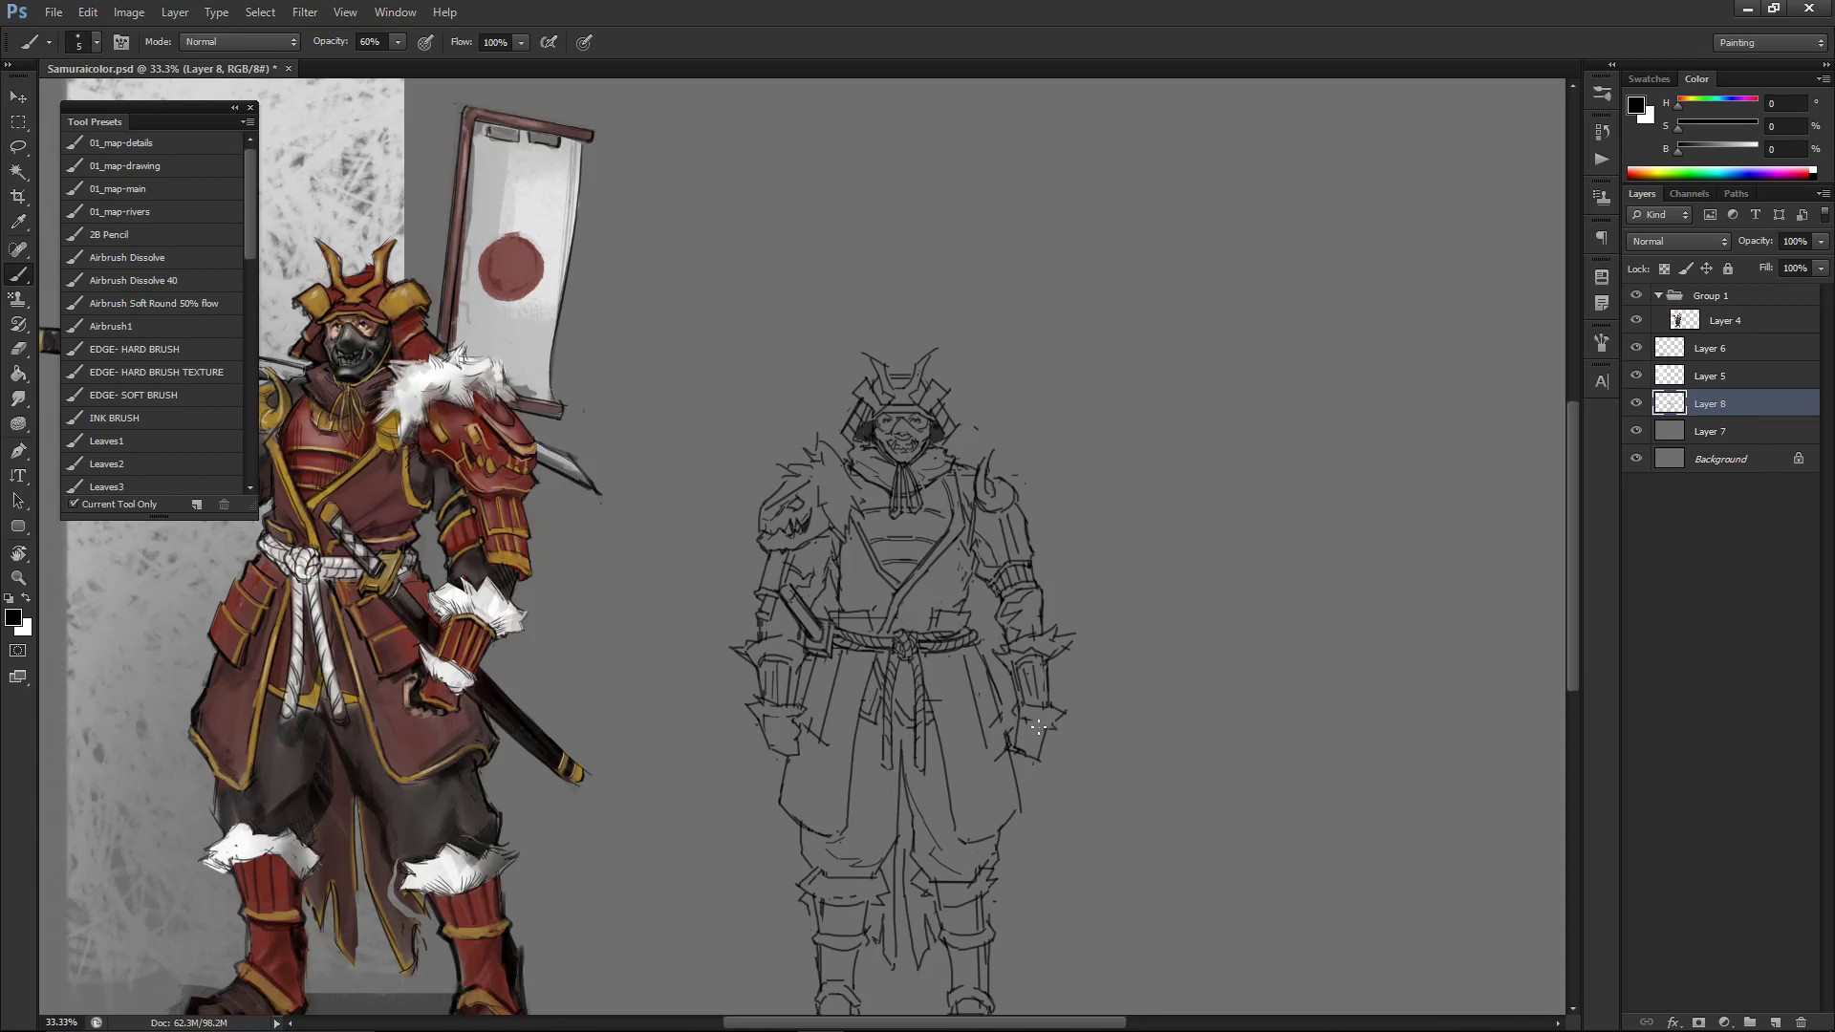
pyautogui.press('e')
pyautogui.press('b')
# - Try a long line down the coat skirt from the belt, on the sword side of the hanging cords
pyautogui.moveTo(868, 654); pyautogui.dragTo(843, 818)
pyautogui.hotkey('ctrl', 'z')
pyautogui.hotkey('ctrl', 'z')
pyautogui.hotkey('ctrl', 'z')
pyautogui.moveTo(869, 655); pyautogui.dragTo(843, 789)
pyautogui.hotkey('ctrl', 'z')
pyautogui.moveTo(871, 650); pyautogui.dragTo(856, 708)
pyautogui.hotkey('ctrl', 'alt', 'z')
pyautogui.hotkey('ctrl', 'alt', 'z')
pyautogui.hotkey('ctrl', 'z')
# - Draw a short line along the inner edge of the coat skirt on the side away from the sword, replacing the first attempt
pyautogui.moveTo(946, 754); pyautogui.dragTo(959, 817)
pyautogui.hotkey('ctrl', 'z')
pyautogui.moveTo(949, 760); pyautogui.dragTo(958, 813)
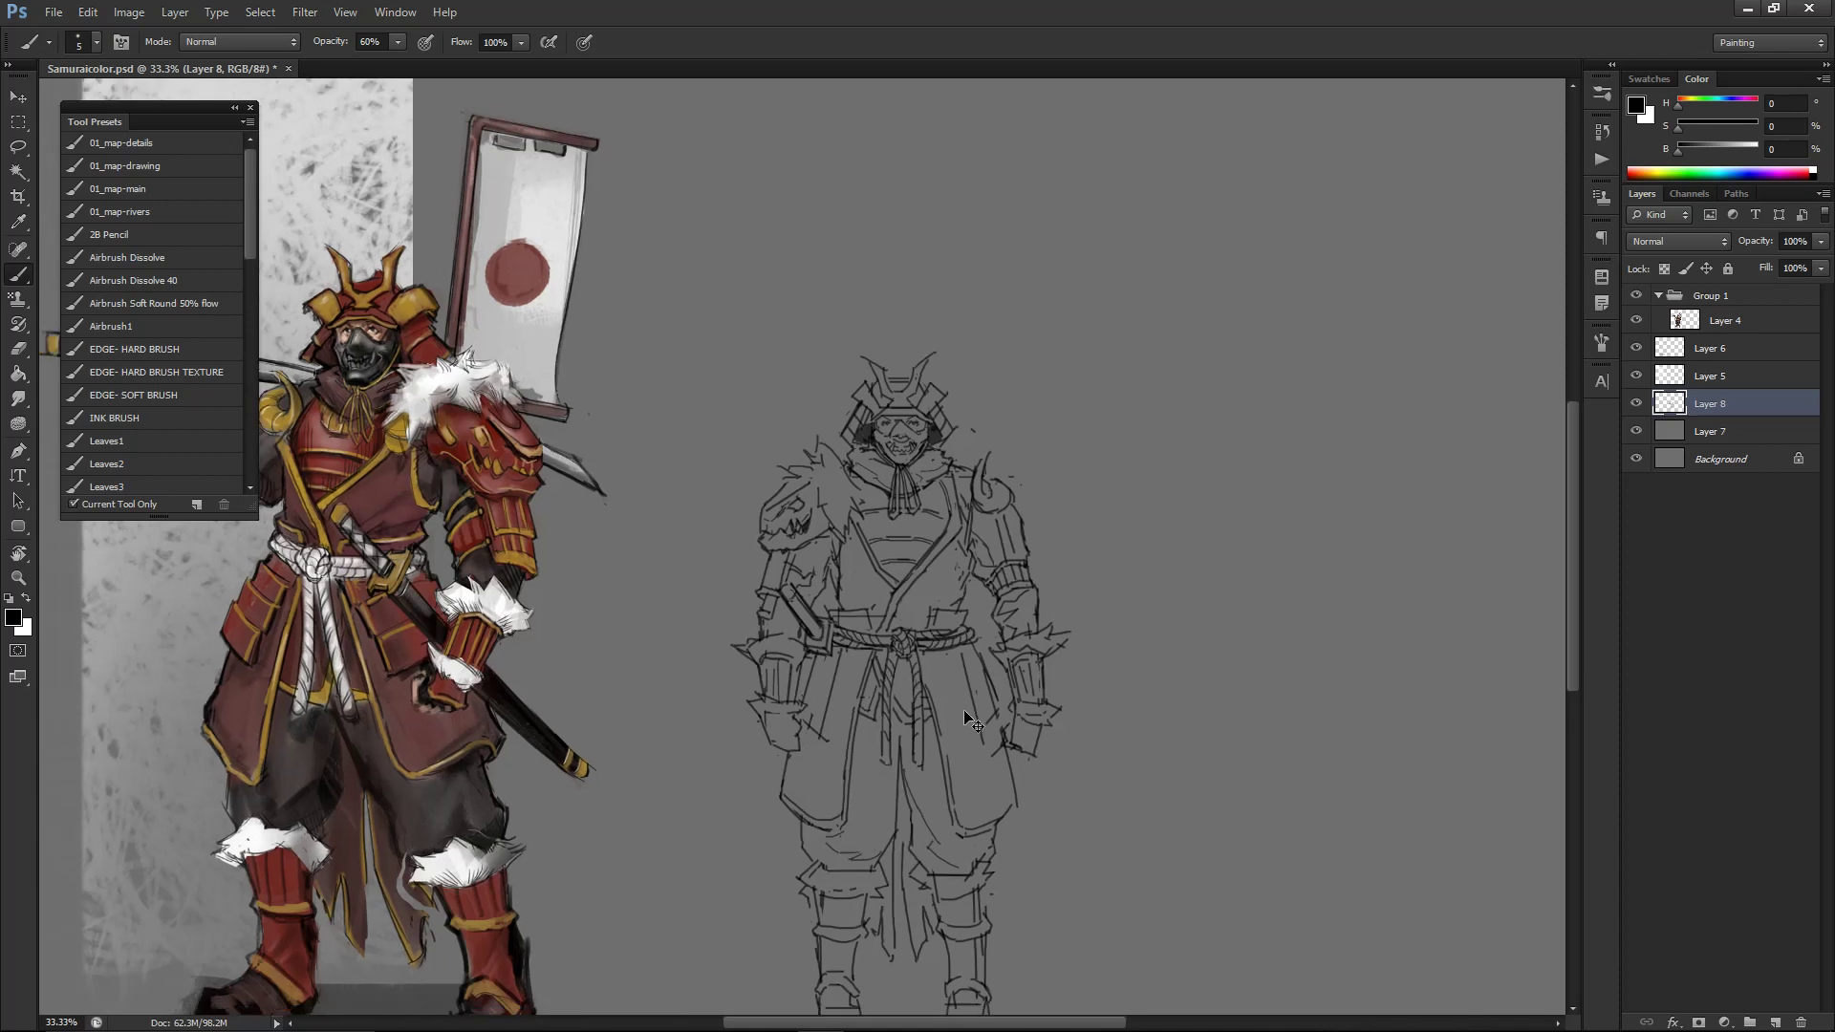
pyautogui.scroll(-1, 976, 719)
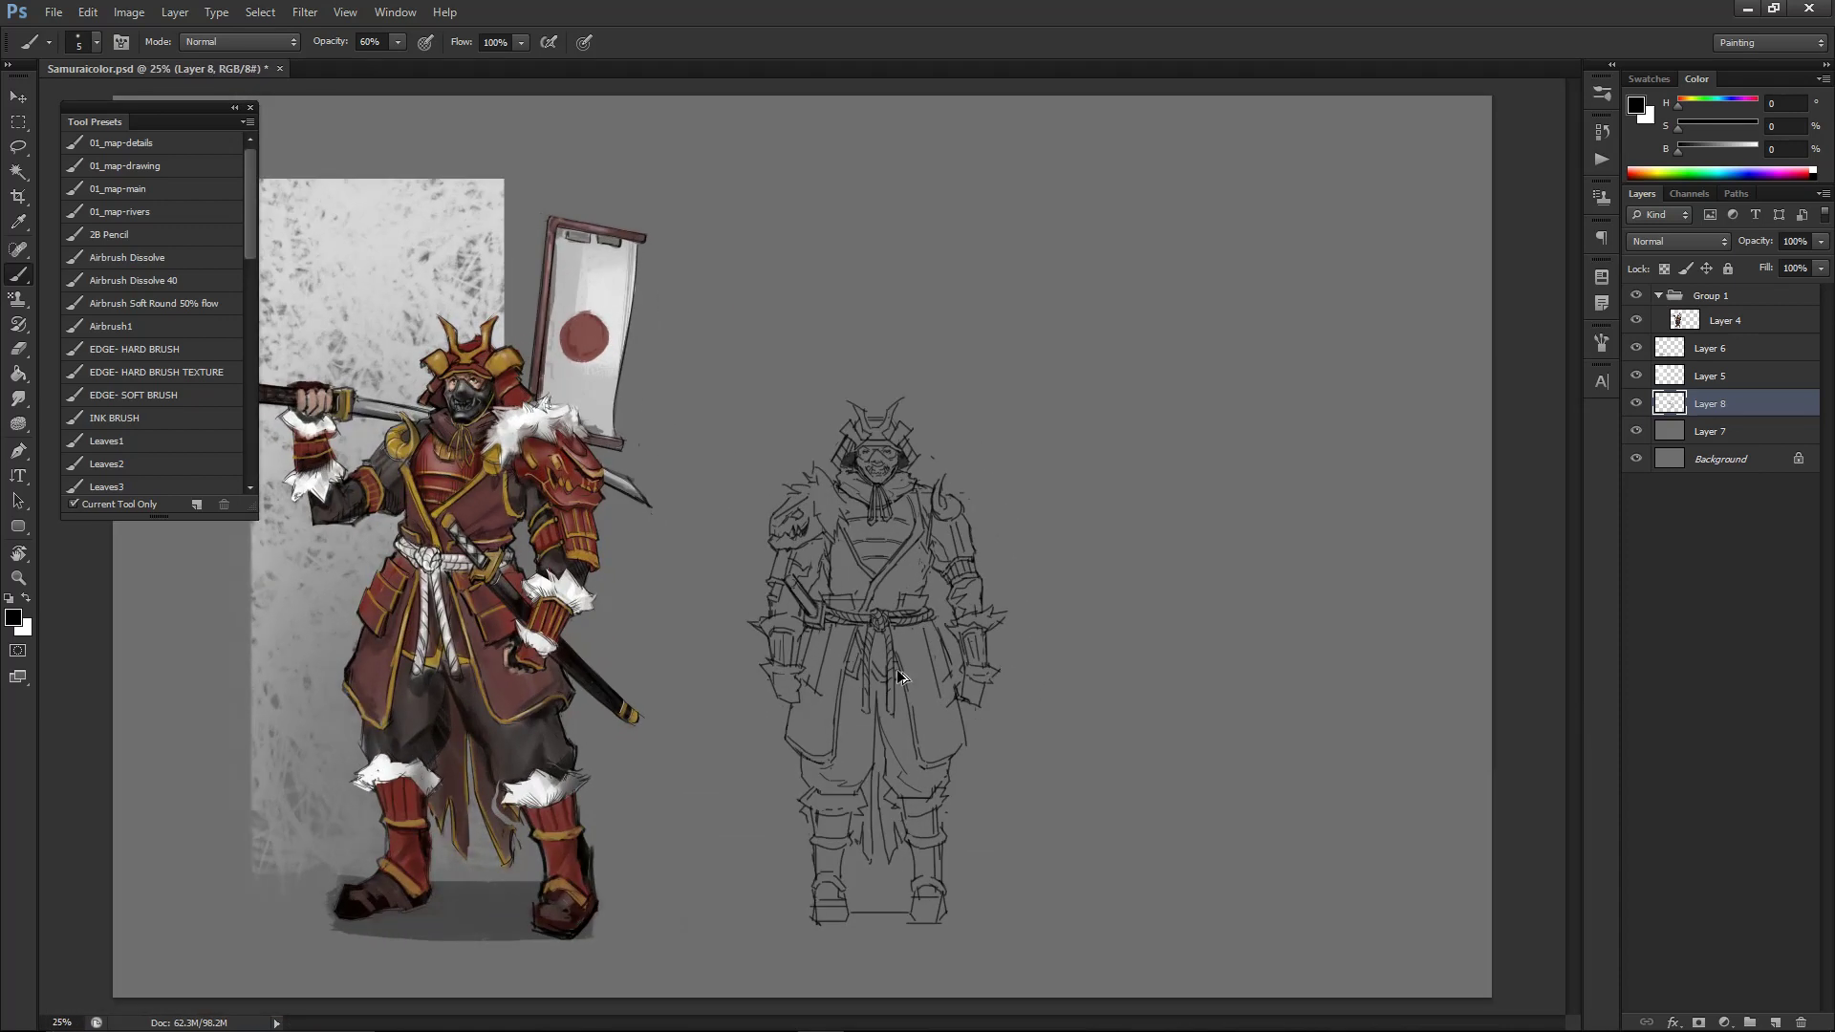
# - Select the hand below the sword-side cuff with the Lasso, adjust it, deselect, and clean up its lines
pyautogui.press('l')
pyautogui.moveTo(776, 664)
pyautogui.mouseDown()
pyautogui.moveTo(804, 661)
pyautogui.moveTo(808, 680)
pyautogui.moveTo(791, 709)
pyautogui.moveTo(757, 705)
pyautogui.moveTo(762, 661)
pyautogui.moveTo(779, 688)
pyautogui.mouseUp()
pyautogui.hotkey('ctrl', 'd')
pyautogui.press('e')
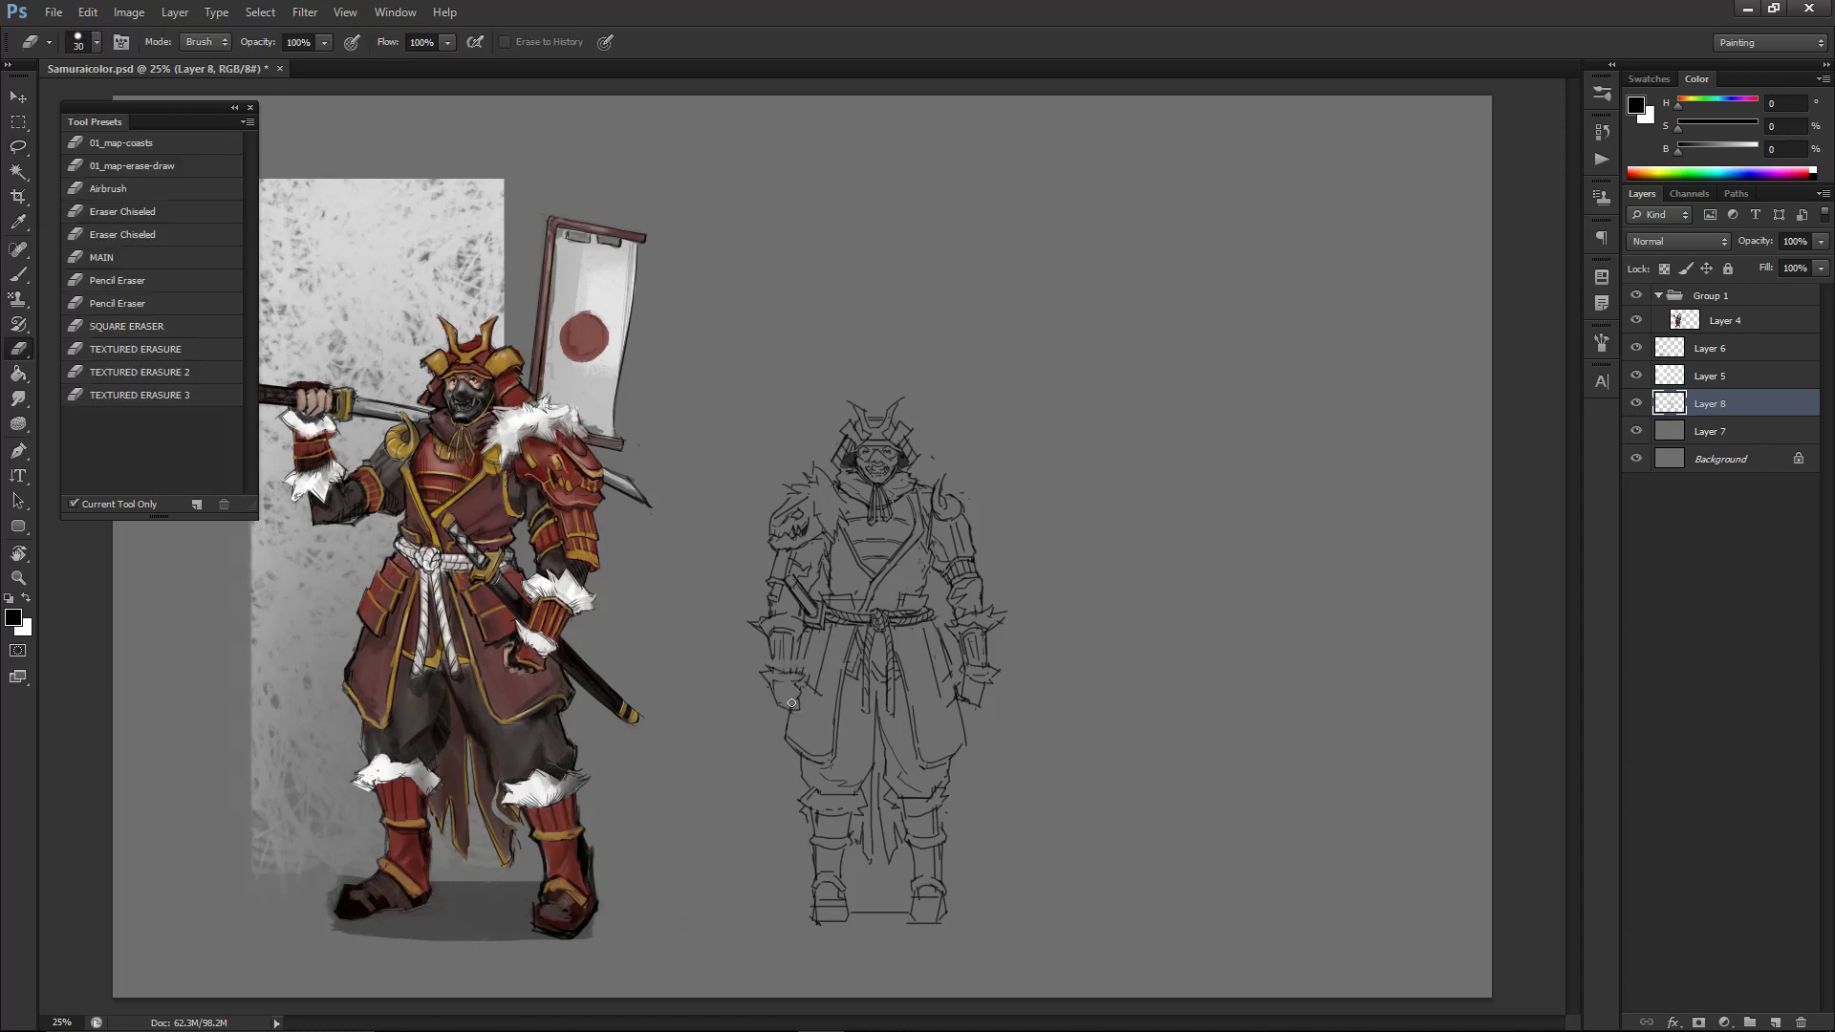
pyautogui.press('b')
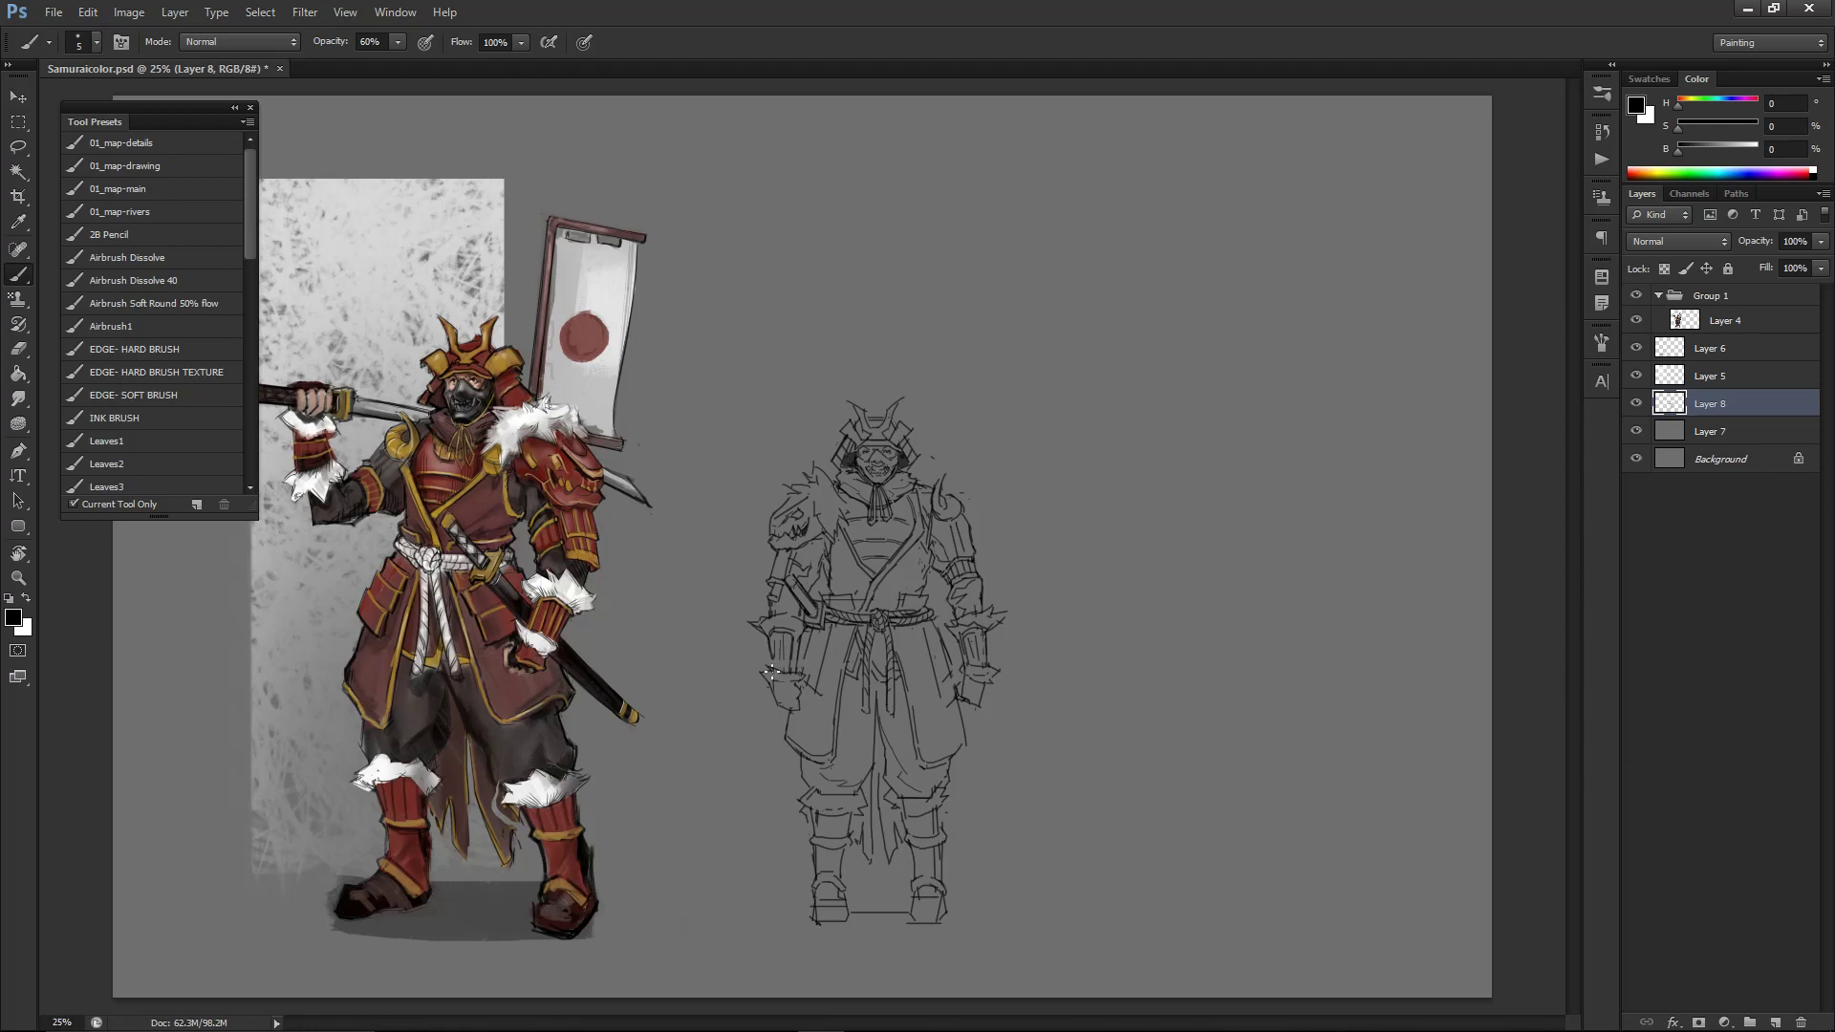
pyautogui.press('e')
# - Add vertical slat lines to the forearm guards on both arms
pyautogui.hotkey('ctrl', '+')
pyautogui.hotkey('ctrl', '+')
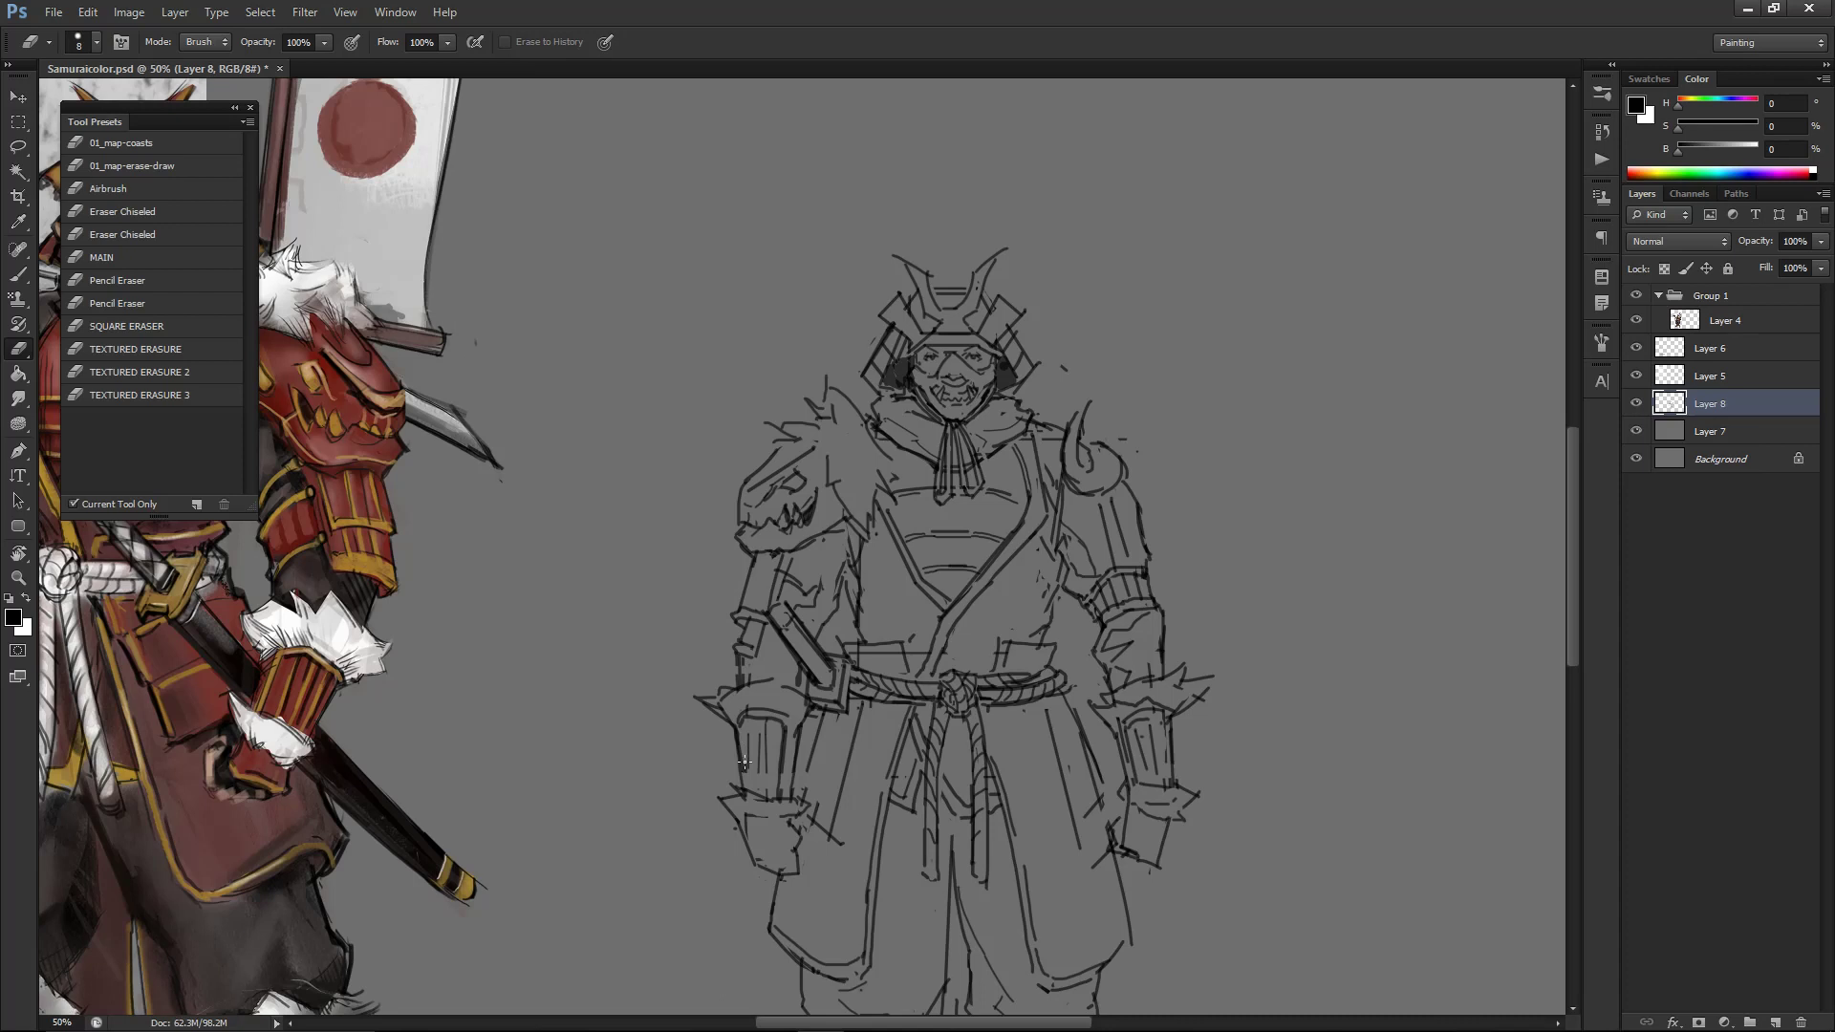
pyautogui.press('b')
pyautogui.moveTo(747, 789); pyautogui.dragTo(756, 770)
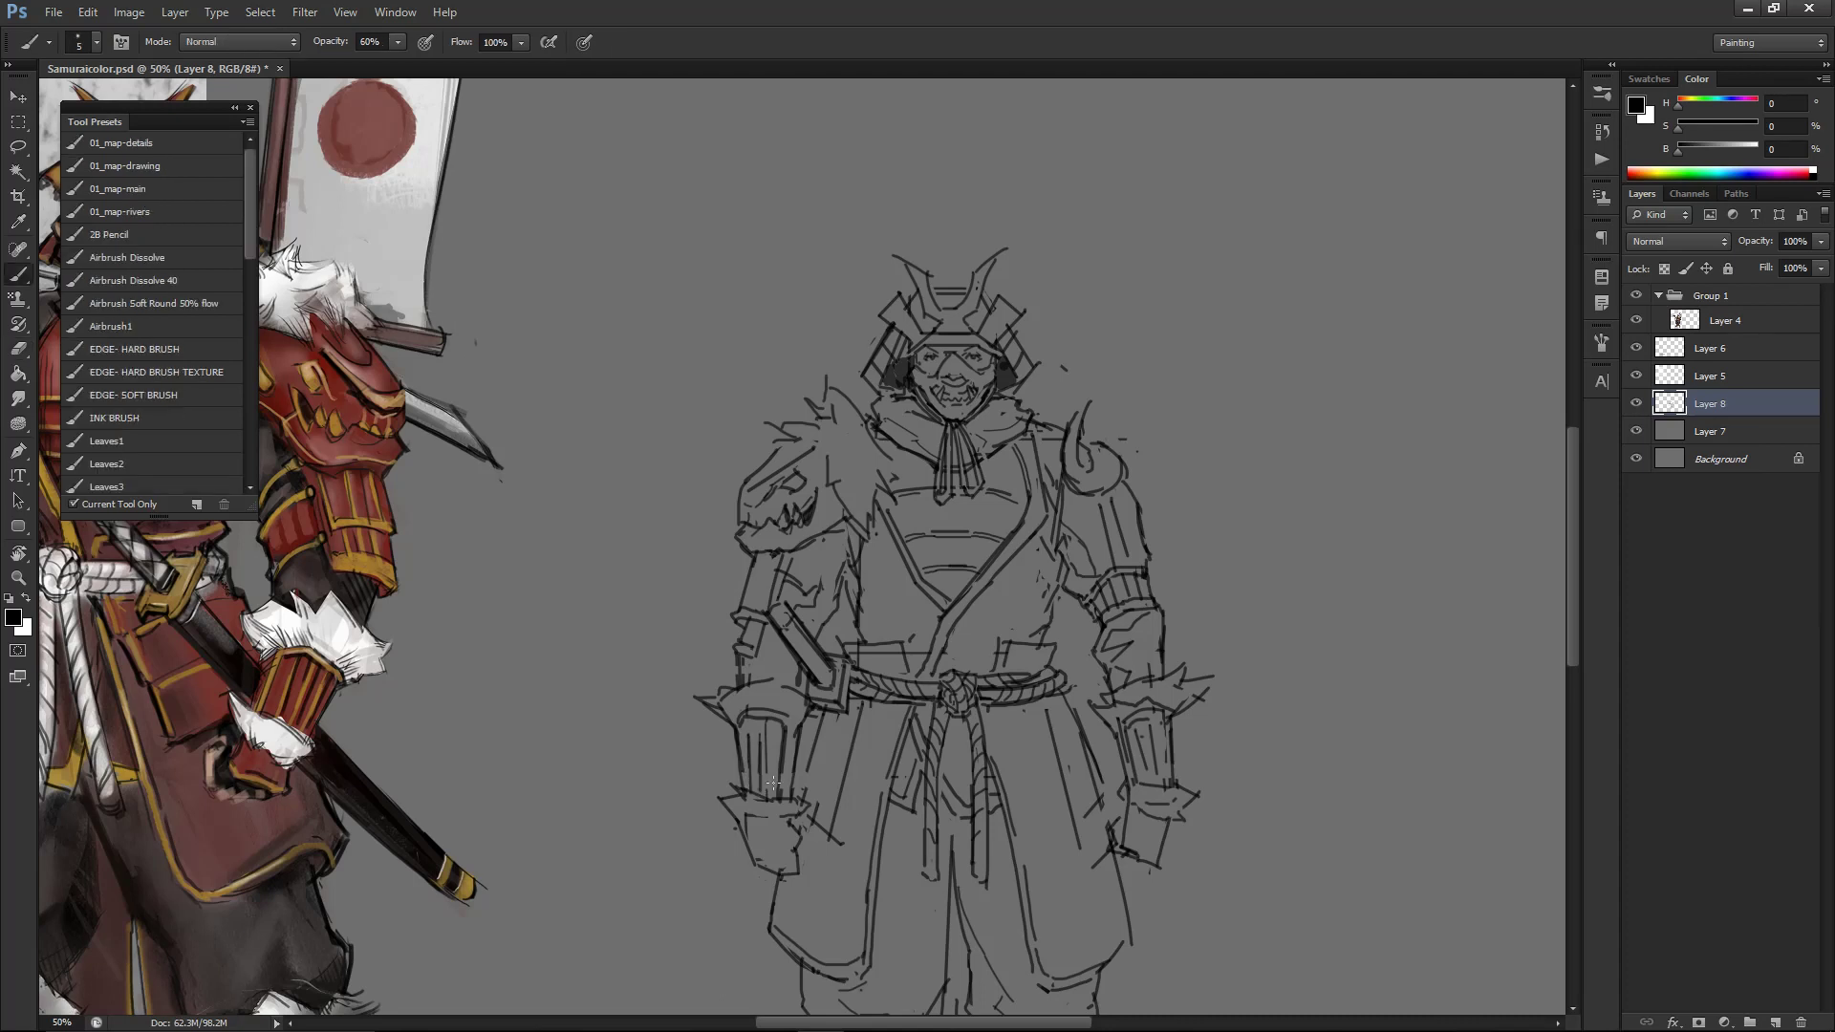
pyautogui.hotkey('ctrl', '-')
pyautogui.hotkey('ctrl', '-')
pyautogui.hotkey('ctrl', '-')
pyautogui.hotkey('ctrl', '+')
pyautogui.hotkey('ctrl', '+')
pyautogui.hotkey('ctrl', '+')
pyautogui.moveTo(1165, 732); pyautogui.dragTo(1165, 783)
# - Check the whole figure against the painted reference and save the document
pyautogui.hotkey('ctrl', '-')
pyautogui.hotkey('ctrl', '-')
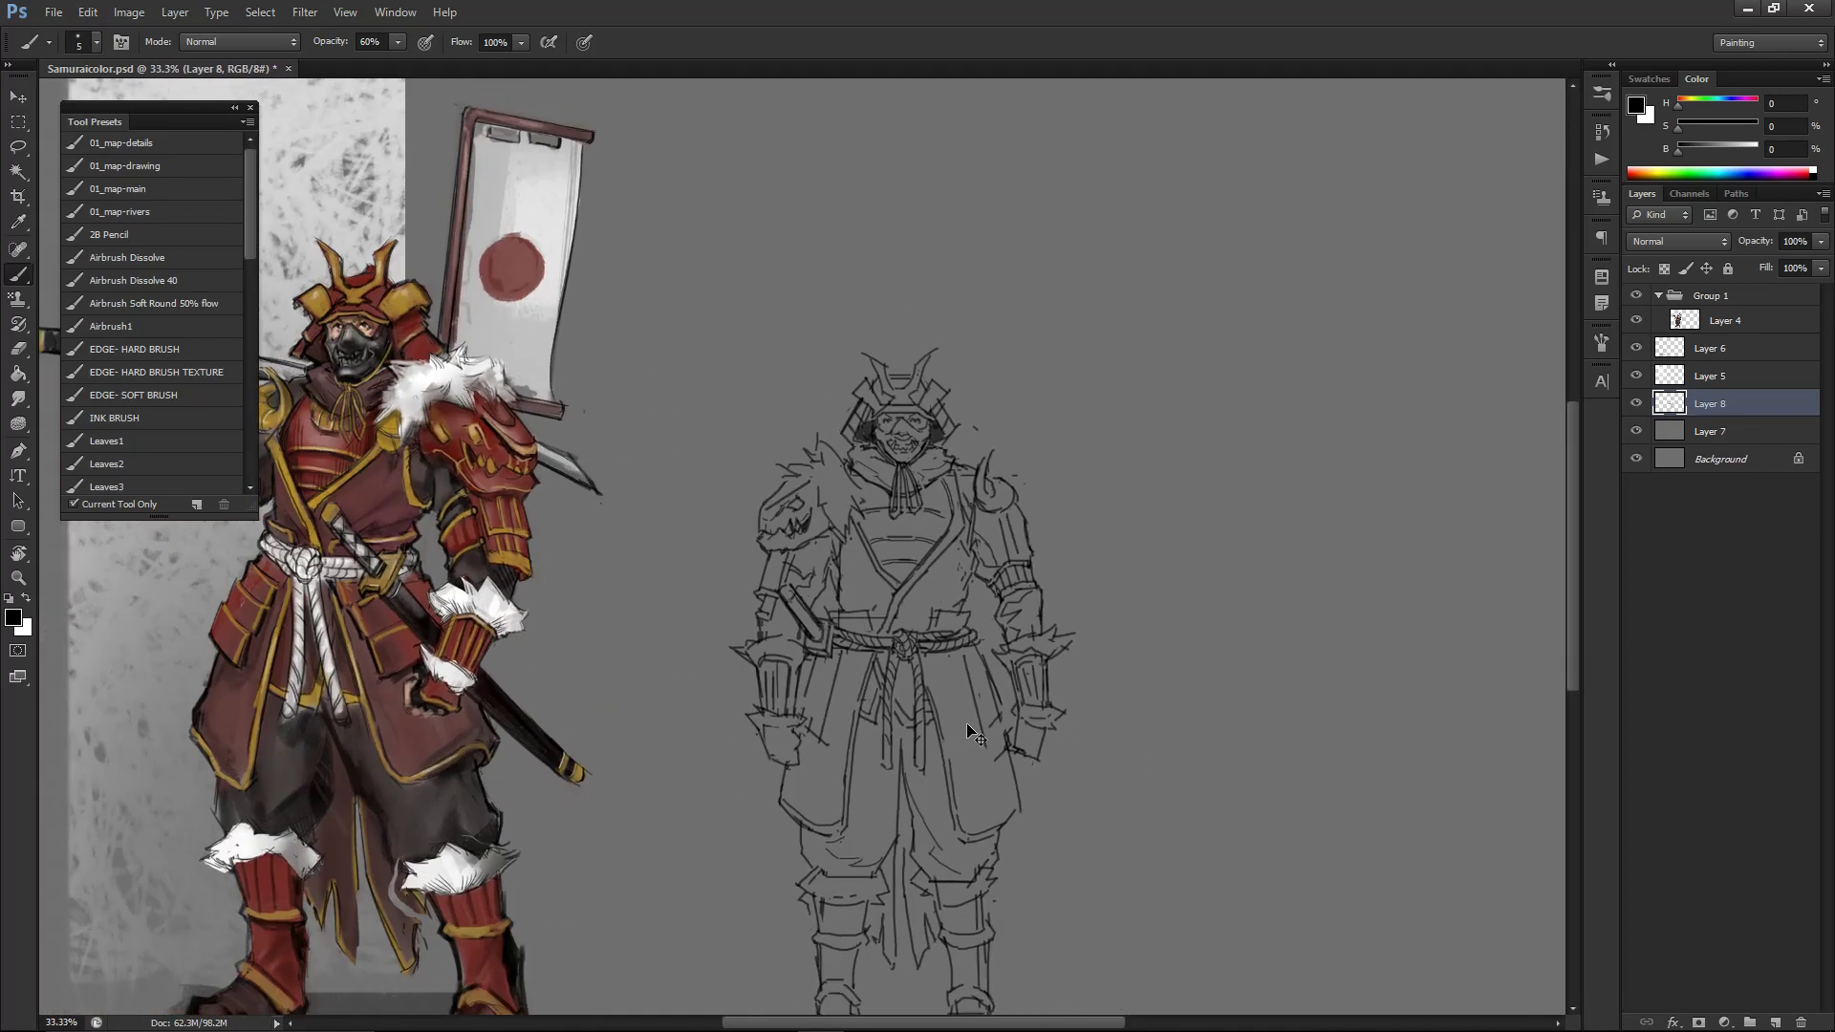
pyautogui.hotkey('ctrl', '+')
pyautogui.hotkey('ctrl', '-')
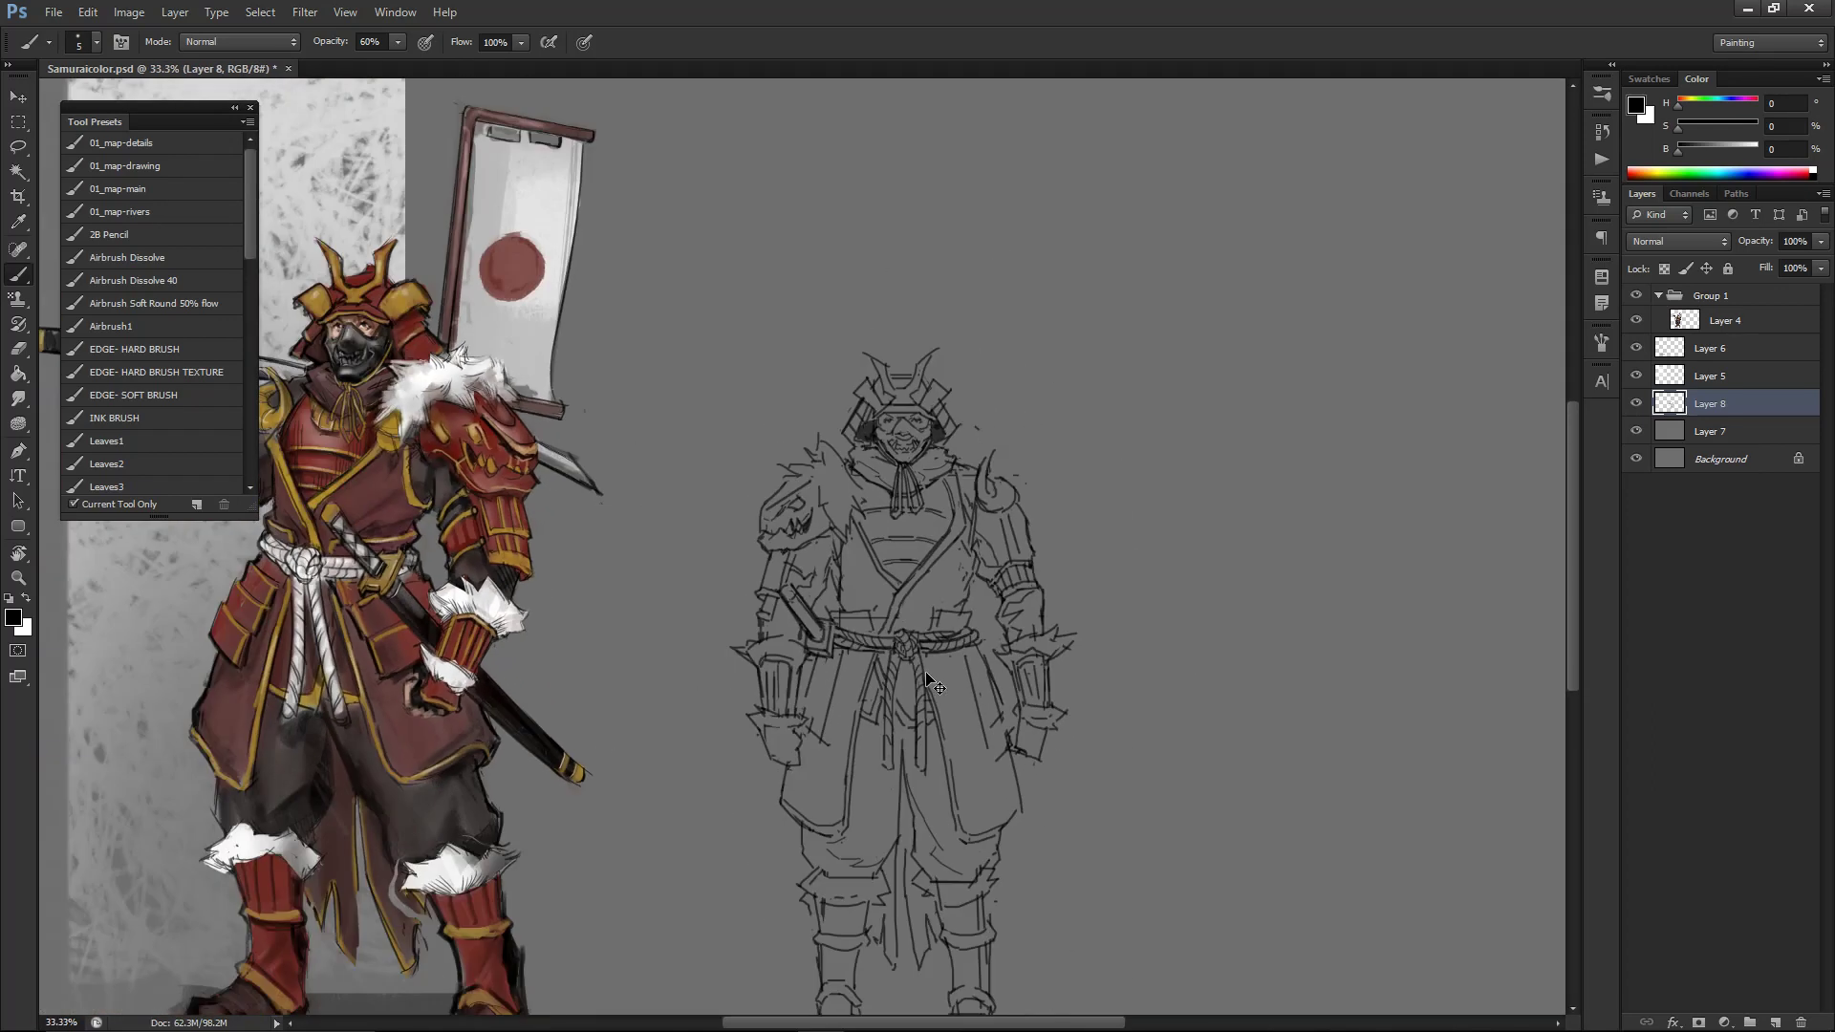
pyautogui.hotkey('ctrl', '-')
pyautogui.hotkey('ctrl', 's')
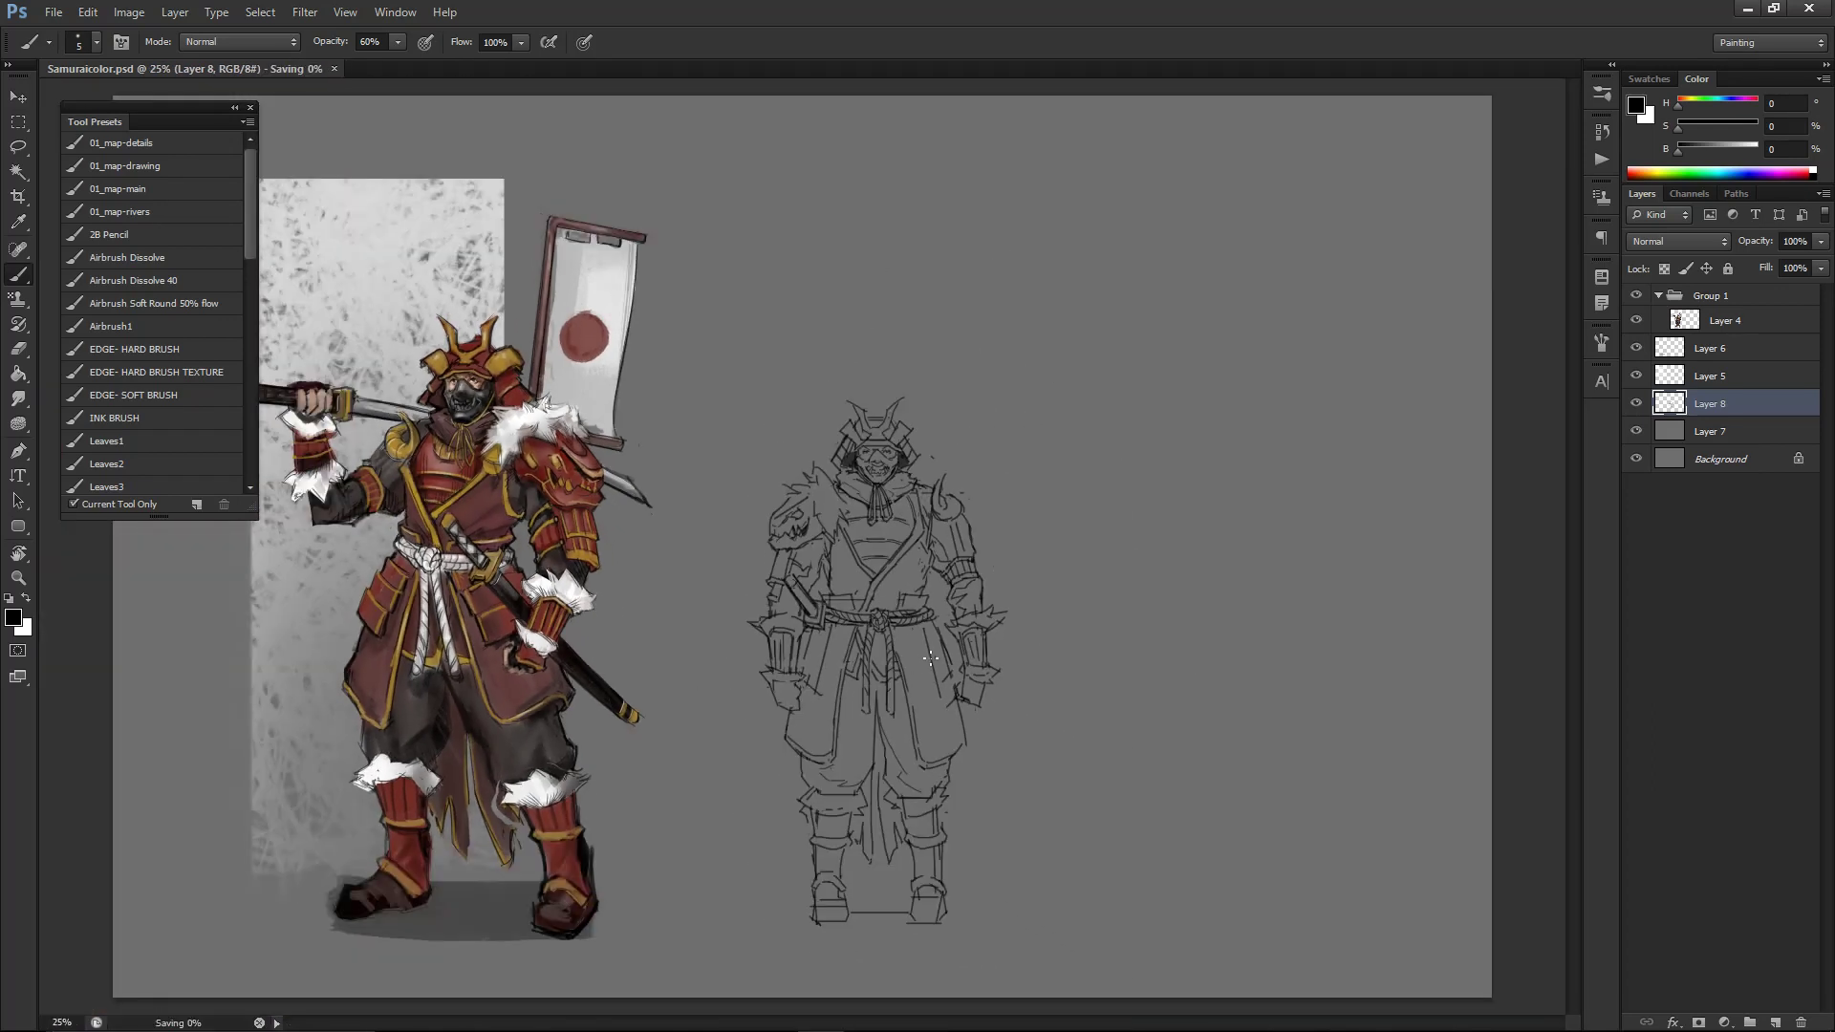
# - Erase part of the boxy helmet side flap above the skull shoulder guard and start redrawing its edge
pyautogui.hotkey('ctrl', '-')
pyautogui.hotkey('ctrl', '+')
pyautogui.hotkey('ctrl', '+')
pyautogui.hotkey('ctrl', '+')
pyautogui.hotkey('ctrl', '+')
pyautogui.moveTo(948, 385); pyautogui.dragTo(815, 493)
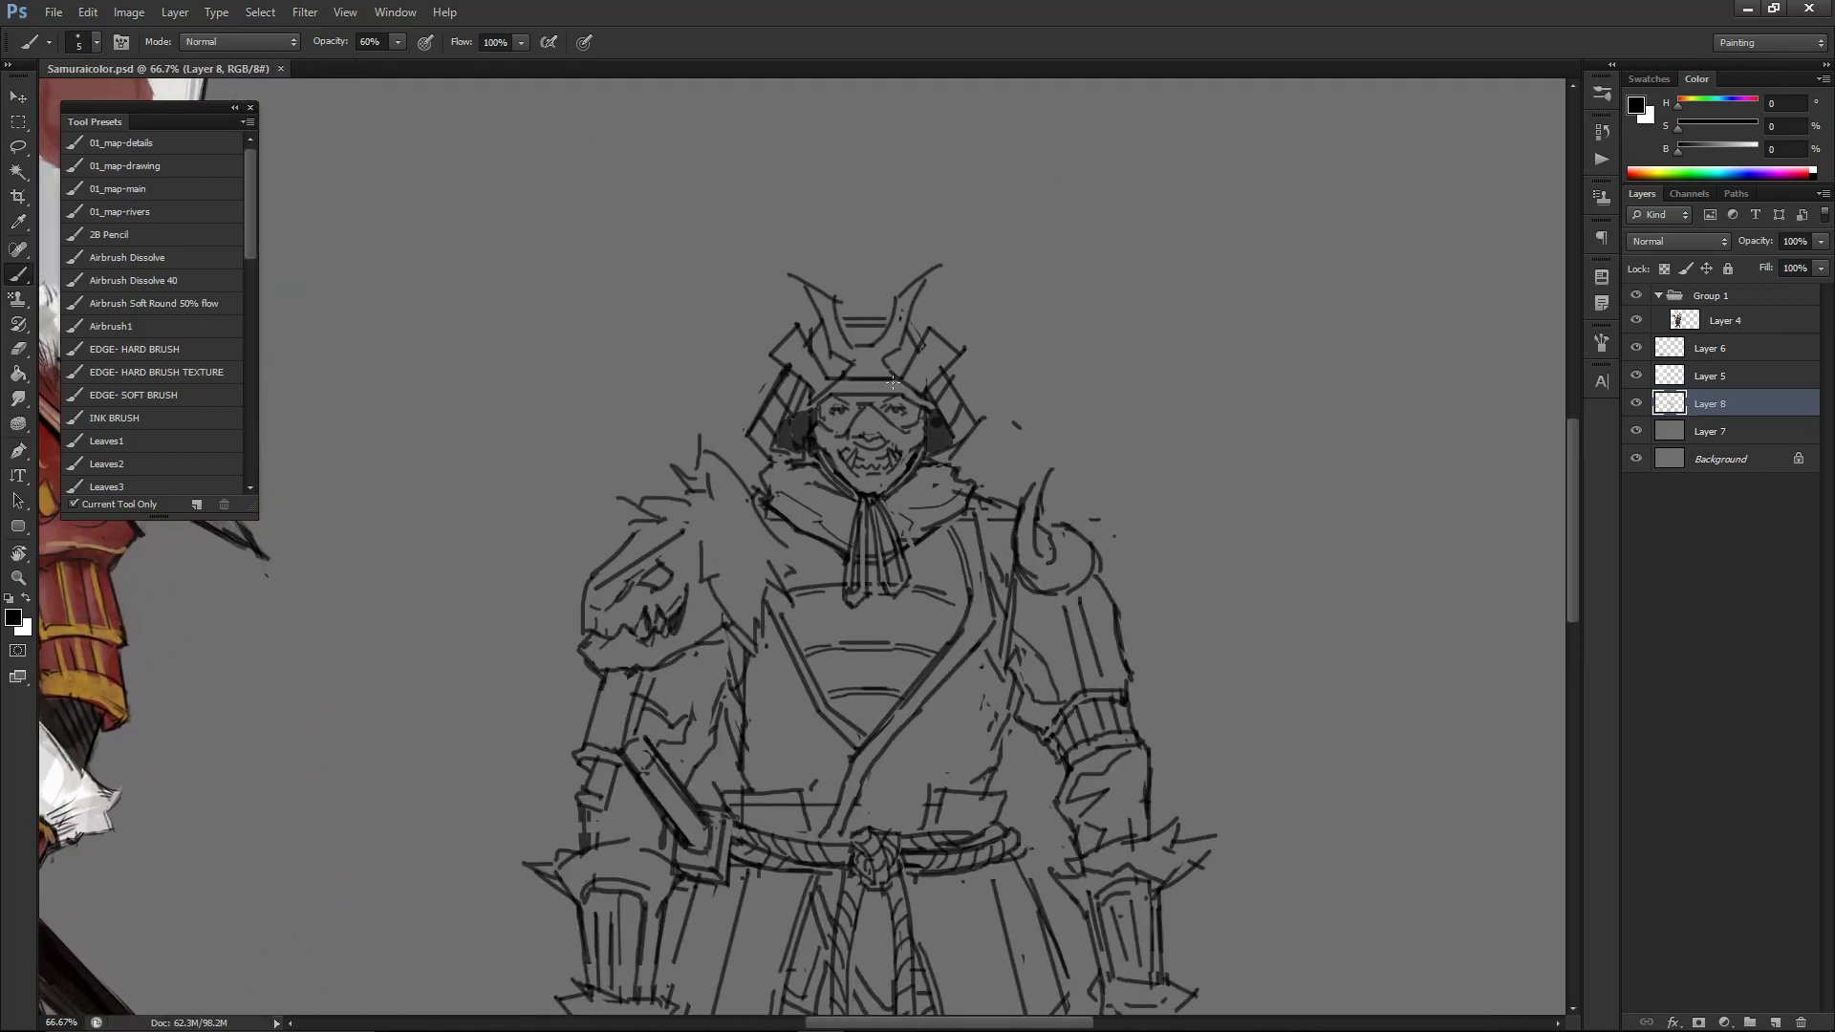
pyautogui.press('e')
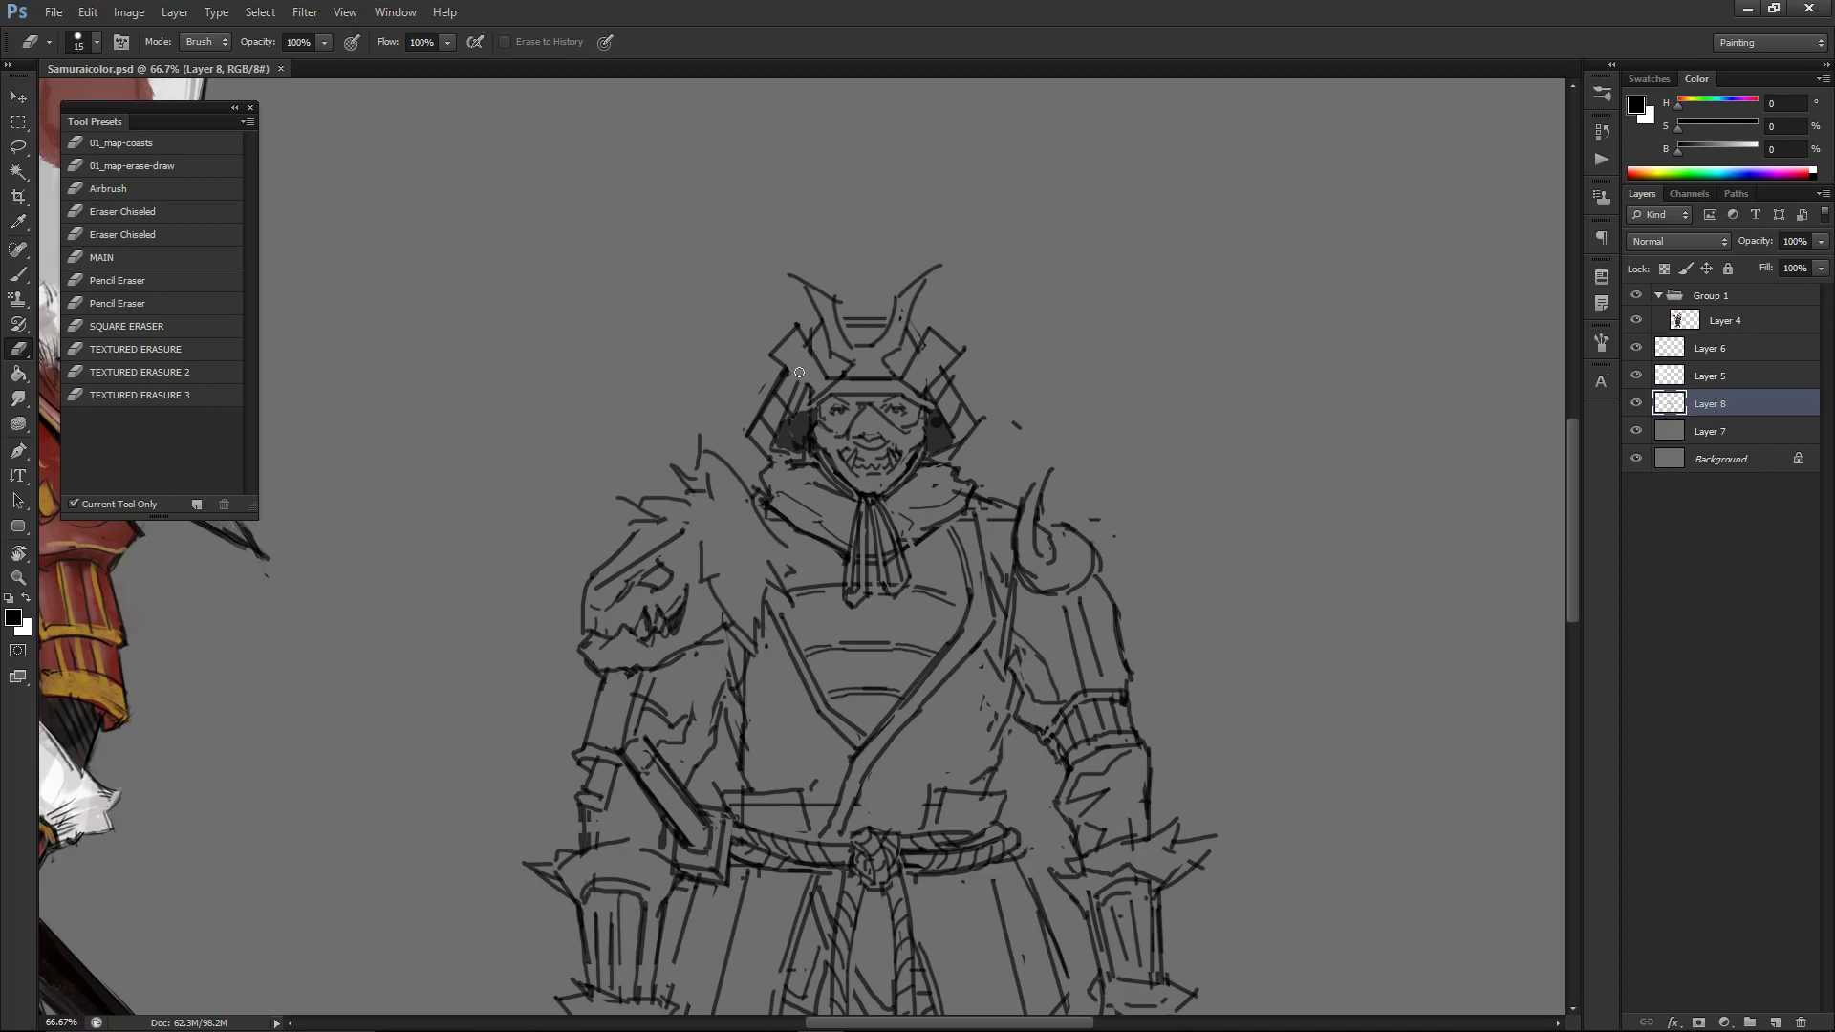
pyautogui.moveTo(802, 376); pyautogui.dragTo(776, 350)
pyautogui.press('b')
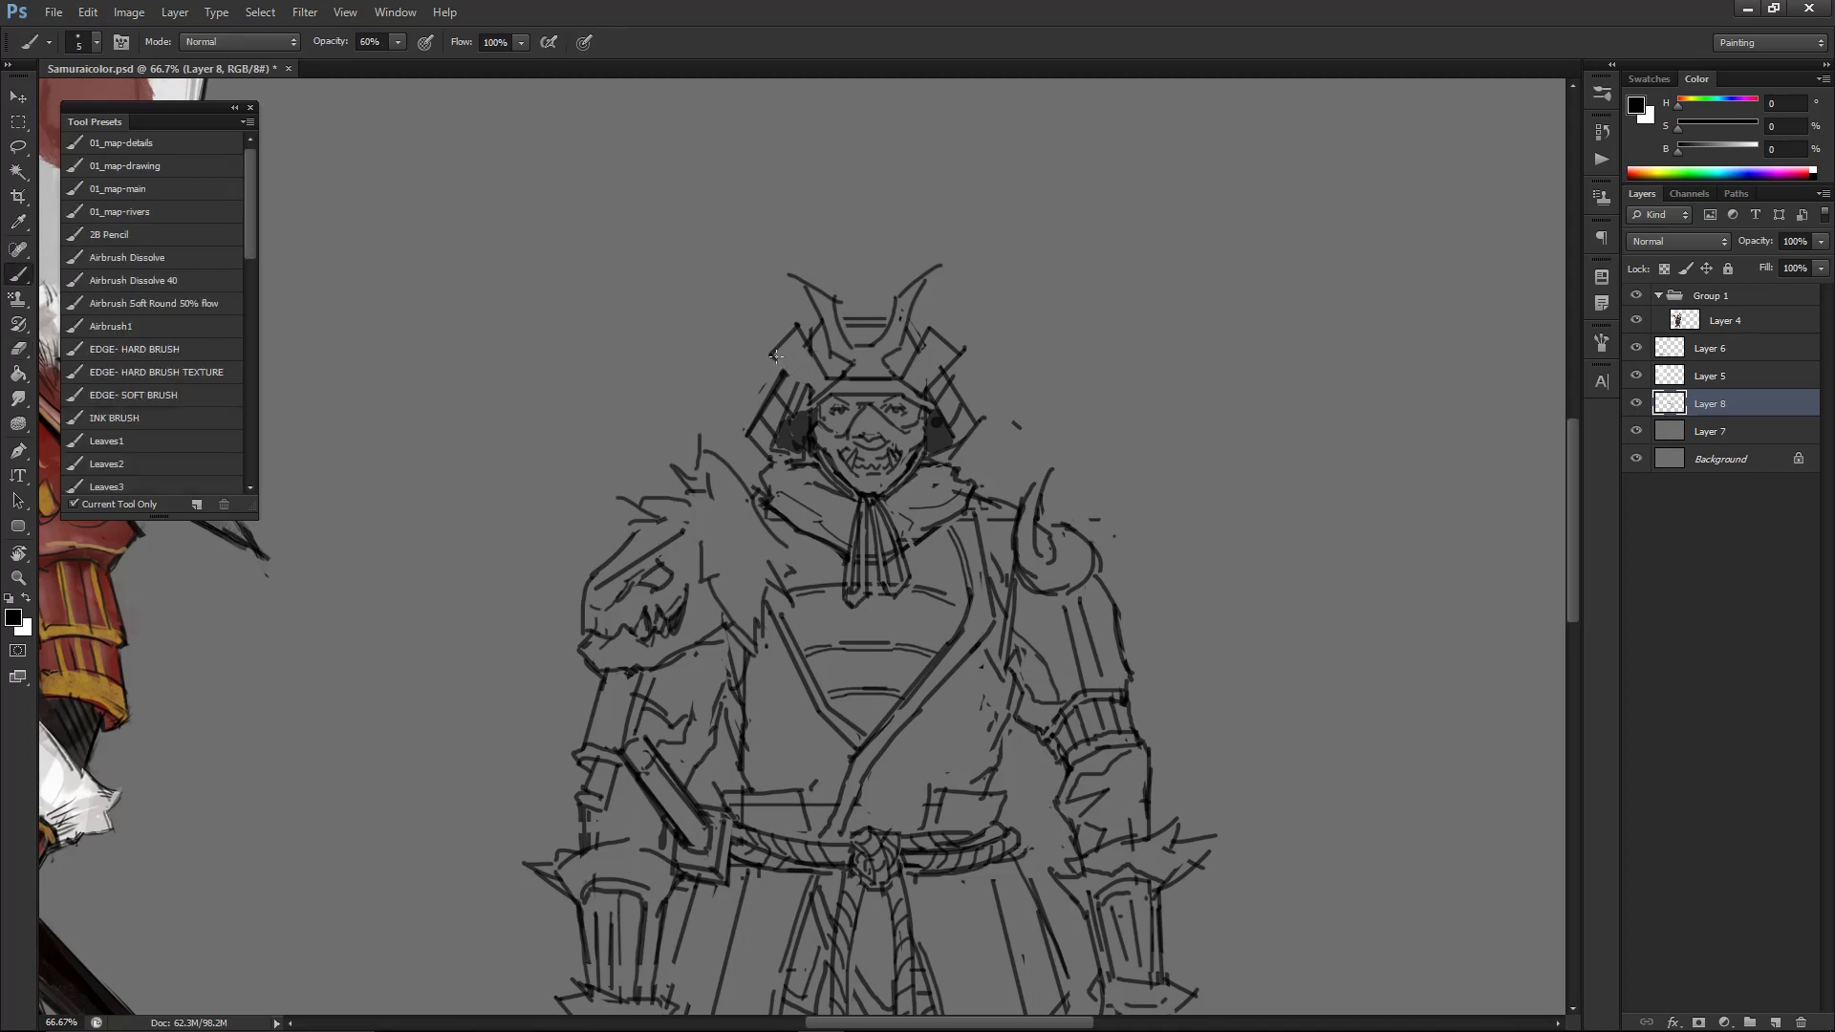
# - Redraw that helmet side flap as a curved, horn-like shape beside the crest, erasing leftover lines
pyautogui.press('e')
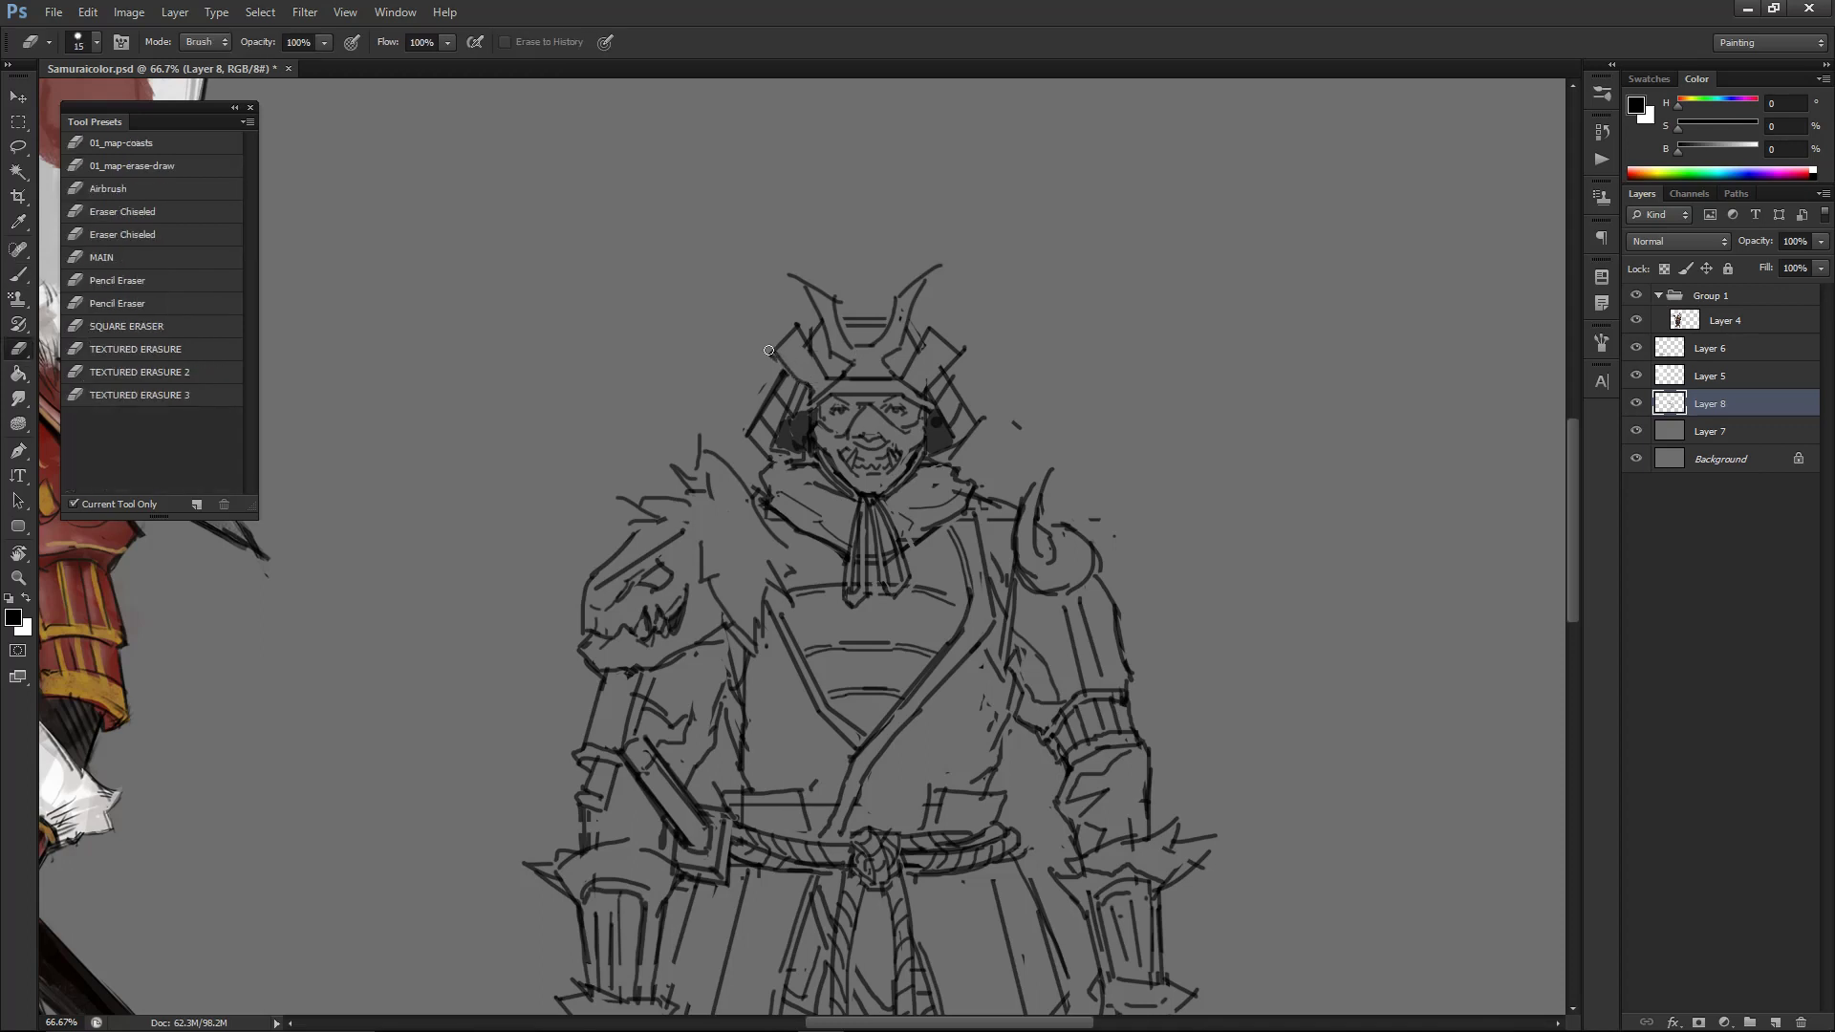
pyautogui.press('b')
pyautogui.press('e')
pyautogui.press('b')
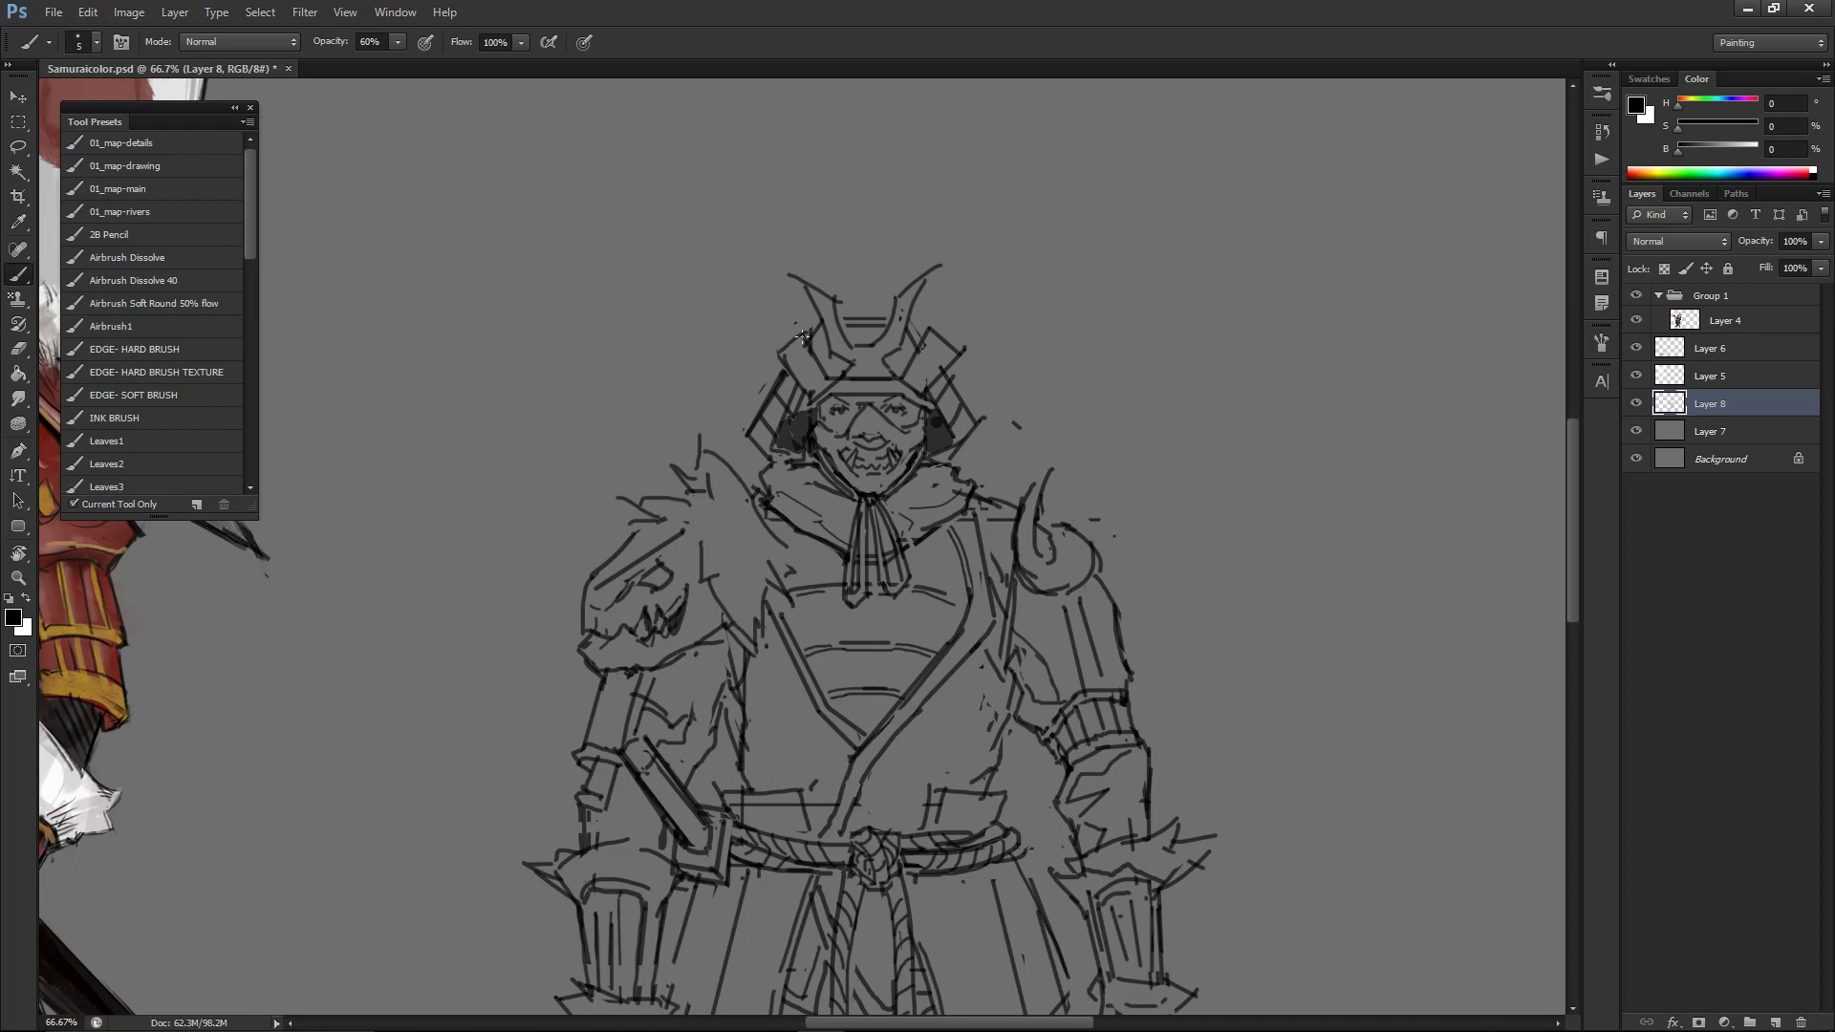
pyautogui.press('e')
pyautogui.press('b')
pyautogui.press('e')
pyautogui.press('b')
pyautogui.moveTo(803, 330); pyautogui.dragTo(819, 369)
# - Enlarge the eraser and erase the opposite half of the helmet with its crest horn and side flap
pyautogui.press('e')
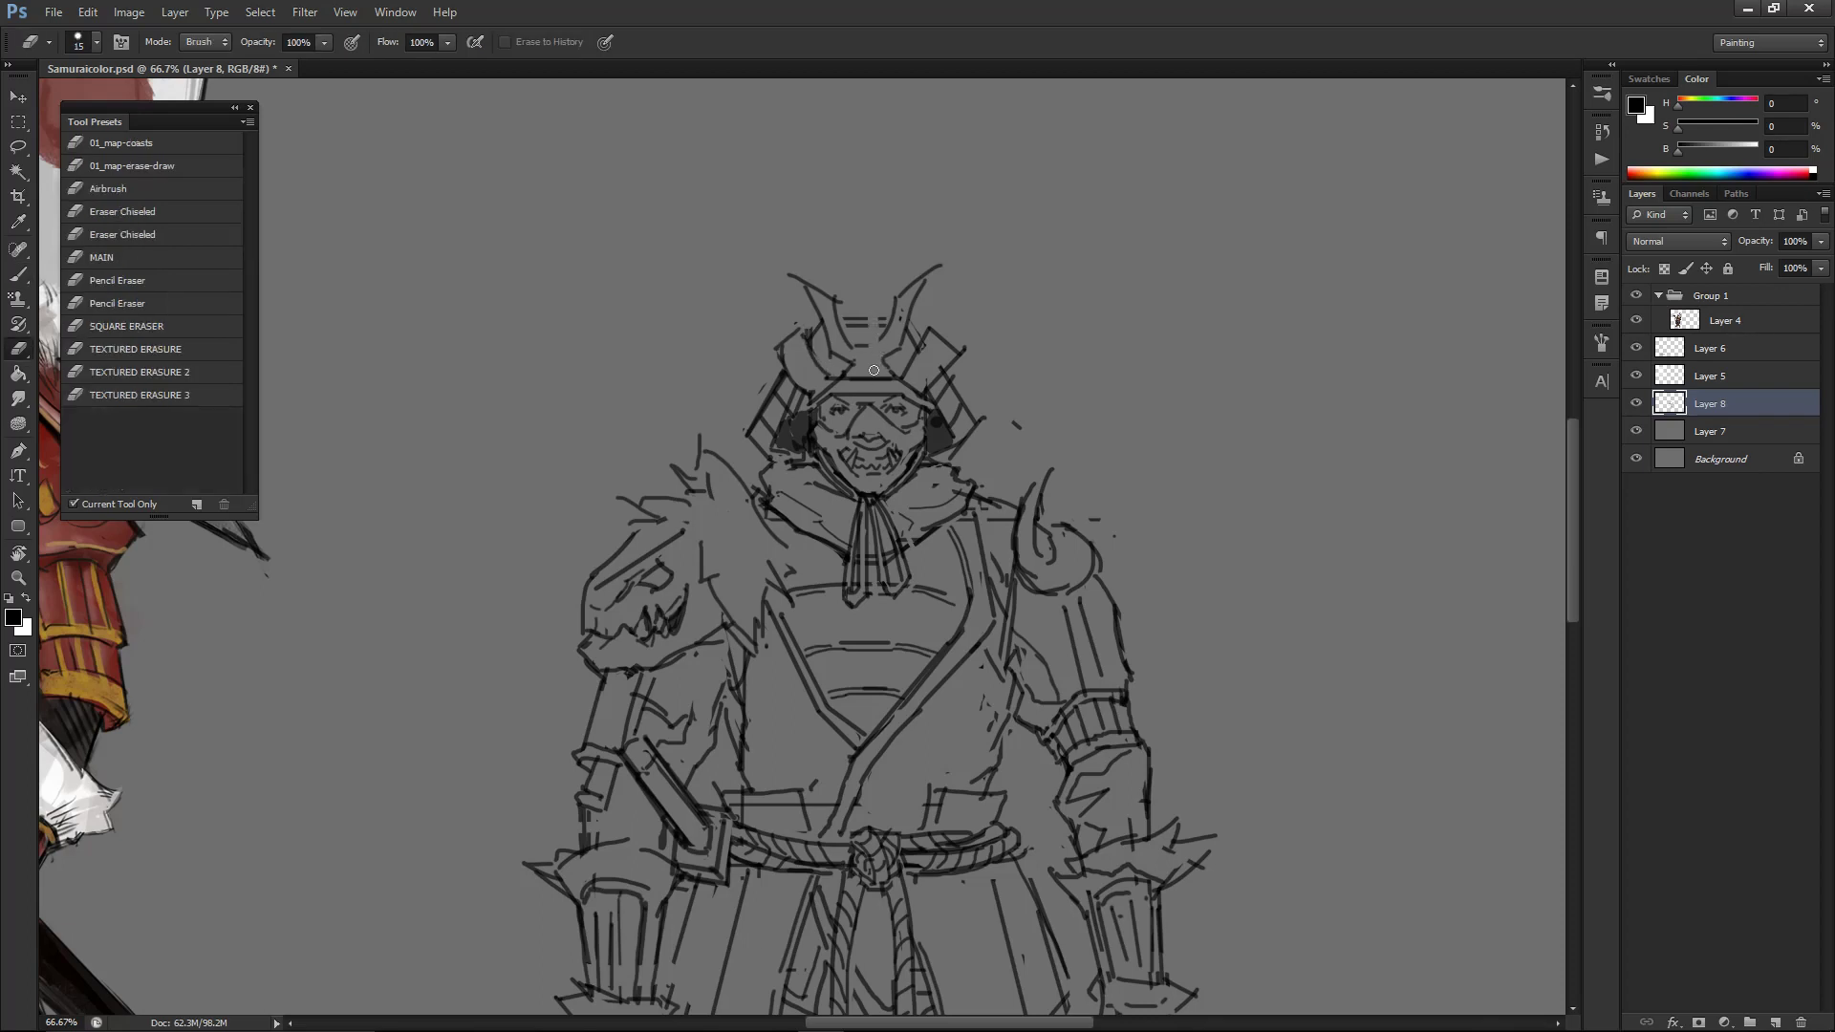
pyautogui.press(']')
pyautogui.press(']')
pyautogui.press(']')
pyautogui.moveTo(889, 297)
pyautogui.mouseDown()
pyautogui.moveTo(878, 376)
pyautogui.moveTo(910, 262)
pyautogui.moveTo(886, 385)
pyautogui.moveTo(919, 383)
pyautogui.moveTo(910, 344)
pyautogui.moveTo(914, 390)
pyautogui.moveTo(897, 388)
pyautogui.moveTo(915, 373)
pyautogui.moveTo(925, 398)
pyautogui.moveTo(936, 255)
pyautogui.moveTo(959, 402)
pyautogui.moveTo(998, 441)
pyautogui.moveTo(1007, 418)
pyautogui.moveTo(944, 441)
pyautogui.moveTo(937, 394)
pyautogui.moveTo(932, 441)
pyautogui.mouseUp()
# - Lasso the finished half of the helmet, mirror a copy onto the erased side, and deselect
pyautogui.press('l')
pyautogui.moveTo(855, 188)
pyautogui.mouseDown()
pyautogui.moveTo(705, 306)
pyautogui.moveTo(753, 451)
pyautogui.moveTo(812, 467)
pyautogui.moveTo(819, 411)
pyautogui.moveTo(885, 387)
pyautogui.moveTo(864, 256)
pyautogui.mouseUp()
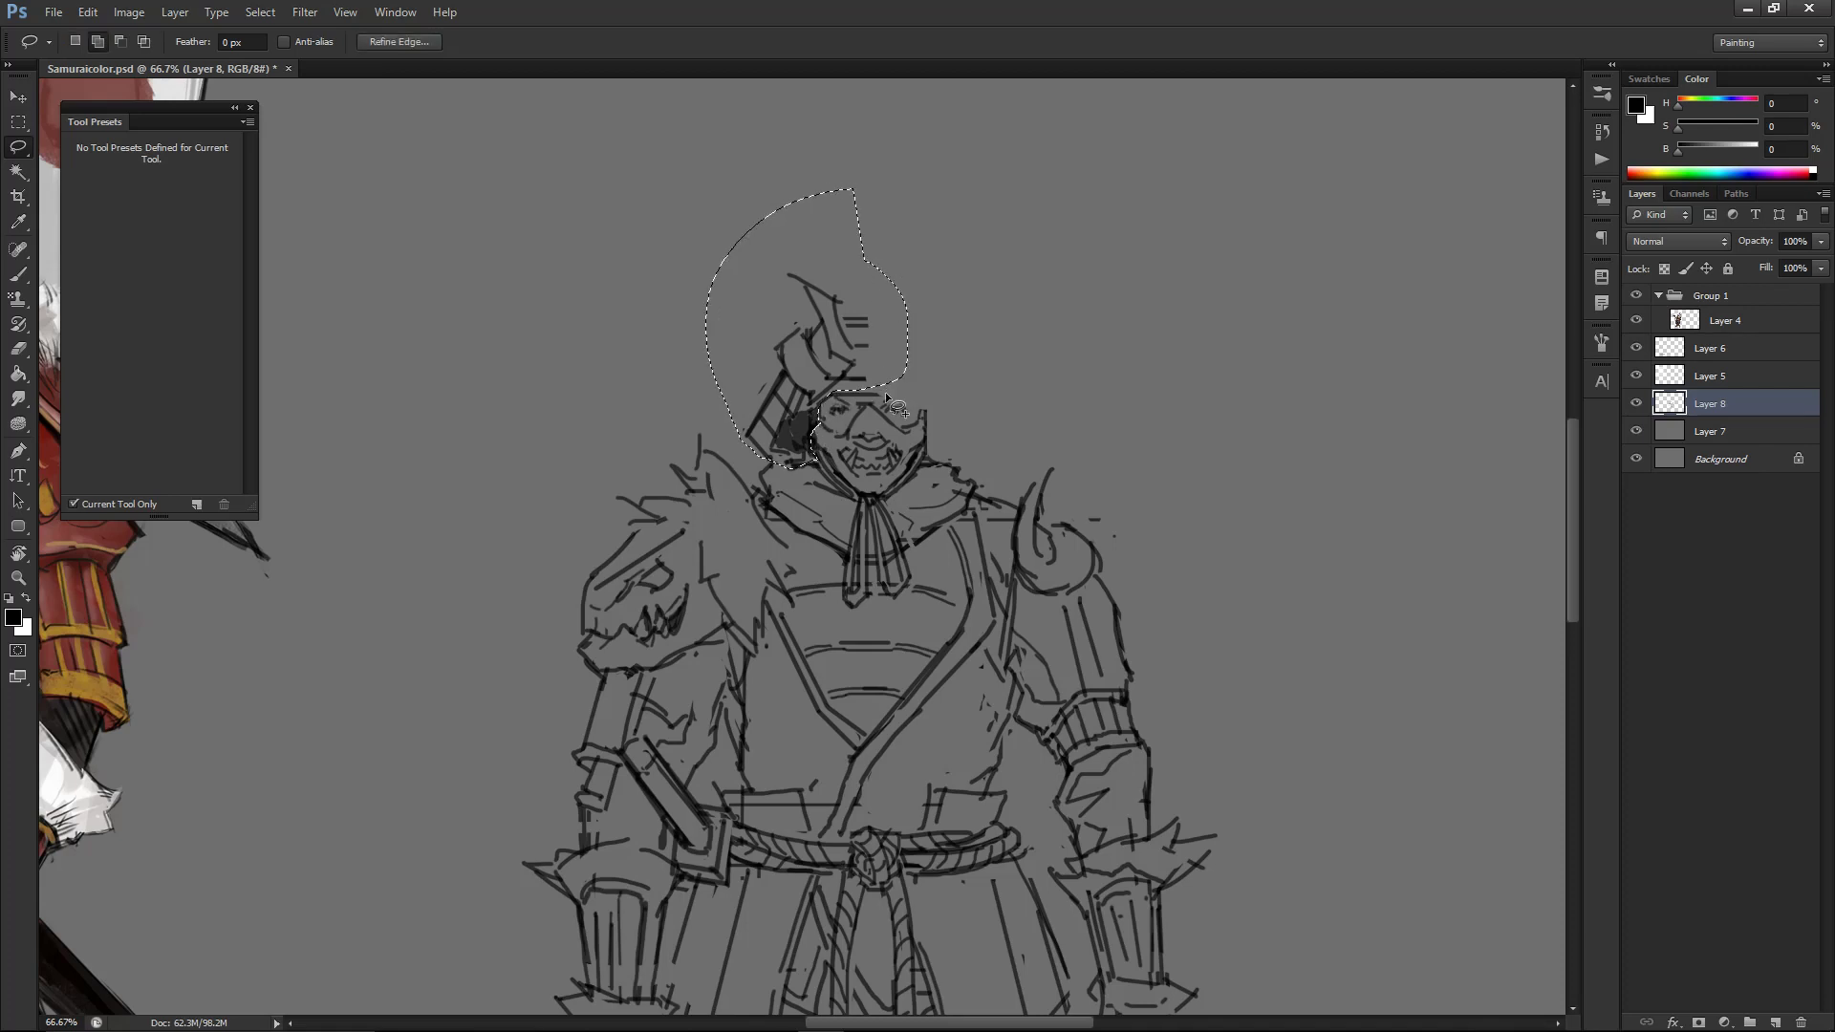
pyautogui.moveTo(875, 398)
pyautogui.mouseDown()
pyautogui.moveTo(827, 391)
pyautogui.moveTo(1024, 323)
pyautogui.moveTo(1003, 354)
pyautogui.moveTo(919, 374)
pyautogui.mouseUp()
pyautogui.hotkey('ctrl', 'd')
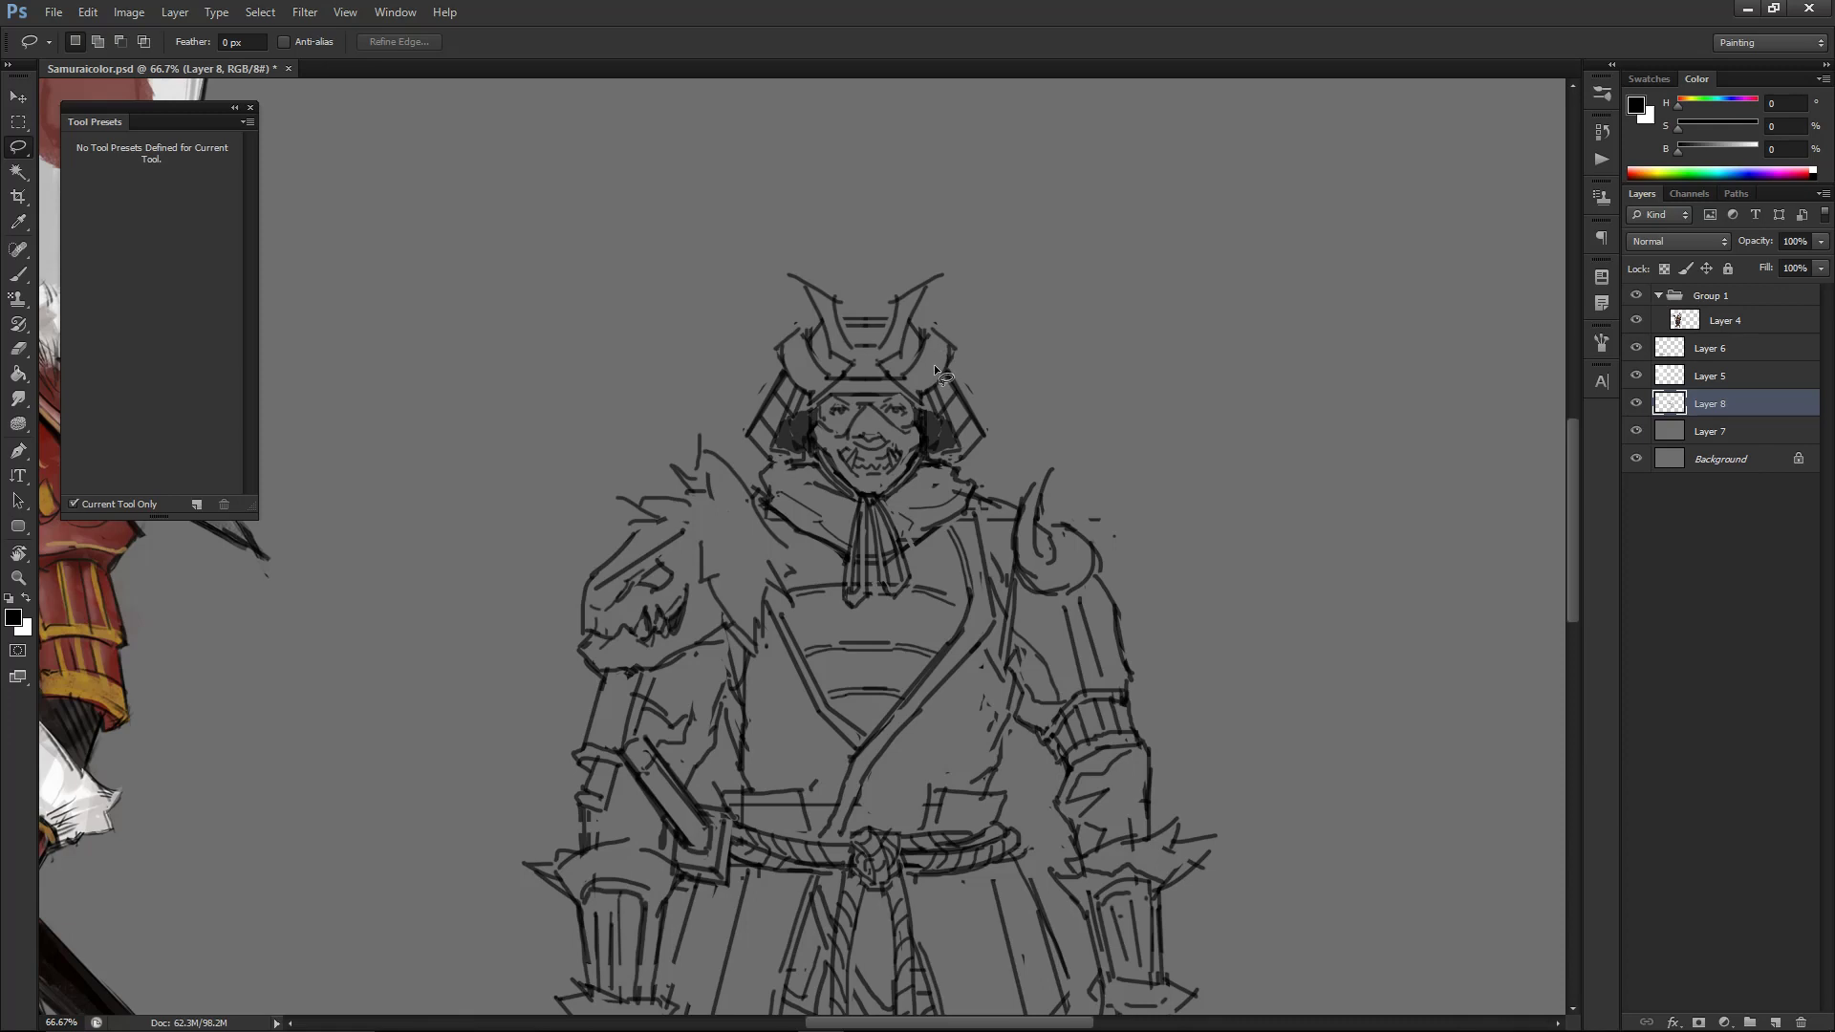
# - Reduce the eraser size and clean up the mirrored helmet's lower edge and the adjoining collar lines
pyautogui.press('e')
pyautogui.press('[')
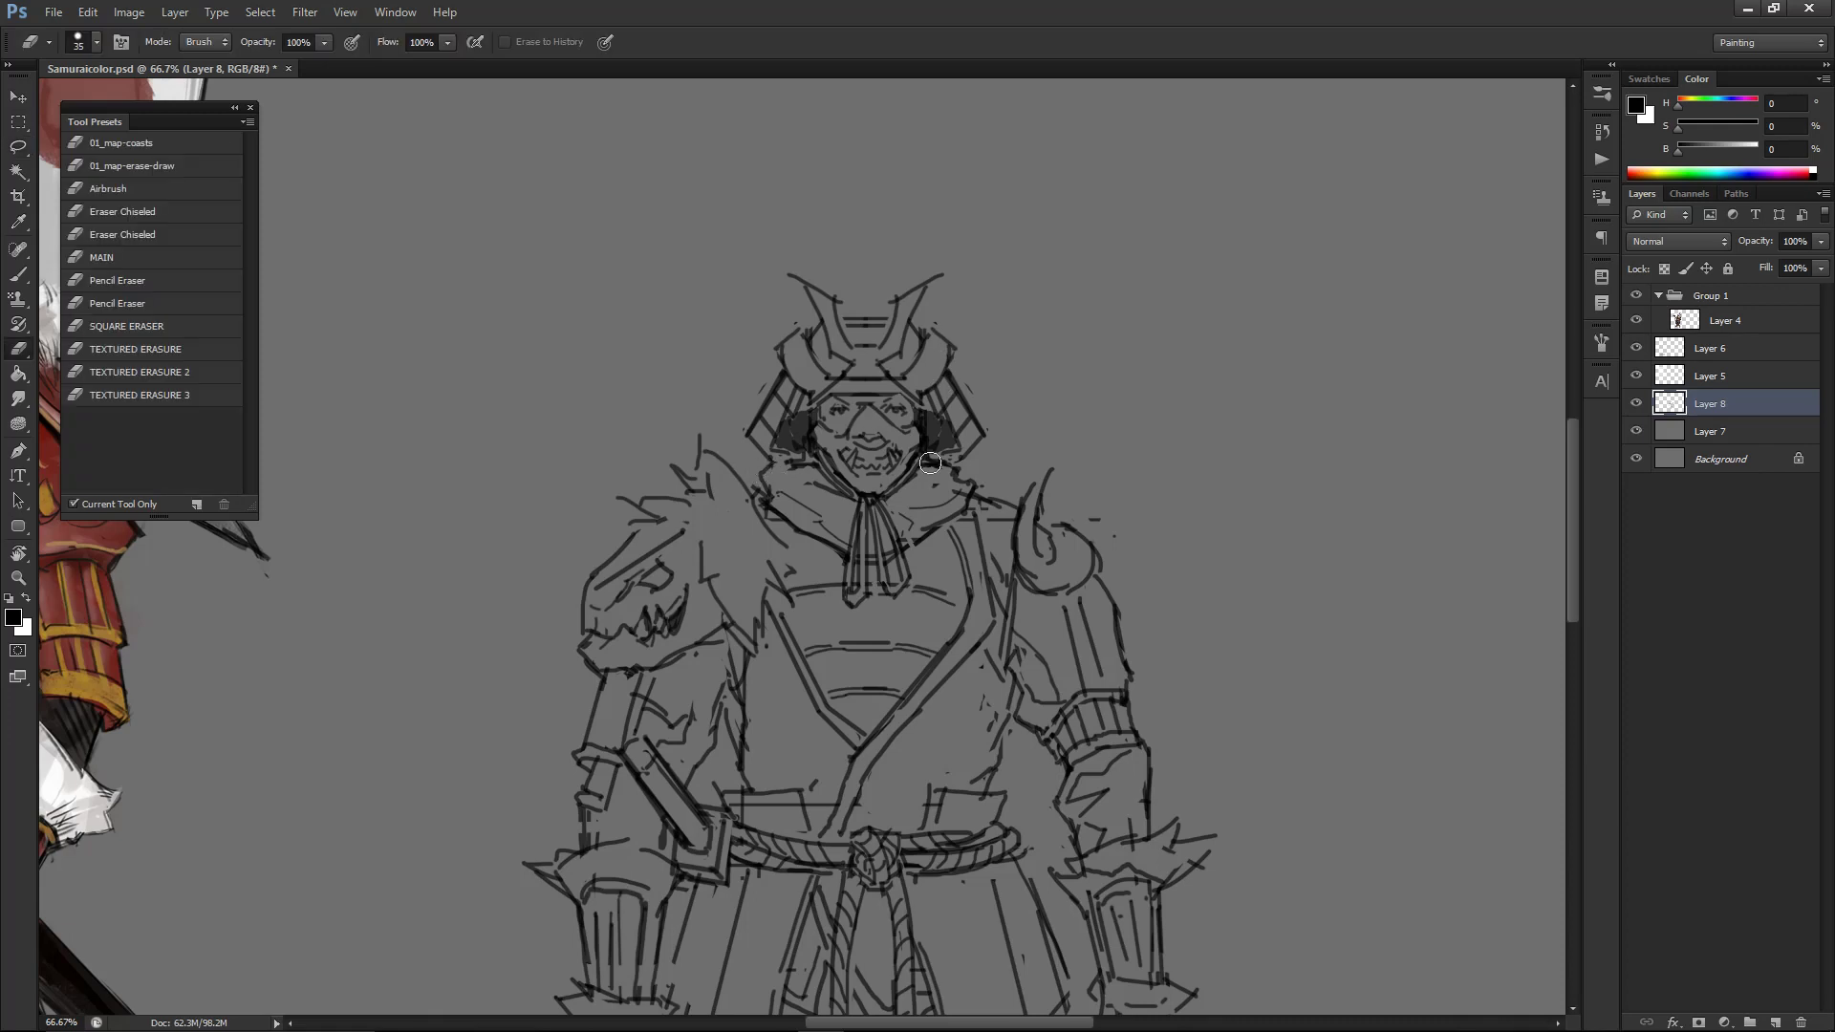
pyautogui.press('[')
pyautogui.press('[')
pyautogui.press('[')
pyautogui.press('b')
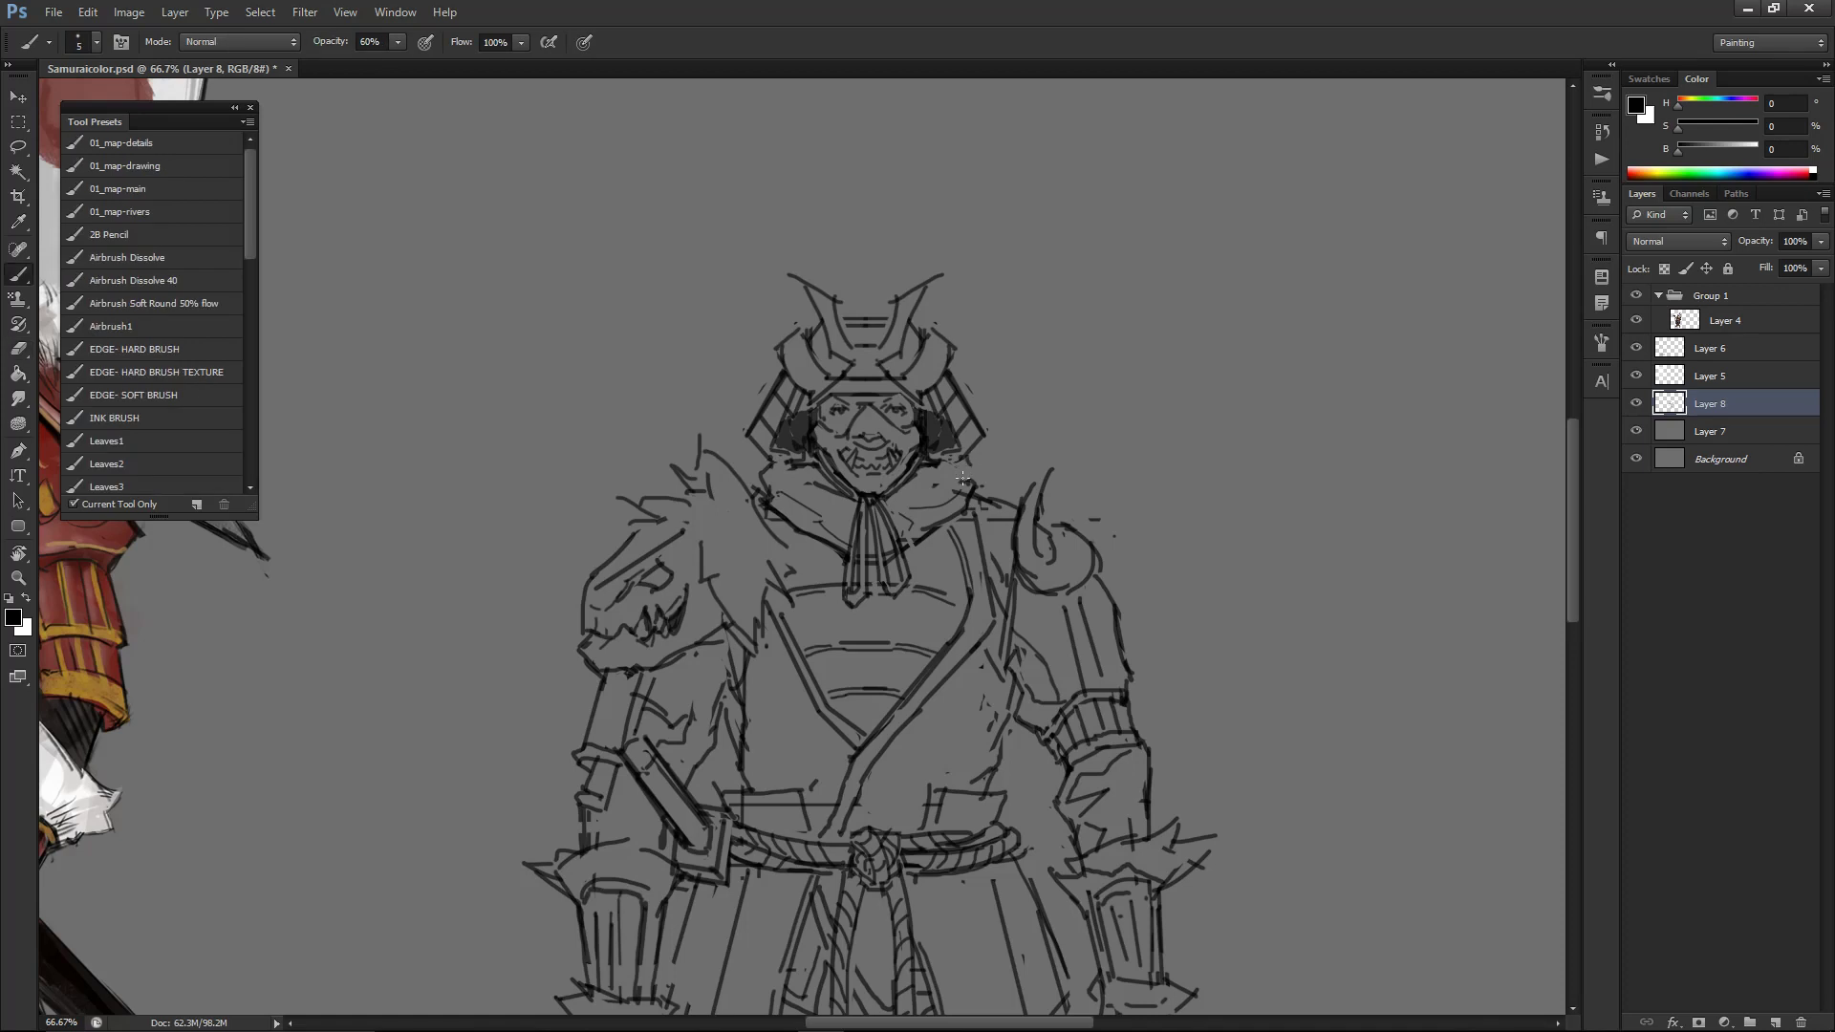
pyautogui.scroll(-3, 878, 471)
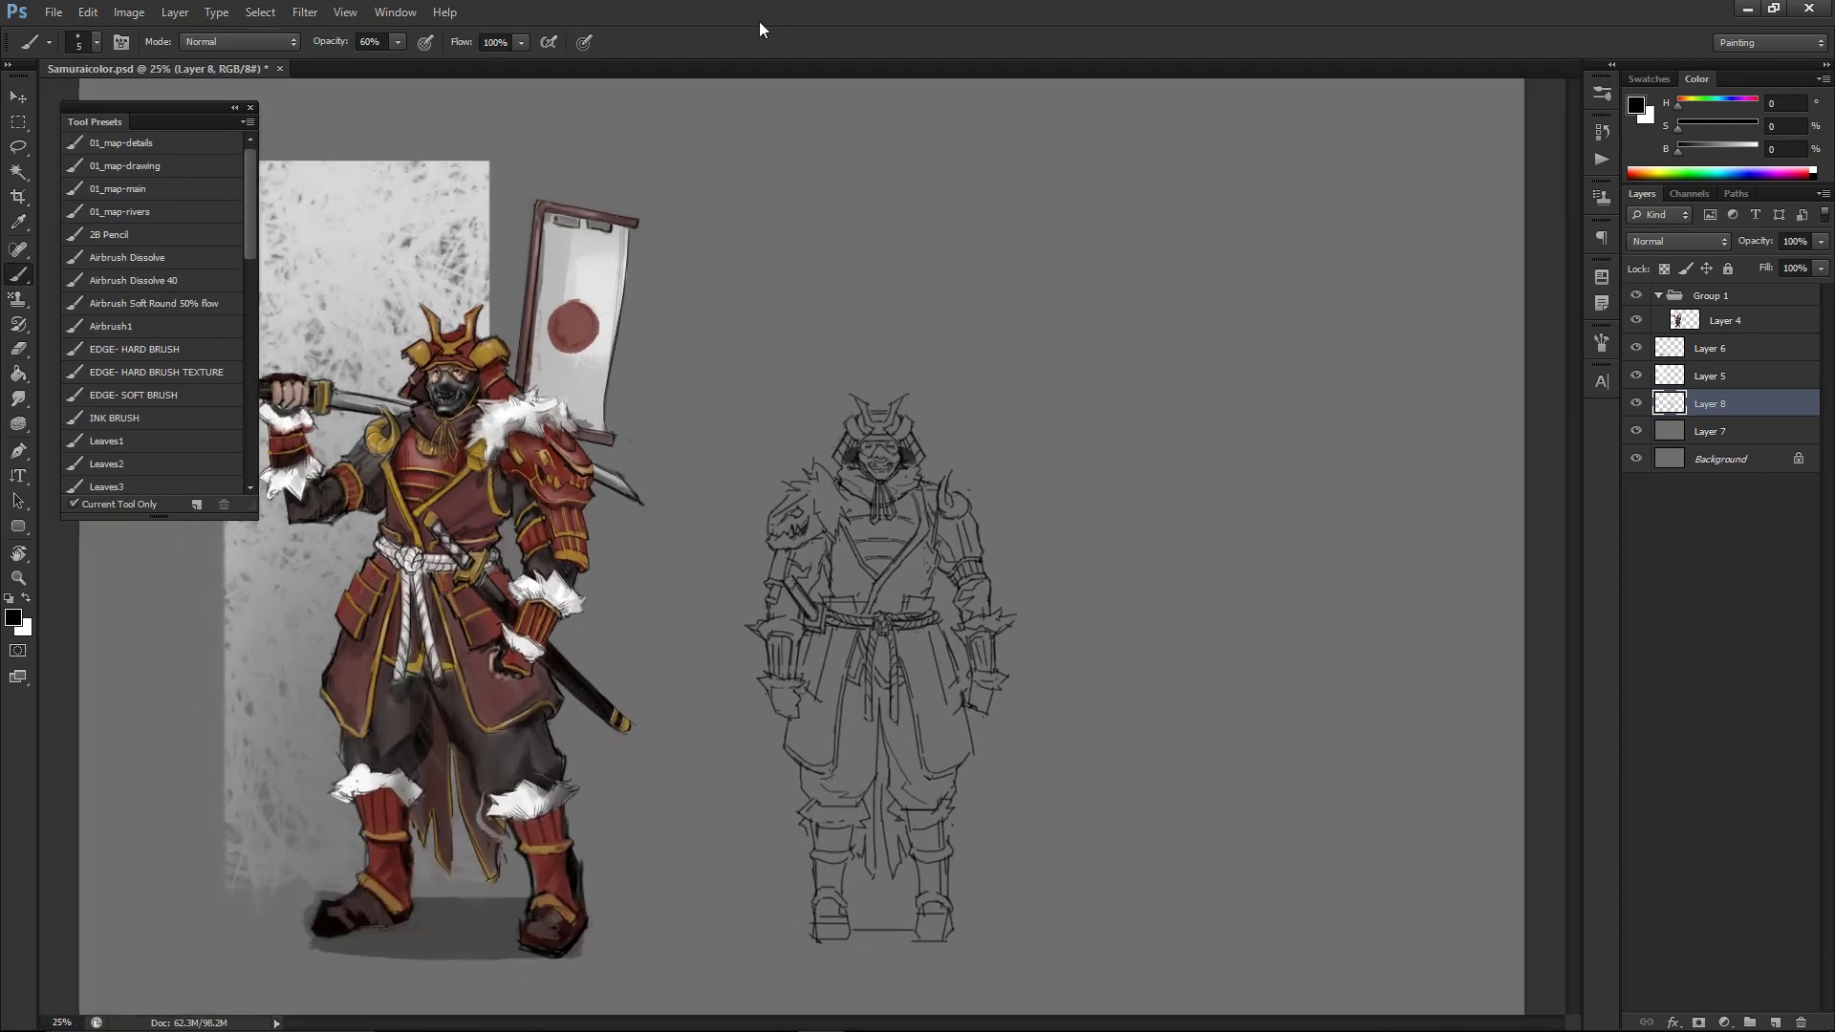
# - Refine the robe lines at the waist just above the rope belt, drawing and erasing small details
pyautogui.scroll(1, 822, 554)
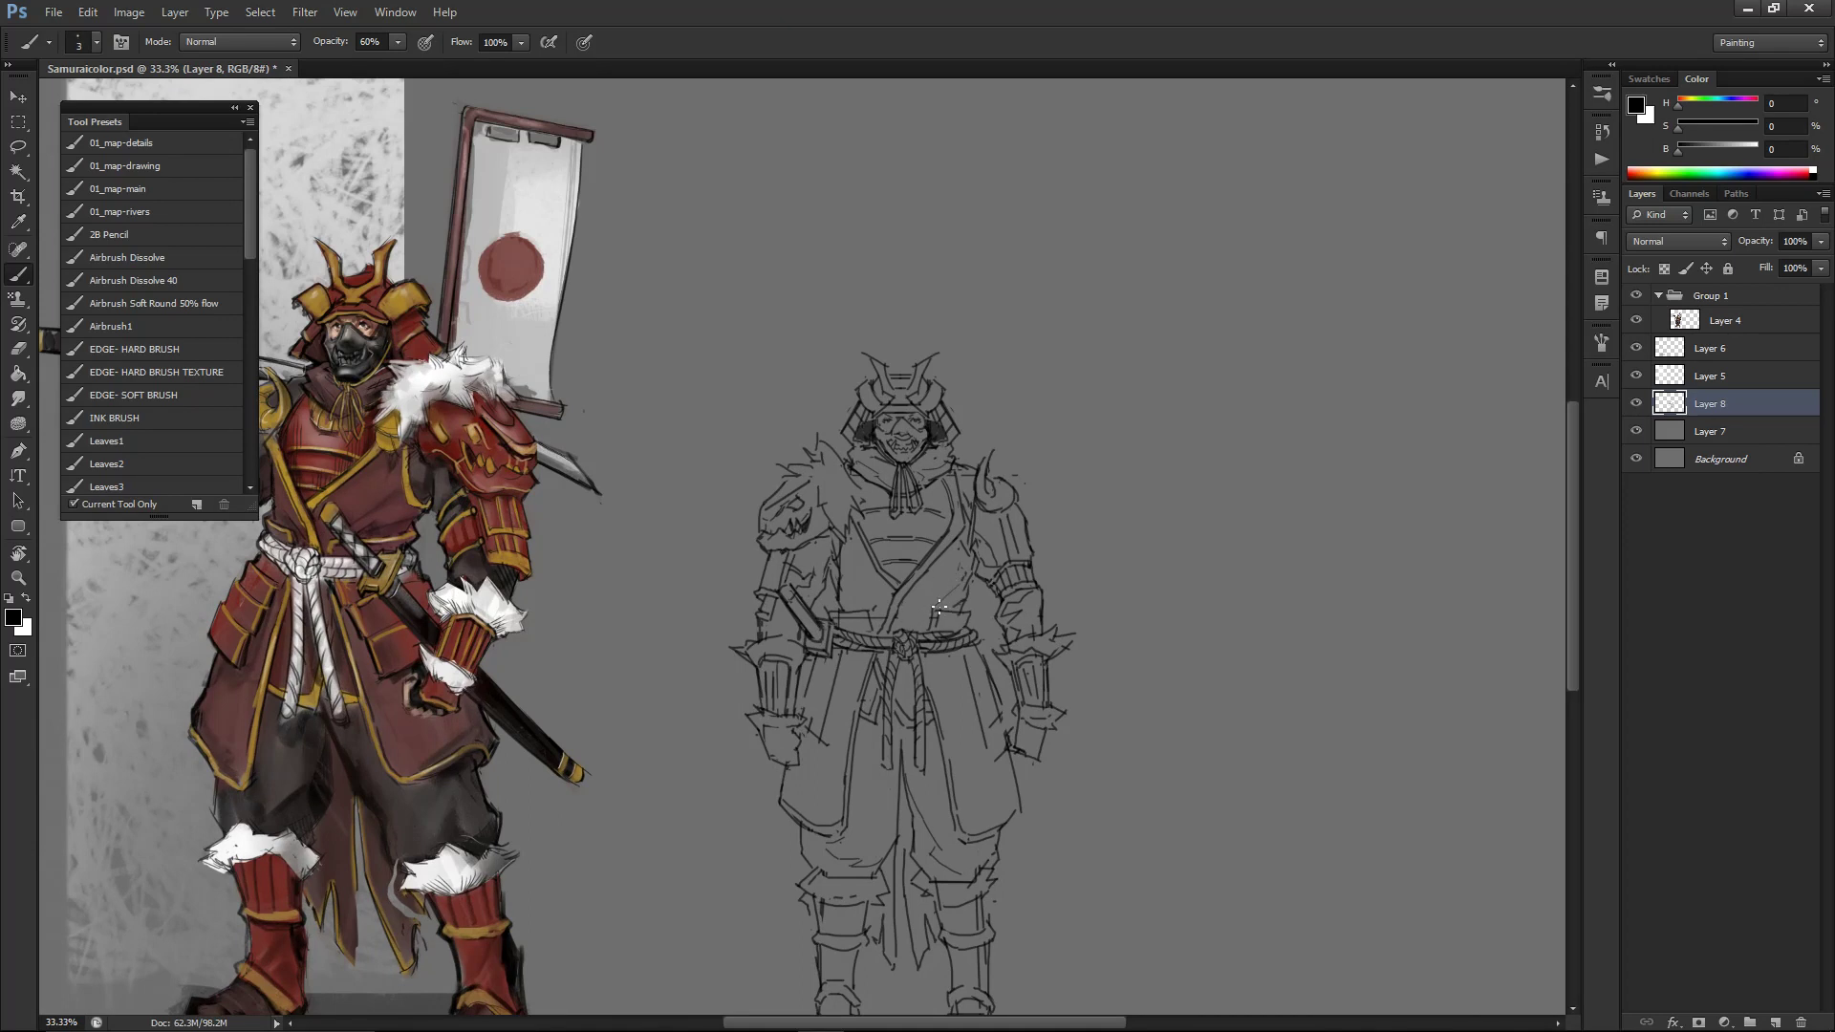
pyautogui.moveTo(914, 623); pyautogui.dragTo(963, 574)
pyautogui.press('e')
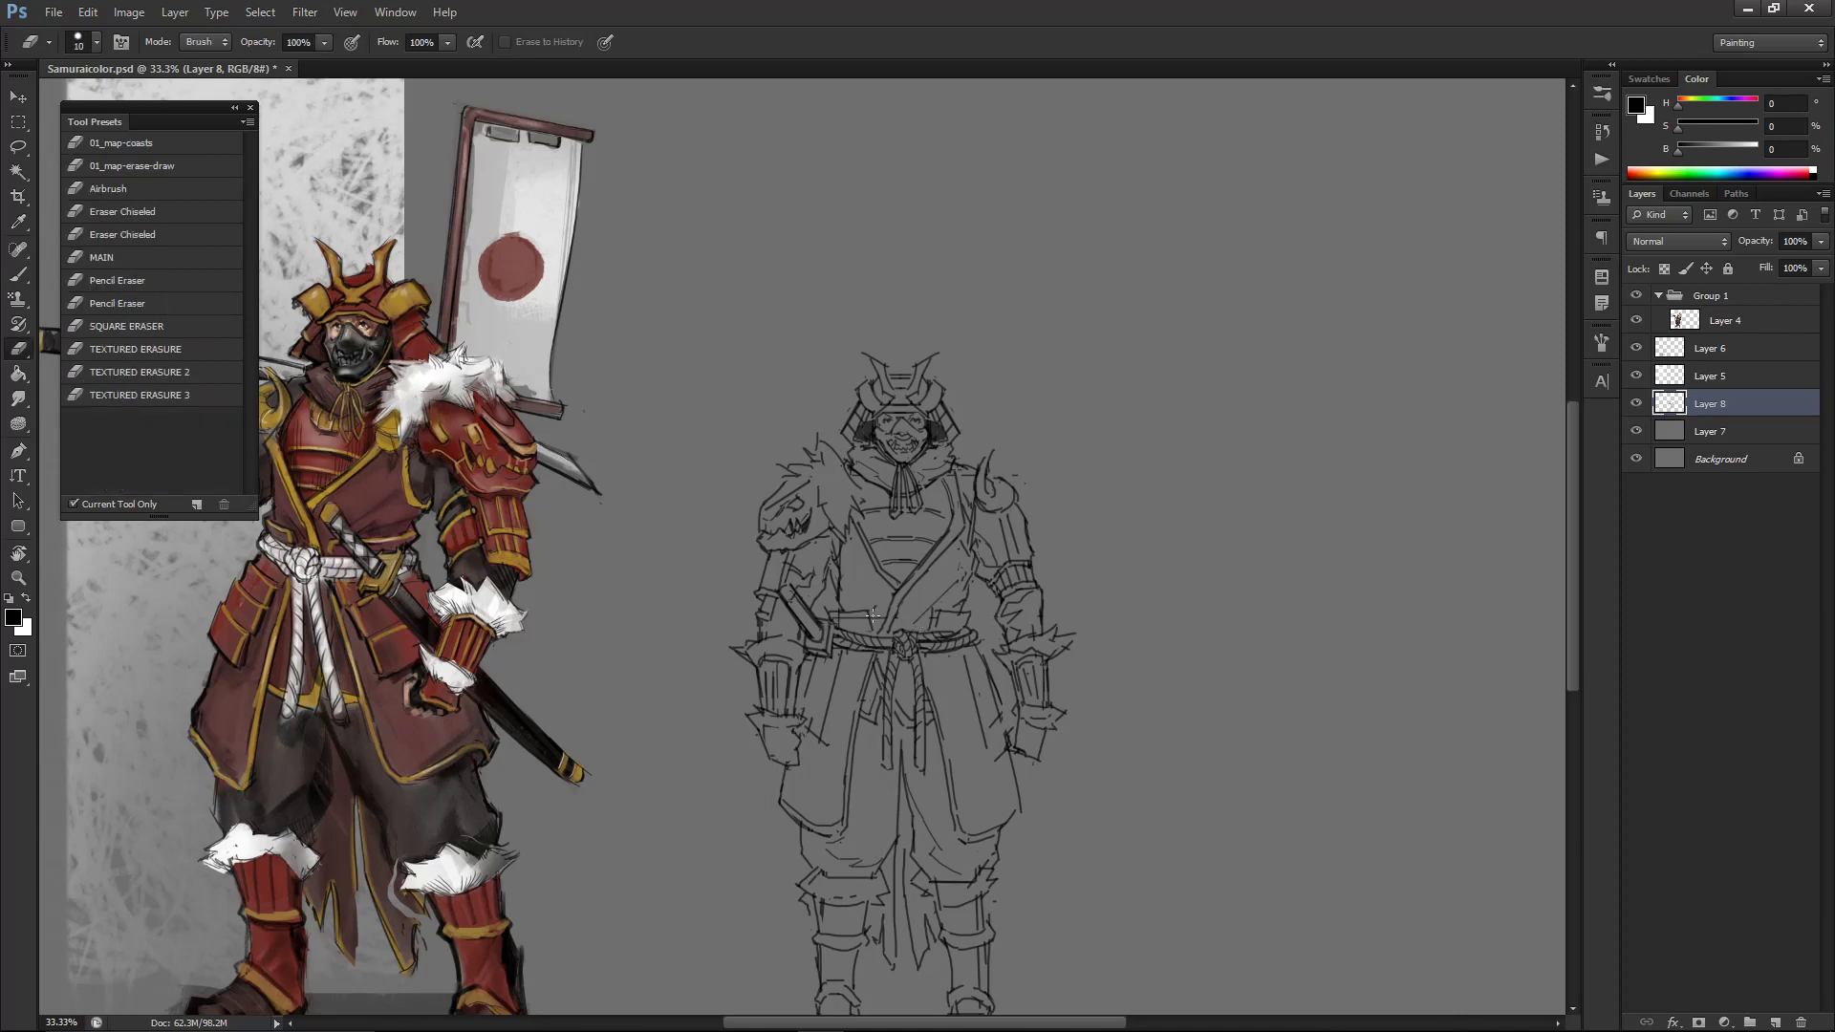
pyautogui.press('b')
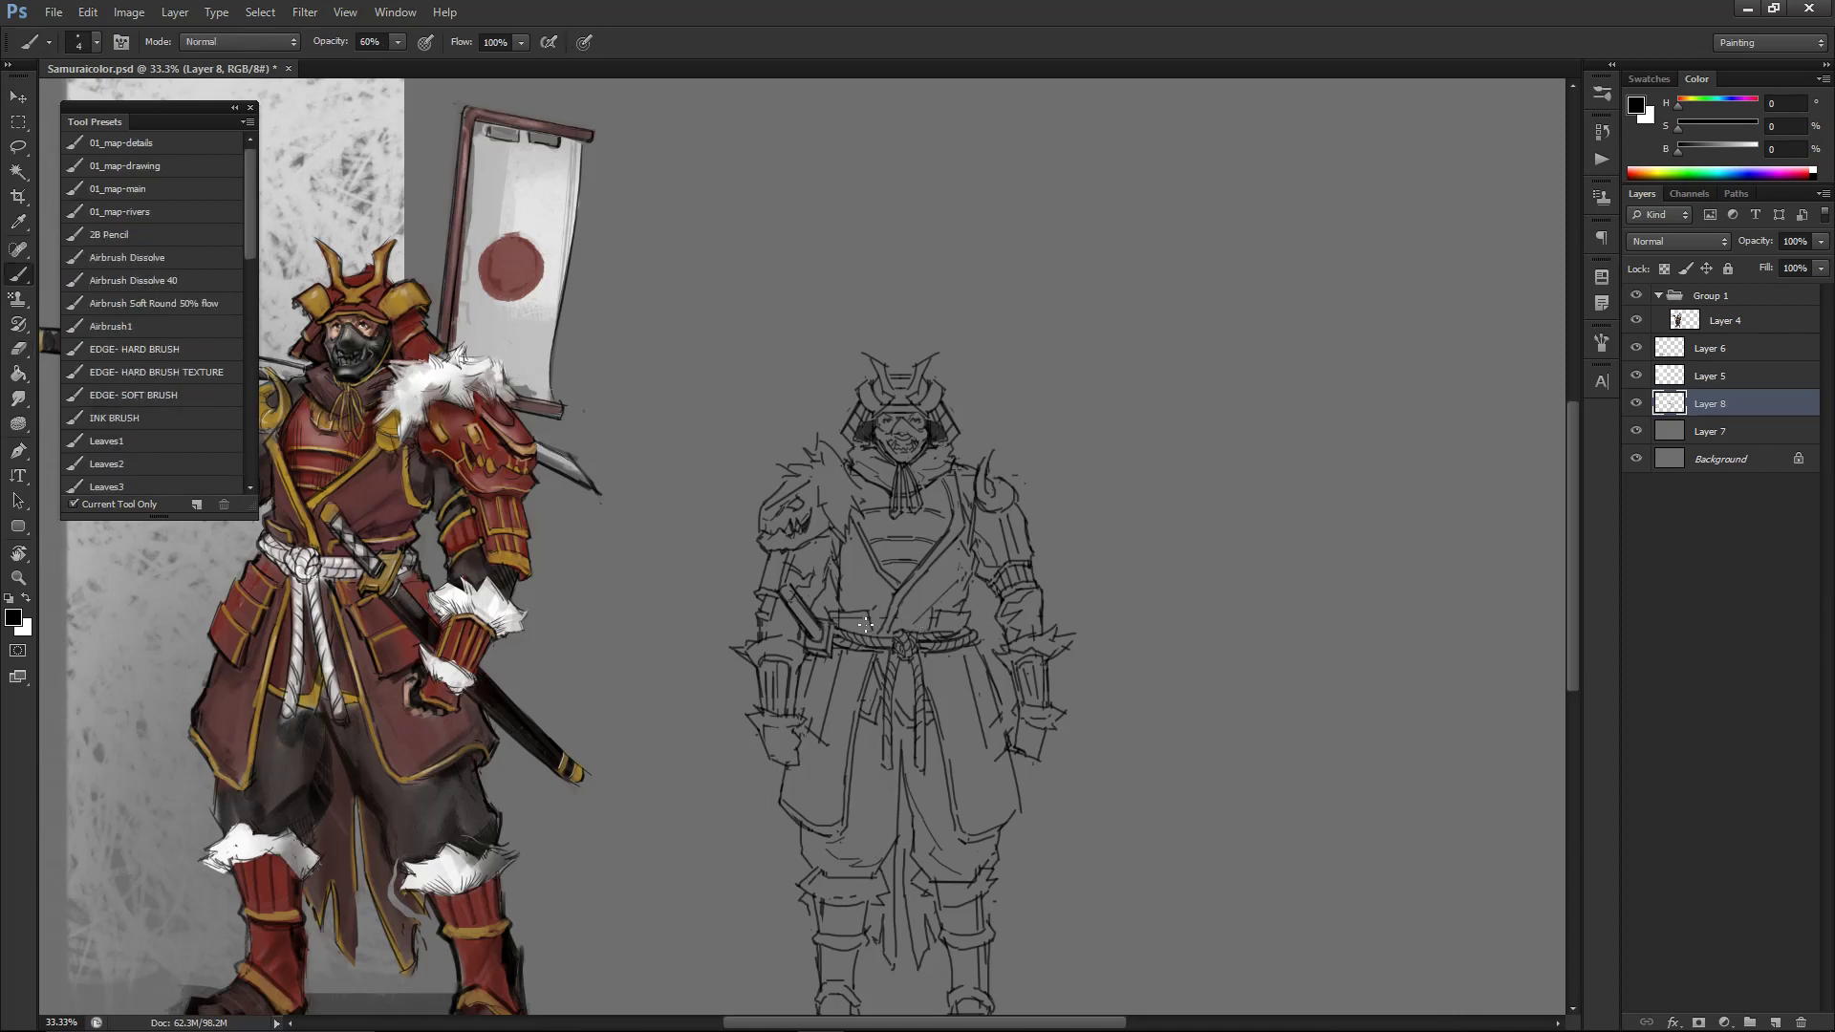
pyautogui.press('e')
pyautogui.press('b')
# - Move the line sketch slightly closer to the coloured reference painting
pyautogui.hotkey('ctrl', '-')
pyautogui.hotkey('ctrl', '-')
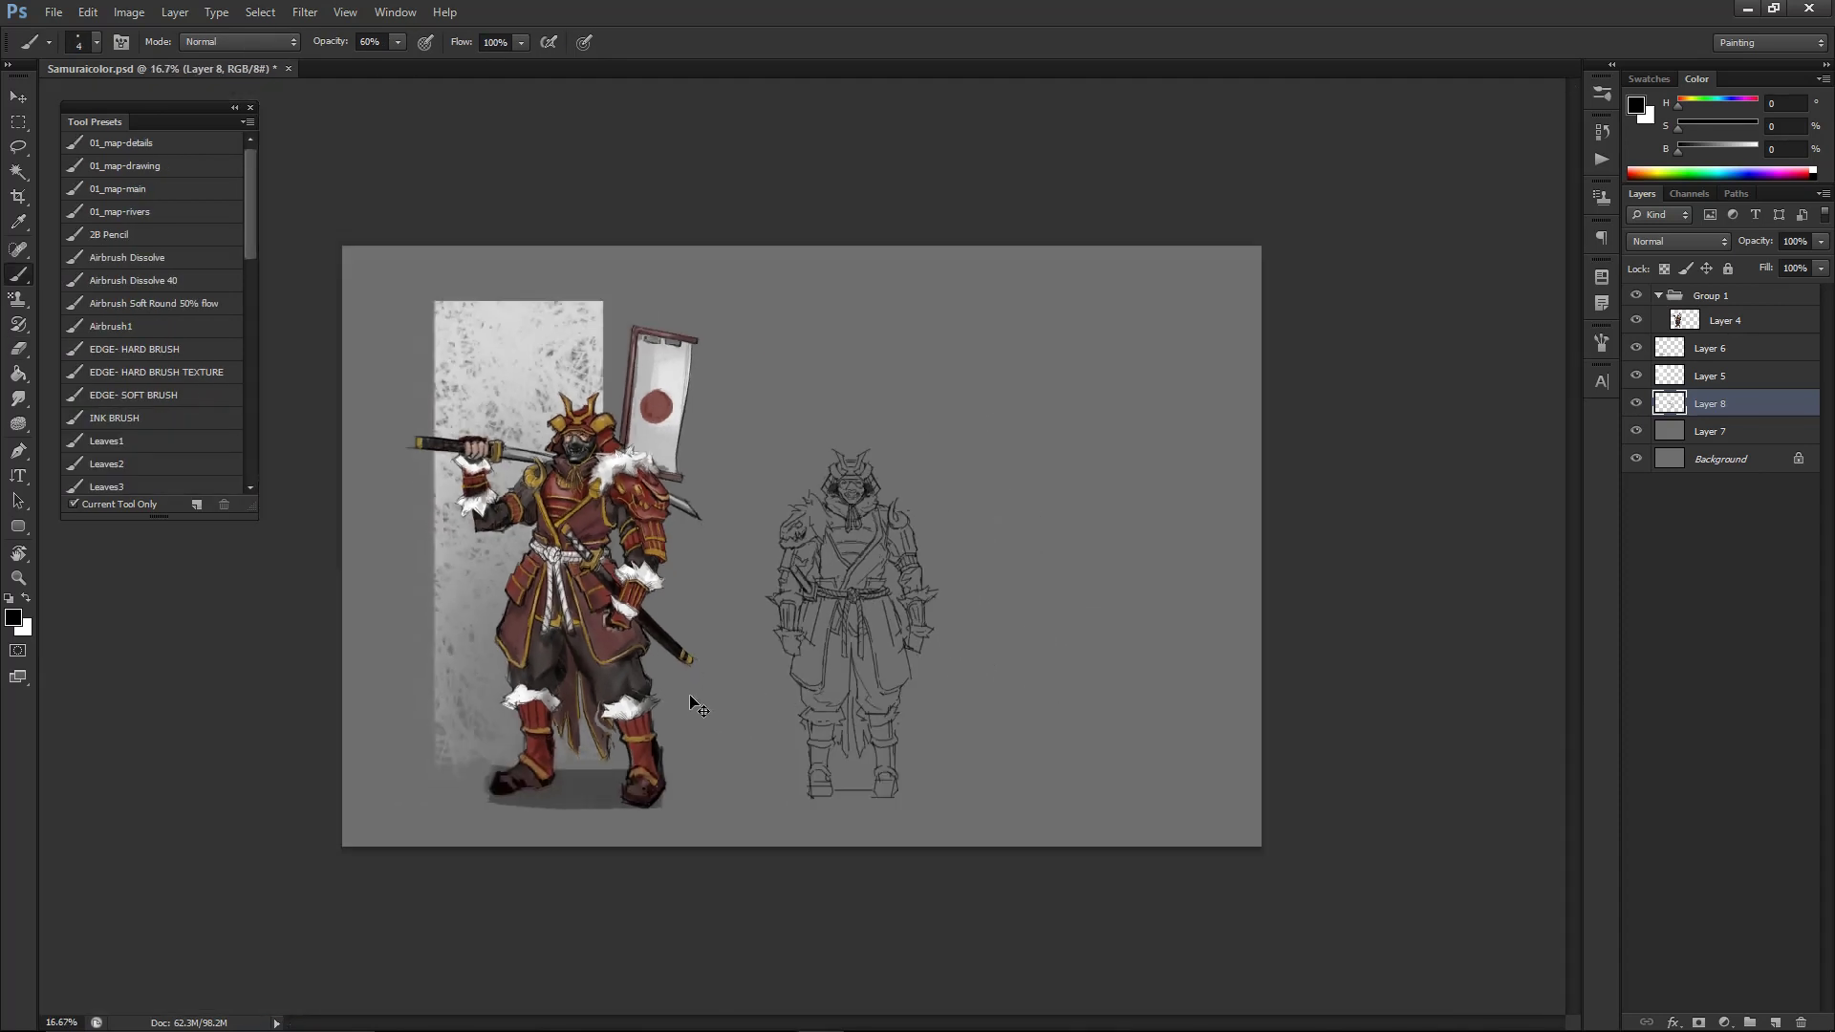
pyautogui.hotkey('ctrl', '+')
pyautogui.moveTo(866, 581); pyautogui.dragTo(846, 581)
pyautogui.press('e')
pyautogui.press('b')
# - Duplicate the line sketch to the empty space beside the original and lower the copy's layer opacity to 31%
pyautogui.moveTo(868, 813)
pyautogui.mouseDown()
pyautogui.moveTo(1212, 721)
pyautogui.moveTo(1202, 734)
pyautogui.mouseUp()
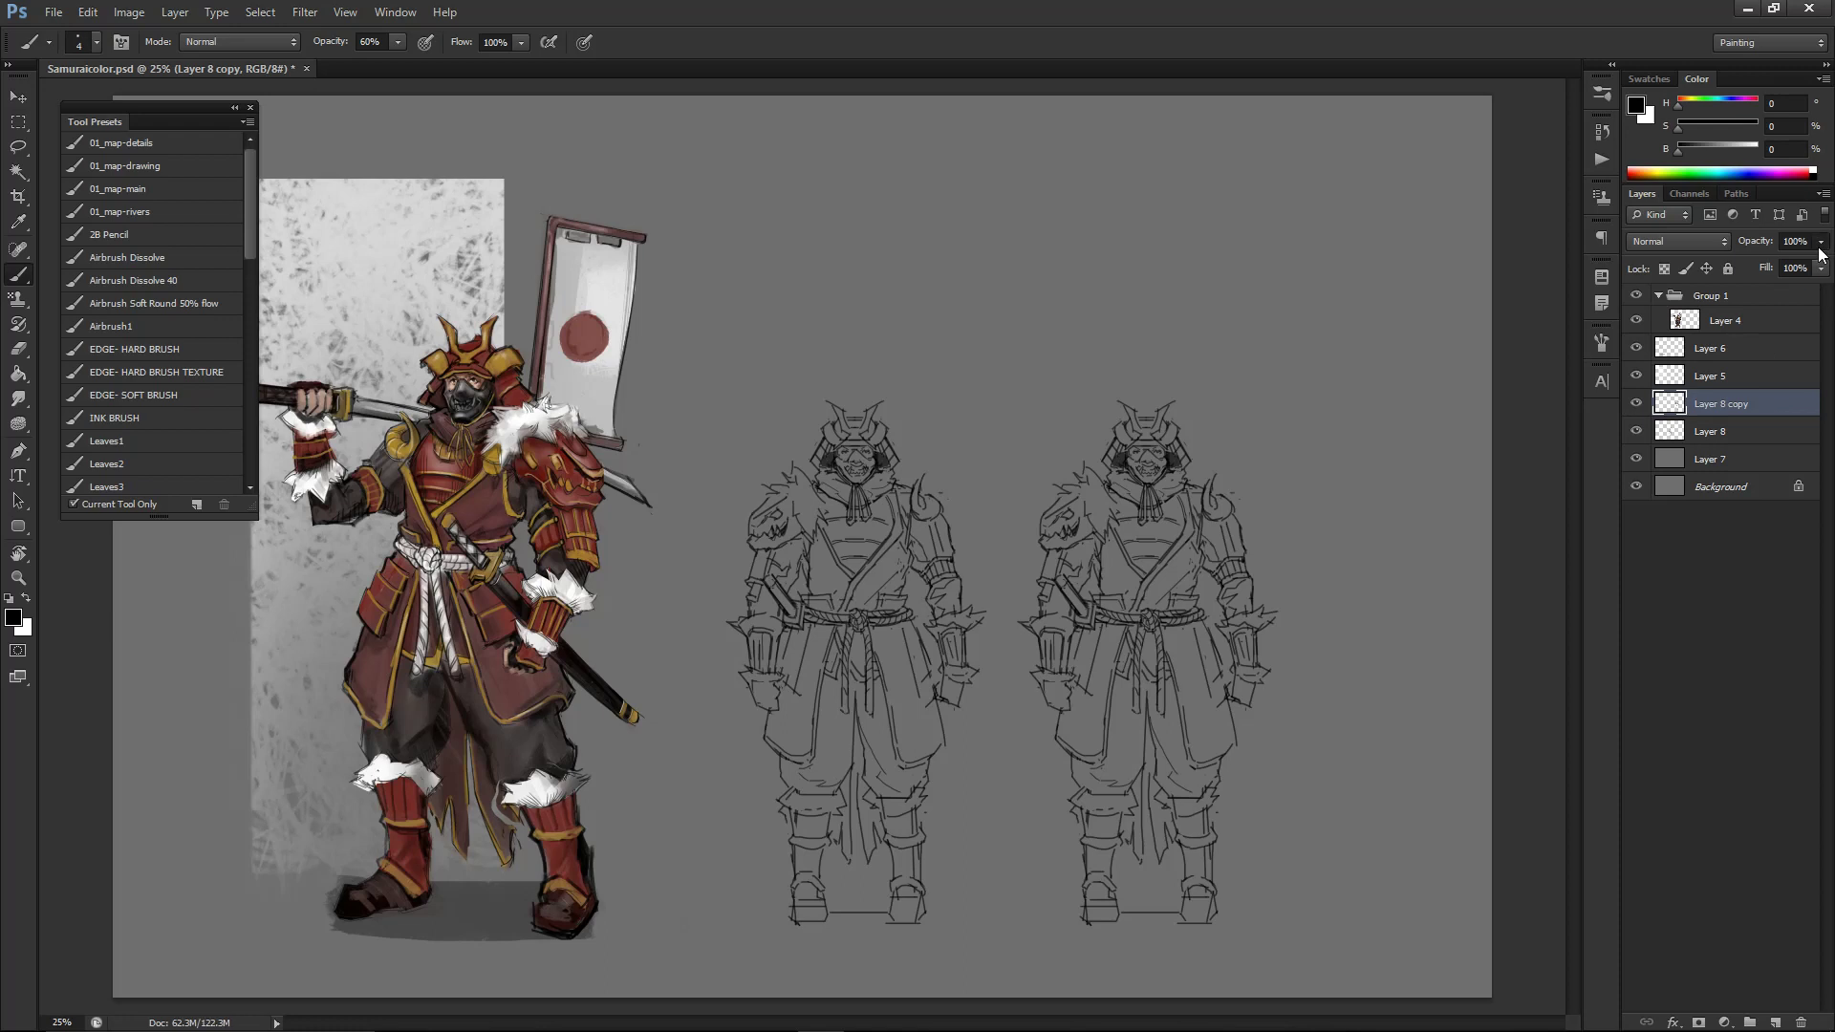
pyautogui.moveTo(1769, 269); pyautogui.dragTo(1760, 263)
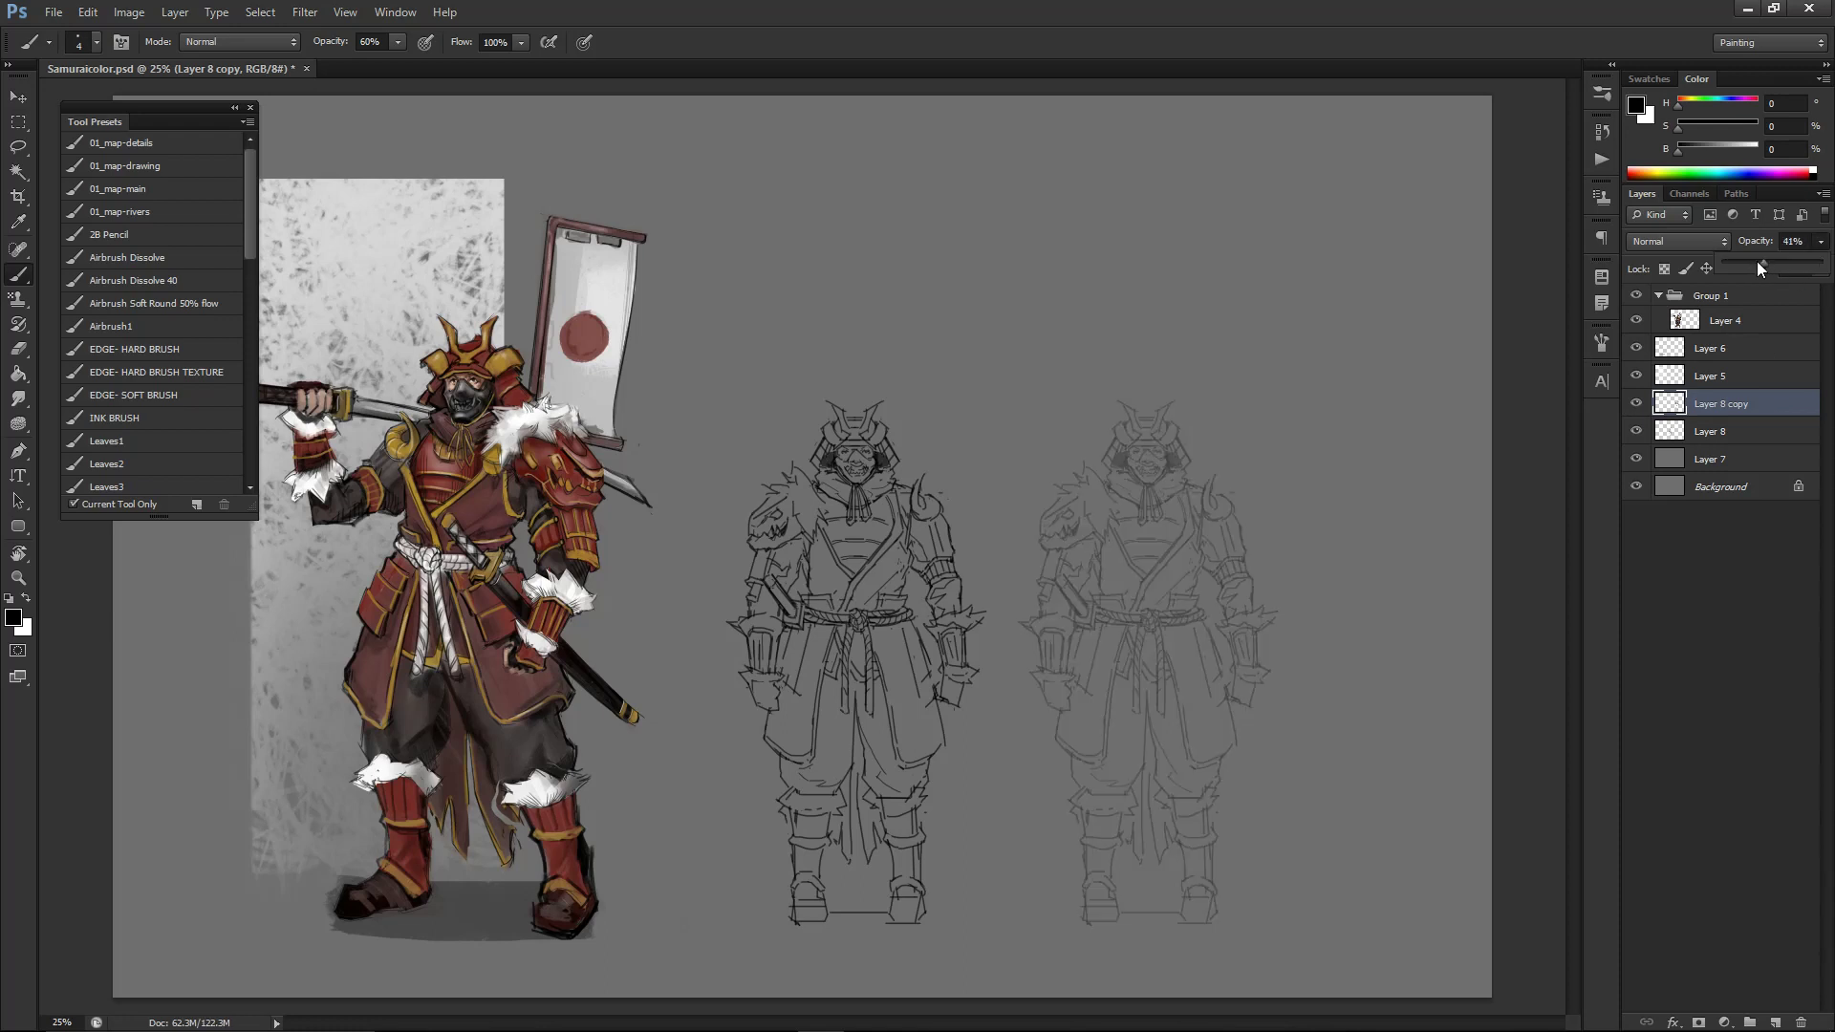
pyautogui.moveTo(1748, 258); pyautogui.dragTo(1753, 261)
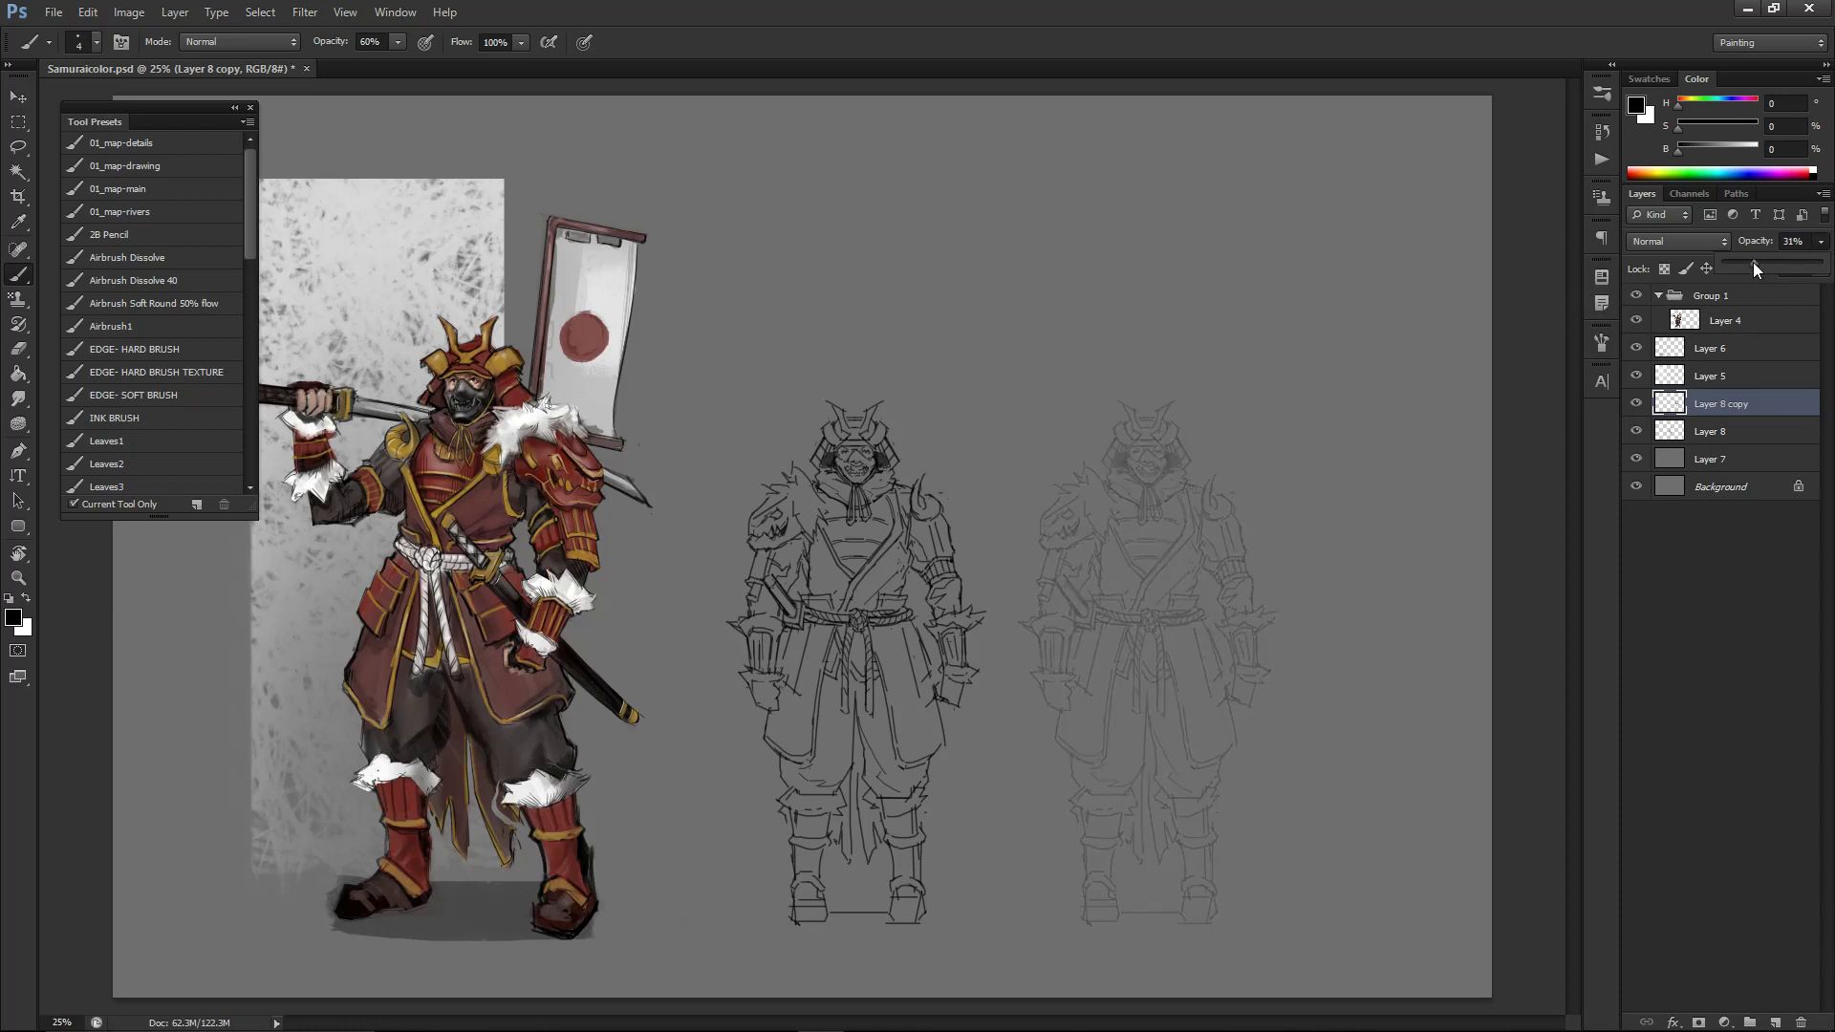